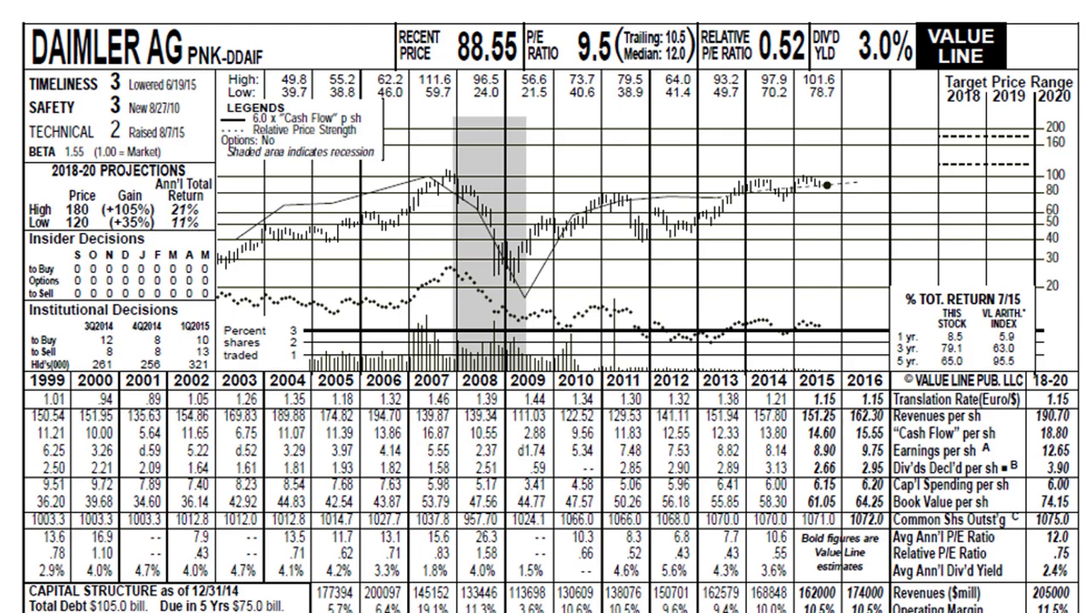
# Review the Daimler valuation and Valuation Target slides through to File to Read in Financial Data, and end the slide show
pyautogui.press('Right')
pyautogui.press('Left')
pyautogui.press('Right')
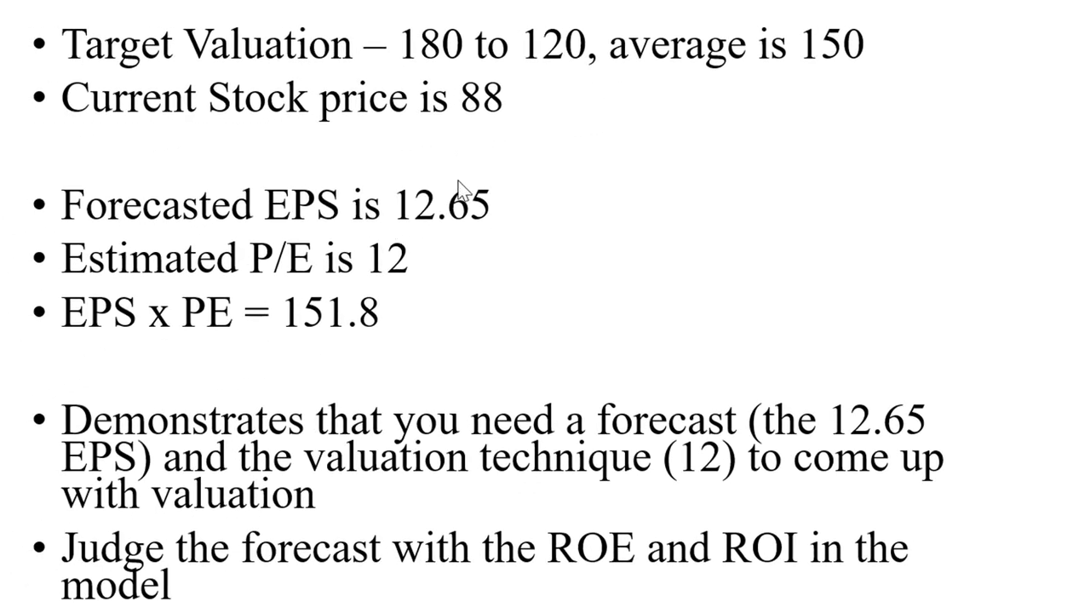
pyautogui.press('Right')
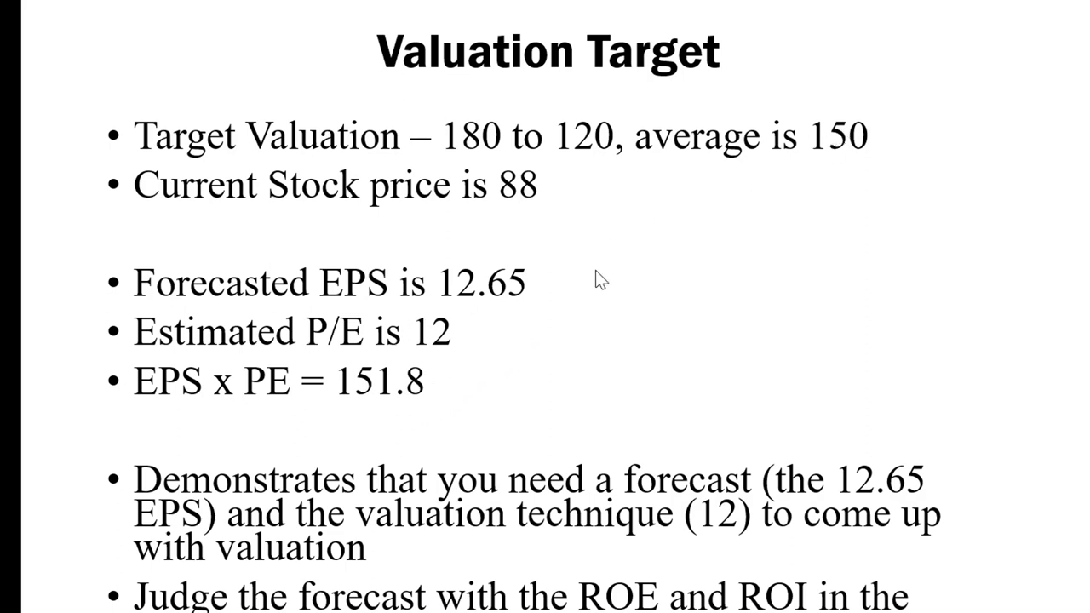
pyautogui.press('Right')
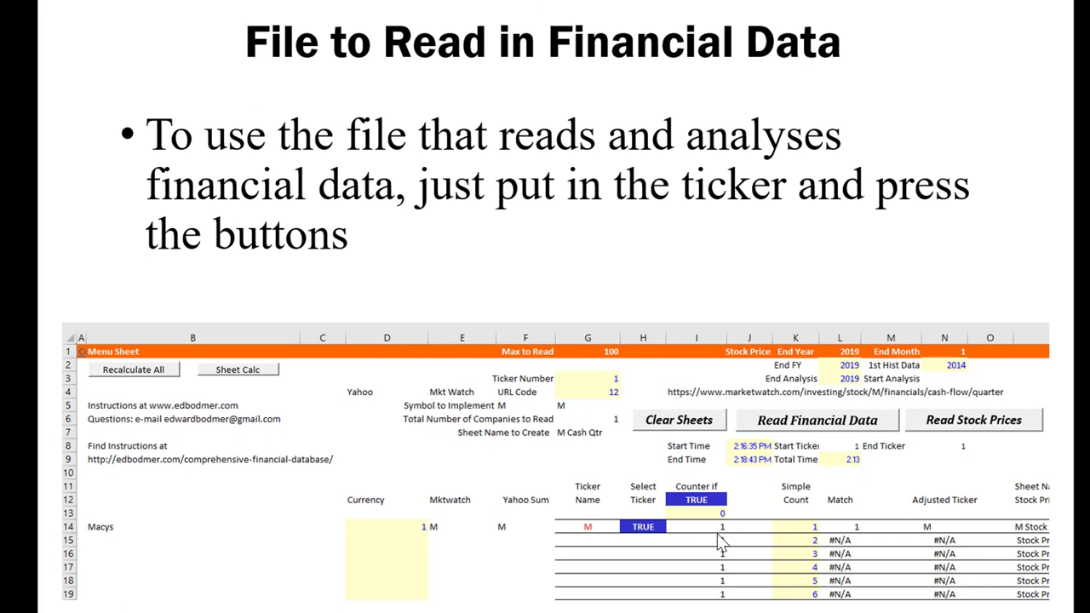
pyautogui.press('Escape')
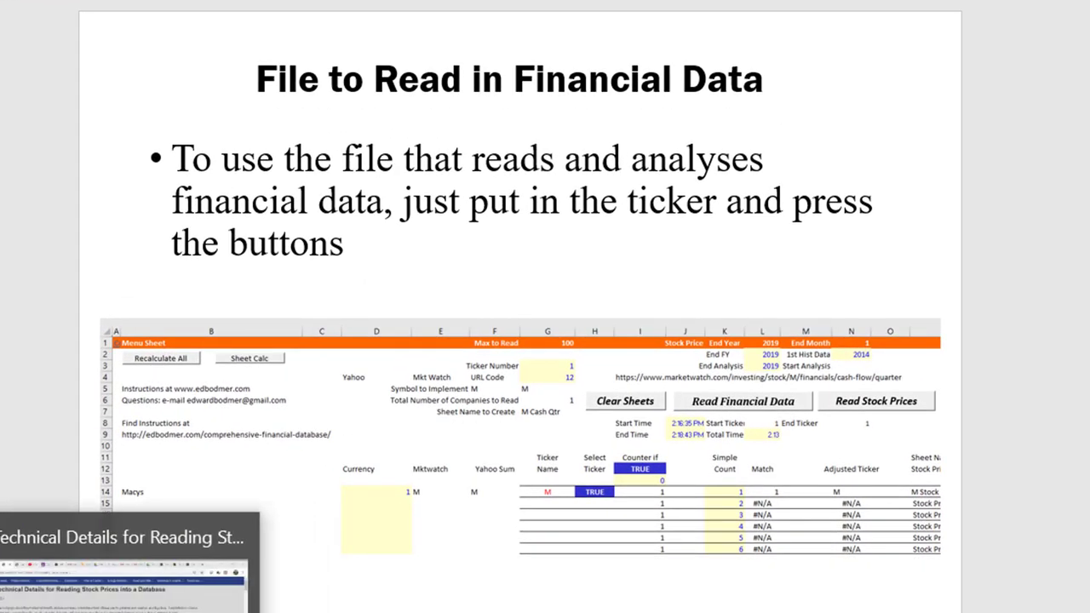
# Switch to the browser and open the website's page "Comprehensive Financial Database if You Cannot Afford Bloomberg"
pyautogui.click(123, 562)
pyautogui.moveTo(409, 83)
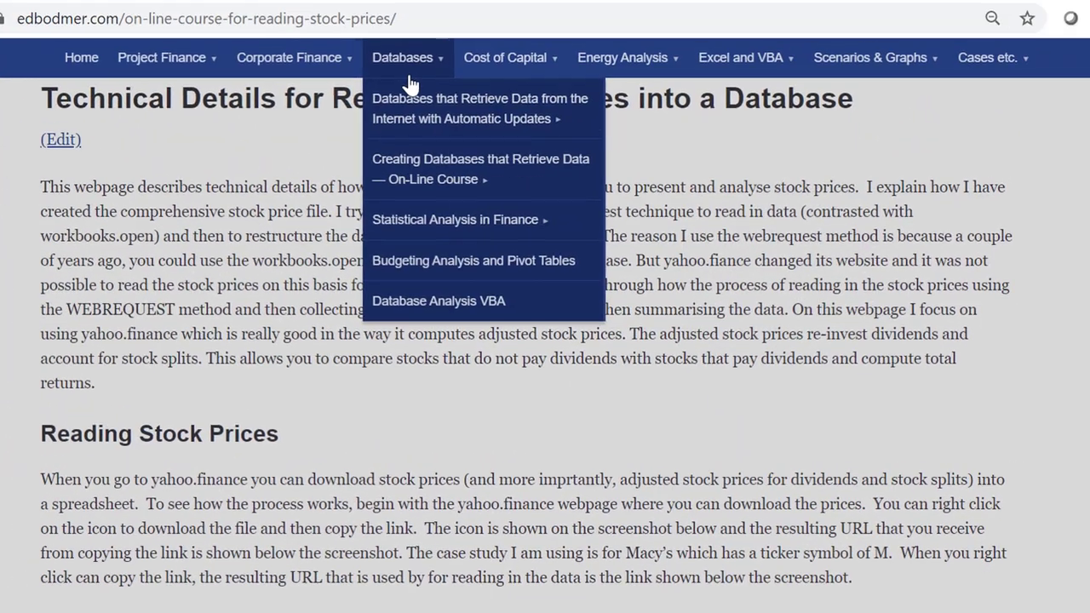
pyautogui.moveTo(443, 109)
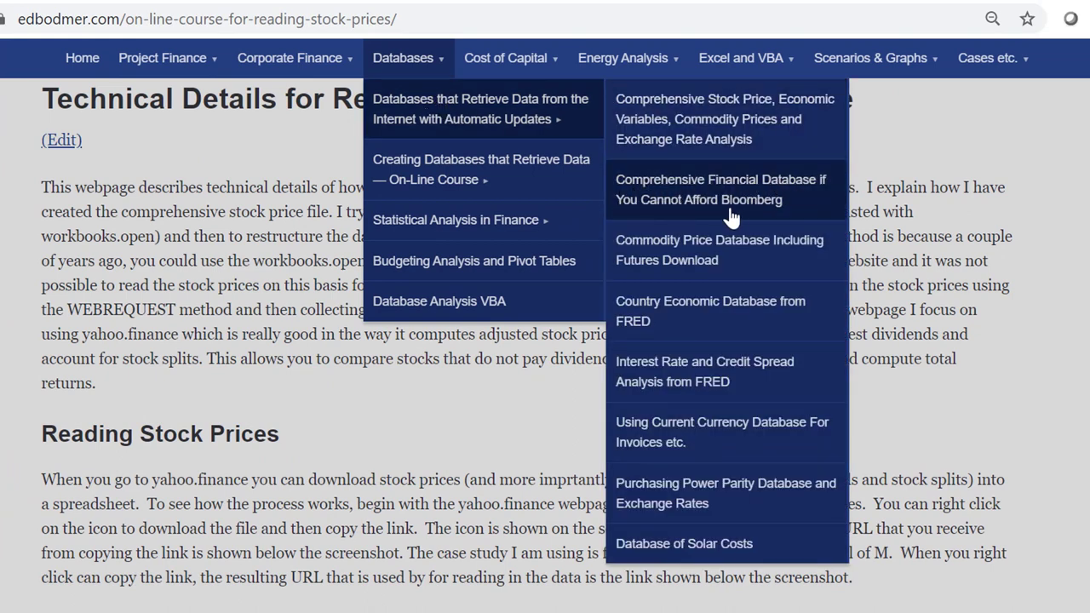
pyautogui.click(775, 197)
# Skim the comprehensive financial database page for the database download files and the example analyses
pyautogui.scroll(-12, 775, 197)
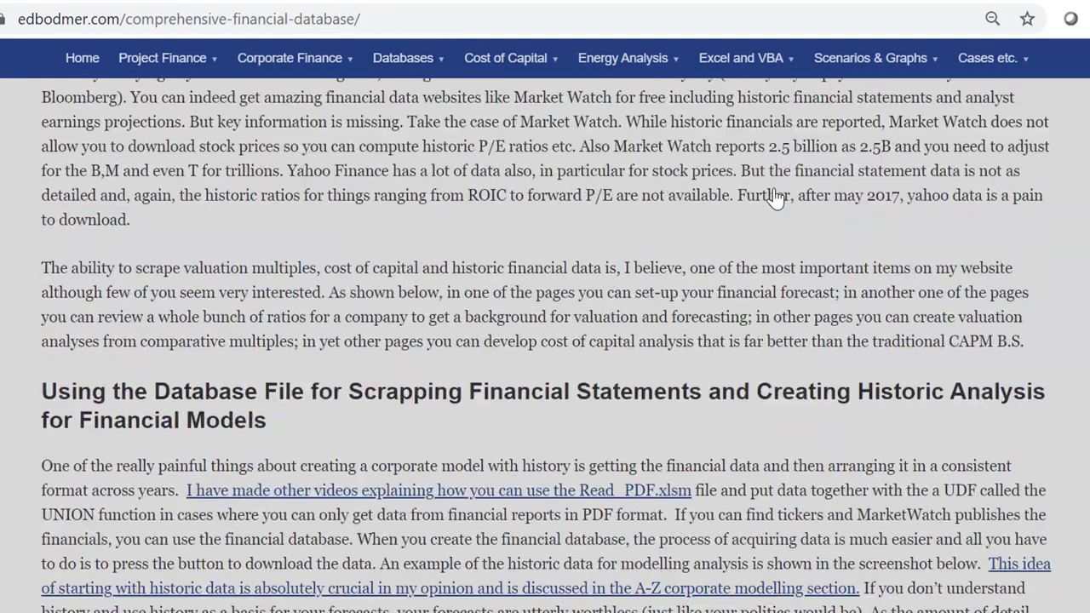
pyautogui.scroll(-20, 775, 198)
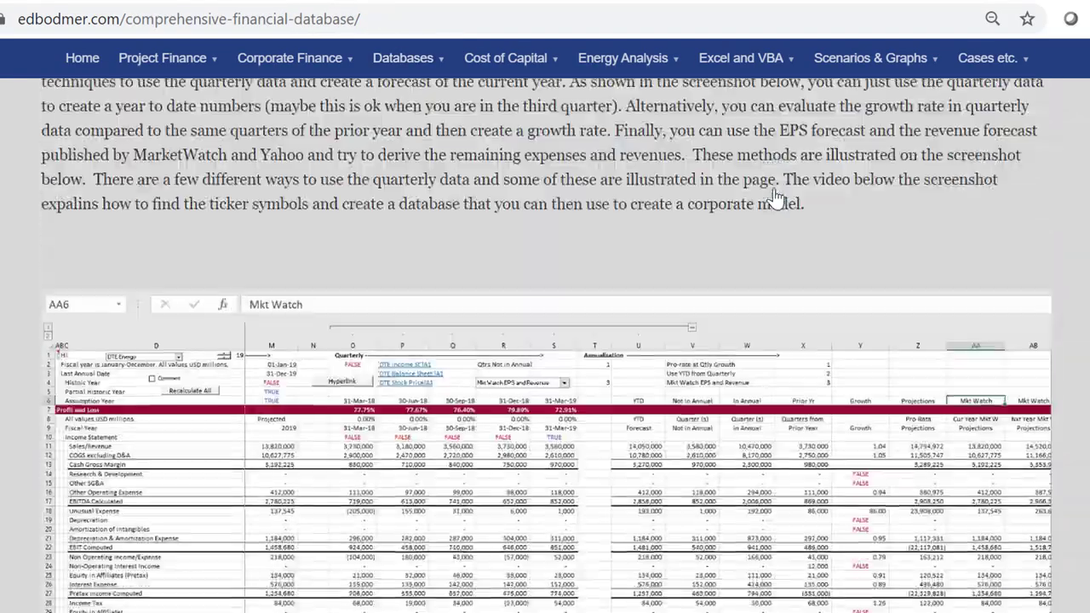
pyautogui.scroll(-20, 775, 198)
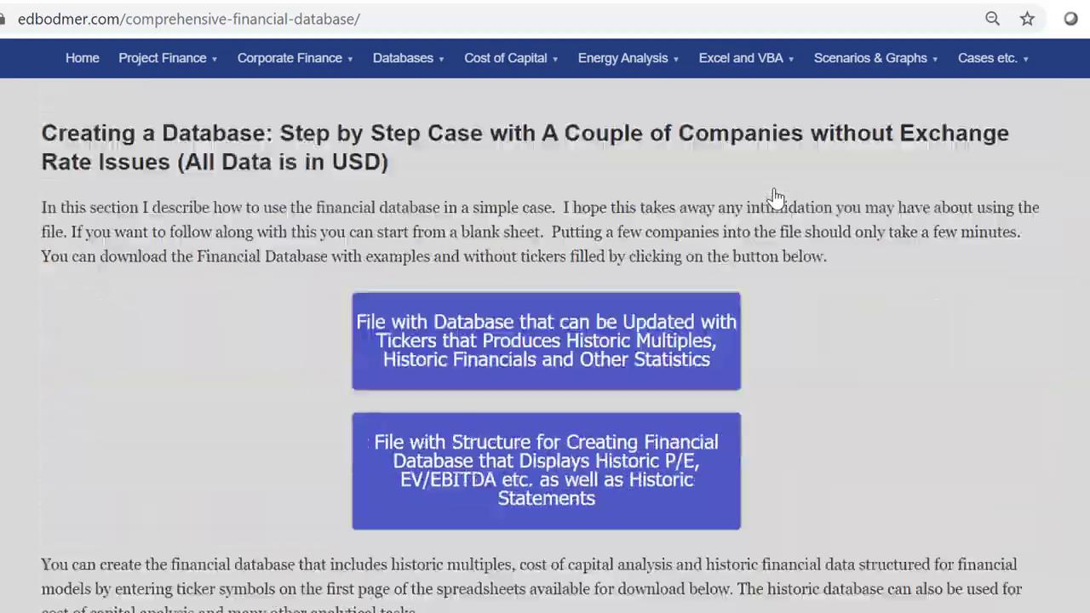
pyautogui.scroll(-8, 775, 198)
pyautogui.scroll(15, 775, 198)
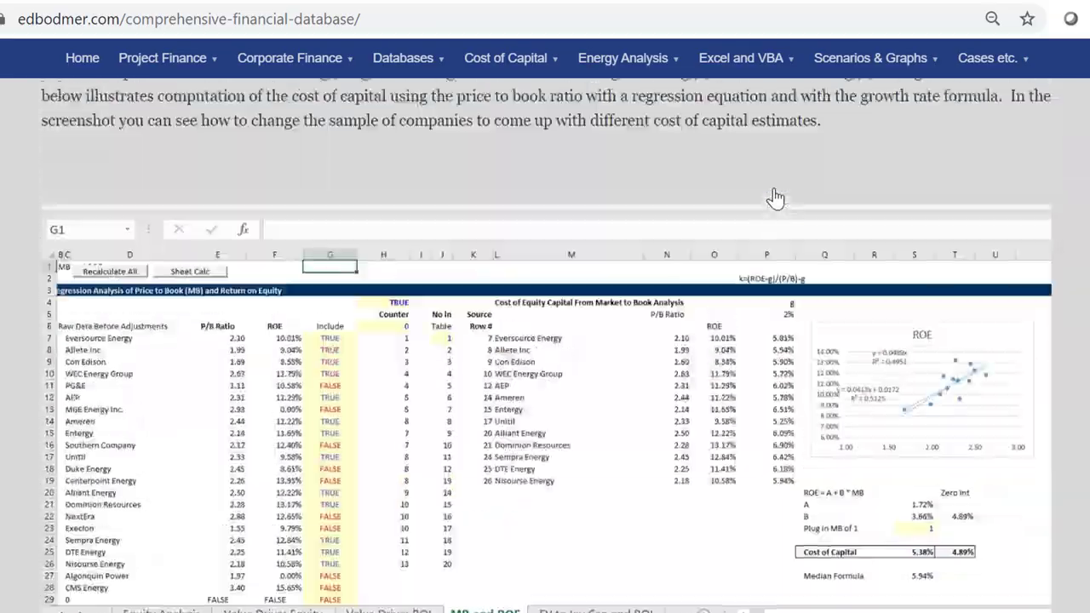
pyautogui.scroll(20, 775, 198)
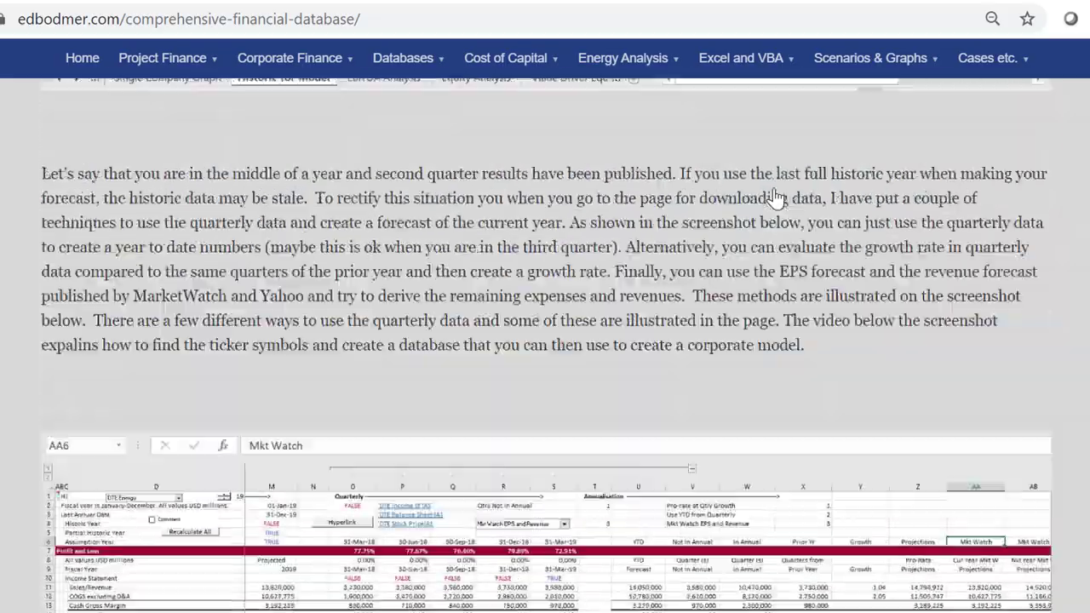
pyautogui.scroll(20, 775, 198)
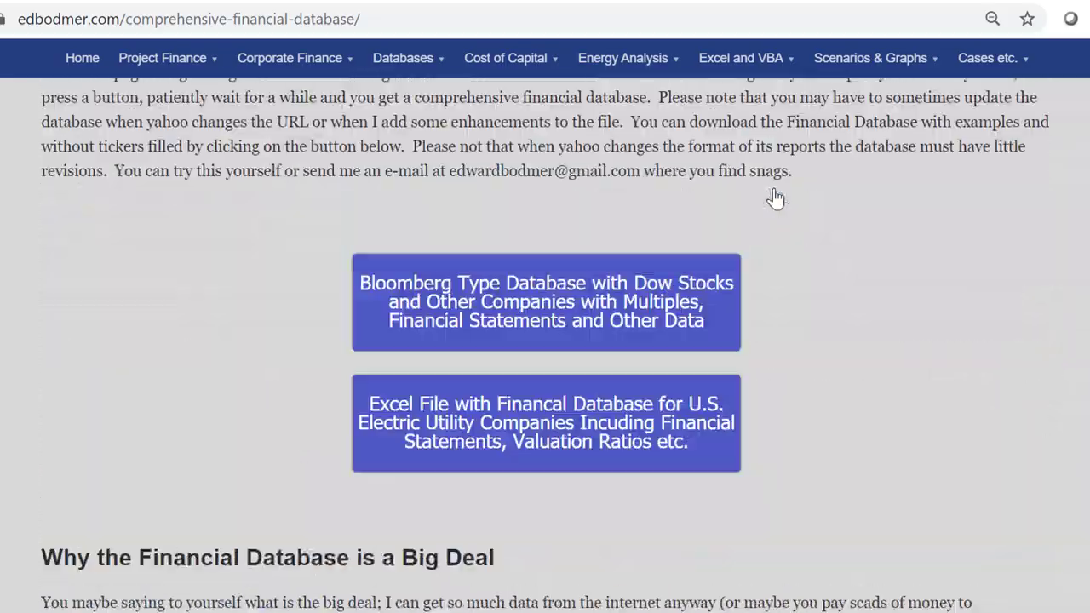
pyautogui.scroll(8, 775, 198)
# Examine the page's screenshots of Macy's financial statements, the single-company ratio graphs and the DTE Energy historic analysis
pyautogui.scroll(-18, 775, 197)
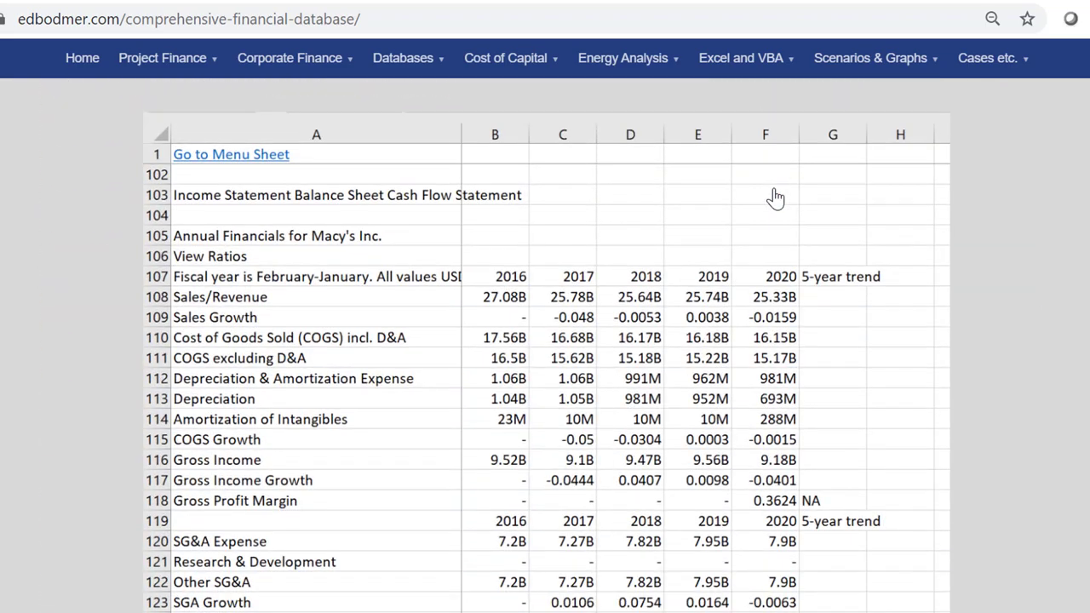
pyautogui.scroll(-10, 775, 196)
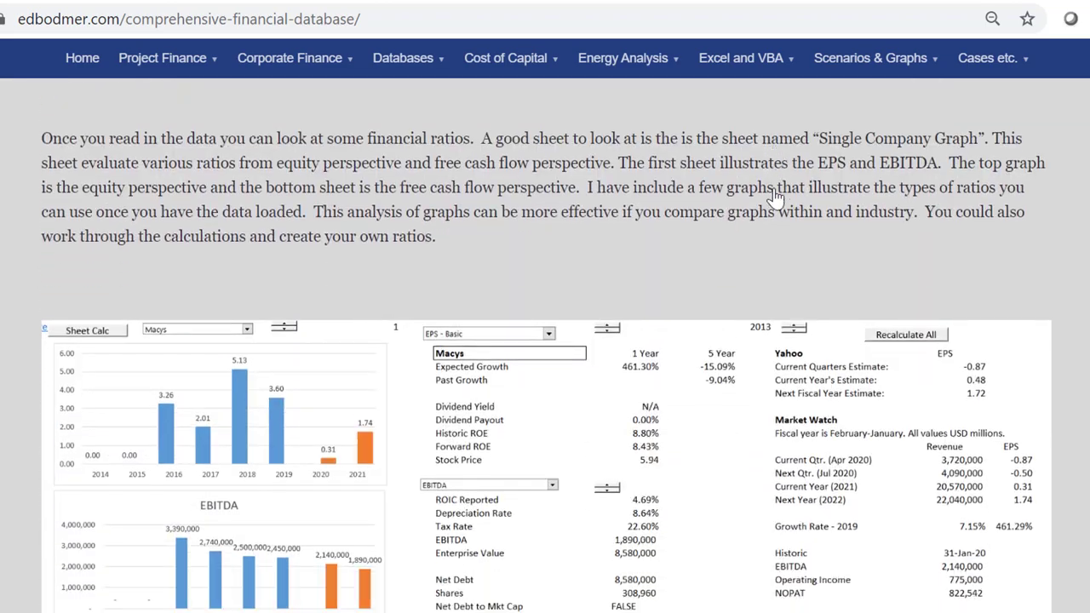
pyautogui.scroll(-10, 775, 198)
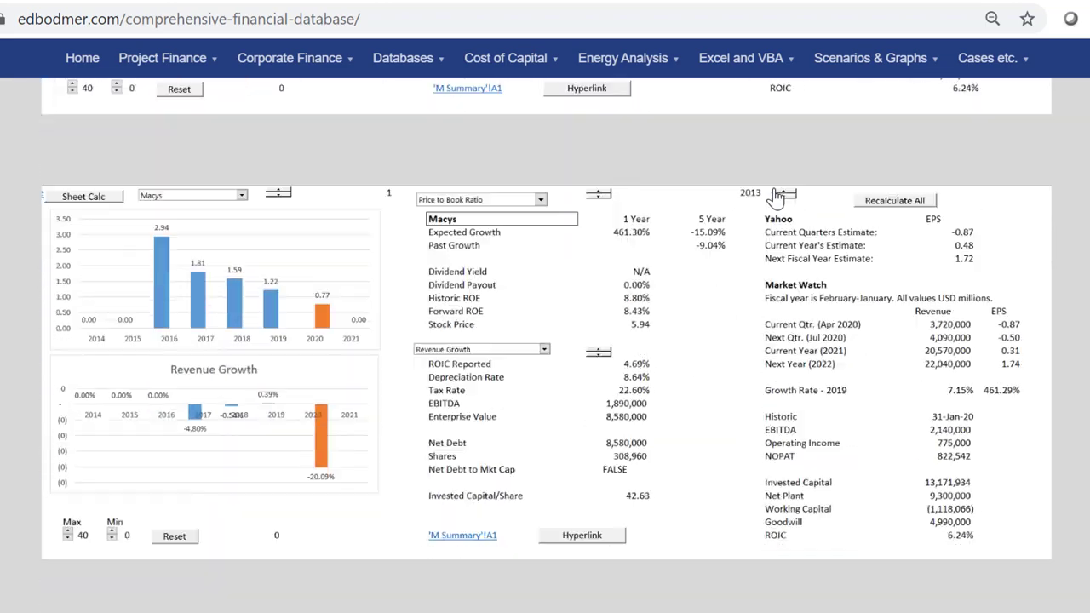
pyautogui.scroll(5, 775, 198)
pyautogui.scroll(-5, 774, 197)
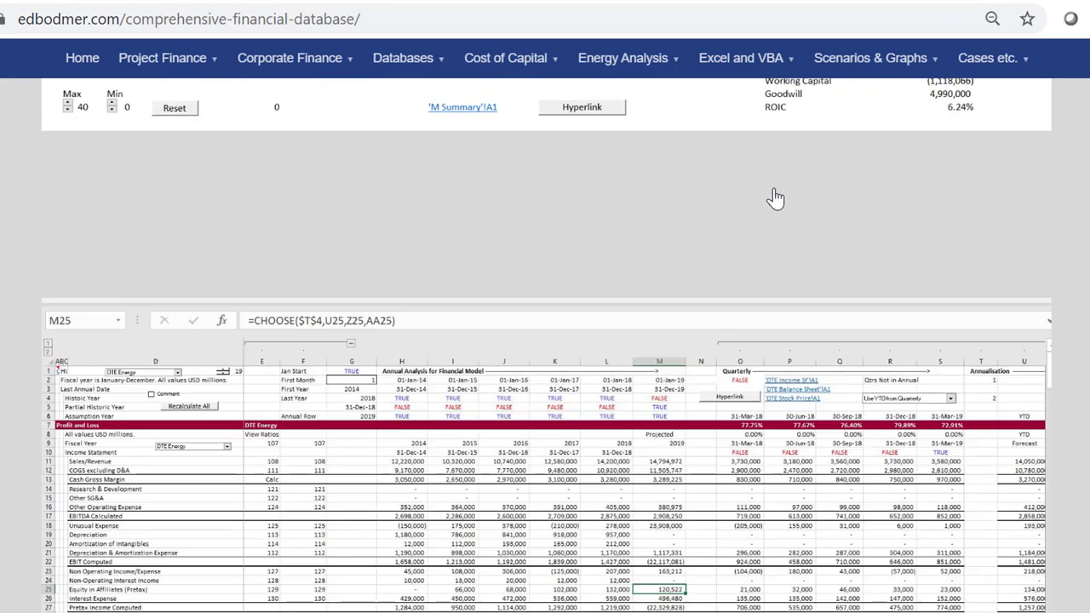
pyautogui.scroll(-20, 775, 197)
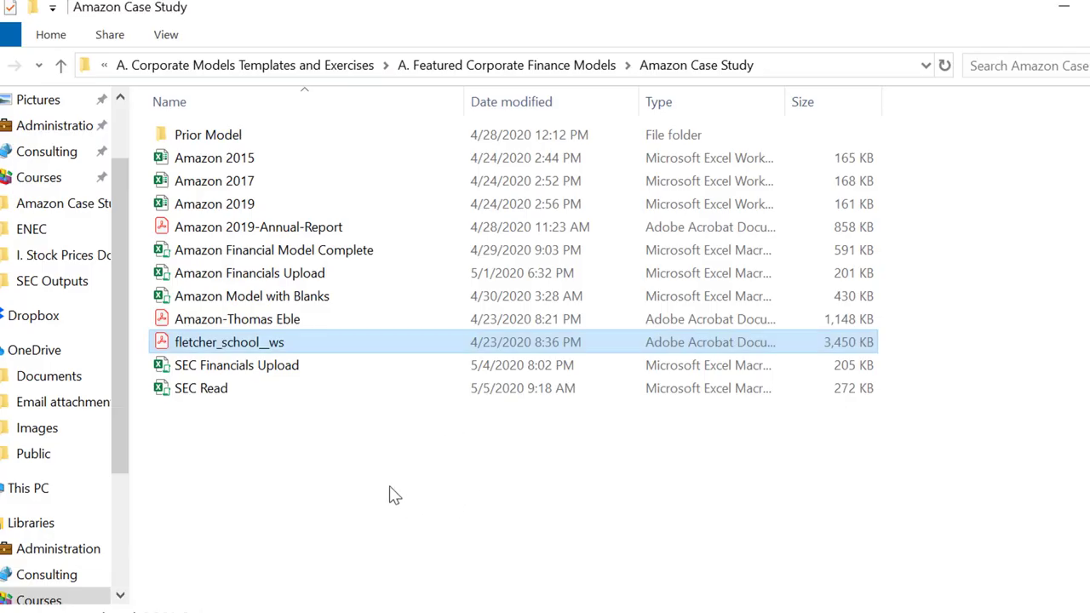
# In File Explorer, open the Chapter 1. Models and Analysis folder of the Courses library
pyautogui.click(395, 496)
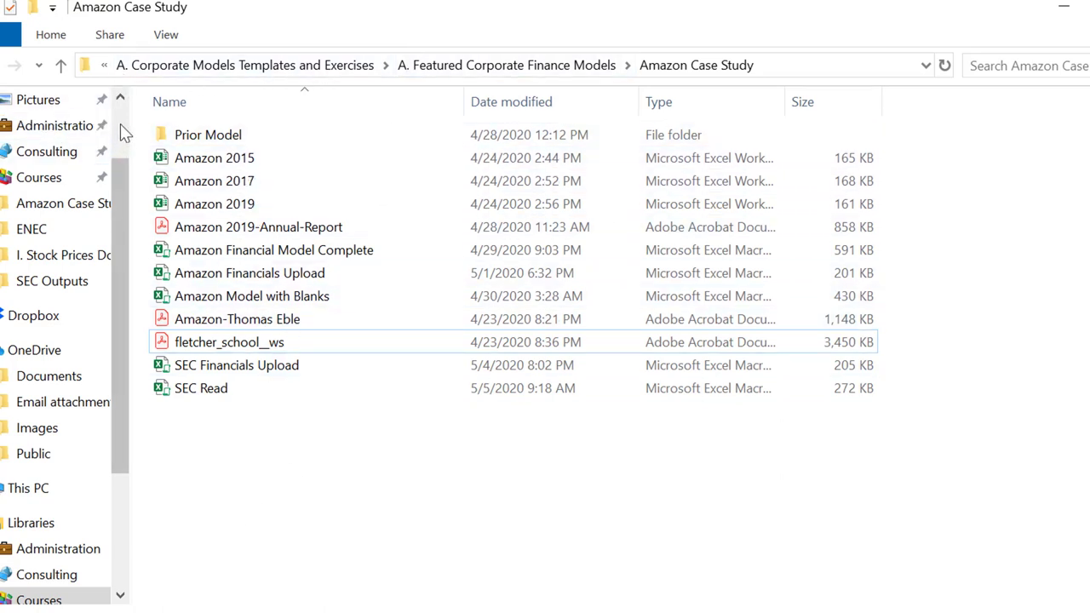
pyautogui.scroll(2, 115, 128)
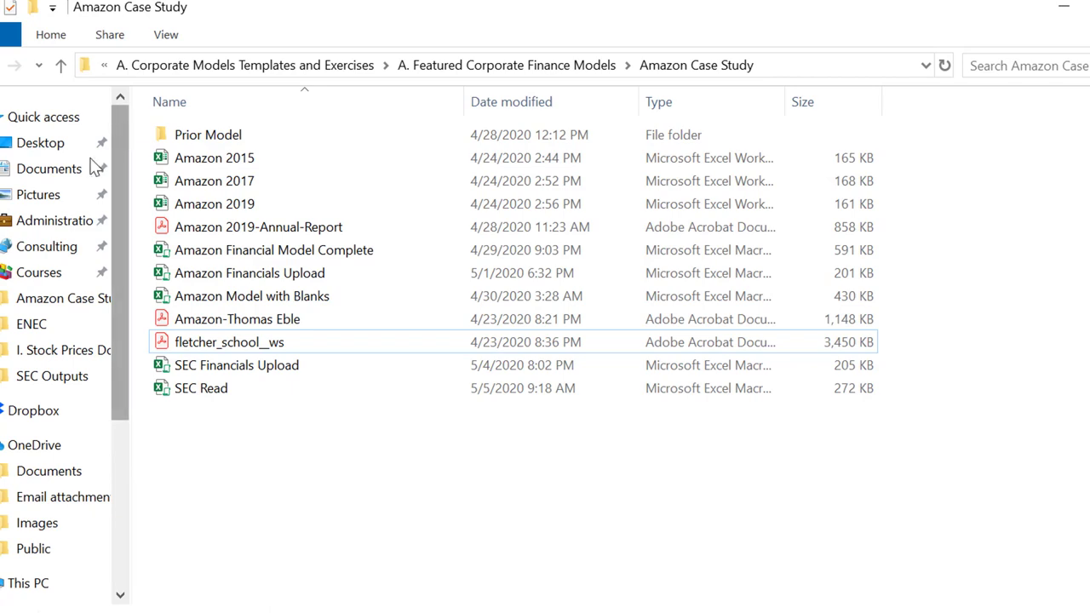
pyautogui.click(40, 274)
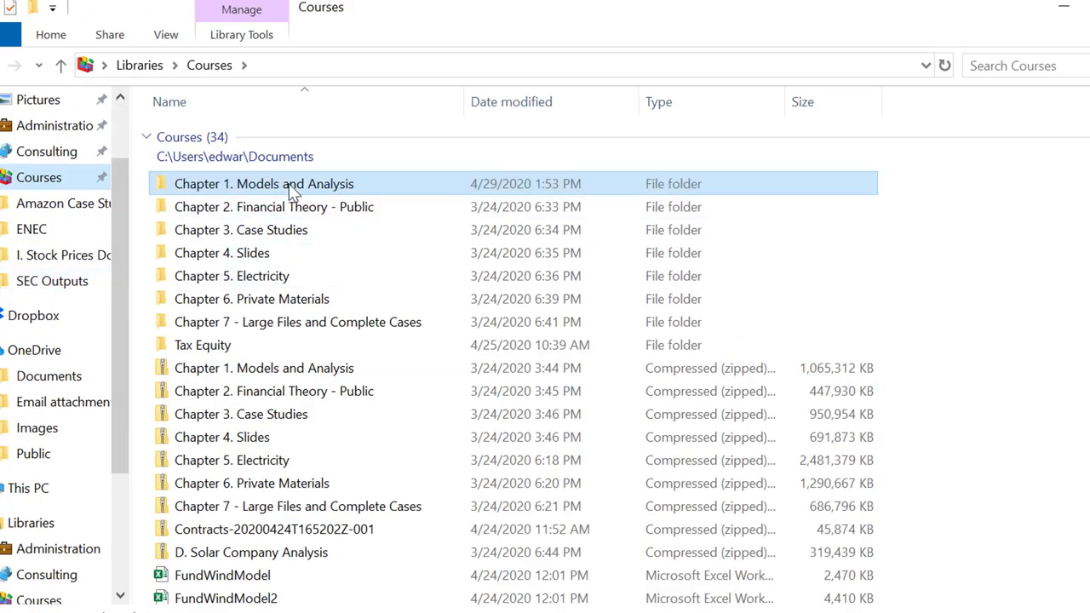
pyautogui.doubleClick(290, 186)
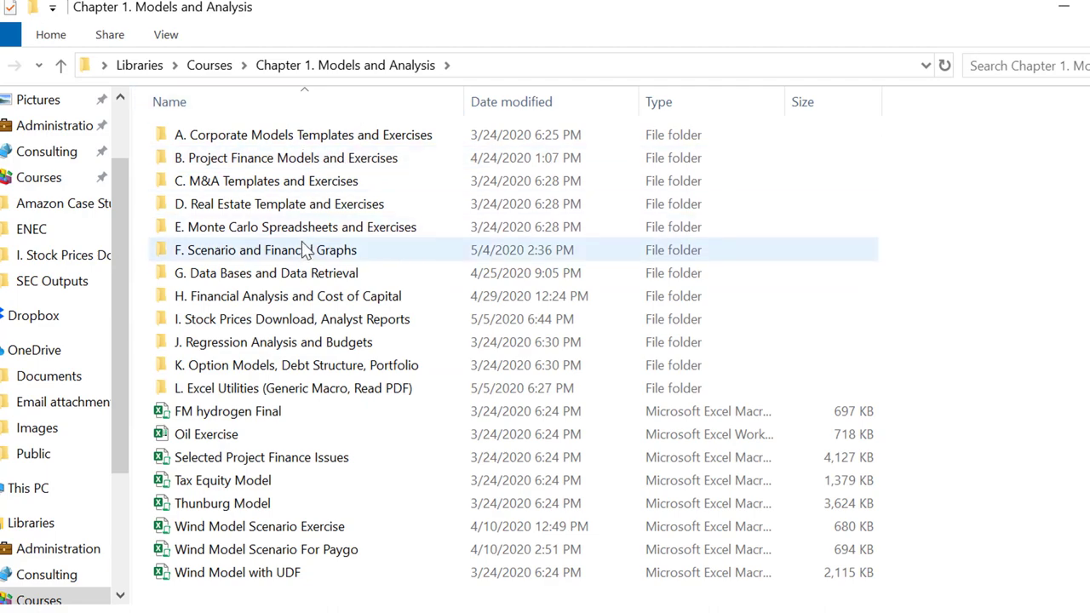
# Go to the A. Comprensive Financial Database folder inside H. Financial Analysis and Cost of Capital
pyautogui.doubleClick(260, 135)
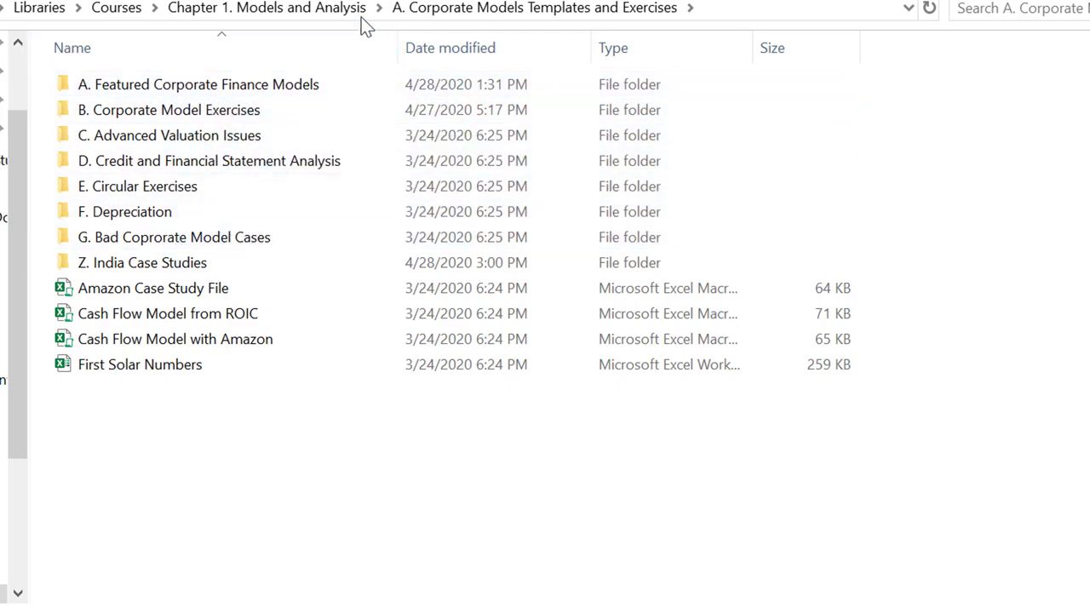
pyautogui.click(312, 10)
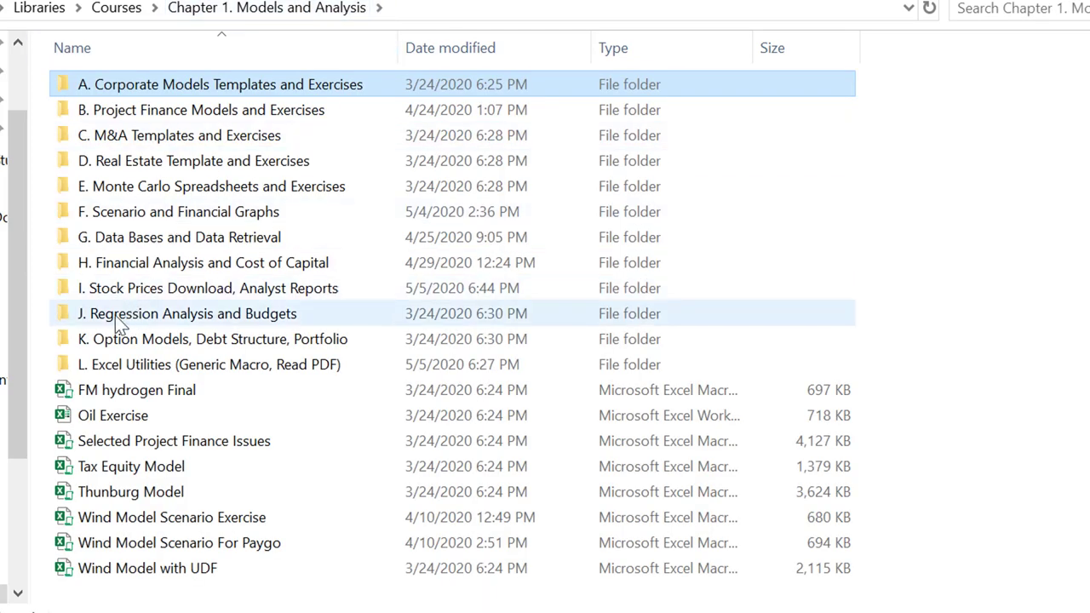
pyautogui.doubleClick(163, 271)
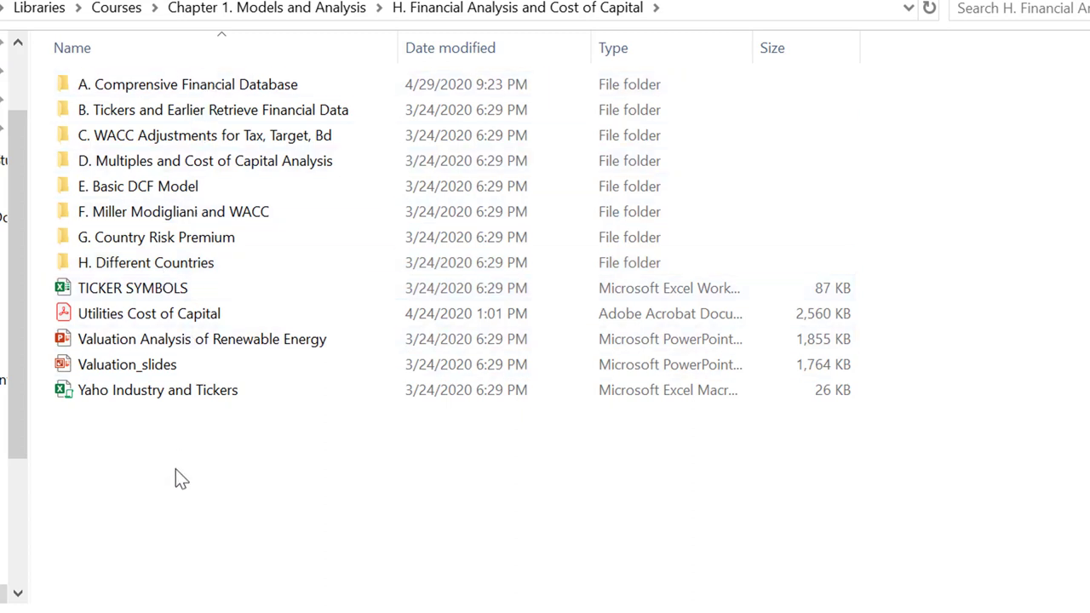
pyautogui.click(172, 92)
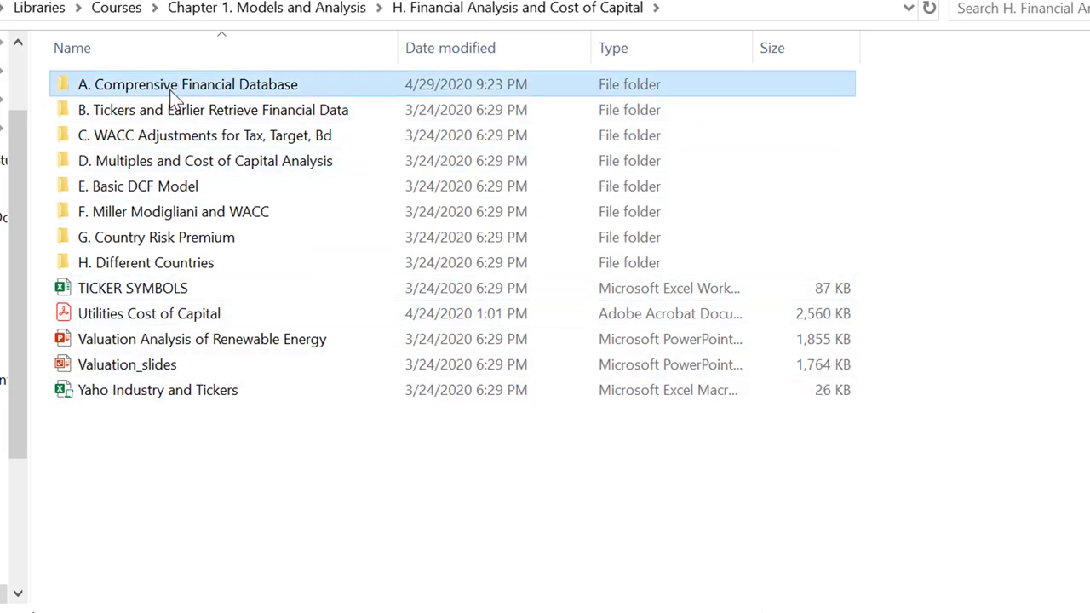
pyautogui.doubleClick(173, 94)
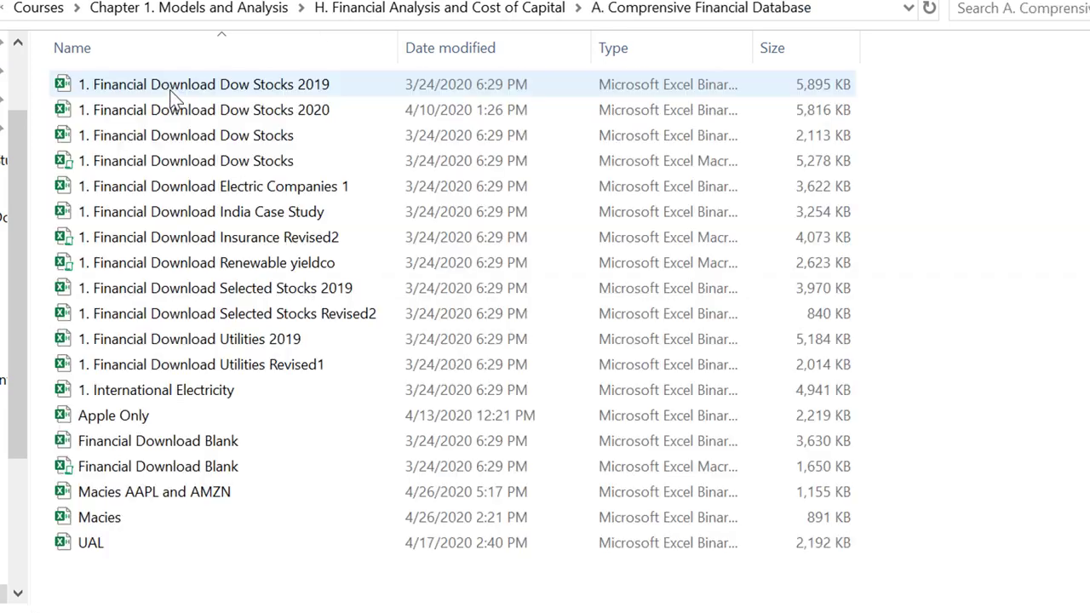
# Open the Macies AAPL and AMZN workbook, accepting manual calculation, and close the workbook with the Multiple Stock Graph sheet
pyautogui.click(158, 502)
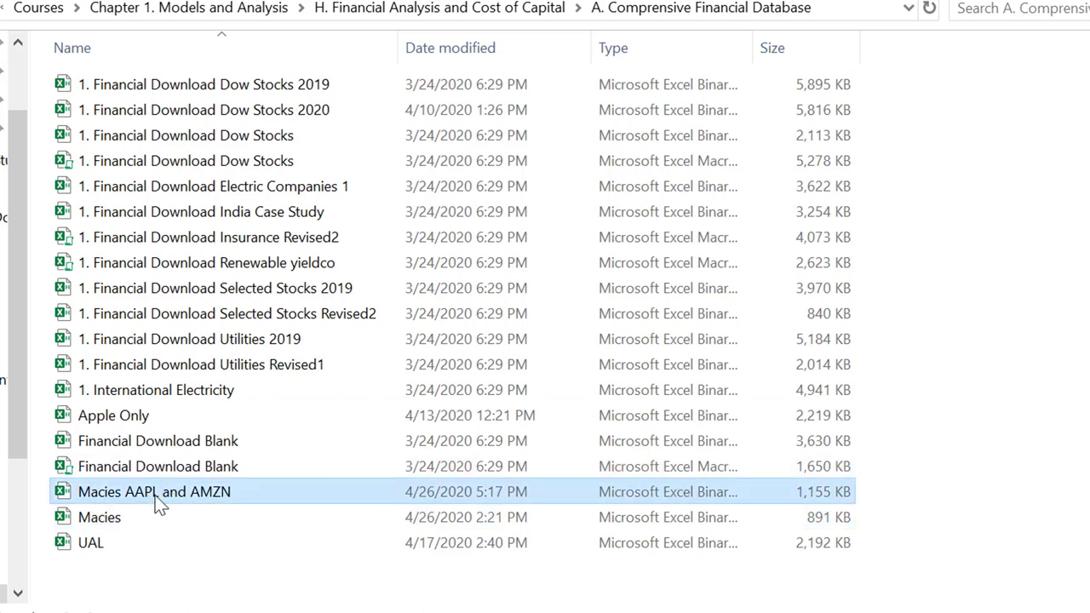
pyautogui.doubleClick(159, 503)
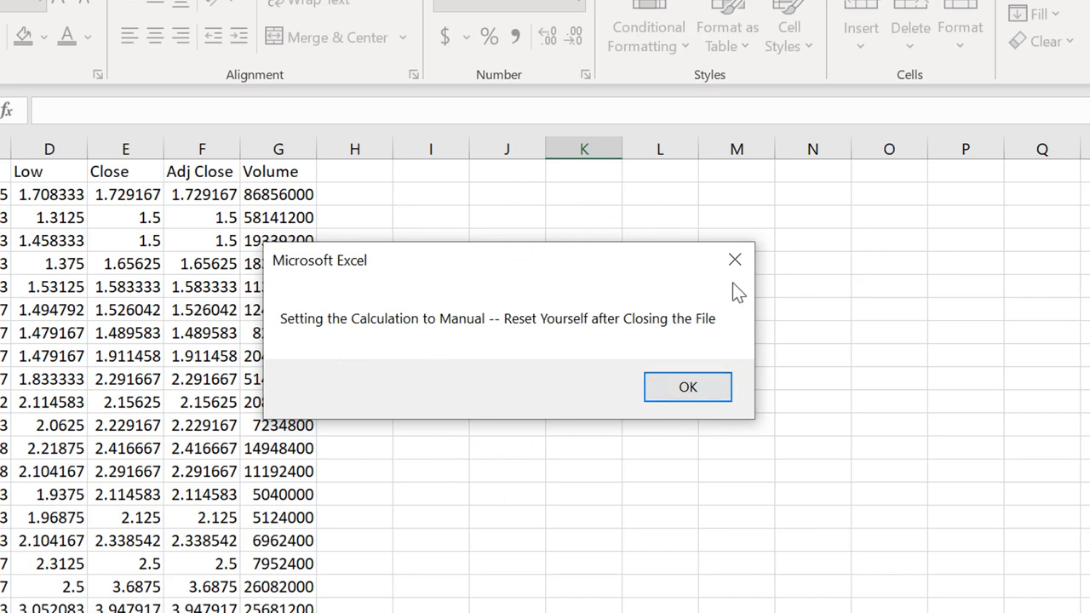
pyautogui.click(687, 389)
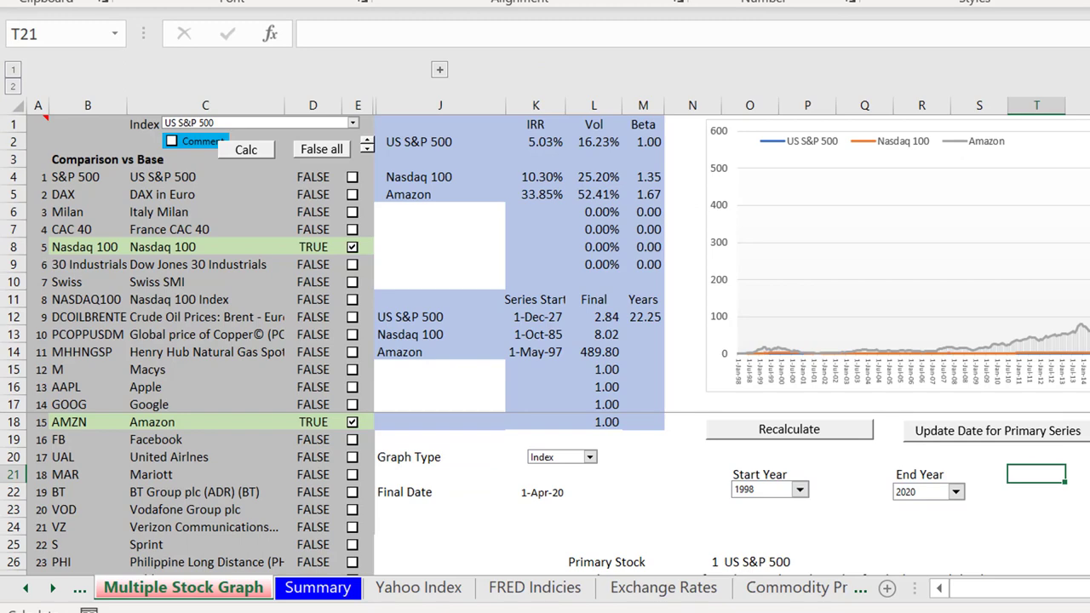
pyautogui.hotkey('ctrl', 'w')
pyautogui.click(765, 278)
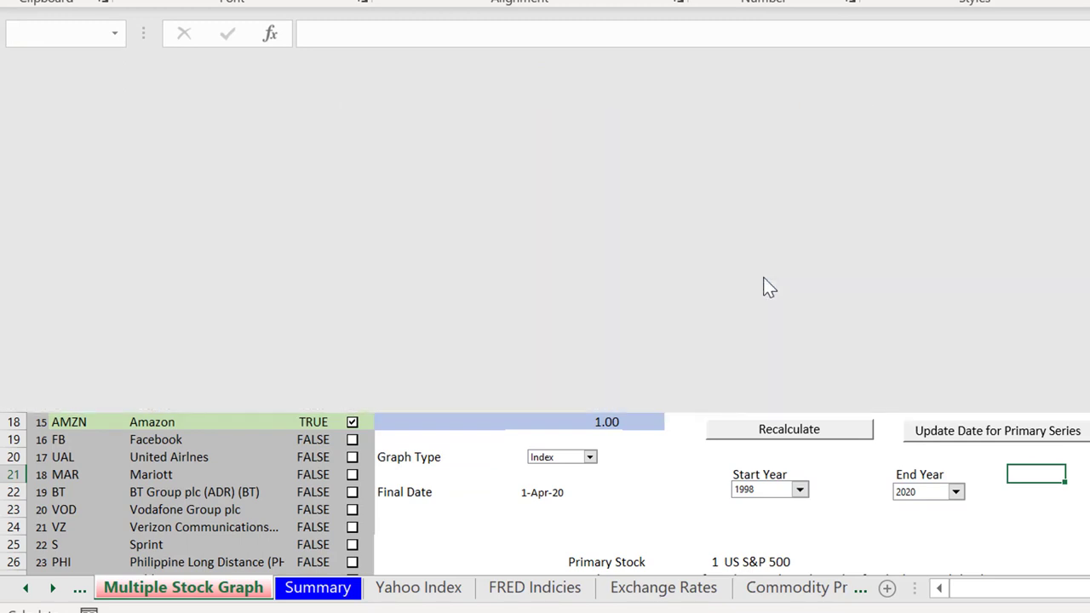
# Browse the workbook's stock price and Apple data sheets back to the AAPL Balance Sheet sheet
pyautogui.hotkey('ctrl', 'pageup')
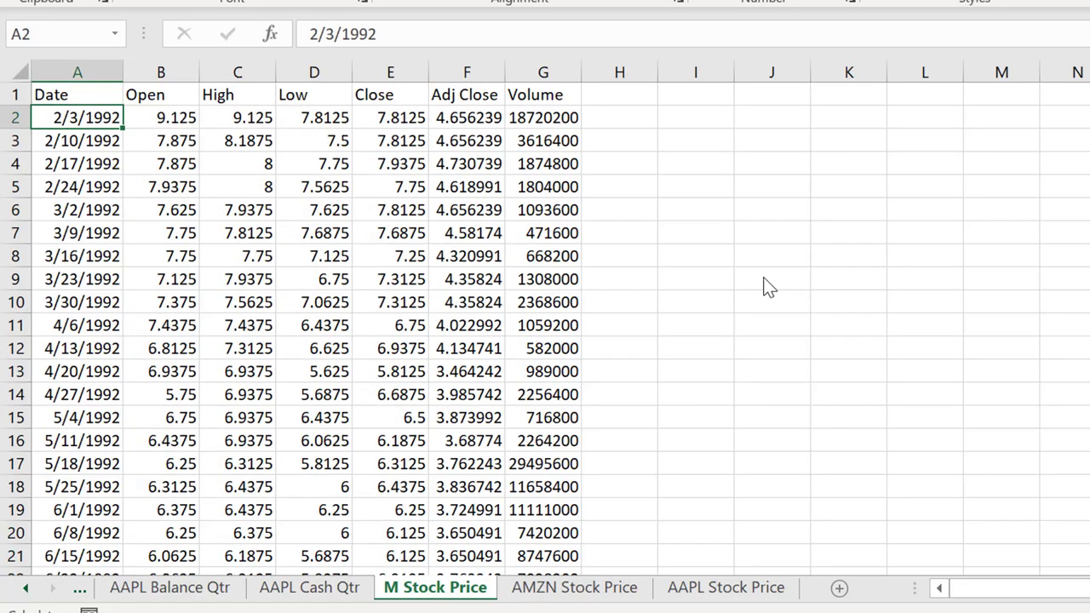
pyautogui.hotkey('ctrl', 'pagedown')
pyautogui.hotkey('ctrl', 'pagedown')
pyautogui.hotkey('ctrl', 'pageup')
pyautogui.hotkey('ctrl', 'pageup')
pyautogui.hotkey('ctrl', 'pageup')
pyautogui.hotkey('ctrl', 'pageup')
pyautogui.hotkey('ctrl', 'pageup')
pyautogui.hotkey('ctrl', 'pageup')
pyautogui.hotkey('ctrl', 'pageup')
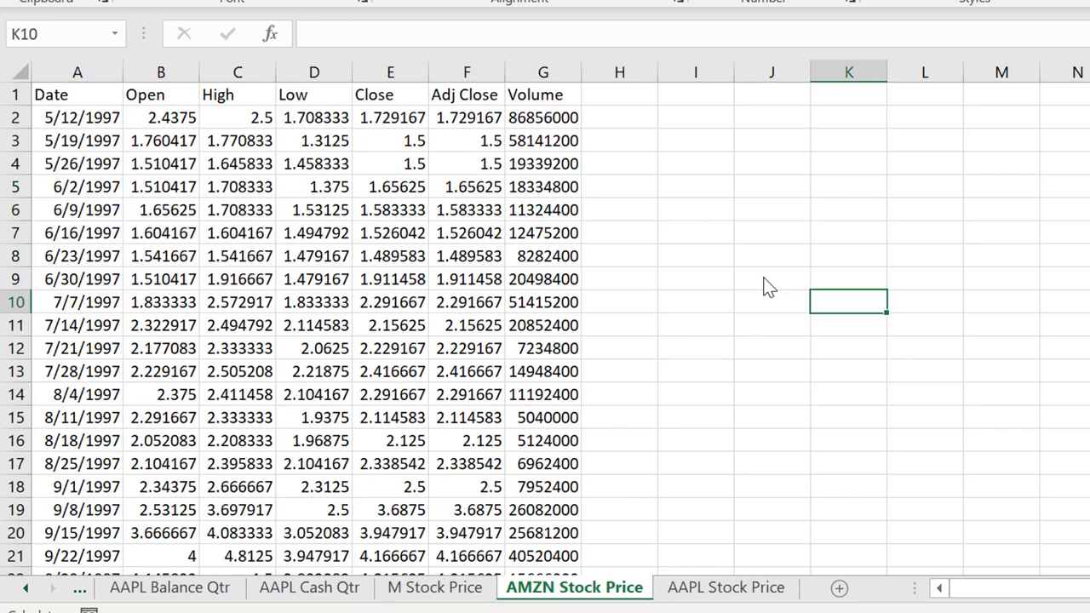
pyautogui.hotkey('ctrl', 'pageup')
pyautogui.hotkey('ctrl', 'pageup')
pyautogui.hotkey('ctrl', 'pageup')
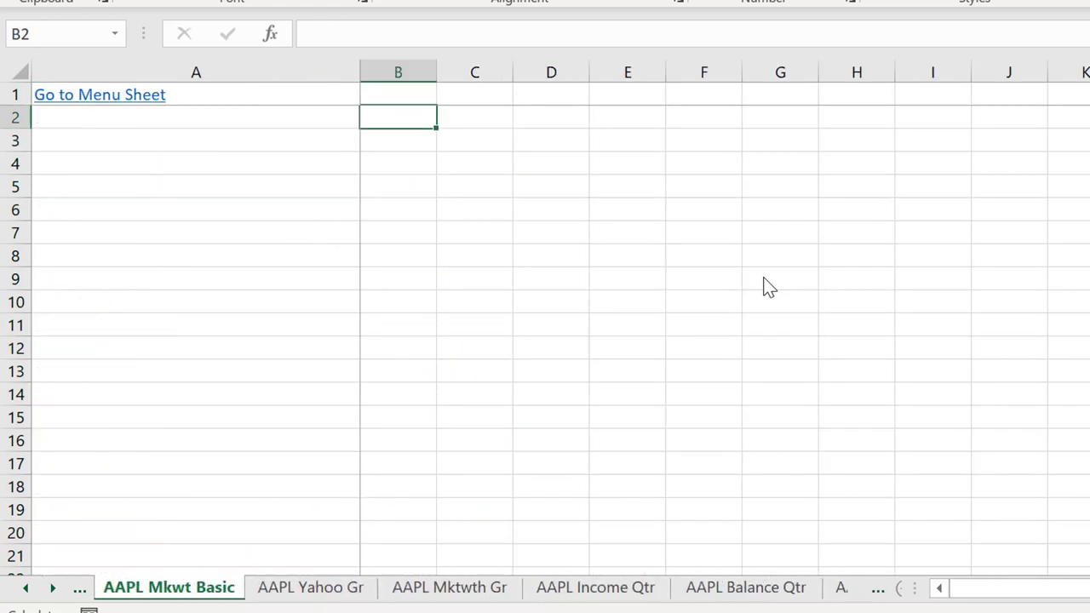
pyautogui.hotkey('ctrl', 'pageup')
pyautogui.hotkey('ctrl', 'pageup')
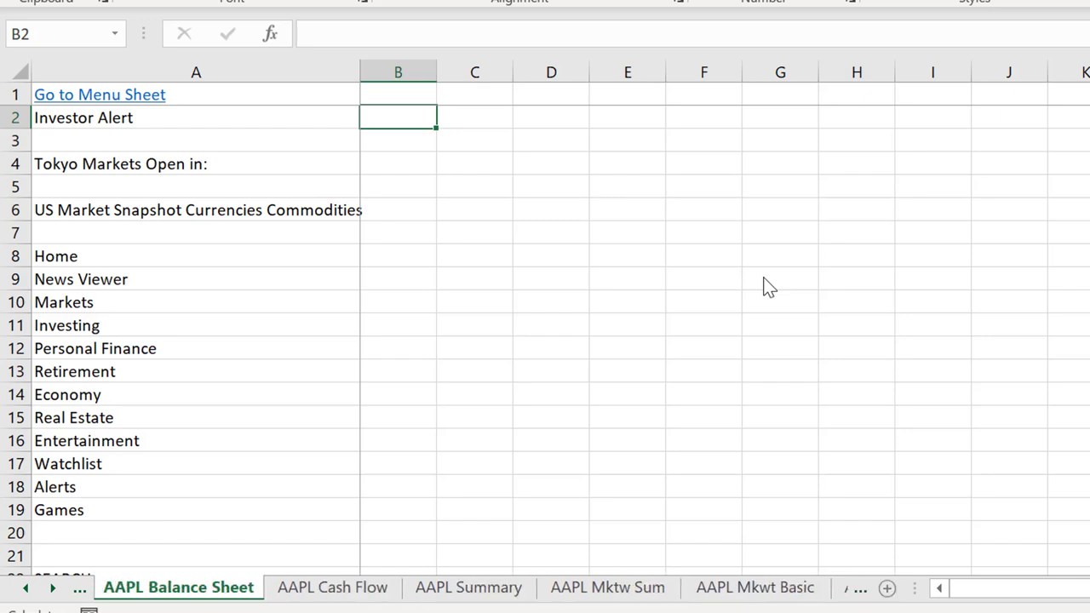
# Examine Apple's 2015–2019 balance sheet figures on the AAPL Balance Sheet sheet, from the page text down to the cash rows
pyautogui.press('pagedown')
pyautogui.press('pagedown')
pyautogui.press('pagedown')
pyautogui.press('pagedown')
pyautogui.press('pagedown')
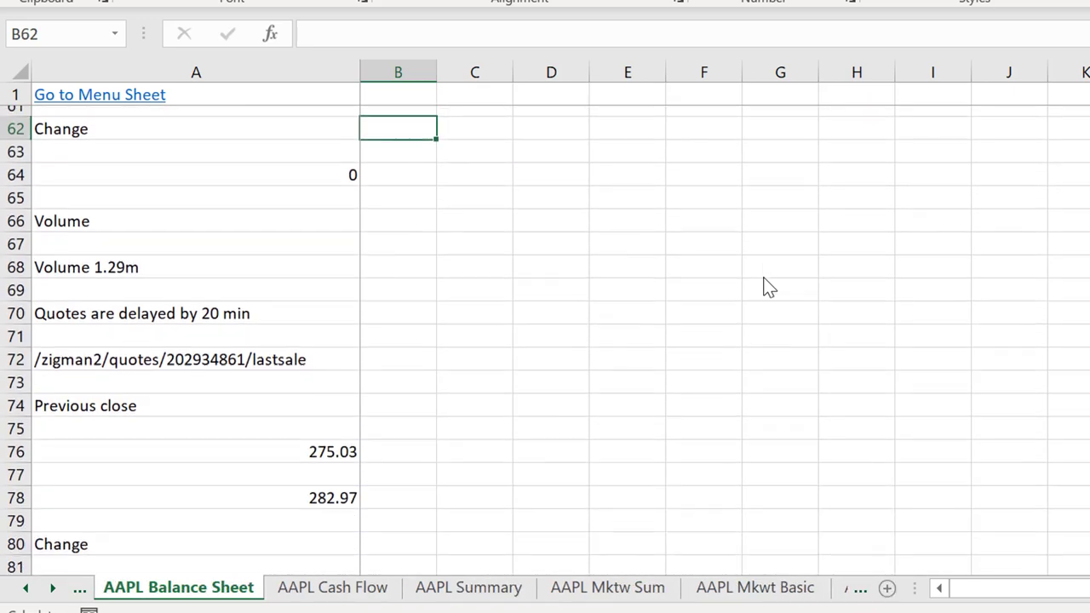
pyautogui.press('pagedown')
pyautogui.press('pageup')
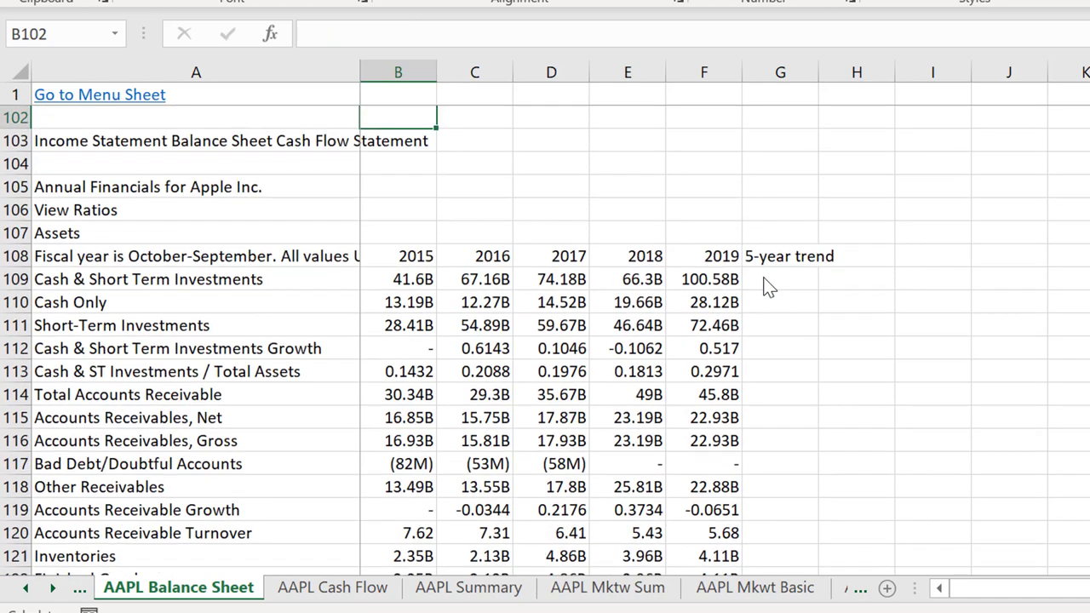
pyautogui.press('Down')
pyautogui.press('Down')
pyautogui.press('Down')
pyautogui.press('Down')
pyautogui.press('Down')
pyautogui.press('Down')
pyautogui.press('Down')
pyautogui.press('Down')
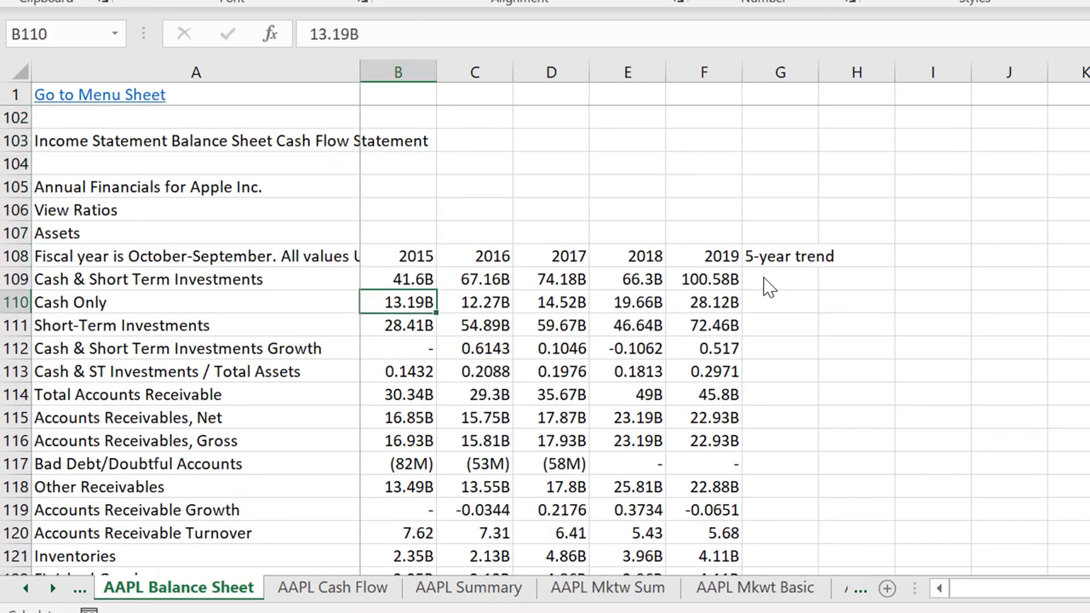
pyautogui.press('Up')
pyautogui.press('Up')
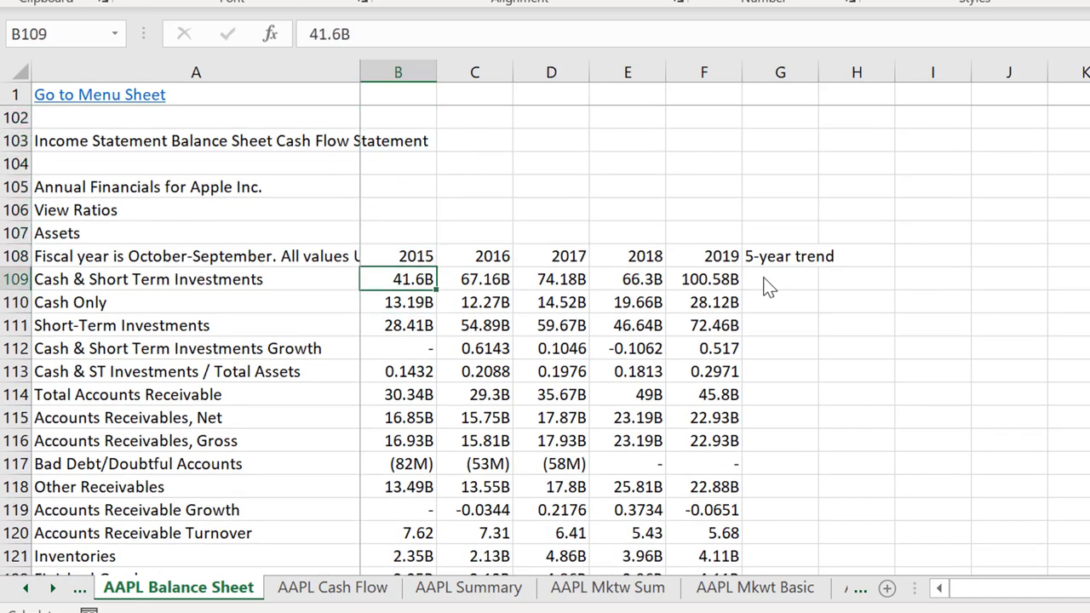
pyautogui.press('Down')
# Switch to Chrome and search Google for "aapl marketwatch" in a new tab
pyautogui.moveTo(552, 612)
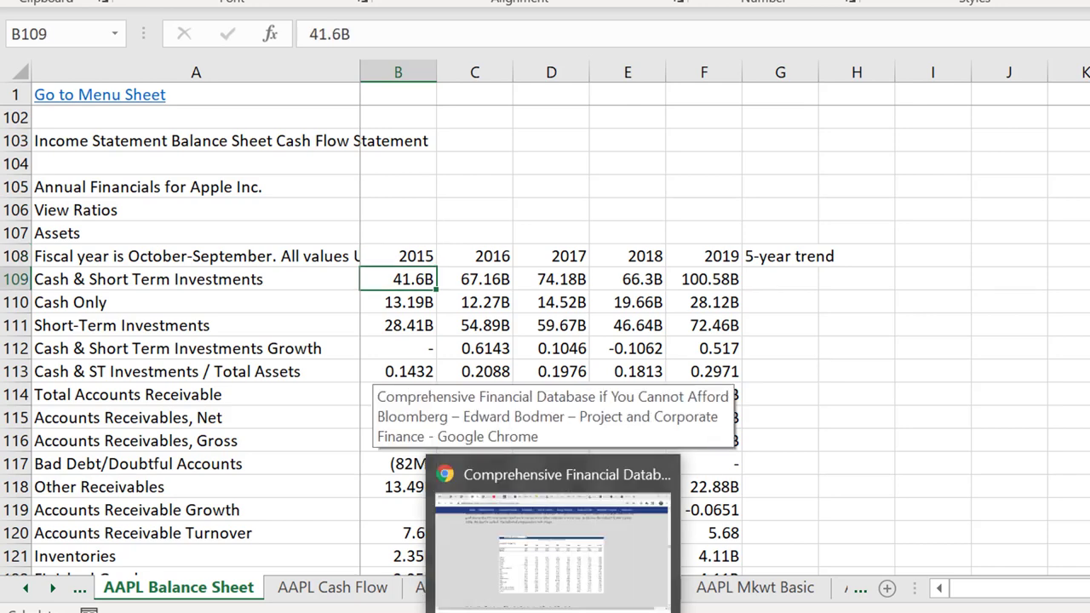
pyautogui.click(621, 468)
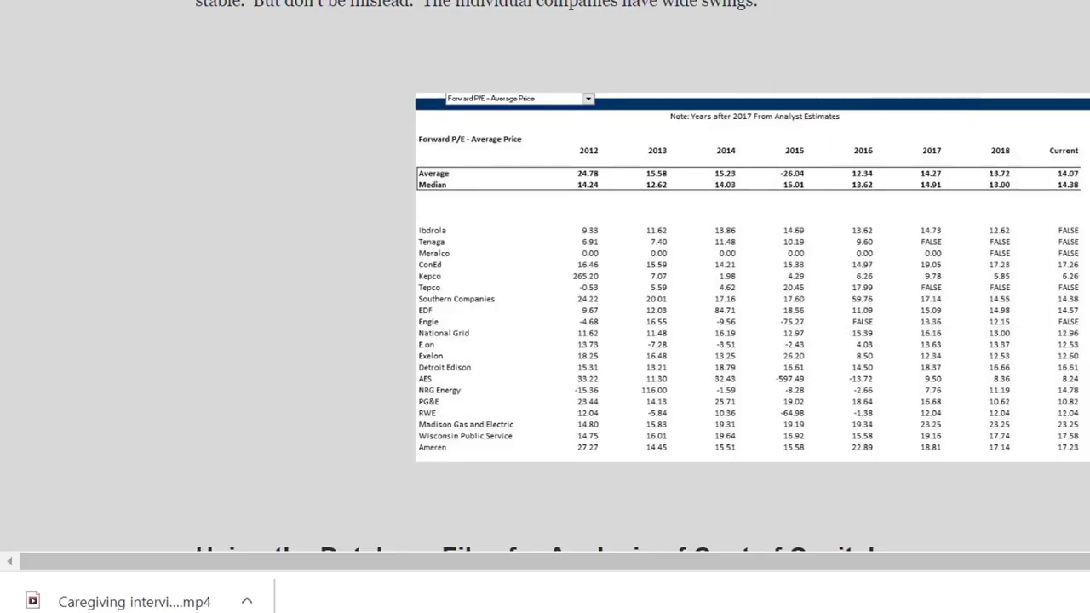
pyautogui.hotkey('ctrl', 't')
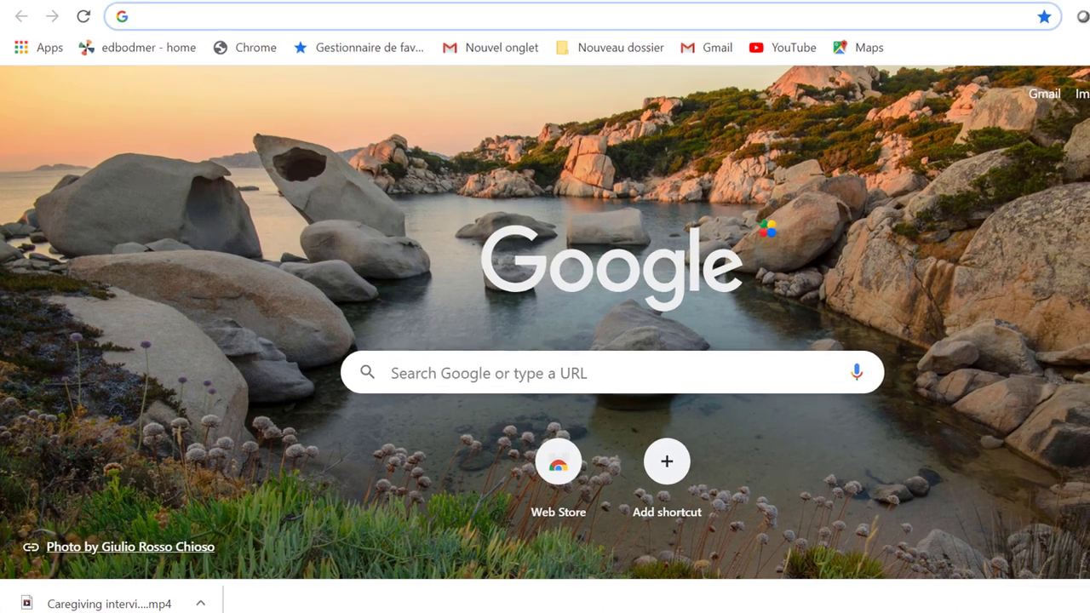
pyautogui.write('appl ma')
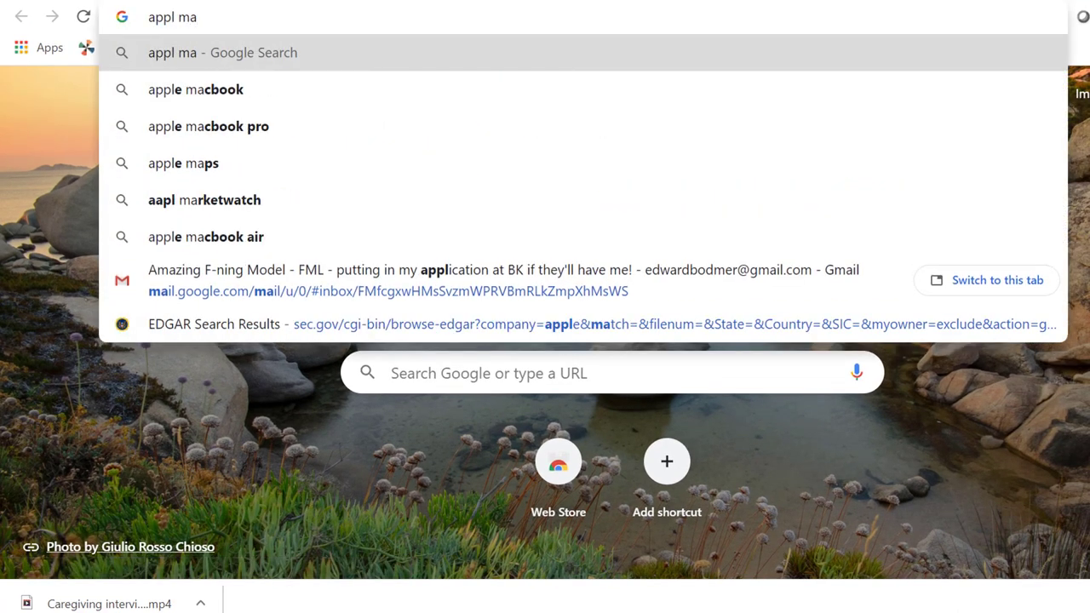
pyautogui.write('rket')
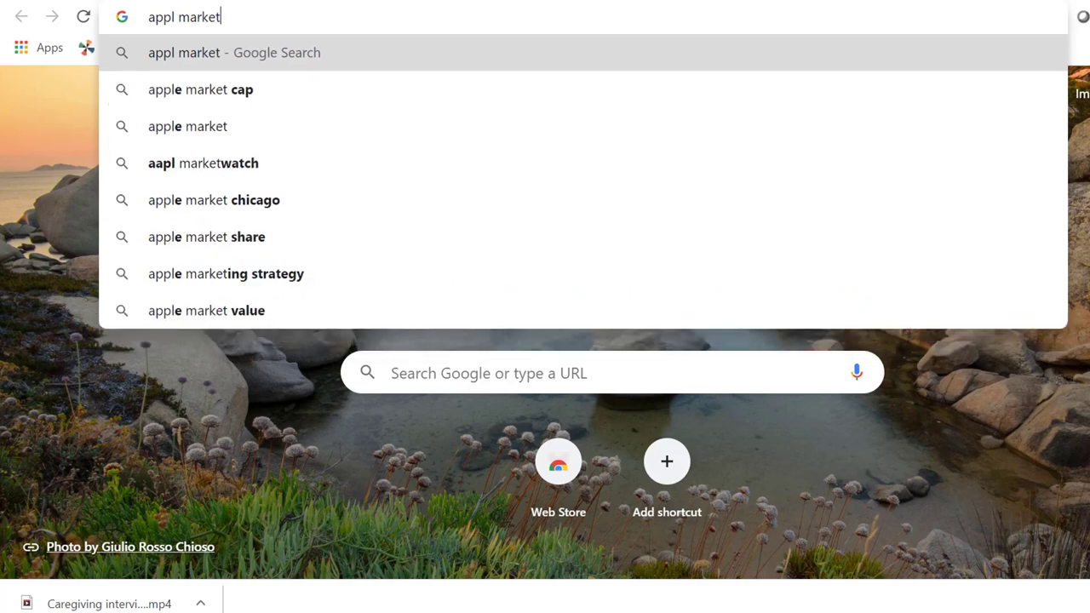
pyautogui.write('w')
pyautogui.press('Down')
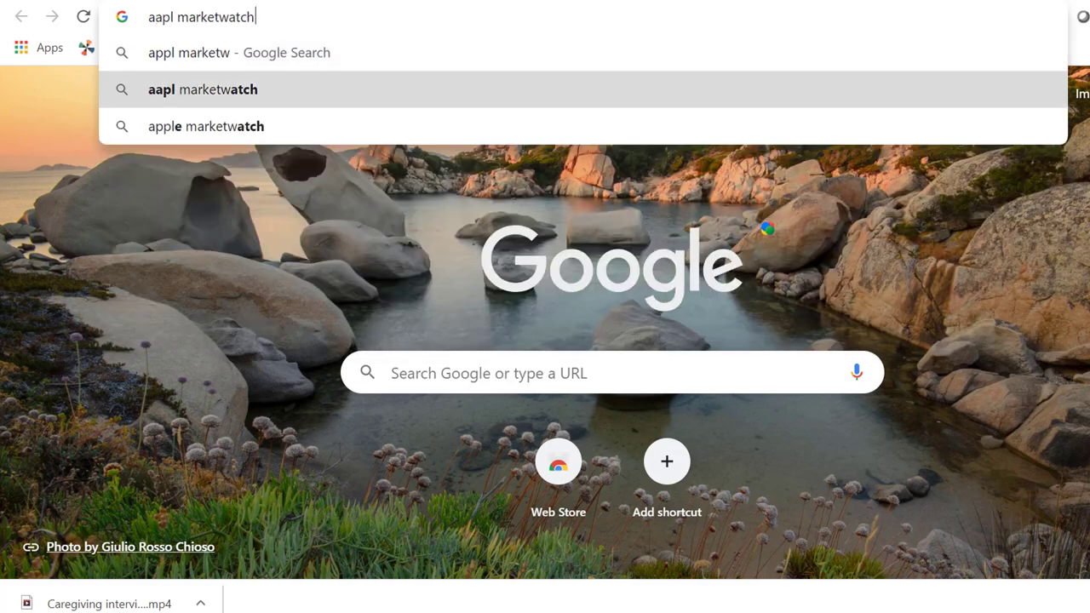
pyautogui.press('Return')
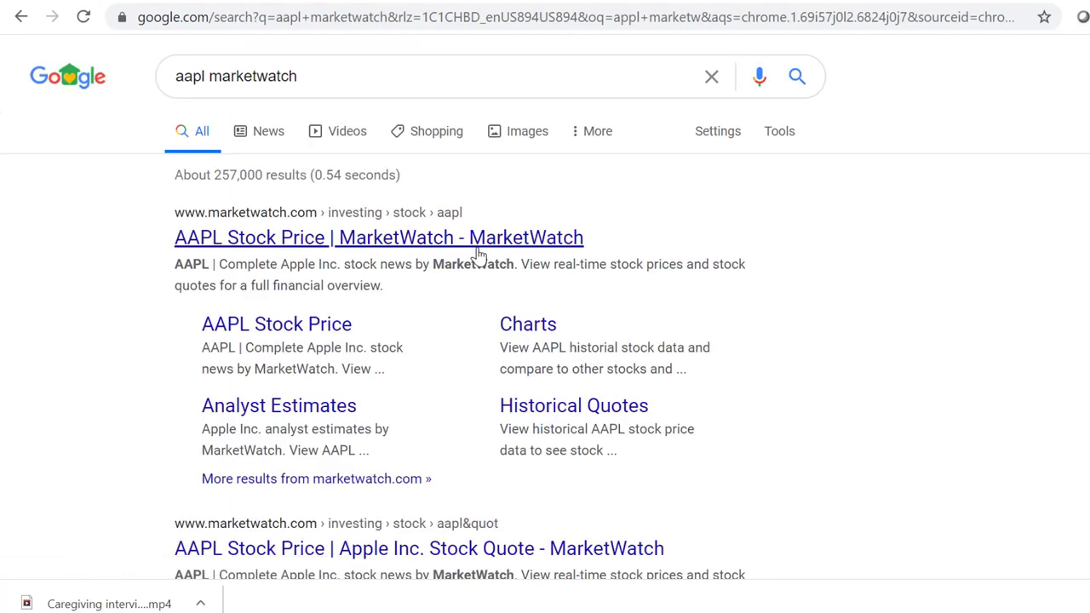
# Open MarketWatch's AAPL stock price page from the search results and go to Apple's Financials section
pyautogui.click(474, 244)
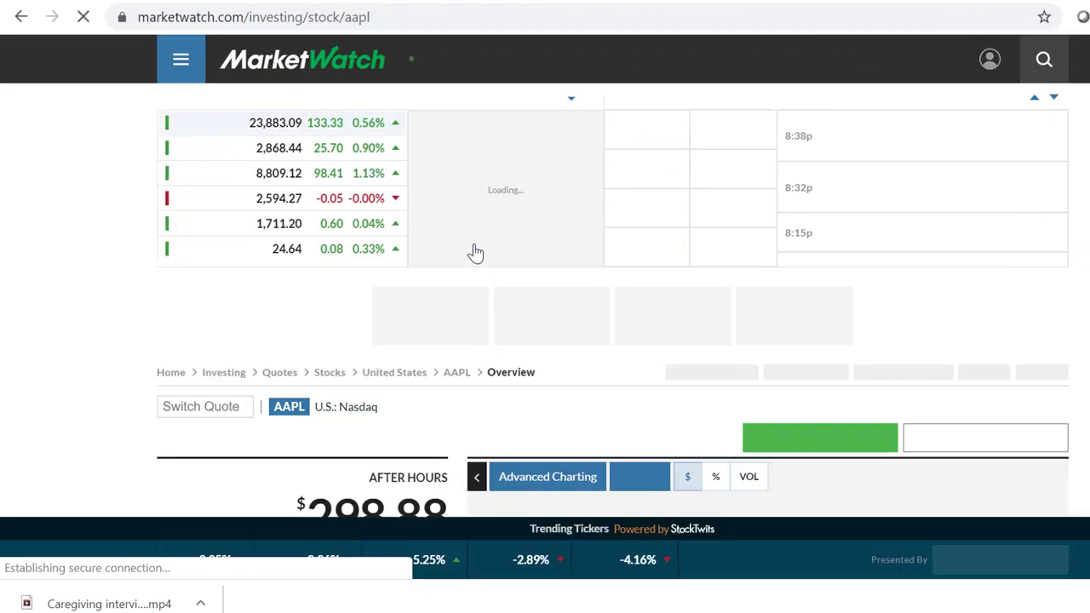
pyautogui.scroll(-2, 475, 252)
pyautogui.scroll(-3, 474, 252)
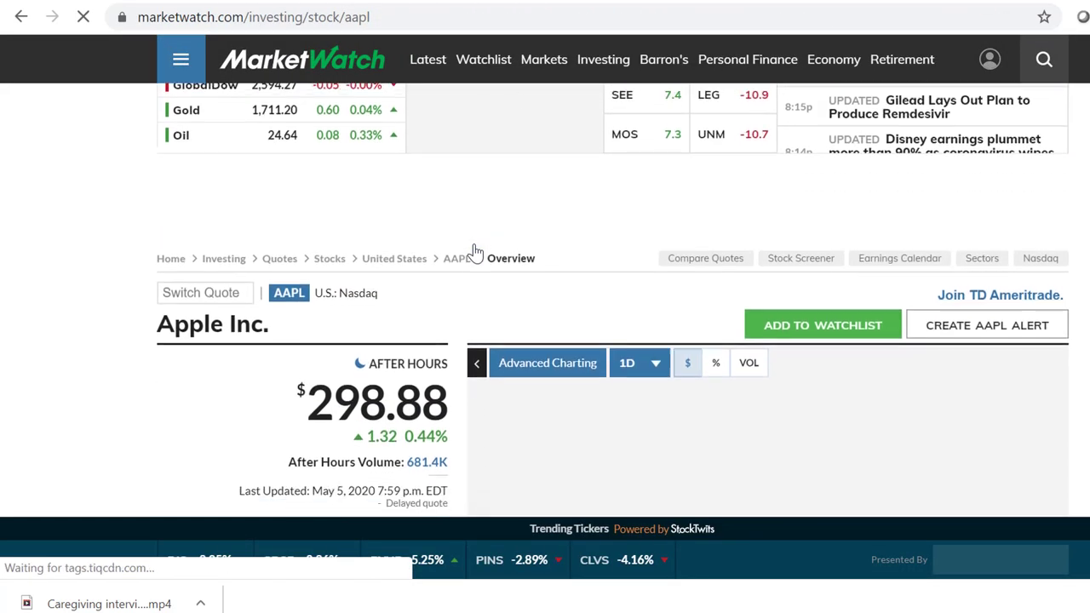
pyautogui.scroll(-1, 475, 252)
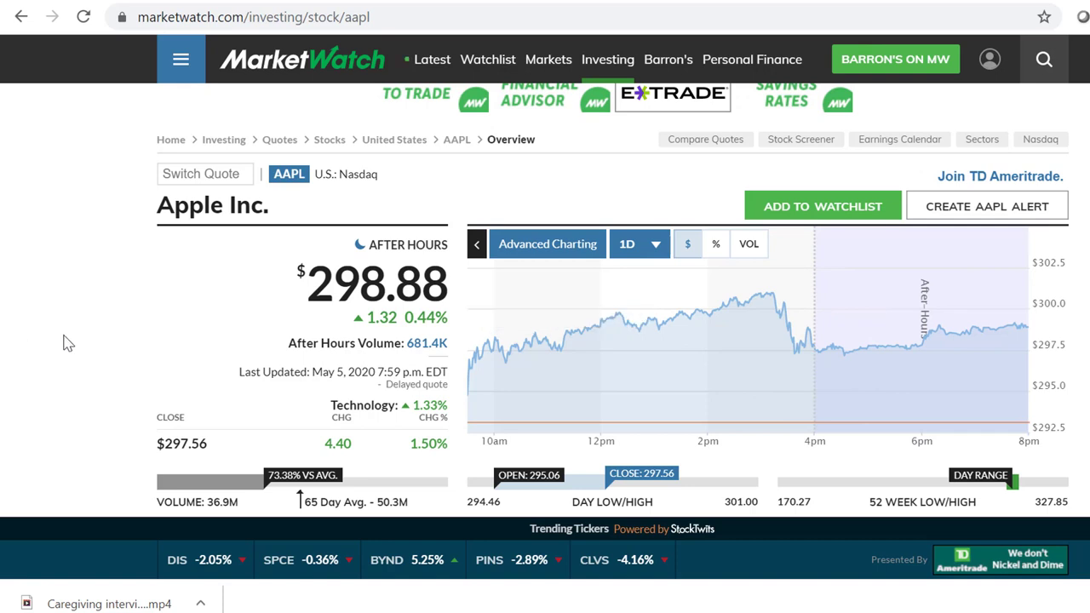
pyautogui.scroll(-2, 68, 342)
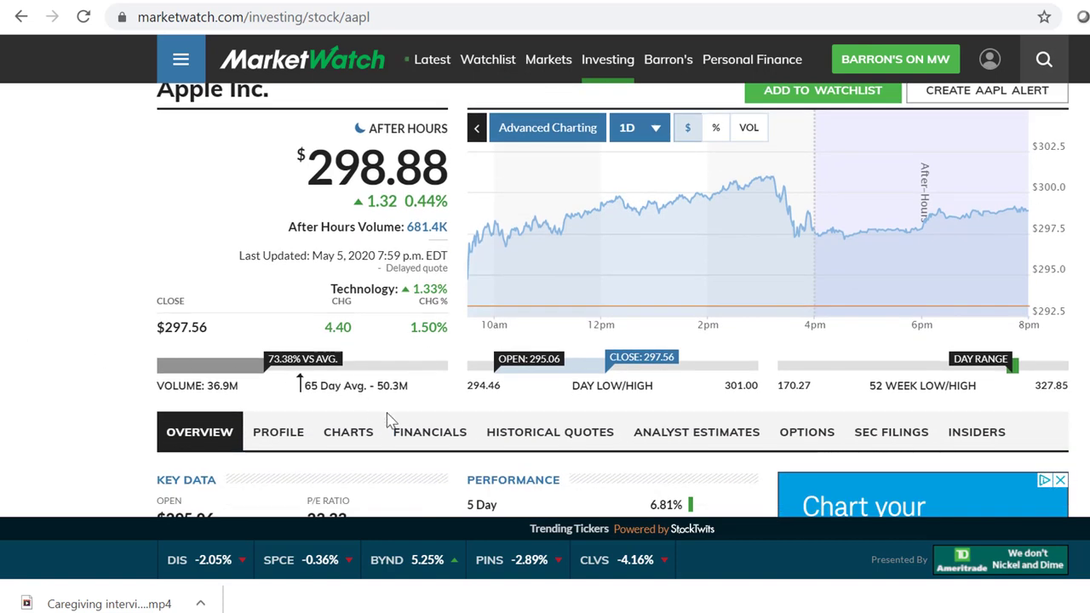
pyautogui.click(429, 434)
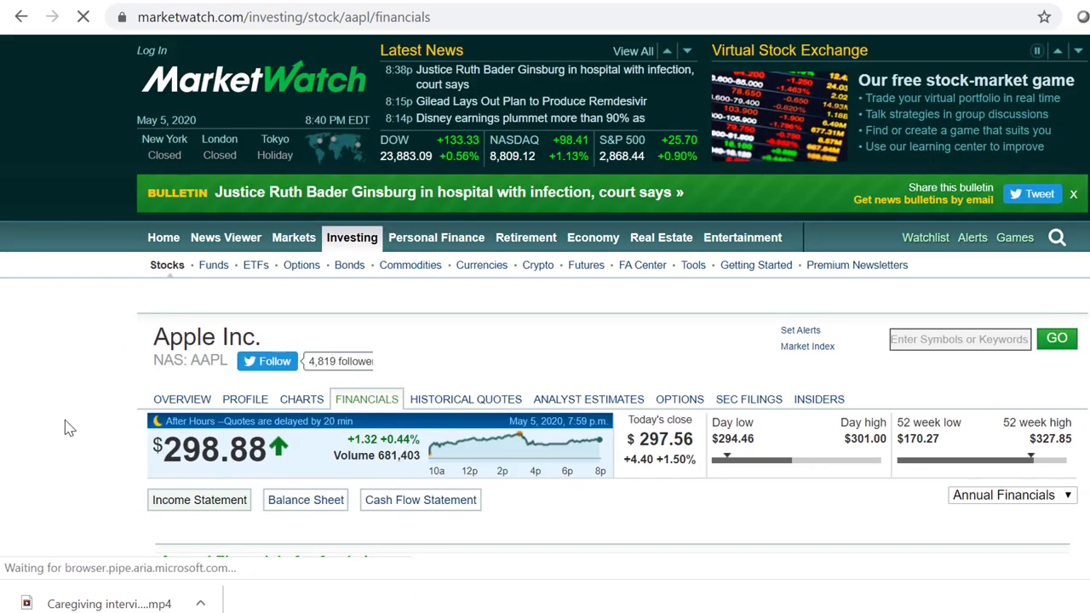
# Look over Apple's annual income statement and the statement choices on the MarketWatch financials page
pyautogui.scroll(-2, 69, 429)
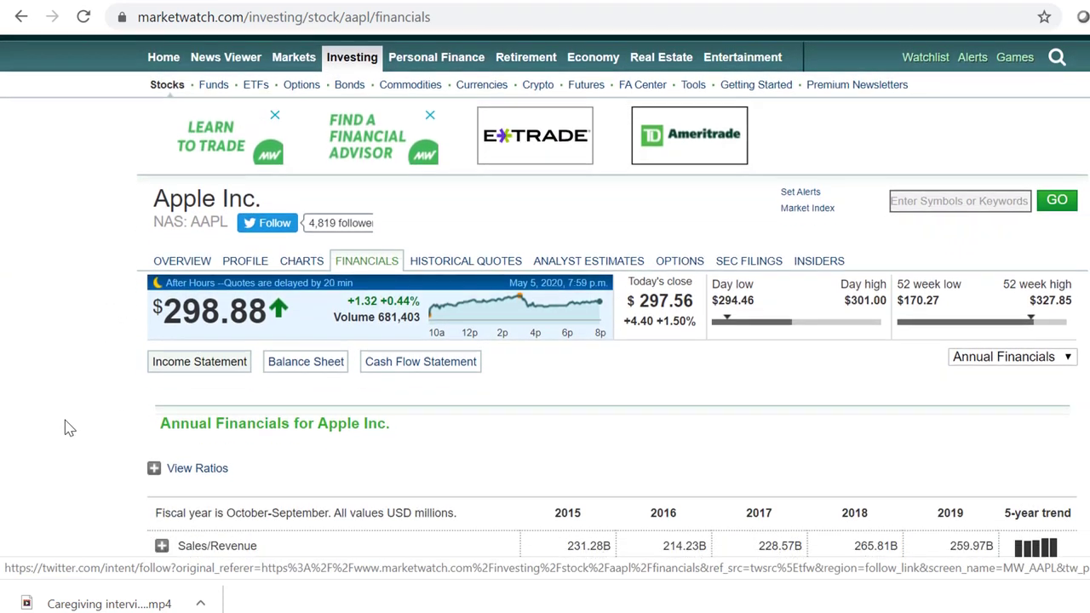
pyautogui.scroll(-3, 69, 428)
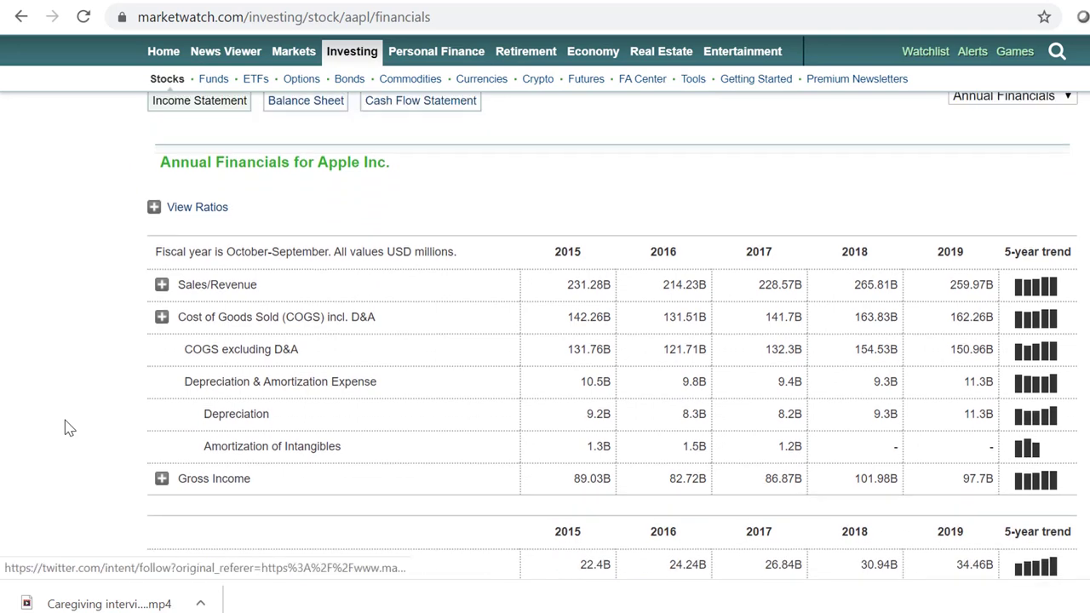
pyautogui.scroll(1, 69, 428)
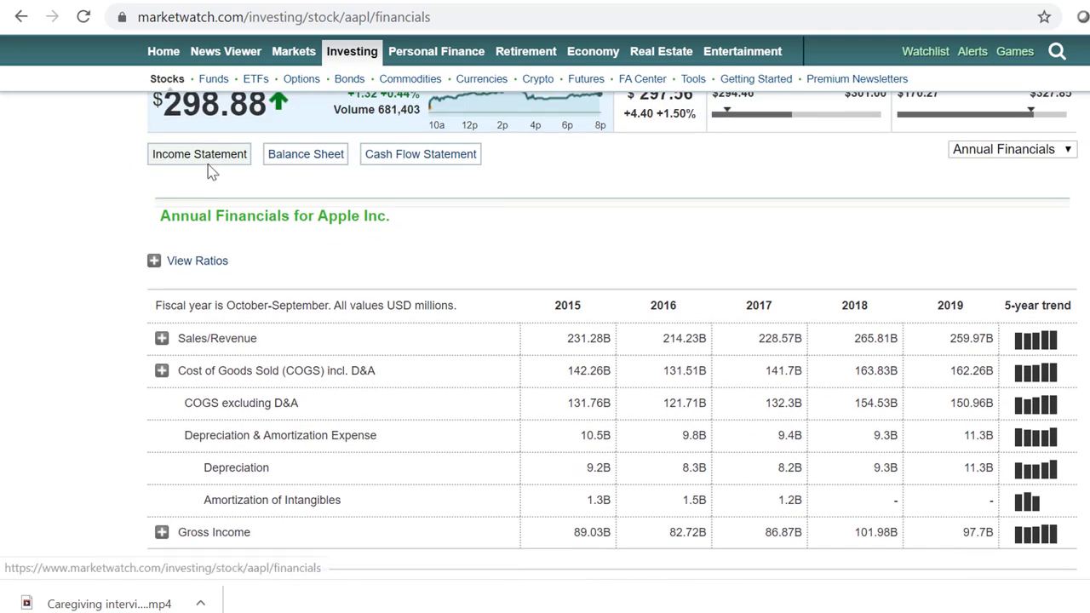
pyautogui.scroll(4, 85, 250)
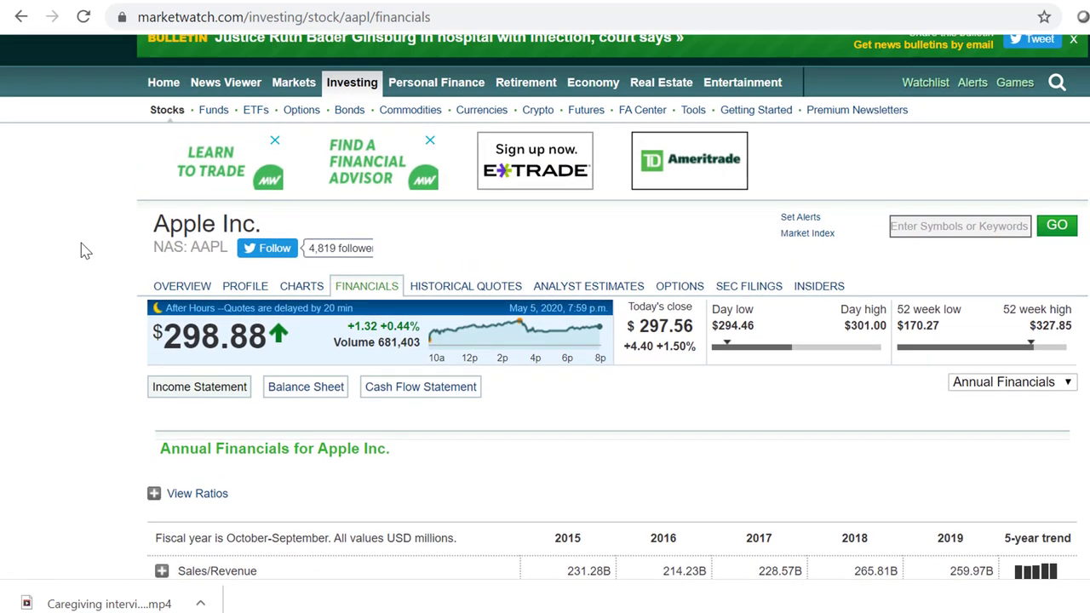
pyautogui.scroll(3, 85, 250)
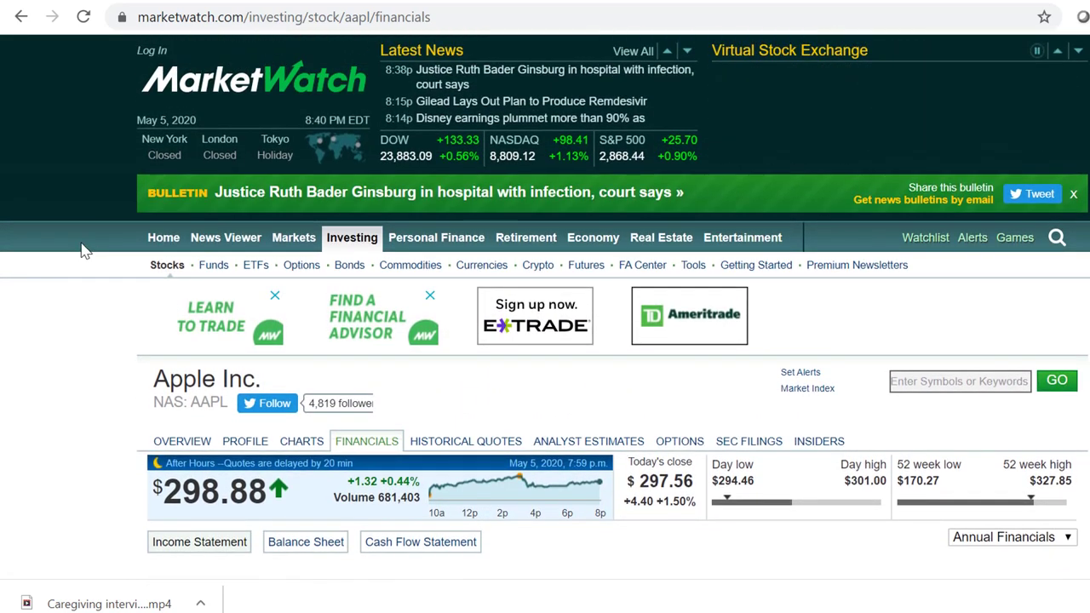
pyautogui.scroll(-1, 85, 250)
pyautogui.scroll(1, 85, 250)
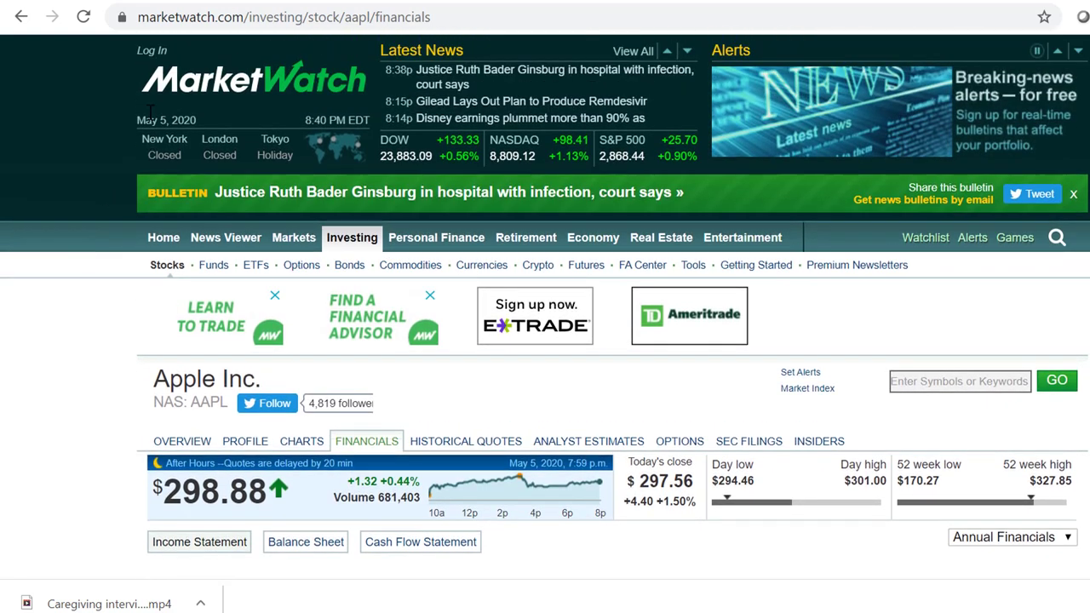
# Copy the MarketWatch financials page address and paste it into cell C4 of a new Excel workbook
pyautogui.click(443, 18)
pyautogui.hotkey('ctrl', 'c')
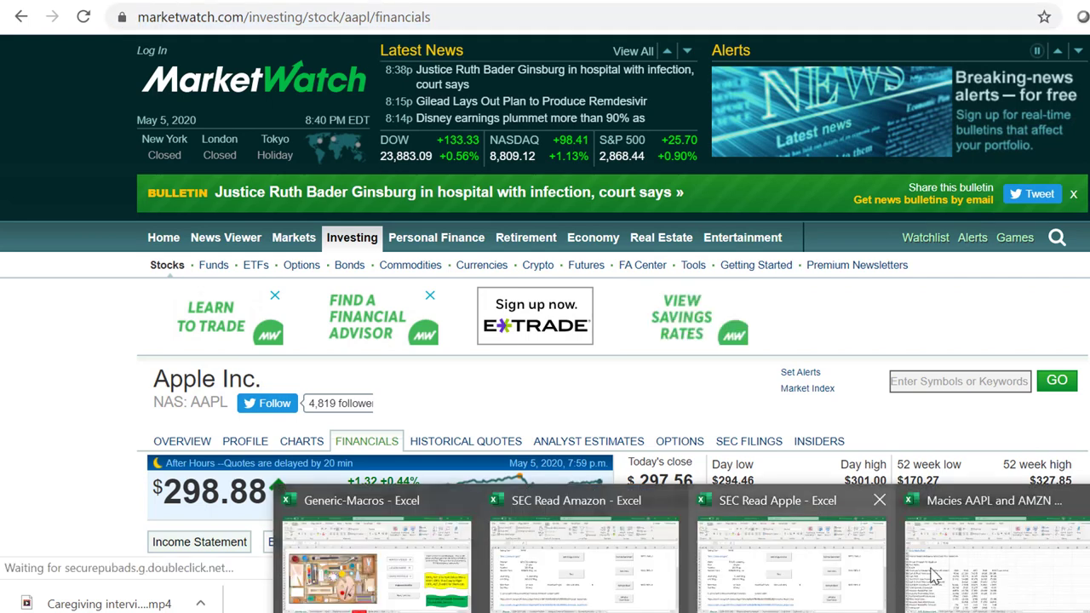
pyautogui.hotkey('alt', 'Tab')
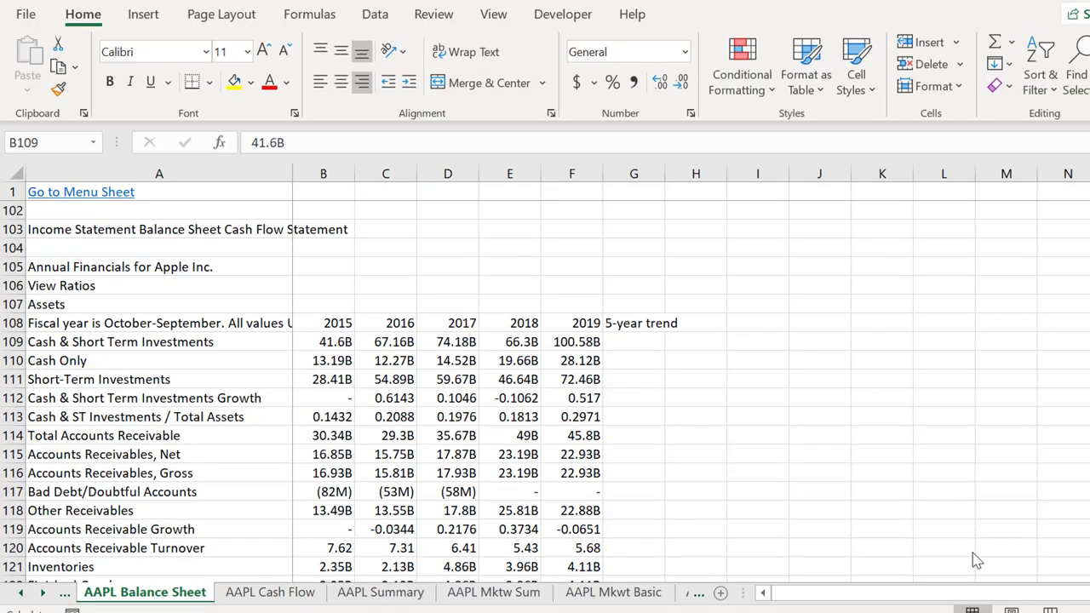
pyautogui.hotkey('ctrl', 'n')
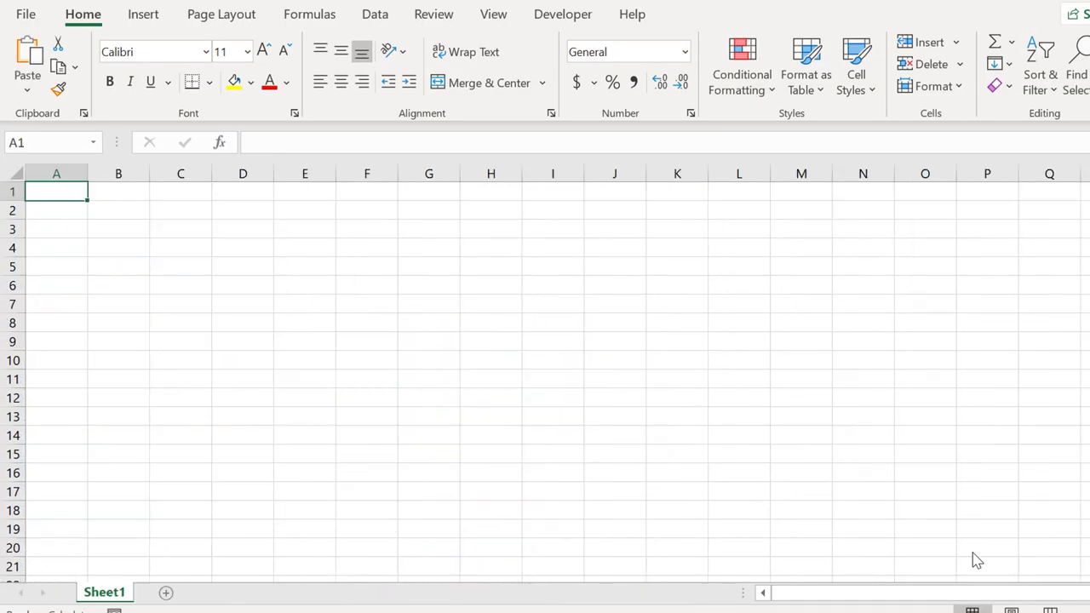
pyautogui.press('Down')
pyautogui.press('Down')
pyautogui.press('Down')
pyautogui.press('Right')
pyautogui.press('Right')
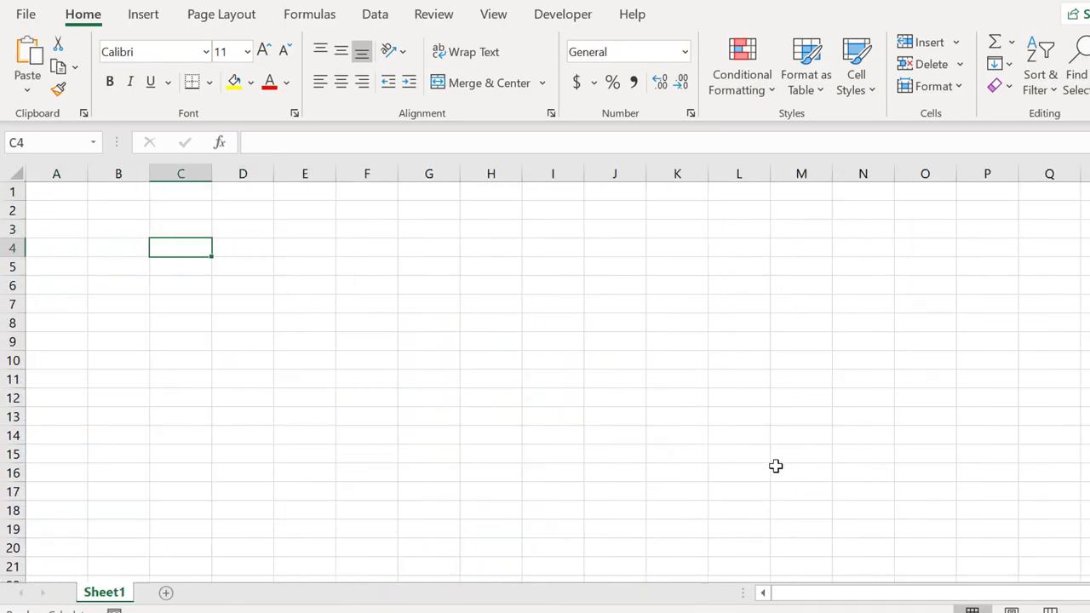
pyautogui.hotkey('ctrl', 'v')
pyautogui.press('Left')
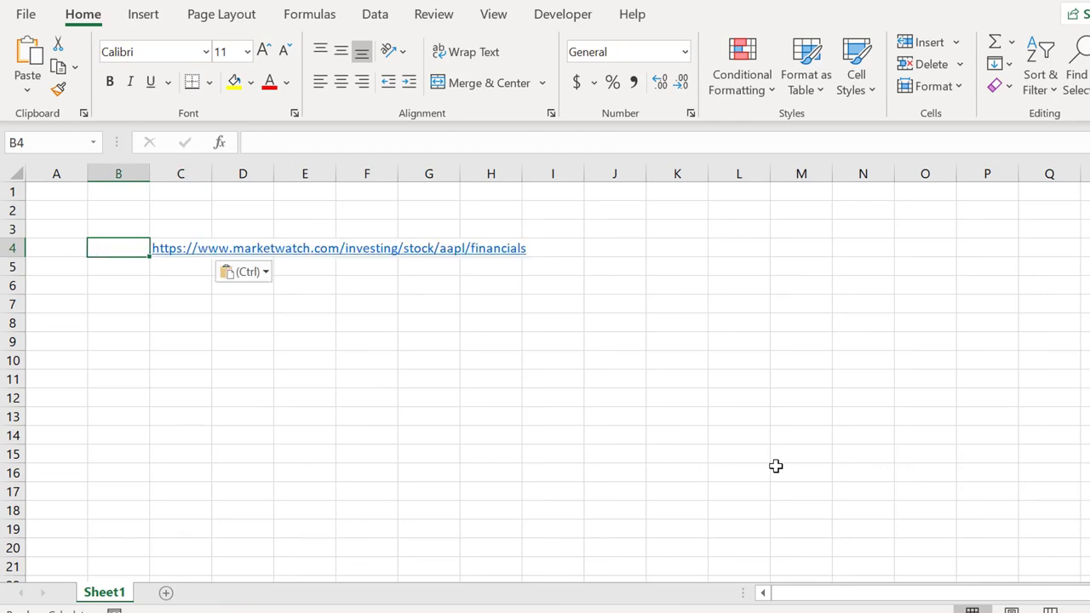
pyautogui.press('Right')
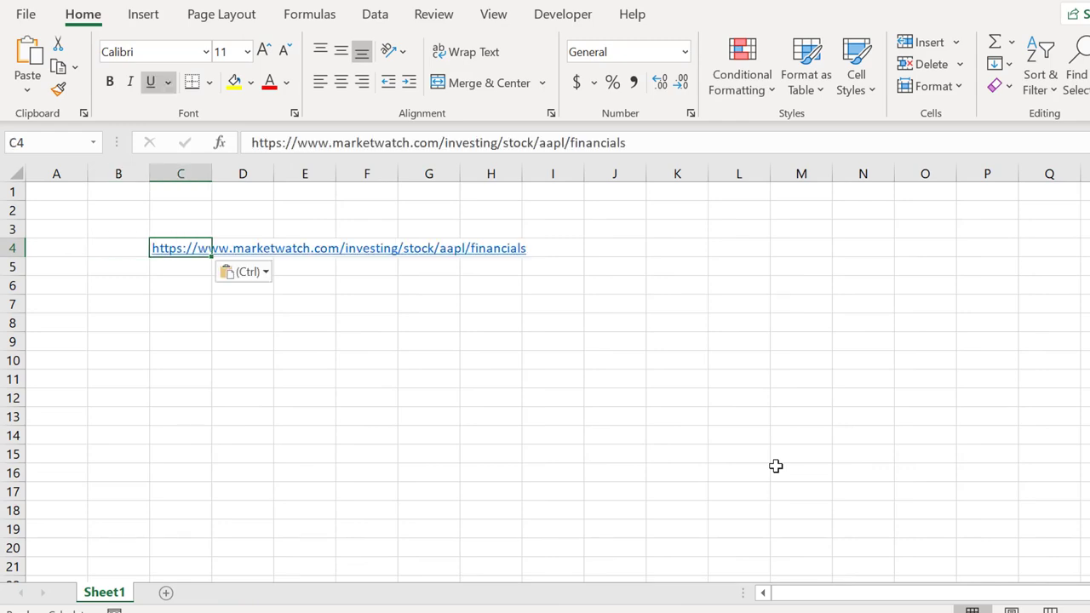
# Follow the MarketWatch hyperlink in cell C4 and review Apple's annual income statement through the operating and interest expense rows
pyautogui.click(158, 248)
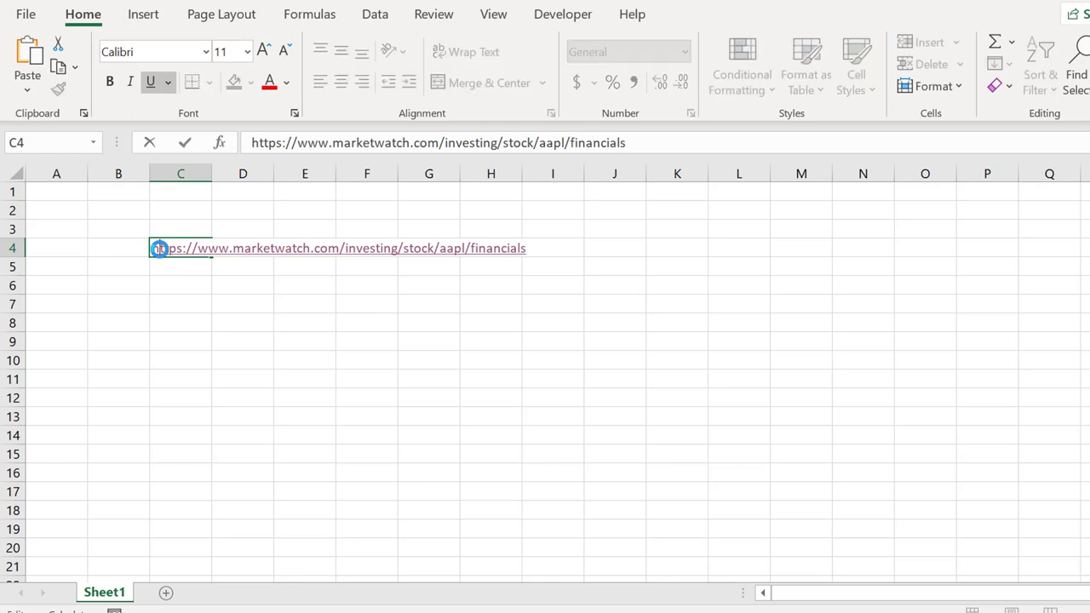
pyautogui.click(194, 286)
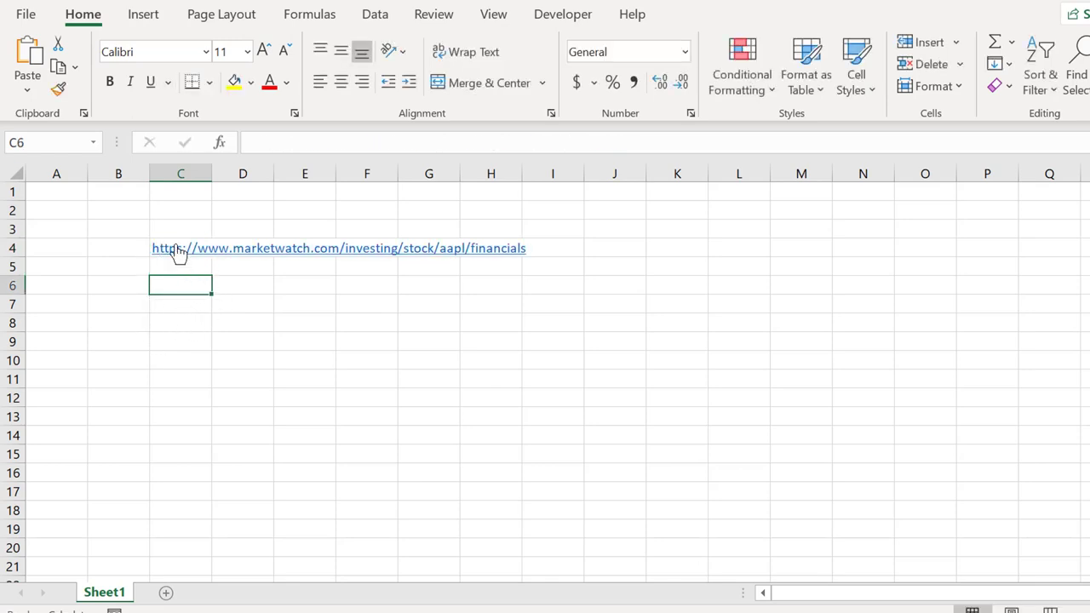
pyautogui.click(177, 251)
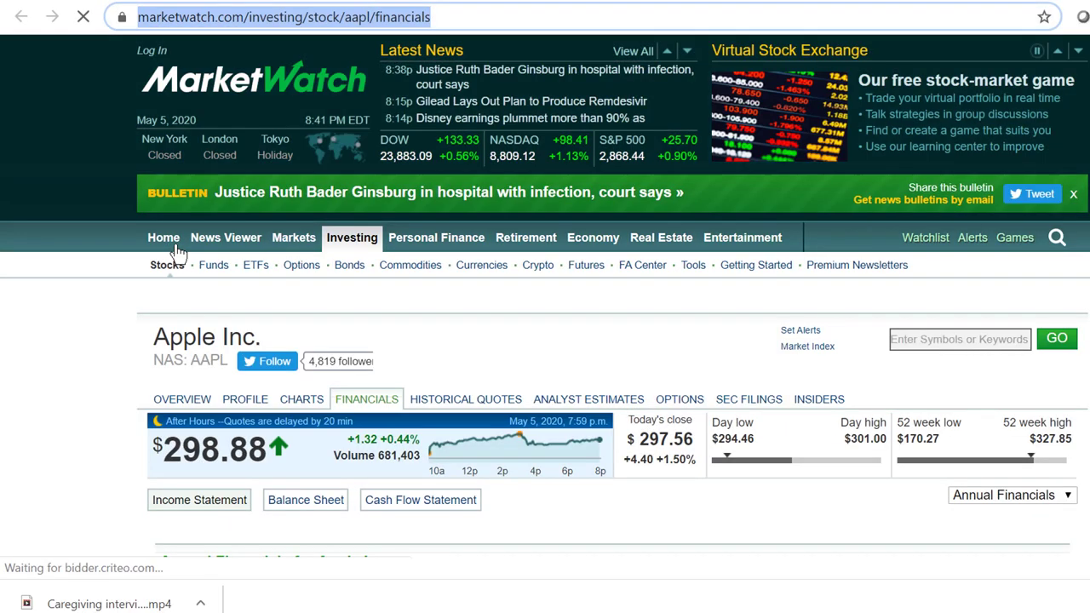
pyautogui.press('End')
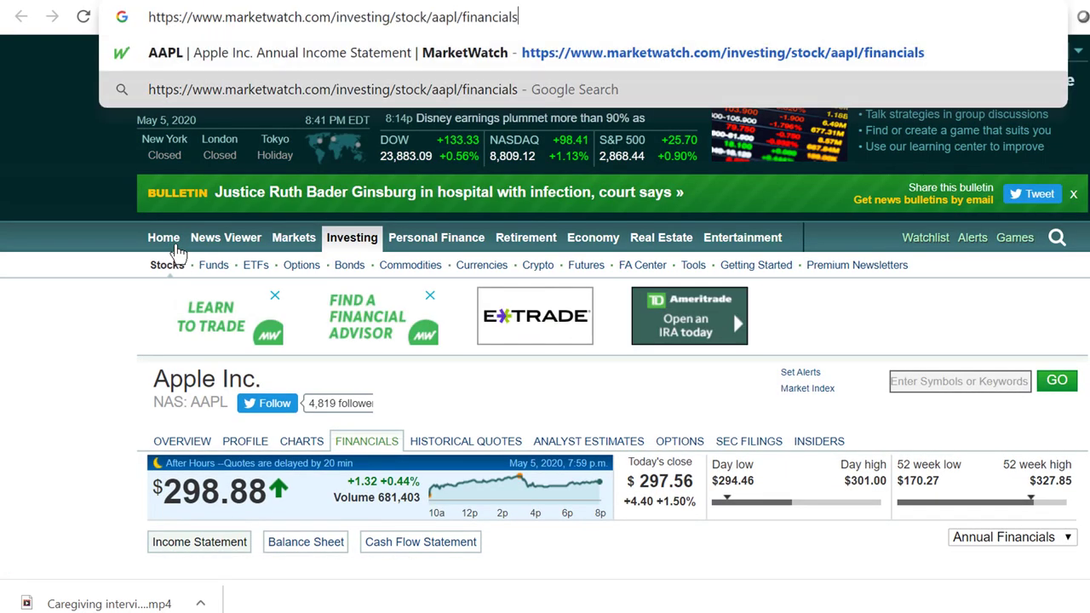
pyautogui.press('Return')
pyautogui.scroll(-2, 70, 390)
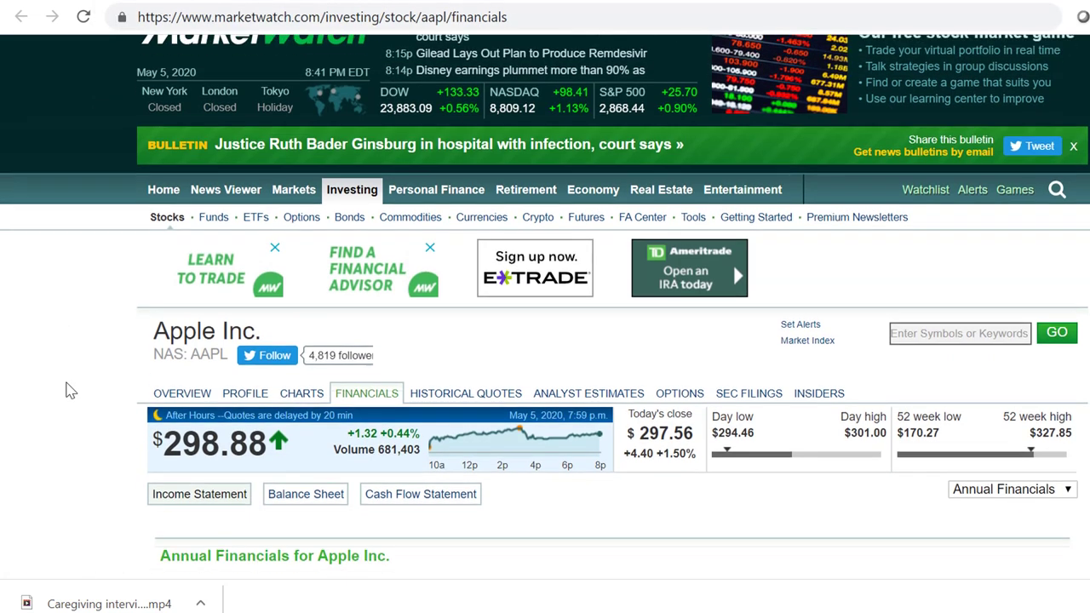
pyautogui.scroll(-4, 69, 390)
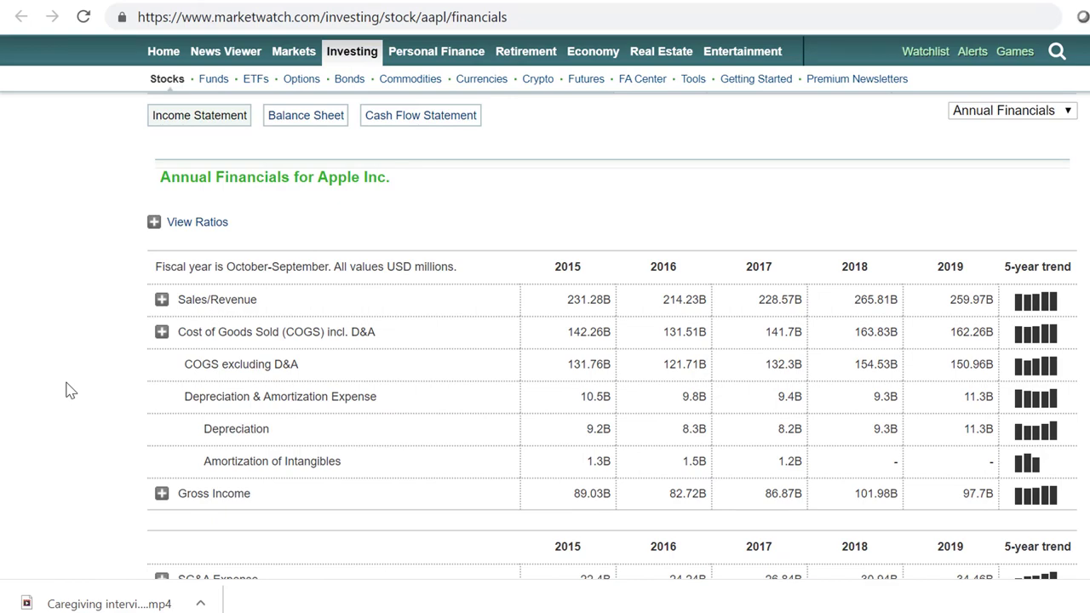
pyautogui.scroll(-4, 70, 390)
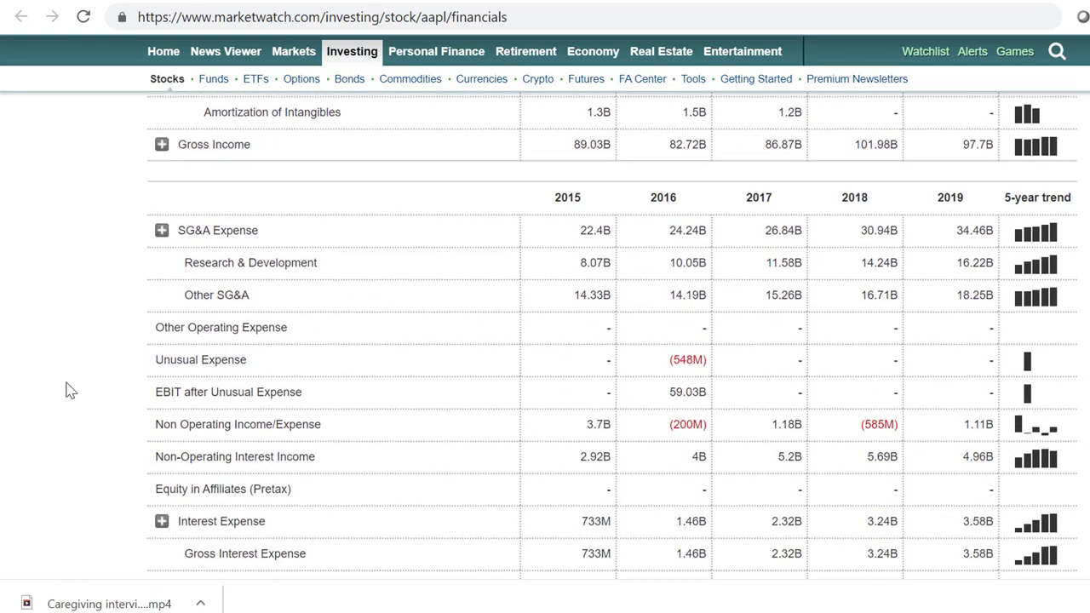
# Switch back to the Book2 workbook in Excel and name cell C4, which holds the MarketWatch address, "url"
pyautogui.scroll(-1, 70, 390)
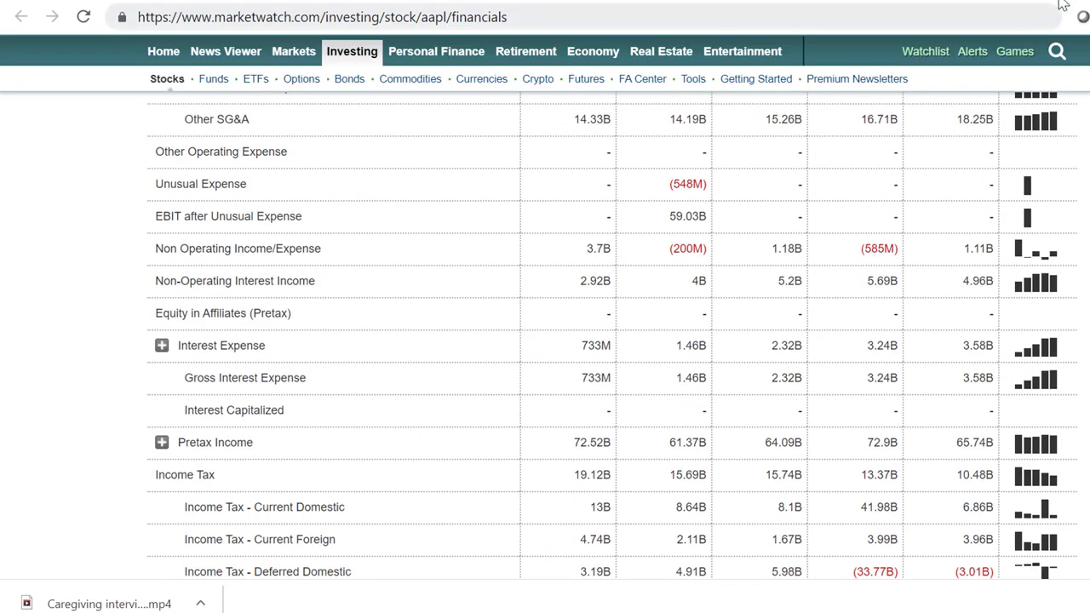
pyautogui.press('Return')
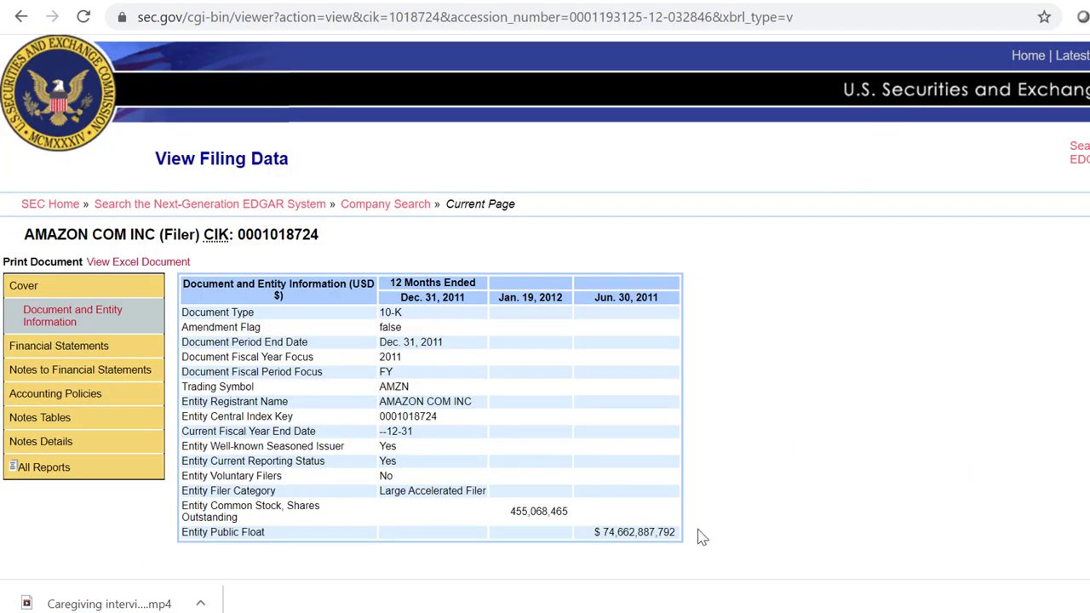
pyautogui.moveTo(1075, 579)
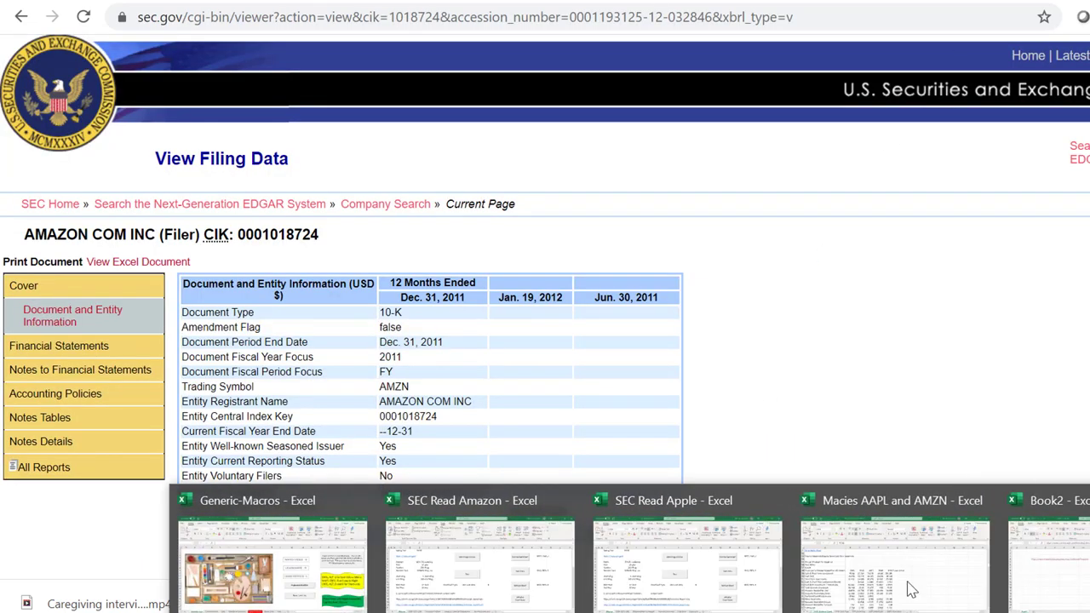
pyautogui.click(1074, 579)
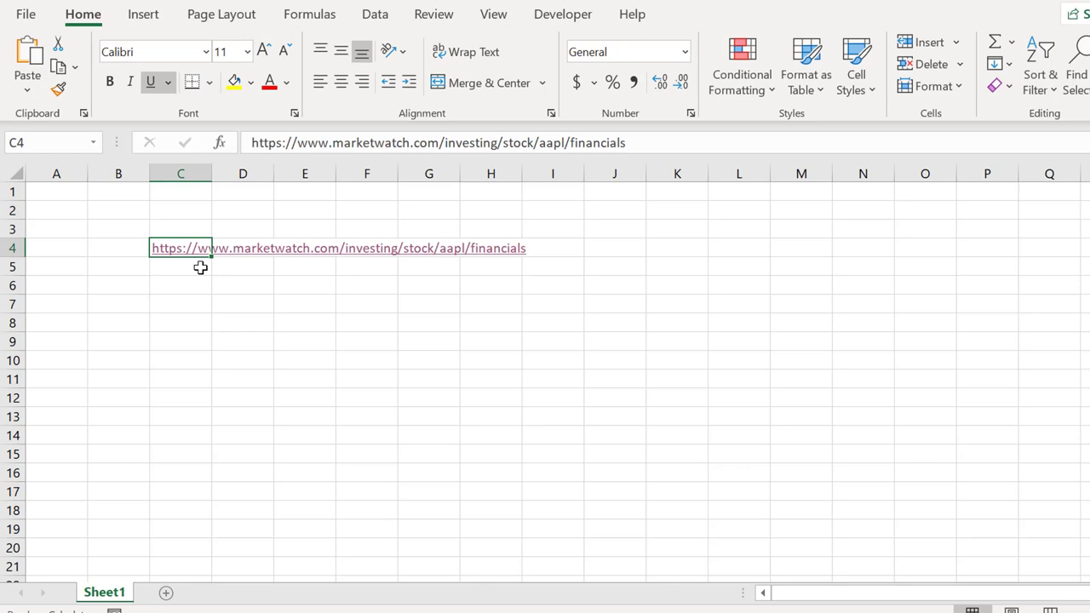
pyautogui.click(38, 142)
pyautogui.write('url')
pyautogui.press('Return')
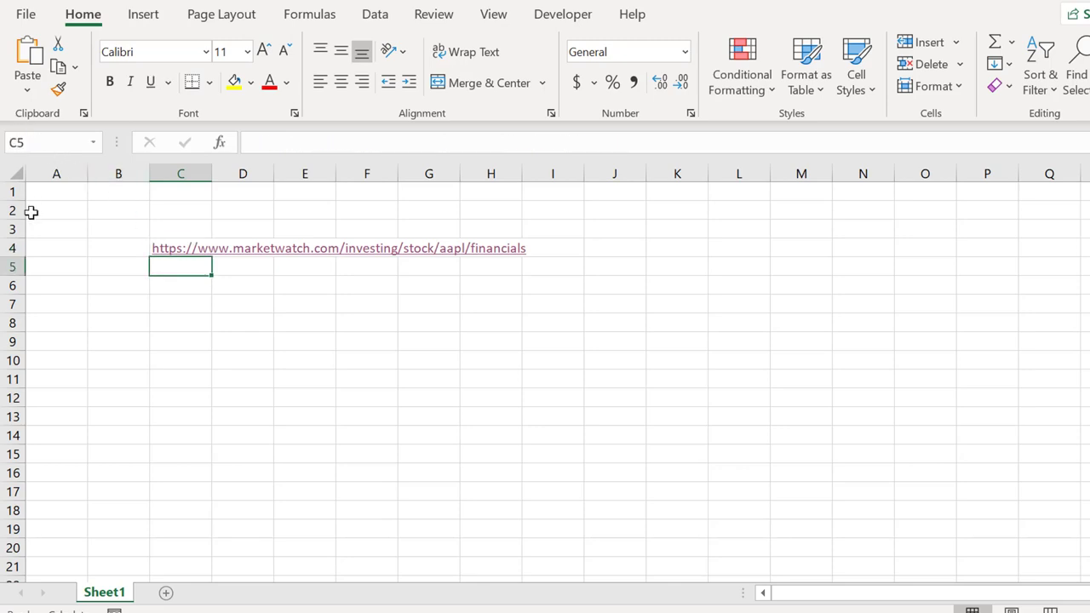
pyautogui.press('Up')
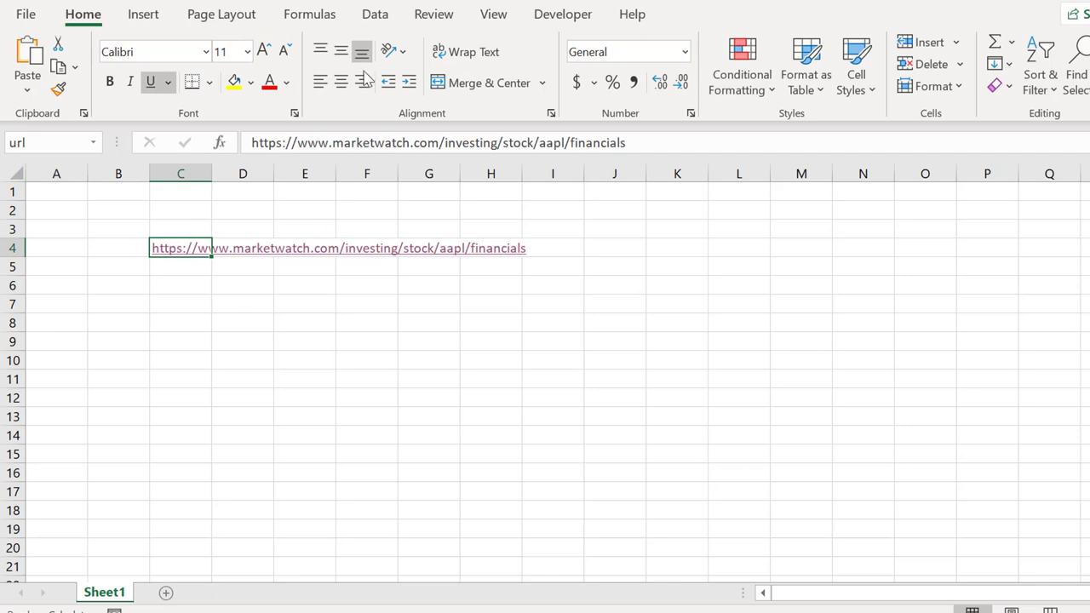
# Create a macro named read_appl in this workbook and place its code editor window below the address cell
pyautogui.click(555, 17)
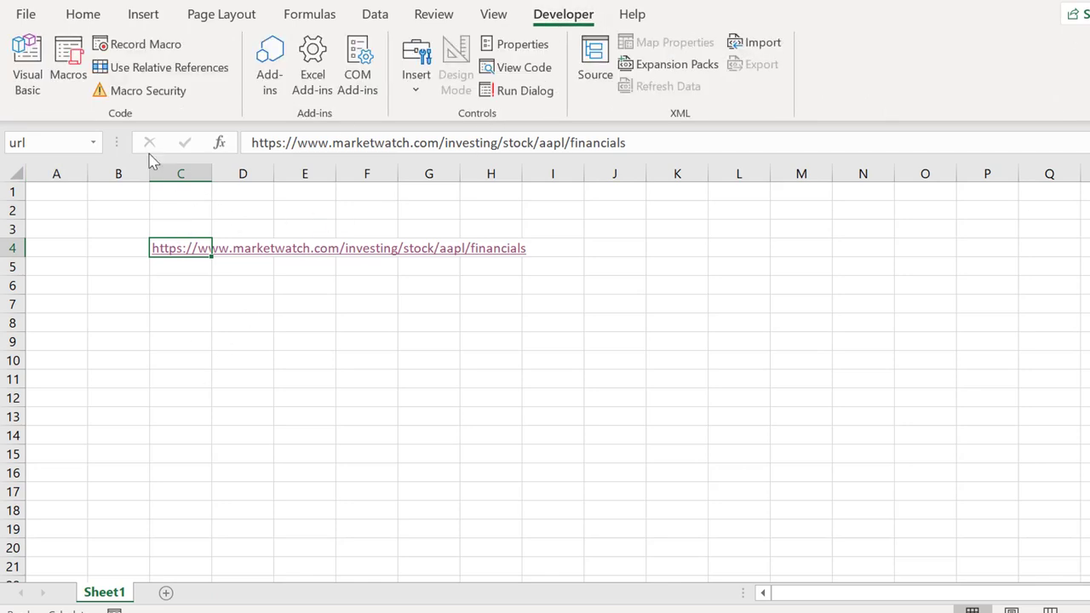
pyautogui.click(75, 56)
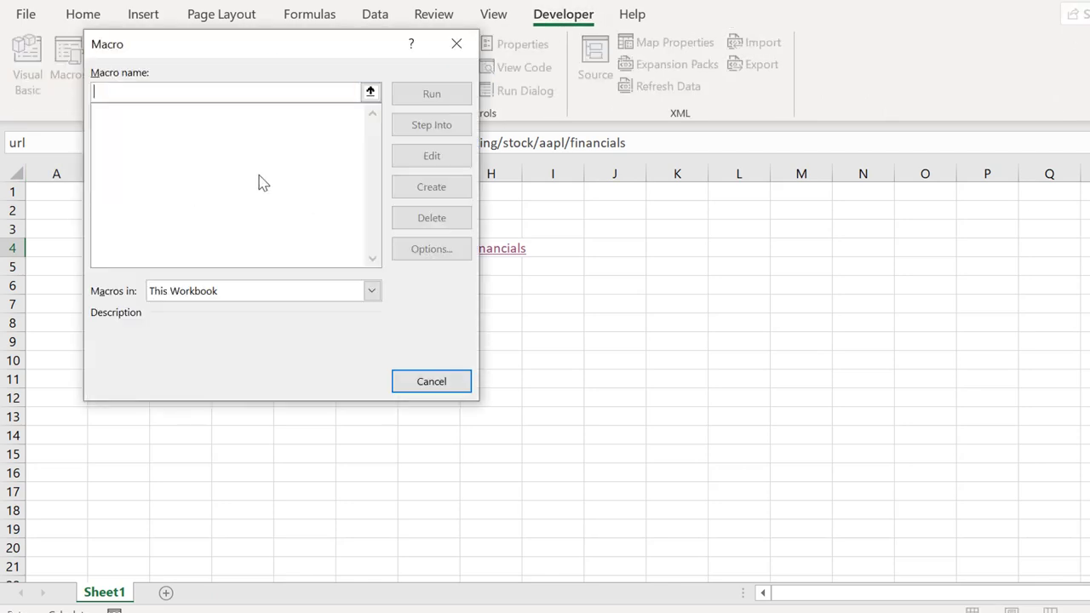
pyautogui.write('read_appl')
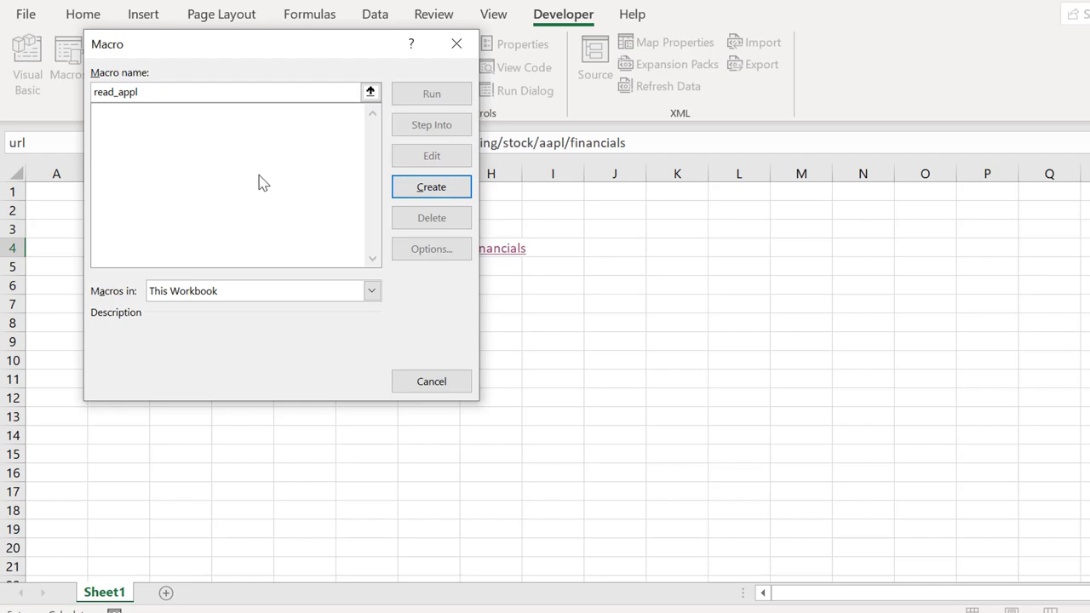
pyautogui.press('Return')
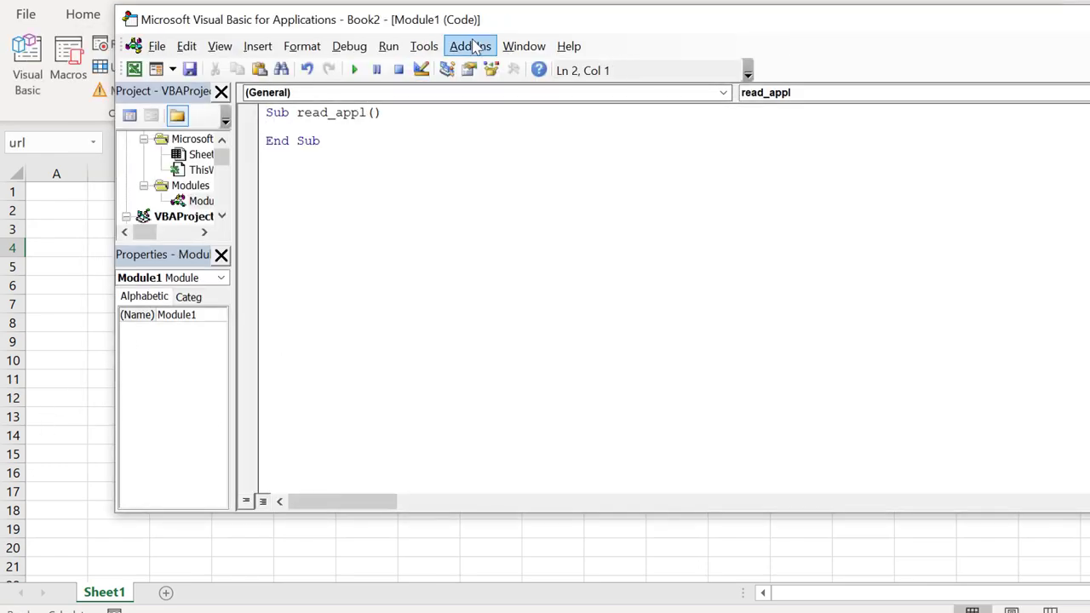
pyautogui.moveTo(528, 19); pyautogui.dragTo(503, 343)
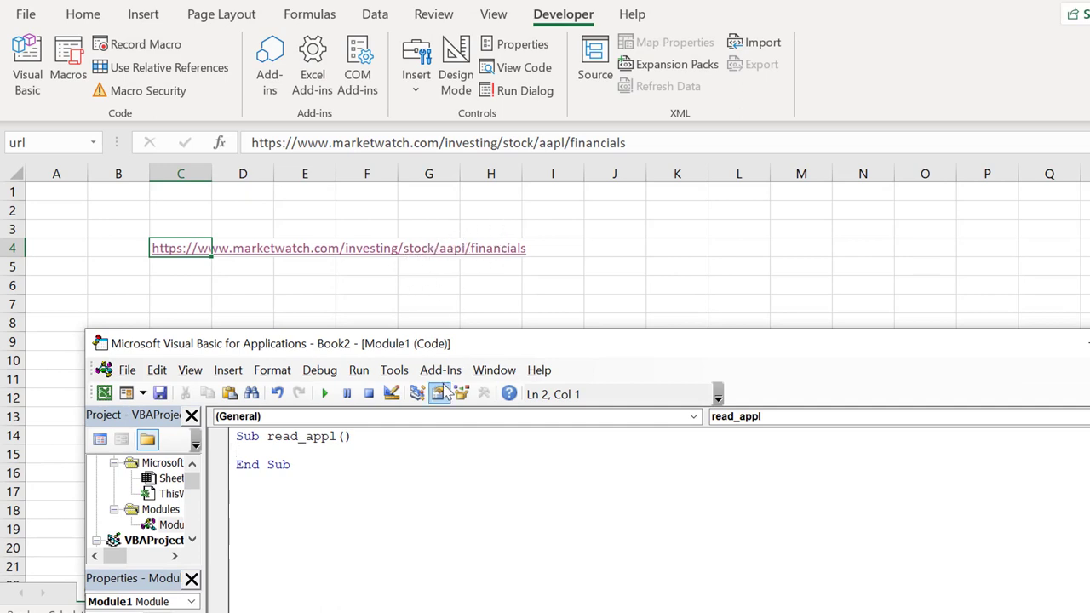
# Write the line Workbooks.Open (Range("url")) in the body of the read_appl macro
pyautogui.press('Return')
pyautogui.write('w')
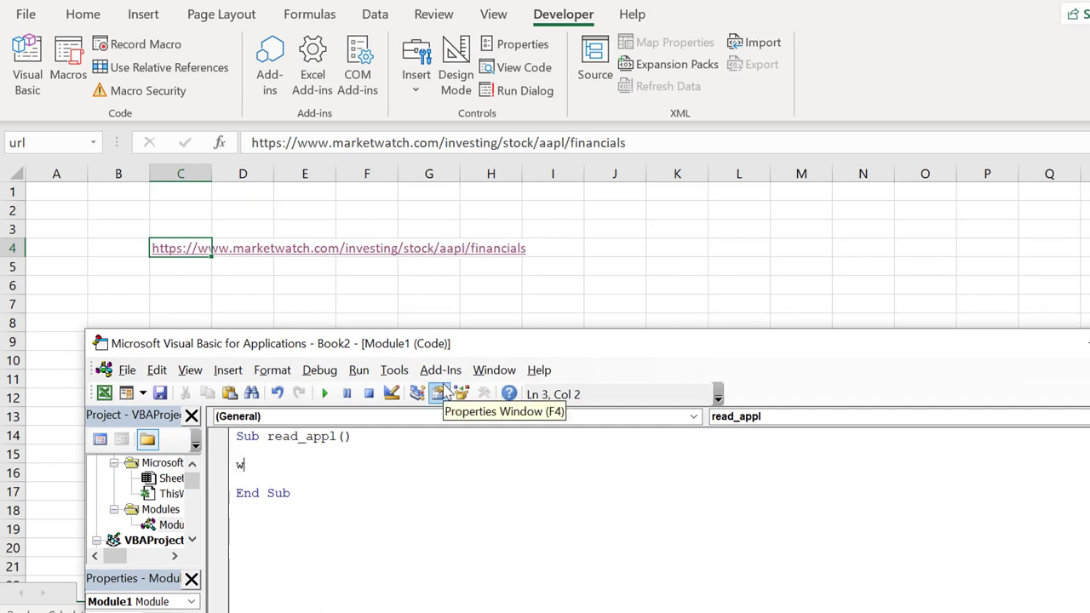
pyautogui.write('orkbooks.co')
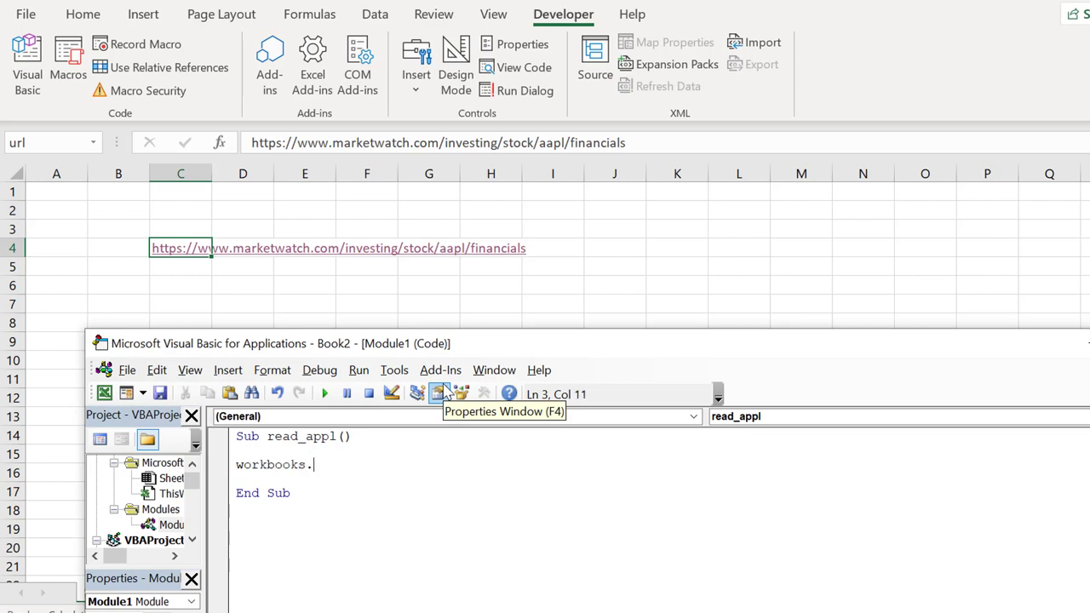
pyautogui.press('BackSpace')
pyautogui.press('BackSpace')
pyautogui.write('open(')
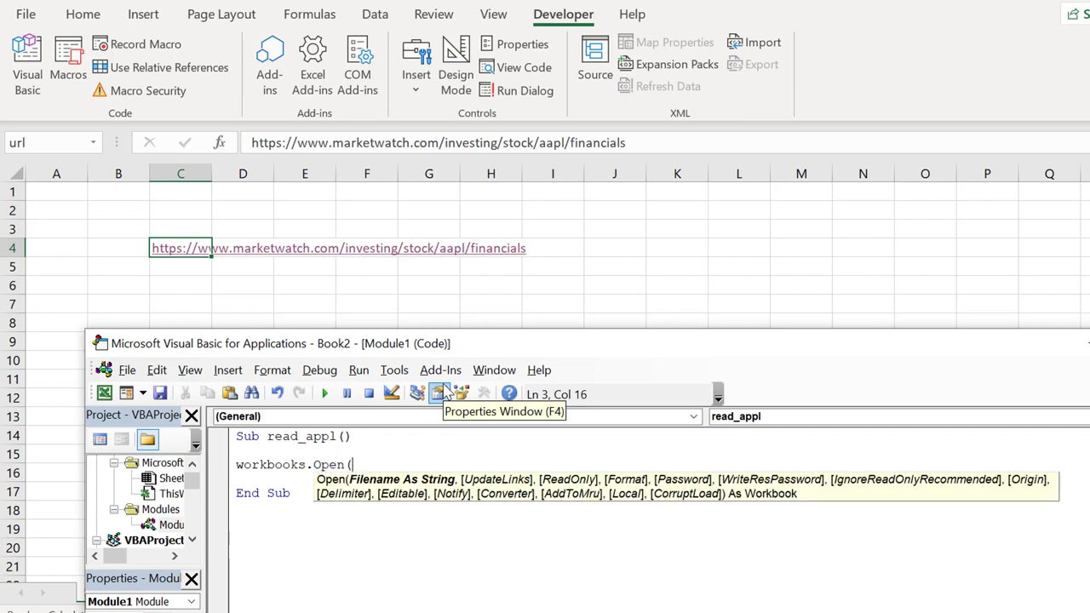
pyautogui.write('range(')
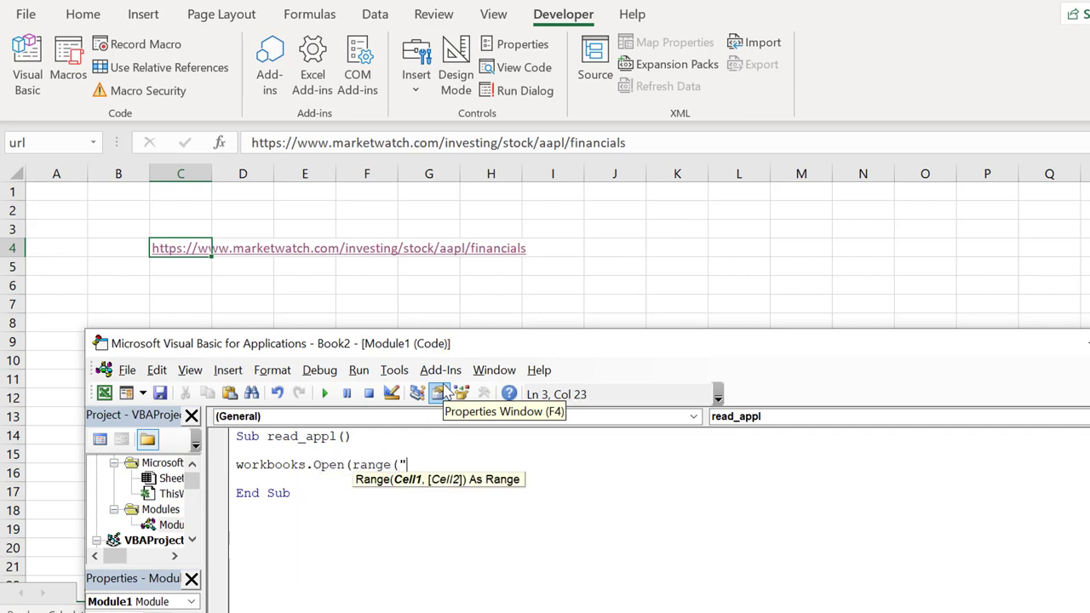
pyautogui.write('"url")')
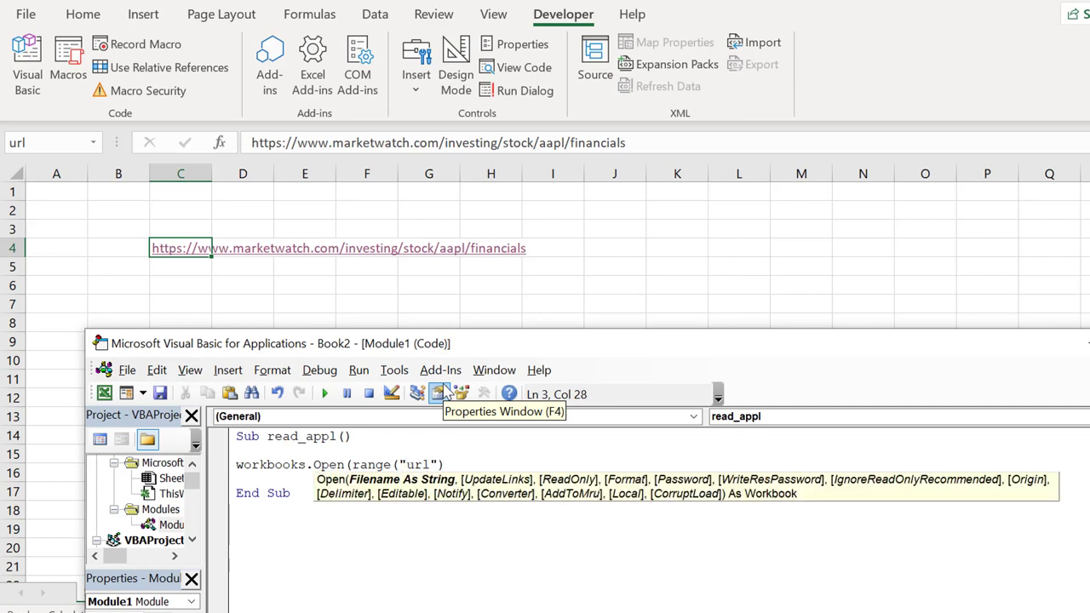
pyautogui.write(')')
pyautogui.press('Return')
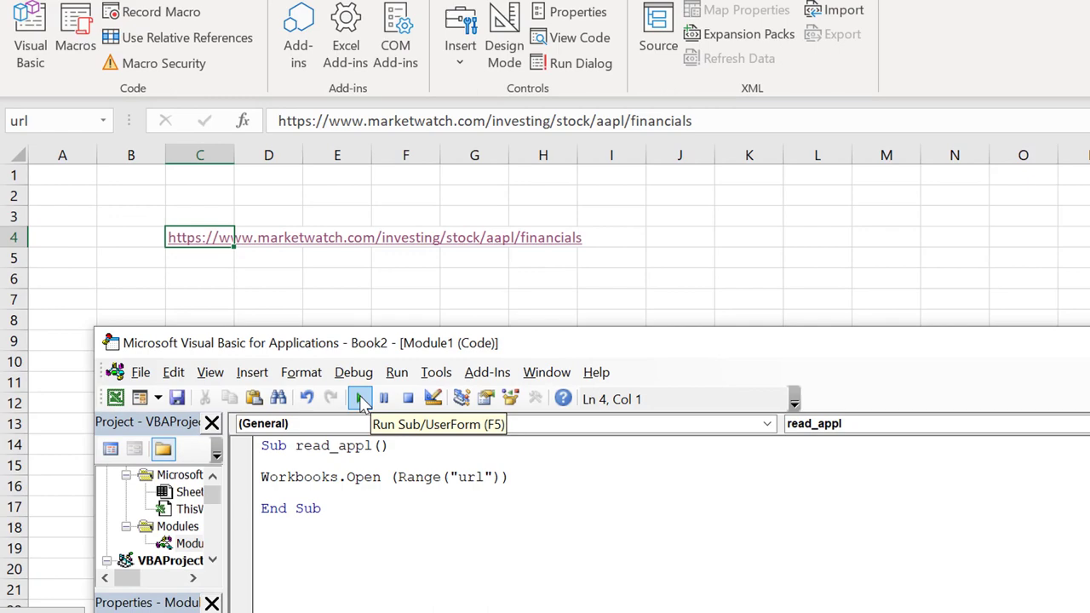
# Run the read_appl macro and bring the opened MarketWatch page sheet in front of the code editor
pyautogui.click(361, 399)
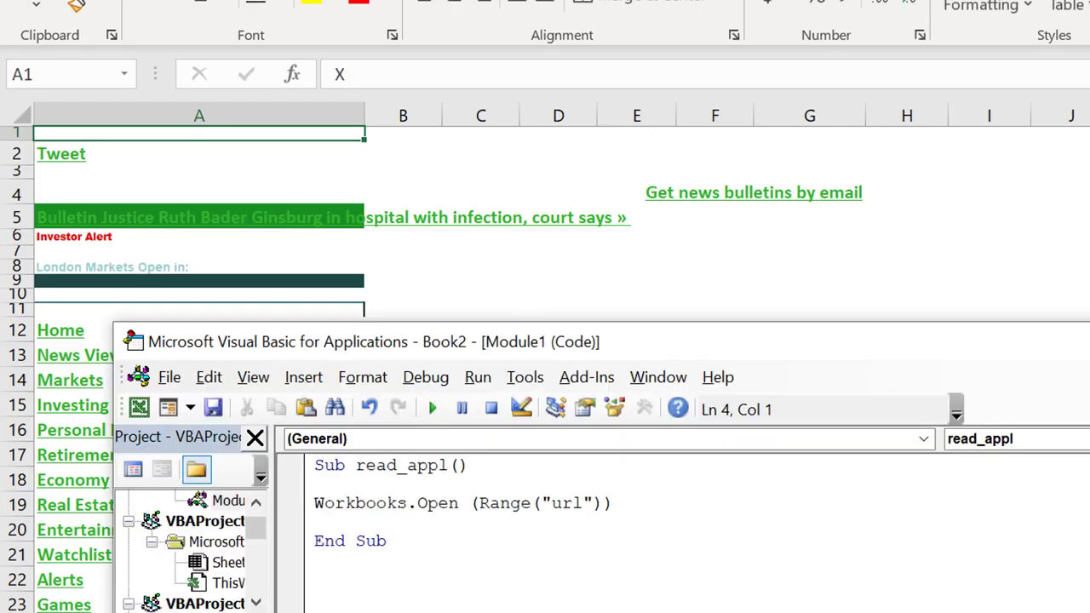
pyautogui.hotkey('alt', 'F11')
pyautogui.click(881, 377)
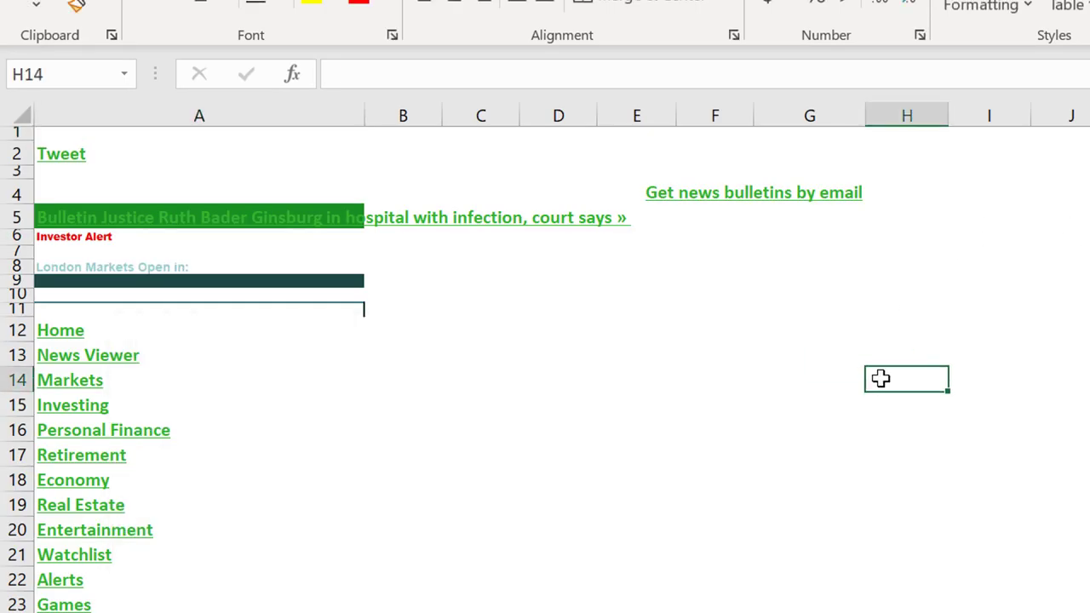
# Review Apple's imported income statement rows, from sales and SG&A expense through interest expense, income tax and EBIT after unusual expense
pyautogui.press('pagedown')
pyautogui.press('pagedown')
pyautogui.press('pagedown')
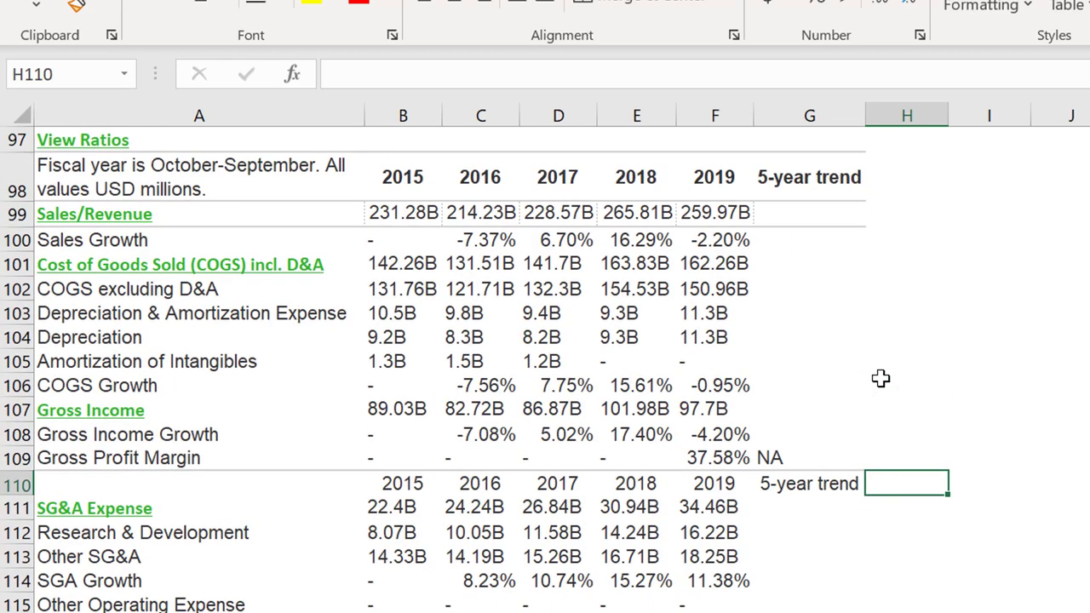
pyautogui.press('Left')
pyautogui.press('Left')
pyautogui.press('Left')
pyautogui.press('Down')
pyautogui.press('Left')
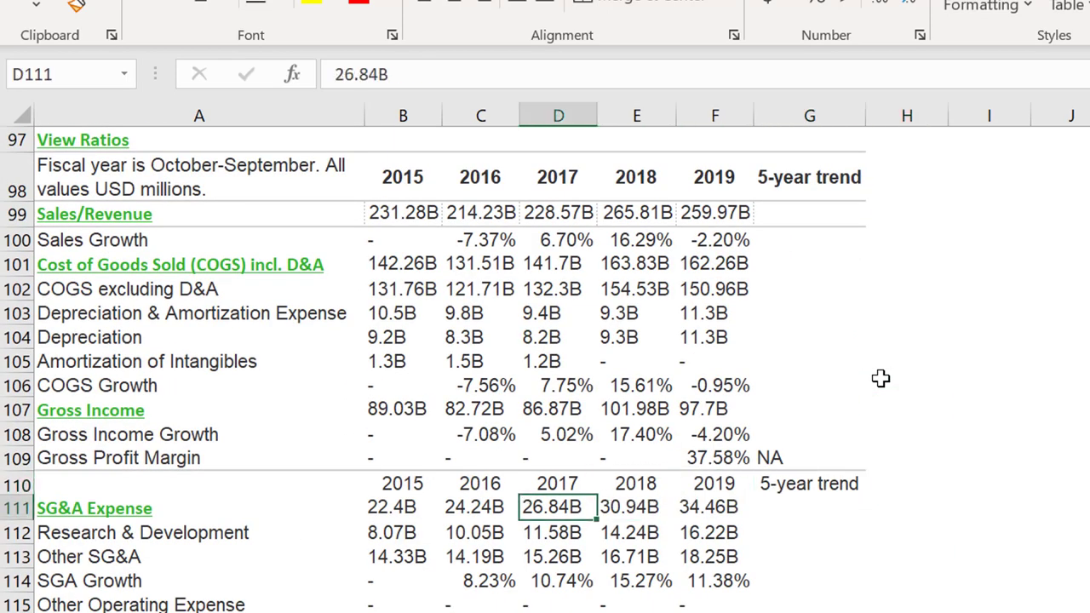
pyautogui.press('Left')
pyautogui.press('Down')
pyautogui.press('Down')
pyautogui.press('Down')
pyautogui.press('Down')
pyautogui.press('pagedown')
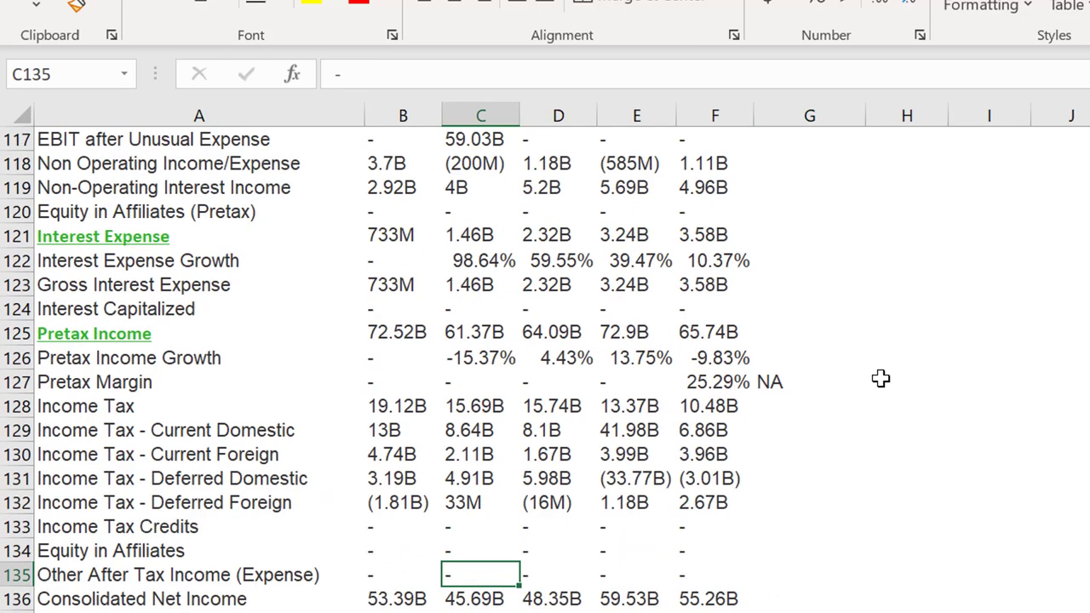
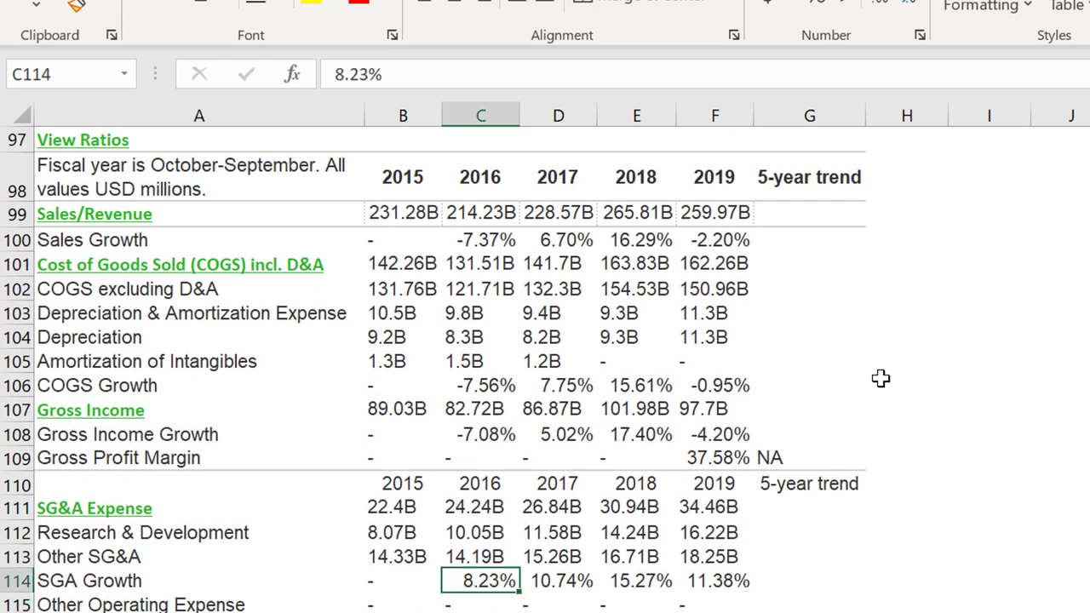
pyautogui.press('Up')
pyautogui.press('Up')
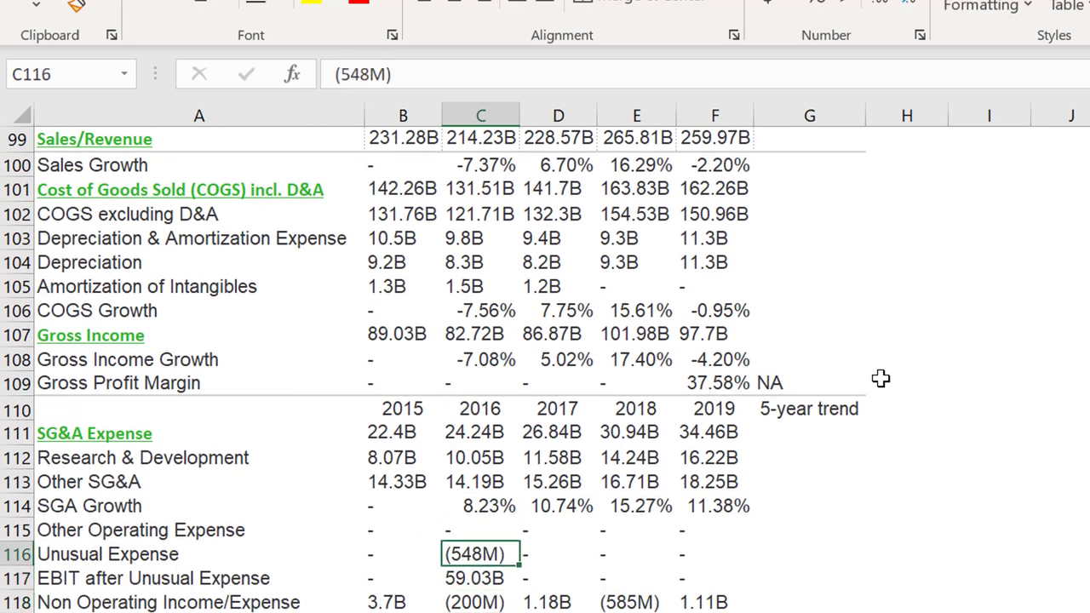
pyautogui.press('Down')
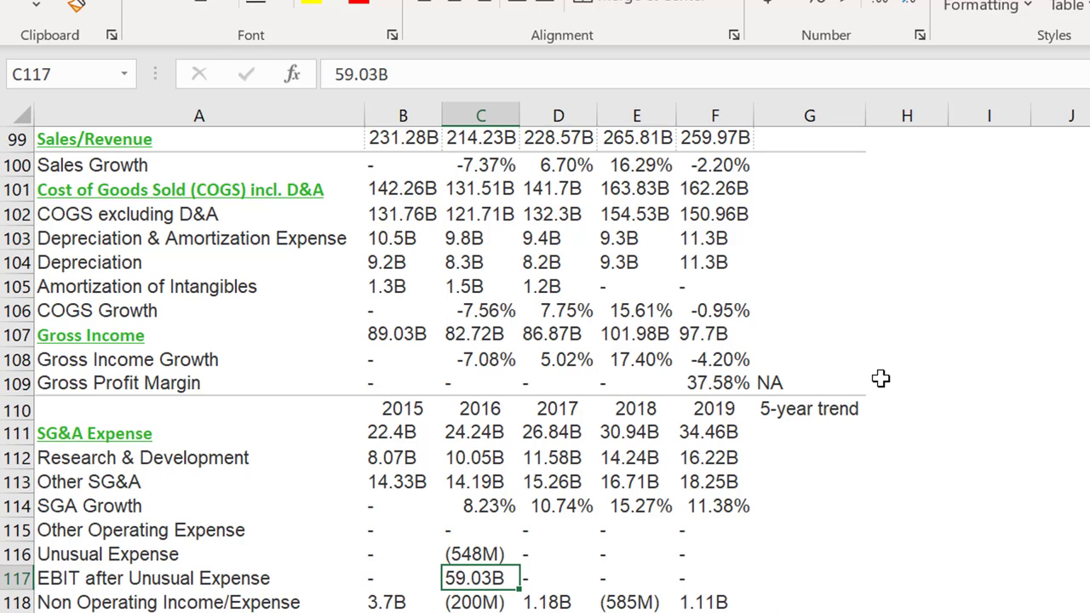
pyautogui.press('Up')
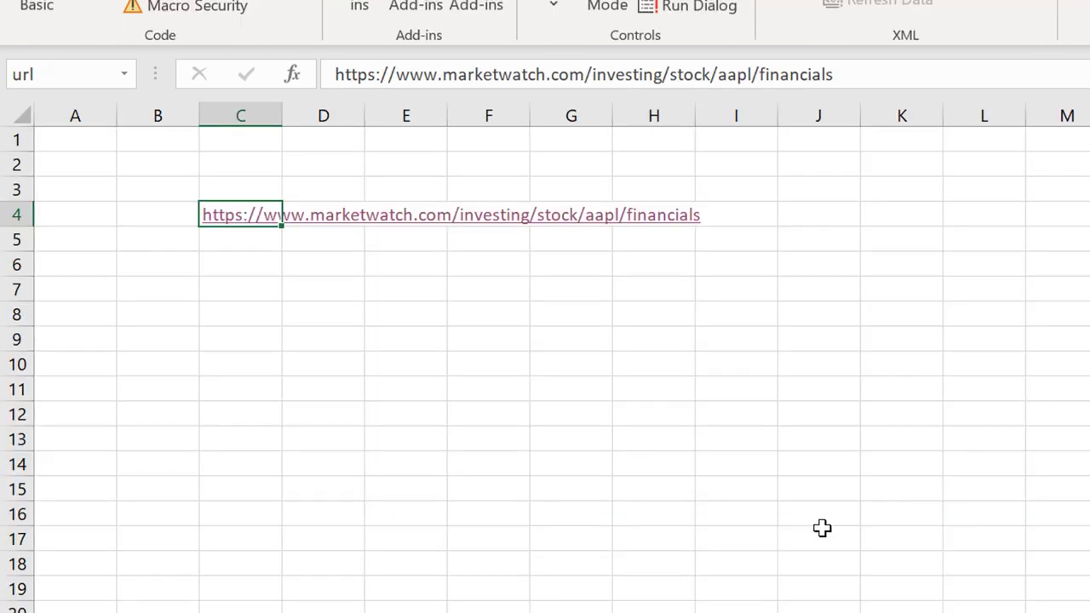
# Close the Book2 workbook without saving its changes
pyautogui.click(821, 528)
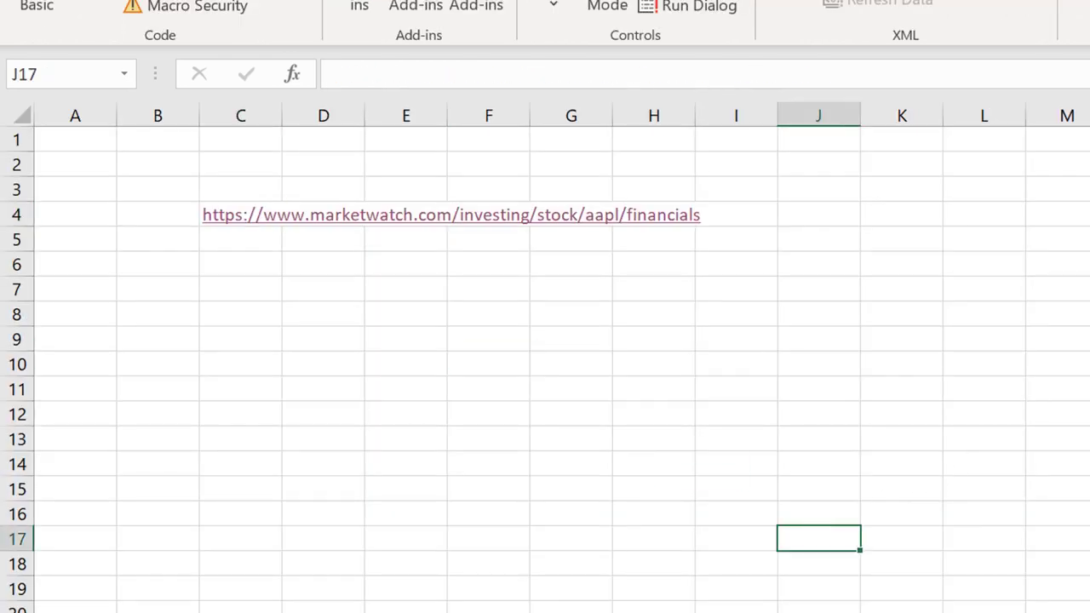
pyautogui.hotkey('ctrl', 'w')
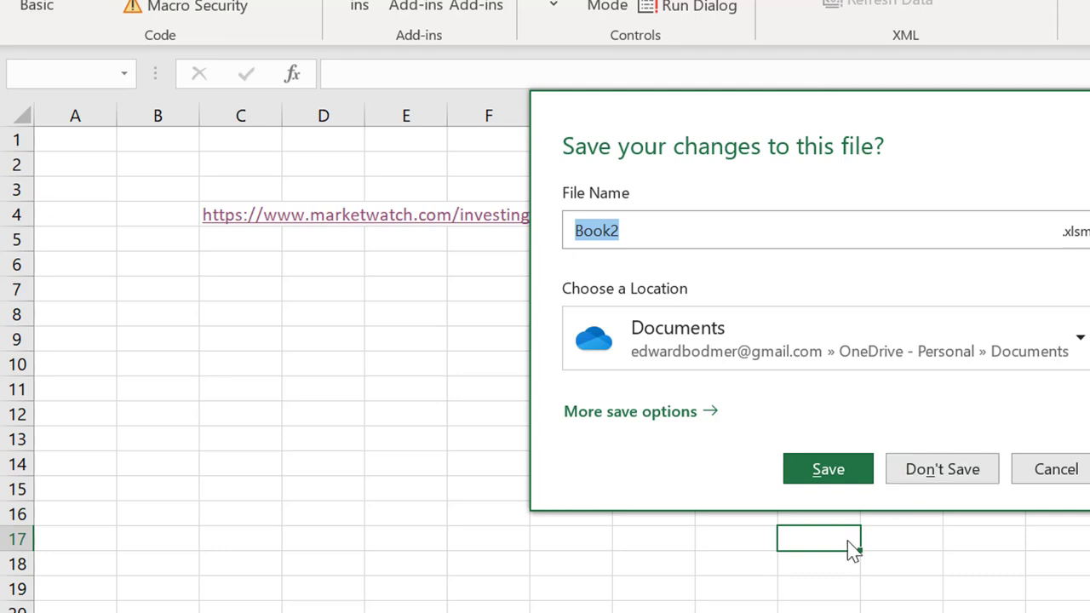
pyautogui.click(942, 469)
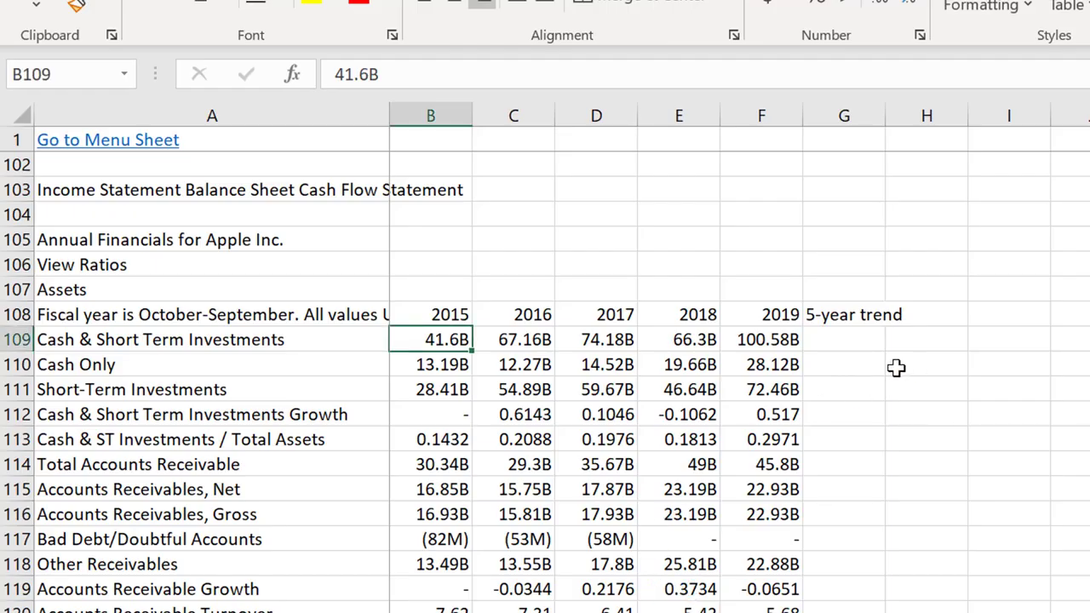
# Review the AAPL Balance Sheet from the cash and short-term investment rows to the liabilities, and glance at the AAPL Cash Flow sheet
pyautogui.press('Down')
pyautogui.press('Down')
pyautogui.press('Down')
pyautogui.press('Down')
pyautogui.press('Down')
pyautogui.press('Down')
pyautogui.press('Down')
pyautogui.press('Down')
pyautogui.press('Down')
pyautogui.press('Down')
pyautogui.press('Down')
pyautogui.press('Down')
pyautogui.press('Down')
pyautogui.press('Down')
pyautogui.press('Down')
pyautogui.press('Down')
pyautogui.press('Down')
pyautogui.press('Down')
pyautogui.press('Down')
pyautogui.press('Down')
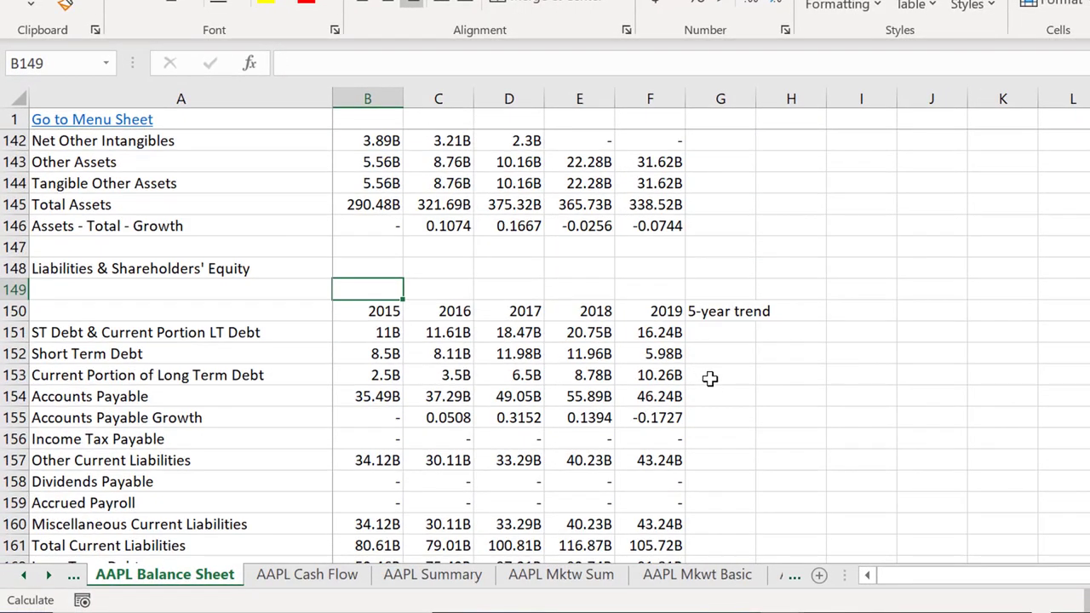
pyautogui.hotkey('ctrl', 'pagedown')
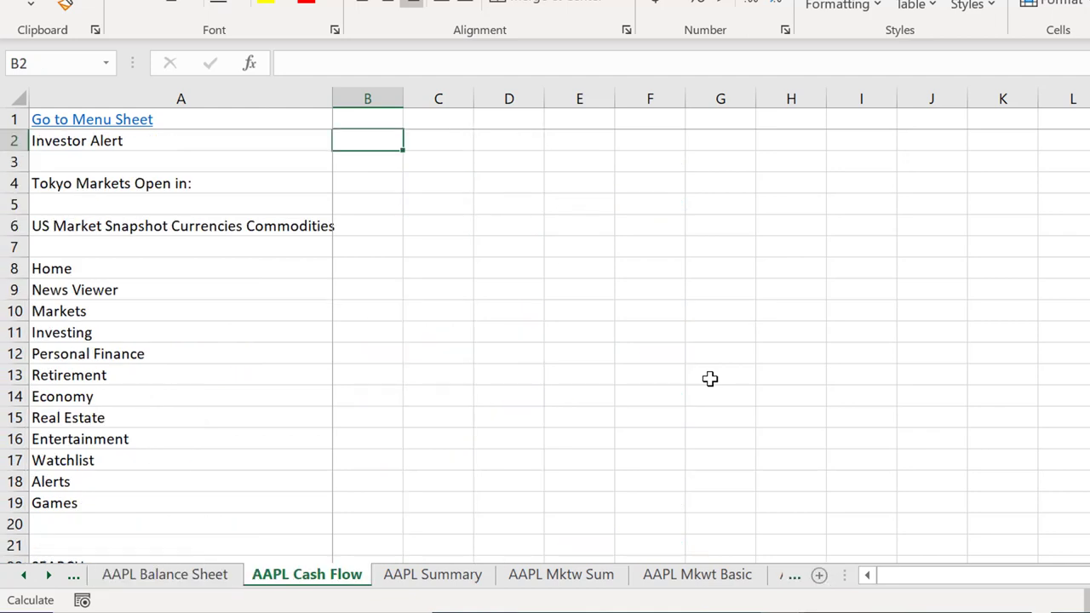
pyautogui.hotkey('ctrl', 'pageup')
pyautogui.hotkey('ctrl', 'pageup')
pyautogui.hotkey('ctrl', 'pageup')
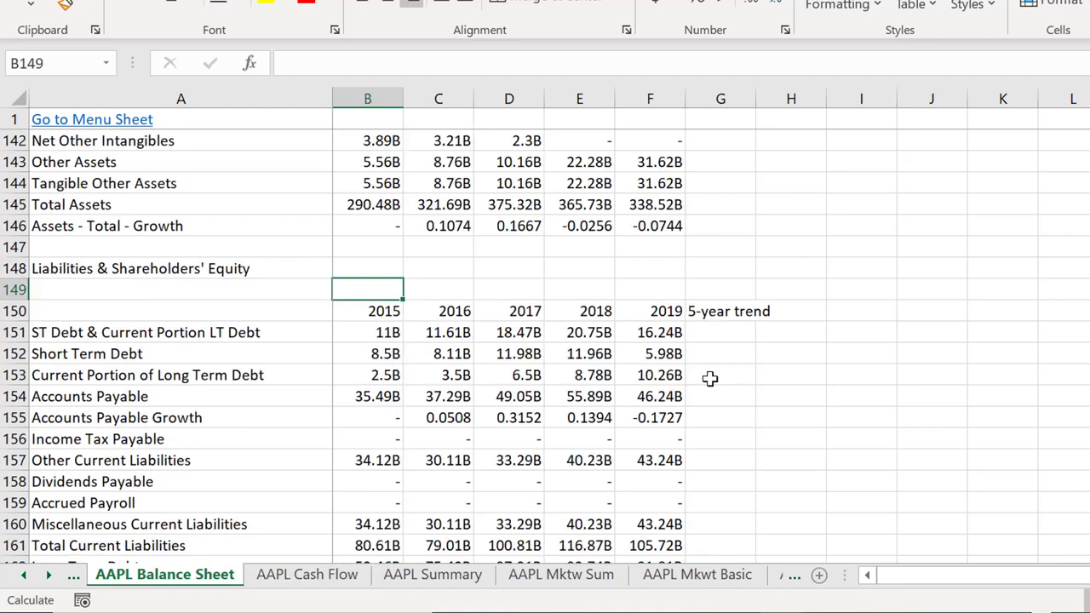
# Go back through the sheets past Notes to Data Extract Income Stmt, and return to the General Instructions sheet
pyautogui.hotkey('ctrl', 'pageup')
pyautogui.hotkey('ctrl', 'pageup')
pyautogui.hotkey('ctrl', 'pageup')
pyautogui.hotkey('ctrl', 'pageup')
pyautogui.hotkey('ctrl', 'pageup')
pyautogui.hotkey('ctrl', 'pageup')
pyautogui.hotkey('ctrl', 'pageup')
pyautogui.hotkey('ctrl', 'pageup')
pyautogui.hotkey('ctrl', 'pageup')
pyautogui.hotkey('ctrl', 'pageup')
pyautogui.hotkey('ctrl', 'pageup')
pyautogui.hotkey('ctrl', 'pageup')
pyautogui.hotkey('ctrl', 'pageup')
pyautogui.hotkey('ctrl', 'pageup')
pyautogui.hotkey('ctrl', 'pageup')
pyautogui.hotkey('ctrl', 'pageup')
pyautogui.hotkey('ctrl', 'pageup')
pyautogui.hotkey('ctrl', 'pageup')
pyautogui.hotkey('ctrl', 'pageup')
pyautogui.hotkey('ctrl', 'pageup')
pyautogui.hotkey('ctrl', 'pageup')
pyautogui.hotkey('ctrl', 'pageup')
pyautogui.hotkey('ctrl', 'pageup')
pyautogui.hotkey('ctrl', 'pageup')
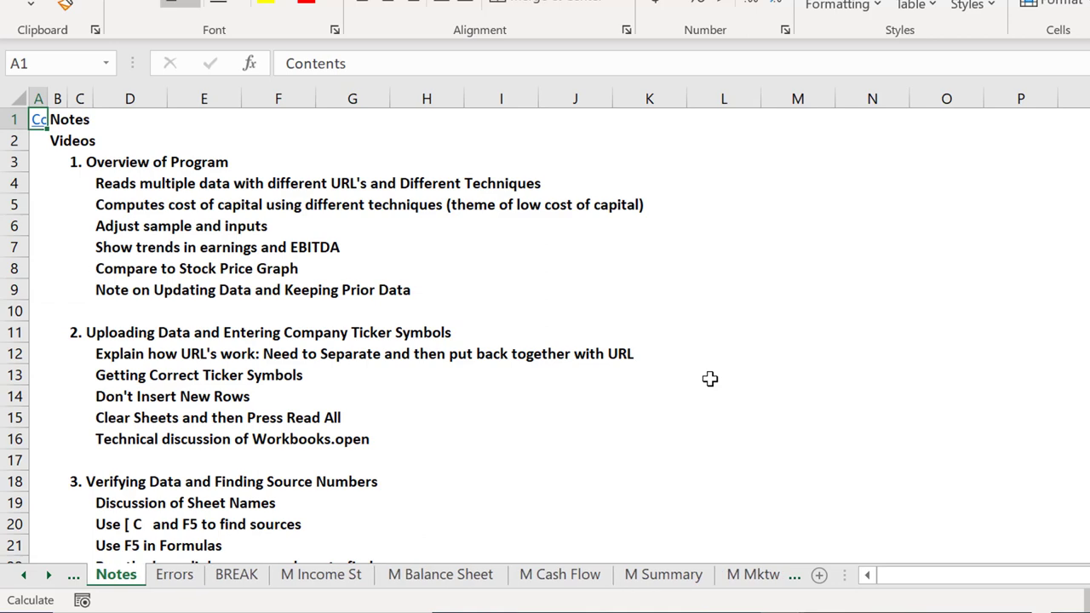
pyautogui.hotkey('ctrl', 'pageup')
pyautogui.hotkey('ctrl', 'pageup')
pyautogui.hotkey('ctrl', 'pageup')
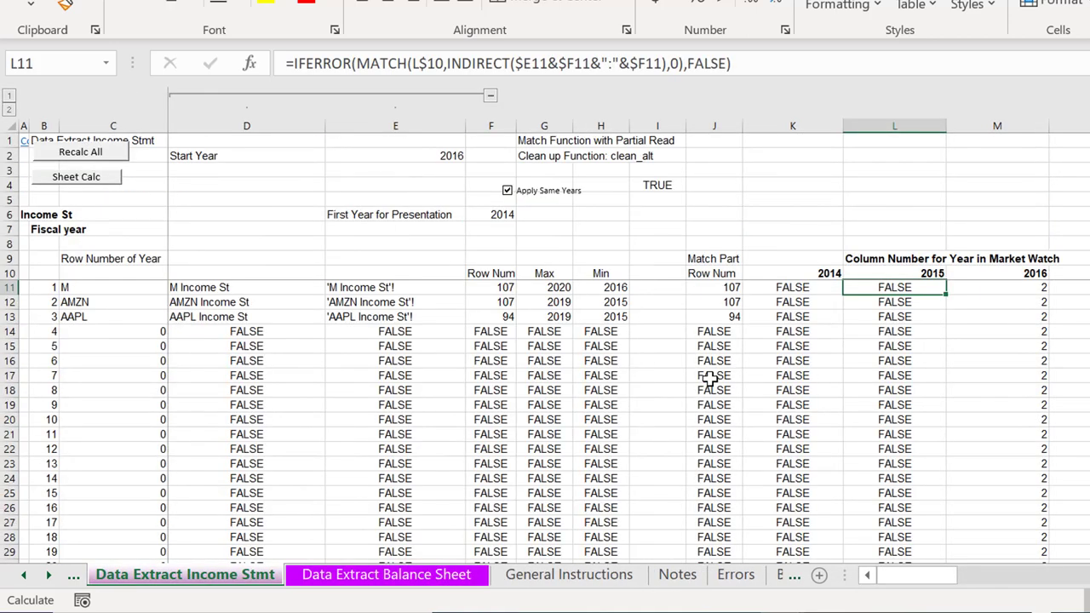
pyautogui.hotkey('ctrl', 'pagedown')
pyautogui.hotkey('ctrl', 'pagedown')
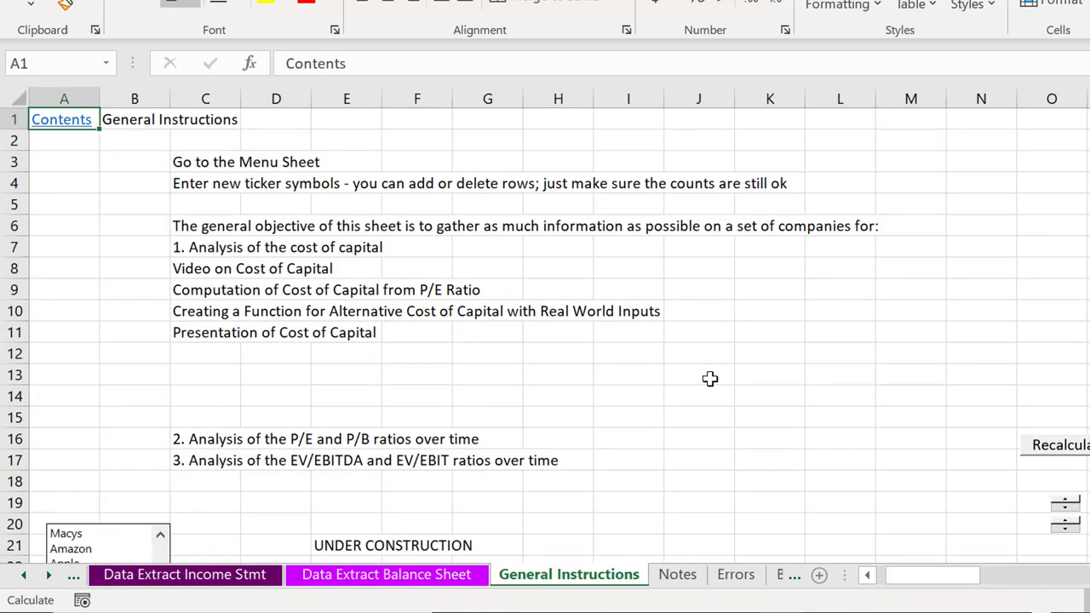
# Return to the Data Extract Income Stmt sheet and inspect the formula for AAPL's maximum year in G13
pyautogui.hotkey('ctrl', 'pageup')
pyautogui.hotkey('ctrl', 'pageup')
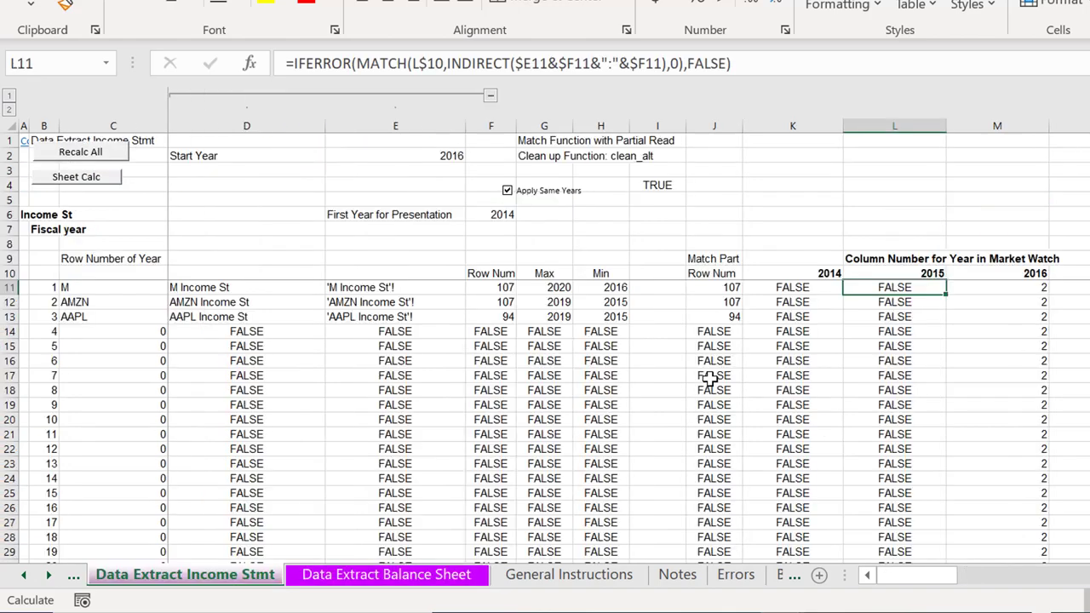
pyautogui.press('Down')
pyautogui.press('Down')
pyautogui.press('Left')
pyautogui.press('Left')
pyautogui.press('Left')
pyautogui.press('Left')
pyautogui.press('Left')
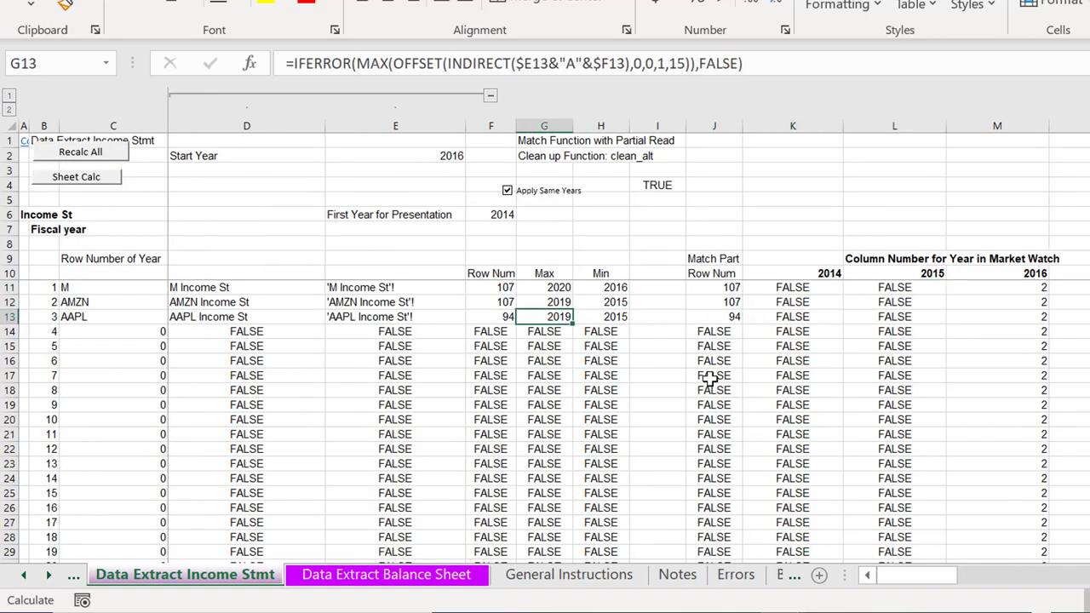
# Glance at the Data Current and CAPM Summary sheets, and come back to Data Extract Income Stmt
pyautogui.hotkey('ctrl', 'pageup')
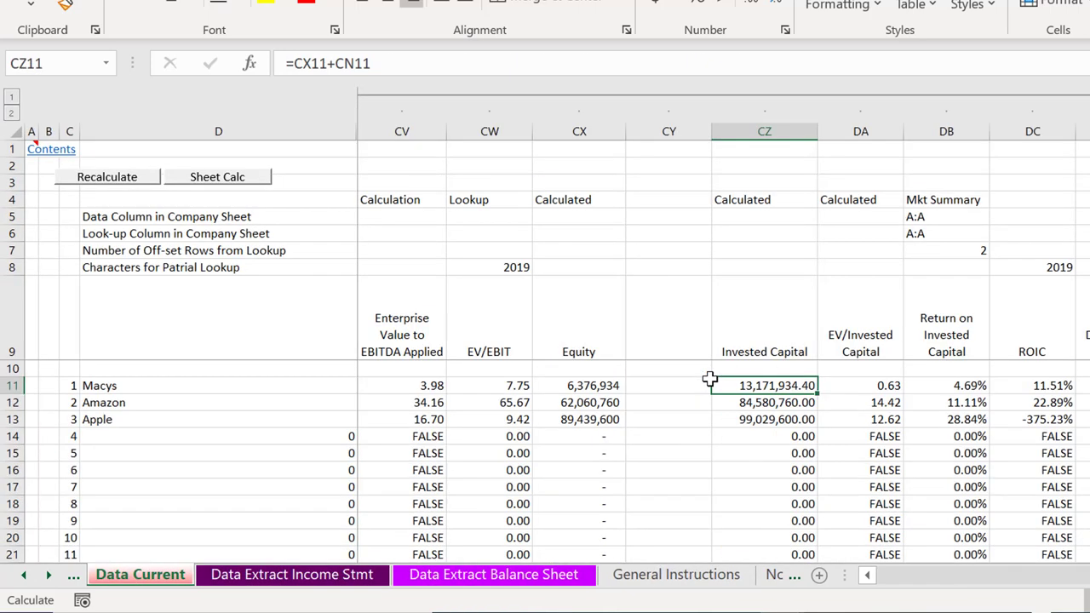
pyautogui.hotkey('ctrl', 'pageup')
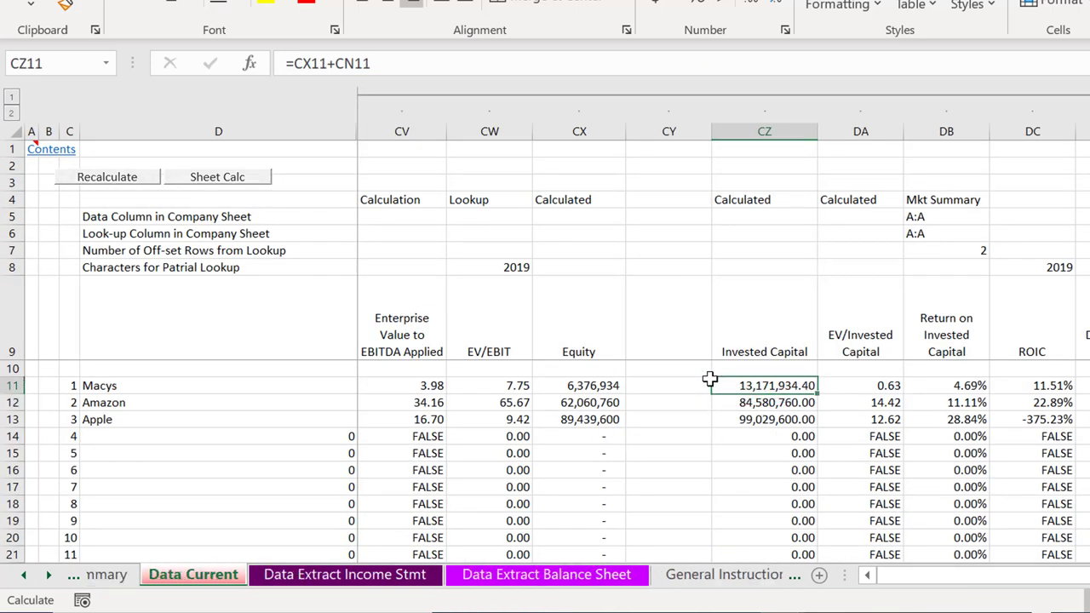
pyautogui.hotkey('ctrl', 'pageup')
pyautogui.hotkey('ctrl', 'pagedown')
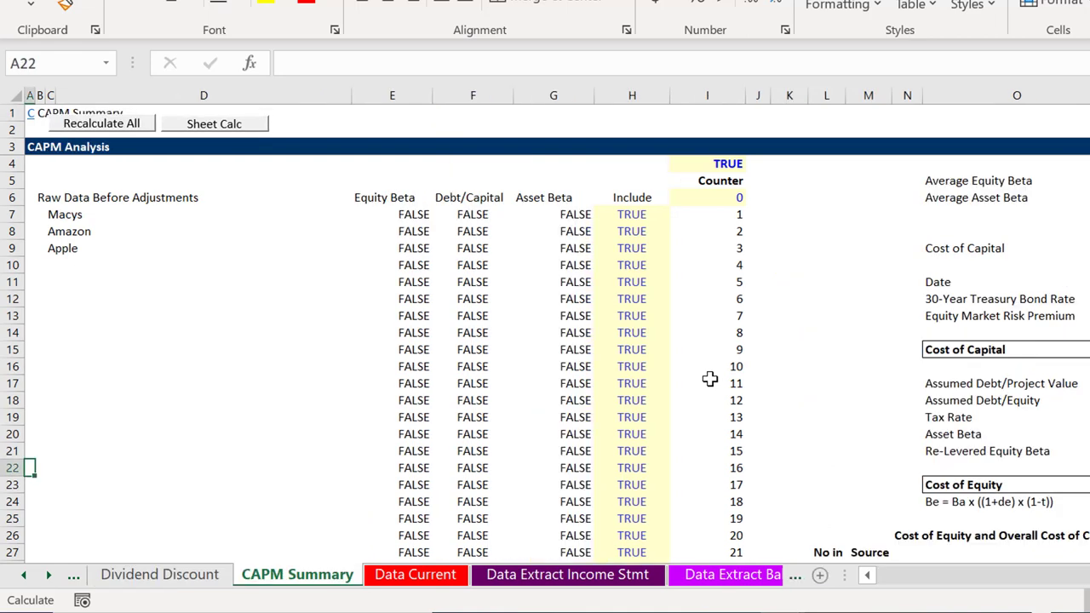
pyautogui.hotkey('ctrl', 'pagedown')
pyautogui.hotkey('ctrl', 'pagedown')
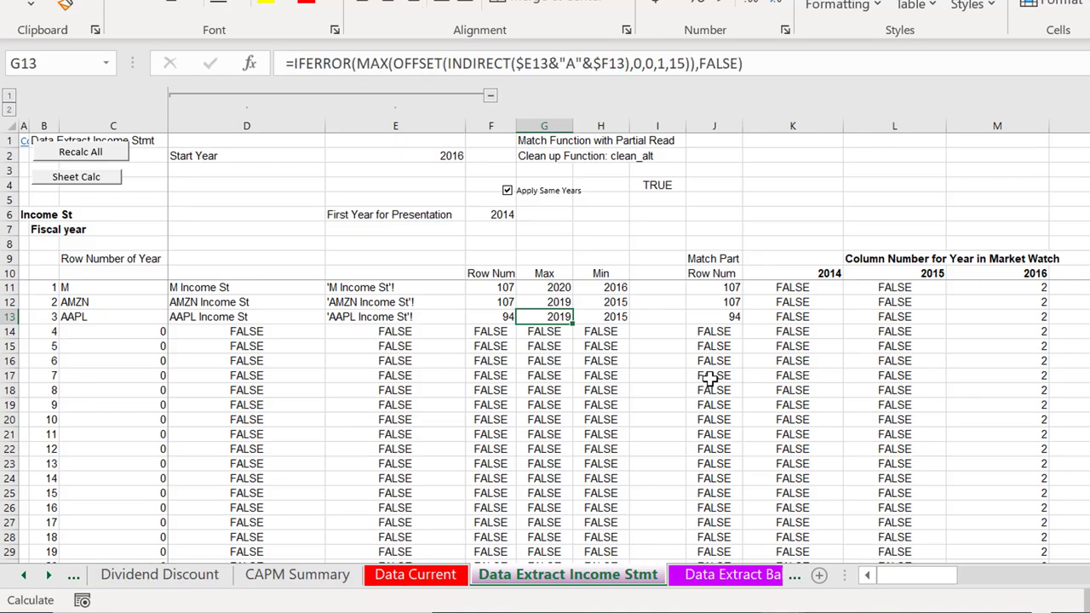
# Inspect the row 17 formulas for the maximum year and the sheet reference in G17 and E17
pyautogui.click(544, 372)
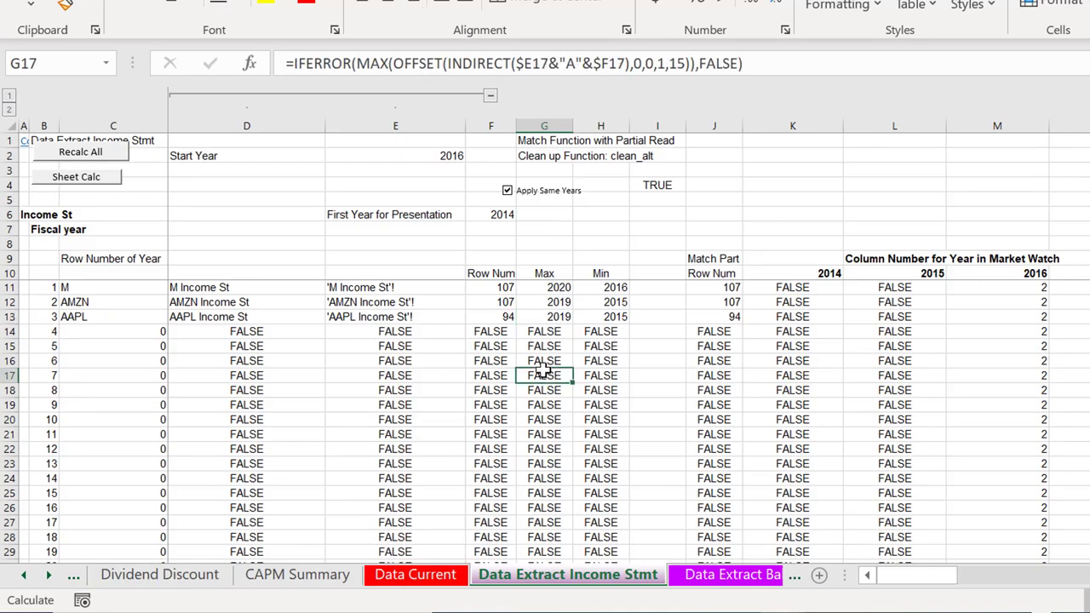
pyautogui.press('Left')
pyautogui.press('Left')
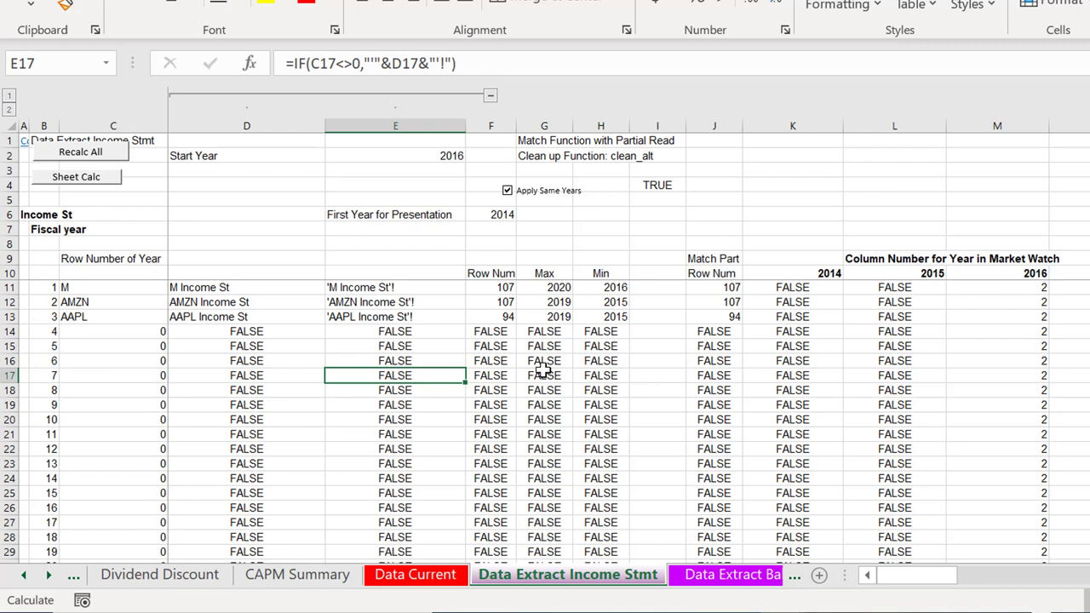
# Inspect AAPL's 2017 invested capital formula on Data Extract Balance Sheet, and go back up to the year-matching block
pyautogui.hotkey('ctrl', 'pagedown')
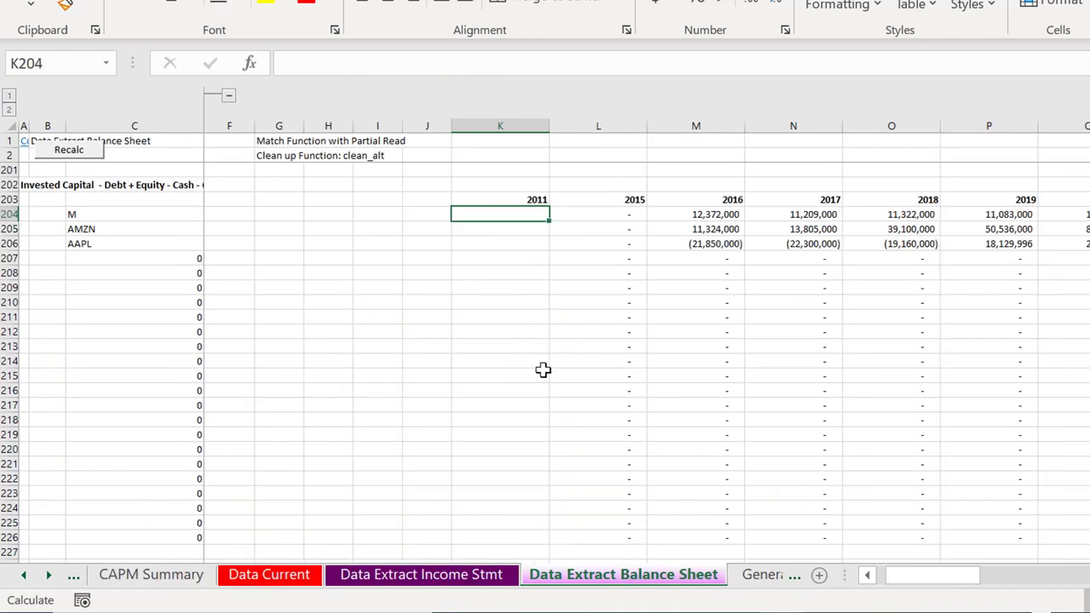
pyautogui.click(613, 246)
pyautogui.press('Right')
pyautogui.press('Right')
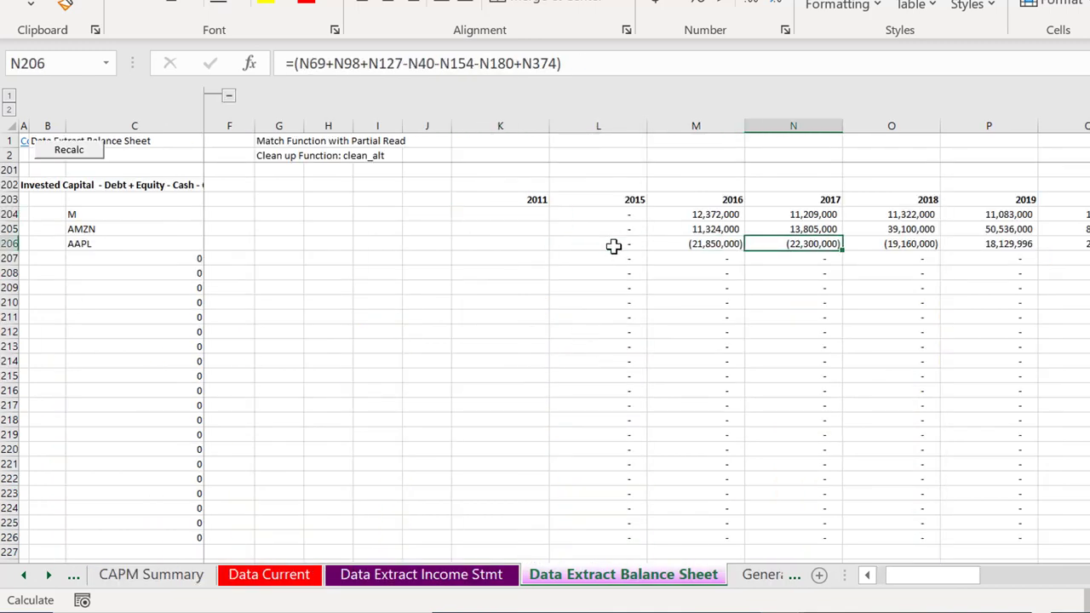
pyautogui.press('pageup')
pyautogui.press('pageup')
pyautogui.press('pageup')
pyautogui.press('pageup')
pyautogui.press('pageup')
pyautogui.press('pageup')
pyautogui.press('pageup')
pyautogui.press('pageup')
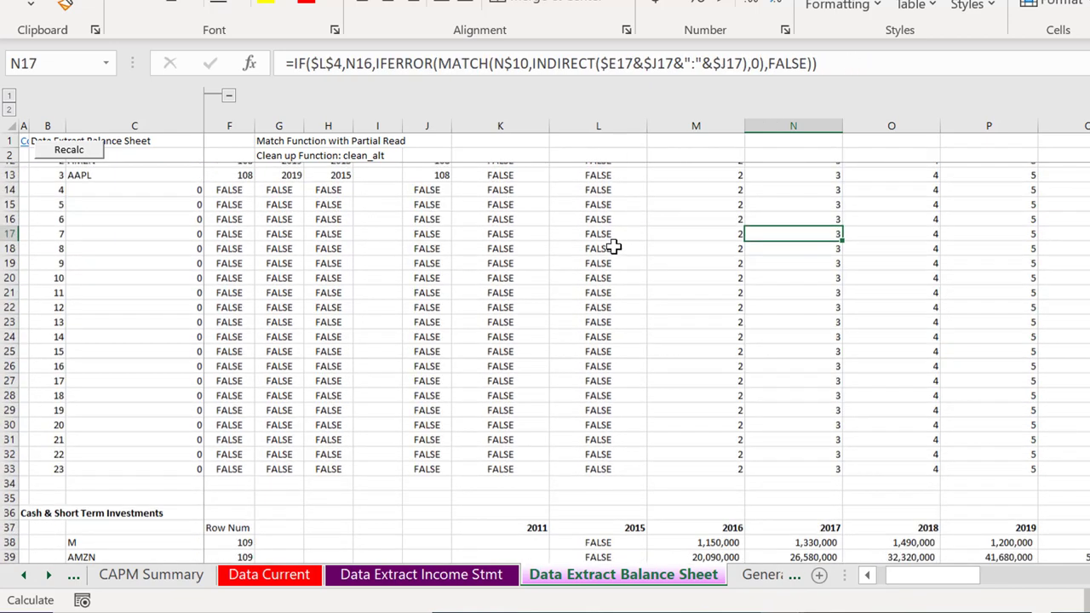
# Examine the 2015 column-number match formulas for AMZN and AAPL in L12 and L13 of the balance sheet extract
pyautogui.press('Left')
pyautogui.press('Left')
pyautogui.press('Down')
pyautogui.press('Down')
pyautogui.press('Down')
pyautogui.press('Down')
pyautogui.press('Down')
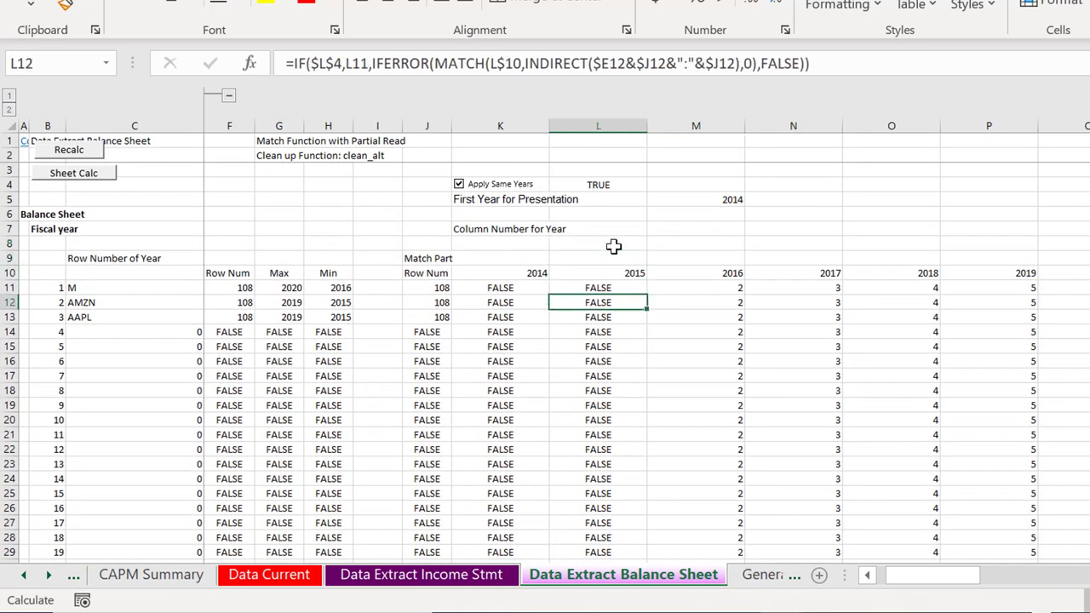
pyautogui.press('Left')
pyautogui.press('Left')
pyautogui.press('Right')
pyautogui.press('Right')
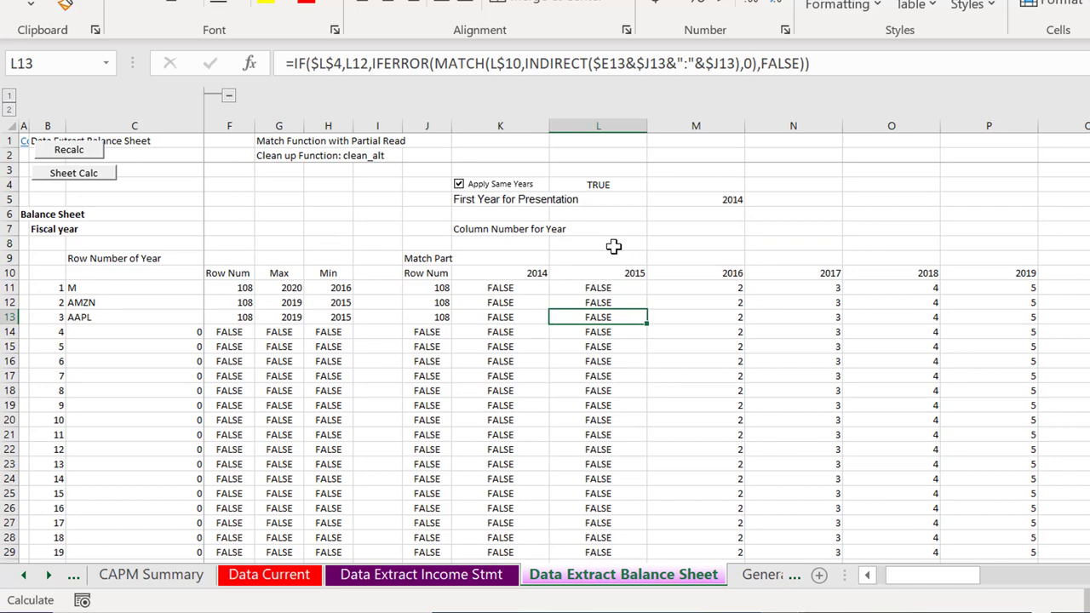
# Leaf back through Data Current to CAPM Summary, and return to the Data Extract Balance Sheet sheet
pyautogui.hotkey('ctrl', 'pagedown')
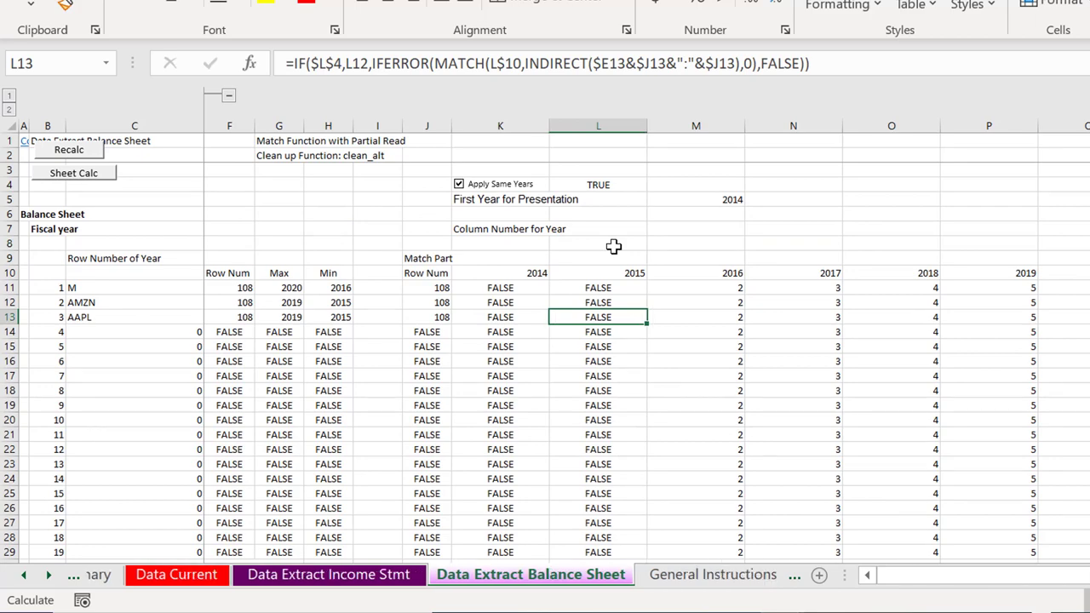
pyautogui.hotkey('ctrl', 'pageup')
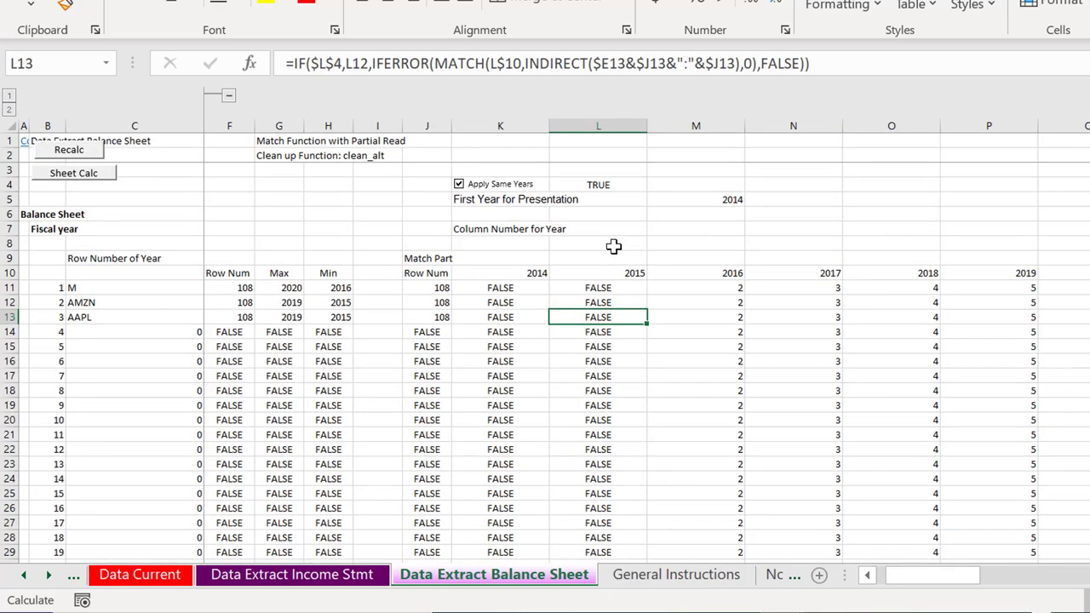
pyautogui.hotkey('ctrl', 'pageup')
pyautogui.hotkey('ctrl', 'pageup')
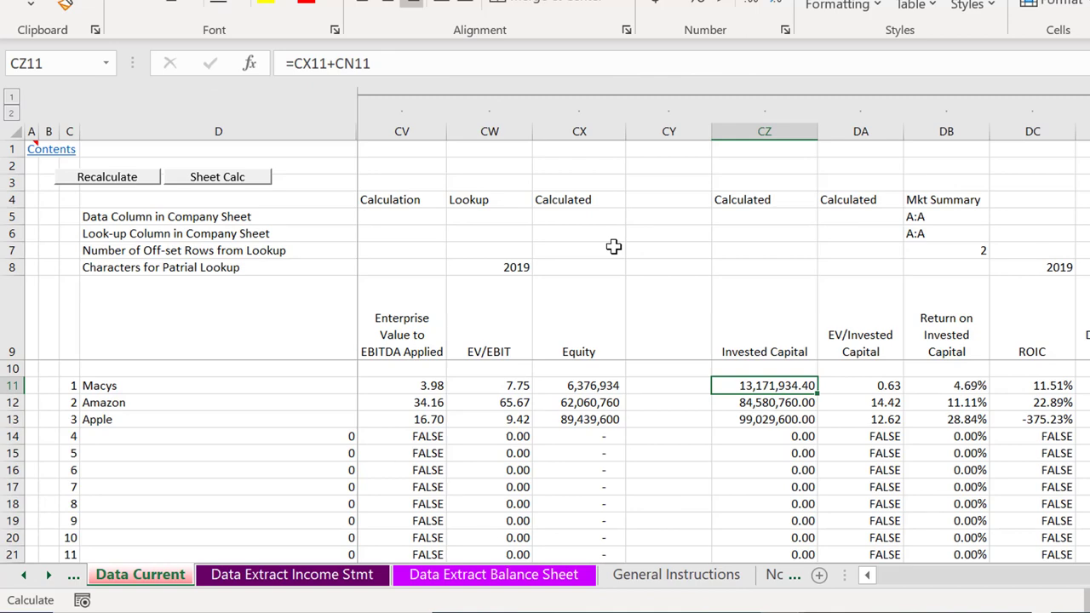
pyautogui.hotkey('ctrl', 'pageup')
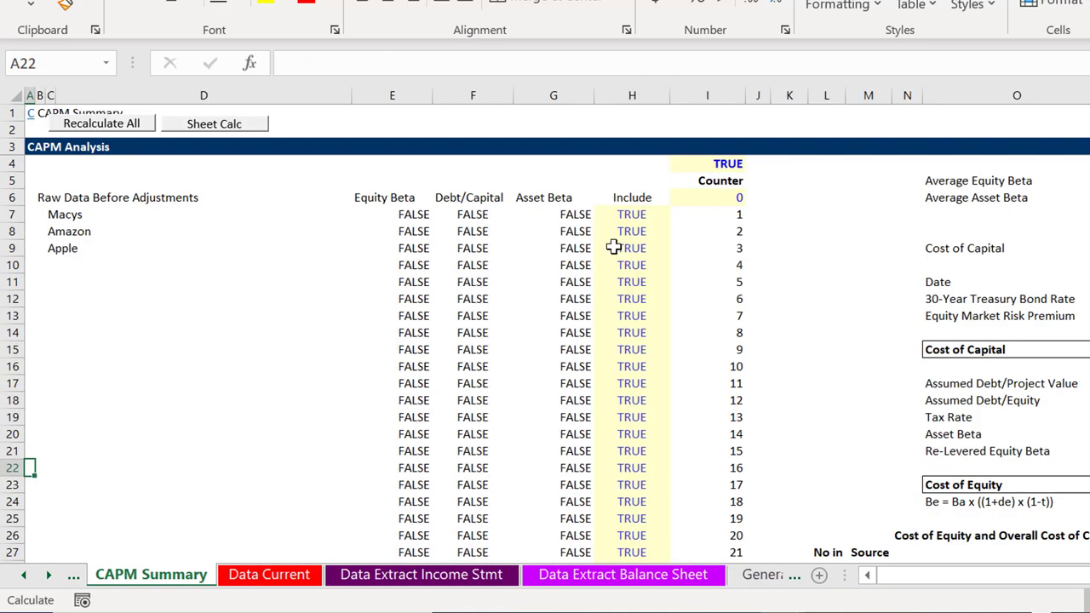
pyautogui.hotkey('ctrl', 'pagedown')
pyautogui.hotkey('ctrl', 'pagedown')
pyautogui.hotkey('ctrl', 'pagedown')
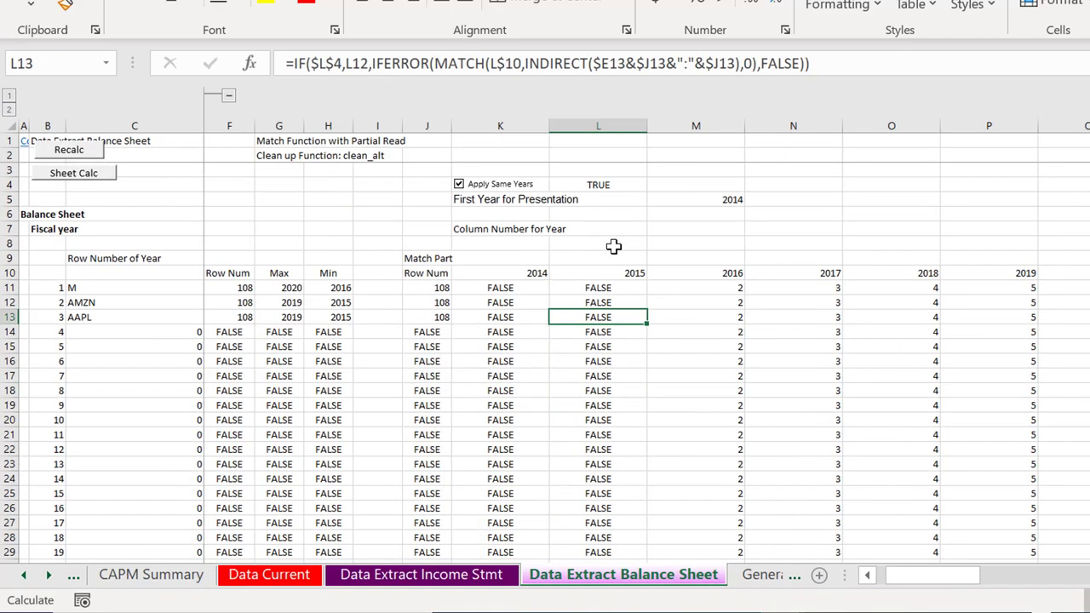
# Look ahead to the Notes sheet, and go back through the data extract sheets to CAPM Summary
pyautogui.hotkey('ctrl', 'pagedown')
pyautogui.hotkey('ctrl', 'pagedown')
pyautogui.hotkey('ctrl', 'pagedown')
pyautogui.hotkey('ctrl', 'pageup')
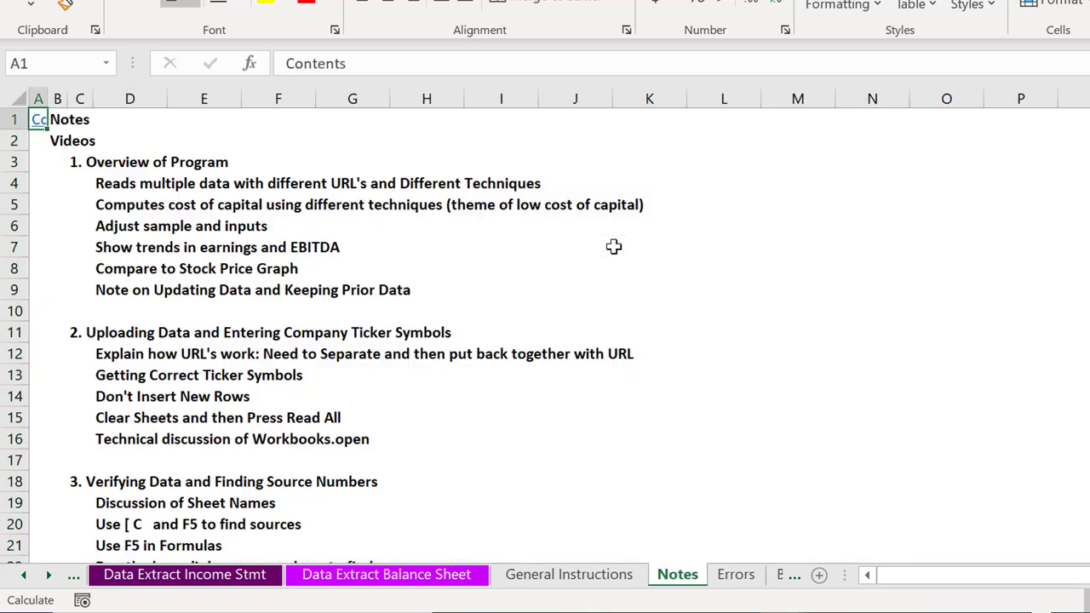
pyautogui.hotkey('ctrl', 'pageup')
pyautogui.hotkey('ctrl', 'pageup')
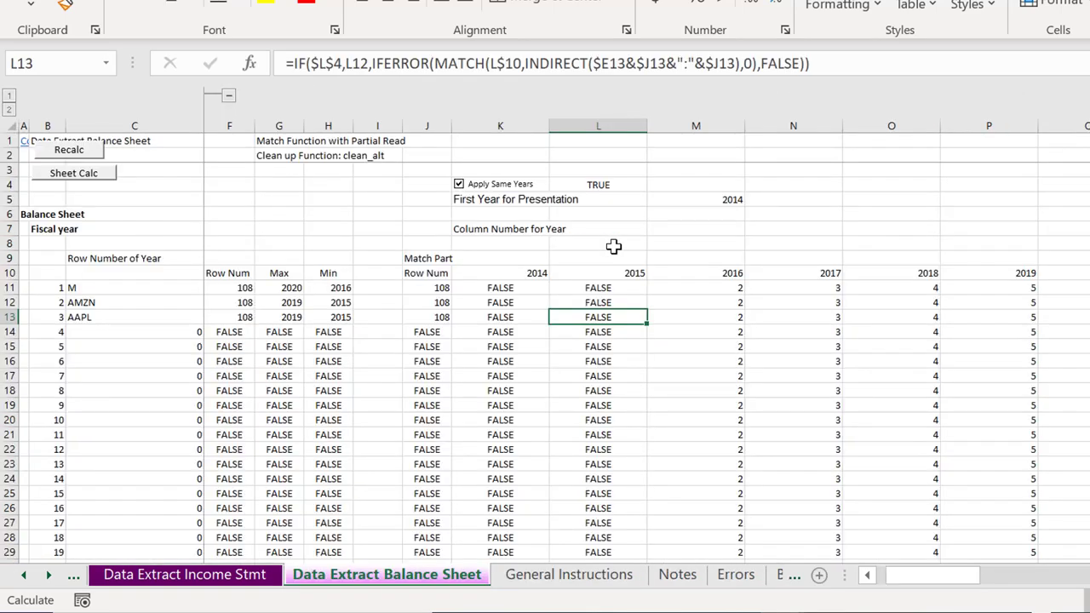
pyautogui.hotkey('ctrl', 'pageup')
pyautogui.hotkey('ctrl', 'pageup')
pyautogui.hotkey('ctrl', 'pageup')
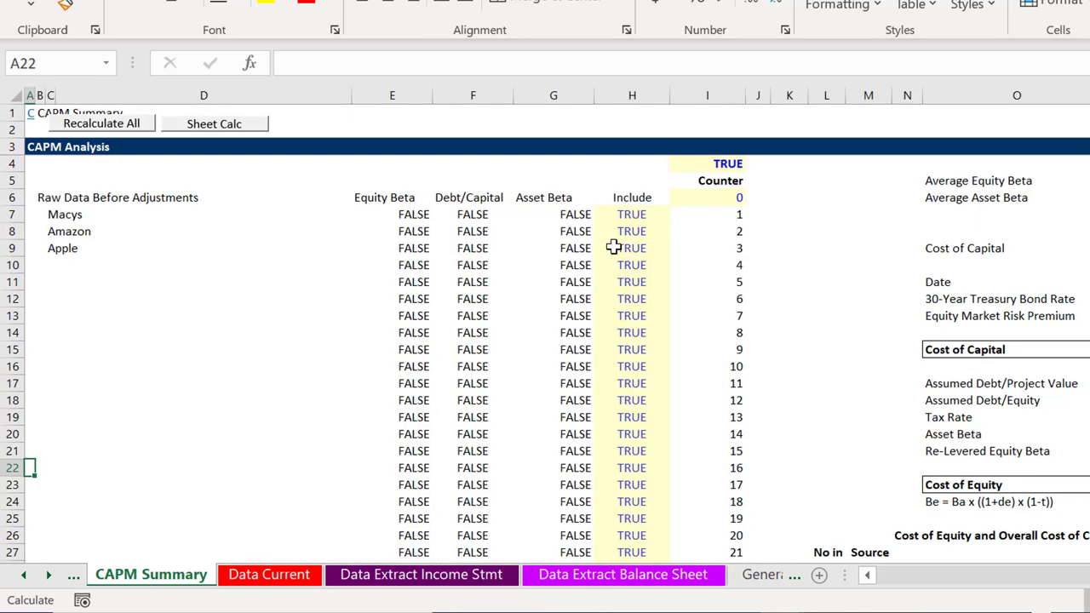
# Open the Data Current sheet and inspect the row 16 formulas for Invested Capital and EV/EBIT
pyautogui.hotkey('ctrl', 'pagedown')
pyautogui.click(784, 474)
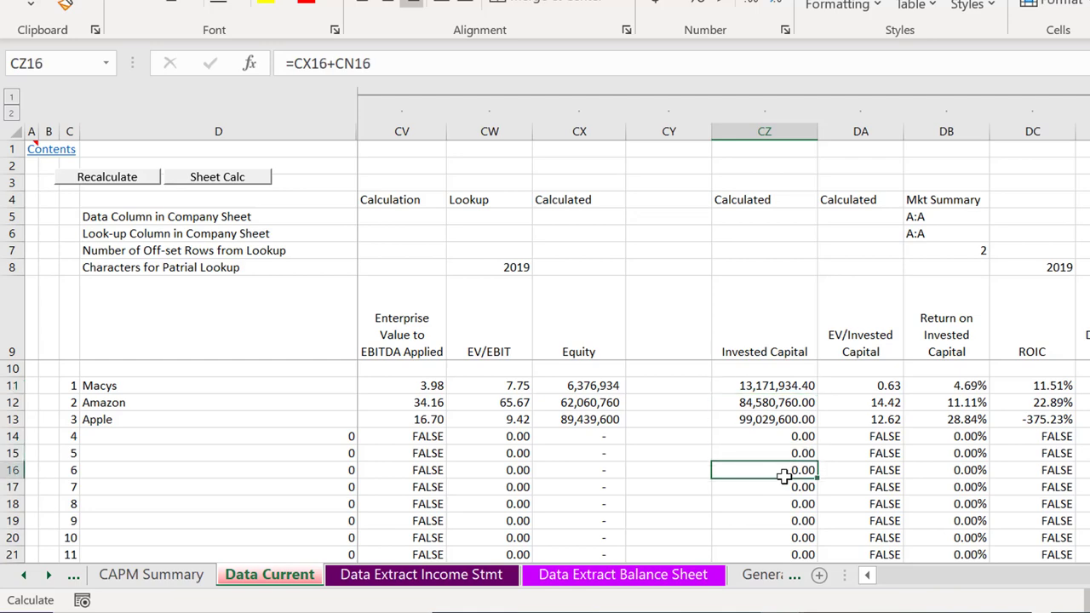
pyautogui.press('Right')
pyautogui.press('Left')
pyautogui.press('Left')
pyautogui.press('Left')
pyautogui.press('Left')
pyautogui.press('Left')
pyautogui.press('Right')
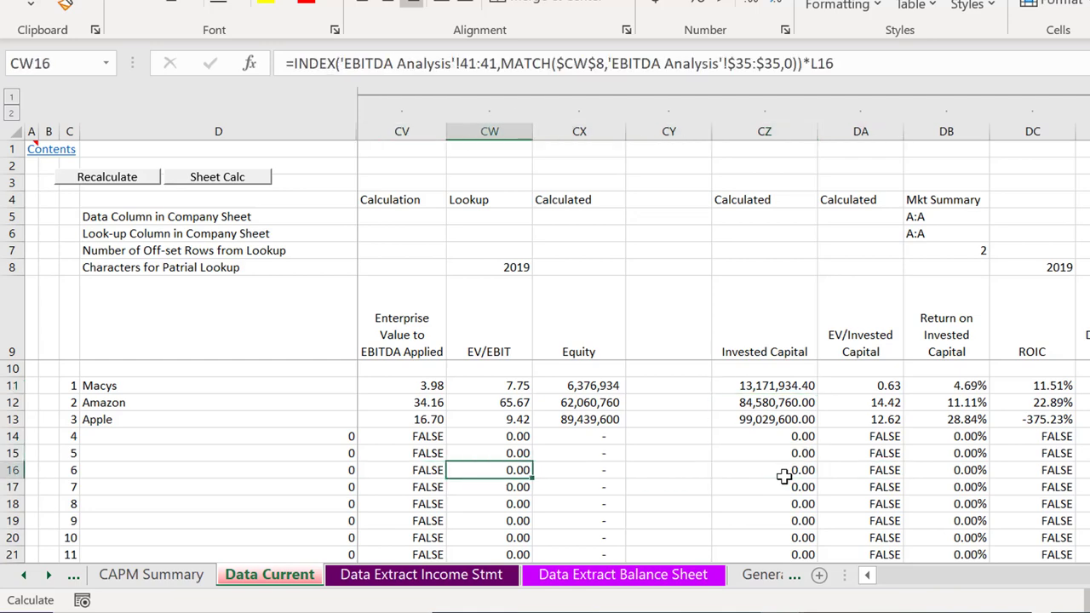
# Review the EBITDA columns of Data Current from the EV/EBITDA calculations back to Net Debt in CN16
pyautogui.press('Left')
pyautogui.press('Left')
pyautogui.press('Left')
pyautogui.press('Left')
pyautogui.press('Left')
pyautogui.press('Left')
pyautogui.press('Left')
pyautogui.press('Left')
pyautogui.press('Left')
pyautogui.press('Left')
pyautogui.press('Left')
pyautogui.press('Left')
pyautogui.press('Left')
pyautogui.press('Left')
pyautogui.press('Left')
pyautogui.press('Left')
pyautogui.press('Left')
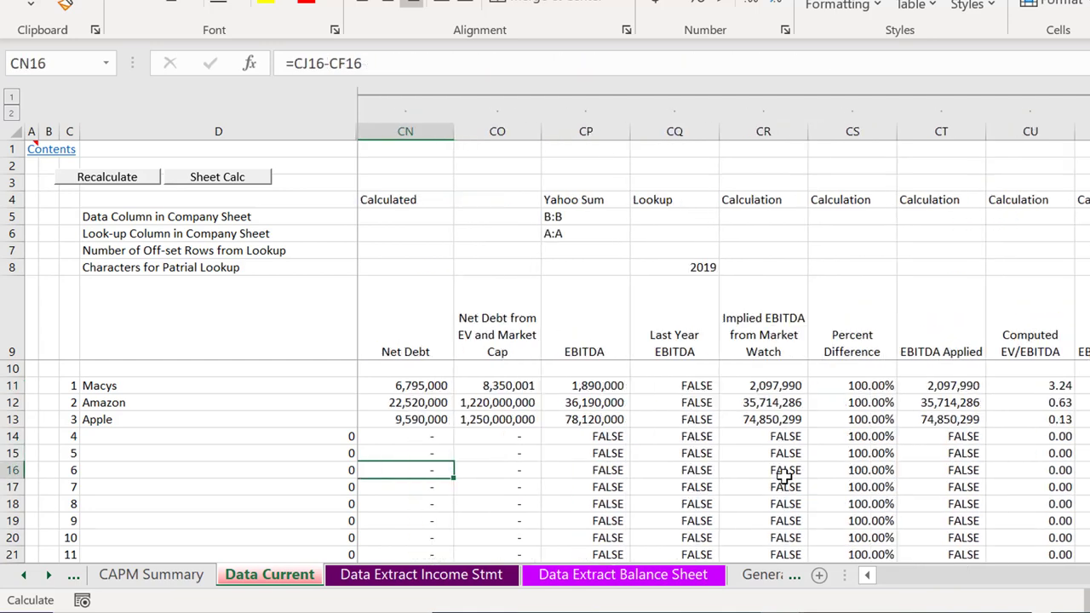
# Go back to the earnings estimate columns and inspect Amazon's Current Year's Estimate lookup formula in BK12
pyautogui.press('Left')
pyautogui.press('Left')
pyautogui.press('Left')
pyautogui.press('Left')
pyautogui.press('Left')
pyautogui.press('Left')
pyautogui.press('Left')
pyautogui.press('Left')
pyautogui.press('Left')
pyautogui.press('Left')
pyautogui.press('Left')
pyautogui.press('Left')
pyautogui.press('Left')
pyautogui.press('Left')
pyautogui.press('Left')
pyautogui.press('Left')
pyautogui.press('Left')
pyautogui.press('Left')
pyautogui.press('Left')
pyautogui.press('Left')
pyautogui.press('Right')
pyautogui.press('Right')
pyautogui.press('Right')
pyautogui.press('Up')
pyautogui.press('Left')
pyautogui.press('Up')
pyautogui.press('Up')
pyautogui.press('Up')
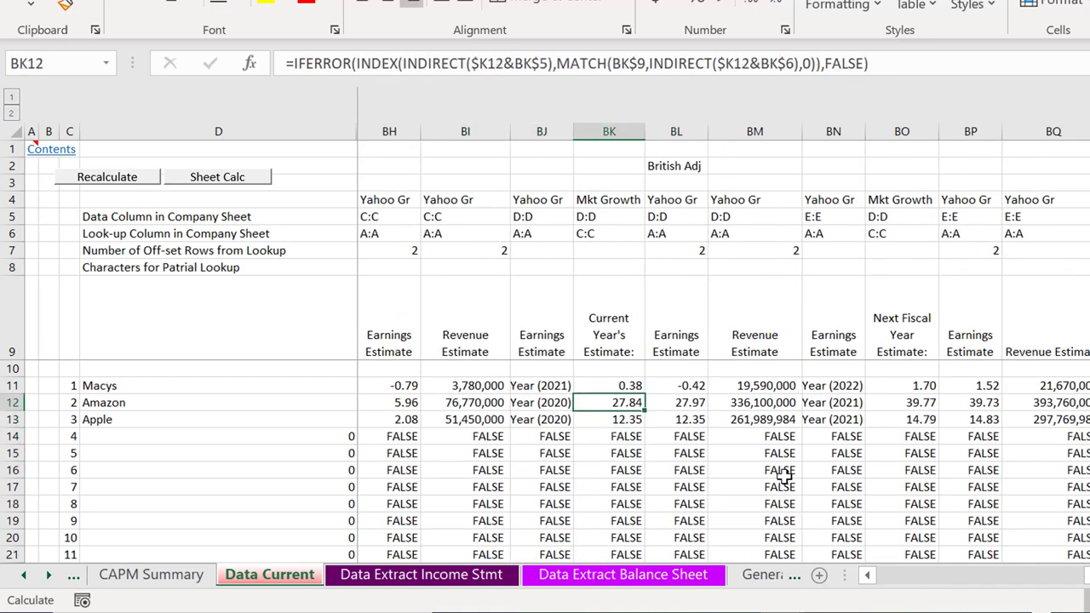
# Review Amazon's quarterly earnings and revenue estimate lookups back to the current-quarter columns around BC12
pyautogui.press('Left')
pyautogui.press('Left')
pyautogui.press('Left')
pyautogui.press('Left')
pyautogui.press('Left')
pyautogui.press('Left')
pyautogui.press('Left')
pyautogui.press('Left')
pyautogui.press('Left')
pyautogui.press('Left')
pyautogui.press('Left')
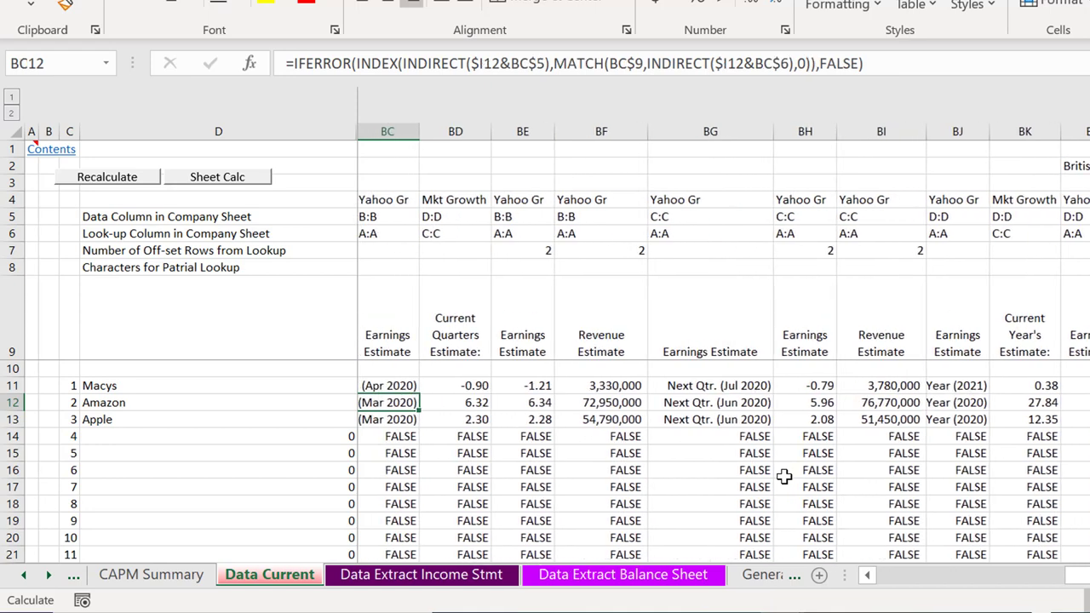
pyautogui.press('Left')
pyautogui.press('Left')
# Review Amazon's row from the current-quarter earnings estimates across Applied G and the dividend yields to the Payout Ratio lookup in CA12
pyautogui.press('Right')
pyautogui.press('Right')
pyautogui.press('Right')
pyautogui.press('Right')
pyautogui.press('Right')
pyautogui.press('Right')
pyautogui.press('Right')
pyautogui.press('Right')
pyautogui.press('Right')
pyautogui.press('Right')
pyautogui.press('Right')
pyautogui.press('Right')
pyautogui.press('Right')
pyautogui.press('Right')
pyautogui.press('Right')
pyautogui.press('Right')
pyautogui.press('Right')
pyautogui.press('Right')
pyautogui.press('Right')
pyautogui.press('Right')
pyautogui.press('Right')
pyautogui.press('Right')
pyautogui.press('Right')
pyautogui.press('Right')
pyautogui.press('Right')
pyautogui.press('Right')
pyautogui.press('Right')
pyautogui.press('Right')
pyautogui.press('Right')
pyautogui.press('Right')
pyautogui.press('Right')
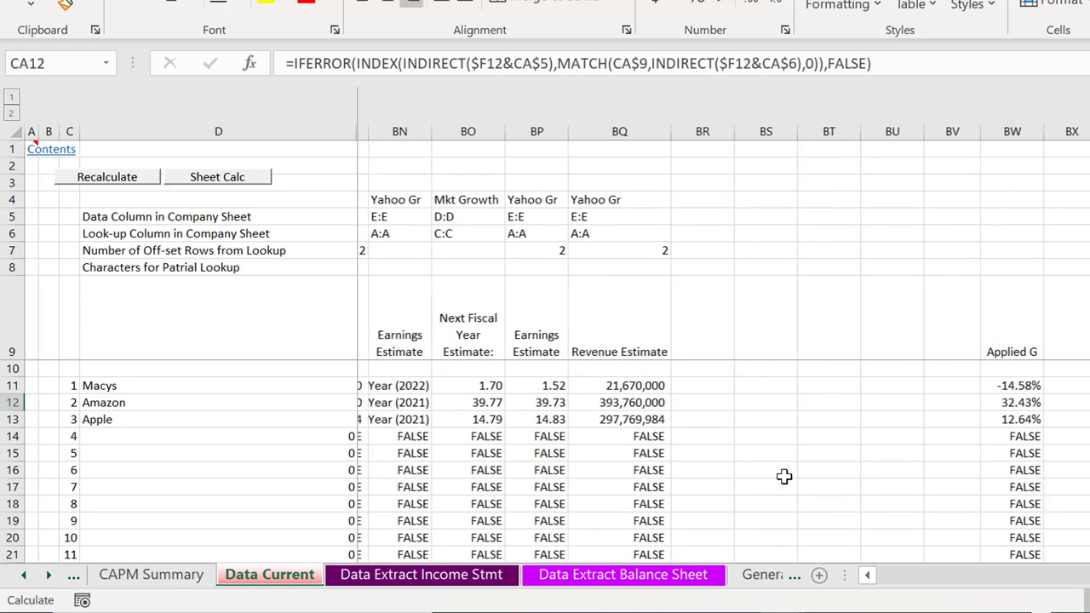
# Review Amazon's row back from the dividend columns through growth and forward ROE to Return on Equity in AK12
pyautogui.press('Left')
pyautogui.press('Left')
pyautogui.press('Left')
pyautogui.press('Left')
pyautogui.press('Left')
pyautogui.press('Left')
pyautogui.press('Left')
pyautogui.press('Left')
pyautogui.press('Left')
pyautogui.press('Left')
pyautogui.press('Left')
pyautogui.press('Left')
pyautogui.press('Left')
pyautogui.press('Left')
pyautogui.press('Left')
pyautogui.press('Left')
pyautogui.press('Left')
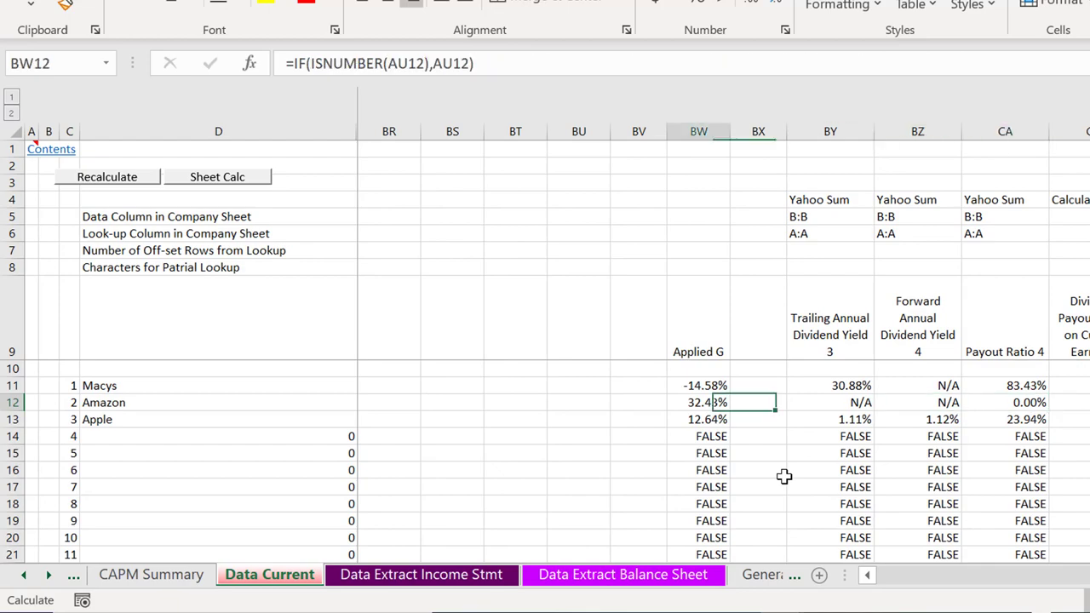
pyautogui.press('Left')
pyautogui.press('Left')
pyautogui.press('Left')
pyautogui.press('Left')
pyautogui.press('Left')
pyautogui.press('Left')
pyautogui.press('Left')
pyautogui.press('Left')
pyautogui.press('Left')
pyautogui.press('Left')
pyautogui.press('Left')
pyautogui.press('Left')
pyautogui.press('Left')
pyautogui.press('Left')
pyautogui.press('Left')
pyautogui.press('Left')
pyautogui.press('Left')
pyautogui.press('Left')
pyautogui.press('Left')
pyautogui.press('Left')
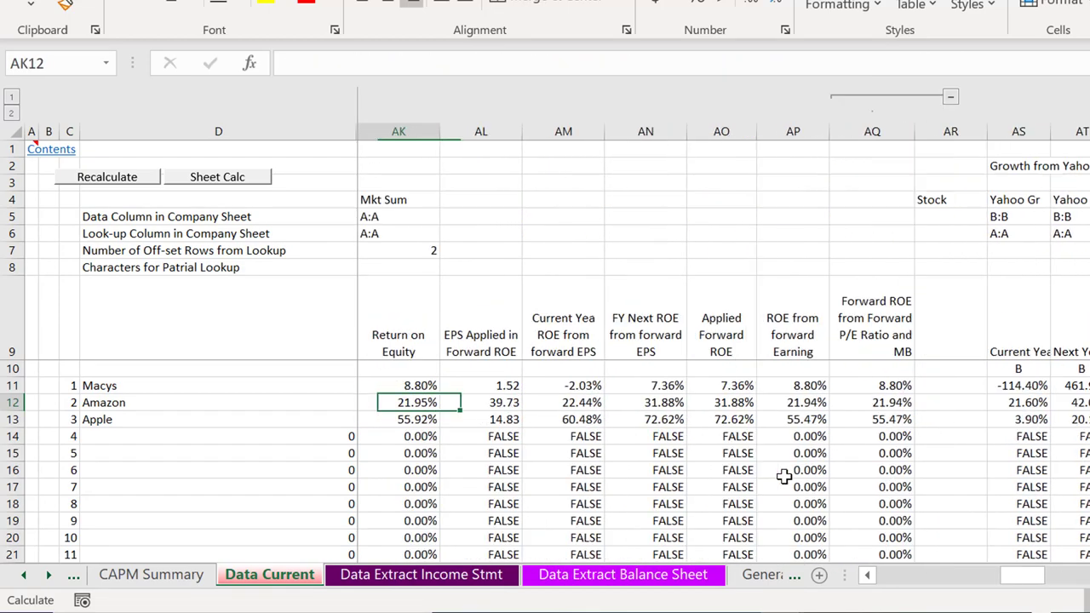
# Review Amazon's P/E, price-to-book and stock price columns back to the start of the row
pyautogui.press('Left')
pyautogui.press('Left')
pyautogui.press('Left')
pyautogui.press('Left')
pyautogui.press('Left')
pyautogui.press('Left')
pyautogui.press('Left')
pyautogui.press('Left')
pyautogui.press('Left')
pyautogui.press('Left')
pyautogui.press('Left')
pyautogui.press('Left')
pyautogui.press('Left')
pyautogui.press('Left')
pyautogui.press('Left')
pyautogui.press('Left')
pyautogui.press('Left')
pyautogui.press('Left')
pyautogui.press('Left')
pyautogui.press('Left')
# Examine the unfilled company rows below Apple, then return to Amazon's row 12
pyautogui.press('Down')
pyautogui.press('Down')
pyautogui.press('Down')
pyautogui.press('Down')
pyautogui.press('Down')
pyautogui.press('Down')
pyautogui.press('Down')
pyautogui.press('Down')
pyautogui.press('Down')
pyautogui.press('Down')
pyautogui.press('Down')
pyautogui.press('Down')
pyautogui.press('Down')
pyautogui.press('Down')
pyautogui.press('Down')
pyautogui.press('Down')
pyautogui.press('Down')
pyautogui.press('Down')
pyautogui.press('Down')
pyautogui.press('Down')
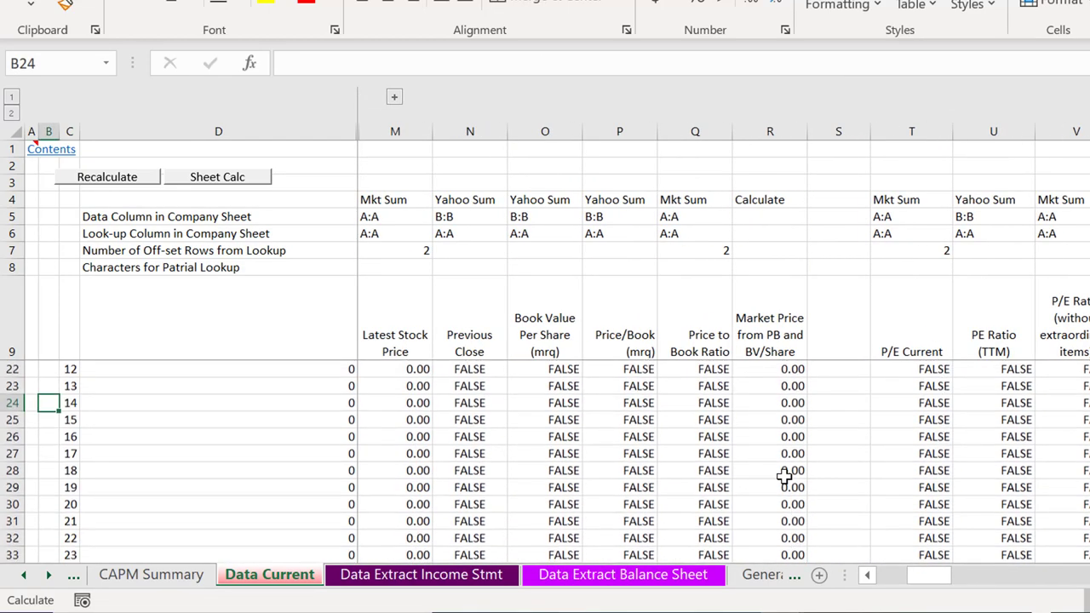
pyautogui.press('Up')
pyautogui.press('Up')
pyautogui.press('Up')
pyautogui.press('Up')
pyautogui.press('Up')
pyautogui.press('Up')
pyautogui.press('Up')
pyautogui.press('Up')
pyautogui.press('Up')
pyautogui.press('Up')
pyautogui.press('Up')
pyautogui.press('Up')
pyautogui.press('Up')
pyautogui.press('Up')
pyautogui.press('Up')
pyautogui.press('Up')
pyautogui.press('Up')
pyautogui.press('Up')
pyautogui.press('Up')
pyautogui.press('Up')
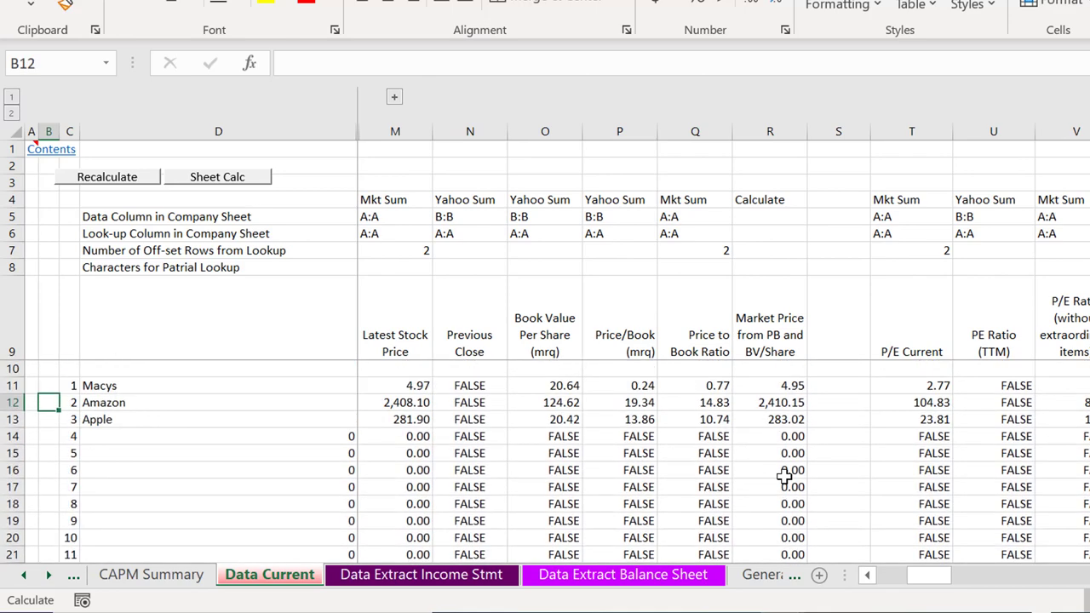
# Browse the analysis sheets from CAPM Summary back through MB and ROE to the Invested Capital table in EBITDA Analysis
pyautogui.hotkey('ctrl', 'pageup')
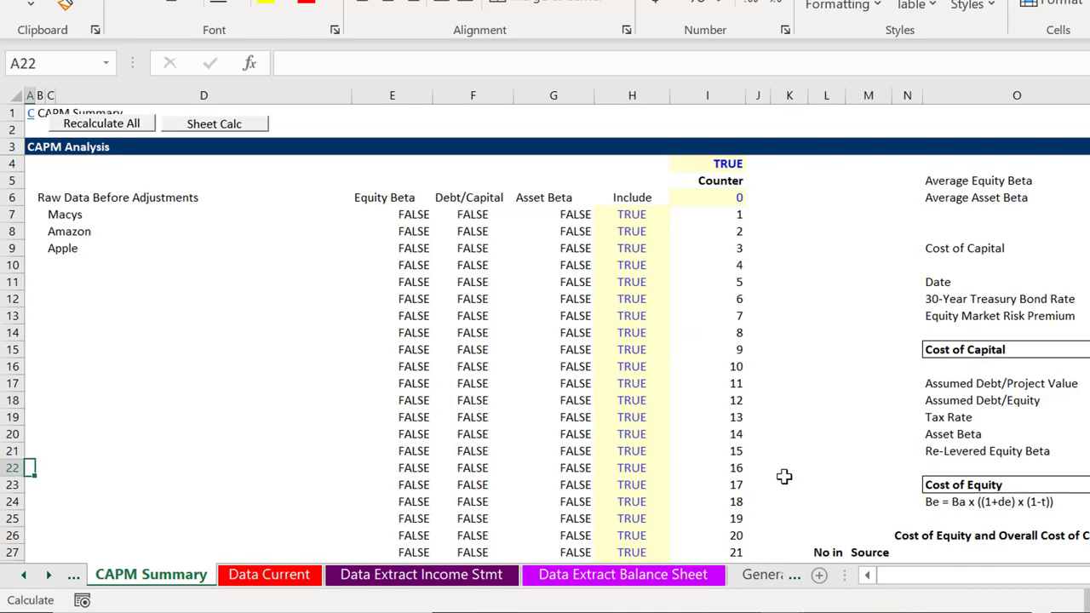
pyautogui.hotkey('ctrl', 'pageup')
pyautogui.hotkey('ctrl', 'pagedown')
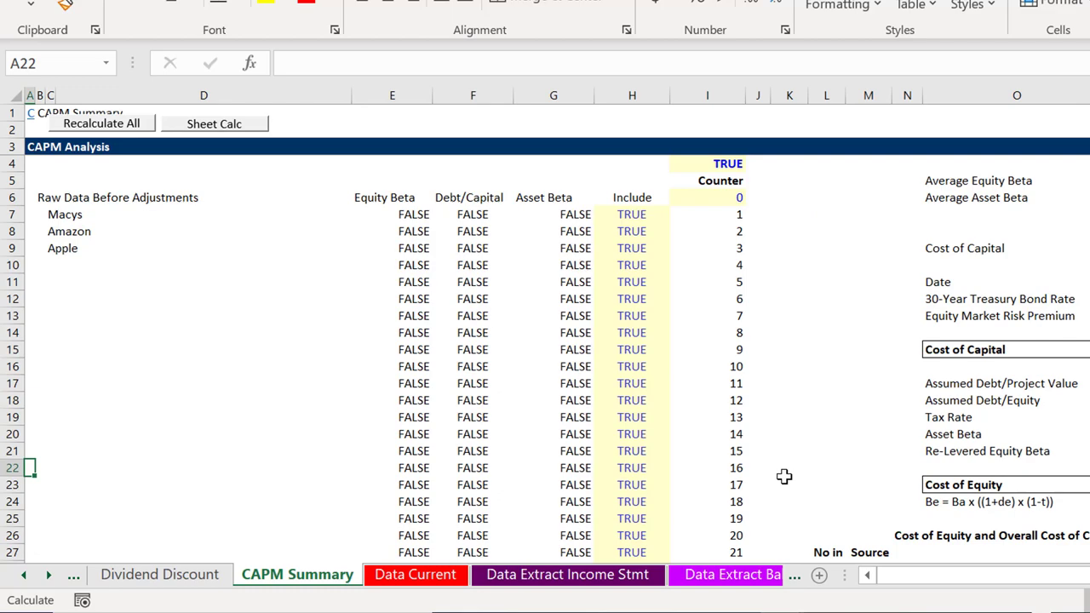
pyautogui.hotkey('ctrl', 'pageup')
pyautogui.hotkey('ctrl', 'pageup')
pyautogui.hotkey('ctrl', 'pageup')
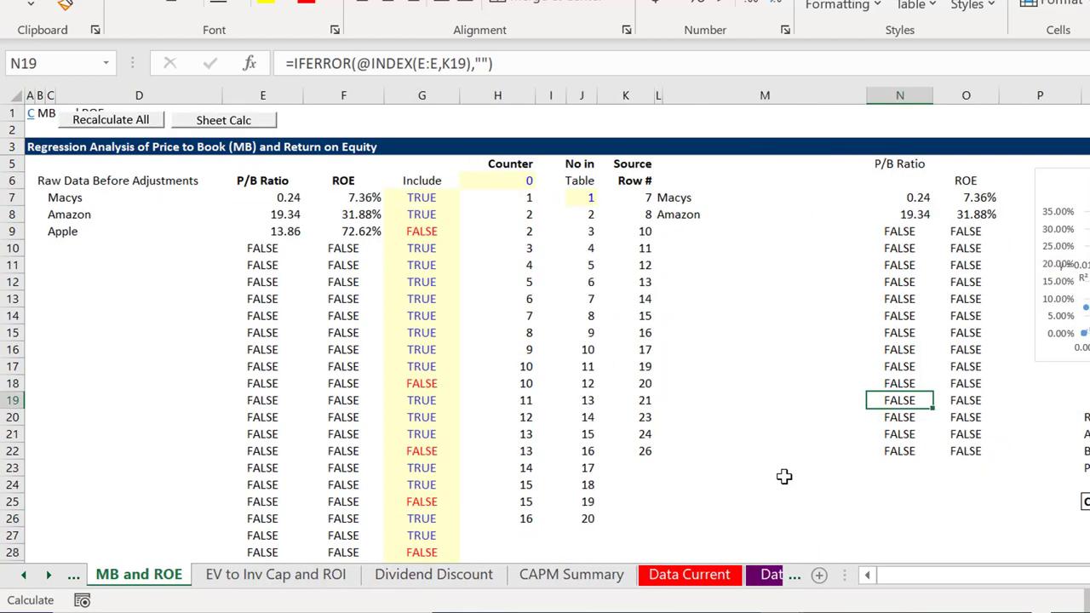
pyautogui.hotkey('ctrl', 'pageup')
pyautogui.hotkey('ctrl', 'pageup')
pyautogui.hotkey('ctrl', 'pageup')
pyautogui.hotkey('ctrl', 'pageup')
pyautogui.hotkey('ctrl', 'pageup')
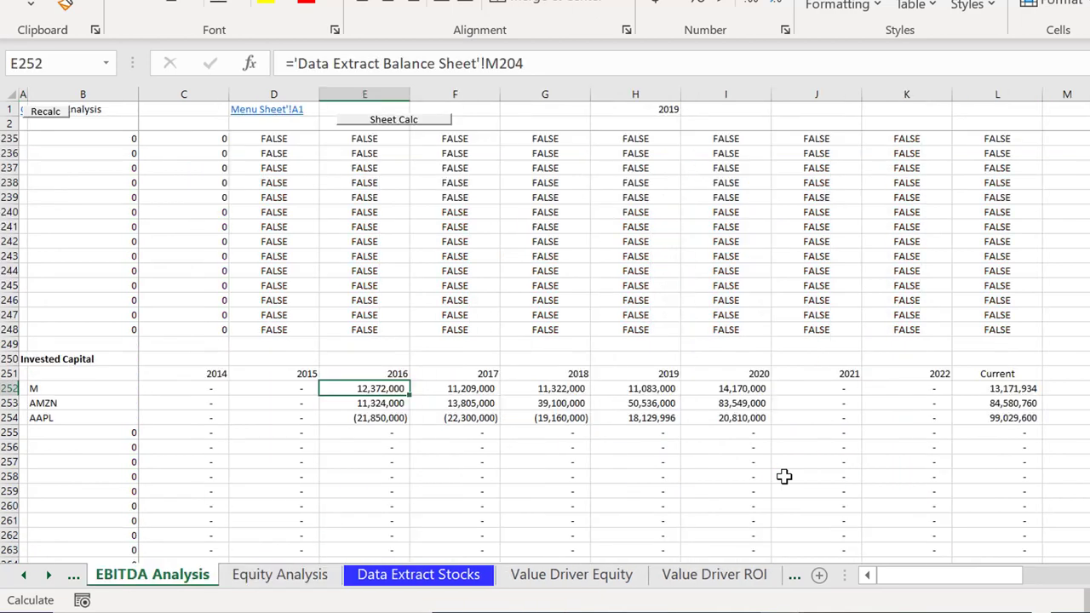
# Open the Historic for Model sheet and go from the Balance Sheet up to Macys' Profit and Loss section
pyautogui.hotkey('ctrl', 'pageup')
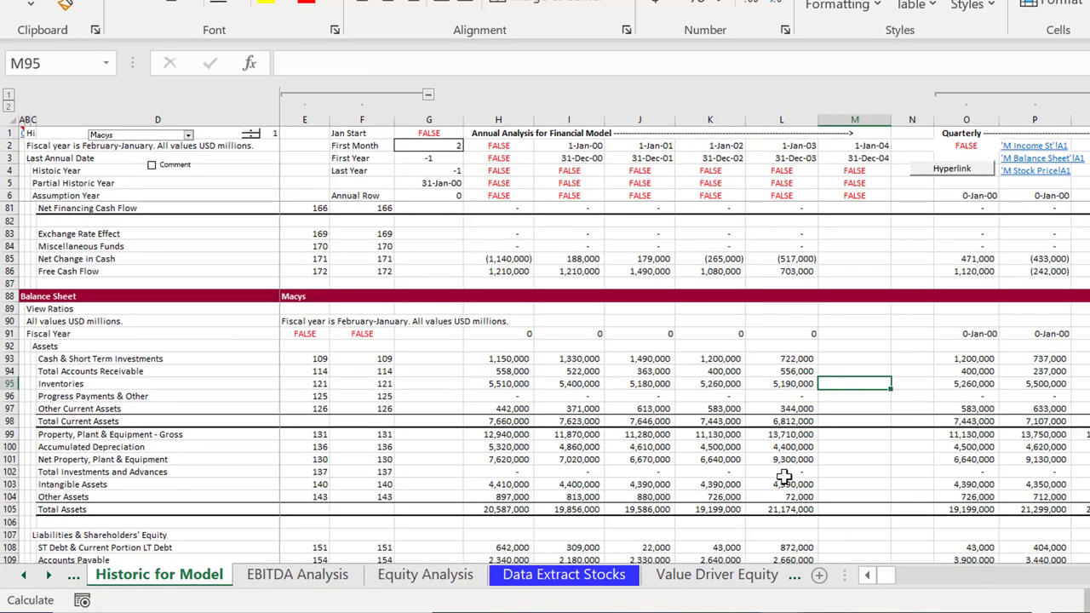
pyautogui.press('pageup')
pyautogui.press('pageup')
pyautogui.press('pageup')
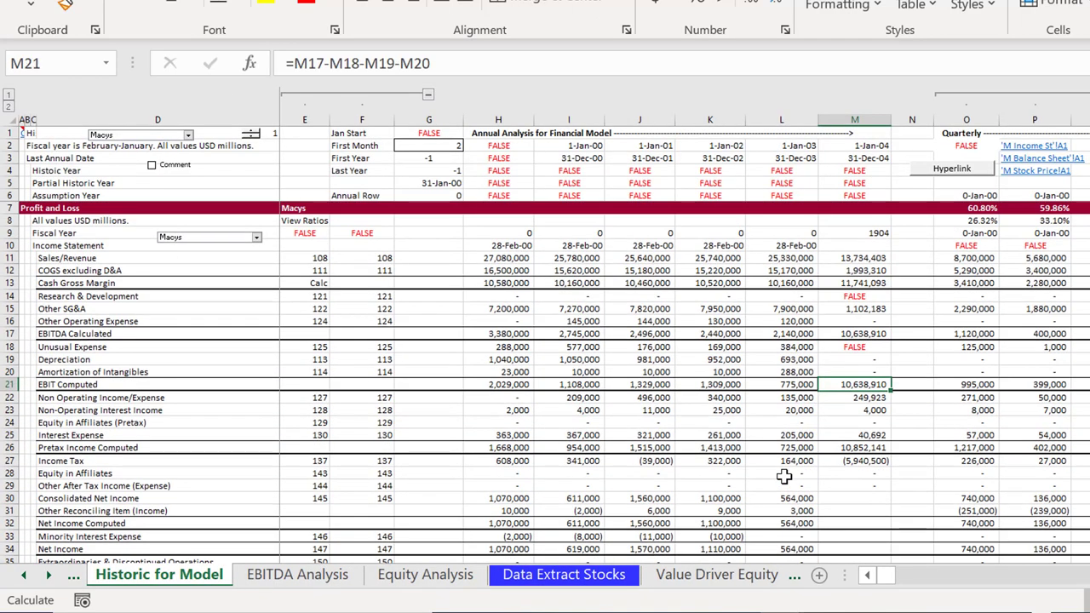
# Inspect the annual lookup formulas in the Equity in Affiliates (Pretax) row, ending at I24
pyautogui.press('Down')
pyautogui.press('Down')
pyautogui.press('Down')
pyautogui.press('Right')
pyautogui.press('Left')
pyautogui.press('Left')
pyautogui.press('Left')
pyautogui.press('Left')
pyautogui.press('Left')
pyautogui.press('Left')
pyautogui.press('Right')
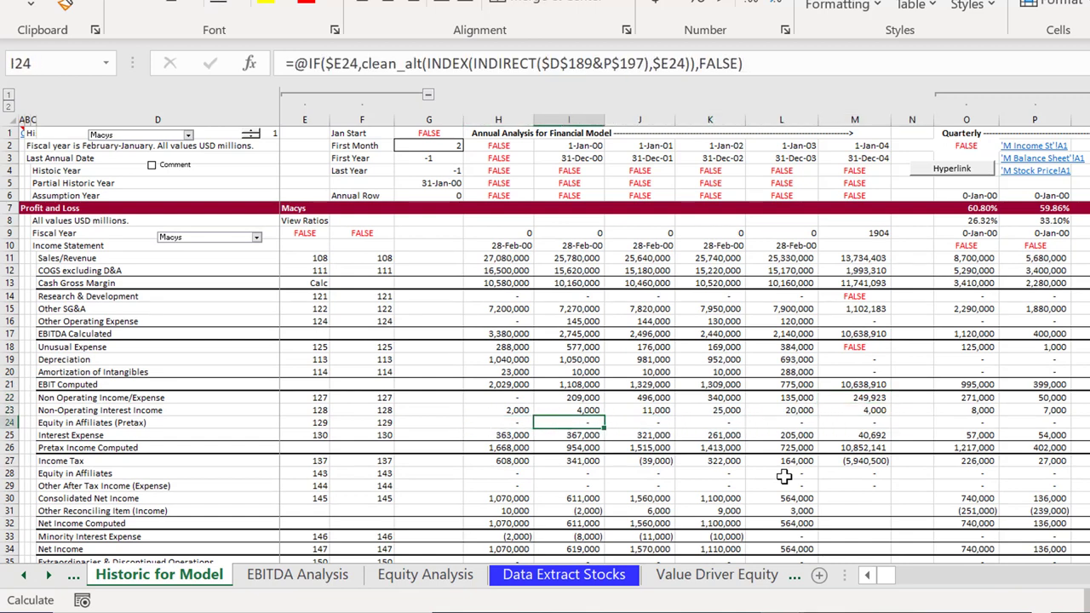
# Switch the company shown on the Historic for Model sheet from Macys to Amazon
pyautogui.press('Left')
pyautogui.press('Left')
pyautogui.press('Right')
pyautogui.press('Right')
pyautogui.click(188, 136)
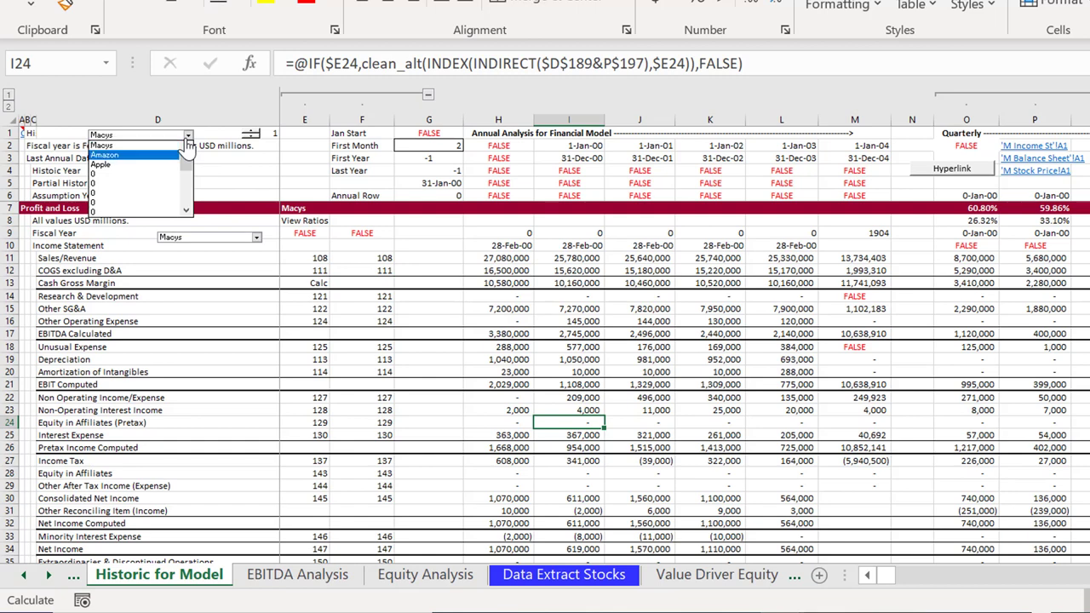
pyautogui.click(105, 155)
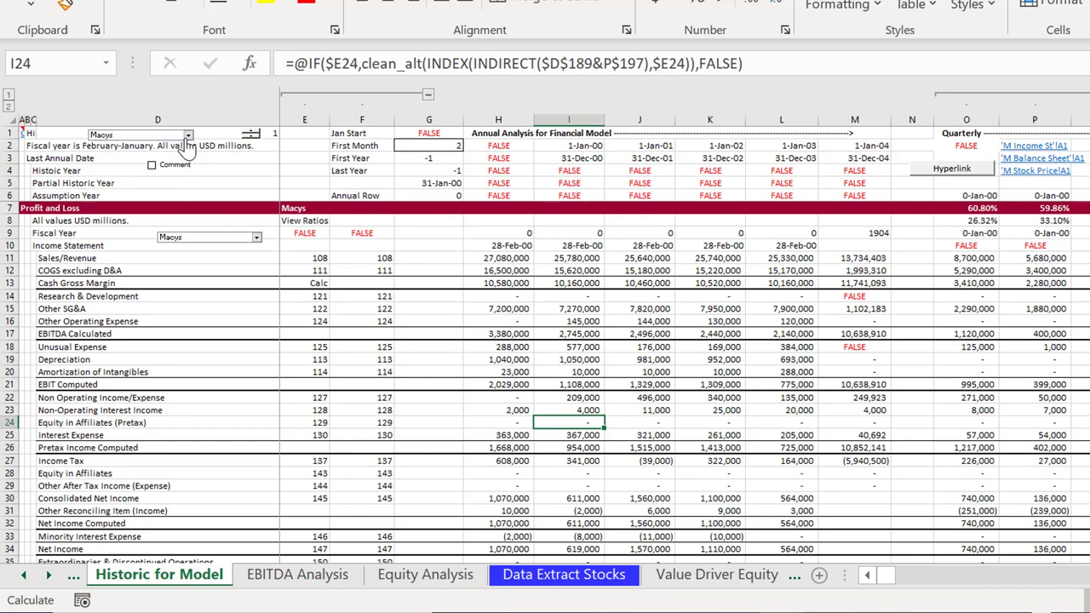
# Inspect the annual start and end date formulas for Amazon in rows 2 and 3, ending at L2
pyautogui.click(504, 147)
pyautogui.press('Down')
pyautogui.press('Right')
pyautogui.press('Right')
pyautogui.press('Right')
pyautogui.press('Right')
pyautogui.press('Left')
pyautogui.press('Left')
pyautogui.press('Left')
pyautogui.press('Left')
pyautogui.press('Up')
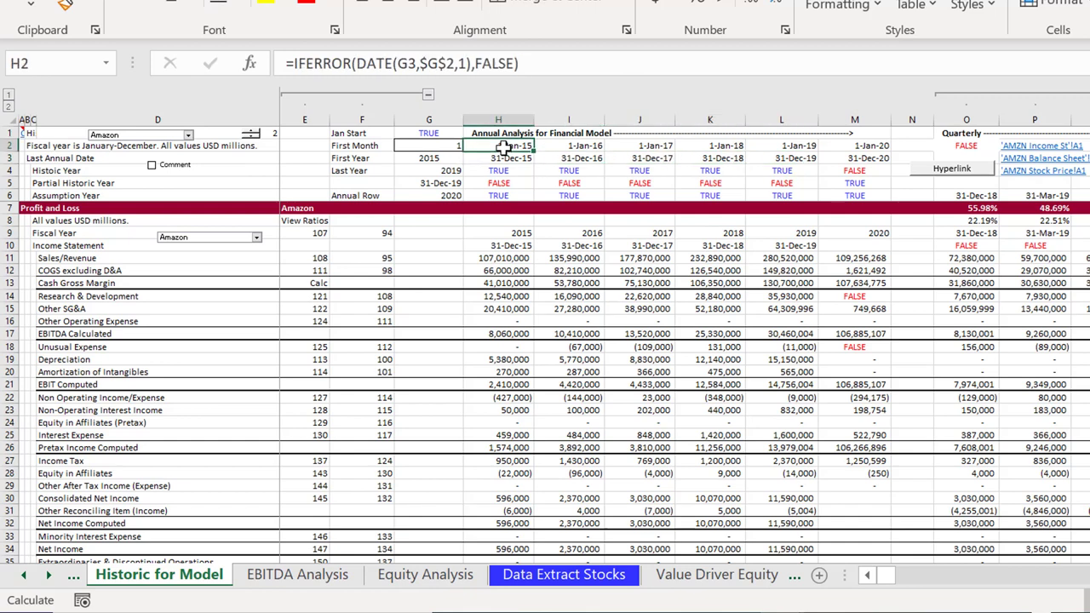
pyautogui.press('Right')
pyautogui.press('Right')
pyautogui.press('Right')
pyautogui.press('Right')
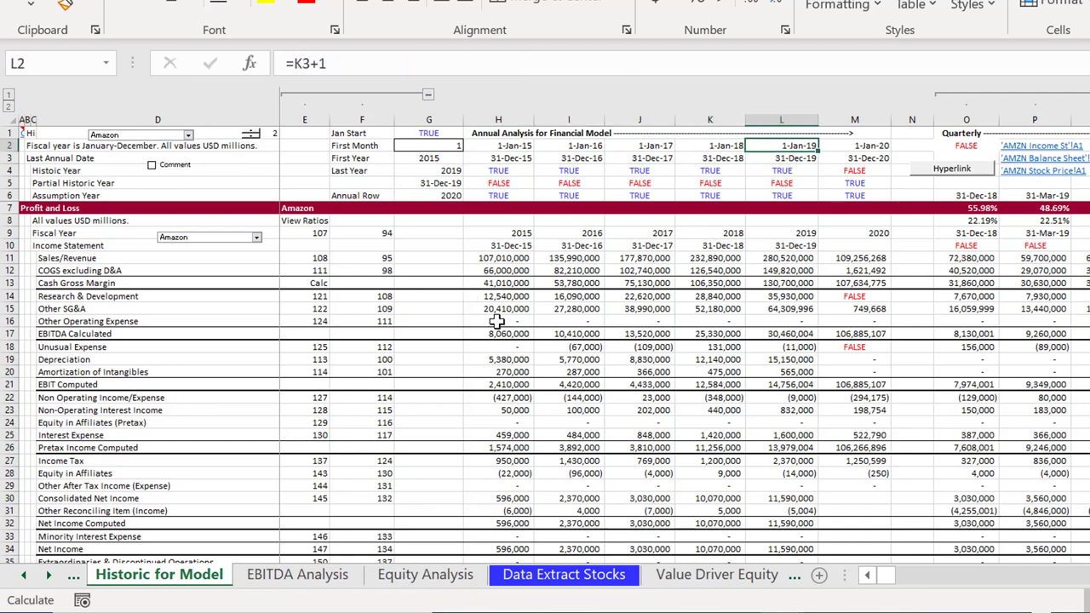
# Review Amazon's 2018 column from the Profit and Loss through Cash Flow and Balance Sheet to the Analysis section
pyautogui.press('Left')
pyautogui.press('Down')
pyautogui.press('Down')
pyautogui.press('Down')
pyautogui.press('Down')
pyautogui.press('Down')
pyautogui.press('Down')
pyautogui.press('Down')
pyautogui.press('Down')
pyautogui.press('Down')
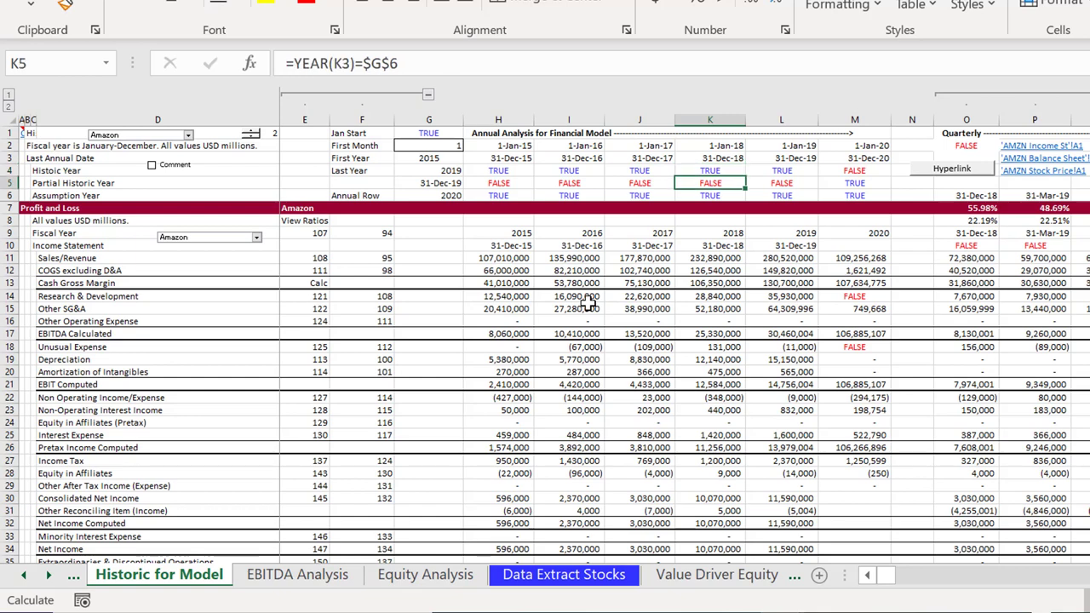
pyautogui.press('Down')
pyautogui.press('Down')
pyautogui.press('Down')
pyautogui.press('Down')
pyautogui.press('Down')
pyautogui.press('Down')
pyautogui.press('Down')
pyautogui.press('Down')
pyautogui.press('Down')
pyautogui.press('Down')
pyautogui.press('Down')
pyautogui.press('Down')
pyautogui.press('Down')
pyautogui.press('Down')
pyautogui.press('Down')
pyautogui.press('Down')
pyautogui.press('Down')
pyautogui.press('Down')
pyautogui.press('Down')
pyautogui.press('Down')
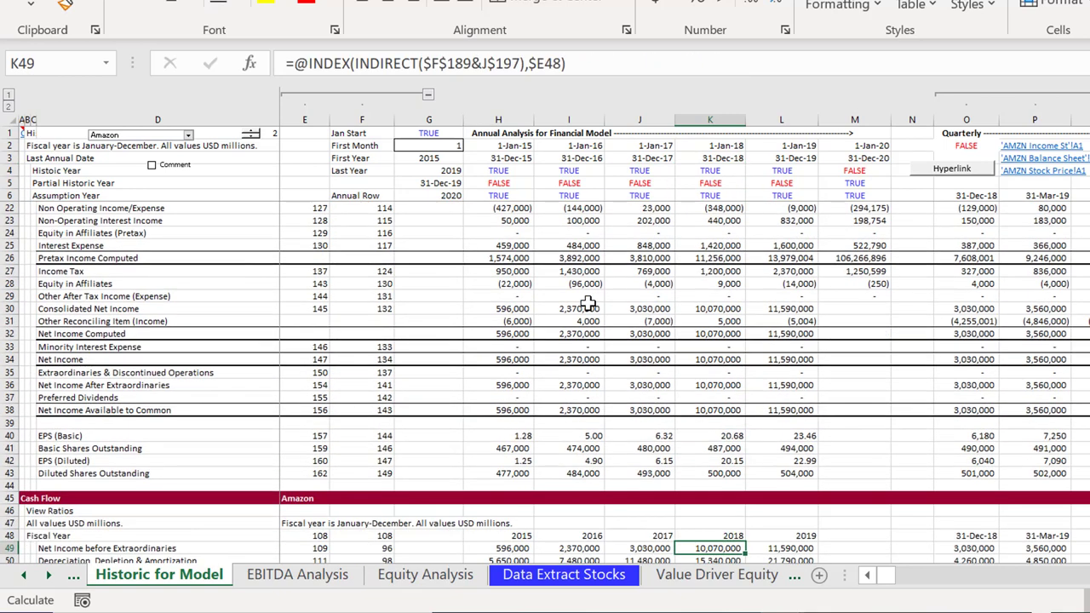
pyautogui.press('Down')
pyautogui.press('Down')
pyautogui.press('Down')
pyautogui.press('Down')
pyautogui.press('Down')
pyautogui.press('Down')
pyautogui.press('Down')
pyautogui.press('Down')
pyautogui.press('Down')
pyautogui.press('Down')
pyautogui.press('Down')
pyautogui.press('Down')
pyautogui.press('Down')
pyautogui.press('Down')
pyautogui.press('Down')
pyautogui.press('Down')
pyautogui.press('Down')
pyautogui.press('Down')
pyautogui.press('Down')
pyautogui.press('Down')
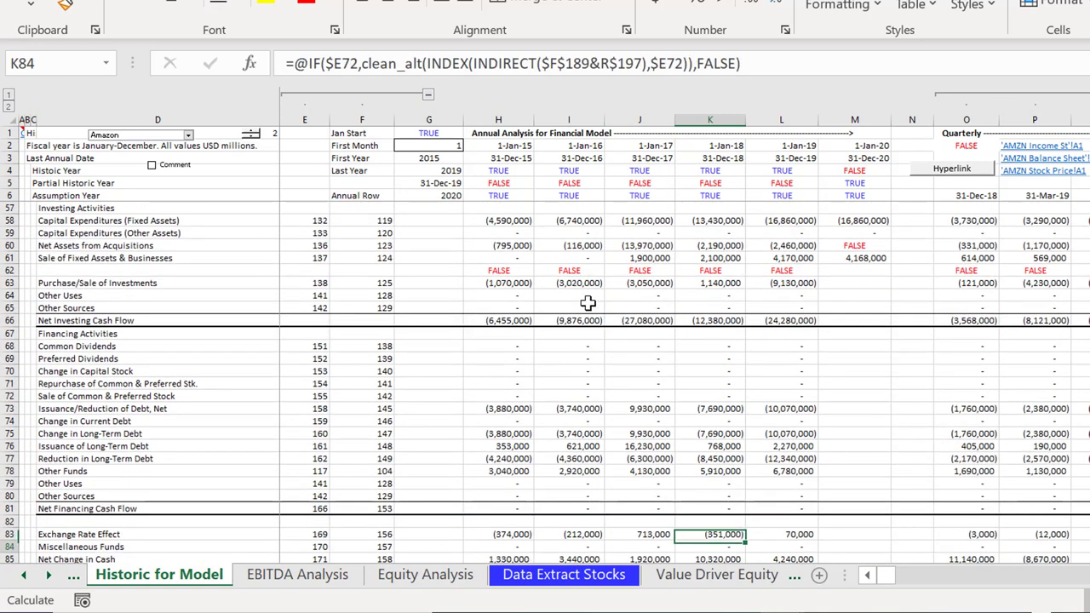
pyautogui.press('Down')
pyautogui.press('Down')
pyautogui.press('Down')
pyautogui.press('Down')
pyautogui.press('Down')
pyautogui.press('Down')
pyautogui.press('Down')
pyautogui.press('Down')
pyautogui.press('Down')
pyautogui.press('Down')
pyautogui.press('Down')
pyautogui.press('Down')
pyautogui.press('Down')
pyautogui.press('Down')
pyautogui.press('Down')
pyautogui.press('Down')
pyautogui.press('Down')
pyautogui.press('Down')
pyautogui.press('Down')
pyautogui.press('Down')
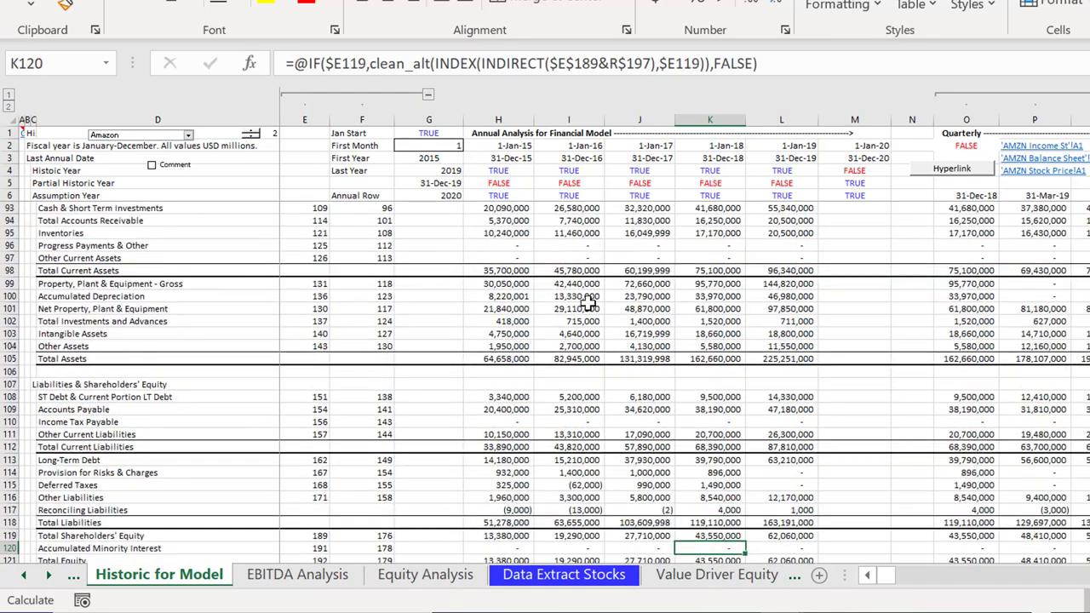
pyautogui.press('Down')
pyautogui.press('Down')
pyautogui.press('Down')
pyautogui.press('Down')
pyautogui.press('Down')
pyautogui.press('Down')
pyautogui.press('Down')
pyautogui.press('Down')
pyautogui.press('Down')
pyautogui.press('Down')
pyautogui.press('Down')
pyautogui.press('Down')
pyautogui.press('Down')
pyautogui.press('Down')
pyautogui.press('Down')
pyautogui.press('Down')
pyautogui.press('Down')
pyautogui.press('Down')
pyautogui.press('Down')
pyautogui.press('Down')
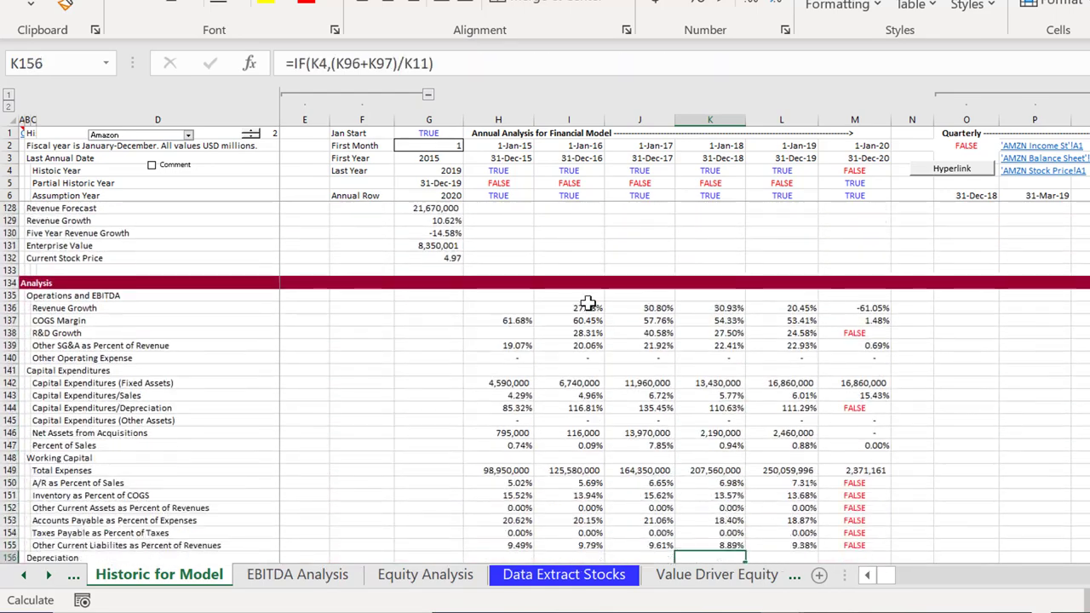
# Return to the Profit and Loss section and switch the company to Apple
pyautogui.press('pageup')
pyautogui.press('pageup')
pyautogui.press('pageup')
pyautogui.press('pageup')
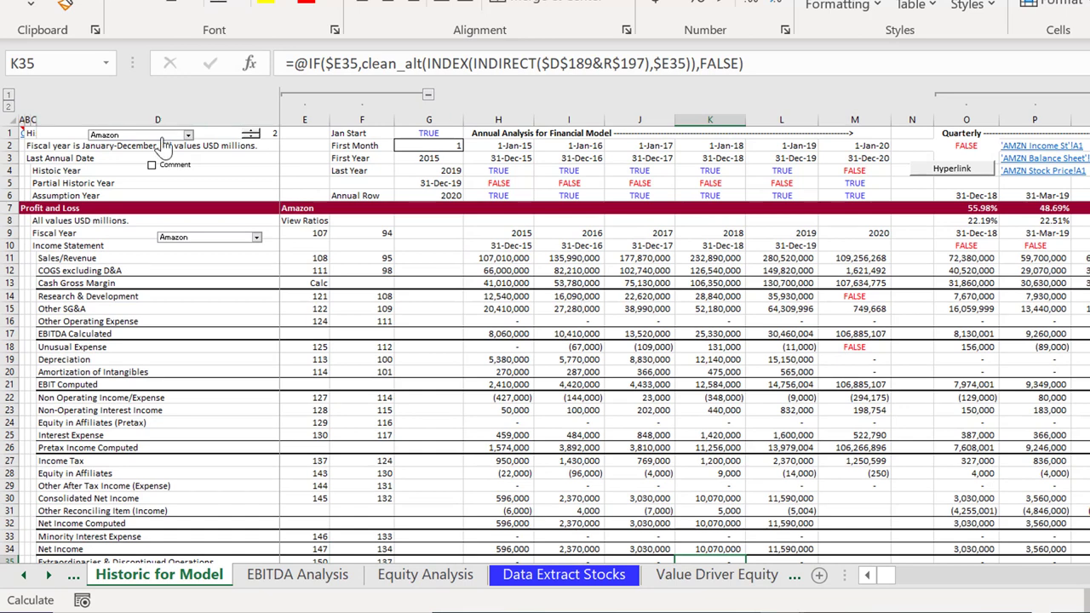
pyautogui.click(161, 136)
pyautogui.click(167, 155)
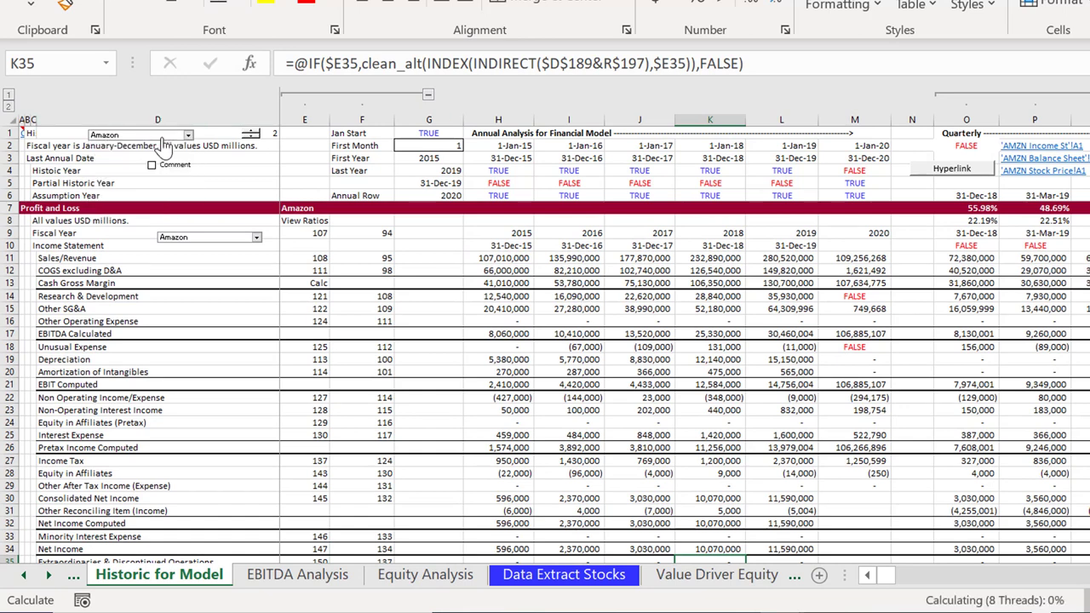
# Inspect Apple's Sales/Revenue lookup formulas along row 11 back to A11 and skim the statements below
pyautogui.click(507, 281)
pyautogui.press('Up')
pyautogui.press('Up')
pyautogui.press('Right')
pyautogui.press('Right')
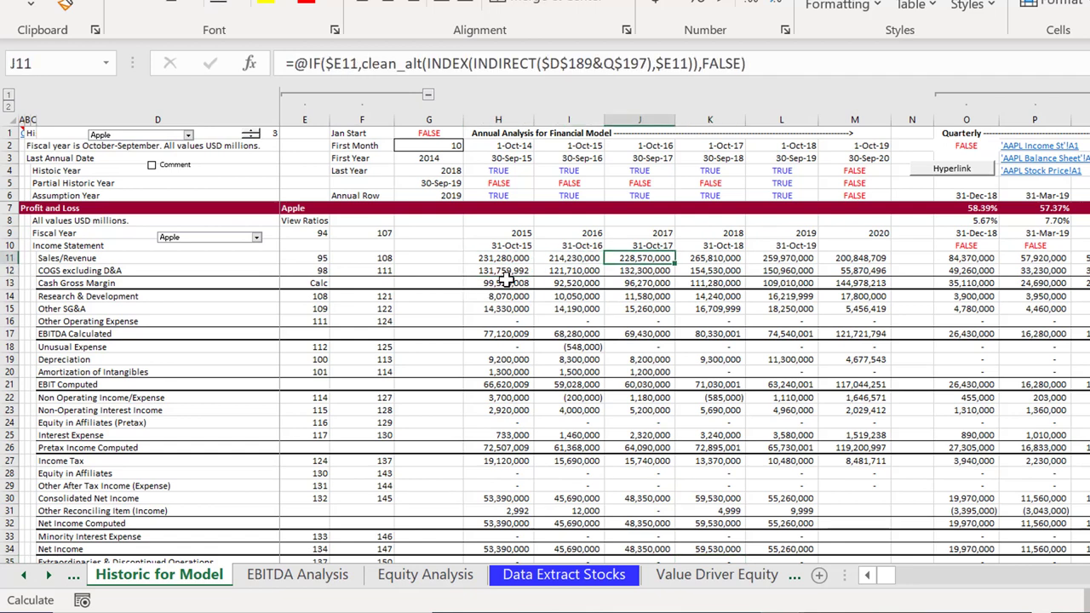
pyautogui.press('Left')
pyautogui.press('Left')
pyautogui.press('Left')
pyautogui.press('Left')
pyautogui.press('Left')
pyautogui.press('Left')
pyautogui.press('Left')
pyautogui.press('Left')
pyautogui.press('Left')
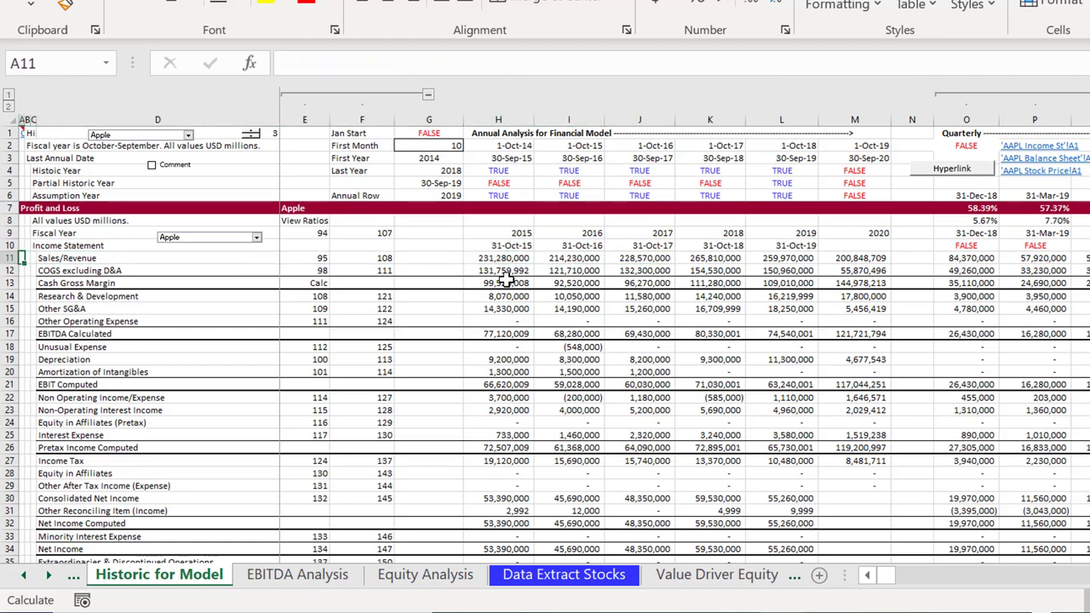
pyautogui.scroll(-9, 507, 281)
pyautogui.scroll(9, 507, 281)
# Open the Single Company Graph sheet and set the upper chart's metric to EPS - Basic
pyautogui.hotkey('ctrl', 'pageup')
pyautogui.hotkey('ctrl', 'pagedown')
pyautogui.hotkey('ctrl', 'pageup')
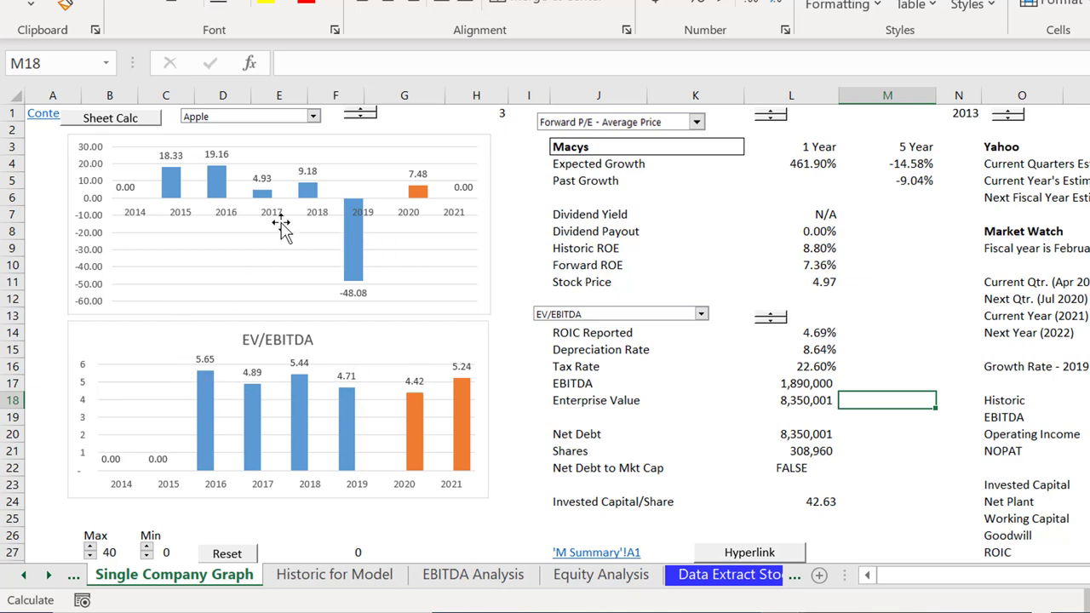
pyautogui.click(572, 126)
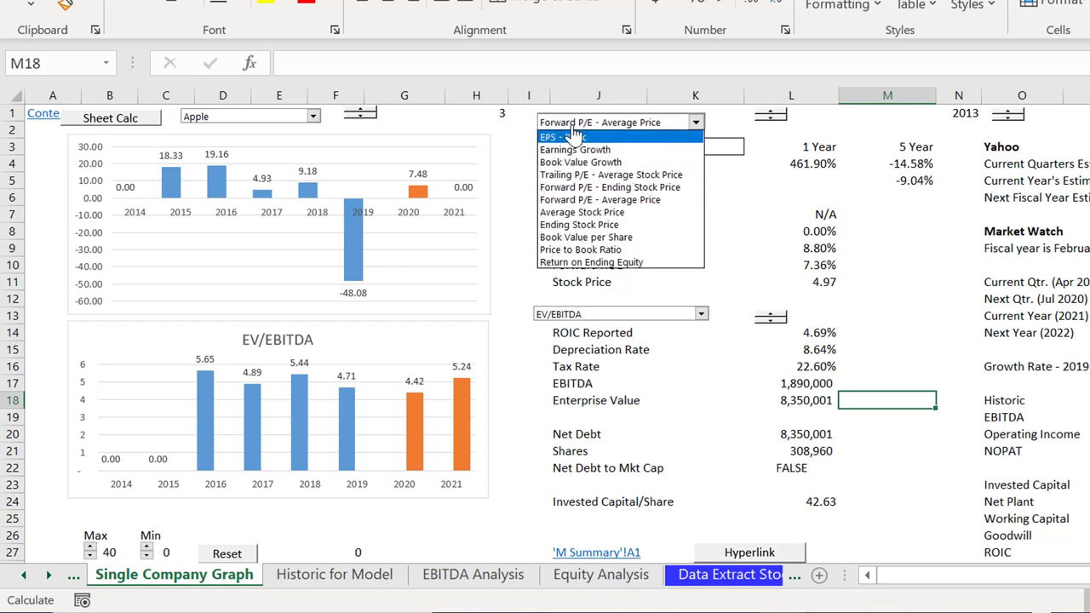
pyautogui.click(575, 129)
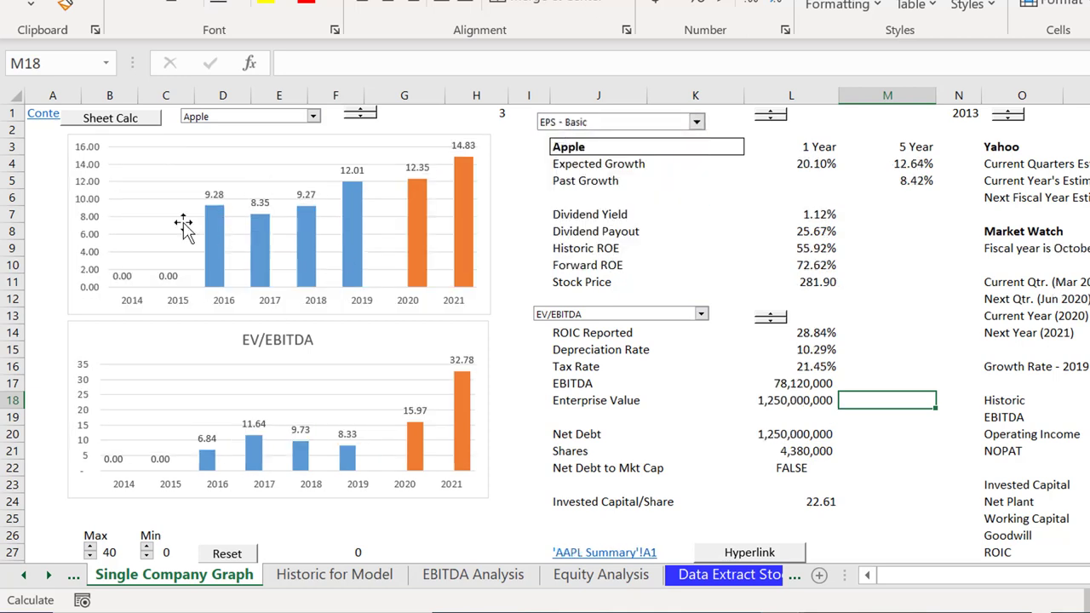
# Change the upper chart's metric to Book Value Growth
pyautogui.click(562, 128)
pyautogui.press('Down')
pyautogui.press('Down')
pyautogui.press('Return')
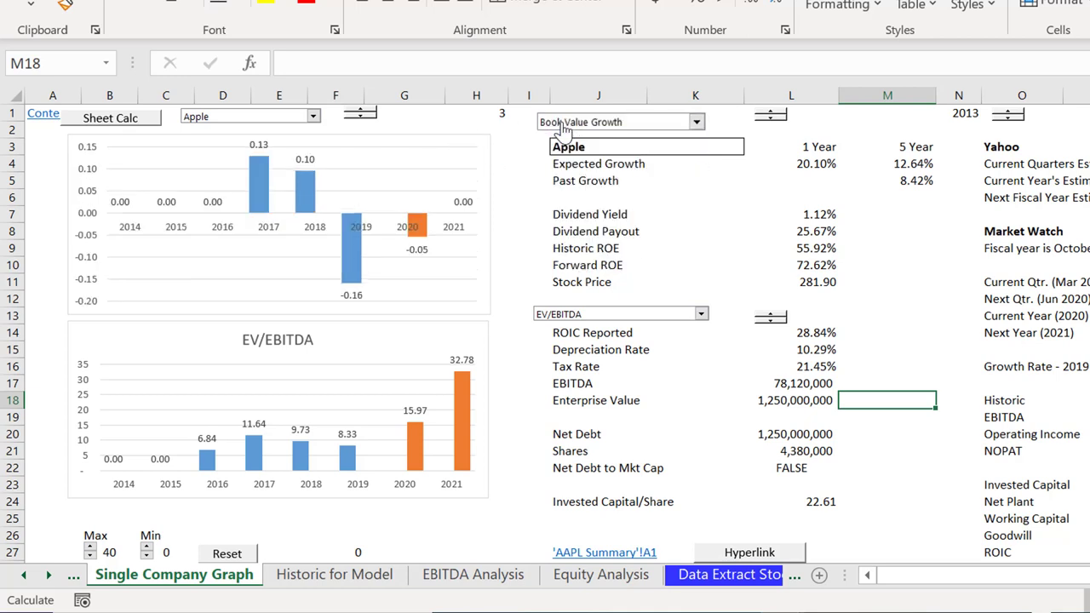
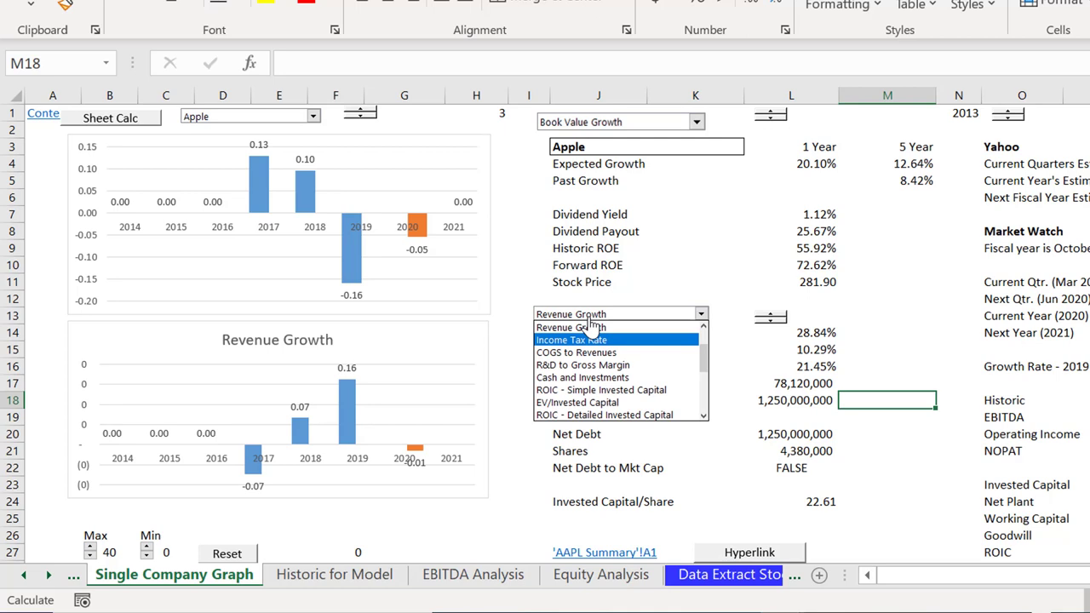
# Set the lower chart's metric to Income Tax Rate, and after viewing it change it to EBITDA/Sales
pyautogui.press('Return')
pyautogui.hotkey('alt', 'Down')
pyautogui.press('Down')
pyautogui.press('Down')
pyautogui.press('Down')
pyautogui.press('Down')
pyautogui.press('Down')
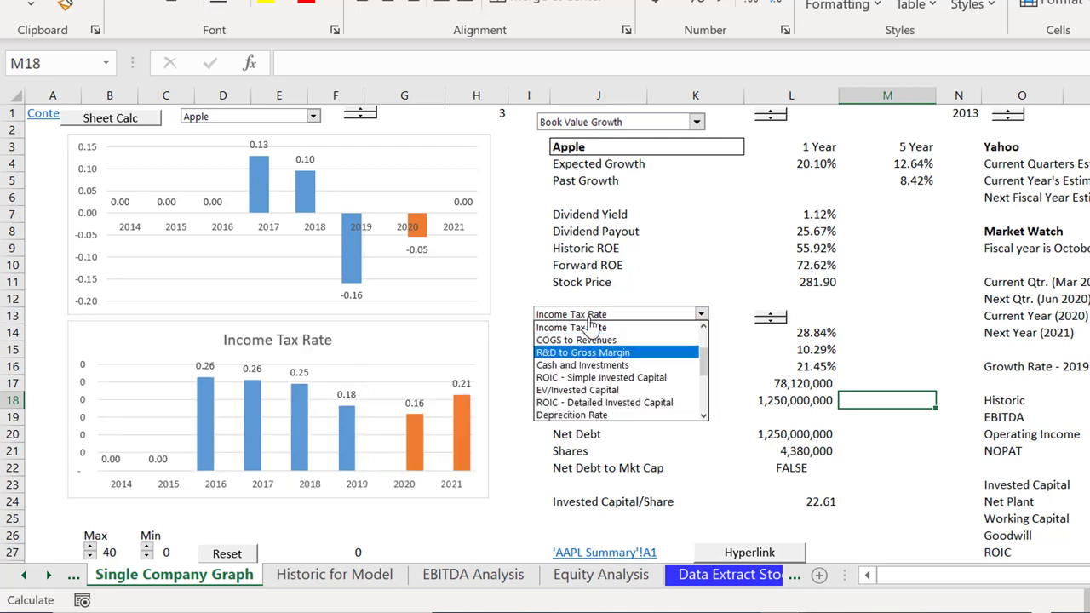
pyautogui.press('Up')
pyautogui.press('Down')
pyautogui.press('Down')
pyautogui.press('Down')
pyautogui.press('Down')
pyautogui.press('Down')
pyautogui.press('Down')
pyautogui.press('Down')
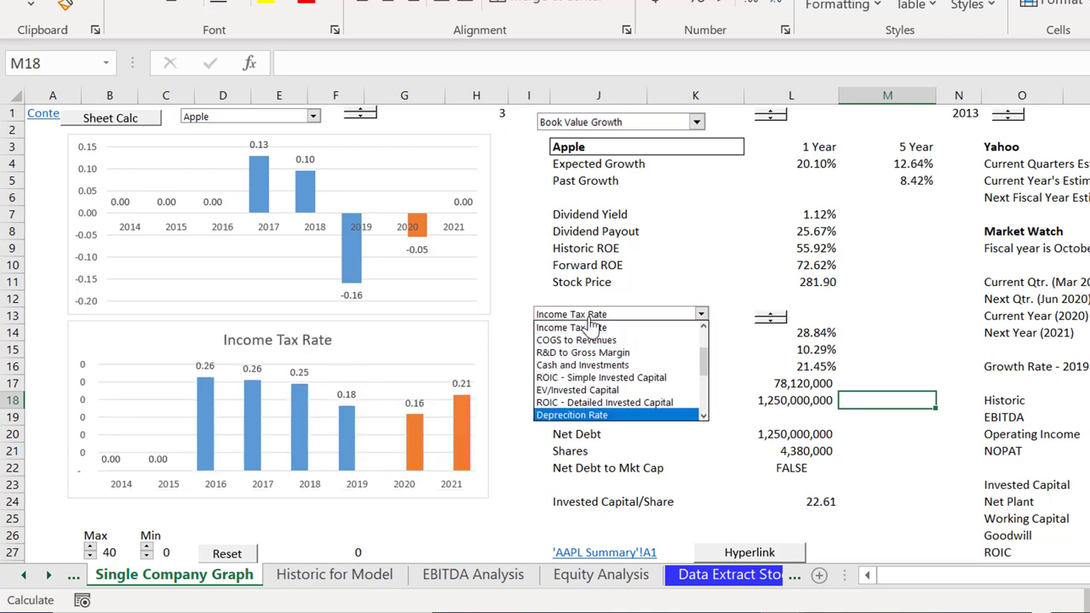
pyautogui.press('Down')
pyautogui.press('Up')
pyautogui.press('Up')
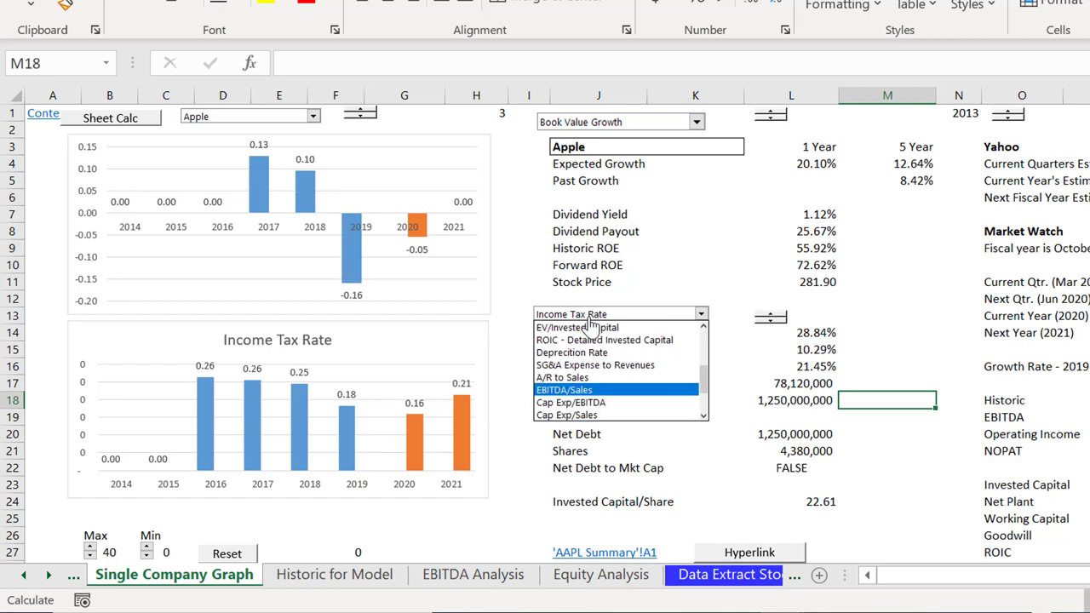
pyautogui.press('Return')
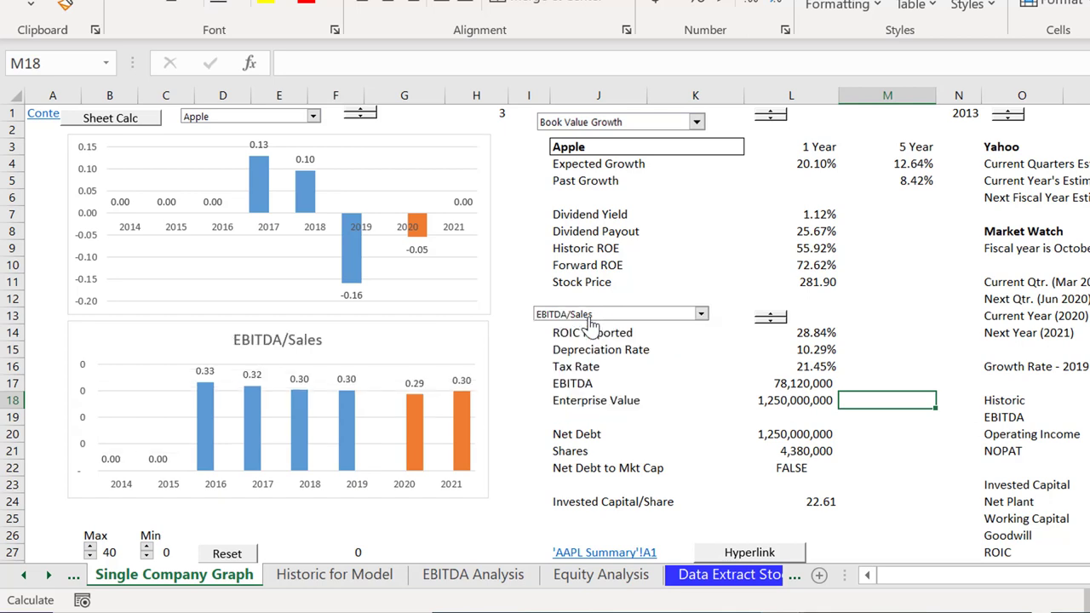
# Change the lower chart's metric to Cap Exp/Depreciation
pyautogui.click(590, 317)
pyautogui.press('Down')
pyautogui.press('Down')
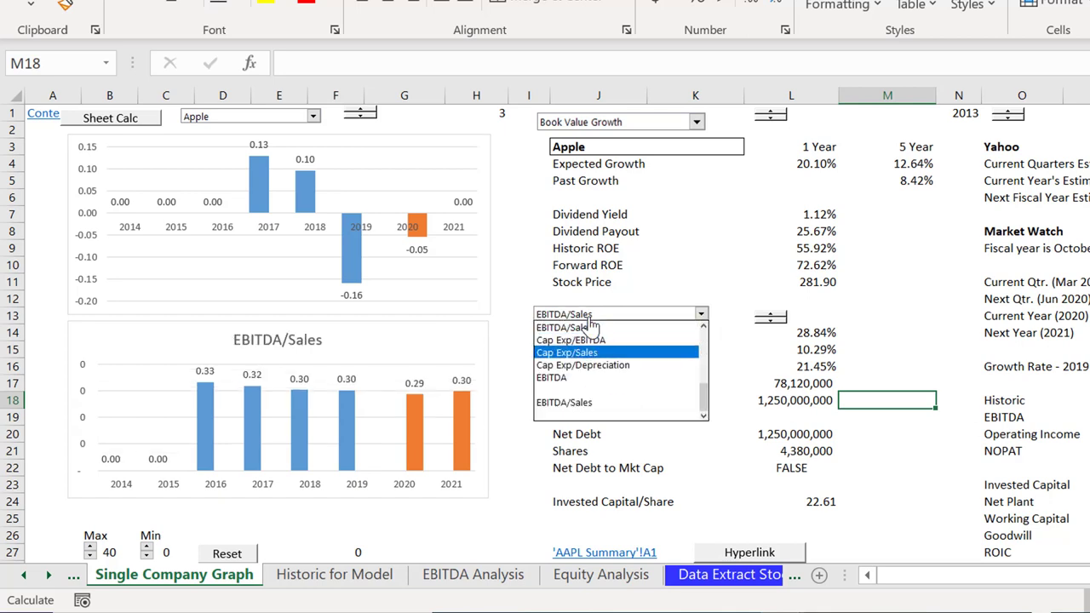
pyautogui.press('Return')
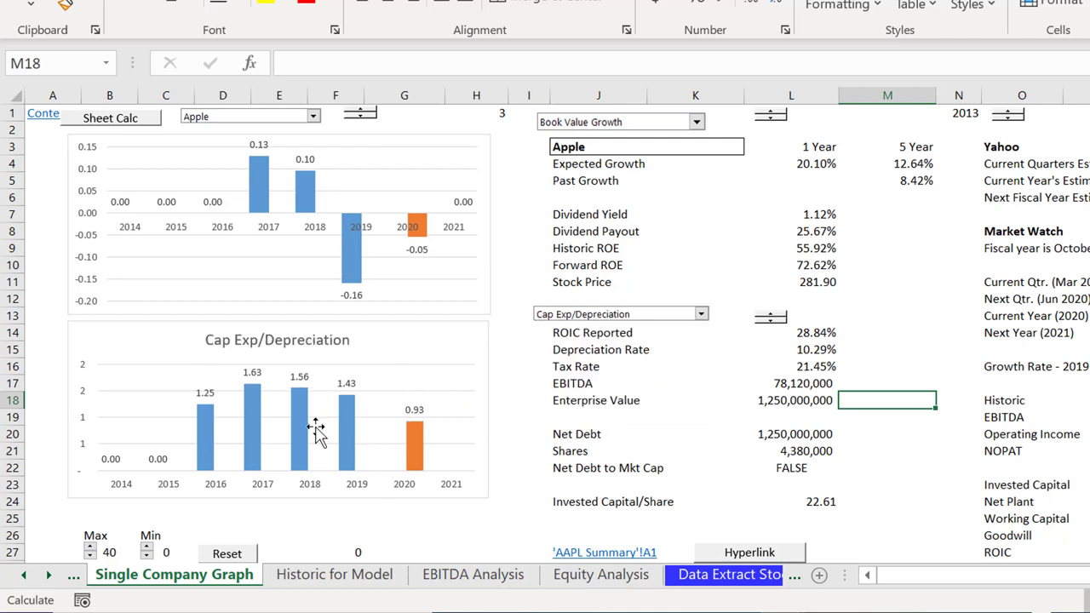
# Change the upper chart's metric to Trailing P/E - Average Stock Price
pyautogui.click(571, 124)
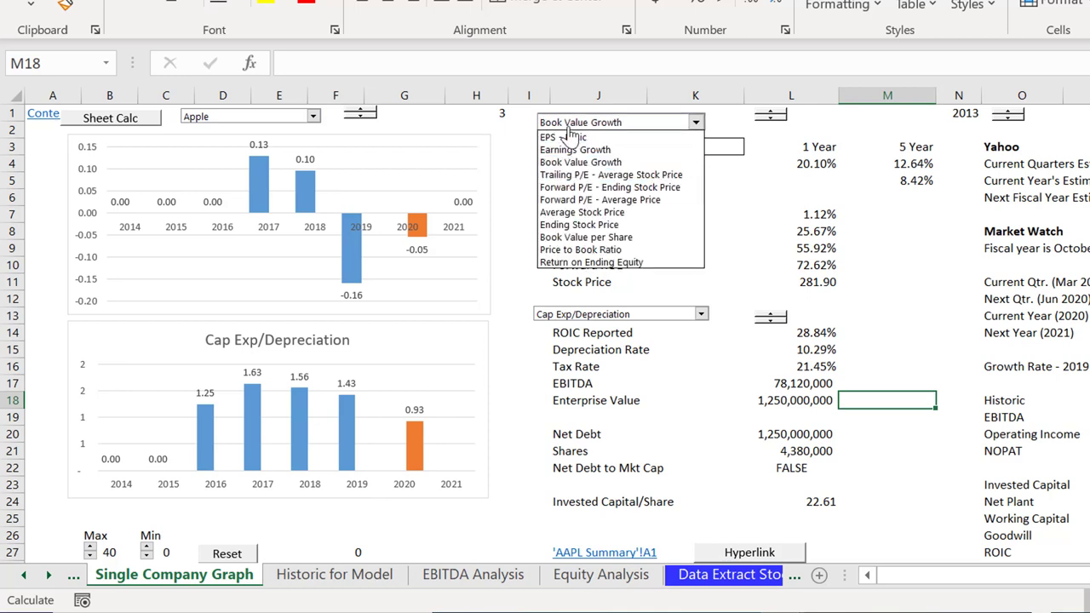
pyautogui.press('Down')
pyautogui.press('Return')
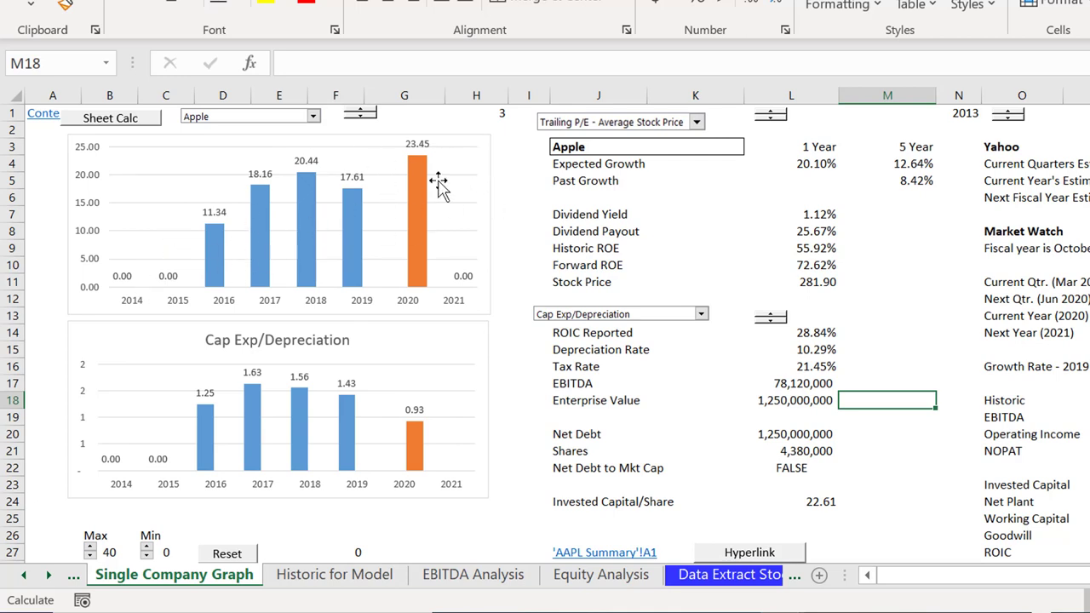
# Change the lower chart's metric to EBITDA
pyautogui.click(608, 315)
pyautogui.moveTo(608, 317)
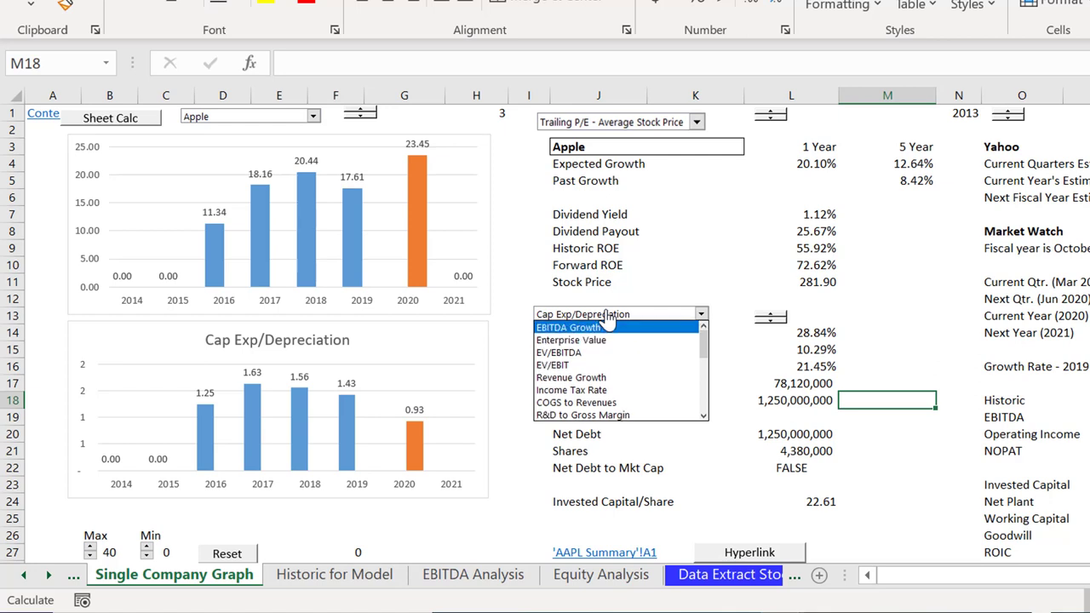
pyautogui.scroll(-2, 608, 317)
pyautogui.scroll(-5, 608, 316)
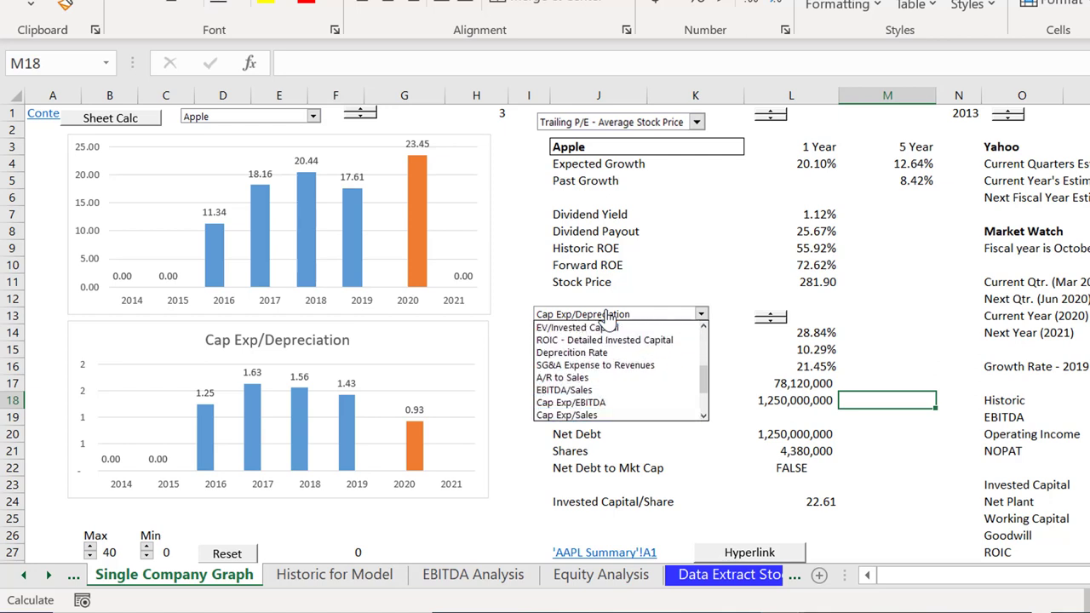
pyautogui.click(562, 390)
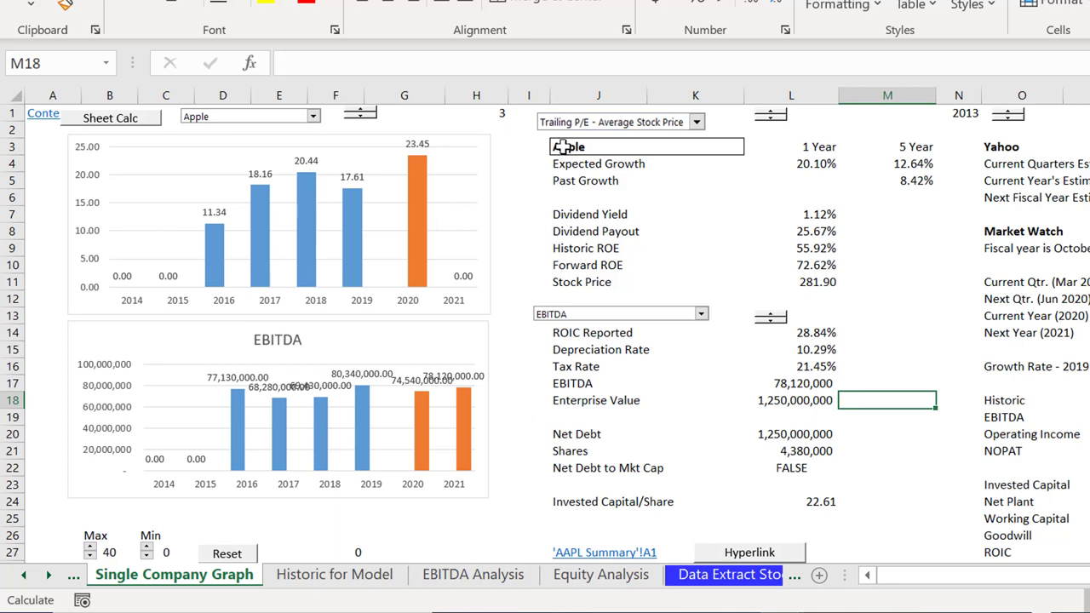
# Change the upper chart's metric to Average Stock Price
pyautogui.click(583, 125)
pyautogui.press('Up')
pyautogui.press('Up')
pyautogui.press('Up')
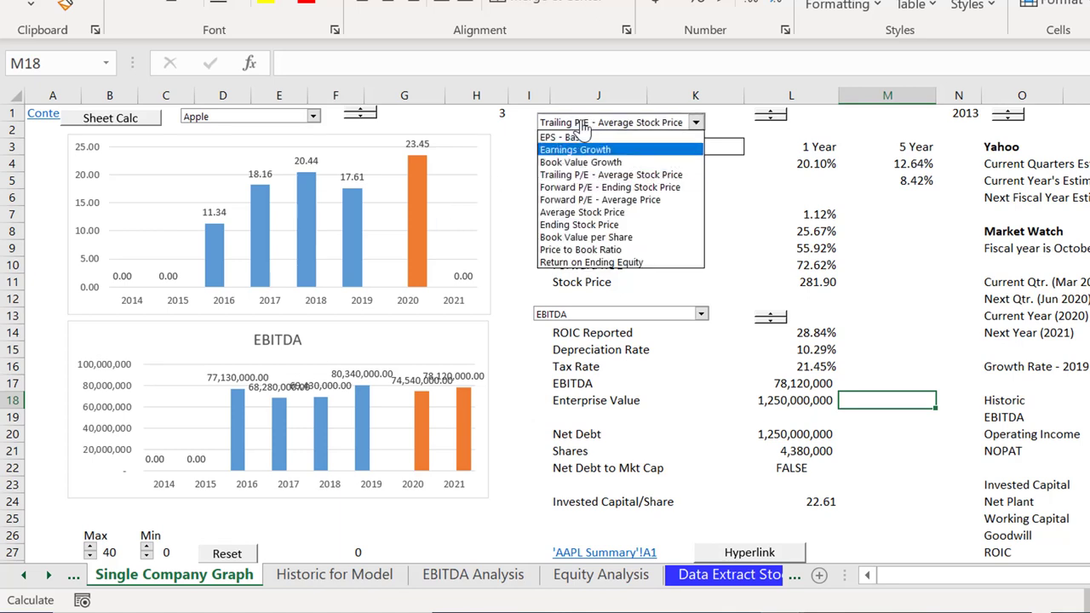
pyautogui.press('Down')
pyautogui.press('Down')
pyautogui.press('Down')
pyautogui.press('Down')
pyautogui.press('Down')
pyautogui.press('Down')
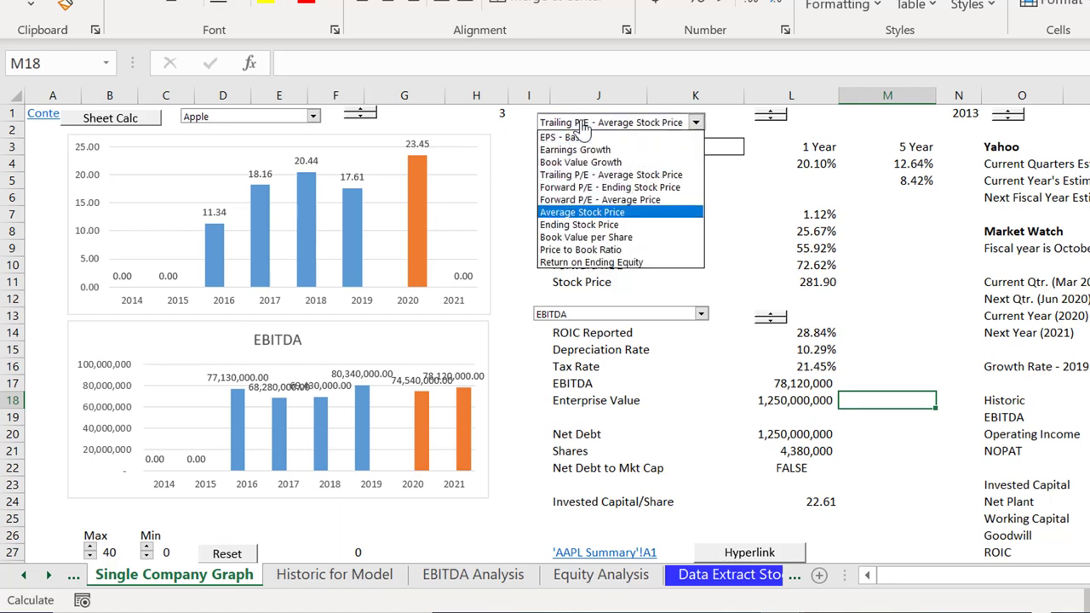
pyautogui.press('Return')
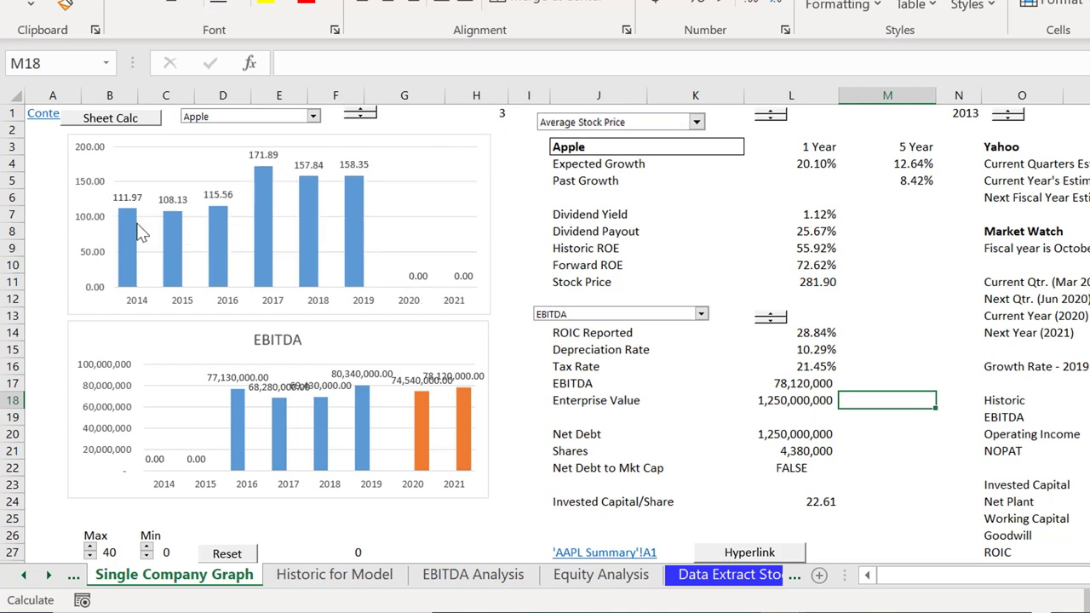
# Change the upper chart's metric to Ending Stock Price and inspect the Forward ROE formula in L10
pyautogui.moveTo(123, 220)
pyautogui.click(695, 122)
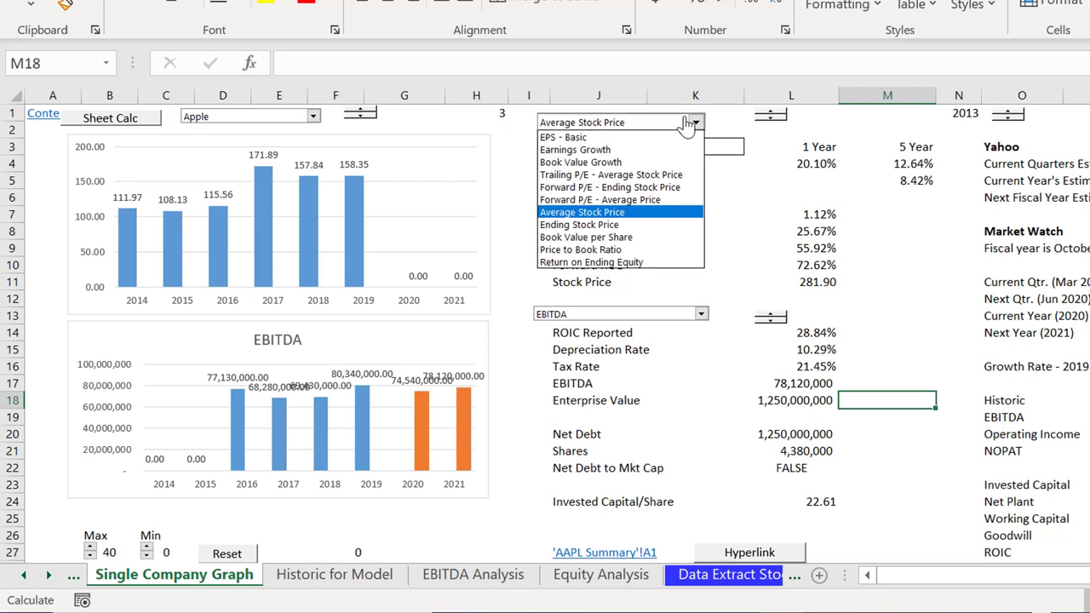
pyautogui.press('Down')
pyautogui.press('Return')
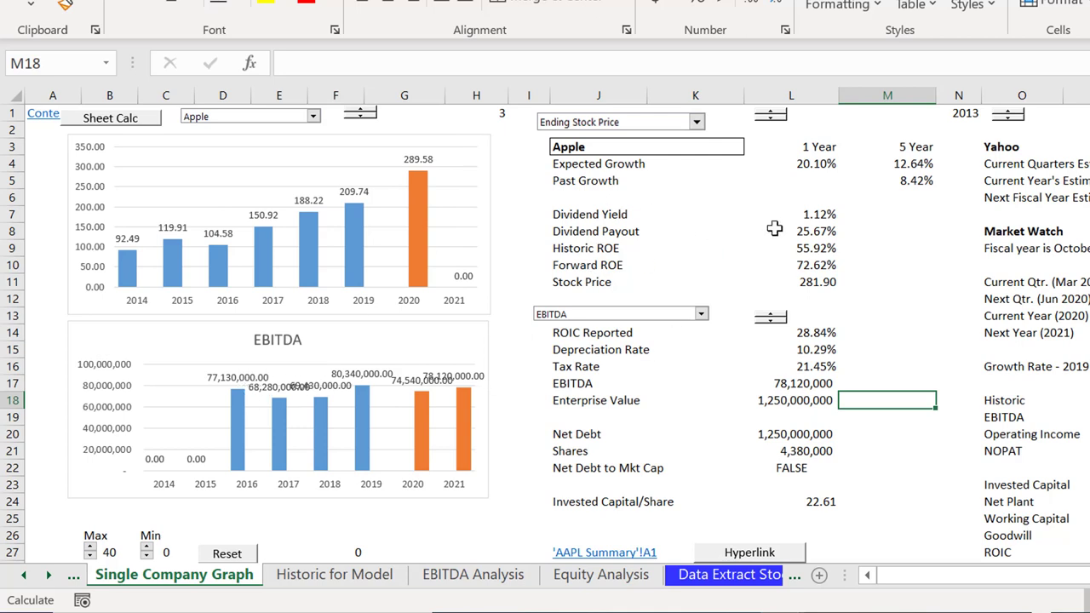
pyautogui.click(765, 260)
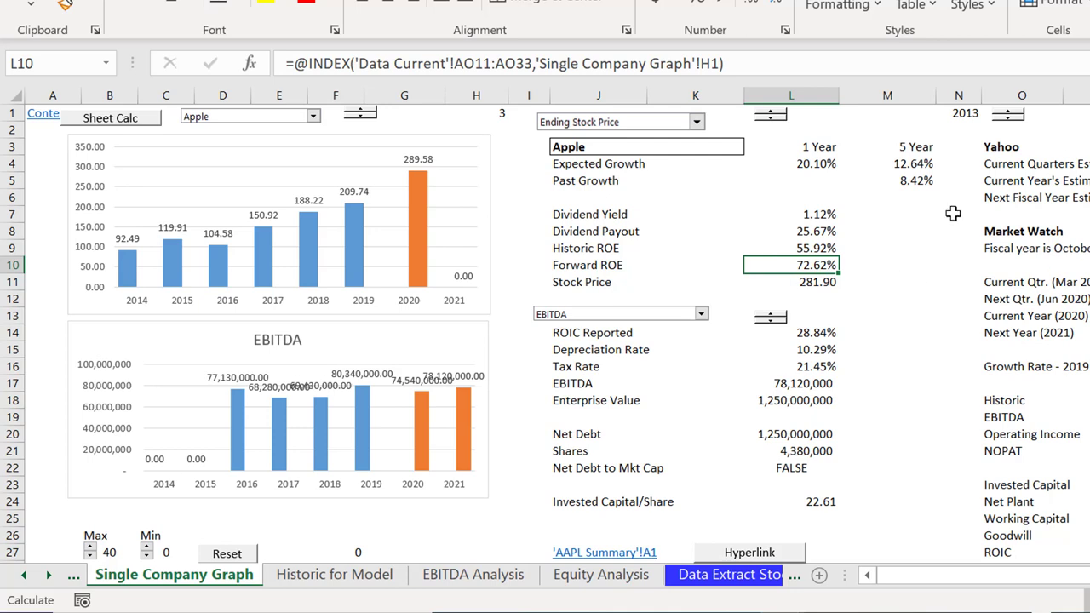
pyautogui.click(925, 260)
# Go back through the workbook's sheets and open the Menu Sheet
pyautogui.hotkey('ctrl', 'pageup')
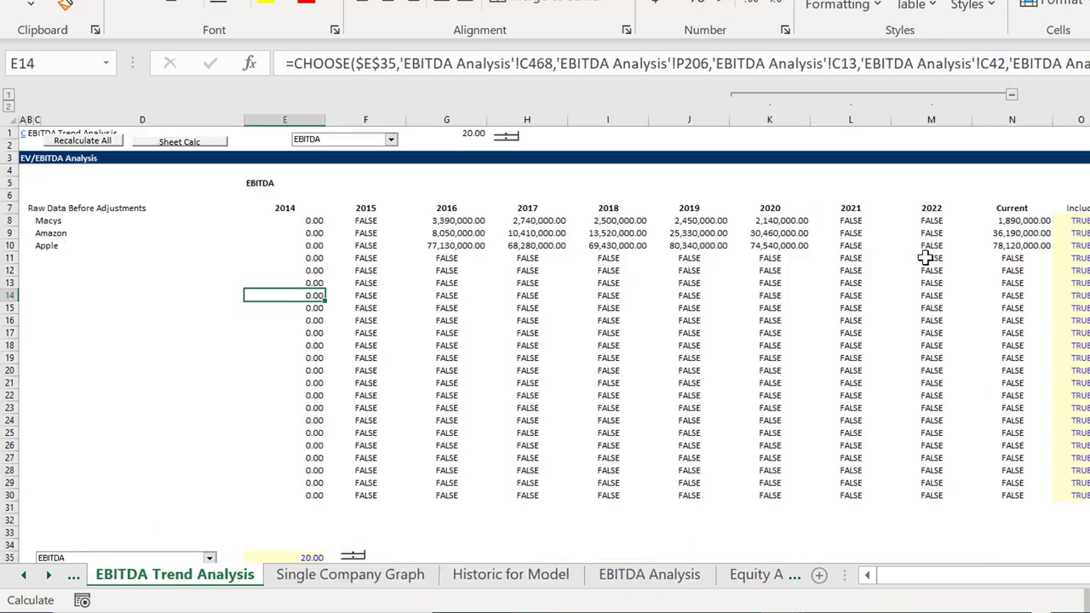
pyautogui.hotkey('ctrl', 'pageup')
pyautogui.hotkey('ctrl', 'pageup')
pyautogui.hotkey('ctrl', 'pageup')
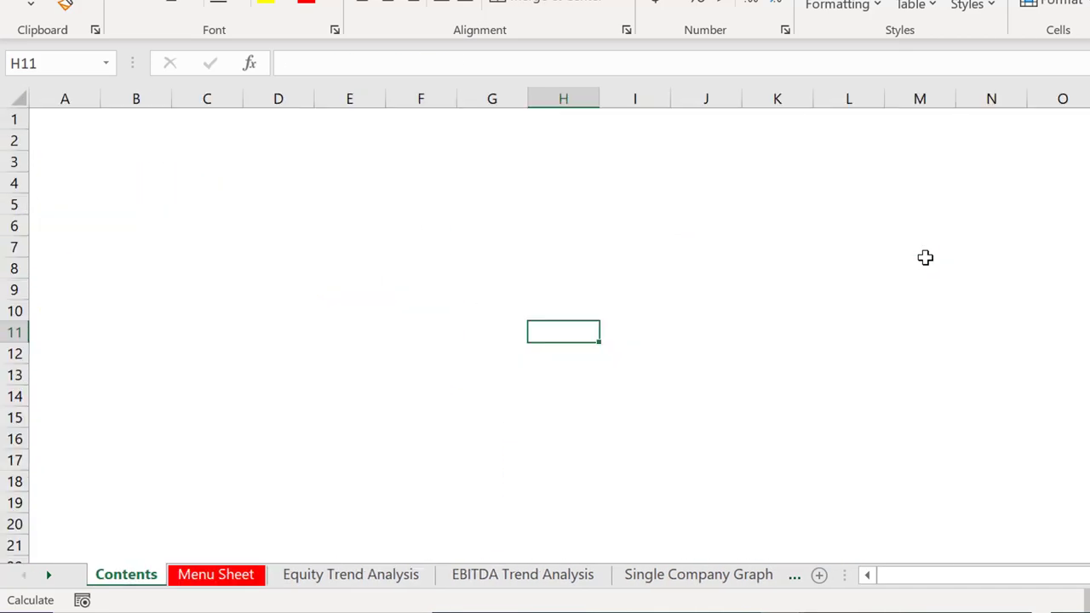
pyautogui.hotkey('ctrl', 'pagedown')
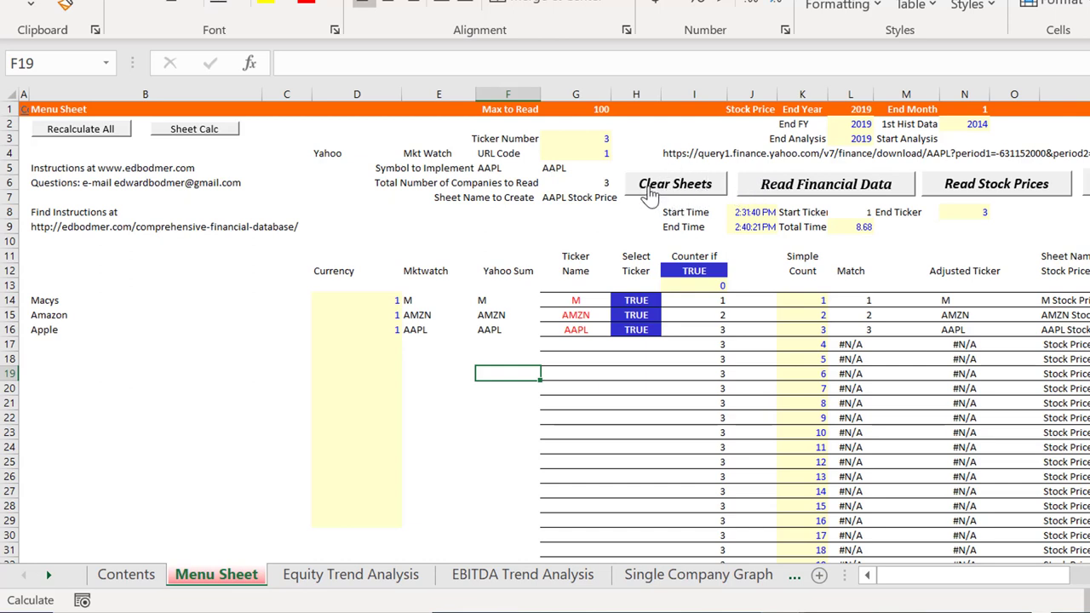
# Examine the Mktwatch tickers in E14:E16, the Yahoo Sum tickers beside them and the Ticker Name formula in G14
pyautogui.click(450, 313)
pyautogui.press('Left')
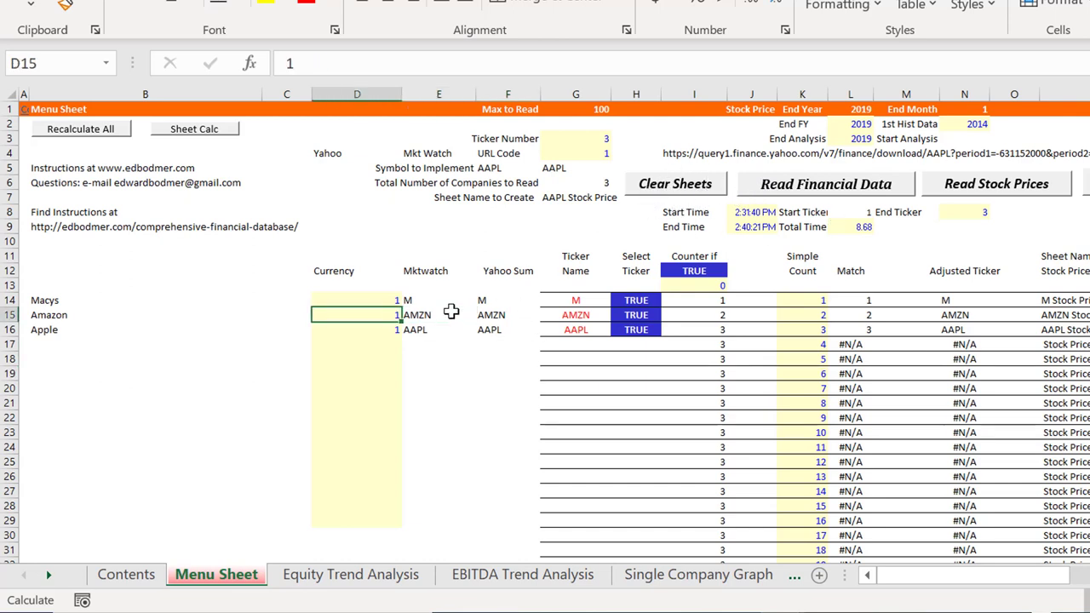
pyautogui.press('Up')
pyautogui.press('Right')
pyautogui.hotkey('shift', 'Down')
pyautogui.hotkey('shift', 'Down')
pyautogui.hotkey('ctrl', 'c')
pyautogui.hotkey('ctrl', 'v')
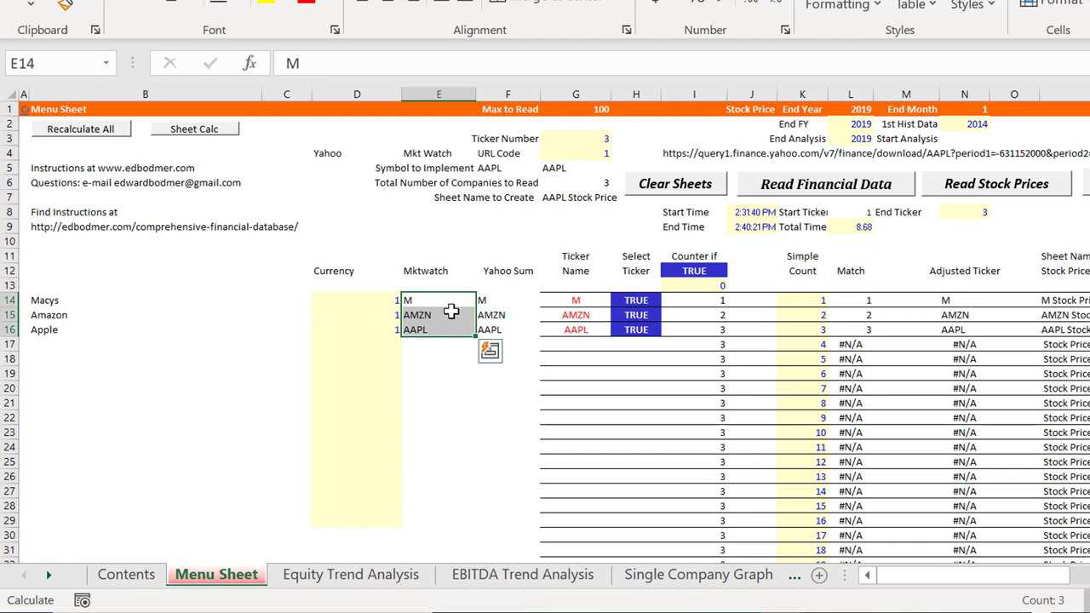
pyautogui.press('Right')
pyautogui.hotkey('shift', 'Down')
pyautogui.hotkey('shift', 'Down')
pyautogui.hotkey('ctrl', 'v')
pyautogui.press('Right')
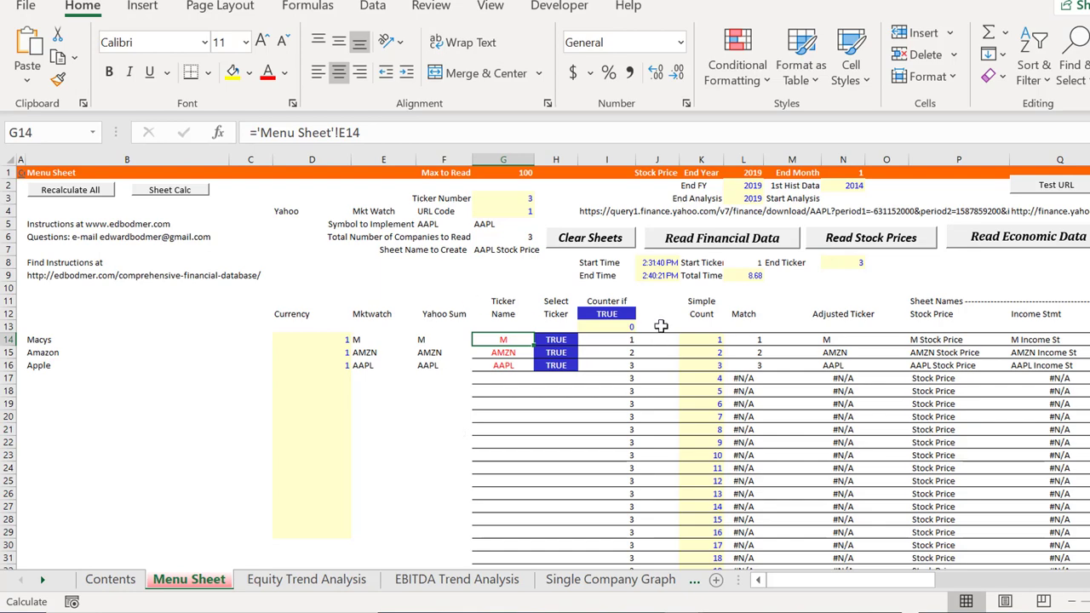
pyautogui.click(392, 419)
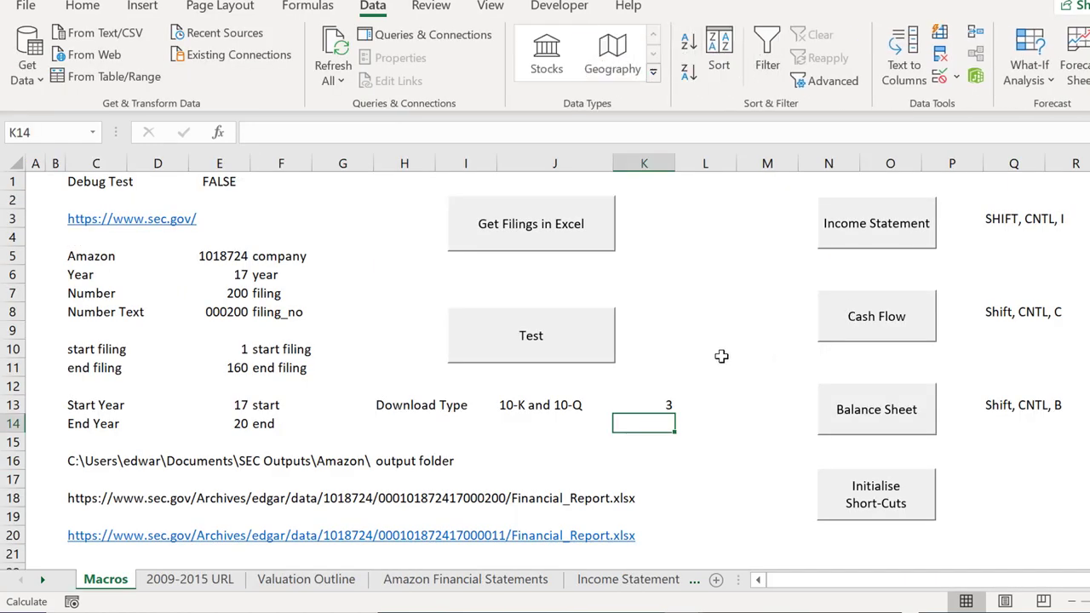
# Switch from the SEC Read Amazon workbook to SEC Read Apple and examine the filing settings on its Macros sheet
pyautogui.click(696, 328)
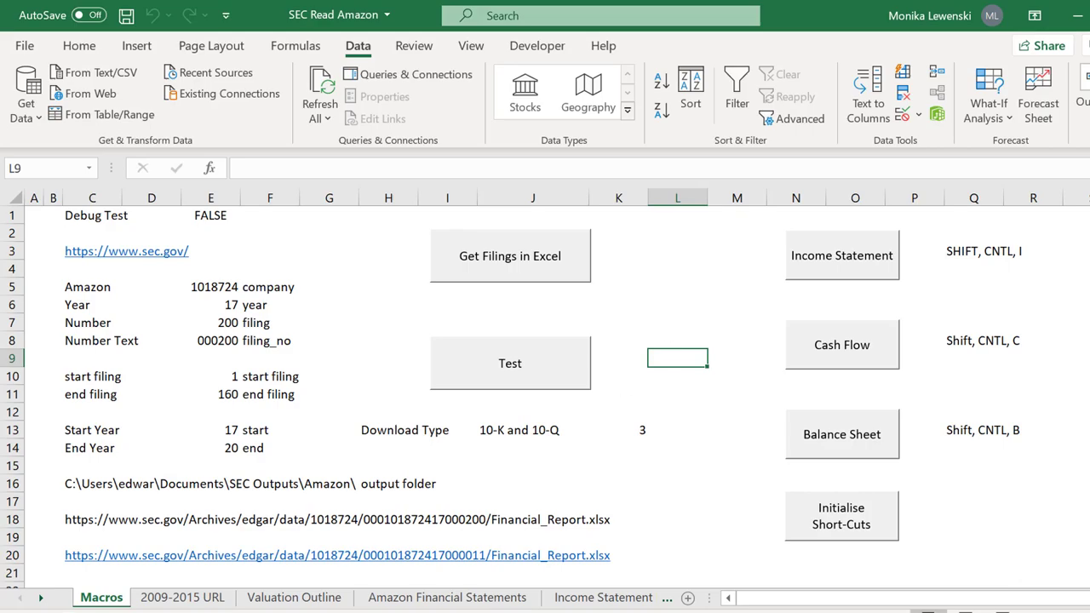
pyautogui.hotkey('alt', 'Tab')
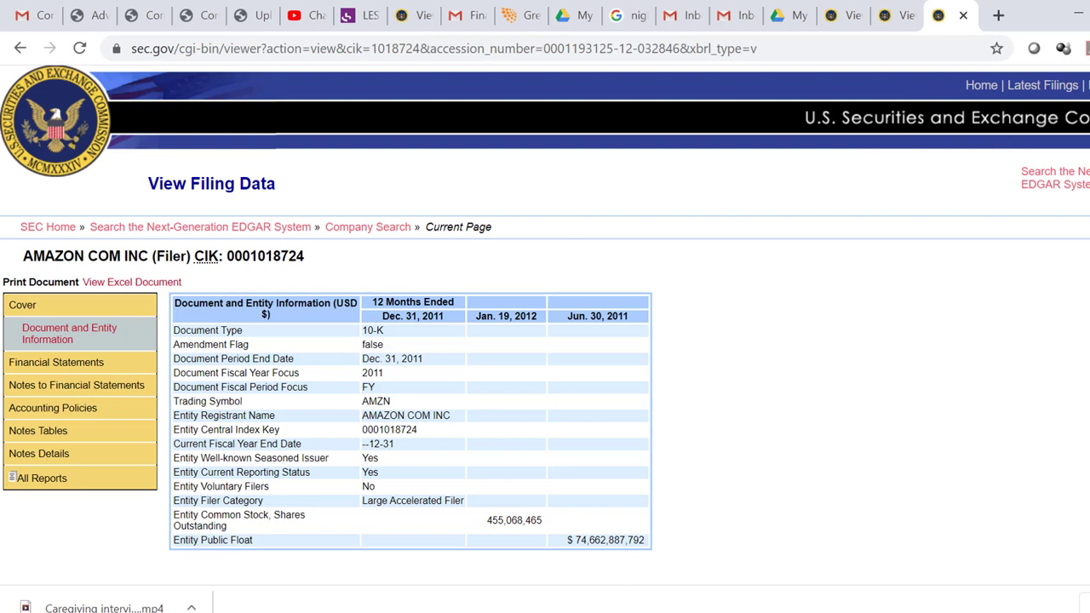
pyautogui.moveTo(656, 612)
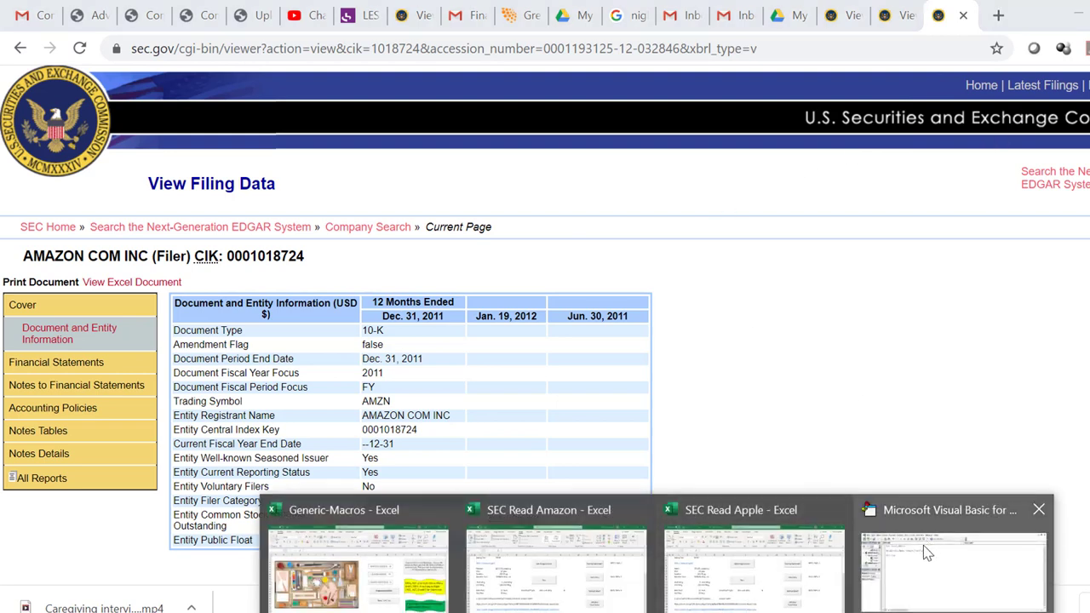
pyautogui.moveTo(738, 603)
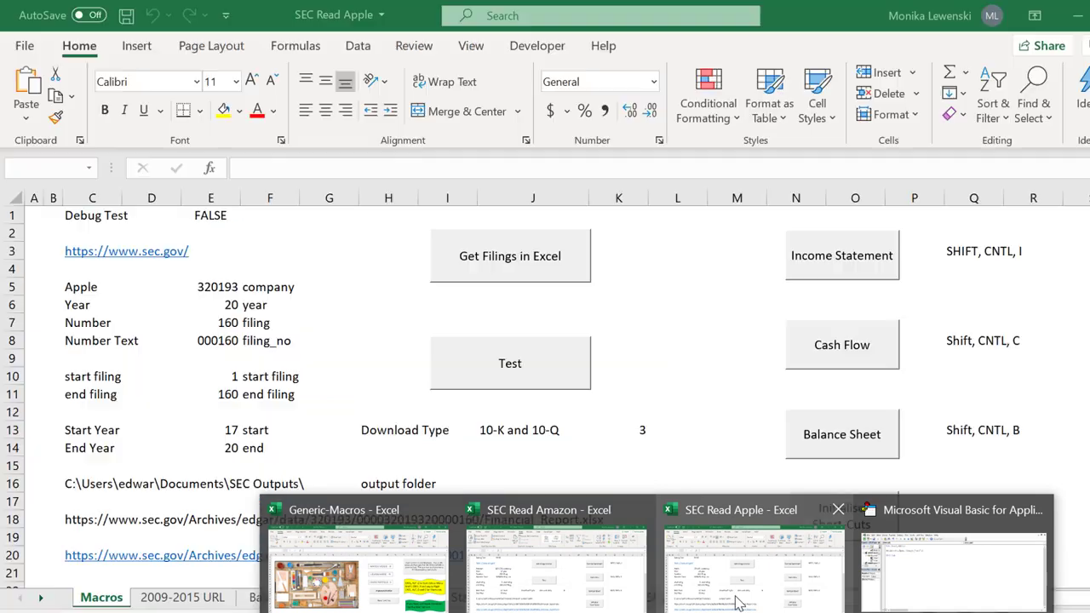
pyautogui.click(738, 603)
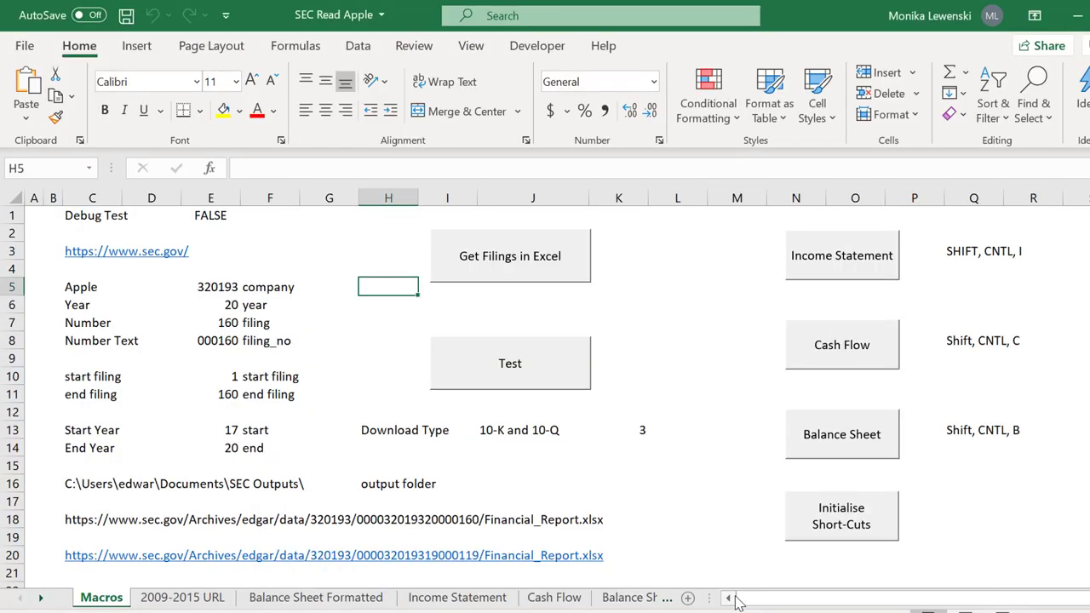
pyautogui.click(710, 346)
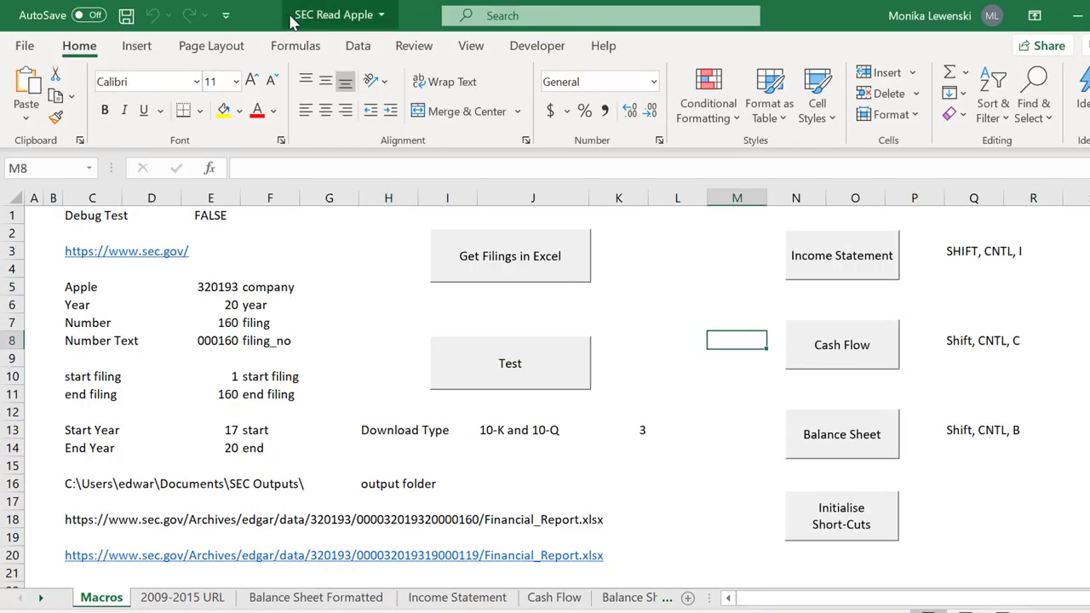
pyautogui.click(373, 301)
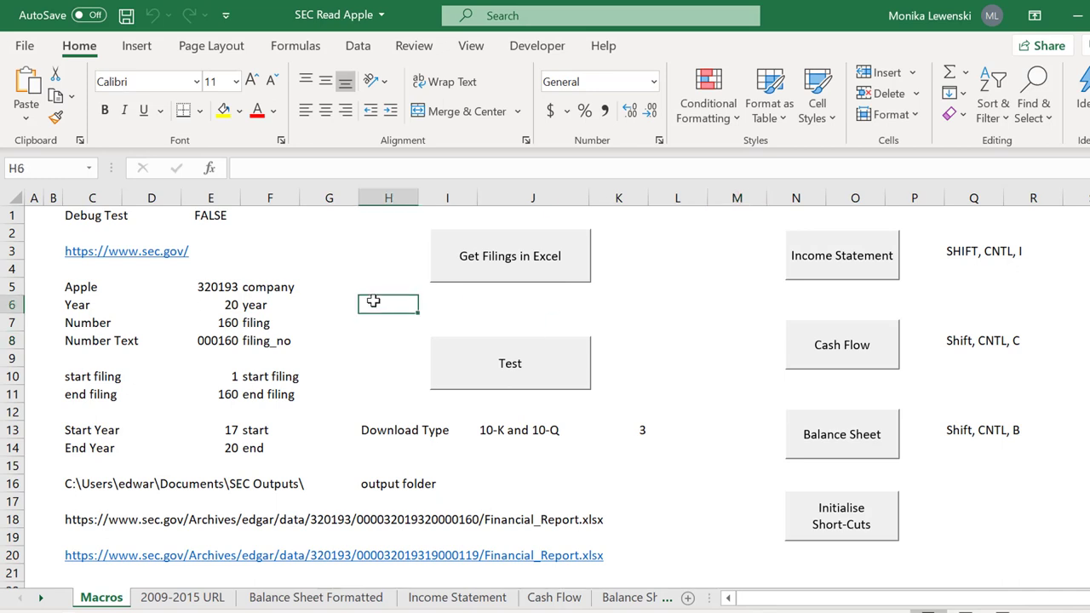
pyautogui.click(334, 273)
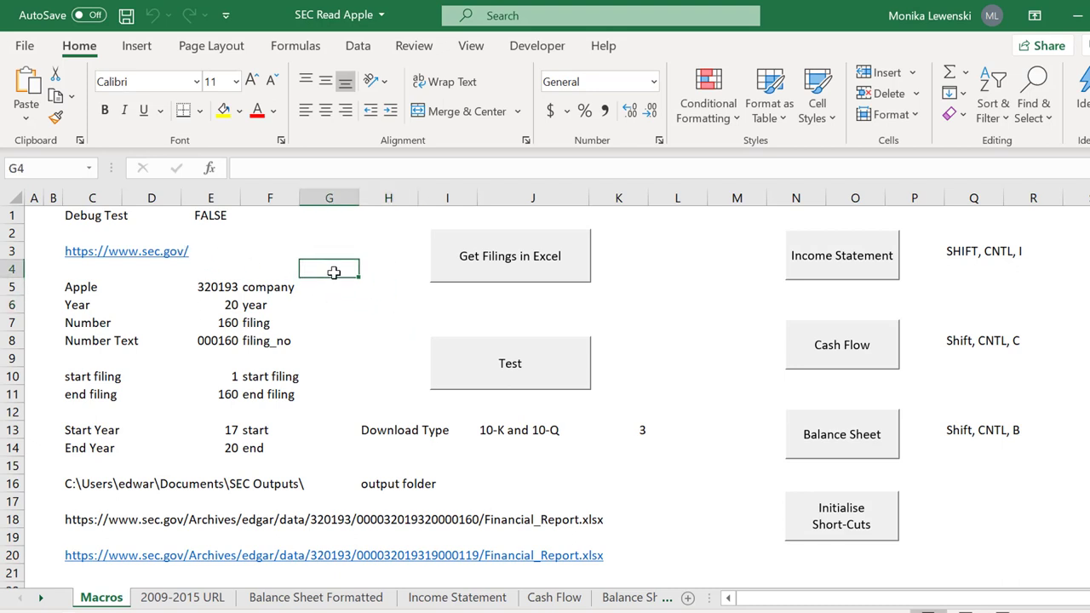
# Set the Download Type in J13 of the Macros sheet to 10-Q
pyautogui.click(498, 427)
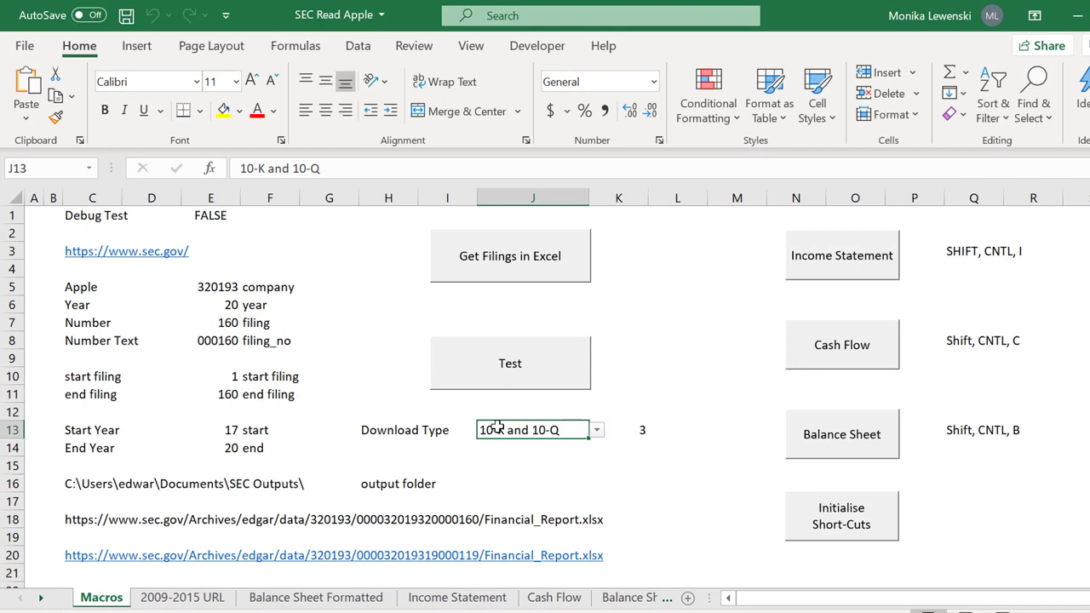
pyautogui.click(598, 432)
pyautogui.press('Up')
pyautogui.press('Up')
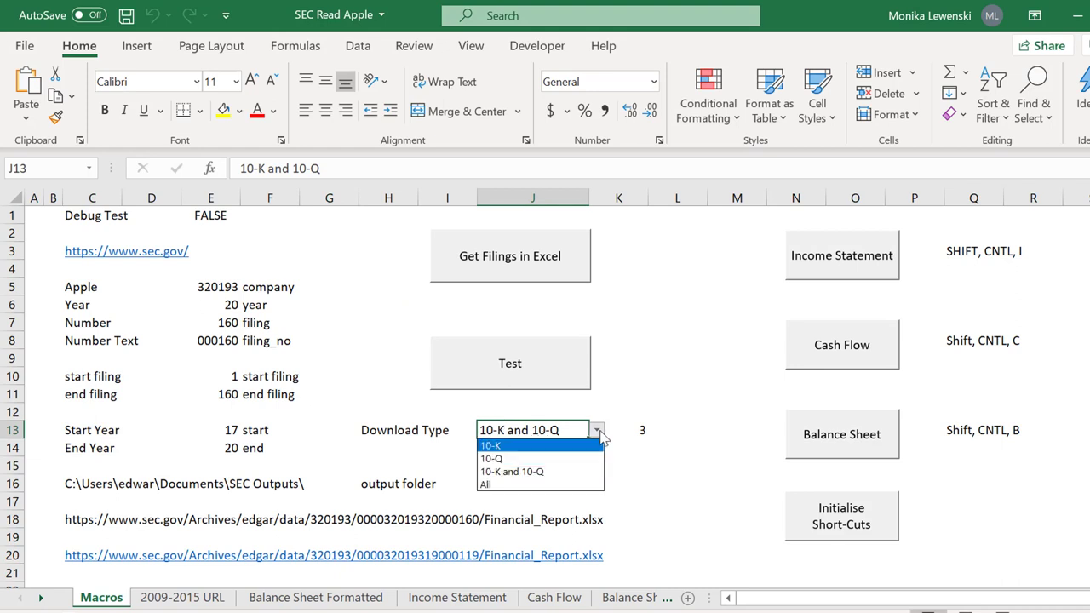
pyautogui.press('Down')
pyautogui.press('Return')
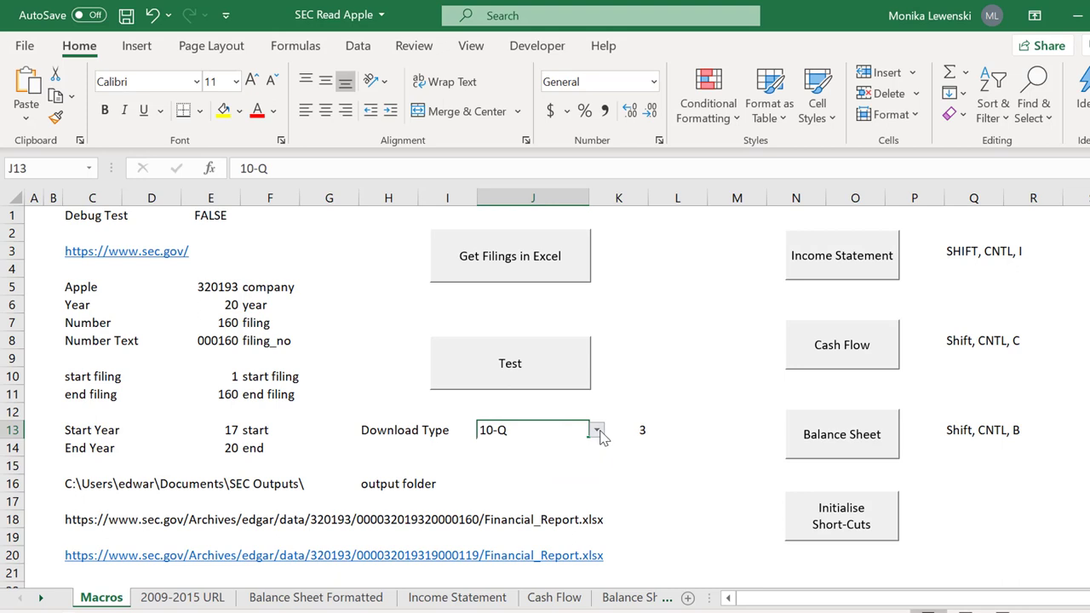
# Set the Download Type in J13 of the Macros sheet to 10-K
pyautogui.click(599, 432)
pyautogui.press('Up')
pyautogui.click(598, 432)
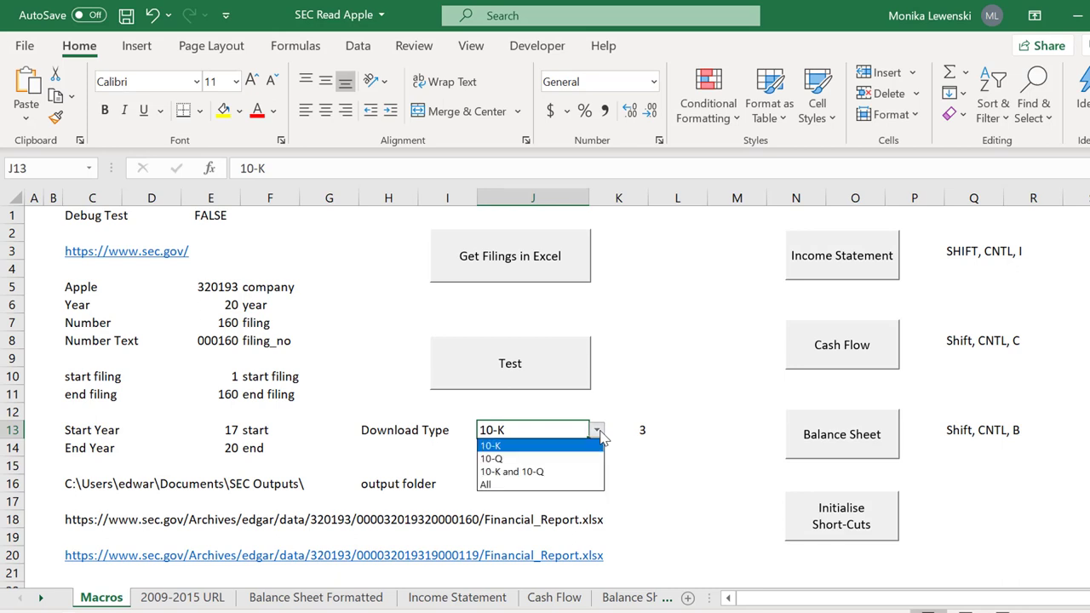
pyautogui.press('Down')
pyautogui.press('Return')
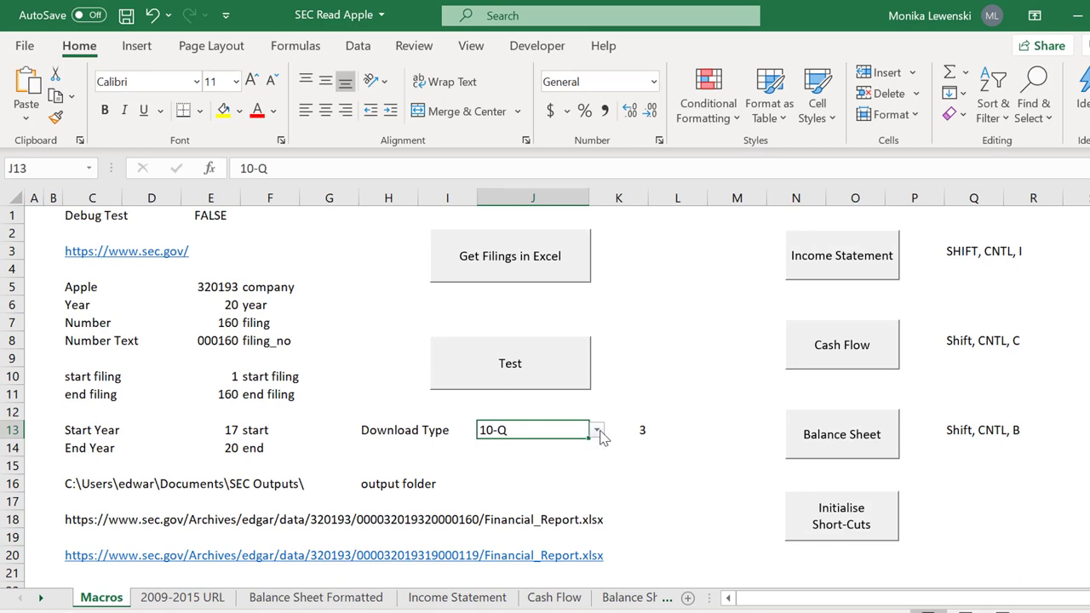
pyautogui.click(599, 432)
pyautogui.press('Up')
pyautogui.press('Return')
# Examine the output folder path in C16 and the formula in C18 that builds the Financial_Report.xlsx address
pyautogui.click(547, 483)
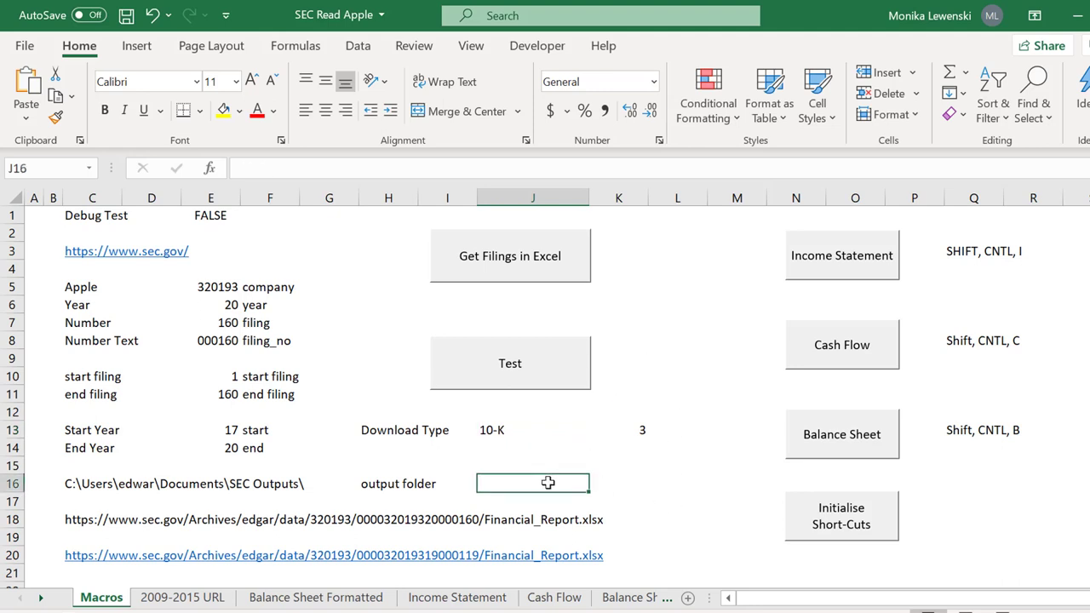
pyautogui.press('Left')
pyautogui.press('Left')
pyautogui.press('Left')
pyautogui.press('Left')
pyautogui.press('Left')
pyautogui.press('Left')
pyautogui.press('Left')
pyautogui.press('Left')
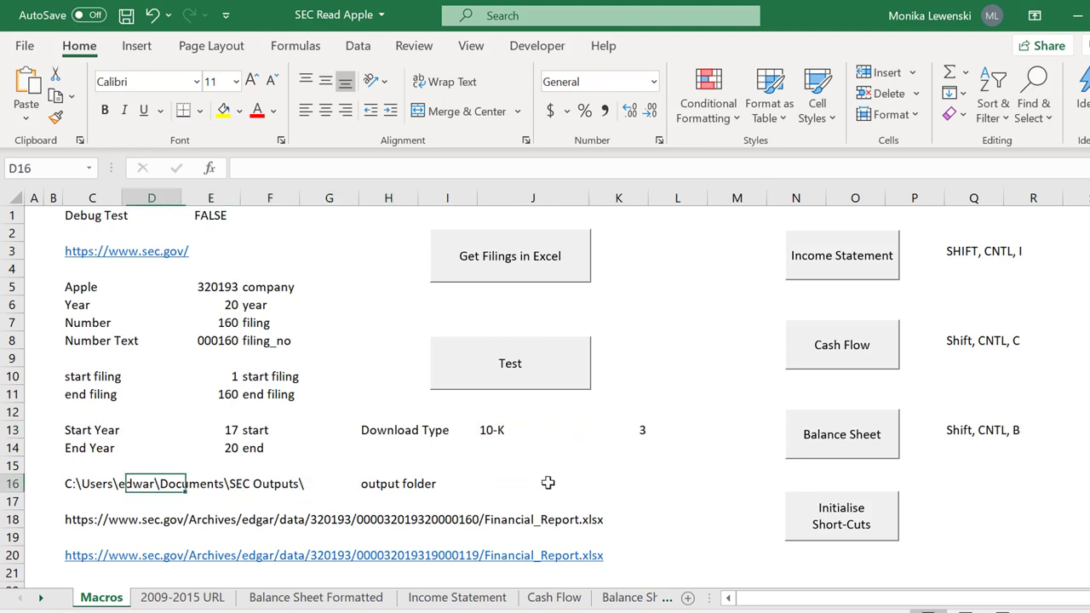
pyautogui.press('Right')
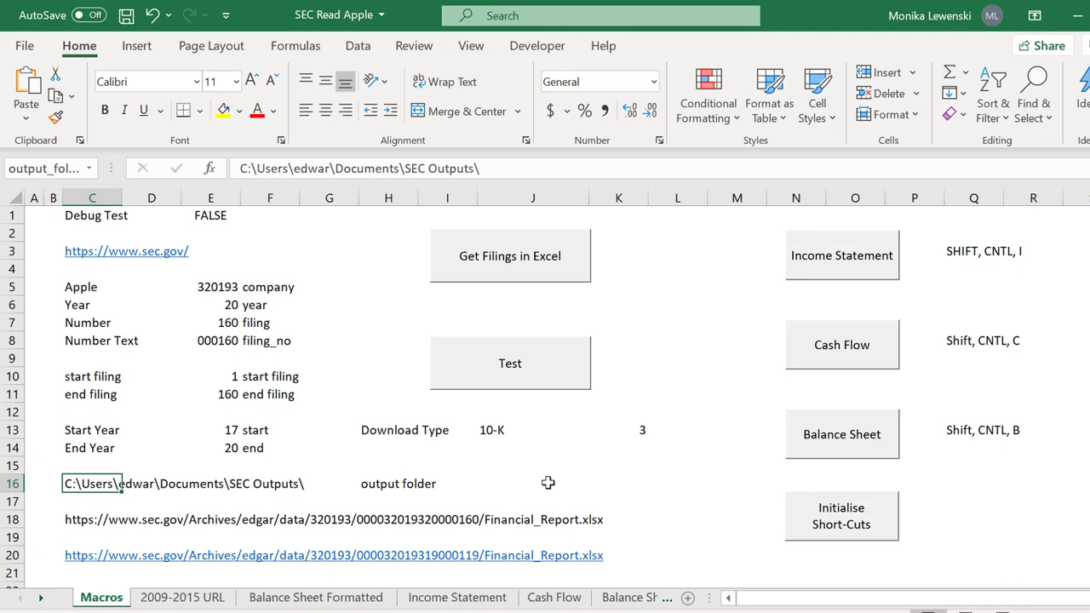
pyautogui.press('Down')
pyautogui.press('Down')
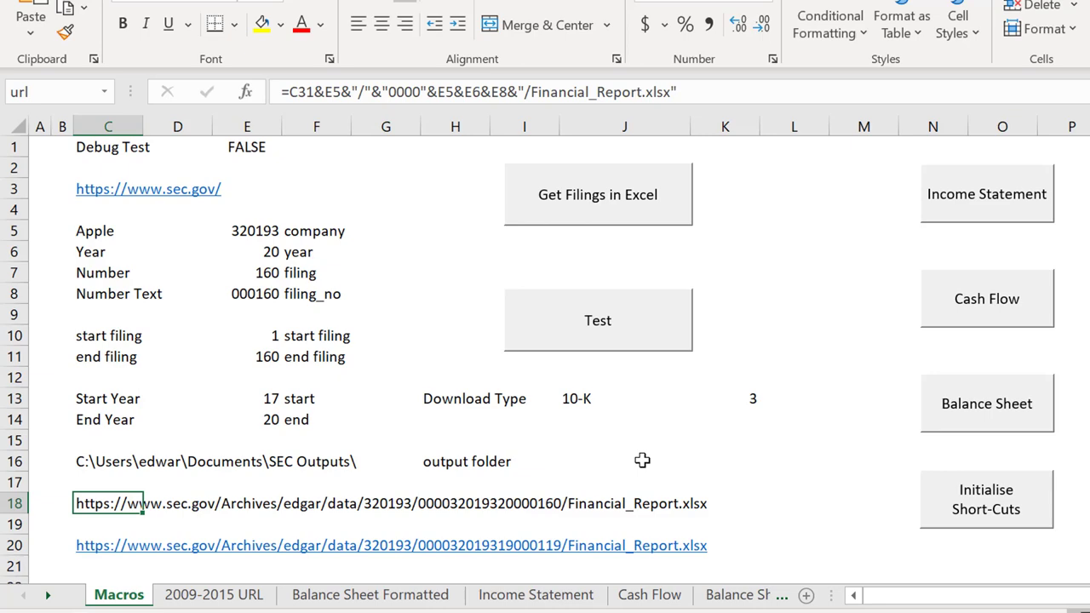
# Switch to File Explorer, sort the Documents folder by date modified with the oldest first, and open the SEC Outputs folder
pyautogui.moveTo(559, 612)
pyautogui.click(511, 545)
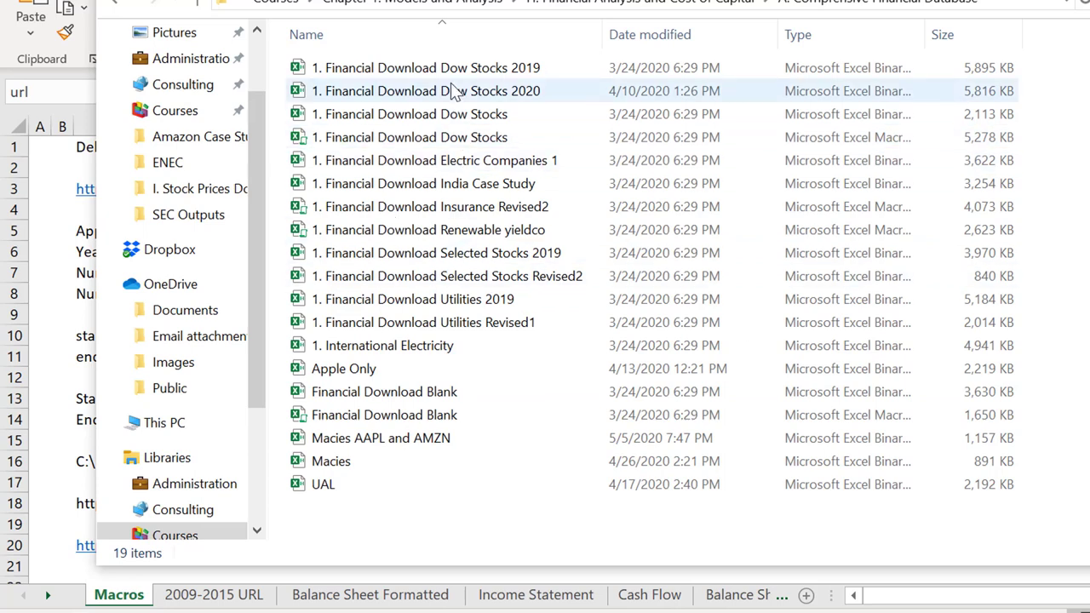
pyautogui.scroll(2, 260, 66)
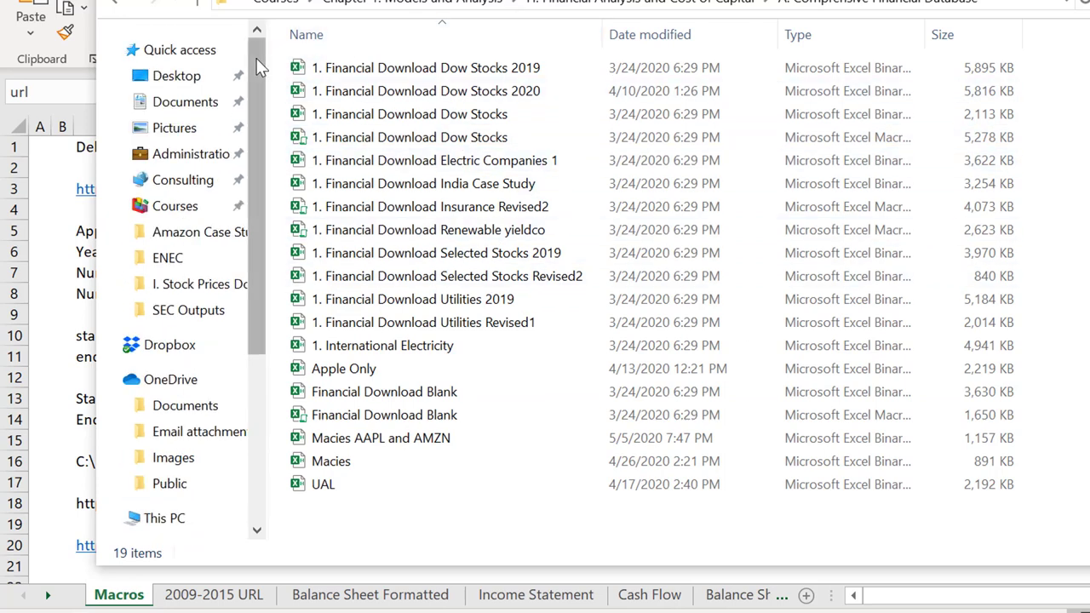
pyautogui.click(209, 104)
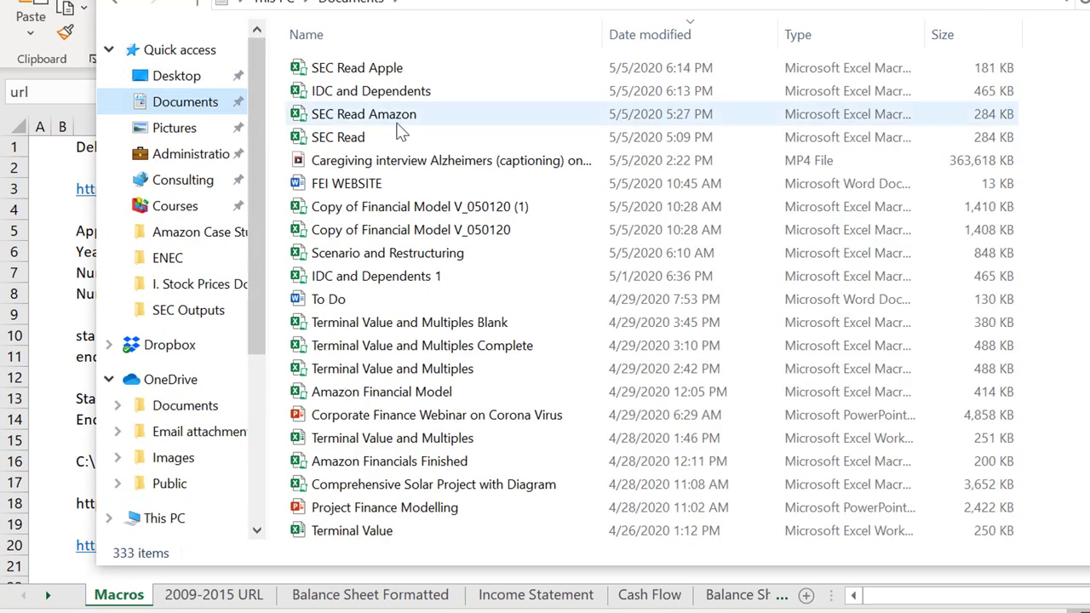
pyautogui.click(619, 43)
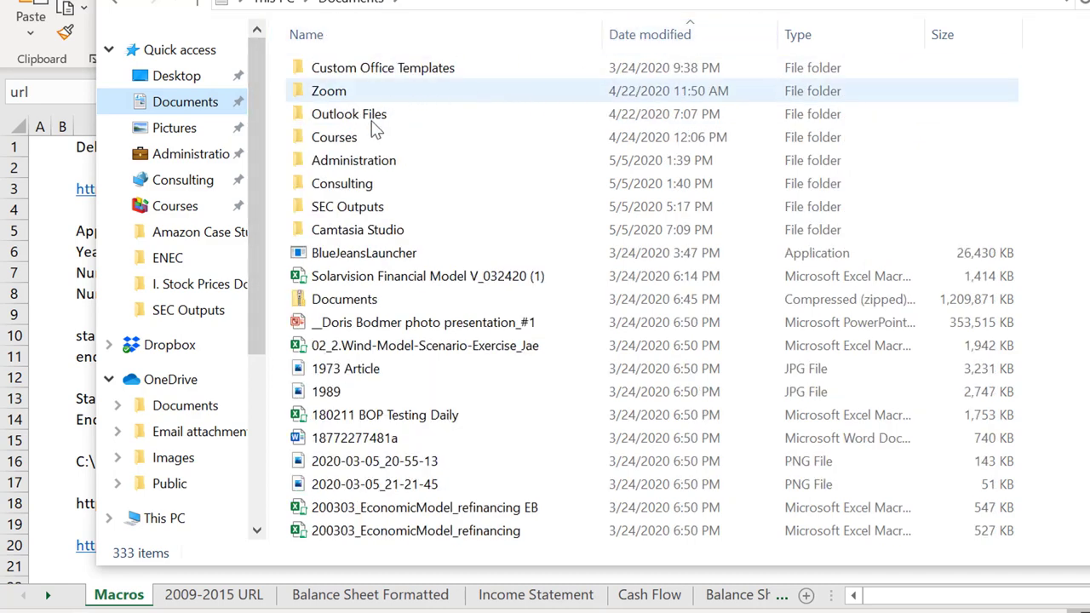
pyautogui.doubleClick(366, 207)
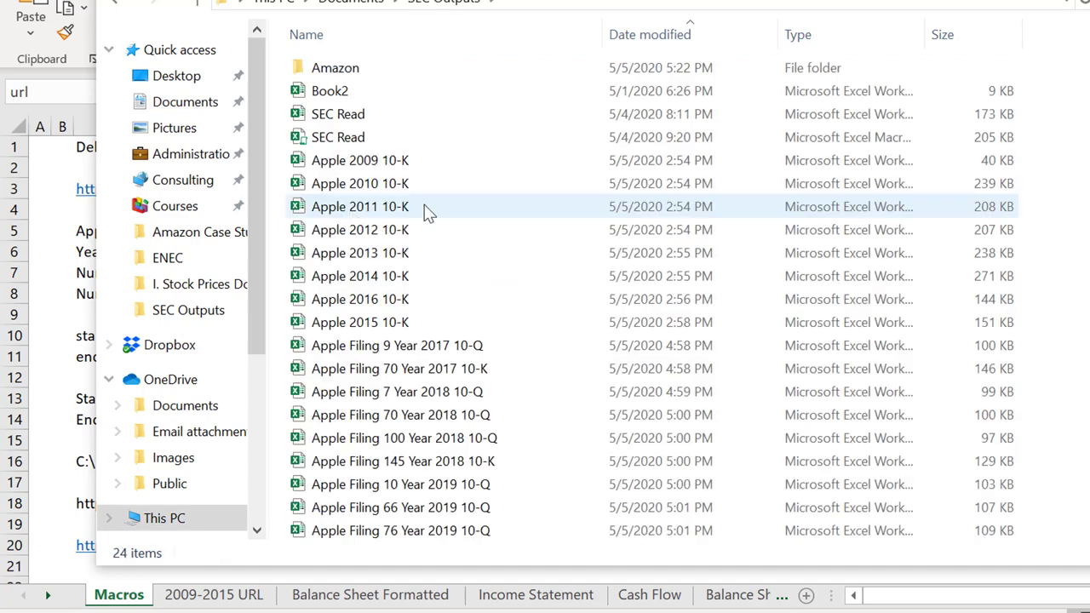
# Look through the downloaded Apple 10-K and 10-Q filings in the SEC Outputs folder, from 2009 to 2020
pyautogui.click(442, 138)
pyautogui.press('Down')
pyautogui.press('Down')
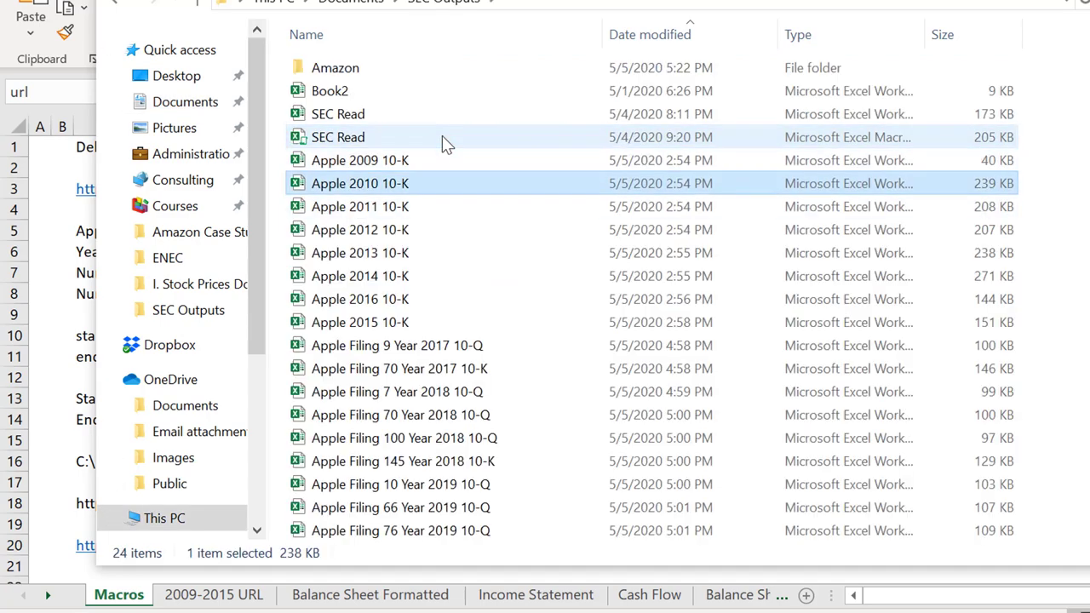
pyautogui.press('Down')
pyautogui.press('Down')
pyautogui.press('Up')
pyautogui.press('Up')
pyautogui.press('Up')
pyautogui.press('Down')
pyautogui.press('Down')
pyautogui.press('Down')
pyautogui.press('Down')
pyautogui.press('Down')
pyautogui.press('Down')
pyautogui.press('Down')
pyautogui.press('Down')
pyautogui.press('Down')
pyautogui.press('Down')
pyautogui.press('Down')
pyautogui.press('Down')
pyautogui.press('Down')
pyautogui.press('Down')
pyautogui.press('Down')
pyautogui.press('Down')
pyautogui.press('Down')
pyautogui.press('Down')
pyautogui.press('Down')
pyautogui.press('Up')
pyautogui.press('Down')
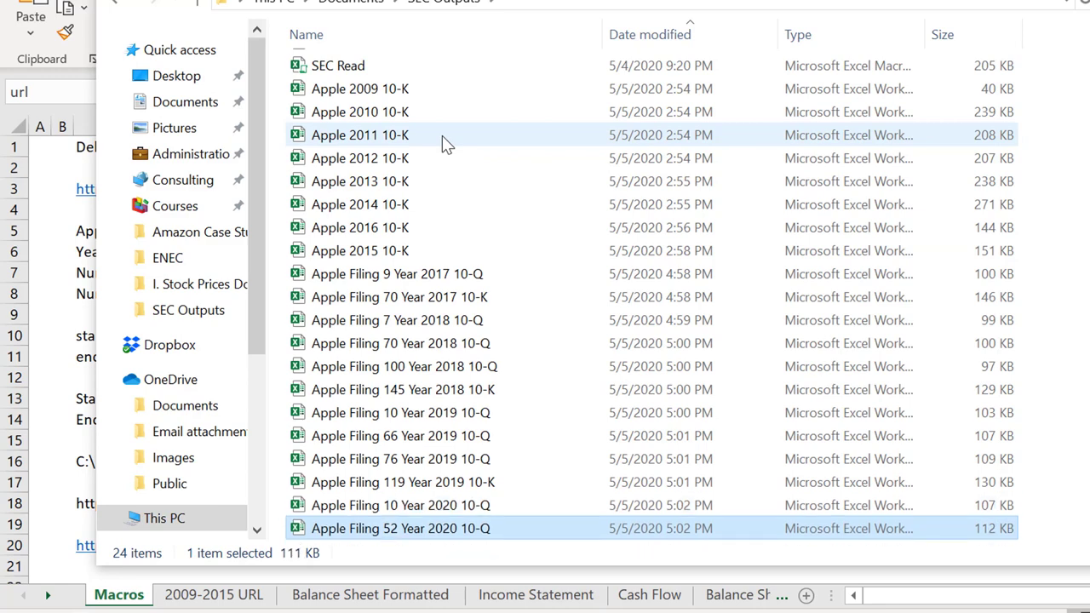
pyautogui.press('Up')
pyautogui.press('Up')
pyautogui.press('Up')
pyautogui.press('Up')
pyautogui.press('Down')
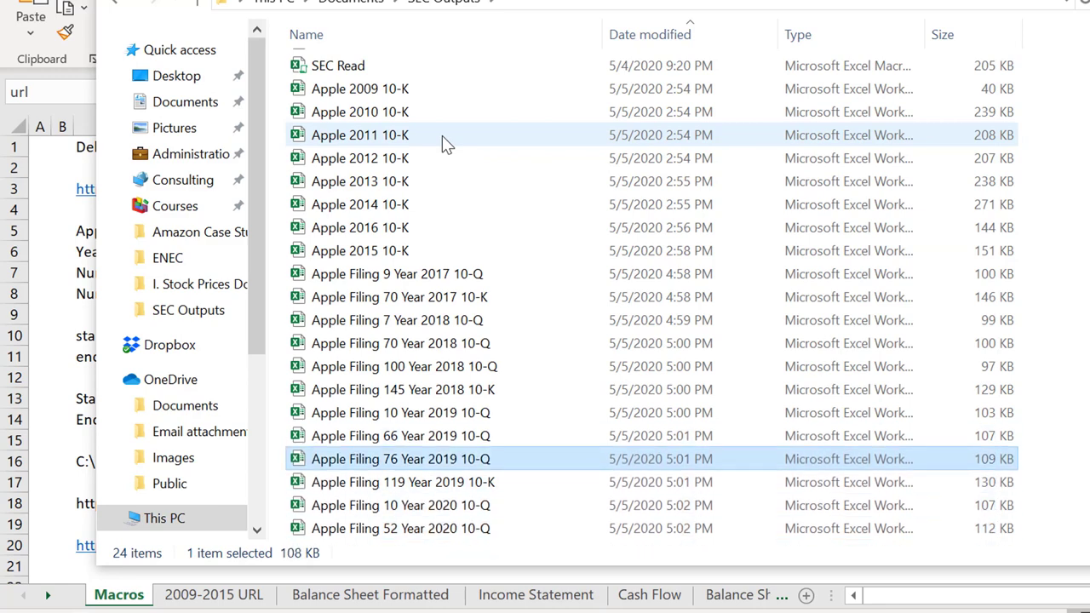
pyautogui.press('Down')
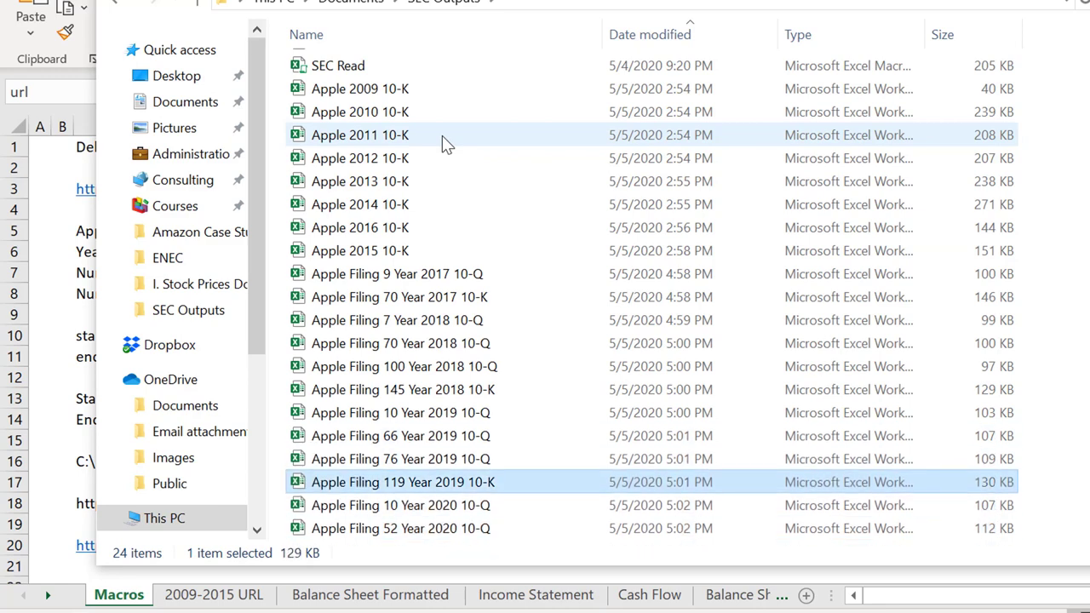
pyautogui.press('Up')
pyautogui.press('Up')
pyautogui.press('Up')
pyautogui.press('Up')
pyautogui.press('Up')
pyautogui.press('Up')
pyautogui.press('Up')
pyautogui.press('Up')
pyautogui.press('Up')
pyautogui.press('Up')
pyautogui.press('Up')
pyautogui.press('Up')
pyautogui.press('Up')
pyautogui.press('Up')
pyautogui.press('Up')
pyautogui.press('Up')
pyautogui.press('Up')
pyautogui.press('Up')
pyautogui.press('Up')
pyautogui.press('Up')
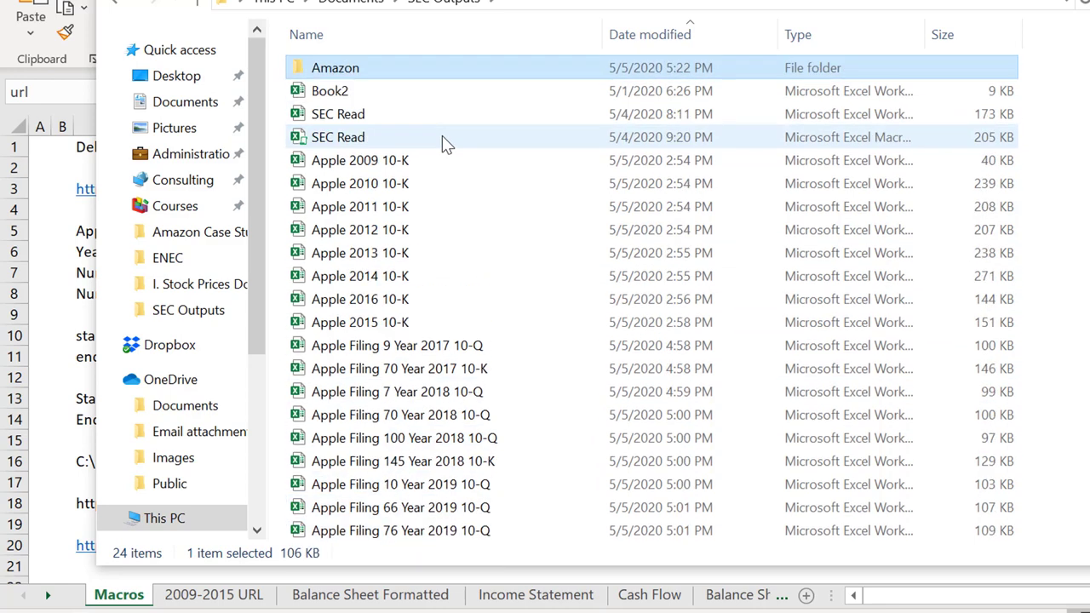
pyautogui.press('Down')
pyautogui.press('Down')
pyautogui.press('Down')
pyautogui.press('Down')
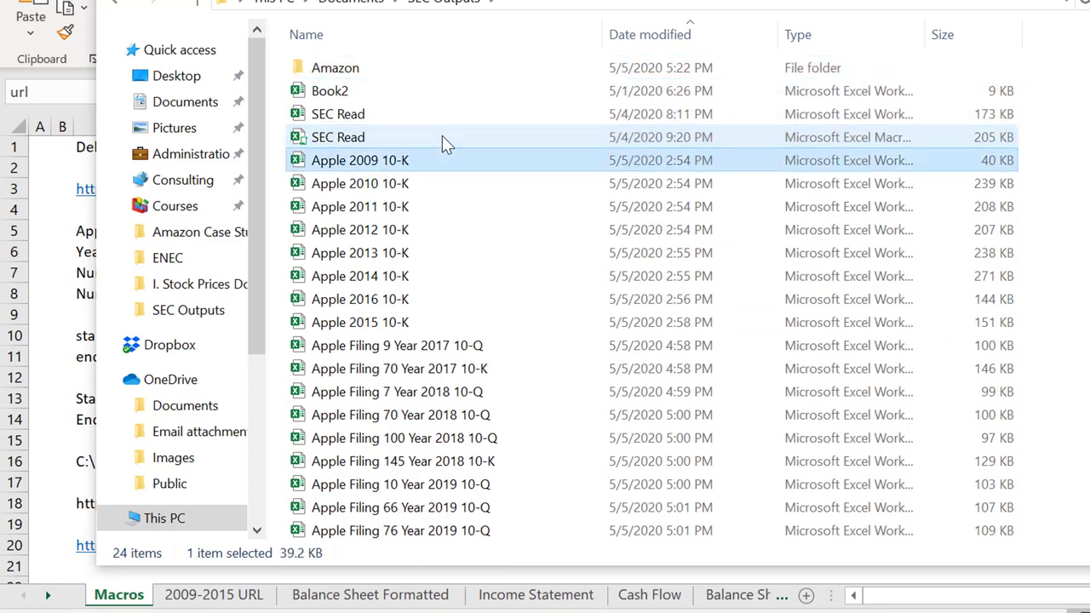
pyautogui.press('Down')
pyautogui.press('Down')
pyautogui.press('Down')
pyautogui.press('Down')
pyautogui.press('Down')
pyautogui.press('Down')
pyautogui.press('Down')
pyautogui.press('Down')
pyautogui.press('Down')
pyautogui.press('Down')
pyautogui.press('Down')
pyautogui.press('Down')
pyautogui.press('Down')
pyautogui.press('Down')
pyautogui.press('Down')
pyautogui.press('Down')
pyautogui.press('Down')
pyautogui.press('Down')
pyautogui.press('Down')
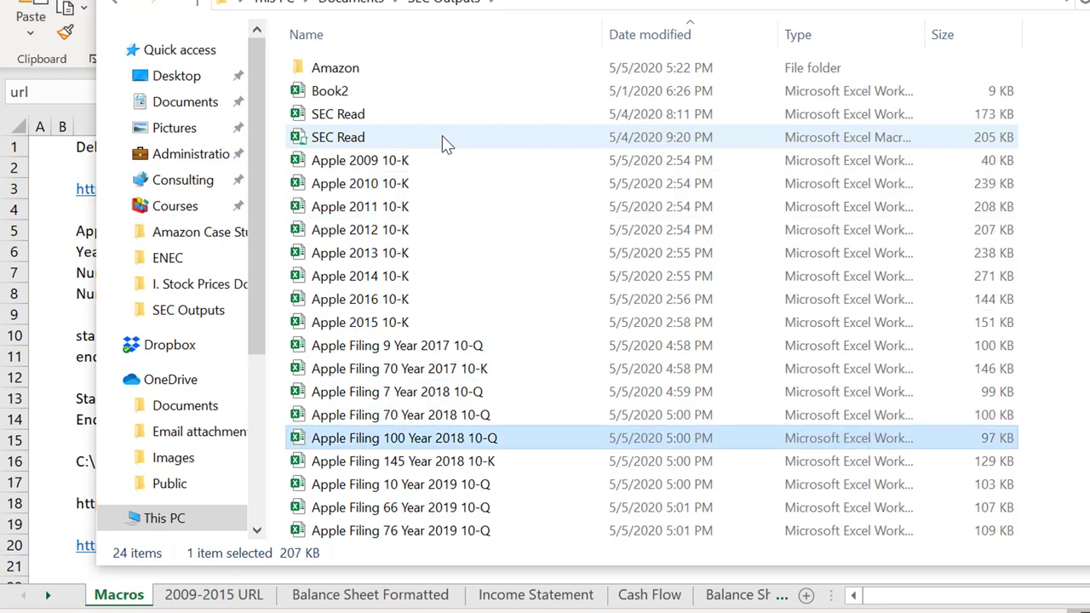
pyautogui.press('Up')
pyautogui.press('Up')
pyautogui.press('Up')
pyautogui.press('Up')
pyautogui.press('Up')
pyautogui.press('Up')
pyautogui.press('Up')
pyautogui.press('Up')
pyautogui.press('Up')
pyautogui.press('Up')
pyautogui.press('Up')
pyautogui.press('Up')
pyautogui.press('Up')
pyautogui.press('Up')
pyautogui.press('Up')
pyautogui.press('Up')
pyautogui.press('Up')
pyautogui.press('Up')
pyautogui.press('Up')
pyautogui.press('Up')
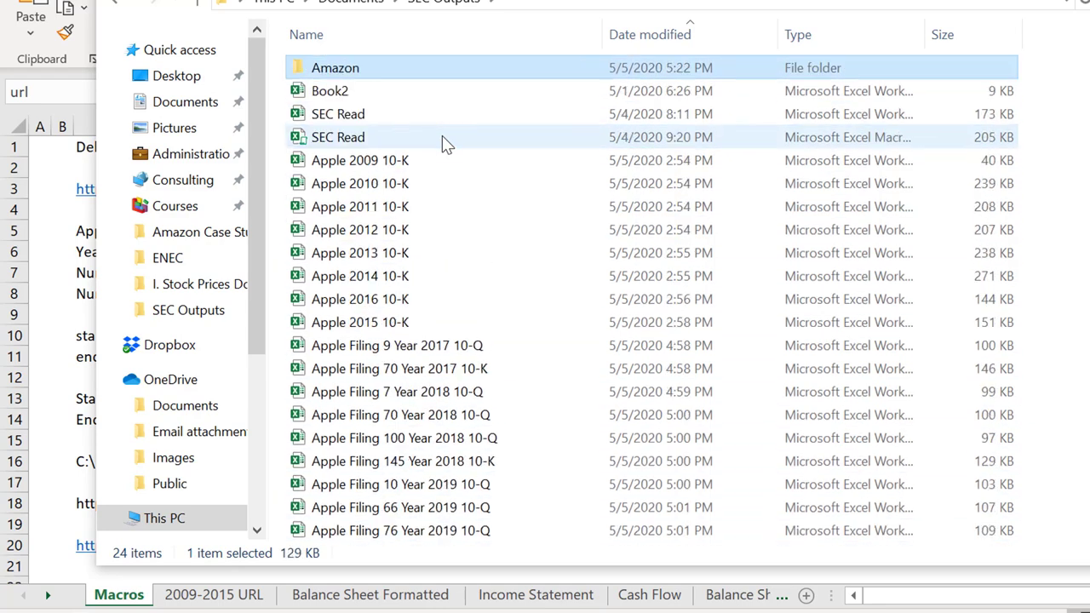
# Open the Apple 2009 10-K workbook from the SEC Outputs folder
pyautogui.press('Down')
pyautogui.press('Down')
pyautogui.press('Down')
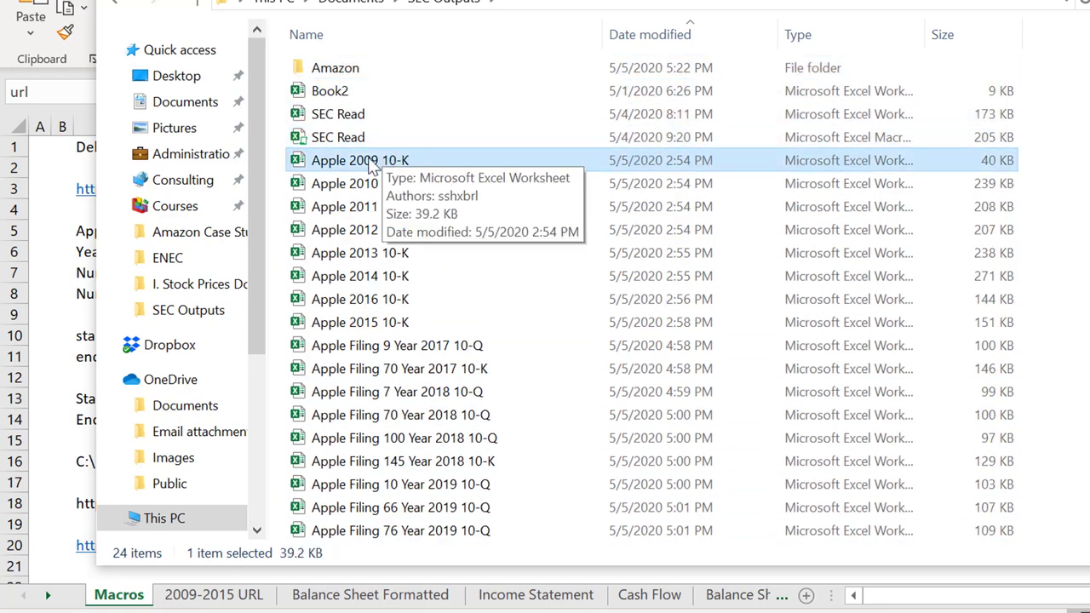
pyautogui.press('Return')
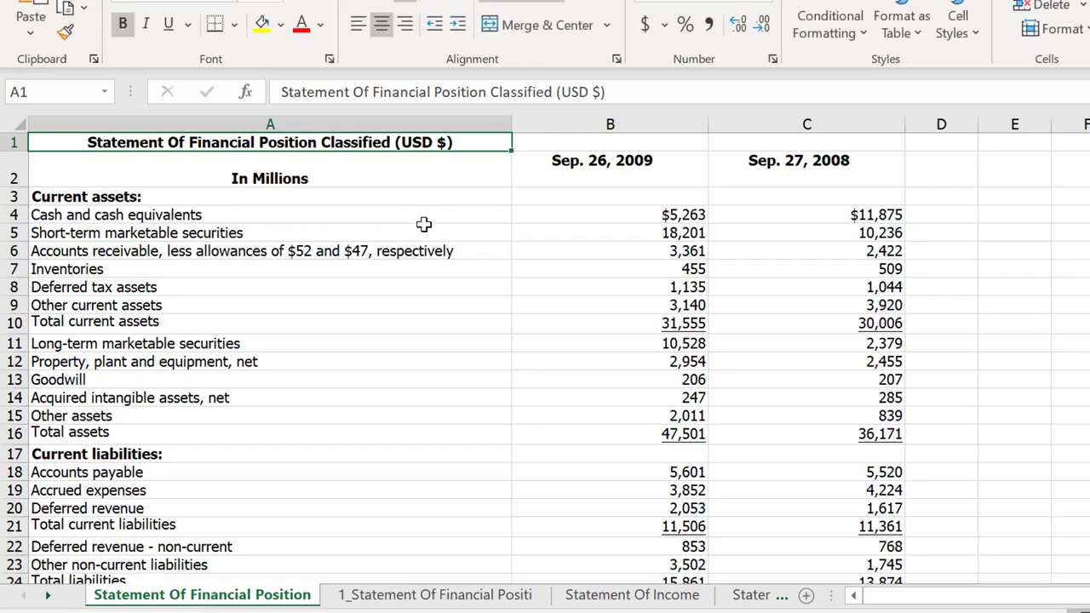
# Examine the Statement Of Income sheet from net sales down to the provision for income taxes across the reported years
pyautogui.click(586, 275)
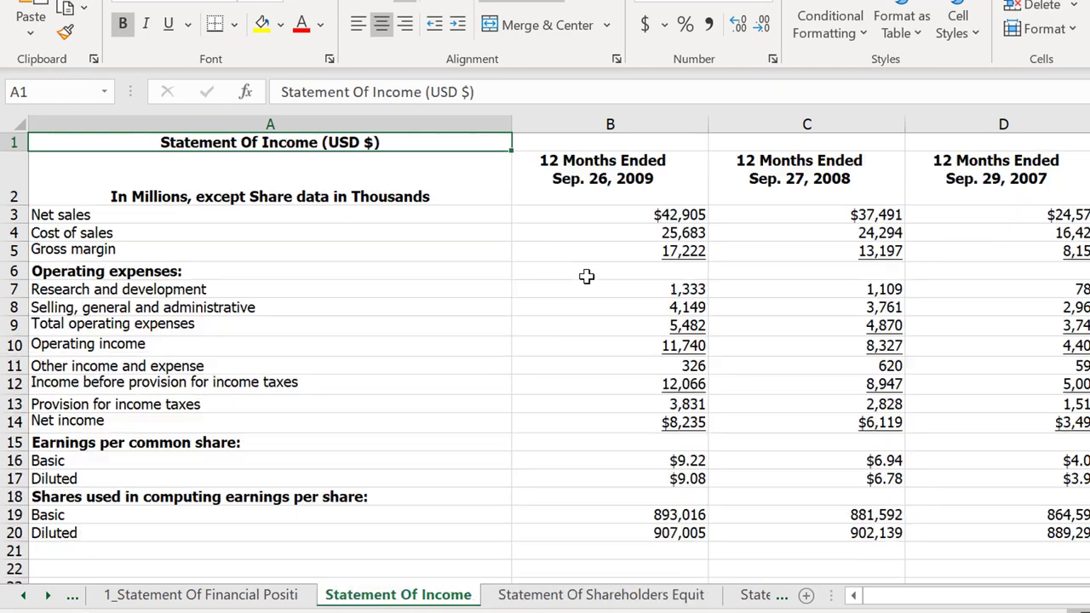
pyautogui.press('Down')
pyautogui.press('Down')
pyautogui.press('Right')
pyautogui.press('Right')
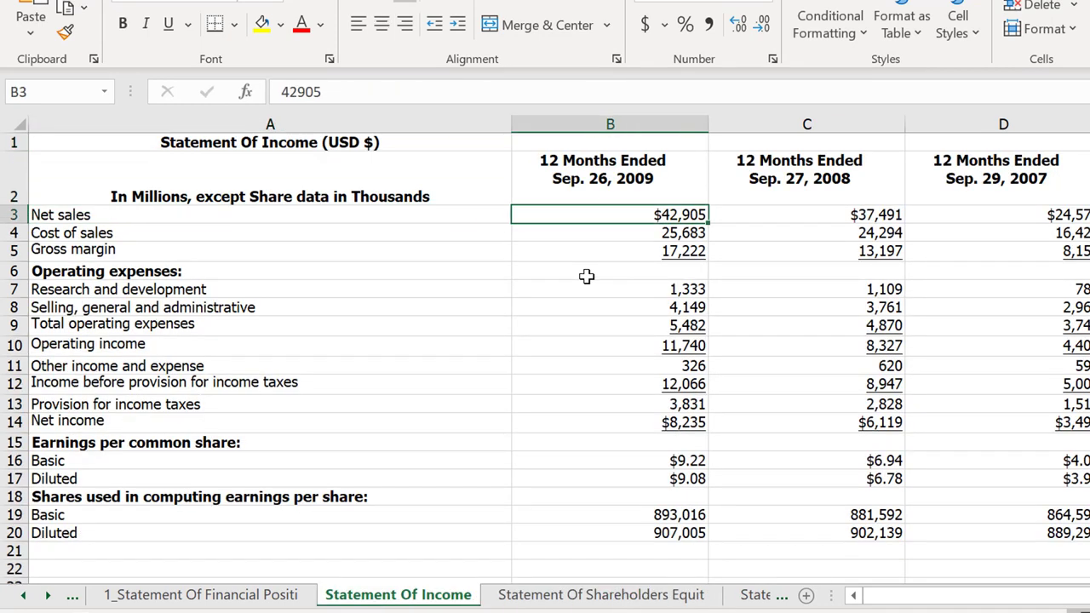
pyautogui.press('Down')
pyautogui.press('Down')
pyautogui.press('Left')
pyautogui.press('Down')
pyautogui.press('Down')
pyautogui.press('Down')
pyautogui.press('Down')
pyautogui.press('Down')
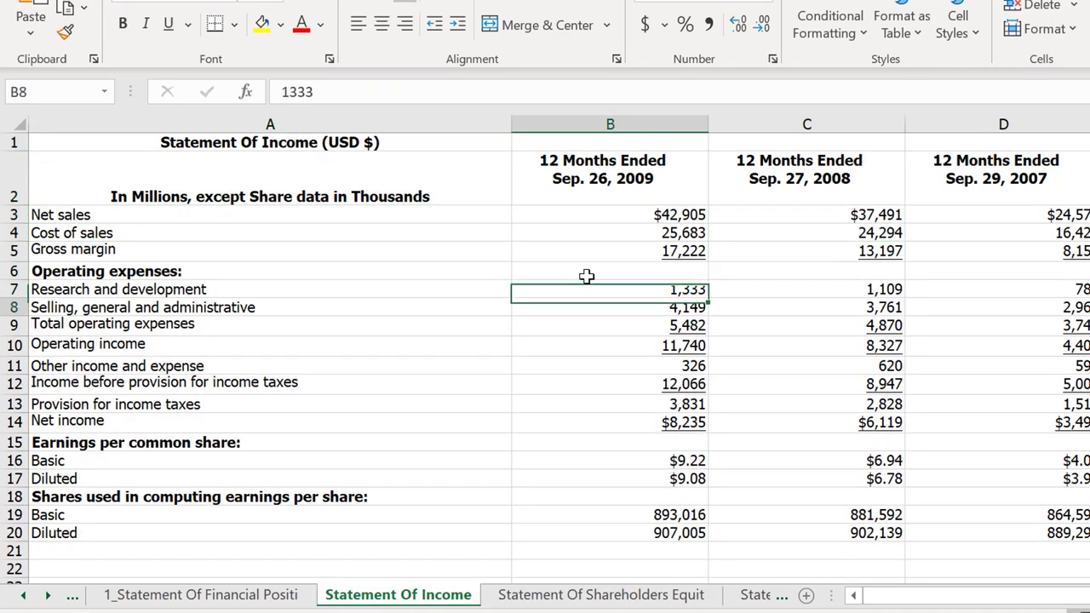
pyautogui.press('Down')
pyautogui.press('Down')
pyautogui.press('Down')
pyautogui.press('Down')
pyautogui.press('Up')
pyautogui.press('Right')
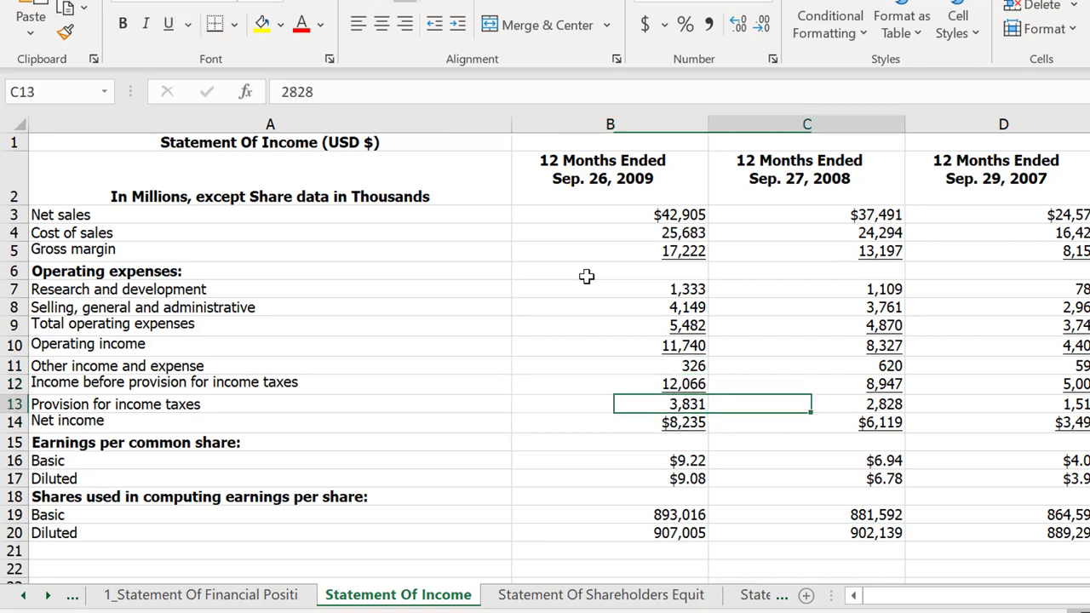
pyautogui.press('Right')
pyautogui.press('Right')
pyautogui.press('Left')
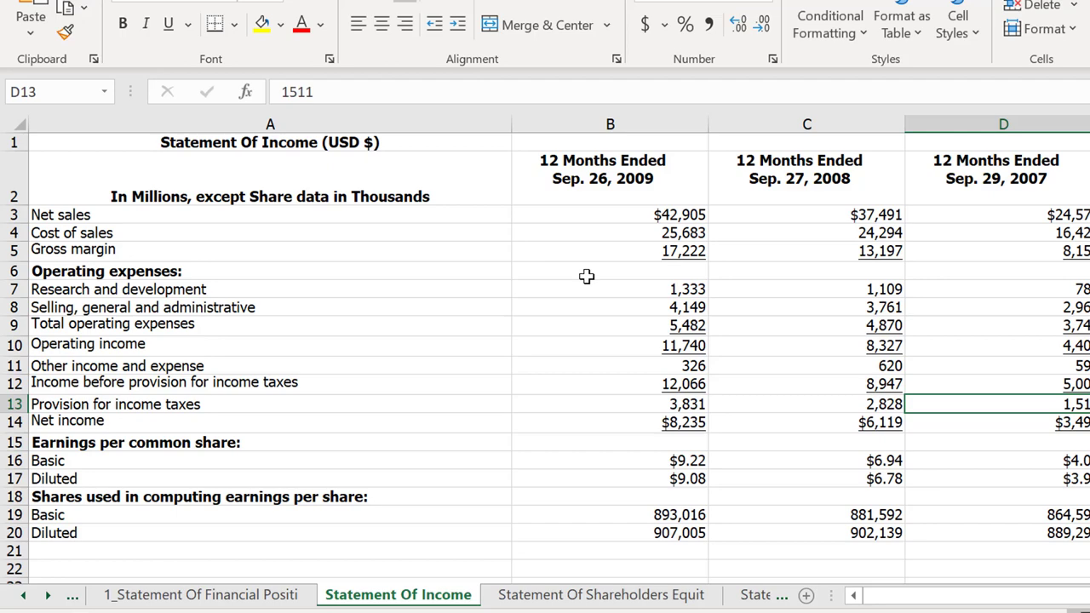
pyautogui.press('Left')
pyautogui.press('Left')
pyautogui.press('Right')
pyautogui.press('Right')
# View the Statement Of Shareholders Equity sheet and go back past the income statement to the parenthetical Statement Of Financial Position sheet
pyautogui.hotkey('ctrl', 'pagedown')
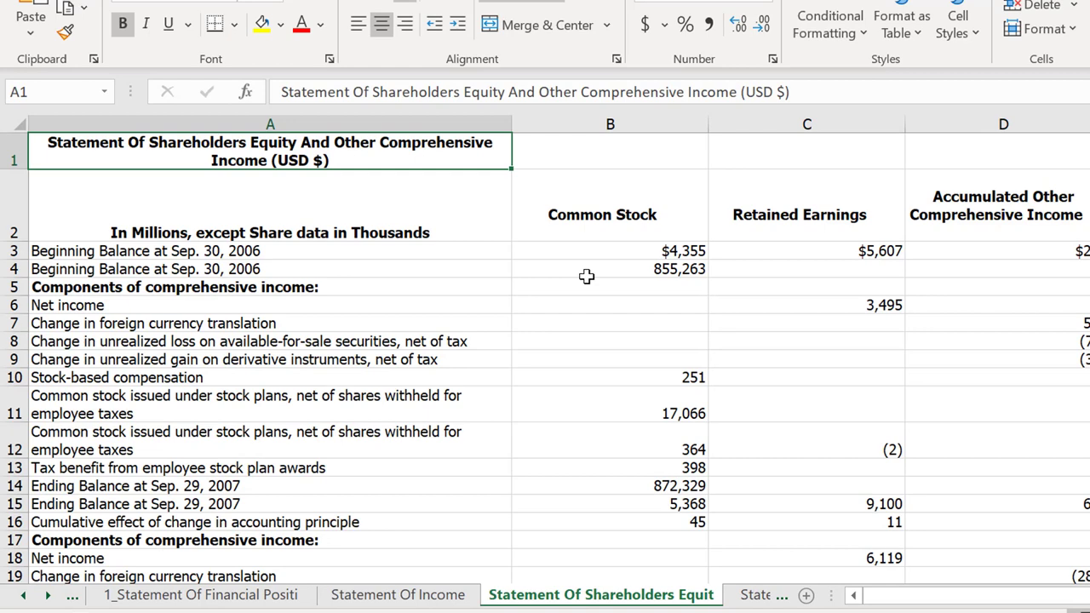
pyautogui.hotkey('ctrl', 'pageup')
pyautogui.press('Left')
pyautogui.press('Left')
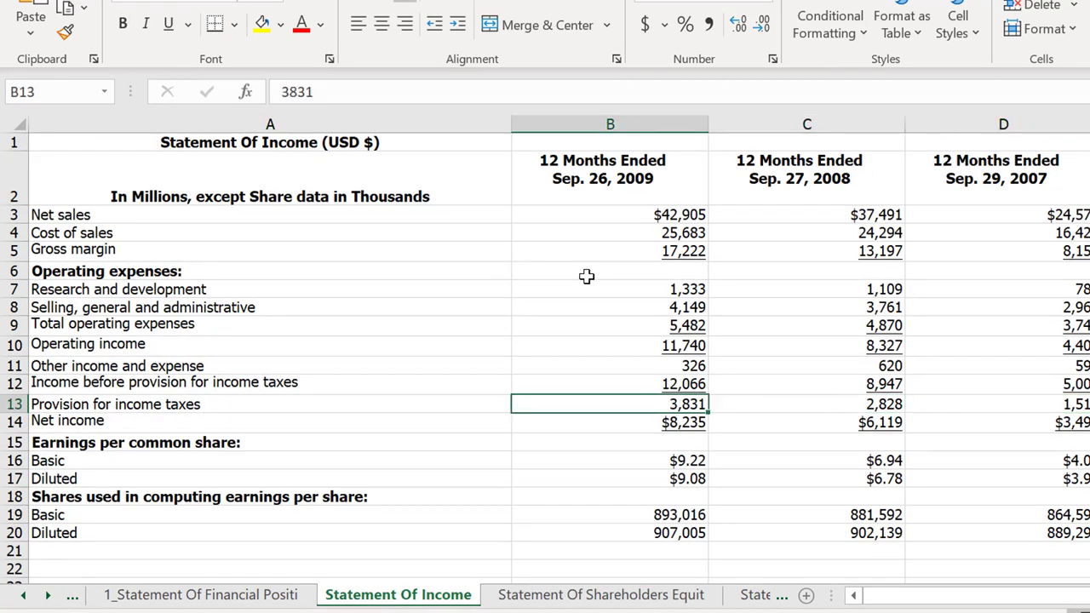
pyautogui.hotkey('ctrl', 'pageup')
pyautogui.hotkey('ctrl', 'pageup')
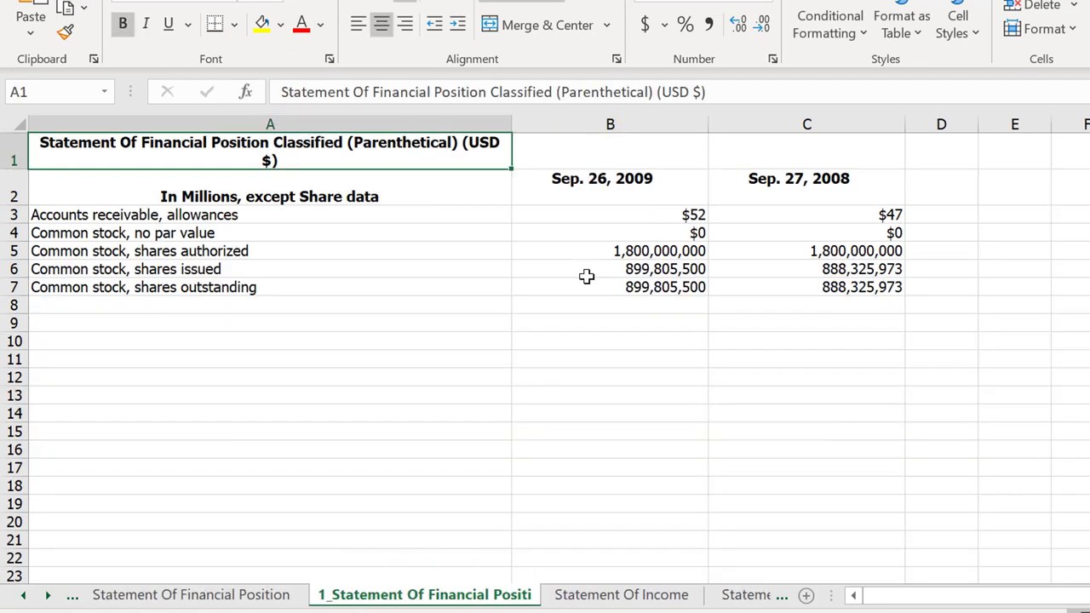
# View the Statement Of Financial Position sheet and look at the cash and cash equivalents for 2009 and 2008
pyautogui.press('Up')
pyautogui.press('Up')
pyautogui.press('Up')
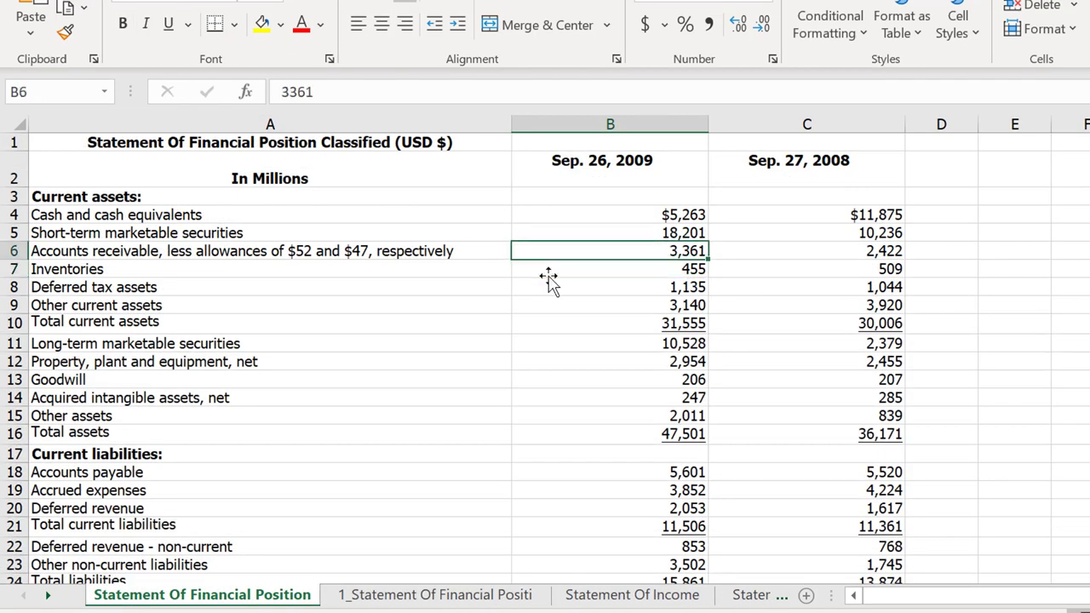
pyautogui.hotkey('shift', 'Right')
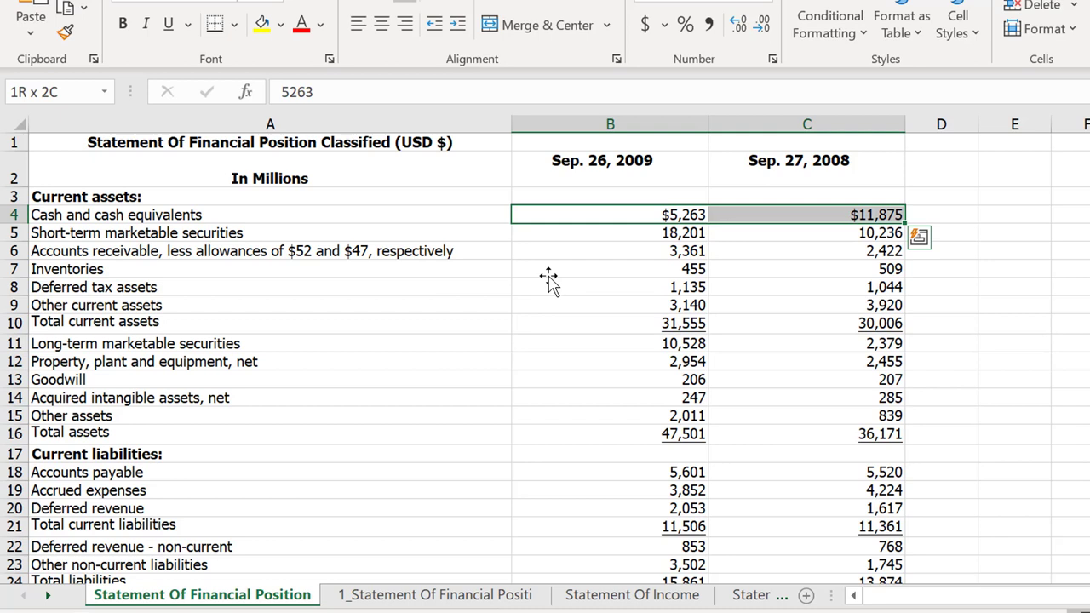
pyautogui.hotkey('shift', 'Down')
pyautogui.press('Down')
pyautogui.press('Down')
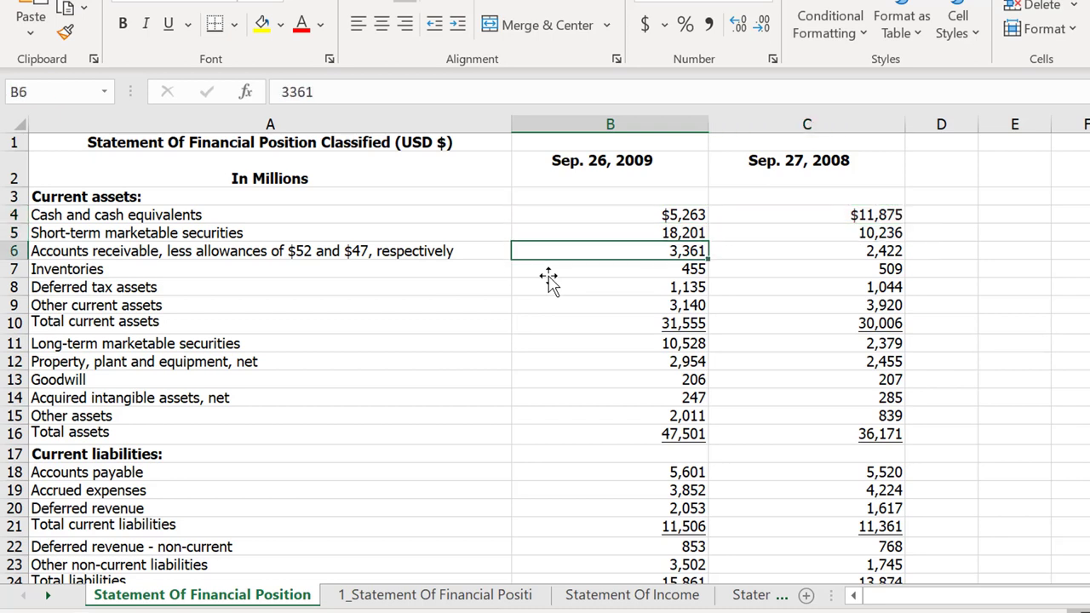
# Read down the remaining current assets to the long-term marketable securities for 2009 and 2008
pyautogui.press('Down')
pyautogui.press('Down')
pyautogui.press('Down')
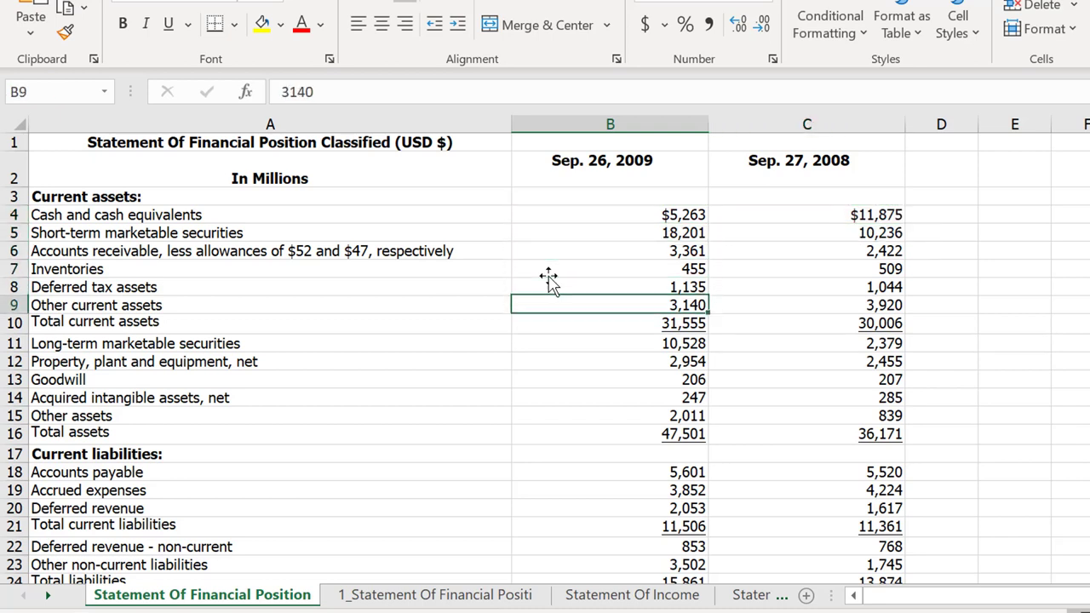
pyautogui.press('Down')
pyautogui.press('Down')
pyautogui.hotkey('shift', 'Right')
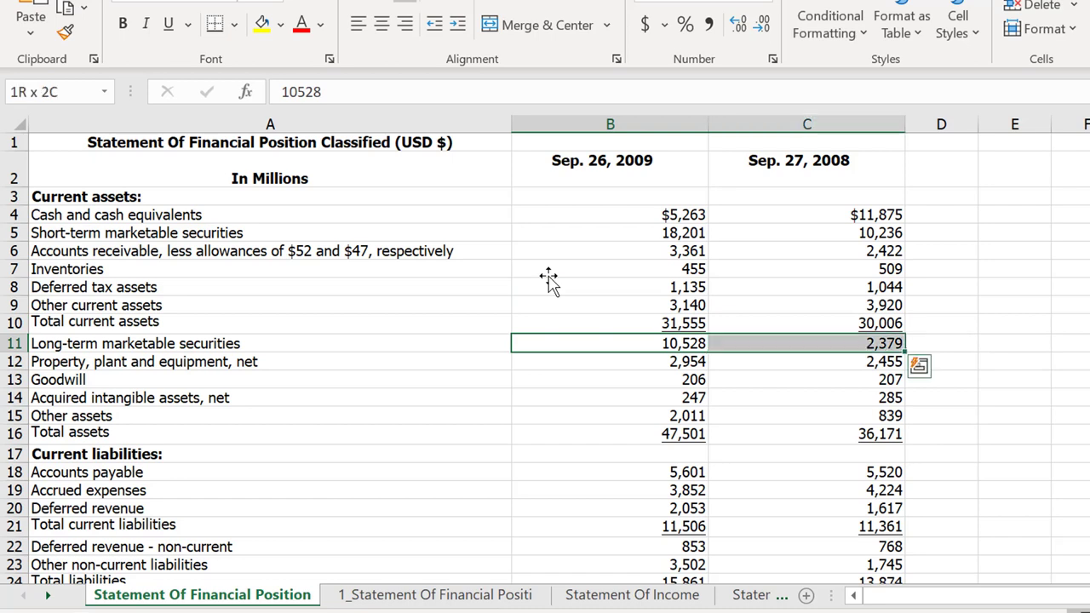
pyautogui.hotkey('shift', 'Left')
pyautogui.hotkey('shift', 'Right')
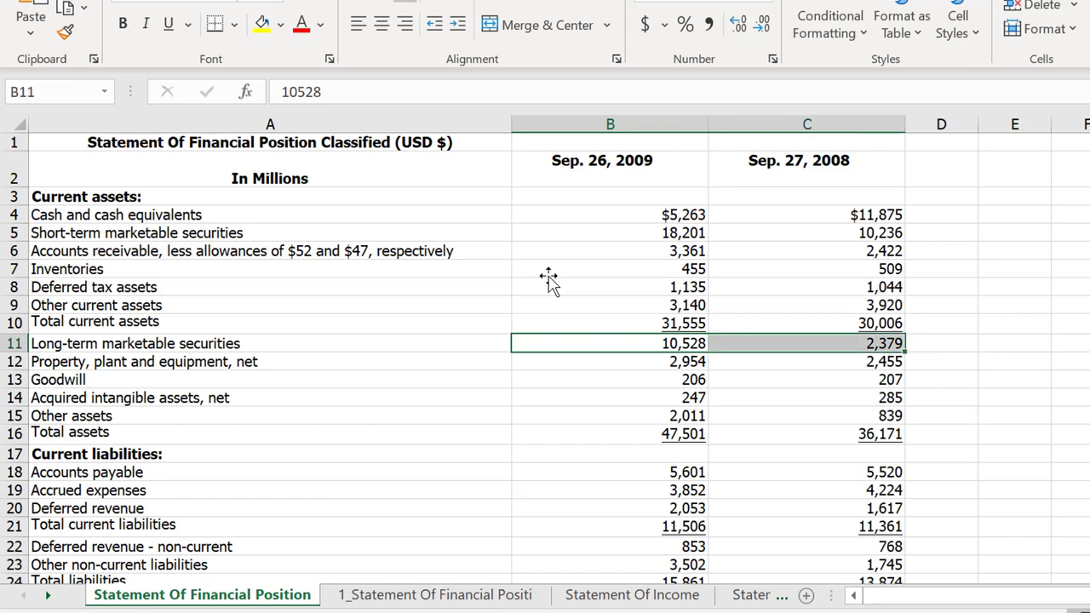
# Review the asset line items between accounts receivable and long-term marketable securities in the Apple 2009 balance sheet
pyautogui.press('Left')
pyautogui.press('Up')
pyautogui.press('Up')
pyautogui.press('Up')
pyautogui.press('Up')
pyautogui.press('Up')
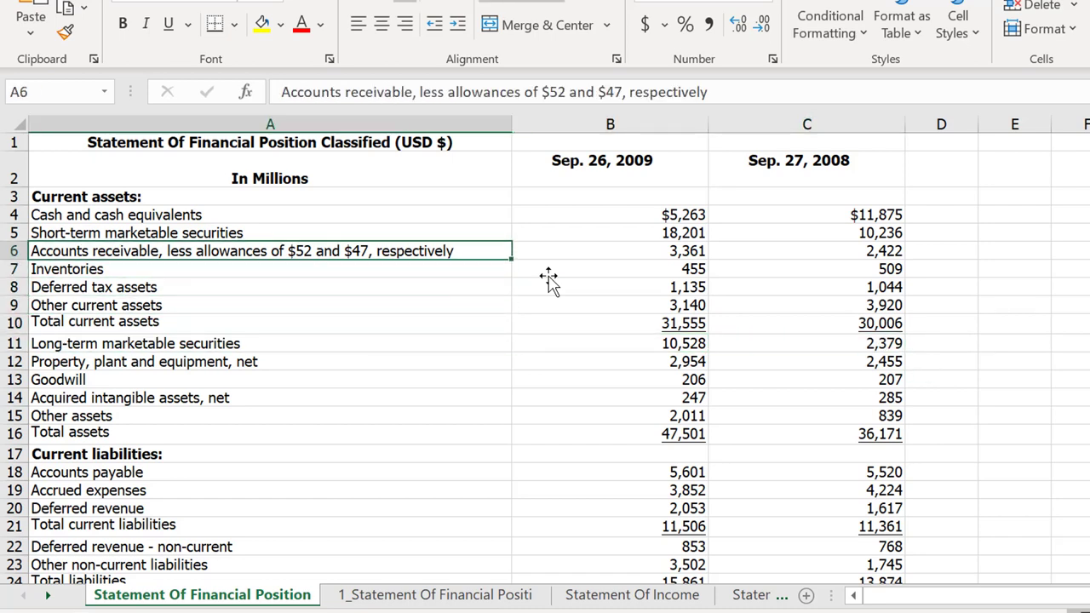
pyautogui.press('Down')
pyautogui.press('Down')
pyautogui.press('Down')
pyautogui.press('Up')
pyautogui.press('Up')
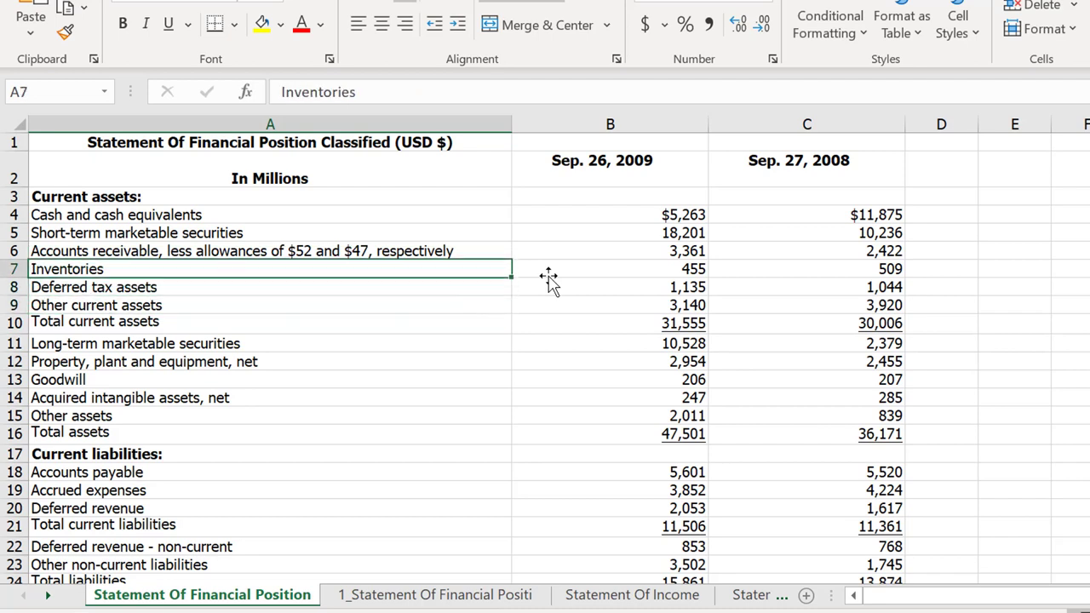
pyautogui.press('Down')
pyautogui.press('Down')
pyautogui.press('Down')
pyautogui.press('Down')
pyautogui.press('Down')
pyautogui.press('Up')
pyautogui.press('Right')
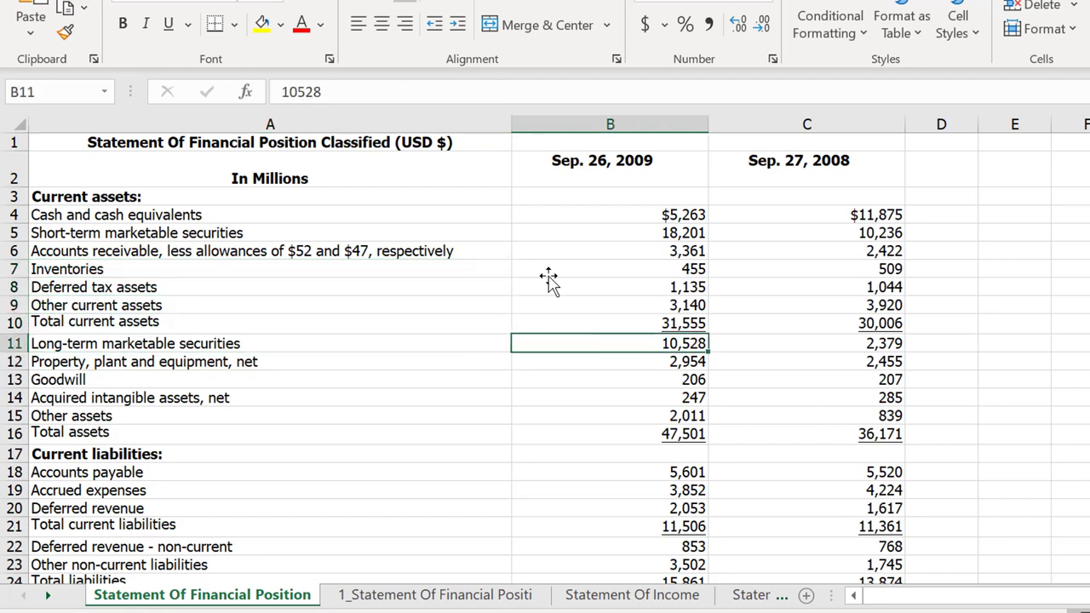
pyautogui.press('Right')
pyautogui.press('Left')
# Compare the short-term marketable securities with the long-term marketable securities for 2009 and 2008
pyautogui.press('Up')
pyautogui.press('Up')
pyautogui.press('Up')
pyautogui.press('Up')
pyautogui.press('Up')
pyautogui.press('Up')
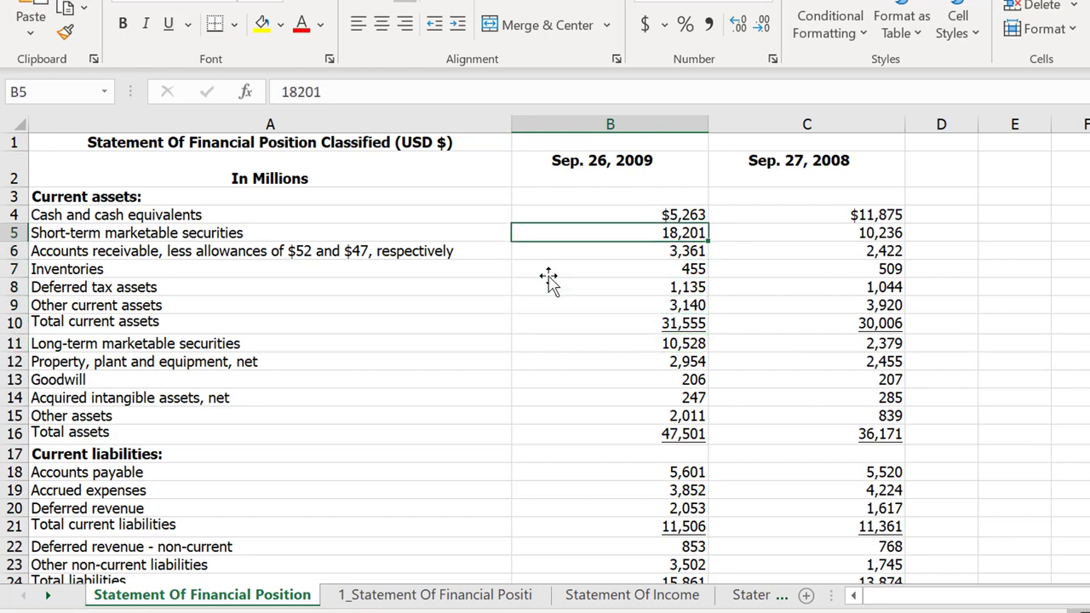
pyautogui.hotkey('shift', 'Right')
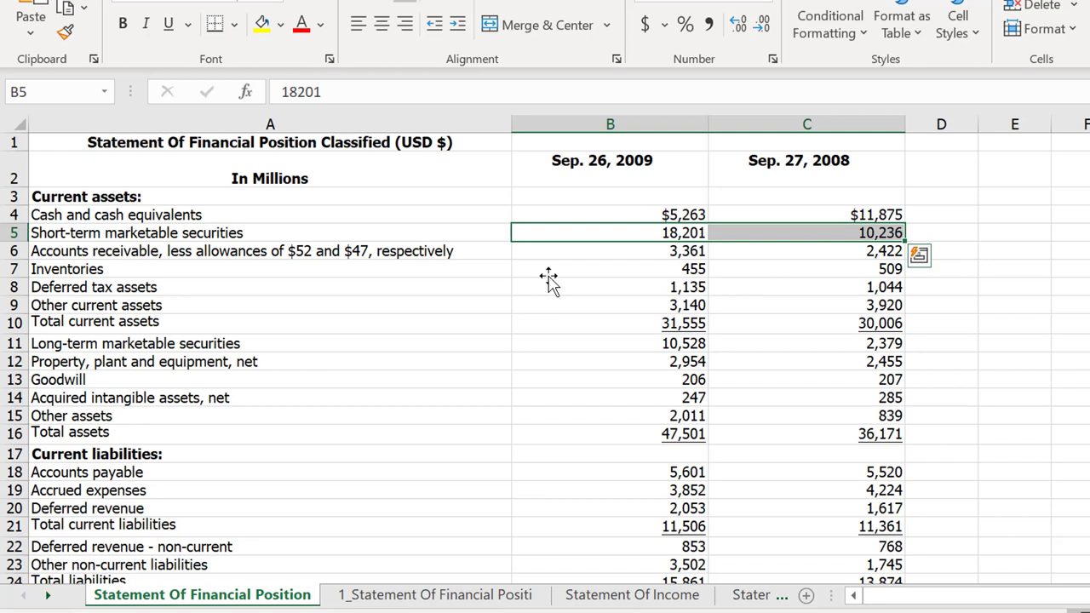
pyautogui.press('Down')
pyautogui.press('Down')
pyautogui.press('Down')
pyautogui.press('Down')
pyautogui.press('Down')
pyautogui.press('Down')
pyautogui.press('Down')
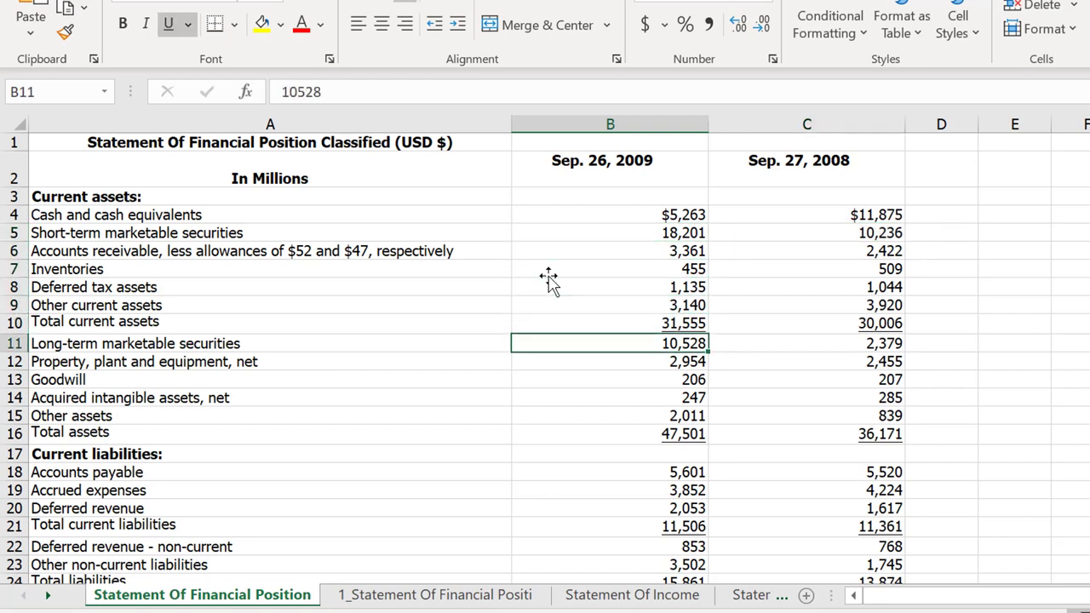
# Examine the non-current asset rows from property, plant and equipment down to total assets
pyautogui.press('Up')
pyautogui.press('Down')
pyautogui.press('Down')
pyautogui.press('Down')
pyautogui.press('Down')
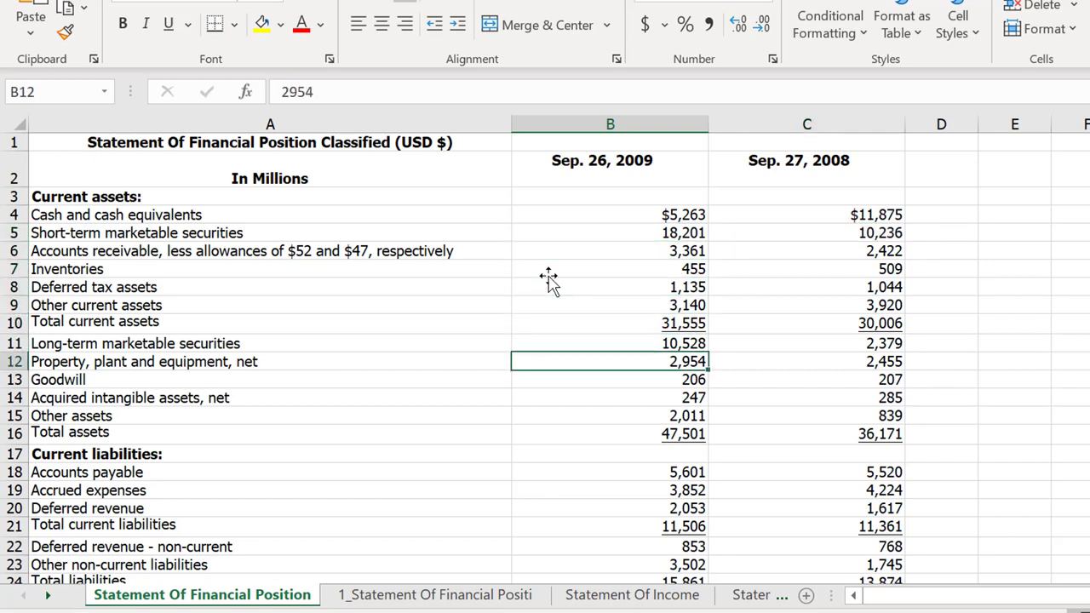
pyautogui.press('Down')
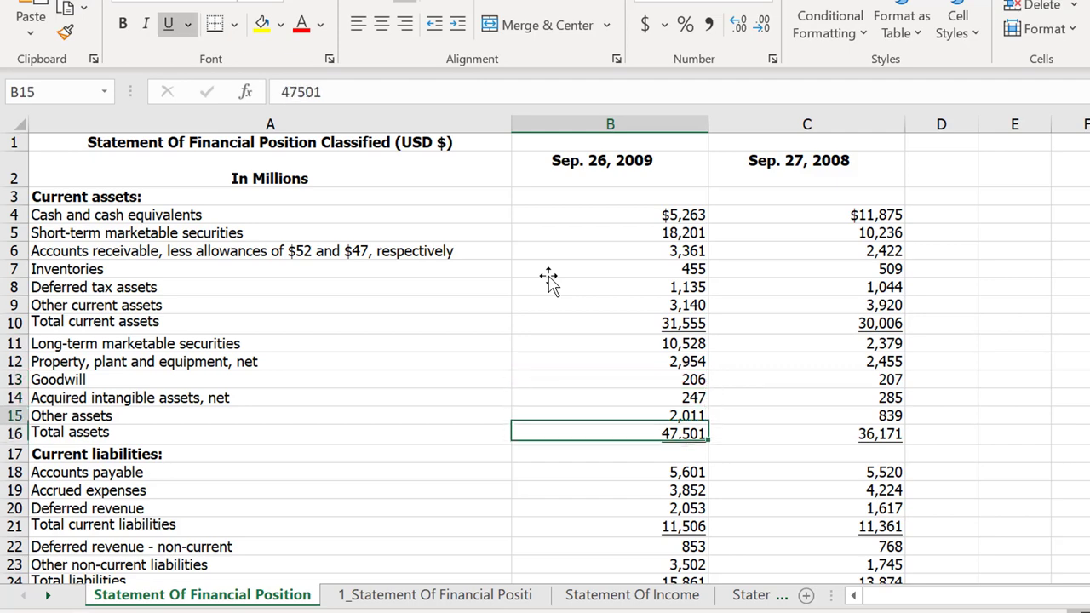
pyautogui.press('Up')
pyautogui.press('Up')
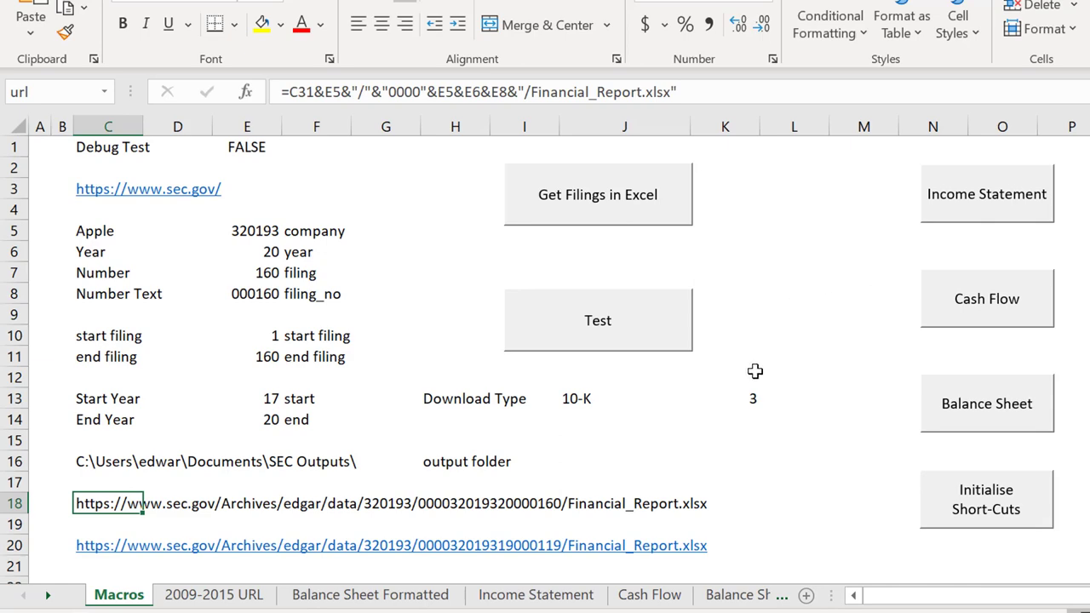
# Open the Apple 2014 10-K workbook from the SEC Outputs folder
pyautogui.click(757, 372)
pyautogui.hotkey('alt', 'Tab')
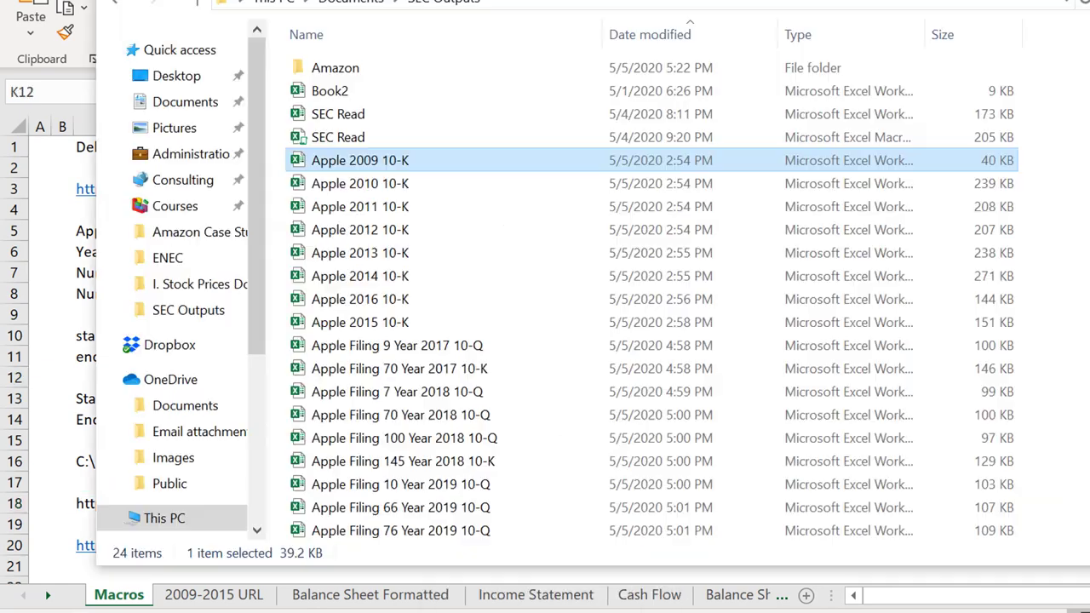
pyautogui.doubleClick(391, 276)
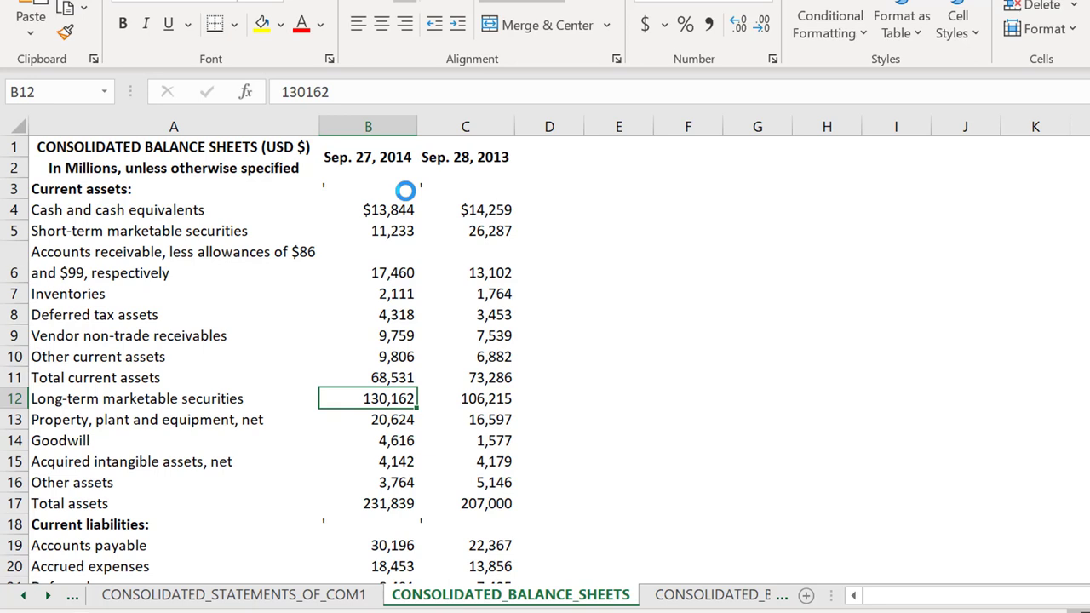
# Examine the 2014 consolidated balance sheet from cash and cash equivalents down to long-term marketable securities
pyautogui.press('Up')
pyautogui.press('Up')
pyautogui.press('Up')
pyautogui.press('Up')
pyautogui.press('Up')
pyautogui.press('Up')
pyautogui.press('Up')
pyautogui.press('Up')
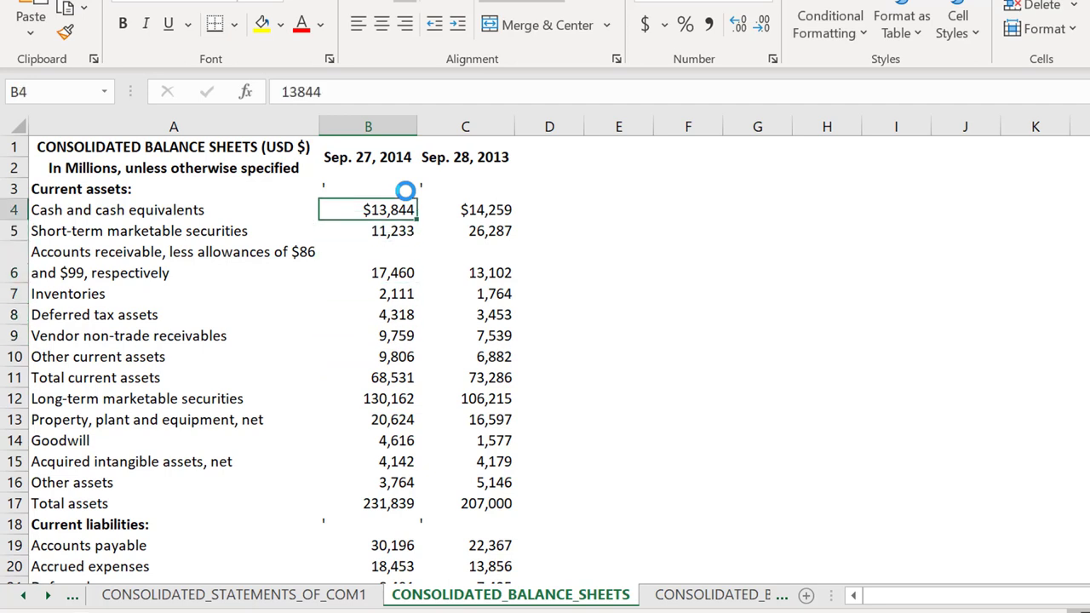
pyautogui.press('Down')
pyautogui.press('Down')
pyautogui.press('Down')
pyautogui.press('Down')
pyautogui.press('Down')
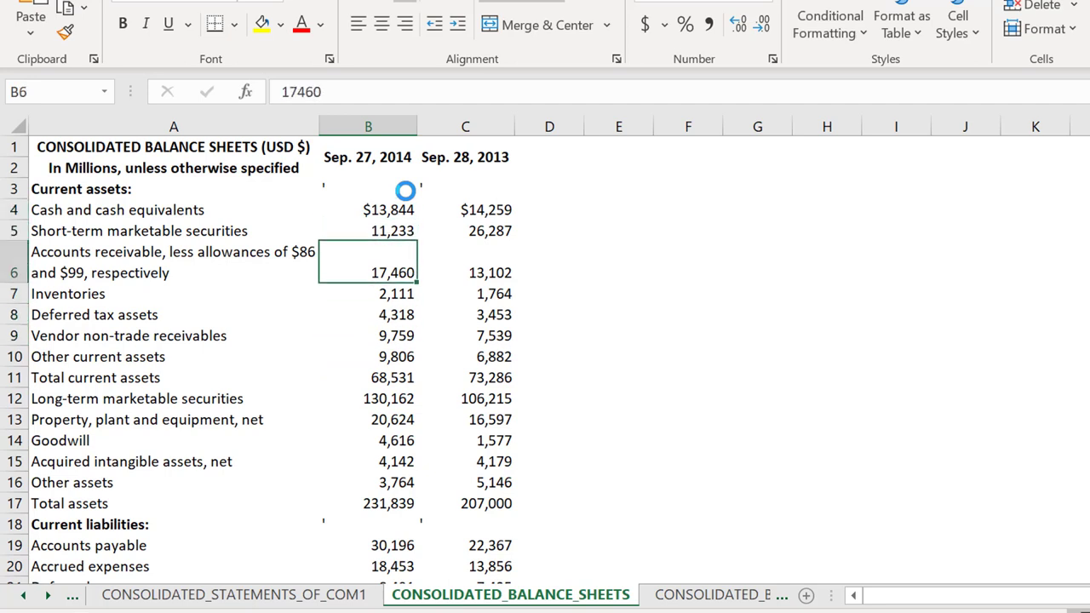
pyautogui.press('Down')
pyautogui.press('Down')
pyautogui.press('Down')
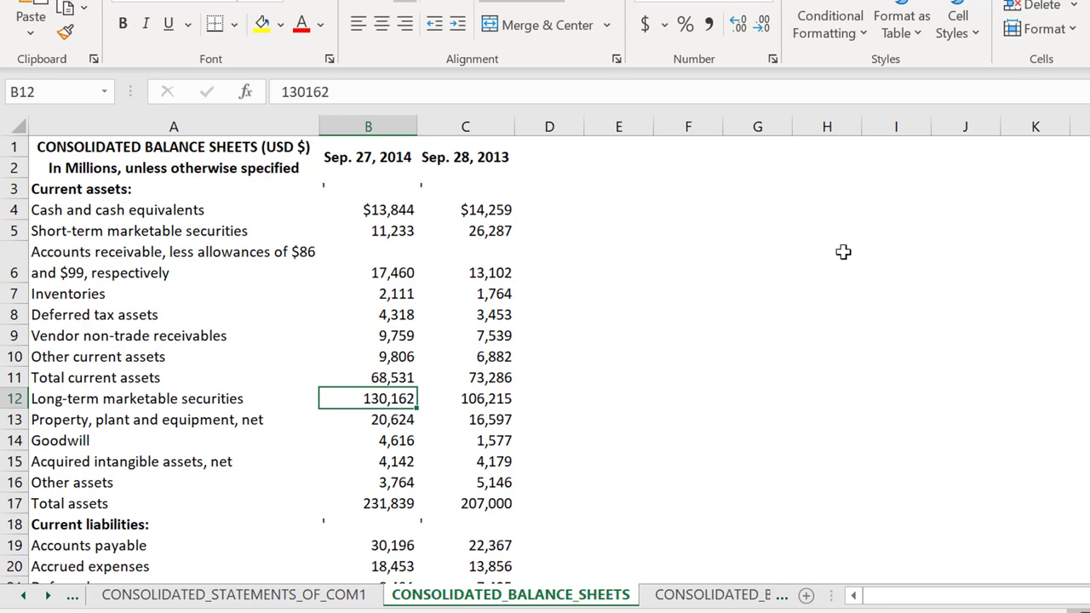
pyautogui.click(886, 300)
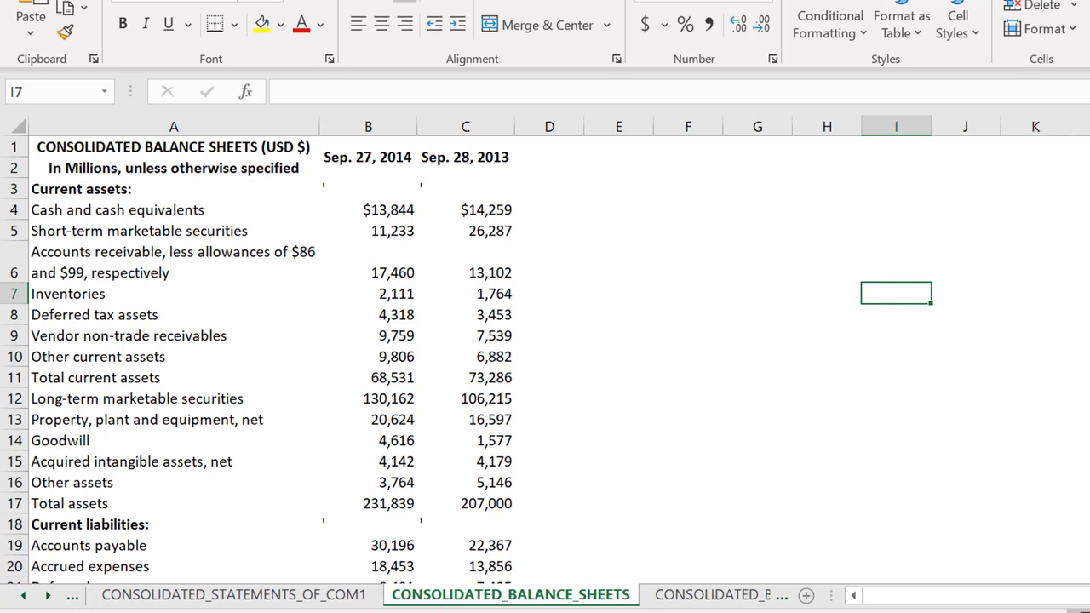
# Return to the Macros sheet of the SEC Read Apple workbook
pyautogui.hotkey('ctrl', 'Tab')
pyautogui.click(809, 300)
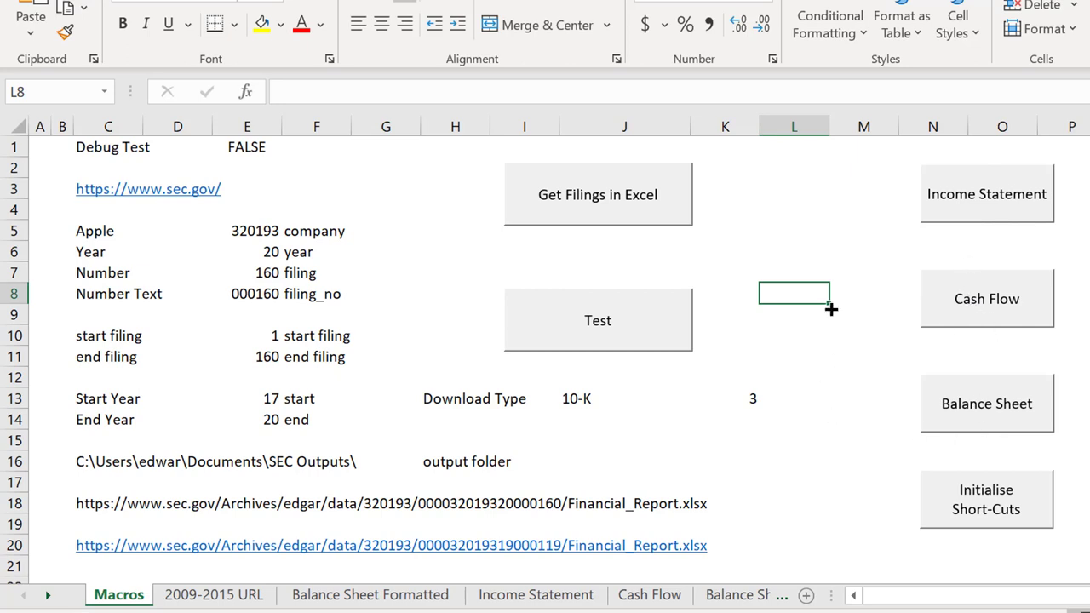
pyautogui.moveTo(794, 289)
pyautogui.mouseDown()
pyautogui.moveTo(624, 293)
pyautogui.moveTo(795, 291)
pyautogui.mouseUp()
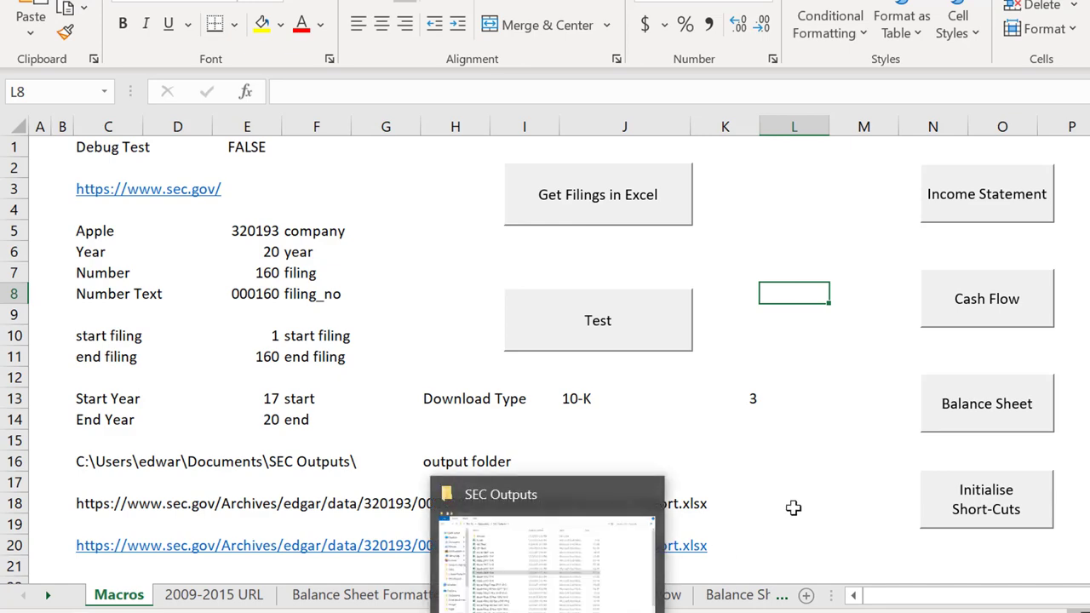
# Switch to the SEC Read Amazon workbook and bring up its Amazon Financial Statements sheet
pyautogui.moveTo(782, 607)
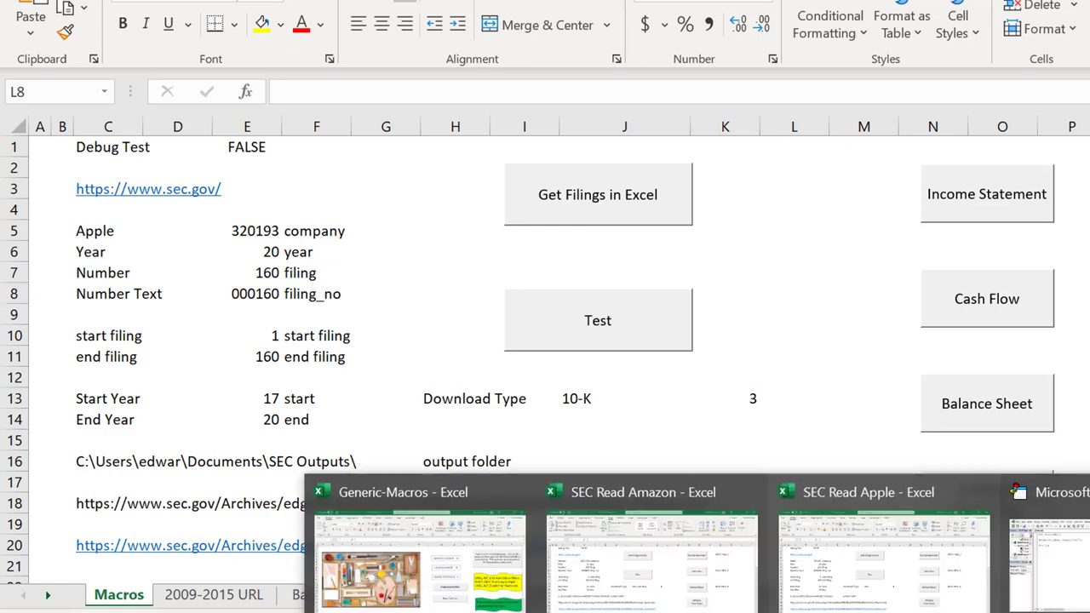
pyautogui.click(677, 586)
pyautogui.click(762, 268)
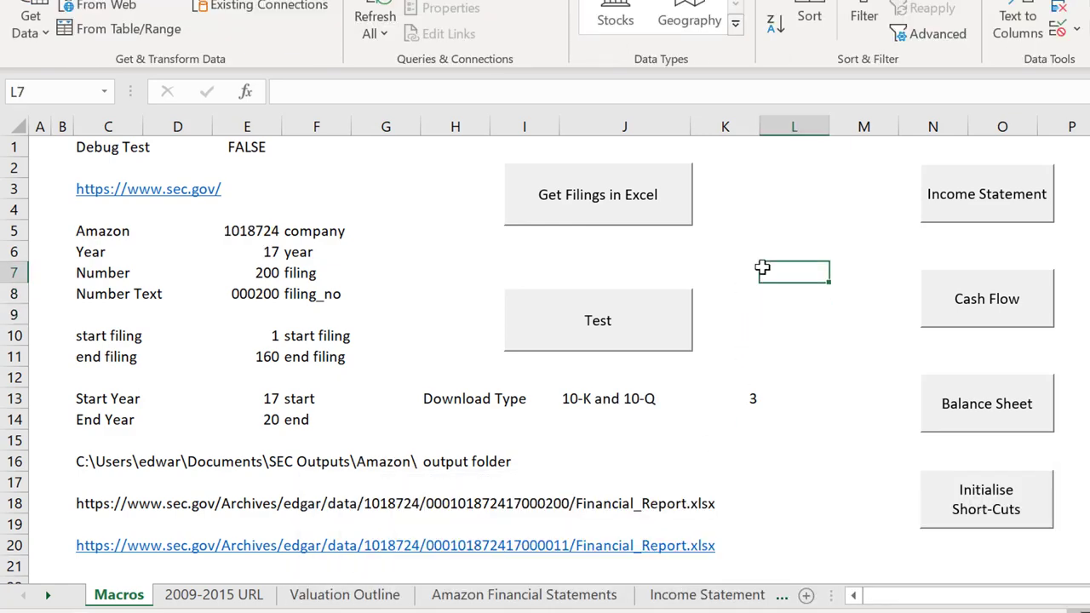
pyautogui.hotkey('ctrl', 'pagedown')
pyautogui.hotkey('ctrl', 'pagedown')
pyautogui.hotkey('ctrl', 'pagedown')
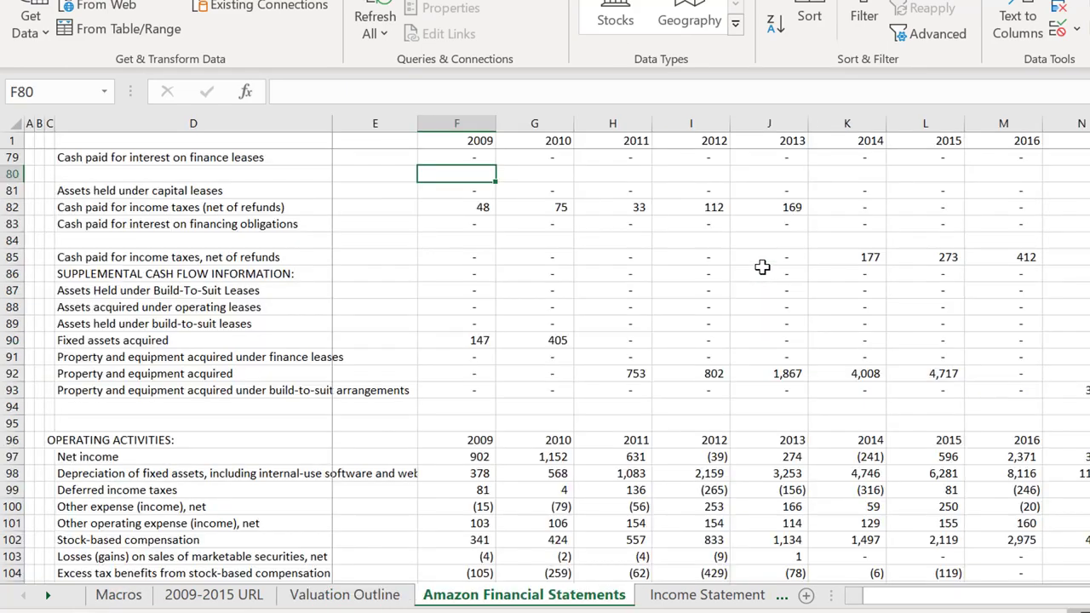
# Go up the Amazon Financial Statements sheet to the net product sales row and look across its years
pyautogui.press('pageup')
pyautogui.press('pageup')
pyautogui.press('pageup')
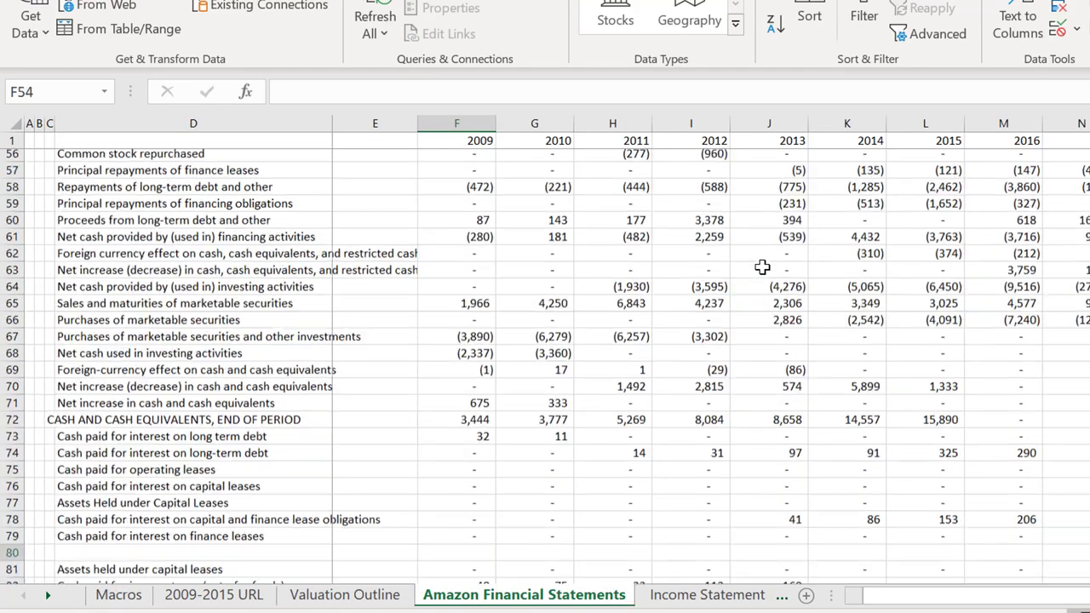
pyautogui.press('Up')
pyautogui.press('Right')
pyautogui.press('Right')
pyautogui.press('Right')
pyautogui.press('Right')
pyautogui.press('Right')
pyautogui.press('Right')
pyautogui.press('Right')
pyautogui.press('Right')
pyautogui.press('Right')
pyautogui.press('Right')
pyautogui.press('Right')
pyautogui.press('Right')
pyautogui.press('Right')
pyautogui.press('Right')
pyautogui.press('Right')
pyautogui.press('Right')
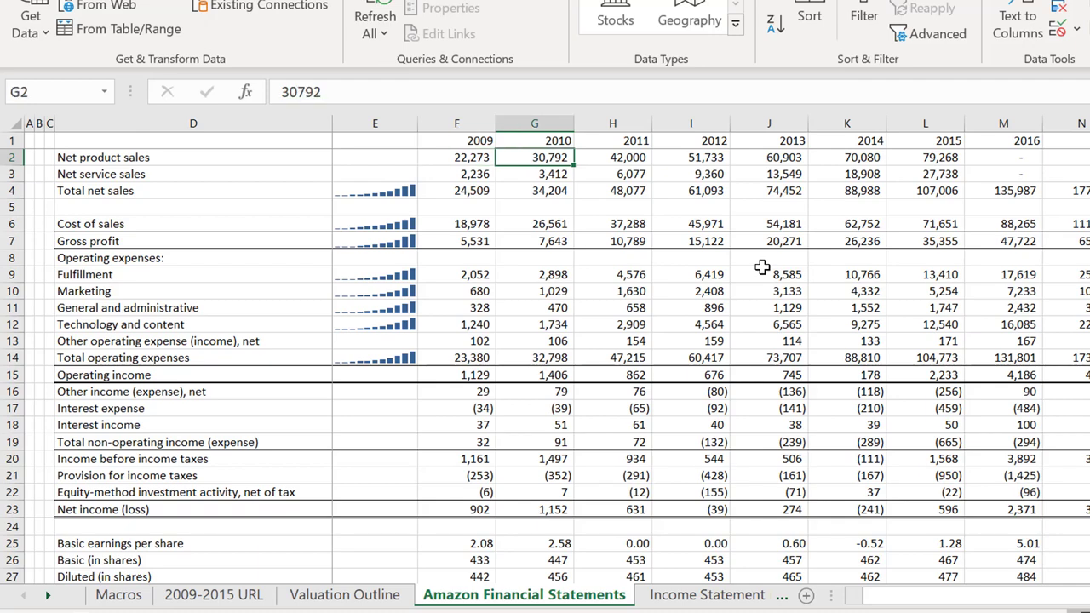
pyautogui.press('Left')
pyautogui.hotkey('ctrl', 'Left')
pyautogui.hotkey('ctrl', 'Left')
pyautogui.hotkey('ctrl', 'Left')
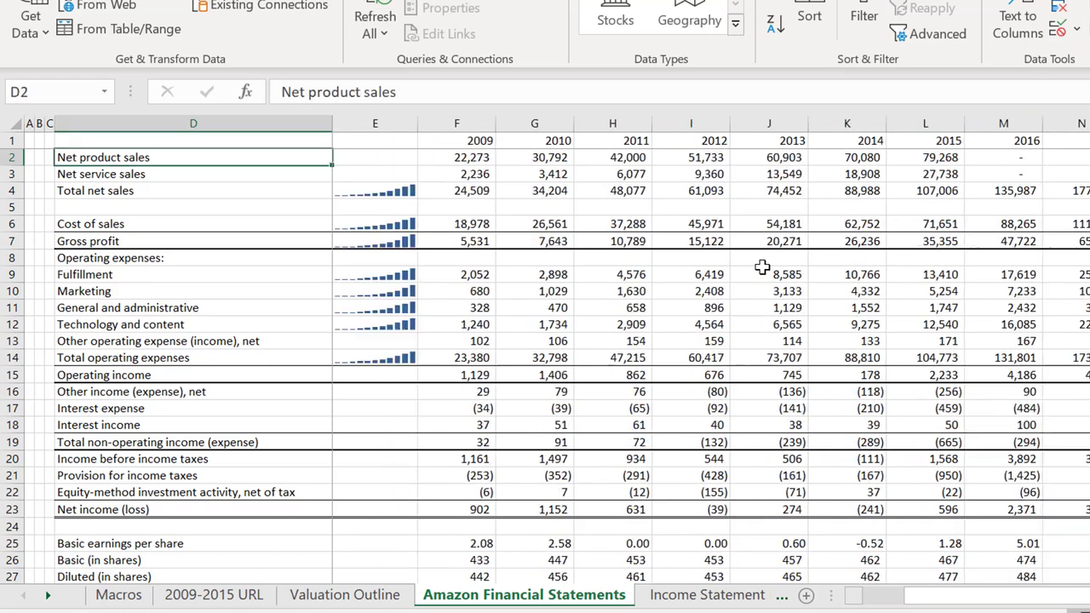
# Look at the total net sales row with its sparkline and the cost of sales row below it
pyautogui.press('Home')
pyautogui.press('Down')
pyautogui.press('Down')
pyautogui.press('Right')
pyautogui.press('Right')
pyautogui.press('Right')
pyautogui.press('Right')
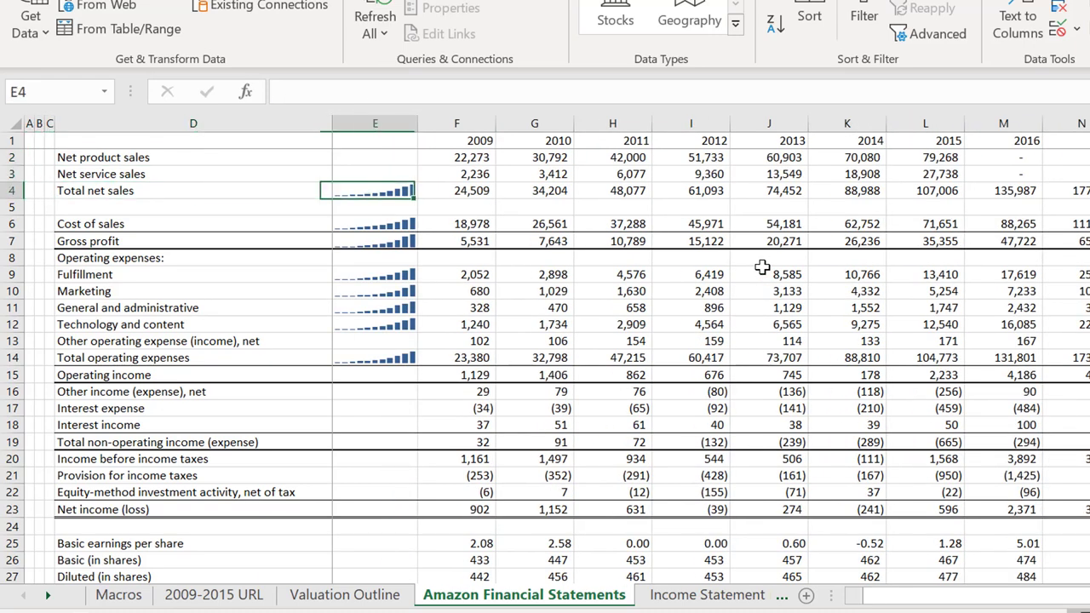
pyautogui.press('Right')
pyautogui.press('Right')
pyautogui.press('Right')
pyautogui.press('Left')
pyautogui.press('Down')
pyautogui.press('Down')
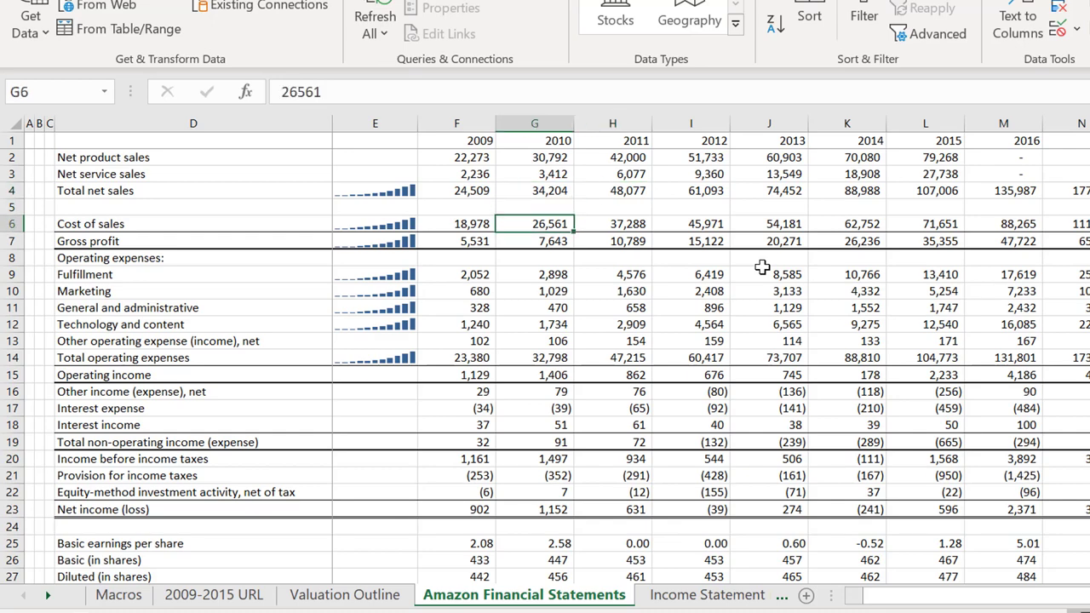
# View the Income Statement Formatted and Cash Flow Formatted sheets of the Amazon workbook
pyautogui.hotkey('ctrl', 'pagedown')
pyautogui.press('pageup')
pyautogui.press('pageup')
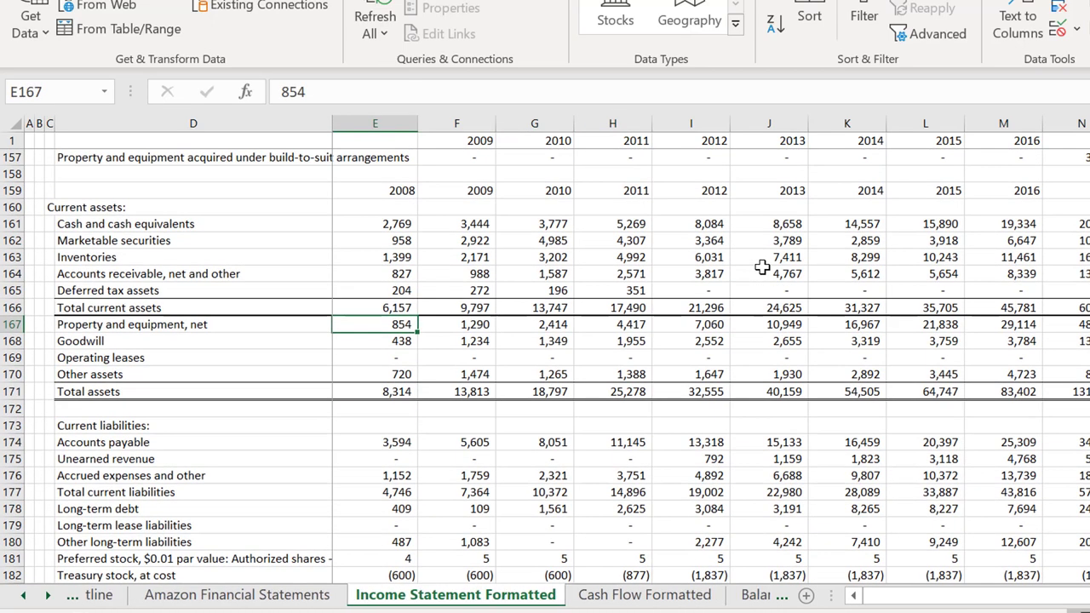
pyautogui.hotkey('ctrl', 'pagedown')
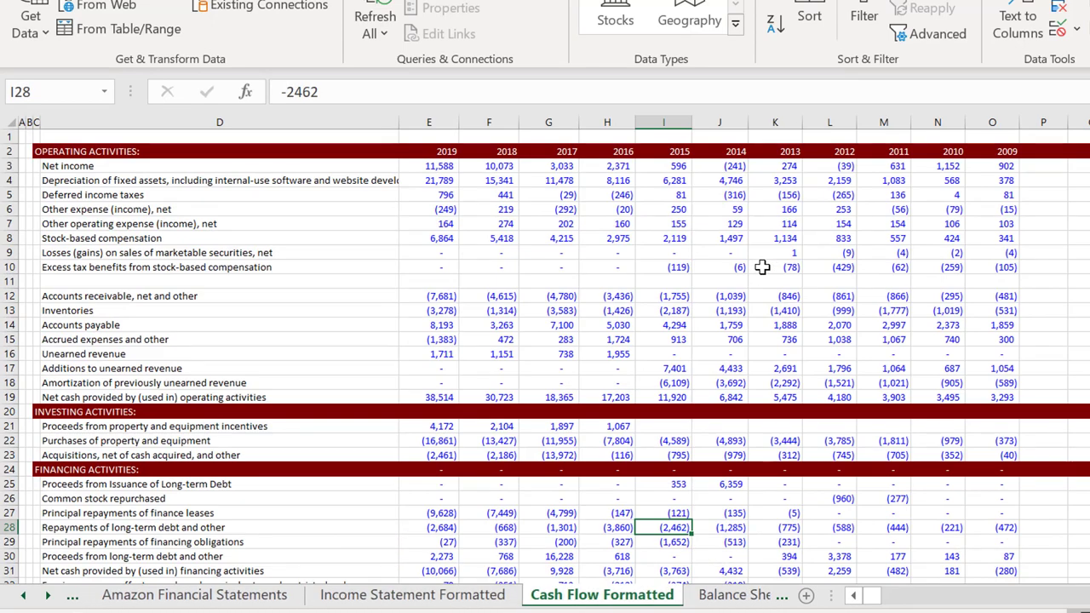
# Look at the cash and cash equivalents row on the Balance Sheet Formatted sheet and go on to the Income Statement sheet
pyautogui.hotkey('ctrl', 'pagedown')
pyautogui.press('Down')
pyautogui.press('Down')
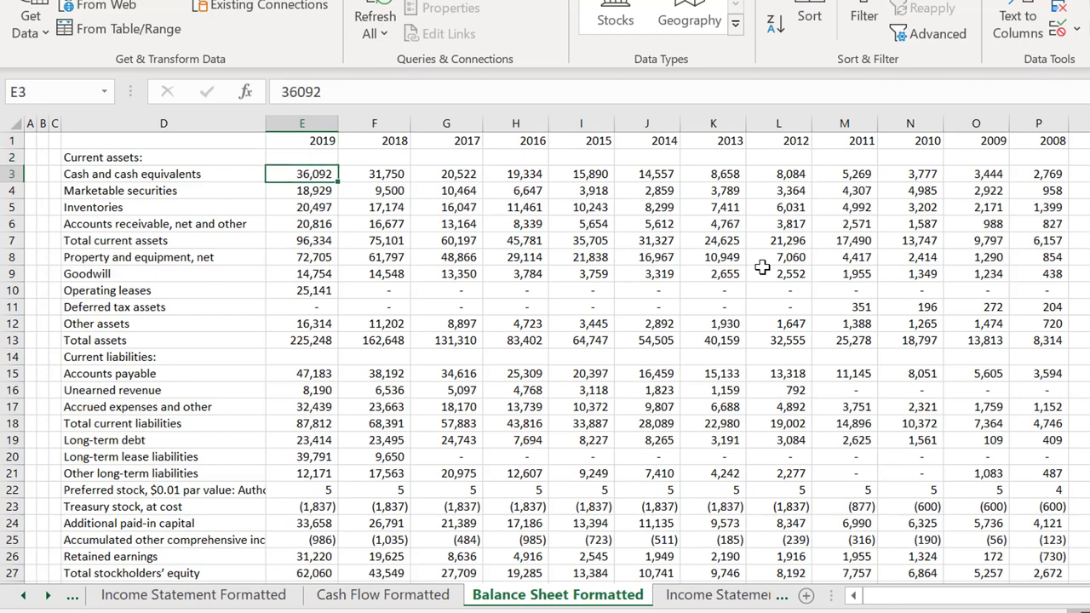
pyautogui.press('Right')
pyautogui.press('Right')
pyautogui.hotkey('ctrl', 'pagedown')
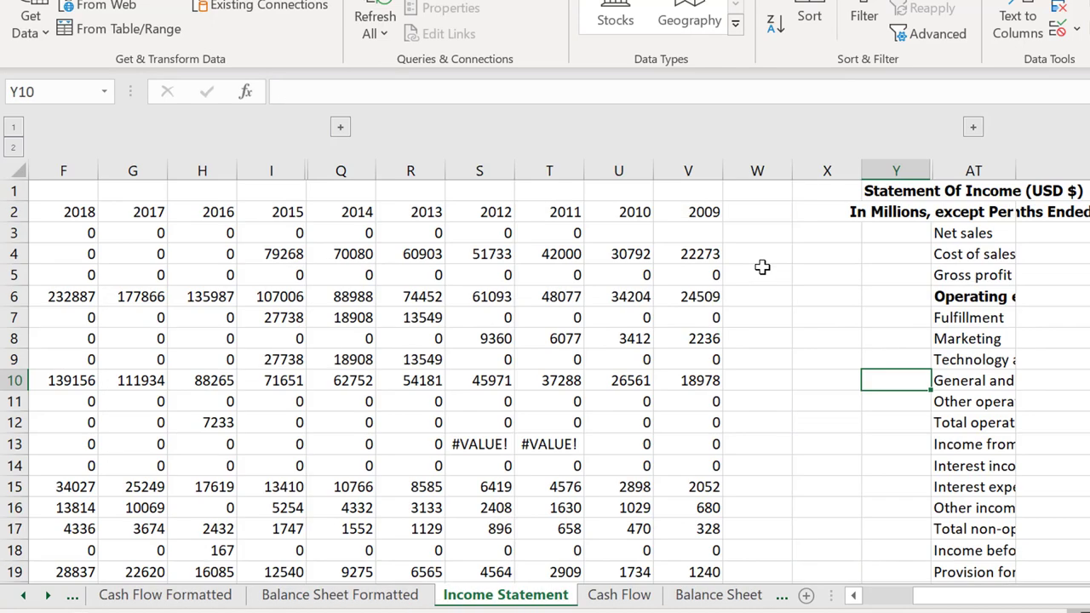
# Look across the Income Statement sheet's cost of sales row, from its label to the Statement of Income block for 2009 to 2007
pyautogui.press('Left')
pyautogui.press('Left')
pyautogui.press('Left')
pyautogui.press('Home')
pyautogui.press('Right')
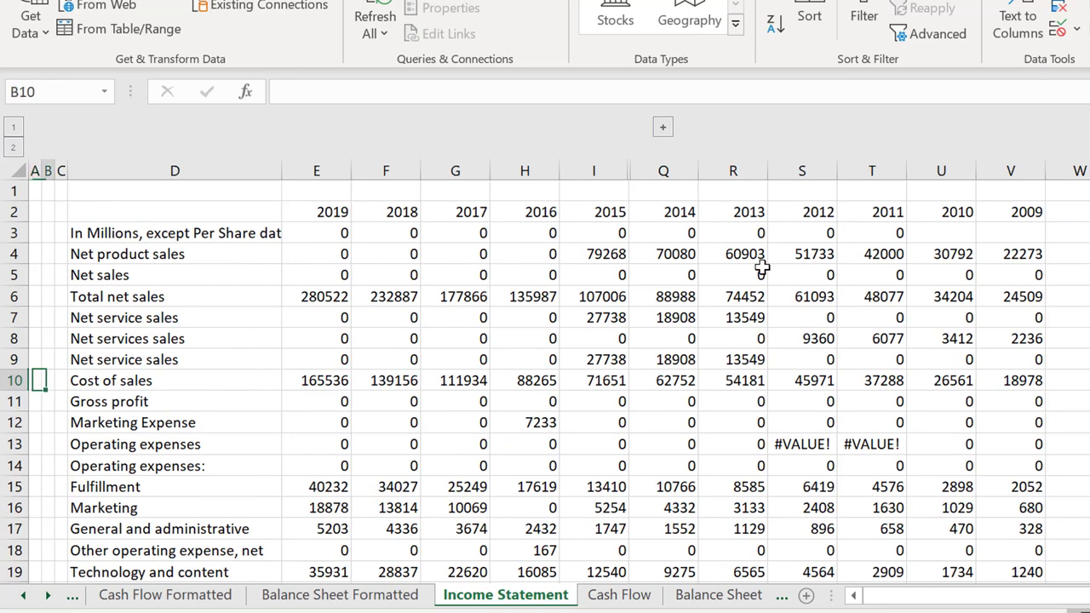
pyautogui.hotkey('ctrl', 'Right')
pyautogui.hotkey('ctrl', 'Right')
pyautogui.hotkey('ctrl', 'Right')
pyautogui.hotkey('ctrl', 'Right')
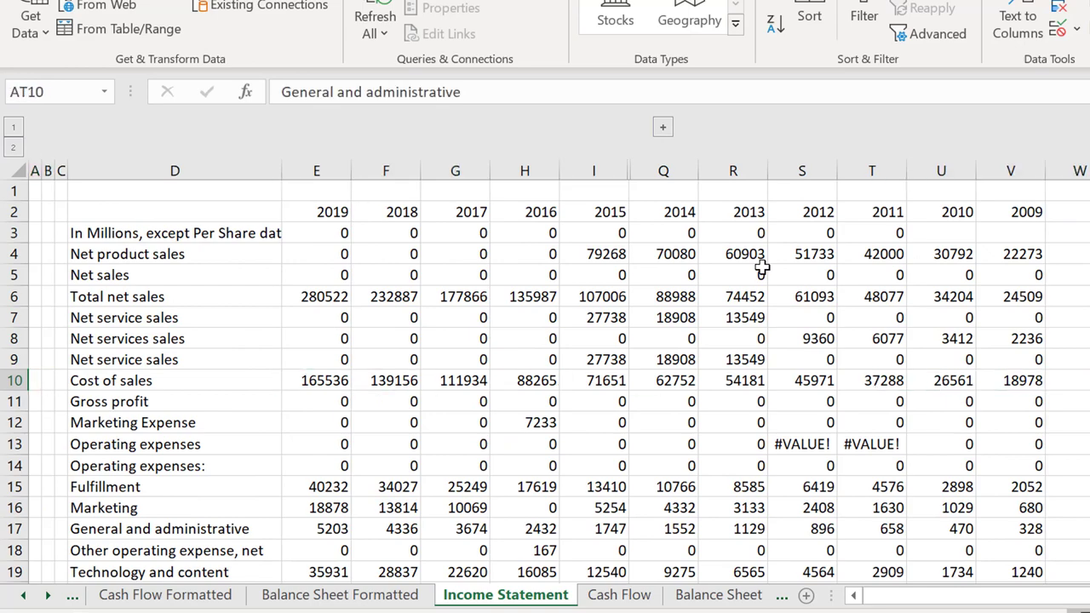
pyautogui.press('Right')
pyautogui.press('Right')
pyautogui.press('Right')
pyautogui.press('Right')
pyautogui.press('Right')
pyautogui.press('Right')
pyautogui.press('Right')
pyautogui.press('Right')
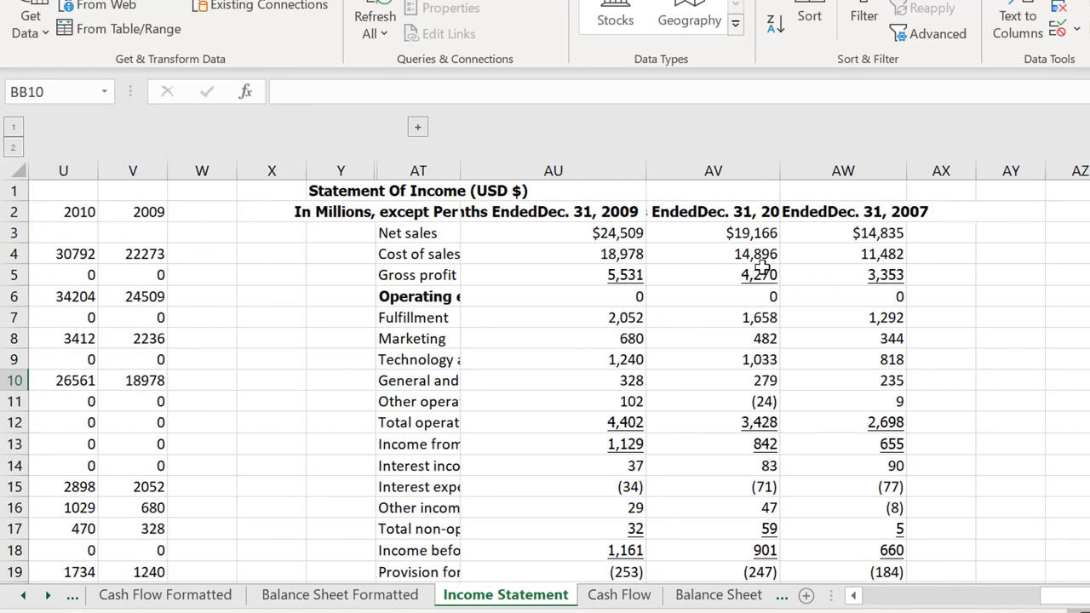
# Go back along row 10 past the 2014 cost of sales formula to the line-item labels
pyautogui.press('Left')
pyautogui.press('Left')
pyautogui.press('Left')
pyautogui.press('Left')
pyautogui.press('Left')
pyautogui.press('Left')
pyautogui.press('Left')
pyautogui.press('Left')
pyautogui.press('Left')
pyautogui.press('Left')
pyautogui.press('Left')
pyautogui.press('Left')
pyautogui.press('Left')
pyautogui.press('Left')
pyautogui.press('Left')
pyautogui.press('Left')
pyautogui.press('Left')
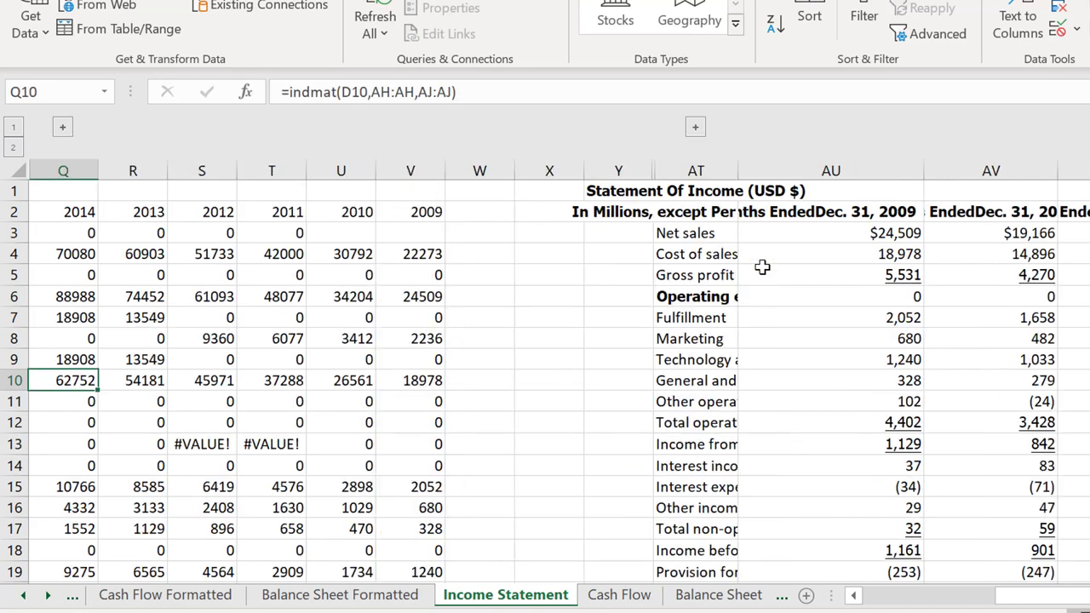
pyautogui.press('Home')
pyautogui.press('Right')
pyautogui.press('Right')
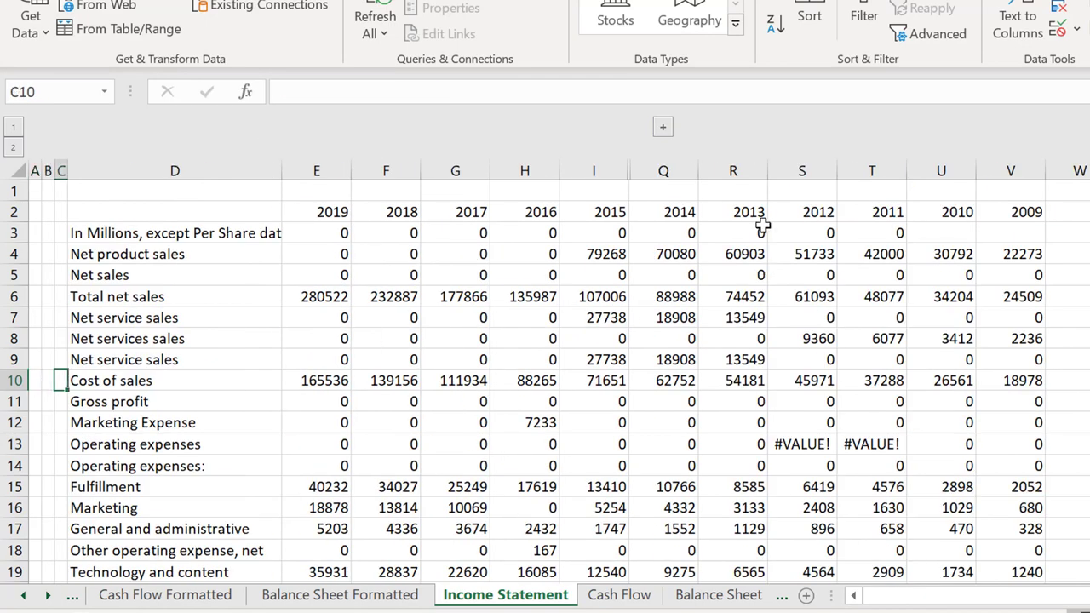
# Expand the collapsed column group between the 2015 and 2014 columns and select an empty cell within it
pyautogui.click(663, 126)
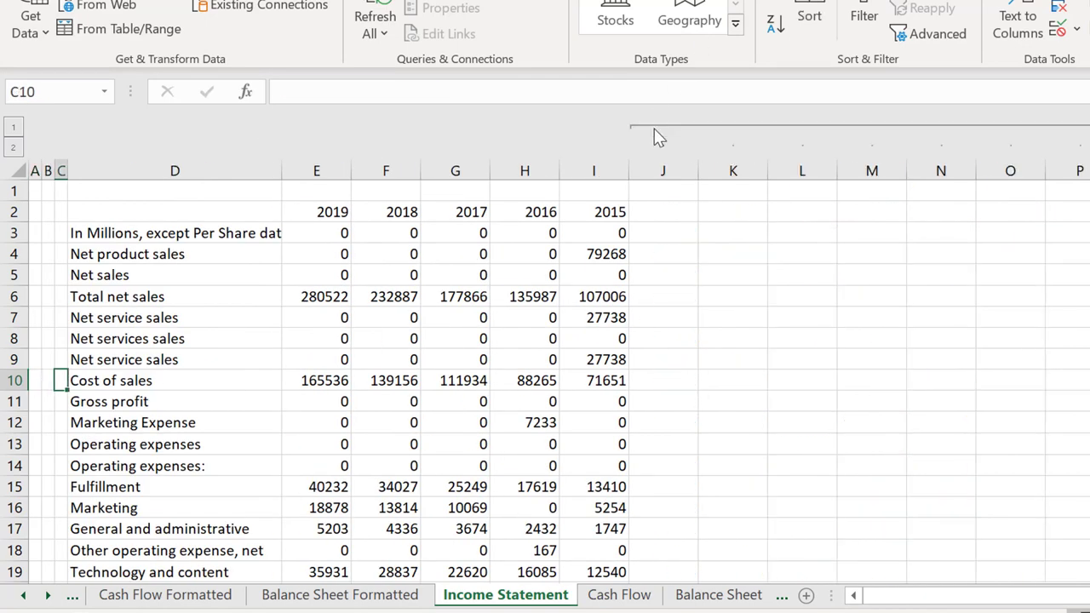
pyautogui.click(768, 372)
pyautogui.press('Up')
pyautogui.press('Up')
pyautogui.press('Right')
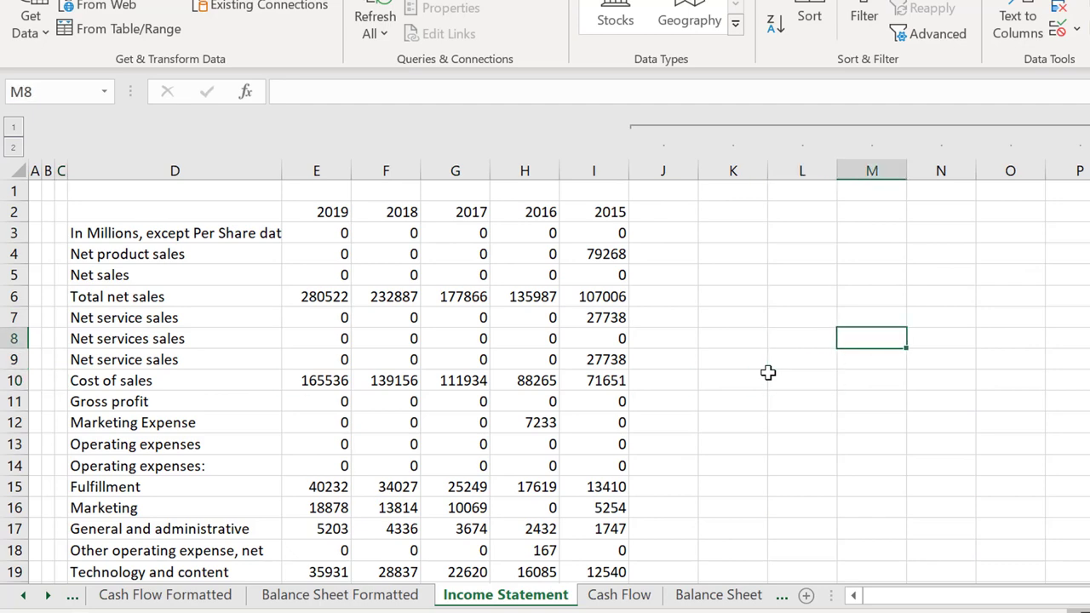
# Look across row 8 from the sheet's start, through the expanded columns and yearly figures, to the end of the Statement of Income block
pyautogui.press('Left')
pyautogui.press('Home')
pyautogui.press('Right')
pyautogui.press('Right')
pyautogui.press('Right')
pyautogui.press('Right')
pyautogui.press('Right')
pyautogui.press('Right')
pyautogui.press('Right')
pyautogui.press('Right')
pyautogui.press('Right')
pyautogui.press('Right')
pyautogui.press('Right')
pyautogui.press('Right')
pyautogui.press('Right')
pyautogui.press('Right')
pyautogui.press('Right')
pyautogui.press('Right')
pyautogui.press('Right')
pyautogui.press('Right')
pyautogui.press('Right')
pyautogui.press('Right')
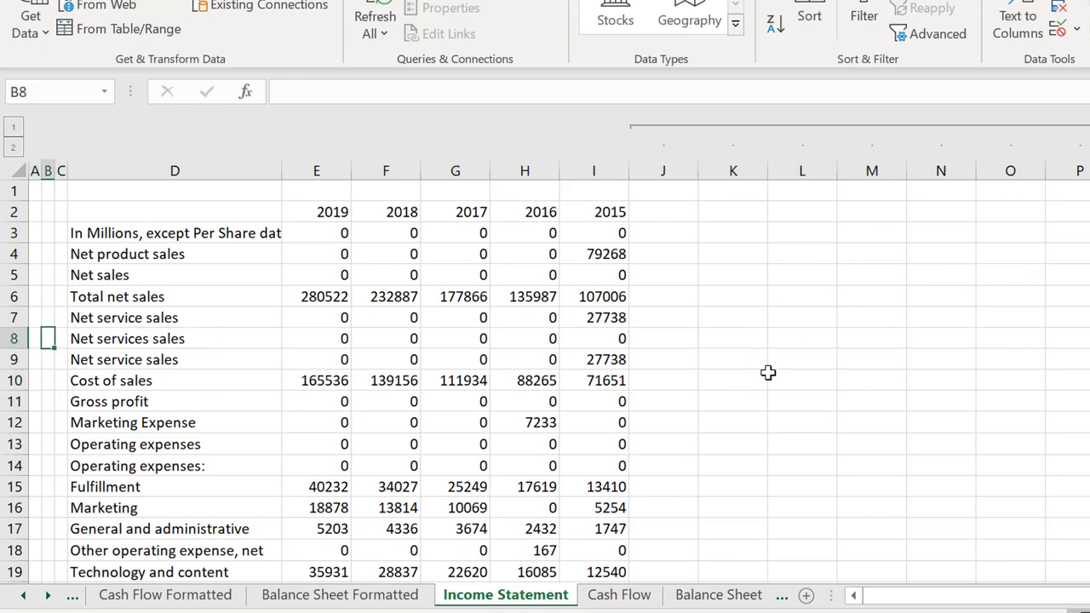
pyautogui.press('Right')
pyautogui.press('Right')
pyautogui.press('Right')
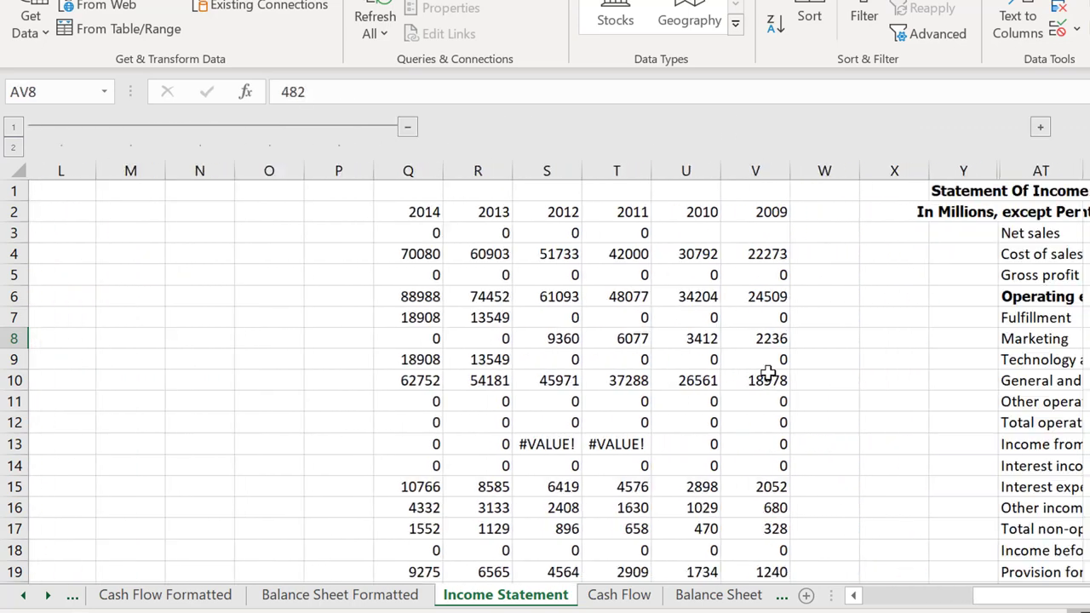
pyautogui.press('Right')
pyautogui.press('Right')
pyautogui.press('Right')
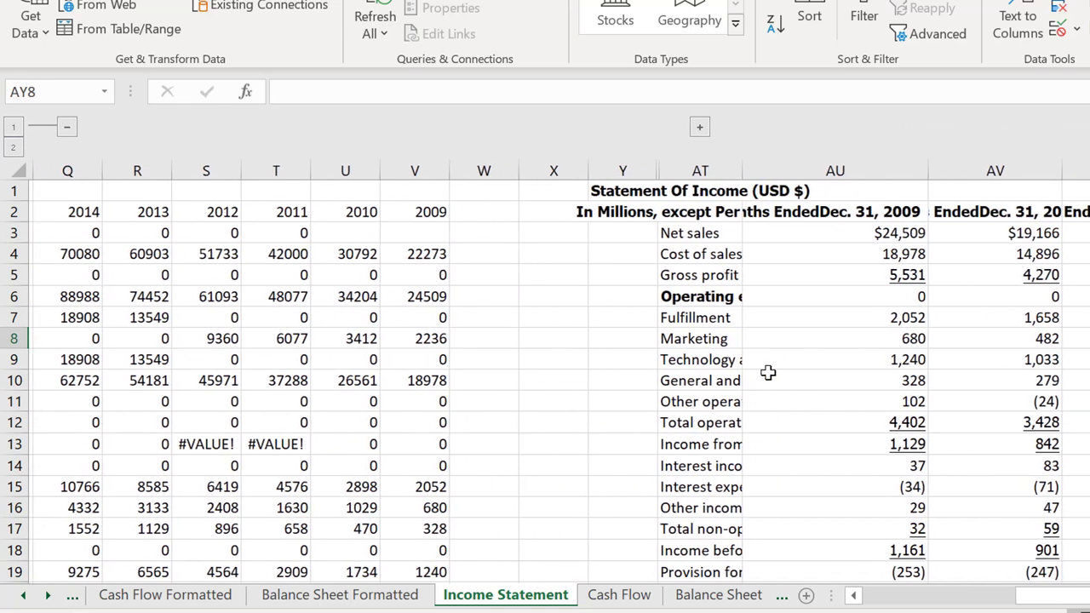
# Check the marketing figure for 2009 and the empty columns beyond the 2007 figures
pyautogui.press('Left')
pyautogui.press('Left')
pyautogui.press('Left')
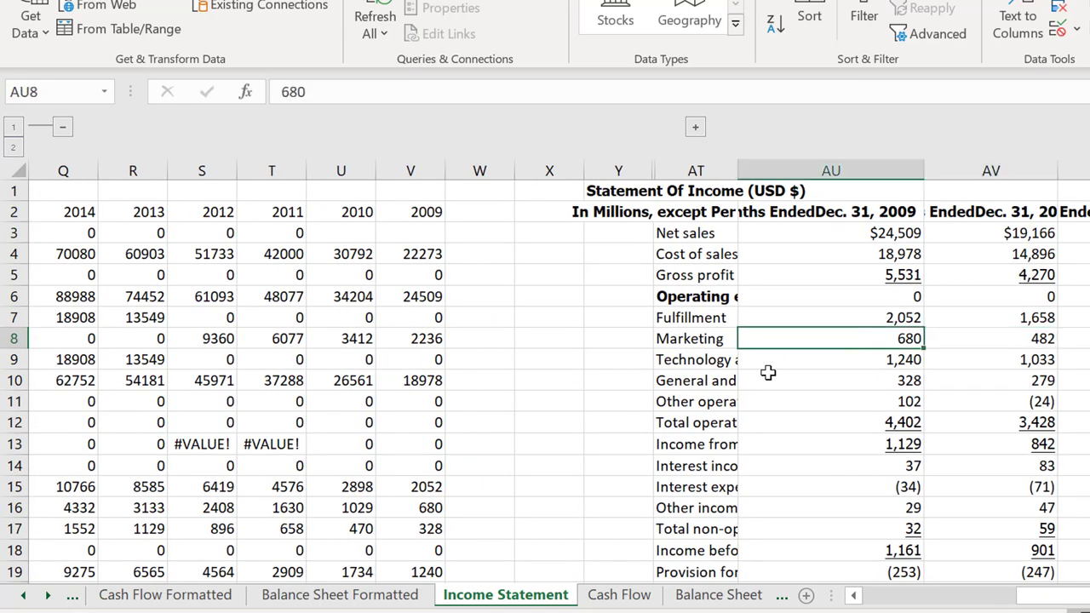
pyautogui.press('Right')
pyautogui.press('Right')
pyautogui.press('Right')
pyautogui.press('Right')
pyautogui.press('Right')
pyautogui.press('Right')
pyautogui.press('Right')
pyautogui.press('Right')
pyautogui.press('Right')
pyautogui.press('Right')
pyautogui.press('Right')
pyautogui.press('Right')
pyautogui.press('Right')
pyautogui.press('Right')
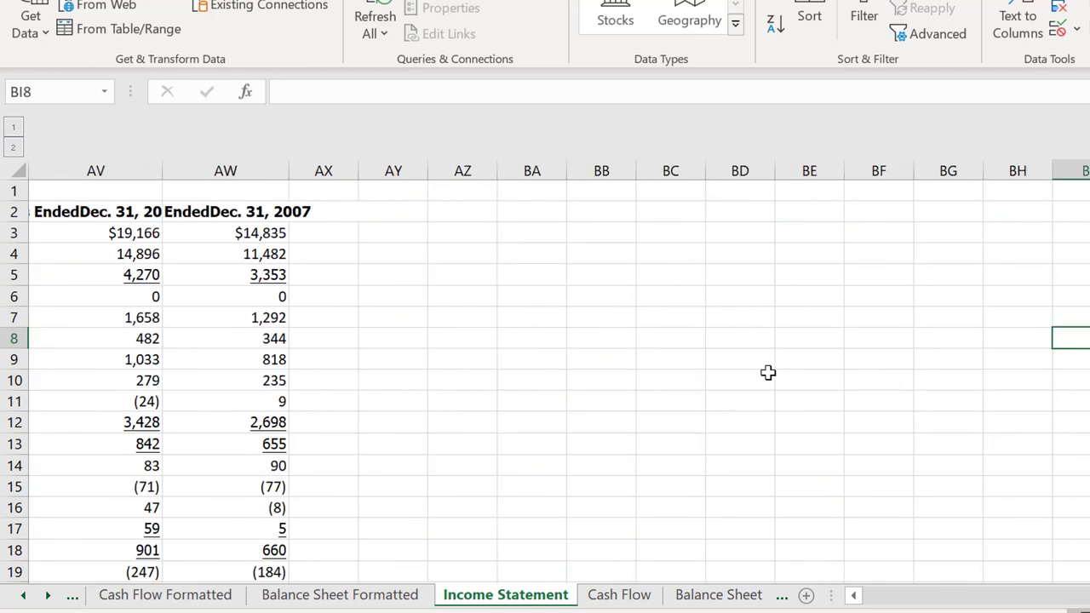
# Expand the collapsed column group just before the Statement of Income block to show the imported yearly statements
pyautogui.press('Left')
pyautogui.press('Left')
pyautogui.press('Left')
pyautogui.press('Left')
pyautogui.press('Left')
pyautogui.press('Left')
pyautogui.press('Left')
pyautogui.press('Left')
pyautogui.press('Left')
pyautogui.press('Left')
pyautogui.press('Left')
pyautogui.press('Left')
pyautogui.press('Left')
pyautogui.press('Left')
pyautogui.press('Left')
pyautogui.press('Left')
pyautogui.press('Left')
pyautogui.press('Left')
pyautogui.press('Left')
pyautogui.press('Left')
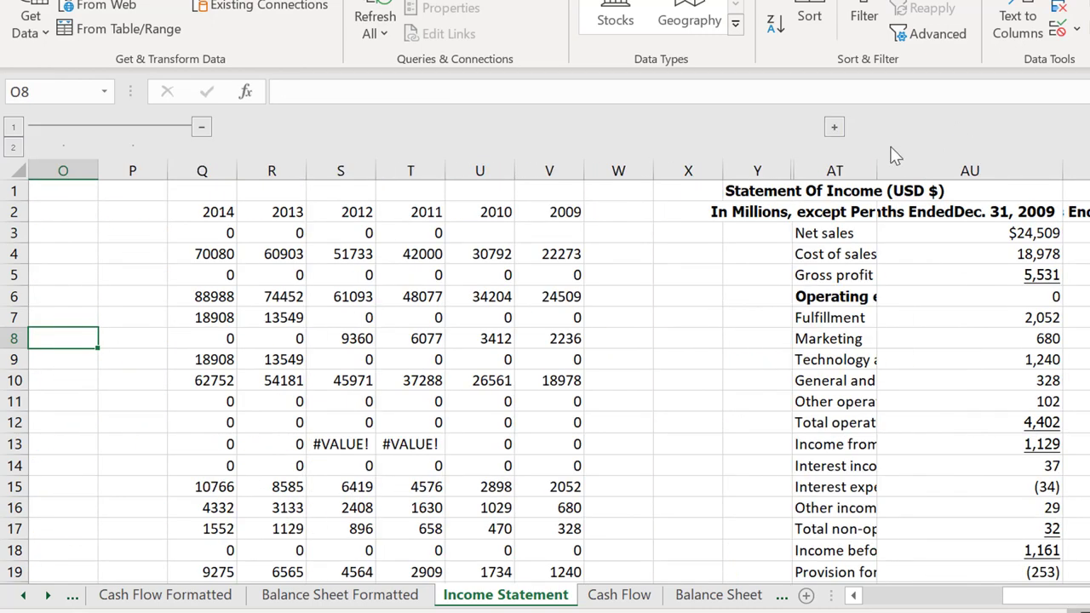
pyautogui.click(830, 135)
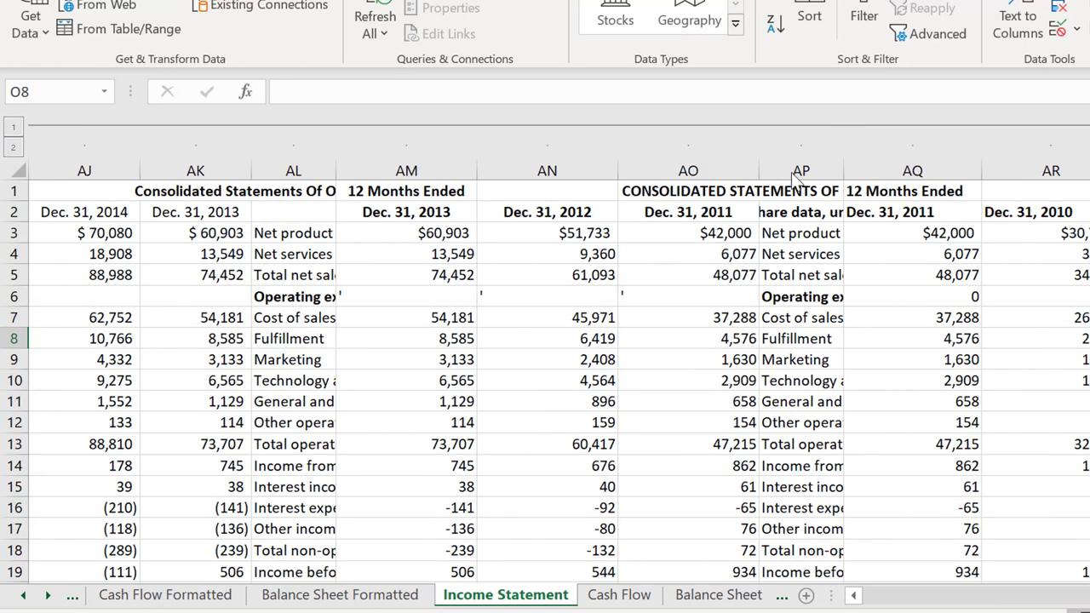
# Look back through the imported Consolidated Statements of Operations from the 2013 filing to the 2019 filing
pyautogui.click(602, 332)
pyautogui.press('Left')
pyautogui.press('Left')
pyautogui.press('Left')
pyautogui.press('Left')
pyautogui.press('Left')
pyautogui.press('Left')
pyautogui.press('Left')
pyautogui.press('Left')
pyautogui.press('Left')
pyautogui.press('Left')
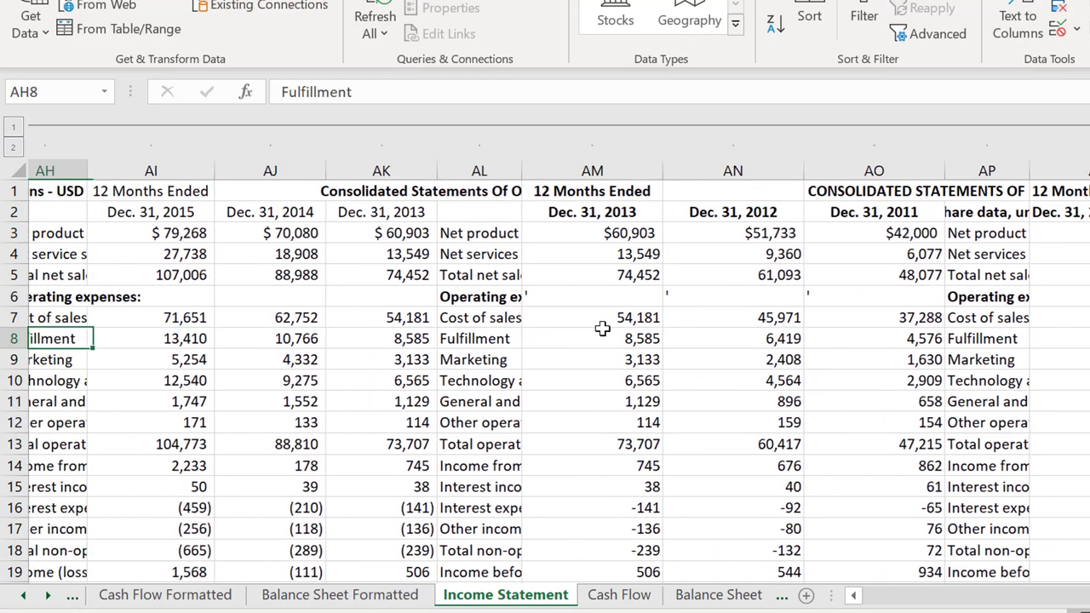
pyautogui.press('Left')
pyautogui.press('Left')
pyautogui.press('Left')
pyautogui.press('Left')
pyautogui.press('Left')
pyautogui.press('Left')
pyautogui.press('Left')
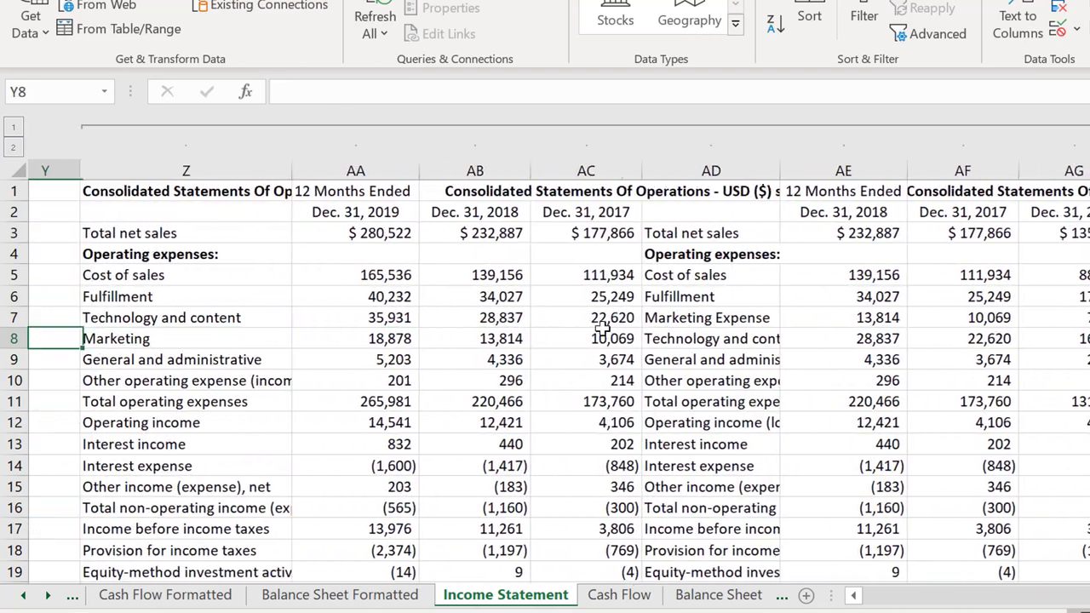
# Look forward through the imported statements from the 2019 filing to the end of the 2009 Statement of Income block
pyautogui.press('Right')
pyautogui.press('Right')
pyautogui.press('Right')
pyautogui.press('Right')
pyautogui.press('Right')
pyautogui.press('Right')
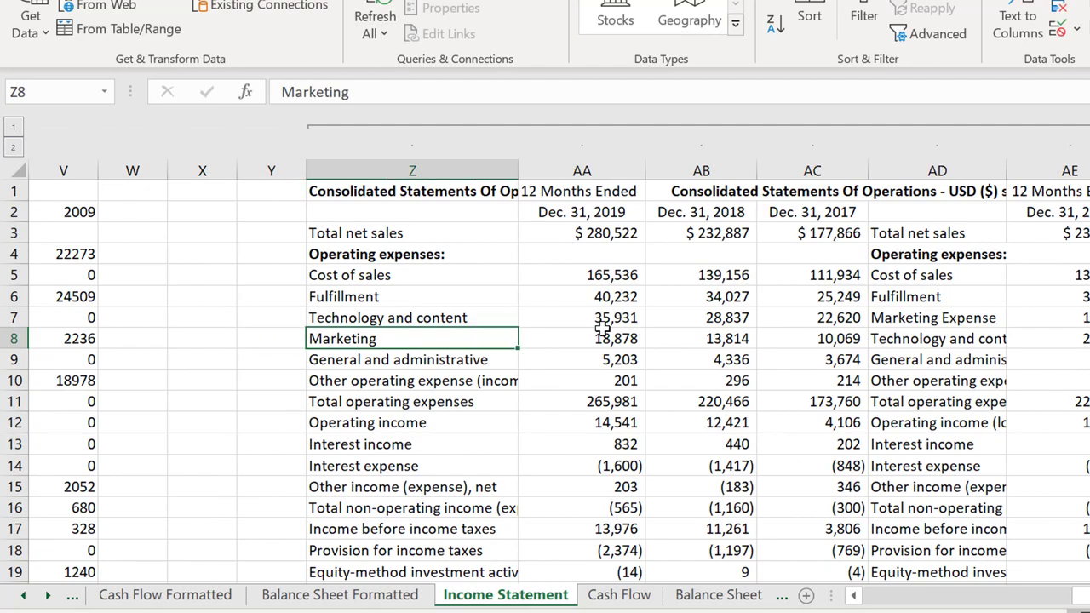
pyautogui.press('Right')
pyautogui.press('Right')
pyautogui.press('Right')
pyautogui.press('Right')
pyautogui.press('Right')
pyautogui.press('Right')
pyautogui.press('Right')
pyautogui.press('Right')
pyautogui.press('Right')
pyautogui.press('Right')
pyautogui.press('Right')
pyautogui.press('Right')
pyautogui.press('Right')
pyautogui.press('Right')
pyautogui.press('Right')
pyautogui.press('Right')
pyautogui.press('Right')
pyautogui.press('Right')
pyautogui.press('Right')
pyautogui.press('Right')
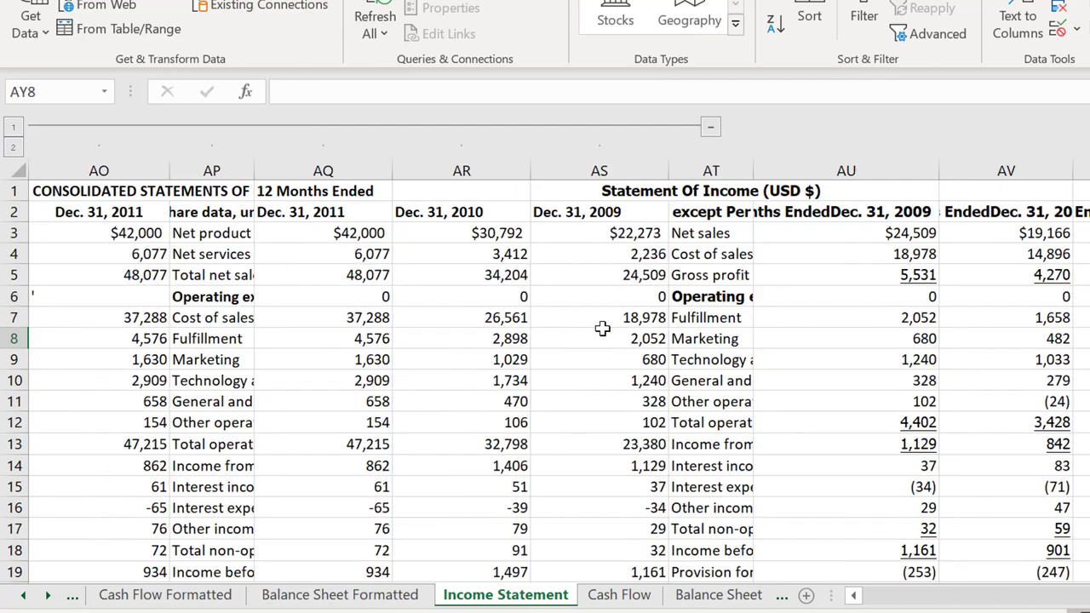
# Go back from the imported statements to the compiled 2019 to 2015 columns of the Income Statement sheet
pyautogui.press('Left')
pyautogui.press('Left')
pyautogui.press('Left')
pyautogui.press('Left')
pyautogui.press('Left')
pyautogui.press('Left')
pyautogui.press('Left')
pyautogui.press('Left')
pyautogui.press('Left')
pyautogui.press('Left')
pyautogui.press('Left')
pyautogui.press('Left')
pyautogui.press('Left')
pyautogui.press('Left')
pyautogui.press('Left')
pyautogui.press('Left')
pyautogui.press('Left')
pyautogui.press('Left')
pyautogui.press('Left')
pyautogui.press('Left')
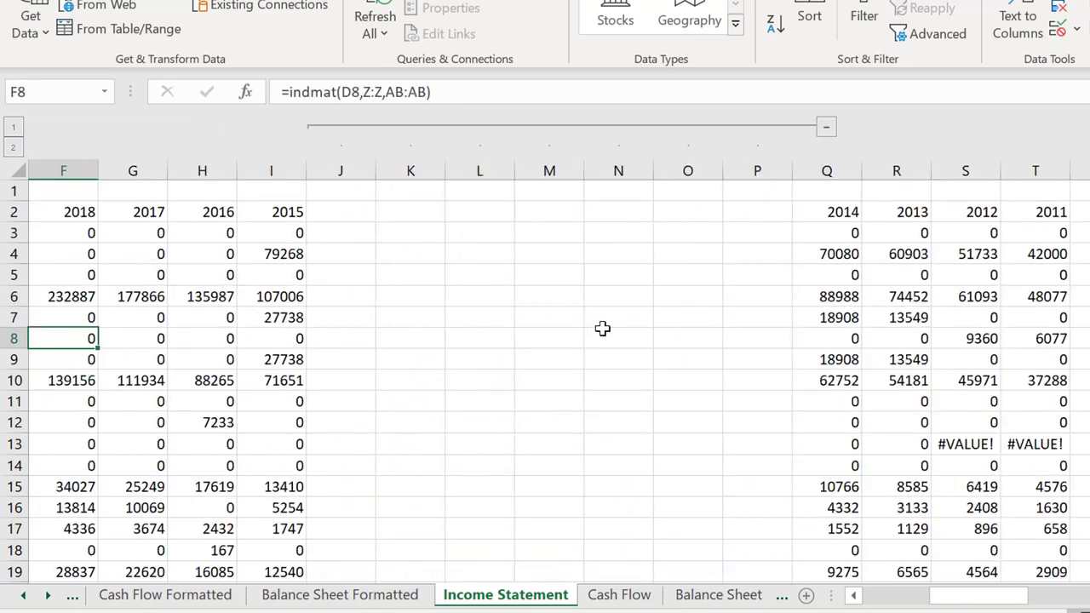
pyautogui.press('Right')
pyautogui.press('Right')
pyautogui.press('Right')
pyautogui.press('Right')
pyautogui.press('Right')
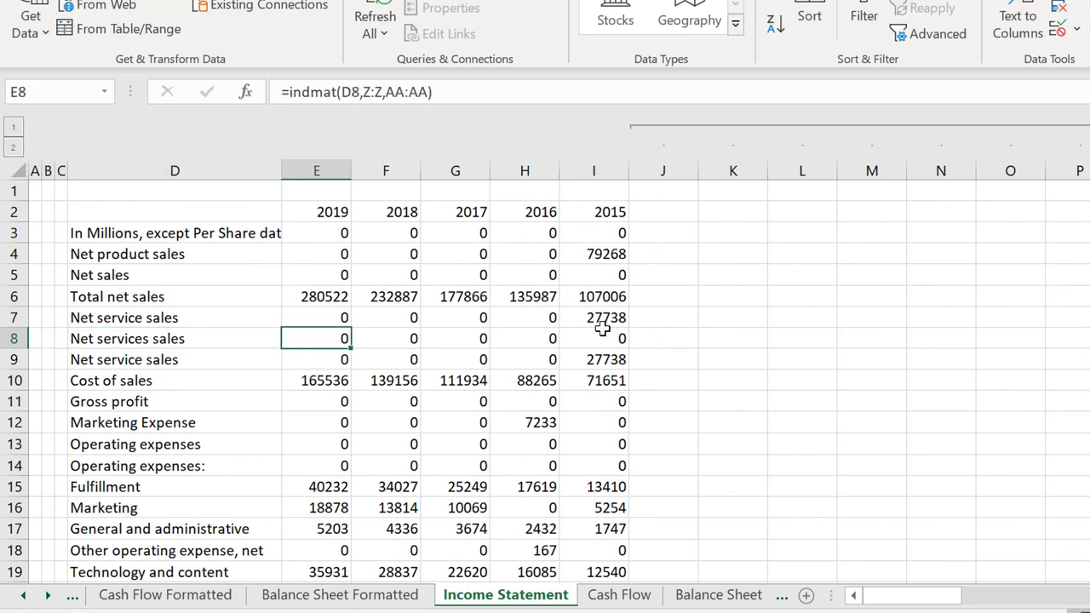
# Check the Net services sales row of the compiled income statement, from its label through the 2019 to 2014 lookup formulas
pyautogui.press('Left')
pyautogui.press('Left')
pyautogui.press('Left')
pyautogui.press('Left')
pyautogui.press('Right')
pyautogui.press('Right')
pyautogui.press('Right')
pyautogui.press('Right')
pyautogui.press('Right')
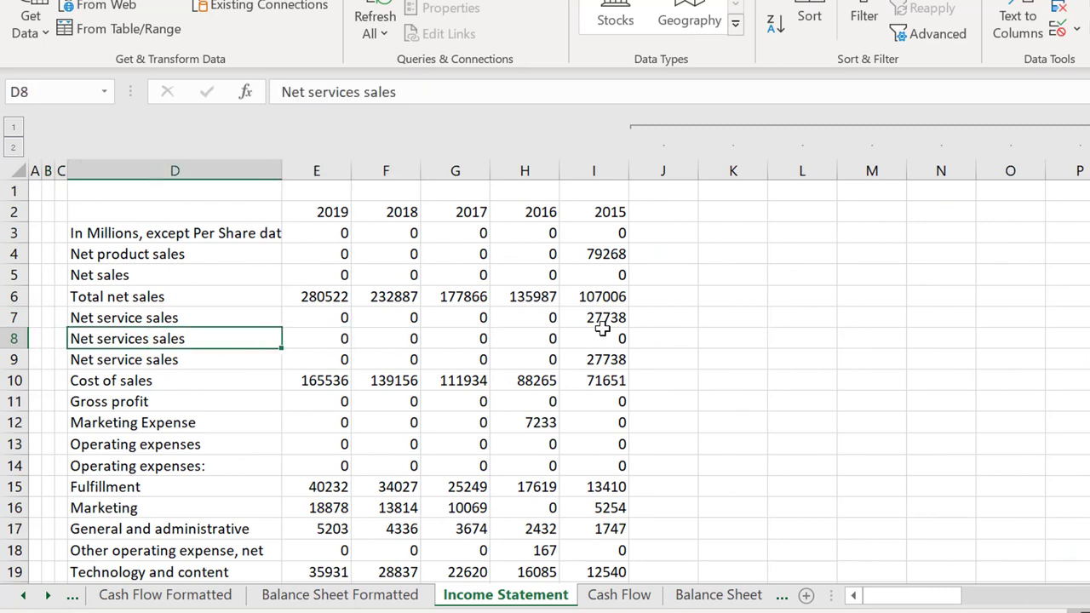
pyautogui.press('Right')
pyautogui.press('Right')
pyautogui.press('Right')
pyautogui.press('Right')
pyautogui.press('Right')
pyautogui.press('Right')
pyautogui.press('Right')
pyautogui.press('Right')
pyautogui.press('Right')
pyautogui.press('Right')
pyautogui.press('Right')
pyautogui.press('Left')
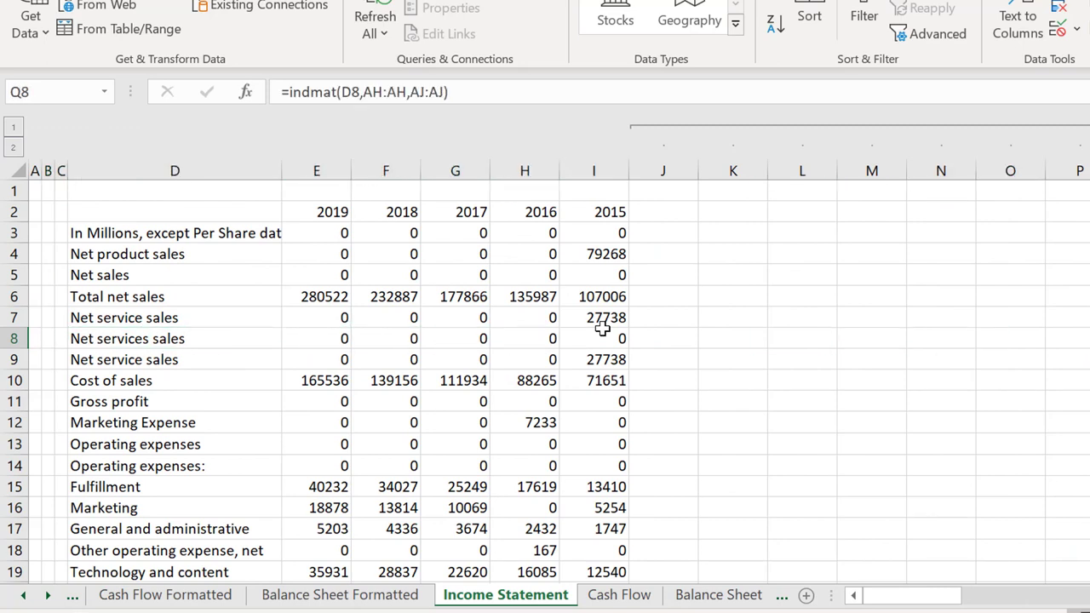
# Open the Cash Flow sheet and check the 2019 entries from Proceeds from property and equipment incentives up to Unearned revenue
pyautogui.hotkey('ctrl', 'pagedown')
pyautogui.press('Left')
pyautogui.press('Right')
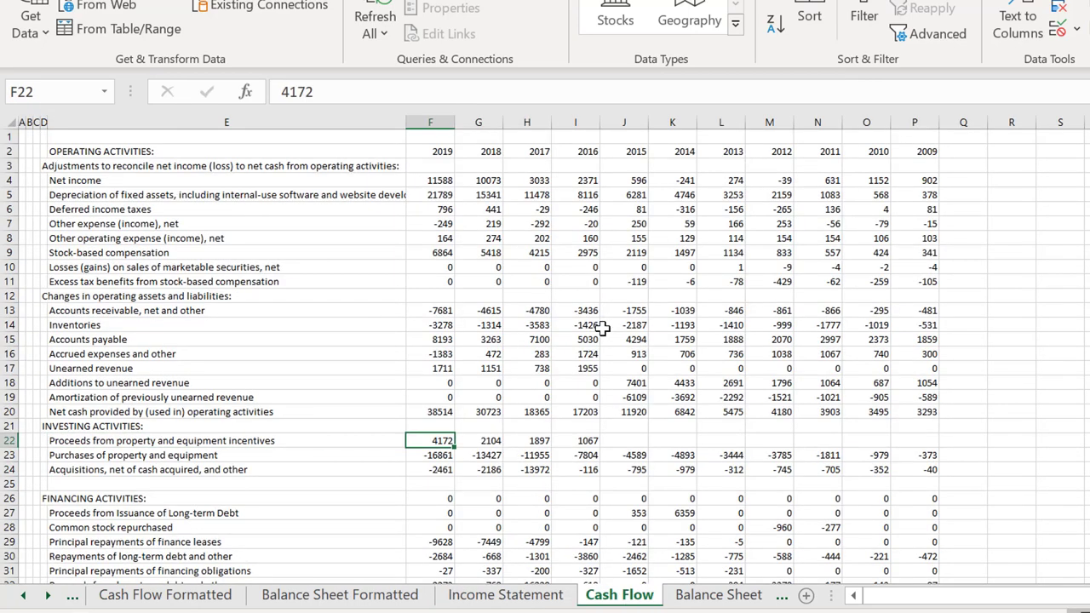
pyautogui.press('Up')
pyautogui.press('Up')
pyautogui.press('Up')
pyautogui.press('Up')
pyautogui.press('Up')
pyautogui.press('Right')
pyautogui.press('Left')
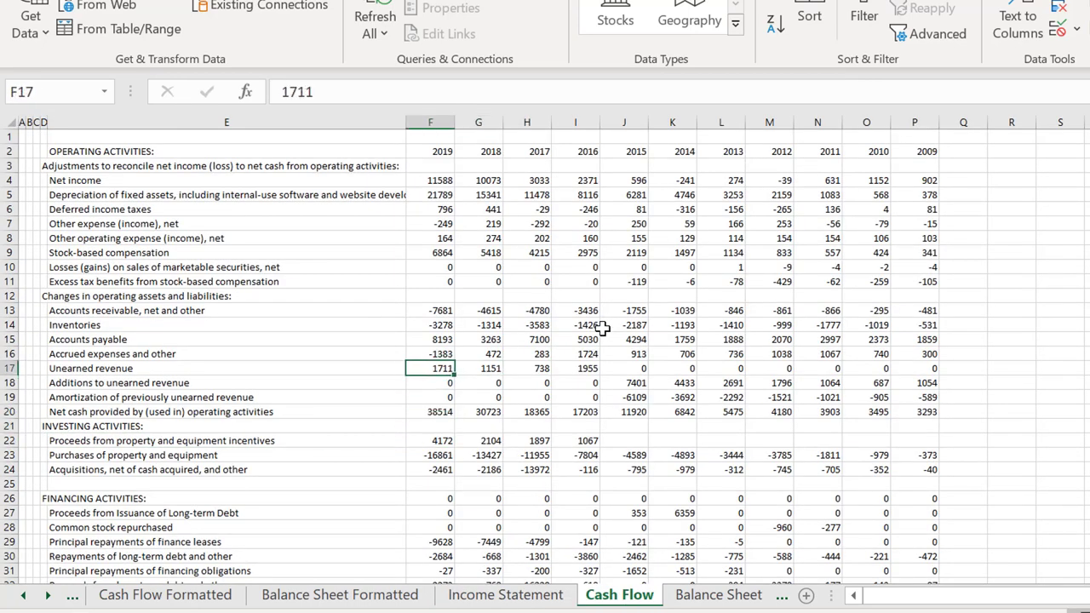
# Open the Balance Sheet sheet and inspect the lookup formulas for Cash and cash equivalents and Marketable securities
pyautogui.hotkey('ctrl', 'pagedown')
pyautogui.press('Left')
pyautogui.press('Right')
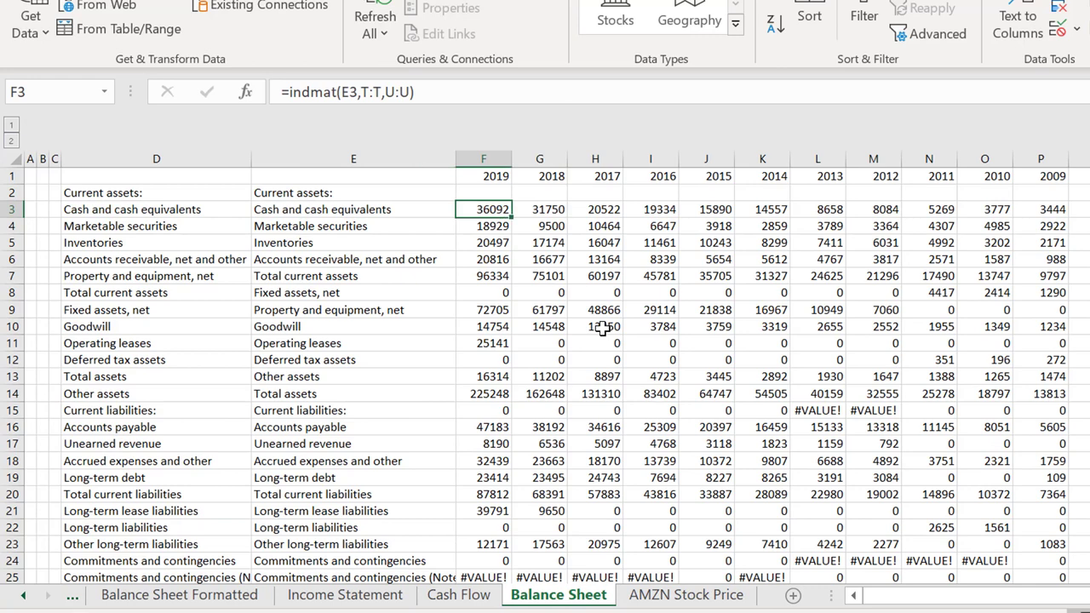
pyautogui.press('Down')
pyautogui.press('Right')
pyautogui.press('Left')
pyautogui.press('Right')
pyautogui.press('Right')
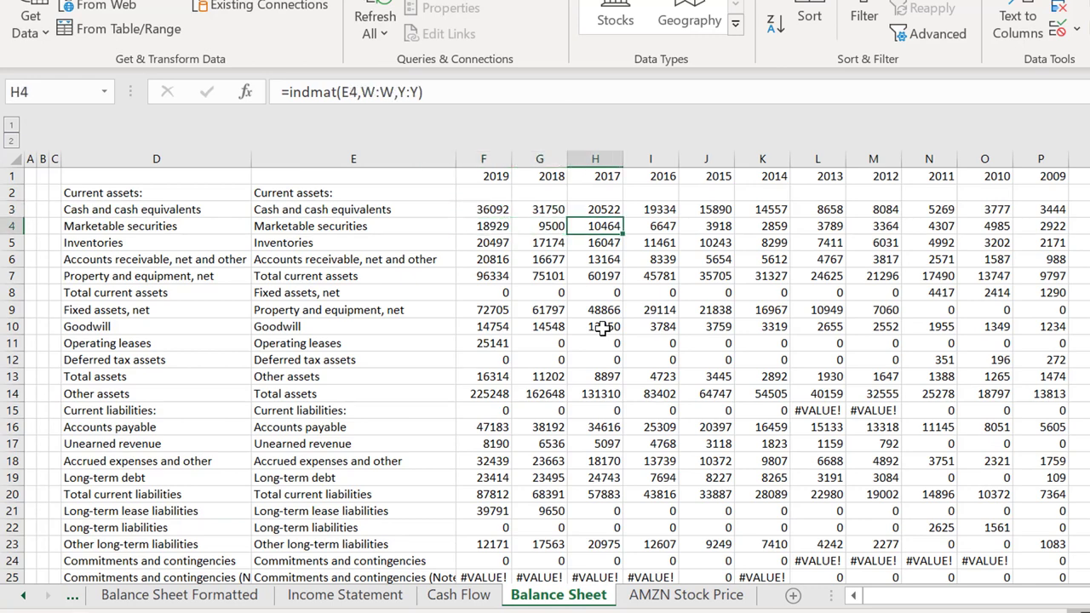
# Look along the Marketable securities row past 2009 and back, and inspect the 2012 Operating leases formula
pyautogui.press('Right')
pyautogui.press('Right')
pyautogui.press('Right')
pyautogui.press('Right')
pyautogui.press('Right')
pyautogui.press('Right')
pyautogui.press('Right')
pyautogui.press('Right')
pyautogui.press('Right')
pyautogui.press('Right')
pyautogui.press('Left')
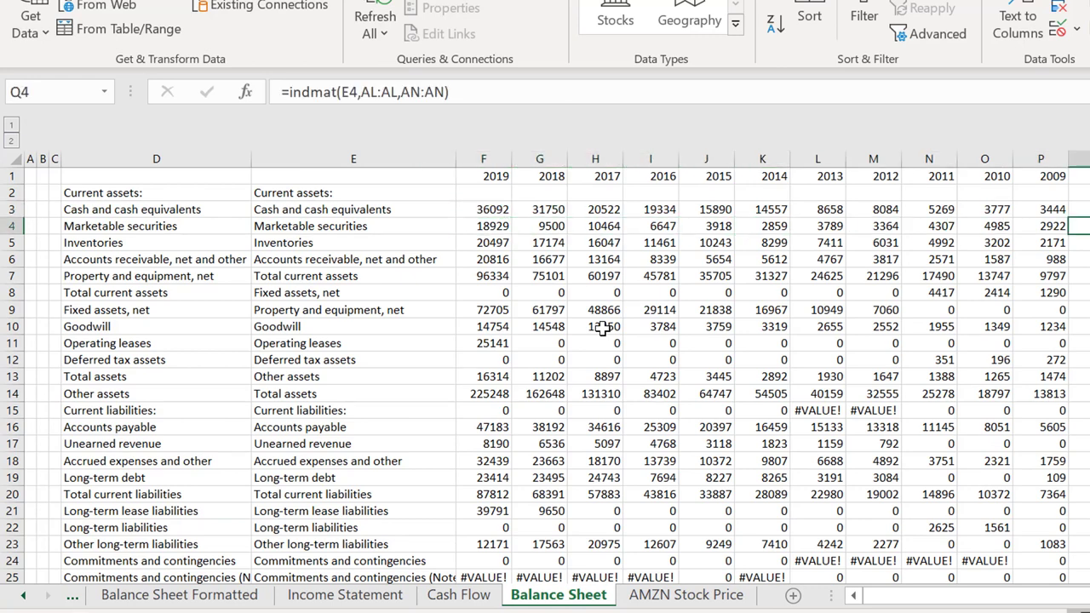
pyautogui.press('Left')
pyautogui.press('Left')
pyautogui.press('Left')
pyautogui.press('Left')
pyautogui.press('Left')
pyautogui.press('Left')
pyautogui.press('Left')
pyautogui.press('Left')
pyautogui.press('Left')
pyautogui.press('Home')
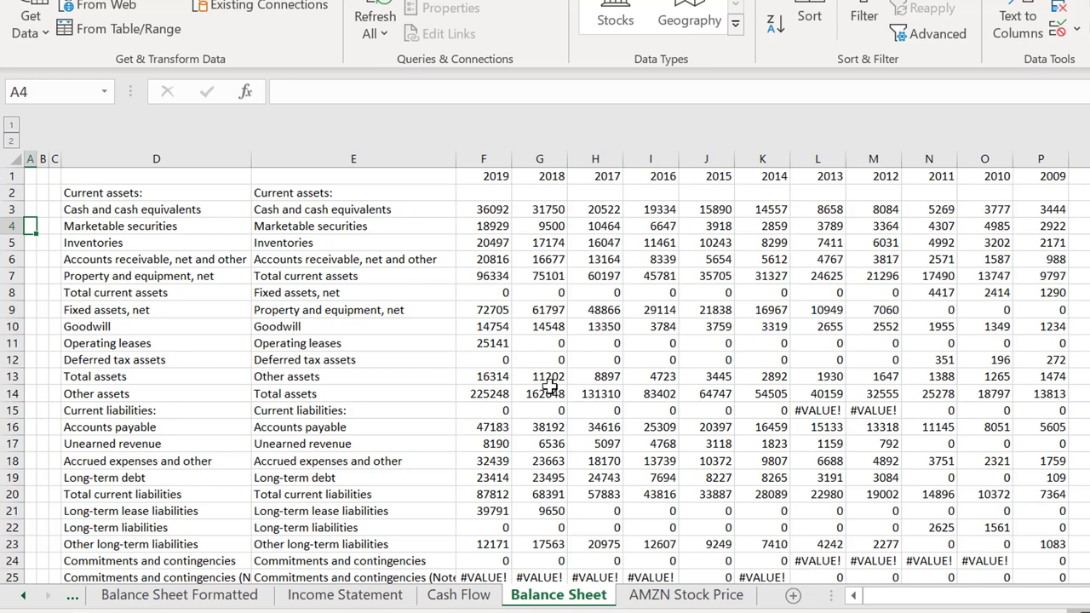
pyautogui.click(881, 348)
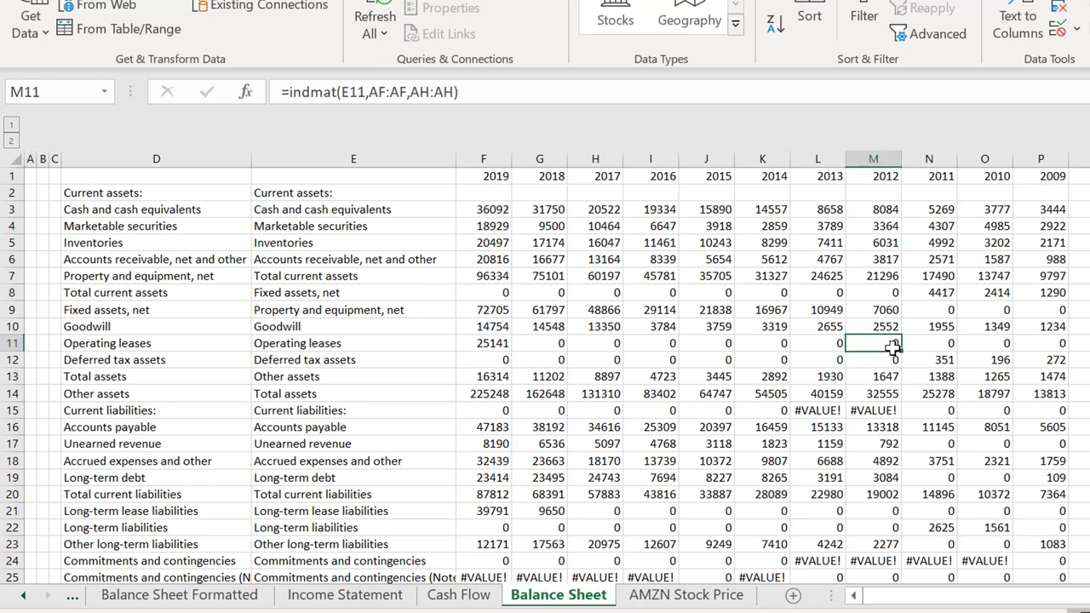
# Switch to the PowerPoint presentation and browse from the File to Read in Financial Data slide to the Price to Book Ratio slide
pyautogui.click(525, 362)
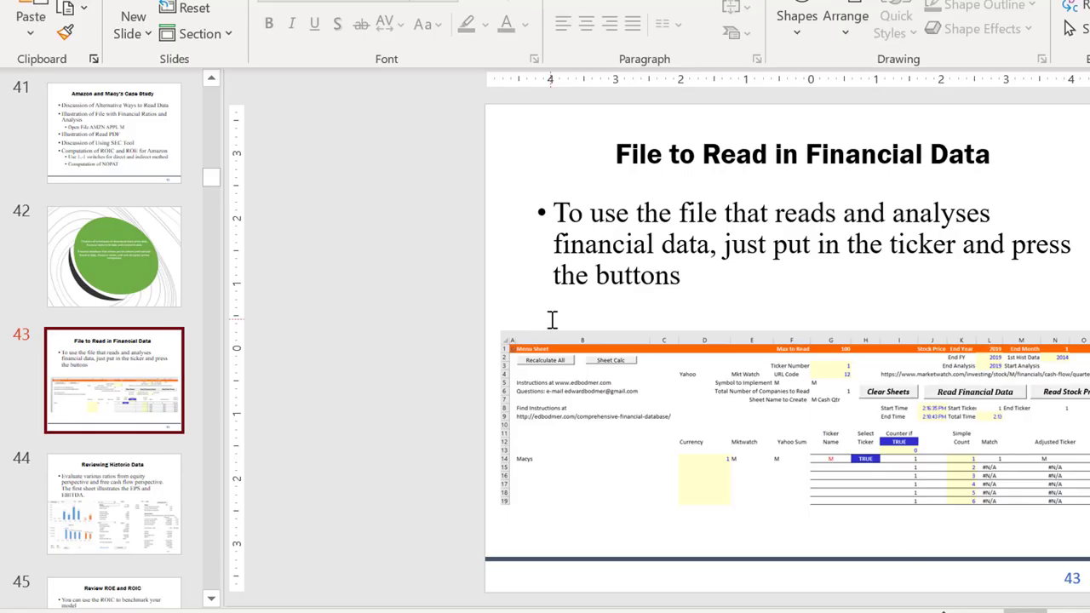
pyautogui.press('pagedown')
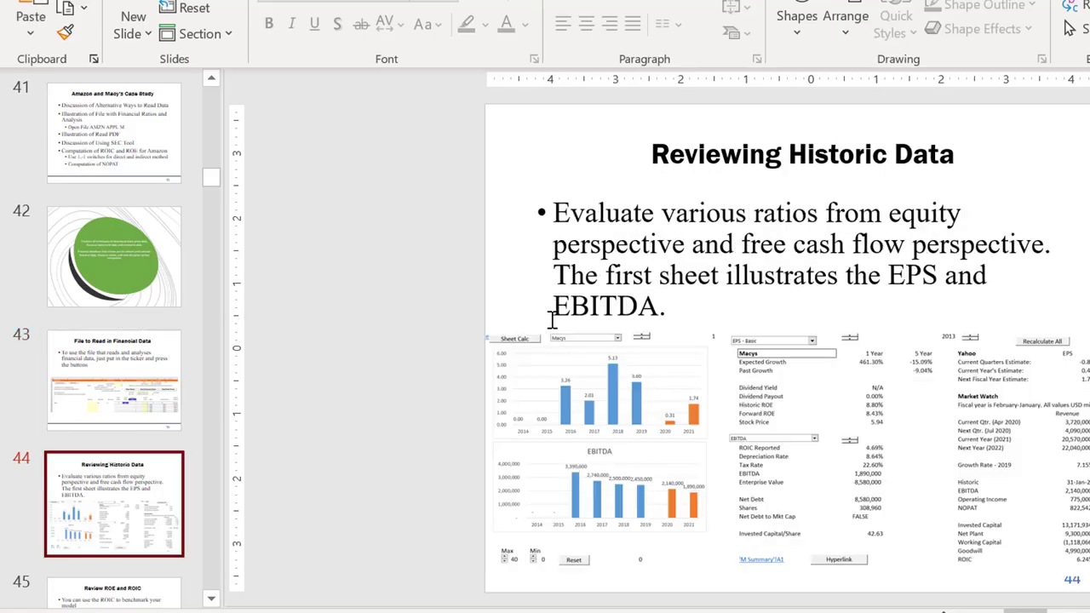
pyautogui.press('pagedown')
pyautogui.press('pagedown')
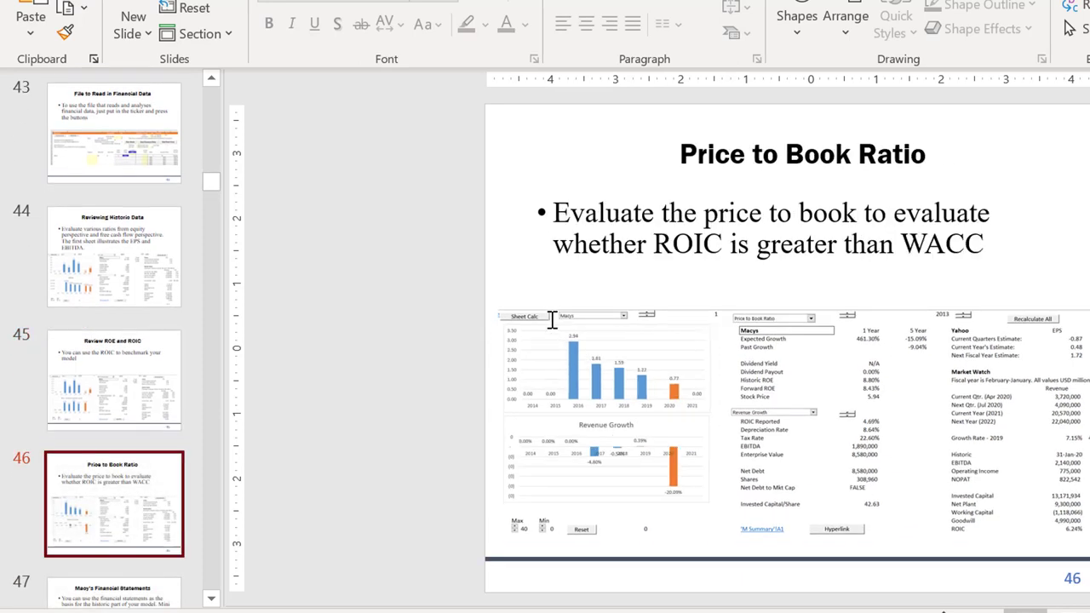
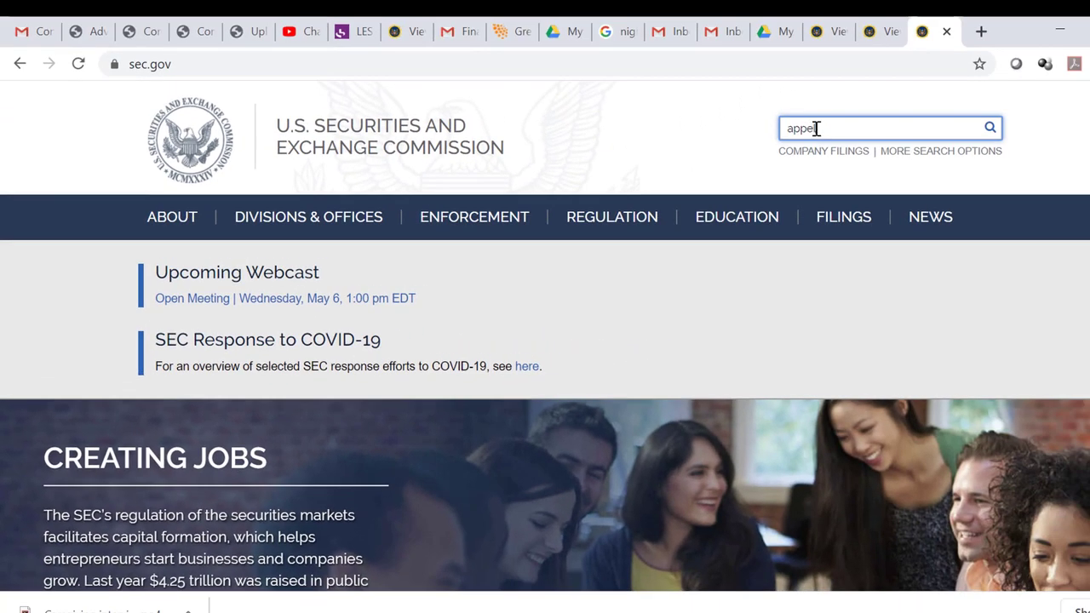
pyautogui.write('l')
pyautogui.press('Return')
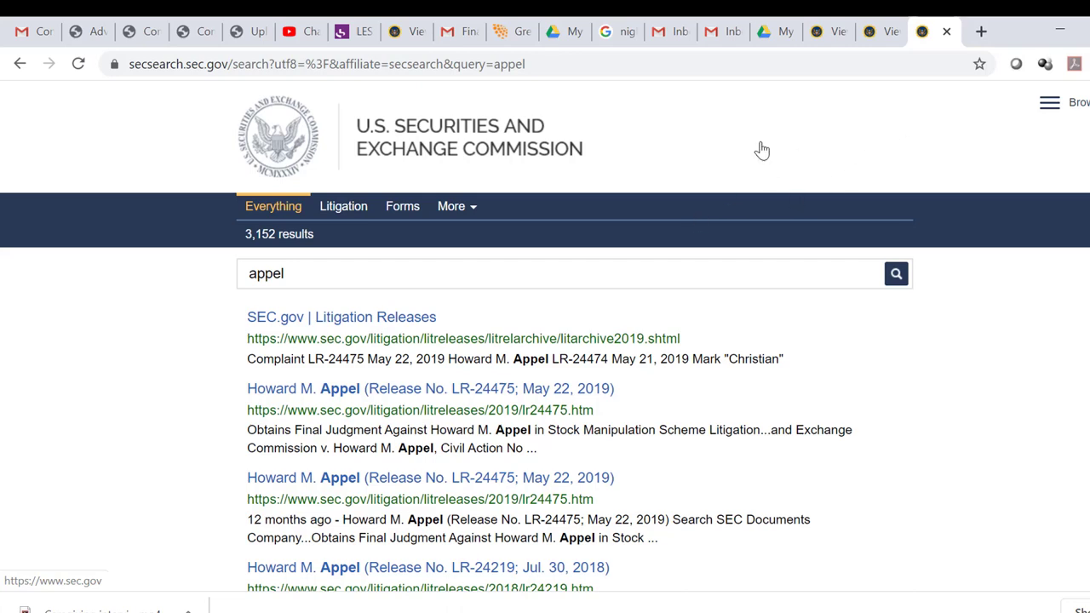
pyautogui.click(20, 65)
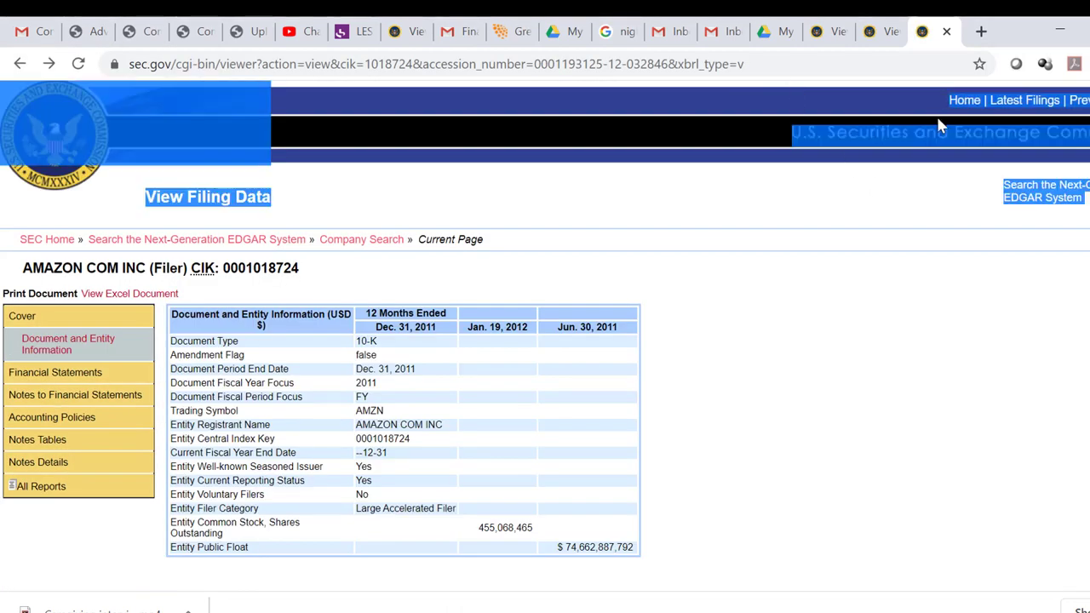
pyautogui.click(966, 99)
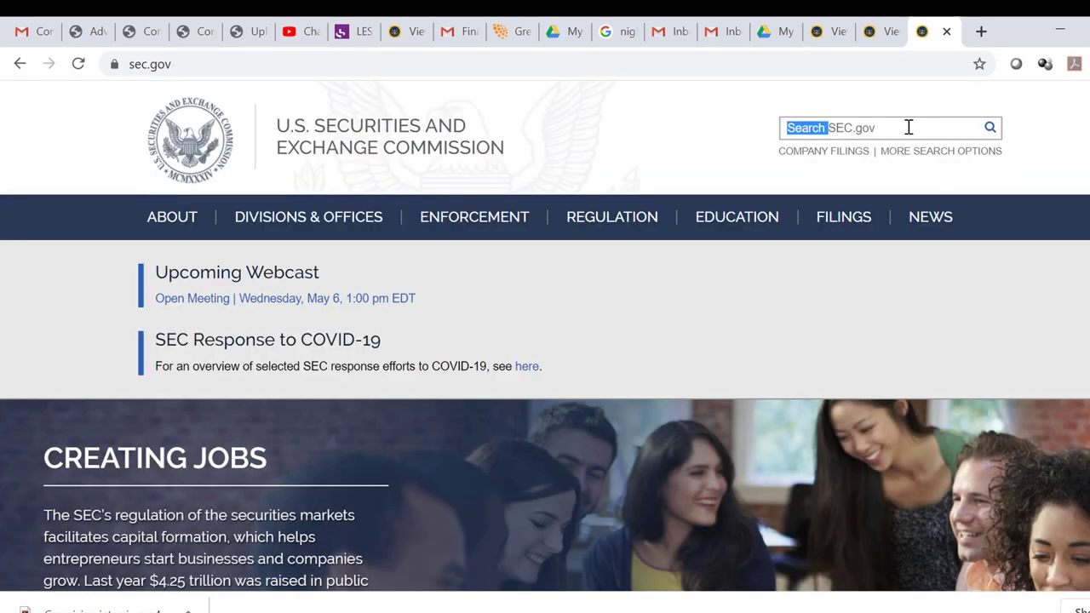
# Search SEC.gov for apple and open Apple Inc.'s EDGAR filing list
pyautogui.click(908, 128)
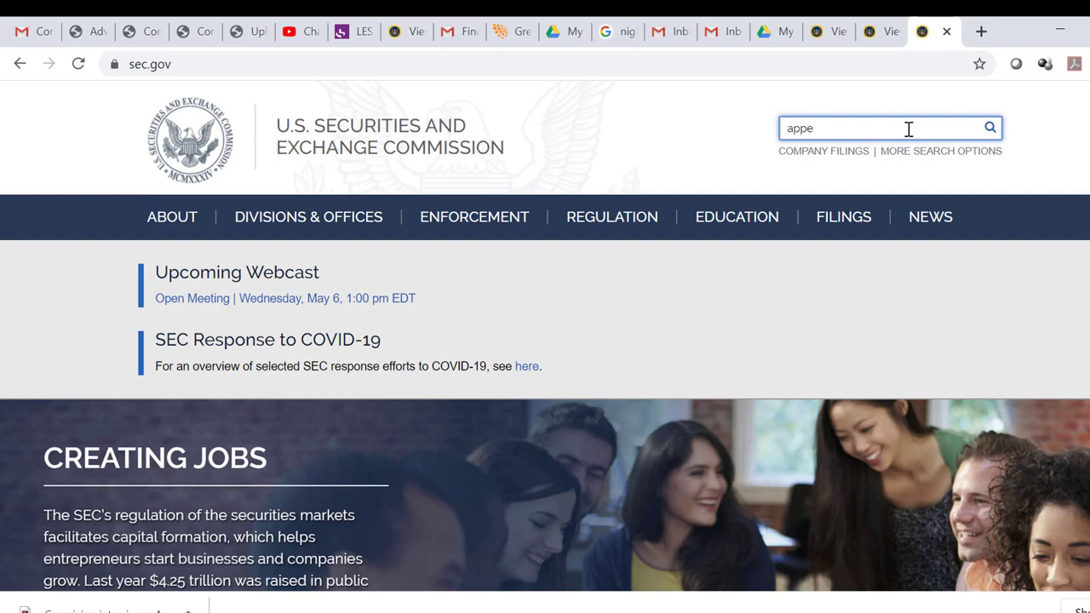
pyautogui.press('Return')
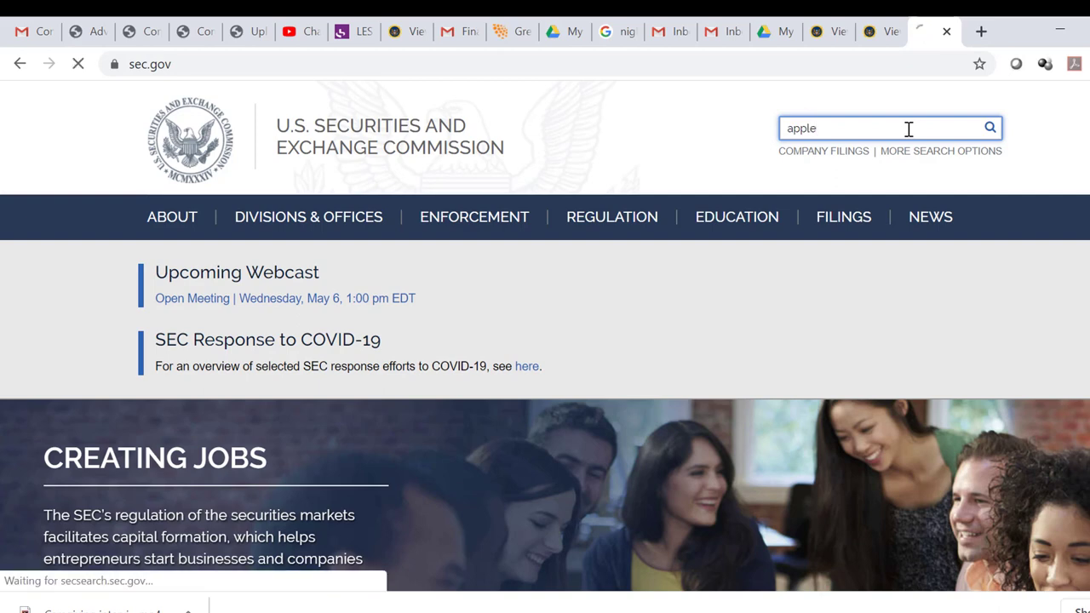
pyautogui.click(363, 351)
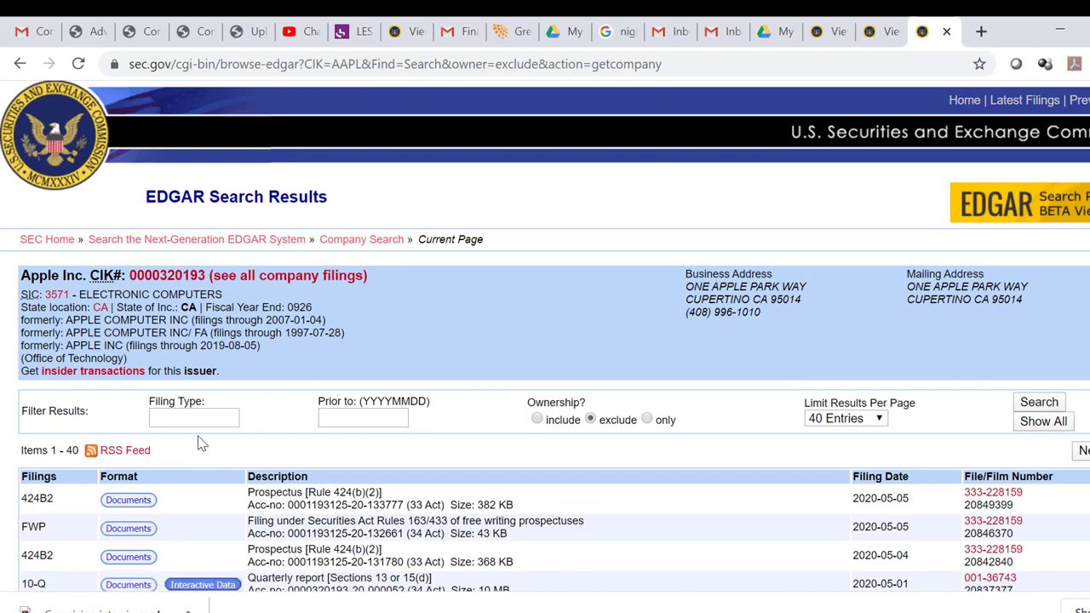
# Page through Apple's older filings, 40 entries at a time, back to the 2004 filings in items 481 to 520
pyautogui.scroll(-2, 200, 443)
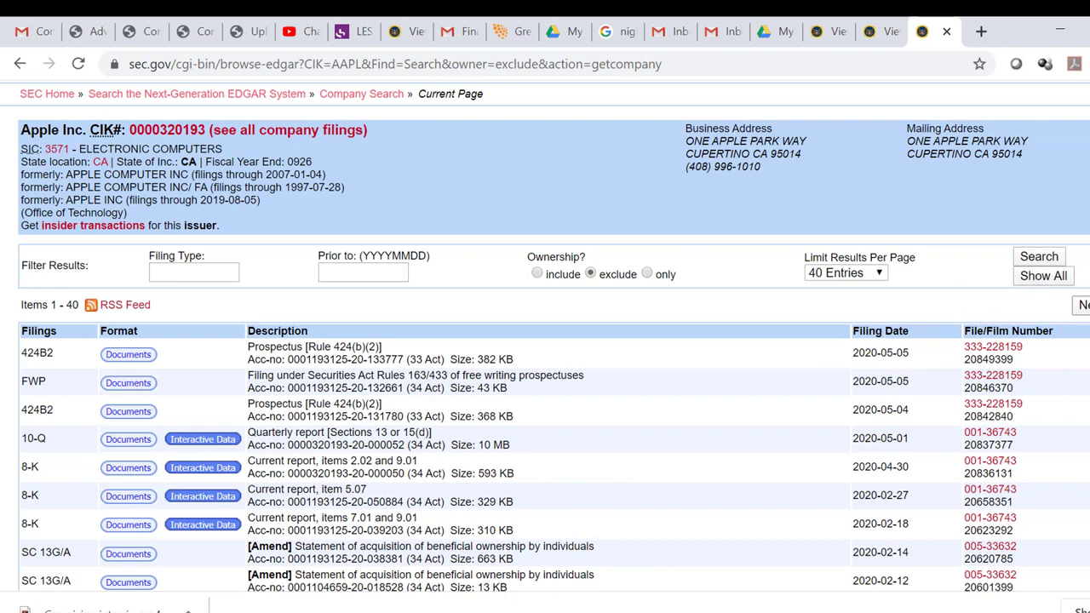
pyautogui.click(1084, 305)
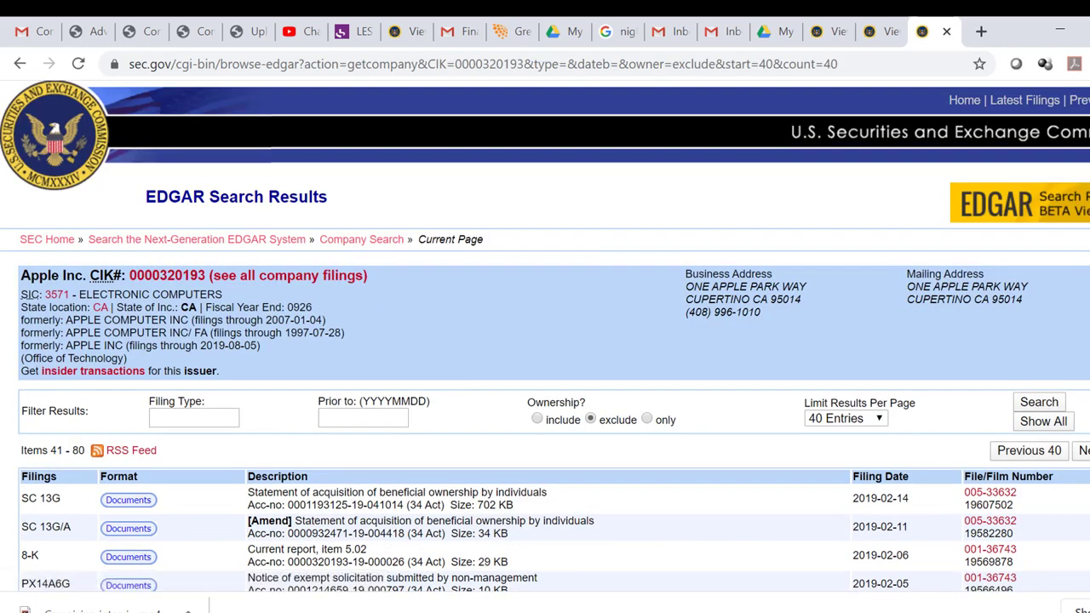
pyautogui.click(1083, 450)
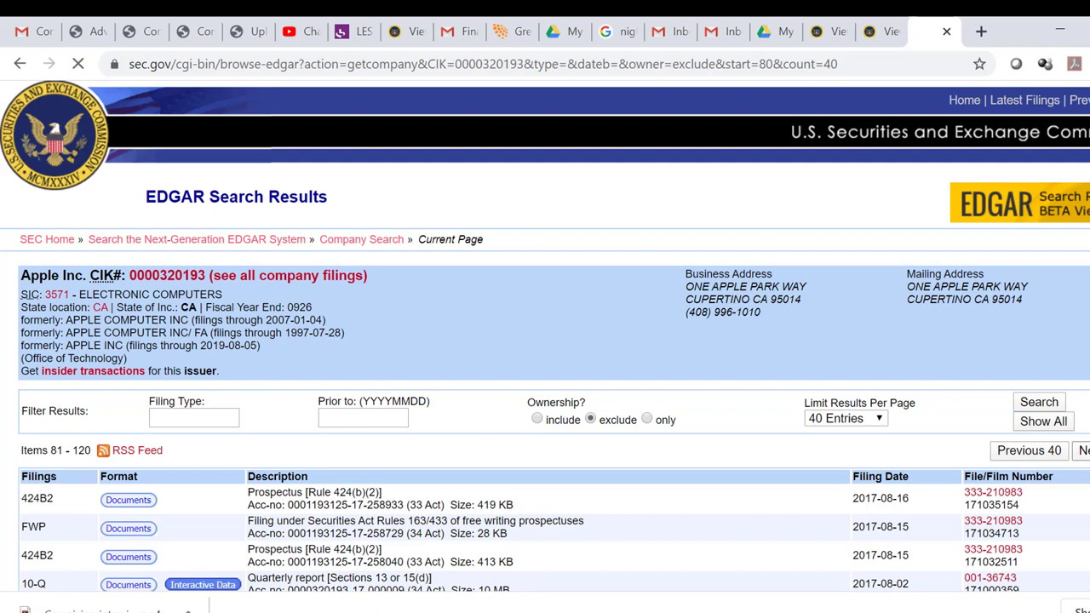
pyautogui.click(1084, 450)
pyautogui.click(1083, 449)
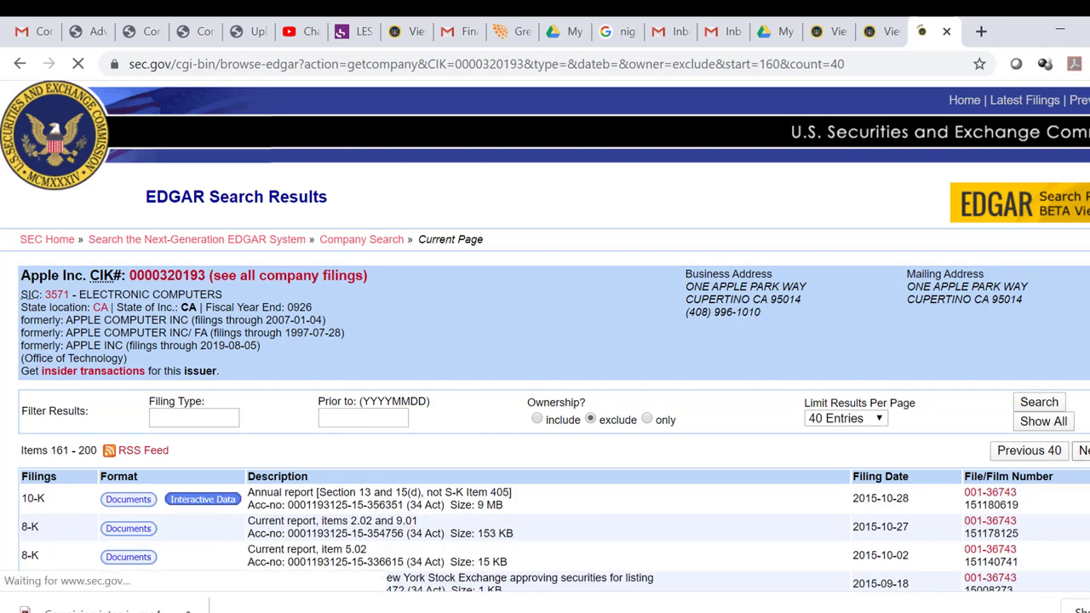
pyautogui.click(1083, 449)
pyautogui.click(1083, 450)
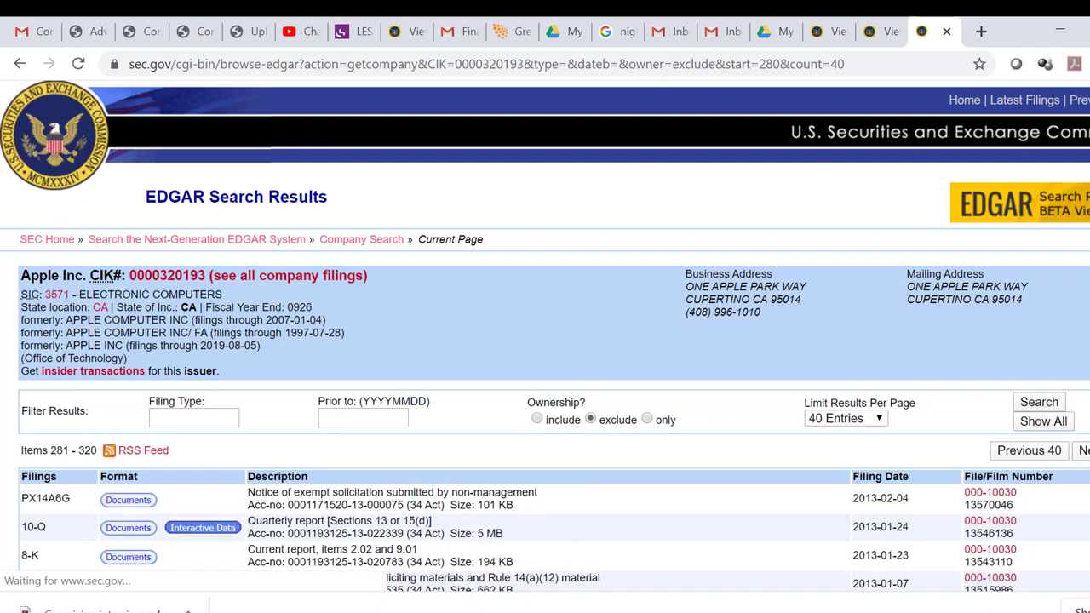
pyautogui.click(1083, 450)
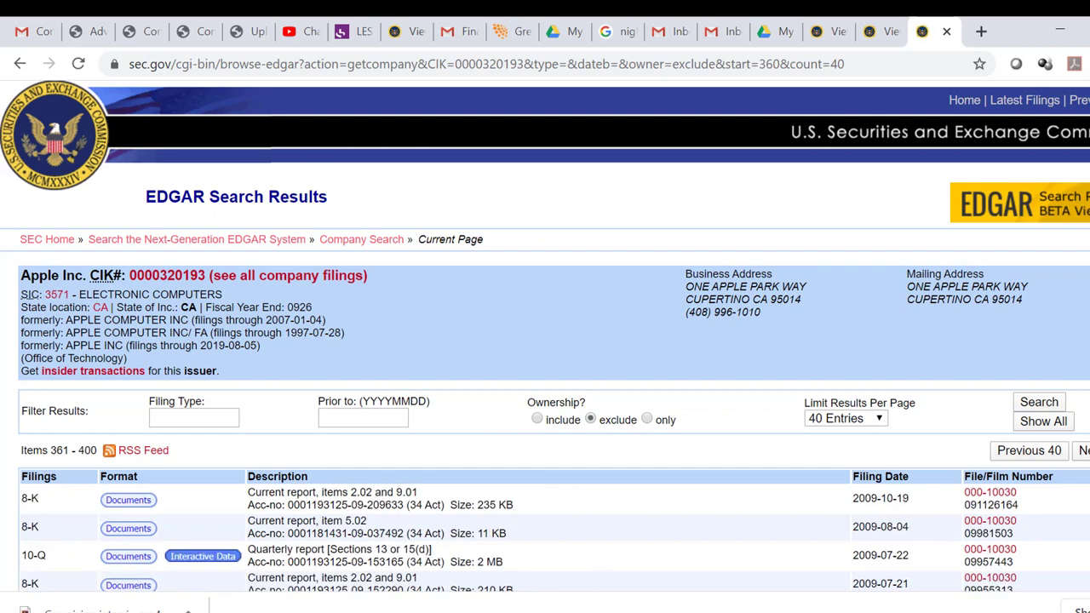
pyautogui.click(1083, 449)
pyautogui.click(1083, 449)
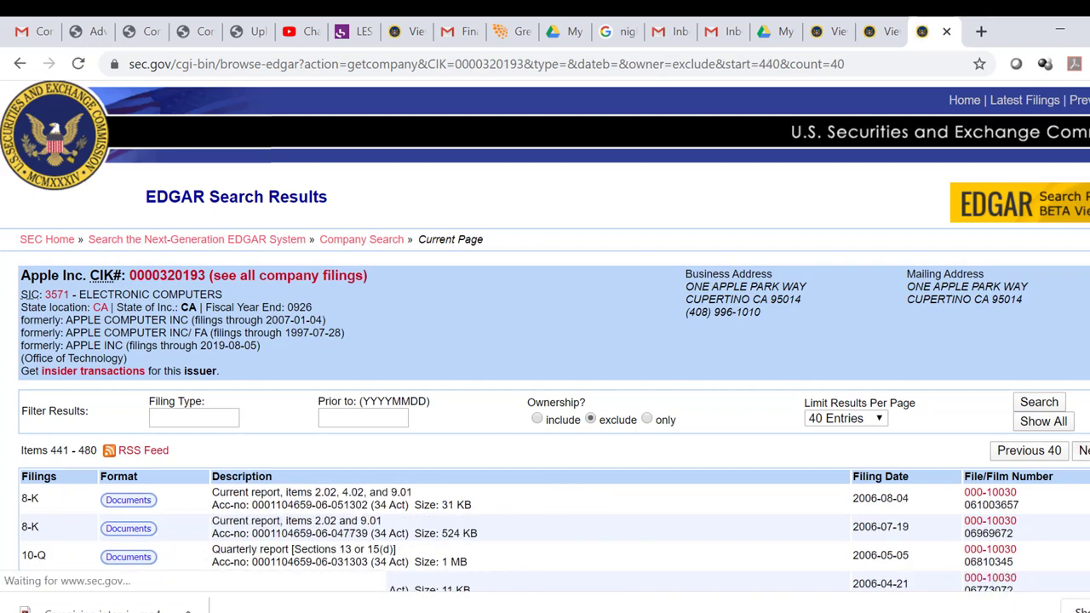
pyautogui.click(1083, 450)
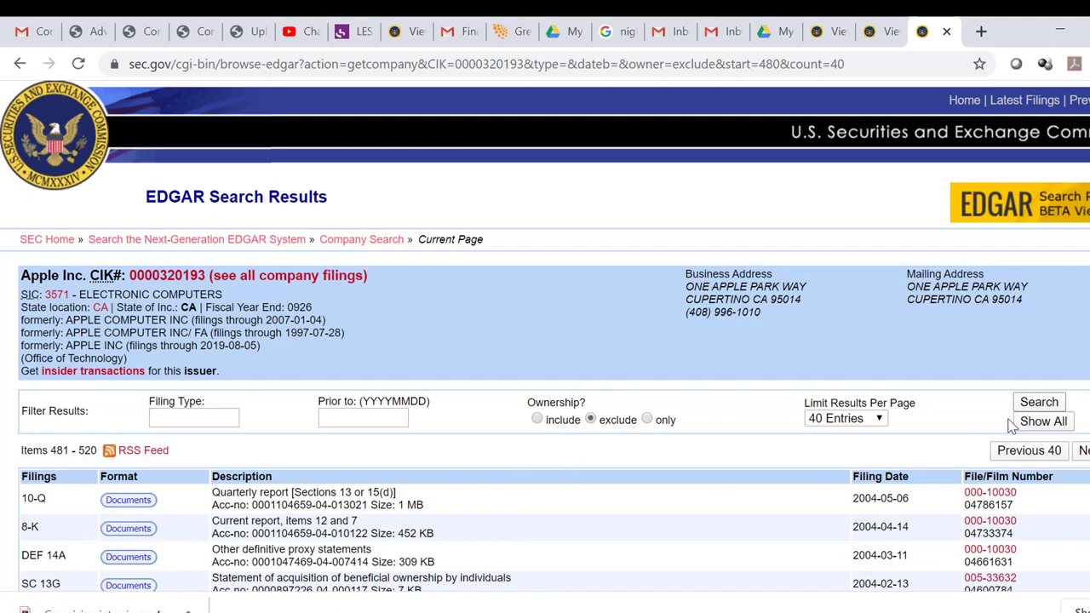
# Return page by page from the 2004 filings to Apple's most recent 40 filings
pyautogui.click(1007, 451)
pyautogui.click(1006, 451)
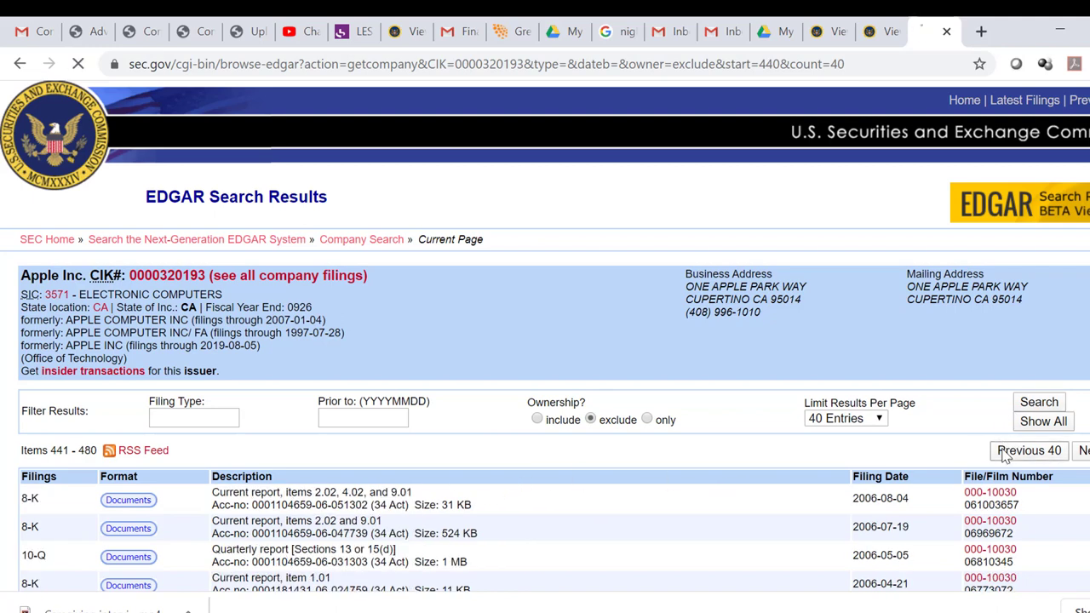
pyautogui.click(1007, 451)
pyautogui.click(1006, 453)
pyautogui.click(1007, 453)
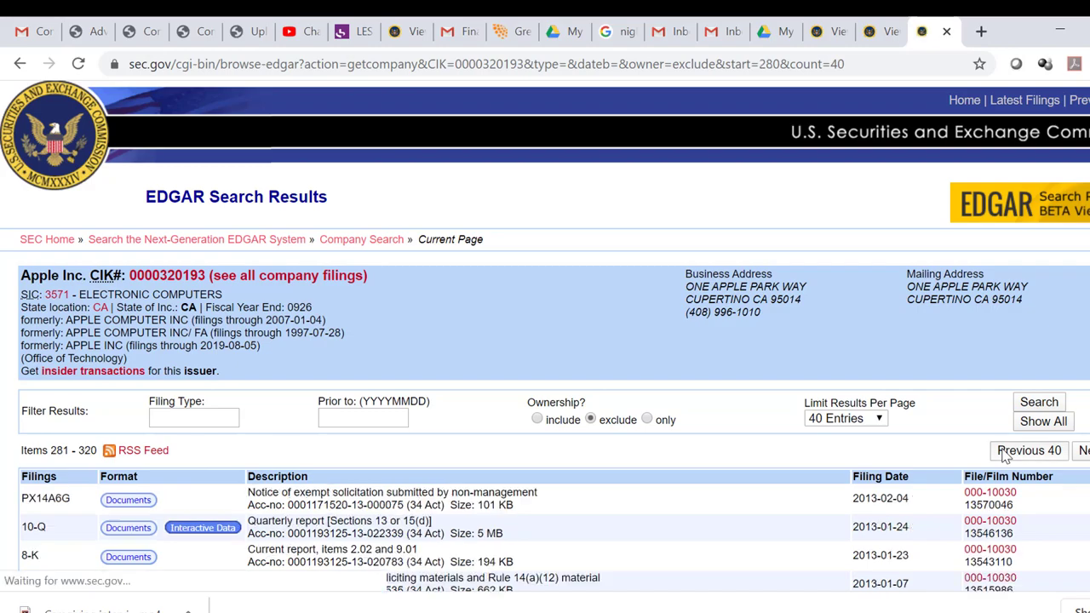
pyautogui.click(1007, 453)
pyautogui.click(1006, 453)
pyautogui.click(1006, 453)
pyautogui.click(1006, 453)
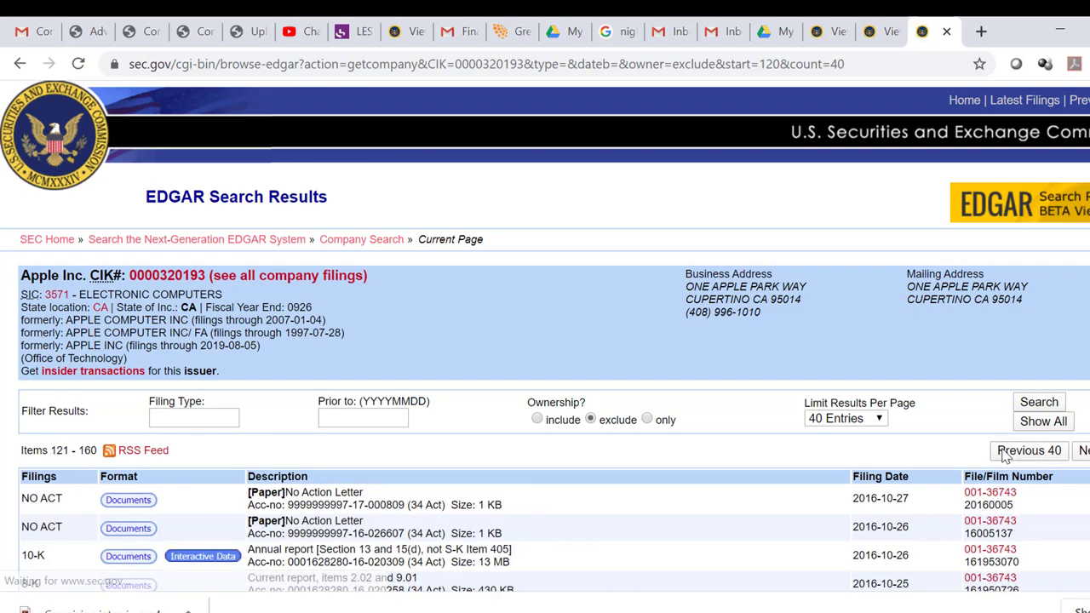
pyautogui.click(1006, 454)
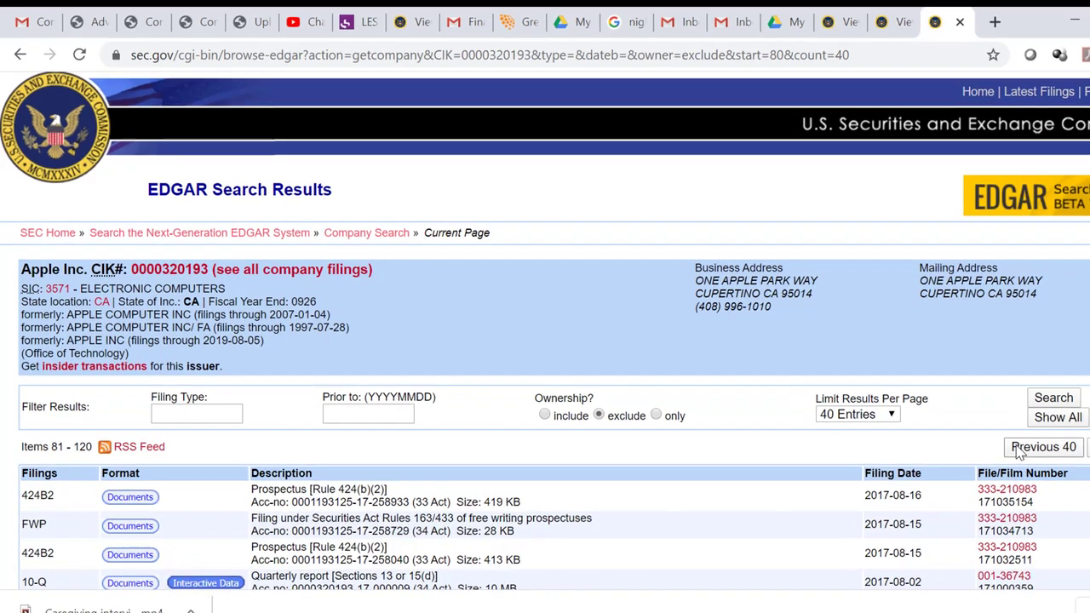
pyautogui.click(1006, 453)
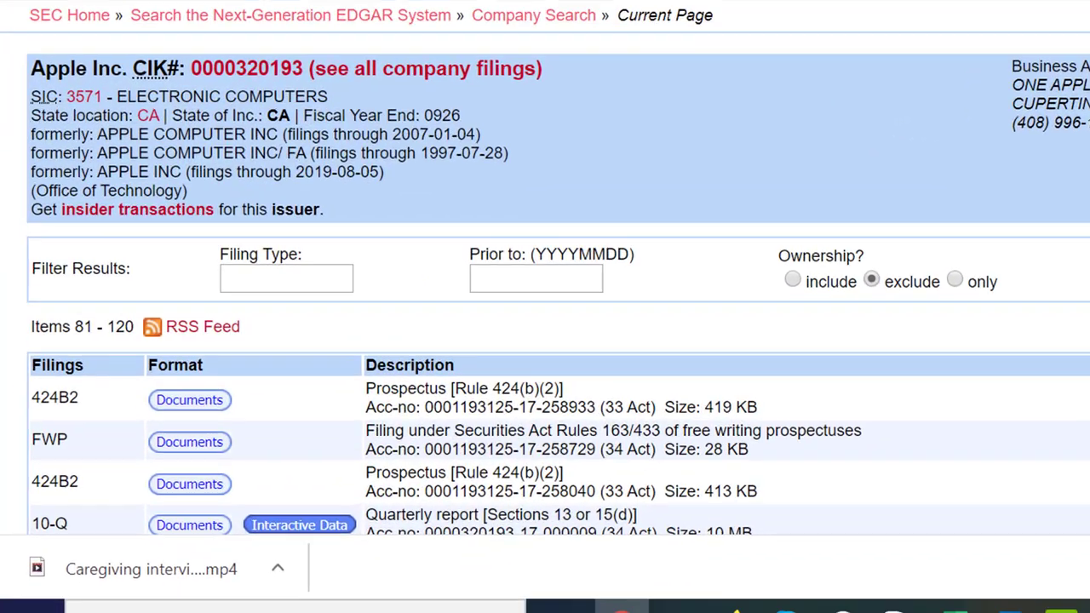
pyautogui.click(1007, 453)
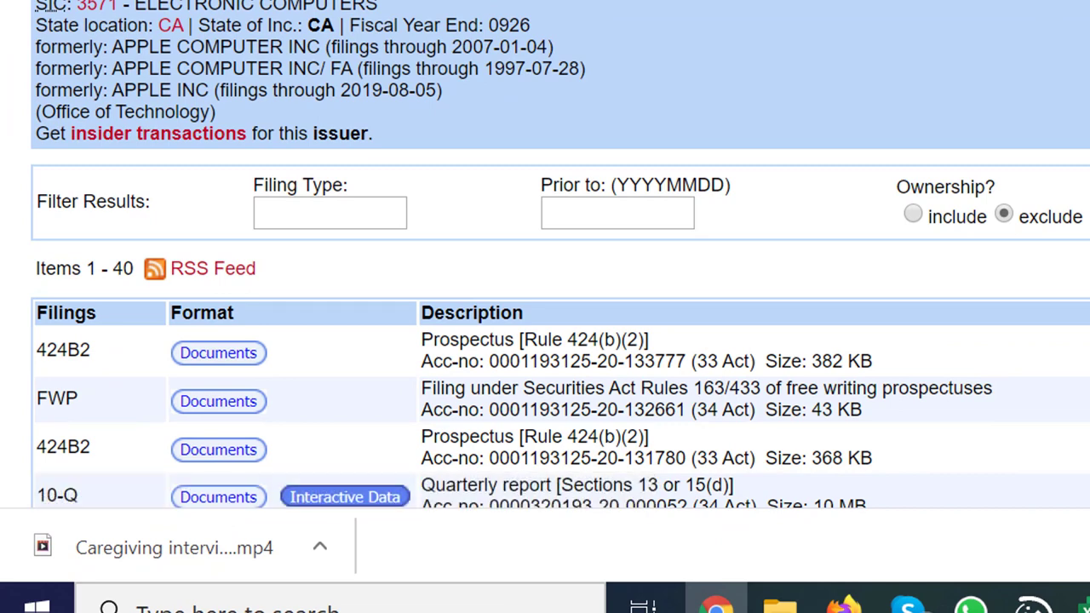
# Open the interactive data of Apple's most recent 10-Q filing and copy the address of its View Excel Document link
pyautogui.scroll(-5, 661, 536)
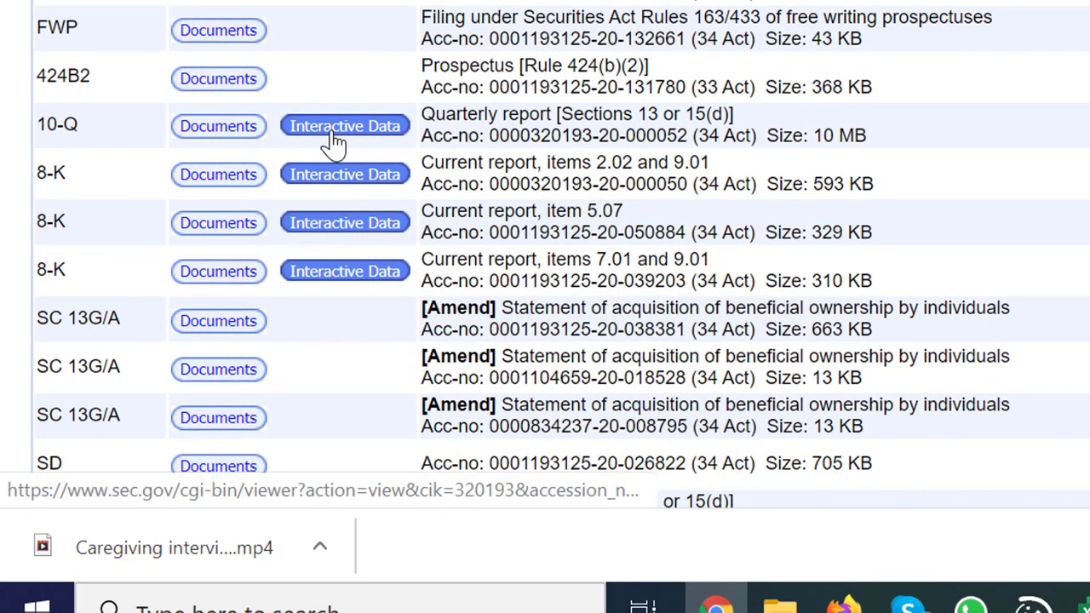
pyautogui.rightClick(330, 140)
pyautogui.press('Escape')
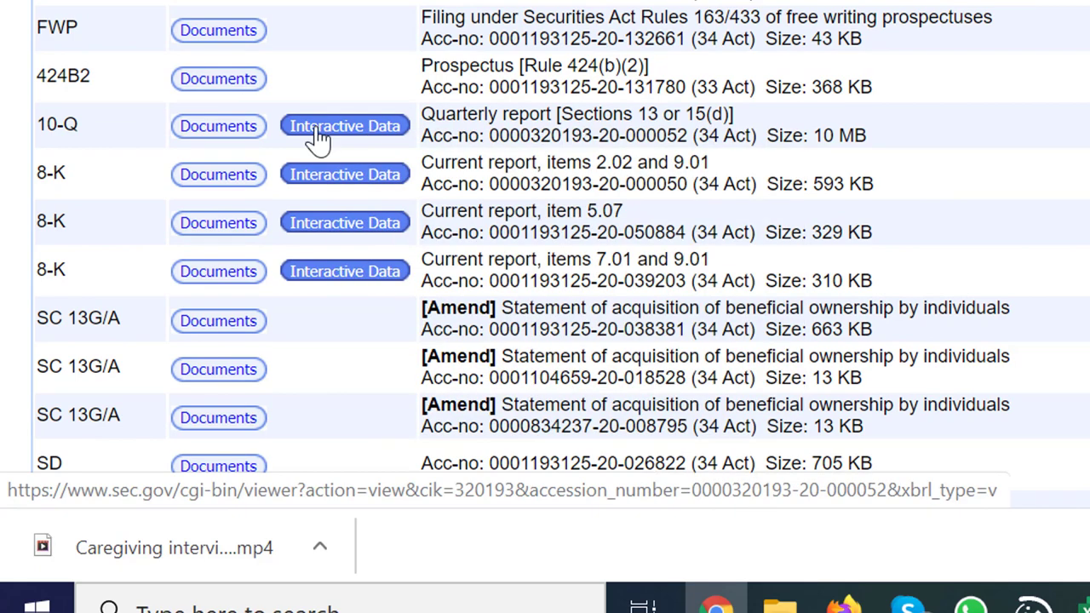
pyautogui.click(319, 139)
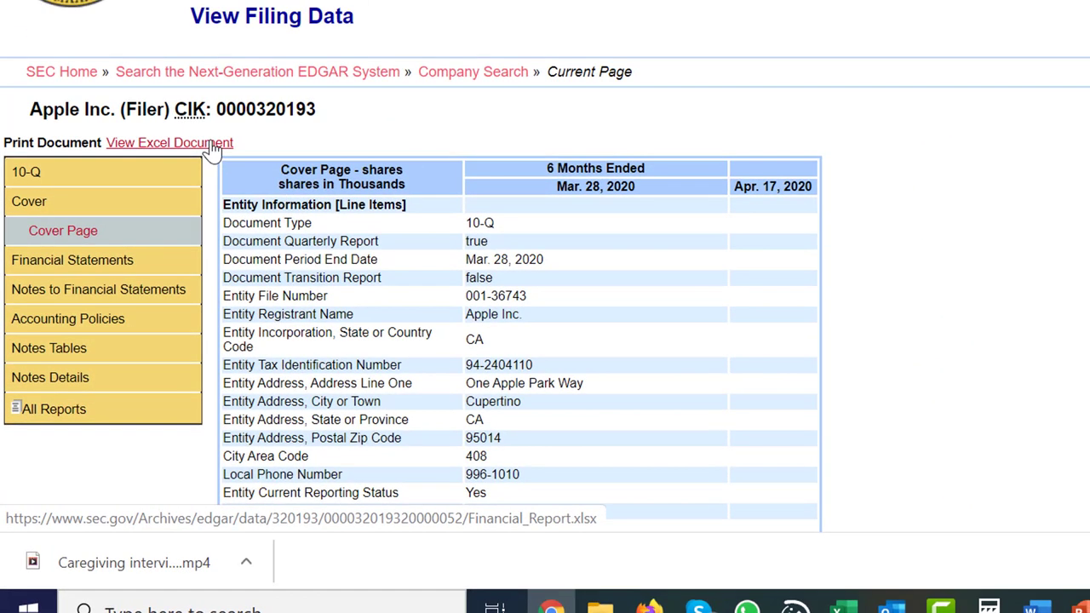
pyautogui.rightClick(277, 7)
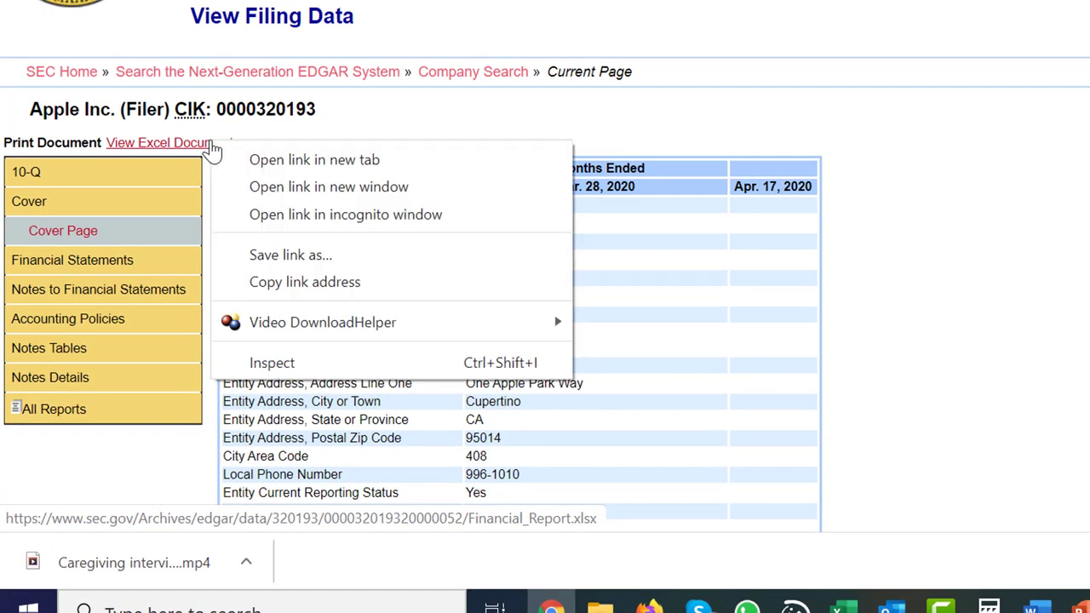
pyautogui.click(272, 287)
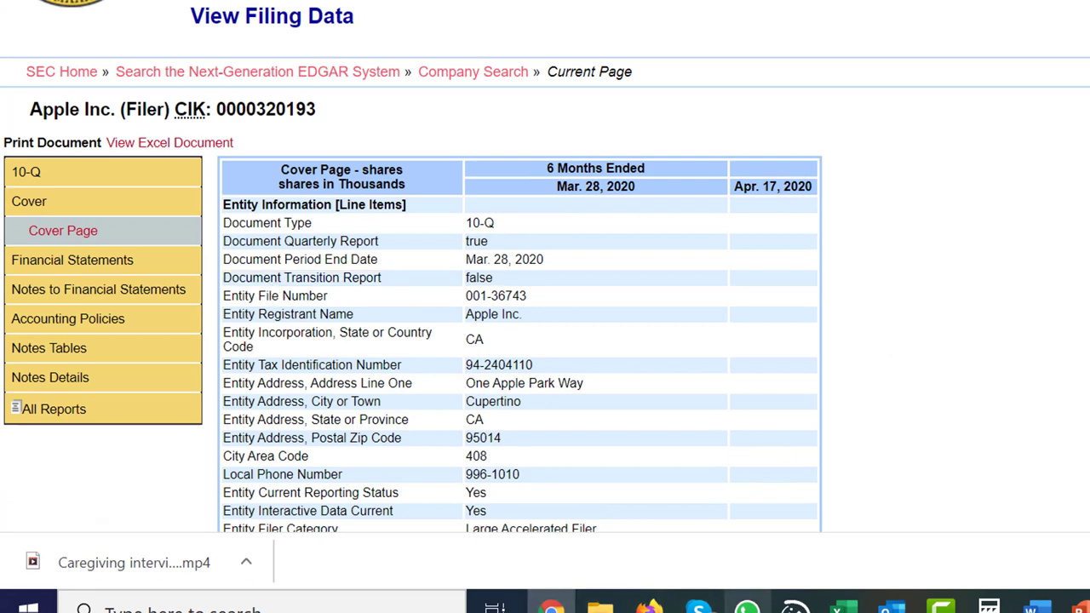
# Switch to Excel, create a blank workbook and paste the copied Financial_Report.xlsx address into cell D3
pyautogui.moveTo(839, 604)
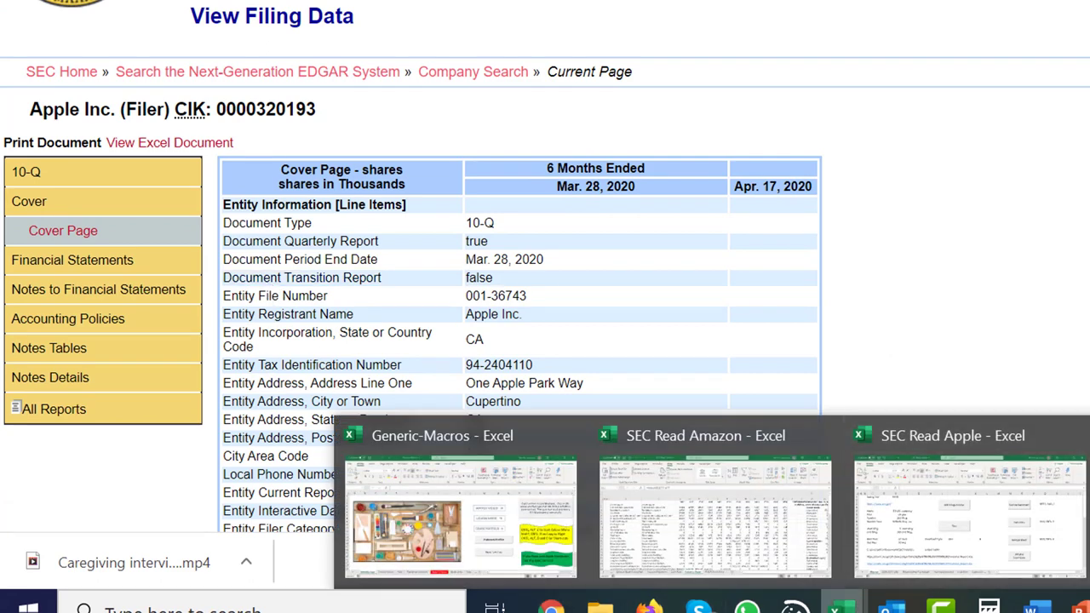
pyautogui.click(771, 551)
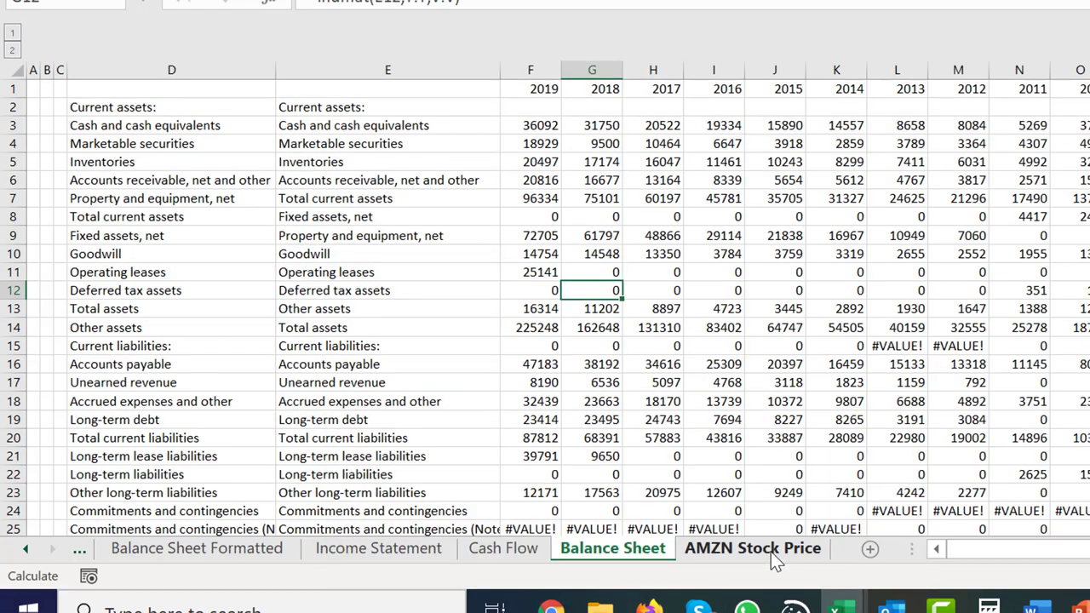
pyautogui.hotkey('ctrl', 'n')
pyautogui.press('Down')
pyautogui.press('Down')
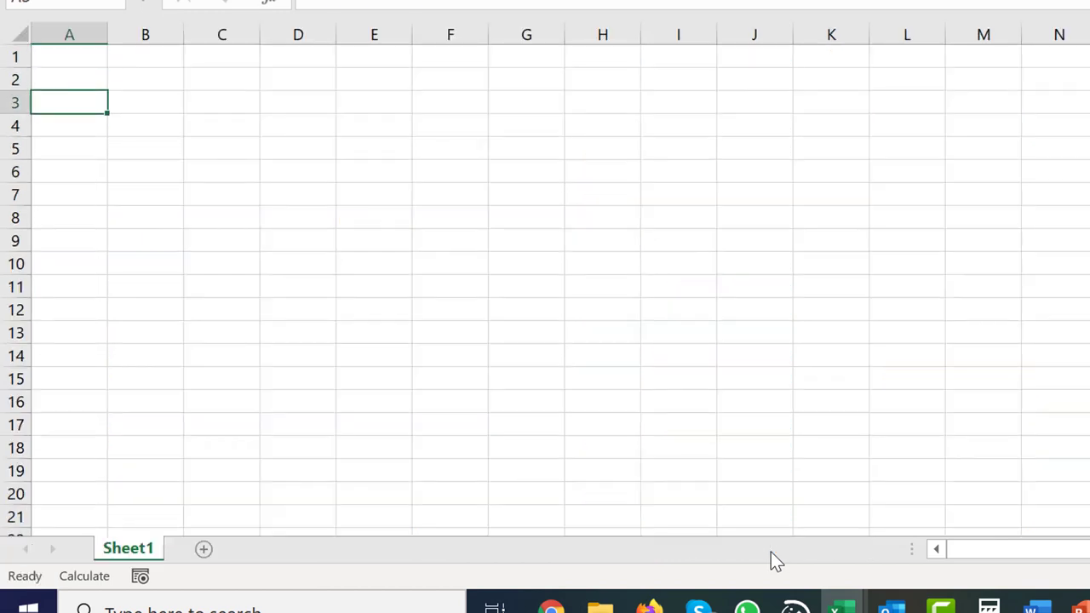
pyautogui.press('Right')
pyautogui.press('Right')
pyautogui.press('Right')
pyautogui.hotkey('ctrl', 'v')
pyautogui.press('Left')
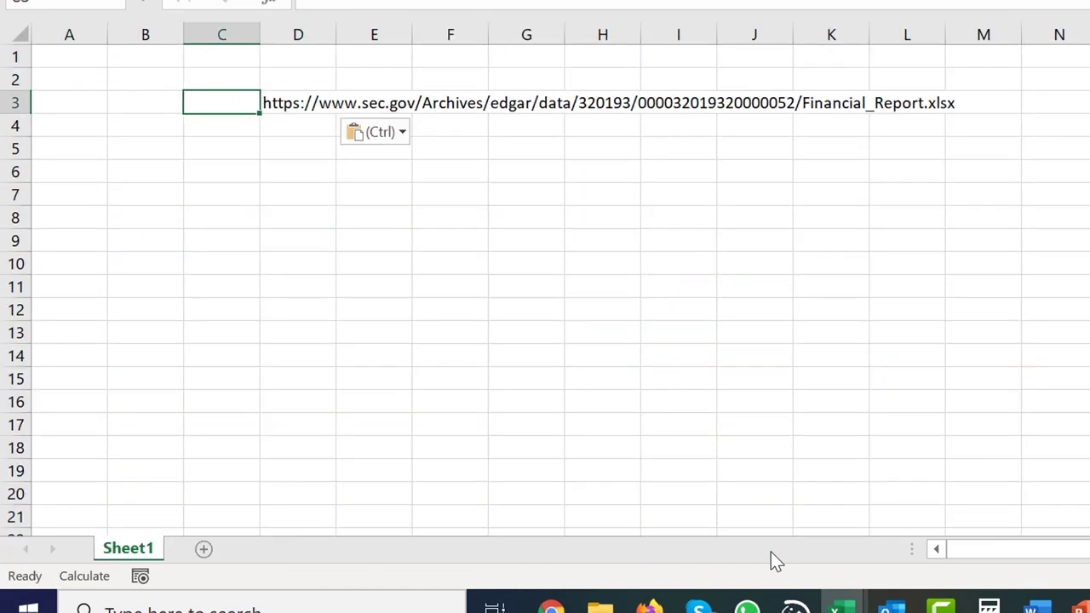
pyautogui.press('Down')
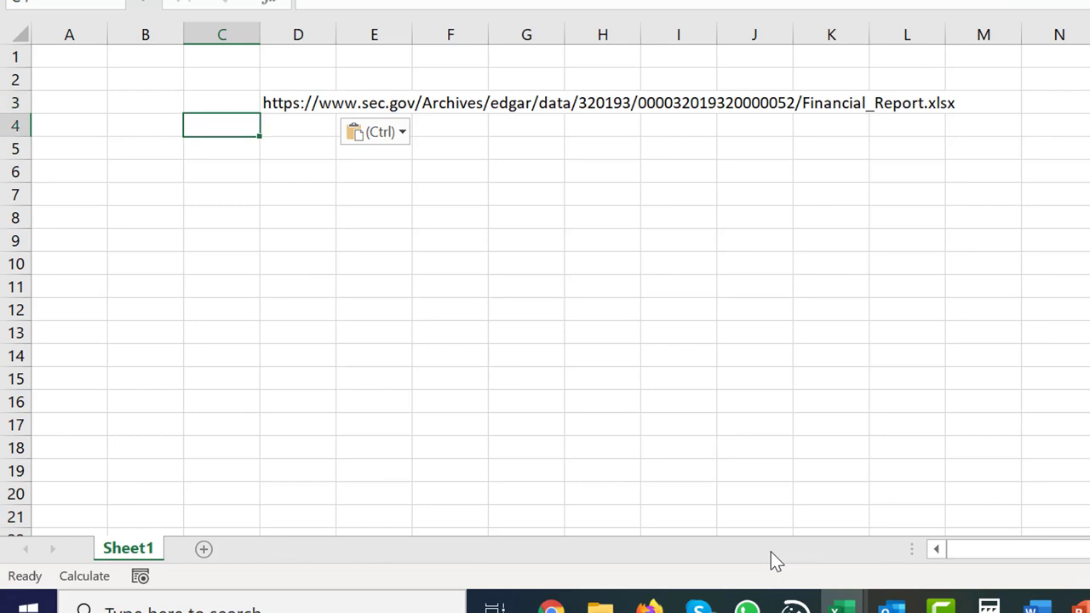
# Turn the address in D3 into a hyperlink and open the Financial_Report.xlsx file it points to
pyautogui.press('Right')
pyautogui.press('Up')
pyautogui.press('F2')
pyautogui.press('Return')
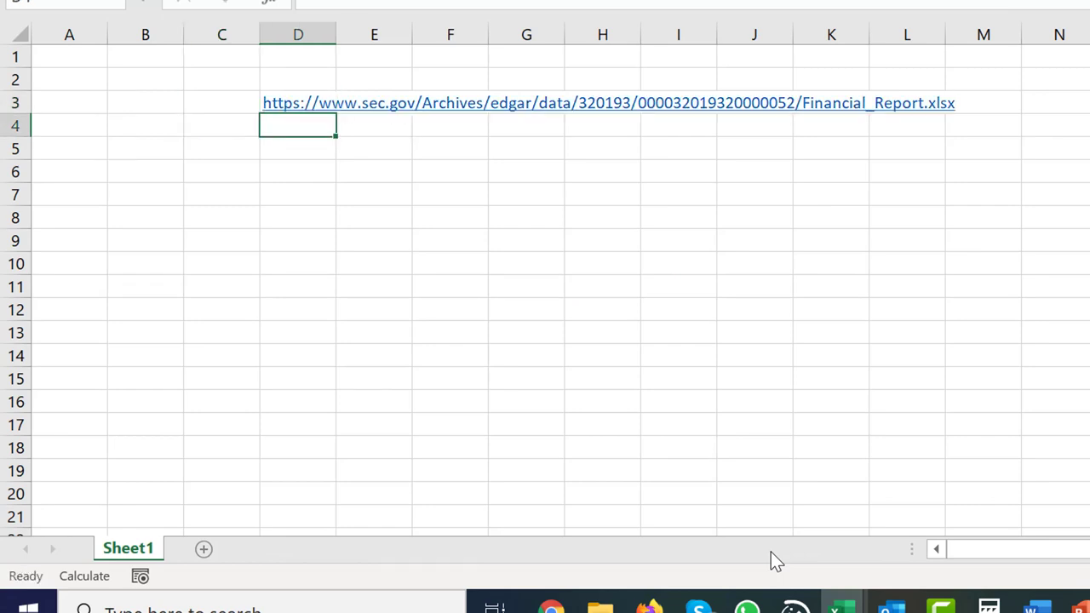
pyautogui.press('Up')
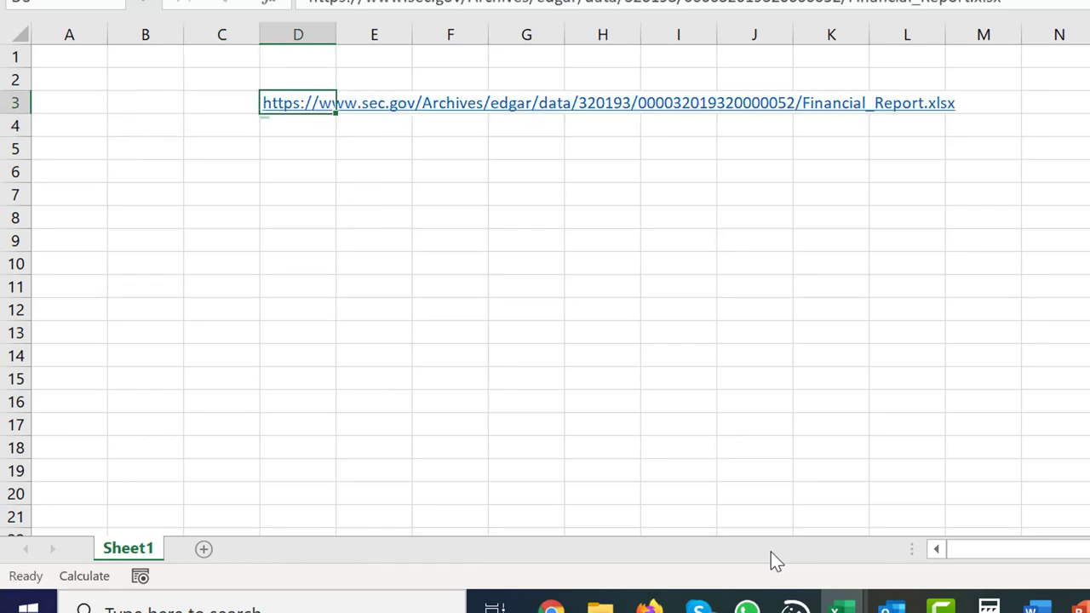
pyautogui.click(282, 106)
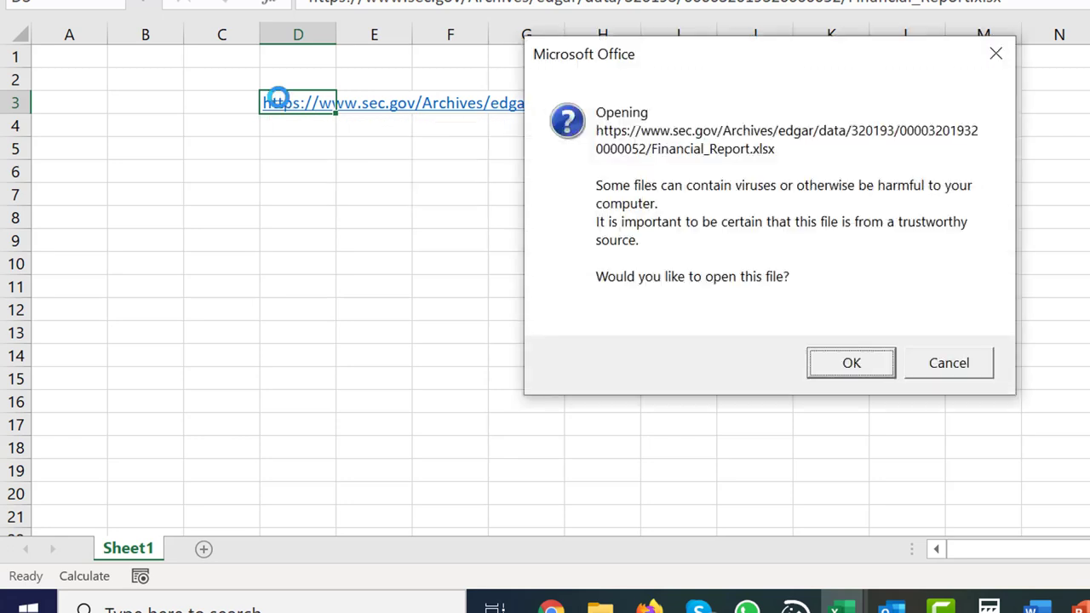
pyautogui.press('Return')
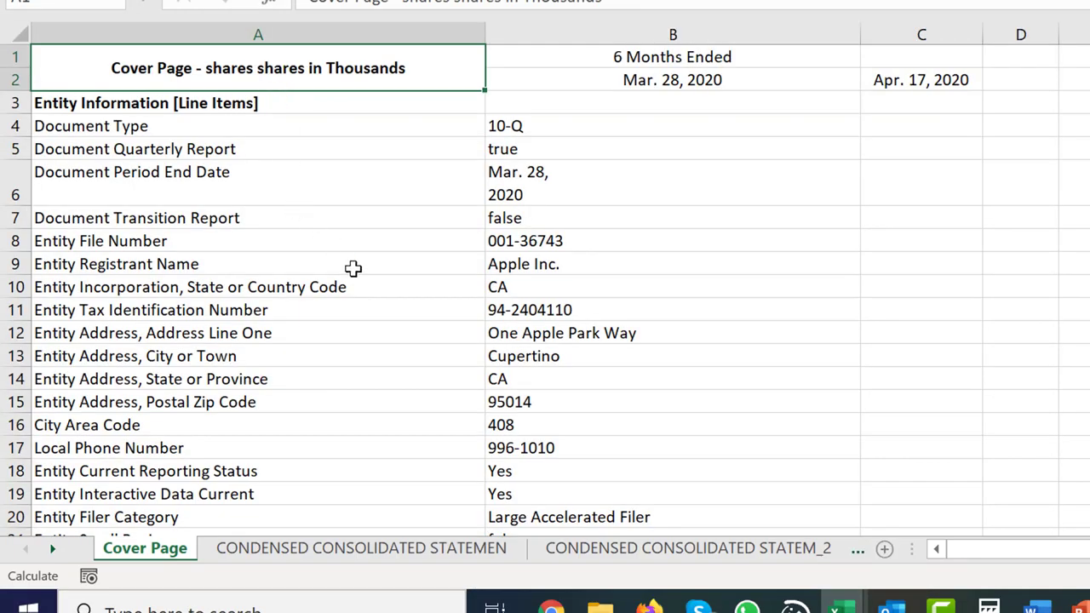
# Browse the report's sheets from the statements of operations through the notes and tables to the Financial Instruments cash and marketable securities details
pyautogui.hotkey('ctrl', 'pagedown')
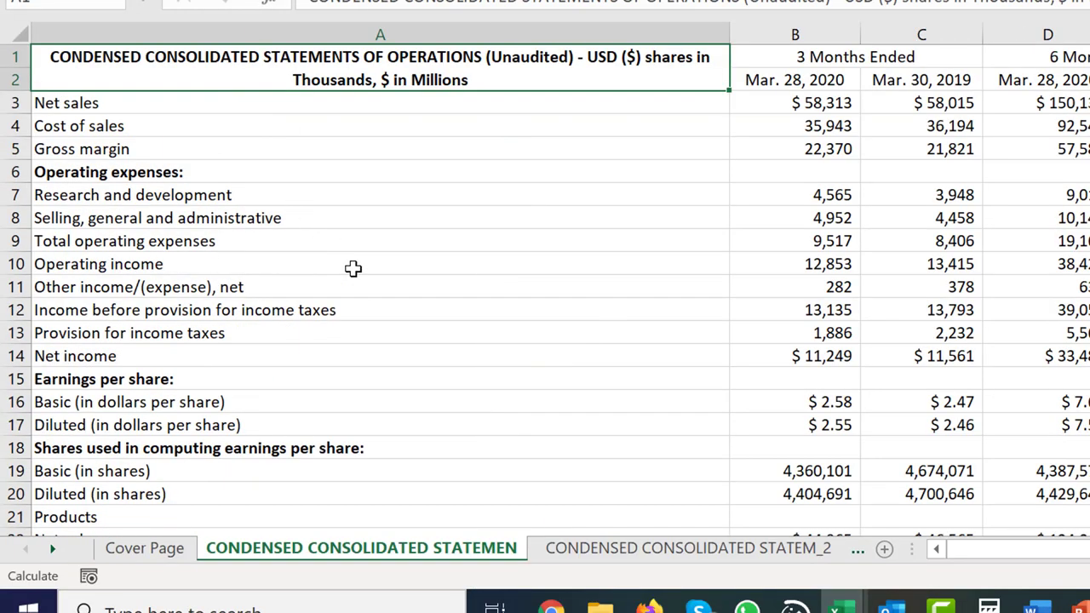
pyautogui.hotkey('ctrl', 'pagedown')
pyautogui.hotkey('ctrl', 'pagedown')
pyautogui.hotkey('ctrl', 'pagedown')
pyautogui.hotkey('ctrl', 'pagedown')
pyautogui.hotkey('ctrl', 'pagedown')
pyautogui.hotkey('ctrl', 'pagedown')
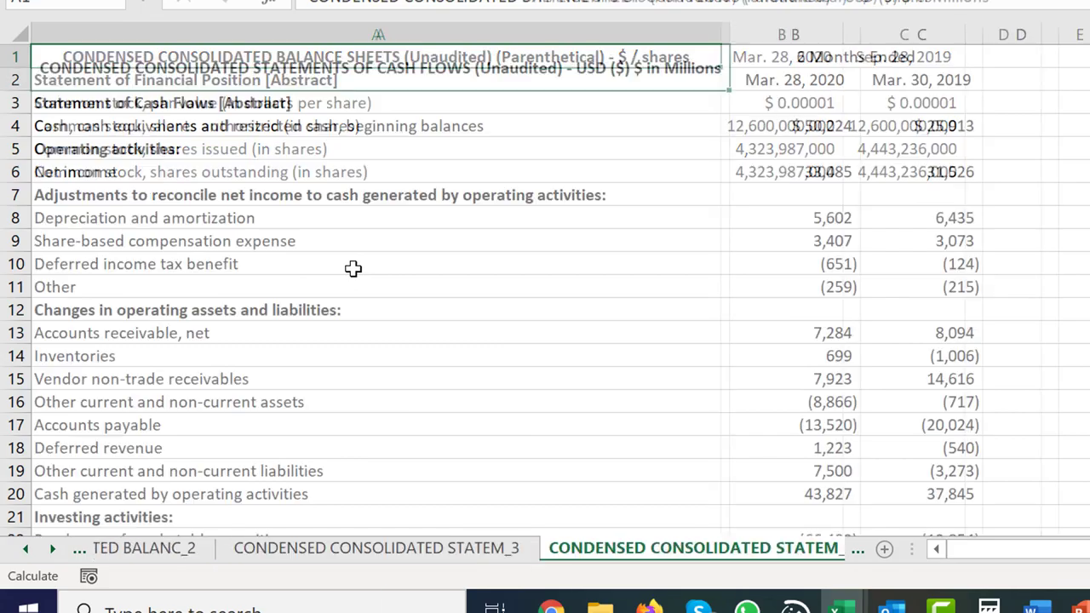
pyautogui.hotkey('ctrl', 'pagedown')
pyautogui.hotkey('ctrl', 'pagedown')
pyautogui.hotkey('ctrl', 'pagedown')
pyautogui.hotkey('ctrl', 'pagedown')
pyautogui.hotkey('ctrl', 'pagedown')
pyautogui.hotkey('ctrl', 'pagedown')
pyautogui.hotkey('ctrl', 'pagedown')
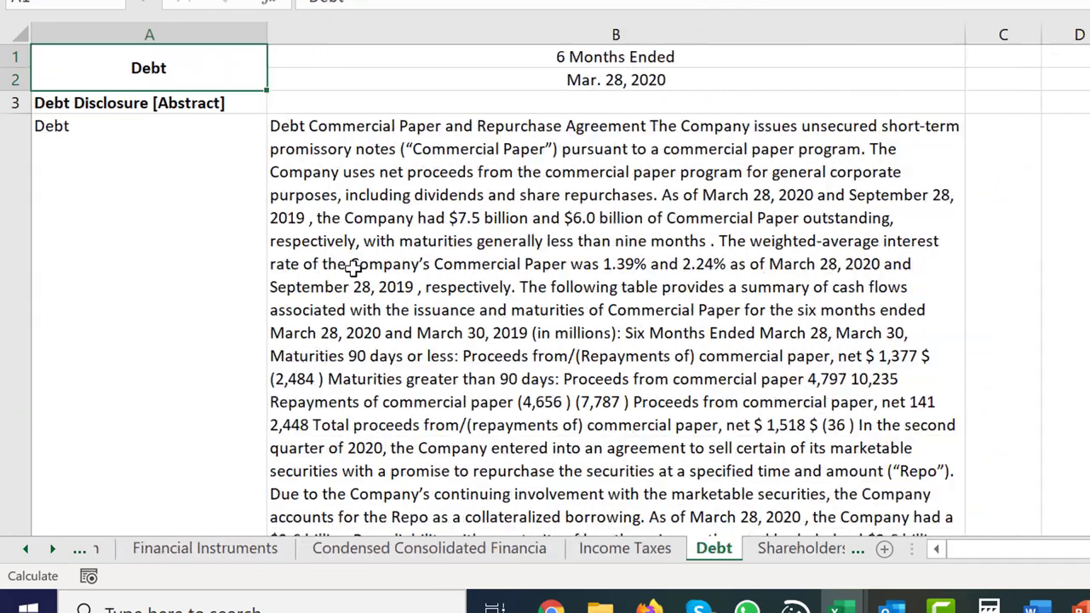
pyautogui.hotkey('ctrl', 'pagedown')
pyautogui.hotkey('ctrl', 'pagedown')
pyautogui.hotkey('ctrl', 'pagedown')
pyautogui.hotkey('ctrl', 'pagedown')
pyautogui.hotkey('ctrl', 'pagedown')
pyautogui.hotkey('ctrl', 'pagedown')
pyautogui.hotkey('ctrl', 'pagedown')
pyautogui.hotkey('ctrl', 'pagedown')
pyautogui.hotkey('ctrl', 'pagedown')
pyautogui.hotkey('ctrl', 'pagedown')
pyautogui.hotkey('ctrl', 'pagedown')
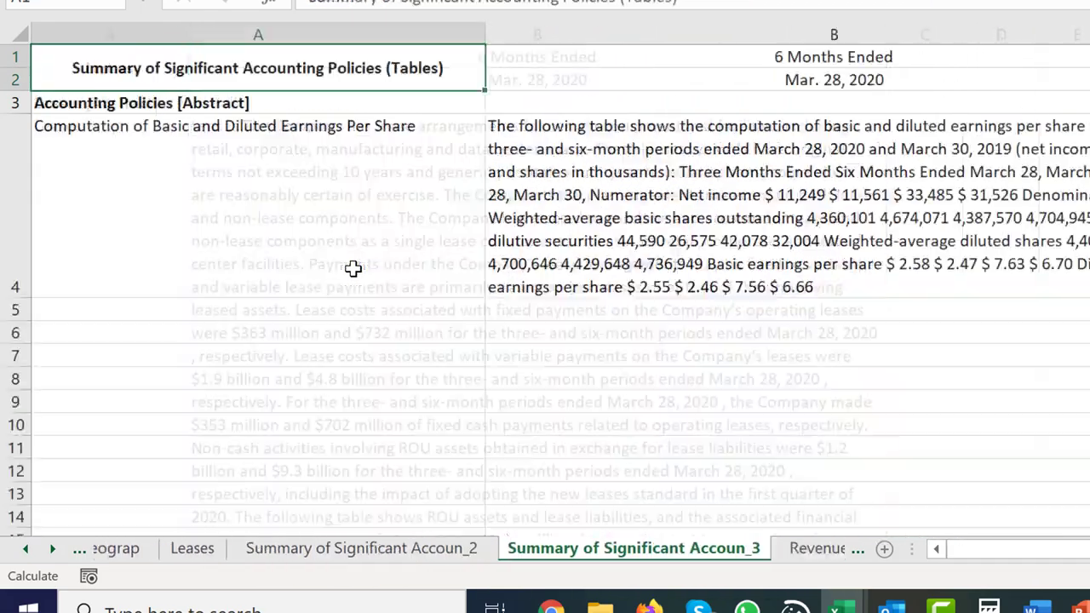
pyautogui.hotkey('ctrl', 'pagedown')
pyautogui.hotkey('ctrl', 'pagedown')
pyautogui.hotkey('ctrl', 'pagedown')
pyautogui.hotkey('ctrl', 'pagedown')
pyautogui.hotkey('ctrl', 'pagedown')
pyautogui.hotkey('ctrl', 'pagedown')
pyautogui.hotkey('ctrl', 'pagedown')
pyautogui.hotkey('ctrl', 'pagedown')
pyautogui.hotkey('ctrl', 'pagedown')
pyautogui.hotkey('ctrl', 'pagedown')
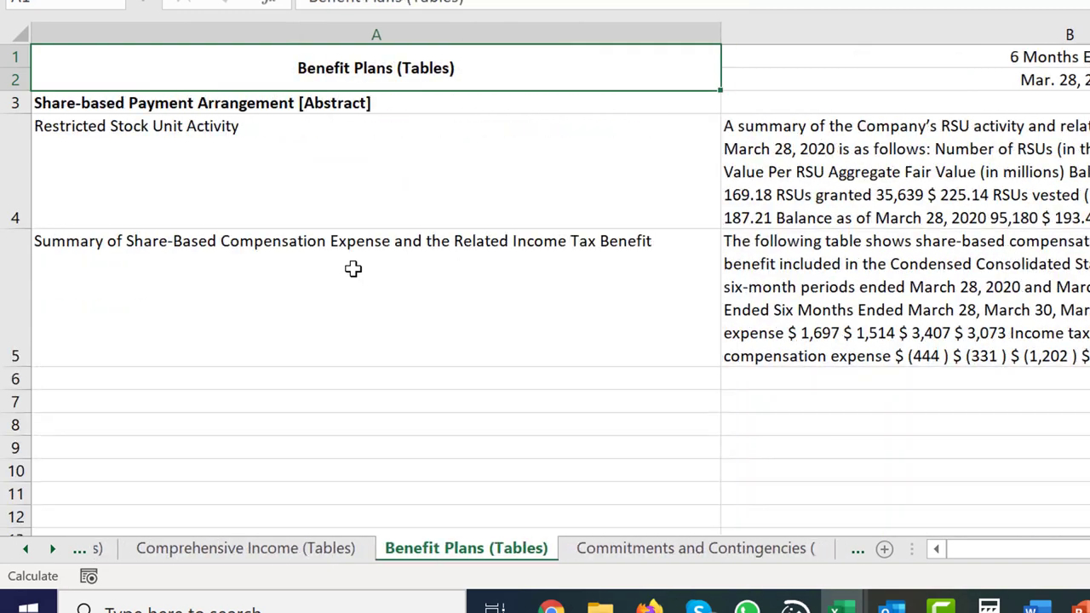
pyautogui.hotkey('ctrl', 'pagedown')
pyautogui.hotkey('ctrl', 'pagedown')
pyautogui.hotkey('ctrl', 'pagedown')
pyautogui.hotkey('ctrl', 'pagedown')
pyautogui.hotkey('ctrl', 'pagedown')
pyautogui.hotkey('ctrl', 'pagedown')
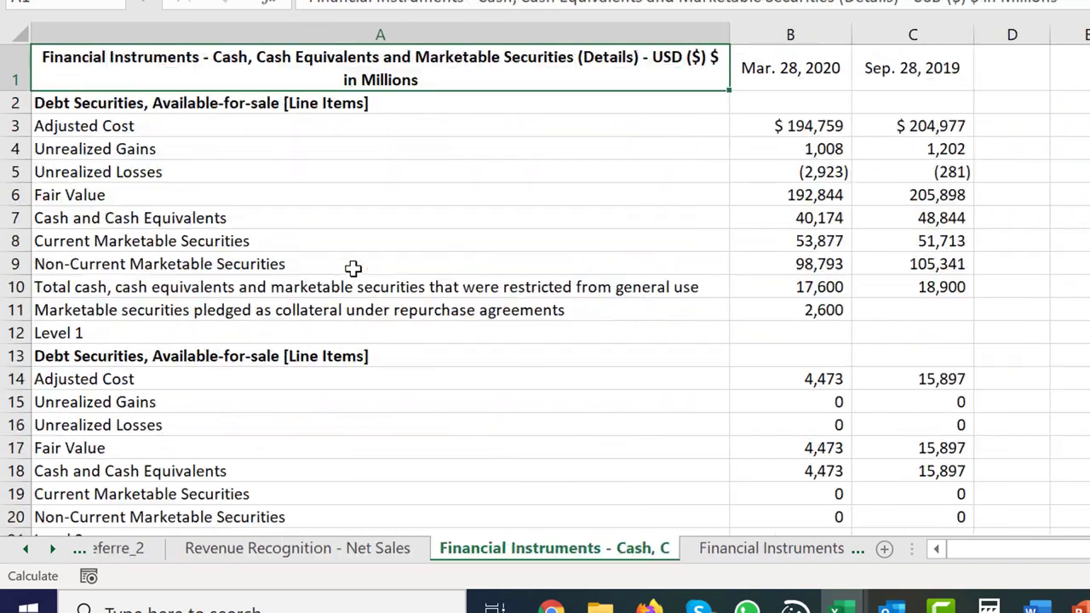
# Go back through the report's sheets from the Financial Instruments details to the Cover Page
pyautogui.hotkey('ctrl', 'pageup')
pyautogui.hotkey('ctrl', 'pageup')
pyautogui.hotkey('ctrl', 'pageup')
pyautogui.hotkey('ctrl', 'pageup')
pyautogui.hotkey('ctrl', 'pageup')
pyautogui.hotkey('ctrl', 'pageup')
pyautogui.hotkey('ctrl', 'pageup')
pyautogui.hotkey('ctrl', 'pageup')
pyautogui.hotkey('ctrl', 'pageup')
pyautogui.hotkey('ctrl', 'pageup')
pyautogui.hotkey('ctrl', 'pageup')
pyautogui.hotkey('ctrl', 'pageup')
pyautogui.hotkey('ctrl', 'pageup')
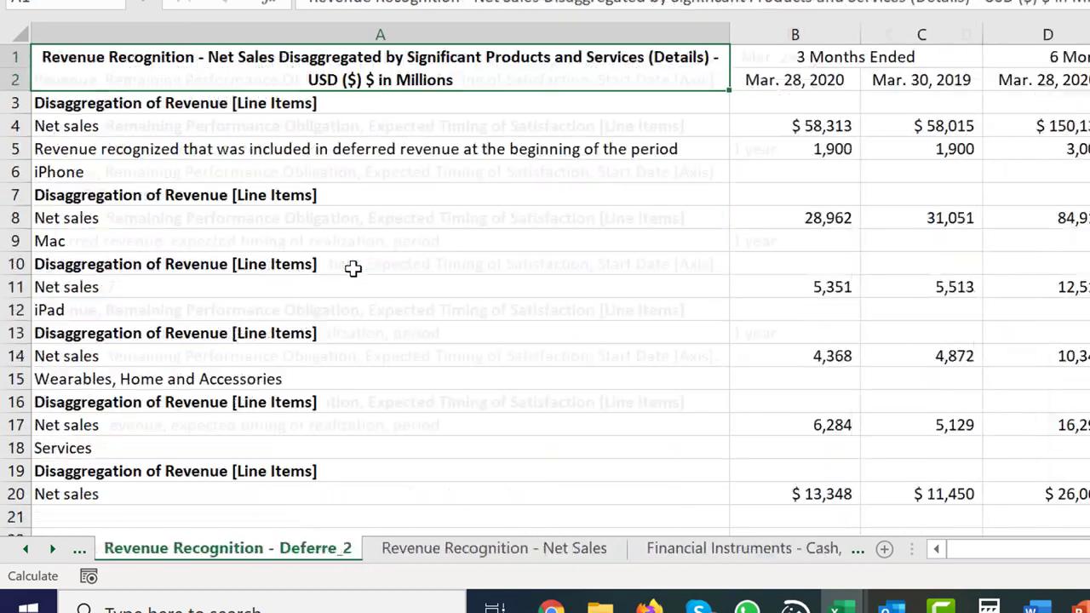
pyautogui.hotkey('ctrl', 'pageup')
pyautogui.hotkey('ctrl', 'pageup')
pyautogui.hotkey('ctrl', 'pageup')
pyautogui.hotkey('ctrl', 'pageup')
pyautogui.hotkey('ctrl', 'pageup')
pyautogui.hotkey('ctrl', 'pageup')
pyautogui.hotkey('ctrl', 'pageup')
pyautogui.hotkey('ctrl', 'pageup')
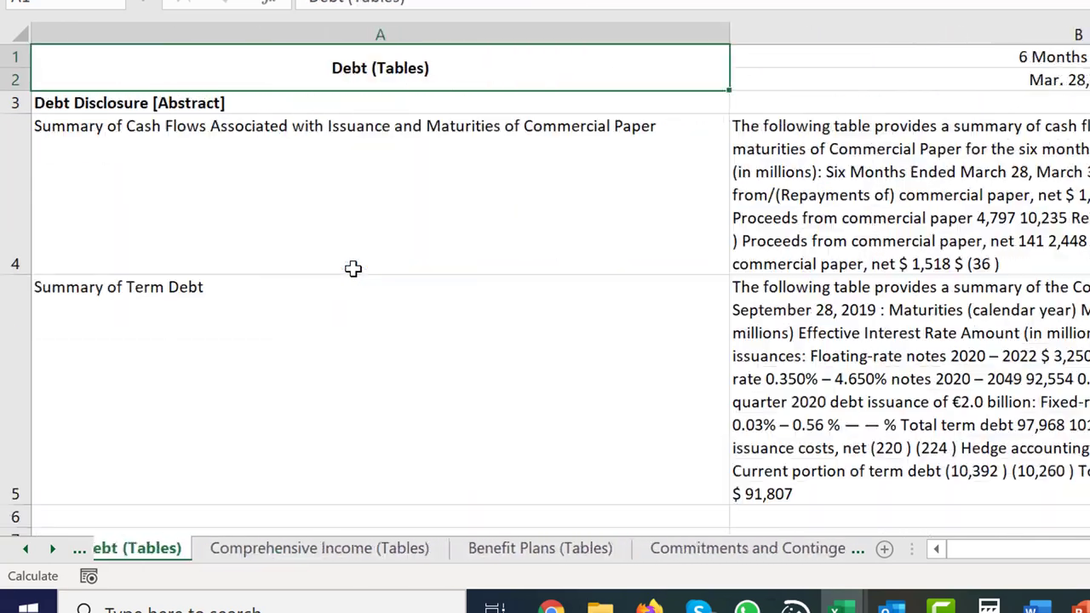
pyautogui.hotkey('ctrl', 'pageup')
pyautogui.hotkey('ctrl', 'pageup')
pyautogui.hotkey('ctrl', 'pageup')
pyautogui.hotkey('ctrl', 'pageup')
pyautogui.hotkey('ctrl', 'pageup')
pyautogui.hotkey('ctrl', 'pageup')
pyautogui.hotkey('ctrl', 'pageup')
pyautogui.hotkey('ctrl', 'pageup')
pyautogui.hotkey('ctrl', 'pageup')
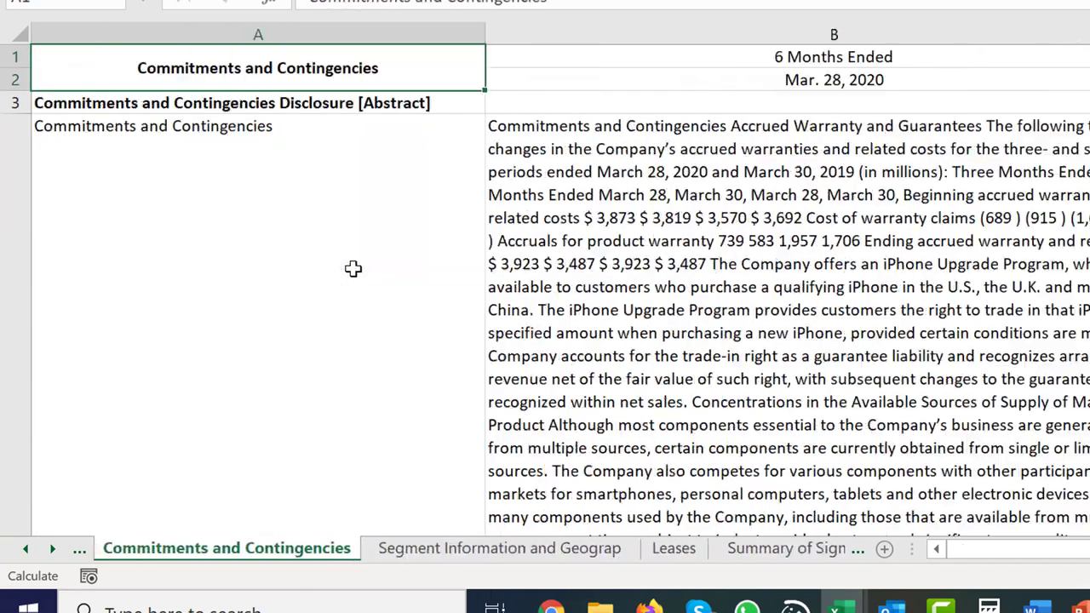
pyautogui.hotkey('ctrl', 'pageup')
pyautogui.hotkey('ctrl', 'pageup')
pyautogui.hotkey('ctrl', 'pageup')
pyautogui.hotkey('ctrl', 'pageup')
pyautogui.hotkey('ctrl', 'pageup')
pyautogui.hotkey('ctrl', 'pageup')
pyautogui.hotkey('ctrl', 'pageup')
pyautogui.hotkey('ctrl', 'pageup')
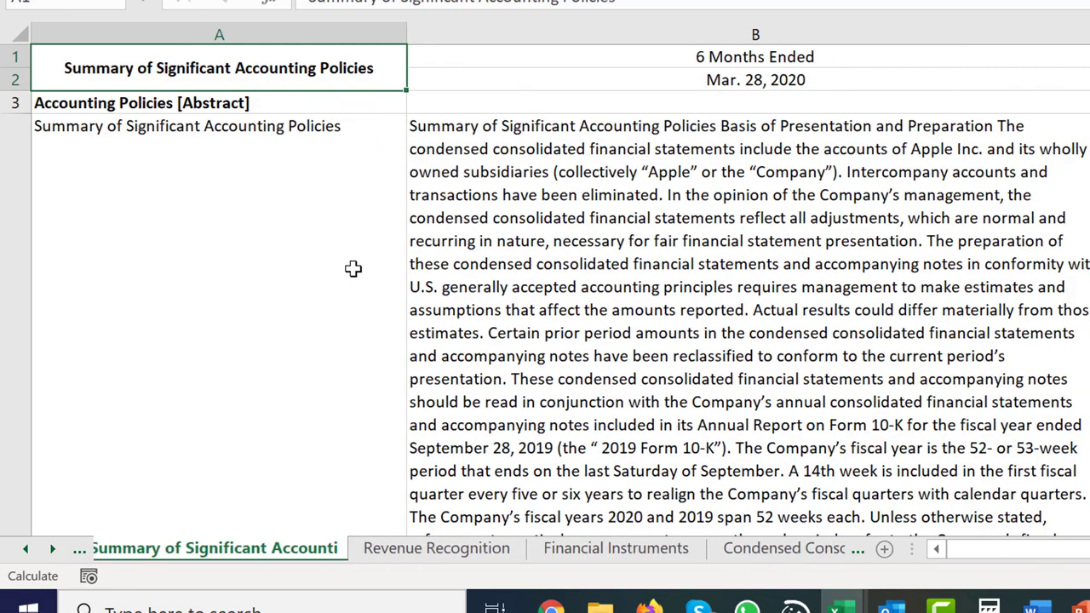
pyautogui.hotkey('ctrl', 'pageup')
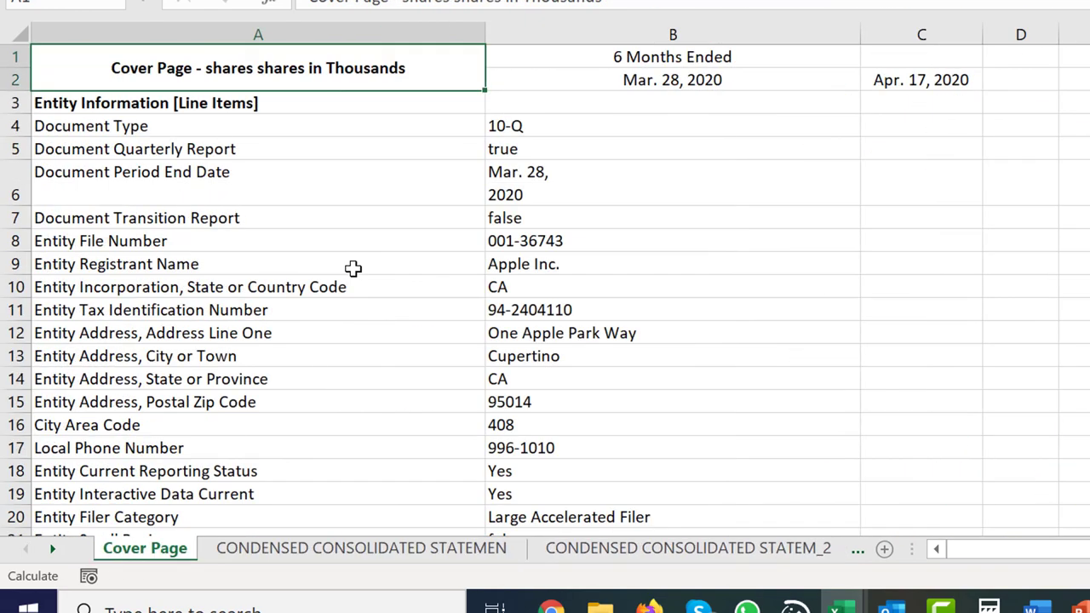
# Examine the net sales, cost of sales and gross margin rows in the condensed consolidated statements of operations
pyautogui.hotkey('ctrl', 'pagedown')
pyautogui.press('Down')
pyautogui.press('Down')
pyautogui.press('Down')
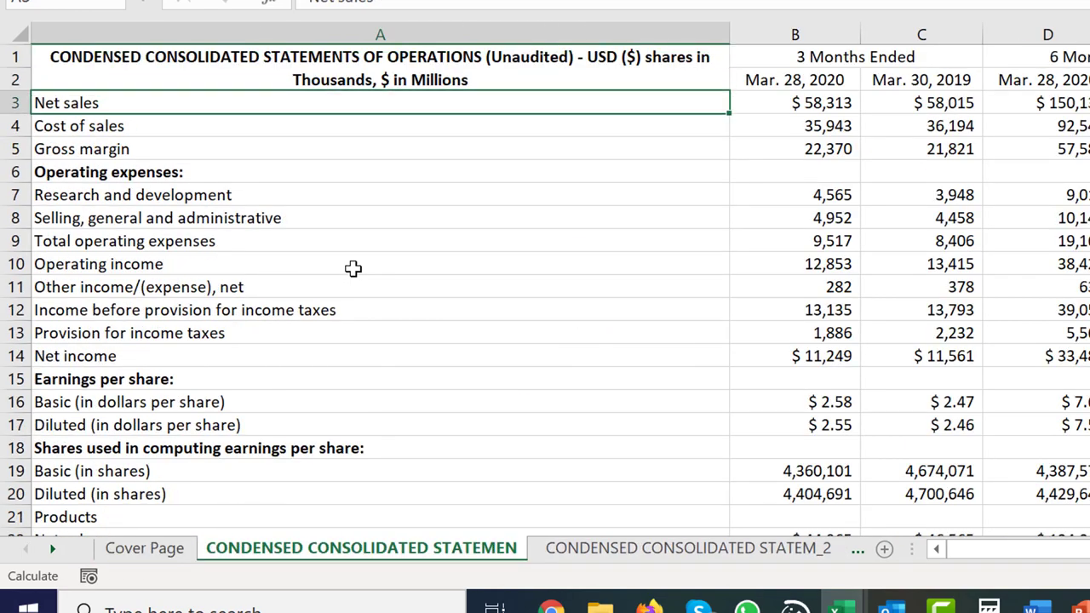
pyautogui.press('Right')
pyautogui.press('Right')
pyautogui.press('Left')
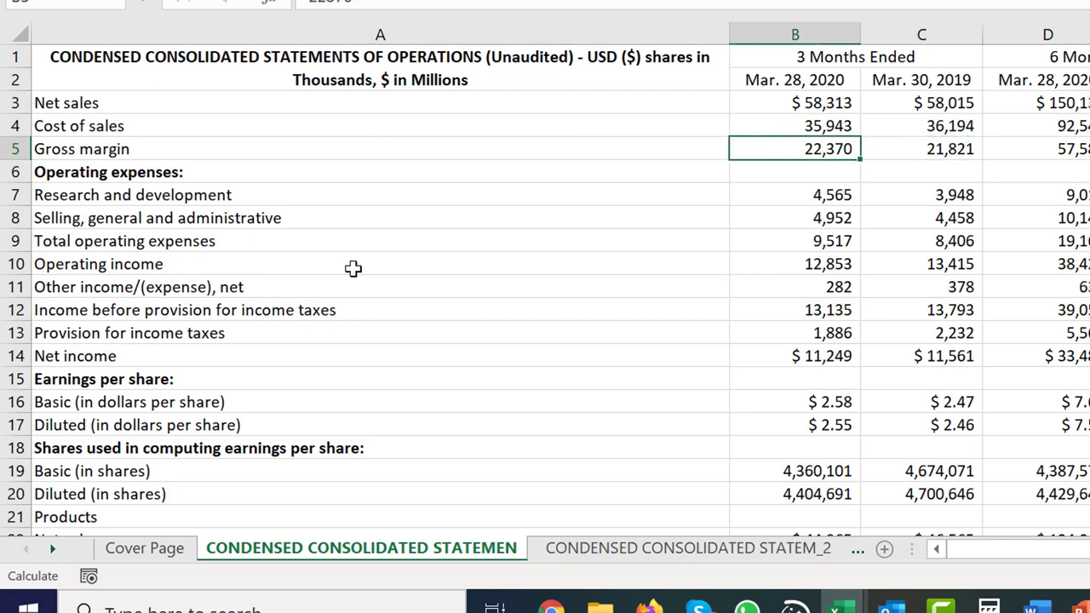
pyautogui.press('Up')
pyautogui.press('Up')
pyautogui.press('Up')
pyautogui.press('Down')
pyautogui.press('Down')
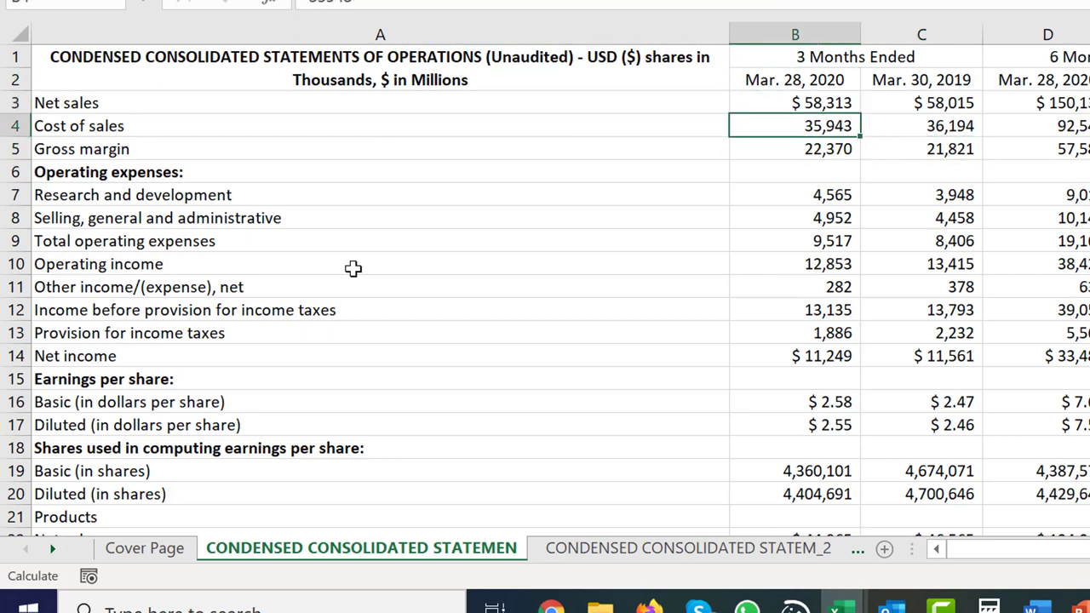
pyautogui.press('pagedown')
pyautogui.press('pageup')
# Return to the Book3 workbook holding the pasted link and close it without saving
pyautogui.hotkey('alt', 'Tab')
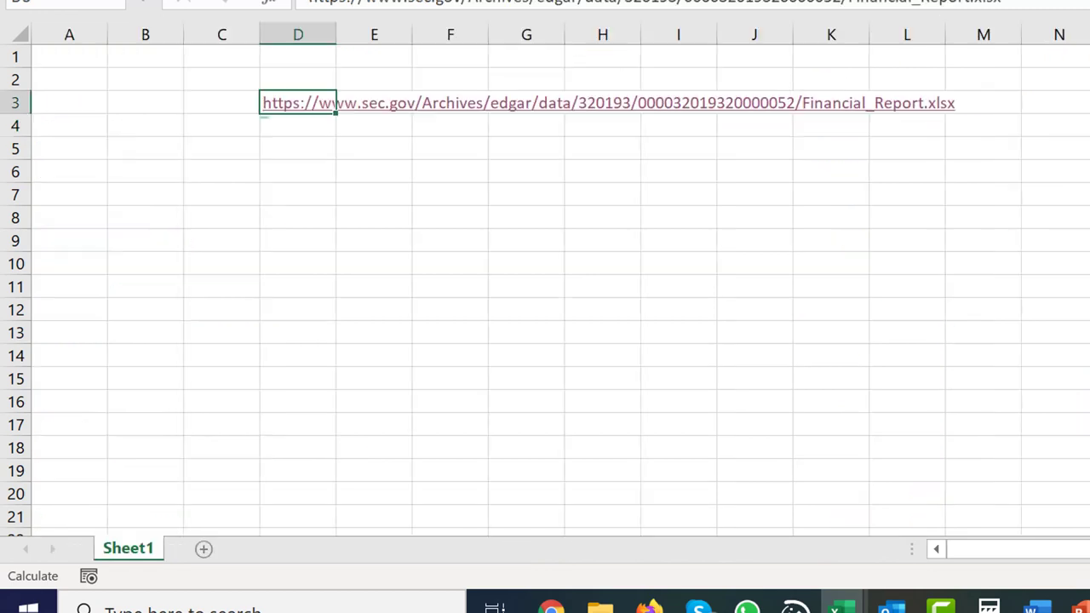
pyautogui.click(713, 318)
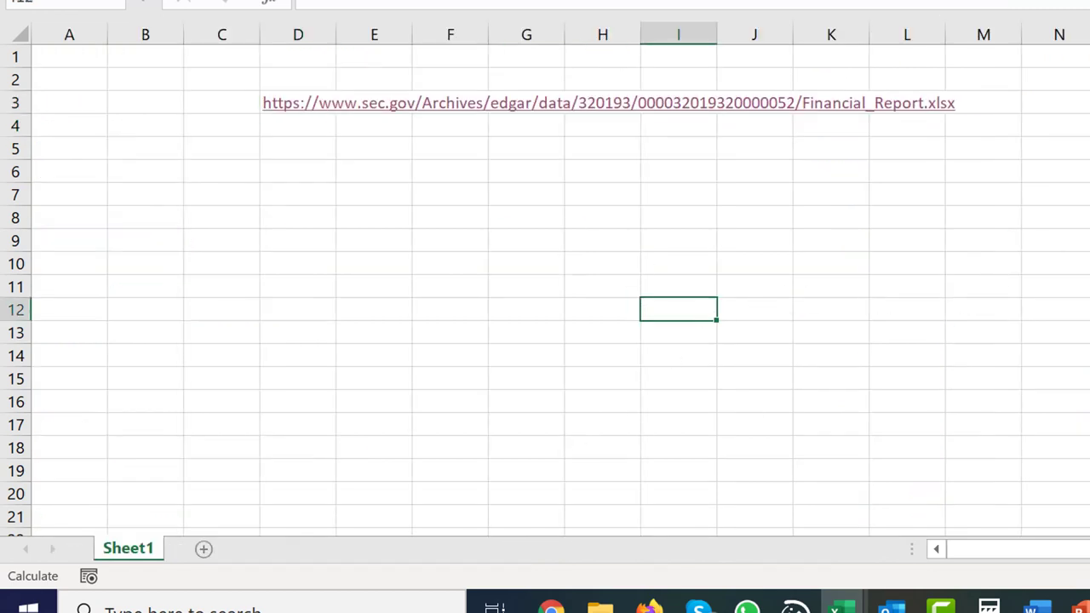
pyautogui.hotkey('ctrl', 'w')
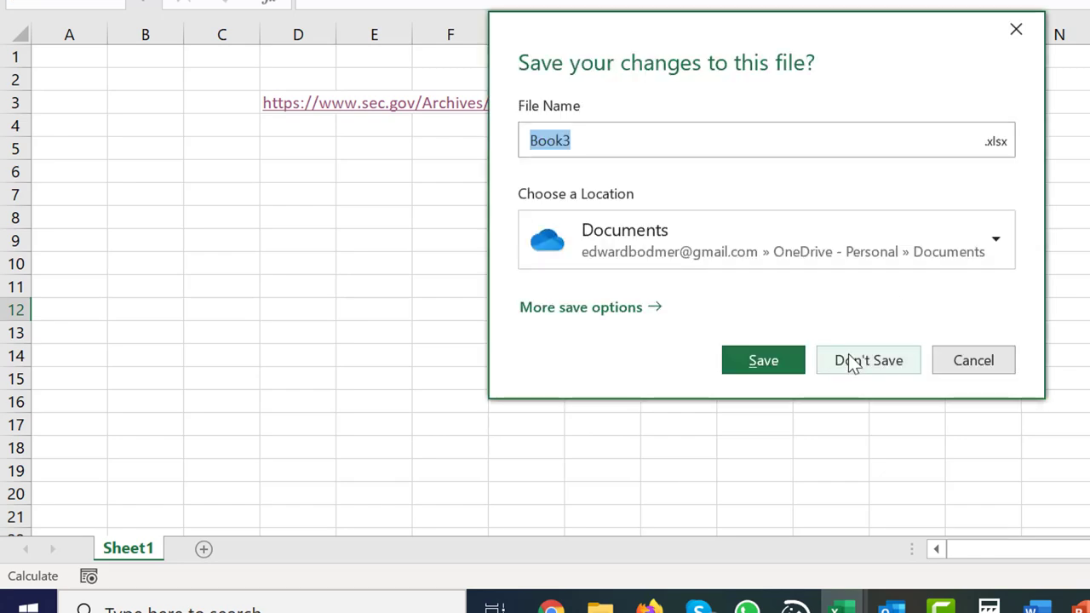
pyautogui.click(850, 361)
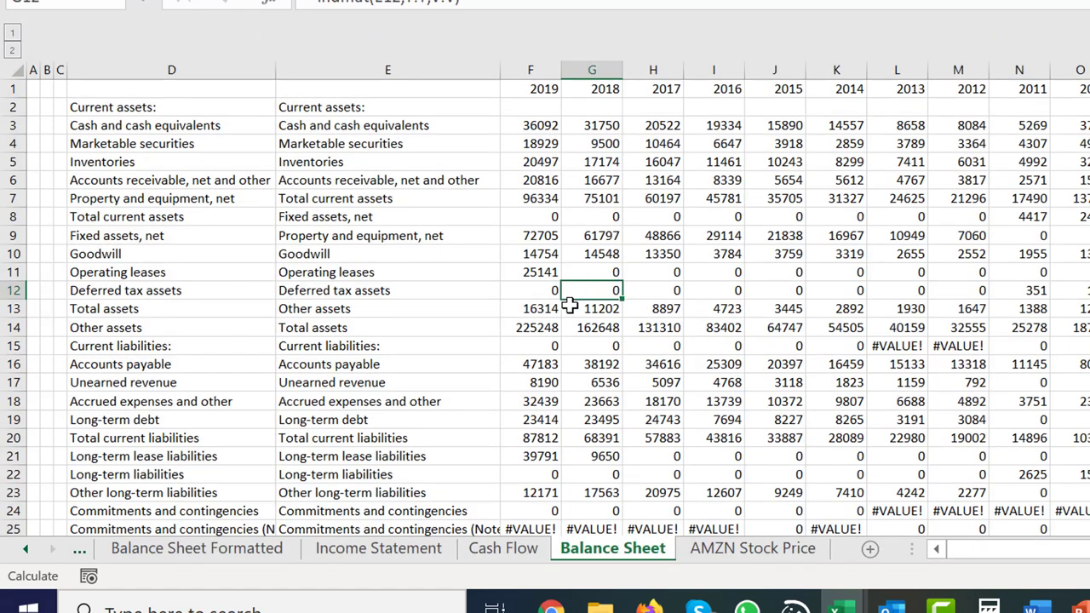
# Switch to the SEC Read Apple workbook and select cell I16 beside the output folder label on the Macros sheet
pyautogui.hotkey('alt', 'Tab')
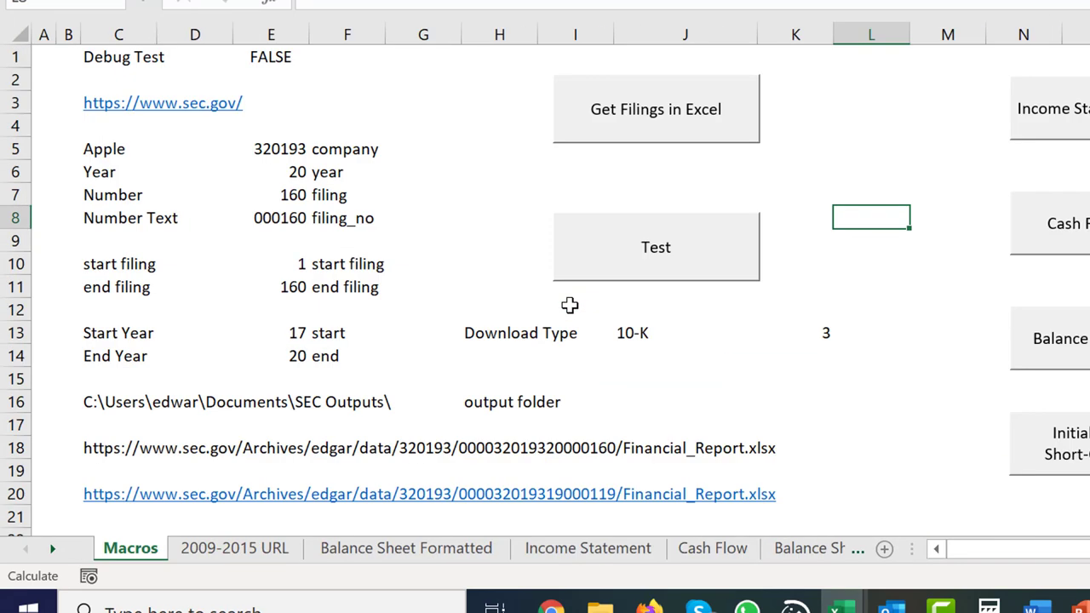
pyautogui.click(727, 367)
pyautogui.press('Down')
pyautogui.press('Left')
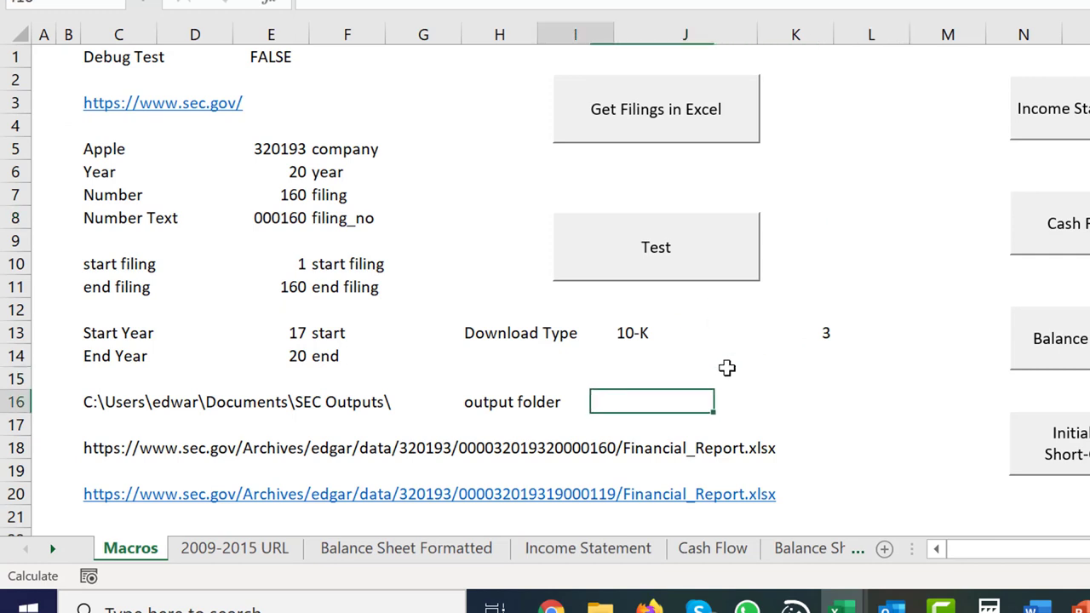
# Examine the start and end years, the output folder and the Financial_Report URLs on the Macros sheet
pyautogui.press('Left')
pyautogui.press('Left')
pyautogui.press('Left')
pyautogui.press('Left')
pyautogui.press('Up')
pyautogui.press('Up')
pyautogui.press('Up')
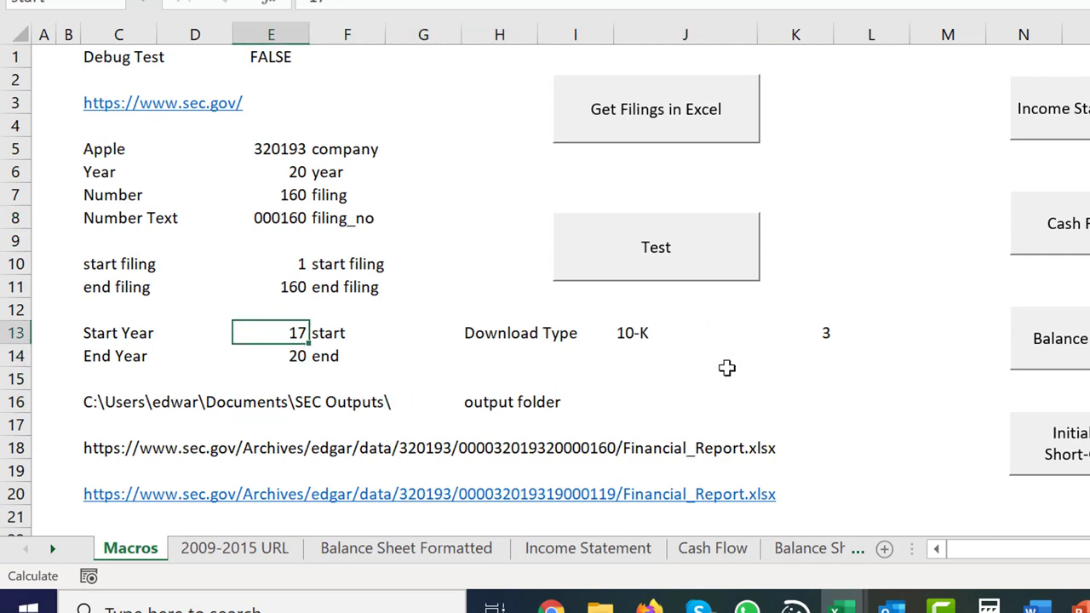
pyautogui.press('Down')
pyautogui.press('Down')
pyautogui.press('Down')
pyautogui.press('Down')
pyautogui.press('Down')
pyautogui.press('Down')
pyautogui.press('Down')
pyautogui.press('Down')
pyautogui.press('Down')
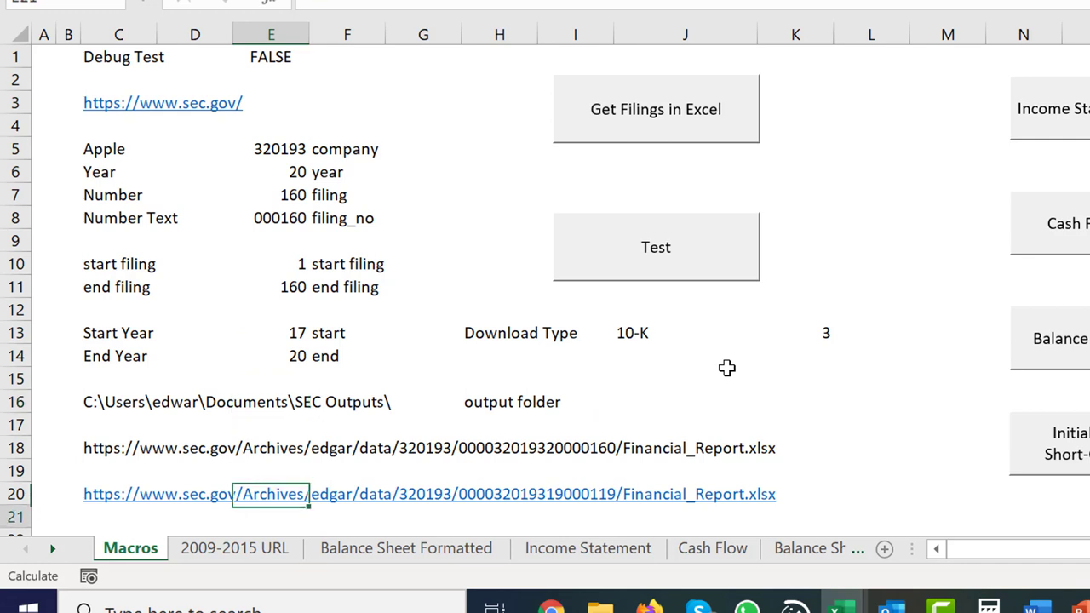
pyautogui.press('Up')
pyautogui.press('Up')
pyautogui.press('Up')
pyautogui.press('Up')
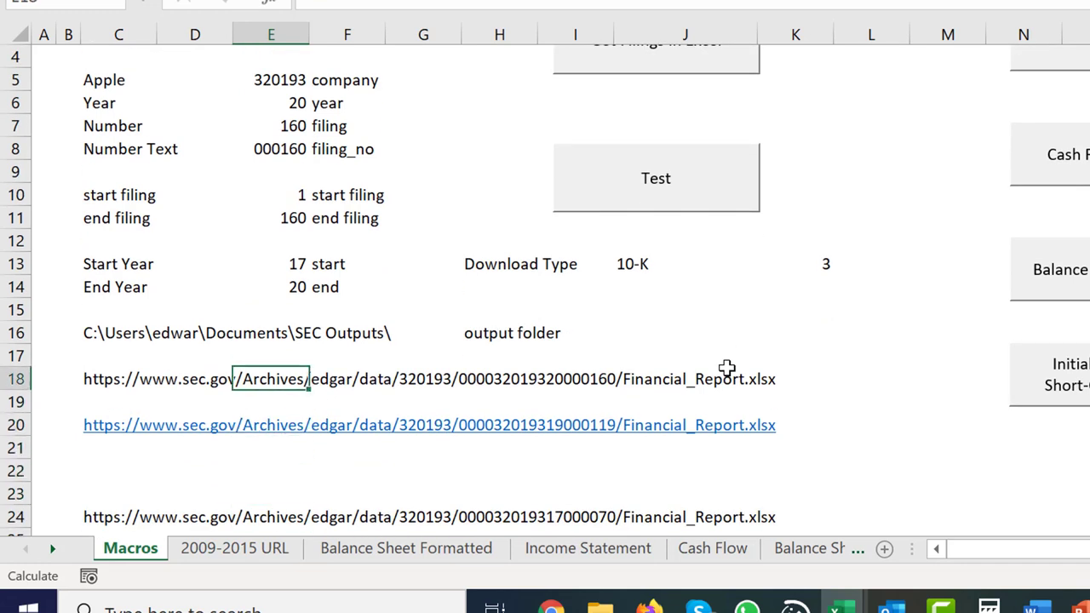
pyautogui.press('Up')
pyautogui.scroll(1, 727, 368)
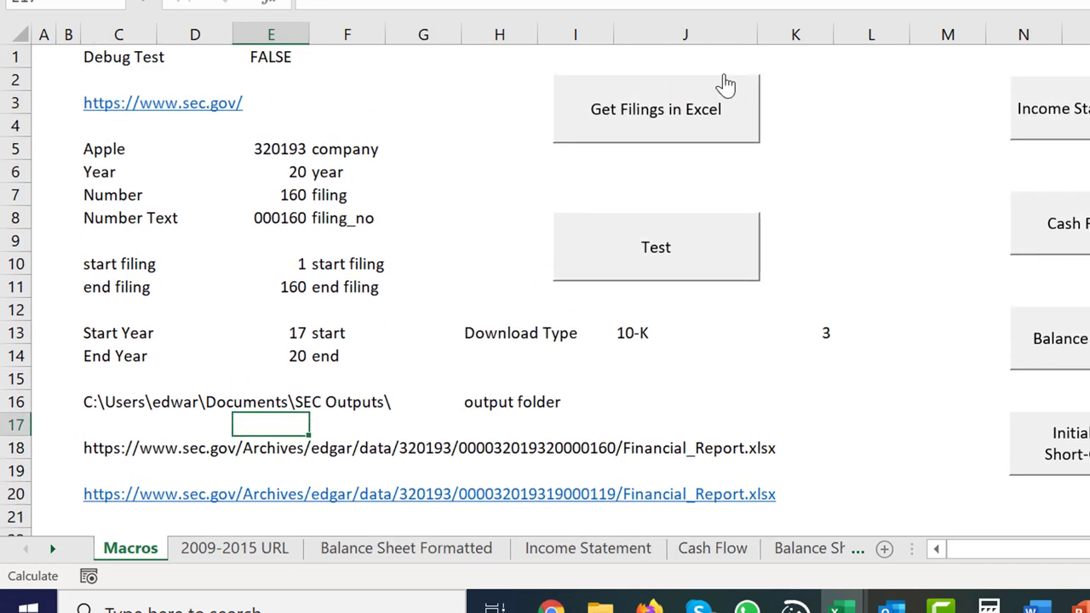
pyautogui.click(433, 119)
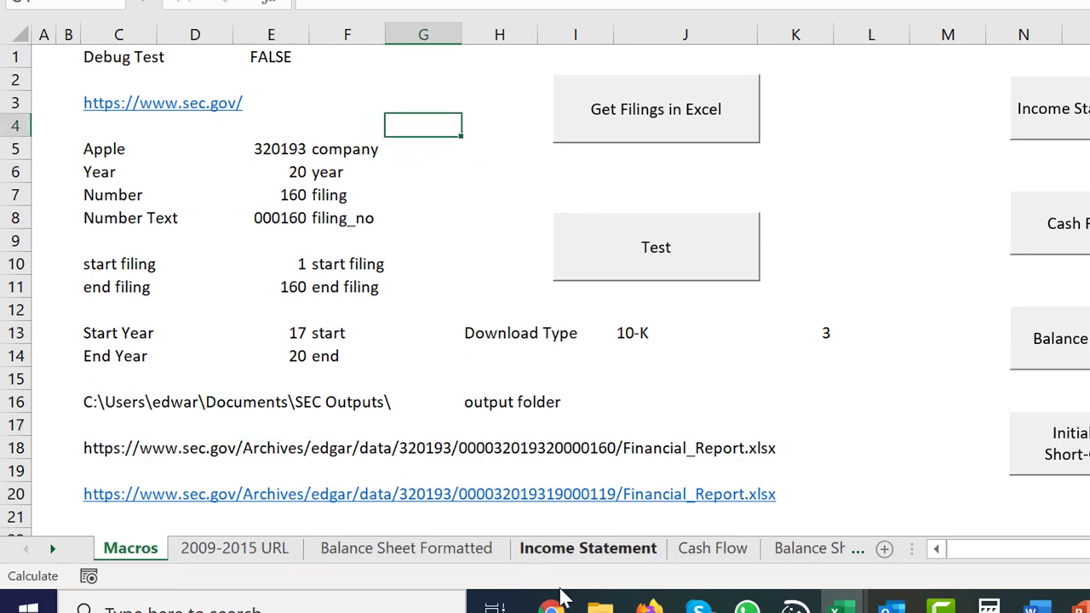
# In File Explorer, delete the downloaded workbooks from Apple Filing 9 Year 2017 10-Q through Apple Filing 52 Year 2020 10-Q, and return to Excel
pyautogui.click(600, 606)
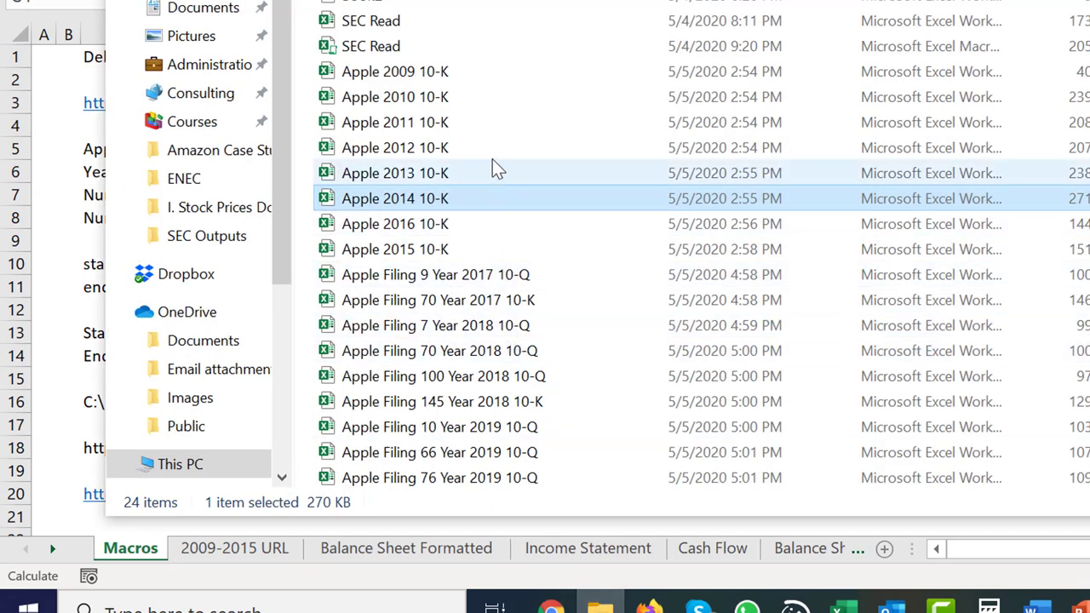
pyautogui.click(494, 276)
pyautogui.hotkey('shift', 'Down')
pyautogui.hotkey('shift', 'Down')
pyautogui.hotkey('shift', 'Down')
pyautogui.hotkey('shift', 'Down')
pyautogui.hotkey('shift', 'Down')
pyautogui.hotkey('shift', 'Down')
pyautogui.hotkey('shift', 'Down')
pyautogui.hotkey('shift', 'Down')
pyautogui.hotkey('shift', 'Down')
pyautogui.hotkey('shift', 'Down')
pyautogui.hotkey('shift', 'Down')
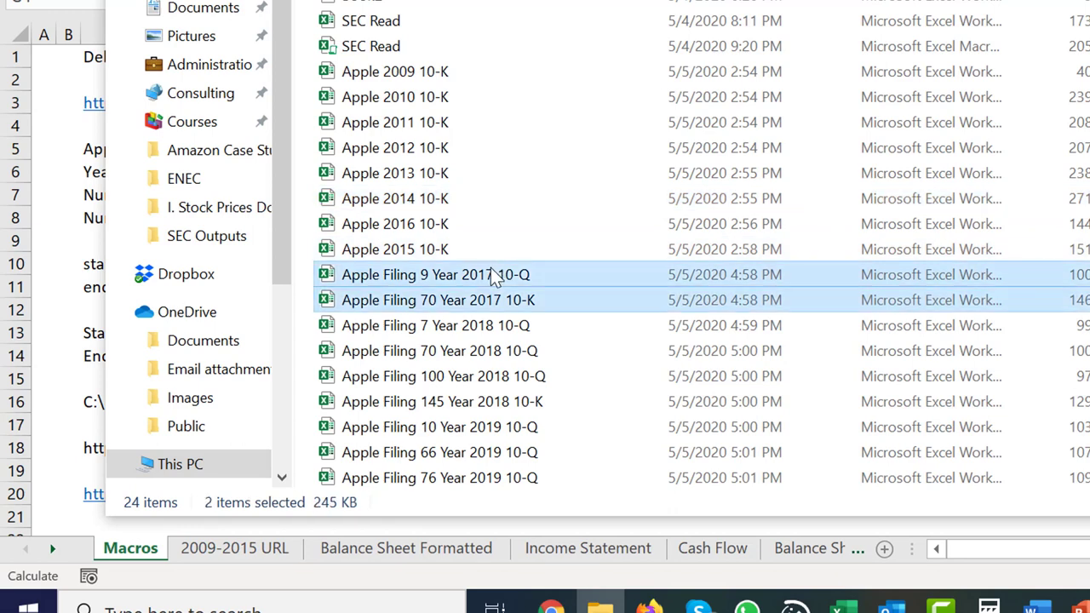
pyautogui.hotkey('shift', 'Up')
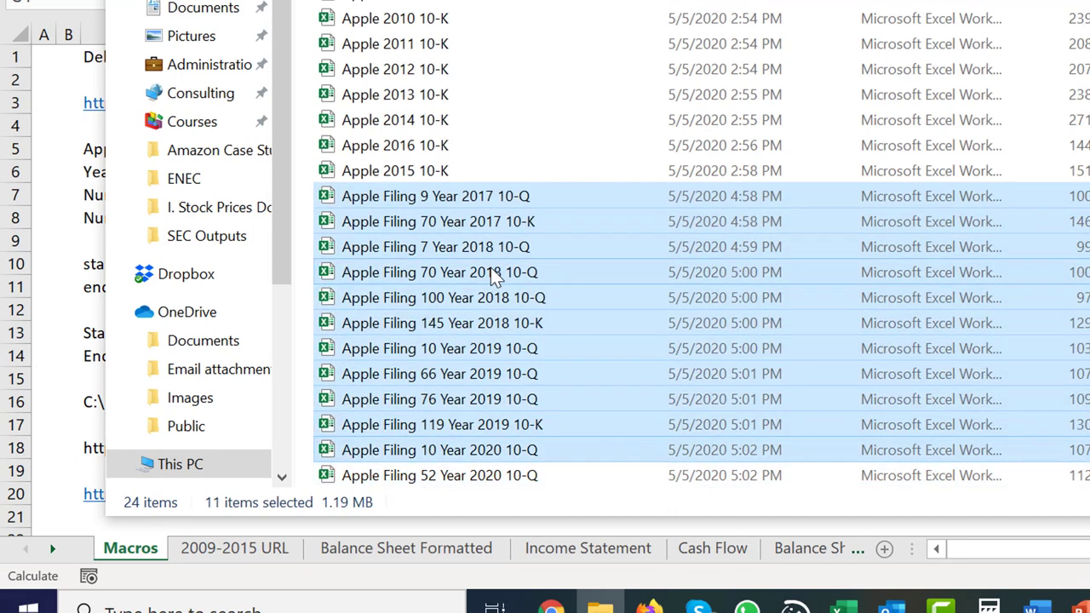
pyautogui.hotkey('shift', 'Down')
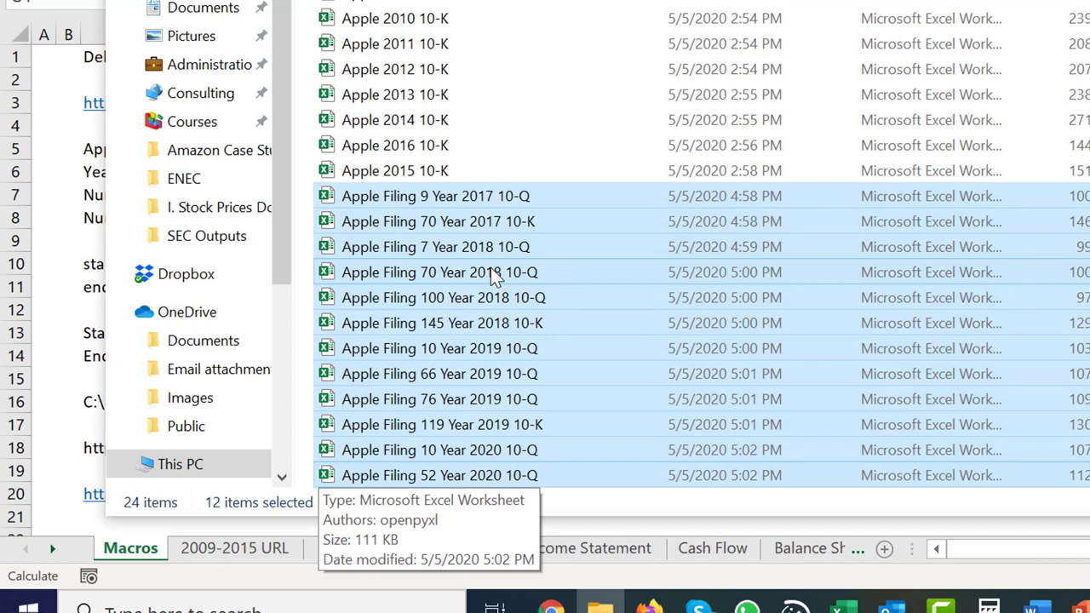
pyautogui.press('Delete')
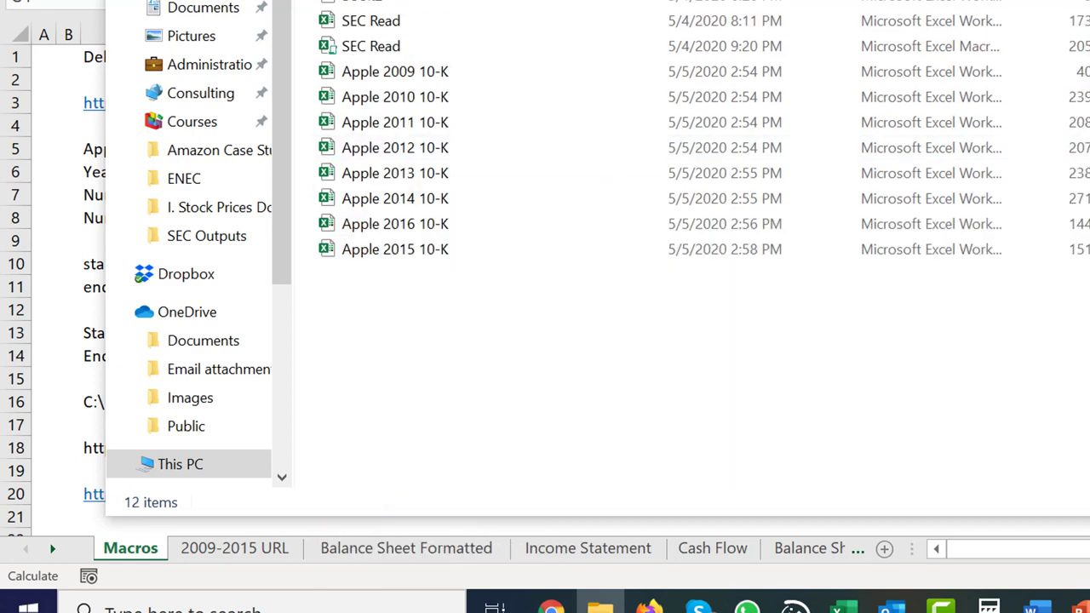
pyautogui.click(839, 606)
pyautogui.click(844, 384)
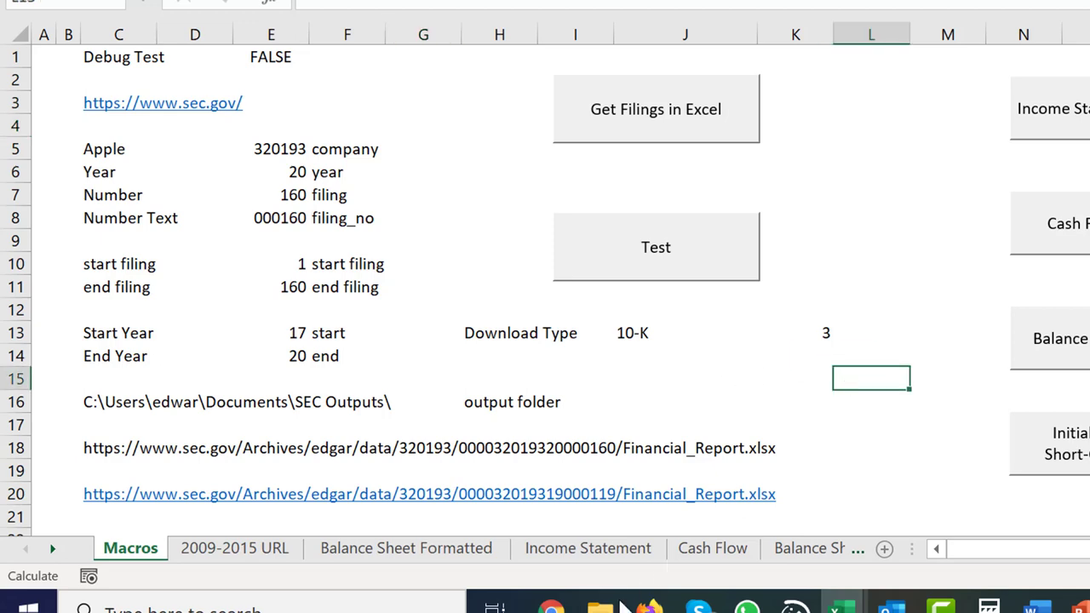
# In Chrome, open the interactive data of Apple's 8-K for items 7.01 and 9.01 and copy its Excel document link address
pyautogui.click(551, 606)
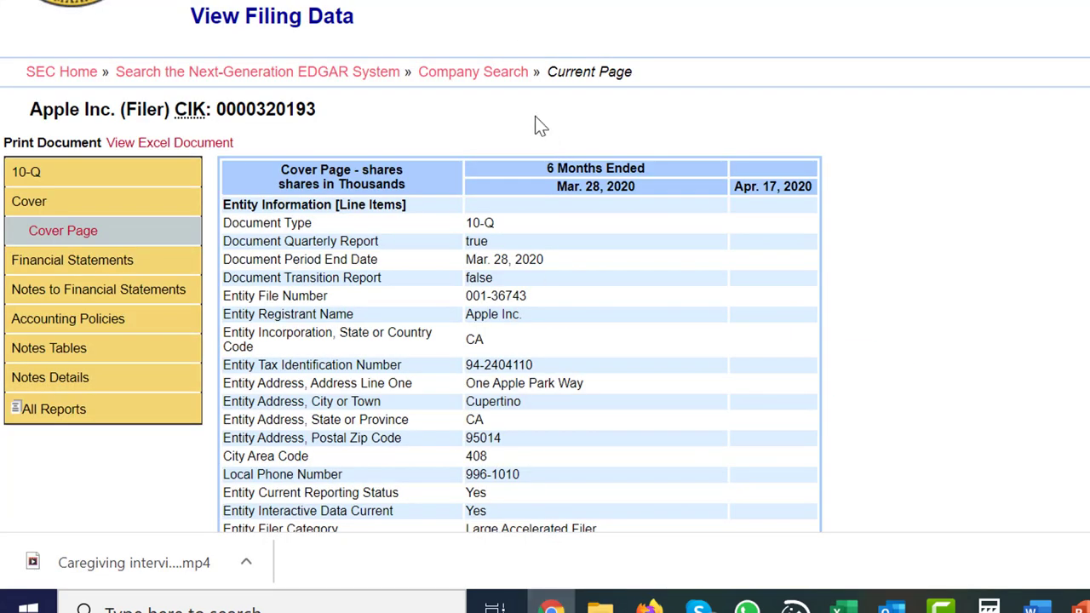
pyautogui.hotkey('alt', 'Left')
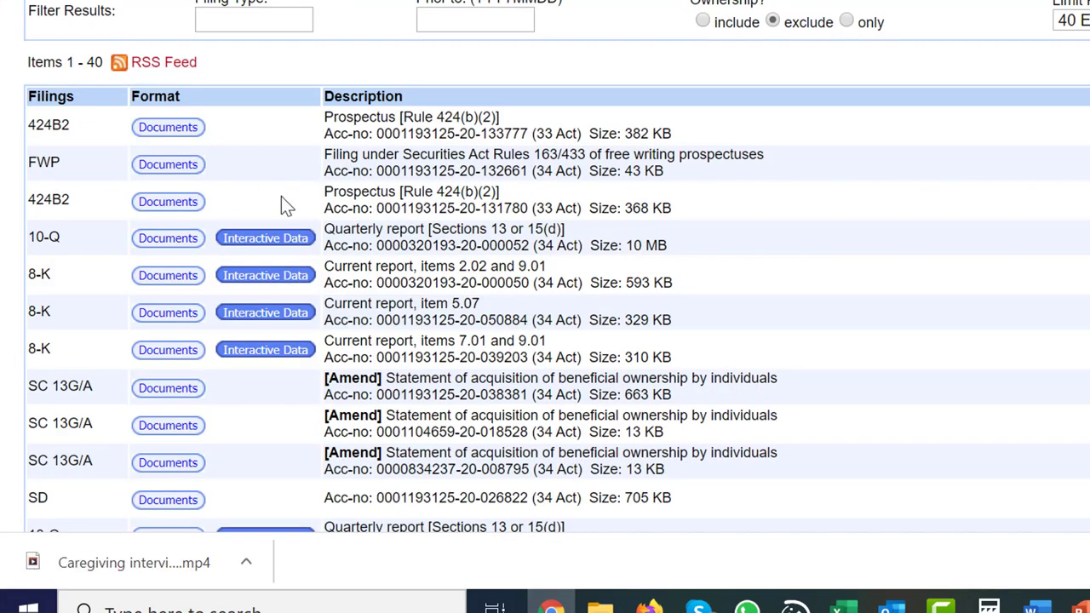
pyautogui.click(264, 356)
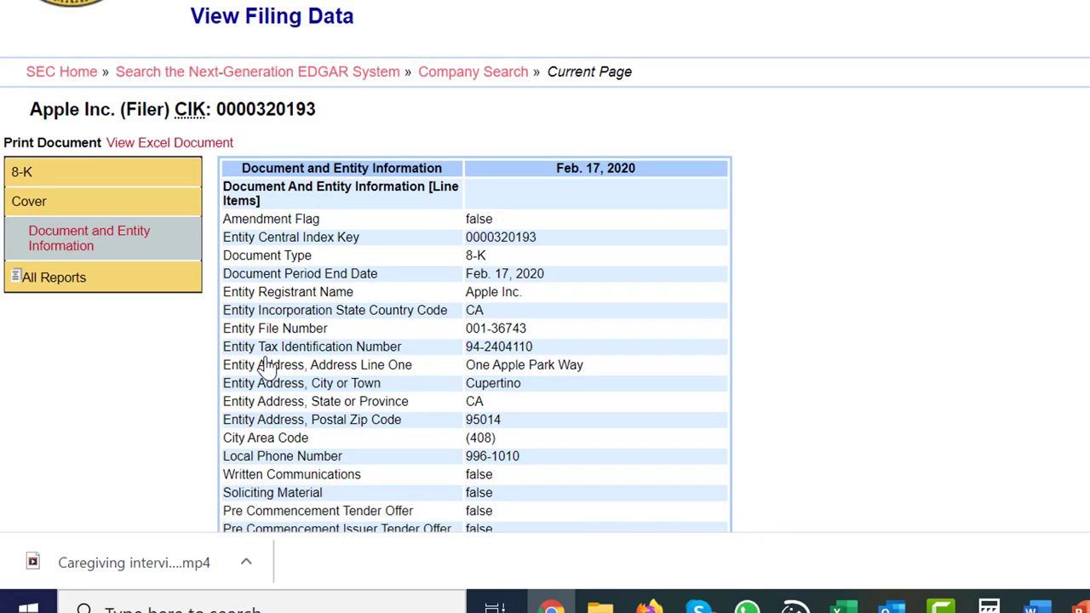
pyautogui.rightClick(179, 150)
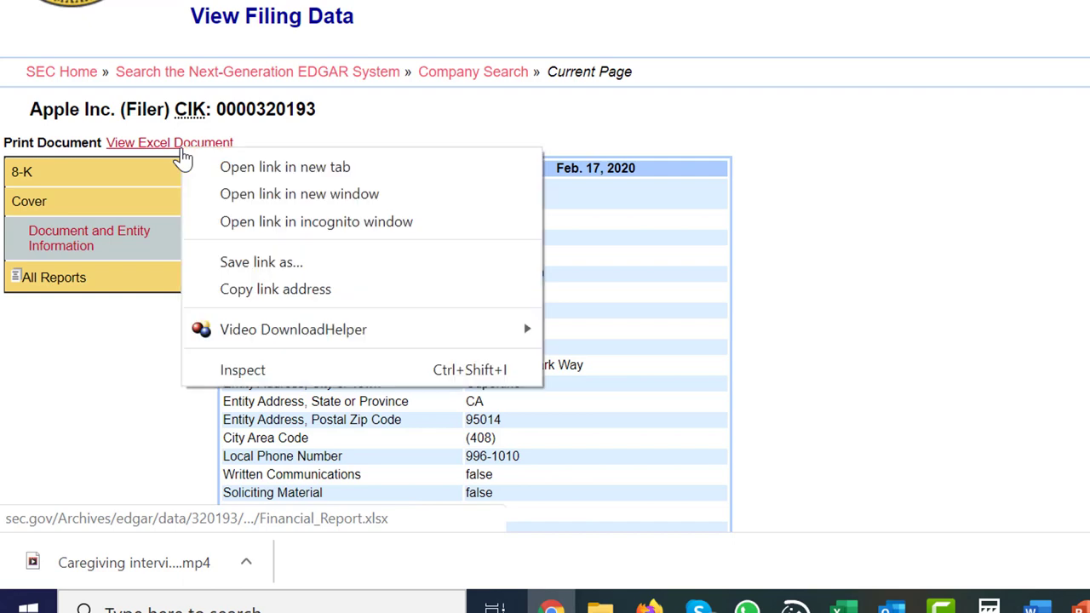
pyautogui.click(241, 290)
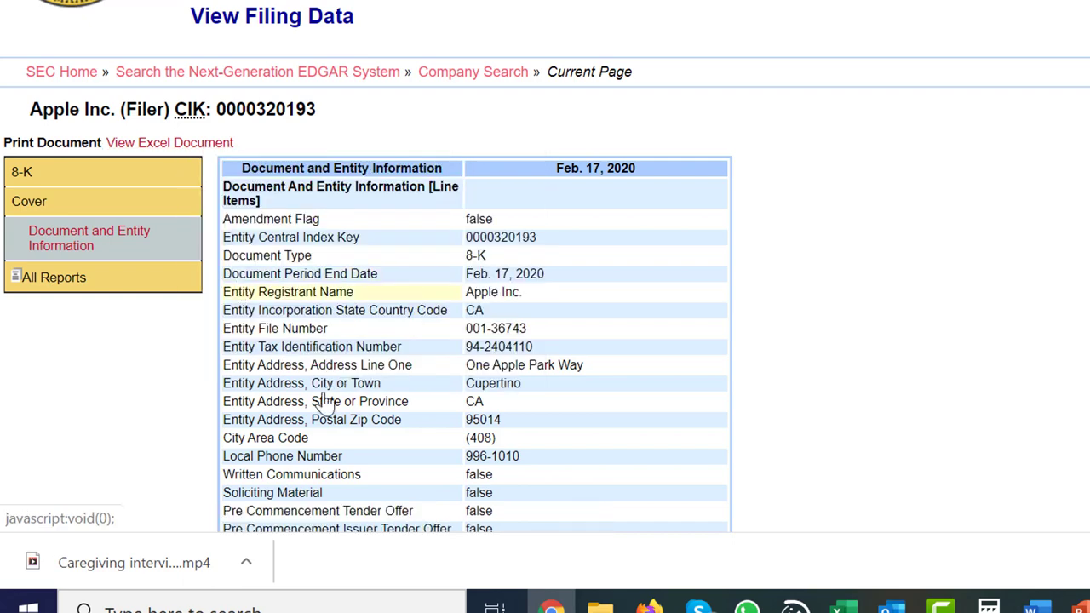
# Switch to the blank Excel workbook, paste the copied 8-K report link into D3, and clear the cell again
pyautogui.moveTo(842, 606)
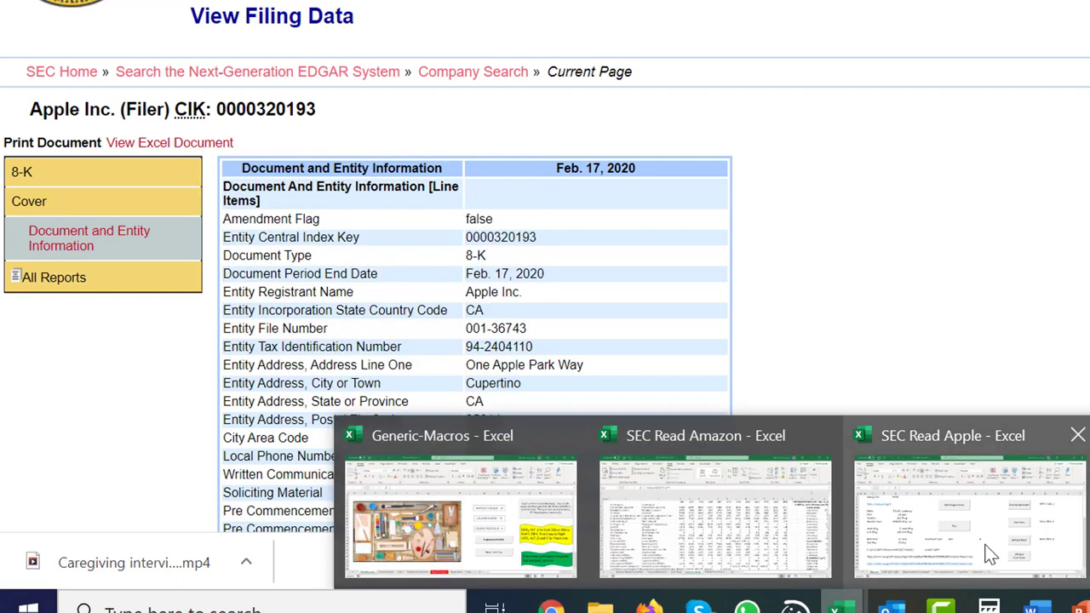
pyautogui.click(780, 547)
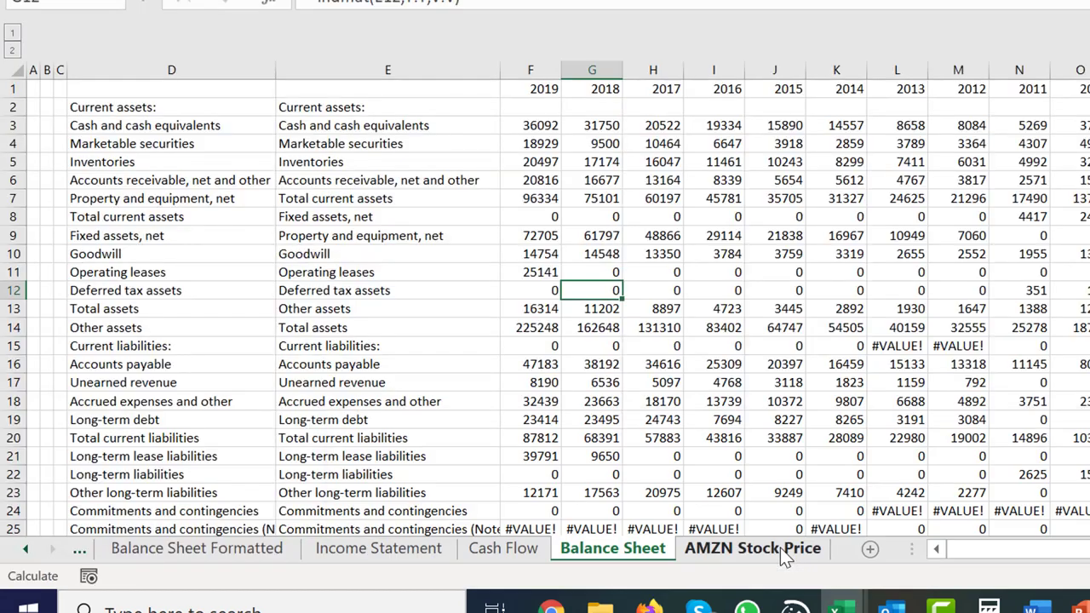
pyautogui.press('Down')
pyautogui.press('Right')
pyautogui.press('Right')
pyautogui.press('Right')
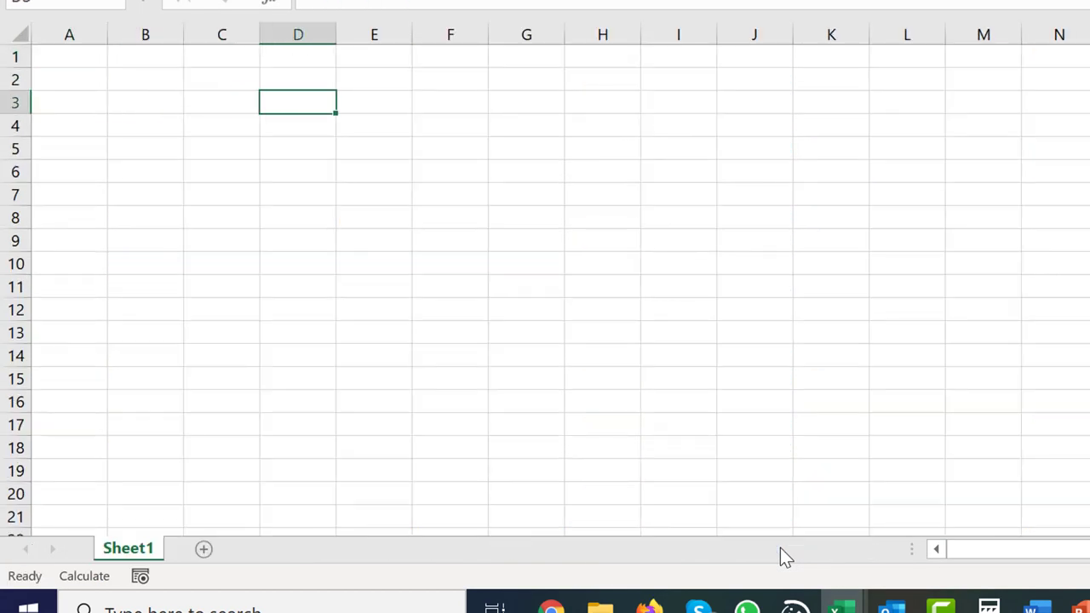
pyautogui.hotkey('ctrl', 'v')
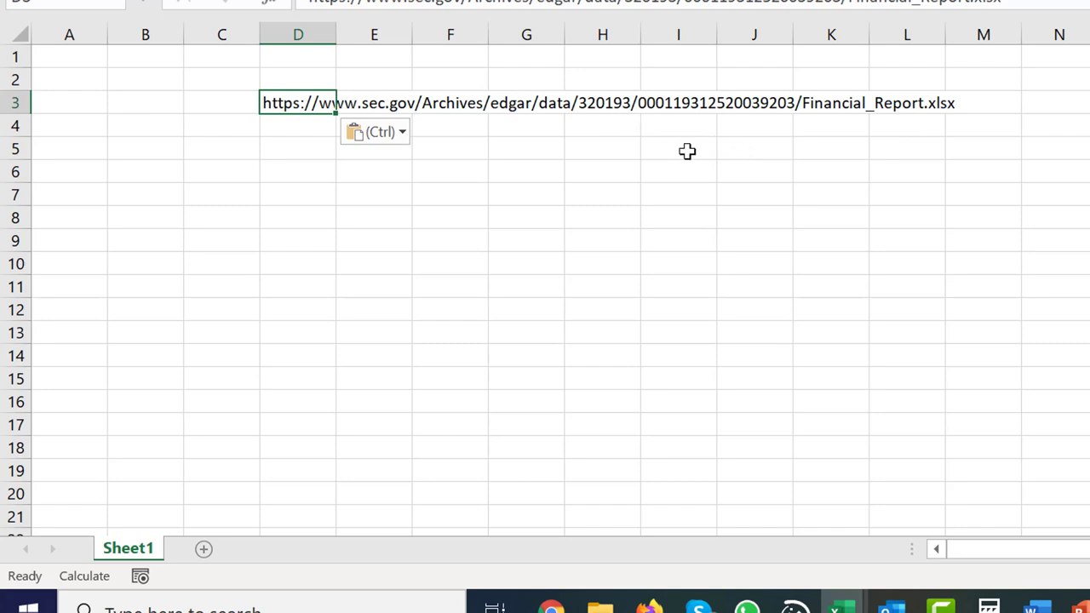
pyautogui.press('Delete')
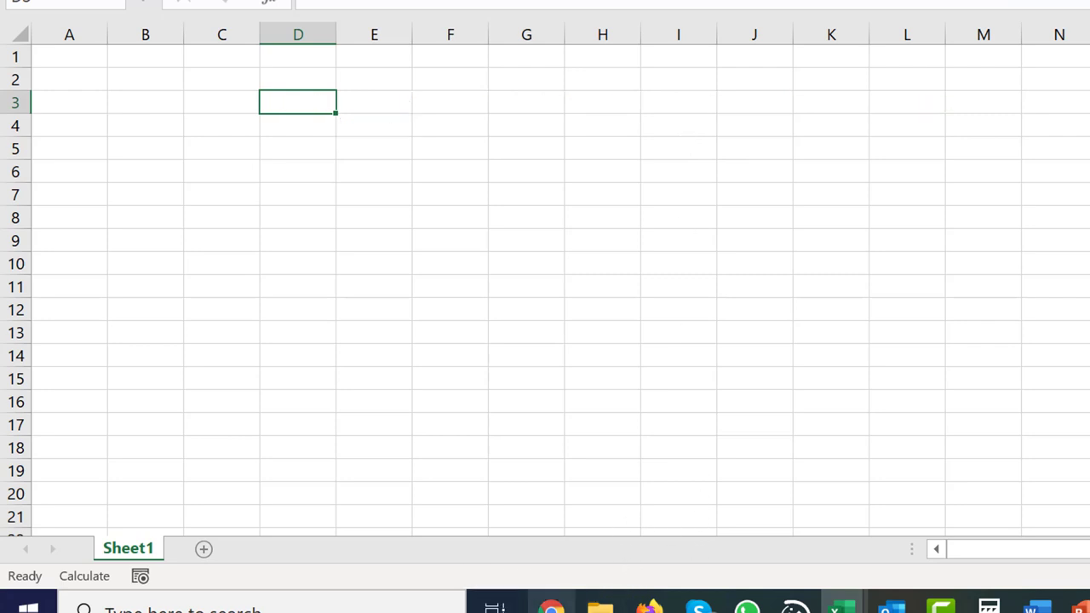
pyautogui.click(551, 606)
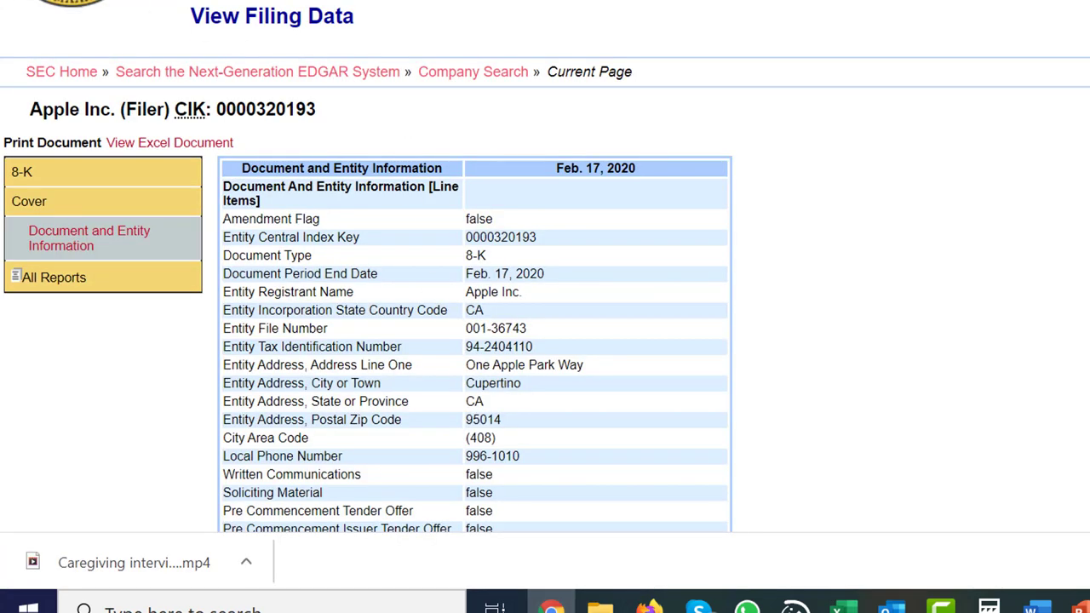
pyautogui.hotkey('alt', 'Left')
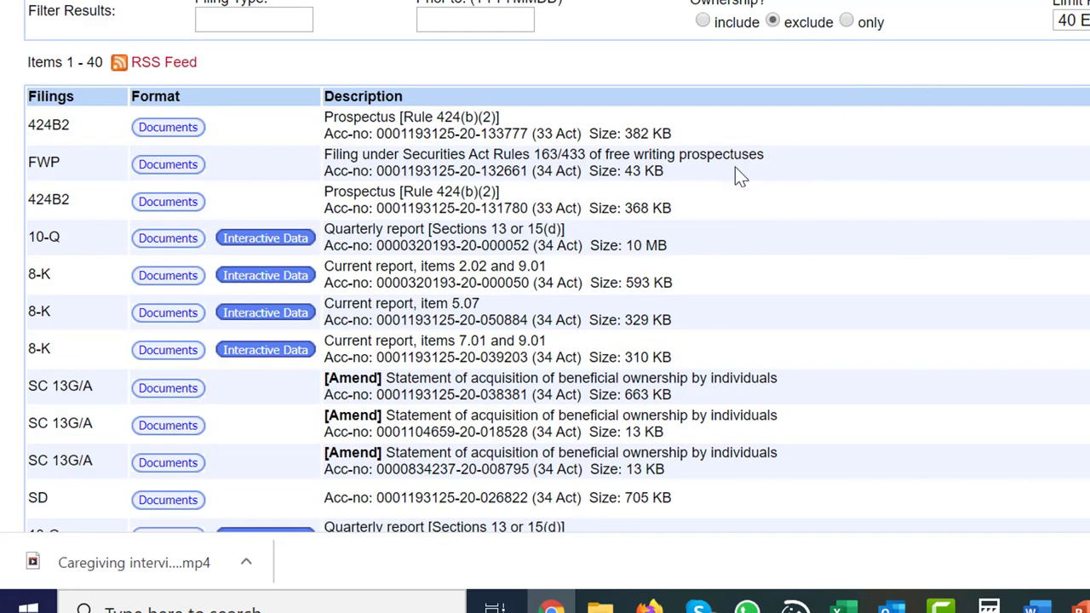
pyautogui.scroll(-2, 737, 174)
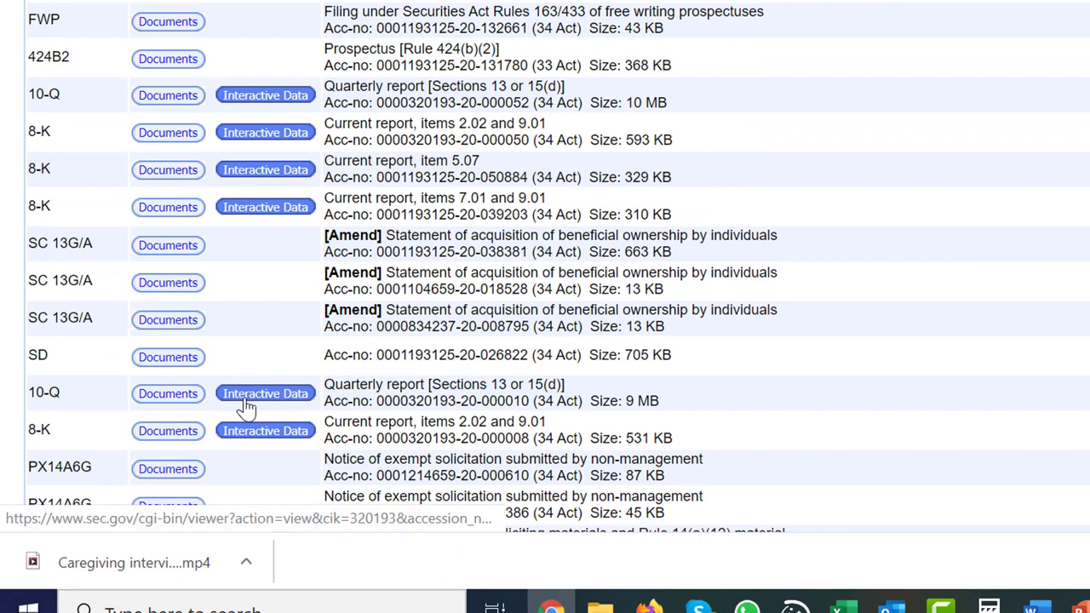
pyautogui.click(245, 401)
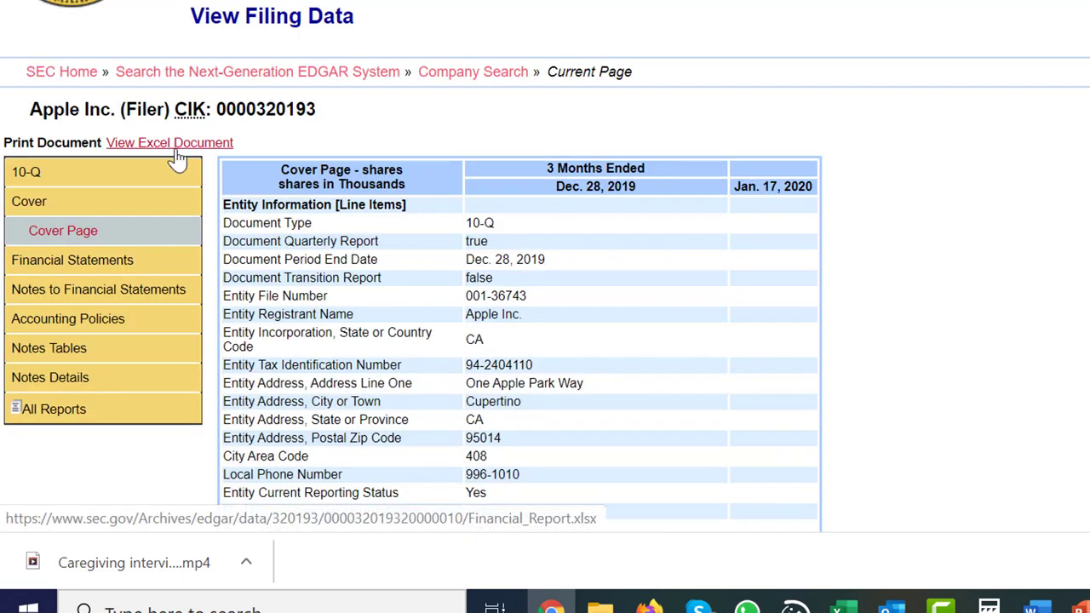
pyautogui.rightClick(176, 160)
pyautogui.click(247, 288)
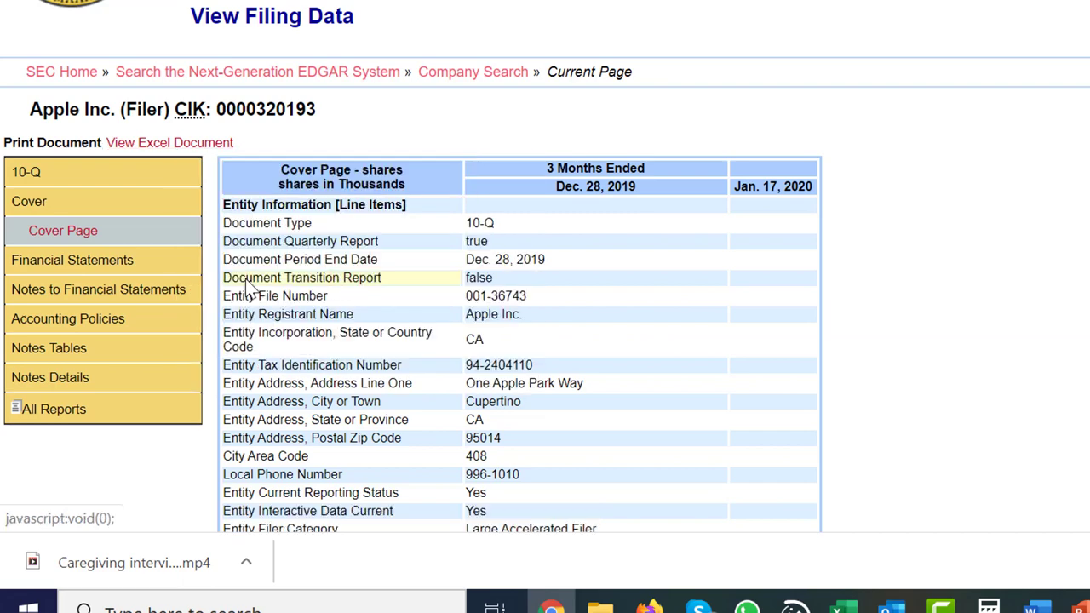
# Switch to the blank Excel workbook and paste the copied 10-Q report link into cell D4 of Sheet1
pyautogui.moveTo(843, 607)
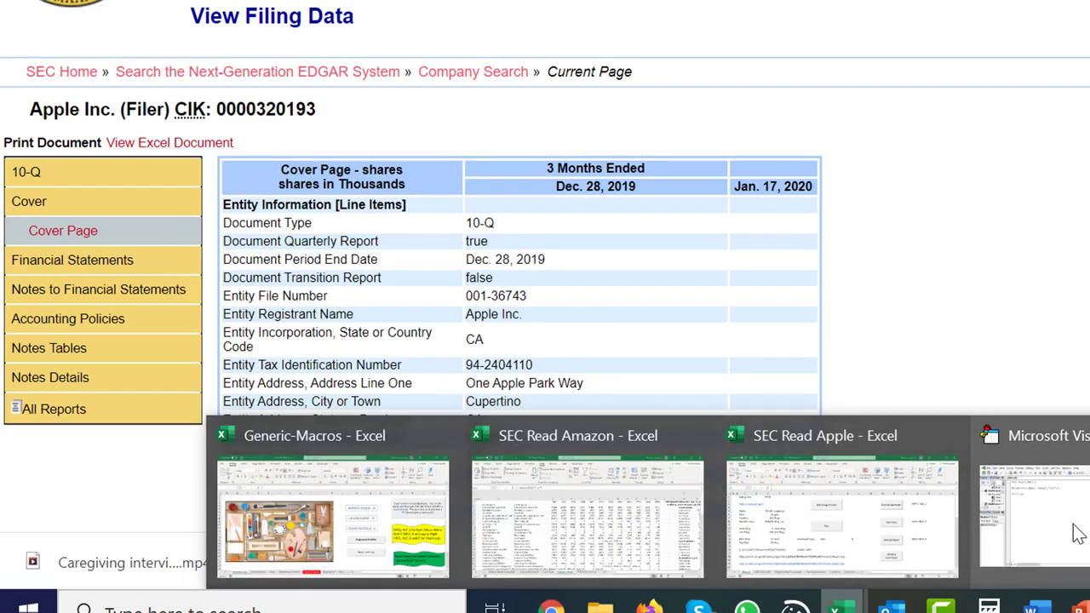
pyautogui.click(1065, 520)
pyautogui.press('Down')
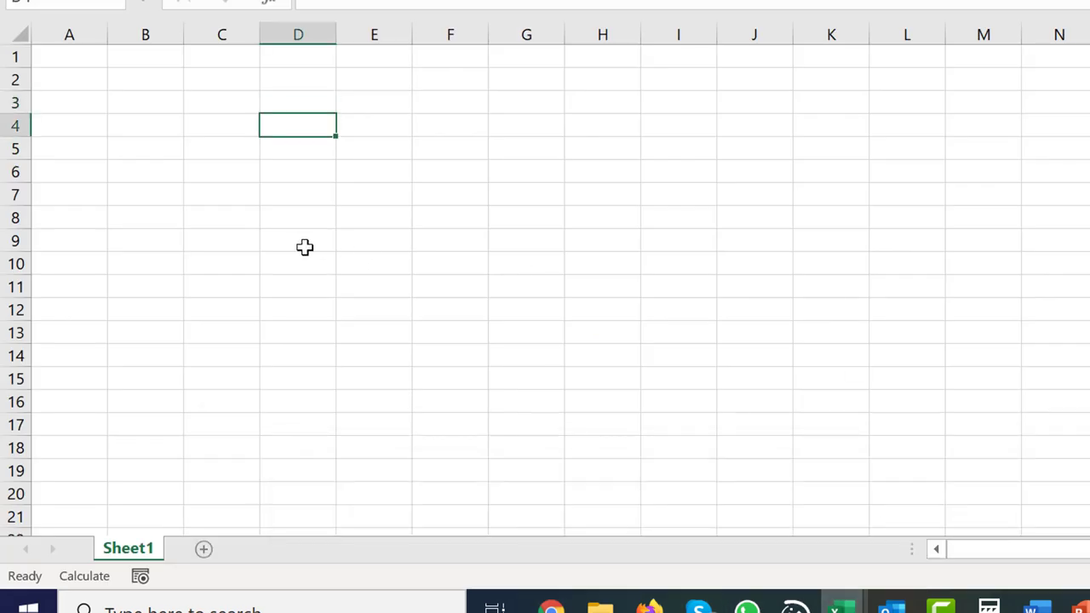
pyautogui.hotkey('ctrl', 'v')
pyautogui.click(305, 247)
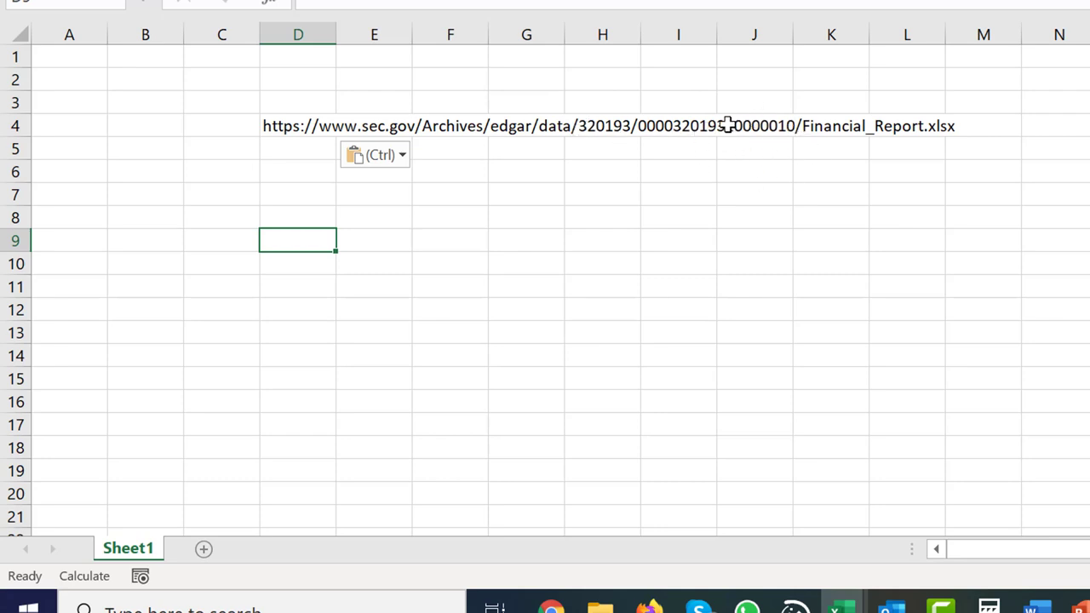
pyautogui.click(637, 209)
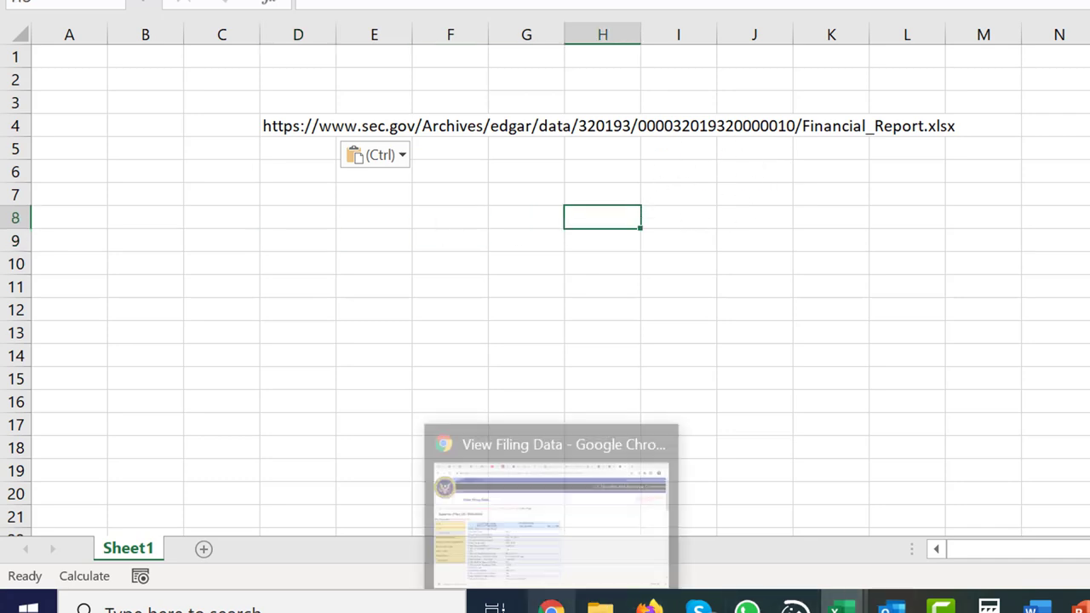
pyautogui.click(552, 606)
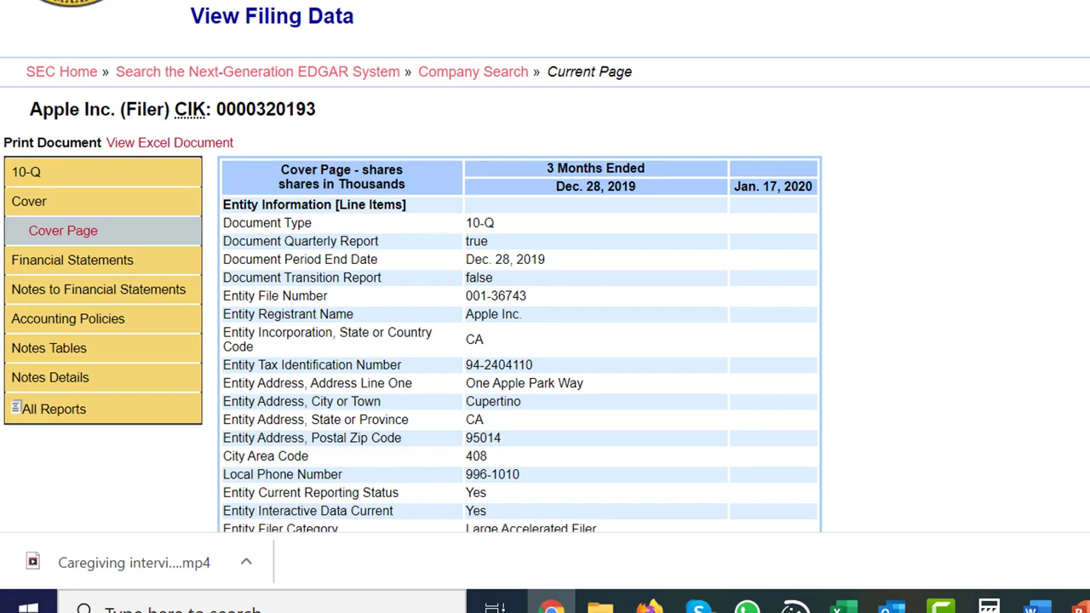
pyautogui.hotkey('alt', 'Left')
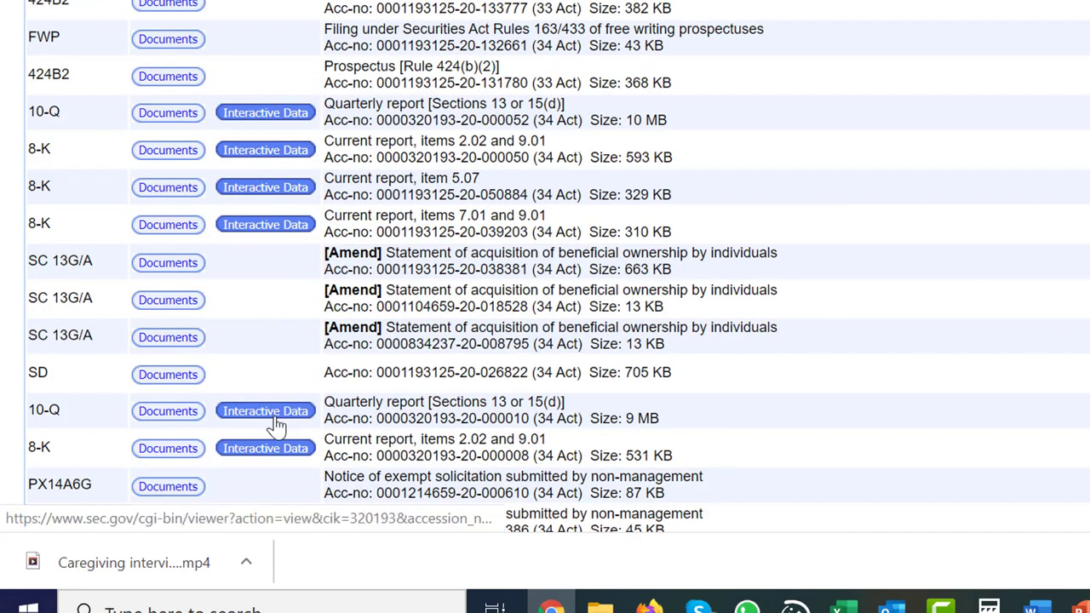
pyautogui.scroll(-5, 267, 455)
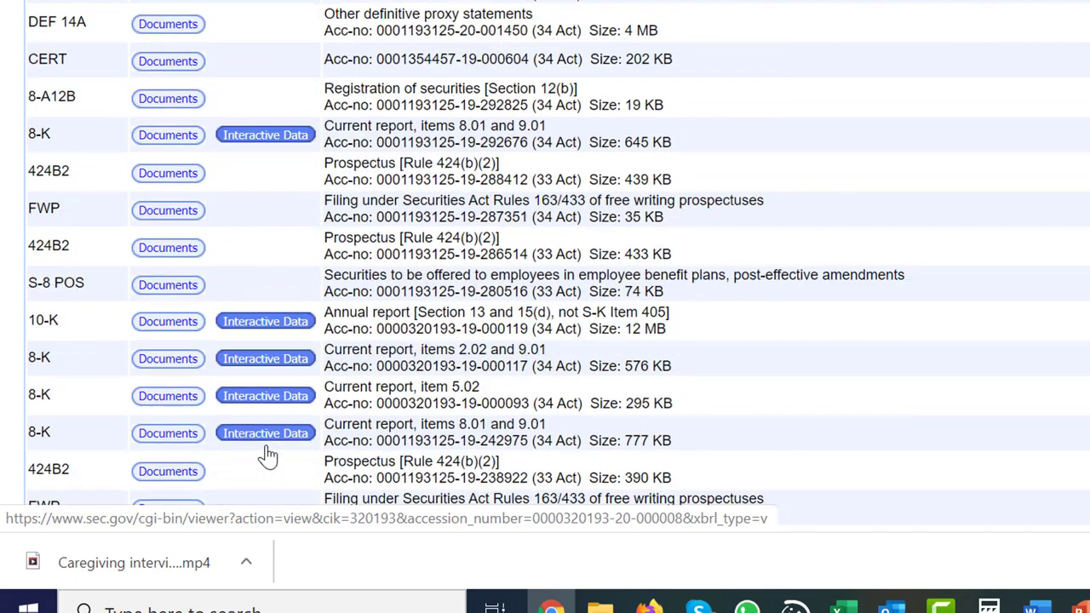
pyautogui.click(266, 315)
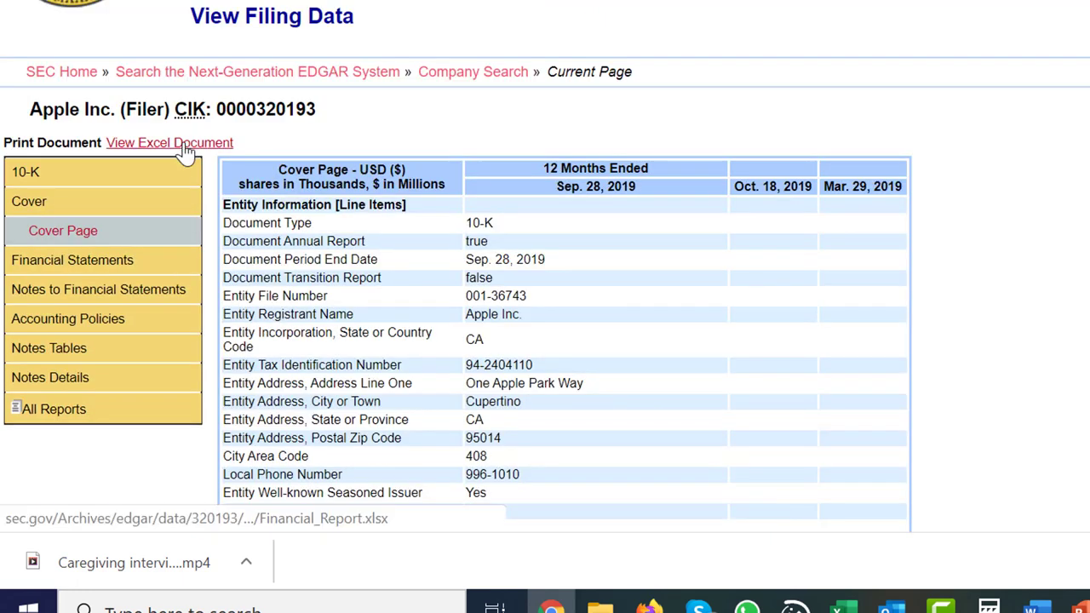
pyautogui.rightClick(185, 152)
pyautogui.click(230, 285)
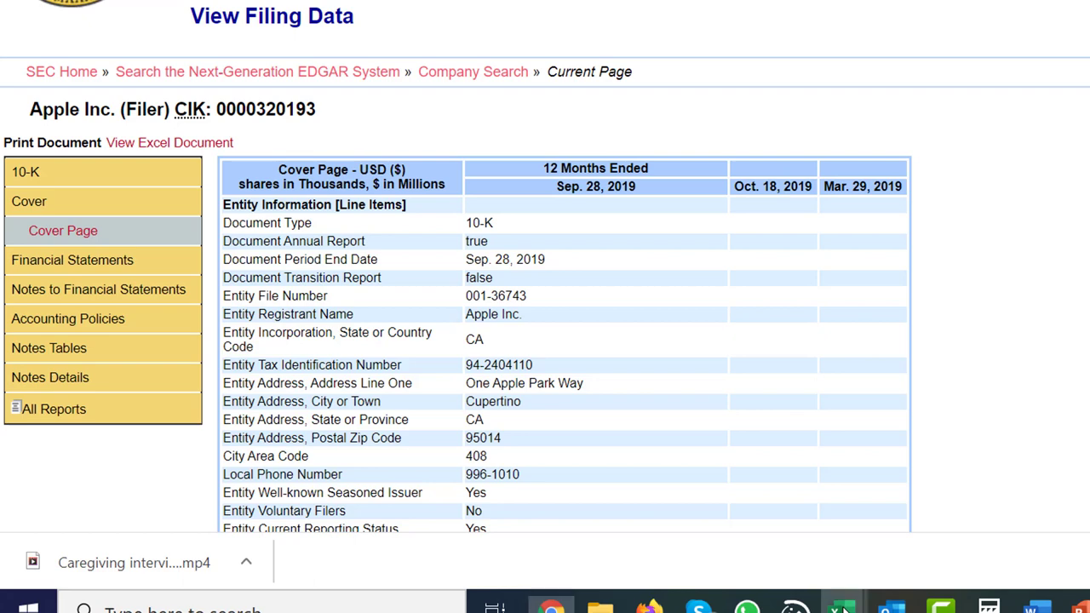
# Switch to the blank Excel workbook and select cell D7 of Sheet1, a few rows below the 10-Q link
pyautogui.moveTo(841, 608)
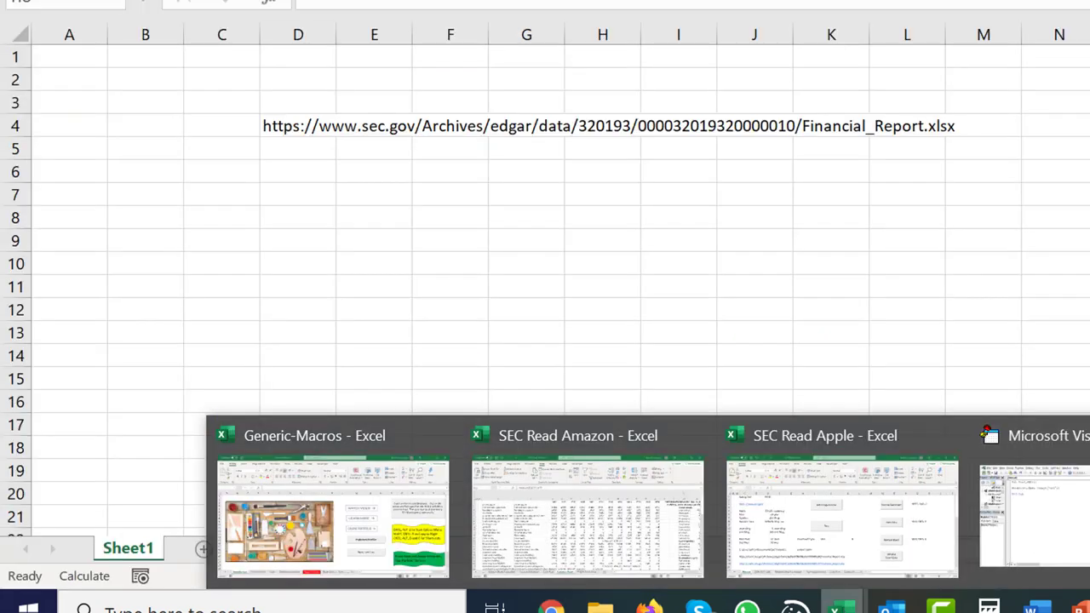
pyautogui.click(847, 519)
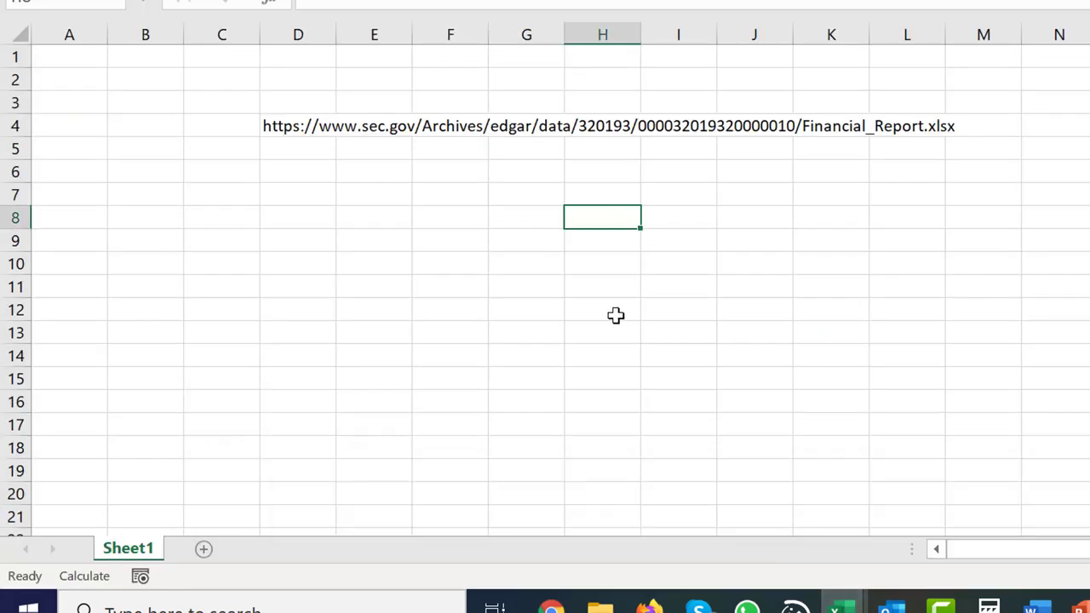
pyautogui.press('Left')
pyautogui.press('Left')
pyautogui.press('Left')
pyautogui.press('Left')
pyautogui.press('Up')
pyautogui.keyDown('ctrl'); pyautogui.click(615, 315); pyautogui.keyUp('ctrl')
pyautogui.hotkey('ctrl', 'v')
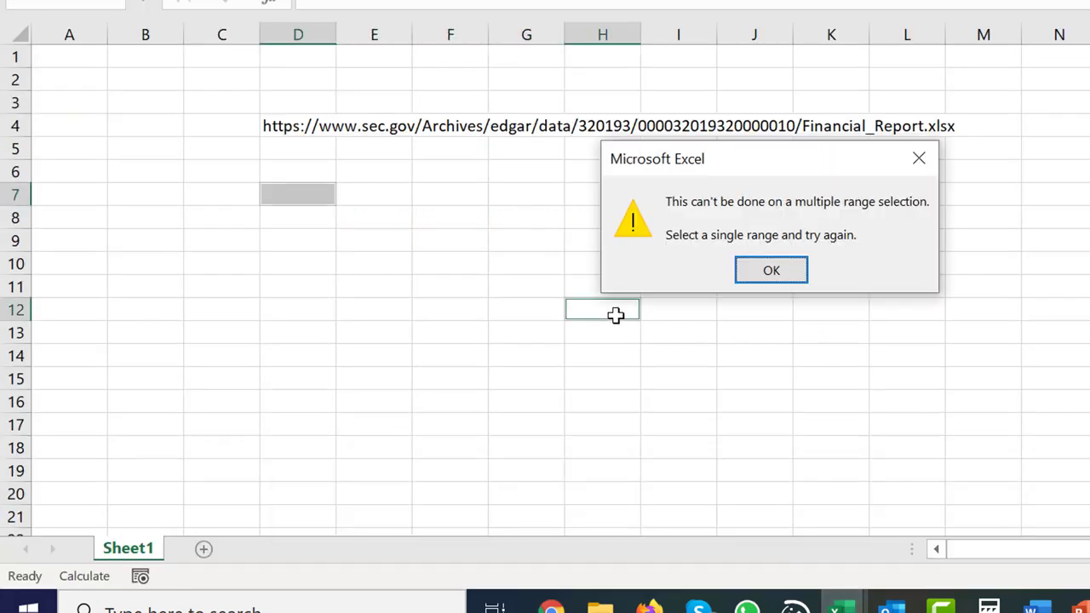
pyautogui.press('Return')
# Paste the copied 10-K report link into cell D7 of Sheet1
pyautogui.press('Left')
pyautogui.press('Left')
pyautogui.press('Left')
pyautogui.press('Left')
pyautogui.press('Left')
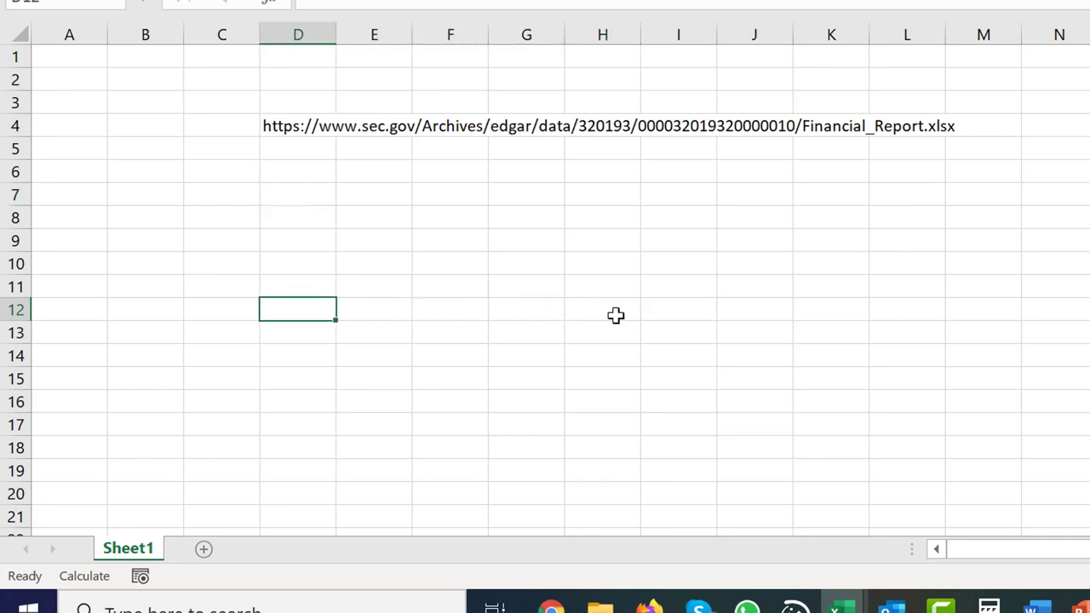
pyautogui.press('Up')
pyautogui.press('Up')
pyautogui.press('Up')
pyautogui.press('Up')
pyautogui.press('Up')
pyautogui.press('Right')
pyautogui.hotkey('ctrl', 'v')
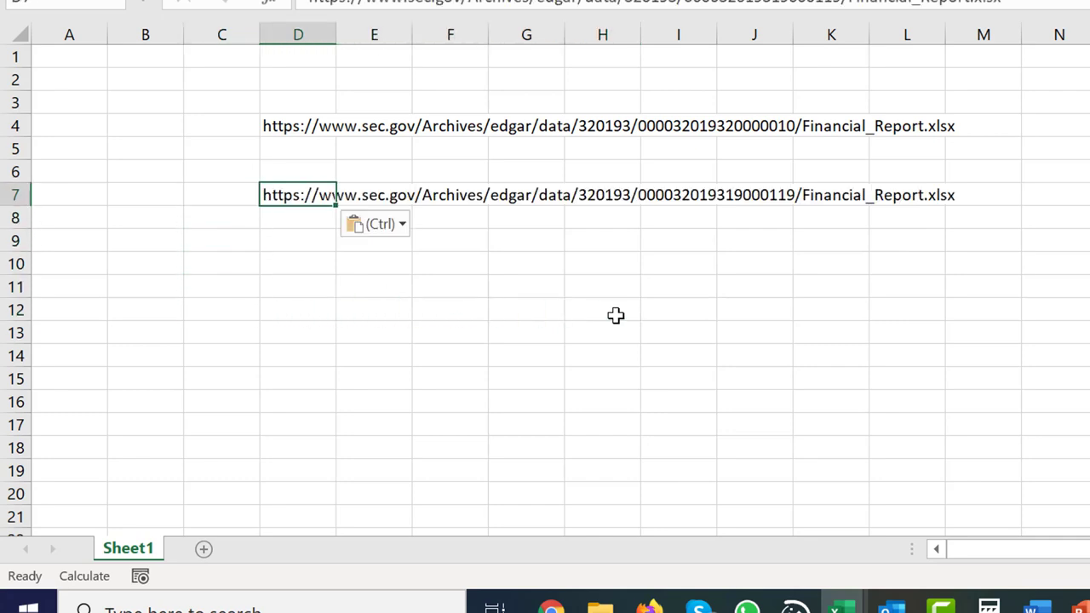
pyautogui.press('Right')
pyautogui.press('Right')
pyautogui.press('Right')
pyautogui.press('Right')
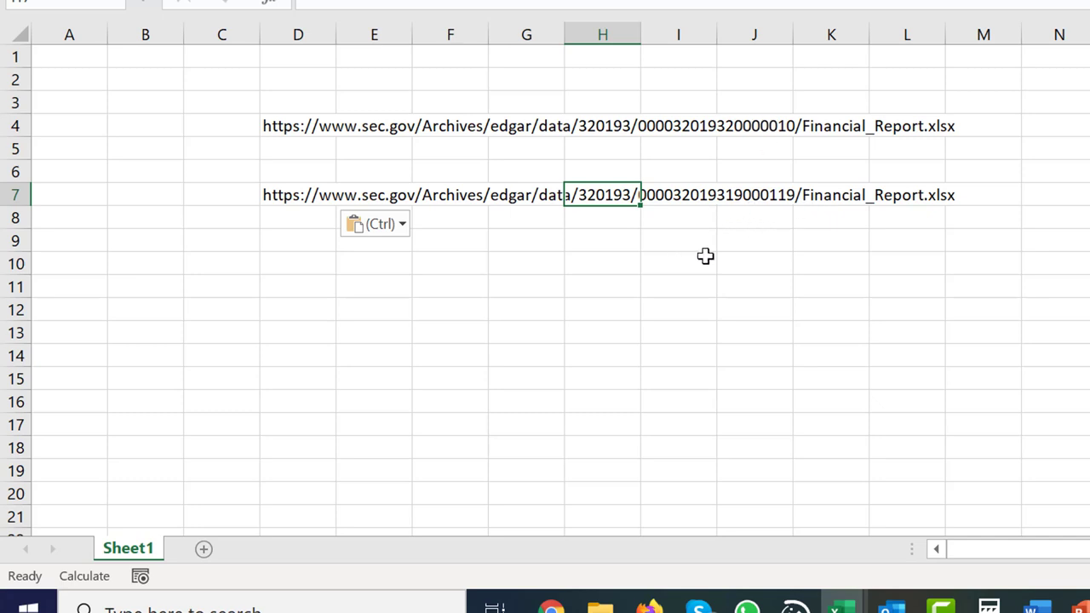
pyautogui.click(366, 308)
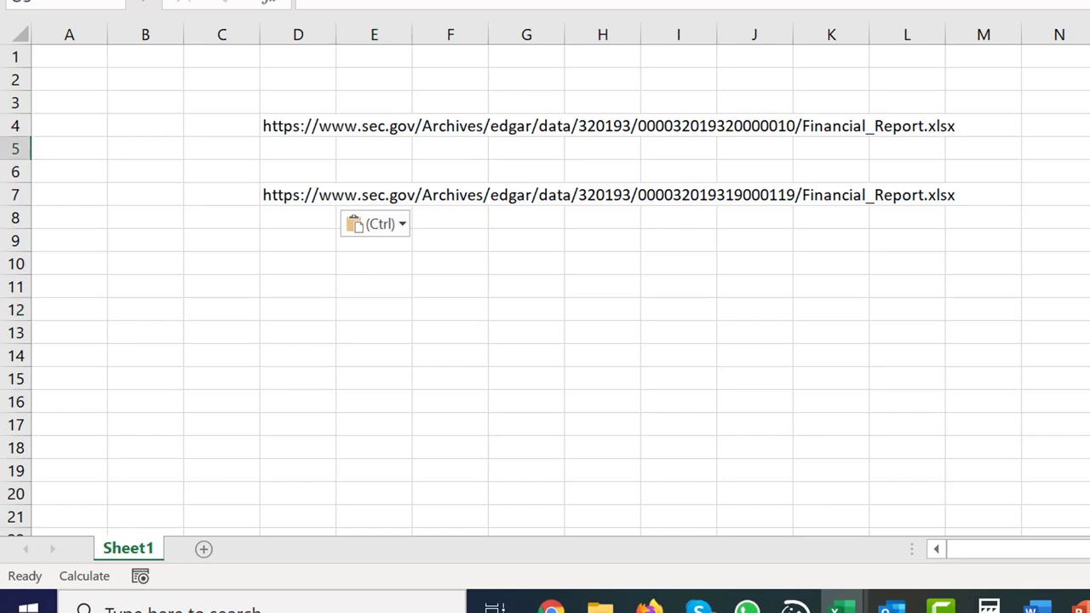
# Close the Book4 workbook without saving it and go to the Macros sheet of the SEC workbook behind it
pyautogui.hotkey('alt', 'F4')
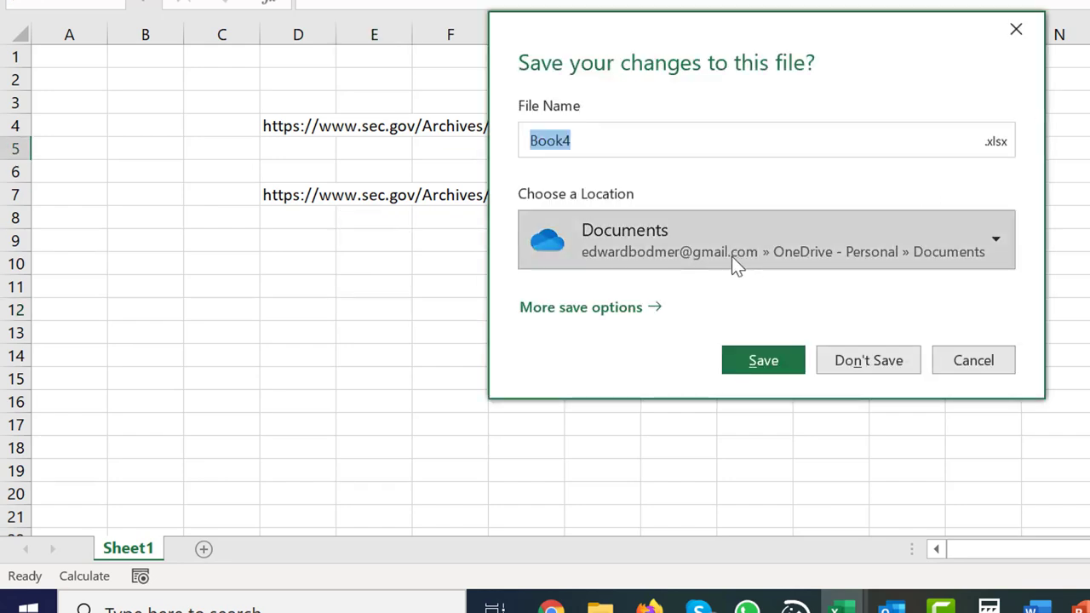
pyautogui.click(839, 362)
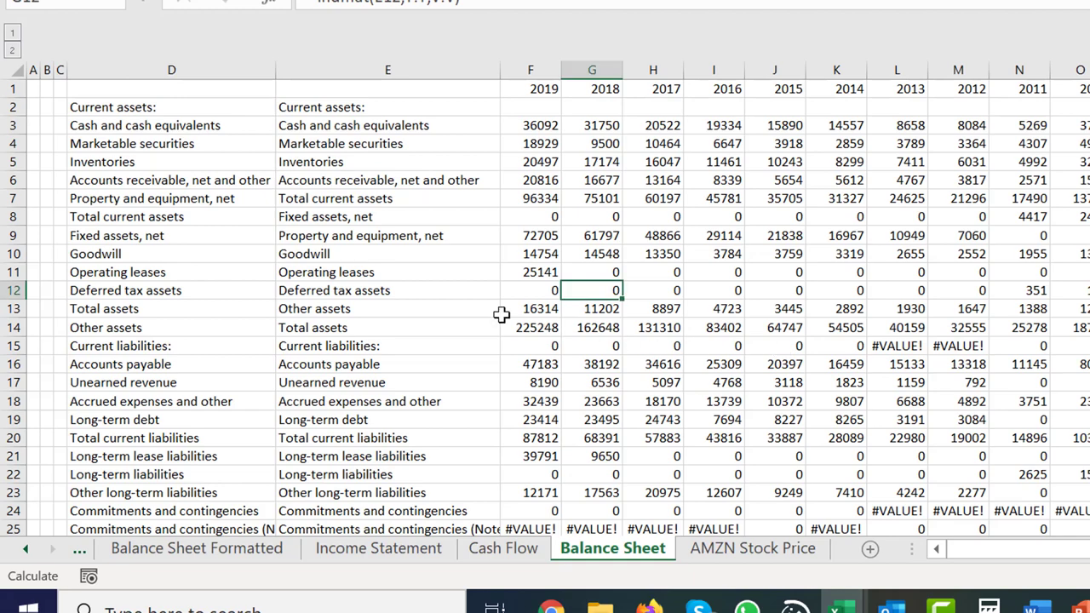
pyautogui.hotkey('ctrl', 'pageup')
pyautogui.hotkey('ctrl', 'pageup')
pyautogui.hotkey('ctrl', 'pageup')
pyautogui.hotkey('ctrl', 'pageup')
pyautogui.hotkey('ctrl', 'pageup')
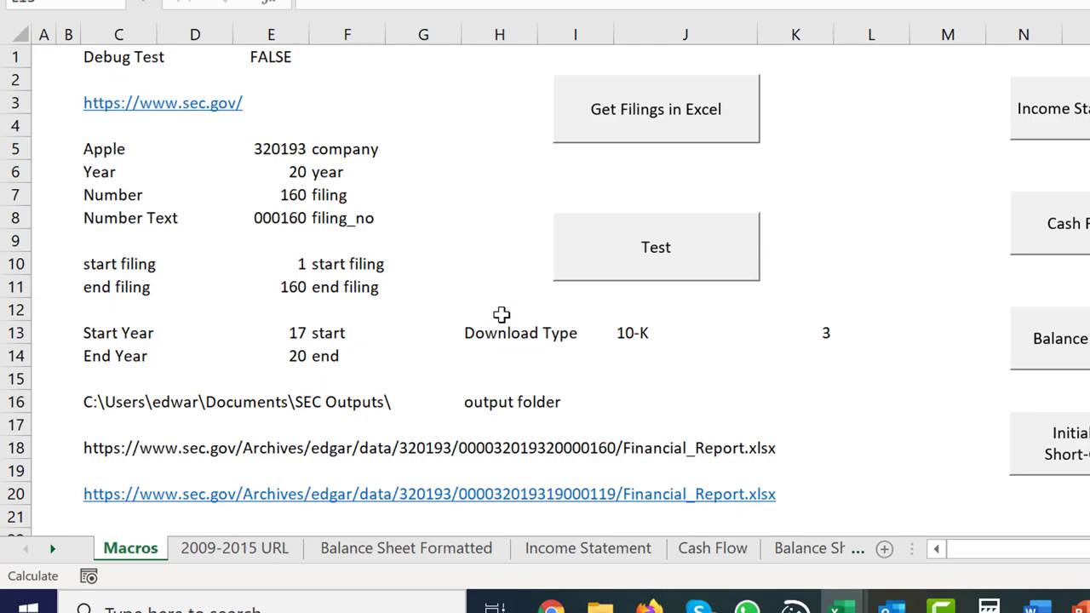
# Examine the formula in C18 that builds the Financial_Report link from the company, year and filing number cells
pyautogui.click(441, 132)
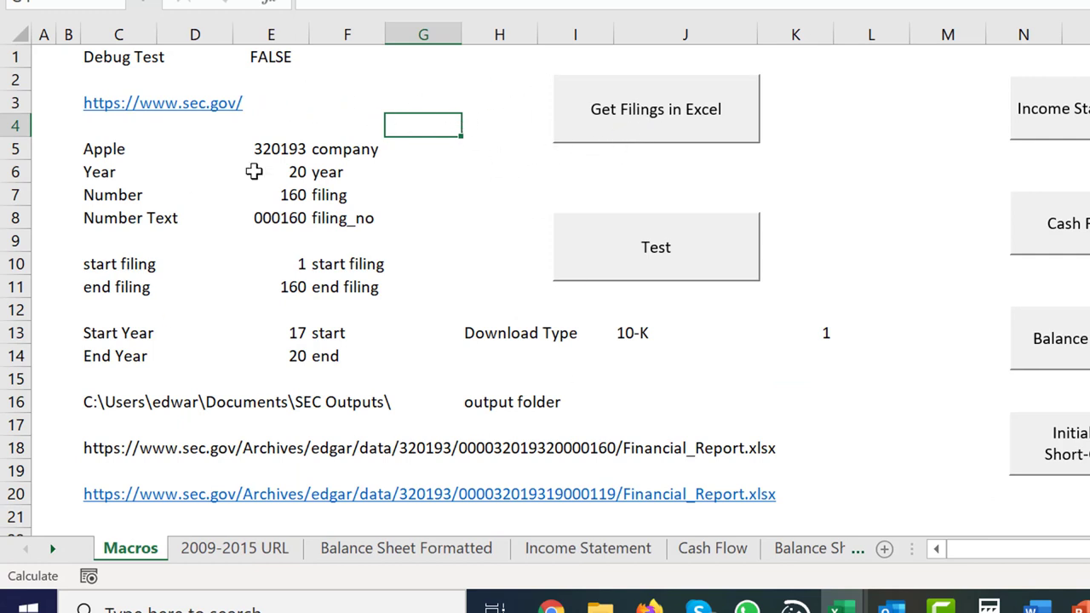
pyautogui.click(367, 438)
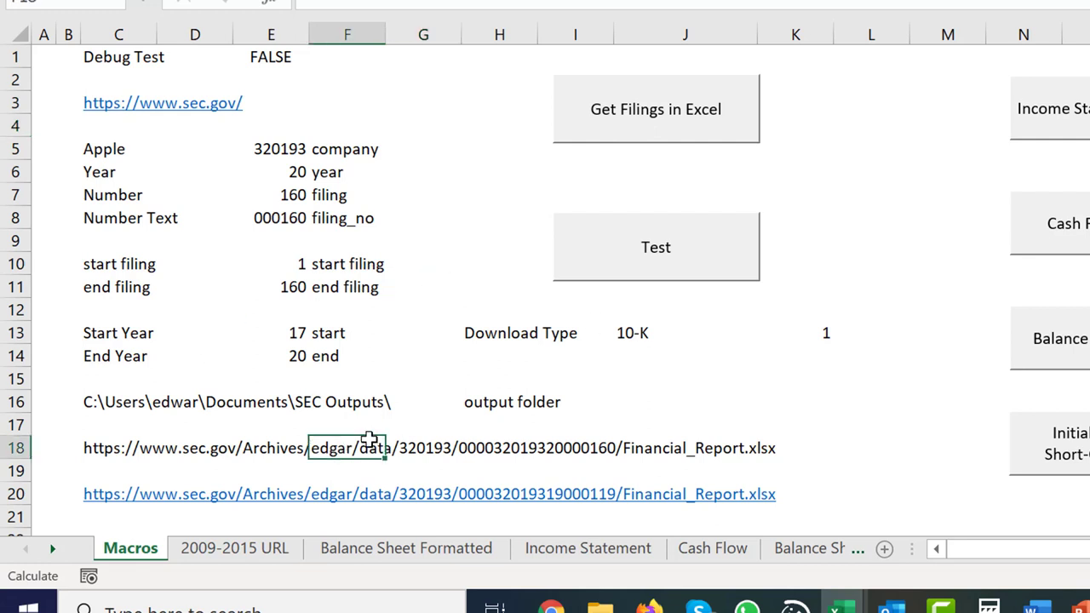
pyautogui.press('Left')
pyautogui.press('Left')
pyautogui.press('Left')
pyautogui.press('F2')
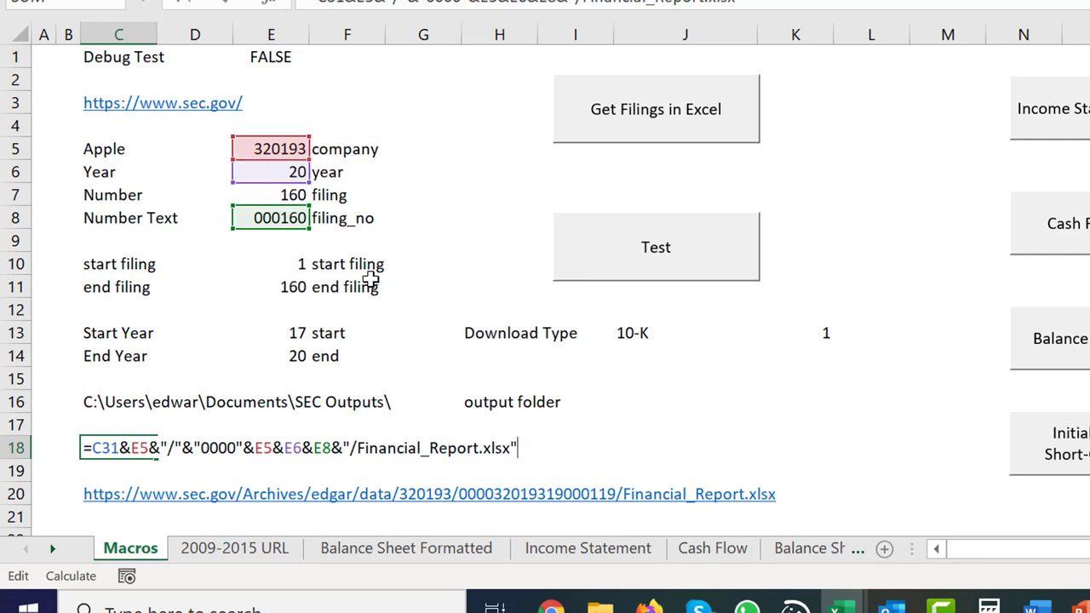
pyautogui.press('Return')
pyautogui.press('Up')
pyautogui.press('Up')
pyautogui.press('Up')
pyautogui.press('Up')
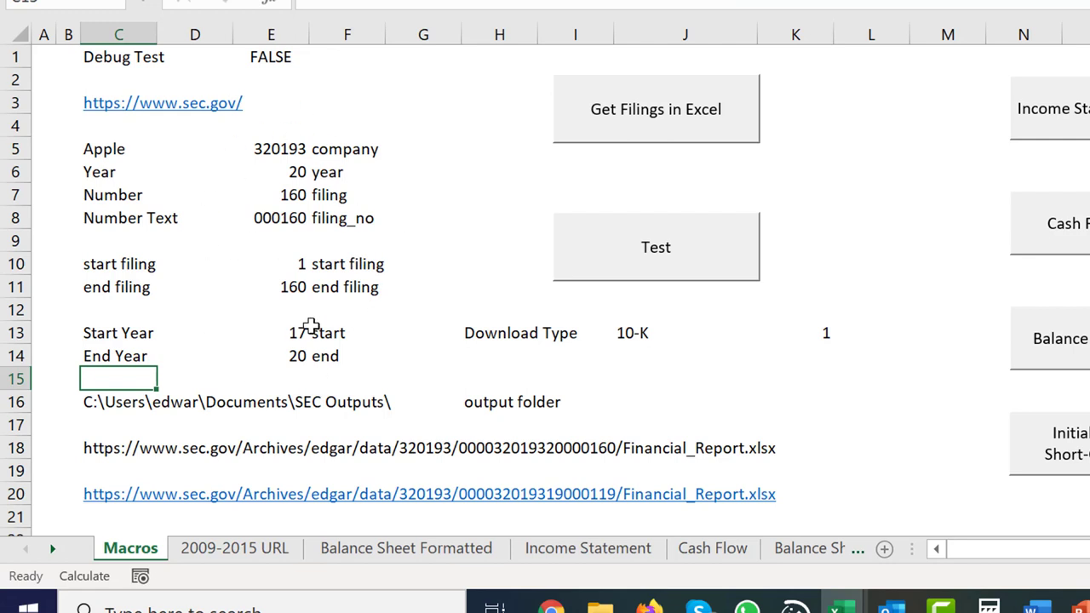
# Open the code of the macro assigned to the Get Filings in Excel button
pyautogui.rightClick(600, 109)
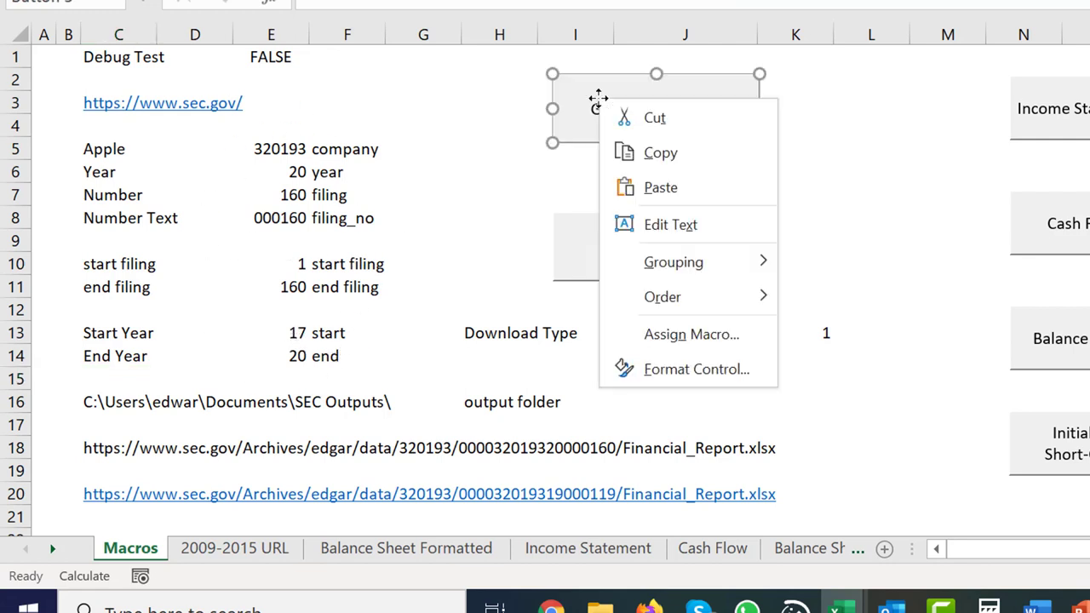
pyautogui.click(664, 334)
pyautogui.click(841, 166)
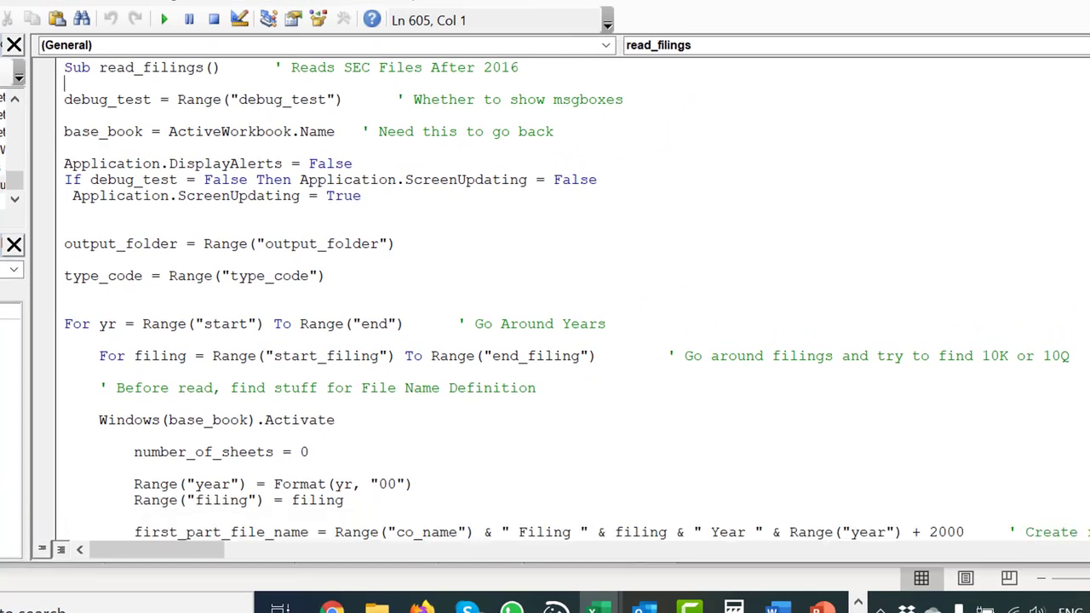
# Read through the read_filings macro from its opening settings and year and filing loops to the Workbooks.Open statement and debug check
pyautogui.click(852, 209)
pyautogui.press('Up')
pyautogui.press('Up')
pyautogui.press('Up')
pyautogui.press('Up')
pyautogui.press('Up')
pyautogui.press('Up')
pyautogui.press('Up')
pyautogui.press('Up')
pyautogui.press('Down')
pyautogui.press('Down')
pyautogui.press('Down')
pyautogui.press('Down')
pyautogui.press('Down')
pyautogui.press('Down')
pyautogui.press('Down')
pyautogui.press('Down')
pyautogui.press('Down')
pyautogui.press('Down')
pyautogui.press('Down')
pyautogui.press('Down')
pyautogui.press('Down')
pyautogui.press('Down')
pyautogui.press('Down')
pyautogui.press('Down')
pyautogui.press('Down')
pyautogui.press('Down')
pyautogui.press('Down')
pyautogui.press('Down')
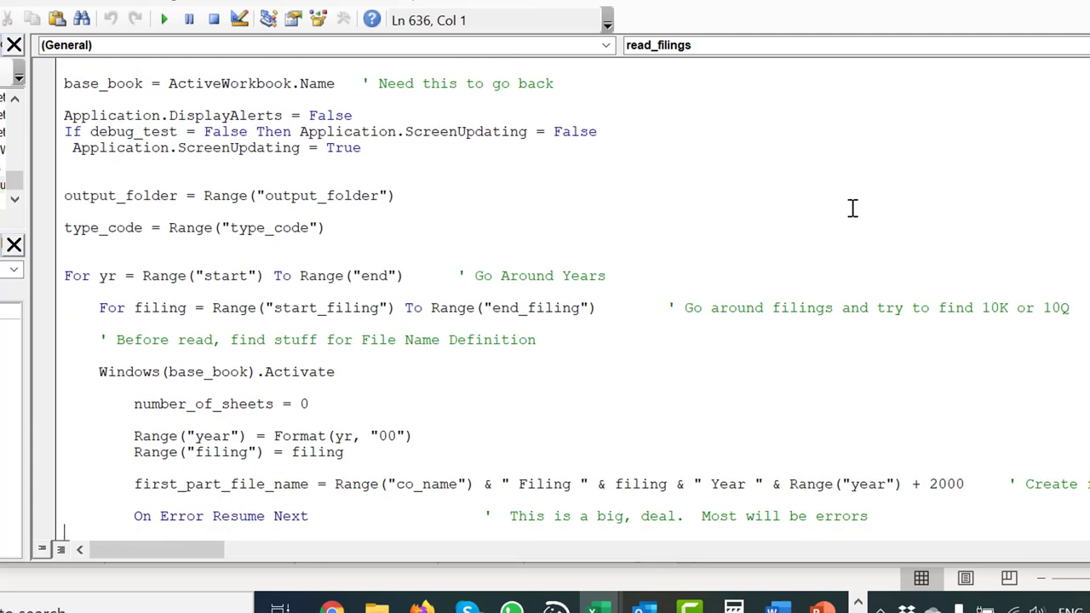
pyautogui.press('Down')
pyautogui.press('Down')
pyautogui.press('Down')
pyautogui.press('Down')
pyautogui.press('Down')
pyautogui.press('Down')
pyautogui.press('Down')
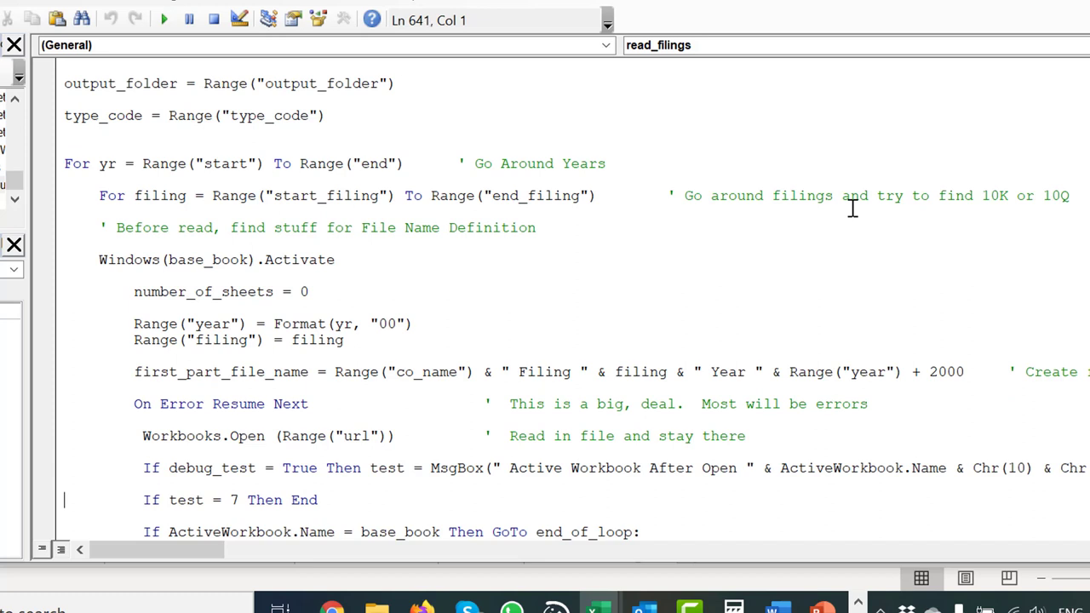
# Review the loops and file-name definition in read_filings again, continuing through the error handling and sheet count to Select Case type_code
pyautogui.press('Up')
pyautogui.press('Up')
pyautogui.press('Up')
pyautogui.press('Up')
pyautogui.press('Up')
pyautogui.press('Up')
pyautogui.press('Up')
pyautogui.press('Up')
pyautogui.press('Up')
pyautogui.press('Up')
pyautogui.press('Up')
pyautogui.press('Up')
pyautogui.press('Up')
pyautogui.press('Up')
pyautogui.press('Up')
pyautogui.press('Up')
pyautogui.press('Up')
pyautogui.press('Up')
pyautogui.press('Down')
pyautogui.press('Down')
pyautogui.press('Down')
pyautogui.press('Down')
pyautogui.press('Down')
pyautogui.press('Down')
pyautogui.press('Down')
pyautogui.press('Down')
pyautogui.press('Up')
pyautogui.press('Up')
pyautogui.press('Up')
pyautogui.press('Up')
pyautogui.press('Up')
pyautogui.press('Up')
pyautogui.press('Up')
pyautogui.press('Up')
pyautogui.press('Up')
pyautogui.press('Up')
pyautogui.press('Up')
pyautogui.press('Down')
pyautogui.press('Down')
pyautogui.press('Down')
pyautogui.press('Down')
pyautogui.press('Down')
pyautogui.press('Down')
pyautogui.press('Down')
pyautogui.press('Down')
pyautogui.press('Down')
pyautogui.press('Down')
pyautogui.press('Down')
pyautogui.press('Down')
pyautogui.press('Down')
pyautogui.press('Down')
pyautogui.press('Down')
pyautogui.press('Down')
pyautogui.press('Down')
pyautogui.press('Down')
pyautogui.press('Down')
pyautogui.press('Down')
pyautogui.press('Down')
pyautogui.press('Down')
pyautogui.press('Down')
pyautogui.press('Down')
pyautogui.press('Down')
pyautogui.press('Down')
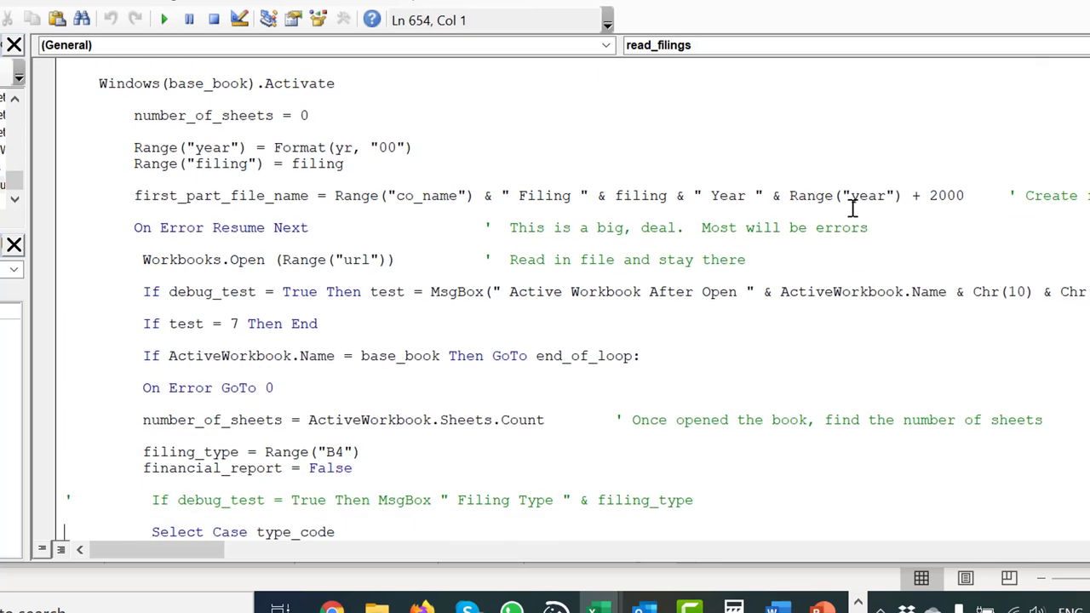
# Examine the sheet count and filing_type lines of read_filings together with the Select Case type_code branches for 10-K and 10-Q filings
pyautogui.press('Up')
pyautogui.press('Up')
pyautogui.press('Up')
pyautogui.press('Up')
pyautogui.press('Down')
pyautogui.press('Down')
pyautogui.press('Down')
pyautogui.press('Down')
pyautogui.press('Down')
pyautogui.press('Down')
pyautogui.press('Down')
pyautogui.press('Down')
pyautogui.press('Down')
pyautogui.press('Down')
pyautogui.press('Down')
pyautogui.press('Down')
pyautogui.press('Down')
pyautogui.press('Down')
pyautogui.press('Down')
pyautogui.press('Down')
pyautogui.press('Down')
pyautogui.press('Down')
pyautogui.press('Down')
pyautogui.press('Down')
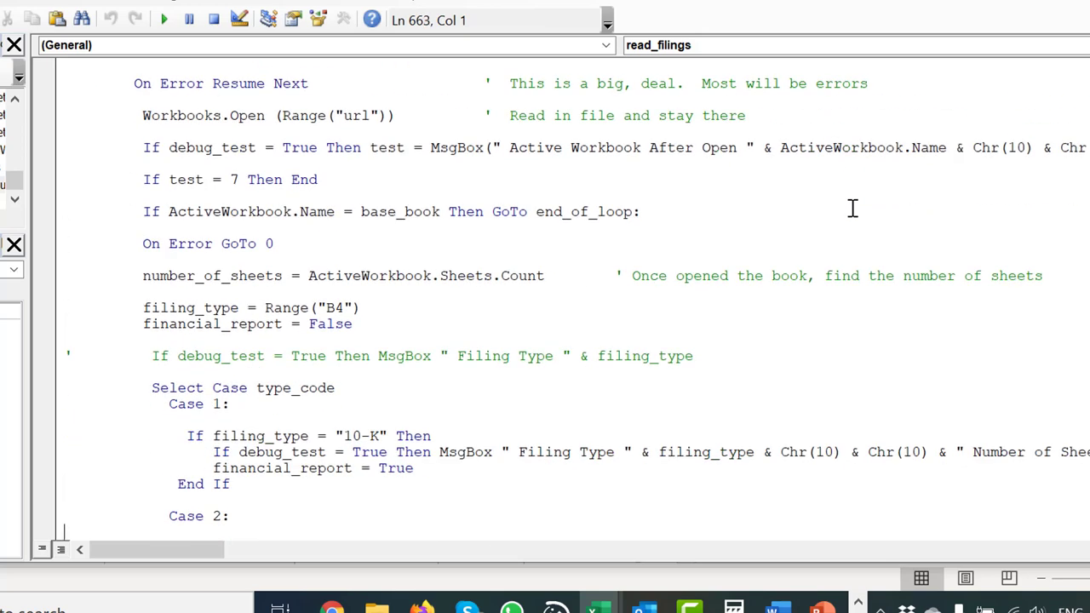
pyautogui.press('Down')
pyautogui.press('Down')
pyautogui.press('Down')
pyautogui.press('Down')
pyautogui.press('Down')
pyautogui.press('Down')
pyautogui.press('Down')
pyautogui.press('Down')
pyautogui.press('Down')
pyautogui.press('Down')
pyautogui.press('Down')
pyautogui.press('Down')
pyautogui.press('Down')
pyautogui.press('Down')
pyautogui.press('Up')
pyautogui.press('Up')
pyautogui.press('Up')
pyautogui.press('Up')
pyautogui.press('Up')
pyautogui.press('Up')
pyautogui.press('Up')
pyautogui.press('Up')
pyautogui.press('Up')
pyautogui.press('Up')
pyautogui.press('Up')
pyautogui.press('Up')
pyautogui.press('Up')
pyautogui.press('Up')
pyautogui.press('Up')
pyautogui.press('Up')
pyautogui.press('Up')
pyautogui.press('Up')
pyautogui.press('Up')
pyautogui.press('Up')
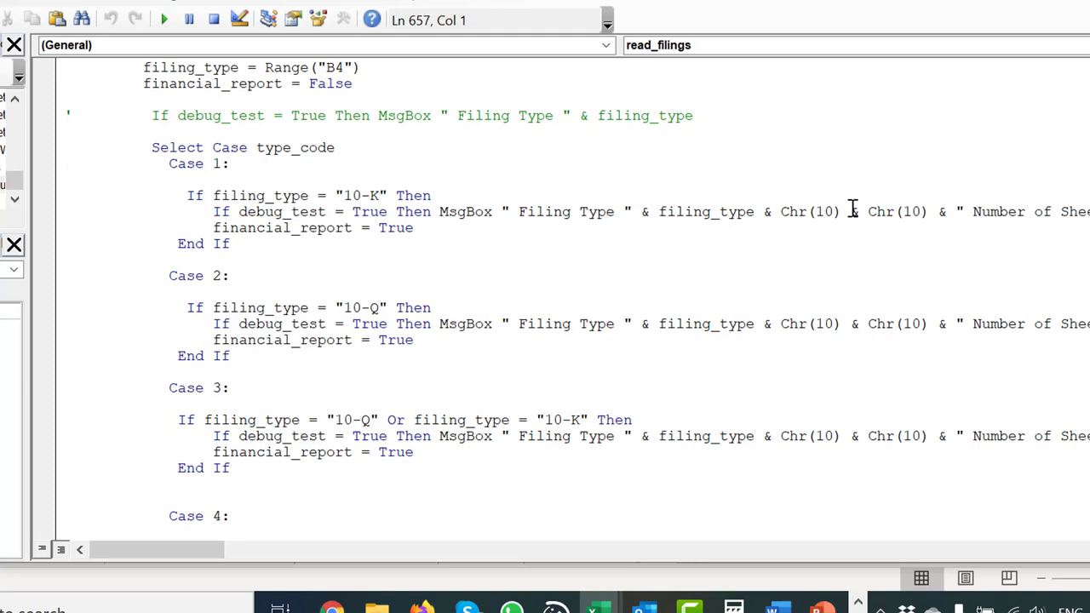
# Read the rest of read_filings, from the remaining type_code cases through file naming, SaveAs and workbook closing to the Next filing line
pyautogui.press('Down')
pyautogui.press('Down')
pyautogui.press('Down')
pyautogui.press('Down')
pyautogui.press('Down')
pyautogui.press('Down')
pyautogui.press('Down')
pyautogui.press('Down')
pyautogui.press('Down')
pyautogui.press('Down')
pyautogui.press('Down')
pyautogui.press('Down')
pyautogui.press('Down')
pyautogui.press('Down')
pyautogui.press('Down')
pyautogui.press('Down')
pyautogui.press('Down')
pyautogui.press('Down')
pyautogui.press('Down')
pyautogui.press('Down')
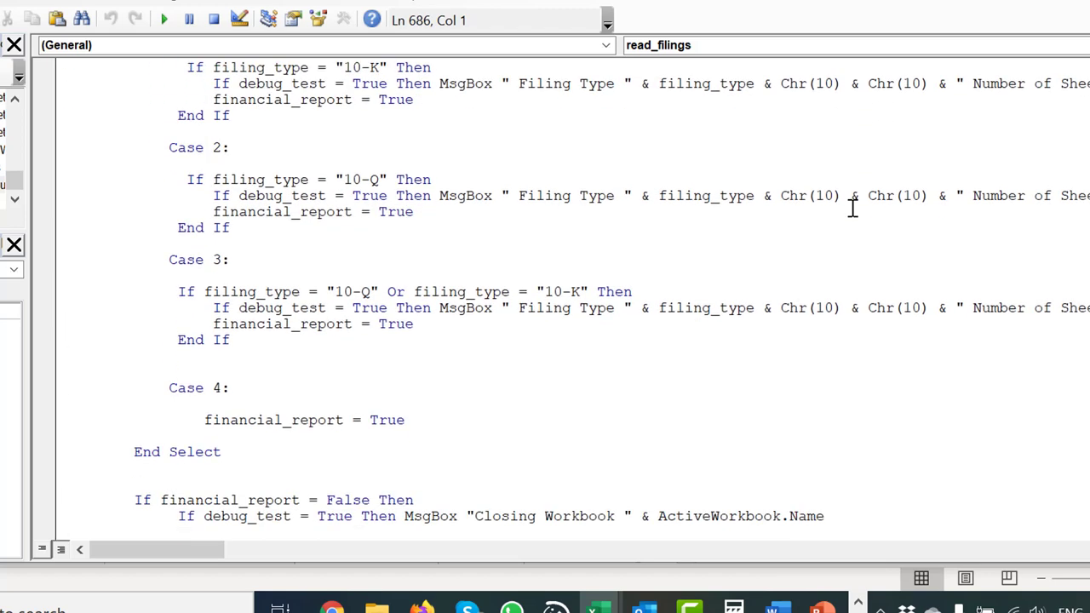
pyautogui.press('Down')
pyautogui.press('Down')
pyautogui.press('Down')
pyautogui.press('Down')
pyautogui.press('Down')
pyautogui.press('Down')
pyautogui.press('Down')
pyautogui.press('Down')
pyautogui.press('Down')
pyautogui.press('Down')
pyautogui.press('Down')
pyautogui.press('Down')
pyautogui.press('Down')
pyautogui.press('Down')
pyautogui.press('Down')
pyautogui.press('Down')
pyautogui.press('Down')
pyautogui.press('Down')
pyautogui.press('Down')
pyautogui.press('Down')
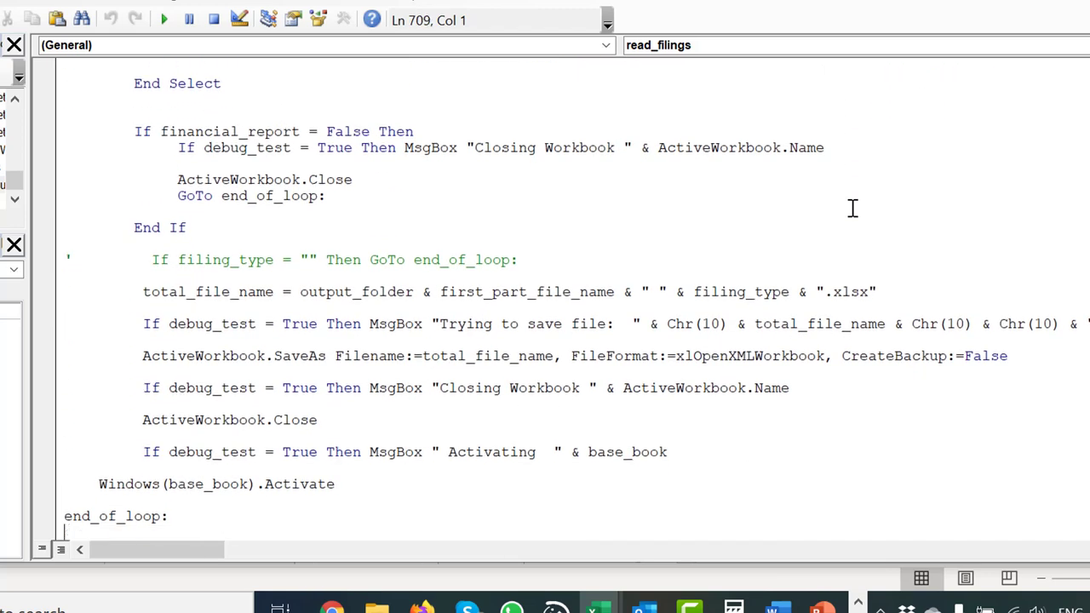
pyautogui.press('Down')
pyautogui.press('Down')
pyautogui.press('Down')
pyautogui.press('Down')
pyautogui.press('Down')
pyautogui.press('Down')
pyautogui.press('Down')
pyautogui.press('Down')
pyautogui.press('Down')
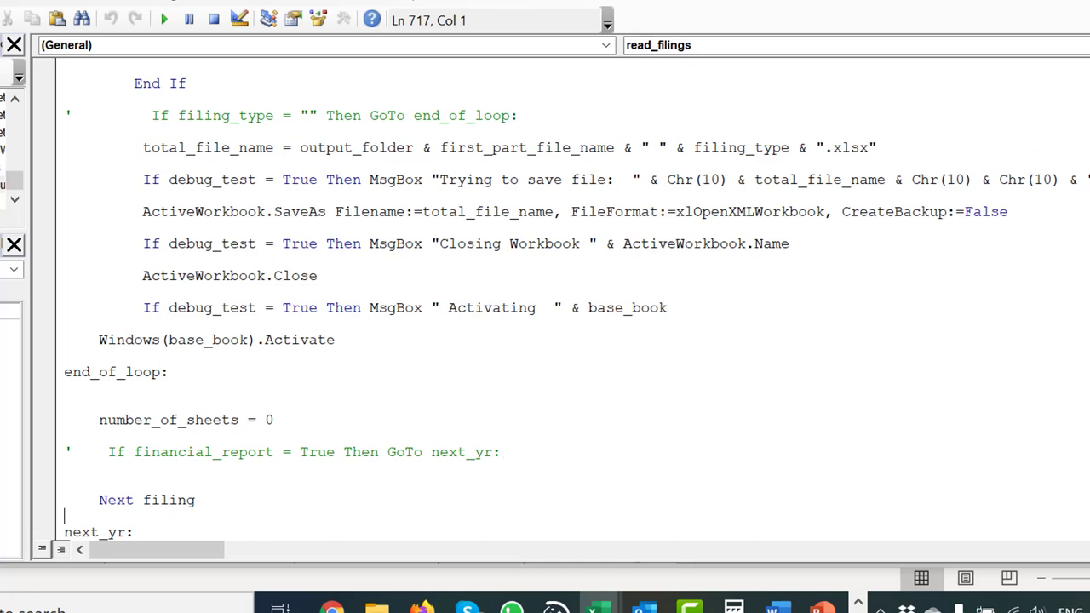
# Return to the workbook and inspect the list of older 10-K Financial_Report links on the 2009-2015 URL sheet
pyautogui.hotkey('alt', 'F11')
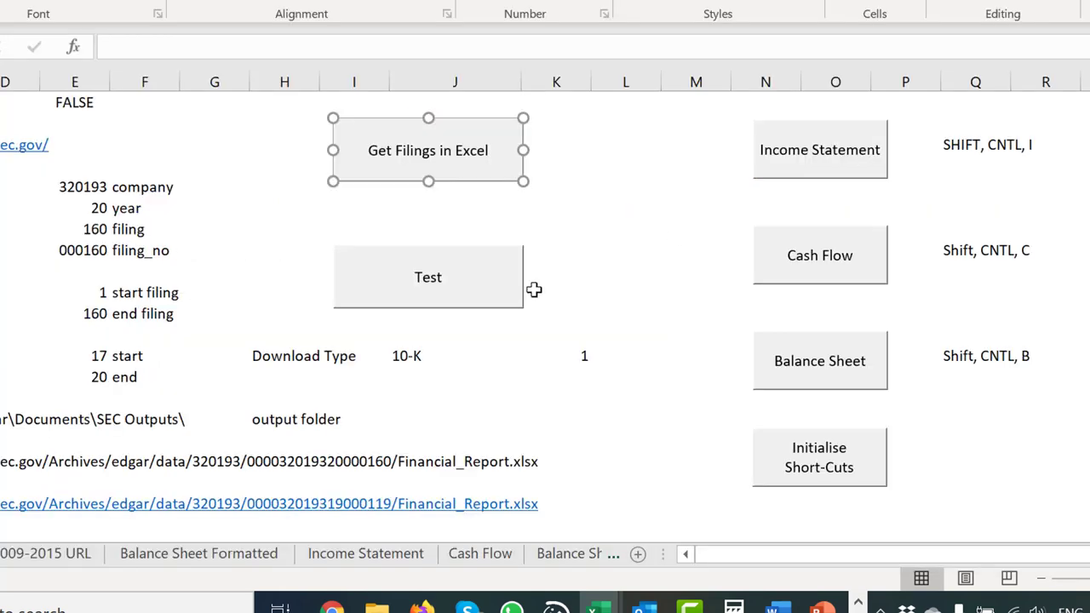
pyautogui.click(624, 267)
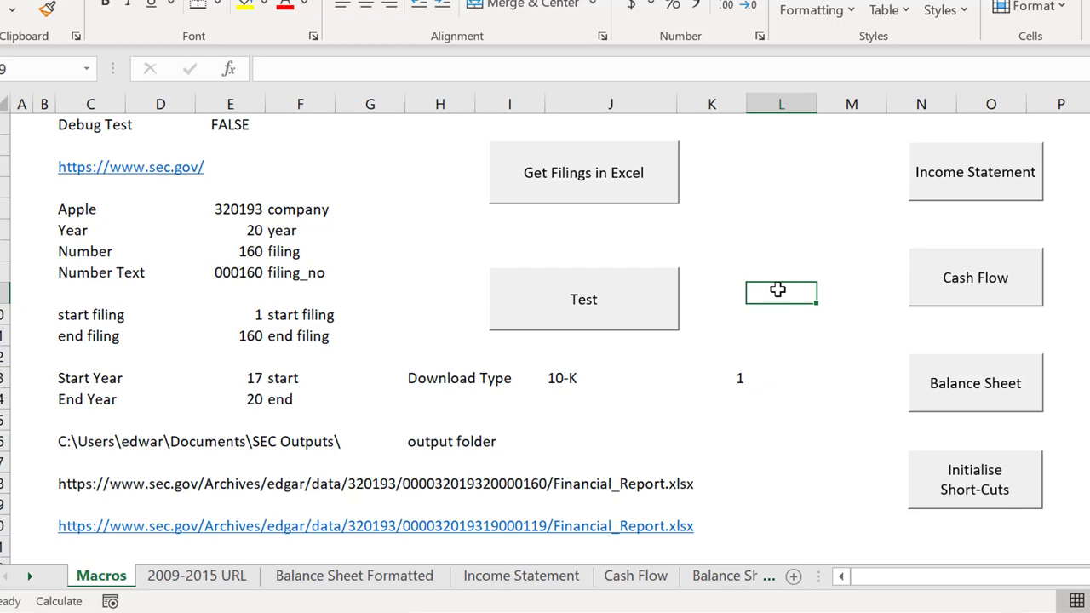
pyautogui.hotkey('ctrl', 'pagedown')
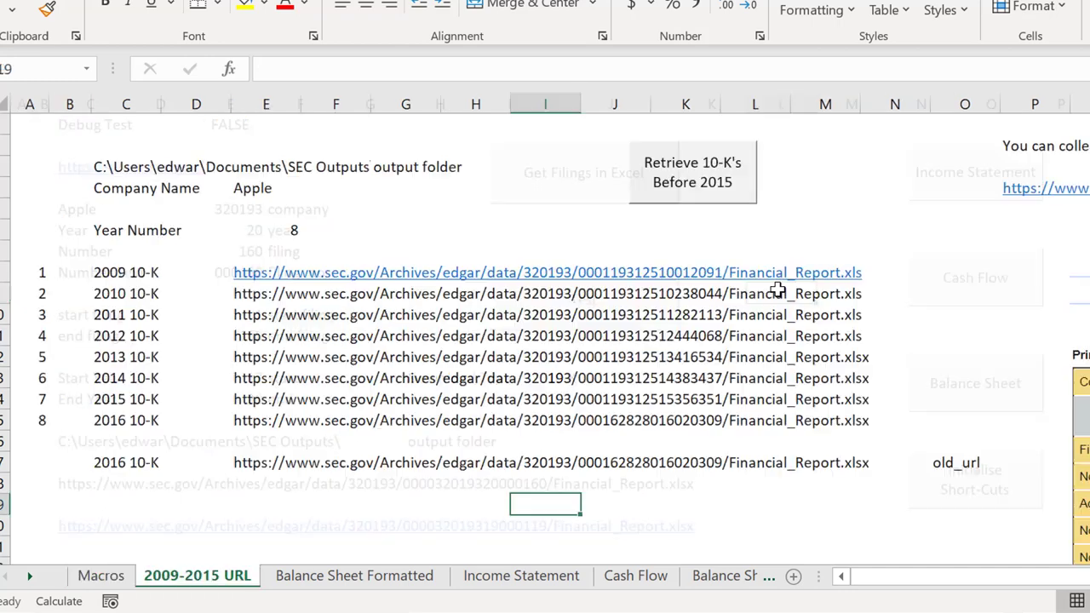
pyautogui.press('Up')
pyautogui.press('Left')
pyautogui.press('Left')
pyautogui.press('Up')
pyautogui.press('Up')
pyautogui.press('Up')
pyautogui.press('Up')
pyautogui.press('Up')
pyautogui.press('Up')
pyautogui.press('Up')
pyautogui.press('Up')
pyautogui.press('Up')
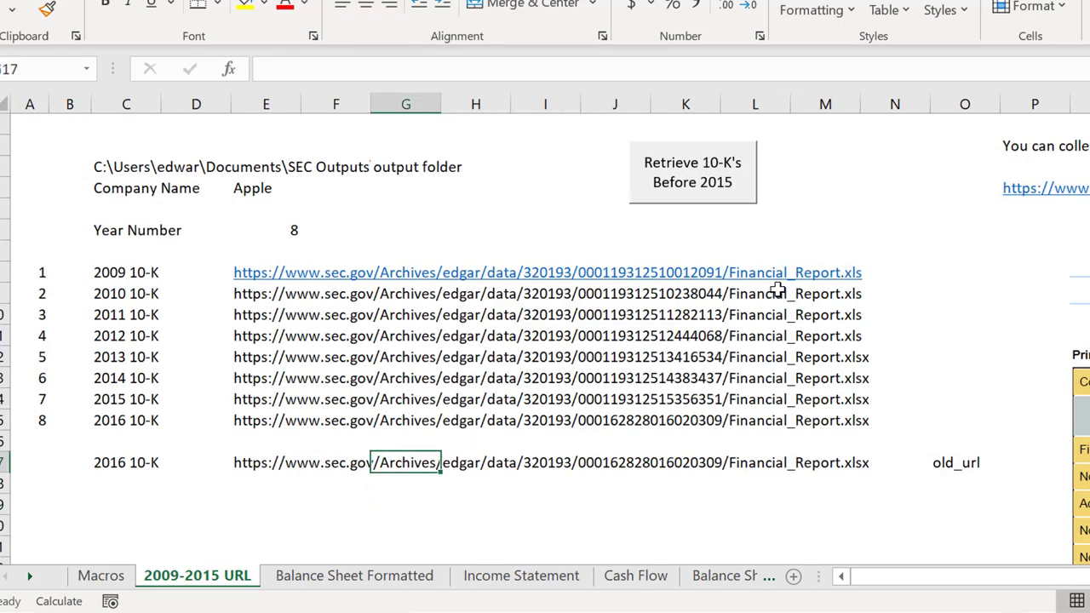
pyautogui.press('Left')
pyautogui.press('Left')
pyautogui.press('Up')
pyautogui.press('Down')
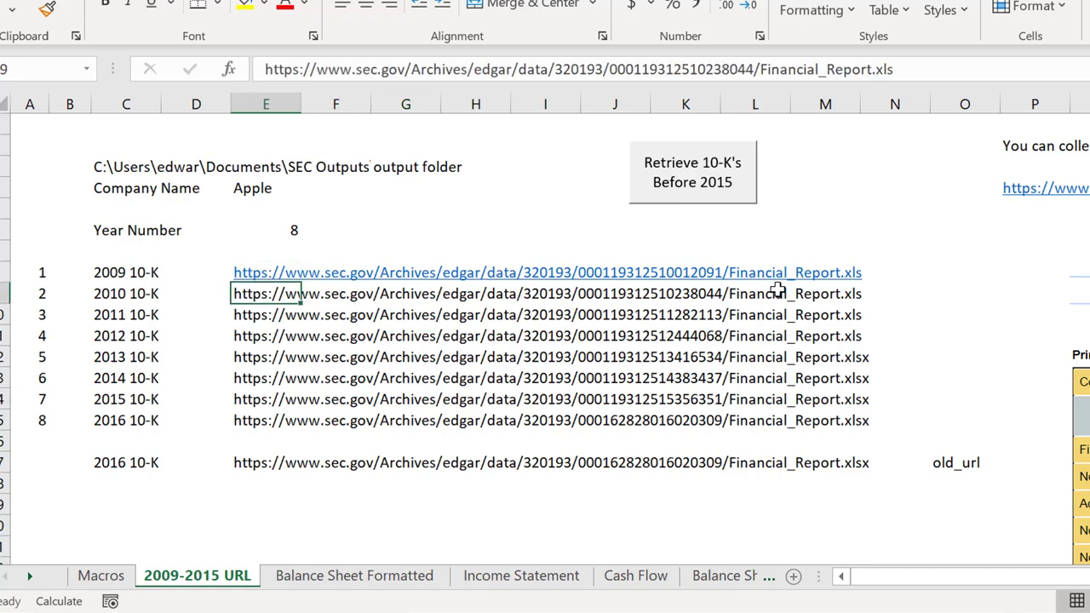
# Go back to the Get Filings in Excel button on the Macros sheet and check the existing files in the output folder
pyautogui.hotkey('ctrl', 'pageup')
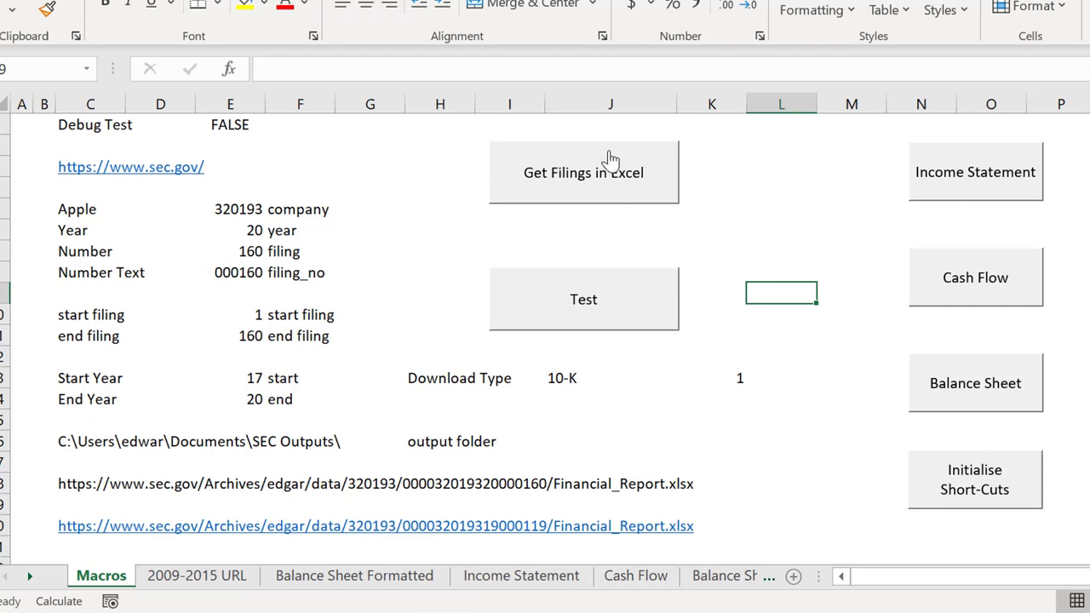
pyautogui.click(610, 195)
pyautogui.click(386, 244)
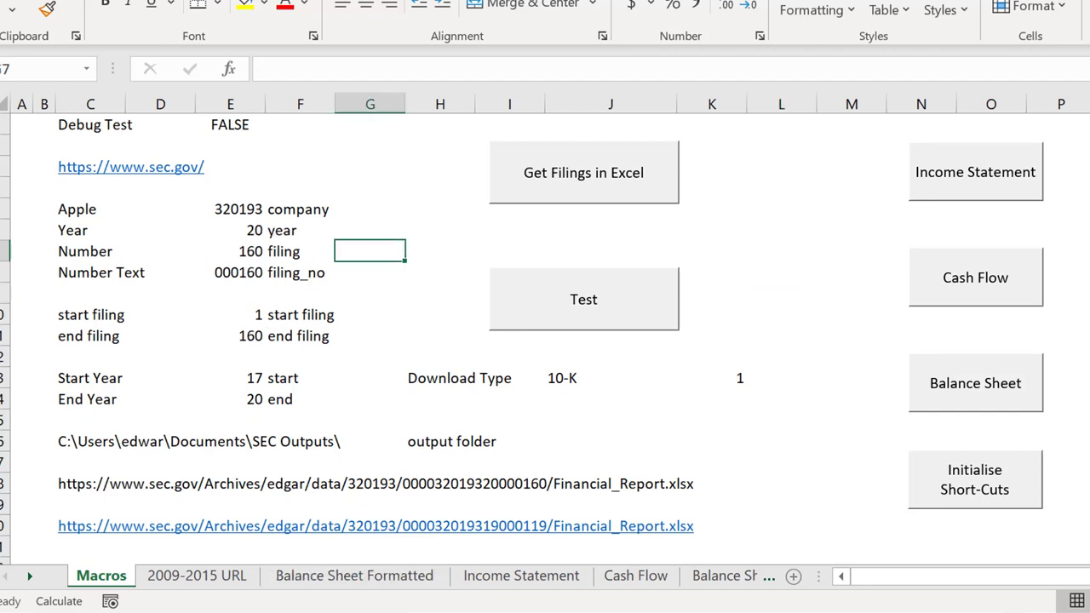
pyautogui.hotkey('alt', 'Tab')
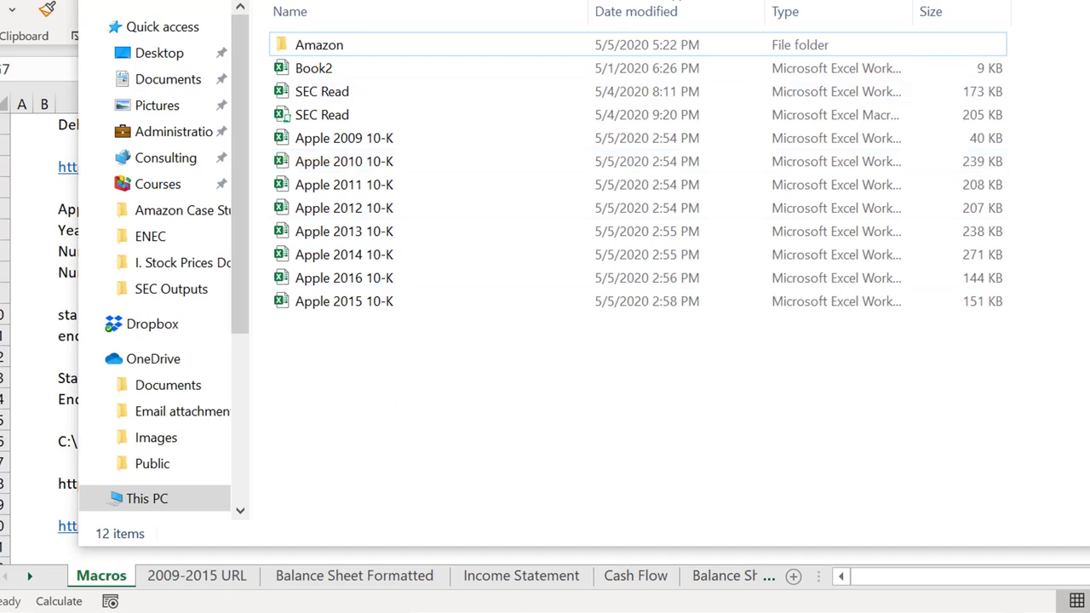
pyautogui.hotkey('alt', 'Tab')
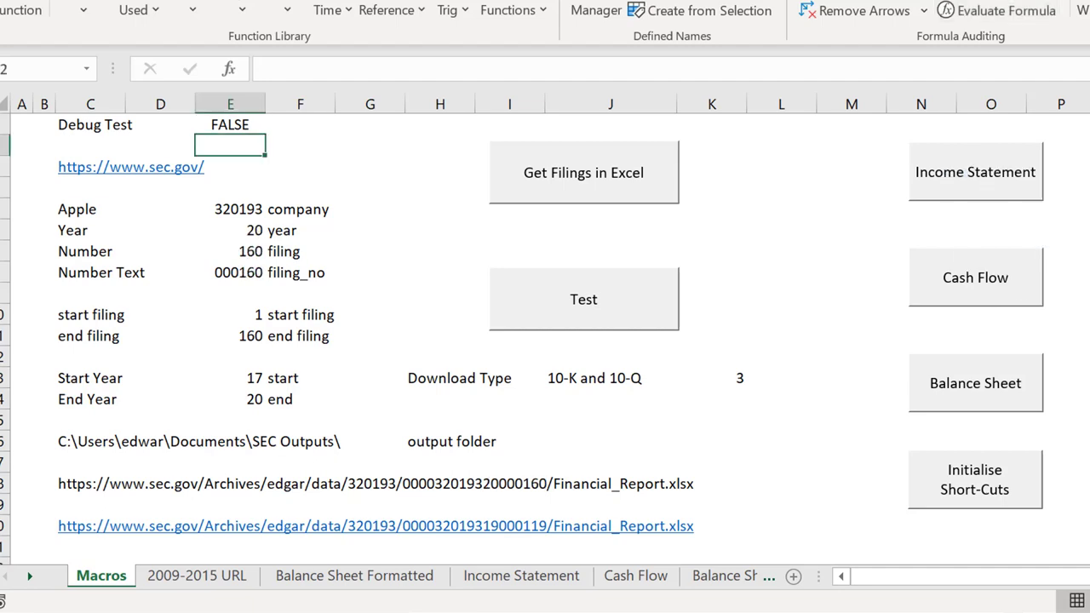
# Review the downloaded Apple filings in the output folder and select the file Apple Filing 9 Year 2017 10-Q
pyautogui.click(705, 307)
pyautogui.hotkey('alt', 'Tab')
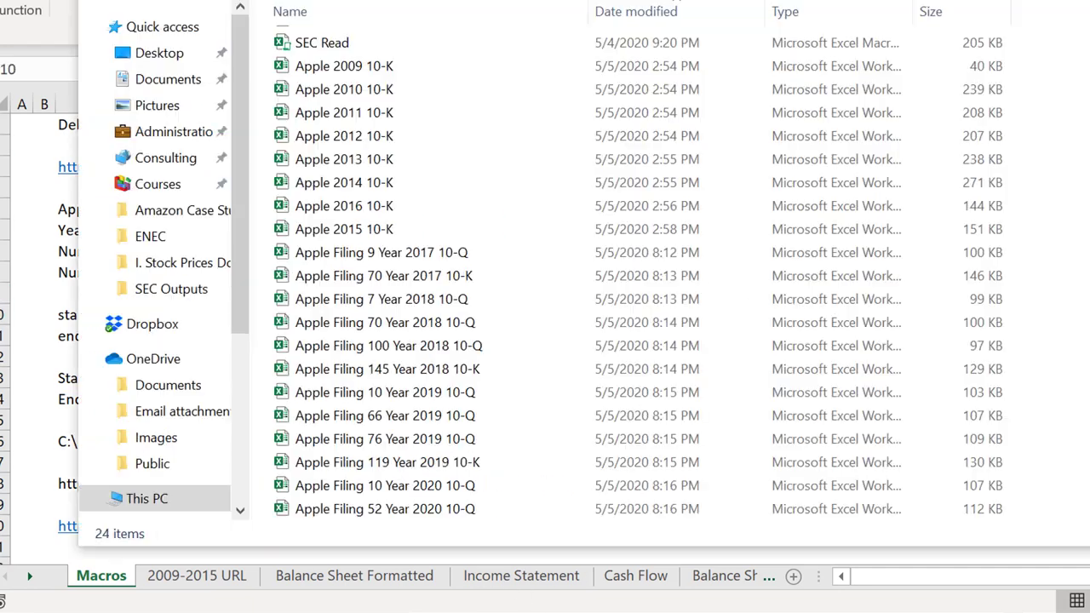
pyautogui.click(417, 253)
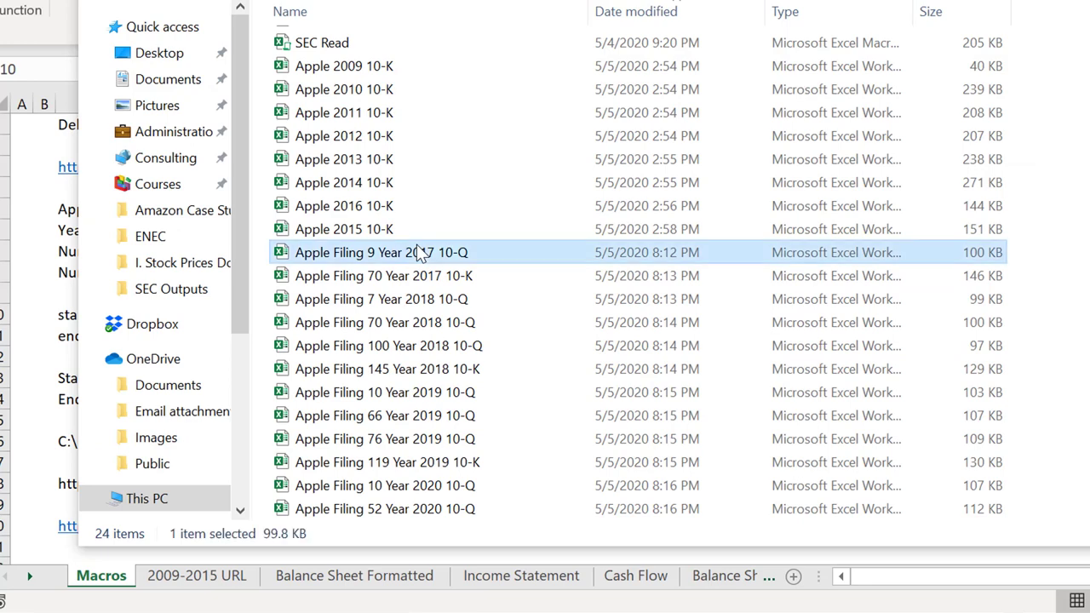
# Look through the files in the output folder, from Book2 down to Apple Filing 52 Year 2020 10-Q
pyautogui.press('Down')
pyautogui.press('Down')
pyautogui.press('Down')
pyautogui.press('Down')
pyautogui.press('Down')
pyautogui.press('Down')
pyautogui.press('Down')
pyautogui.press('Down')
pyautogui.press('Down')
pyautogui.press('Down')
pyautogui.press('Down')
pyautogui.press('Up')
pyautogui.press('Up')
pyautogui.press('Up')
pyautogui.press('Up')
pyautogui.press('Up')
pyautogui.press('Up')
pyautogui.press('Up')
pyautogui.press('Up')
pyautogui.press('Up')
pyautogui.press('Up')
pyautogui.press('Up')
pyautogui.press('Up')
pyautogui.press('Up')
pyautogui.press('Up')
pyautogui.press('Up')
pyautogui.press('Up')
pyautogui.press('Up')
pyautogui.press('Up')
pyautogui.press('Up')
pyautogui.press('Up')
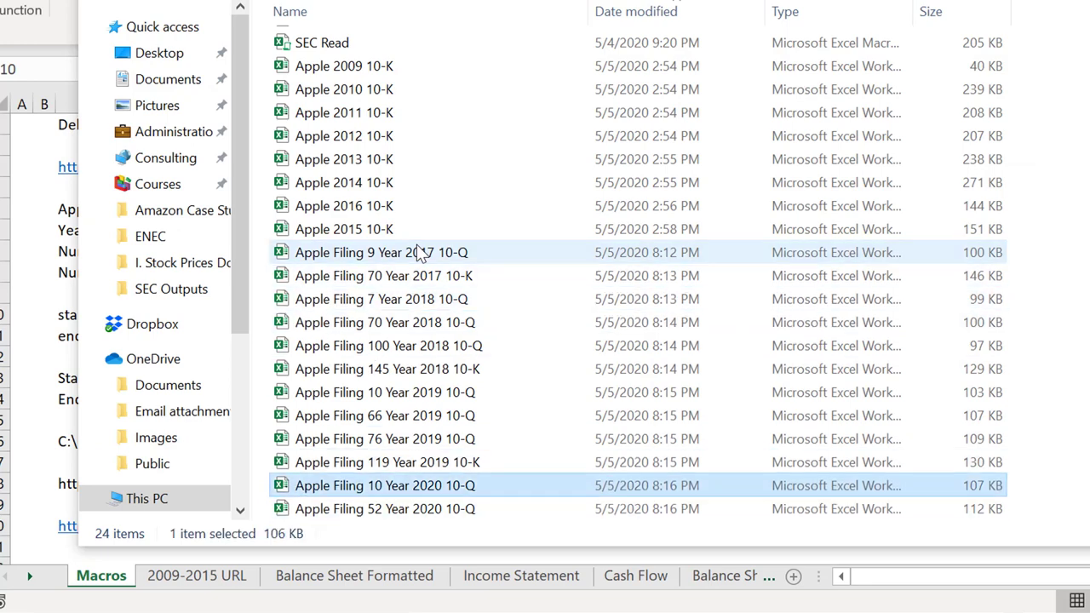
pyautogui.scroll(1, 420, 254)
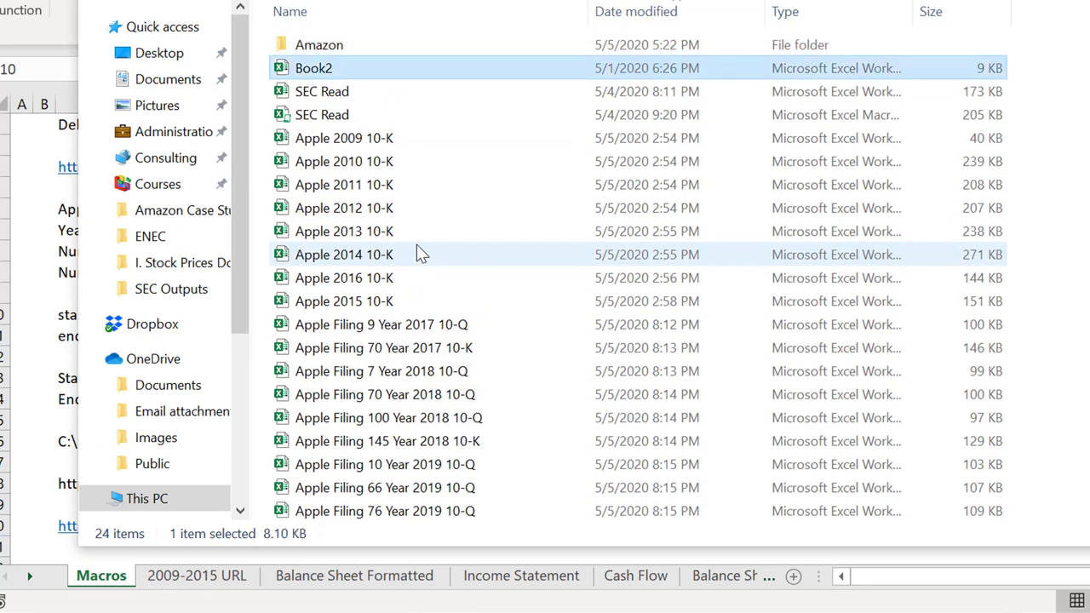
pyautogui.press('pagedown')
pyautogui.press('pagedown')
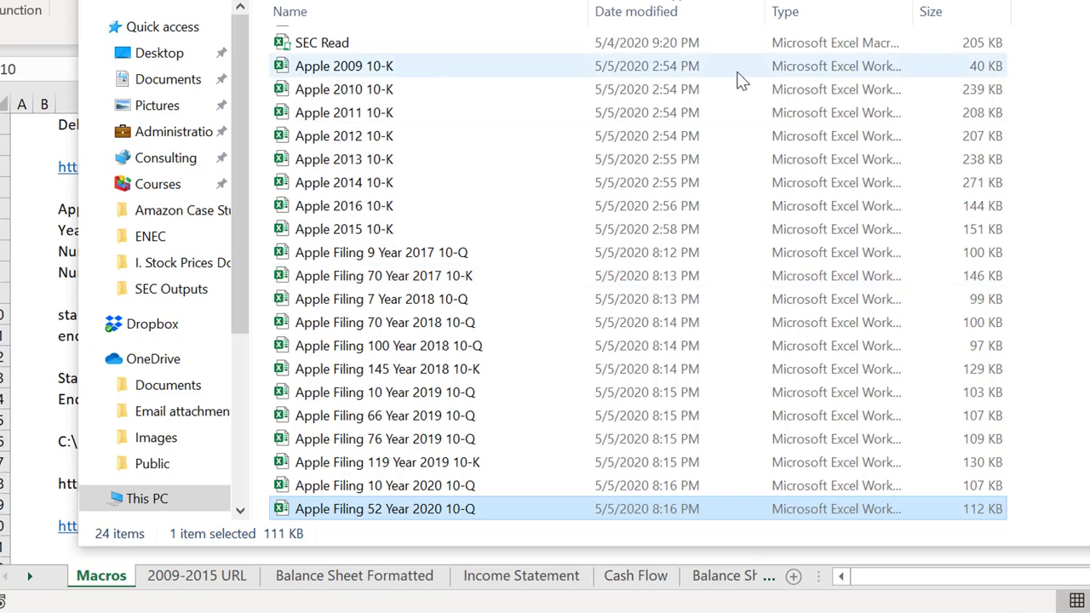
# Return to the workbook and check the 2009 and 2010 10-K links on the 2009-2015 URL sheet
pyautogui.hotkey('alt', 'Tab')
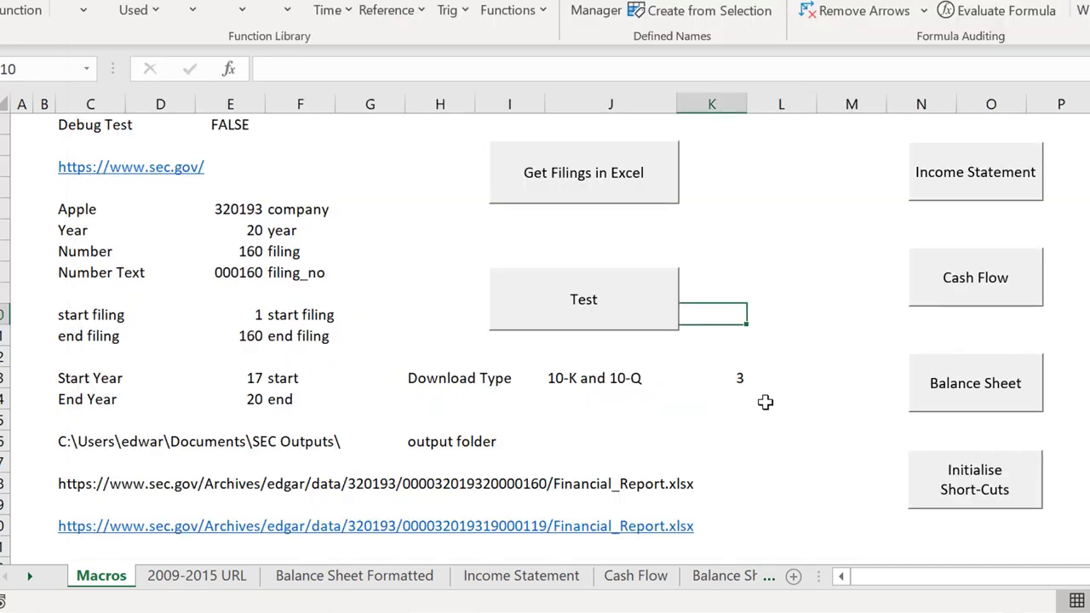
pyautogui.click(765, 401)
pyautogui.hotkey('ctrl', 'pagedown')
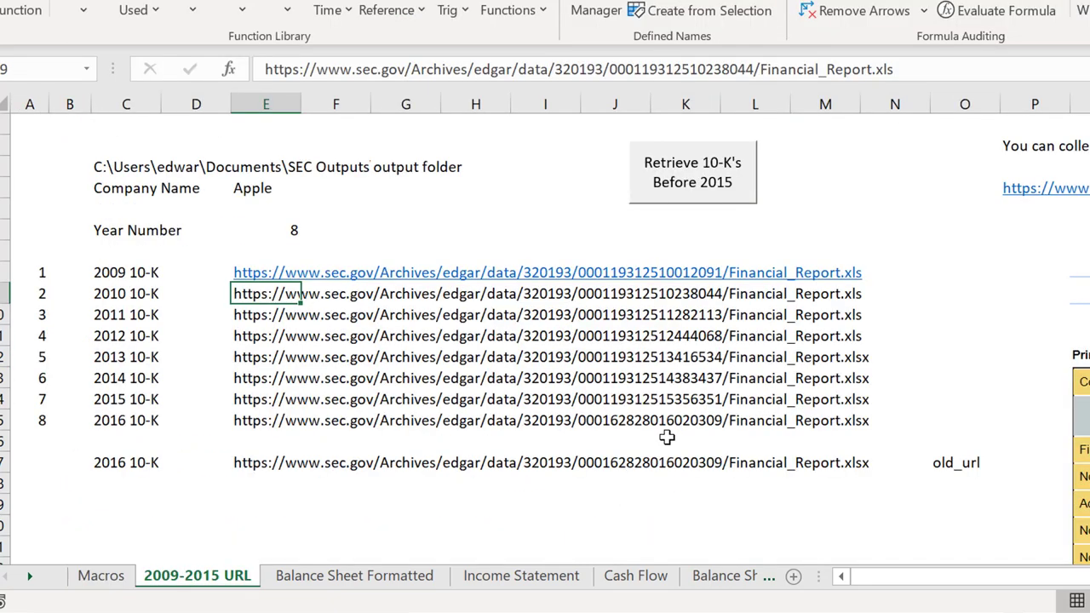
pyautogui.press('Up')
pyautogui.press('Up')
pyautogui.press('Down')
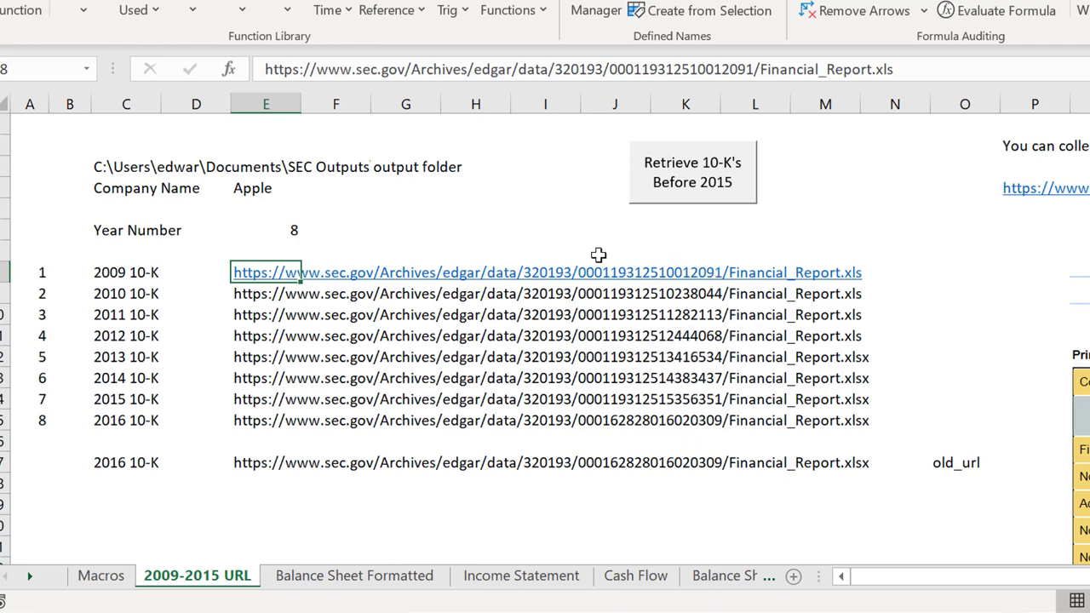
pyautogui.click(517, 235)
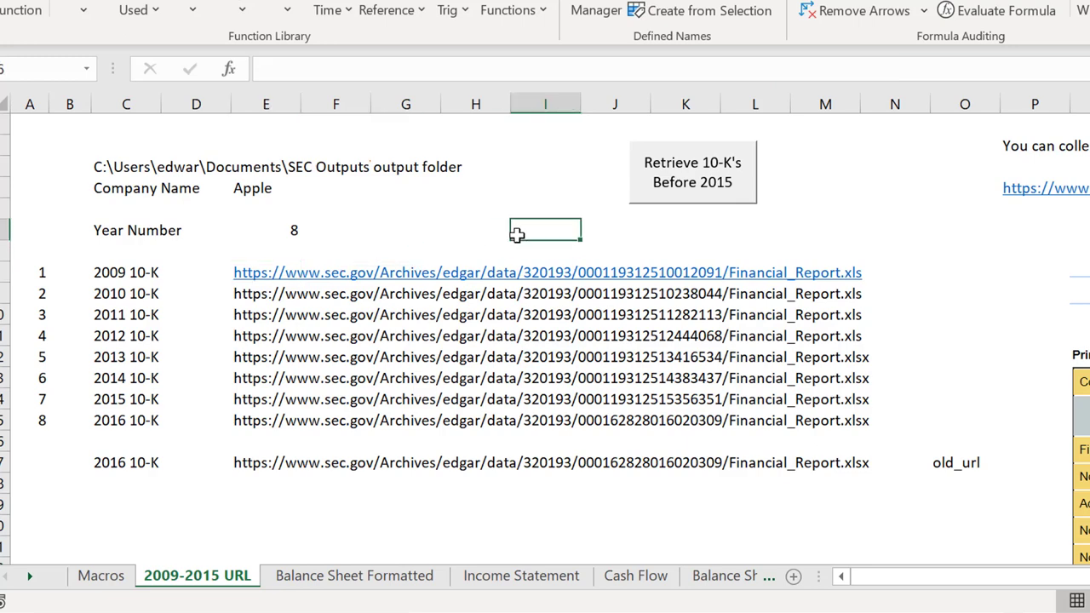
# Open the code behind the Retrieve 10-K's Before 2015 button and read the opening lines of read_old
pyautogui.rightClick(685, 182)
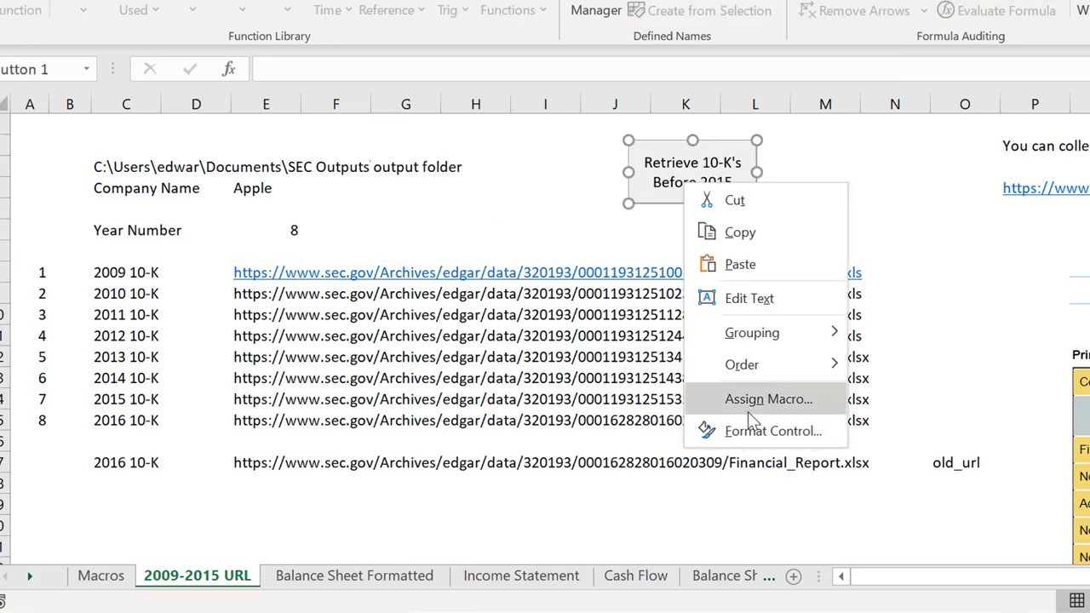
pyautogui.click(752, 412)
pyautogui.click(910, 266)
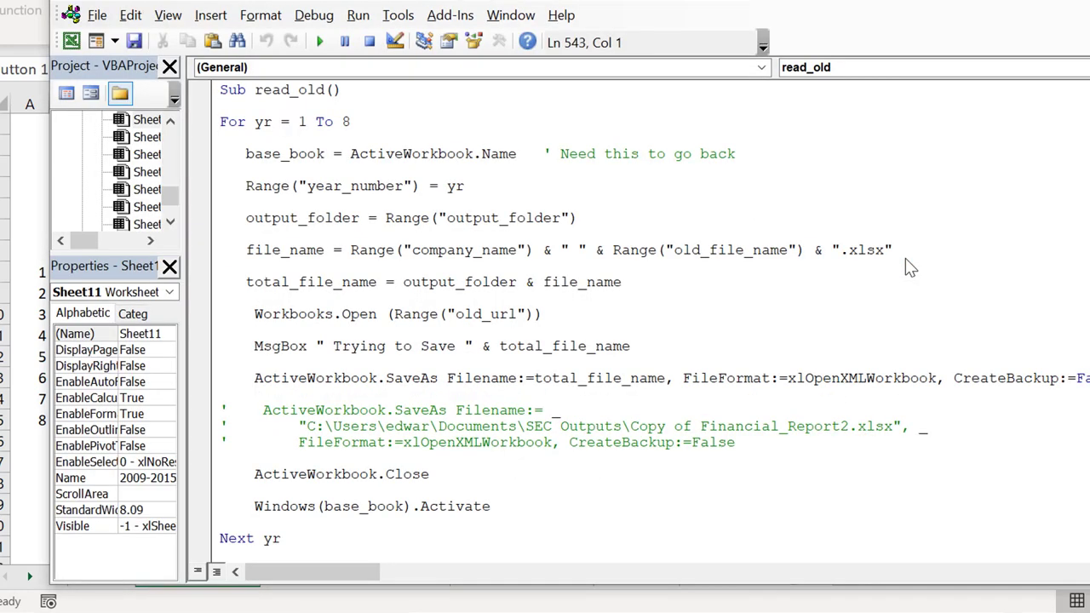
pyautogui.press('Down')
pyautogui.press('Down')
pyautogui.press('Down')
pyautogui.press('Down')
pyautogui.press('Down')
pyautogui.press('Down')
pyautogui.press('Up')
pyautogui.press('Up')
pyautogui.press('Up')
pyautogui.press('Up')
# Place the code window beside the 2009-2015 URL sheet and compare read_old with the output folder and company name cells
pyautogui.moveTo(144, 2); pyautogui.dragTo(312, 25)
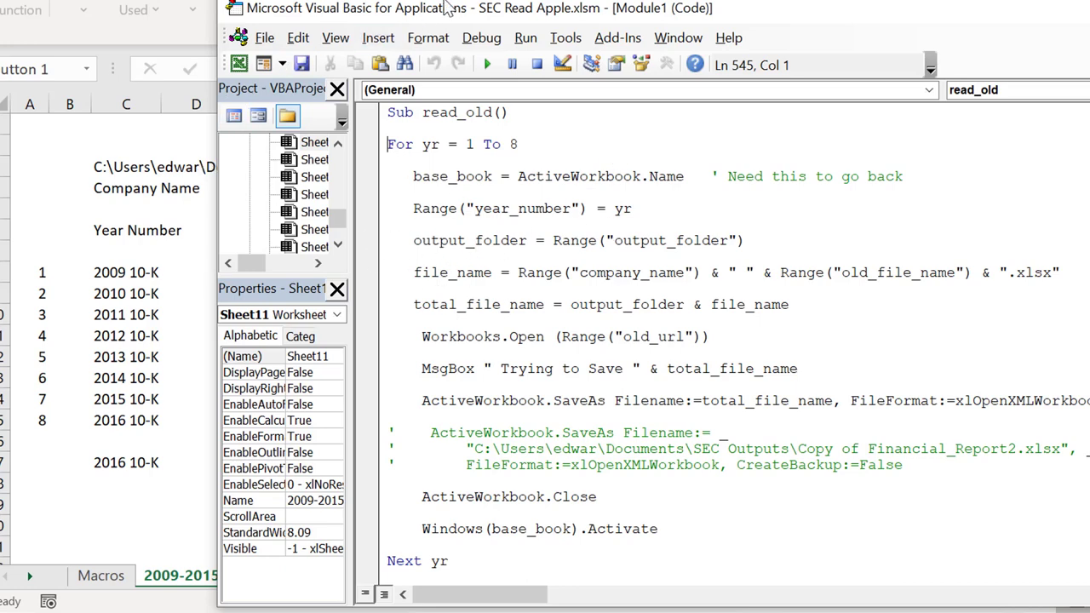
pyautogui.moveTo(432, 7); pyautogui.dragTo(800, 11)
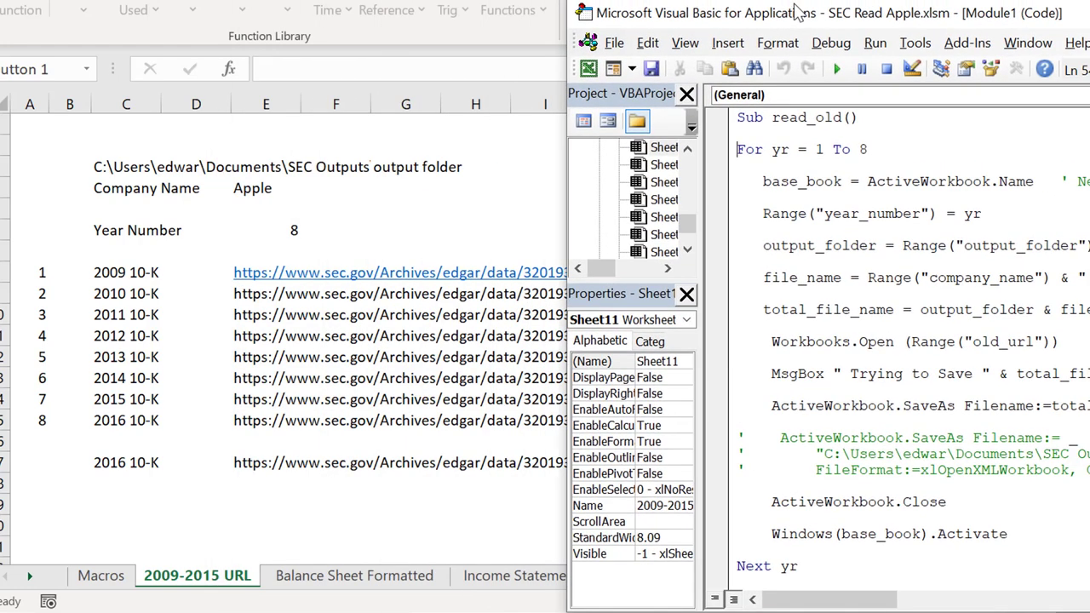
pyautogui.click(124, 165)
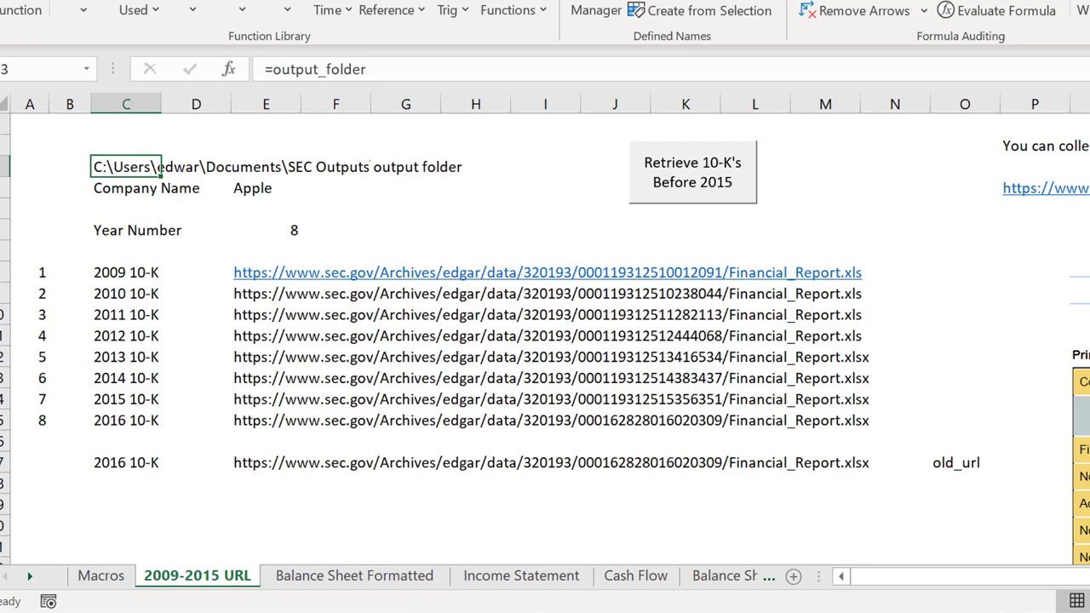
pyautogui.moveTo(681, 612)
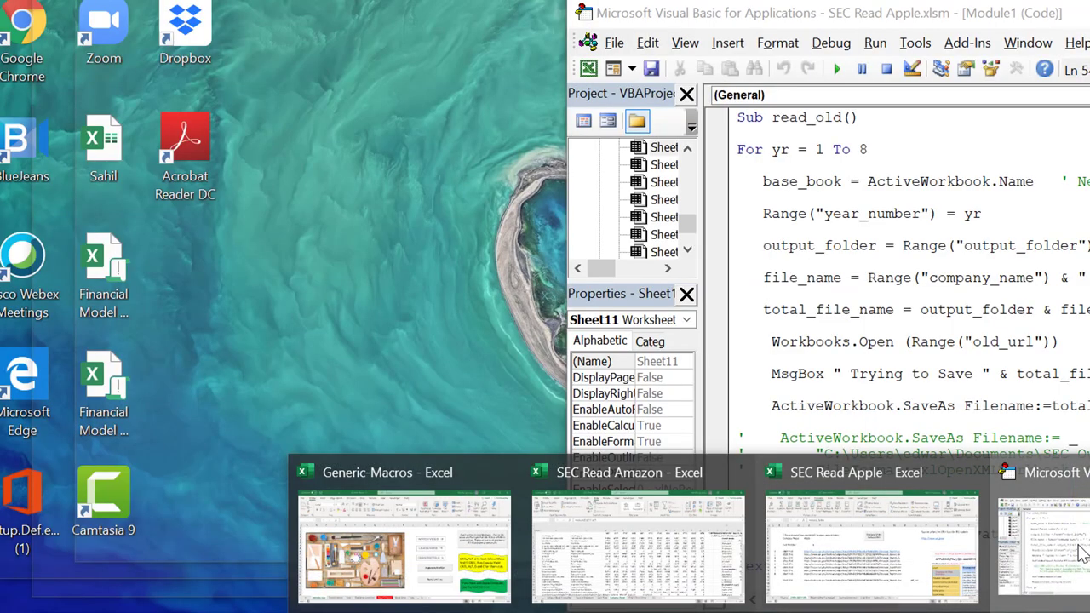
pyautogui.click(1051, 545)
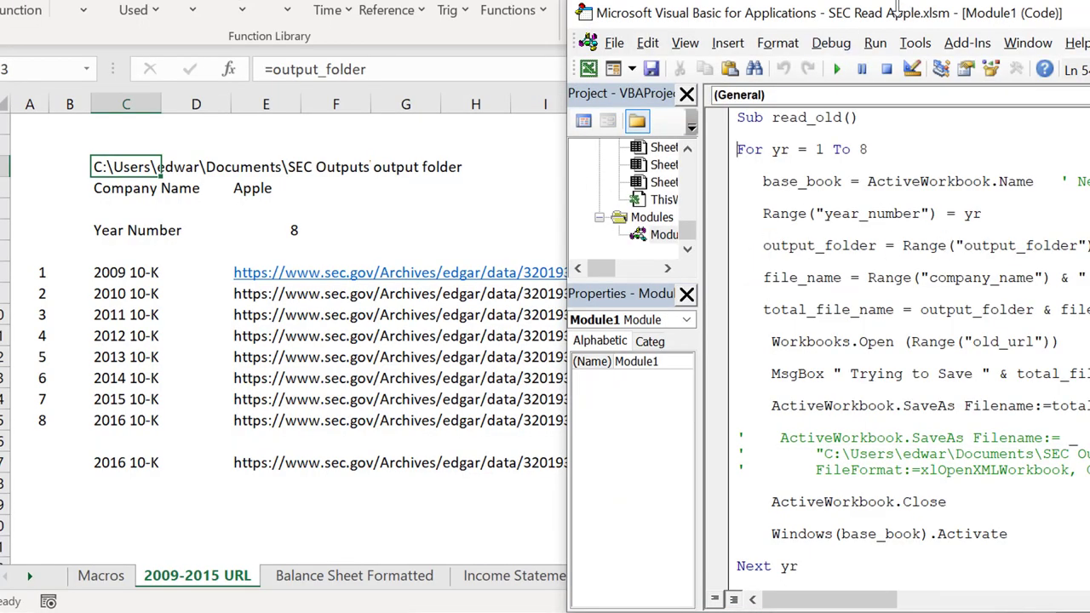
pyautogui.moveTo(899, 11); pyautogui.dragTo(699, 0)
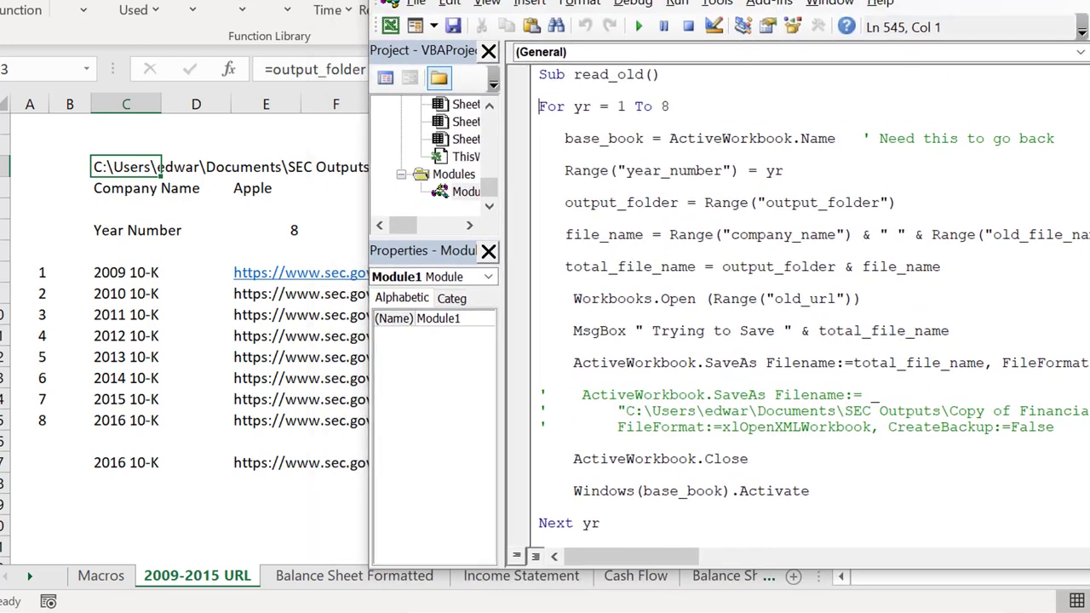
pyautogui.click(261, 193)
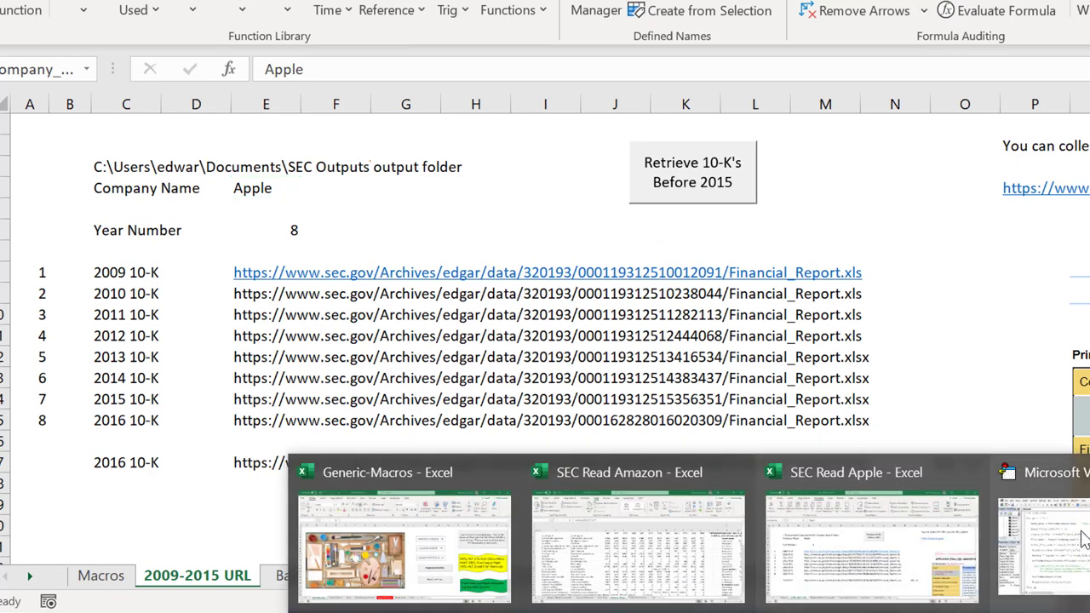
pyautogui.click(1047, 547)
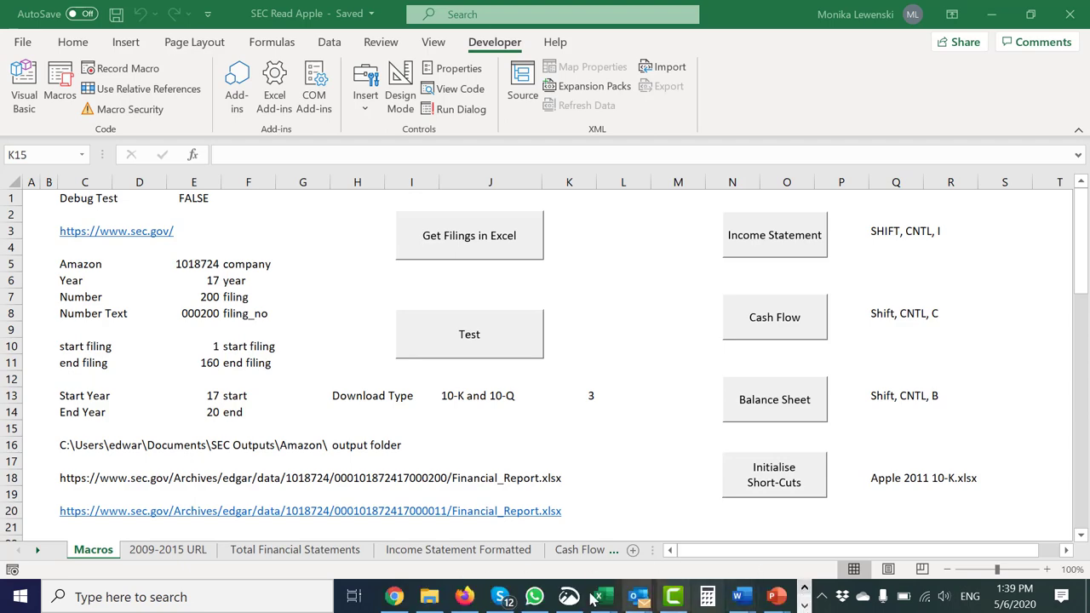
# Review the Apple 10-K and 10-Q files in the SEC Outputs folder, starting at Apple 2009 10-K, and put the folder window away
pyautogui.click(429, 596)
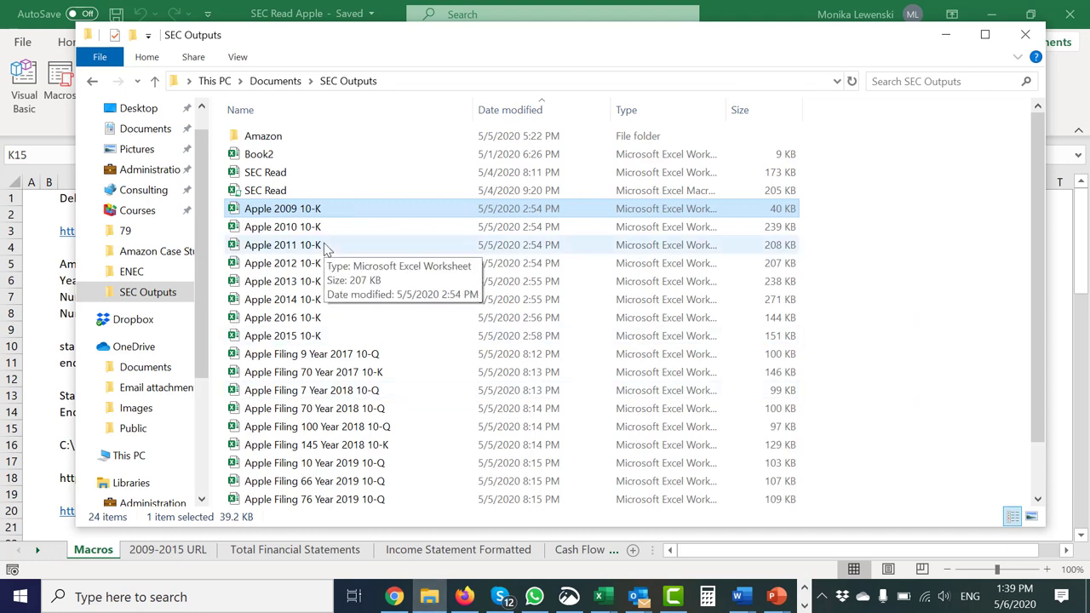
pyautogui.press('Down')
pyautogui.press('Down')
pyautogui.press('Up')
pyautogui.press('Up')
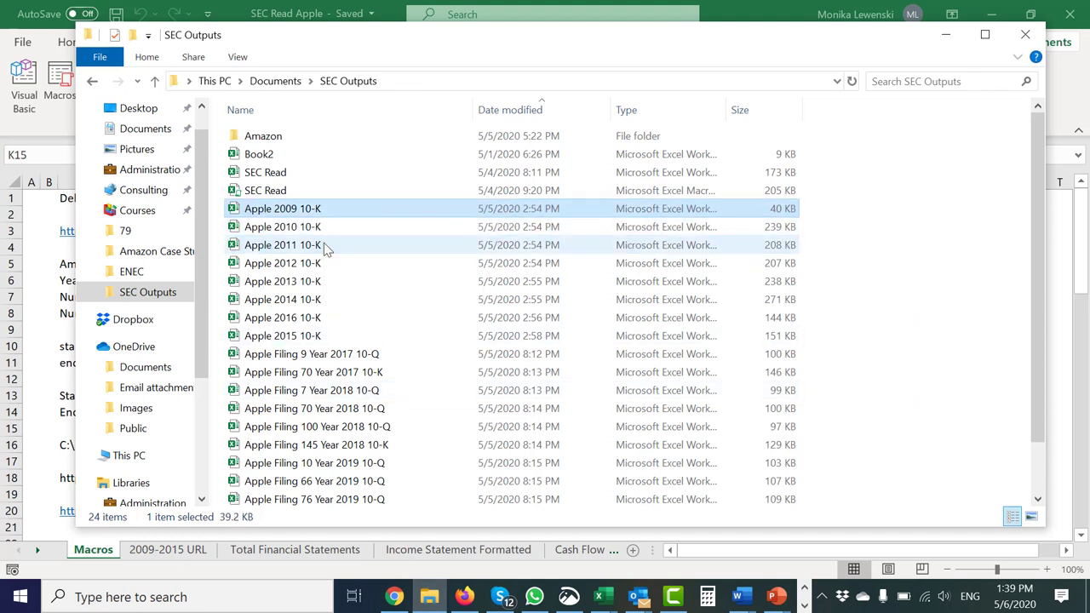
pyautogui.press('Down')
pyautogui.press('Down')
pyautogui.press('Down')
pyautogui.press('Down')
pyautogui.press('Down')
pyautogui.press('Down')
pyautogui.press('Down')
pyautogui.press('Down')
pyautogui.press('Down')
pyautogui.press('Down')
pyautogui.press('Down')
pyautogui.press('Down')
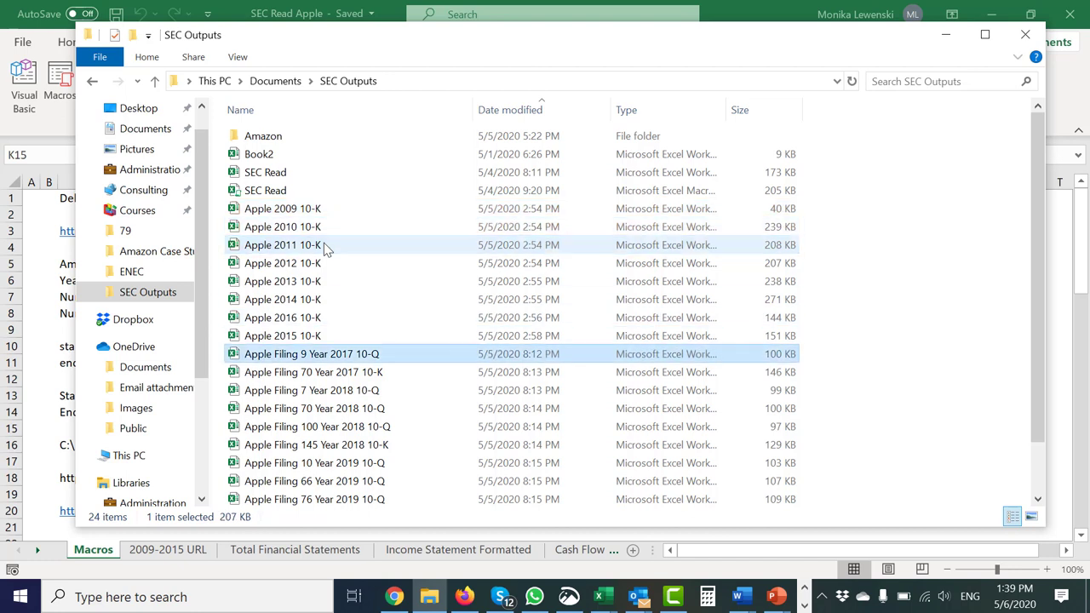
pyautogui.press('Up')
pyautogui.press('Up')
pyautogui.press('Up')
pyautogui.press('Up')
pyautogui.press('Up')
pyautogui.press('Up')
pyautogui.press('Up')
pyautogui.press('Up')
pyautogui.press('Up')
pyautogui.press('Up')
pyautogui.press('Up')
pyautogui.press('Up')
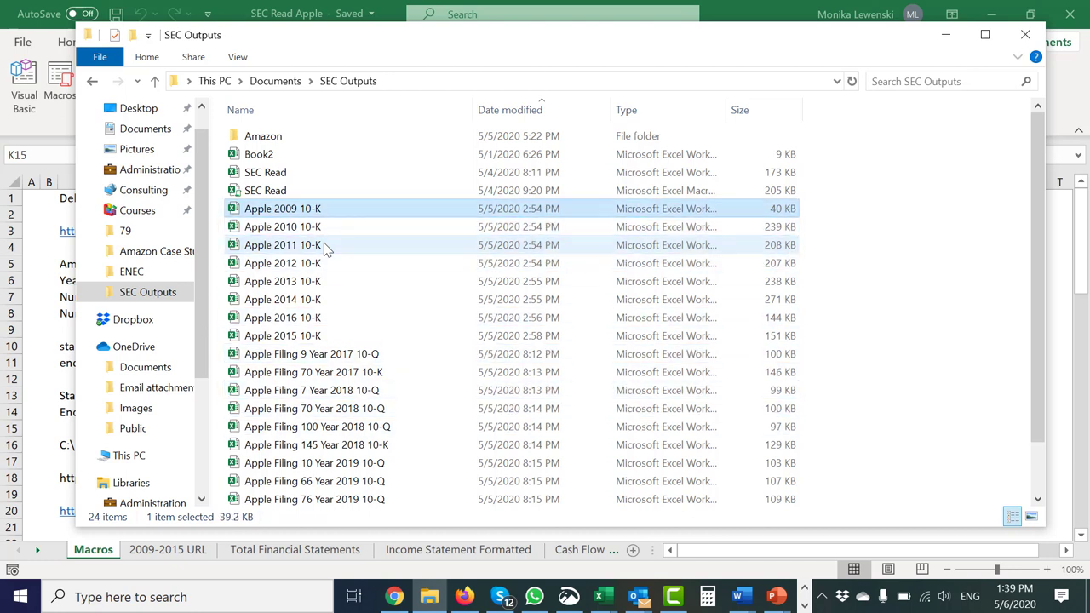
pyautogui.press('Down')
pyautogui.press('Up')
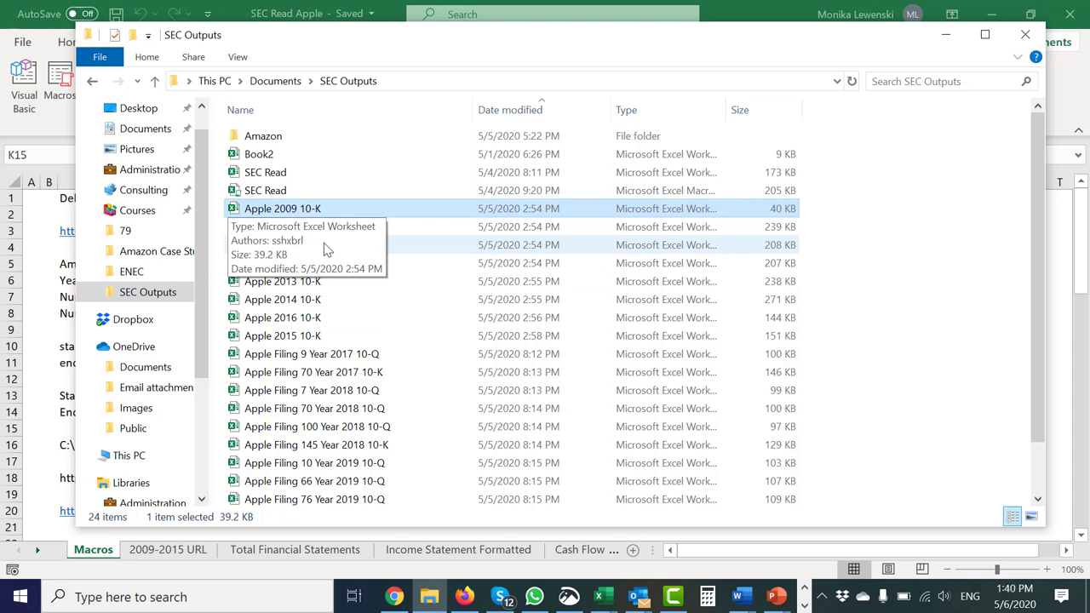
pyautogui.press('Down')
pyautogui.press('Down')
pyautogui.press('Down')
pyautogui.press('Up')
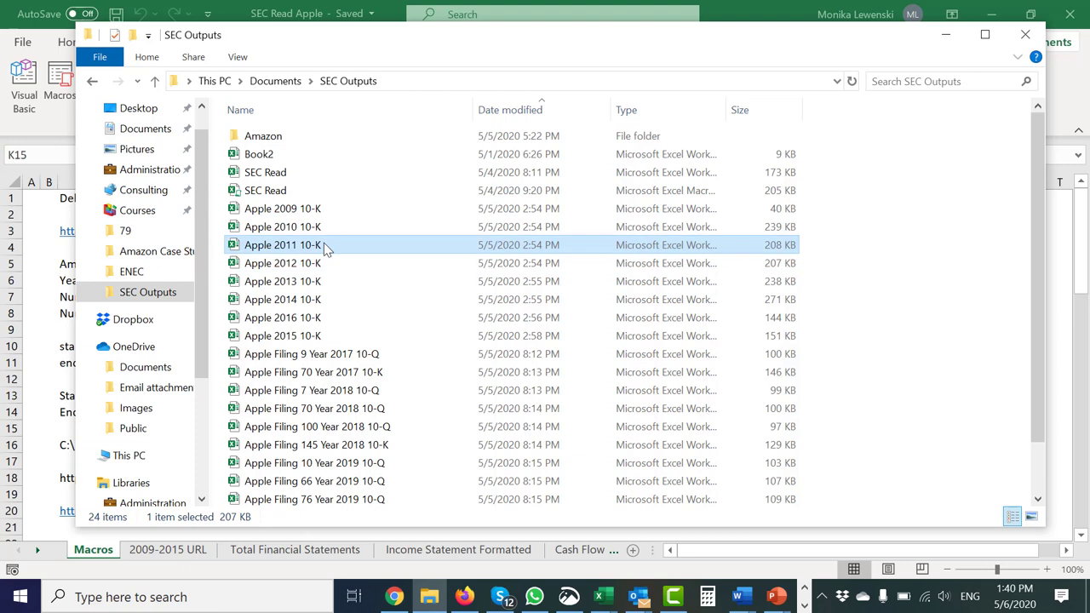
pyautogui.press('Down')
pyautogui.press('Down')
pyautogui.press('Down')
pyautogui.press('Down')
pyautogui.press('Down')
pyautogui.press('Down')
pyautogui.press('Down')
pyautogui.press('Down')
pyautogui.press('Down')
pyautogui.press('Down')
pyautogui.press('Down')
pyautogui.press('Down')
pyautogui.press('Down')
pyautogui.press('Down')
pyautogui.press('Up')
pyautogui.press('Up')
pyautogui.press('Up')
pyautogui.press('Up')
pyautogui.press('Up')
pyautogui.press('Up')
pyautogui.press('Up')
pyautogui.press('Up')
pyautogui.press('Up')
pyautogui.press('Up')
pyautogui.press('Up')
pyautogui.press('Up')
pyautogui.press('Up')
pyautogui.press('Up')
pyautogui.press('Up')
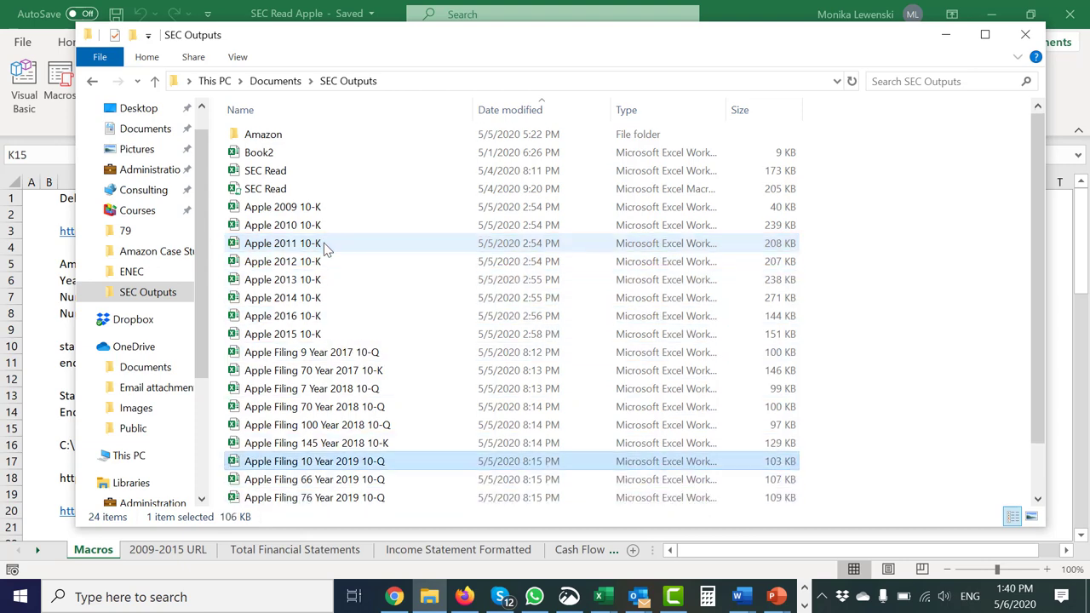
pyautogui.click(951, 47)
# Run the Initialise Short-Cuts macro from the Macros sheet and confirm it
pyautogui.click(638, 326)
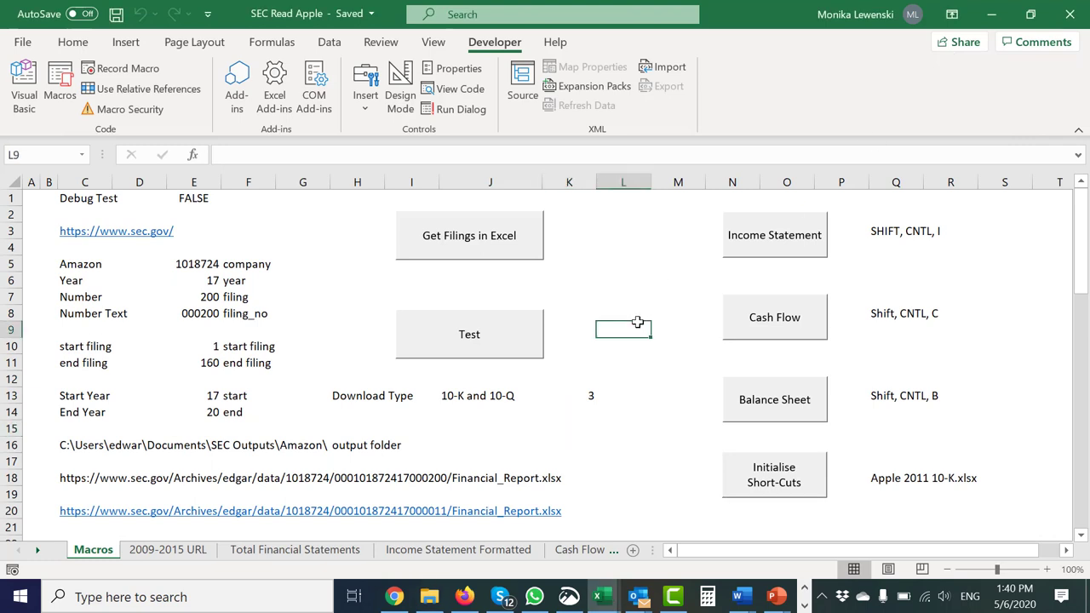
pyautogui.click(754, 480)
pyautogui.press('Return')
pyautogui.click(658, 281)
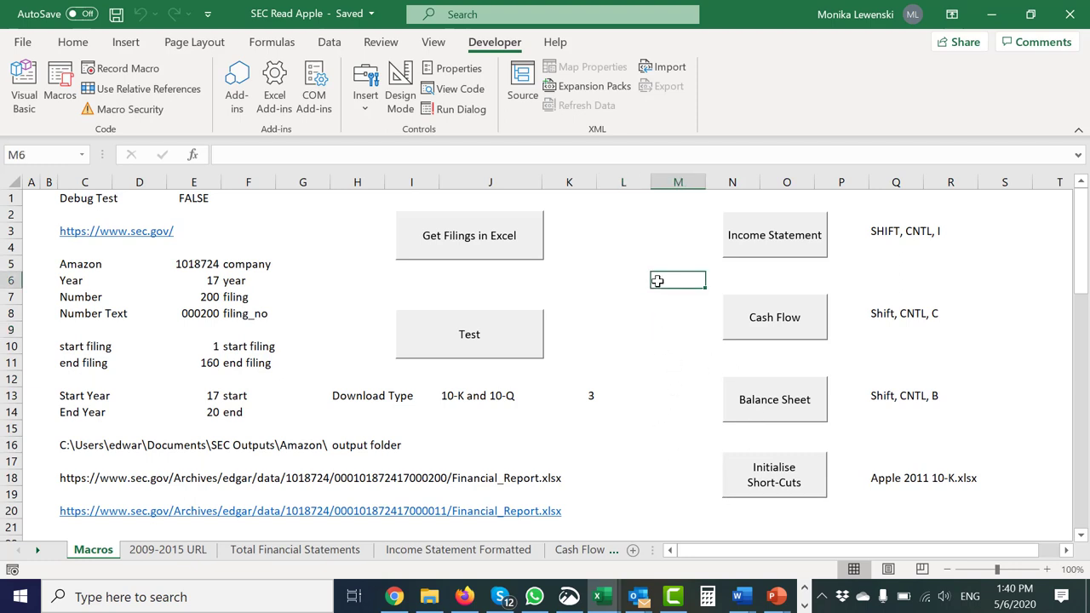
# Open the code of the Income_statement macro assigned to the Income Statement button
pyautogui.rightClick(746, 246)
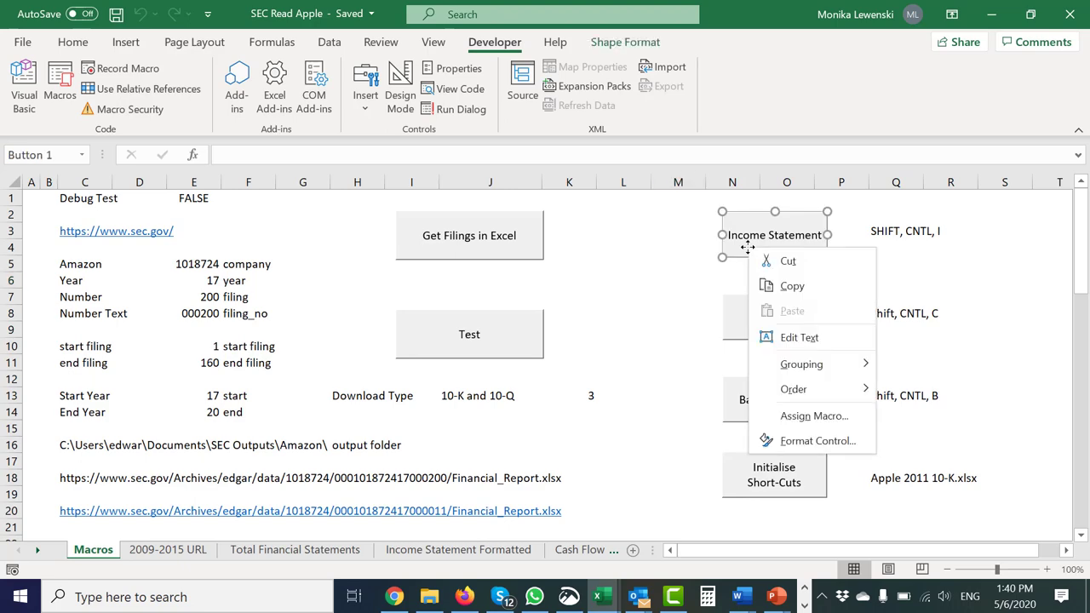
pyautogui.click(780, 418)
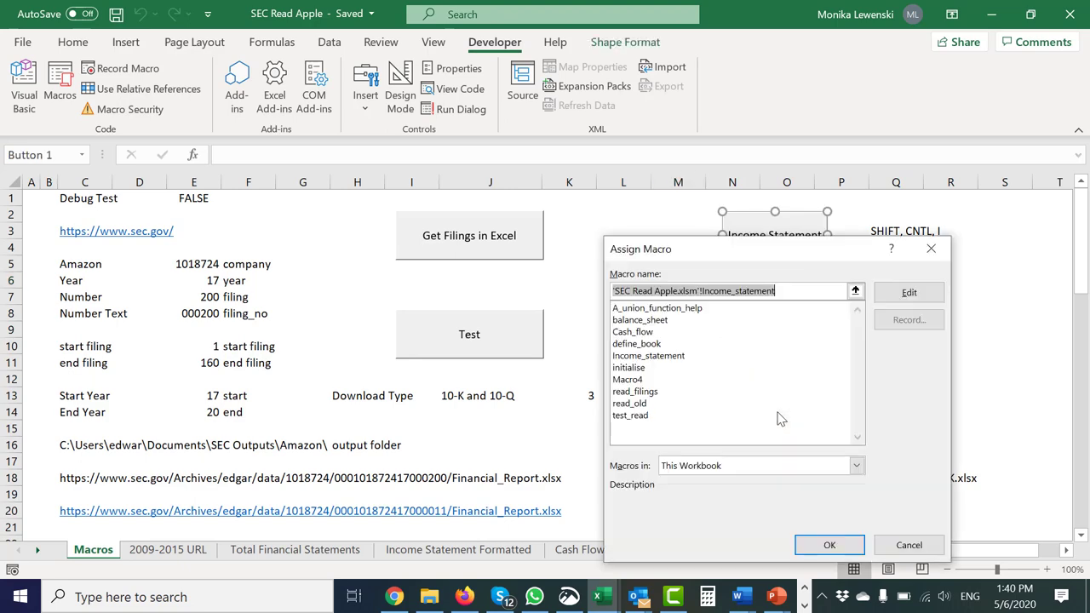
pyautogui.click(901, 295)
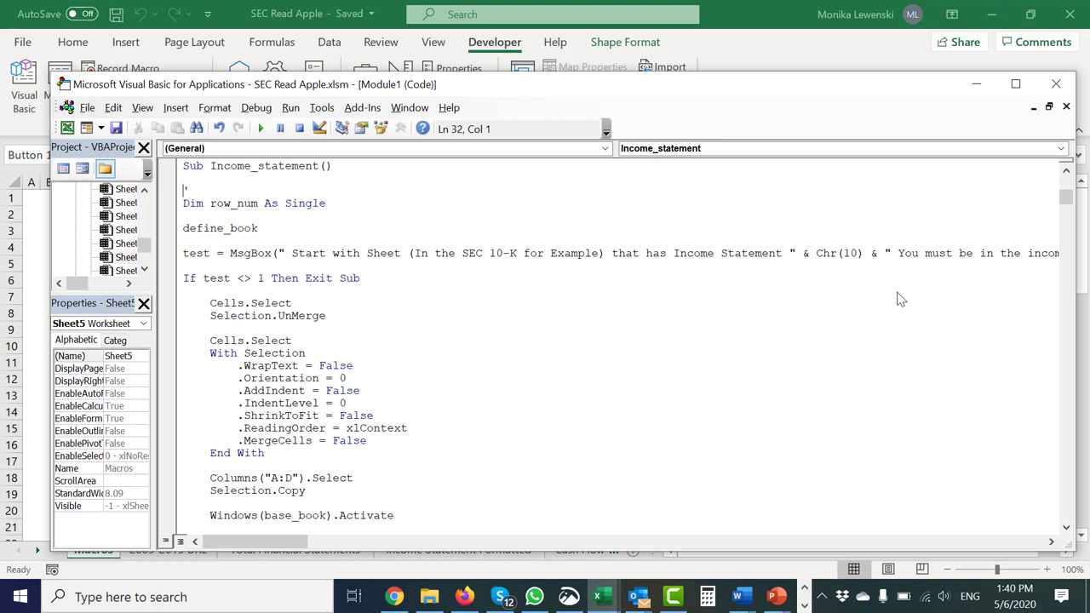
# Read Income_statement from the starting message and unmerging through copying columns A:D, the row number input and the column selection check
pyautogui.press('Up')
pyautogui.press('Up')
pyautogui.press('Down')
pyautogui.press('Down')
pyautogui.press('Down')
pyautogui.press('Down')
pyautogui.press('Down')
pyautogui.press('Down')
pyautogui.press('Down')
pyautogui.press('Down')
pyautogui.press('Down')
pyautogui.press('Down')
pyautogui.press('Down')
pyautogui.press('Down')
pyautogui.press('Down')
pyautogui.press('Down')
pyautogui.press('Down')
pyautogui.press('Down')
pyautogui.press('Down')
pyautogui.press('Down')
pyautogui.press('Down')
pyautogui.press('Down')
pyautogui.press('Down')
pyautogui.press('Down')
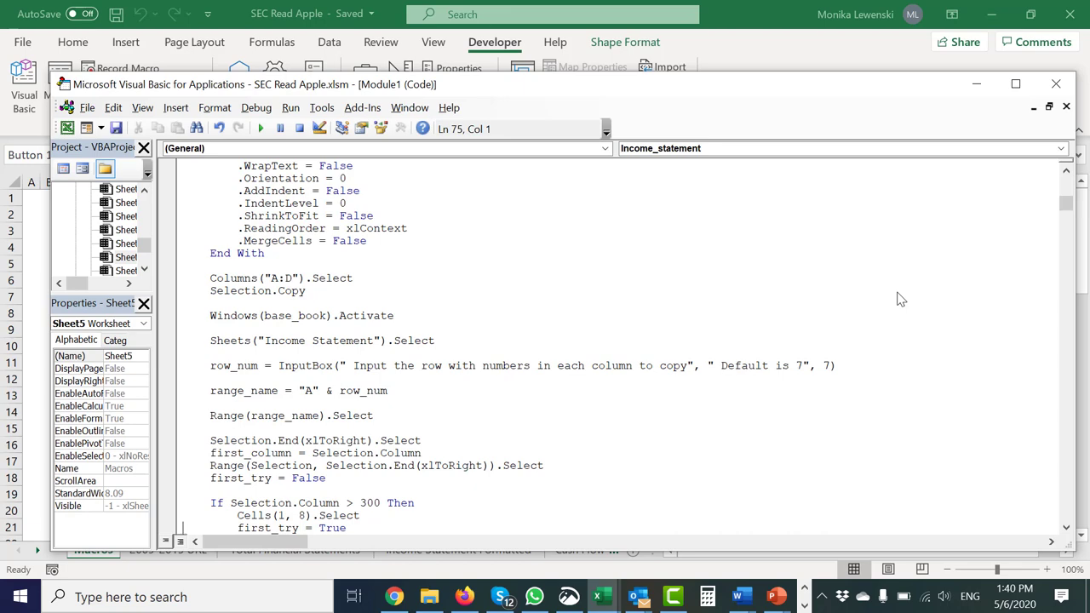
# Go over Income_statement again from unmerging the cells and copying columns A:D through the row number input to the next_column calculation
pyautogui.press('Up')
pyautogui.press('Up')
pyautogui.press('Up')
pyautogui.press('Up')
pyautogui.press('Up')
pyautogui.press('Up')
pyautogui.press('Up')
pyautogui.press('Up')
pyautogui.press('Up')
pyautogui.press('Up')
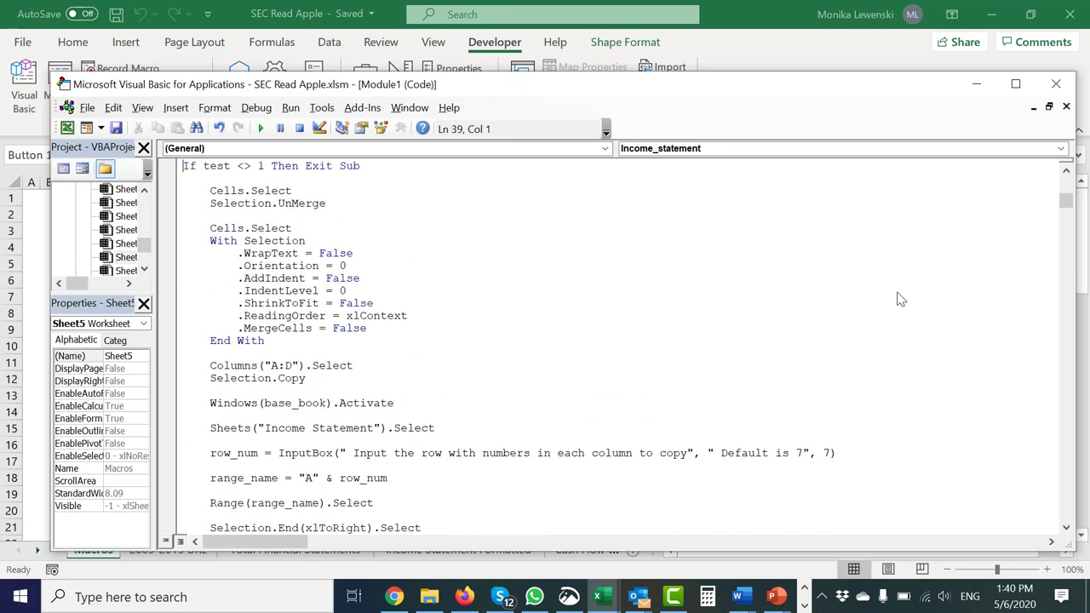
pyautogui.press('Down')
pyautogui.press('Down')
pyautogui.press('Down')
pyautogui.press('Down')
pyautogui.press('Down')
pyautogui.press('Down')
pyautogui.press('Down')
pyautogui.press('Down')
pyautogui.press('Down')
pyautogui.press('Down')
pyautogui.press('Down')
pyautogui.press('Down')
pyautogui.press('Down')
pyautogui.press('Down')
pyautogui.press('Down')
pyautogui.press('Down')
pyautogui.press('Down')
pyautogui.press('Down')
pyautogui.press('Down')
pyautogui.press('Down')
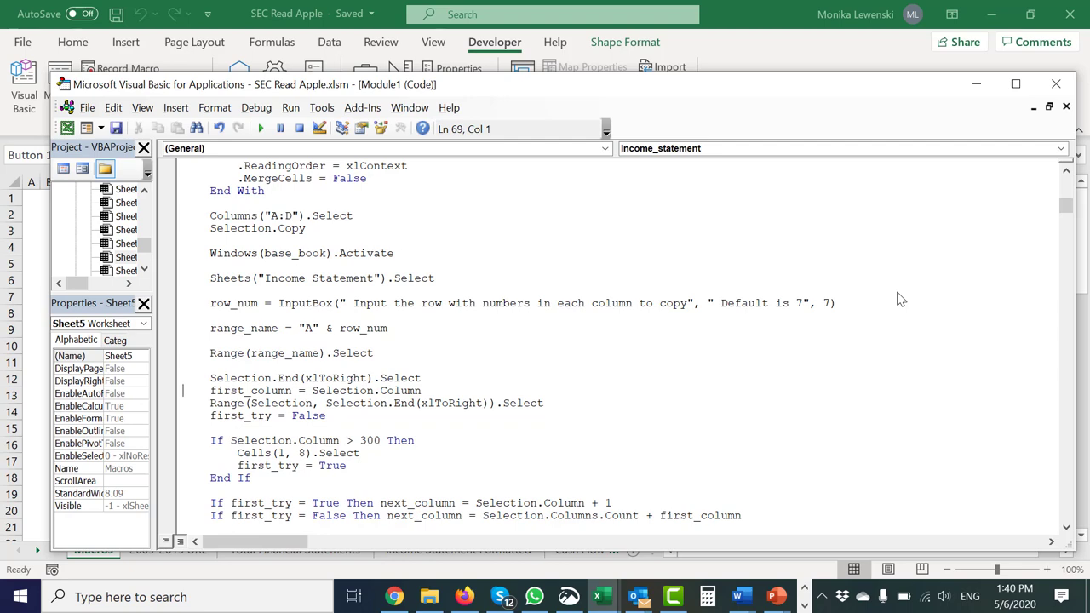
pyautogui.press('Down')
pyautogui.press('Down')
pyautogui.press('Down')
pyautogui.press('Down')
pyautogui.press('Down')
pyautogui.press('Down')
pyautogui.press('Down')
pyautogui.press('Down')
pyautogui.press('Down')
pyautogui.press('Down')
pyautogui.press('Down')
pyautogui.press('Down')
pyautogui.press('Down')
pyautogui.press('Down')
pyautogui.press('Down')
pyautogui.press('Down')
pyautogui.press('Down')
pyautogui.press('Down')
pyautogui.press('Down')
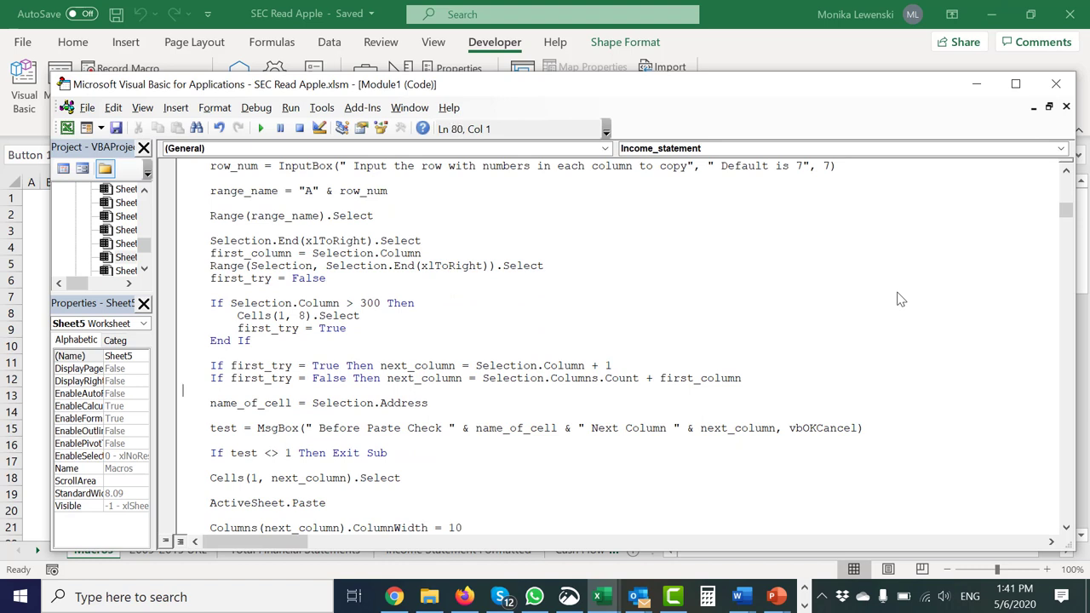
# Read the rest of Income_statement: the column selection, the check before pasting, the paste, the column width and the final cell formatting
pyautogui.press('Up')
pyautogui.press('Up')
pyautogui.press('Up')
pyautogui.press('Up')
pyautogui.press('Up')
pyautogui.press('Up')
pyautogui.press('Up')
pyautogui.press('Up')
pyautogui.press('Up')
pyautogui.press('Up')
pyautogui.press('Up')
pyautogui.press('Down')
pyautogui.press('Down')
pyautogui.press('Down')
pyautogui.press('Down')
pyautogui.press('Down')
pyautogui.press('Down')
pyautogui.press('Down')
pyautogui.press('Down')
pyautogui.press('Down')
pyautogui.press('Down')
pyautogui.press('Down')
pyautogui.press('Down')
pyautogui.press('Down')
pyautogui.press('Down')
pyautogui.press('Down')
pyautogui.press('Down')
pyautogui.press('Down')
pyautogui.press('Down')
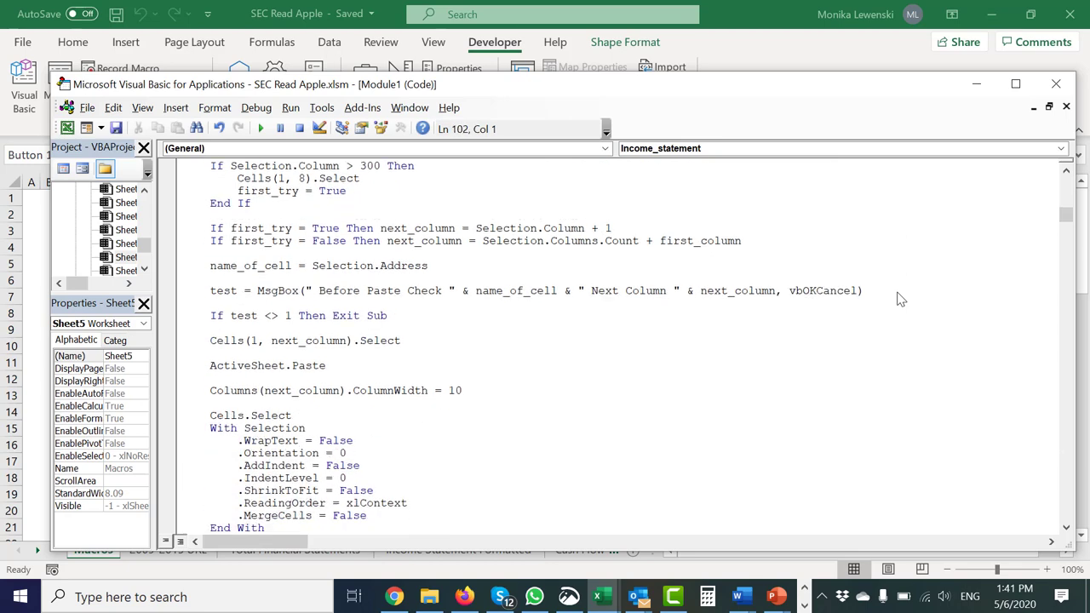
pyautogui.press('Down')
pyautogui.press('Down')
pyautogui.press('Down')
pyautogui.press('Down')
pyautogui.press('Down')
pyautogui.press('Down')
pyautogui.press('Down')
pyautogui.press('Down')
pyautogui.press('Down')
pyautogui.press('Down')
pyautogui.press('Down')
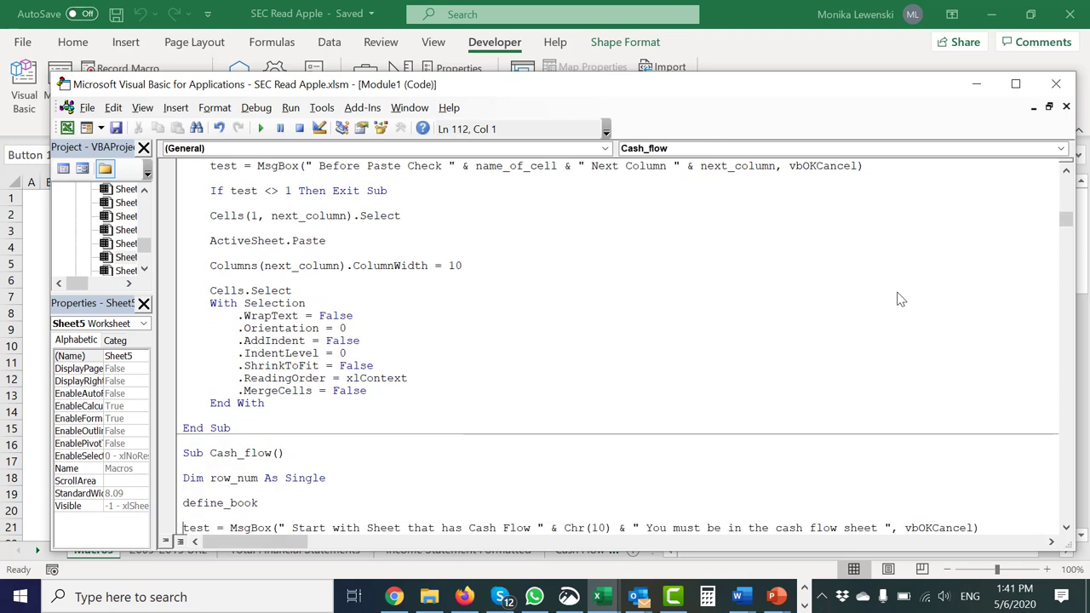
pyautogui.press('pageup')
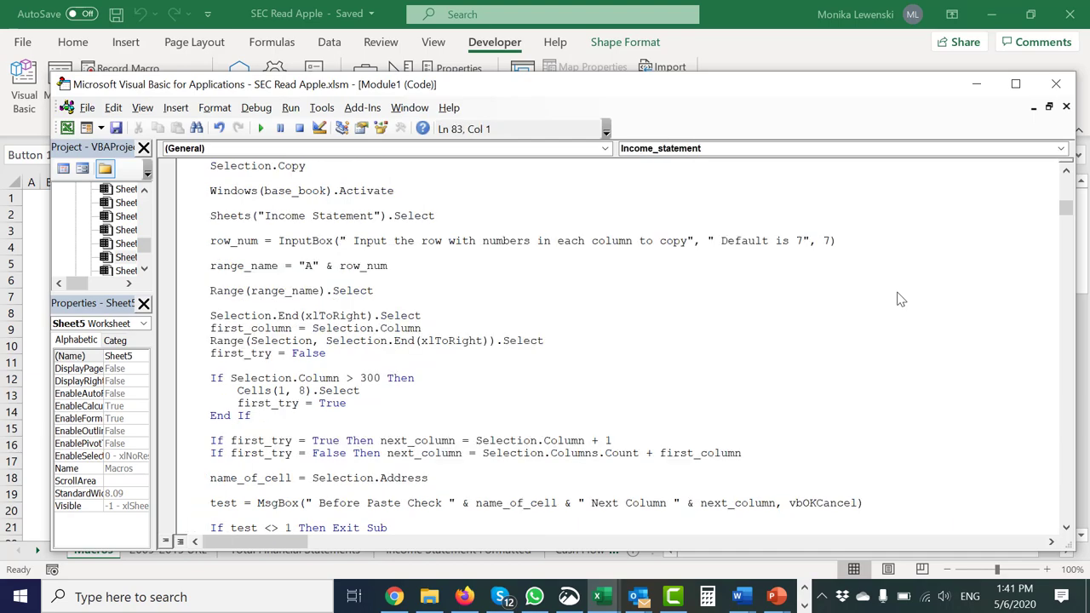
pyautogui.press('pagedown')
# Examine the Cash_flow and balance_sheet macros in the same module to compare their structure with Income_statement
pyautogui.press('Down')
pyautogui.press('Down')
pyautogui.press('Down')
pyautogui.press('Down')
pyautogui.press('Down')
pyautogui.press('Down')
pyautogui.press('Down')
pyautogui.press('Down')
pyautogui.press('Down')
pyautogui.press('Down')
pyautogui.press('Down')
pyautogui.press('Down')
pyautogui.press('Down')
pyautogui.press('Down')
pyautogui.press('Down')
pyautogui.press('Down')
pyautogui.press('Down')
pyautogui.press('Down')
pyautogui.press('Down')
pyautogui.press('Down')
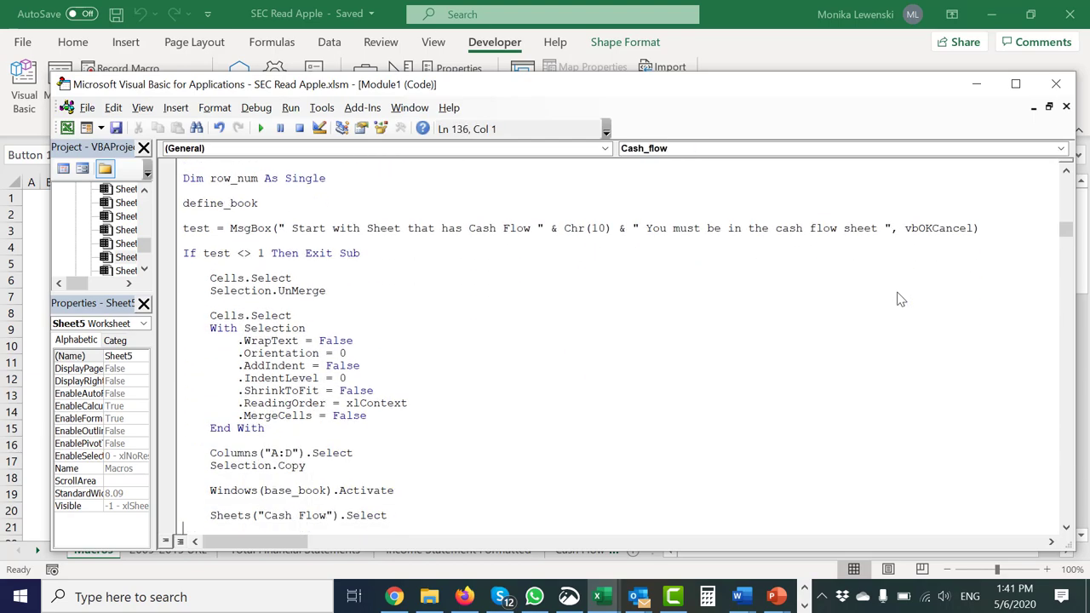
pyautogui.press('Up')
pyautogui.press('Up')
pyautogui.press('Up')
pyautogui.press('Up')
pyautogui.press('Up')
pyautogui.press('Up')
pyautogui.press('Up')
pyautogui.press('Up')
pyautogui.press('Up')
pyautogui.press('Up')
pyautogui.press('Up')
pyautogui.press('Up')
pyautogui.press('Up')
pyautogui.press('Up')
pyautogui.press('Up')
pyautogui.press('Up')
pyautogui.press('Up')
pyautogui.press('Up')
pyautogui.press('Up')
pyautogui.press('Up')
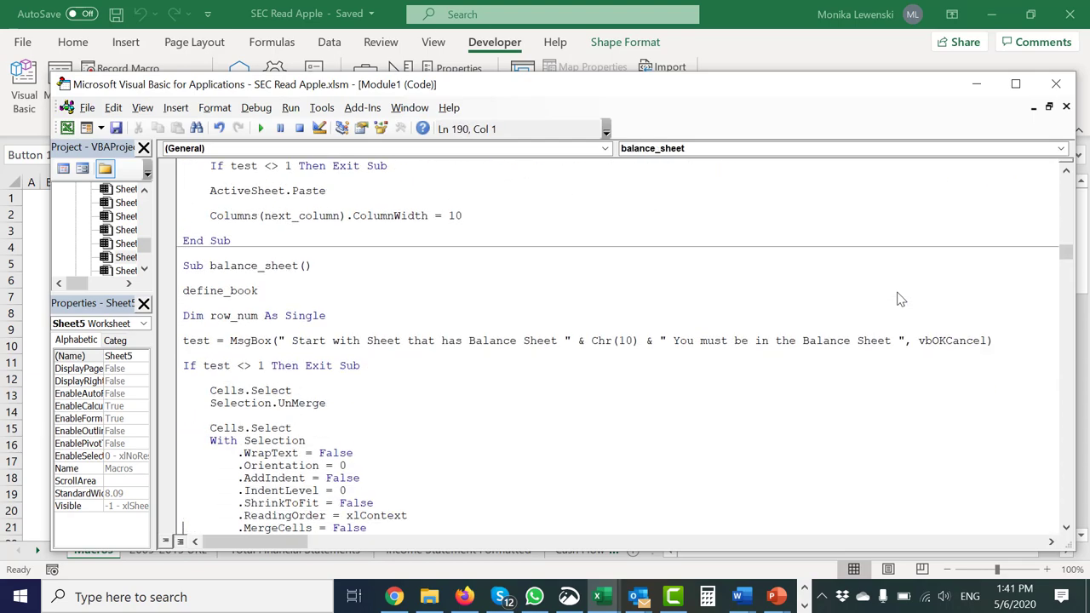
# Go back to the start of the module to view define_book and initialise, and minimise the code window
pyautogui.hotkey('ctrl', 'Home')
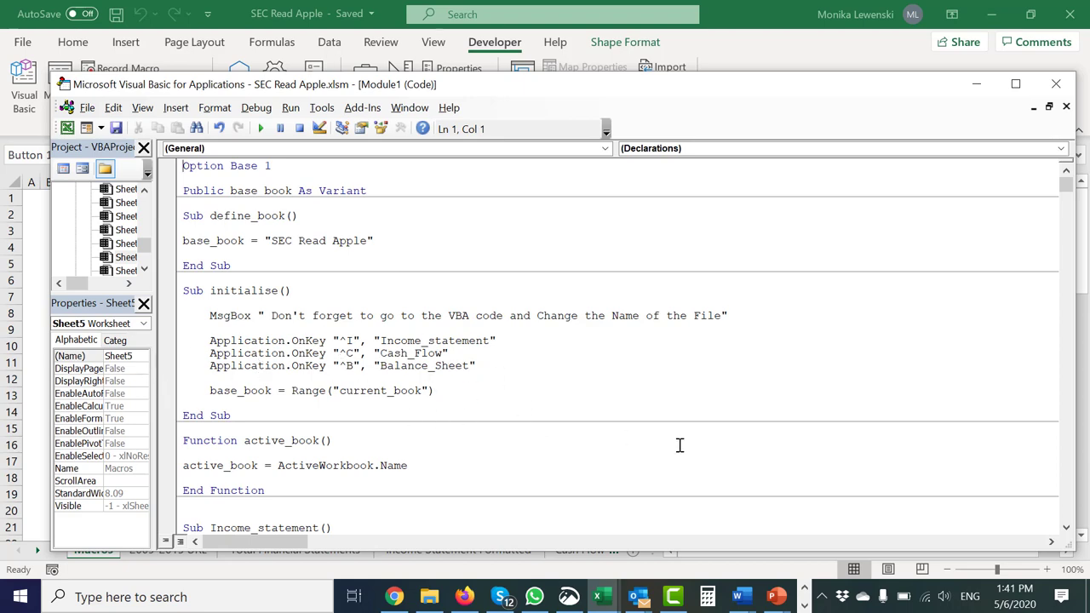
pyautogui.click(977, 84)
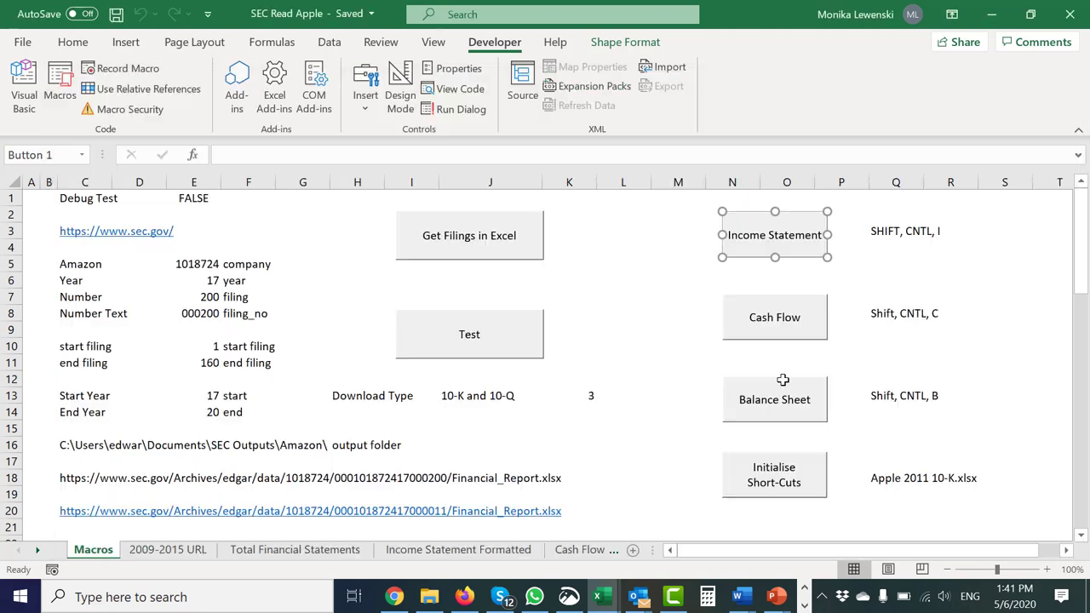
pyautogui.click(649, 393)
pyautogui.hotkey('ctrl', 's')
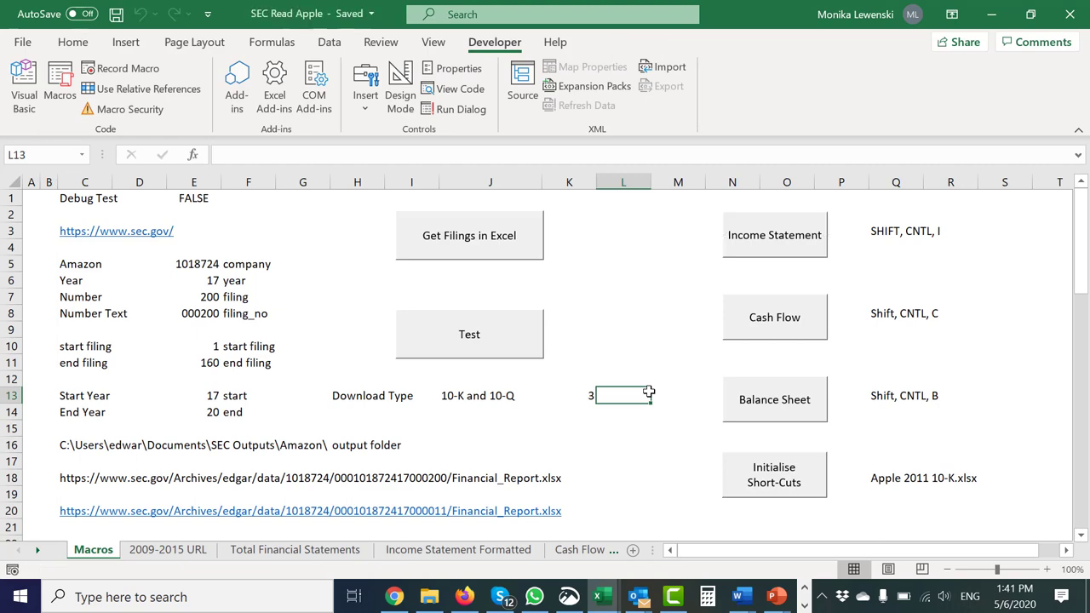
pyautogui.hotkey('ctrl', 'w')
pyautogui.hotkey('ctrl', 'Tab')
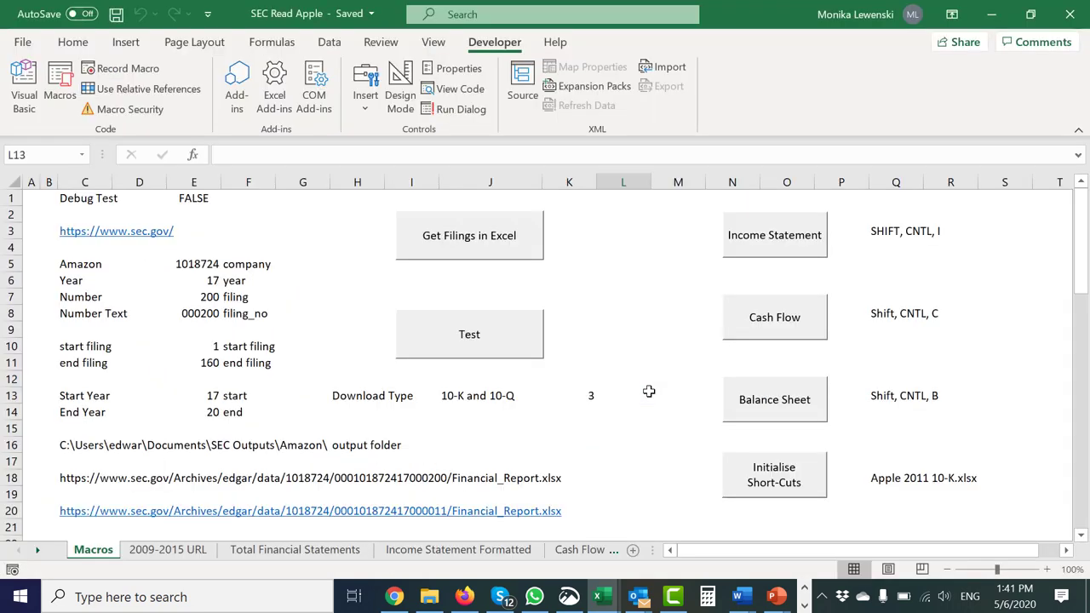
pyautogui.click(647, 394)
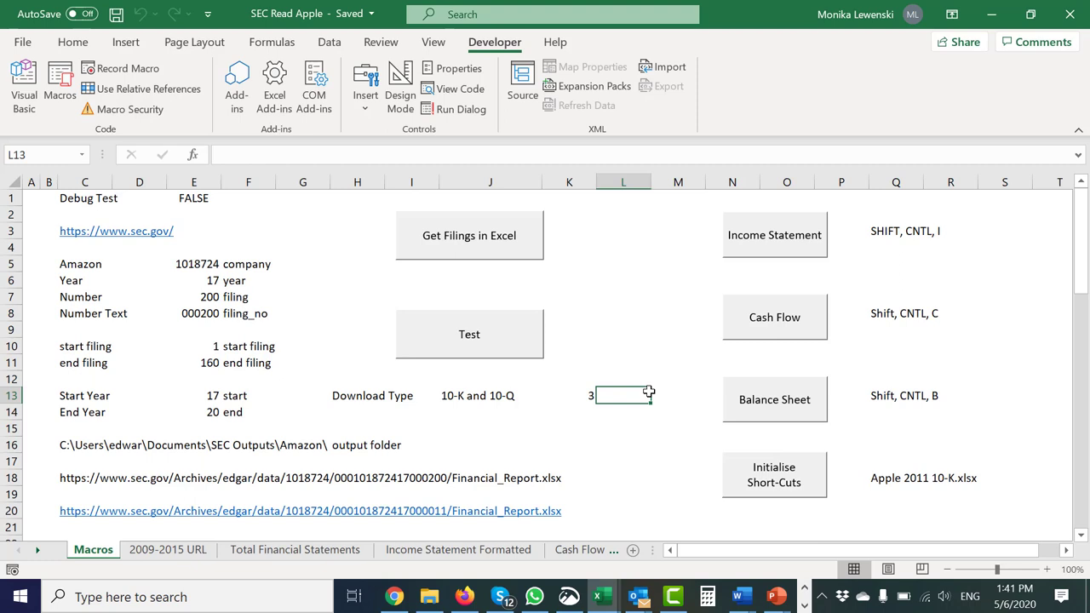
pyautogui.click(639, 299)
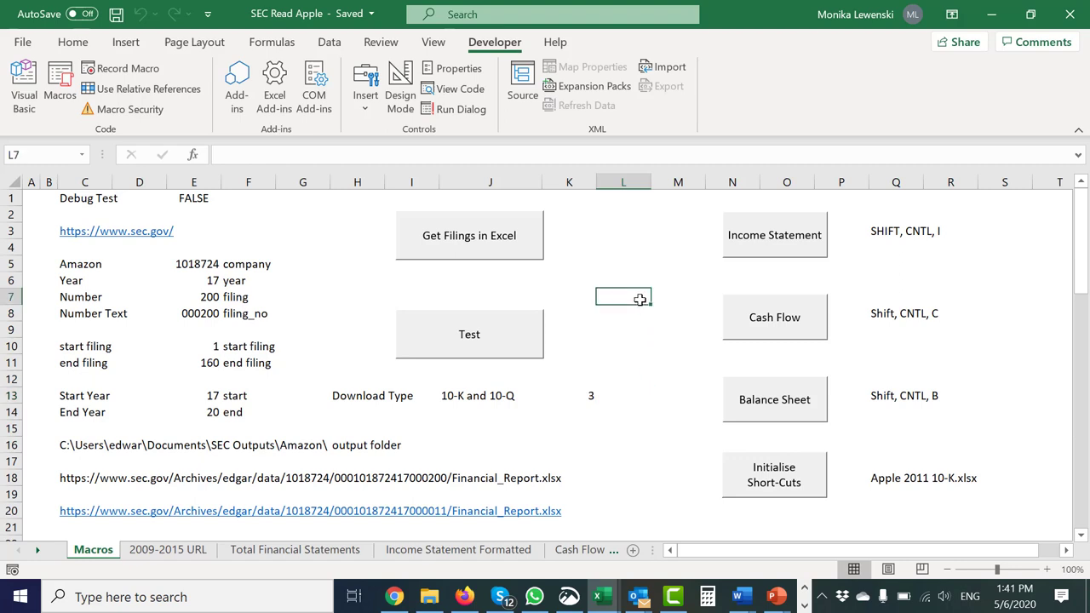
pyautogui.click(663, 457)
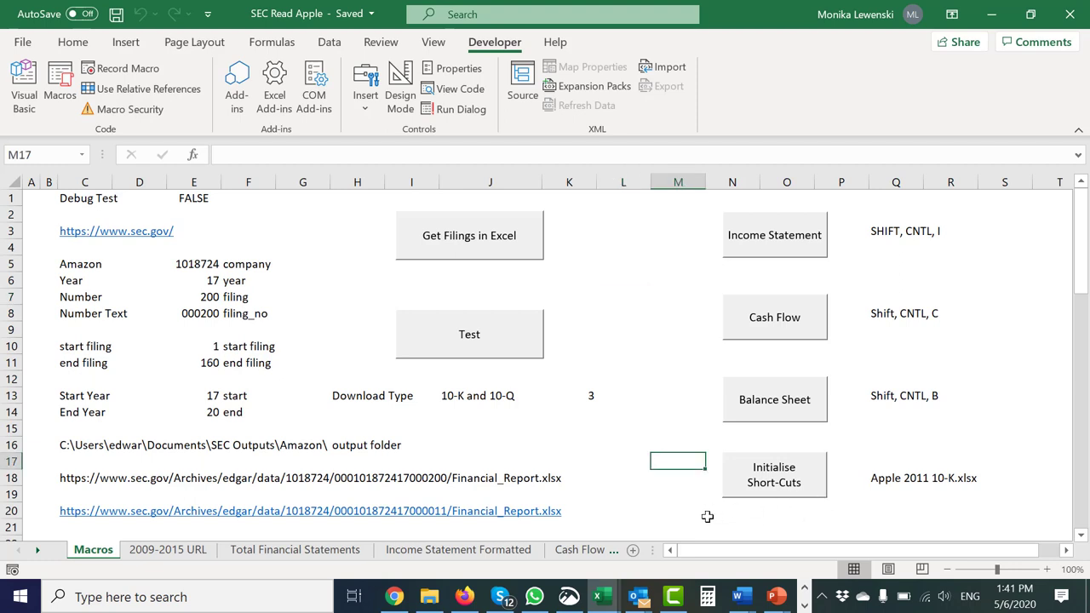
# Run the Initialise Short-Cuts macro again and dismiss its file name reminder
pyautogui.click(671, 482)
pyautogui.click(756, 487)
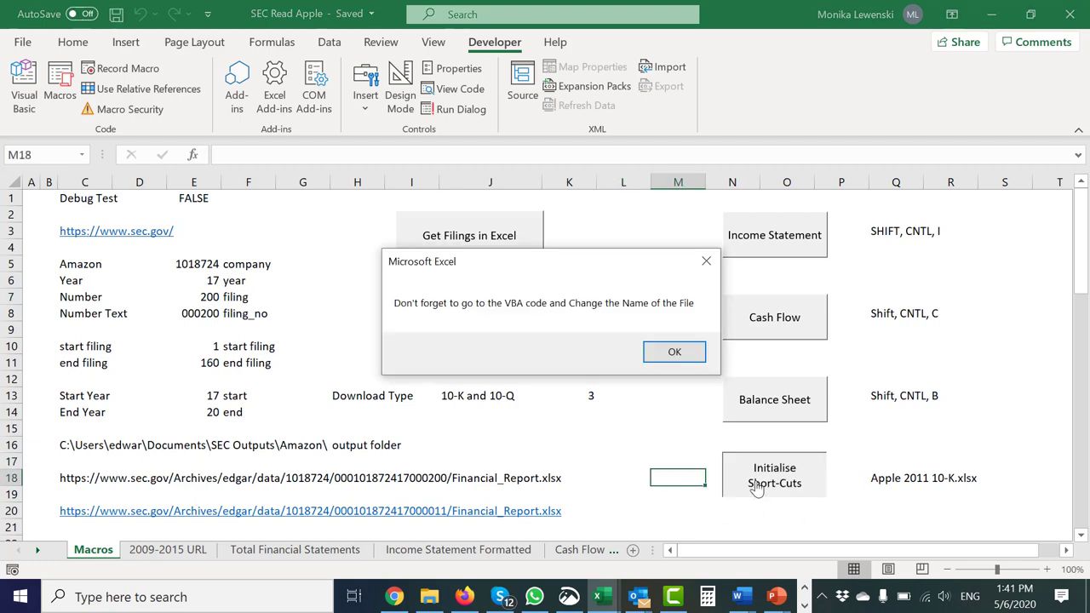
pyautogui.press('Return')
pyautogui.click(686, 434)
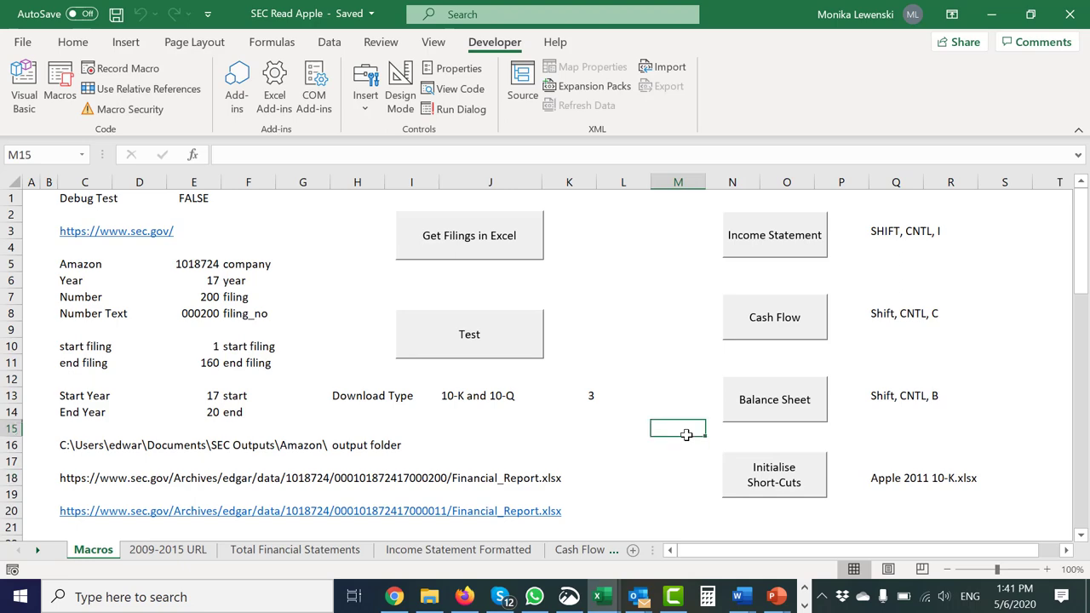
# Open the Apple 2009 10-K workbook from the SEC Outputs folder
pyautogui.hotkey('ctrl', 'Tab')
pyautogui.hotkey('ctrl', 'Tab')
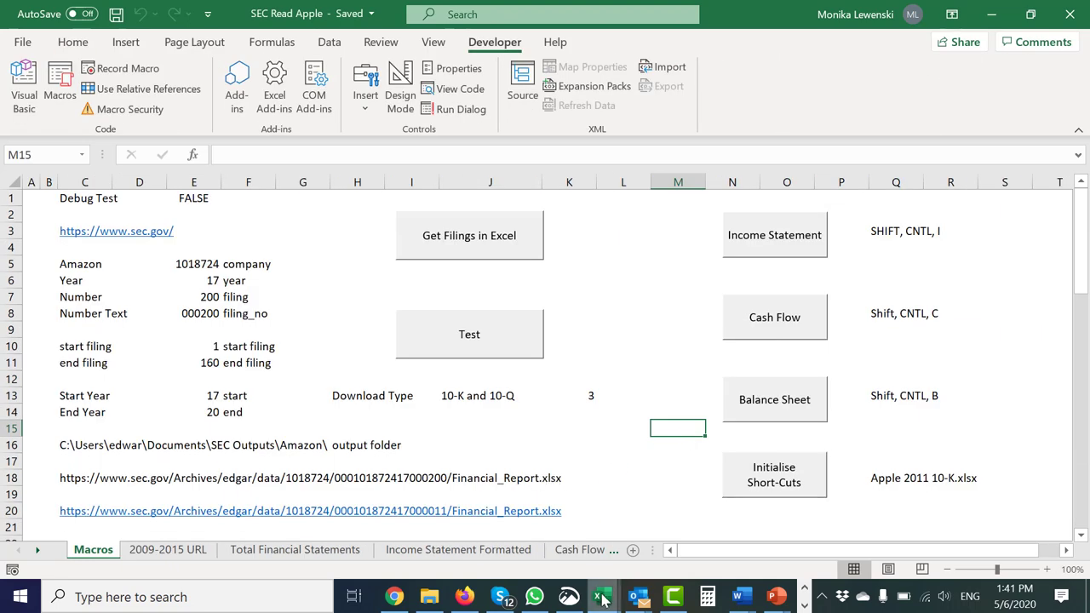
pyautogui.click(429, 596)
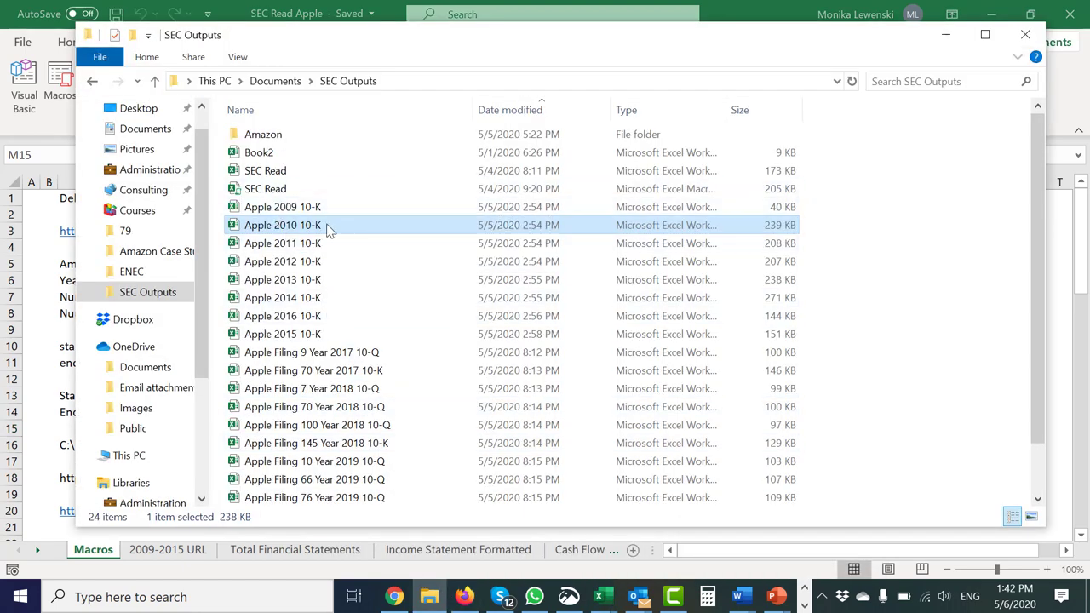
pyautogui.click(283, 213)
pyautogui.doubleClick(283, 213)
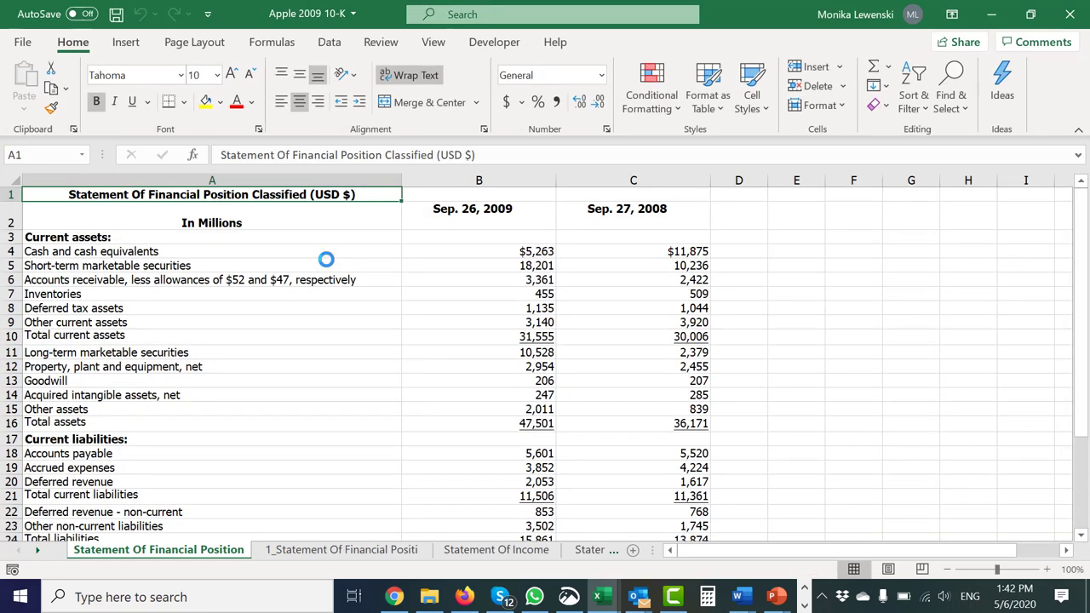
# Look through the Apple 2009 10-K sheets up to the shareholders' equity statement and return to the first Statement Of Financial Position sheet
pyautogui.hotkey('ctrl', 'pagedown')
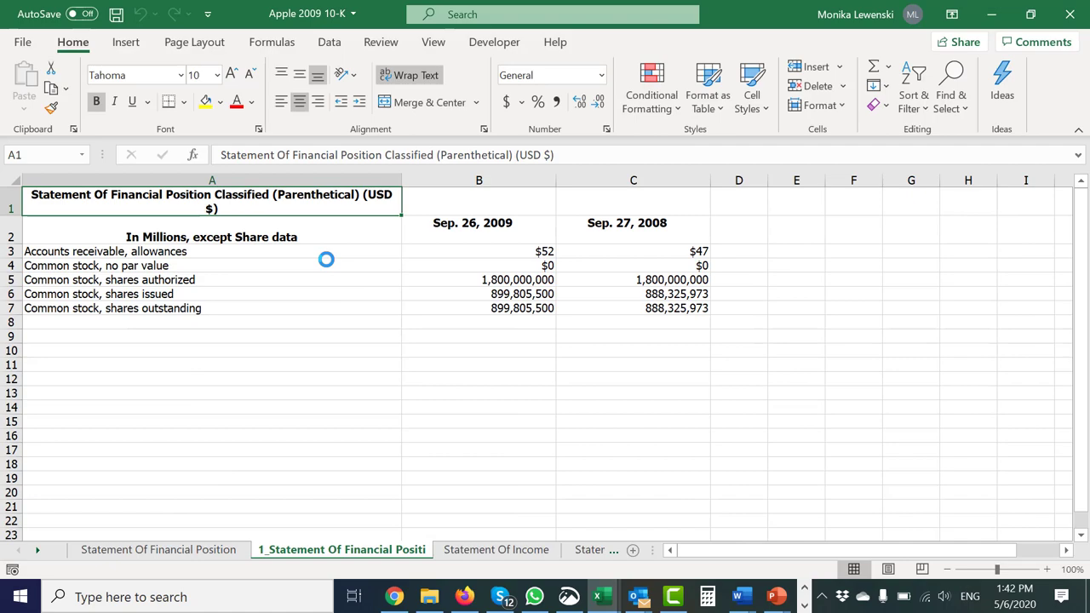
pyautogui.hotkey('ctrl', 'pagedown')
pyautogui.hotkey('ctrl', 'pagedown')
pyautogui.hotkey('ctrl', 'pagedown')
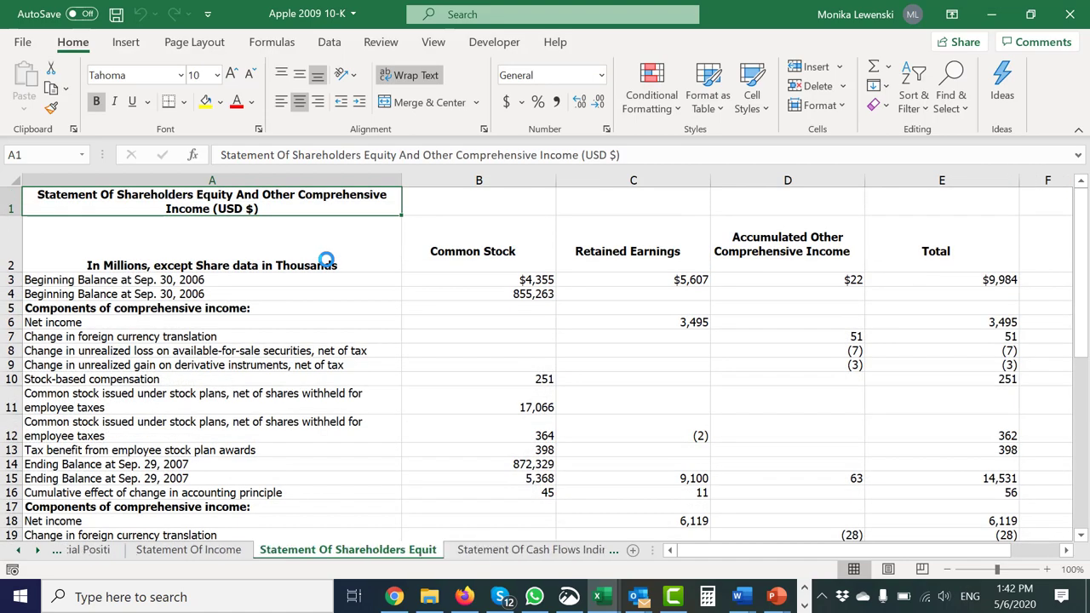
pyautogui.hotkey('ctrl', 'pageup')
pyautogui.hotkey('ctrl', 'pageup')
pyautogui.hotkey('ctrl', 'pageup')
pyautogui.hotkey('ctrl', 'pageup')
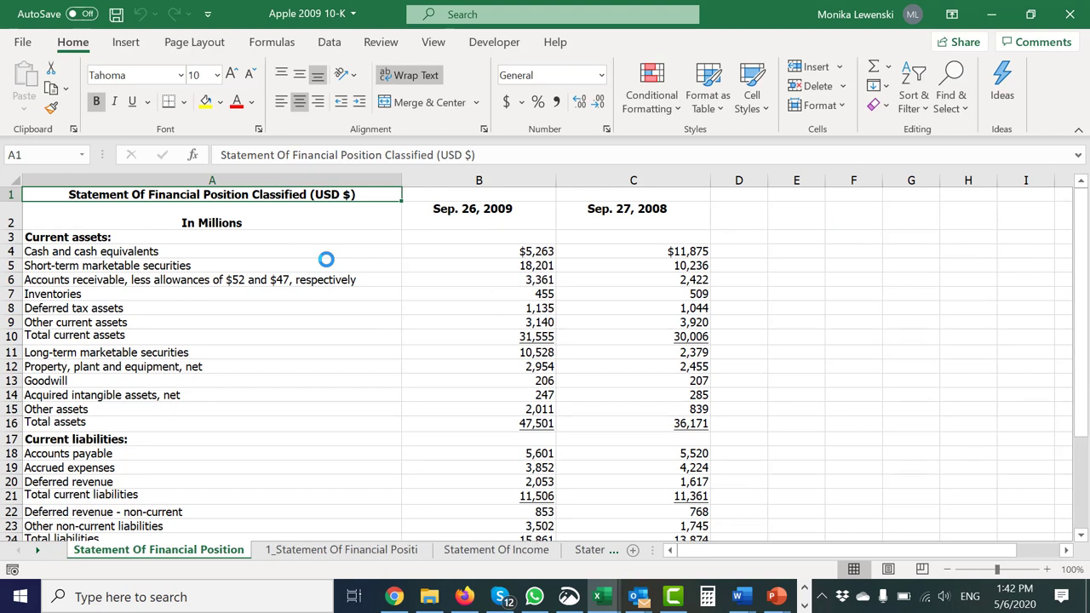
# Run the balance sheet copy macro on the Apple 2009 Statement Of Financial Position, accepting row 6 as the number row and confirming the paste
pyautogui.hotkey('ctrl', 'Down')
pyautogui.hotkey('ctrl', 'Down')
pyautogui.hotkey('ctrl', 'Down')
pyautogui.hotkey('ctrl', 'Down')
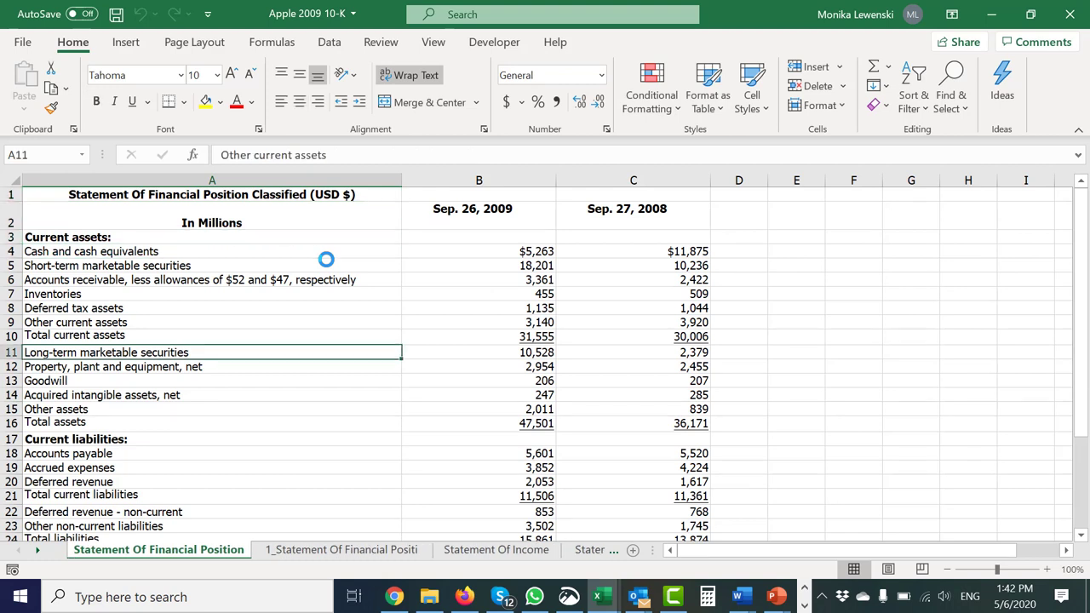
pyautogui.hotkey('ctrl', 'Up')
pyautogui.hotkey('ctrl', 'Up')
pyautogui.hotkey('ctrl', 'Up')
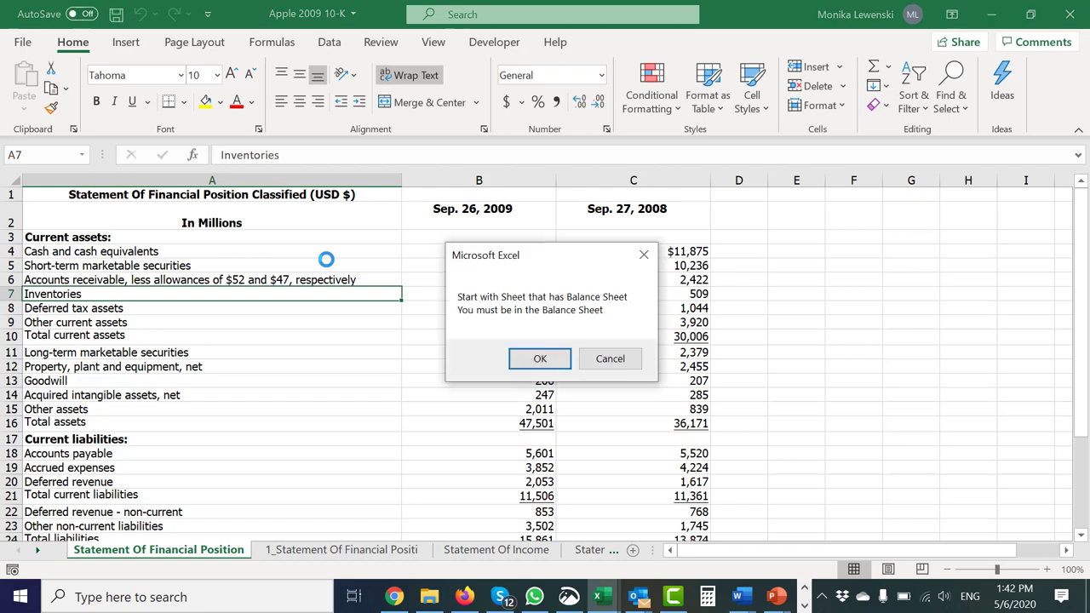
pyautogui.press('Return')
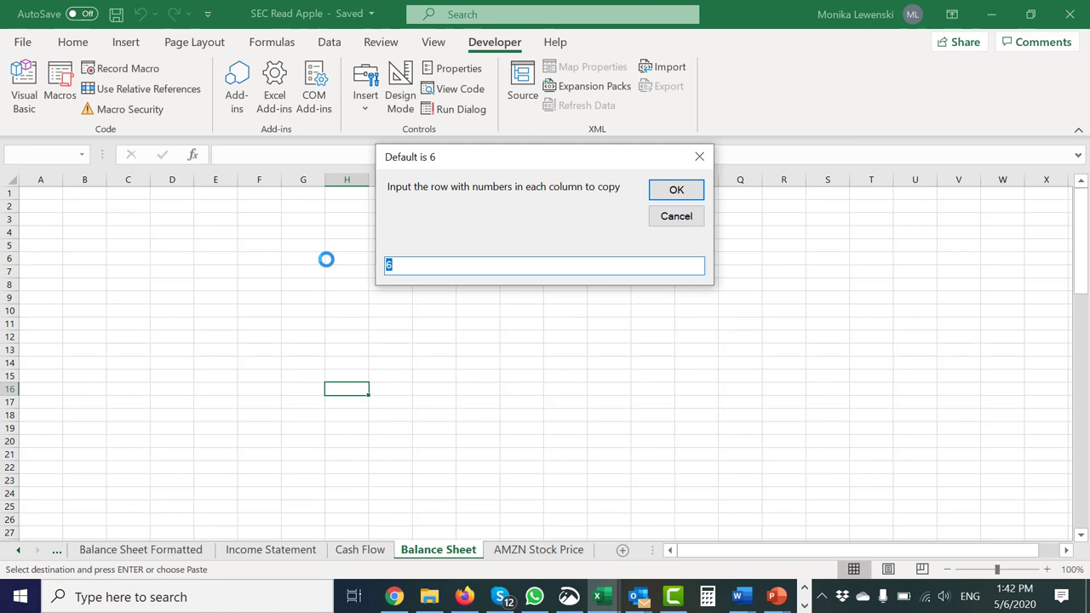
pyautogui.press('Return')
pyautogui.press('Return')
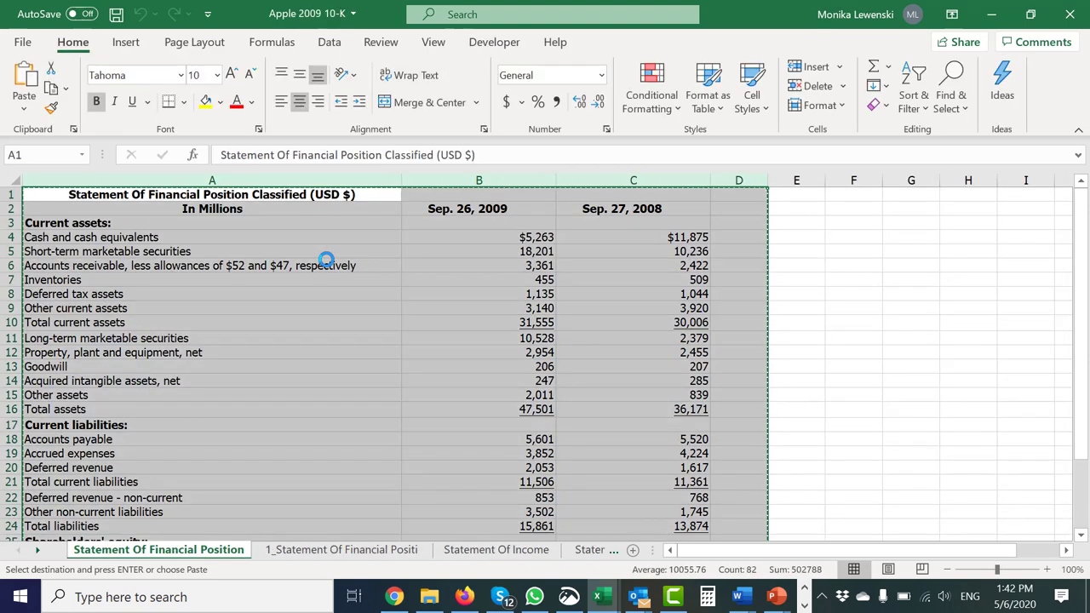
# Go to the Apple 2009 Statement Of Income and run its copy macro into the Income Statement sheet twice, accepting row 7
pyautogui.click(292, 499)
pyautogui.hotkey('ctrl', 'pagedown')
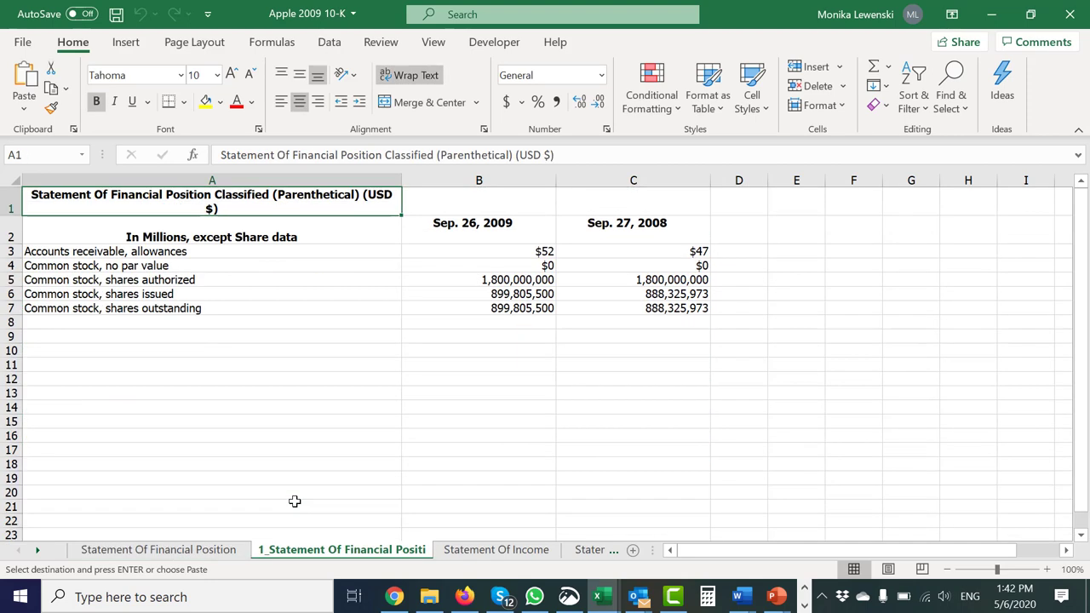
pyautogui.hotkey('ctrl', 'pagedown')
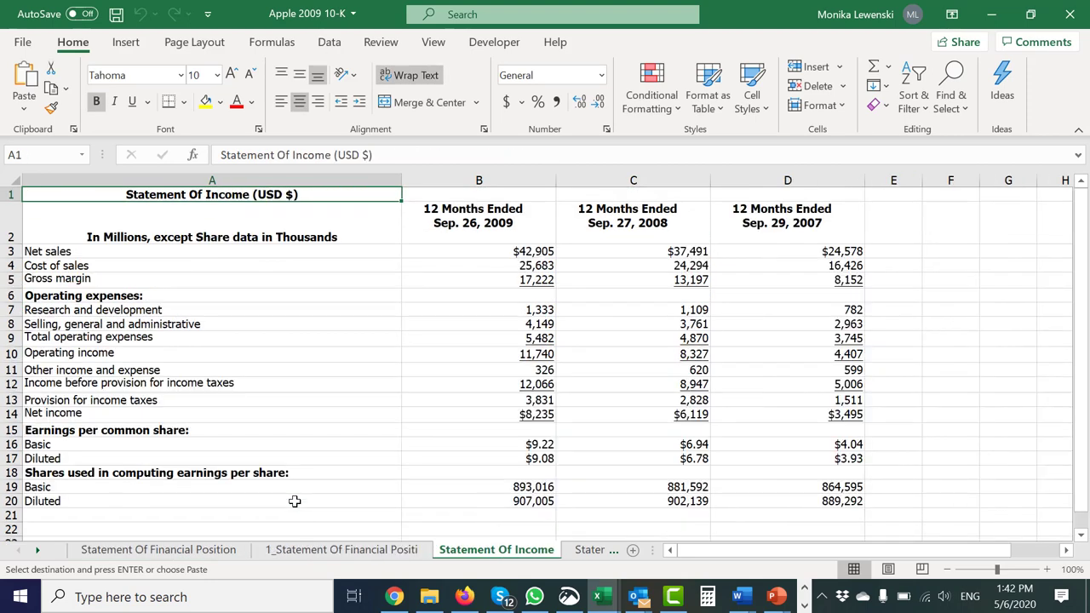
pyautogui.press('Return')
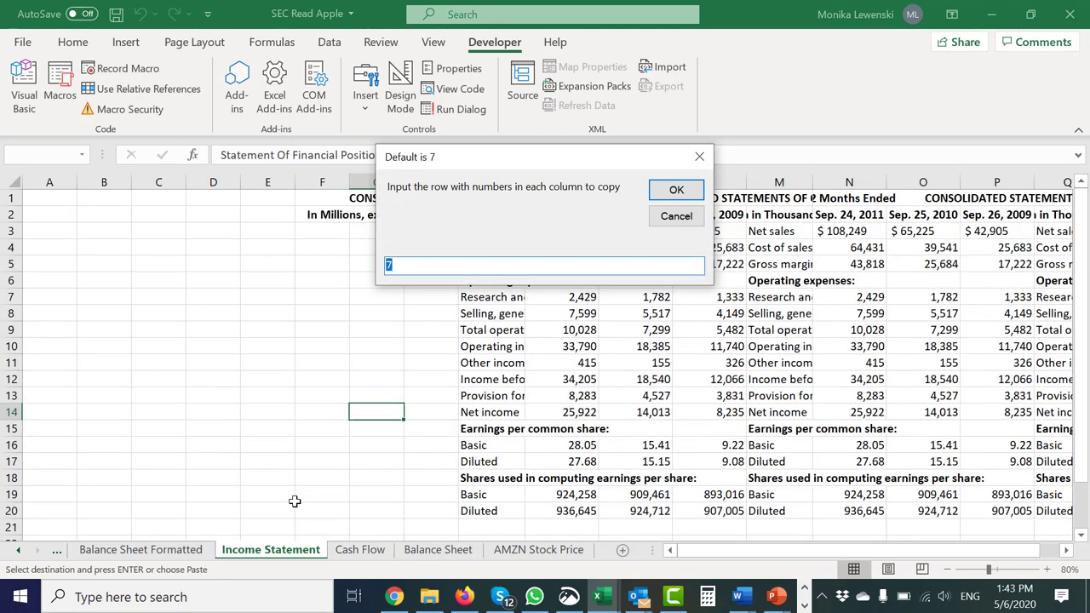
pyautogui.press('Return')
pyautogui.press('Return')
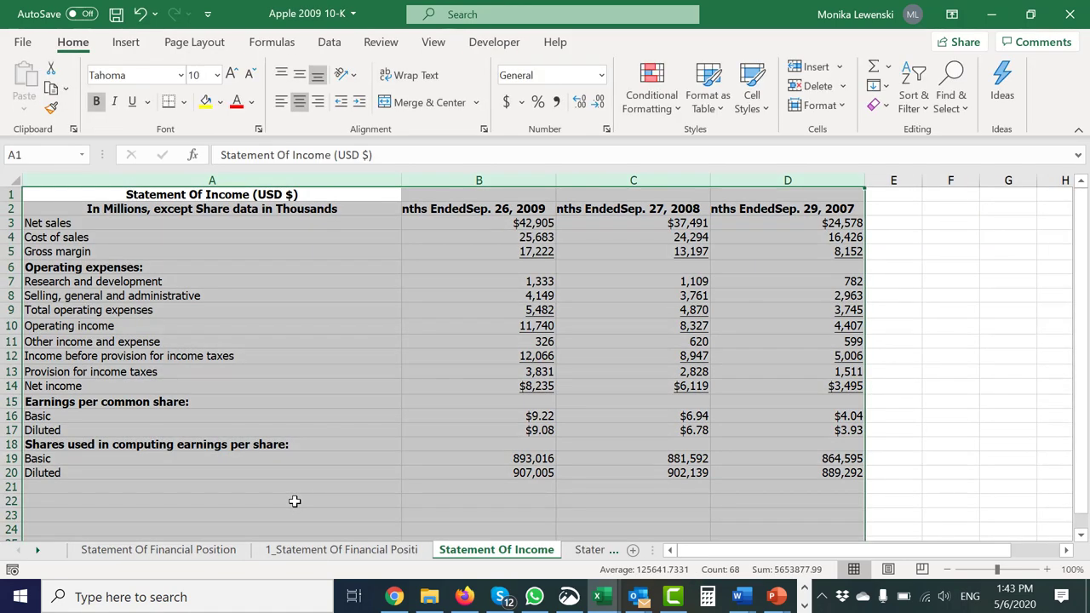
pyautogui.press('Return')
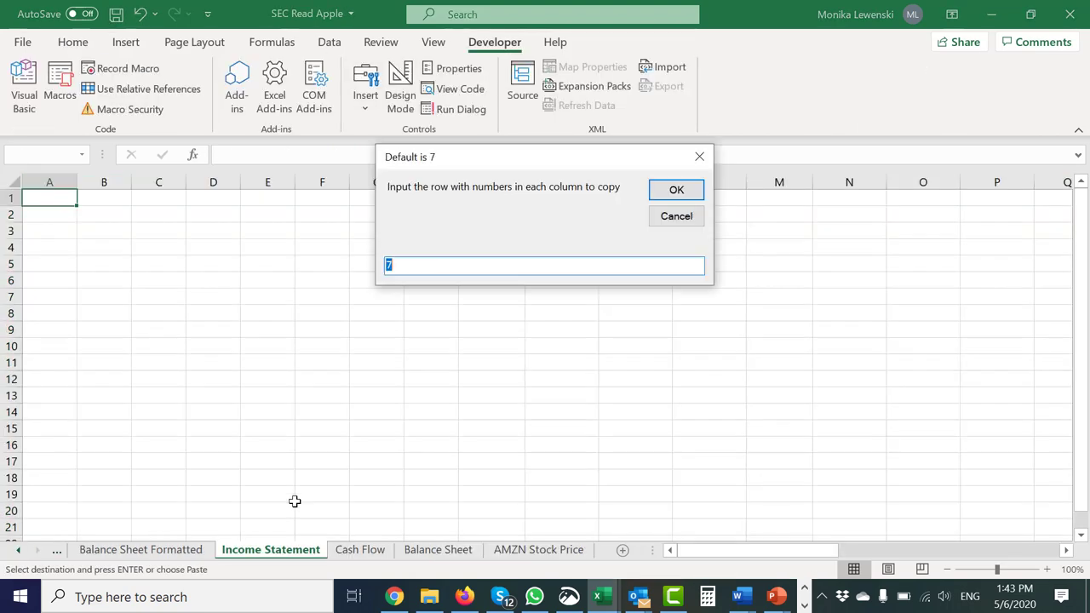
pyautogui.press('Return')
pyautogui.press('Return')
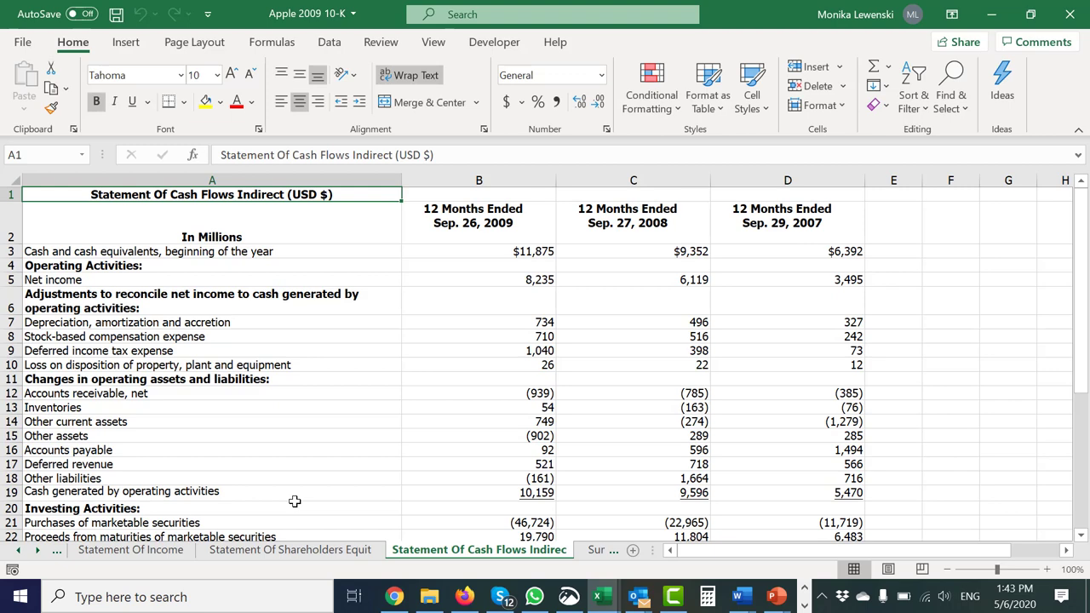
# Run the cash flow copy macro on the Apple 2009 Statement Of Cash Flows Indirect, accepting row 6 and confirming the paste
pyautogui.press('Return')
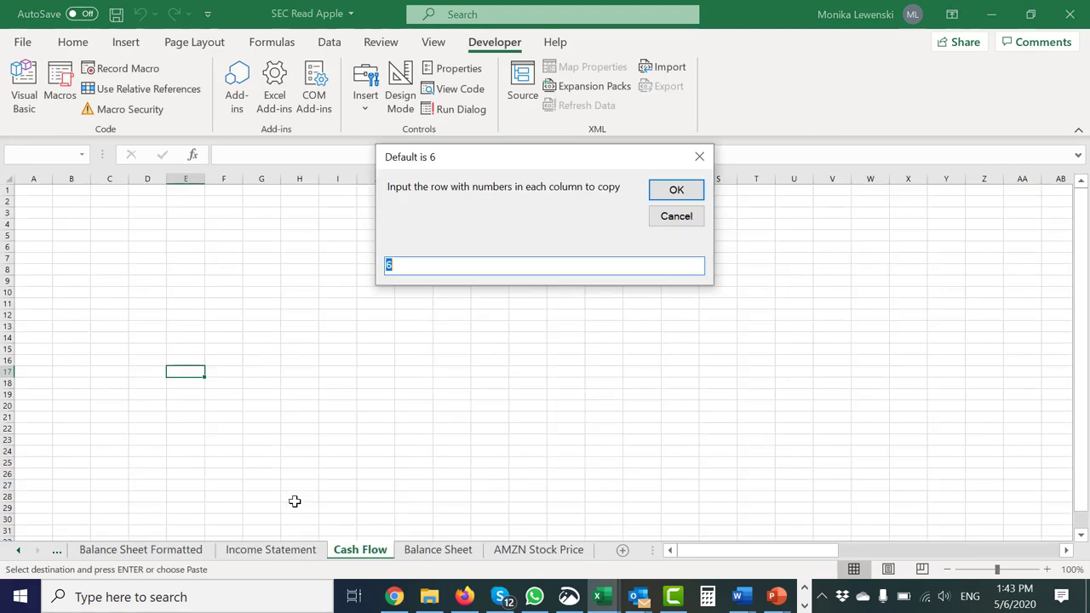
pyautogui.press('Return')
pyautogui.press('Return')
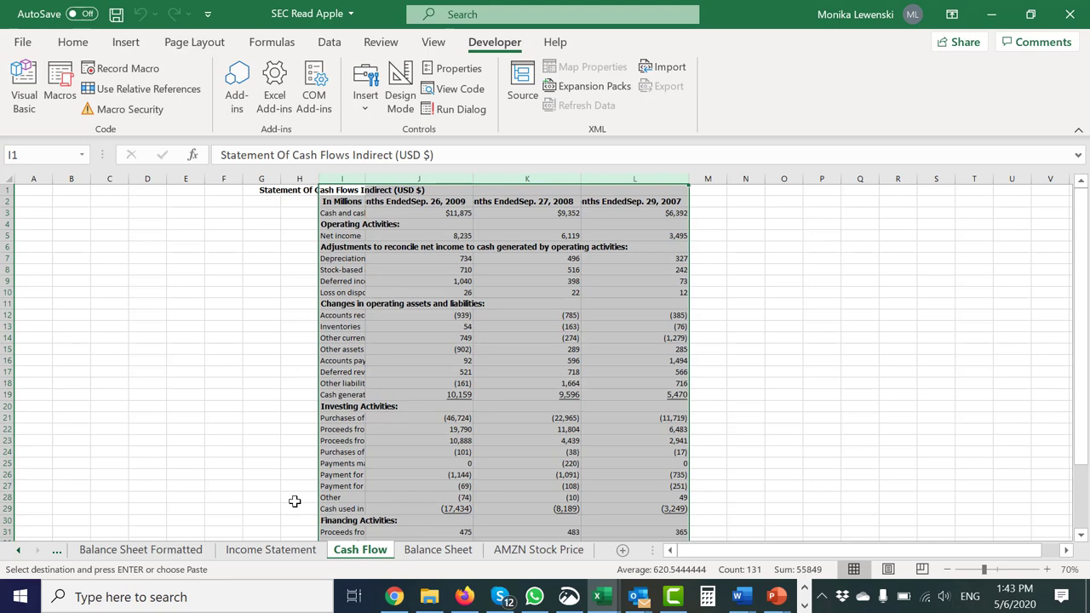
pyautogui.click(242, 430)
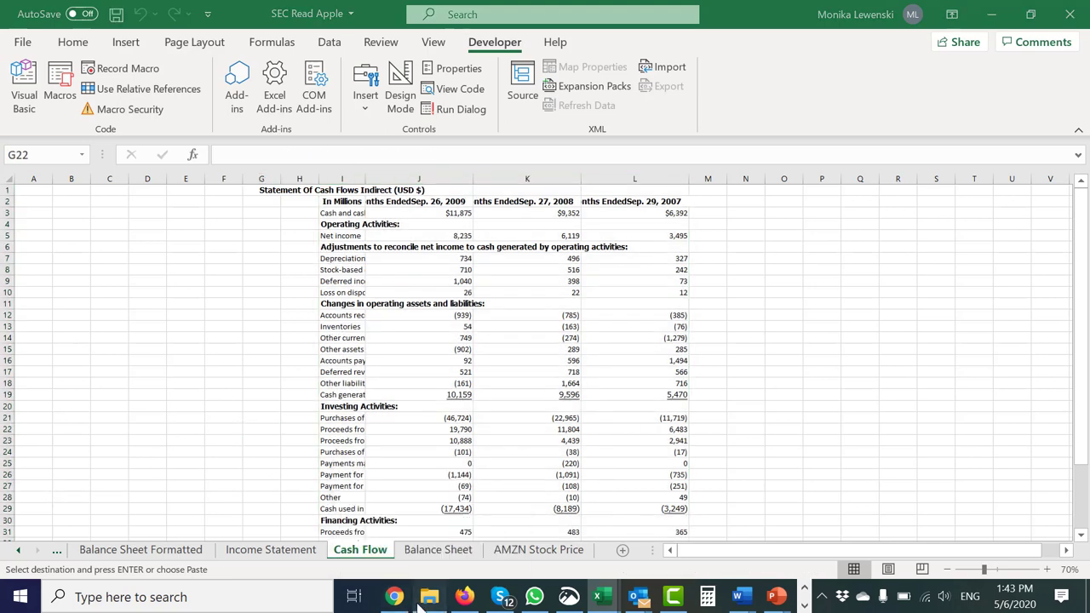
# Open the Apple 2011 10-K workbook from the SEC Outputs folder and go to its consolidated statements of operations sheet
pyautogui.click(425, 597)
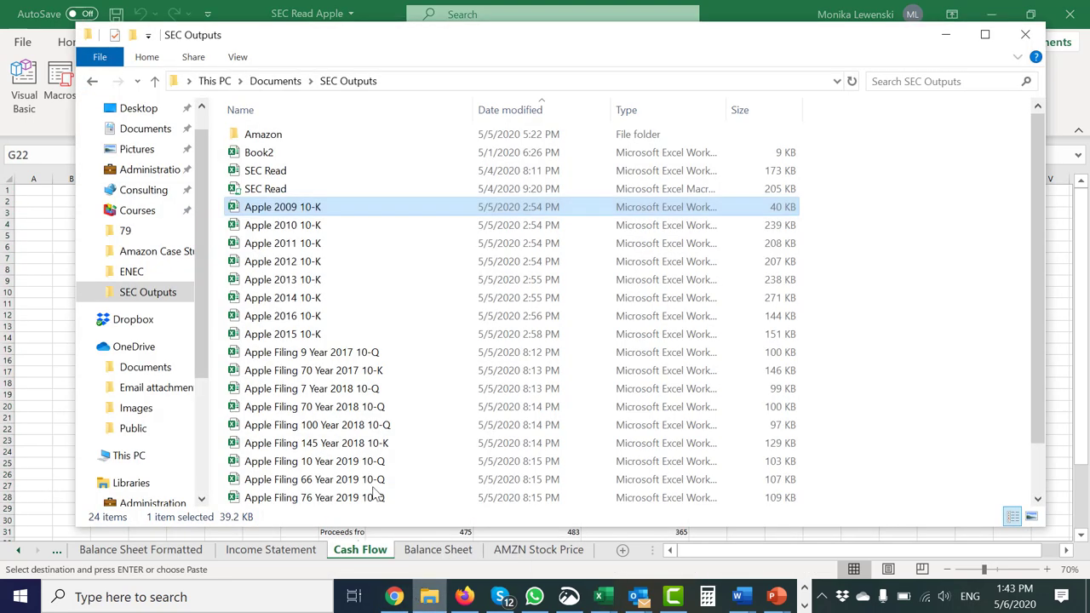
pyautogui.doubleClick(312, 243)
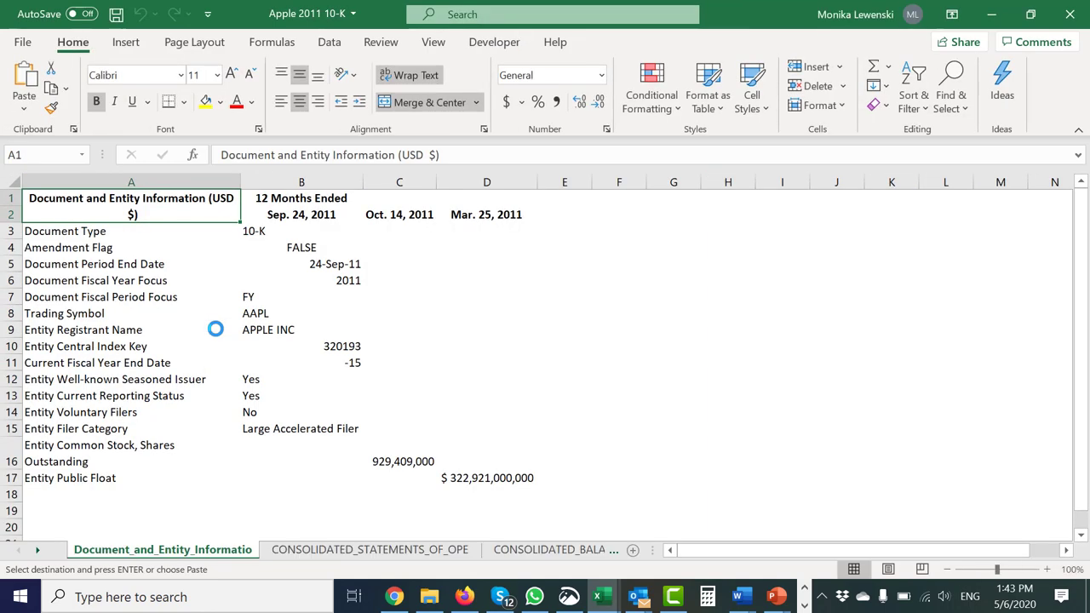
pyautogui.hotkey('ctrl', 'pagedown')
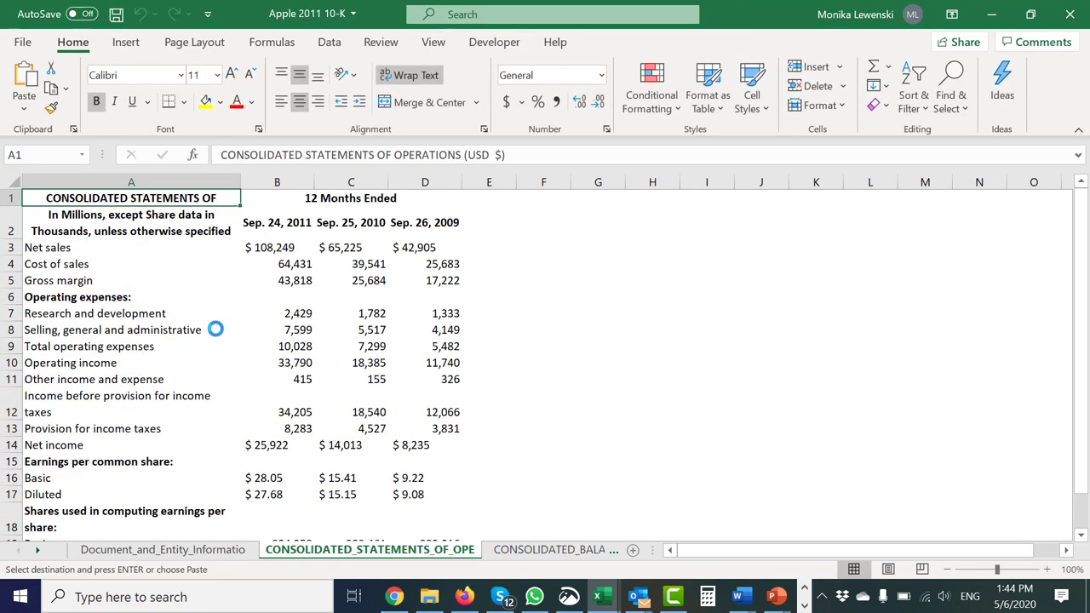
# Look down the line items of the Apple 2011 statement of operations to net income and earnings per share
pyautogui.press('Down')
pyautogui.press('Down')
pyautogui.press('Down')
pyautogui.press('Down')
pyautogui.press('Down')
pyautogui.press('Down')
pyautogui.press('Down')
pyautogui.press('Down')
pyautogui.press('Down')
pyautogui.press('Down')
pyautogui.press('Down')
pyautogui.press('Down')
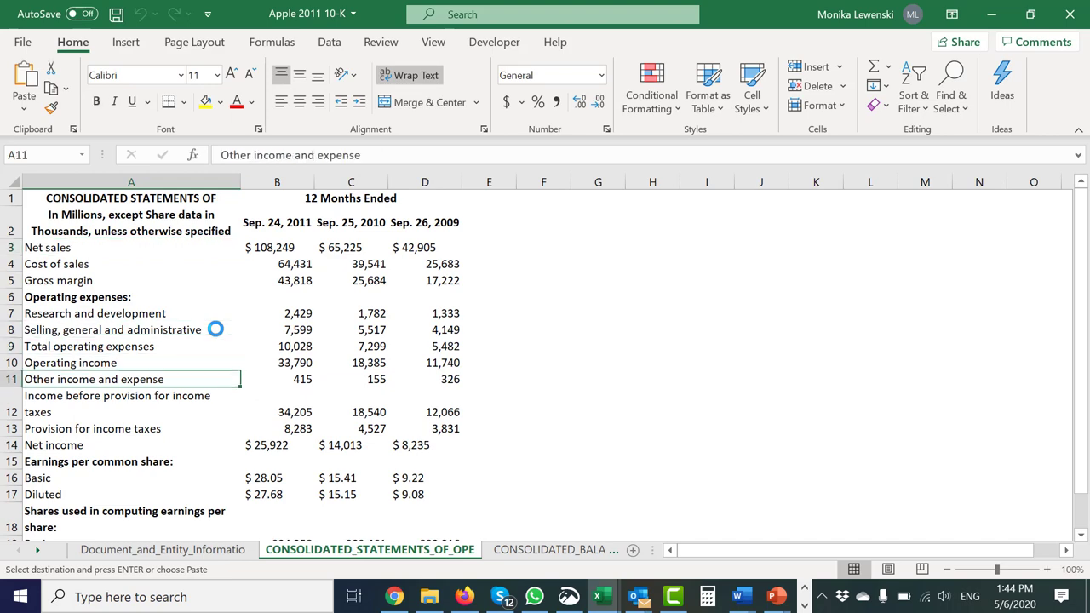
pyautogui.press('Down')
pyautogui.press('Right')
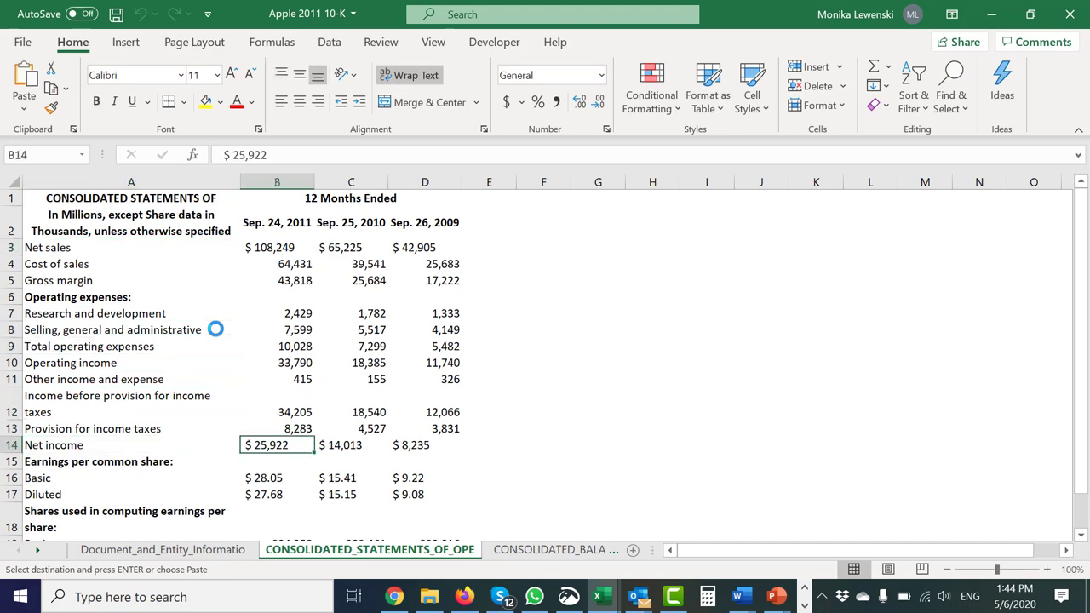
pyautogui.press('Down')
pyautogui.press('Down')
# Run the income statement copy macro on the Apple 2011 statement of operations, accepting row 7 and confirming the paste beside the 2009 data
pyautogui.press('Return')
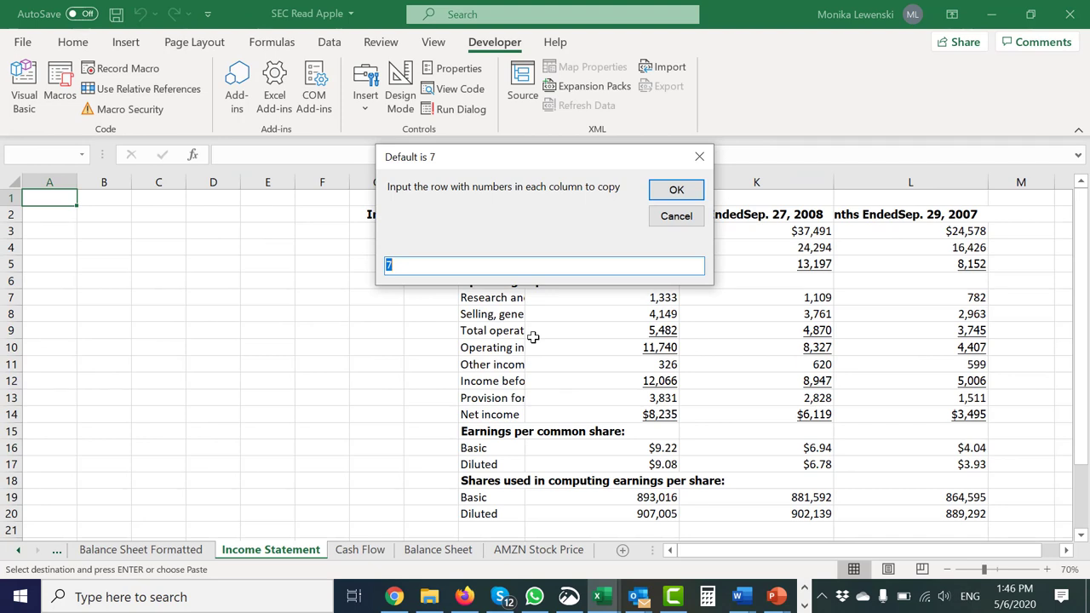
pyautogui.press('Return')
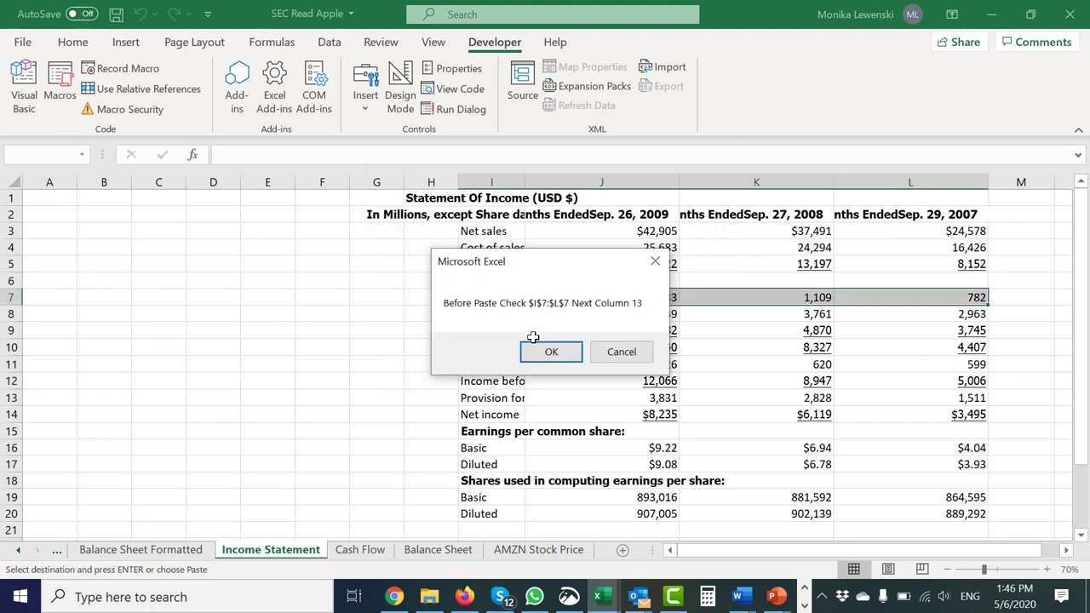
pyautogui.press('Return')
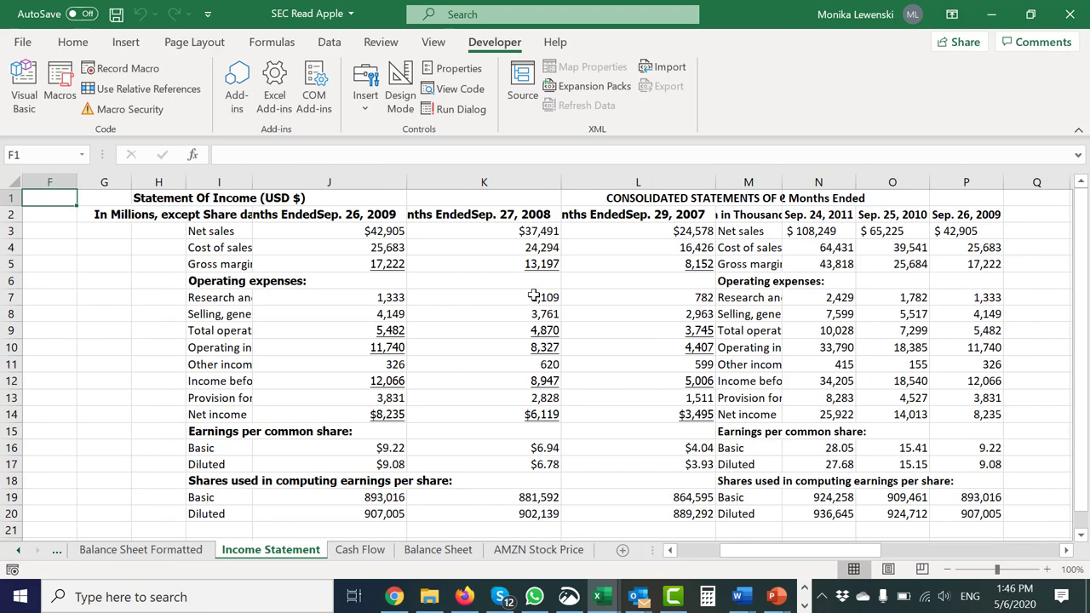
# Narrow columns J to L of the Income Statement sheet to a uniform smaller width
pyautogui.moveTo(328, 176); pyautogui.dragTo(673, 182)
pyautogui.moveTo(407, 181); pyautogui.dragTo(333, 192)
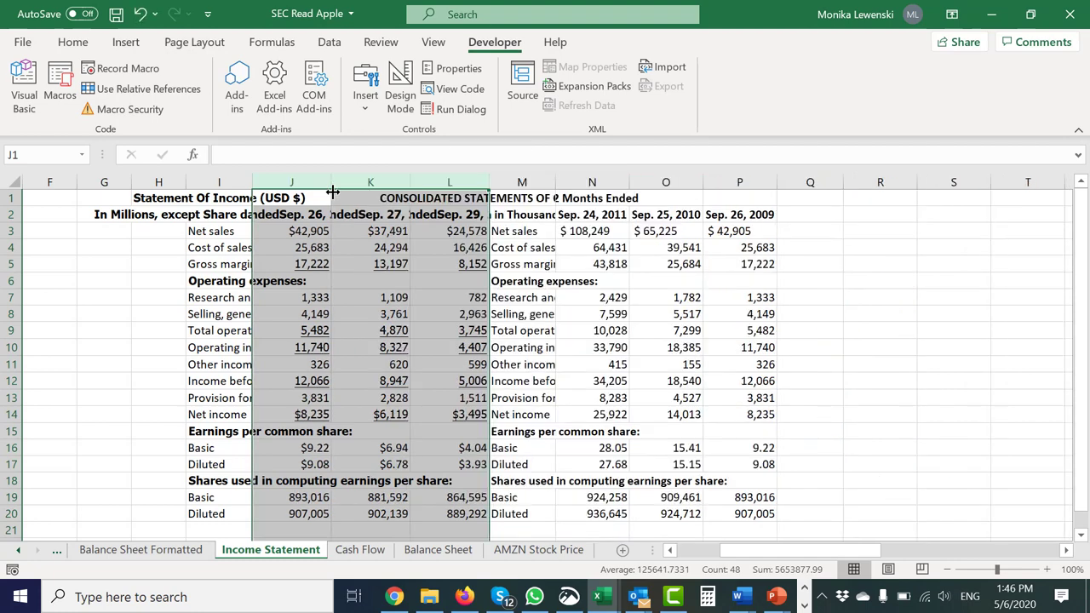
pyautogui.click(388, 363)
# Run the balance sheet copy macro on the Apple 2011 consolidated balance sheets, accepting row 6 and confirming the paste at L1
pyautogui.hotkey('alt', 'Tab')
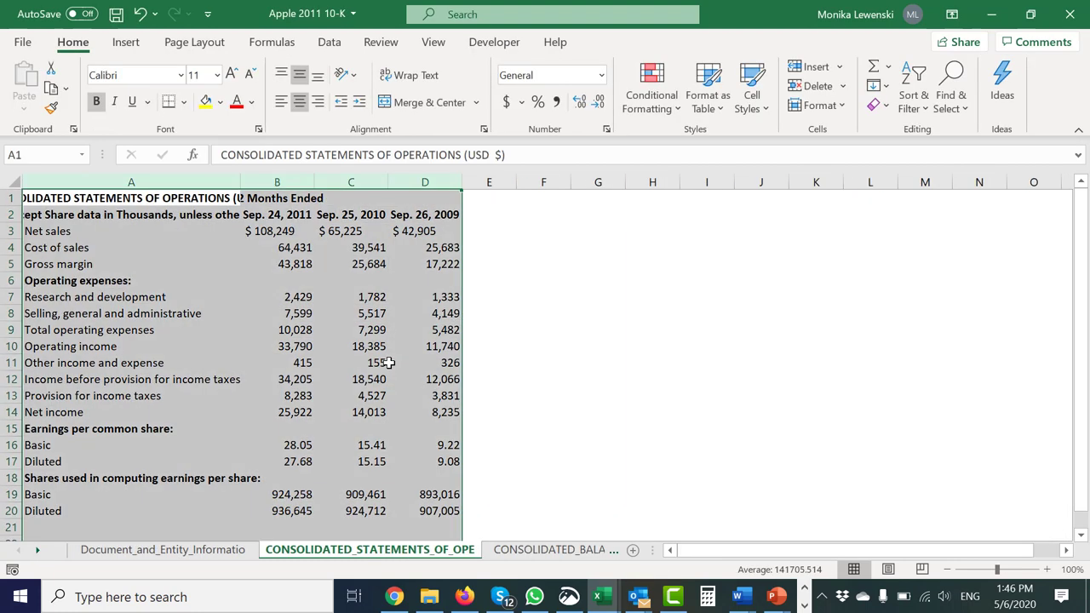
pyautogui.hotkey('ctrl', 'pagedown')
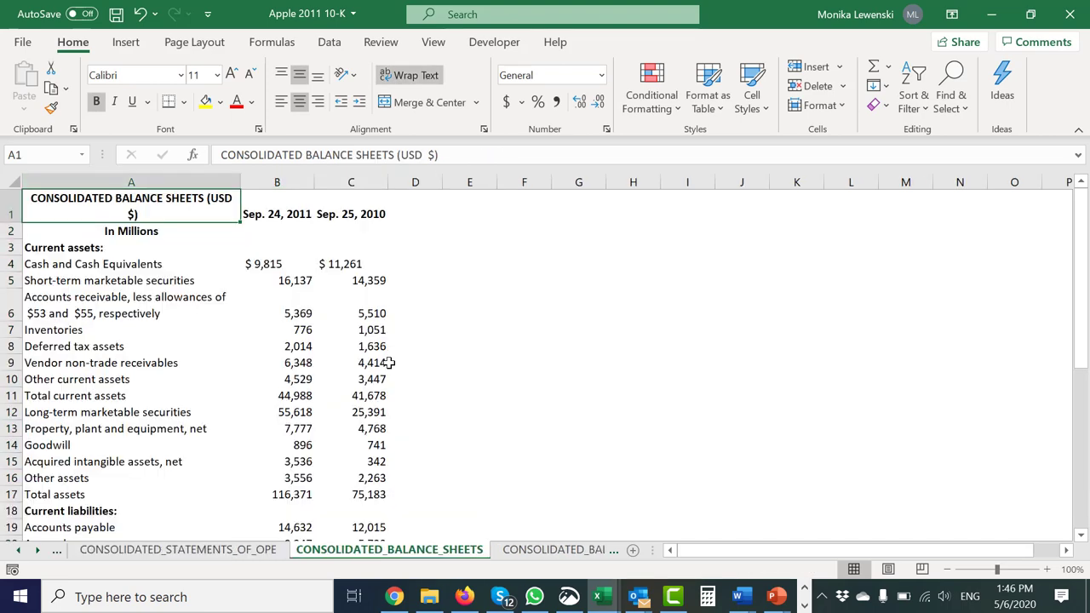
pyautogui.hotkey('ctrl', 'shift', 'c')
pyautogui.press('Return')
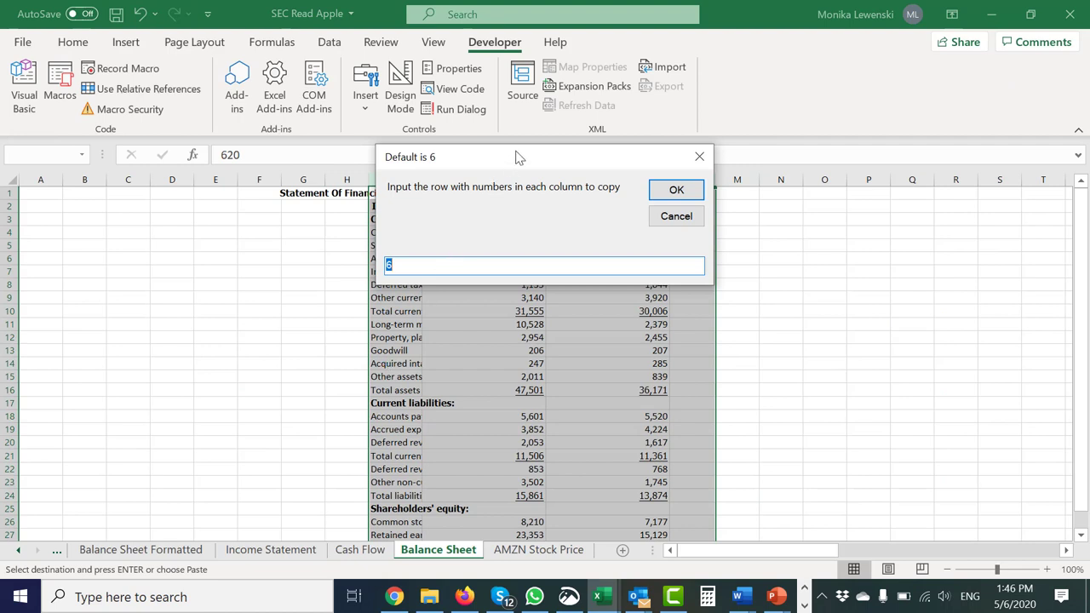
pyautogui.moveTo(516, 157); pyautogui.dragTo(494, 323)
pyautogui.moveTo(491, 380); pyautogui.dragTo(490, 399)
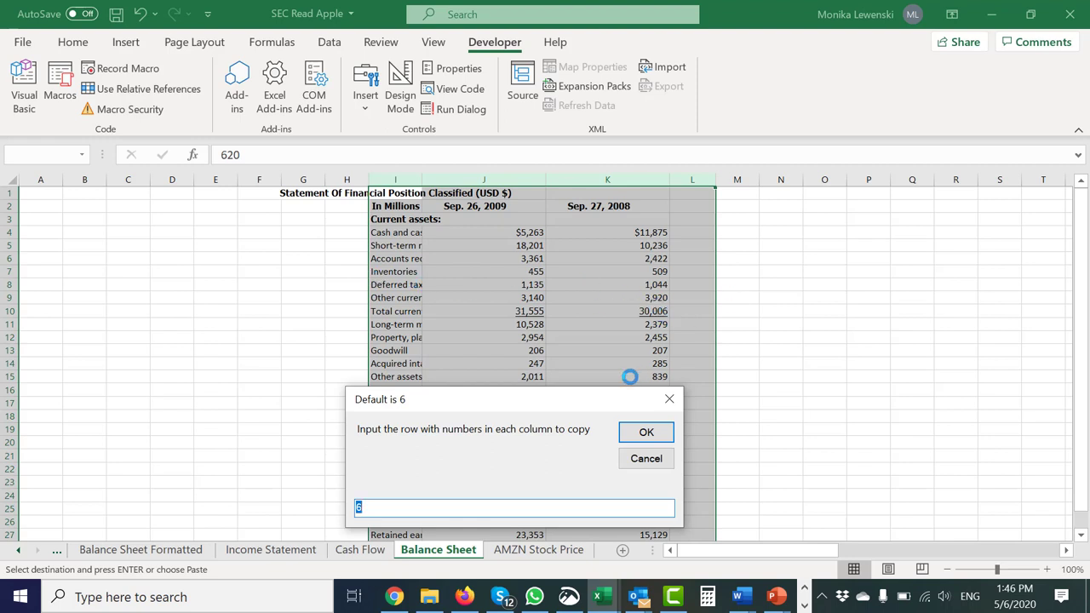
pyautogui.click(644, 433)
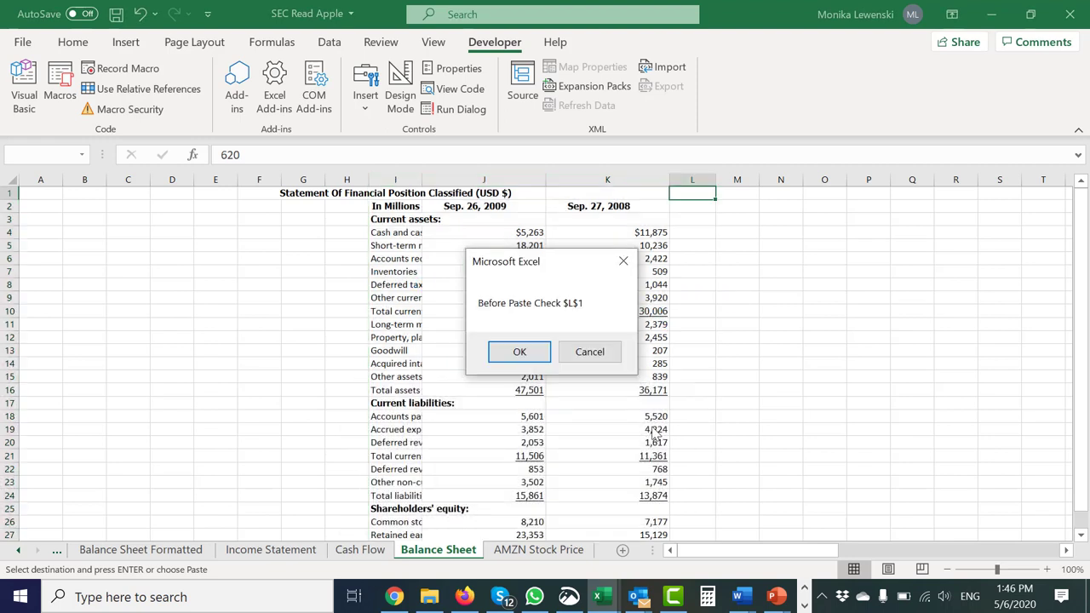
pyautogui.press('Return')
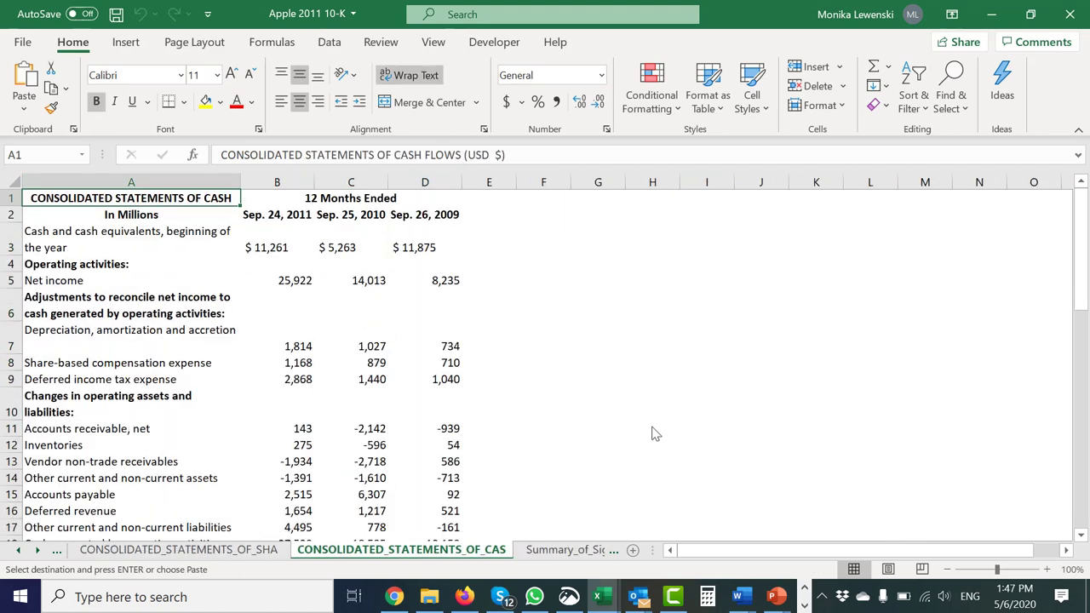
# Run the cash flow copy macro on the Apple 2011 consolidated statements of cash flows to add them to the Cash Flow sheet
pyautogui.press('Return')
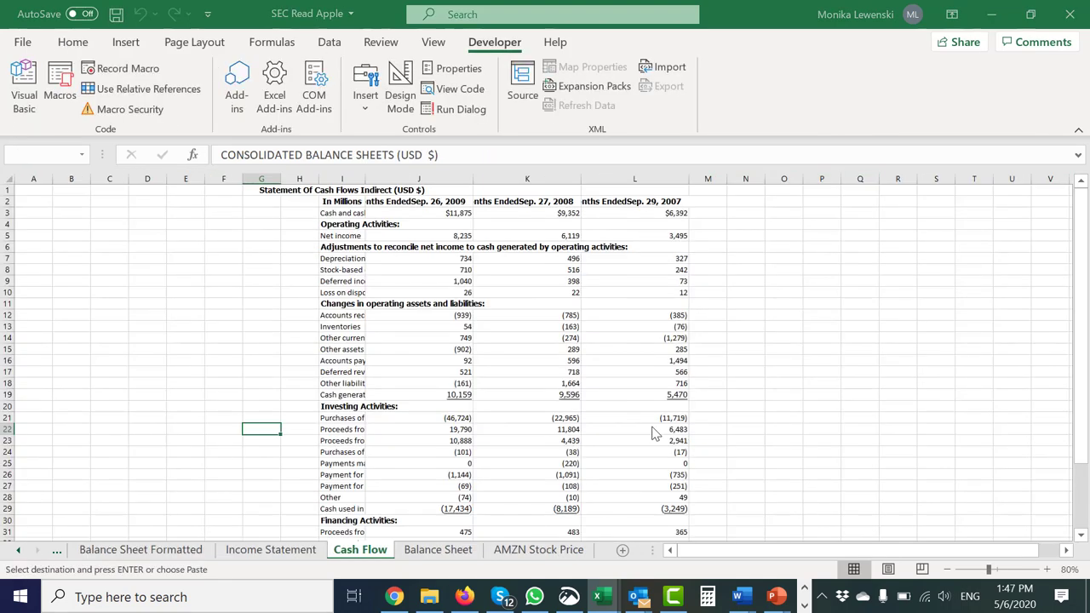
pyautogui.click(347, 396)
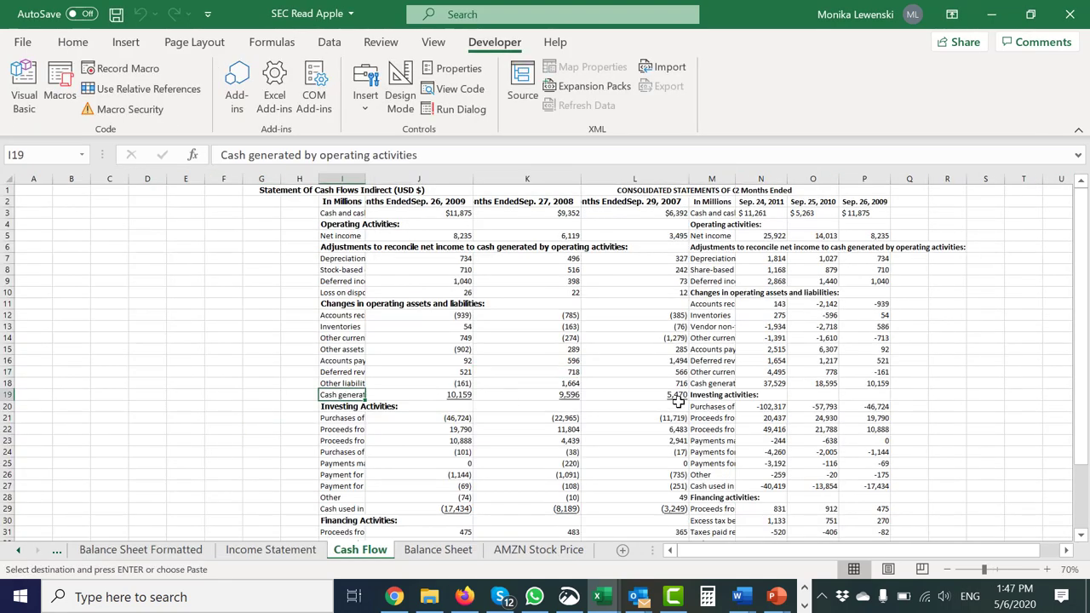
# Compare the row positions of cash generated by operating activities in the 2009 and 2011 blocks and check the empty columns before them
pyautogui.click(722, 375)
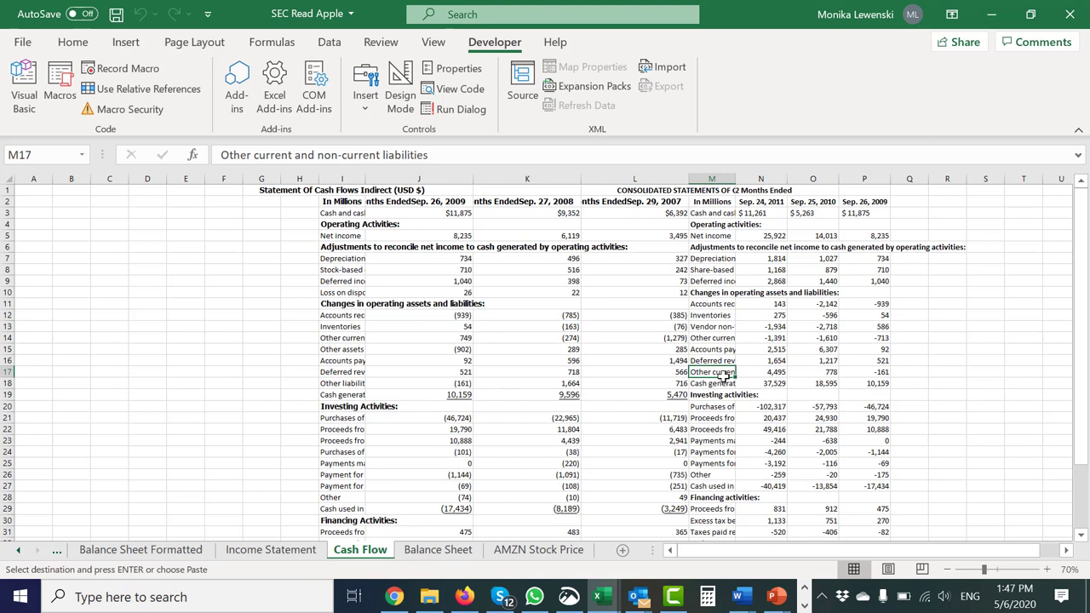
pyautogui.press('Down')
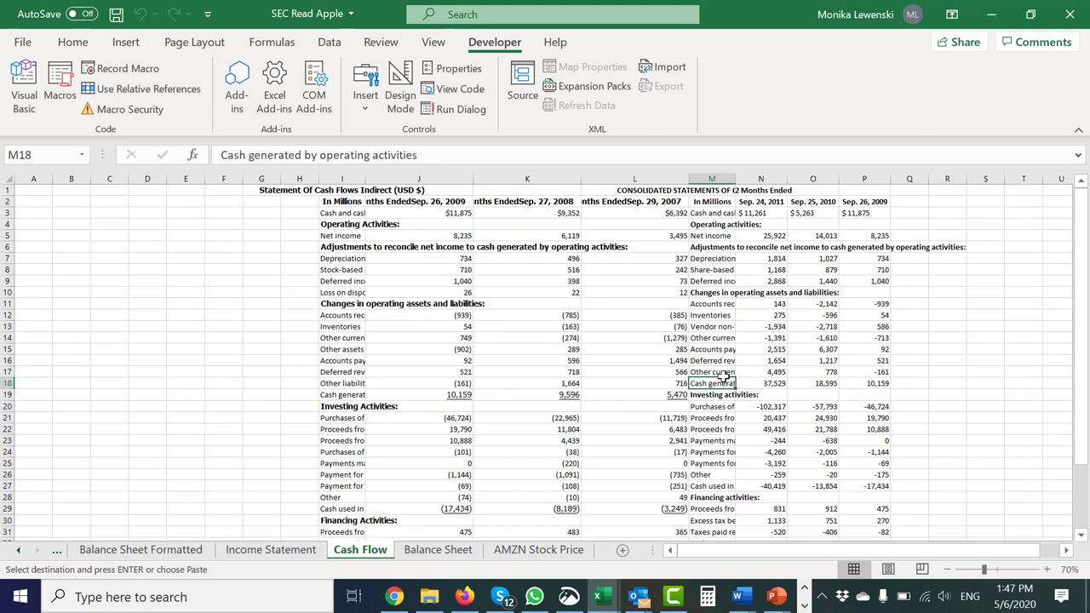
pyautogui.press('Left')
pyautogui.press('Left')
pyautogui.press('Left')
pyautogui.press('Left')
pyautogui.press('Left')
pyautogui.press('Left')
pyautogui.press('Left')
pyautogui.press('Left')
pyautogui.press('Left')
pyautogui.press('Left')
pyautogui.press('Left')
pyautogui.press('Left')
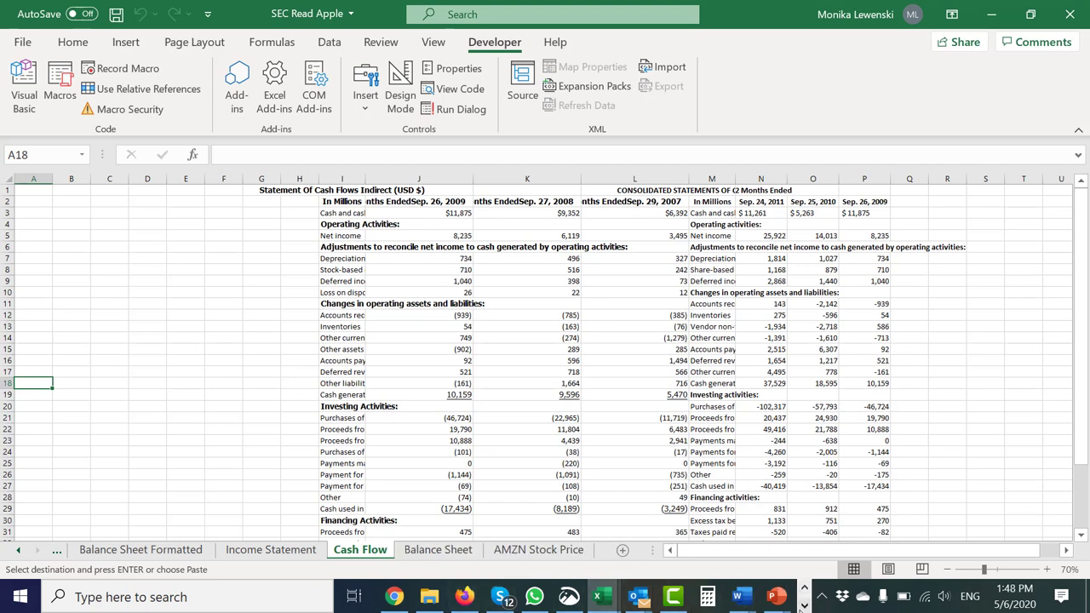
pyautogui.click(803, 605)
pyautogui.click(611, 596)
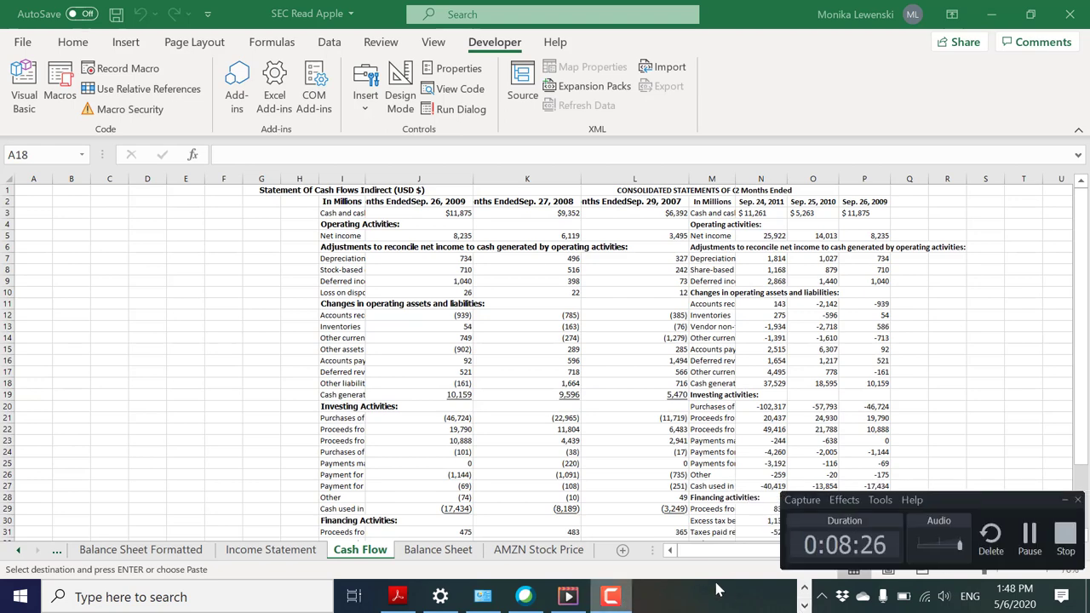
pyautogui.click(1028, 538)
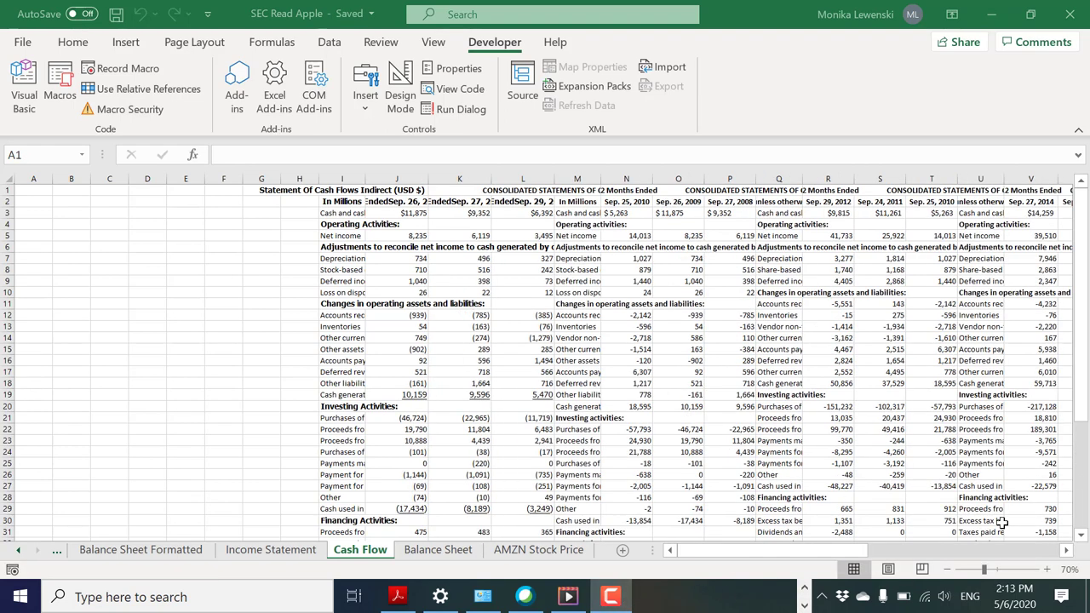
# Review the net sales row across the yearly blocks of the Income Statement sheet to see whether row 3 lines up
pyautogui.click(215, 238)
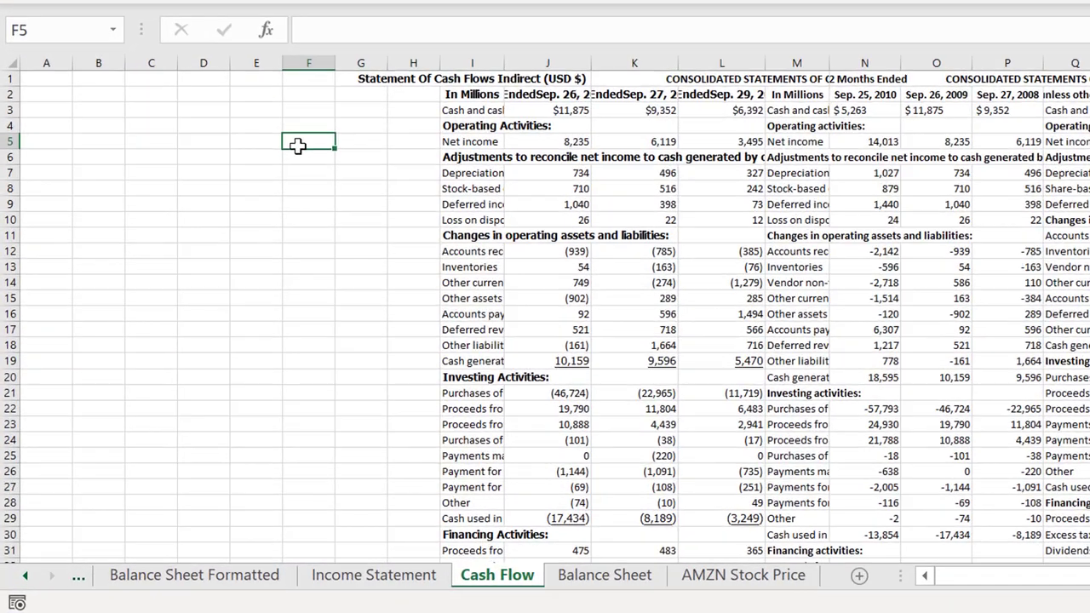
pyautogui.press('Right')
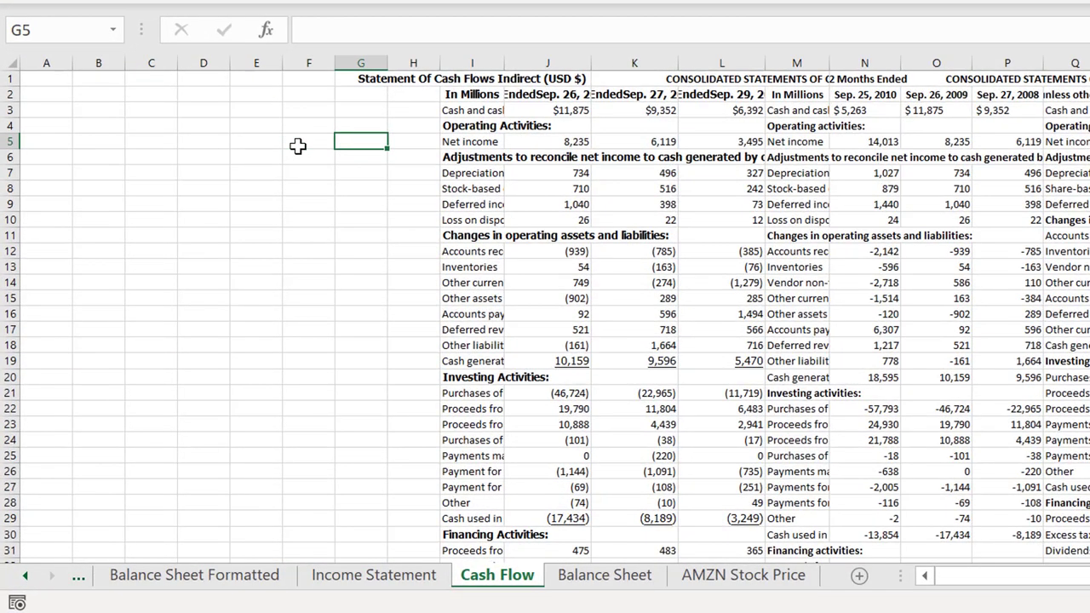
pyautogui.hotkey('ctrl', 'pageup')
pyautogui.press('Left')
pyautogui.press('Left')
pyautogui.press('Left')
pyautogui.press('Left')
pyautogui.press('Left')
pyautogui.press('Left')
pyautogui.press('Left')
pyautogui.press('Left')
pyautogui.press('Left')
pyautogui.press('Left')
pyautogui.press('Left')
pyautogui.press('Left')
pyautogui.press('Left')
pyautogui.press('Left')
pyautogui.press('Left')
pyautogui.press('Left')
pyautogui.press('Left')
pyautogui.press('Left')
pyautogui.press('Left')
pyautogui.press('Left')
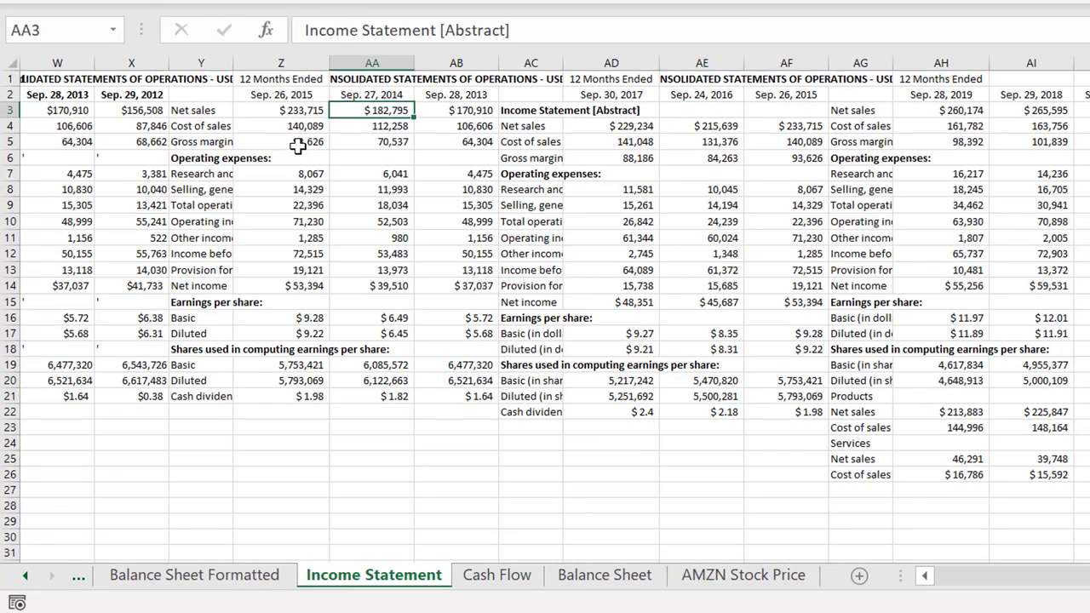
pyautogui.press('Right')
pyautogui.press('Right')
pyautogui.press('Right')
pyautogui.press('Right')
pyautogui.press('Right')
pyautogui.press('Right')
pyautogui.press('Right')
pyautogui.press('Right')
pyautogui.press('Right')
pyautogui.press('Right')
pyautogui.press('Right')
pyautogui.press('Right')
pyautogui.press('Right')
pyautogui.press('Right')
pyautogui.press('Right')
pyautogui.press('Right')
pyautogui.press('Right')
pyautogui.press('Right')
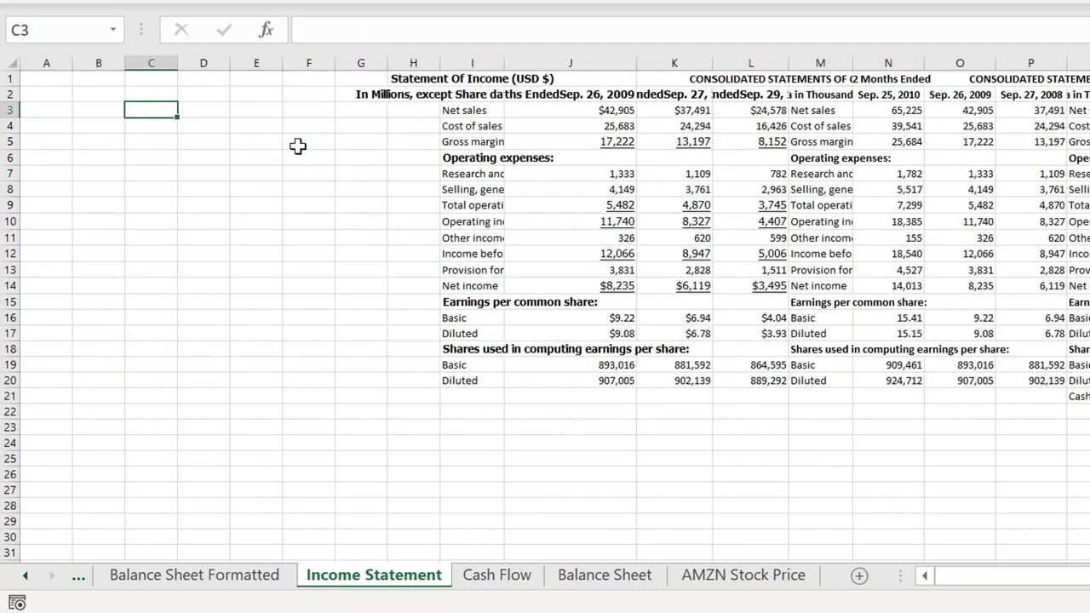
pyautogui.press('Left')
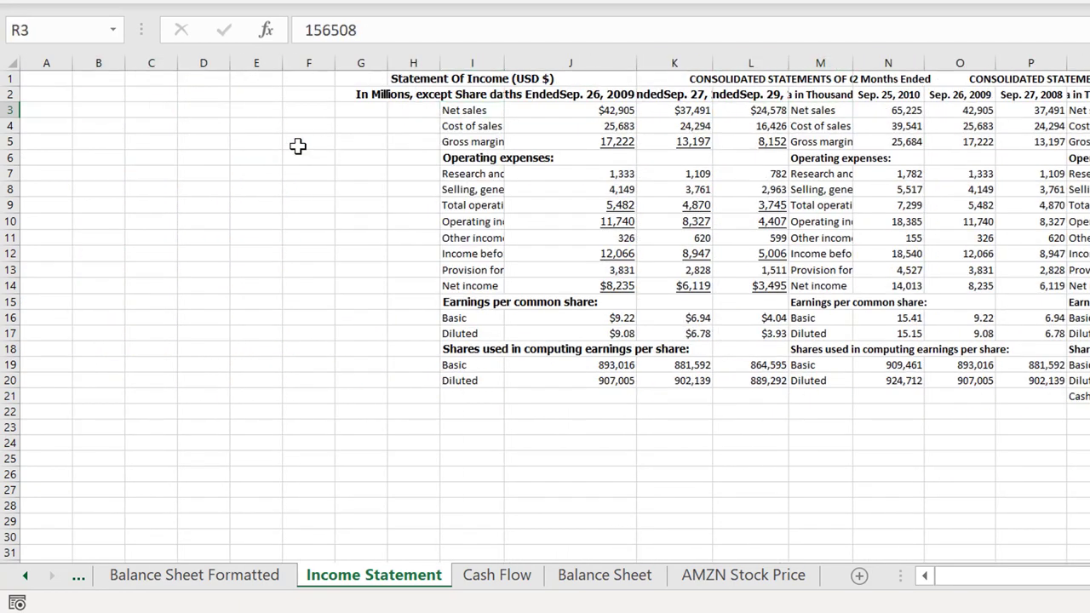
# Examine the bottom rows of the yearly Income Statement blocks, comparing the cash dividends and diluted shares positions around row 21
pyautogui.press('Down')
pyautogui.press('Down')
pyautogui.press('Down')
pyautogui.press('Down')
pyautogui.press('Down')
pyautogui.press('Down')
pyautogui.press('Down')
pyautogui.press('Down')
pyautogui.press('Down')
pyautogui.press('Down')
pyautogui.press('Down')
pyautogui.press('Down')
pyautogui.press('Down')
pyautogui.press('Down')
pyautogui.press('Down')
pyautogui.press('Down')
pyautogui.press('Down')
pyautogui.press('Down')
pyautogui.press('Down')
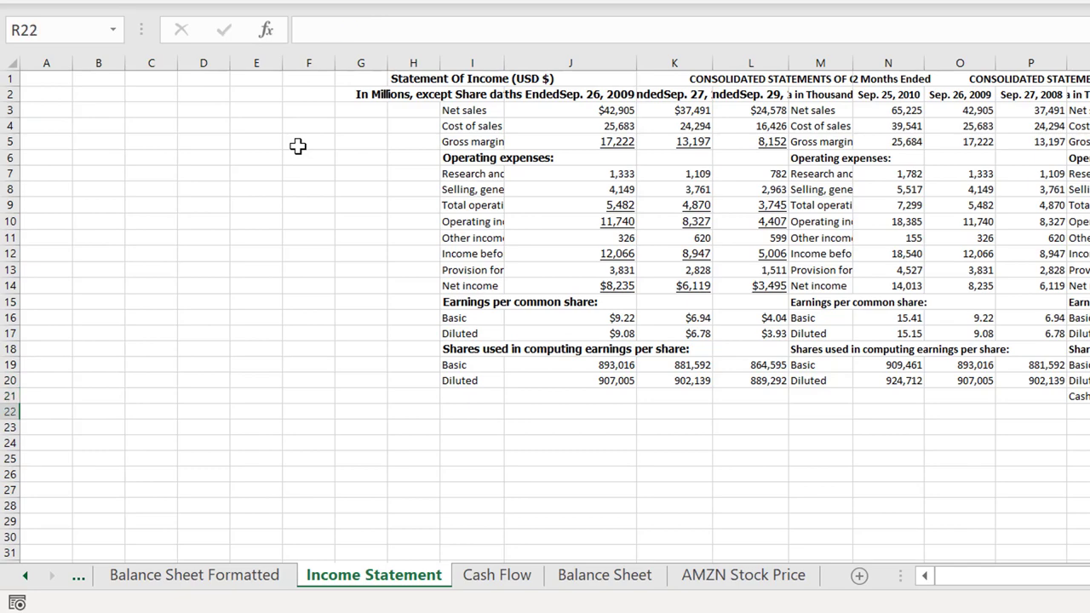
pyautogui.press('Up')
pyautogui.press('Left')
pyautogui.press('Right')
pyautogui.press('Right')
pyautogui.press('Right')
pyautogui.press('Right')
pyautogui.press('Right')
pyautogui.press('Right')
pyautogui.press('Right')
pyautogui.press('Right')
pyautogui.press('Right')
pyautogui.press('Right')
pyautogui.press('Right')
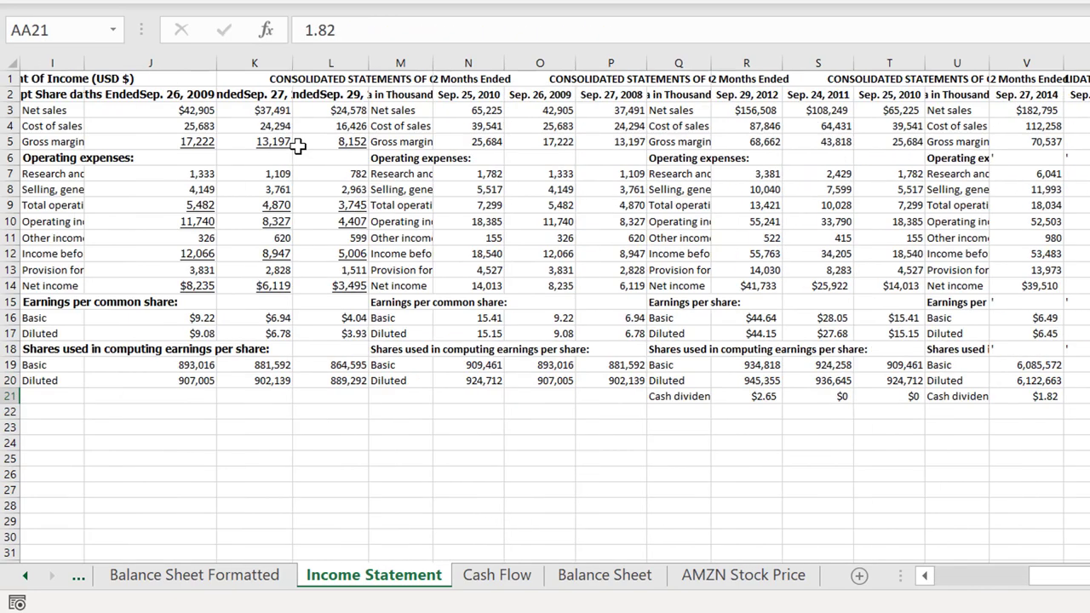
pyautogui.press('Right')
pyautogui.press('Right')
pyautogui.press('Right')
pyautogui.press('Right')
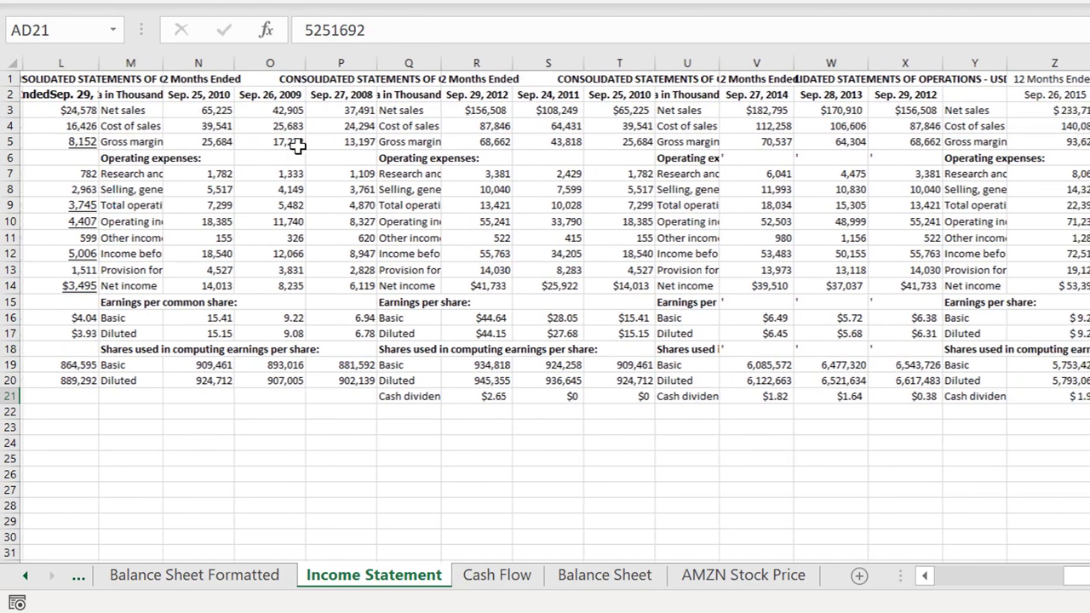
# Inspect the line-item labels of the 2017 income statement block in column AC, including its Income Statement [Abstract] heading row
pyautogui.press('Left')
pyautogui.press('Left')
pyautogui.press('Left')
pyautogui.press('Up')
pyautogui.press('Up')
pyautogui.press('Up')
pyautogui.press('Up')
pyautogui.press('Up')
pyautogui.press('Up')
pyautogui.press('Up')
pyautogui.press('Up')
pyautogui.press('Up')
pyautogui.press('Up')
pyautogui.press('Up')
pyautogui.press('Up')
pyautogui.press('Up')
pyautogui.press('Up')
pyautogui.press('Up')
pyautogui.press('Up')
pyautogui.press('Up')
pyautogui.press('Up')
pyautogui.press('Up')
pyautogui.press('Up')
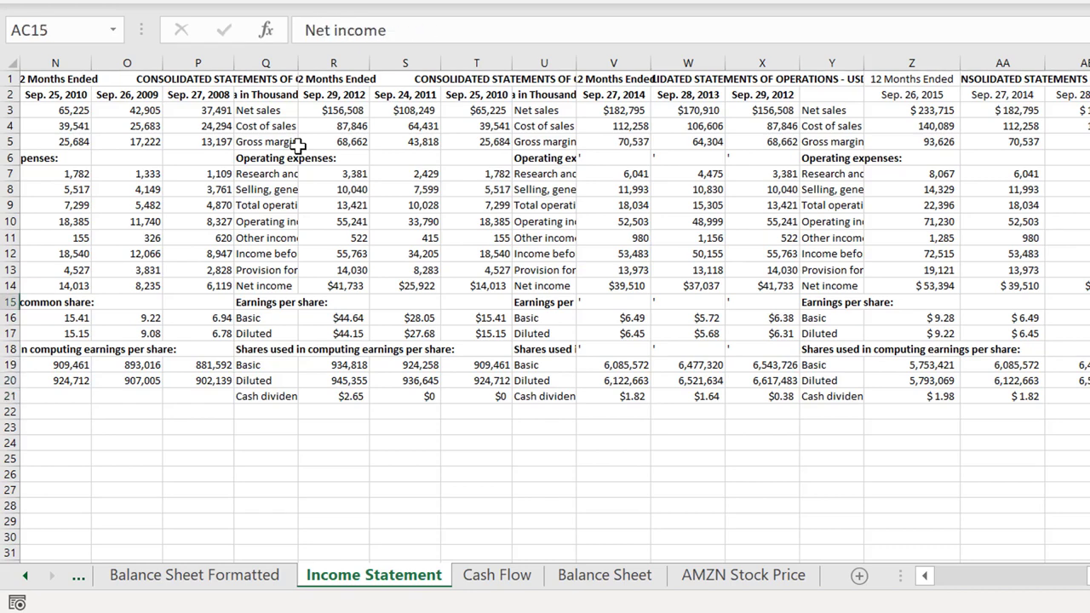
pyautogui.press('Down')
pyautogui.press('Down')
pyautogui.press('Down')
pyautogui.press('Down')
pyautogui.press('Down')
pyautogui.press('Down')
pyautogui.press('Down')
pyautogui.press('Down')
pyautogui.press('Down')
pyautogui.press('Down')
pyautogui.press('Down')
pyautogui.press('Down')
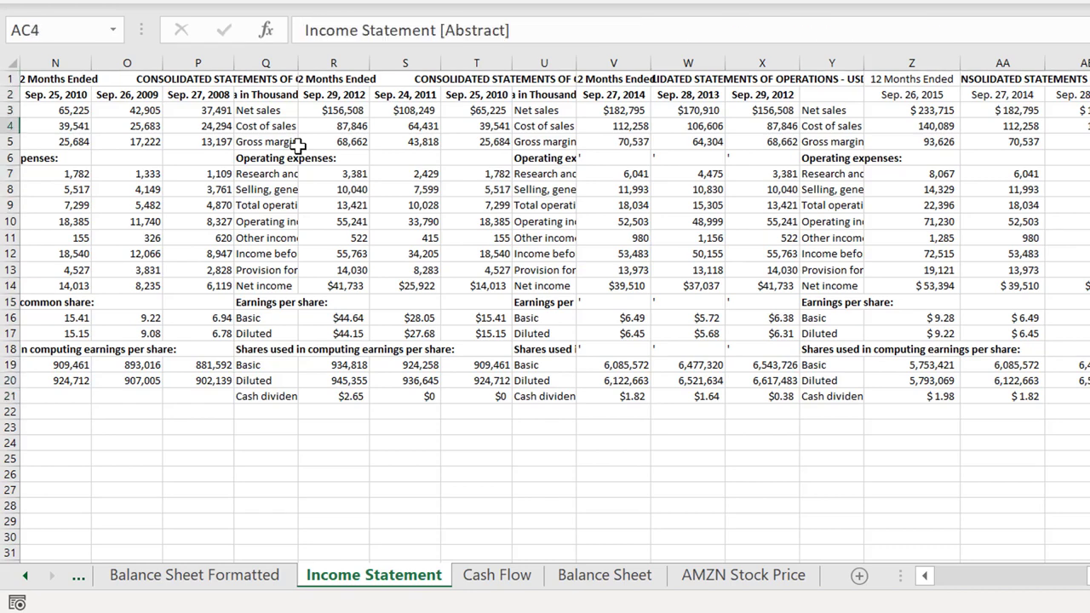
pyautogui.press('Down')
pyautogui.press('Down')
pyautogui.press('Down')
pyautogui.press('Down')
pyautogui.press('Down')
pyautogui.press('Down')
pyautogui.press('Down')
pyautogui.press('Down')
pyautogui.press('Down')
pyautogui.press('Down')
pyautogui.press('Down')
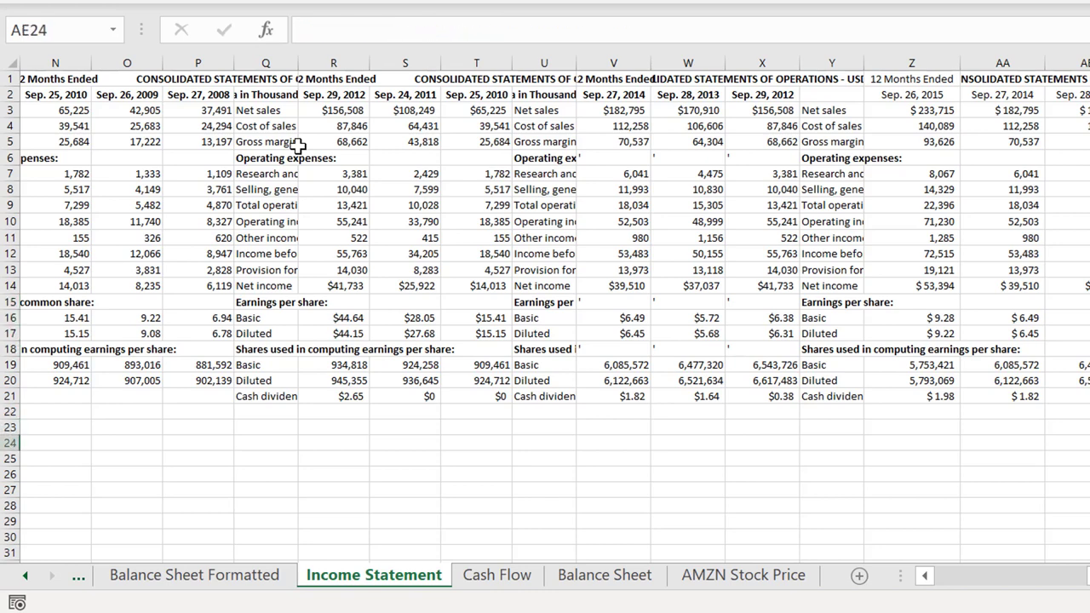
# Examine the 2019 income statement block, checking its separate Products and Services rows and the position of operating income
pyautogui.press('Right')
pyautogui.press('Right')
pyautogui.press('Right')
pyautogui.press('Right')
pyautogui.press('Left')
pyautogui.press('Left')
pyautogui.press('Up')
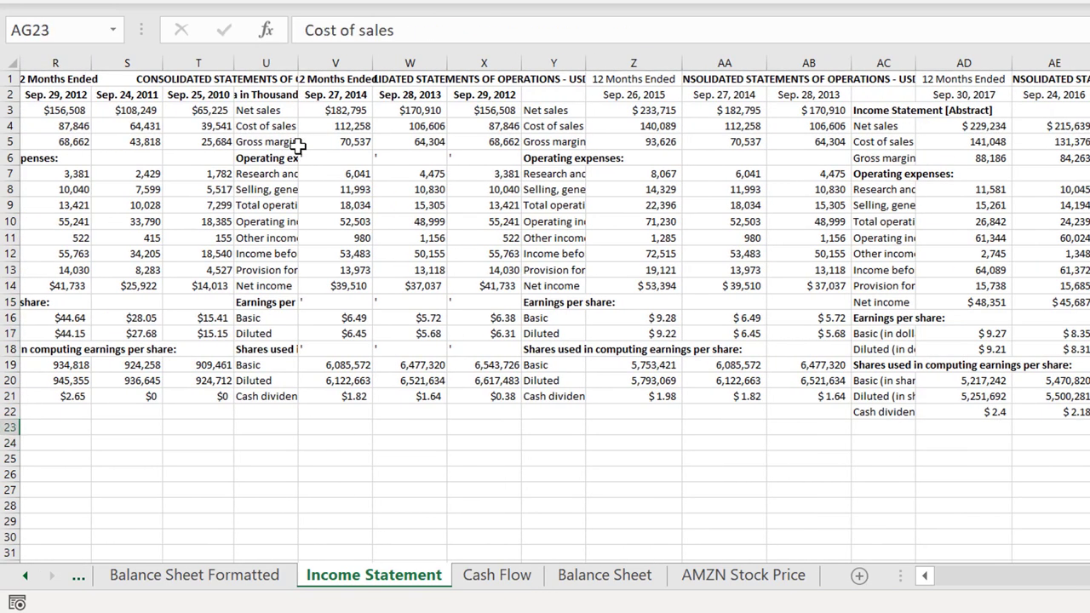
pyautogui.press('Up')
pyautogui.press('Up')
pyautogui.press('Up')
pyautogui.press('Up')
pyautogui.press('Up')
pyautogui.press('Up')
pyautogui.press('Up')
pyautogui.press('Up')
pyautogui.press('Up')
pyautogui.press('Up')
pyautogui.press('Up')
pyautogui.press('Up')
pyautogui.press('Up')
pyautogui.press('Up')
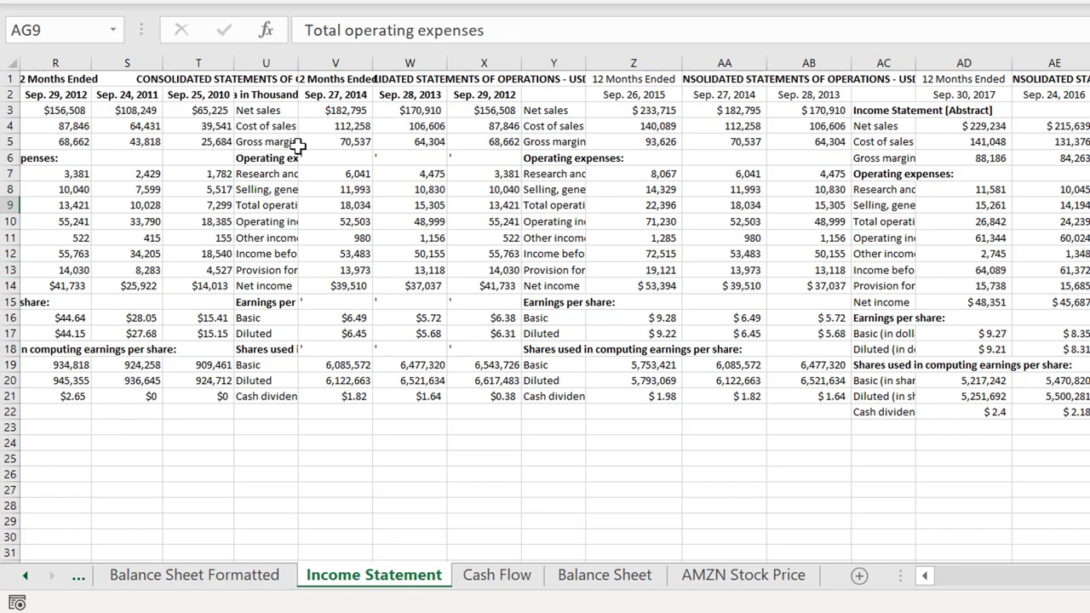
pyautogui.press('Down')
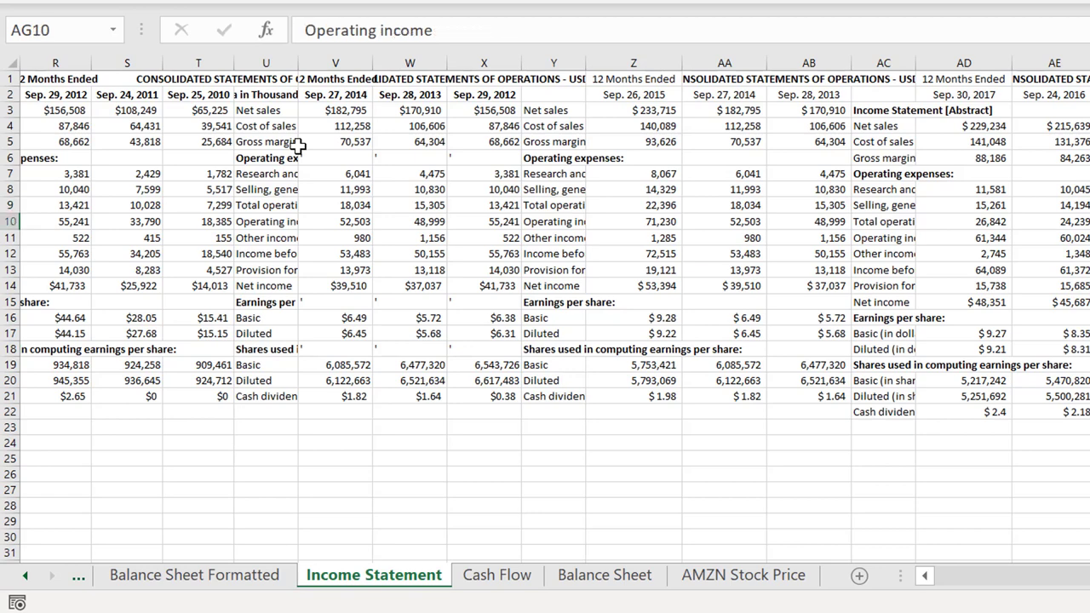
pyautogui.press('Right')
pyautogui.press('Right')
pyautogui.press('Right')
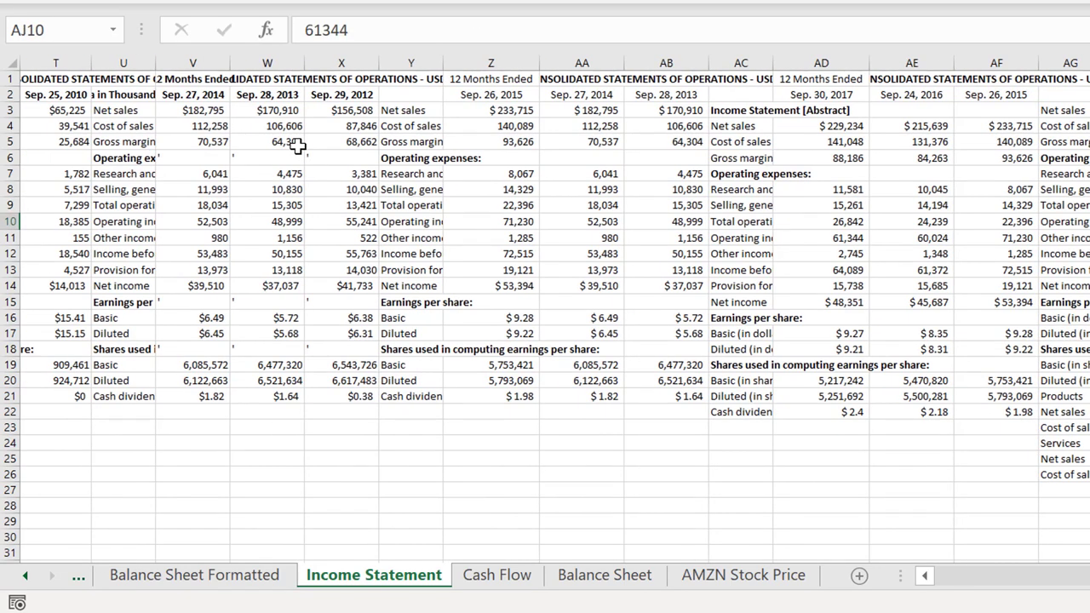
# Review row 5 across the yearly blocks of the Cash Flow sheet to see whether the net income lines match up
pyautogui.hotkey('ctrl', 'pagedown')
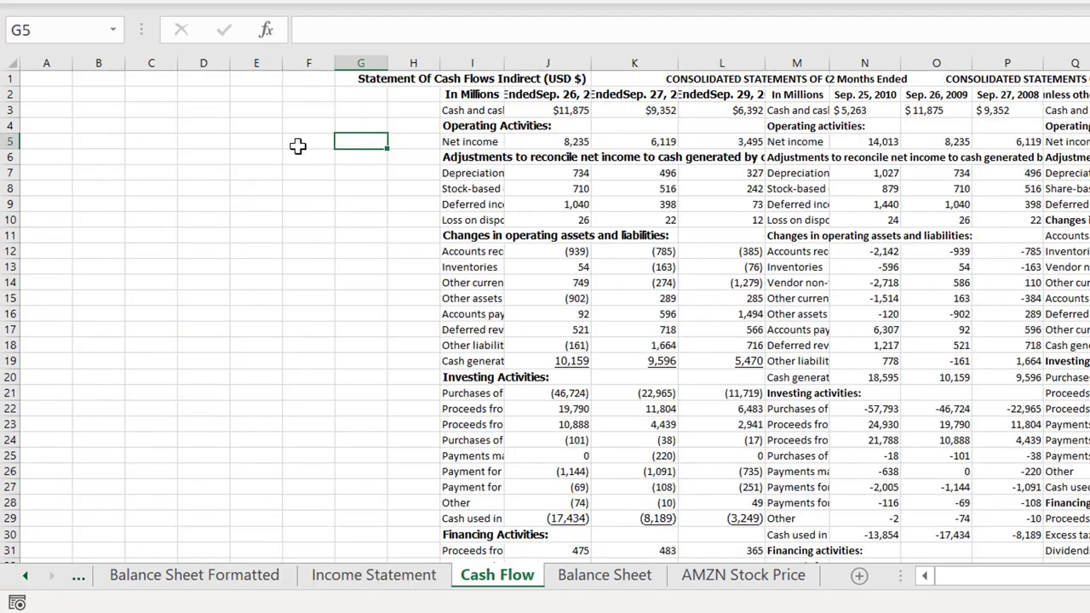
pyautogui.press('Right')
pyautogui.press('Right')
pyautogui.press('Right')
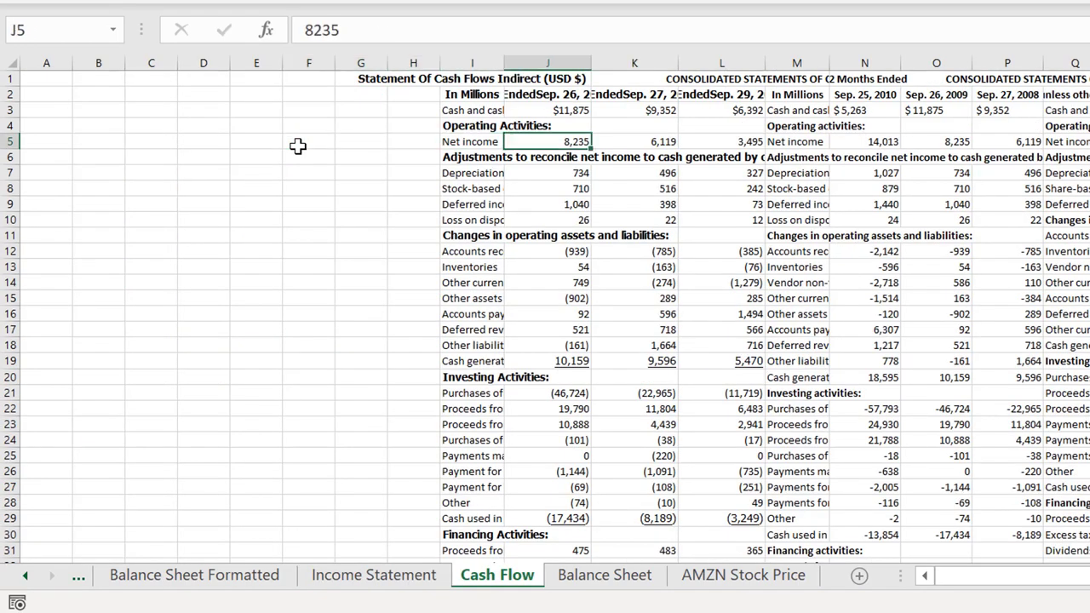
pyautogui.press('Left')
pyautogui.press('Right')
pyautogui.press('Right')
pyautogui.press('Right')
pyautogui.press('Right')
pyautogui.press('Right')
pyautogui.press('Right')
pyautogui.press('Right')
pyautogui.press('Right')
pyautogui.press('Right')
pyautogui.press('Right')
pyautogui.press('Right')
pyautogui.press('Right')
pyautogui.press('Right')
pyautogui.press('Right')
pyautogui.press('Right')
pyautogui.press('Right')
pyautogui.press('Right')
pyautogui.press('Right')
pyautogui.press('Right')
pyautogui.press('Right')
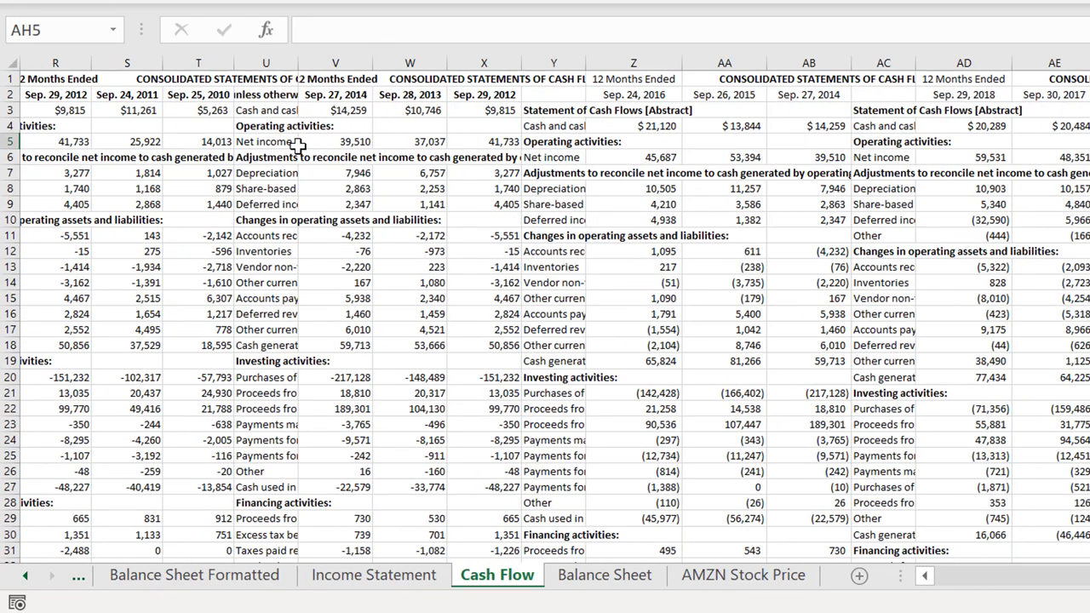
# Inspect the earliest cash flow block down to its end-of-year cash and cash equivalents line in cell I36
pyautogui.press('Left')
pyautogui.press('Left')
pyautogui.press('Left')
pyautogui.press('Left')
pyautogui.press('Left')
pyautogui.press('Left')
pyautogui.press('Left')
pyautogui.press('Left')
pyautogui.press('Left')
pyautogui.press('Left')
pyautogui.press('Left')
pyautogui.press('Left')
pyautogui.press('Left')
pyautogui.press('Left')
pyautogui.press('Left')
pyautogui.press('Left')
pyautogui.press('Left')
pyautogui.press('Left')
pyautogui.press('Left')
pyautogui.press('Left')
pyautogui.press('Down')
pyautogui.press('Down')
pyautogui.press('Down')
pyautogui.press('Down')
pyautogui.press('Down')
pyautogui.press('Down')
pyautogui.press('Down')
pyautogui.press('Down')
pyautogui.press('Down')
pyautogui.press('Down')
pyautogui.press('Down')
pyautogui.press('Down')
pyautogui.press('Down')
pyautogui.press('Down')
pyautogui.press('Down')
pyautogui.press('Down')
pyautogui.press('Down')
pyautogui.press('Down')
pyautogui.press('Down')
pyautogui.press('Down')
pyautogui.press('Left')
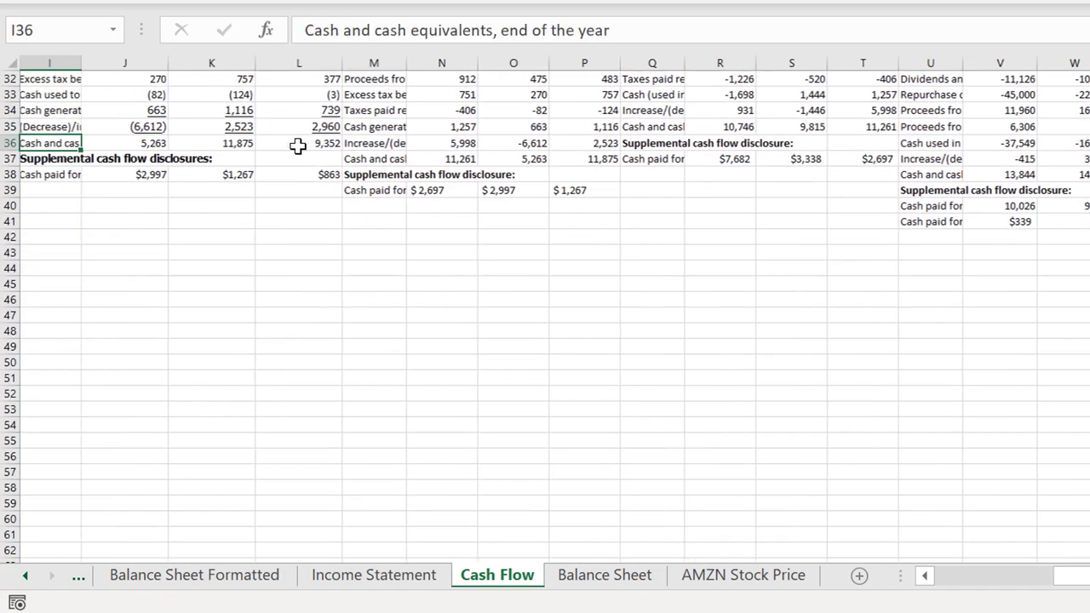
# Compare the bottom rows of the yearly cash flow blocks along row 36, including where the supplemental disclosures end
pyautogui.press('Right')
pyautogui.press('Right')
pyautogui.press('Right')
pyautogui.press('Right')
pyautogui.press('Right')
pyautogui.press('Right')
pyautogui.press('Right')
pyautogui.press('Right')
pyautogui.press('Right')
pyautogui.press('Right')
pyautogui.press('Right')
pyautogui.press('Right')
pyautogui.press('Right')
pyautogui.press('Right')
pyautogui.press('Right')
pyautogui.press('Right')
pyautogui.press('Right')
pyautogui.press('Right')
pyautogui.press('Right')
pyautogui.press('Right')
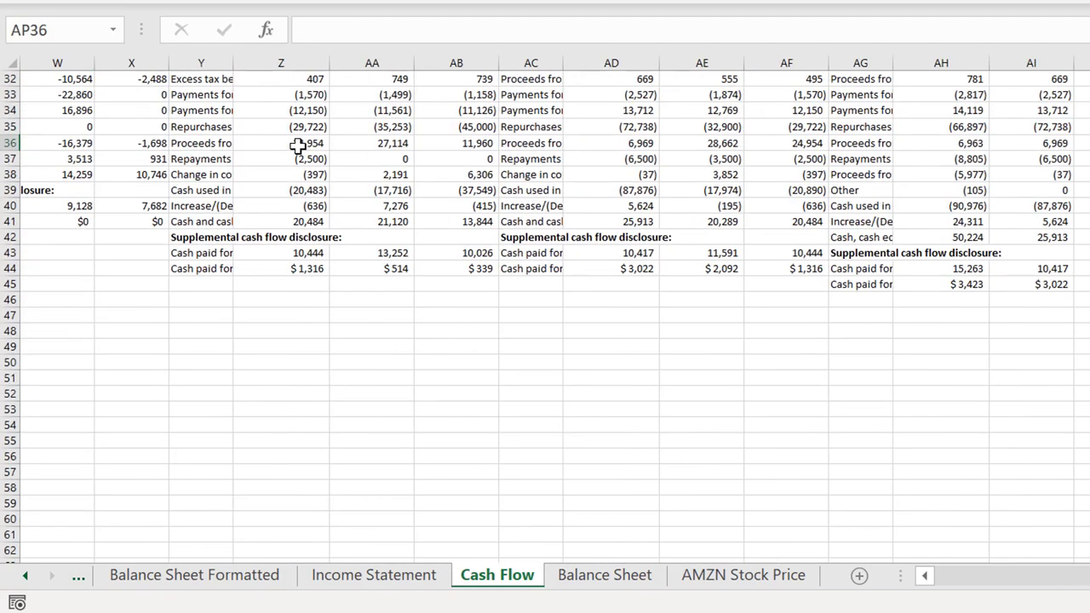
# Examine the upper rows of the 2016, 2018 and 2019 cash flow blocks, comparing their operating and investing activities line items
pyautogui.press('Up')
pyautogui.press('Up')
pyautogui.press('Up')
pyautogui.press('Up')
pyautogui.press('Up')
pyautogui.press('Up')
pyautogui.press('Up')
pyautogui.press('Up')
pyautogui.press('Up')
pyautogui.press('Up')
pyautogui.press('Up')
pyautogui.press('Up')
pyautogui.press('Up')
pyautogui.press('Up')
pyautogui.press('Up')
pyautogui.press('Up')
pyautogui.press('Up')
pyautogui.press('Up')
pyautogui.press('Up')
pyautogui.press('Up')
pyautogui.press('Left')
pyautogui.press('Left')
pyautogui.press('Left')
pyautogui.press('Left')
pyautogui.press('Left')
pyautogui.press('Left')
pyautogui.press('Left')
pyautogui.press('Left')
pyautogui.press('Left')
pyautogui.press('Left')
pyautogui.press('Left')
pyautogui.press('Left')
pyautogui.press('Left')
pyautogui.press('Left')
pyautogui.press('Left')
pyautogui.press('Left')
pyautogui.press('Left')
pyautogui.press('Left')
pyautogui.press('Left')
pyautogui.press('Left')
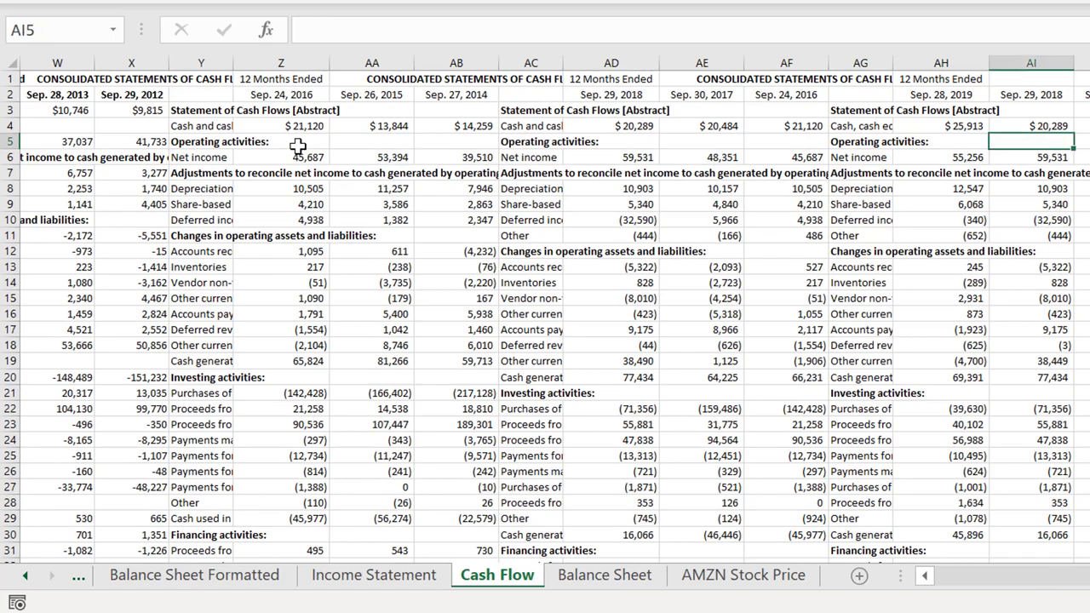
# Return to cell A1 of the Cash Flow sheet, reviewing the earlier yearly blocks on the way back
pyautogui.press('Left')
pyautogui.press('Left')
pyautogui.press('Left')
pyautogui.press('Left')
pyautogui.press('Left')
pyautogui.press('Left')
pyautogui.press('Left')
pyautogui.press('Left')
pyautogui.press('Left')
pyautogui.press('Left')
pyautogui.press('Left')
pyautogui.press('Left')
pyautogui.press('Left')
pyautogui.press('Left')
pyautogui.press('Left')
pyautogui.press('Left')
pyautogui.press('Left')
pyautogui.press('Left')
pyautogui.press('Left')
pyautogui.press('Left')
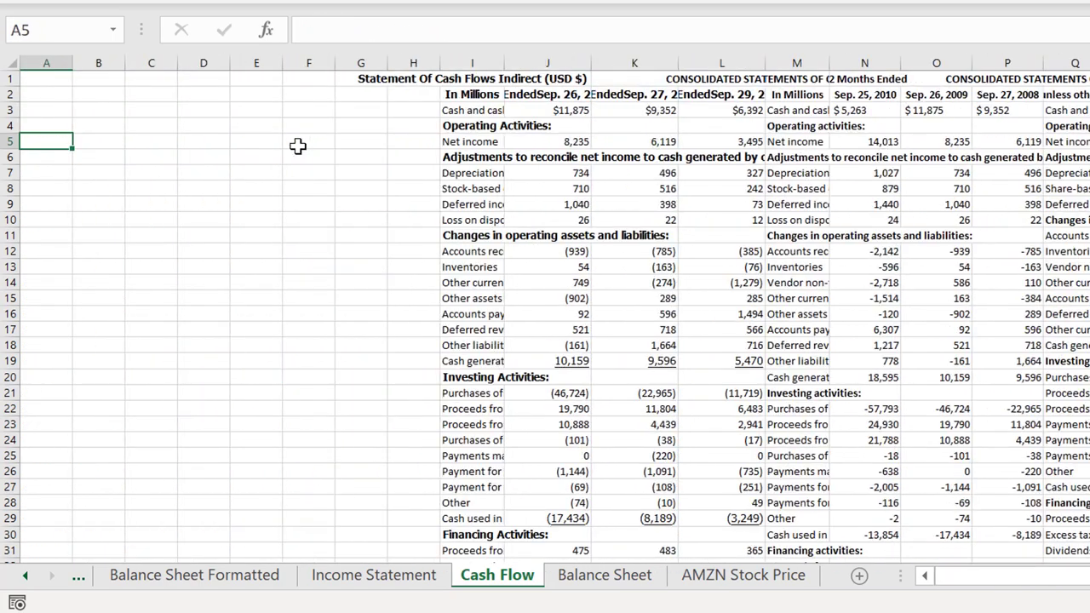
pyautogui.press('Up')
pyautogui.press('Up')
pyautogui.press('Up')
pyautogui.press('Up')
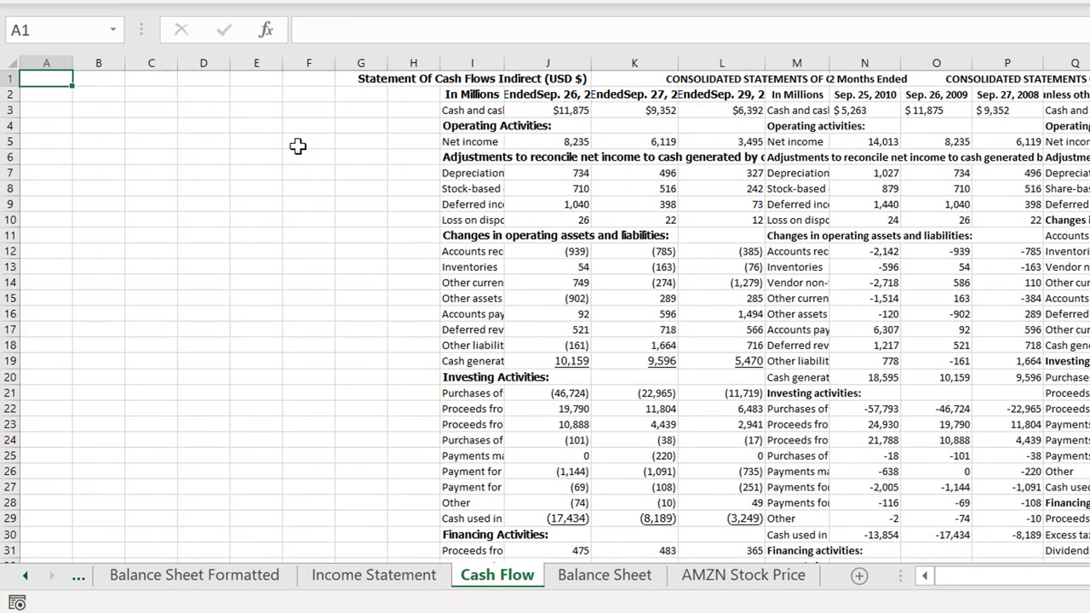
# Review the yearly blocks on the Balance Sheet sheet from the latest years back to the empty first columns
pyautogui.hotkey('ctrl', 'pagedown')
pyautogui.press('Left')
pyautogui.press('Left')
pyautogui.press('Left')
pyautogui.press('Left')
pyautogui.press('Left')
pyautogui.press('Left')
pyautogui.press('Left')
pyautogui.press('Left')
pyautogui.press('Left')
pyautogui.press('Left')
pyautogui.press('Left')
pyautogui.press('Left')
pyautogui.press('Left')
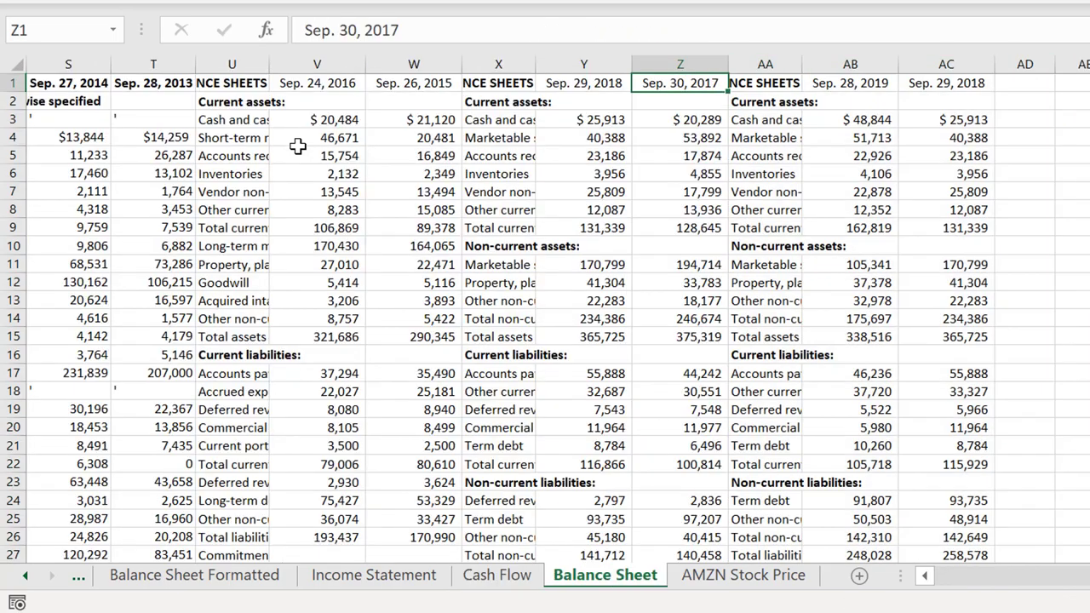
pyautogui.press('Left')
pyautogui.press('Left')
pyautogui.press('Left')
pyautogui.press('Left')
pyautogui.press('Left')
pyautogui.press('Left')
pyautogui.press('Left')
pyautogui.press('Left')
pyautogui.press('Left')
pyautogui.press('Left')
pyautogui.press('Left')
pyautogui.press('Left')
pyautogui.press('Left')
# Inspect the earliest balance sheet block's cash and cash equivalents line, ending at the Sep. 27, 2008 column in cell K4
pyautogui.press('Right')
pyautogui.press('Right')
pyautogui.press('Right')
pyautogui.press('Right')
pyautogui.press('Right')
pyautogui.press('Right')
pyautogui.press('Right')
pyautogui.press('Right')
pyautogui.press('Right')
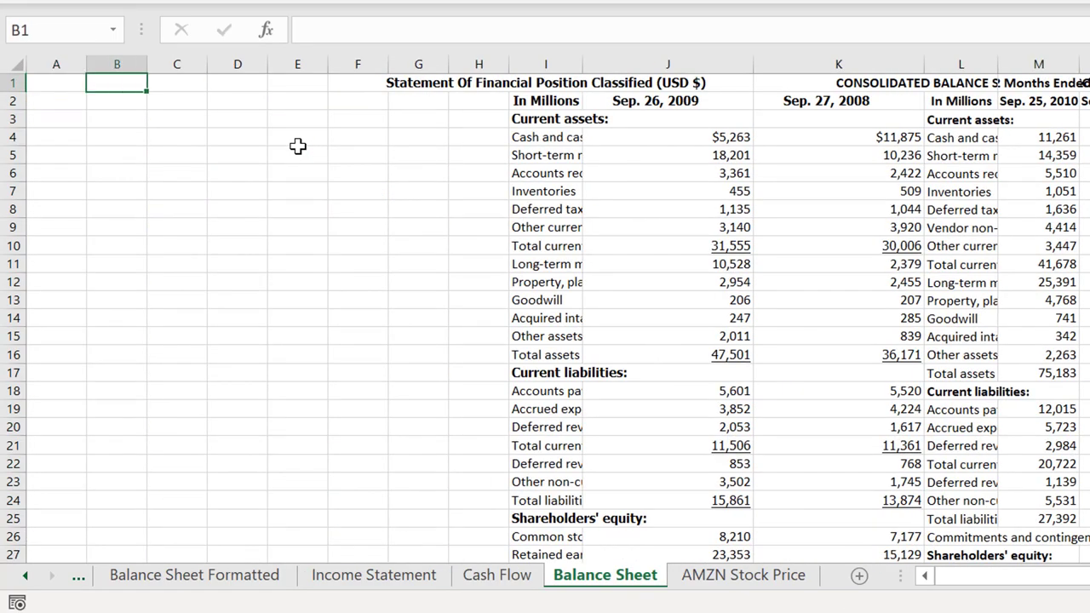
pyautogui.press('Down')
pyautogui.press('Down')
pyautogui.press('Down')
pyautogui.press('Right')
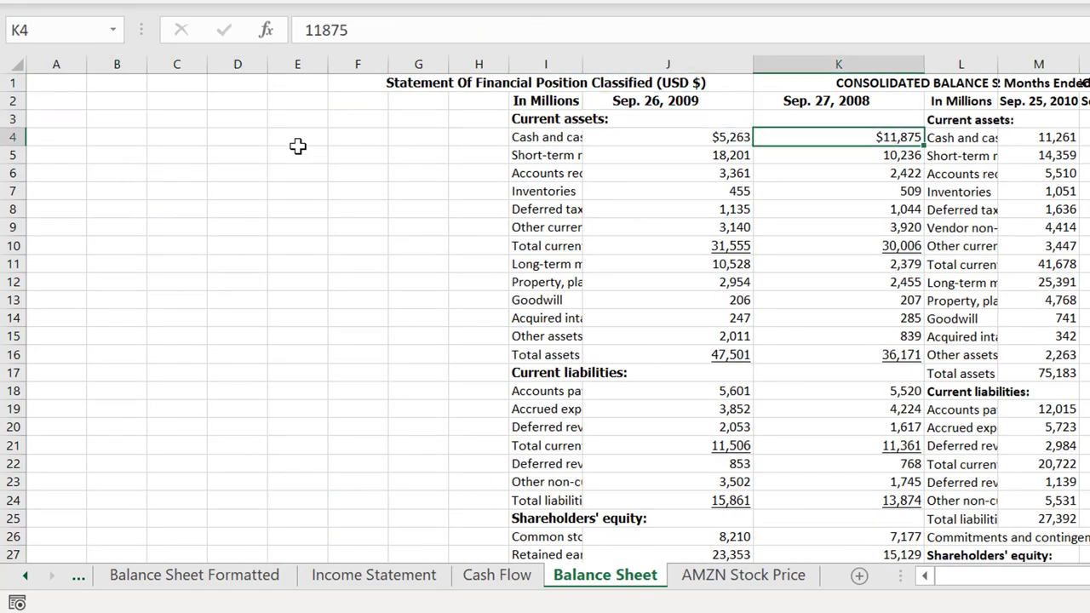
# Compare the yearly balance sheet blocks along row 5, continuing past the Sep. 28, 2019 block to the empty columns
pyautogui.press('Down')
pyautogui.press('Right')
pyautogui.press('Right')
pyautogui.press('Right')
pyautogui.press('Right')
pyautogui.press('Right')
pyautogui.press('Right')
pyautogui.press('Right')
pyautogui.press('Right')
pyautogui.press('Right')
pyautogui.press('Right')
pyautogui.press('Right')
pyautogui.press('Right')
pyautogui.press('Right')
pyautogui.press('Right')
pyautogui.press('Right')
pyautogui.press('Right')
pyautogui.press('Right')
pyautogui.press('Right')
pyautogui.press('Right')
pyautogui.press('Right')
pyautogui.press('Right')
pyautogui.press('Right')
pyautogui.press('Right')
pyautogui.press('Right')
pyautogui.press('Right')
pyautogui.press('Right')
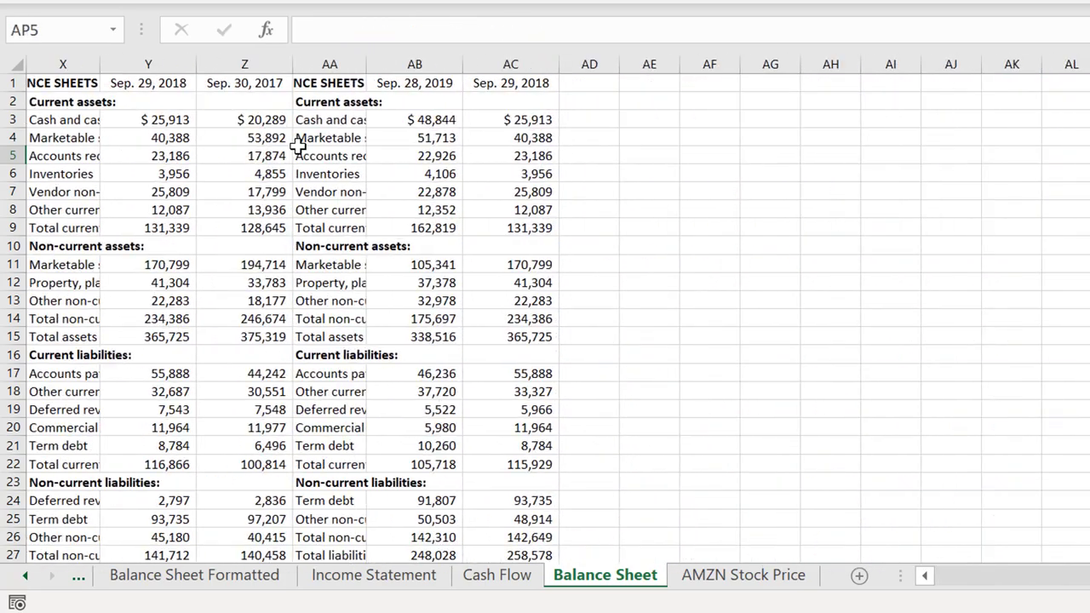
# Return along row 5 to the start of the Balance Sheet sheet and select the empty cell E10
pyautogui.press('Left')
pyautogui.press('Left')
pyautogui.press('Left')
pyautogui.press('Left')
pyautogui.press('Left')
pyautogui.press('Left')
pyautogui.press('Left')
pyautogui.press('Left')
pyautogui.press('Left')
pyautogui.press('Left')
pyautogui.press('Left')
pyautogui.press('Left')
pyautogui.press('Left')
pyautogui.press('Left')
pyautogui.press('Left')
pyautogui.press('Left')
pyautogui.press('Left')
pyautogui.press('Left')
pyautogui.press('Left')
pyautogui.press('Left')
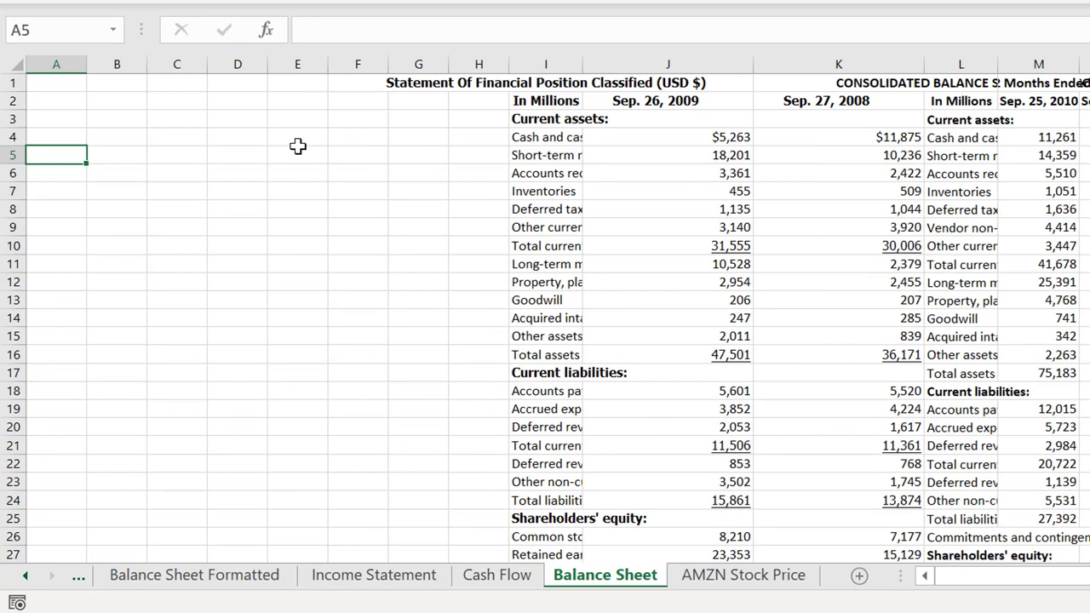
pyautogui.click(324, 244)
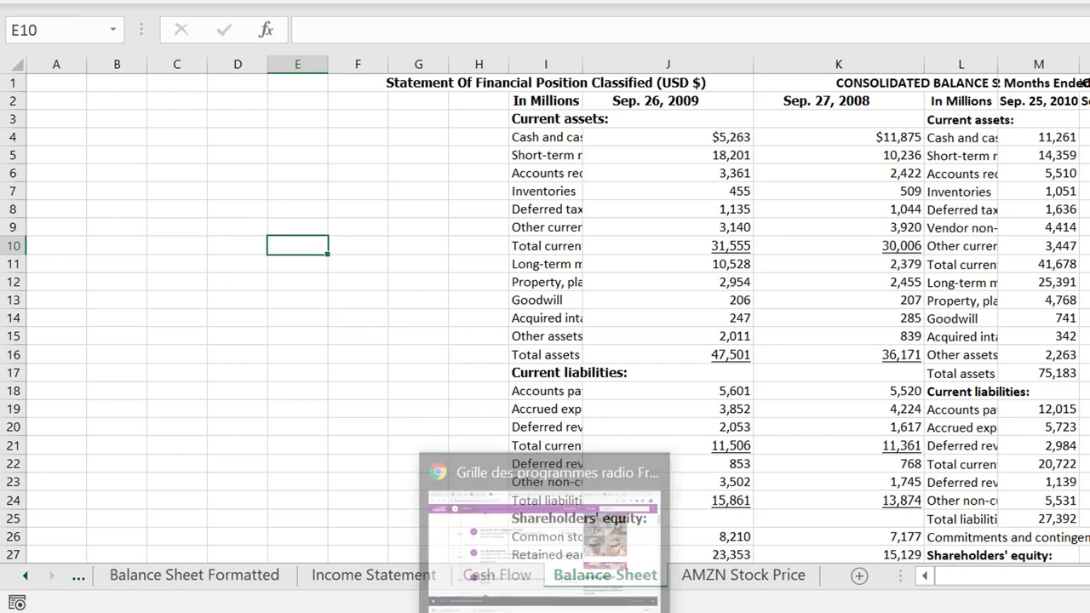
# Switch to Firefox and open the Union UDF & Master List page among edbodmer.com's Read PDF to Excel topics
pyautogui.moveTo(624, 612)
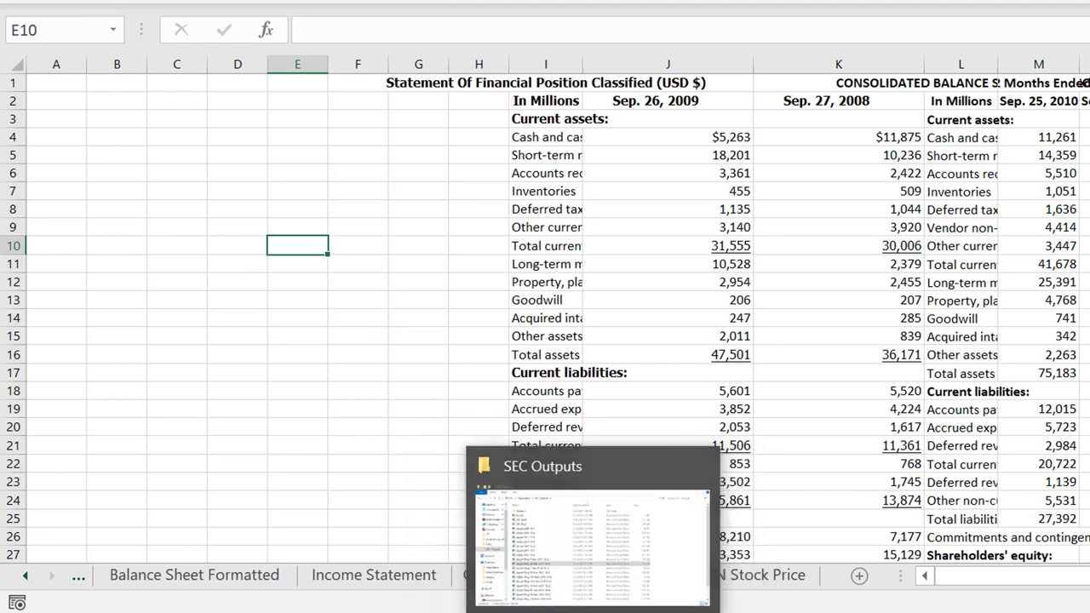
pyautogui.click(572, 612)
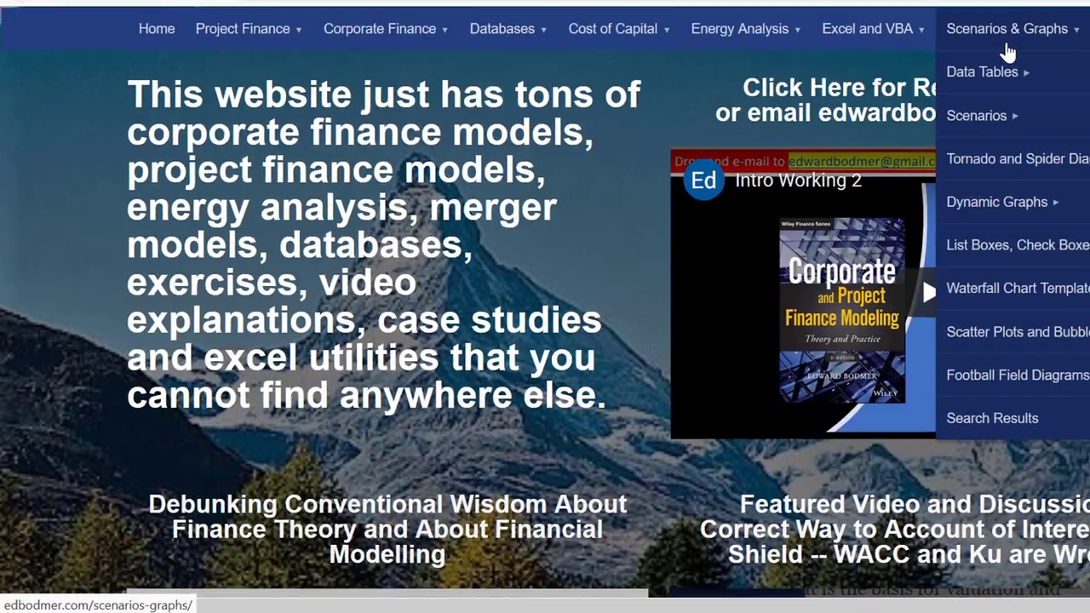
pyautogui.moveTo(739, 119)
pyautogui.moveTo(741, 150)
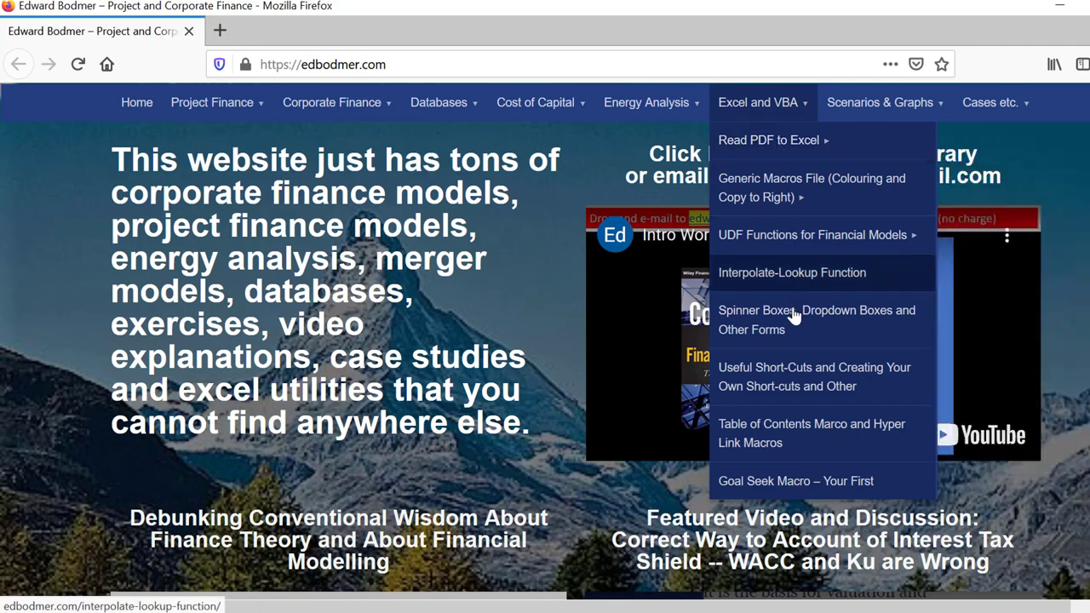
pyautogui.moveTo(777, 173)
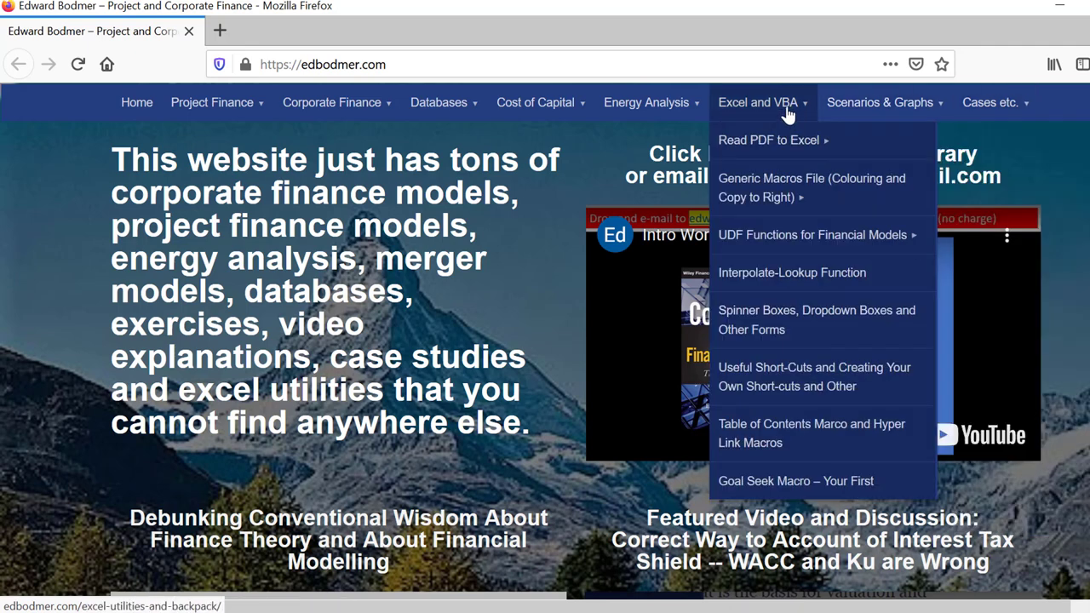
pyautogui.moveTo(785, 141)
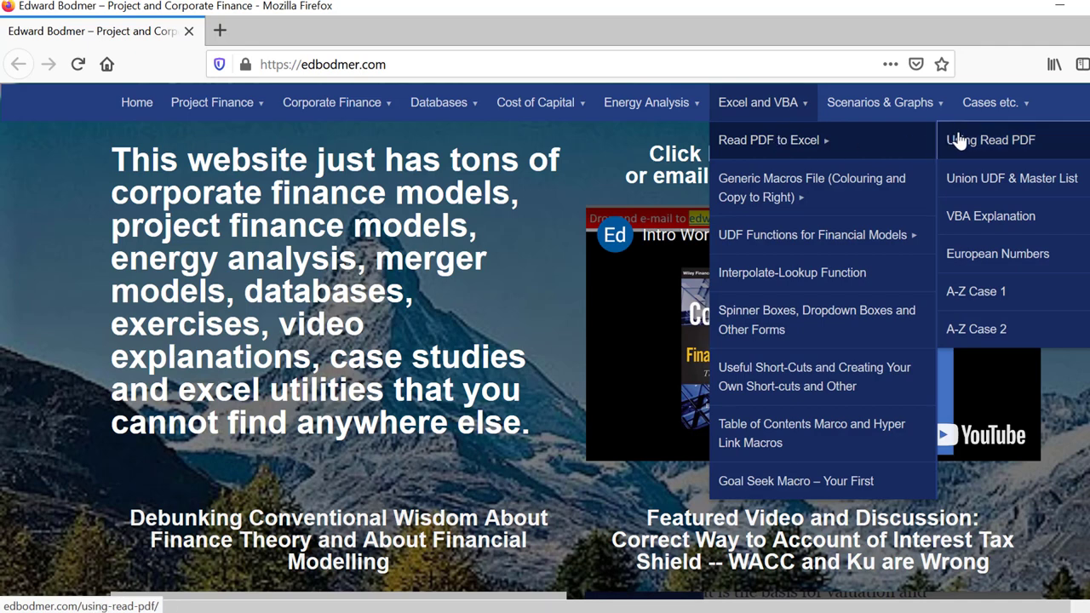
pyautogui.click(960, 141)
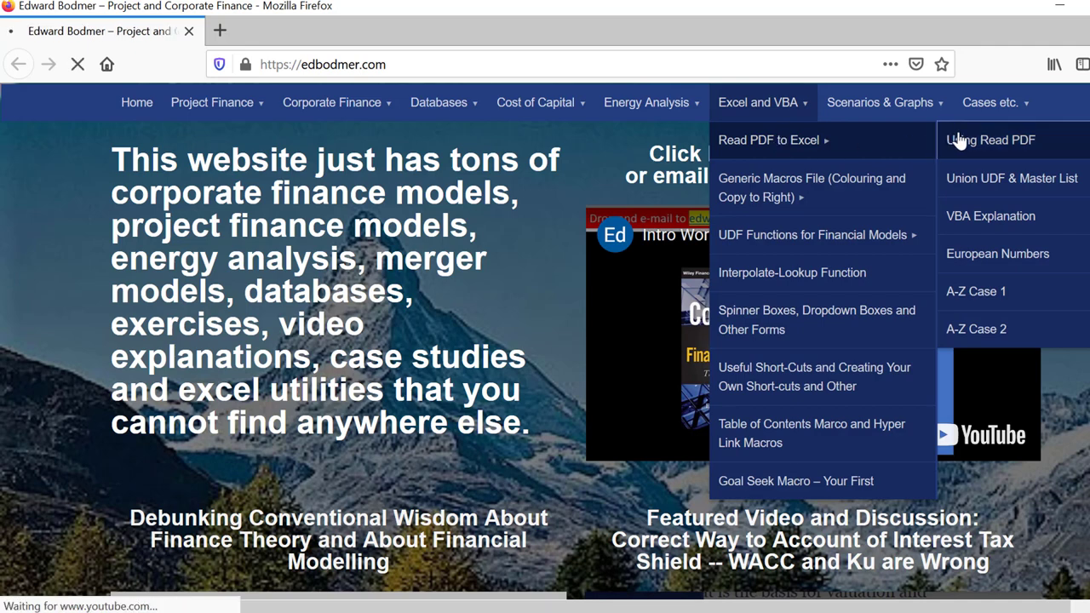
pyautogui.click(961, 181)
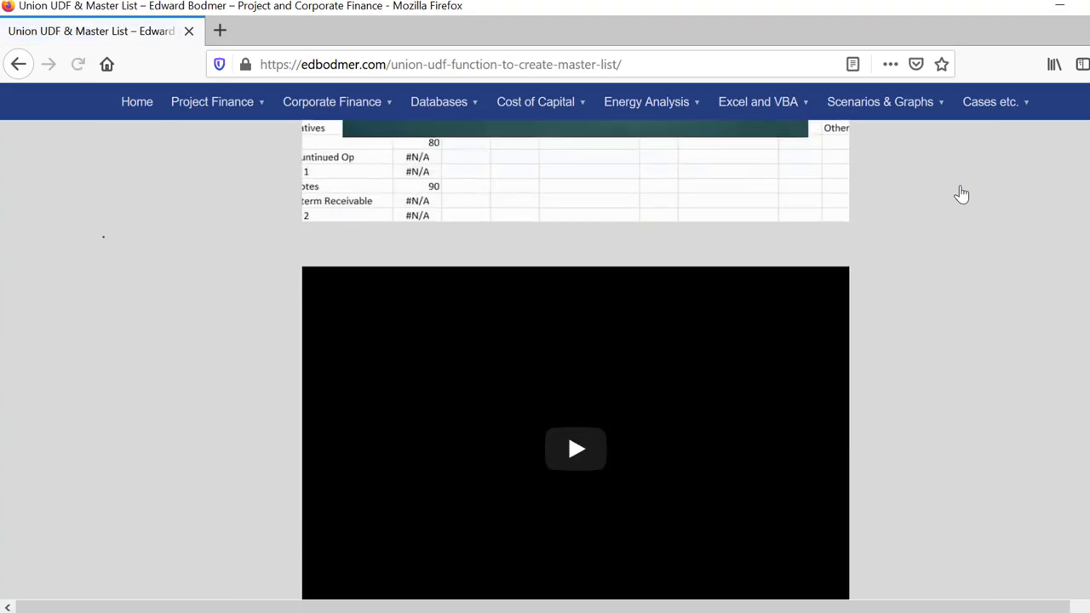
# Look through the page's UNION and INDMAT code listings and return to its introduction
pyautogui.scroll(-15, 962, 194)
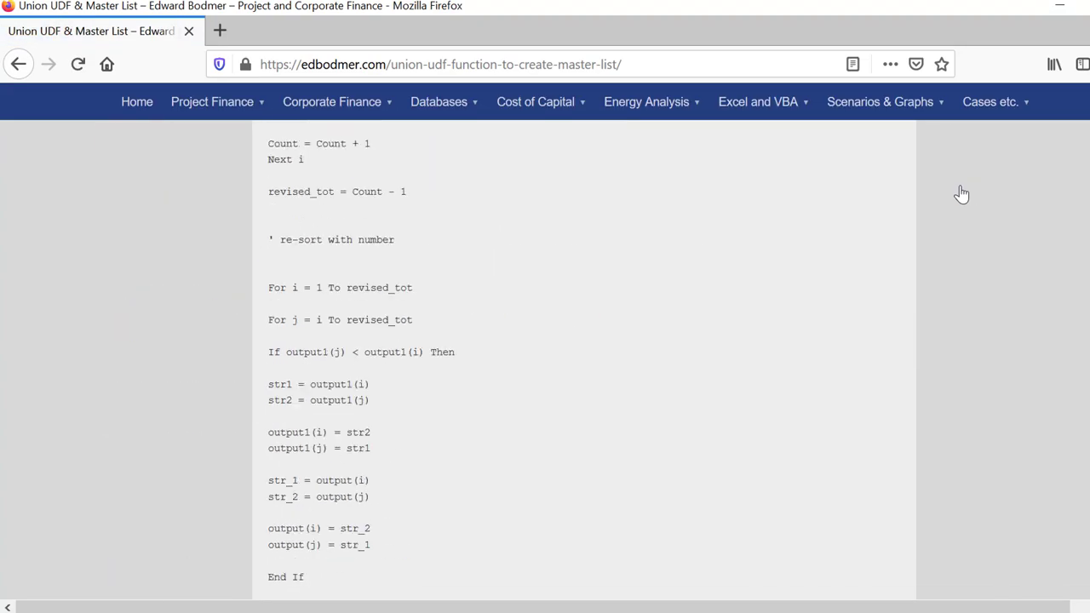
pyautogui.scroll(-15, 962, 194)
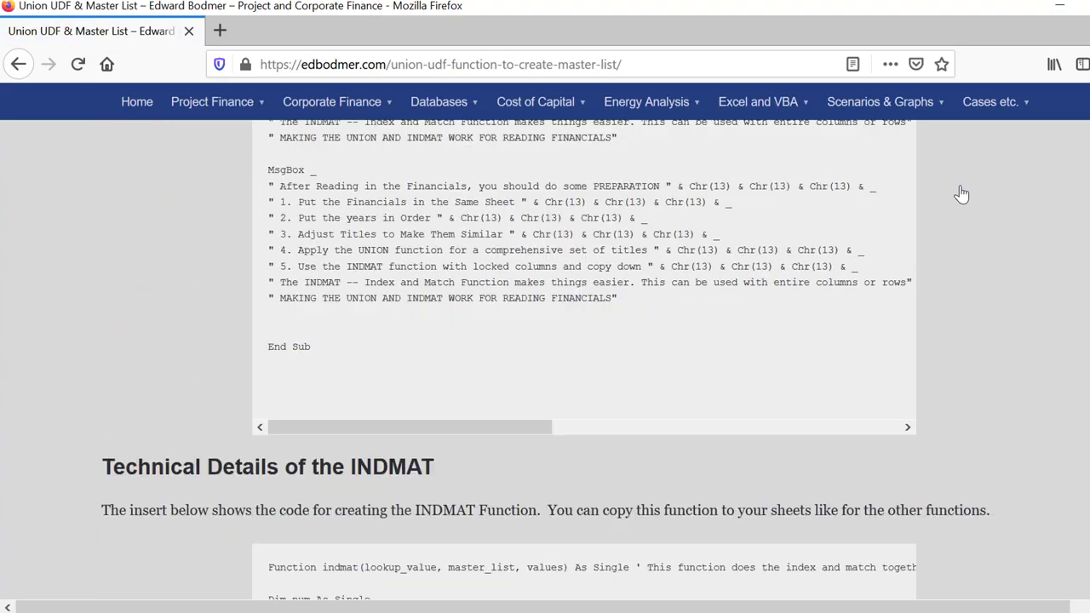
pyautogui.scroll(4, 961, 194)
pyautogui.scroll(20, 961, 195)
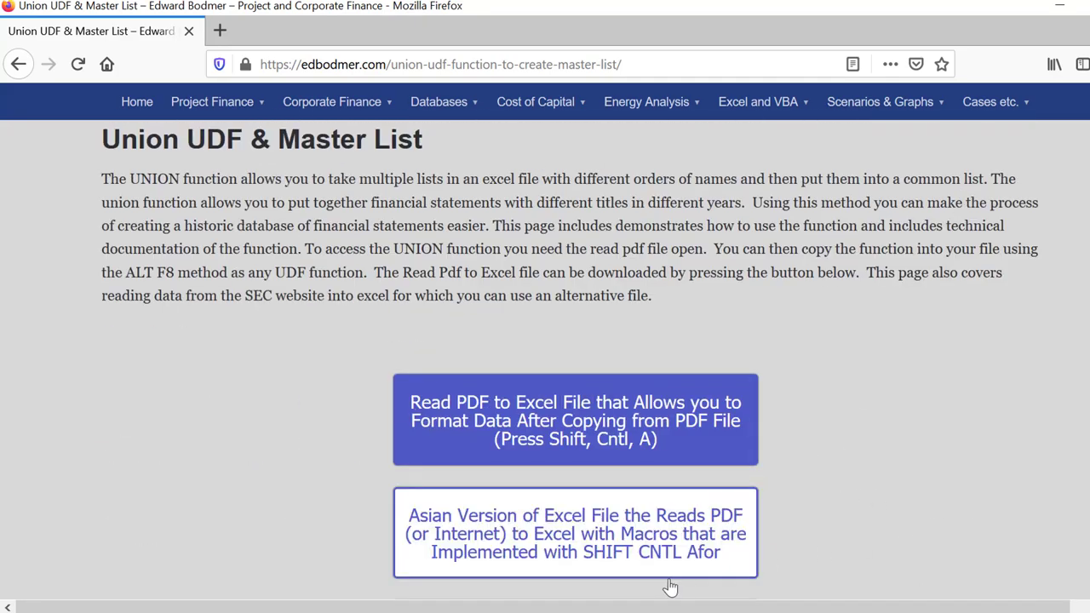
# Switch back to the SEC Read Apple workbook in Excel and go to its Macros sheet
pyautogui.moveTo(647, 612)
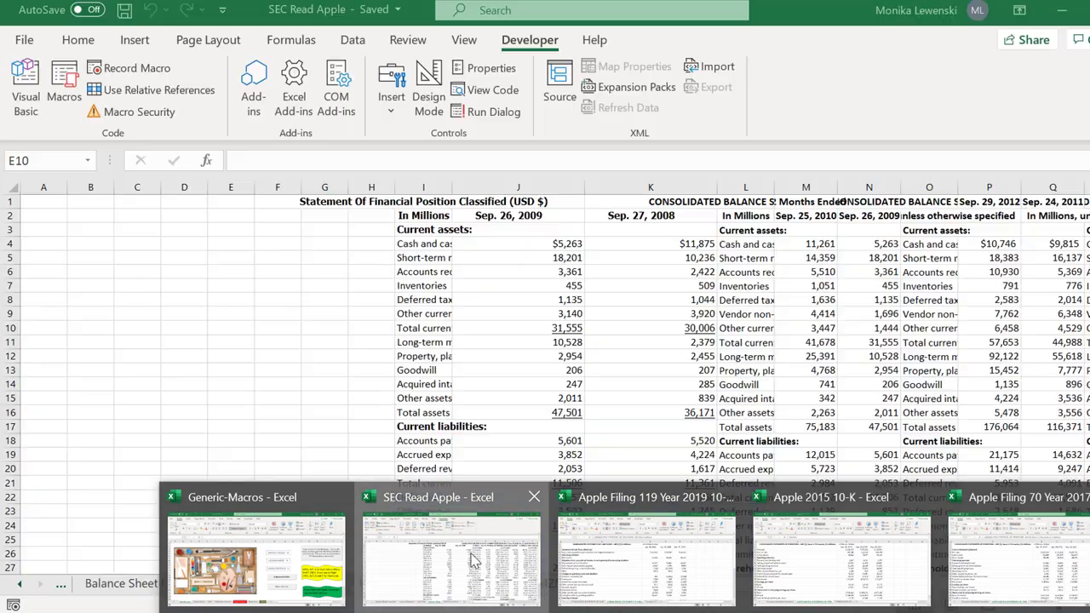
pyautogui.click(474, 559)
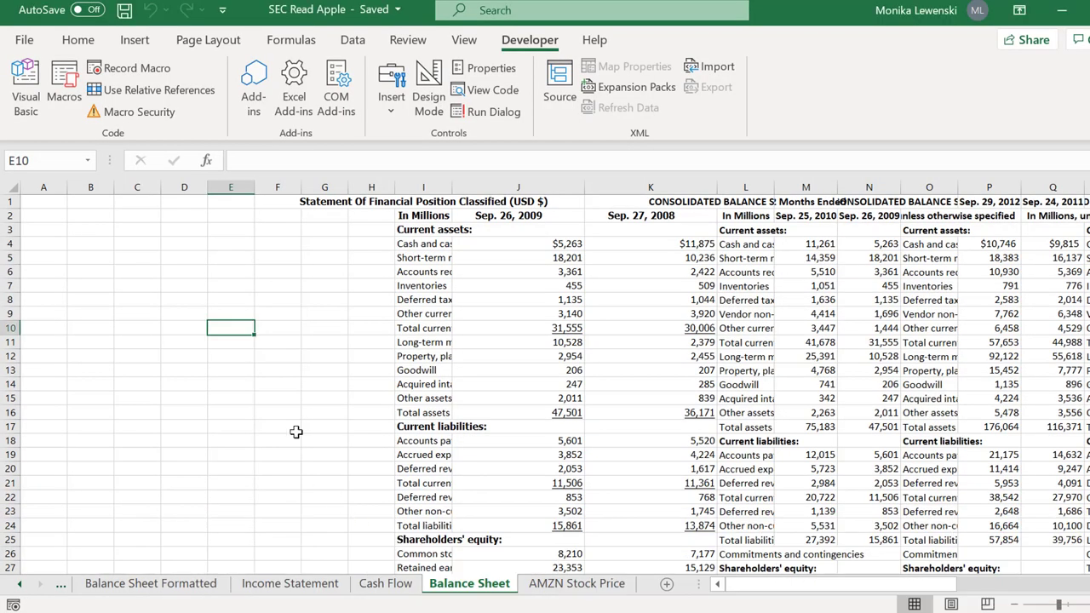
pyautogui.click(295, 431)
pyautogui.hotkey('ctrl', 'shift', 'f')
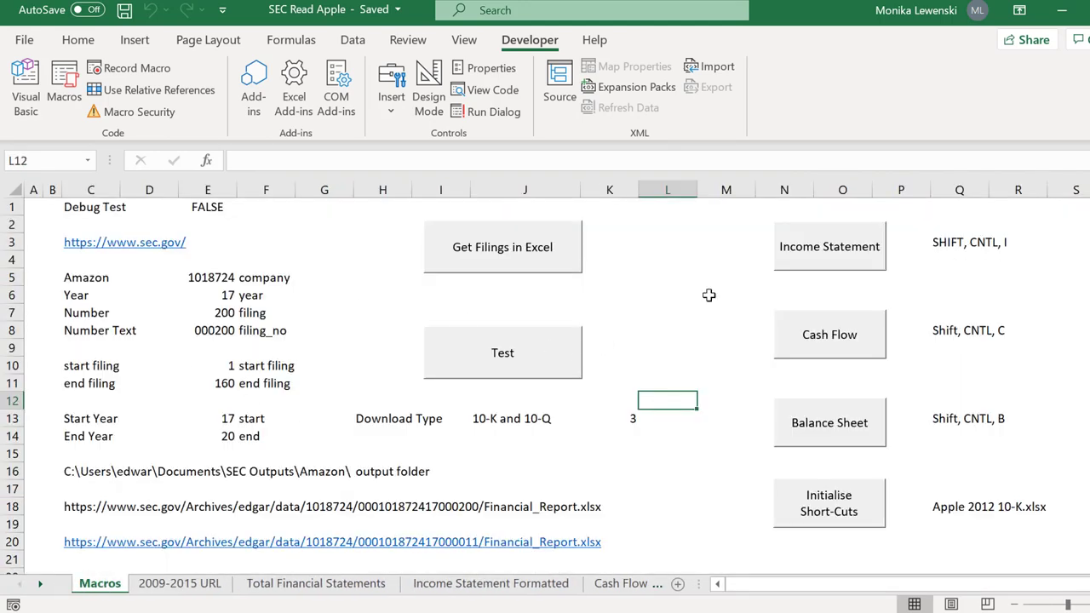
# Open the code of the A_union_function_help macro from the Income Statement button's macro assignment
pyautogui.rightClick(834, 268)
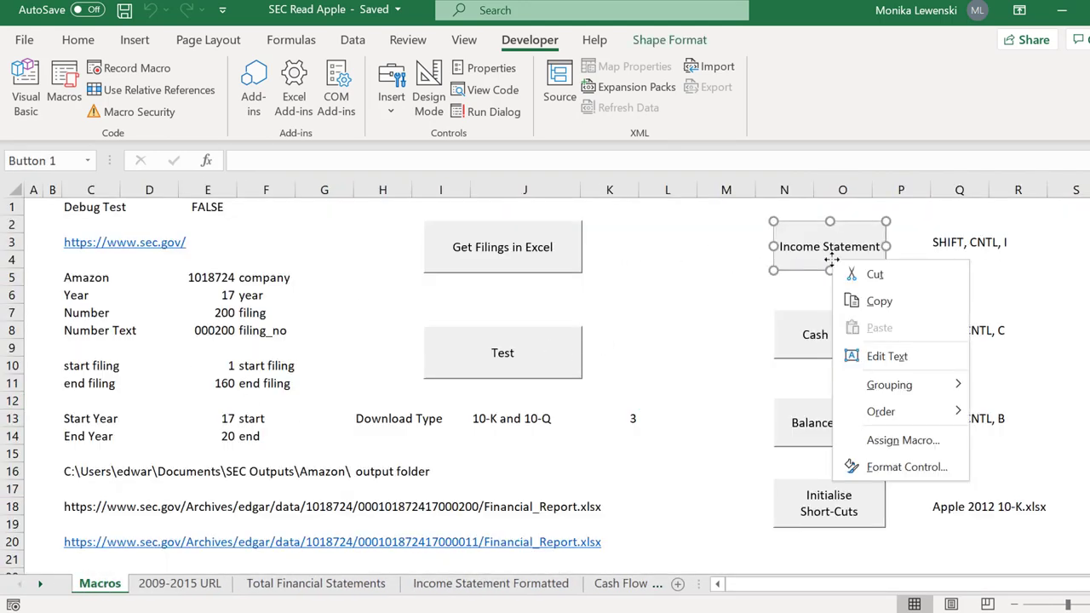
pyautogui.click(860, 441)
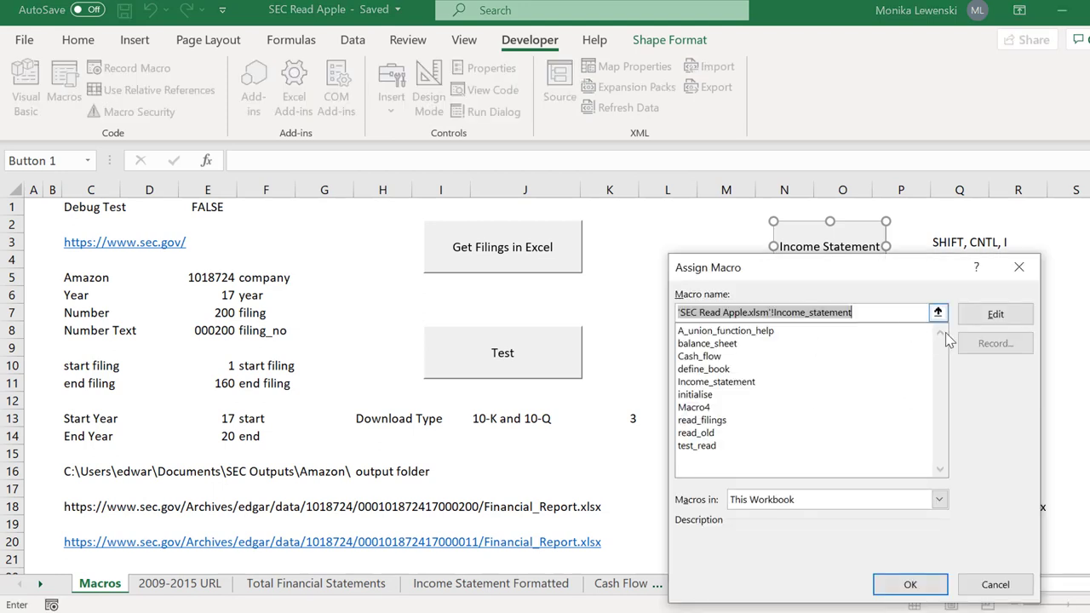
pyautogui.click(689, 334)
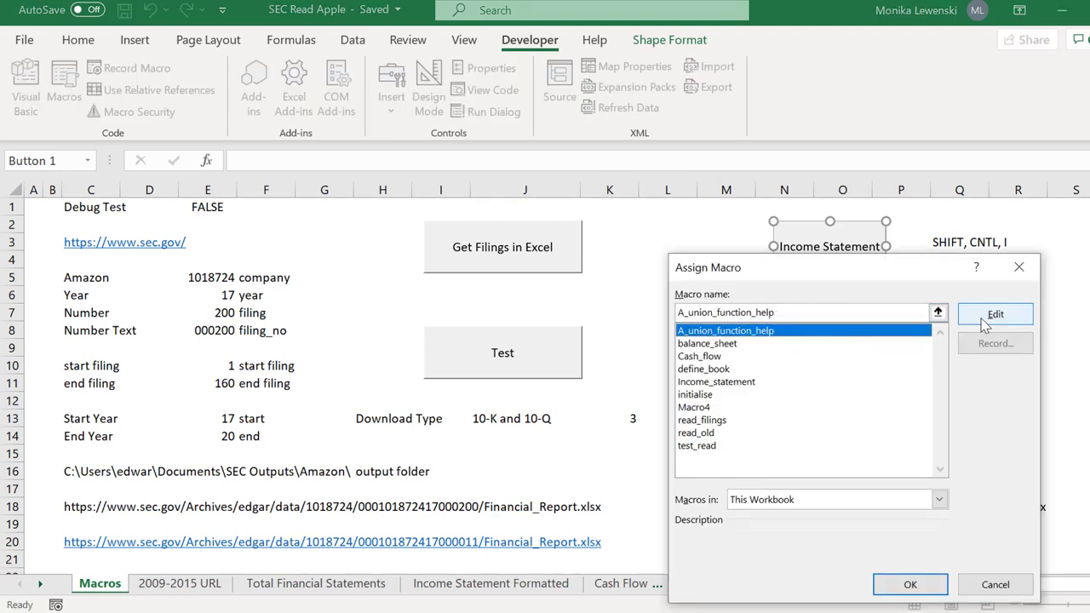
pyautogui.click(981, 319)
# Review the union function code above the help macro, back to the declarations at the start of Module1
pyautogui.press('pageup')
pyautogui.press('pageup')
pyautogui.press('pageup')
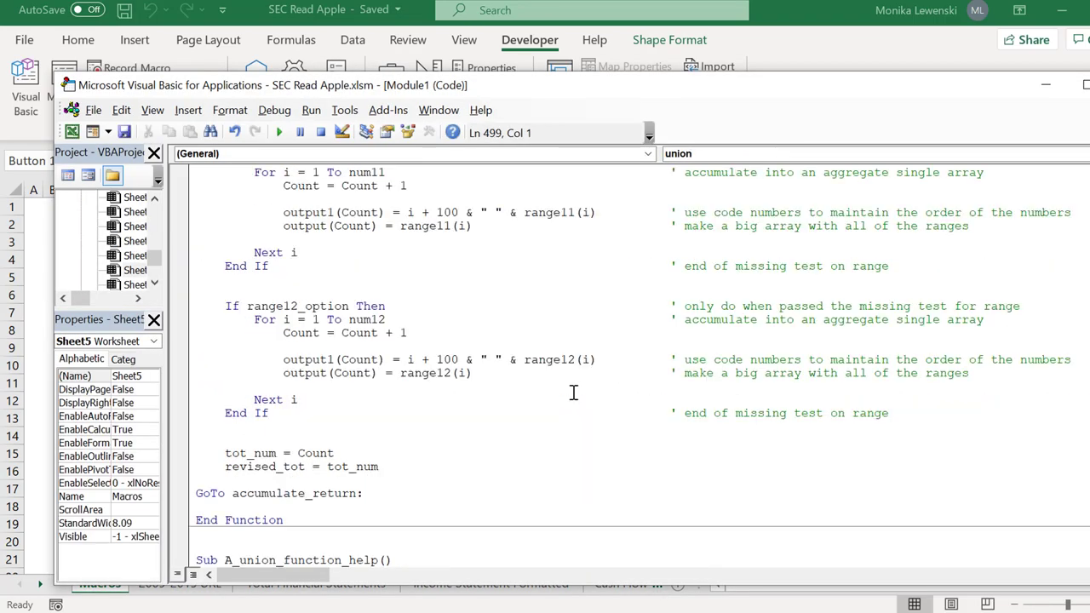
pyautogui.press('pageup')
pyautogui.press('pageup')
pyautogui.press('pageup')
pyautogui.press('pageup')
pyautogui.press('pageup')
pyautogui.press('pageup')
pyautogui.press('pageup')
pyautogui.press('pageup')
pyautogui.press('pageup')
pyautogui.press('pageup')
pyautogui.press('pageup')
pyautogui.press('pageup')
pyautogui.press('pageup')
pyautogui.press('pageup')
pyautogui.press('pageup')
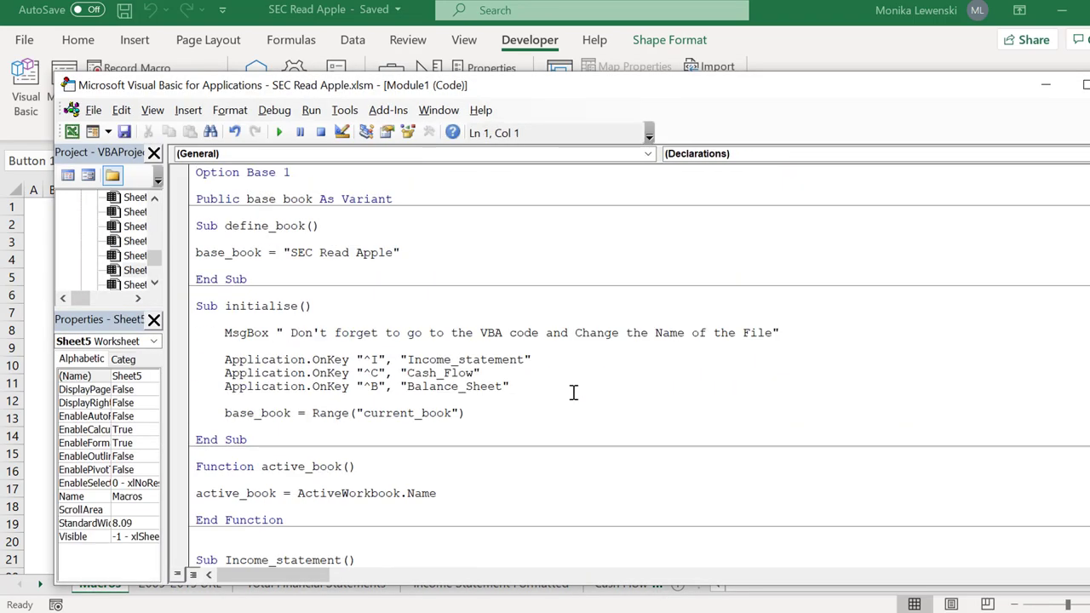
# Look through Module1 from its start across the Income_statement and Cash_flow macros and the code that follows
pyautogui.press('pagedown')
pyautogui.press('pagedown')
pyautogui.press('pagedown')
pyautogui.press('pagedown')
pyautogui.press('pagedown')
pyautogui.press('pagedown')
pyautogui.press('pagedown')
pyautogui.press('pagedown')
pyautogui.press('pagedown')
pyautogui.press('pagedown')
pyautogui.press('pagedown')
pyautogui.press('pagedown')
pyautogui.press('pagedown')
pyautogui.press('pagedown')
pyautogui.press('pagedown')
pyautogui.press('pagedown')
pyautogui.press('pagedown')
pyautogui.press('pagedown')
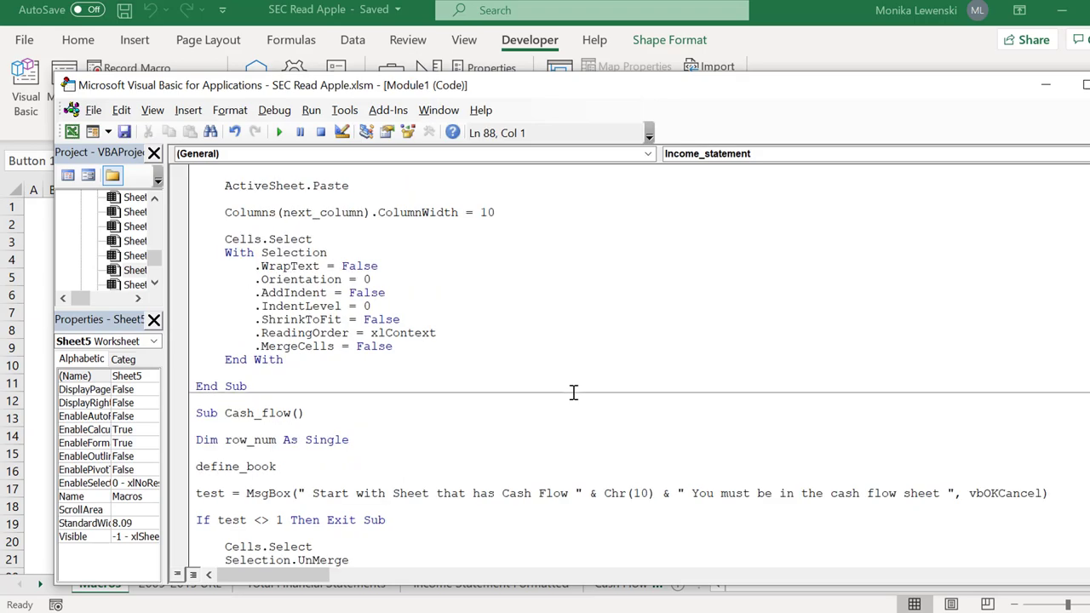
# Examine the end of Module1 back to the test_read macro, return to its first line and leave the code editor
pyautogui.hotkey('ctrl', 'End')
pyautogui.press('pageup')
pyautogui.press('pageup')
pyautogui.press('pageup')
pyautogui.press('pageup')
pyautogui.press('pageup')
pyautogui.press('pageup')
pyautogui.press('pageup')
pyautogui.press('pageup')
pyautogui.press('pageup')
pyautogui.press('pageup')
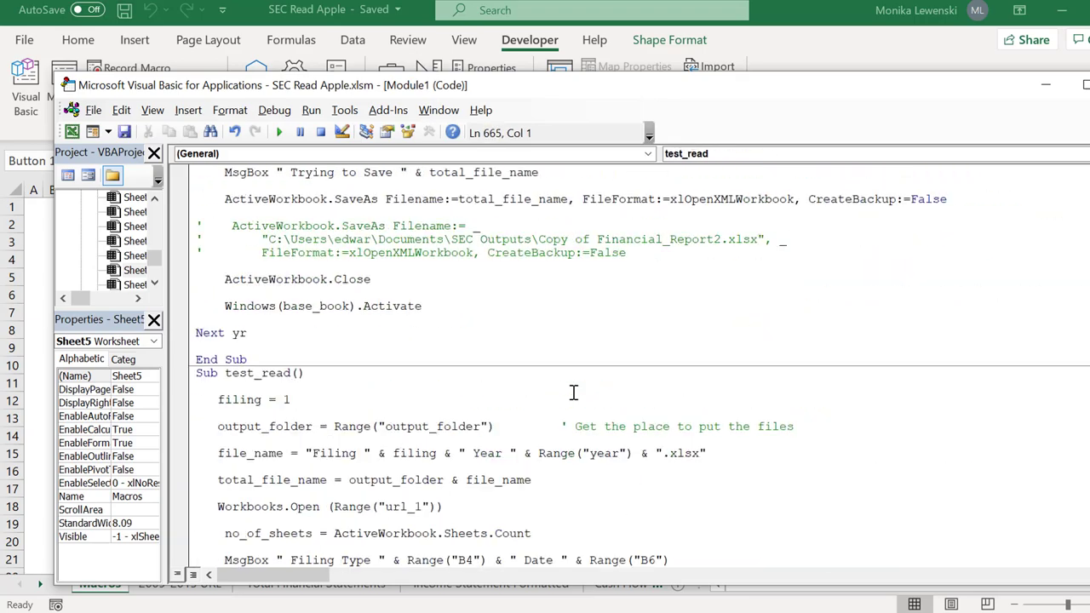
pyautogui.hotkey('ctrl', 'Home')
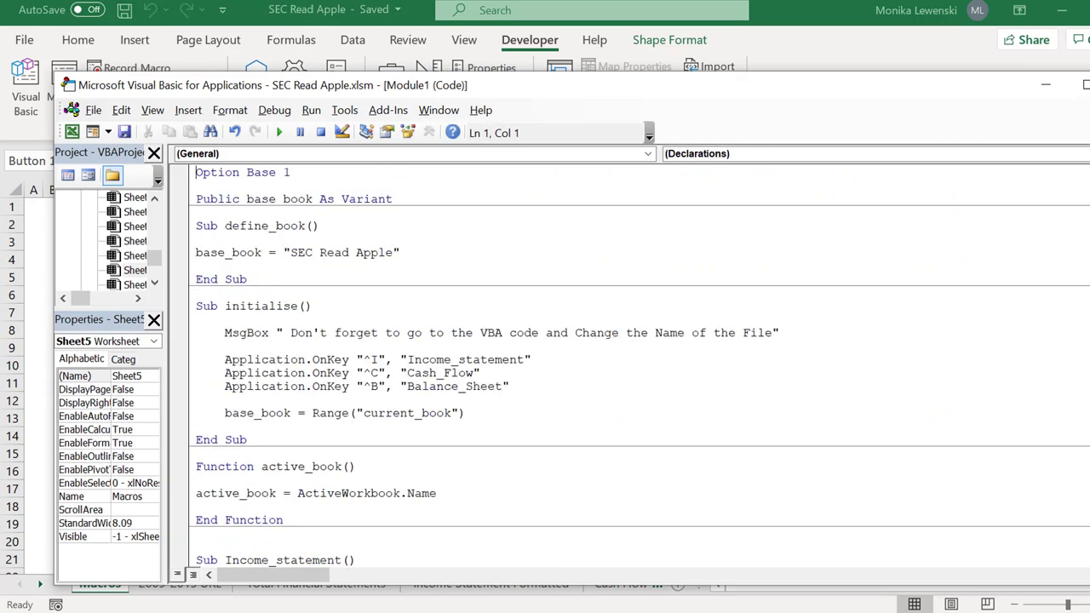
pyautogui.hotkey('alt', 'F11')
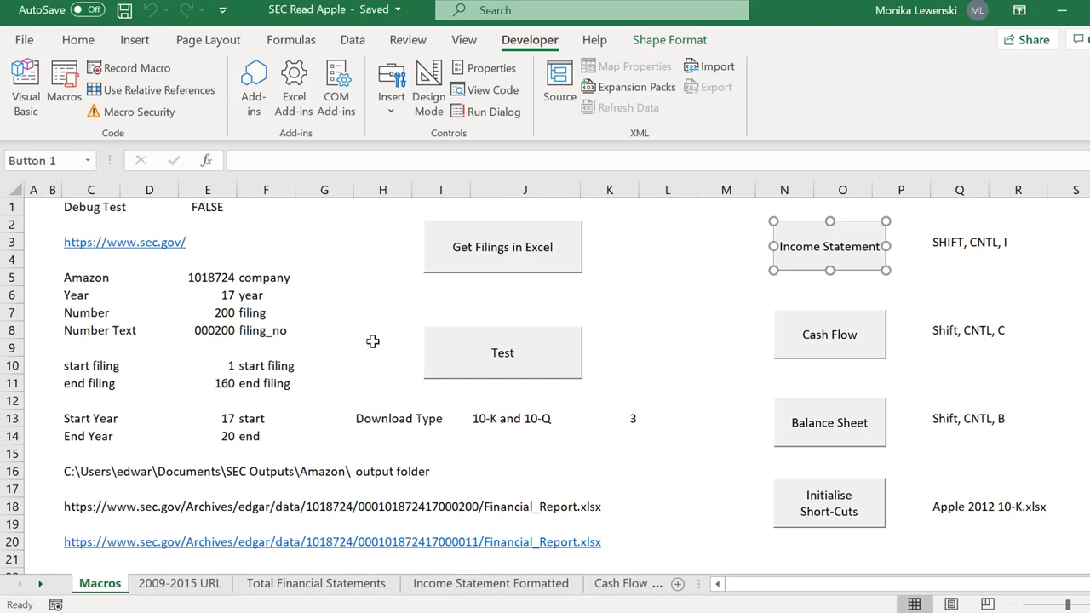
# Deselect the Income Statement button and go to the Total Financial Statements sheet
pyautogui.click(338, 304)
pyautogui.hotkey('ctrl', 'pagedown')
pyautogui.hotkey('ctrl', 'pagedown')
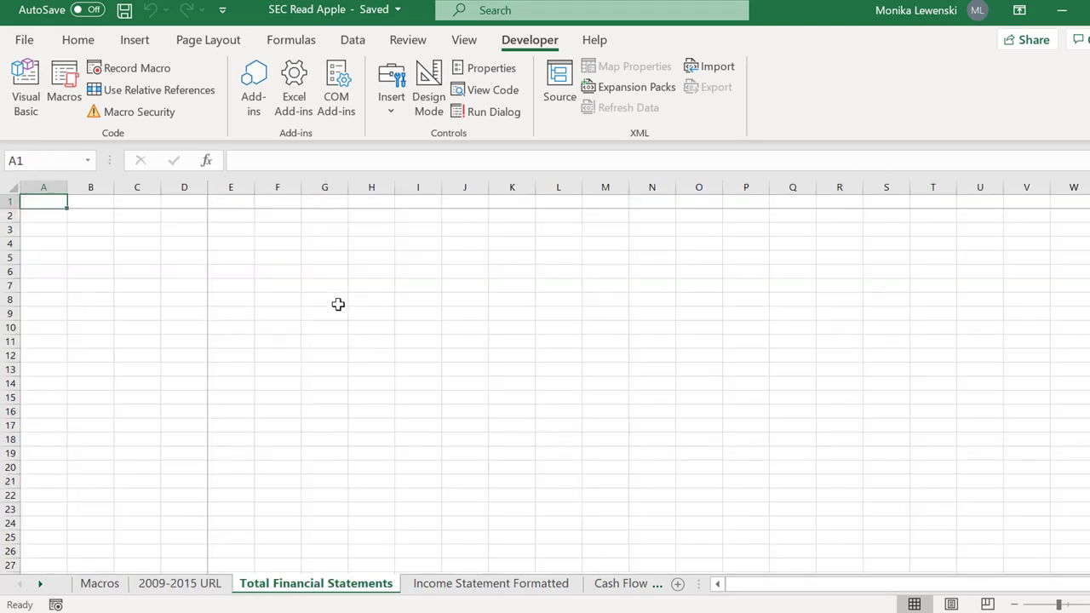
# Go to the Income Statement sheet and move to cell A1, ahead of the imported statements
pyautogui.hotkey('ctrl', 'pagedown')
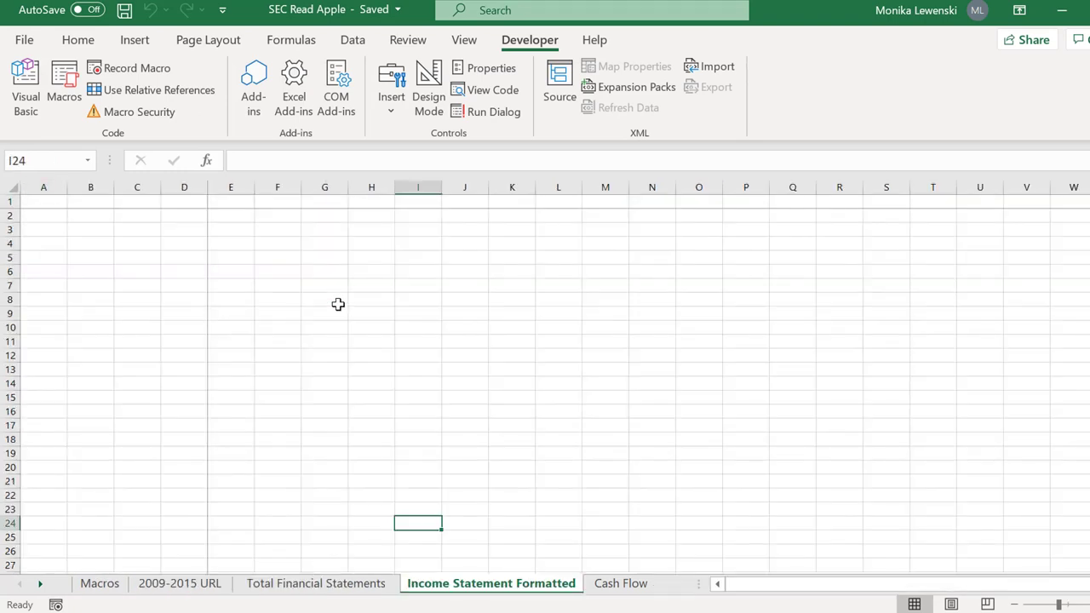
pyautogui.hotkey('ctrl', 'pagedown')
pyautogui.hotkey('ctrl', 'pagedown')
pyautogui.hotkey('ctrl', 'pagedown')
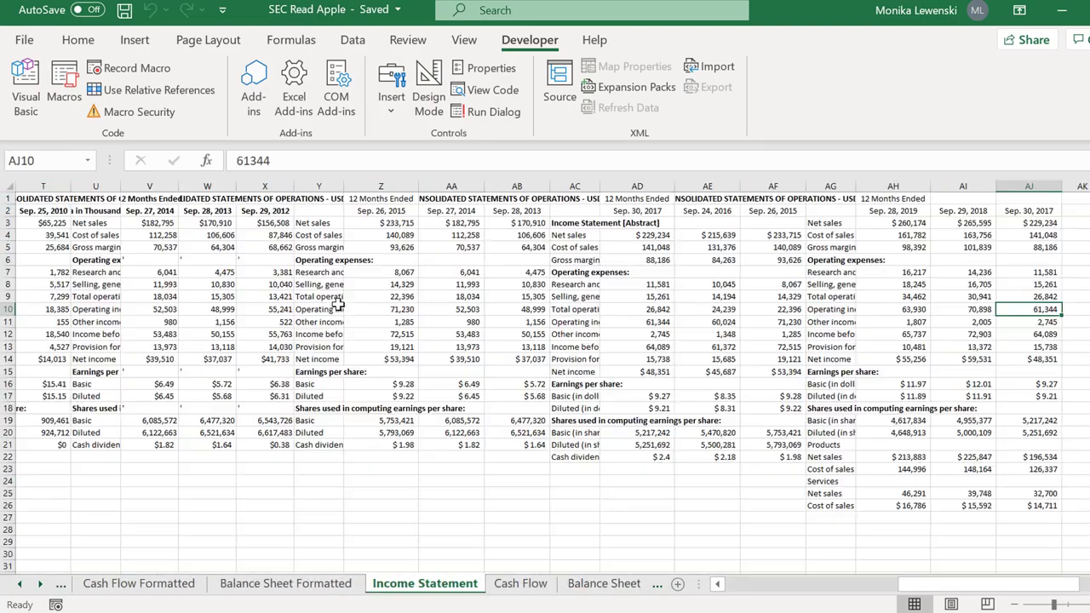
pyautogui.hotkey('ctrl', 'Left')
pyautogui.hotkey('ctrl', 'Left')
pyautogui.hotkey('ctrl', 'Left')
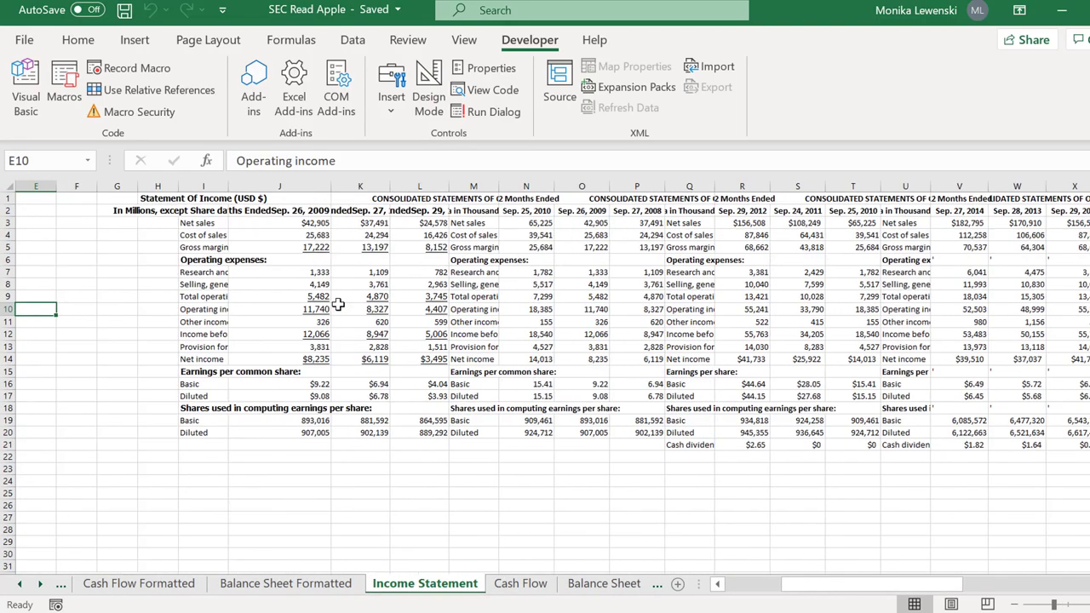
pyautogui.press('Up')
pyautogui.press('Up')
pyautogui.press('Up')
pyautogui.press('Up')
pyautogui.press('Up')
pyautogui.press('Up')
pyautogui.press('Up')
pyautogui.press('Up')
pyautogui.press('Up')
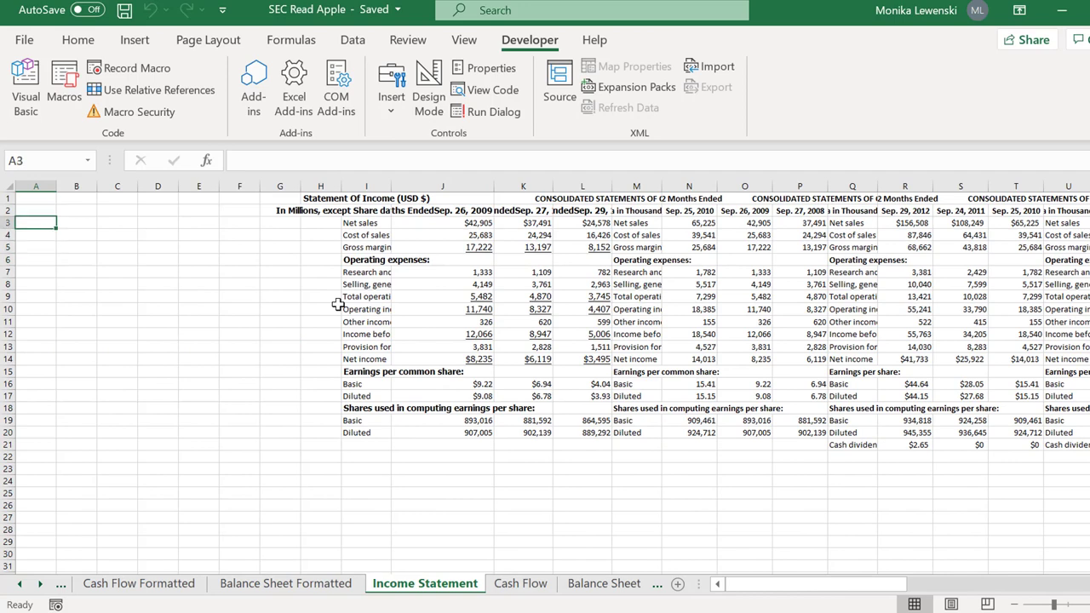
# Select column A from A1 down over about 54 rows and start a union formula in that range
pyautogui.hotkey('shift', 'Down')
pyautogui.hotkey('shift', 'Down')
pyautogui.hotkey('shift', 'Down')
pyautogui.hotkey('shift', 'Down')
pyautogui.hotkey('shift', 'Down')
pyautogui.hotkey('shift', 'Down')
pyautogui.hotkey('shift', 'Down')
pyautogui.hotkey('shift', 'Down')
pyautogui.hotkey('shift', 'Down')
pyautogui.hotkey('shift', 'Down')
pyautogui.hotkey('shift', 'Down')
pyautogui.hotkey('shift', 'Down')
pyautogui.hotkey('shift', 'Down')
pyautogui.hotkey('shift', 'Down')
pyautogui.hotkey('shift', 'Down')
pyautogui.hotkey('shift', 'Down')
pyautogui.hotkey('shift', 'Down')
pyautogui.hotkey('shift', 'Down')
pyautogui.hotkey('shift', 'Down')
pyautogui.hotkey('shift', 'Down')
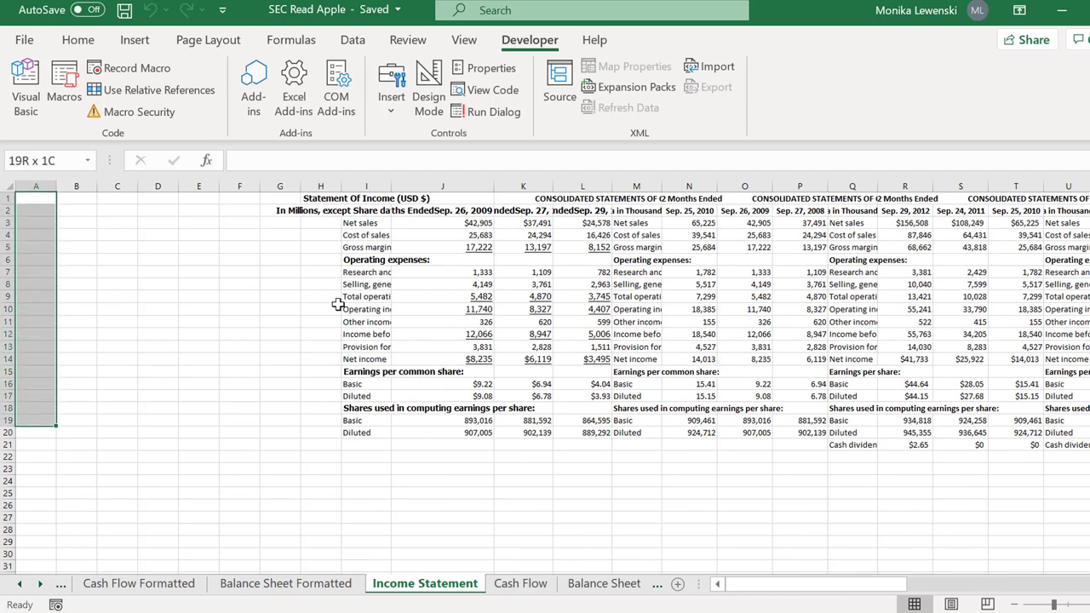
pyautogui.hotkey('shift', 'Down')
pyautogui.hotkey('shift', 'Down')
pyautogui.hotkey('shift', 'Down')
pyautogui.hotkey('shift', 'Down')
pyautogui.hotkey('shift', 'Down')
pyautogui.hotkey('shift', 'Down')
pyautogui.hotkey('shift', 'Down')
pyautogui.hotkey('shift', 'Down')
pyautogui.hotkey('shift', 'Down')
pyautogui.hotkey('shift', 'Down')
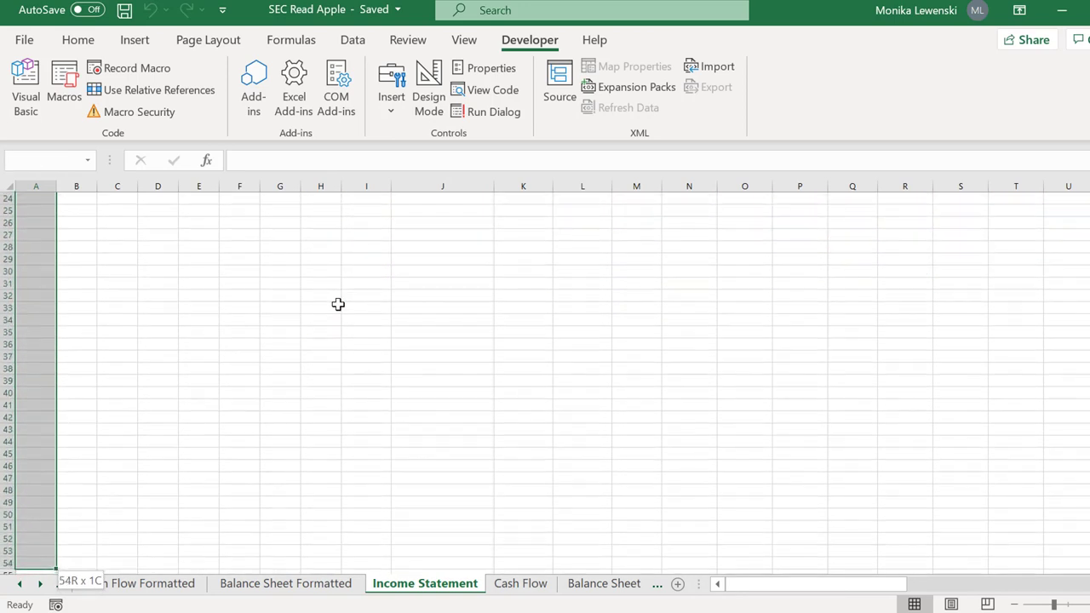
pyautogui.write('=u')
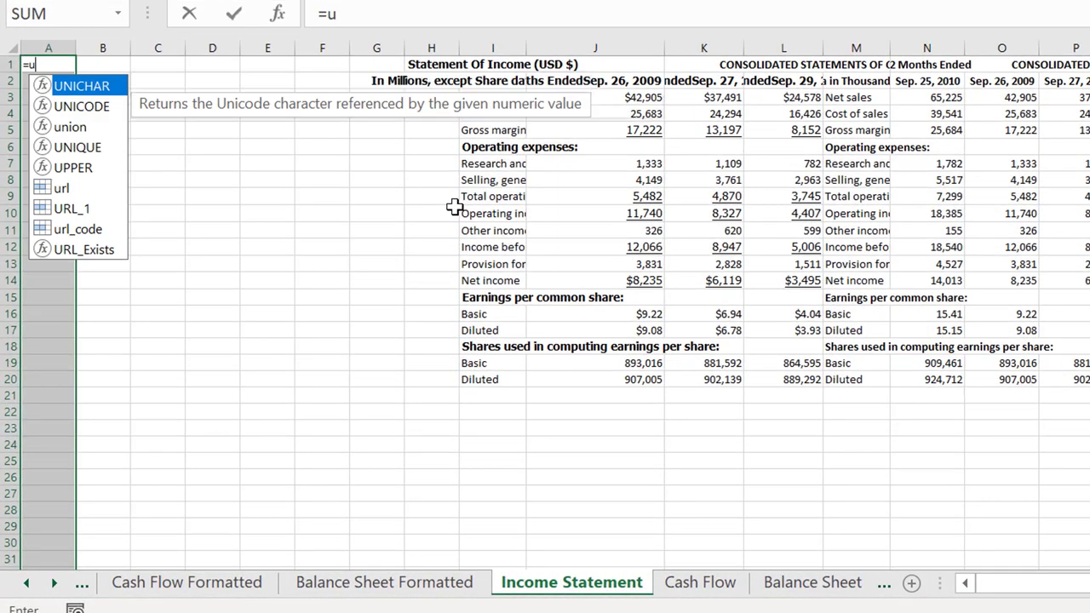
pyautogui.press('Down')
pyautogui.press('Down')
pyautogui.press('Tab')
# Use the line items in I3:I20 as the first range of the union formula
pyautogui.press('Right')
pyautogui.press('Right')
pyautogui.press('Right')
pyautogui.press('Right')
pyautogui.press('Right')
pyautogui.press('Right')
pyautogui.press('Right')
pyautogui.press('Right')
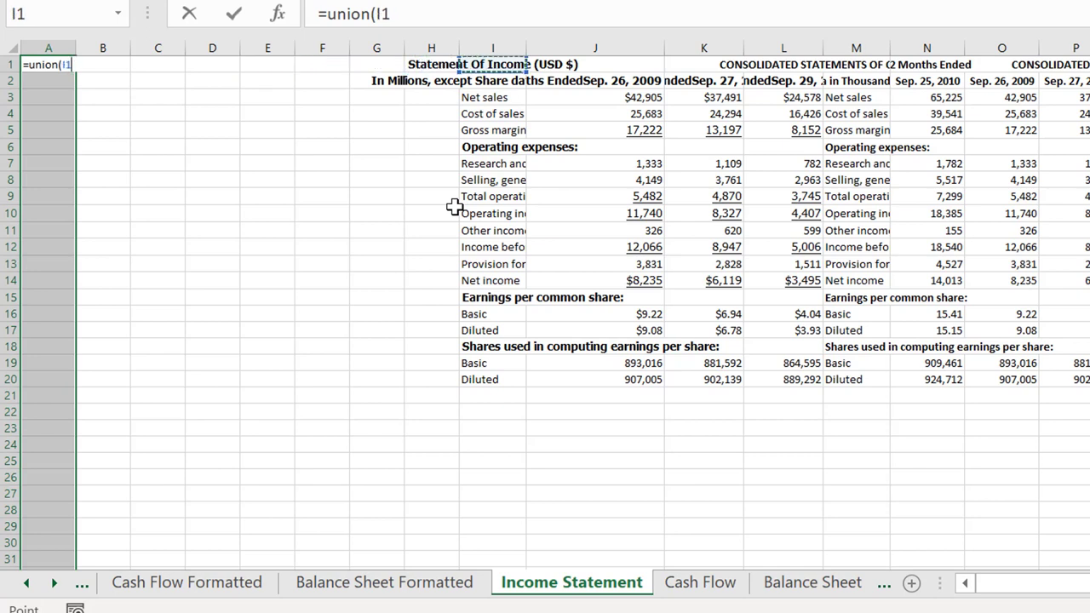
pyautogui.press('Down')
pyautogui.press('Down')
pyautogui.hotkey('shift', 'Down')
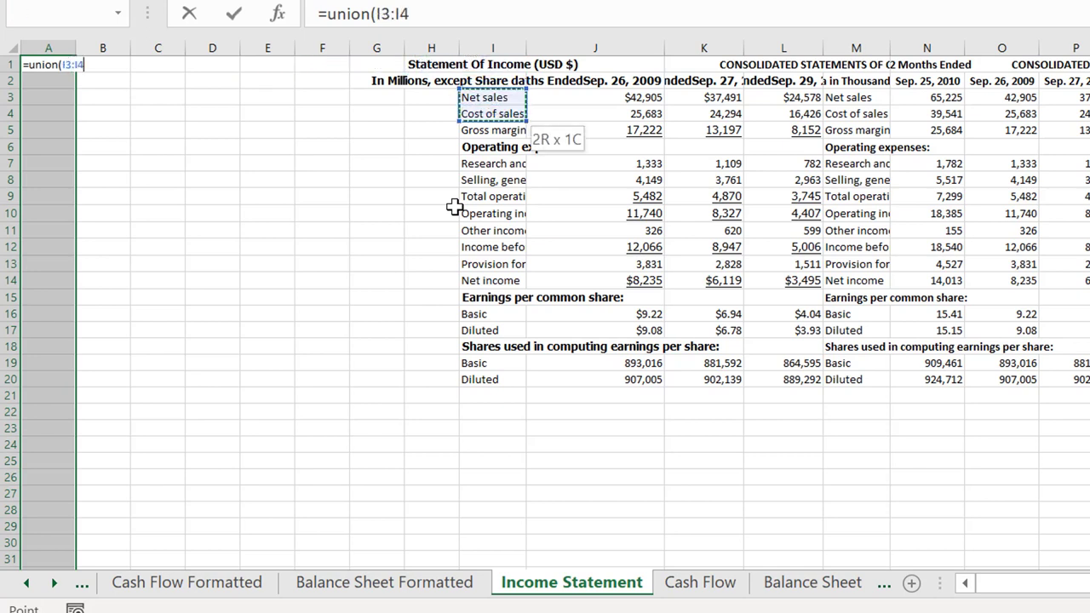
pyautogui.hotkey('shift', 'Down')
pyautogui.hotkey('shift', 'Down')
pyautogui.hotkey('shift', 'Down')
pyautogui.hotkey('shift', 'Down')
pyautogui.hotkey('shift', 'Down')
pyautogui.hotkey('shift', 'Down')
pyautogui.hotkey('shift', 'Down')
pyautogui.hotkey('shift', 'Down')
pyautogui.hotkey('shift', 'Down')
pyautogui.hotkey('shift', 'Down')
pyautogui.hotkey('shift', 'Down')
pyautogui.hotkey('shift', 'Down')
pyautogui.hotkey('shift', 'Down')
pyautogui.hotkey('shift', 'Down')
pyautogui.hotkey('shift', 'Down')
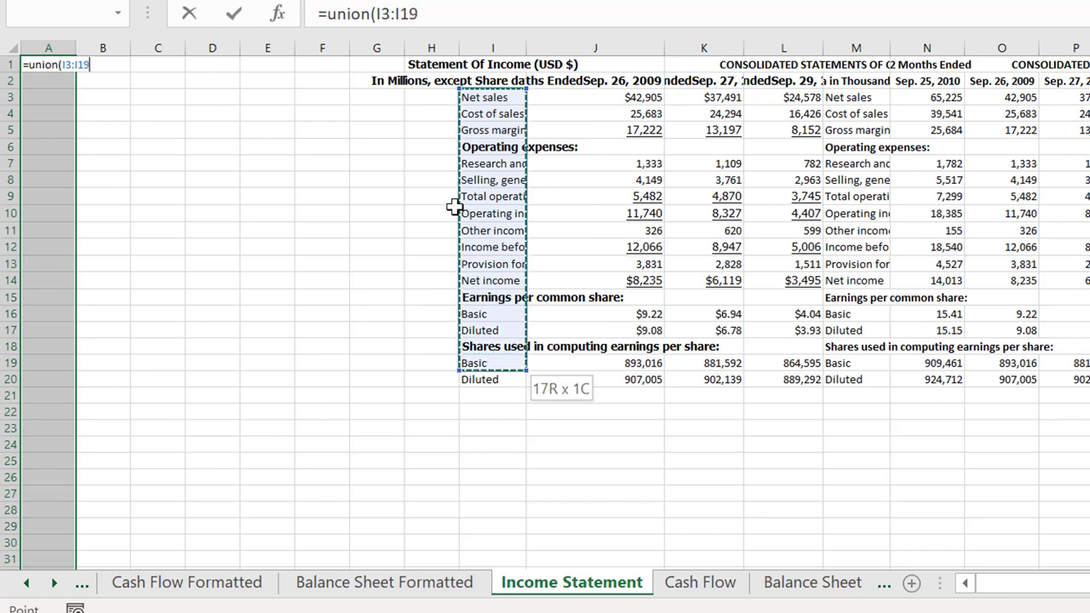
pyautogui.hotkey('shift', 'Down')
pyautogui.write('<')
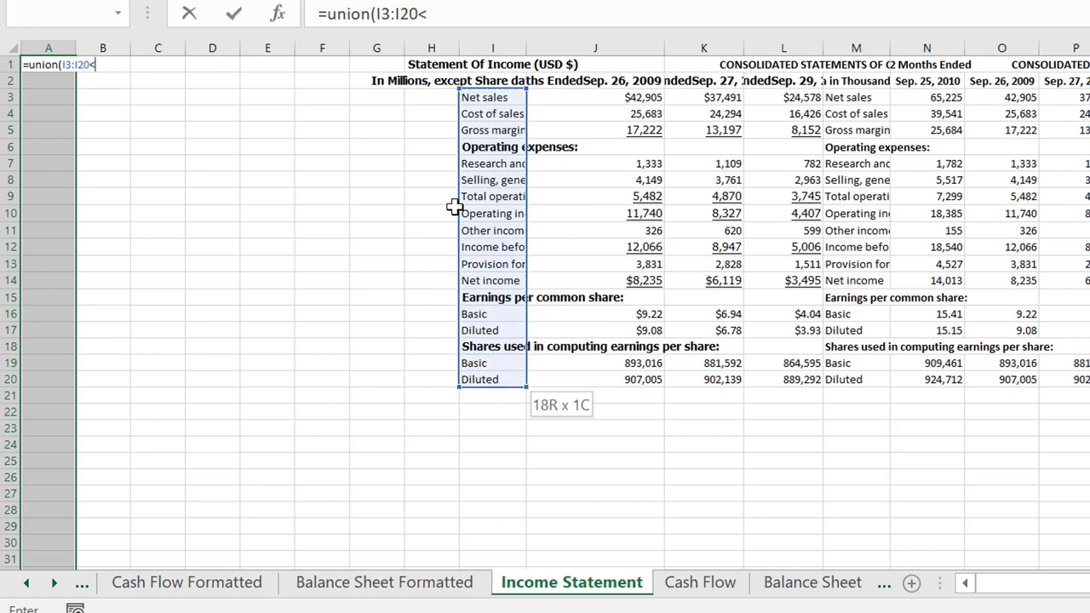
# Add the second statement's line items in M3:M20 to the union formula
pyautogui.moveTo(846, 99); pyautogui.dragTo(848, 109)
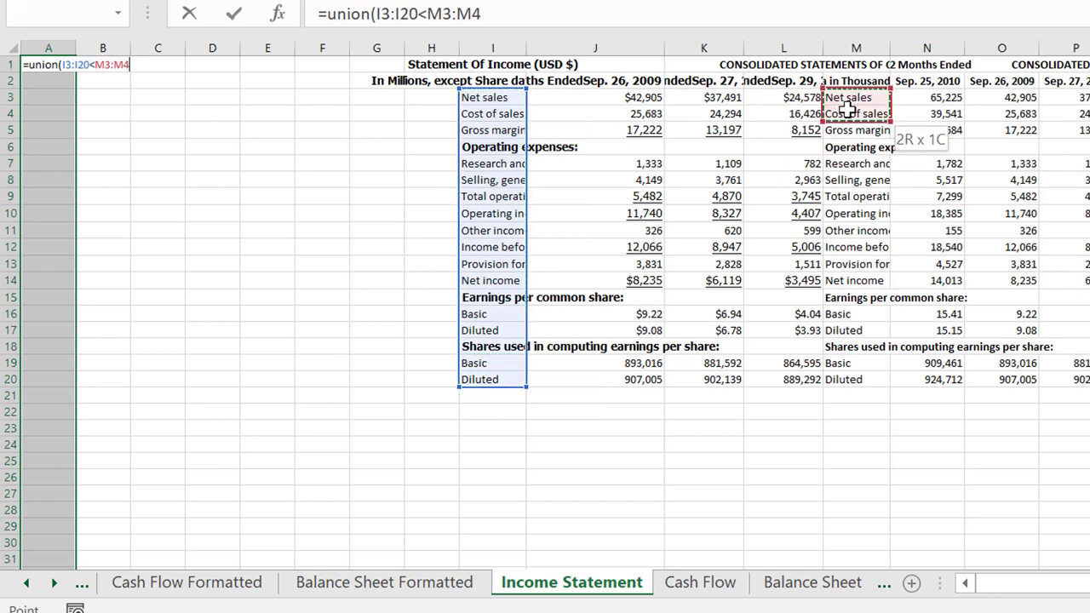
pyautogui.hotkey('shift', 'Down')
pyautogui.hotkey('shift', 'Down')
pyautogui.hotkey('shift', 'Down')
pyautogui.hotkey('shift', 'Down')
pyautogui.hotkey('shift', 'Down')
pyautogui.hotkey('shift', 'Down')
pyautogui.hotkey('shift', 'Down')
pyautogui.hotkey('shift', 'Down')
pyautogui.hotkey('shift', 'Down')
pyautogui.hotkey('shift', 'Down')
pyautogui.hotkey('shift', 'Down')
pyautogui.hotkey('shift', 'Down')
pyautogui.hotkey('shift', 'Down')
pyautogui.hotkey('shift', 'Down')
pyautogui.hotkey('shift', 'Down')
pyautogui.hotkey('shift', 'Down')
pyautogui.hotkey('shift', 'Down')
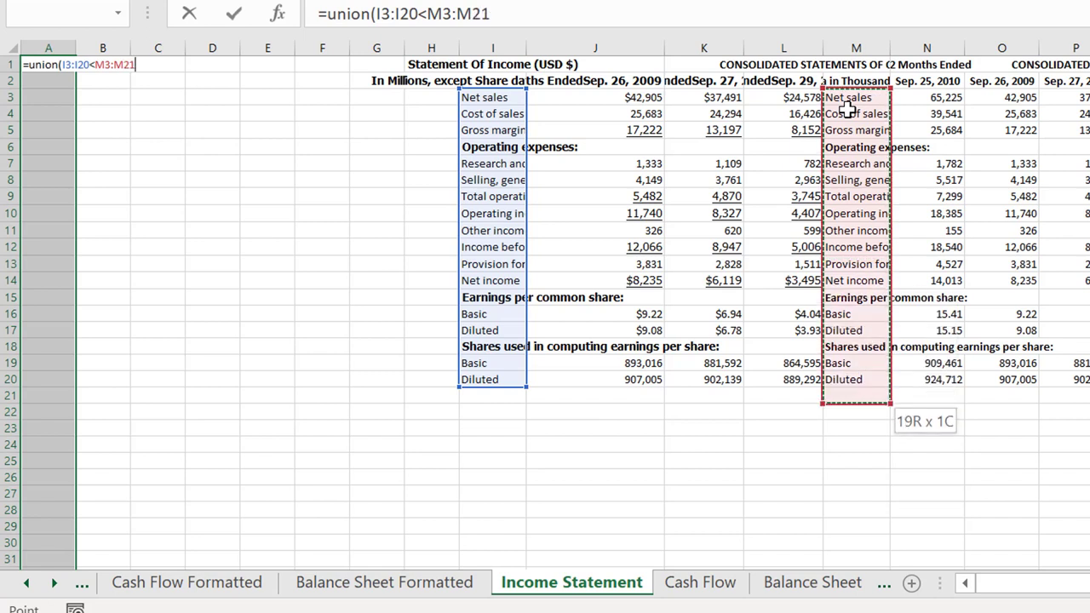
pyautogui.hotkey('shift', 'Up')
pyautogui.write('<')
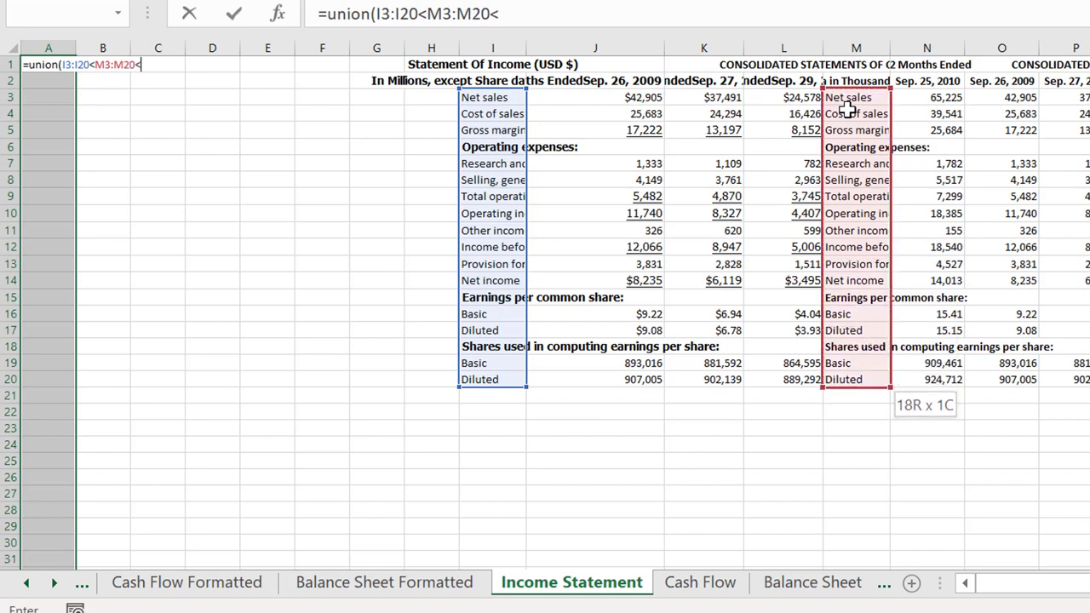
# Extend the union formula with the line-item ranges Q3:Q21, U3:U21 and Y3:Y21
pyautogui.write('Q3')
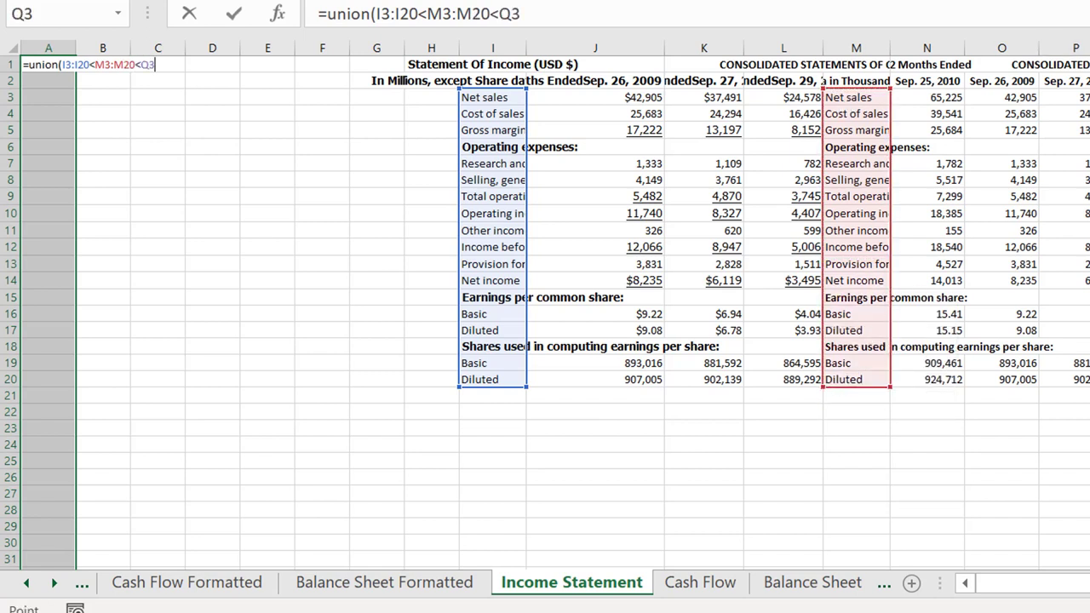
pyautogui.hotkey('shift', 'Down')
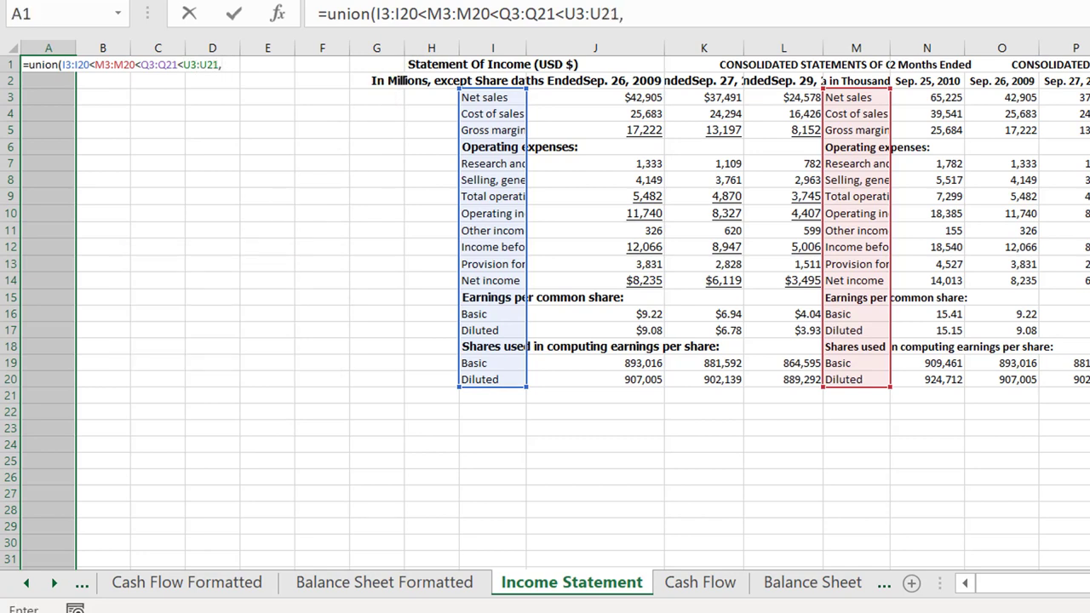
pyautogui.hscroll(10, 545, 315)
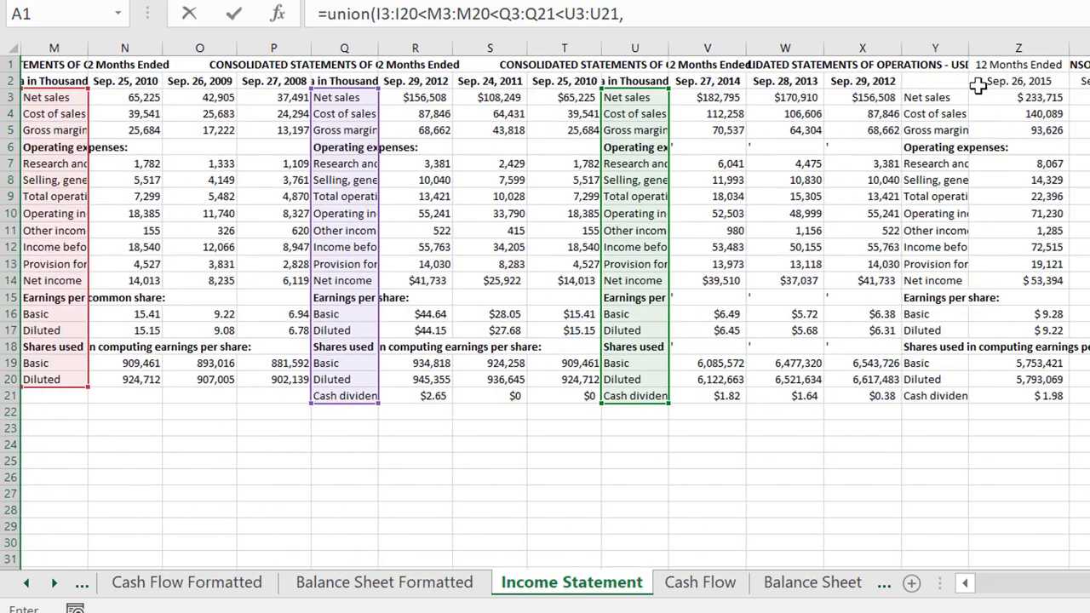
pyautogui.moveTo(940, 96); pyautogui.dragTo(937, 399)
pyautogui.write('<')
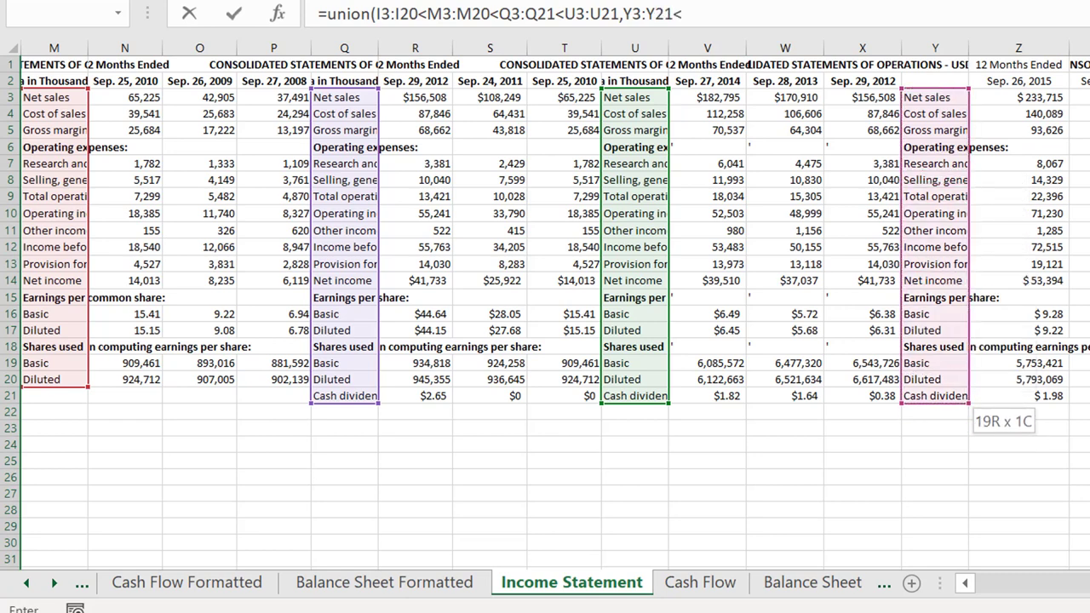
# Add AC3:AC22 and AG3:AG26 as the last union ranges and enter the formula as an array formula
pyautogui.press('Left')
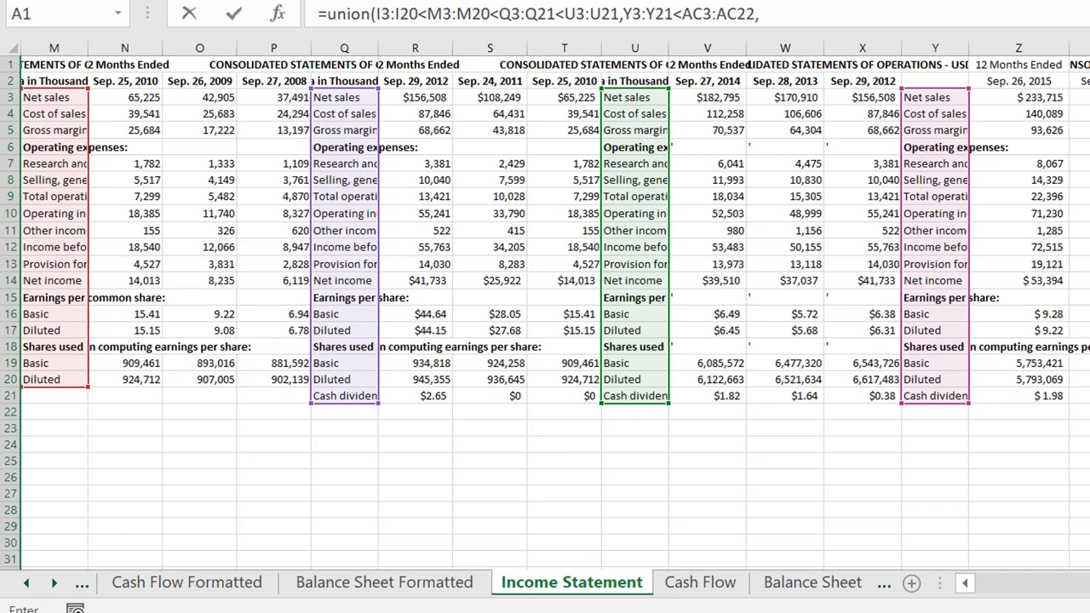
pyautogui.hscroll(6, 545, 307)
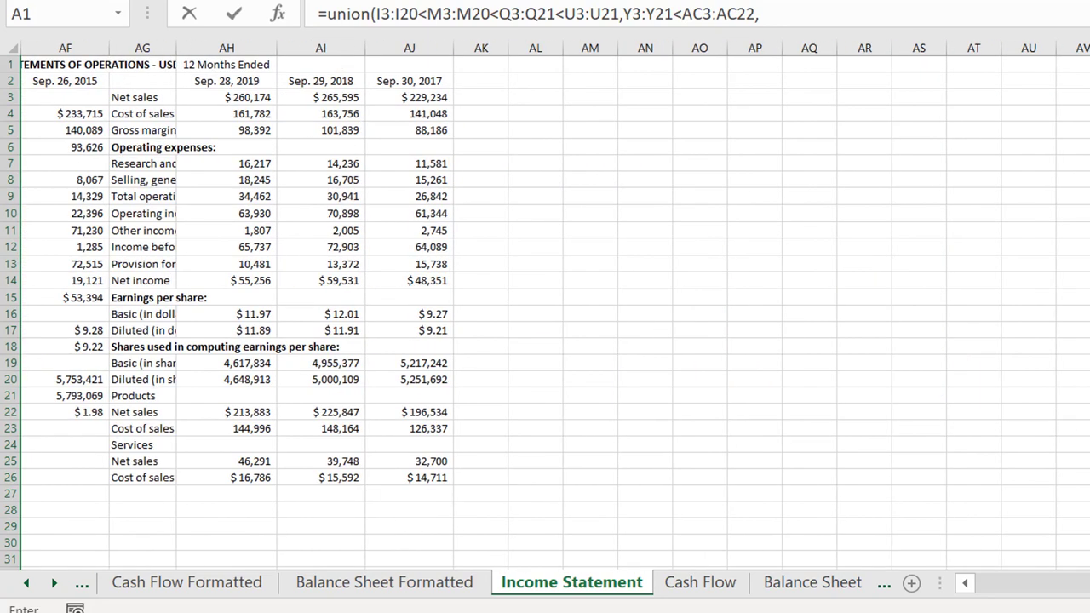
pyautogui.click(967, 584)
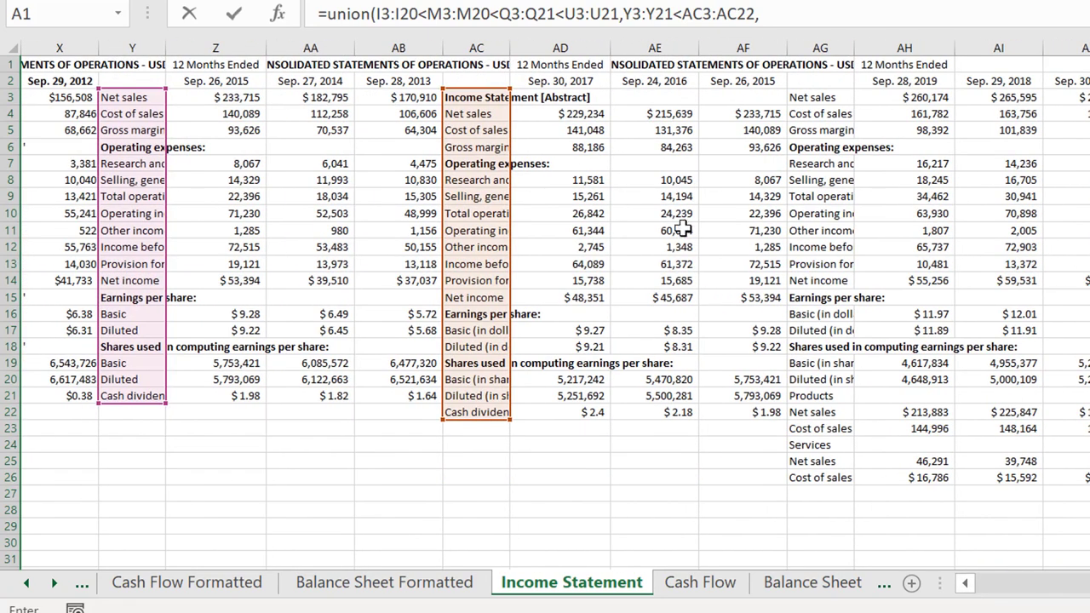
pyautogui.moveTo(806, 100); pyautogui.dragTo(839, 479)
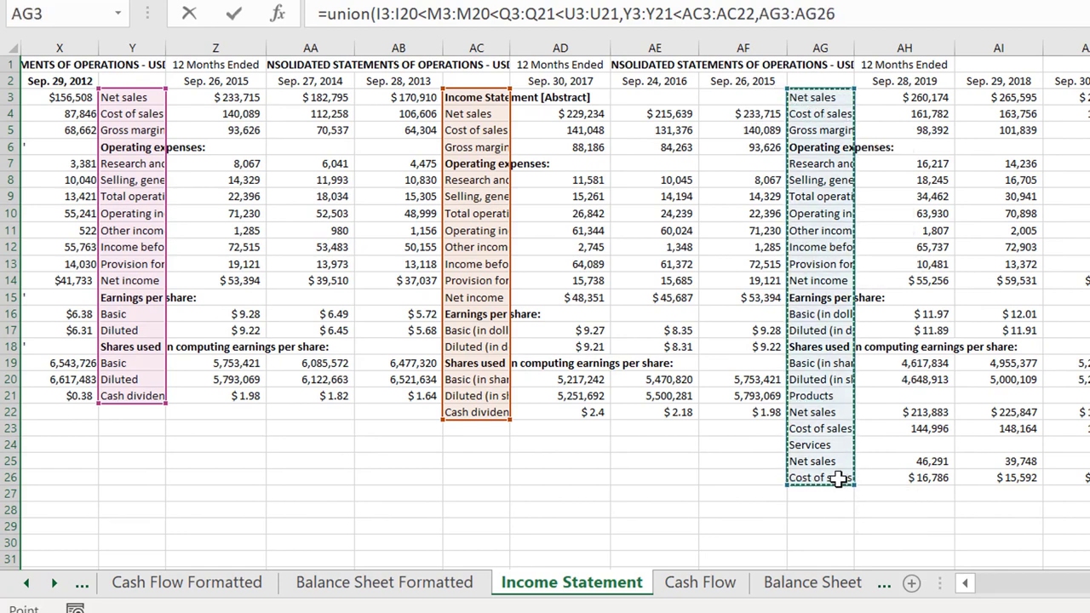
pyautogui.press('Return')
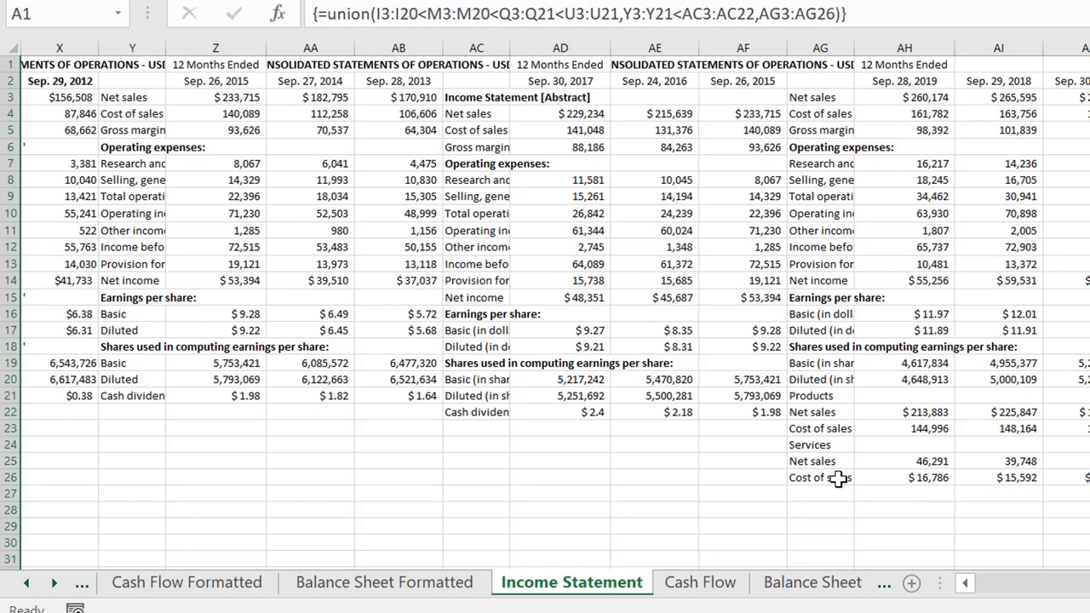
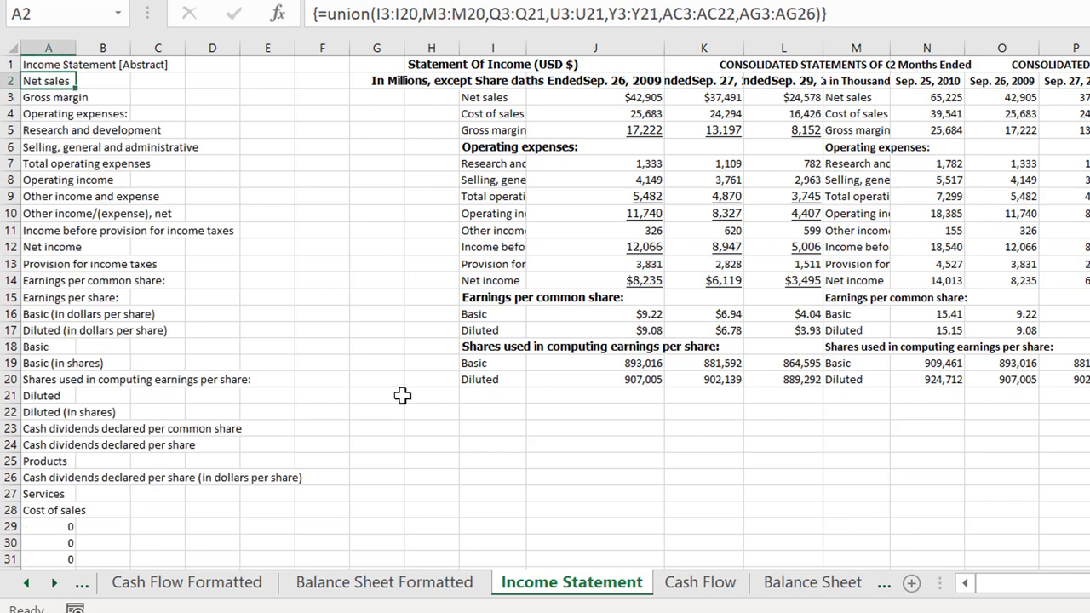
# Look through the combined income statement line items in column A from A1 to row 27 and back up
pyautogui.press('Up')
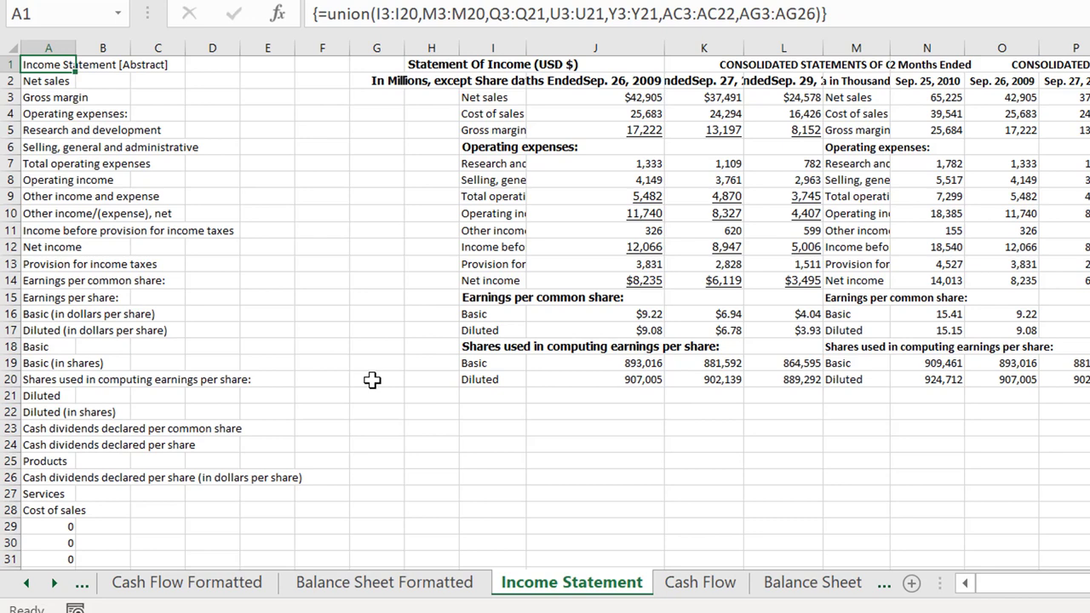
pyautogui.press('Down')
pyautogui.press('Down')
pyautogui.press('Down')
pyautogui.press('Down')
pyautogui.press('Down')
pyautogui.press('Down')
pyautogui.press('Down')
pyautogui.press('Down')
pyautogui.press('Down')
pyautogui.press('Down')
pyautogui.press('Down')
pyautogui.press('Down')
pyautogui.press('Down')
pyautogui.press('Down')
pyautogui.press('Down')
pyautogui.press('Down')
pyautogui.press('Down')
pyautogui.press('Down')
pyautogui.press('Down')
pyautogui.press('Down')
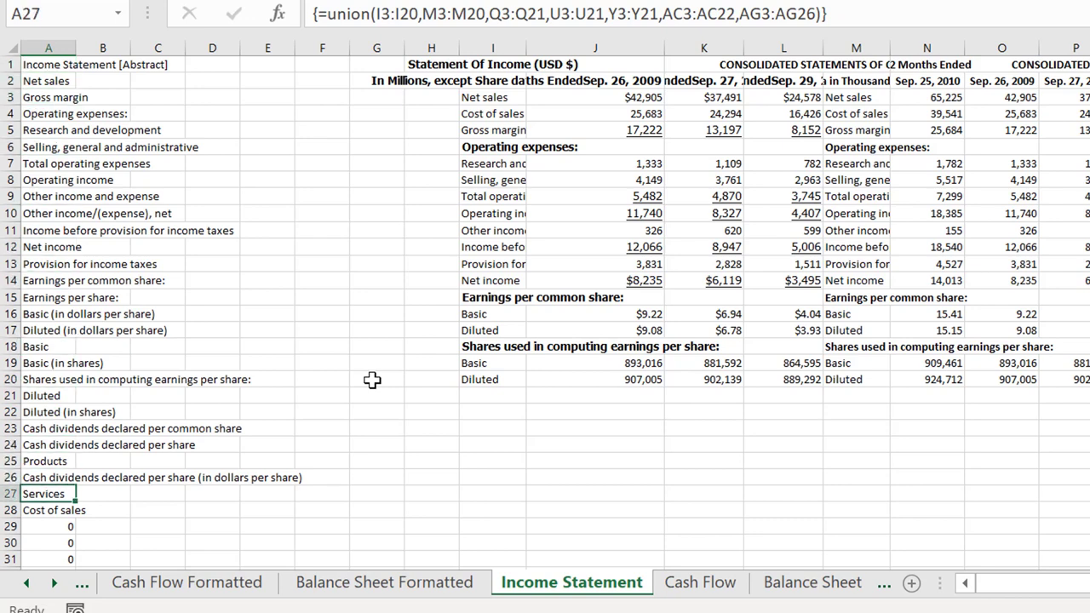
pyautogui.press('Up')
pyautogui.press('Up')
pyautogui.press('Up')
pyautogui.press('Up')
pyautogui.press('Up')
pyautogui.press('Up')
pyautogui.press('Up')
pyautogui.press('Up')
pyautogui.press('Up')
pyautogui.press('Up')
pyautogui.press('Up')
pyautogui.press('Up')
pyautogui.press('Up')
pyautogui.press('Up')
pyautogui.press('Up')
pyautogui.press('Up')
pyautogui.press('Up')
pyautogui.press('Up')
pyautogui.press('Up')
pyautogui.press('Up')
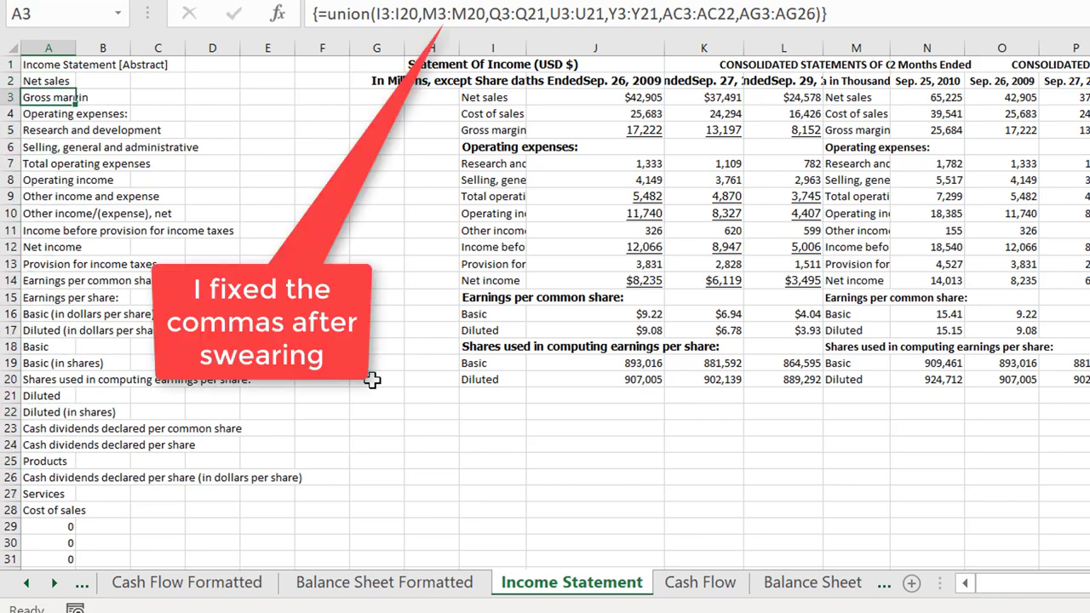
# Review the merged income statement items in column A again, going over the entries between Income Statement [Abstract] and Cost of sales
pyautogui.press('Up')
pyautogui.press('Down')
pyautogui.press('Down')
pyautogui.press('Down')
pyautogui.press('Down')
pyautogui.press('Down')
pyautogui.press('Down')
pyautogui.press('Down')
pyautogui.press('Down')
pyautogui.press('Down')
pyautogui.press('Down')
pyautogui.press('Down')
pyautogui.press('Down')
pyautogui.press('Down')
pyautogui.press('Down')
pyautogui.press('Down')
pyautogui.press('Down')
pyautogui.press('Down')
pyautogui.press('Down')
pyautogui.press('Down')
pyautogui.press('Down')
pyautogui.press('Down')
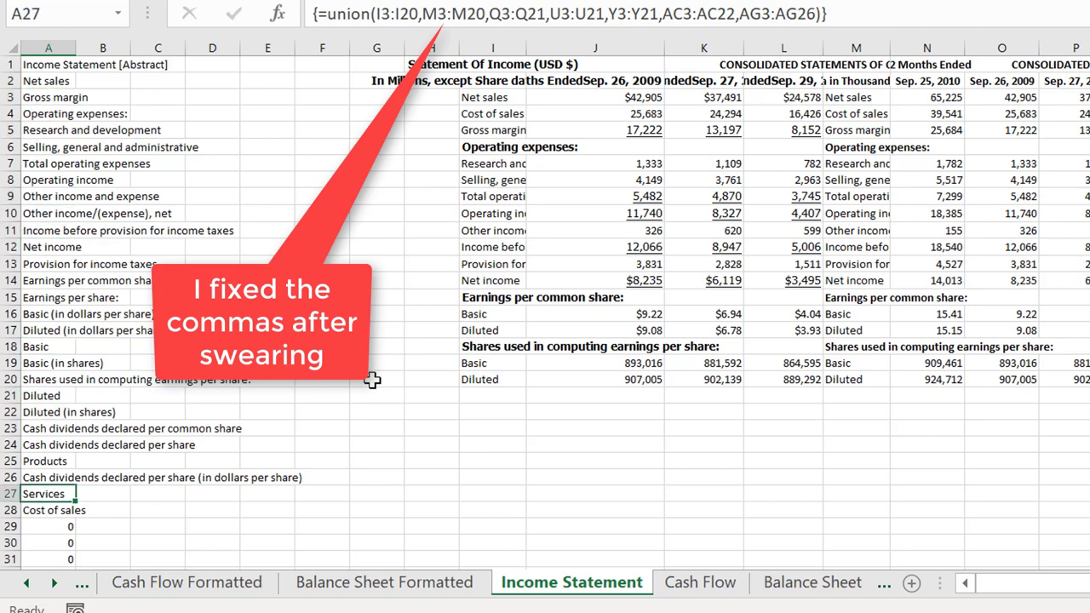
pyautogui.press('Down')
pyautogui.press('Down')
pyautogui.press('Up')
pyautogui.press('Up')
pyautogui.press('Up')
pyautogui.press('Up')
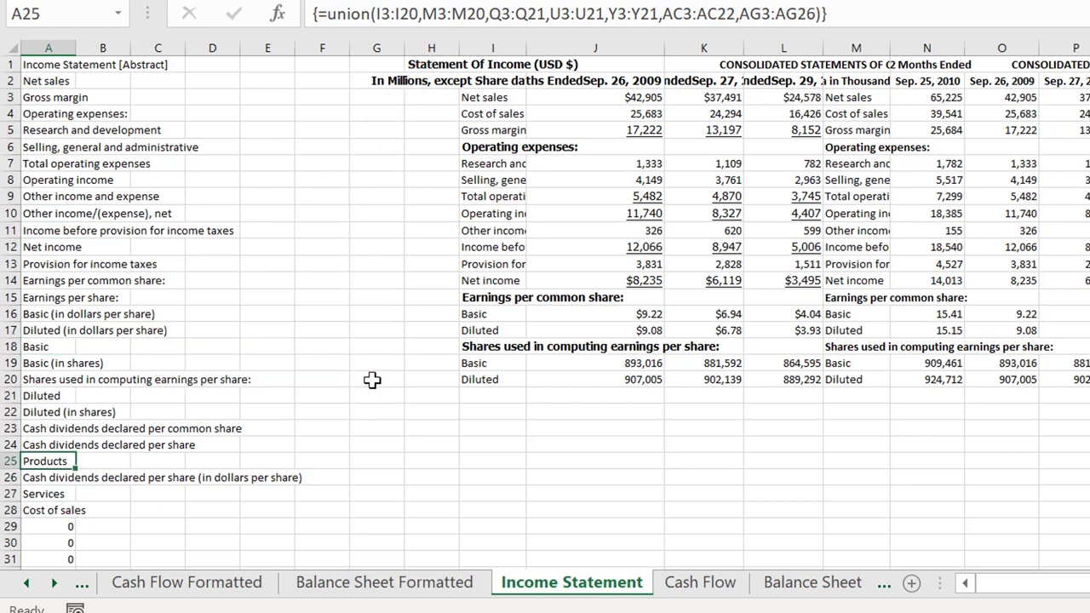
pyautogui.press('Up')
pyautogui.press('Up')
pyautogui.press('Up')
pyautogui.press('Up')
pyautogui.press('Up')
pyautogui.press('Up')
pyautogui.press('Up')
pyautogui.press('Up')
pyautogui.press('Up')
pyautogui.press('Up')
pyautogui.press('Up')
pyautogui.press('Up')
pyautogui.press('Up')
pyautogui.press('Up')
pyautogui.press('Up')
pyautogui.press('Up')
pyautogui.press('Up')
pyautogui.press('Up')
pyautogui.press('Up')
pyautogui.press('Up')
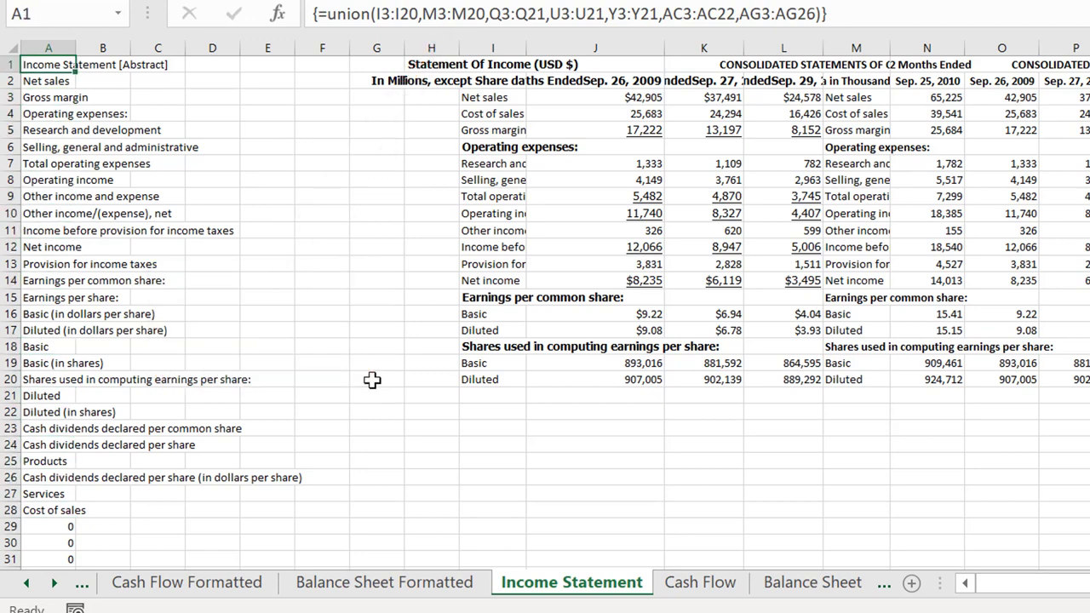
pyautogui.press('Down')
pyautogui.press('Down')
pyautogui.press('Down')
pyautogui.press('Down')
pyautogui.press('Down')
pyautogui.press('Down')
pyautogui.press('Down')
pyautogui.press('Down')
pyautogui.press('Down')
pyautogui.press('Down')
pyautogui.press('Down')
pyautogui.press('Down')
pyautogui.press('Down')
pyautogui.press('Down')
pyautogui.press('Down')
pyautogui.press('Down')
pyautogui.press('Down')
pyautogui.press('Down')
pyautogui.press('Down')
pyautogui.press('Down')
pyautogui.press('Down')
pyautogui.press('Down')
pyautogui.press('Up')
pyautogui.press('Up')
pyautogui.press('Up')
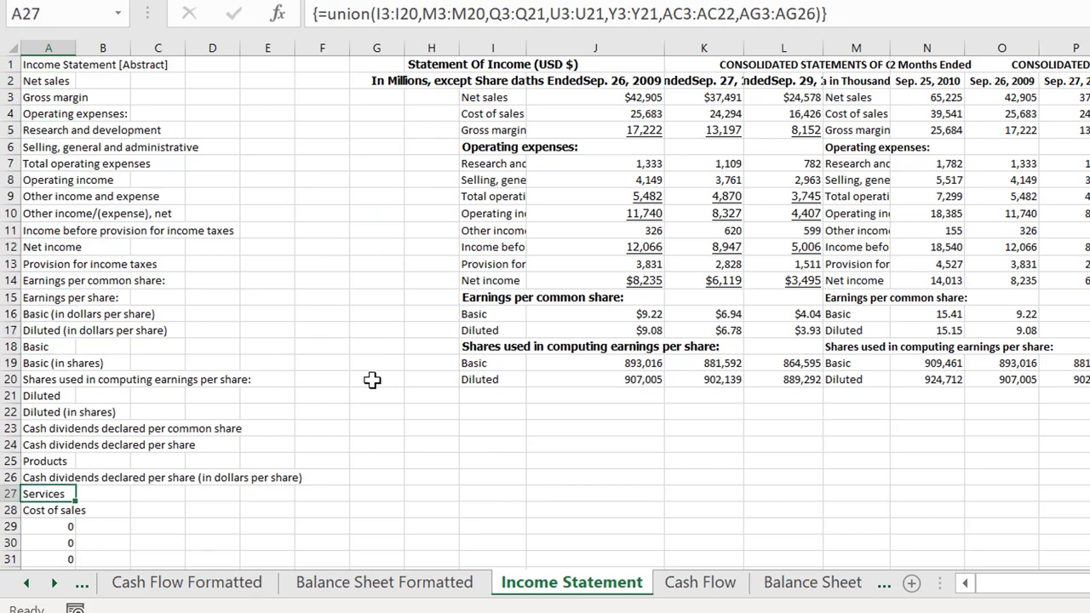
pyautogui.press('Up')
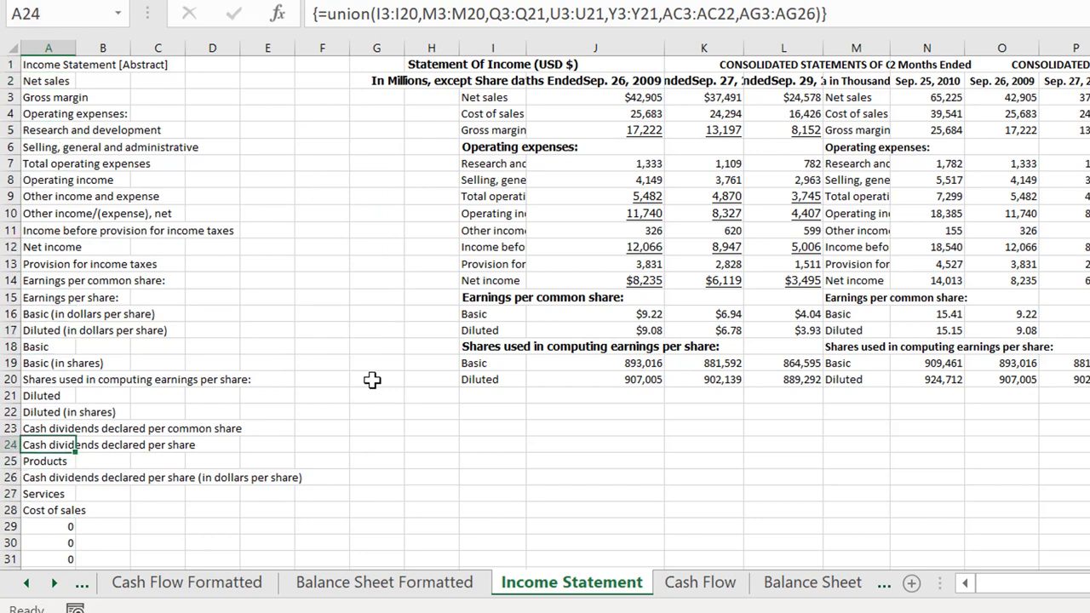
# On the Cash Flow sheet, select the output cells in column A from A1 down to about row 188
pyautogui.hotkey('ctrl', 'pagedown')
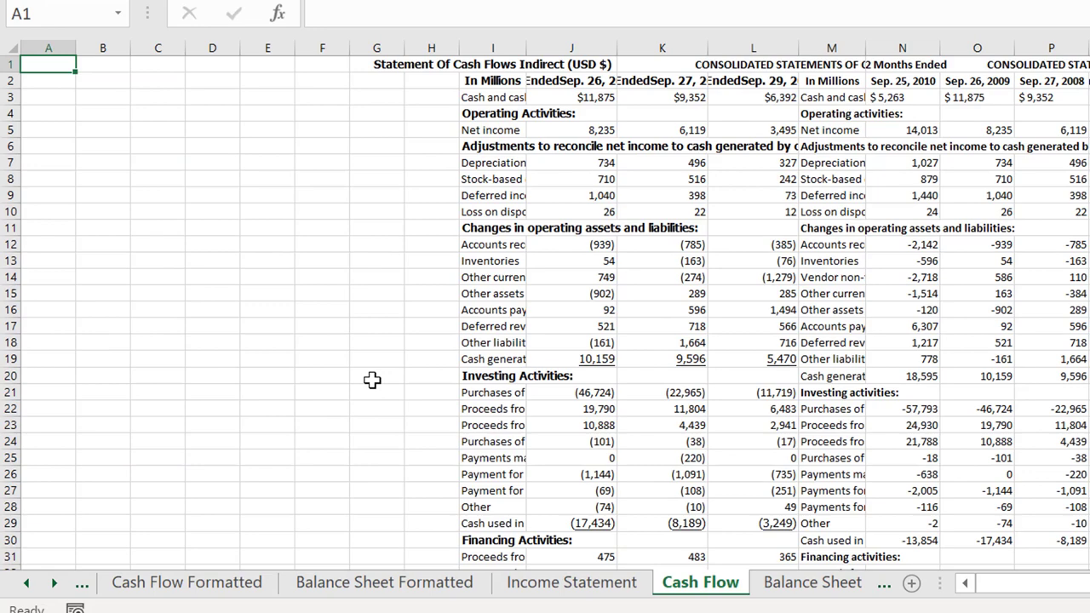
pyautogui.hotkey('shift', 'Down')
pyautogui.hotkey('shift', 'Down')
pyautogui.hotkey('shift', 'Down')
pyautogui.hotkey('shift', 'Down')
pyautogui.hotkey('shift', 'Down')
pyautogui.hotkey('shift', 'Down')
pyautogui.hotkey('shift', 'Down')
pyautogui.hotkey('shift', 'Down')
pyautogui.hotkey('shift', 'Down')
pyautogui.hotkey('shift', 'Down')
pyautogui.hotkey('shift', 'Down')
pyautogui.hotkey('shift', 'Down')
pyautogui.hotkey('shift', 'Down')
pyautogui.hotkey('shift', 'Down')
pyautogui.hotkey('shift', 'Down')
pyautogui.hotkey('shift', 'Down')
pyautogui.hotkey('shift', 'Down')
pyautogui.hotkey('shift', 'Down')
pyautogui.hotkey('shift', 'Down')
pyautogui.hotkey('shift', 'Down')
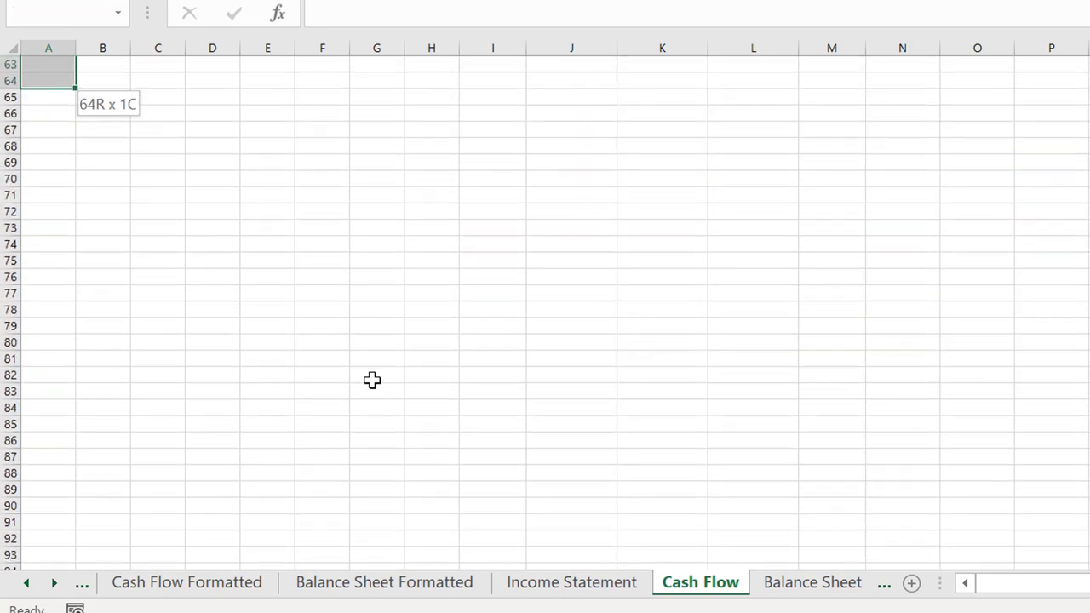
pyautogui.hotkey('shift', 'Down')
pyautogui.hotkey('shift', 'Down')
pyautogui.hotkey('shift', 'Down')
pyautogui.hotkey('shift', 'Down')
pyautogui.hotkey('shift', 'Down')
pyautogui.hotkey('shift', 'Down')
pyautogui.hotkey('shift', 'Down')
pyautogui.hotkey('shift', 'Down')
pyautogui.hotkey('shift', 'Down')
pyautogui.hotkey('shift', 'Down')
pyautogui.hotkey('shift', 'Down')
pyautogui.hotkey('shift', 'Down')
pyautogui.hotkey('shift', 'Down')
pyautogui.hotkey('shift', 'Down')
pyautogui.hotkey('shift', 'Down')
pyautogui.hotkey('shift', 'Down')
pyautogui.hotkey('shift', 'Down')
pyautogui.hotkey('shift', 'Down')
pyautogui.hotkey('shift', 'Down')
pyautogui.hotkey('shift', 'Down')
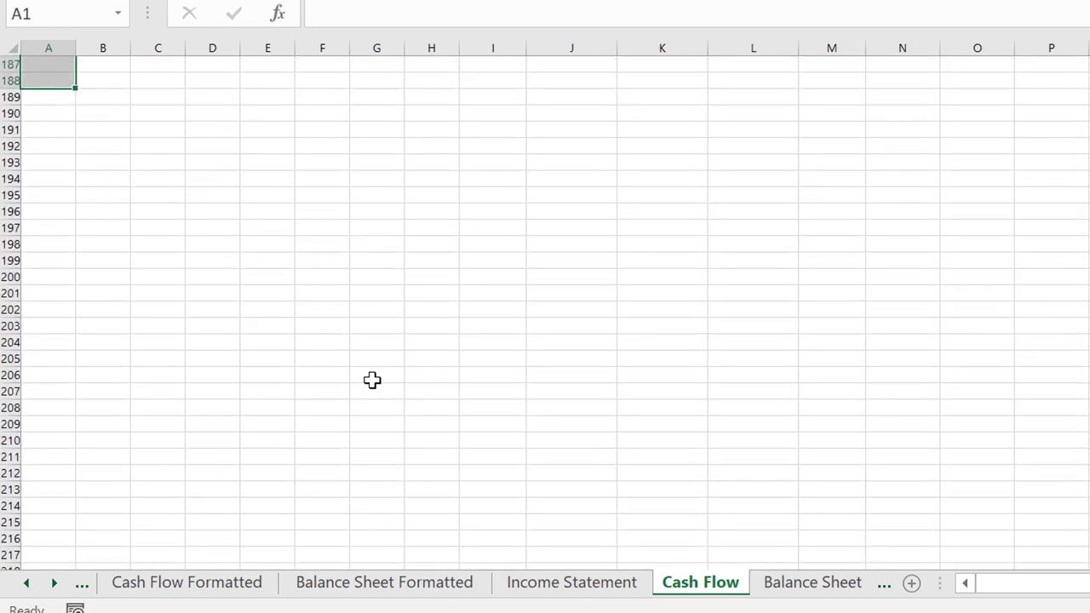
# Start a union formula in the selected column A cells with the first cash flow statement's range I2:I38
pyautogui.write('=un')
pyautogui.press('Down')
pyautogui.press('Down')
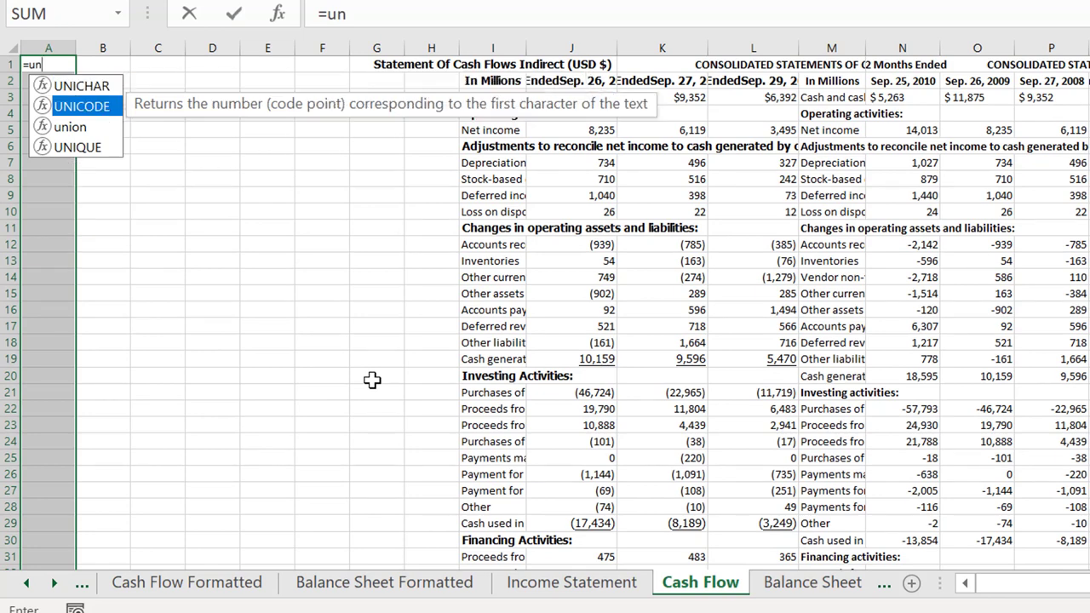
pyautogui.press('Tab')
pyautogui.press('Right')
pyautogui.press('Right')
pyautogui.press('Right')
pyautogui.press('Right')
pyautogui.press('Right')
pyautogui.press('Right')
pyautogui.press('Right')
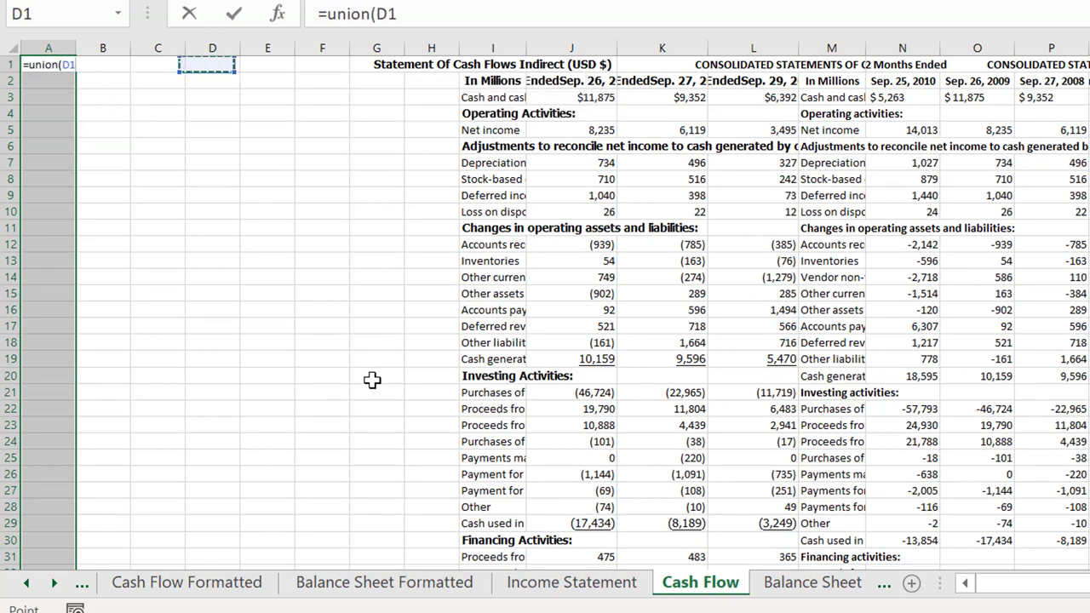
pyautogui.press('Down')
pyautogui.press('Right')
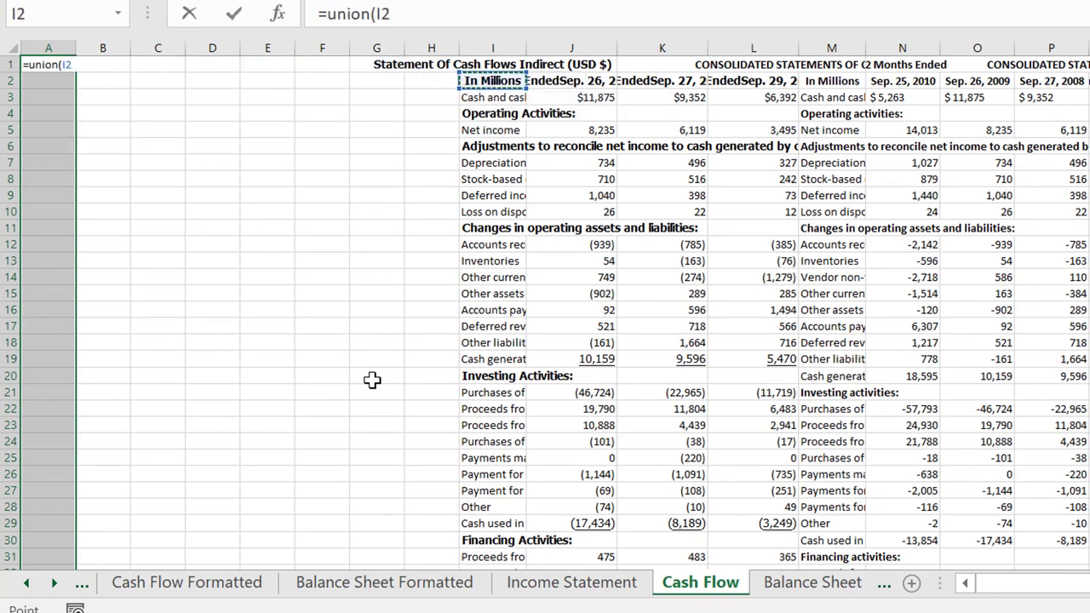
pyautogui.hotkey('ctrl', 'shift', 'Down')
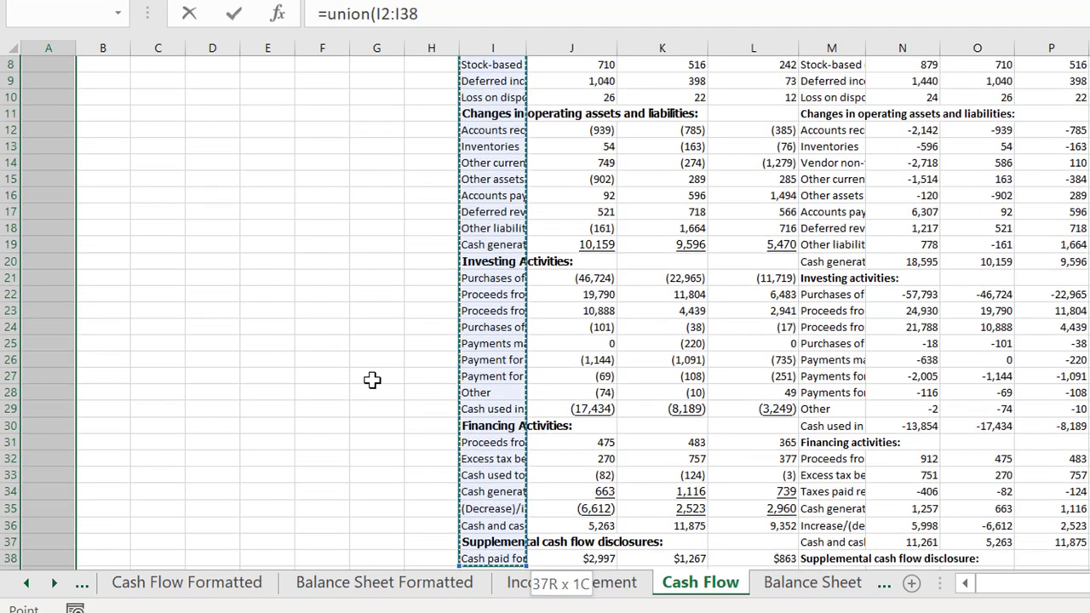
# Add the second cash flow statement's line items in M3:M39 to the union formula
pyautogui.write(',')
pyautogui.hotkey('ctrl', 'Home')
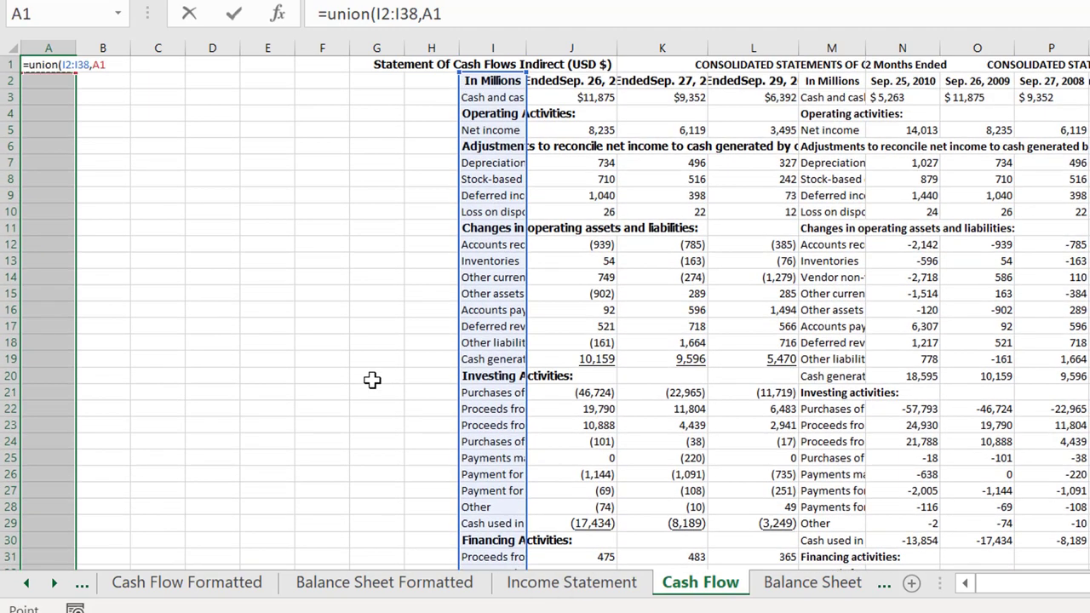
pyautogui.press('Right')
pyautogui.press('Right')
pyautogui.press('Right')
pyautogui.press('Right')
pyautogui.press('Right')
pyautogui.press('Right')
pyautogui.press('Right')
pyautogui.press('Right')
pyautogui.press('Right')
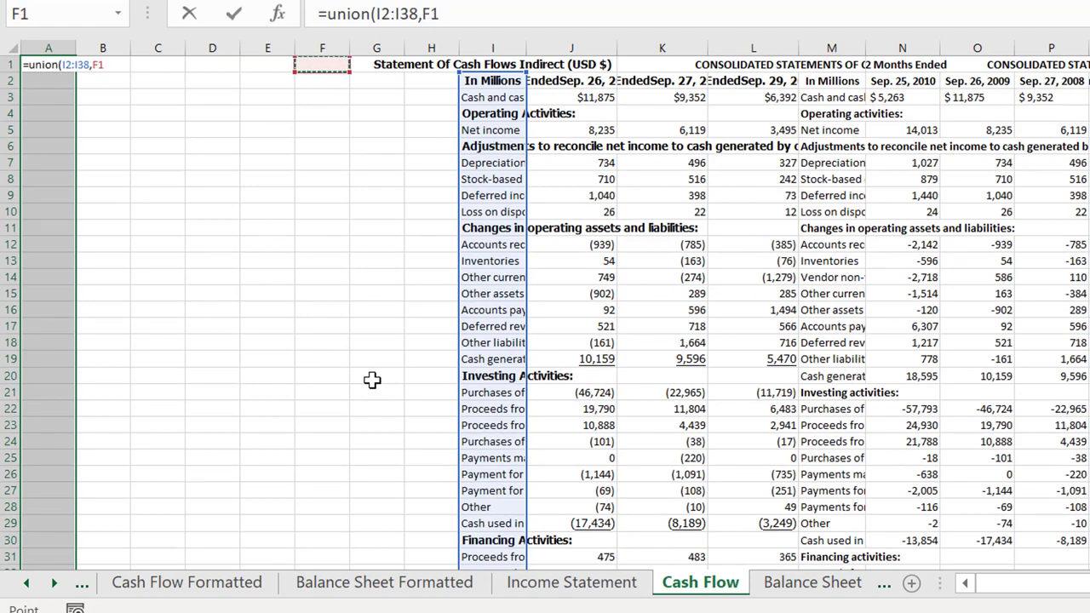
pyautogui.press('Right')
pyautogui.press('Right')
pyautogui.press('Right')
pyautogui.press('Right')
pyautogui.press('Down')
pyautogui.press('Up')
pyautogui.press('Left')
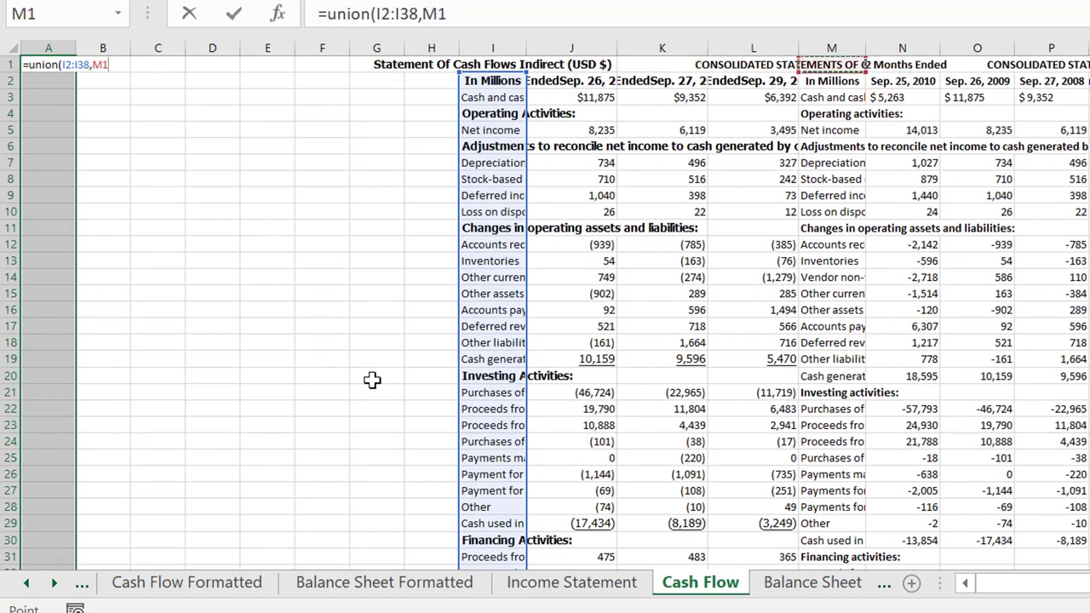
pyautogui.press('Down')
pyautogui.press('Down')
pyautogui.hotkey('ctrl', 'shift', 'Down')
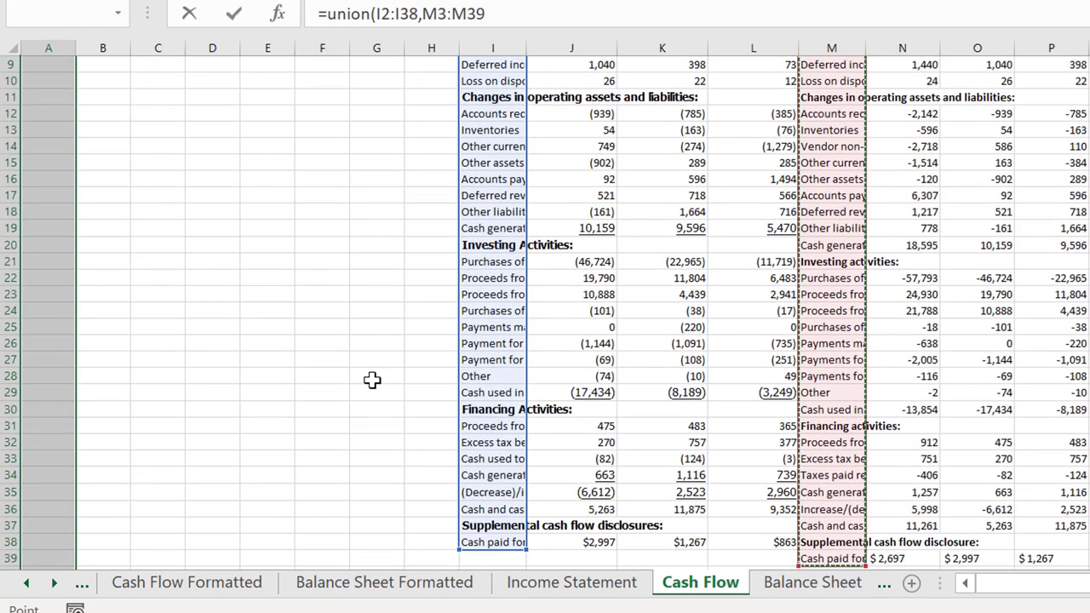
# Add the third cash flow statement's line items in Q3:Q37 to the union formula
pyautogui.write(',')
pyautogui.press('Right')
pyautogui.press('Right')
pyautogui.press('Right')
pyautogui.press('Right')
pyautogui.press('Right')
pyautogui.press('Right')
pyautogui.press('Right')
pyautogui.press('Right')
pyautogui.press('Right')
pyautogui.press('Right')
pyautogui.press('Right')
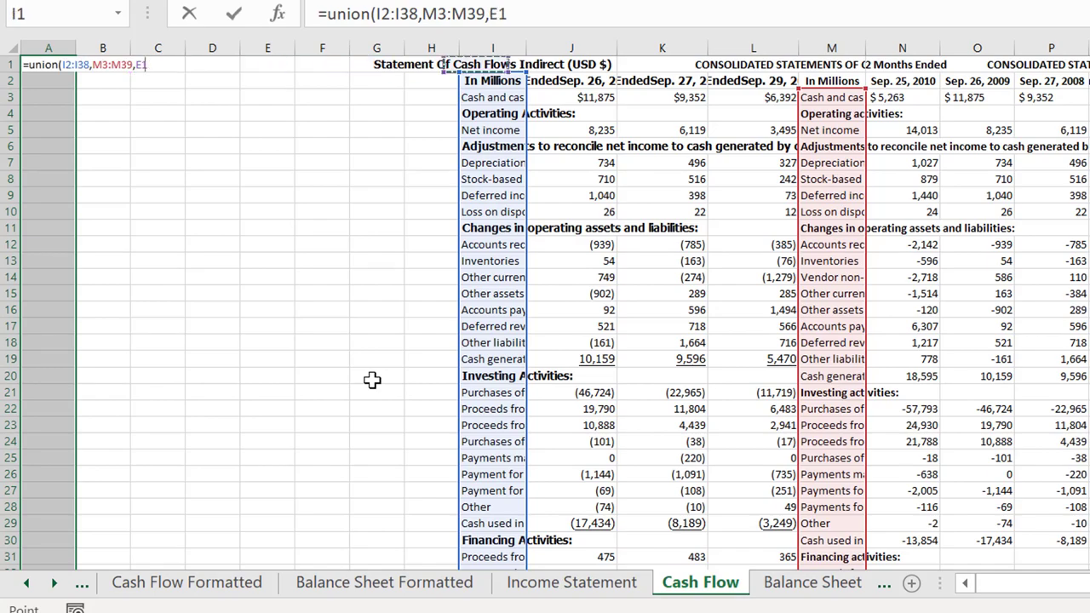
pyautogui.press('Down')
pyautogui.press('Down')
pyautogui.press('Right')
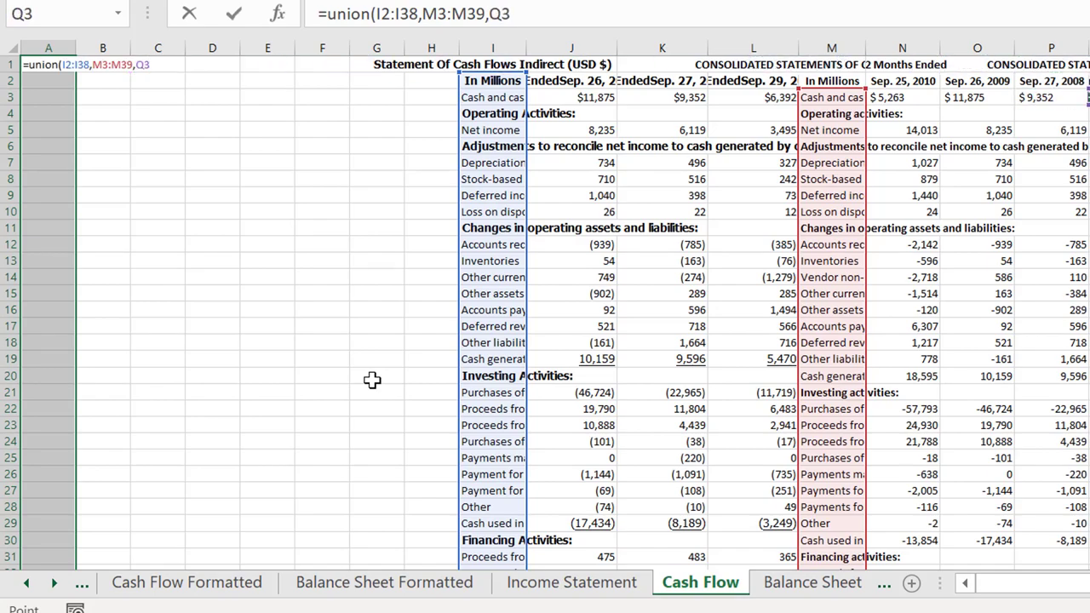
pyautogui.hotkey('ctrl', 'shift', 'Down')
# Extend the union formula with the fourth cash flow statement's line items in U3:U41
pyautogui.write(',')
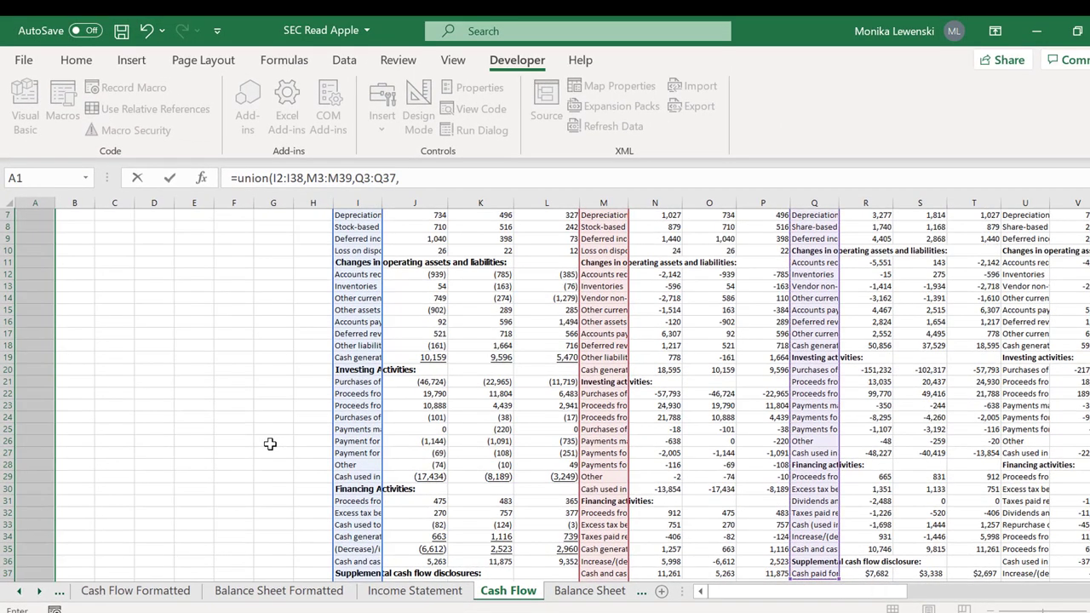
pyautogui.press('Right')
pyautogui.press('Right')
pyautogui.press('Right')
pyautogui.press('Right')
pyautogui.press('Right')
pyautogui.press('Right')
pyautogui.press('Right')
pyautogui.press('Right')
pyautogui.press('Right')
pyautogui.press('Right')
pyautogui.press('Right')
pyautogui.press('Right')
pyautogui.press('Right')
pyautogui.press('Right')
pyautogui.press('Right')
pyautogui.press('Right')
pyautogui.press('Right')
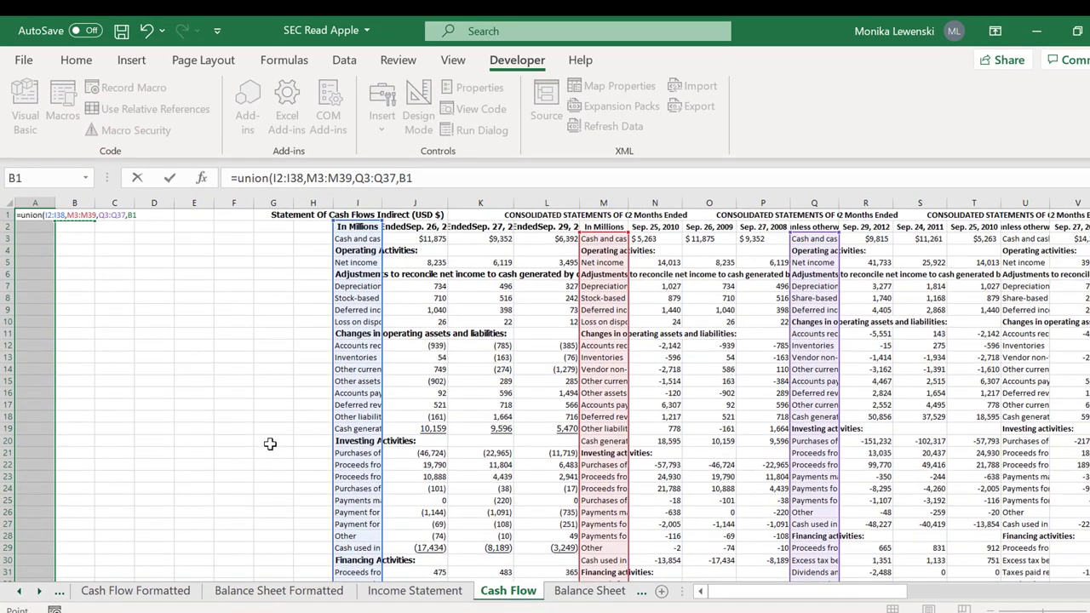
pyautogui.press('Right')
pyautogui.press('Right')
pyautogui.press('Right')
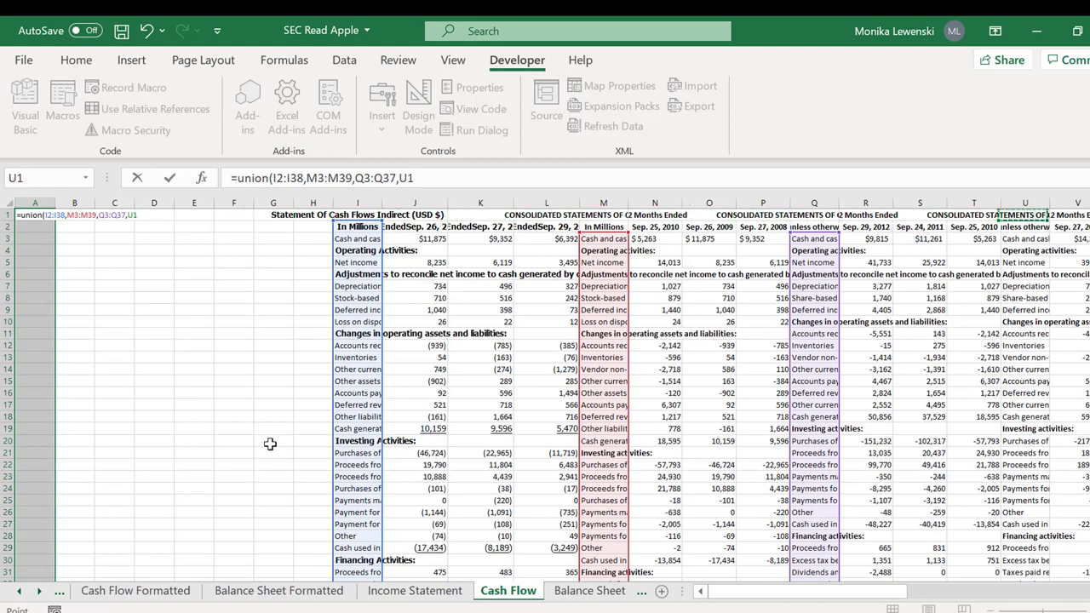
pyautogui.press('Down')
pyautogui.press('Down')
pyautogui.hotkey('ctrl', 'shift', 'Down')
# Include the fifth cash flow statement's line items, Y4:Y44, as the next union argument
pyautogui.write(',')
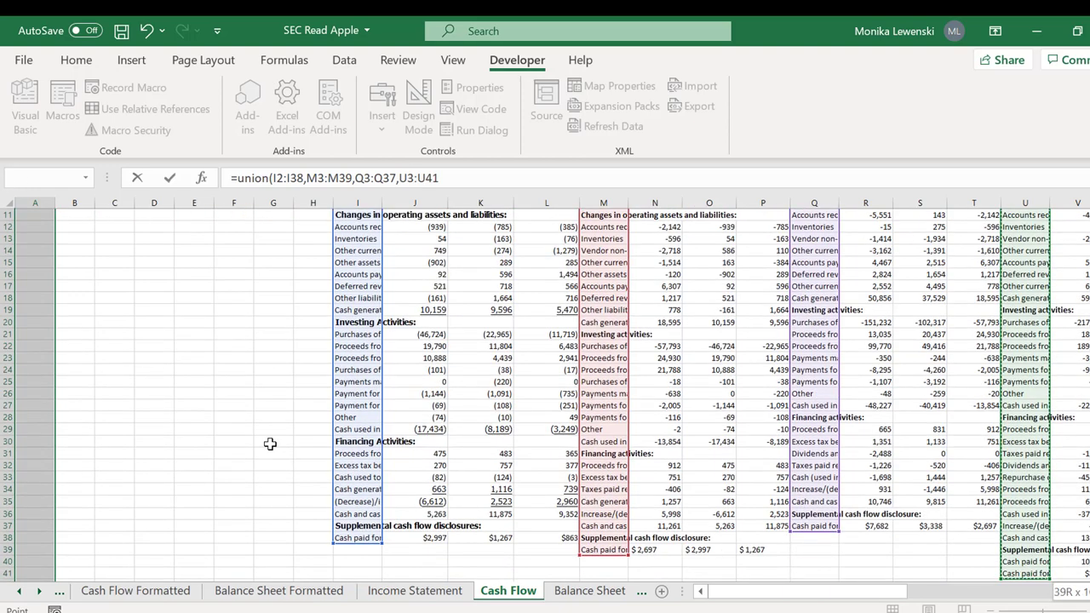
pyautogui.press('Right')
pyautogui.press('Right')
pyautogui.press('Right')
pyautogui.press('Right')
pyautogui.press('Right')
pyautogui.press('Right')
pyautogui.press('Right')
pyautogui.press('Right')
pyautogui.press('Right')
pyautogui.press('Right')
pyautogui.press('Right')
pyautogui.press('Right')
pyautogui.press('Right')
pyautogui.press('Right')
pyautogui.press('Right')
pyautogui.press('Right')
pyautogui.press('Right')
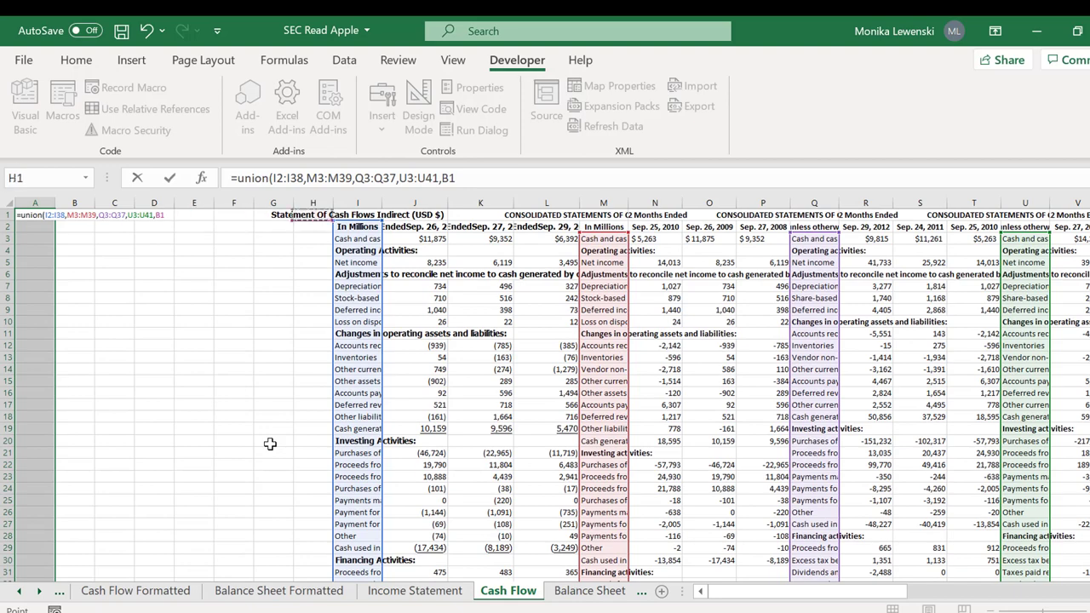
pyautogui.press('Right')
pyautogui.press('Right')
pyautogui.press('Right')
pyautogui.press('Right')
pyautogui.press('Right')
pyautogui.press('Right')
pyautogui.press('Right')
pyautogui.press('Right')
pyautogui.press('Right')
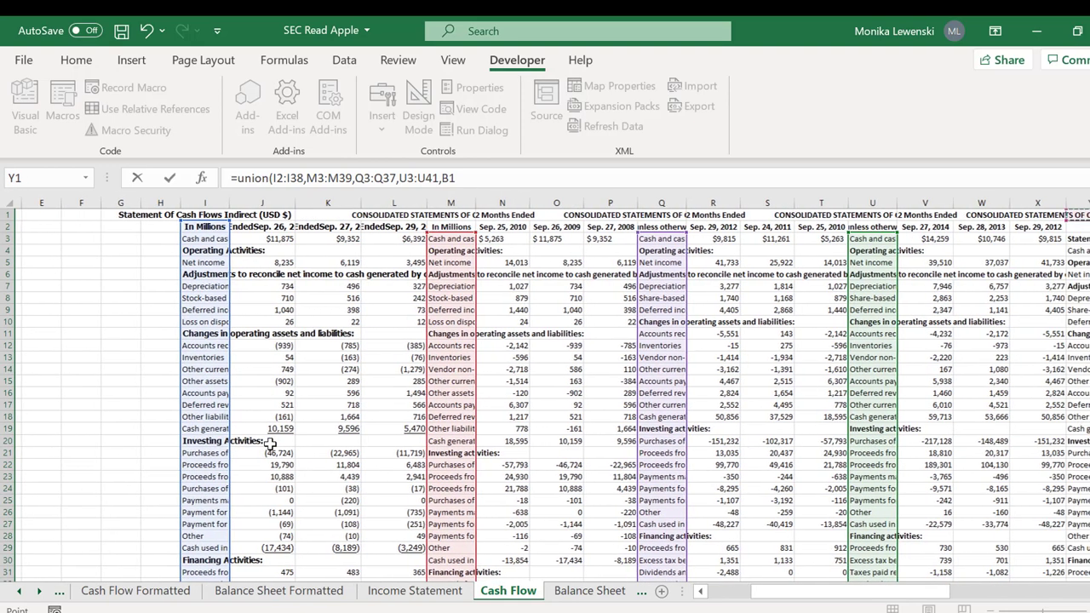
pyautogui.press('Left')
pyautogui.press('Left')
pyautogui.press('Left')
pyautogui.press('Down')
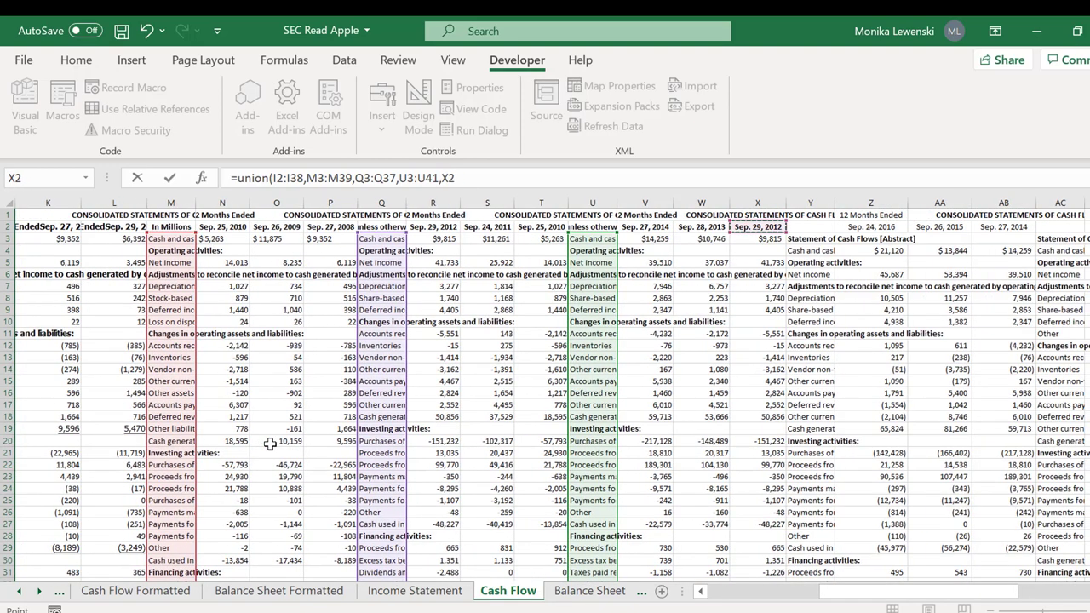
pyautogui.press('Down')
pyautogui.press('Down')
pyautogui.press('Right')
pyautogui.hotkey('ctrl', 'shift', 'Down')
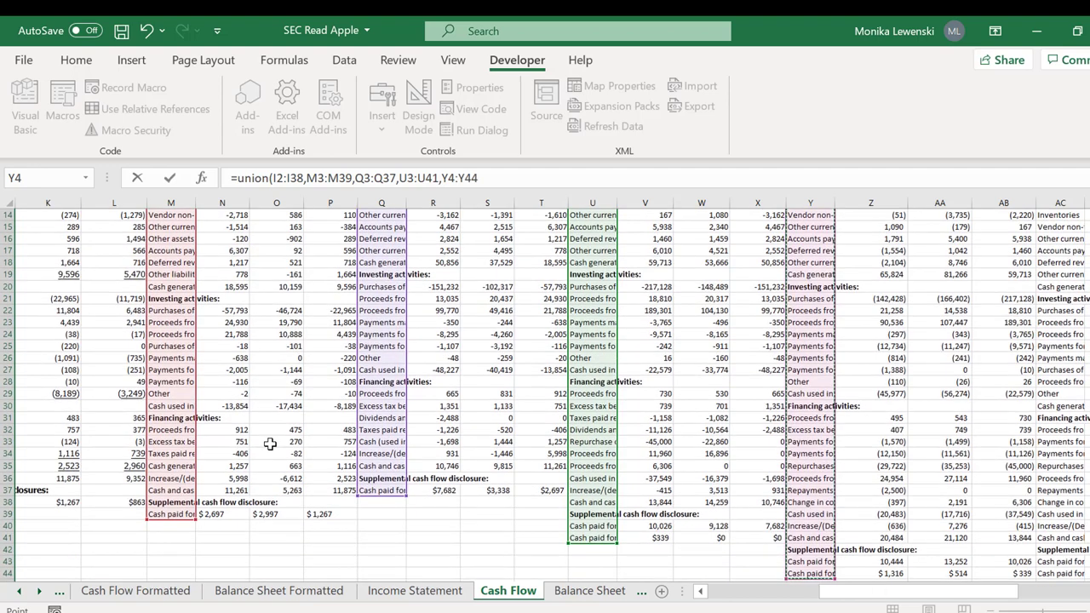
# Add the sixth cash flow statement's line items in AC4:AC44 to the union formula
pyautogui.write(',')
pyautogui.press('Right')
pyautogui.press('Right')
pyautogui.press('Right')
pyautogui.press('Right')
pyautogui.press('Right')
pyautogui.press('Right')
pyautogui.press('Right')
pyautogui.press('Right')
pyautogui.press('Right')
pyautogui.press('Right')
pyautogui.press('Right')
pyautogui.press('Right')
pyautogui.press('Right')
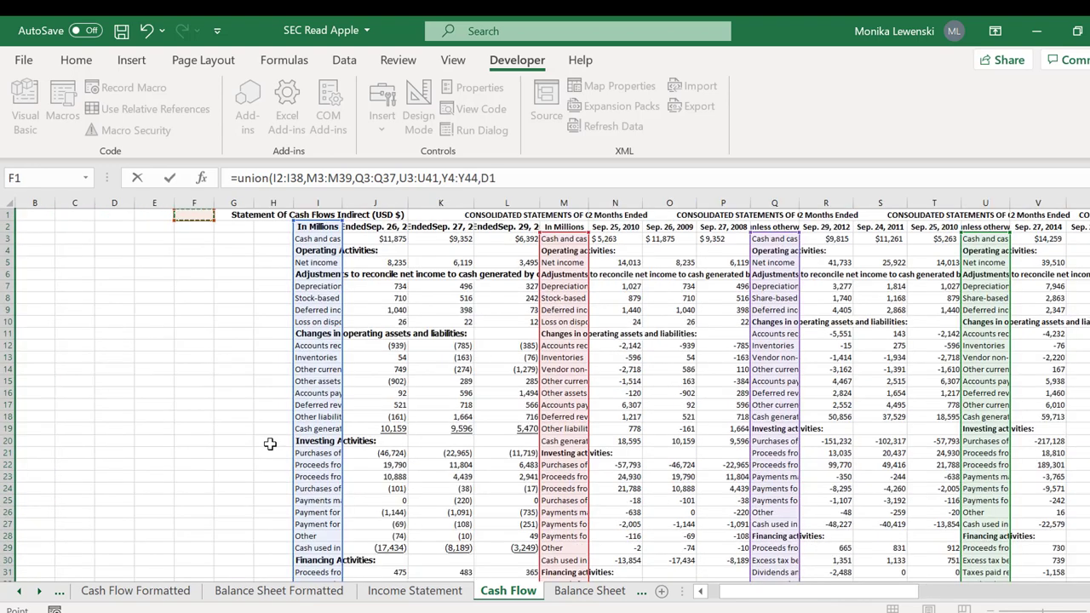
pyautogui.press('Right')
pyautogui.press('Right')
pyautogui.press('Right')
pyautogui.press('Right')
pyautogui.press('Right')
pyautogui.press('Right')
pyautogui.press('Right')
pyautogui.press('Right')
pyautogui.press('Right')
pyautogui.press('Right')
pyautogui.press('Right')
pyautogui.press('Right')
pyautogui.press('Right')
pyautogui.press('Right')
pyautogui.press('Right')
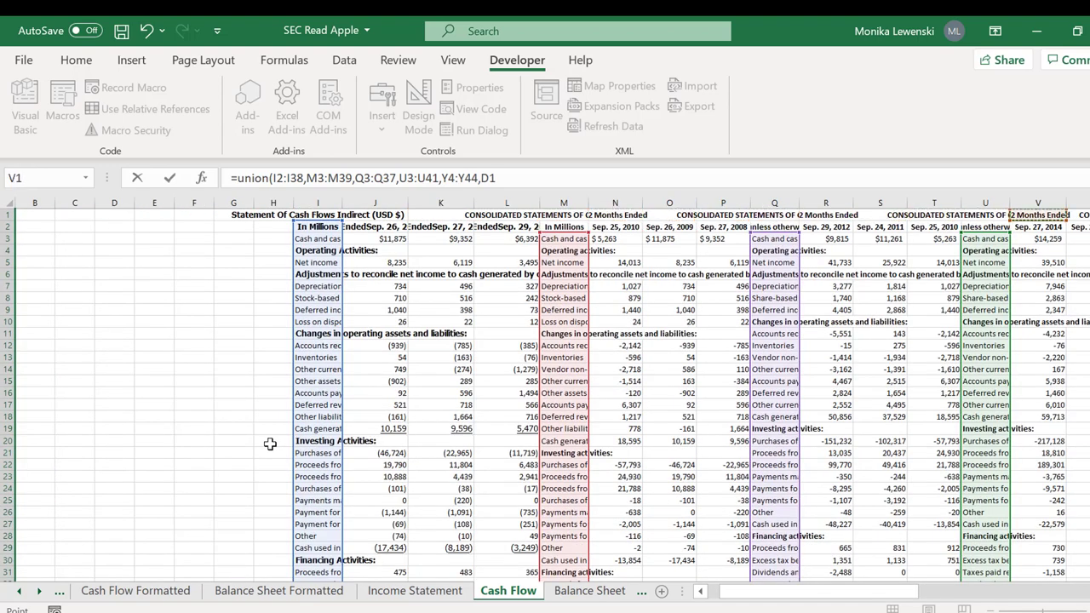
pyautogui.press('Right')
pyautogui.press('Right')
pyautogui.press('Right')
pyautogui.press('Right')
pyautogui.press('Right')
pyautogui.press('Right')
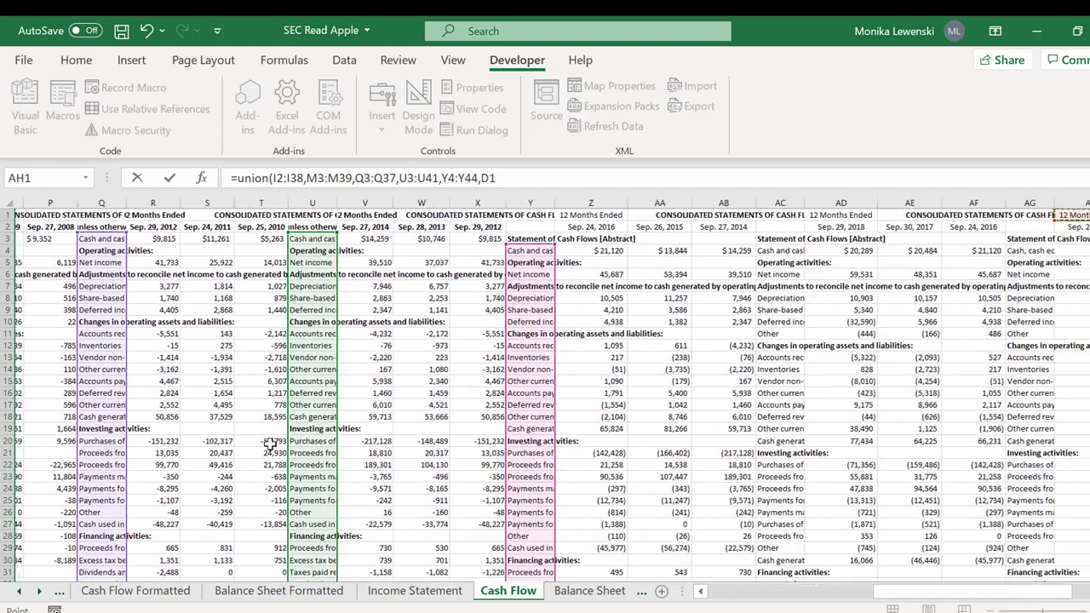
pyautogui.press('Left')
pyautogui.press('Left')
pyautogui.press('Left')
pyautogui.press('Left')
pyautogui.press('Left')
pyautogui.press('Left')
pyautogui.press('Left')
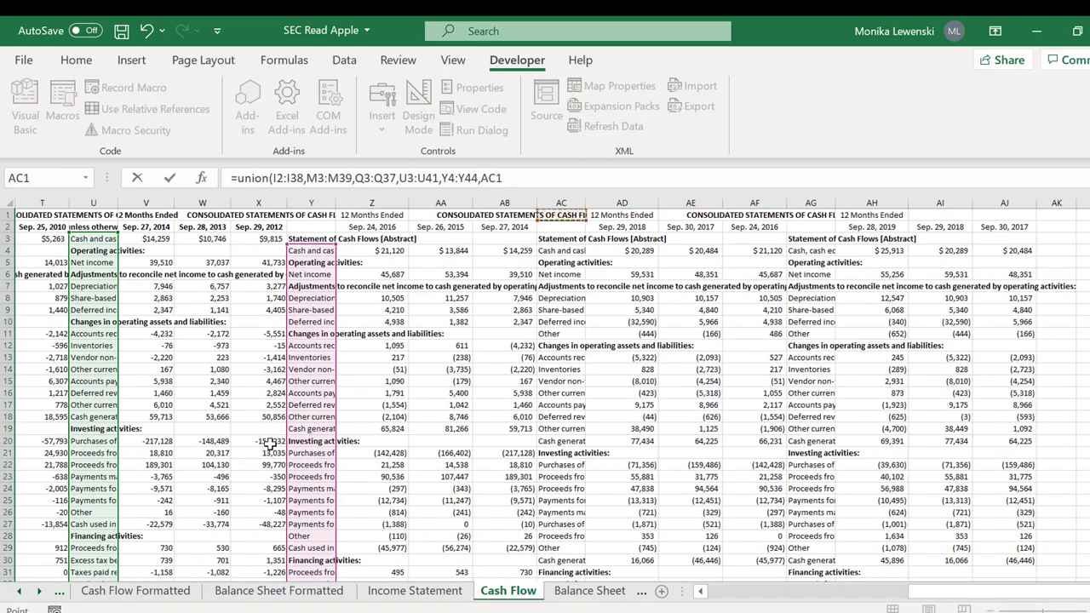
pyautogui.press('Down')
pyautogui.press('Down')
pyautogui.press('Down')
pyautogui.press('Right')
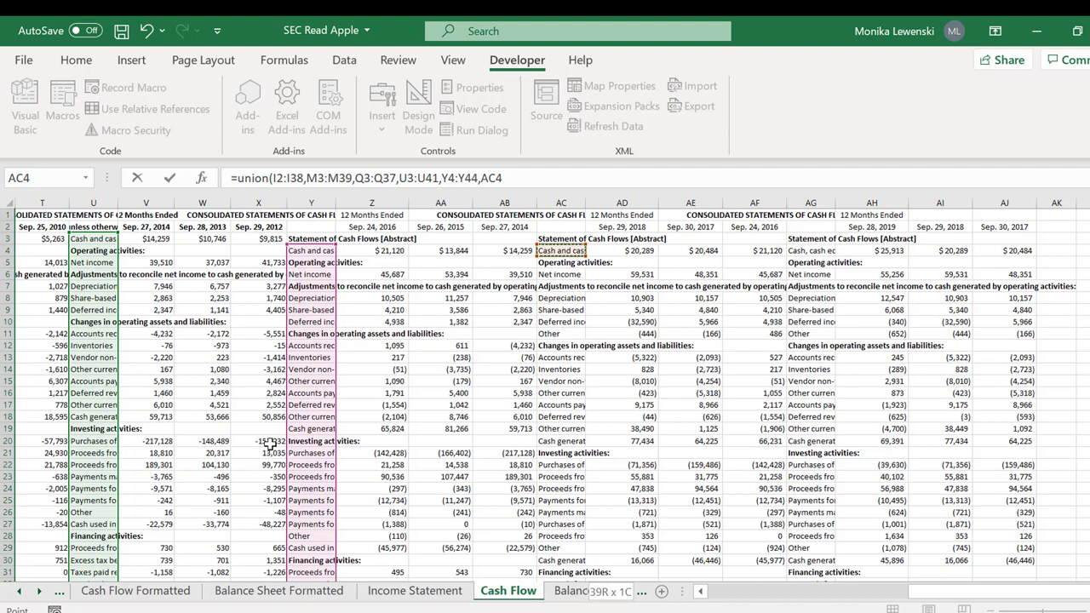
pyautogui.hotkey('ctrl', 'shift', 'Down')
# Add the seventh cash flow statement's line items, AG4:AG45, as the last union argument and enter the formula as an array formula
pyautogui.write(',')
pyautogui.hotkey('ctrl', 'Home')
pyautogui.press('Right')
pyautogui.press('Right')
pyautogui.press('Right')
pyautogui.press('Right')
pyautogui.press('Right')
pyautogui.press('Right')
pyautogui.press('Right')
pyautogui.press('Right')
pyautogui.press('Right')
pyautogui.press('Right')
pyautogui.press('Right')
pyautogui.press('Right')
pyautogui.press('Right')
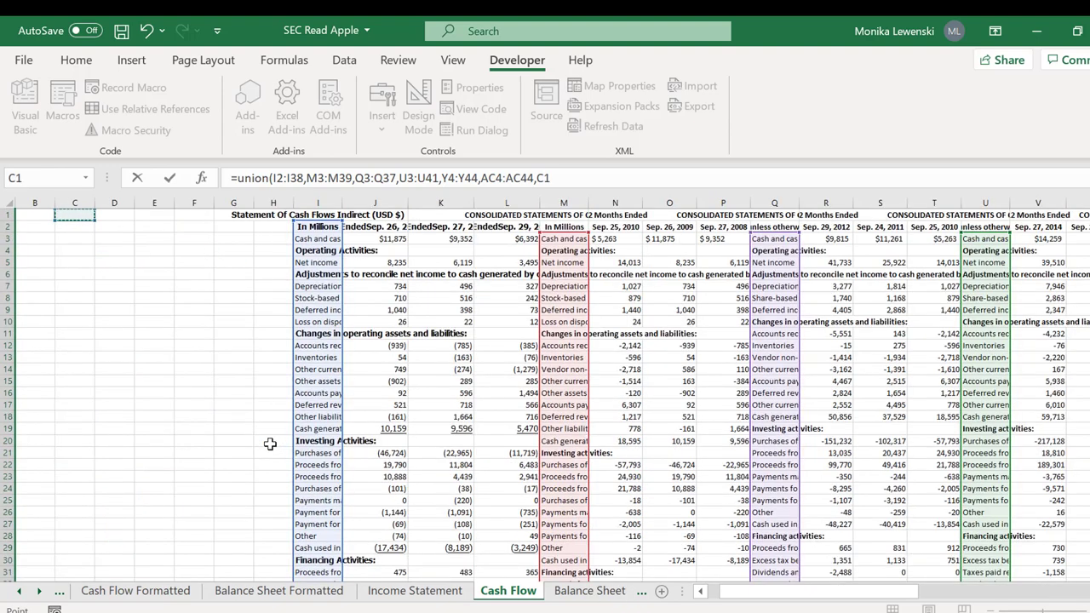
pyautogui.press('Right')
pyautogui.press('Right')
pyautogui.press('Right')
pyautogui.press('Right')
pyautogui.press('Right')
pyautogui.press('Right')
pyautogui.press('Right')
pyautogui.press('Right')
pyautogui.press('Right')
pyautogui.press('Right')
pyautogui.press('Right')
pyautogui.press('Right')
pyautogui.press('Right')
pyautogui.press('Right')
pyautogui.press('Right')
pyautogui.press('Right')
pyautogui.press('Right')
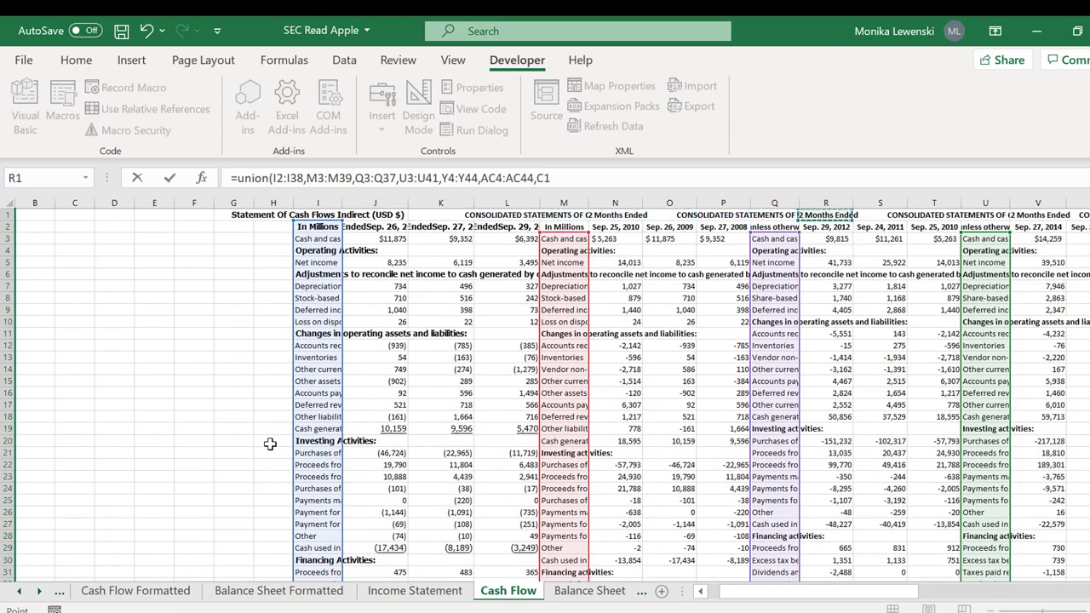
pyautogui.press('Right')
pyautogui.press('Right')
pyautogui.press('Right')
pyautogui.press('Right')
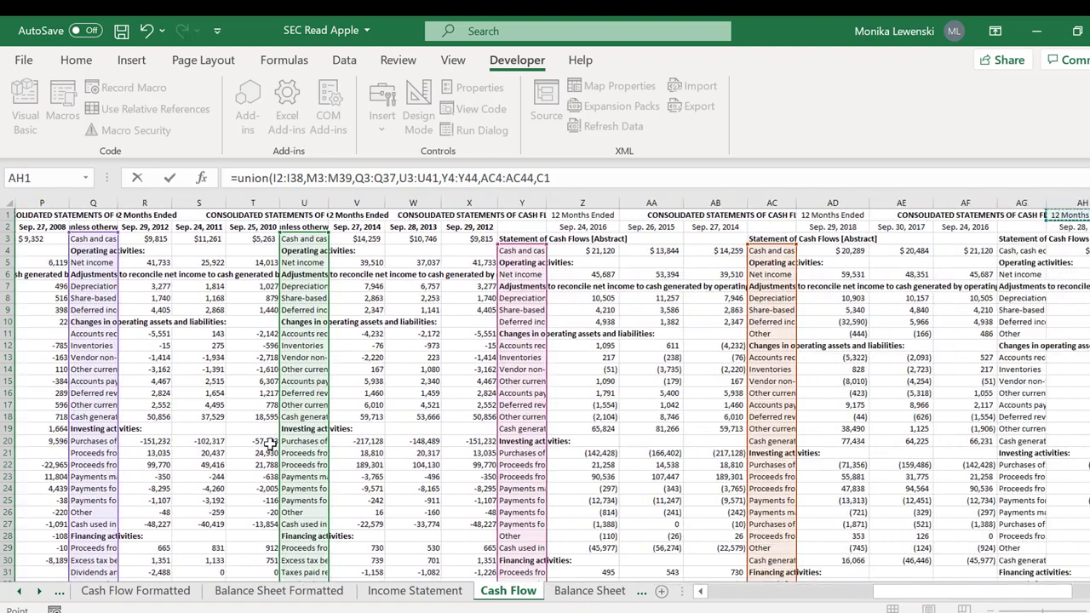
pyautogui.press('Down')
pyautogui.press('Down')
pyautogui.press('Down')
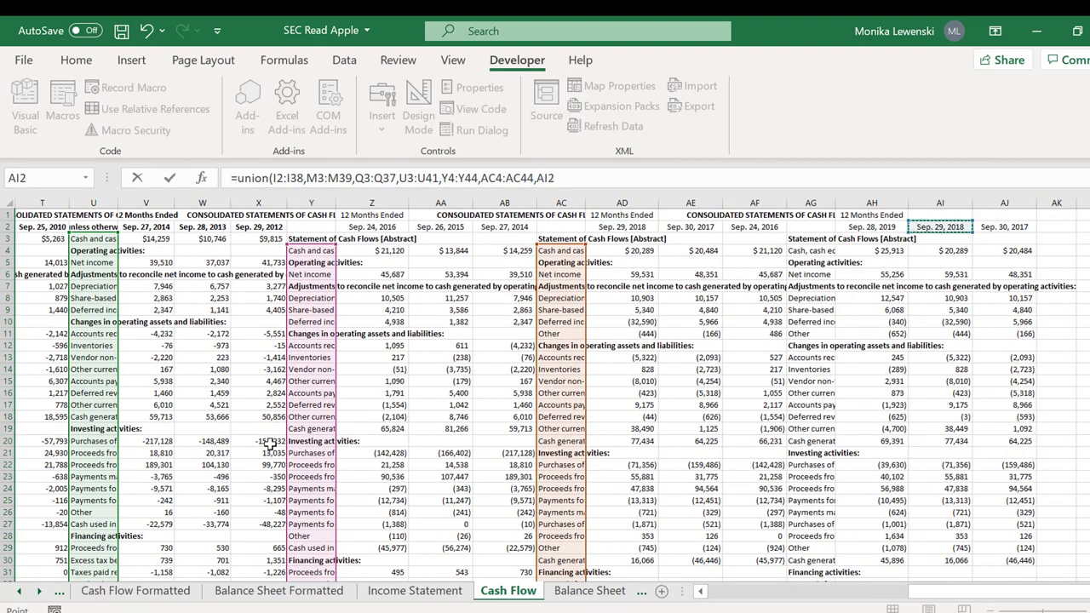
pyautogui.press('Left')
pyautogui.press('Left')
pyautogui.hotkey('ctrl', 'shift', 'Down')
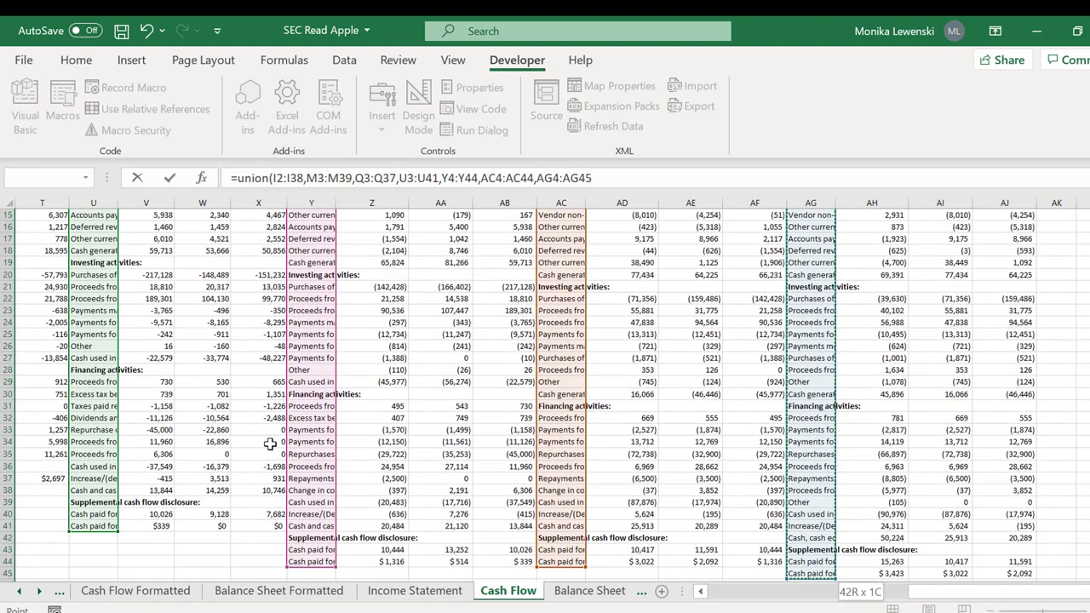
pyautogui.hotkey('ctrl', 'shift', 'Return')
# Review the combined cash flow line items in column A from the first row down past the end of the list
pyautogui.hotkey('ctrl', 'Home')
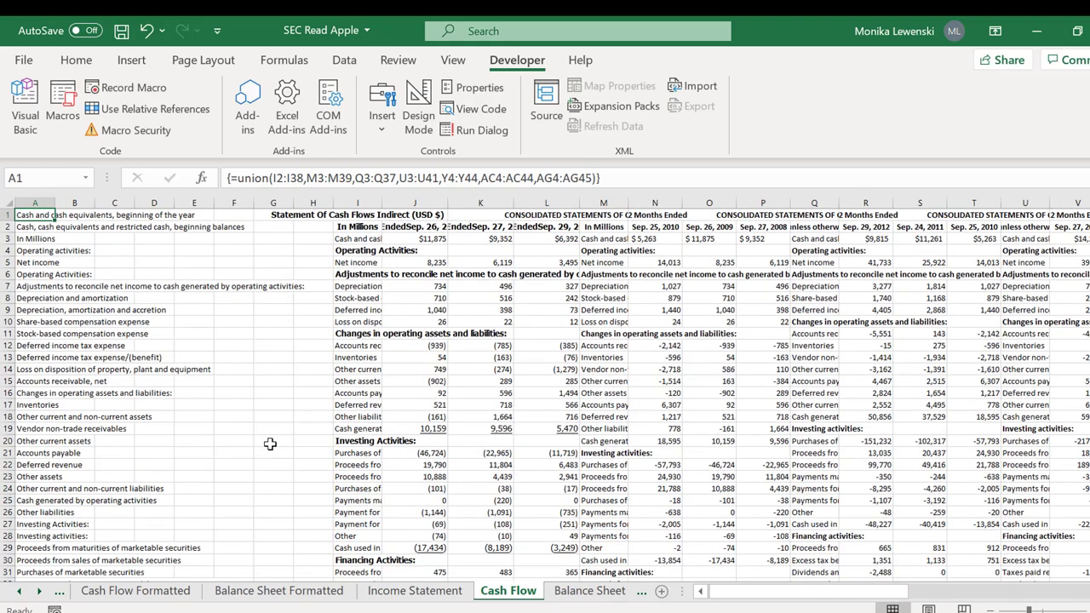
pyautogui.press('Down')
pyautogui.press('Down')
pyautogui.press('Down')
pyautogui.press('Down')
pyautogui.press('Down')
pyautogui.press('Down')
pyautogui.press('Down')
pyautogui.press('Down')
pyautogui.press('Down')
pyautogui.press('Down')
pyautogui.press('Down')
pyautogui.press('Down')
pyautogui.press('Down')
pyautogui.press('Down')
pyautogui.press('Down')
pyautogui.press('Down')
pyautogui.press('Down')
pyautogui.press('Down')
pyautogui.press('Down')
pyautogui.press('Down')
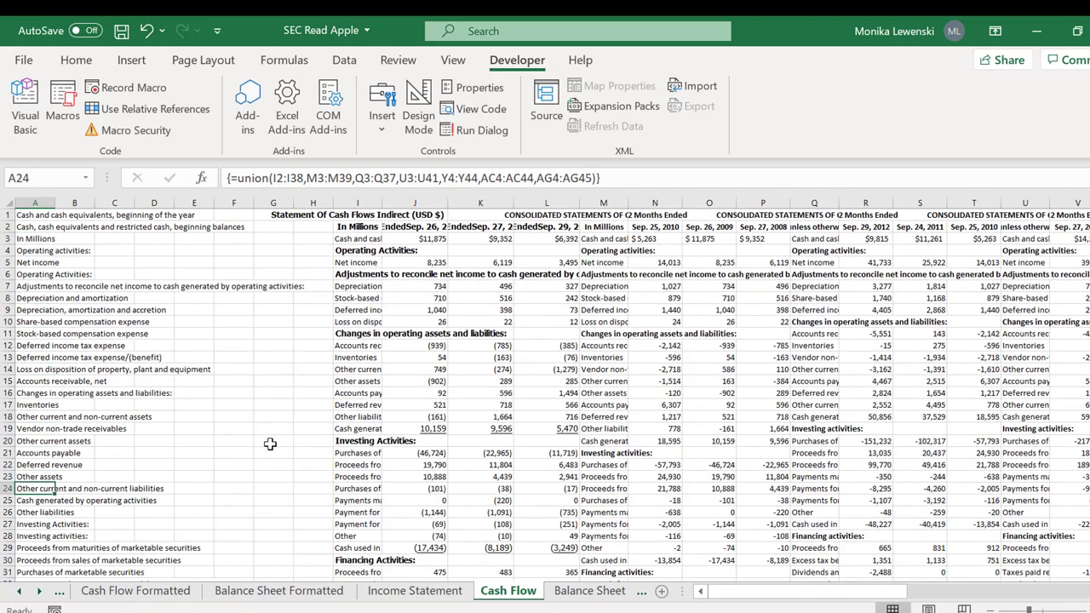
pyautogui.press('Down')
pyautogui.press('Down')
pyautogui.press('Down')
pyautogui.press('Down')
pyautogui.press('Down')
pyautogui.press('Down')
pyautogui.press('Down')
pyautogui.press('Down')
pyautogui.press('Down')
pyautogui.press('Down')
pyautogui.press('Down')
pyautogui.press('Down')
pyautogui.press('Down')
pyautogui.press('Down')
pyautogui.press('Down')
pyautogui.press('Down')
pyautogui.press('Down')
pyautogui.press('Down')
pyautogui.press('Down')
pyautogui.press('Down')
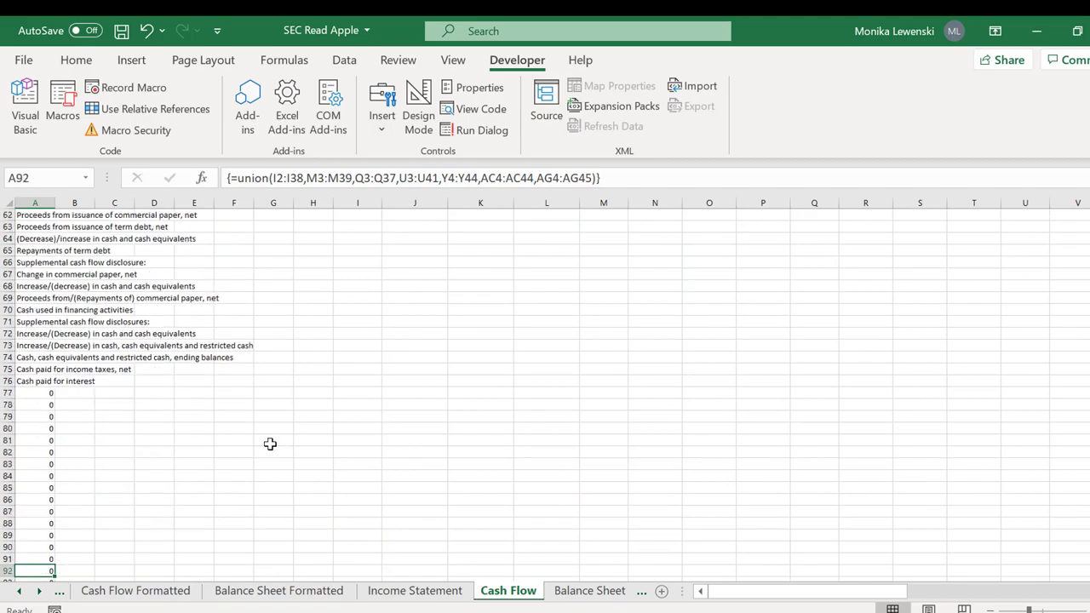
pyautogui.press('Up')
pyautogui.press('Up')
pyautogui.press('Up')
pyautogui.press('Up')
pyautogui.press('Up')
pyautogui.press('Up')
pyautogui.press('Up')
pyautogui.press('Up')
pyautogui.press('Up')
pyautogui.press('Up')
pyautogui.press('Up')
pyautogui.press('Up')
pyautogui.press('Up')
pyautogui.press('Up')
pyautogui.press('Up')
pyautogui.press('Up')
pyautogui.press('Up')
pyautogui.press('Up')
pyautogui.press('Up')
pyautogui.press('Up')
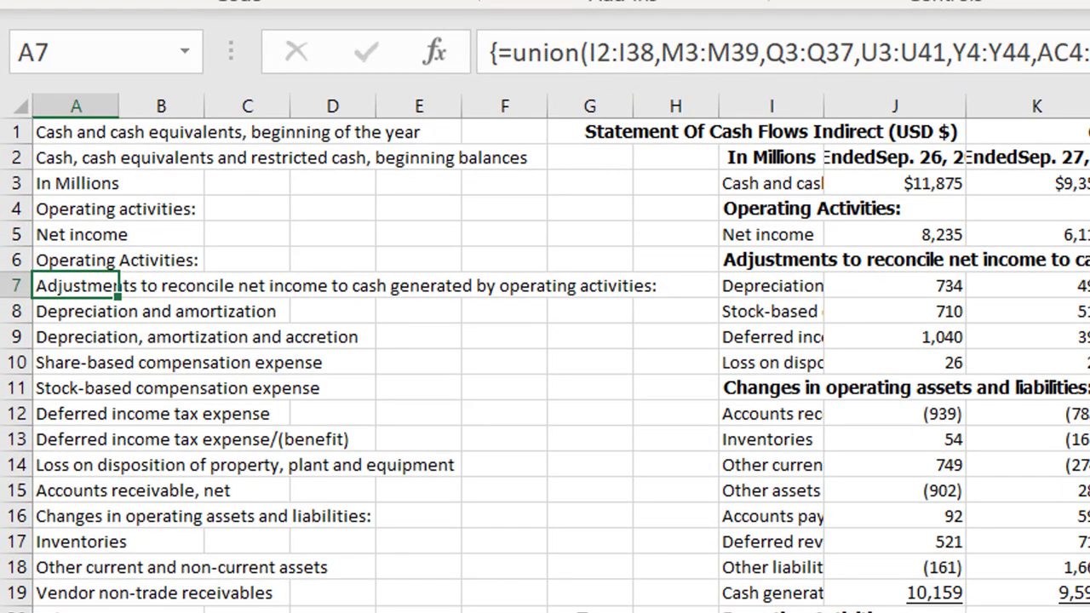
# Widen column A of the Cash Flow sheet to show more of the combined line item names
pyautogui.moveTo(120, 106); pyautogui.dragTo(460, 168)
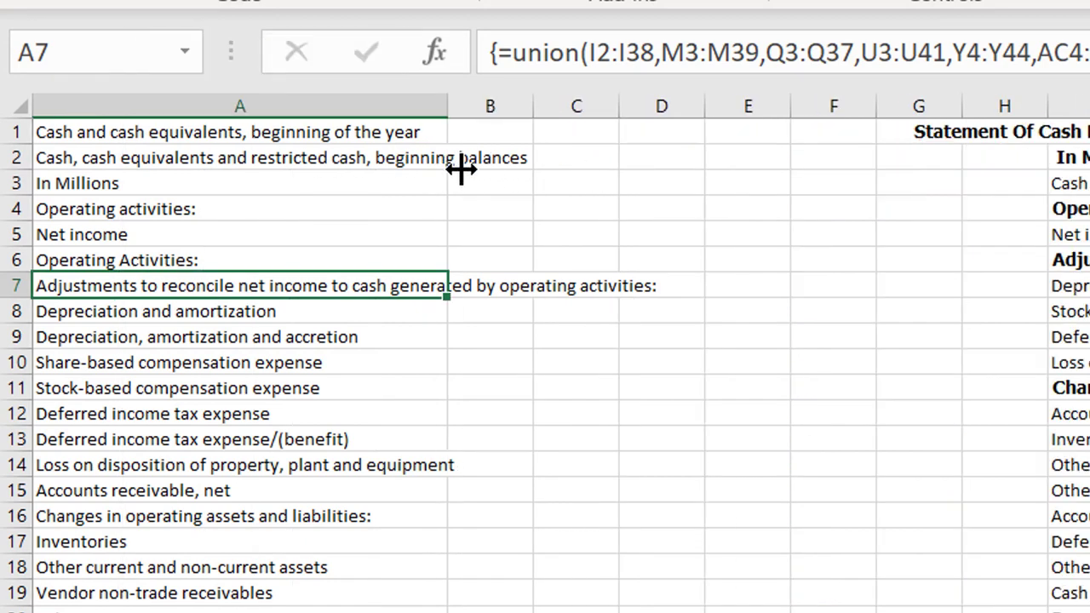
# On the Income Statement sheet, widen column AG so the last statement's line item names are readable
pyautogui.hotkey('ctrl', 'pageup')
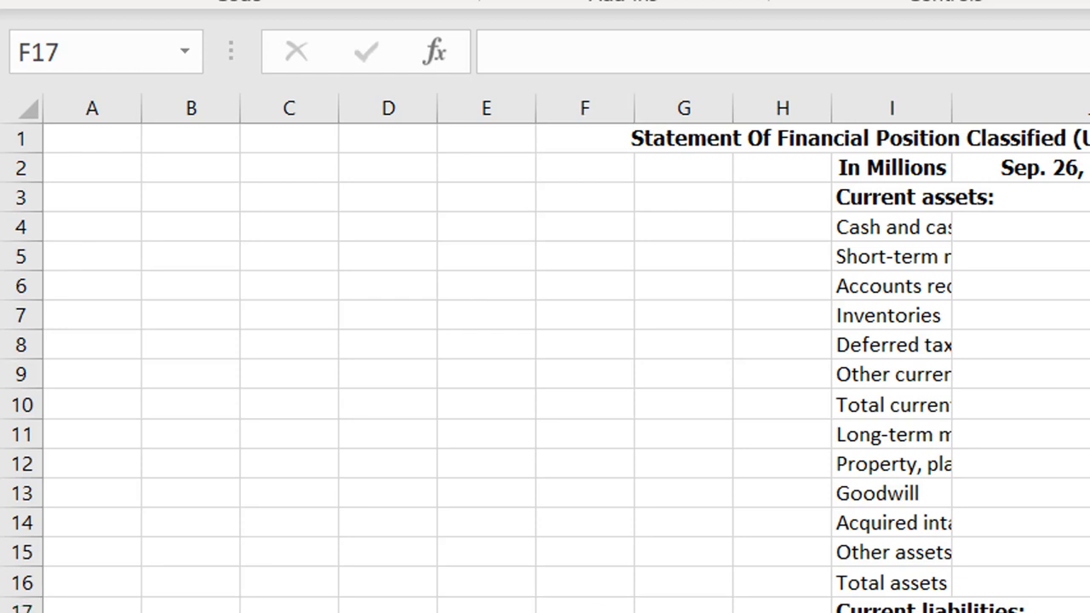
pyautogui.hotkey('ctrl', 'pagedown')
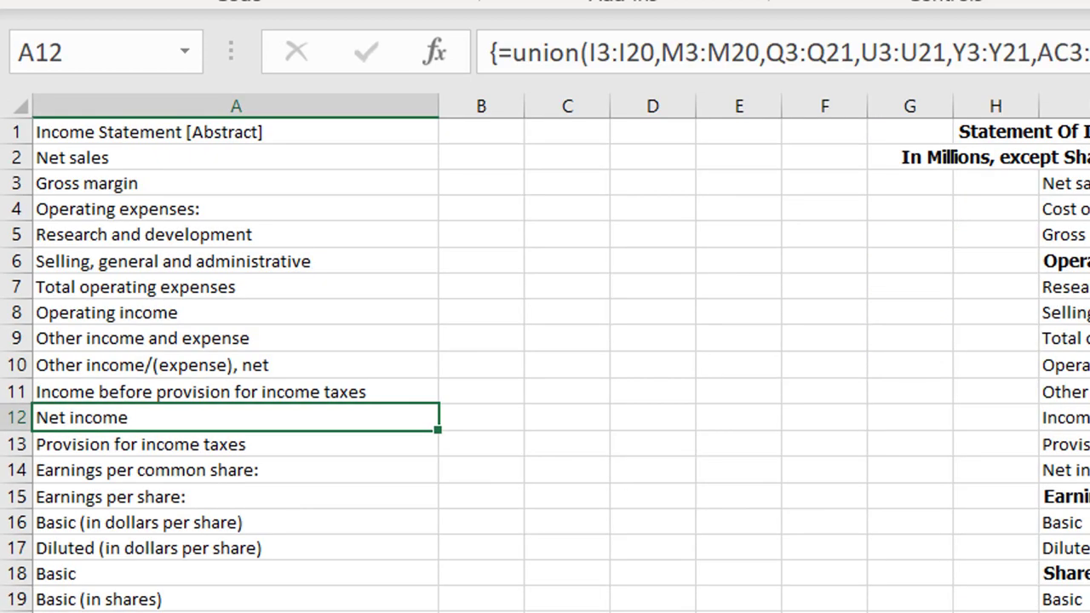
pyautogui.press('Tab')
pyautogui.press('Tab')
pyautogui.press('Tab')
pyautogui.press('Tab')
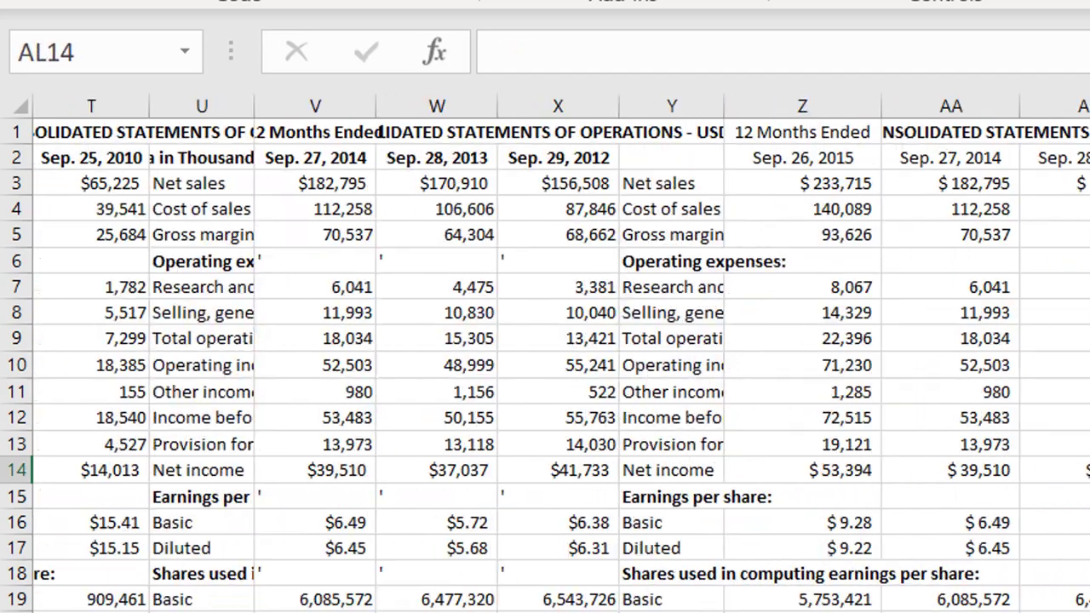
pyautogui.press('Tab')
pyautogui.press('Left')
pyautogui.press('Left')
pyautogui.press('Left')
pyautogui.press('Down')
pyautogui.press('Down')
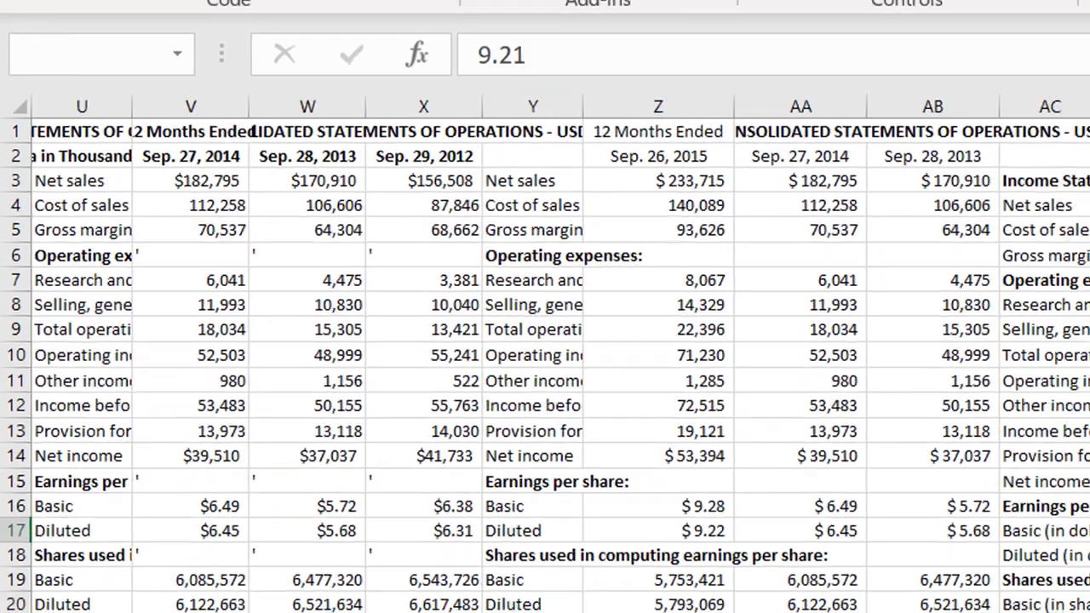
pyautogui.press('Down')
pyautogui.press('Down')
pyautogui.press('Down')
pyautogui.press('Down')
pyautogui.press('Down')
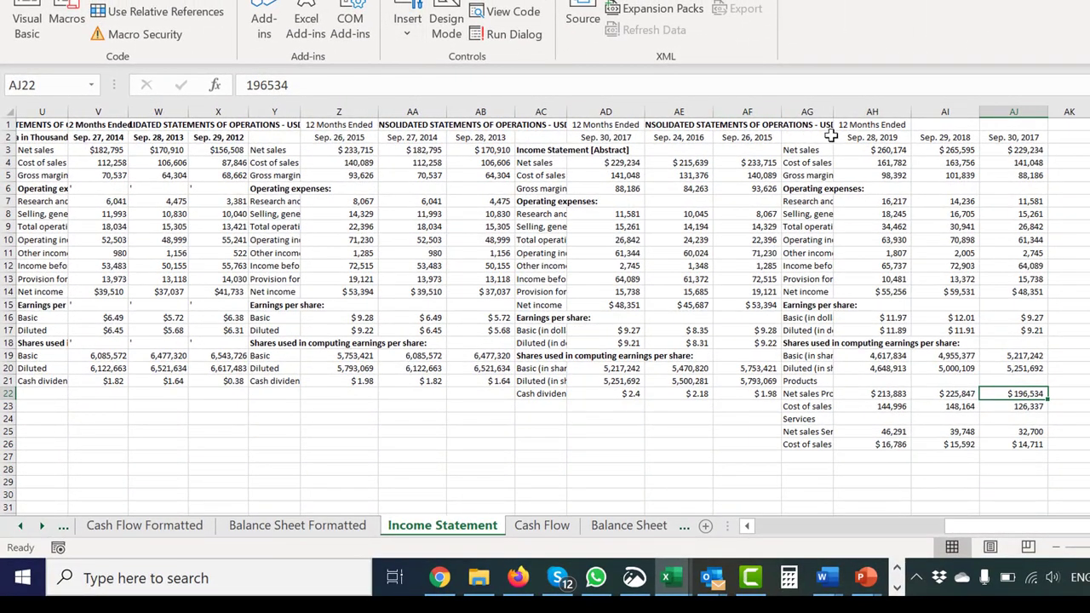
pyautogui.moveTo(830, 113); pyautogui.dragTo(884, 113)
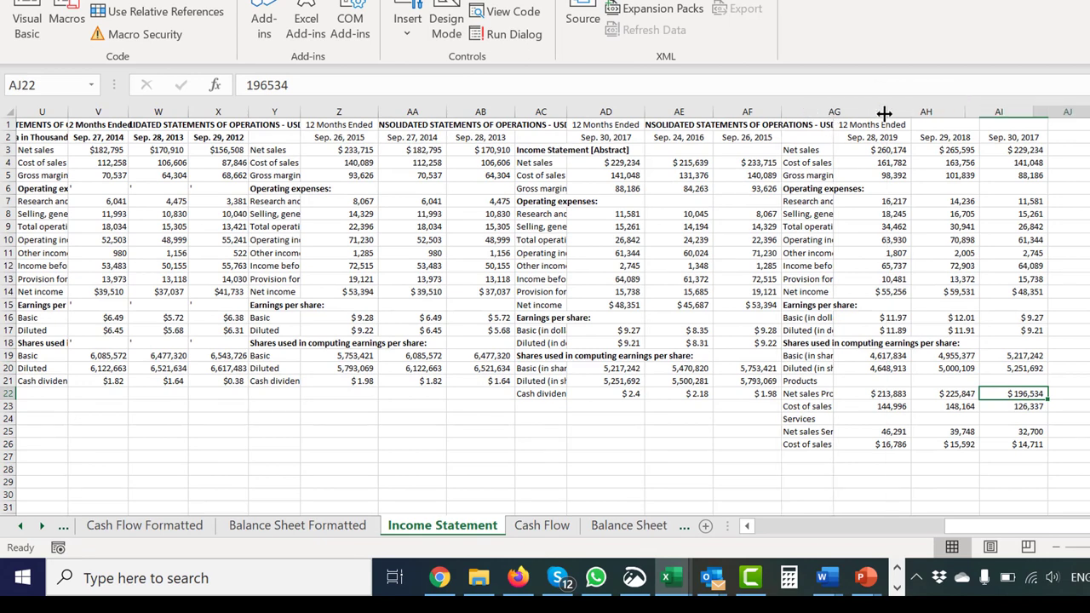
# Examine the Products and Services line items at the end of the last income statement in column AG
pyautogui.click(803, 406)
pyautogui.press('Up')
pyautogui.press('Down')
pyautogui.press('Down')
pyautogui.press('Down')
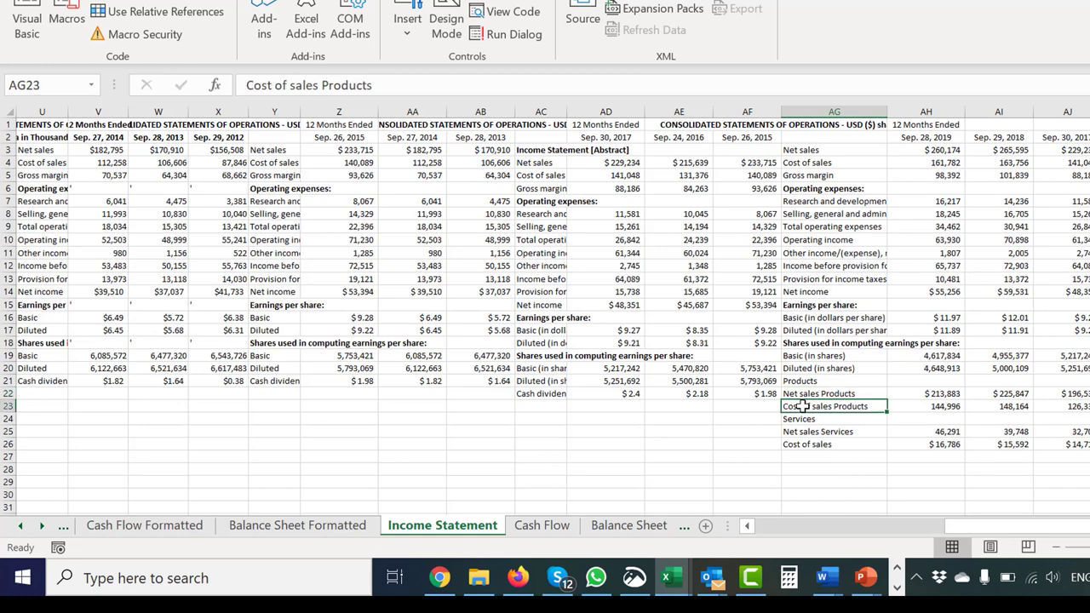
pyautogui.press('Up')
pyautogui.press('Up')
pyautogui.press('Up')
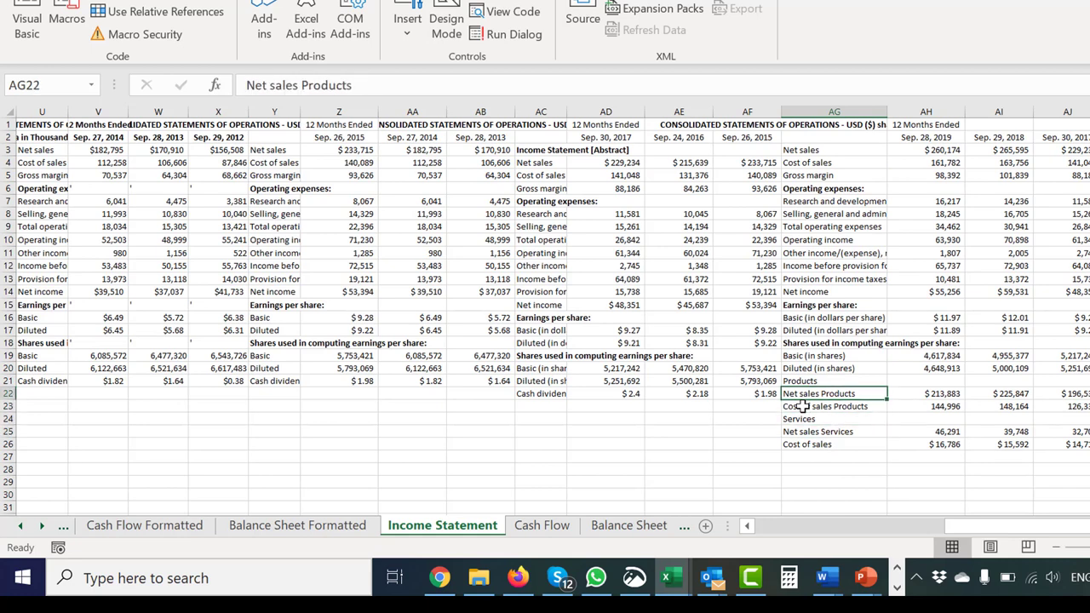
# Return to column A of the Income Statement sheet to check the combined line item list around row 21
pyautogui.press('Left')
pyautogui.press('Left')
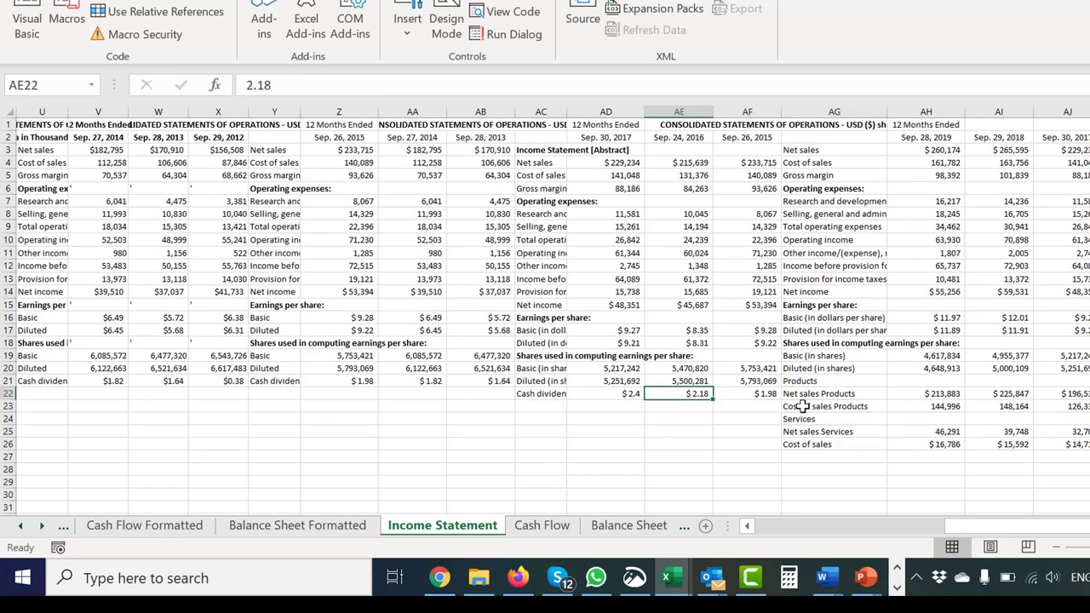
pyautogui.press('Left')
pyautogui.press('Left')
pyautogui.press('Left')
pyautogui.press('Left')
pyautogui.press('Left')
pyautogui.press('Left')
pyautogui.press('Left')
pyautogui.press('Left')
pyautogui.press('Left')
pyautogui.press('Left')
pyautogui.press('Left')
pyautogui.press('Left')
pyautogui.press('Left')
pyautogui.press('Left')
pyautogui.press('Left')
pyautogui.press('Left')
pyautogui.press('Left')
pyautogui.press('Left')
pyautogui.press('Left')
pyautogui.press('Left')
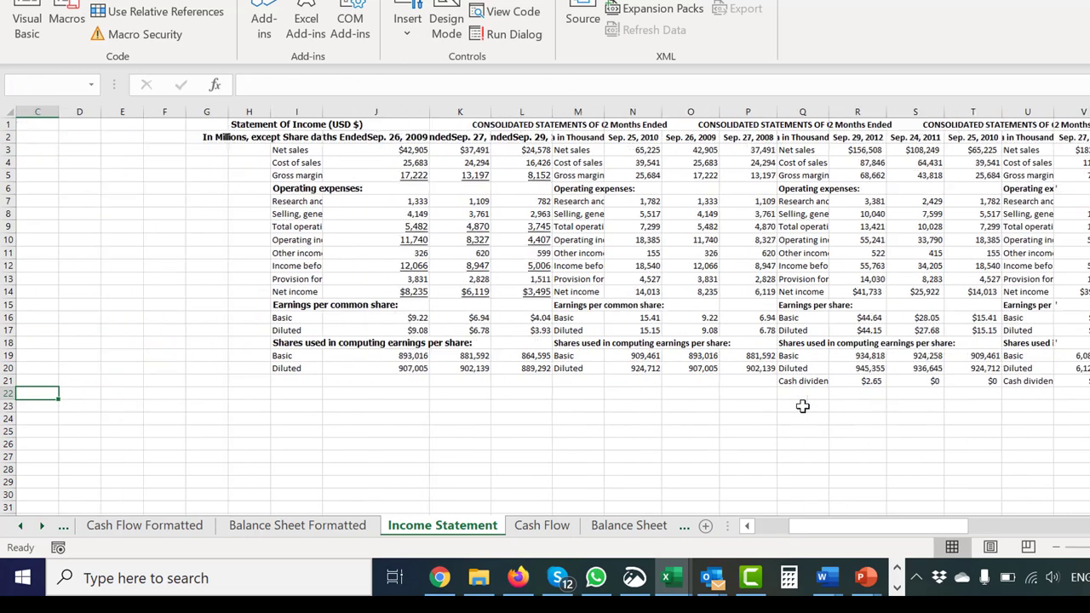
pyautogui.press('Up')
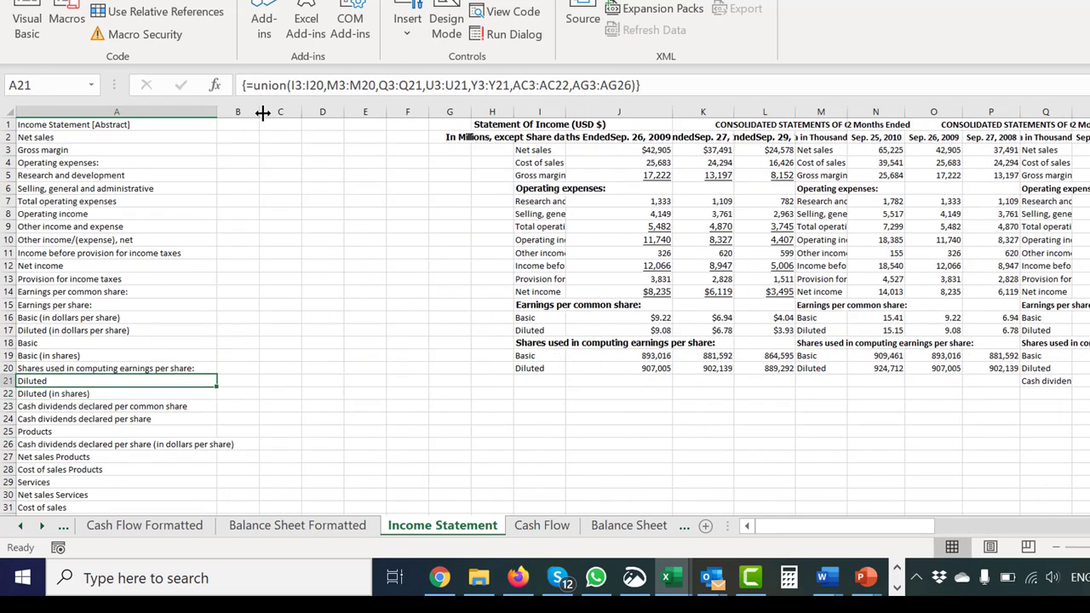
# Widen column B and paste the combined line item list from A1:A55 into it as values, starting at B1
pyautogui.moveTo(262, 112); pyautogui.dragTo(391, 134)
pyautogui.press('Up')
pyautogui.press('Up')
pyautogui.press('Up')
pyautogui.press('Up')
pyautogui.press('Up')
pyautogui.press('Up')
pyautogui.press('Up')
pyautogui.press('Up')
pyautogui.press('Up')
pyautogui.press('Up')
pyautogui.press('Up')
pyautogui.press('Up')
pyautogui.press('Up')
pyautogui.press('Up')
pyautogui.press('Up')
pyautogui.press('Up')
pyautogui.press('Up')
pyautogui.press('Up')
pyautogui.press('Up')
pyautogui.press('Up')
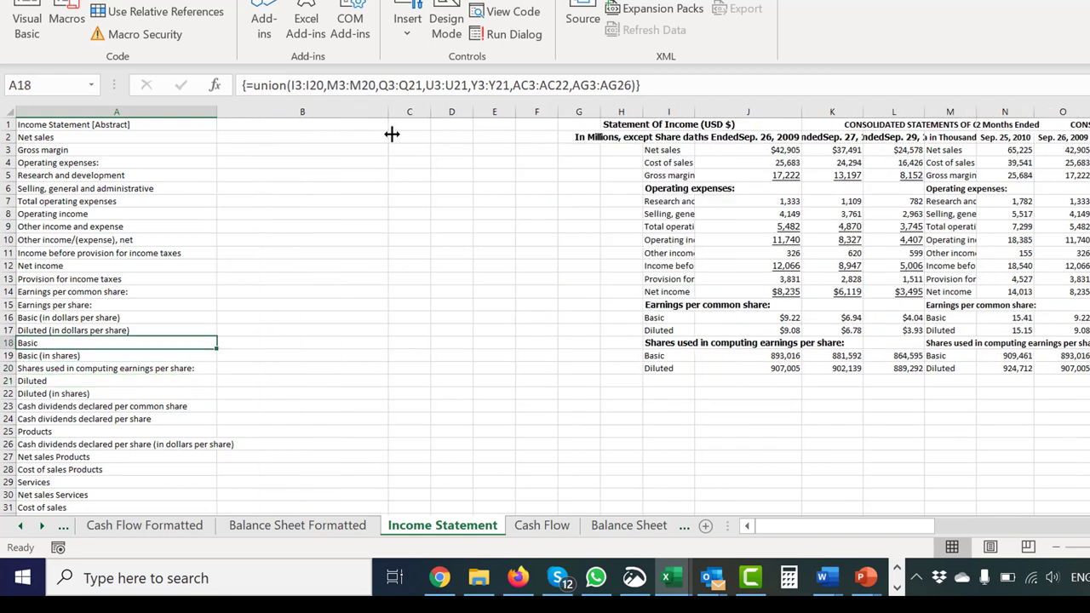
pyautogui.hotkey('ctrl', 'shift', 'Down')
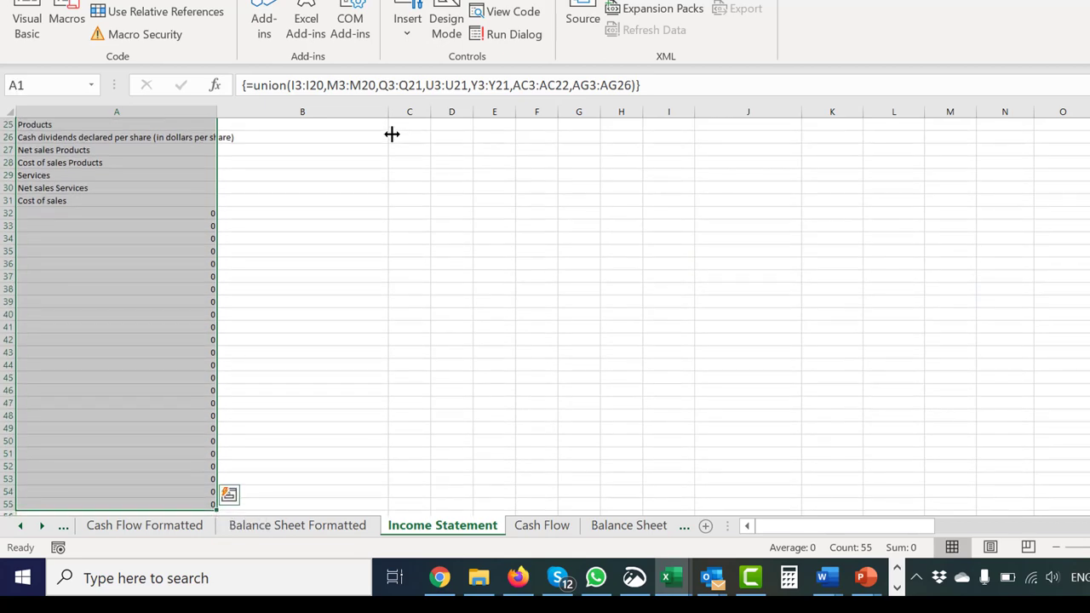
pyautogui.hotkey('ctrl', 'c')
pyautogui.hotkey('ctrl', 'Home')
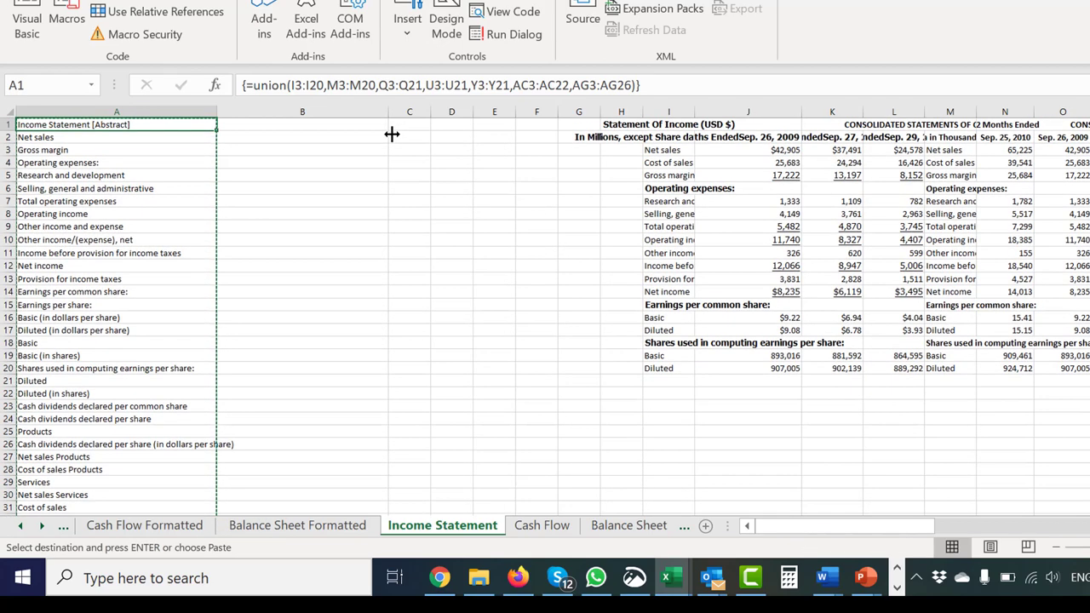
pyautogui.press('Right')
pyautogui.hotkey('ctrl', 'alt', 'v')
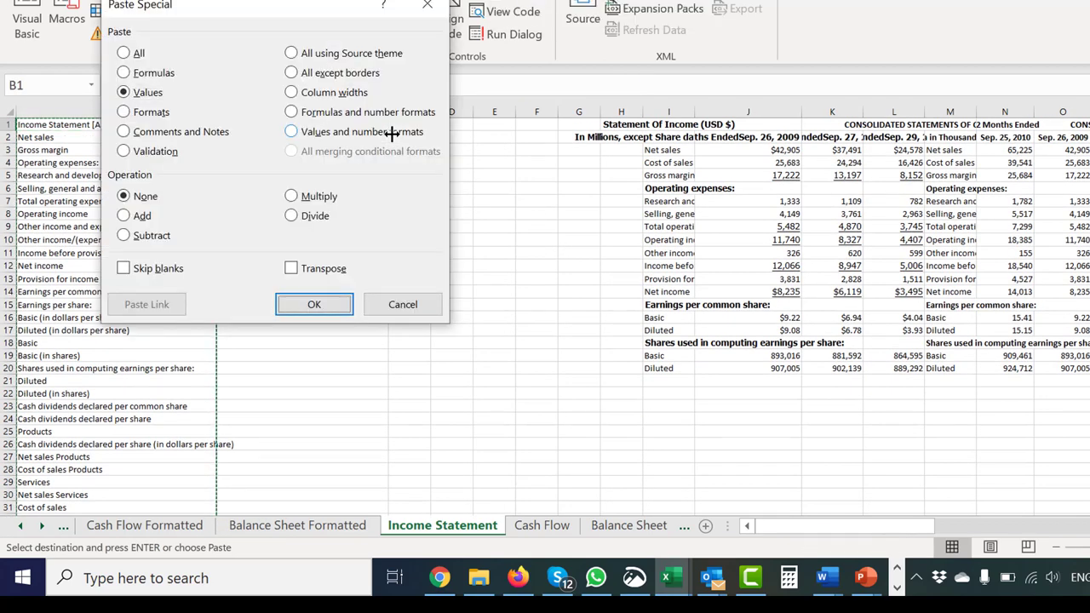
pyautogui.press('Return')
pyautogui.press('Left')
pyautogui.press('Down')
pyautogui.press('Down')
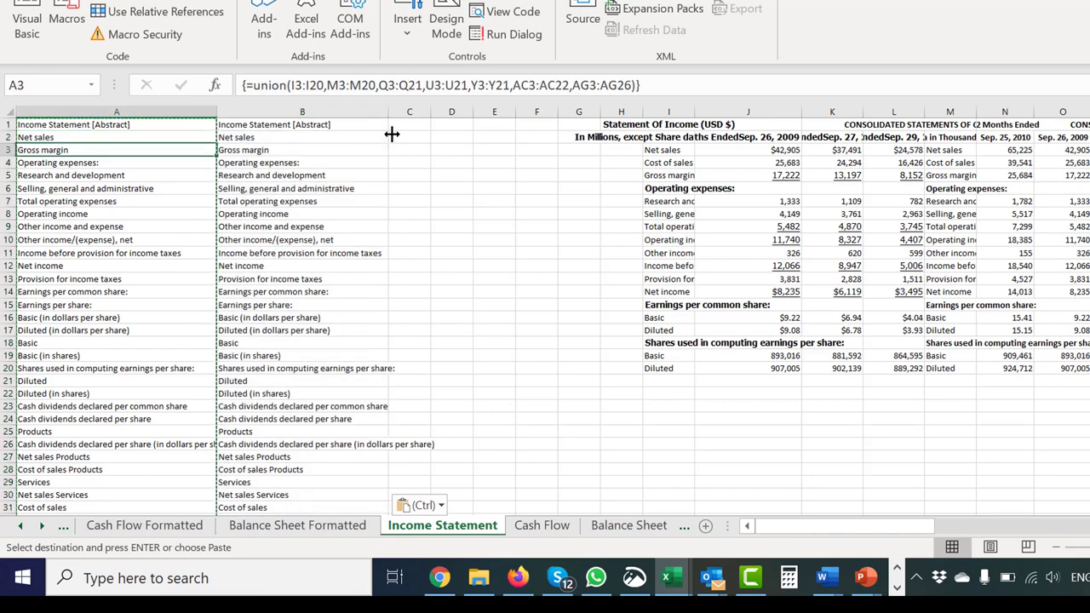
pyautogui.press('Escape')
# Copy Cost of sales from B31 and insert it in column B between Net sales and Gross margin, shifting the cells down
pyautogui.press('Right')
pyautogui.press('Down')
pyautogui.press('Down')
pyautogui.press('Down')
pyautogui.press('Down')
pyautogui.press('Down')
pyautogui.press('Down')
pyautogui.press('Down')
pyautogui.press('Down')
pyautogui.press('Down')
pyautogui.press('Down')
pyautogui.press('Down')
pyautogui.press('Down')
pyautogui.press('Down')
pyautogui.press('Down')
pyautogui.press('Down')
pyautogui.press('Down')
pyautogui.press('Down')
pyautogui.press('Down')
pyautogui.press('Down')
pyautogui.press('Down')
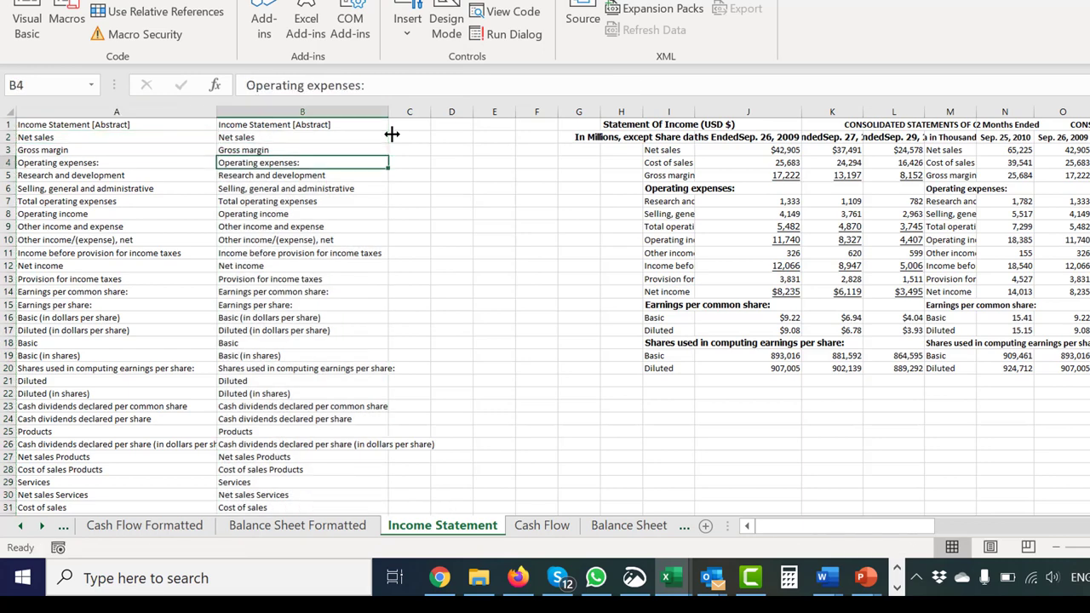
pyautogui.press('Down')
pyautogui.press('Down')
pyautogui.press('Down')
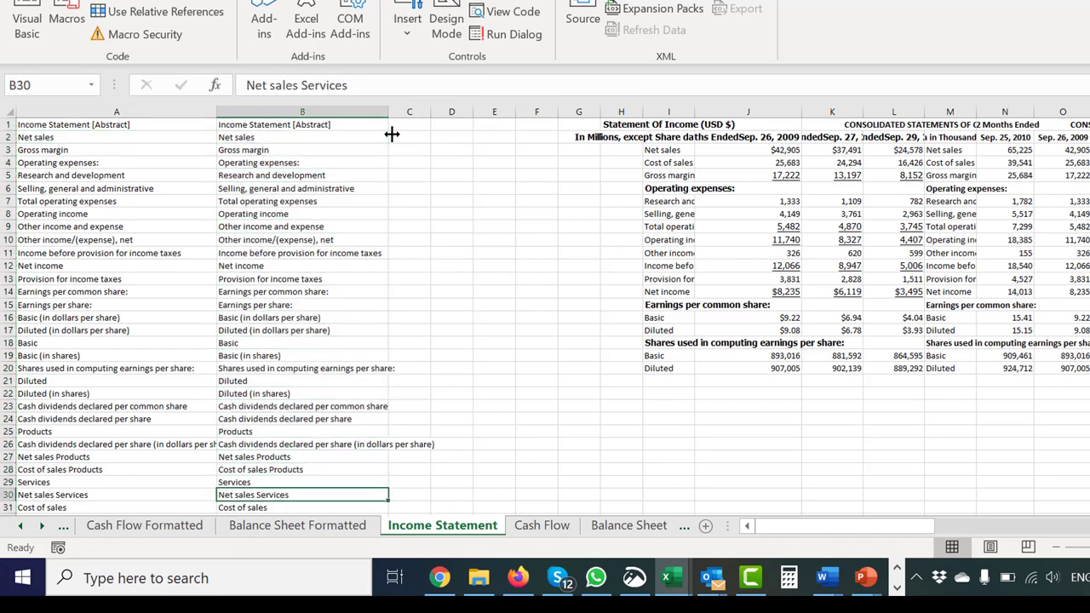
pyautogui.hotkey('ctrl', 'c')
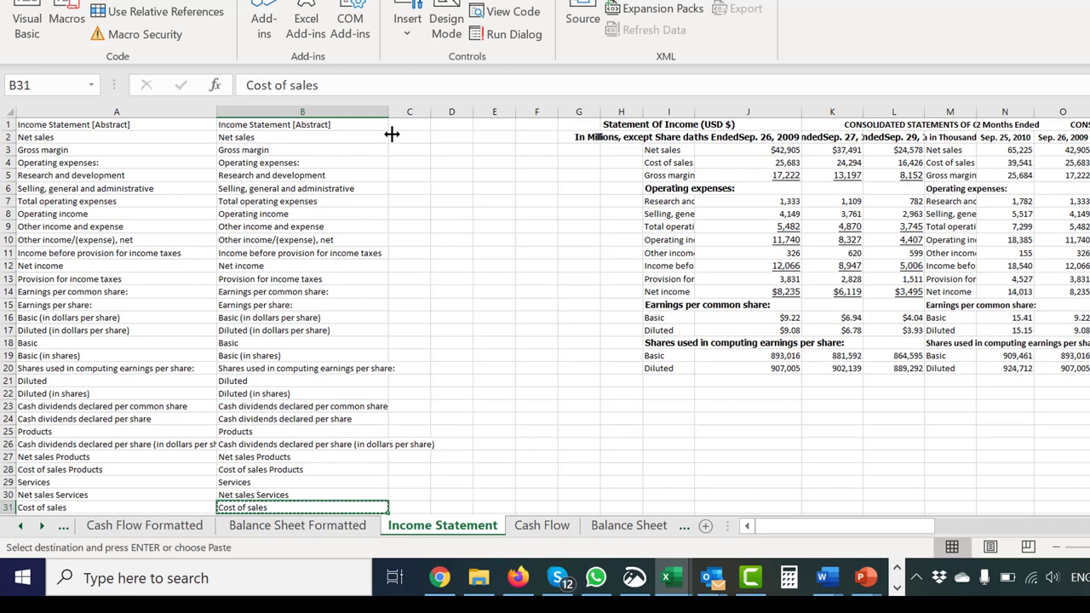
pyautogui.press('Up')
pyautogui.press('Up')
pyautogui.press('Up')
pyautogui.press('Up')
pyautogui.press('Up')
pyautogui.press('Up')
pyautogui.press('Up')
pyautogui.press('Up')
pyautogui.press('Up')
pyautogui.press('Up')
pyautogui.press('Up')
pyautogui.press('Up')
pyautogui.press('Up')
pyautogui.press('Up')
pyautogui.press('Up')
pyautogui.press('Up')
pyautogui.press('Up')
pyautogui.press('Up')
pyautogui.press('Up')
pyautogui.press('Up')
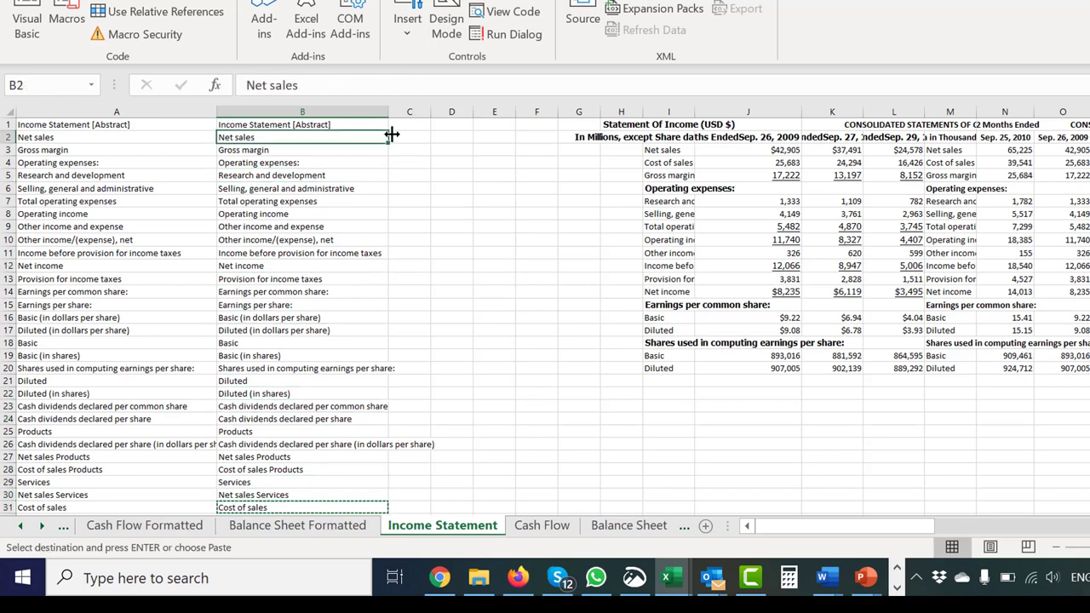
pyautogui.press('Down')
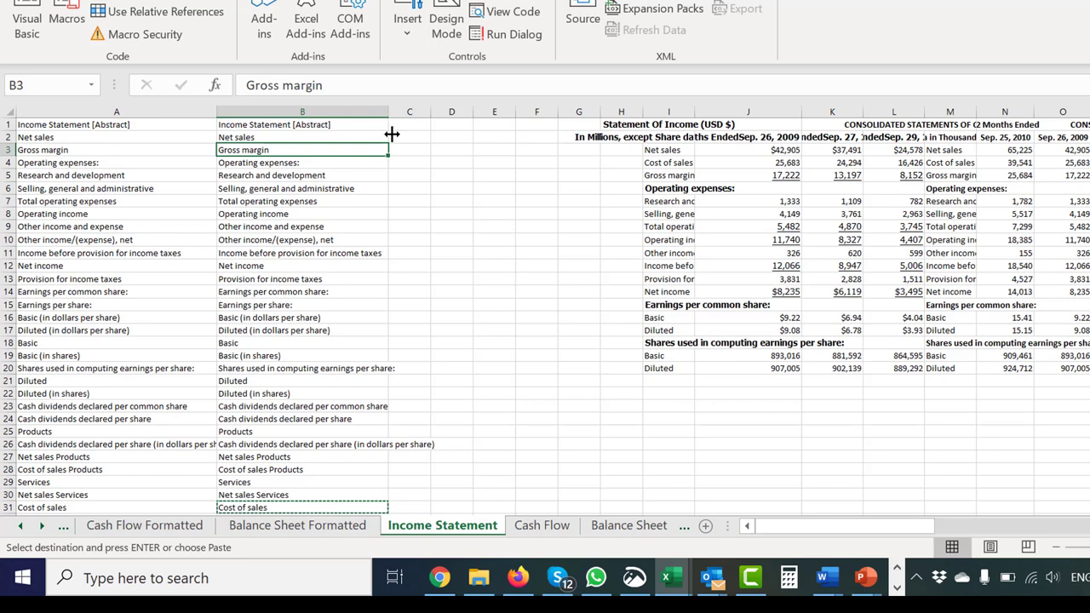
pyautogui.hotkey('ctrl', 'shift', '+')
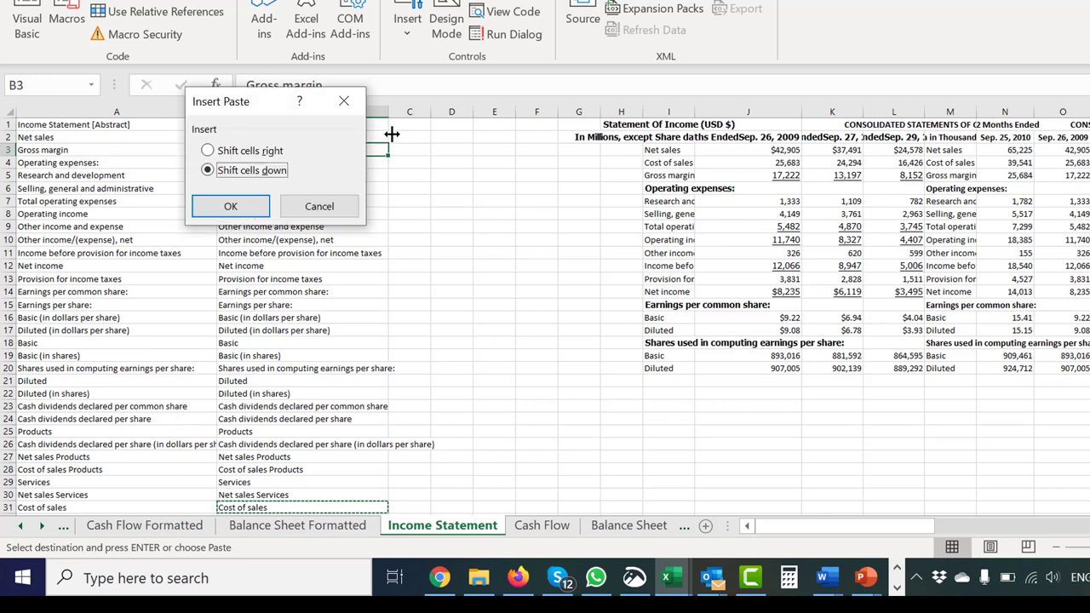
pyautogui.press('Return')
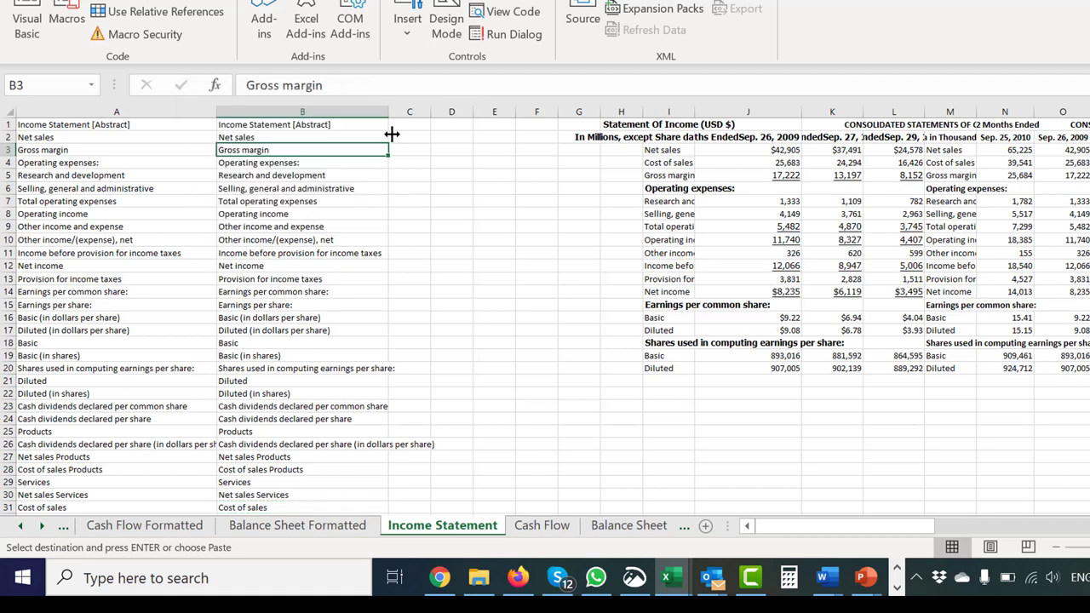
pyautogui.press('Up')
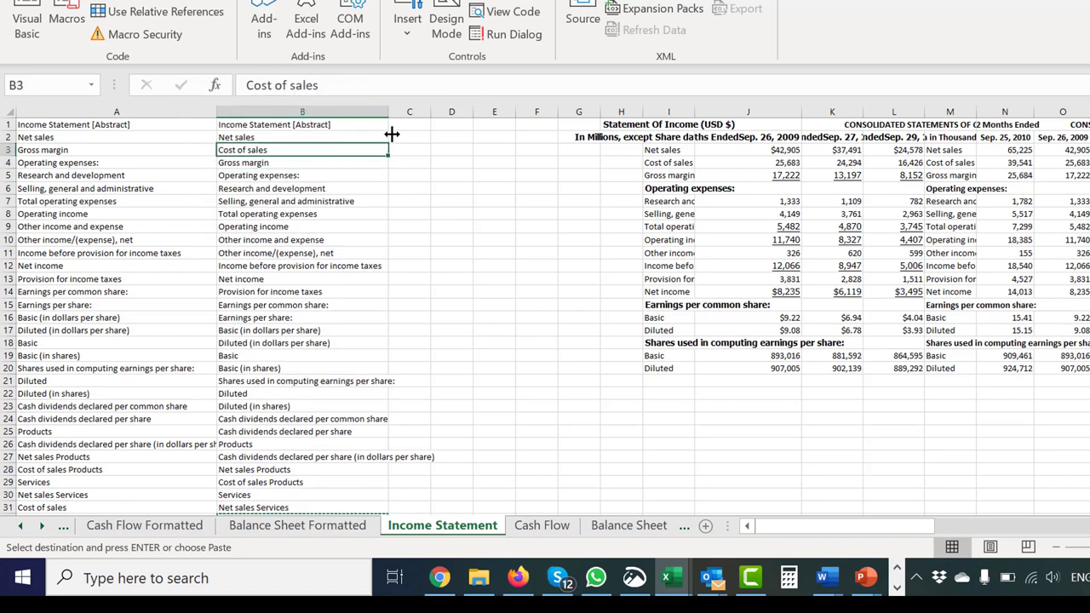
# Move Provision for income taxes in column B above Net income, directly after Income before provision for income taxes
pyautogui.press('Down')
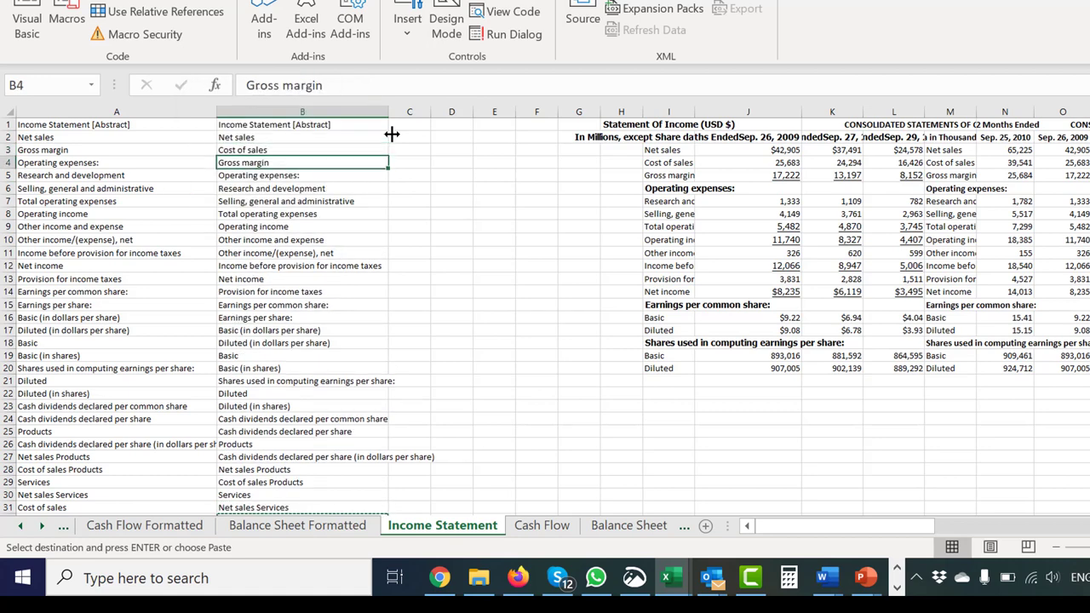
pyautogui.press('Down')
pyautogui.press('Down')
pyautogui.press('Down')
pyautogui.press('Down')
pyautogui.press('Down')
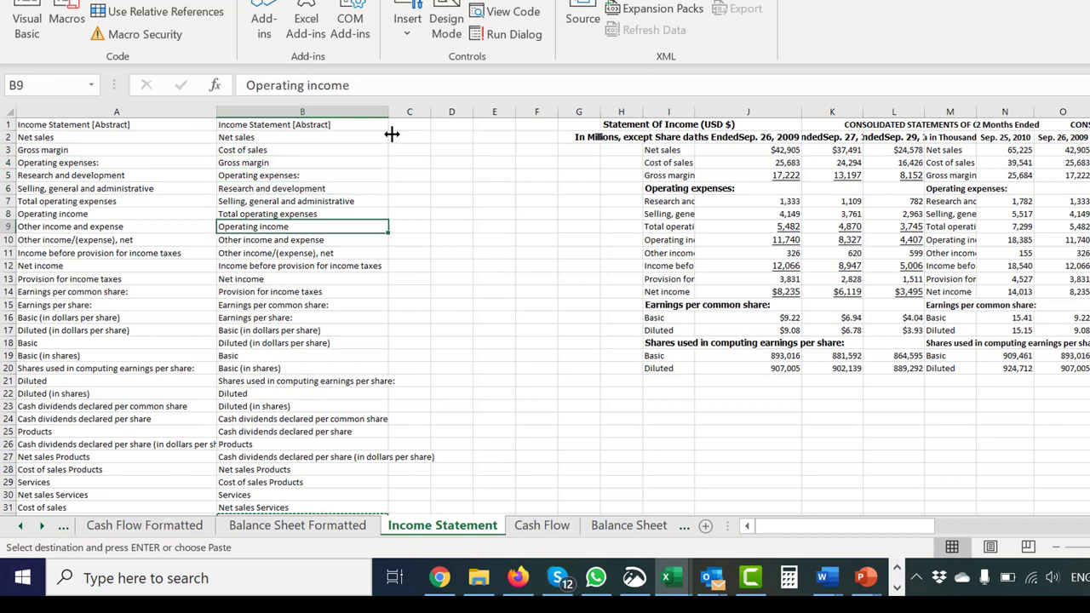
pyautogui.press('Down')
pyautogui.press('Down')
pyautogui.press('Down')
pyautogui.press('Down')
pyautogui.press('Down')
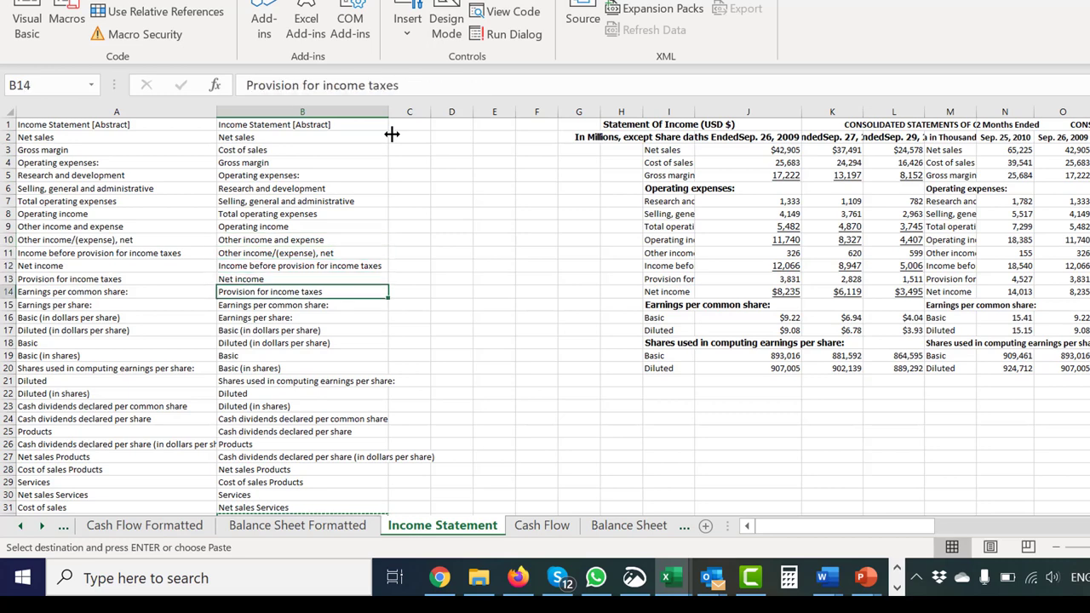
pyautogui.press('Up')
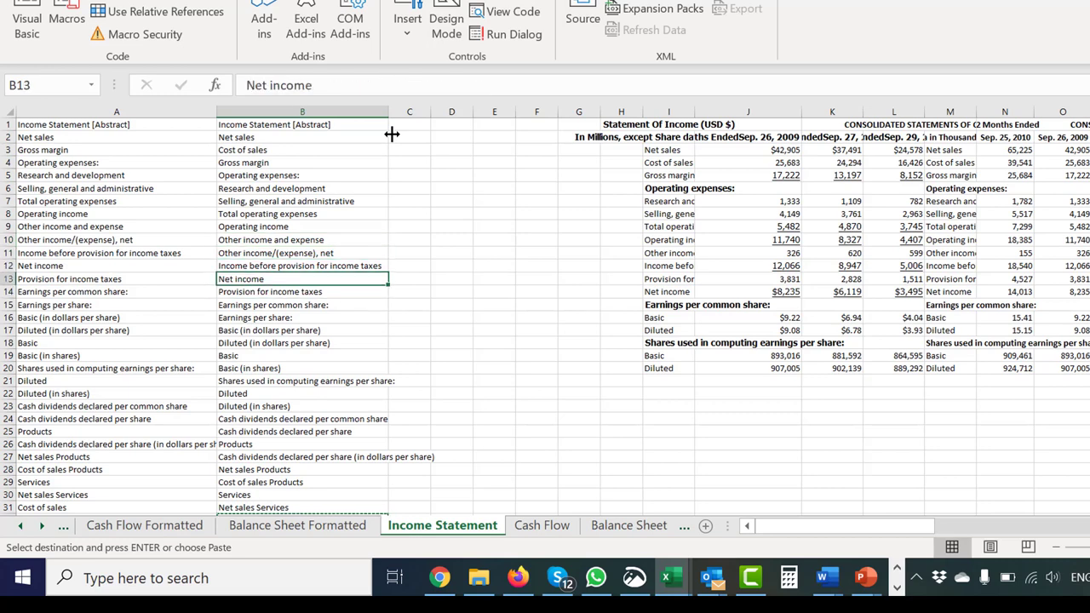
pyautogui.press('Down')
pyautogui.press('Up')
pyautogui.press('Up')
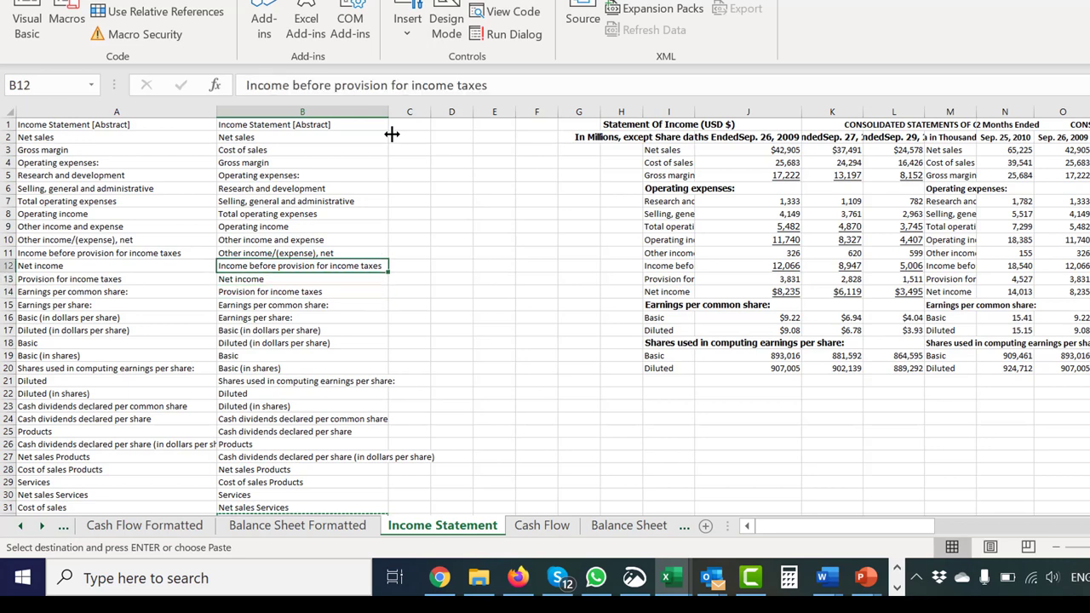
pyautogui.press('Down')
pyautogui.press('Up')
pyautogui.press('Down')
pyautogui.press('Down')
pyautogui.hotkey('ctrl', 'c')
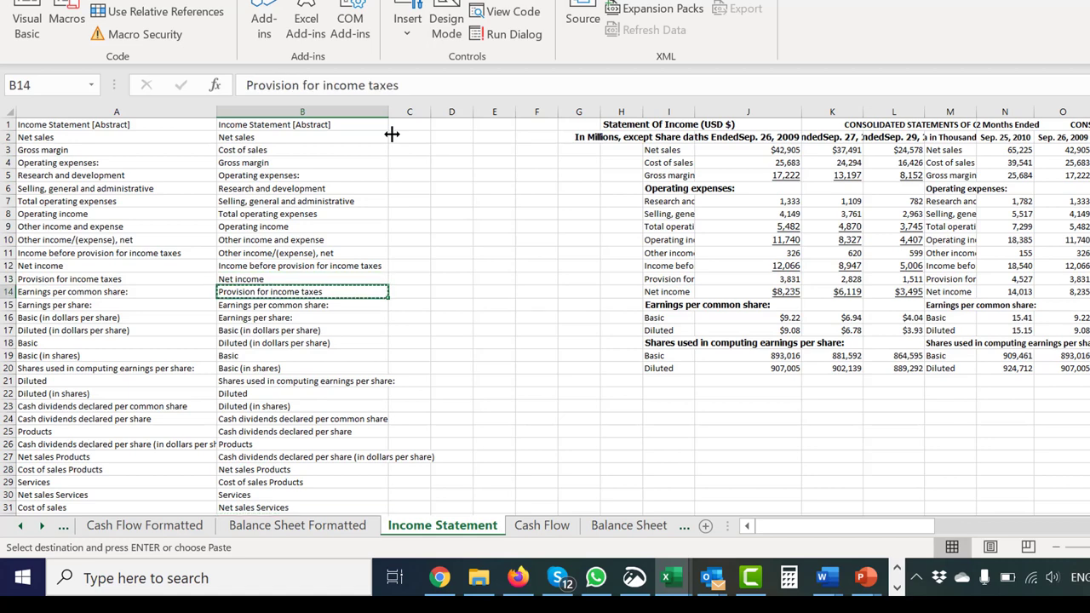
pyautogui.press('Up')
pyautogui.hotkey('ctrl', 'shift', '+')
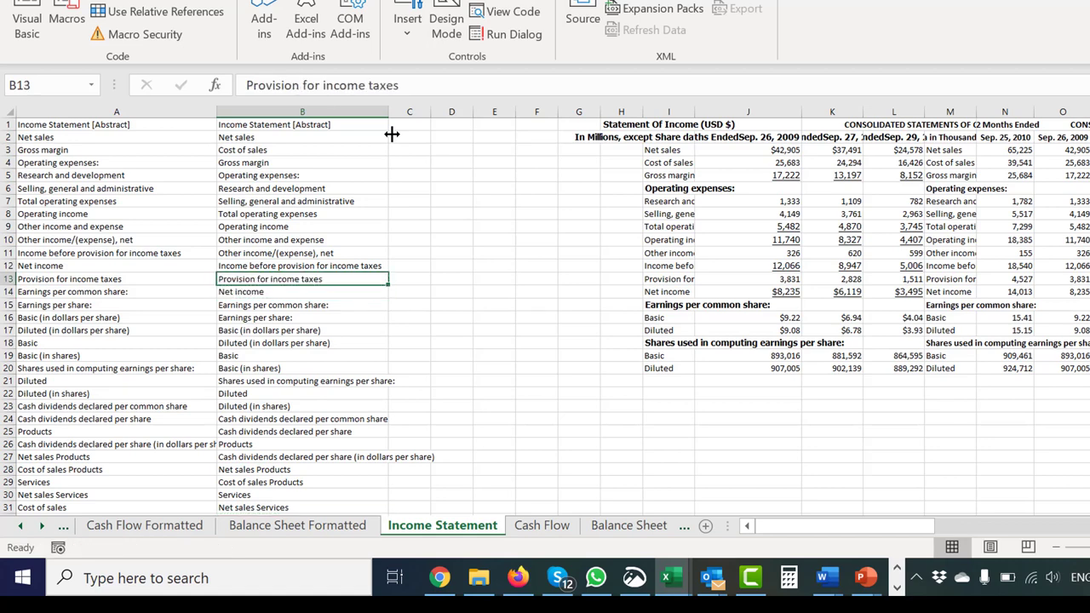
# Examine the order of the earnings per share, basic and diluted line items in rows 16 to 22 of column B
pyautogui.press('Down')
pyautogui.press('Down')
pyautogui.press('Down')
pyautogui.press('Down')
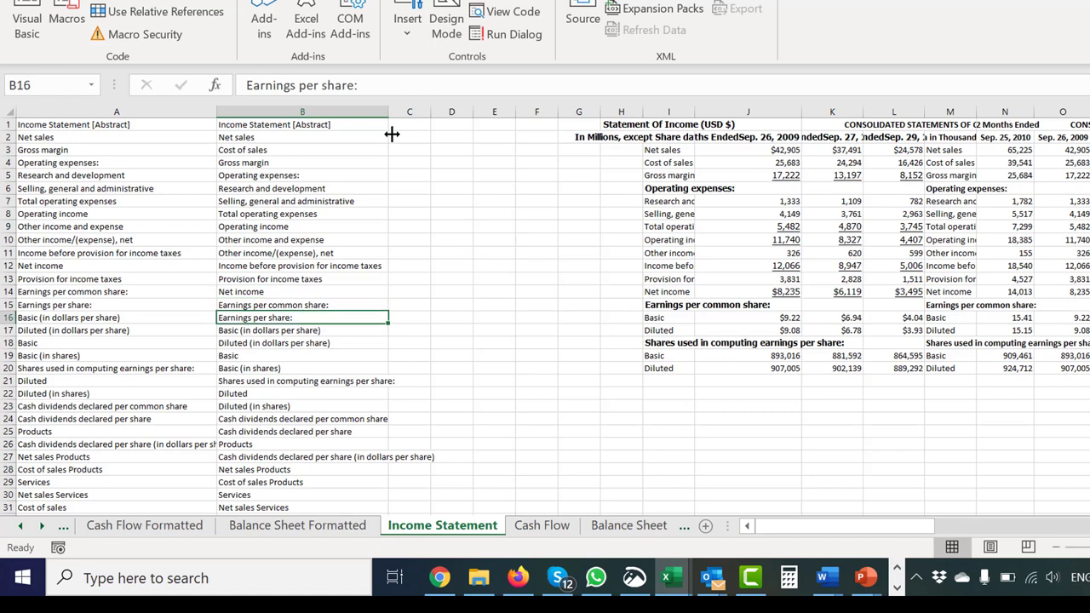
pyautogui.press('Down')
pyautogui.press('Down')
pyautogui.press('Down')
pyautogui.press('Down')
pyautogui.press('Down')
pyautogui.press('Down')
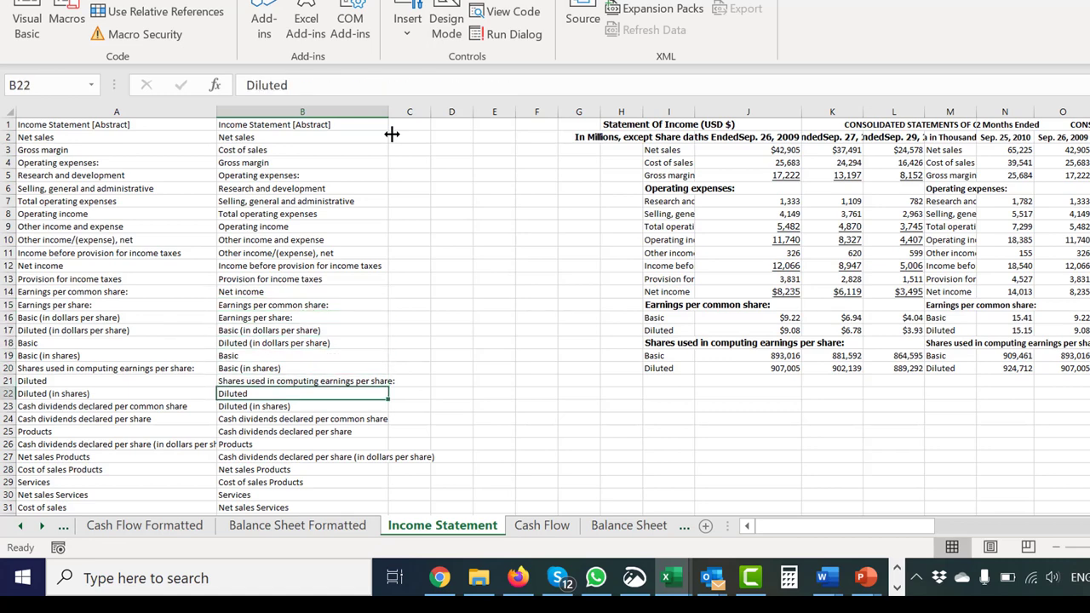
pyautogui.press('Up')
pyautogui.press('Up')
pyautogui.press('Up')
pyautogui.press('Up')
pyautogui.press('Up')
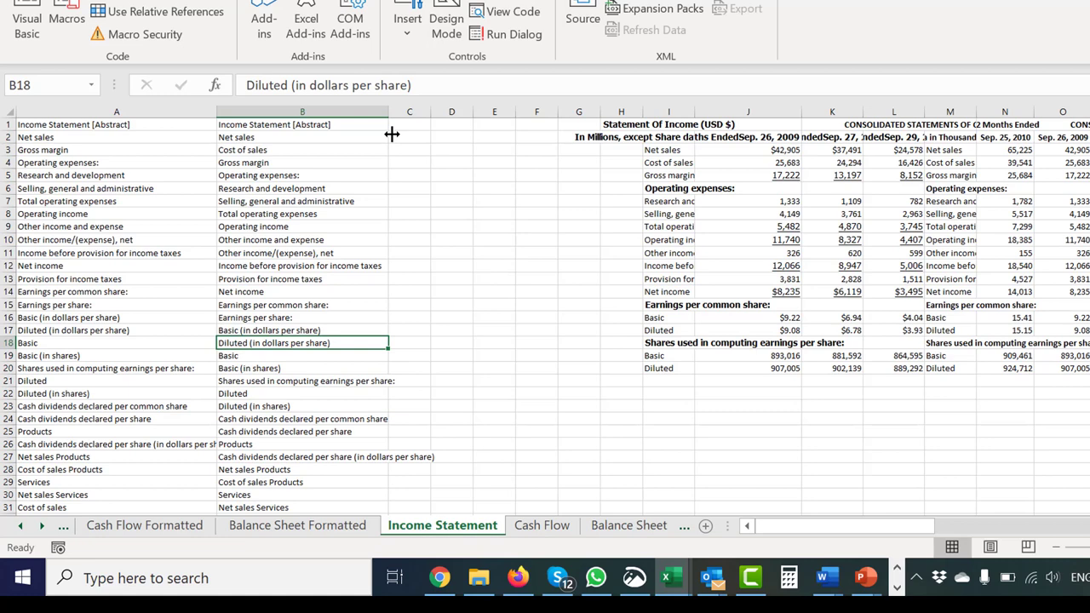
pyautogui.press('Up')
pyautogui.press('Down')
pyautogui.press('Up')
pyautogui.press('Down')
pyautogui.press('Down')
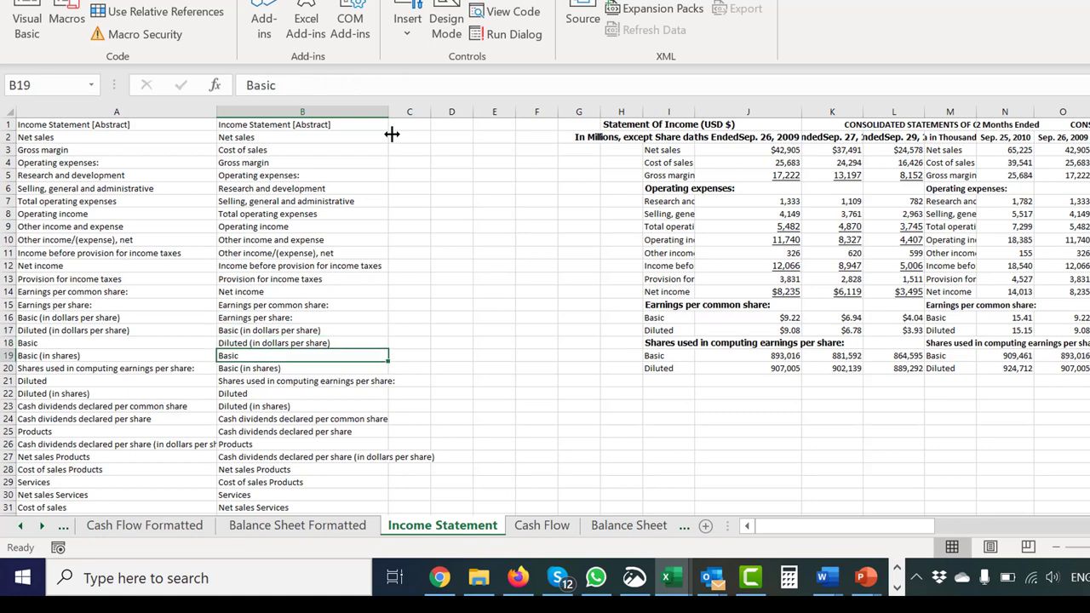
pyautogui.press('Down')
pyautogui.press('Down')
pyautogui.press('Down')
pyautogui.press('Down')
pyautogui.press('Down')
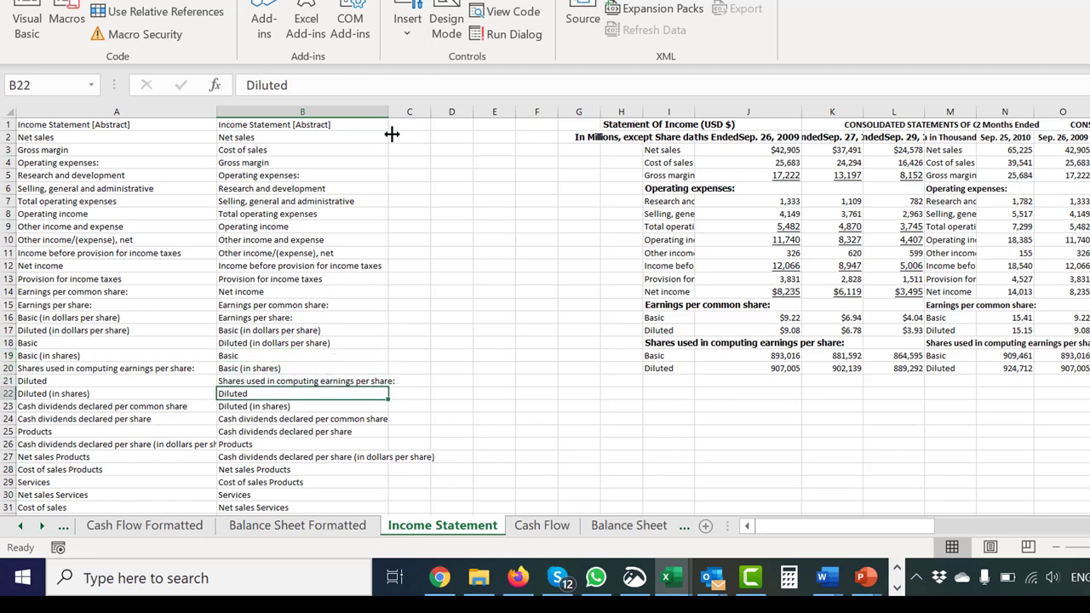
# Move Cash dividends declared per share (in dollars per share) in column B directly above Cash dividends declared per share
pyautogui.press('Down')
pyautogui.press('Down')
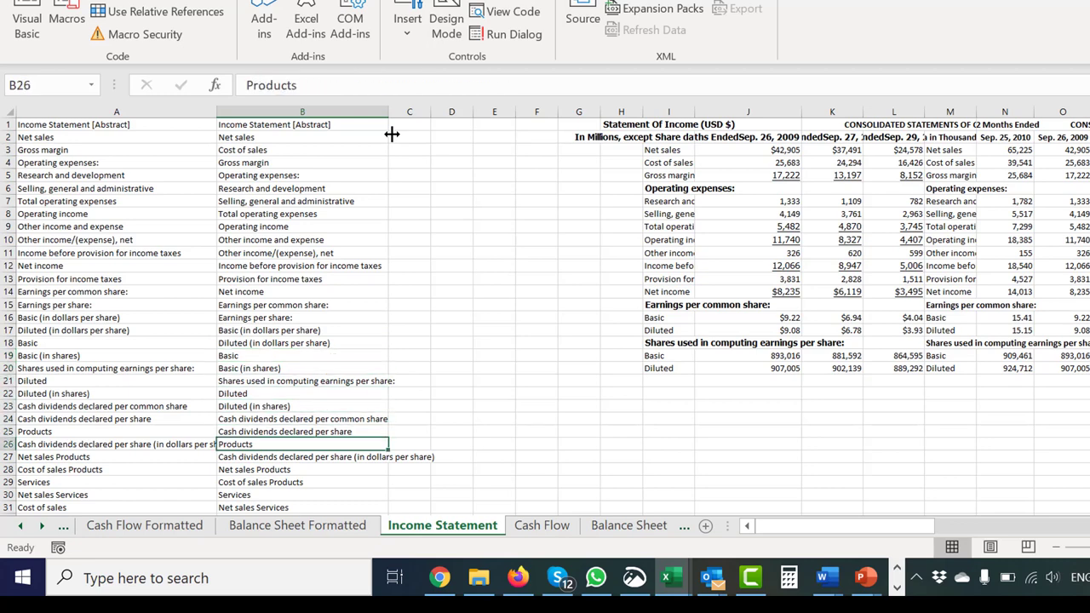
pyautogui.press('Down')
pyautogui.press('Down')
pyautogui.press('Down')
pyautogui.press('Down')
pyautogui.press('Down')
pyautogui.press('Down')
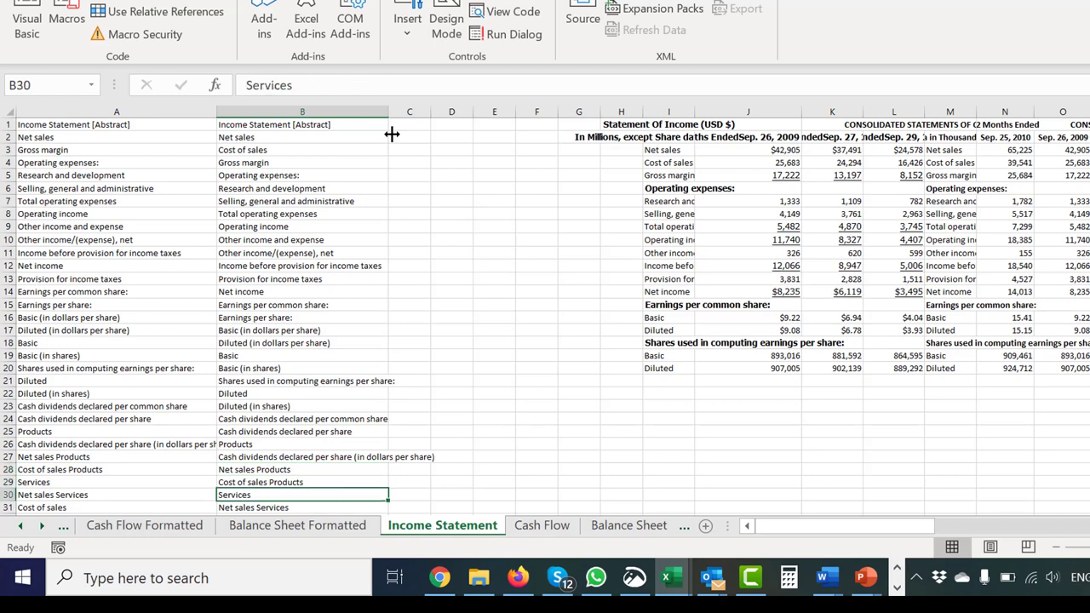
pyautogui.press('Down')
pyautogui.press('Down')
pyautogui.press('Down')
pyautogui.press('Up')
pyautogui.press('Up')
pyautogui.press('Up')
pyautogui.press('Up')
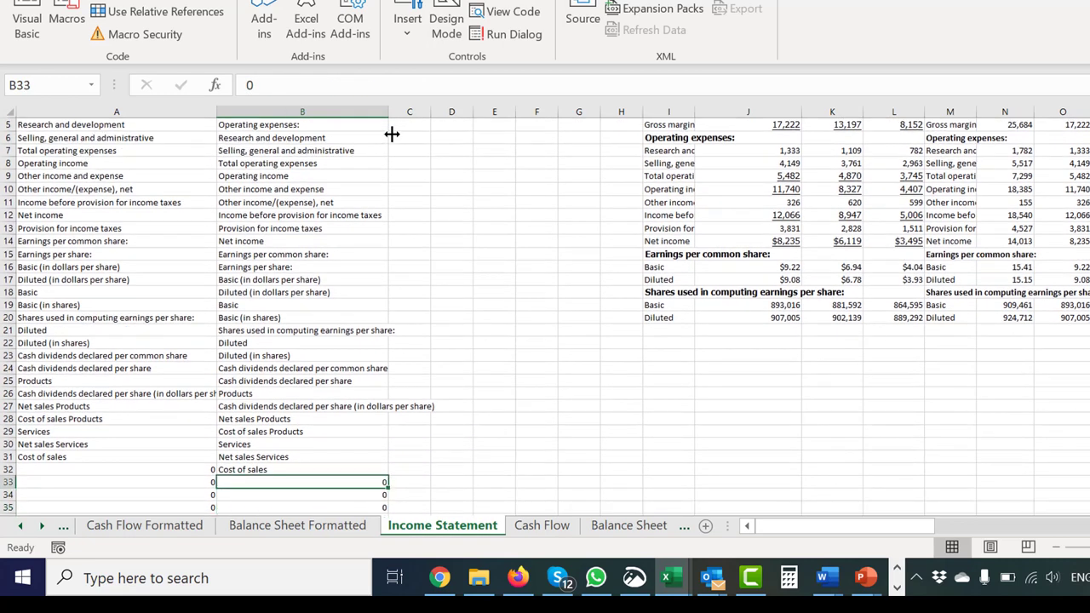
pyautogui.press('Up')
pyautogui.press('Up')
pyautogui.press('Up')
pyautogui.press('Up')
pyautogui.press('Up')
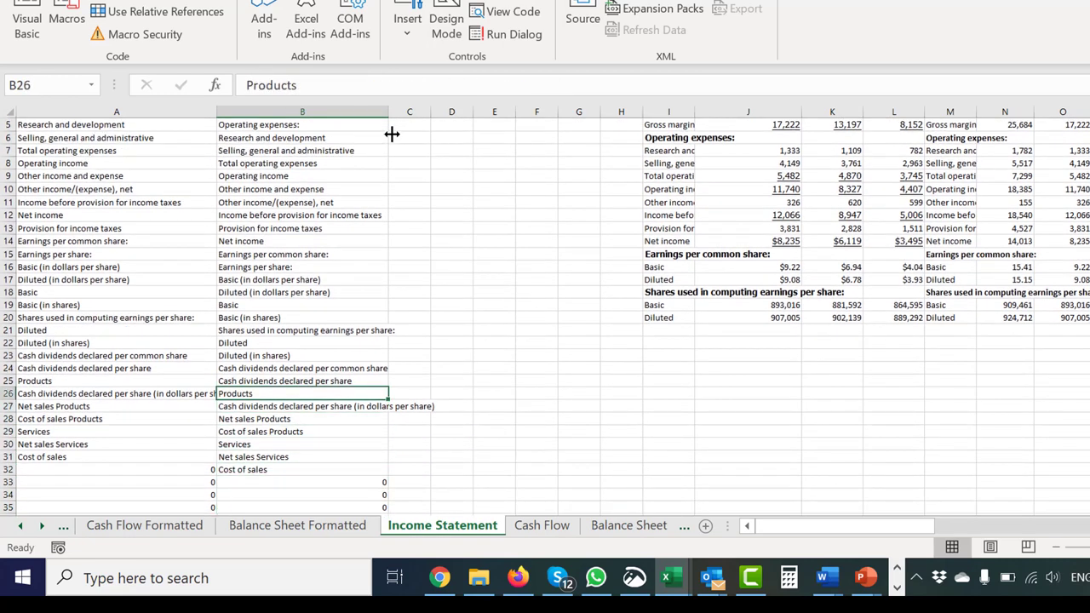
pyautogui.press('Down')
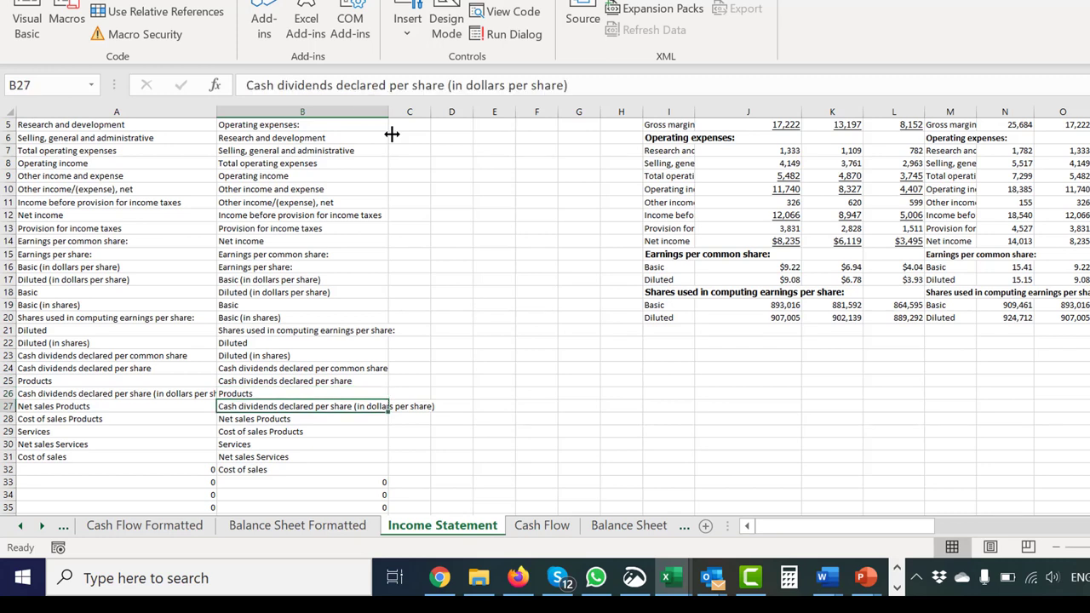
pyautogui.hotkey('ctrl', 'x')
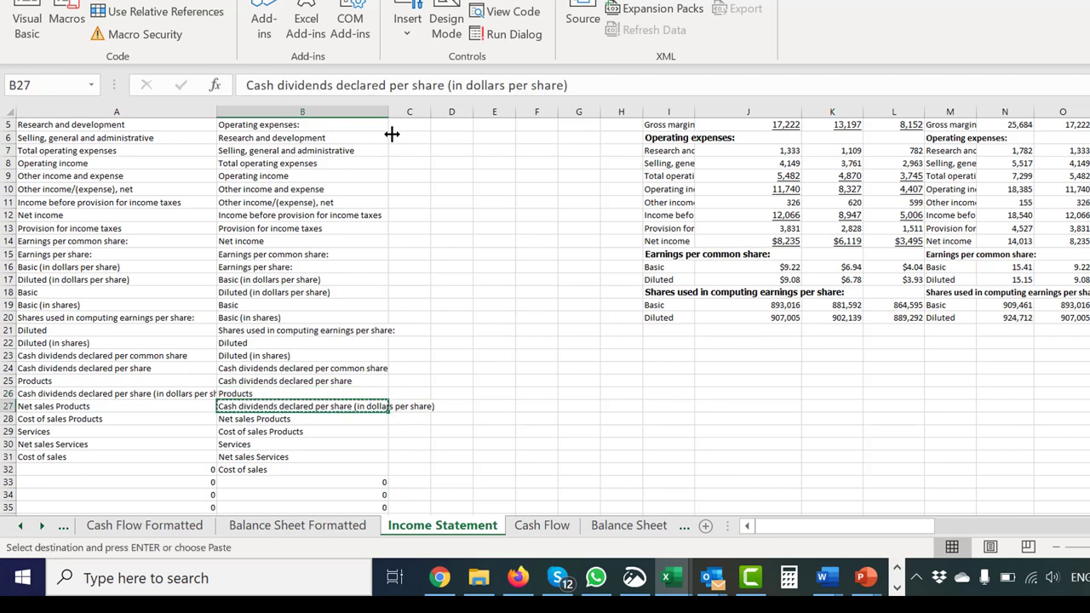
pyautogui.press('Up')
pyautogui.press('Up')
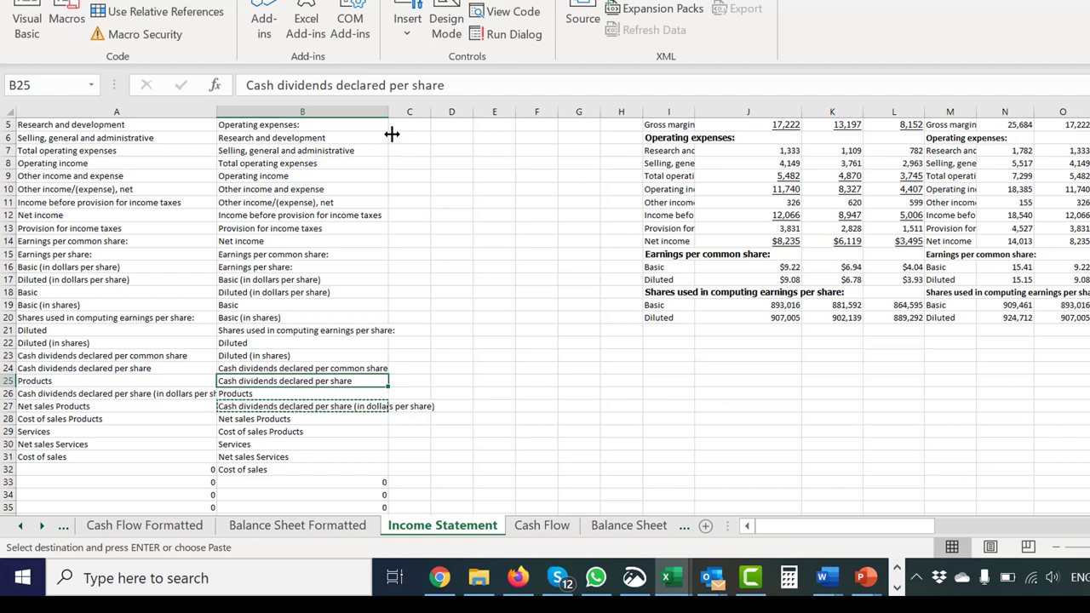
pyautogui.hotkey('ctrl', 'shift', '+')
# Examine the order of the line items in column B, from Income Statement [Abstract] down past Cost of sales
pyautogui.press('Down')
pyautogui.press('Down')
pyautogui.press('Down')
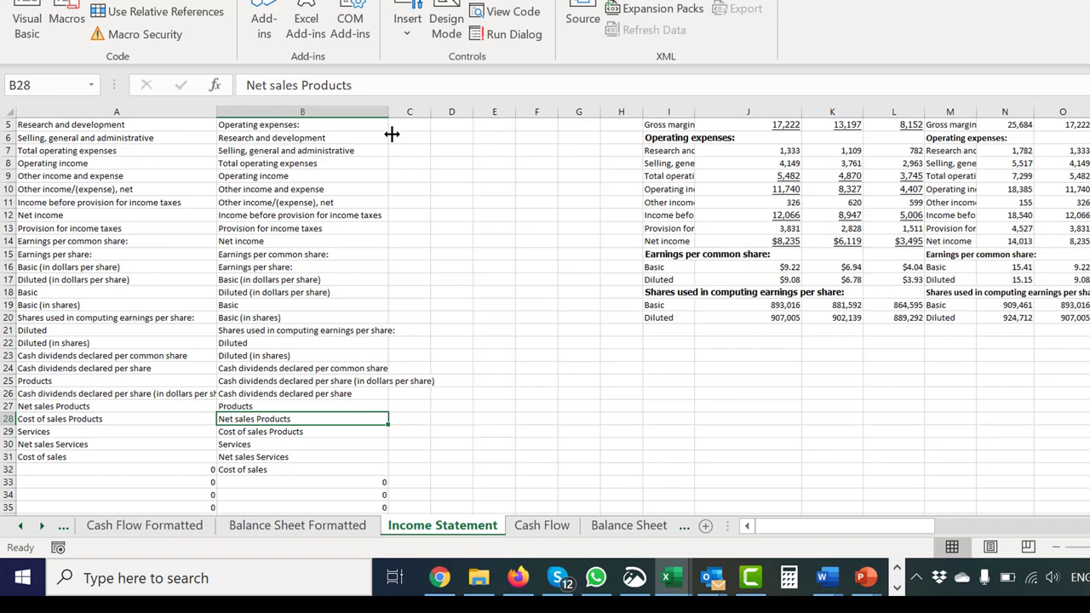
pyautogui.press('Up')
pyautogui.press('Down')
pyautogui.press('Down')
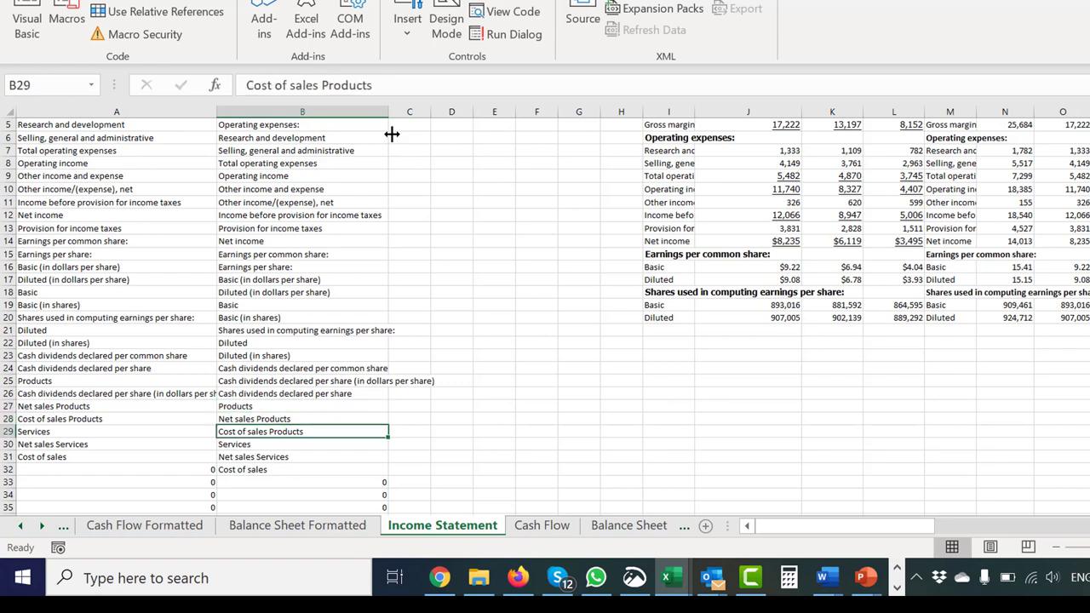
pyautogui.press('Down')
pyautogui.press('Down')
pyautogui.press('Down')
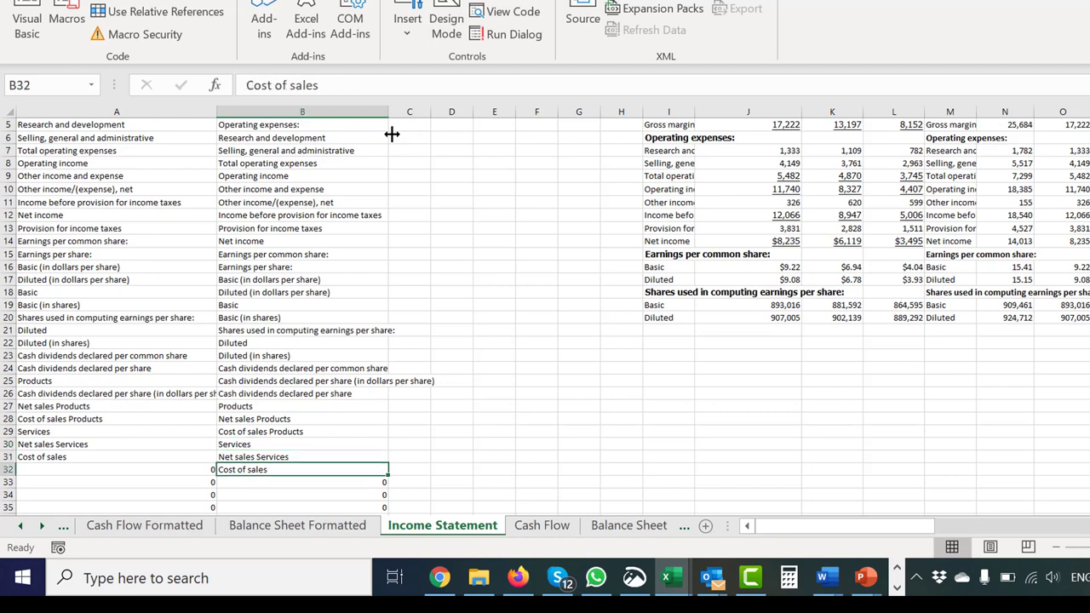
pyautogui.press('Up')
pyautogui.press('Up')
pyautogui.press('Up')
pyautogui.press('Up')
pyautogui.press('Up')
pyautogui.press('Up')
pyautogui.press('Up')
pyautogui.press('Up')
pyautogui.press('Up')
pyautogui.press('Up')
pyautogui.press('Up')
pyautogui.press('Up')
pyautogui.press('Up')
pyautogui.press('Up')
pyautogui.press('Up')
pyautogui.press('Up')
pyautogui.press('Up')
pyautogui.press('Up')
pyautogui.press('Up')
pyautogui.press('Up')
pyautogui.press('Up')
pyautogui.press('Up')
pyautogui.press('Up')
pyautogui.press('Up')
pyautogui.press('Up')
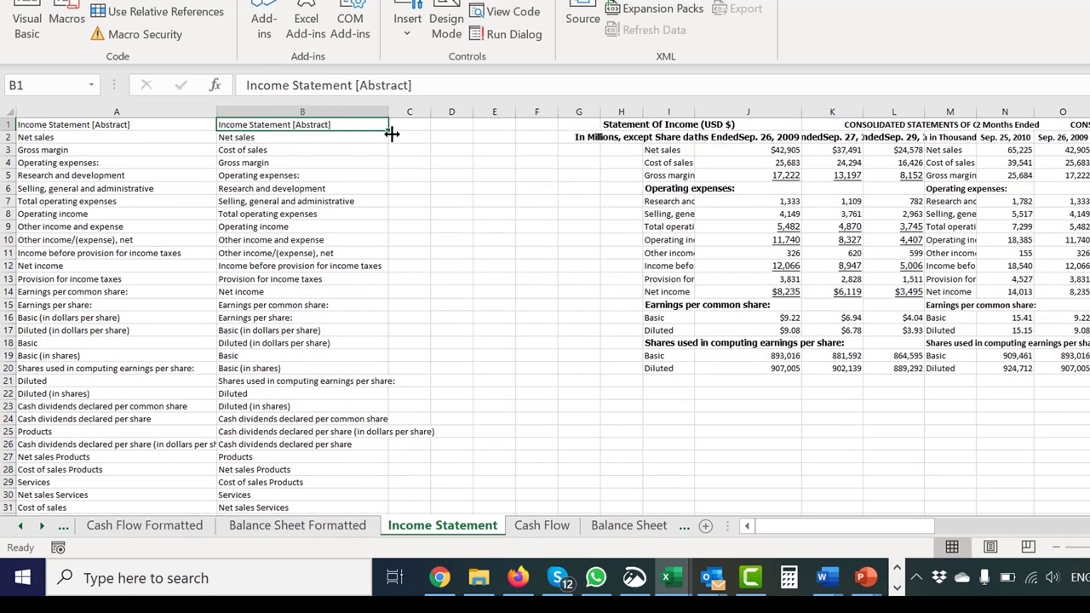
pyautogui.press('Down')
pyautogui.press('Down')
pyautogui.press('Down')
pyautogui.press('Down')
pyautogui.press('Down')
pyautogui.press('Down')
pyautogui.press('Down')
pyautogui.press('Down')
pyautogui.press('Down')
pyautogui.press('Down')
pyautogui.press('Down')
pyautogui.press('Down')
pyautogui.press('Down')
pyautogui.press('Down')
pyautogui.press('Down')
pyautogui.press('Down')
pyautogui.press('Down')
pyautogui.press('Down')
pyautogui.press('Down')
pyautogui.press('Down')
pyautogui.press('Down')
pyautogui.press('Down')
pyautogui.press('Down')
pyautogui.press('Down')
pyautogui.press('Down')
pyautogui.press('Down')
pyautogui.press('Down')
pyautogui.press('Down')
pyautogui.press('Down')
pyautogui.press('Down')
pyautogui.press('Down')
pyautogui.press('Down')
pyautogui.press('Down')
pyautogui.press('Down')
pyautogui.press('Down')
pyautogui.press('Down')
pyautogui.press('Down')
pyautogui.press('Down')
pyautogui.press('Down')
pyautogui.press('Down')
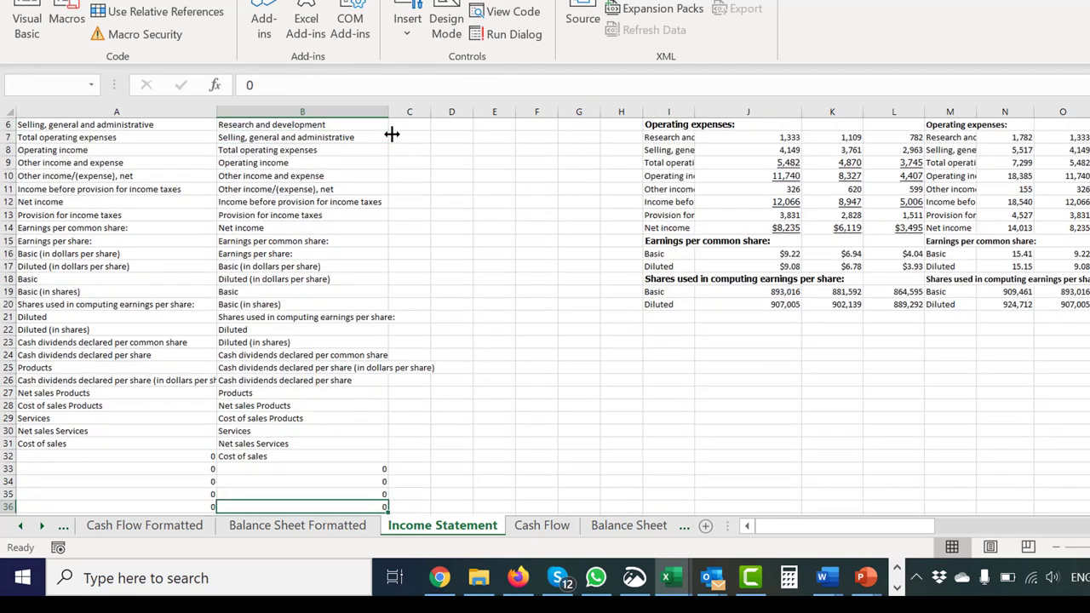
# Clear the surplus zeros below Cost of sales in column B, cells B33 to B56
pyautogui.press('Up')
pyautogui.press('Up')
pyautogui.press('Up')
pyautogui.press('Up')
pyautogui.press('Up')
pyautogui.press('Up')
pyautogui.press('Up')
pyautogui.press('Up')
pyautogui.press('Up')
pyautogui.press('Up')
pyautogui.press('Up')
pyautogui.press('Up')
pyautogui.press('Up')
pyautogui.press('Up')
pyautogui.press('Up')
pyautogui.press('Up')
pyautogui.press('Up')
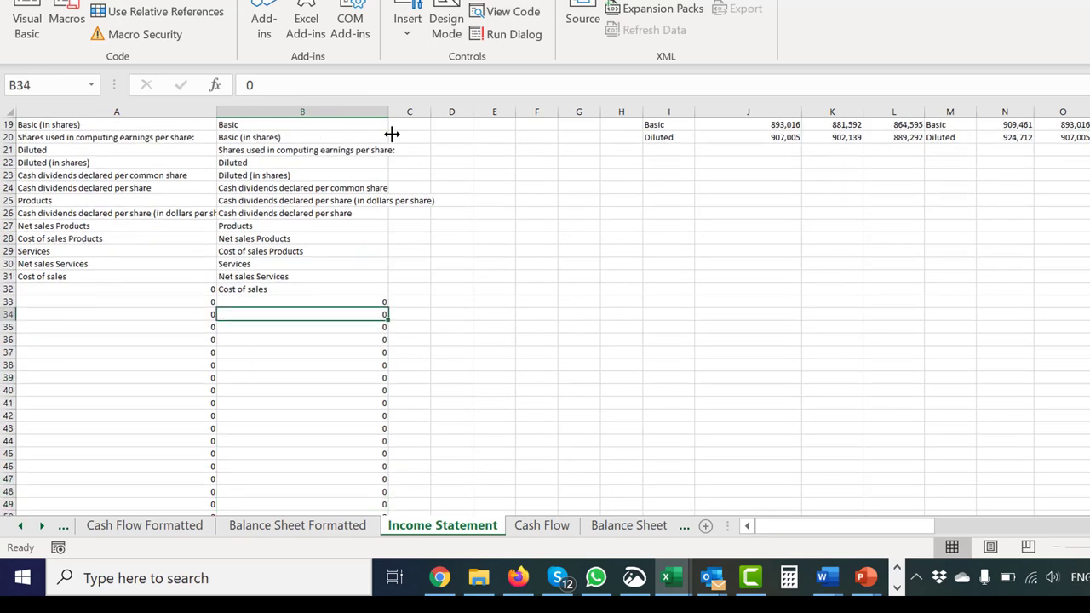
pyautogui.press('Down')
pyautogui.hotkey('ctrl', 'shift', 'Down')
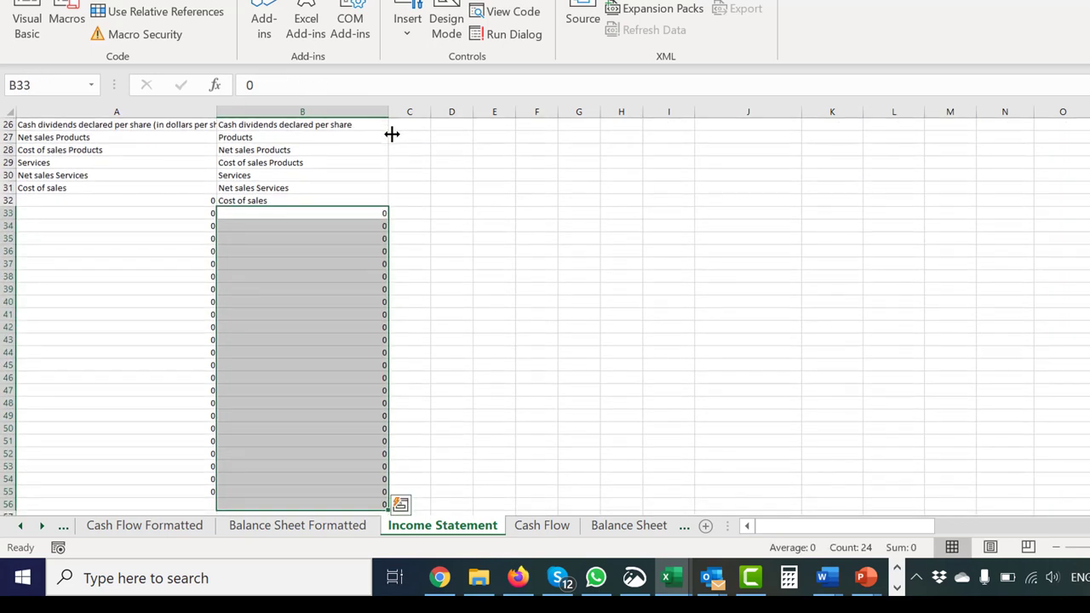
pyautogui.press('Delete')
# Insert two blank columns directly after the ordered line items in column B
pyautogui.hotkey('ctrl', 'Up')
pyautogui.hotkey('ctrl', 'Up')
pyautogui.press('Down')
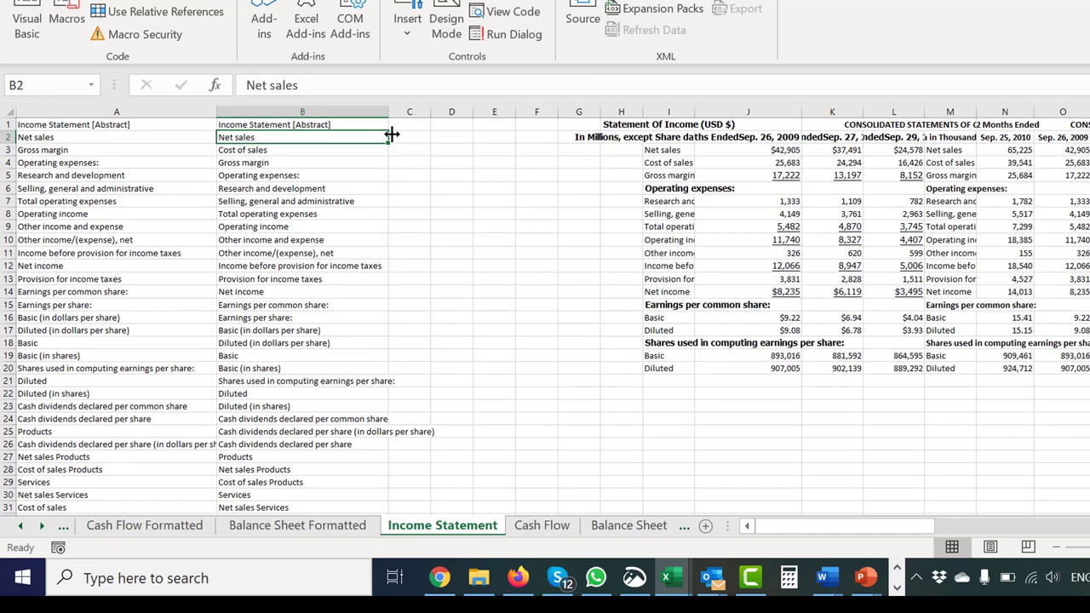
pyautogui.press('Right')
pyautogui.press('Up')
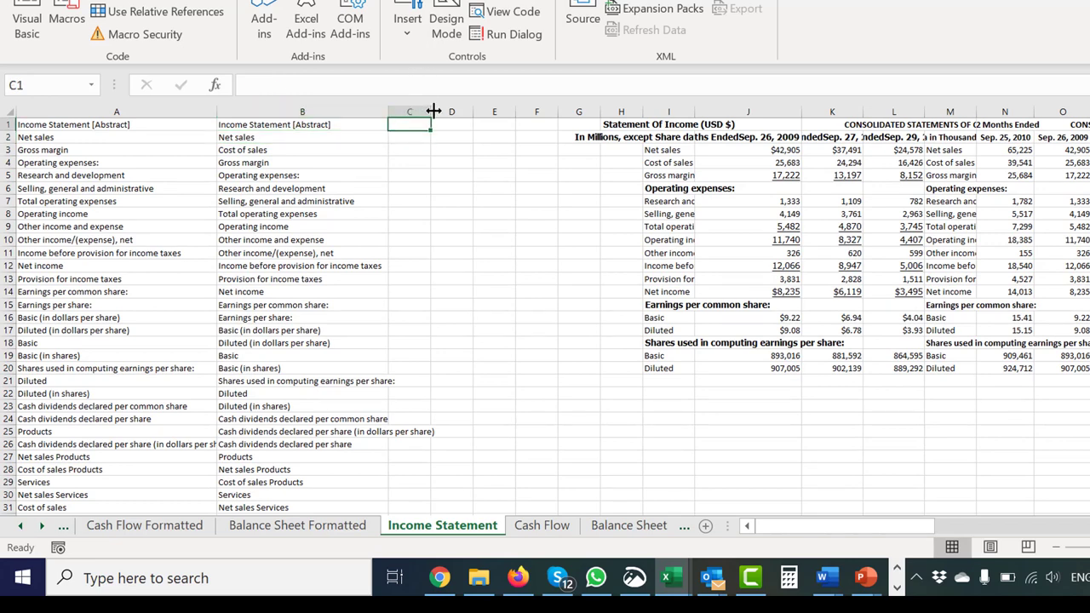
pyautogui.moveTo(431, 119); pyautogui.dragTo(467, 120)
pyautogui.click(420, 108)
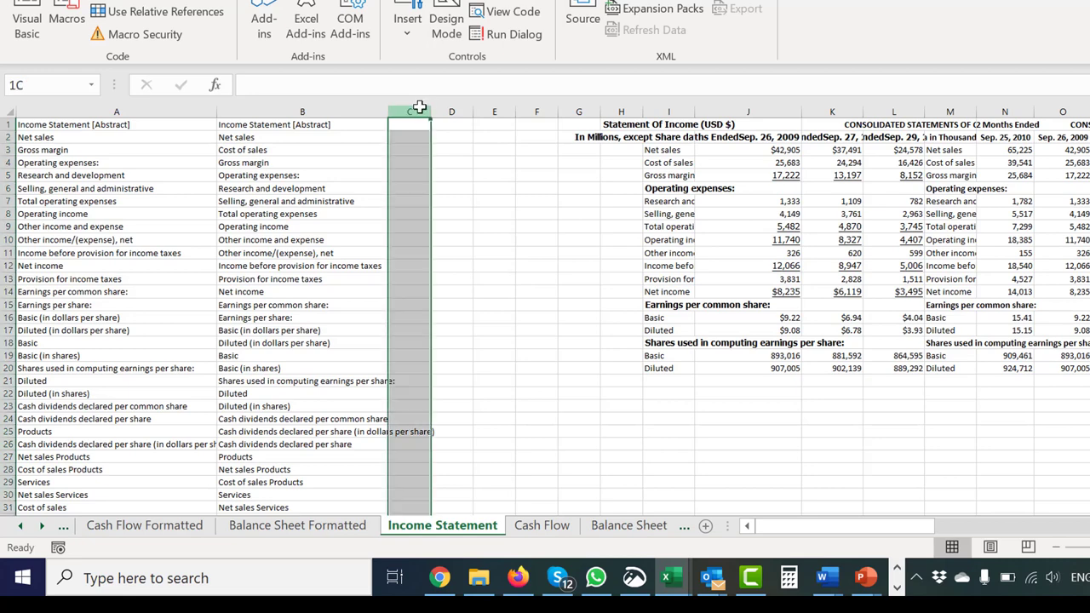
pyautogui.hotkey('ctrl', 'shift', '+')
pyautogui.hotkey('ctrl', 'shift', '+')
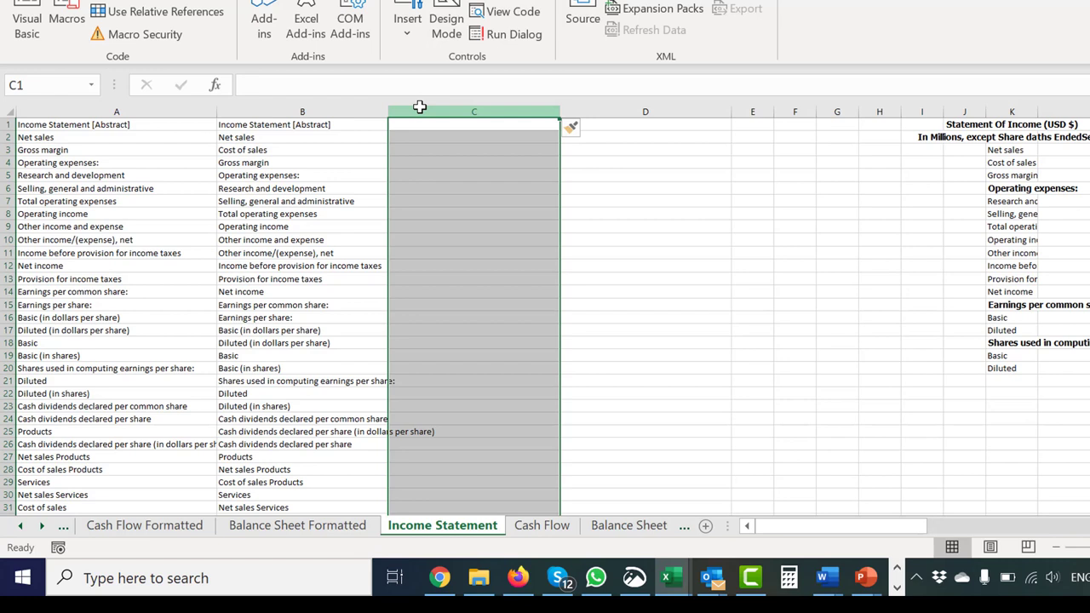
# Narrow columns C to H to one equal width so the statement data sits closer to the list
pyautogui.moveTo(420, 107); pyautogui.dragTo(874, 126)
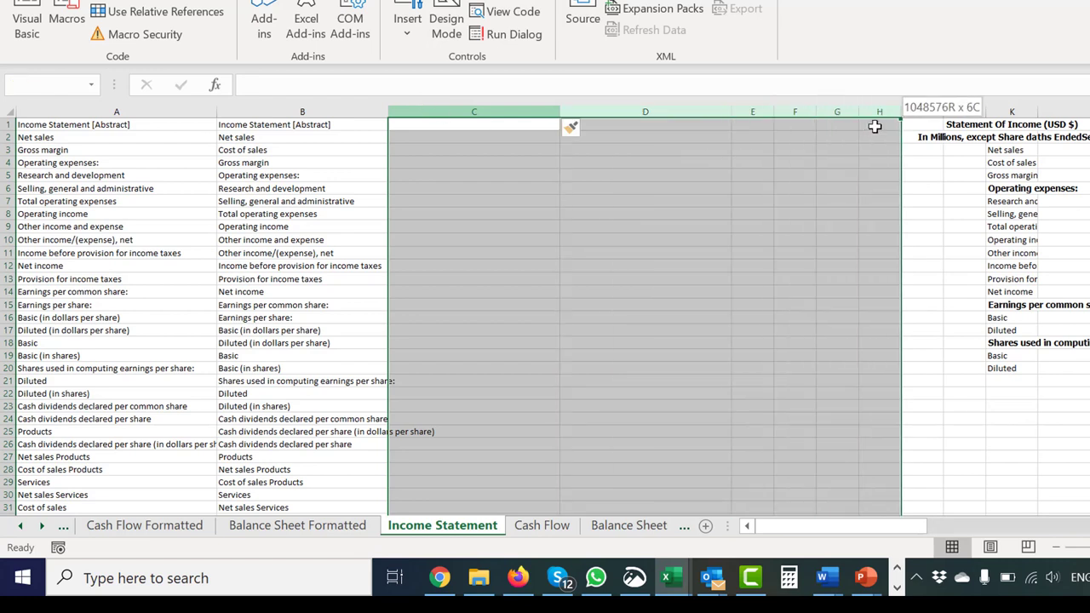
pyautogui.moveTo(730, 107); pyautogui.dragTo(602, 113)
pyautogui.hotkey('ctrl', 'Home')
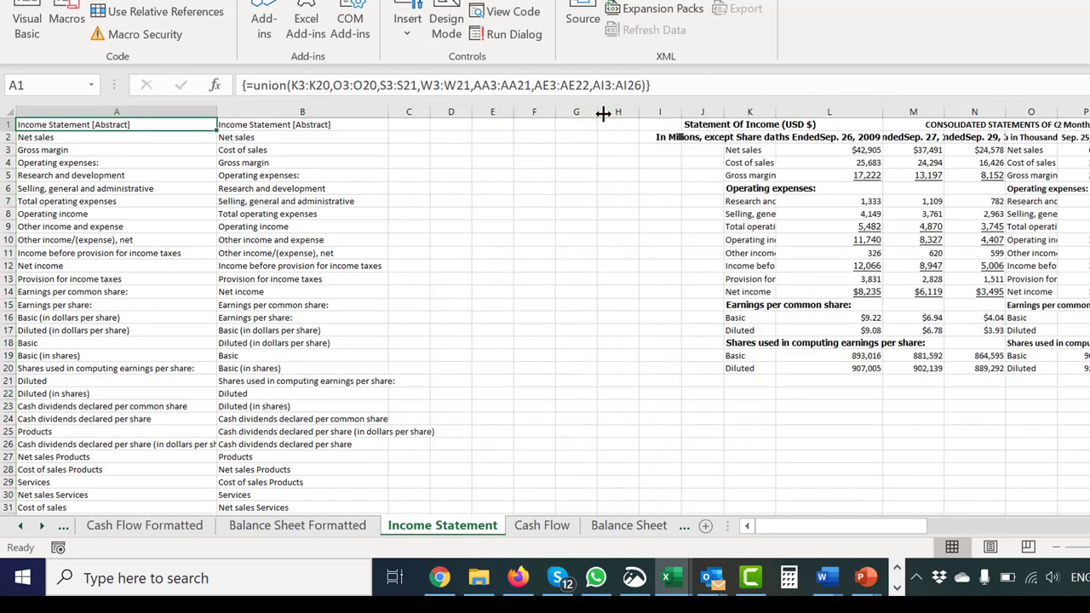
# Enter =indmat(B2,K:K,L:L) in C2 beside Net sales and fill it down column C for all line items
pyautogui.press('Down')
pyautogui.press('Down')
pyautogui.press('Right')
pyautogui.press('Up')
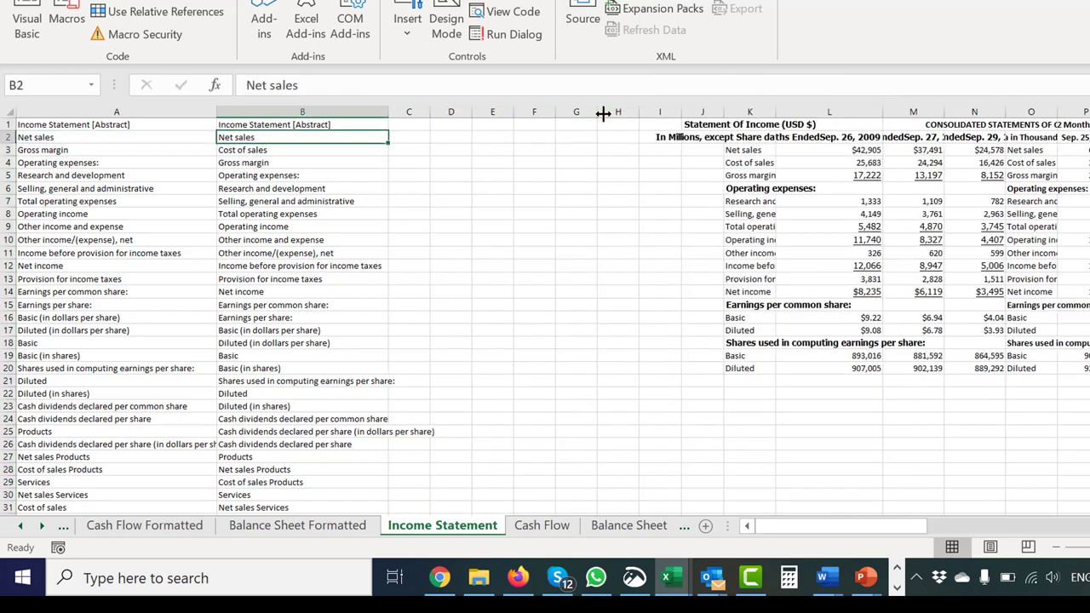
pyautogui.press('Right')
pyautogui.write('=')
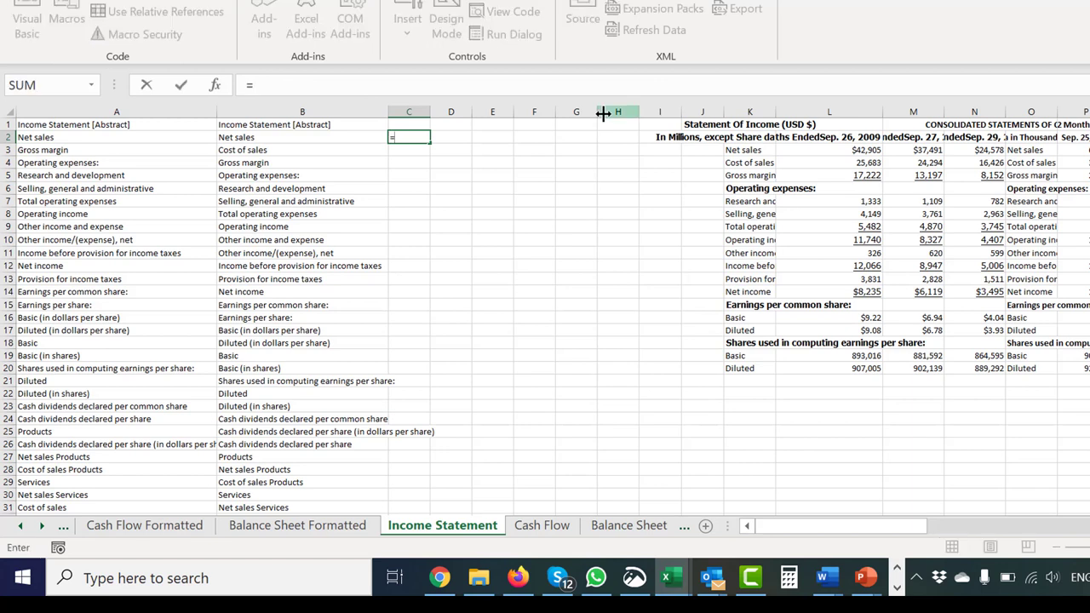
pyautogui.write('in')
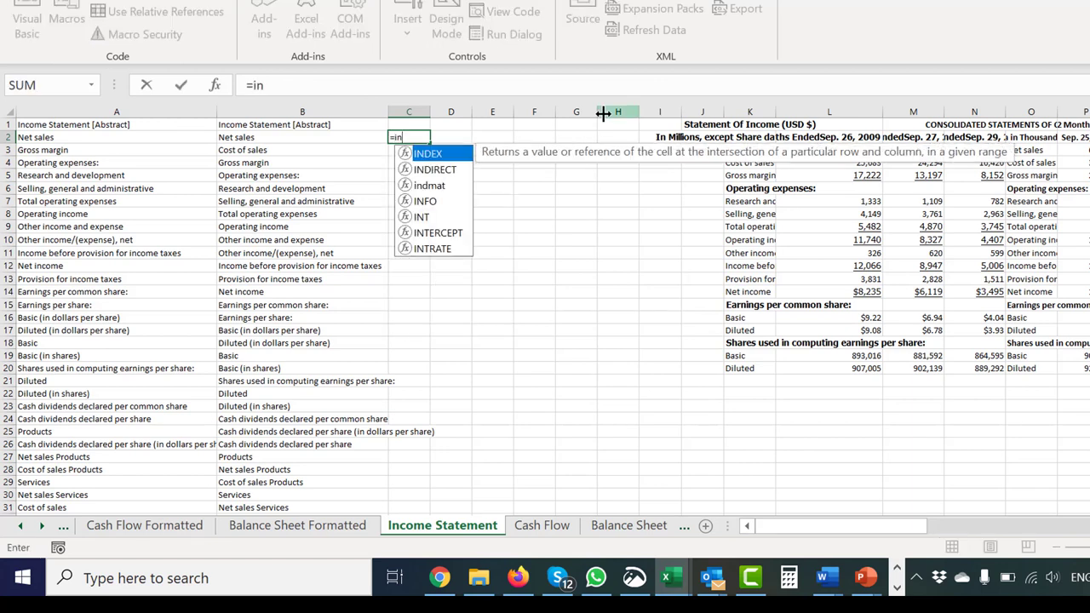
pyautogui.press('Down')
pyautogui.press('Down')
pyautogui.press('Tab')
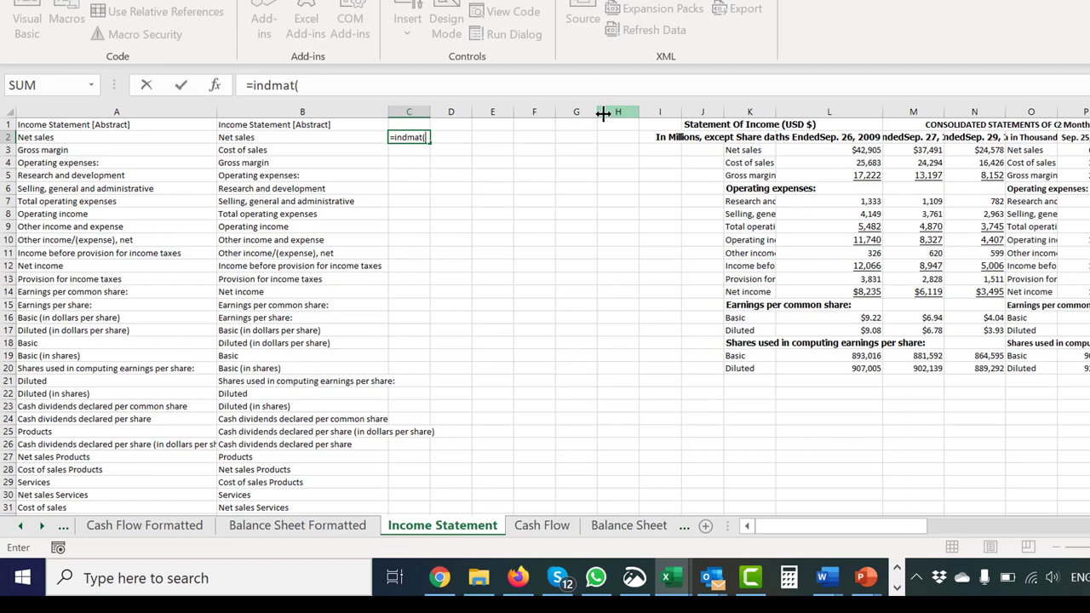
pyautogui.press('Left')
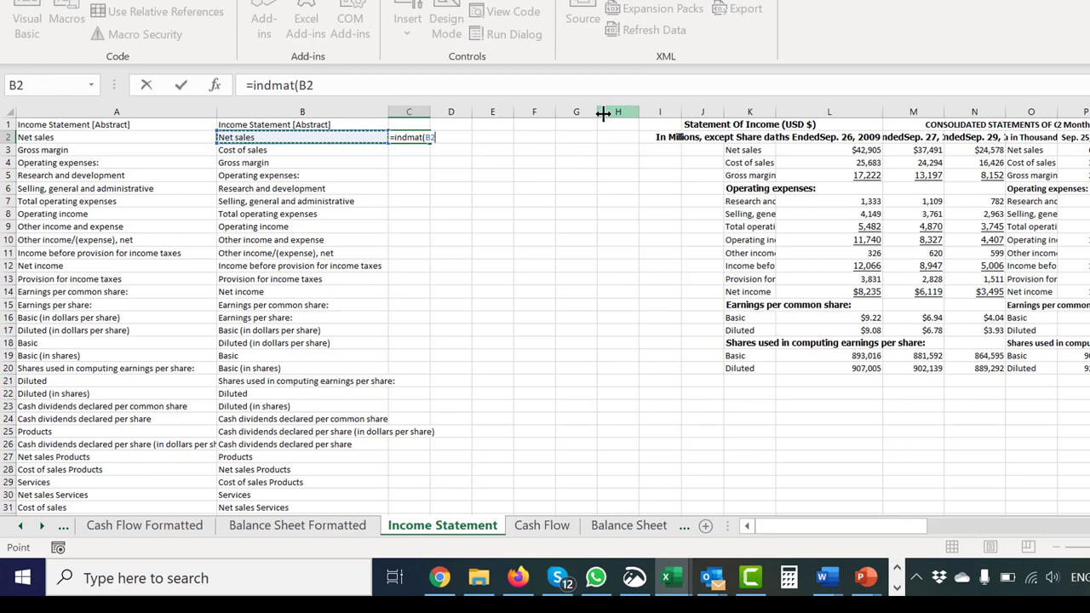
pyautogui.write(',')
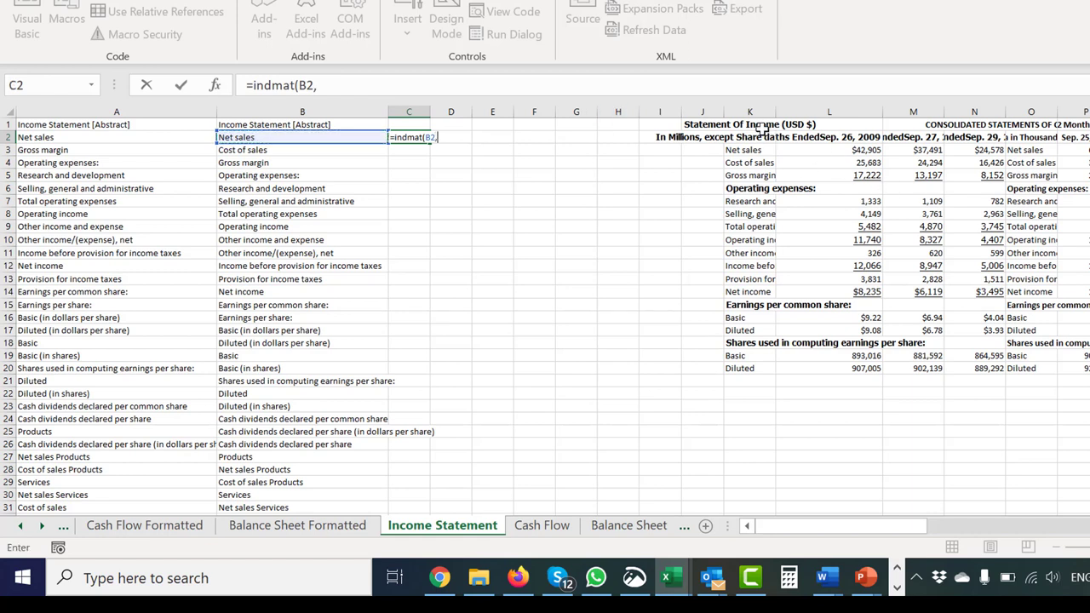
pyautogui.click(748, 111)
pyautogui.write(',')
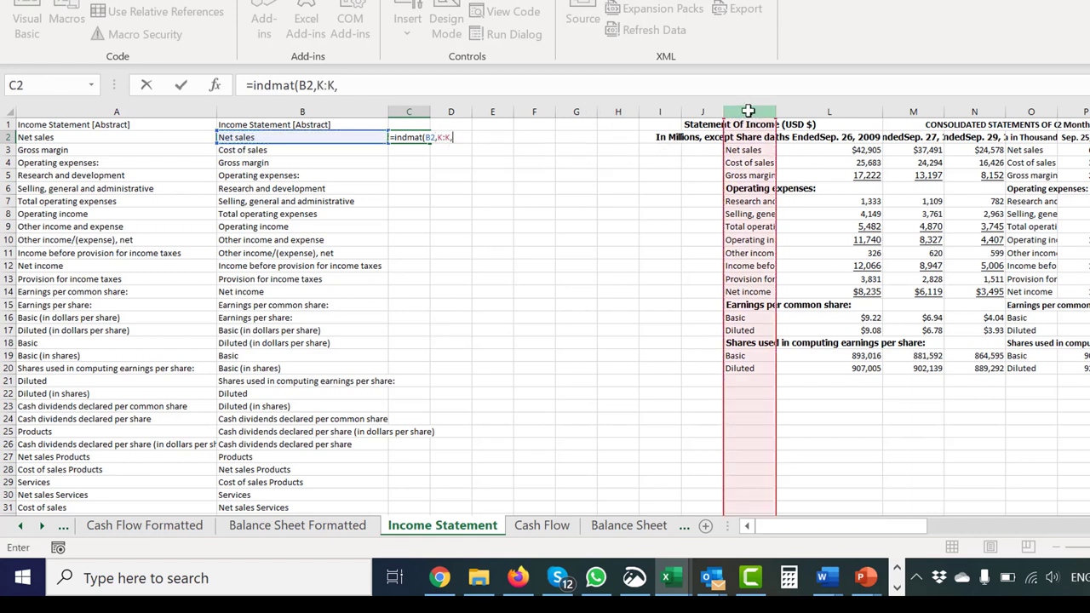
pyautogui.click(830, 111)
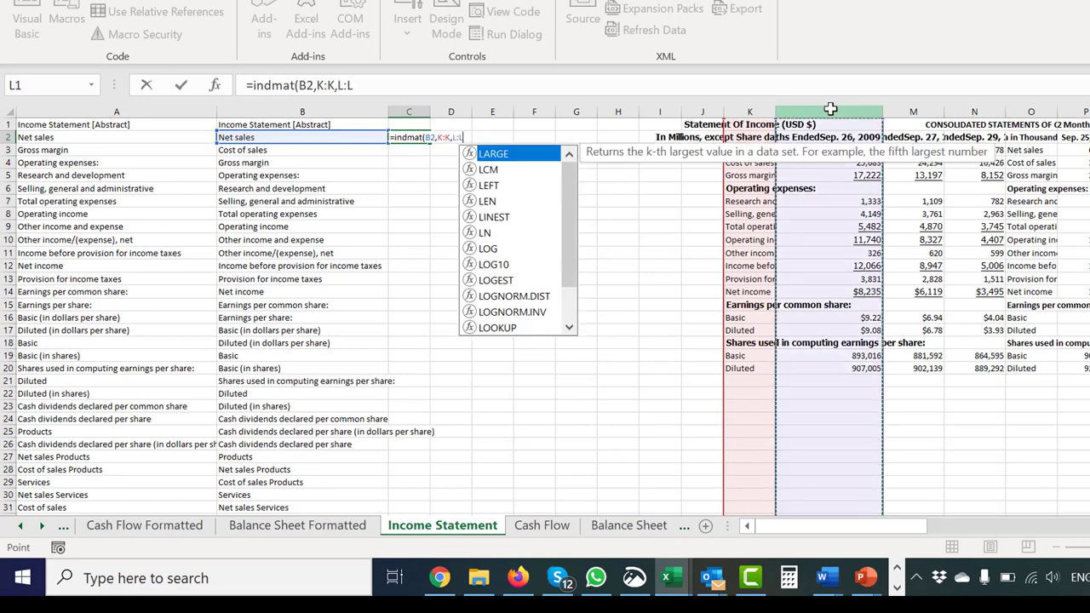
pyautogui.hotkey('ctrl', 'Return')
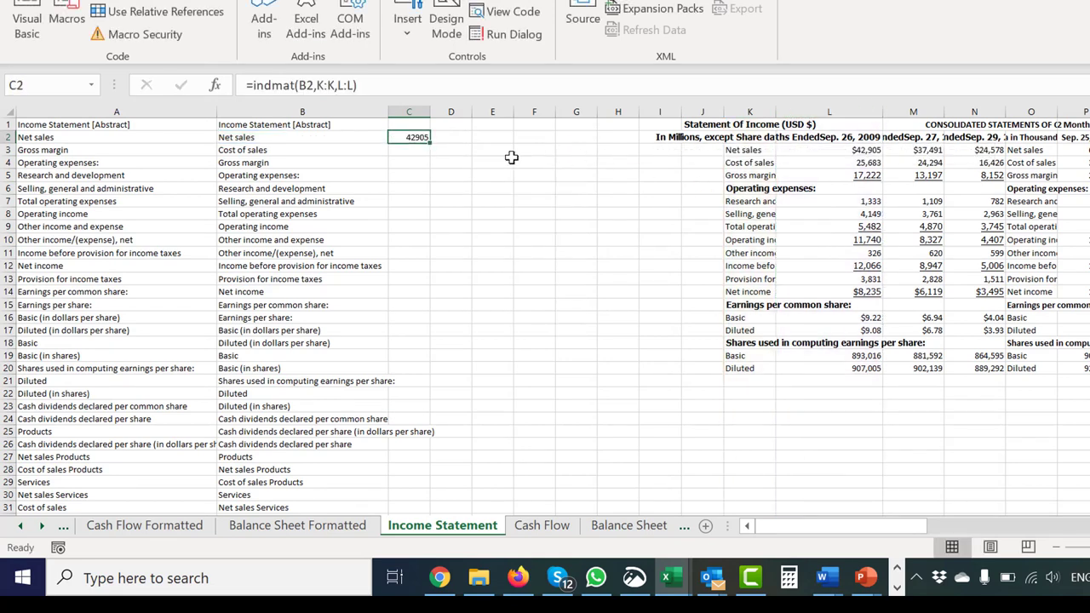
pyautogui.doubleClick(427, 147)
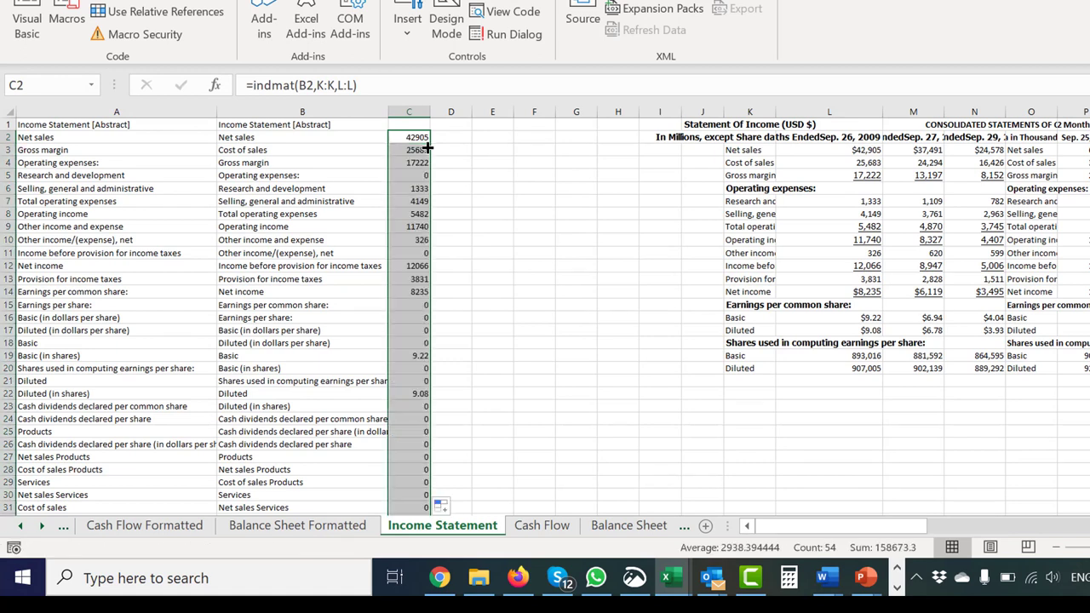
# Enter 2009 as the year heading in C1 above the retrieved values
pyautogui.press('Up')
pyautogui.press('Down')
pyautogui.press('Up')
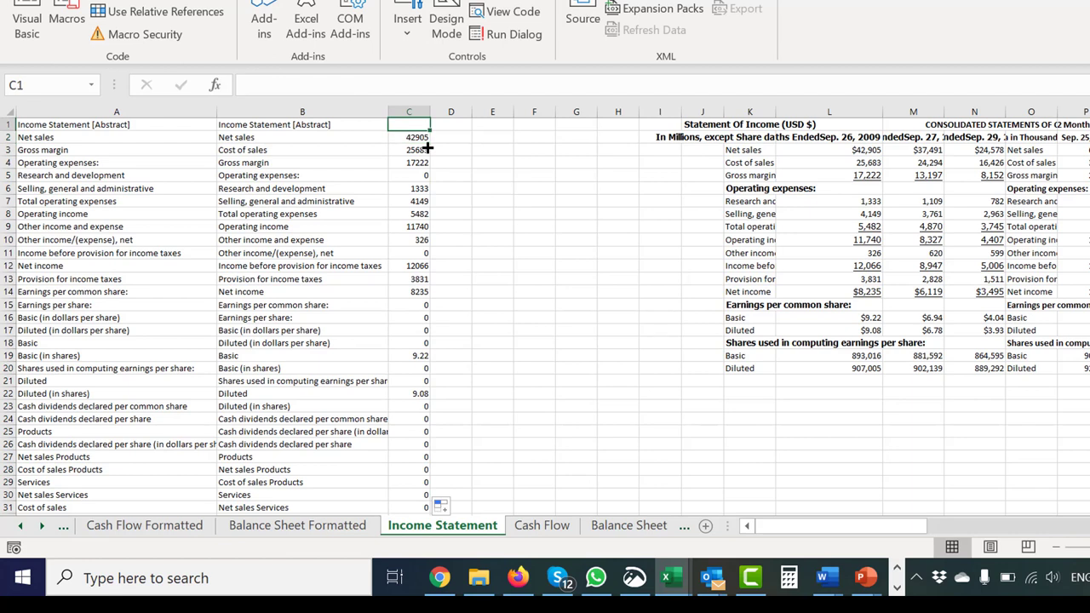
pyautogui.press('Right')
pyautogui.press('Left')
pyautogui.write('2')
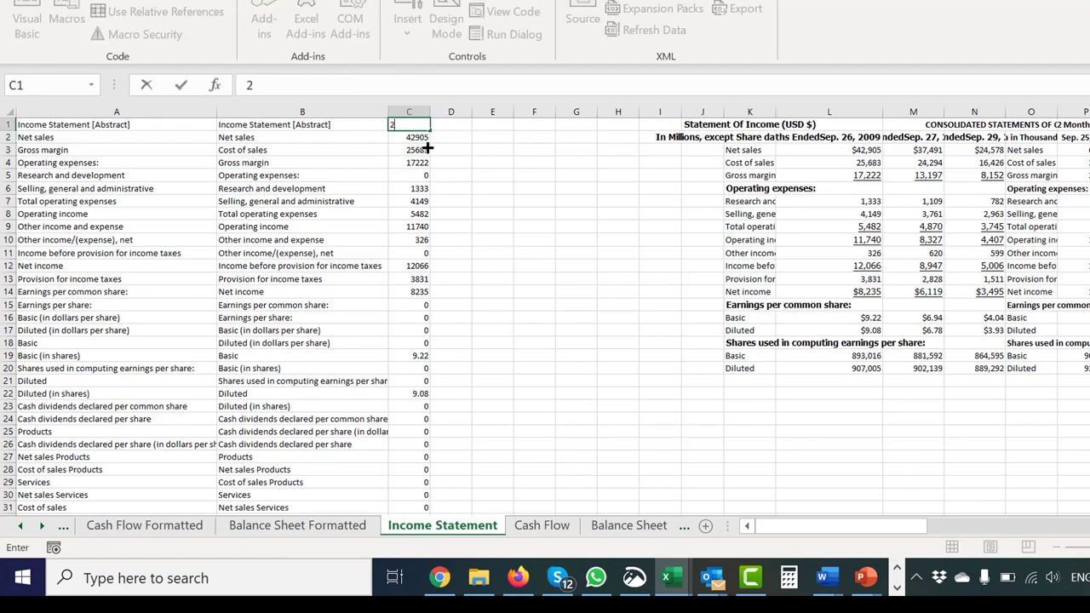
pyautogui.write('009')
pyautogui.press('Return')
pyautogui.press('Right')
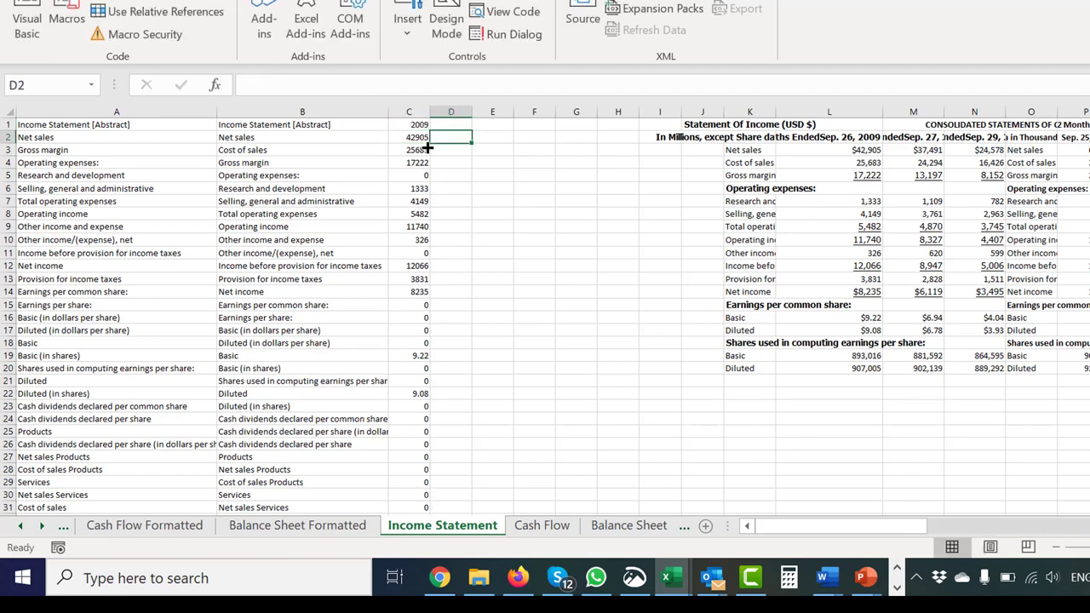
# Enter =indmat(B2,K:K,M:M) in D2 of the Income Statement sheet and fill it down the column
pyautogui.press('Up')
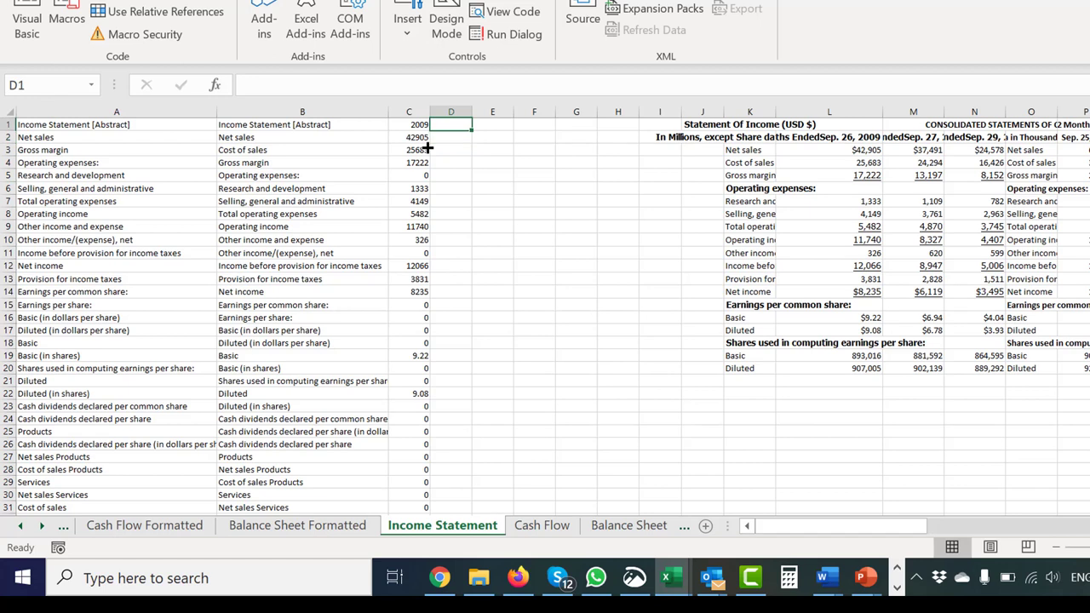
pyautogui.press('Right')
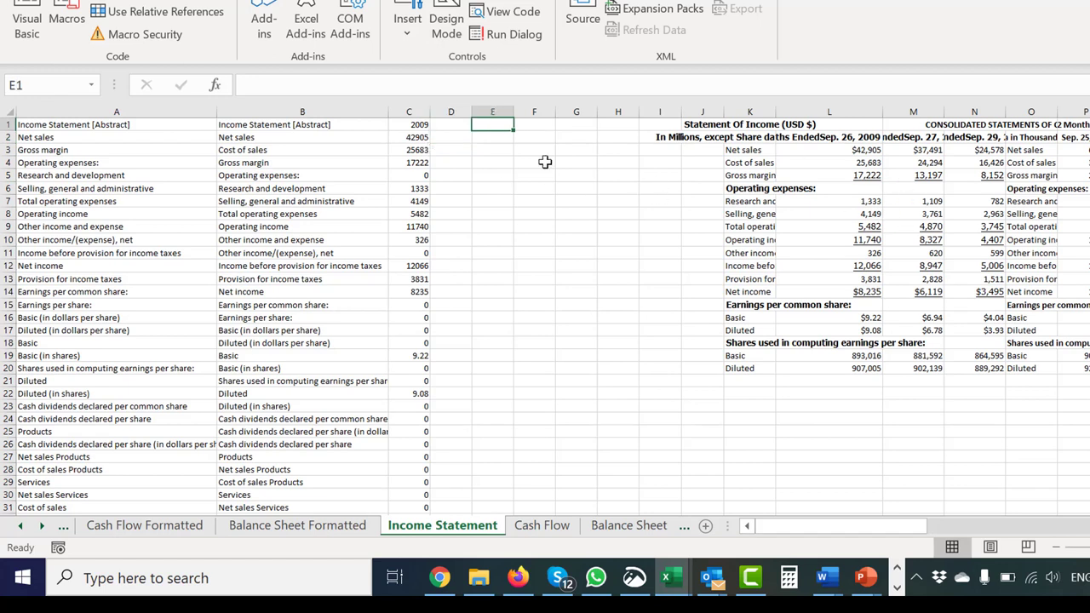
pyautogui.press('Left')
pyautogui.press('Down')
pyautogui.write('=indmat(')
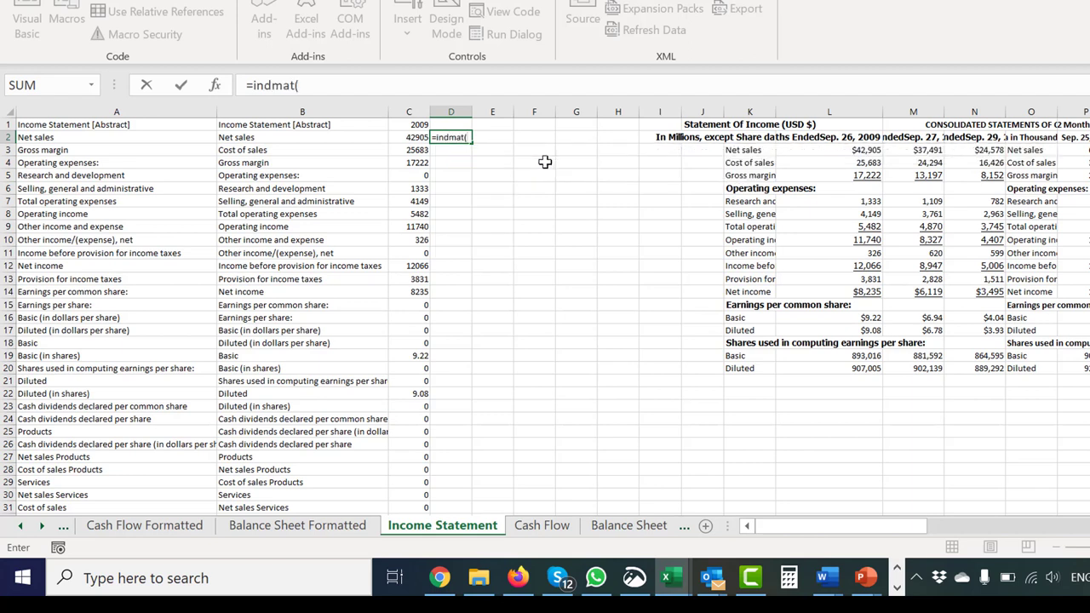
pyautogui.press('Left')
pyautogui.press('Left')
pyautogui.write(',')
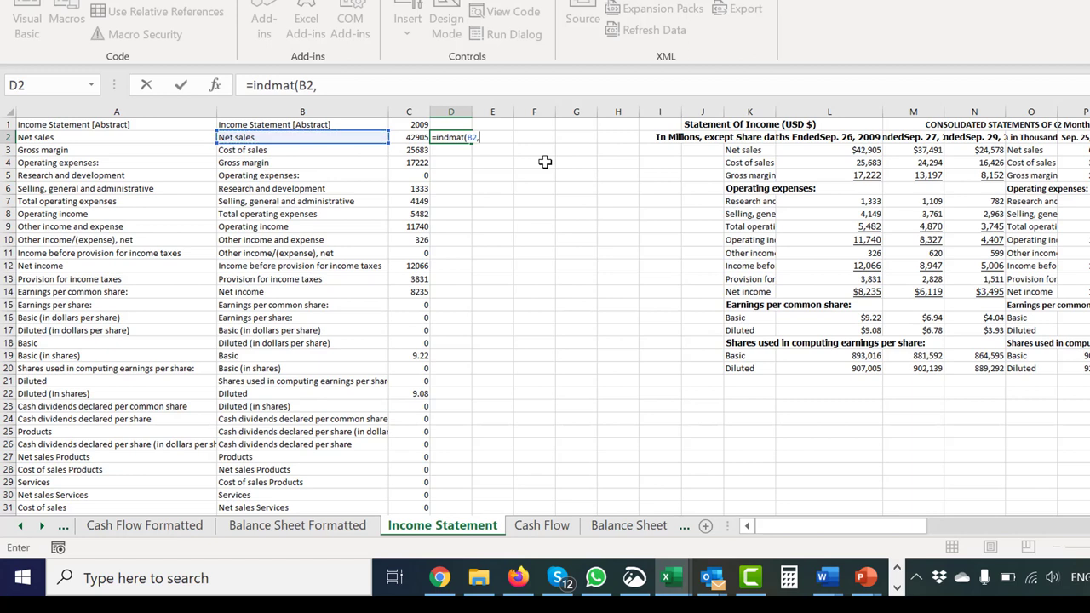
pyautogui.press('Right')
pyautogui.press('Right')
pyautogui.press('Right')
pyautogui.press('Right')
pyautogui.press('Right')
pyautogui.press('Right')
pyautogui.press('Right')
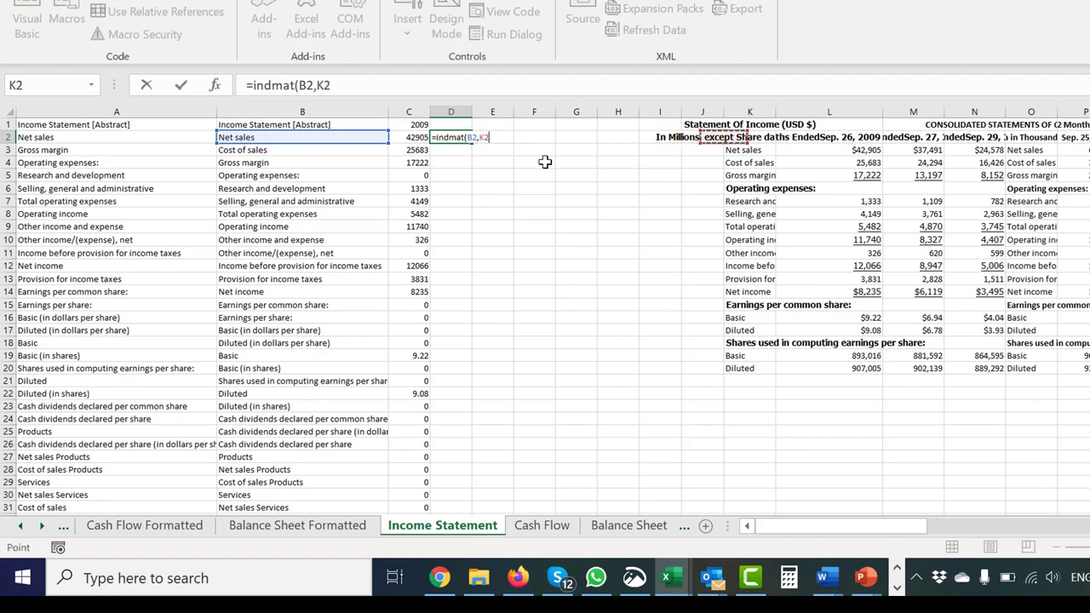
pyautogui.hotkey('ctrl', 'space')
pyautogui.write(',')
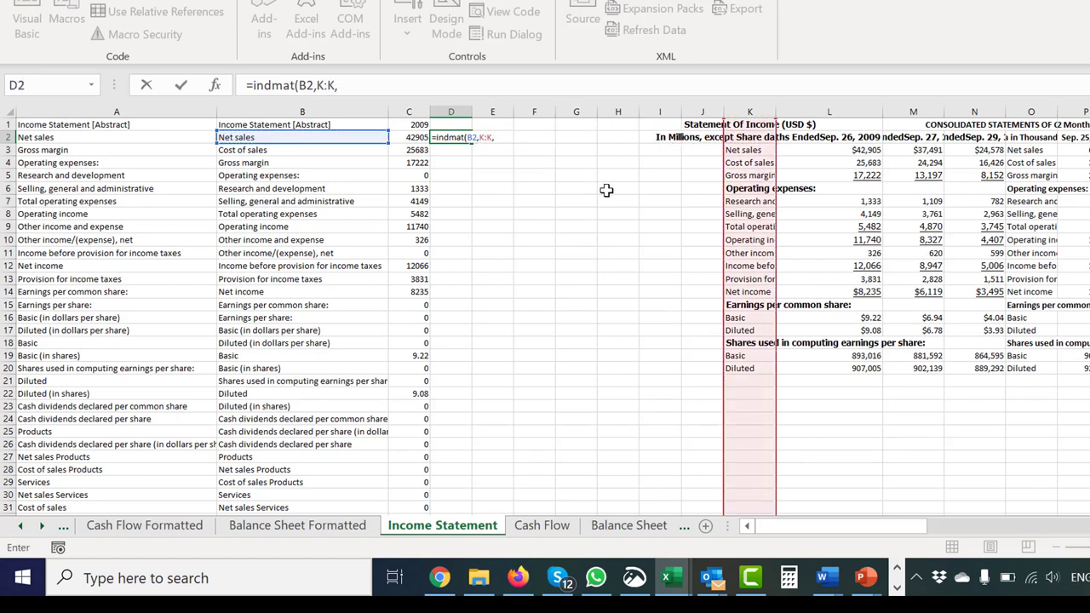
pyautogui.click(920, 112)
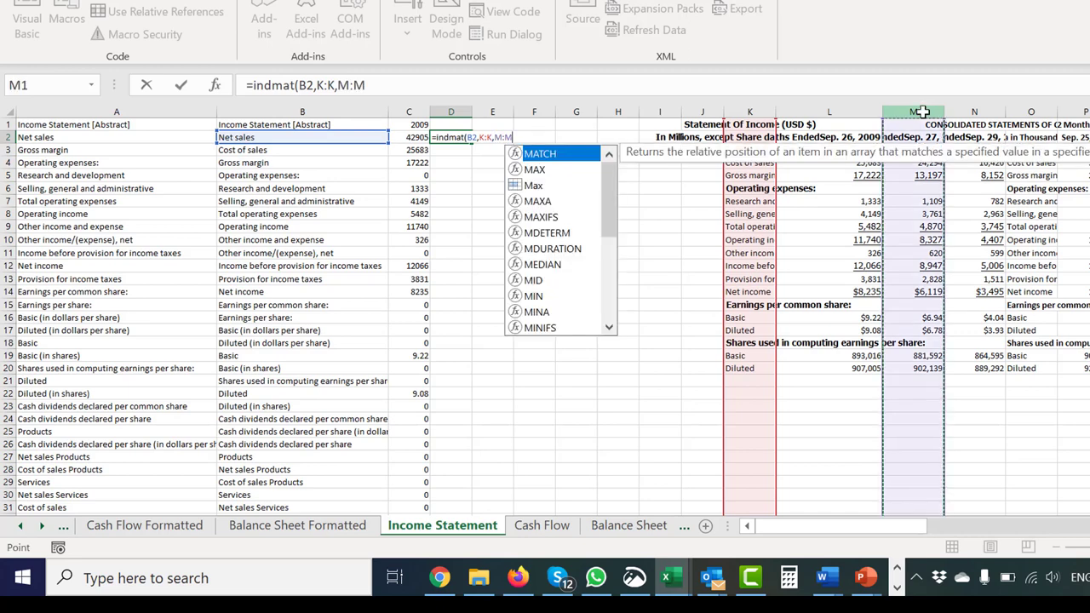
pyautogui.press('Return')
pyautogui.press('Up')
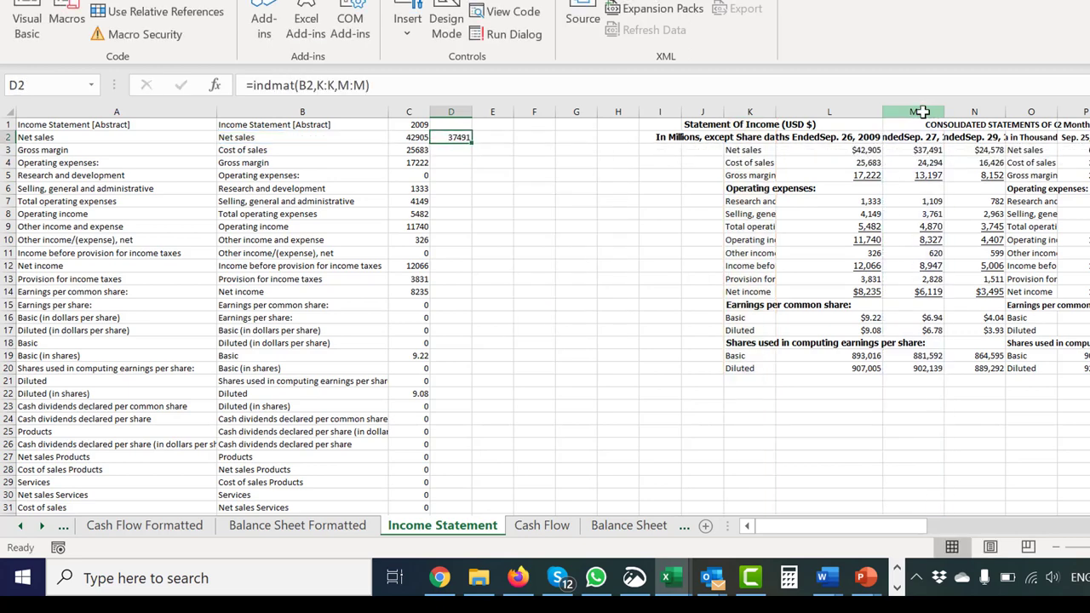
pyautogui.doubleClick(471, 146)
# Enter the year headings 2008 in D1 and 2007 in E1
pyautogui.press('Right')
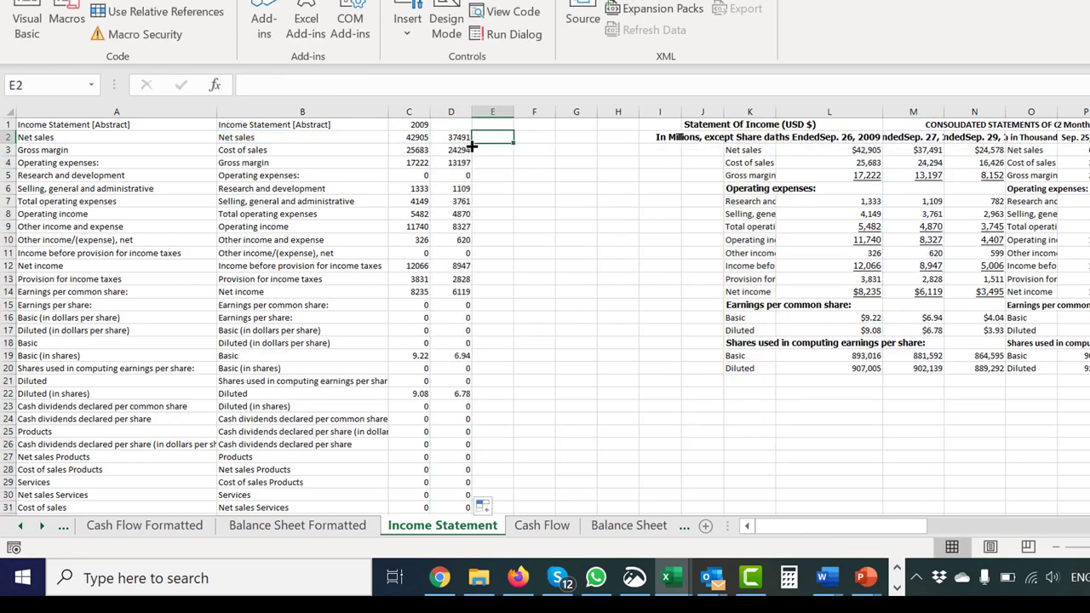
pyautogui.press('Up')
pyautogui.press('Left')
pyautogui.write('2')
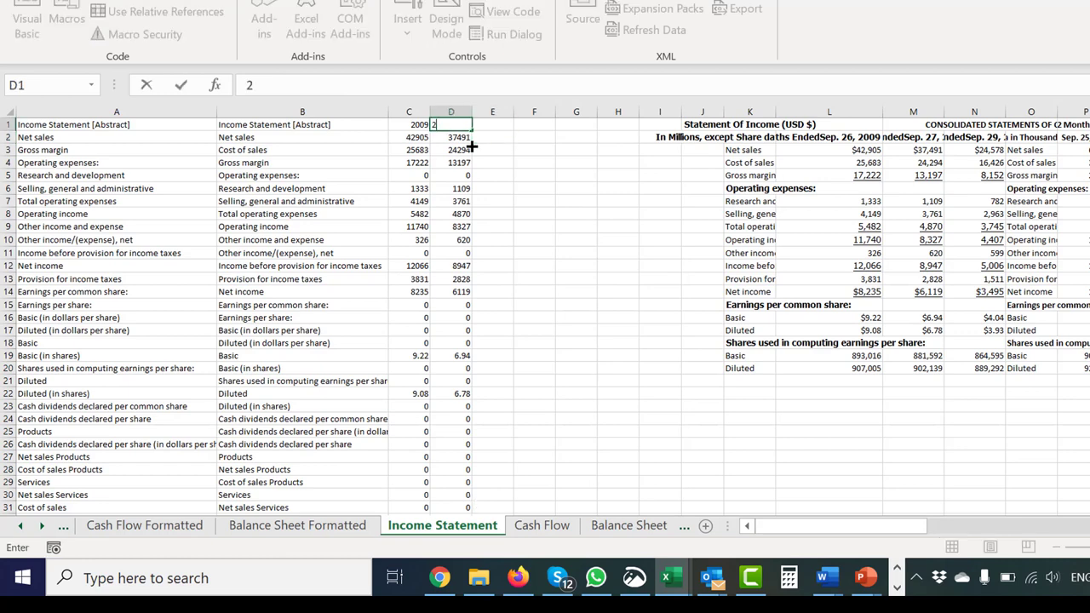
pyautogui.write('008')
pyautogui.press('Return')
pyautogui.press('Up')
pyautogui.press('Right')
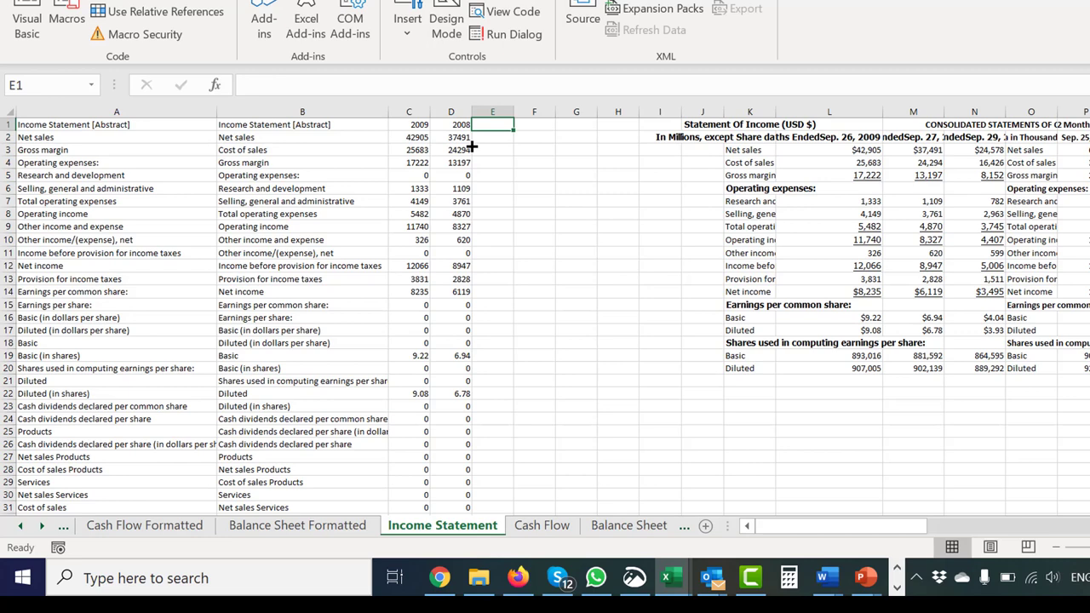
pyautogui.write('2007')
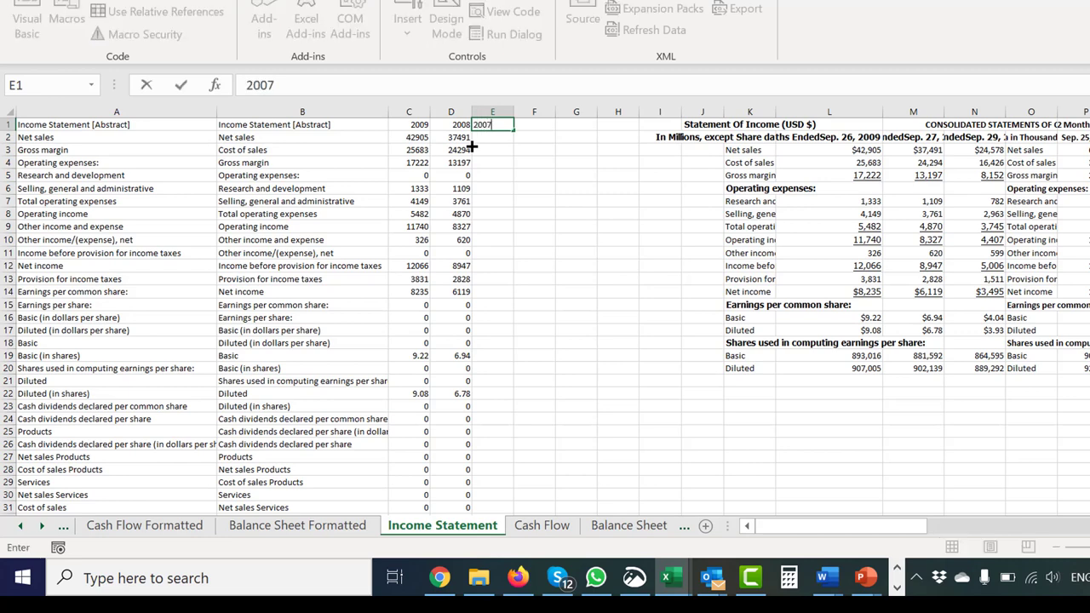
pyautogui.press('Return')
# Enter =indmat(B2,K:K,N:N) in E2 and fill it down the 2007 column
pyautogui.write('=in')
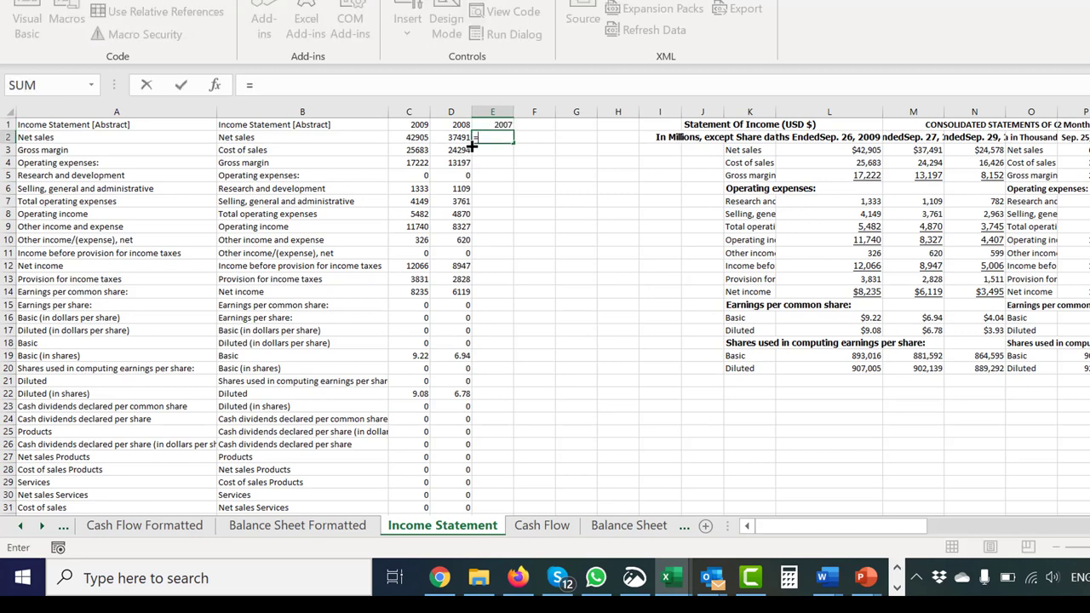
pyautogui.press('Down')
pyautogui.press('Down')
pyautogui.press('Tab')
pyautogui.press('Left')
pyautogui.press('Left')
pyautogui.press('Left')
pyautogui.write(',')
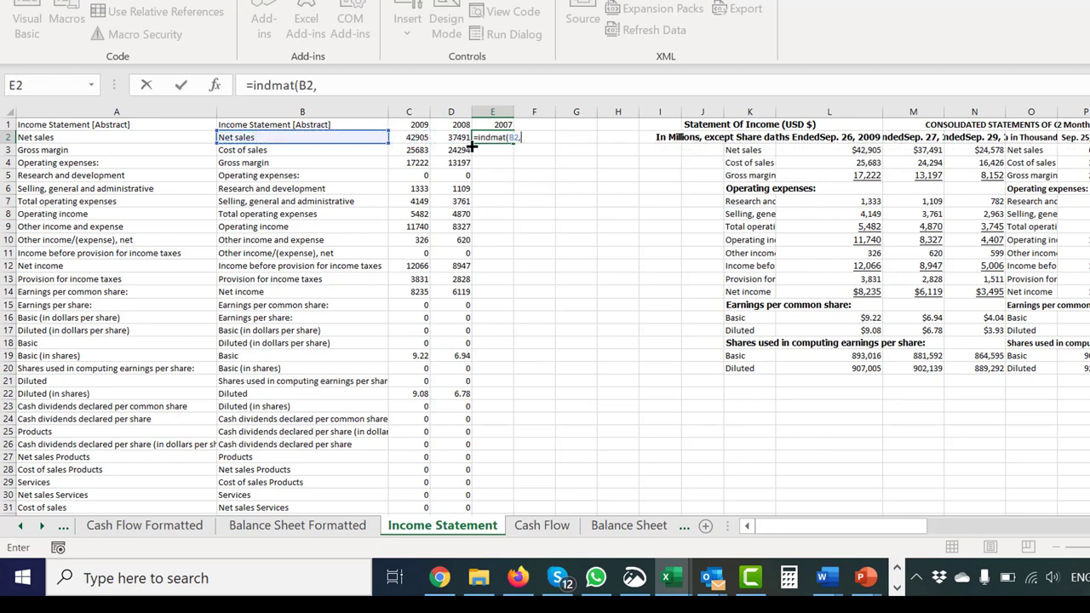
pyautogui.press('Right')
pyautogui.press('Right')
pyautogui.press('Right')
pyautogui.press('Right')
pyautogui.press('Right')
pyautogui.press('Right')
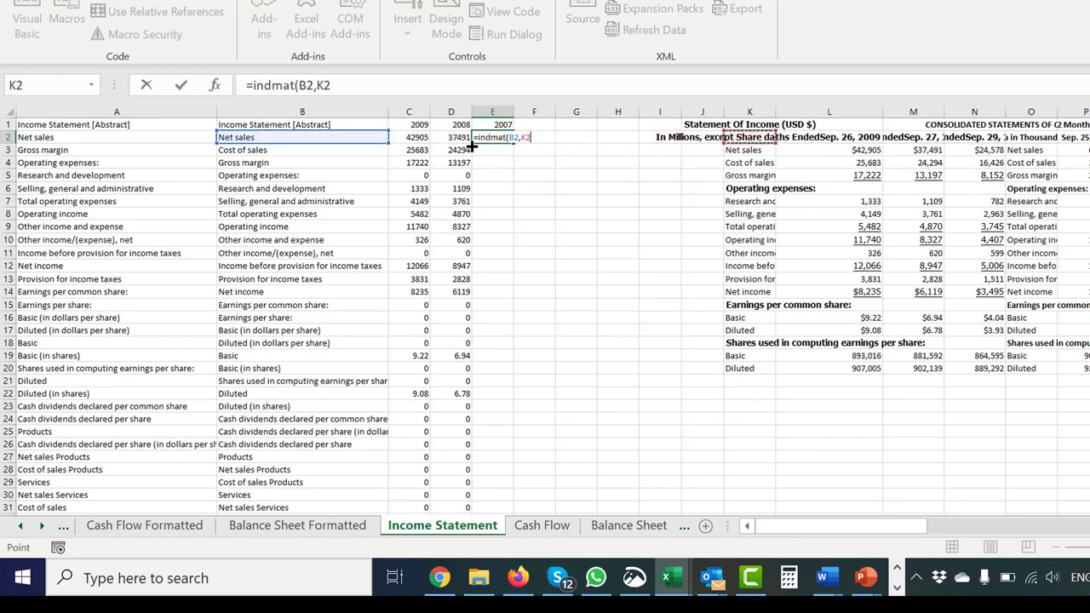
pyautogui.hotkey('ctrl', 'space')
pyautogui.write(',')
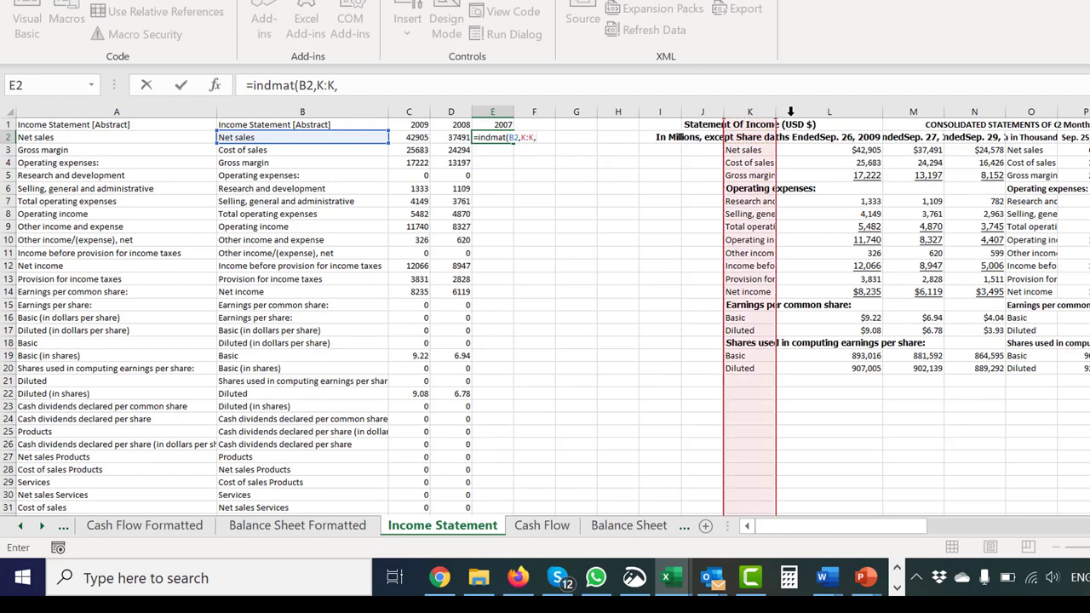
pyautogui.click(971, 105)
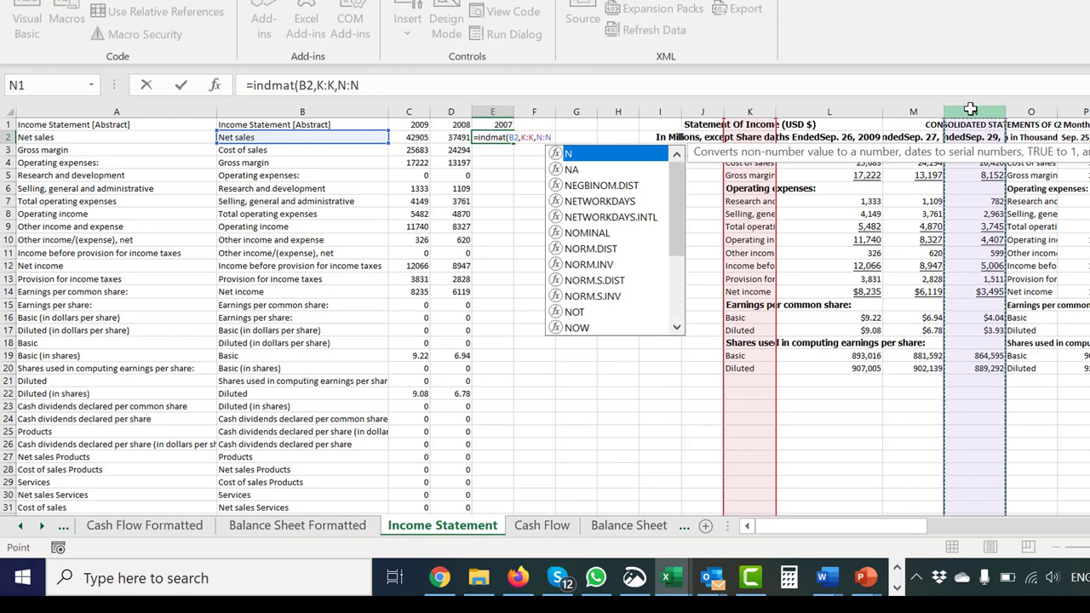
pyautogui.press('Return')
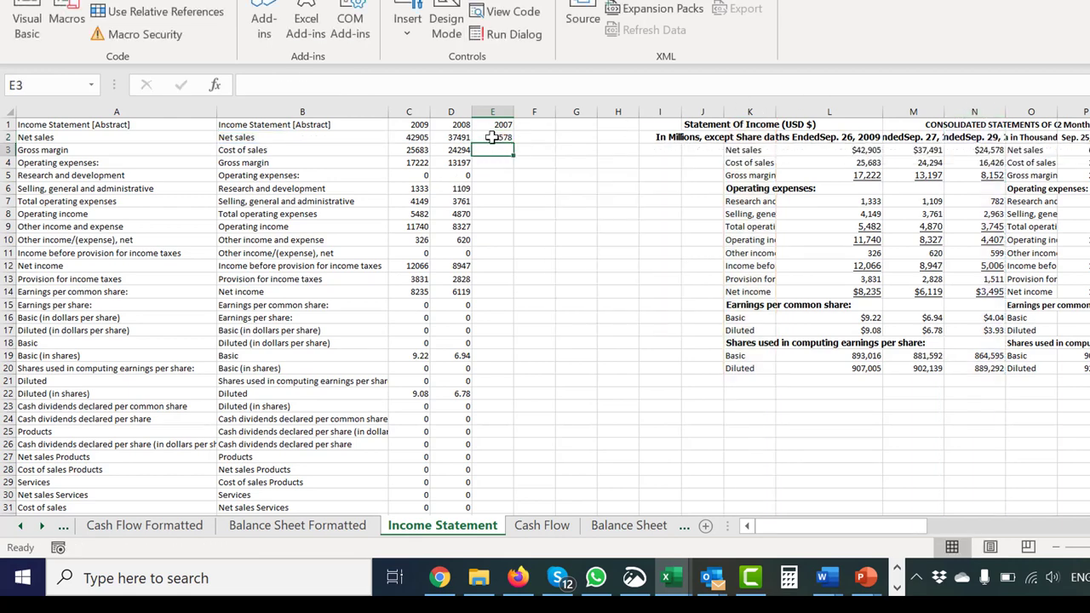
pyautogui.moveTo(498, 137)
pyautogui.mouseDown()
pyautogui.moveTo(511, 151)
pyautogui.moveTo(499, 136)
pyautogui.mouseUp()
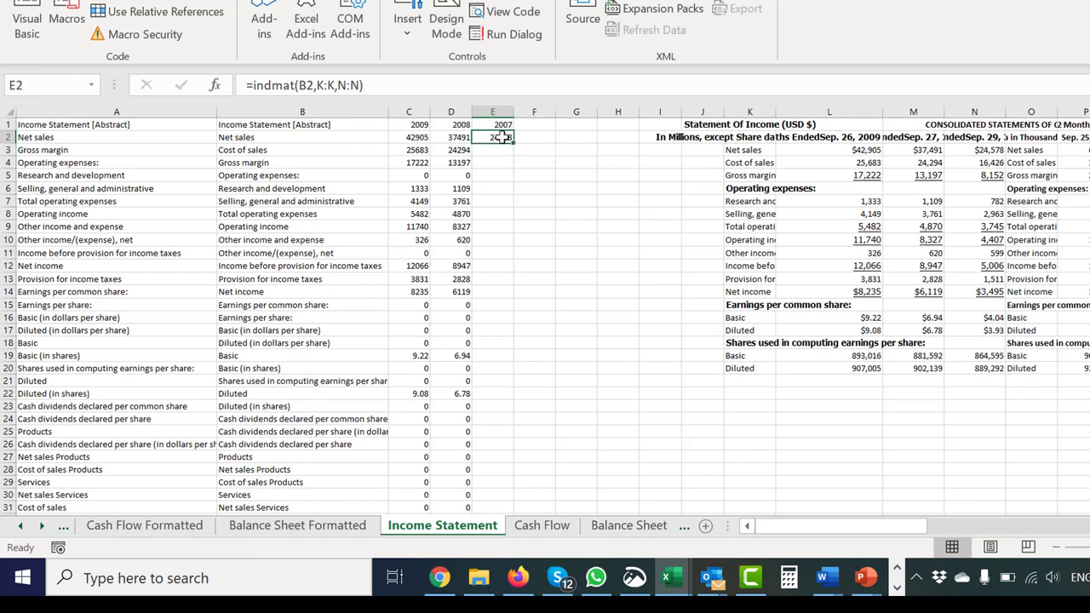
pyautogui.doubleClick(515, 141)
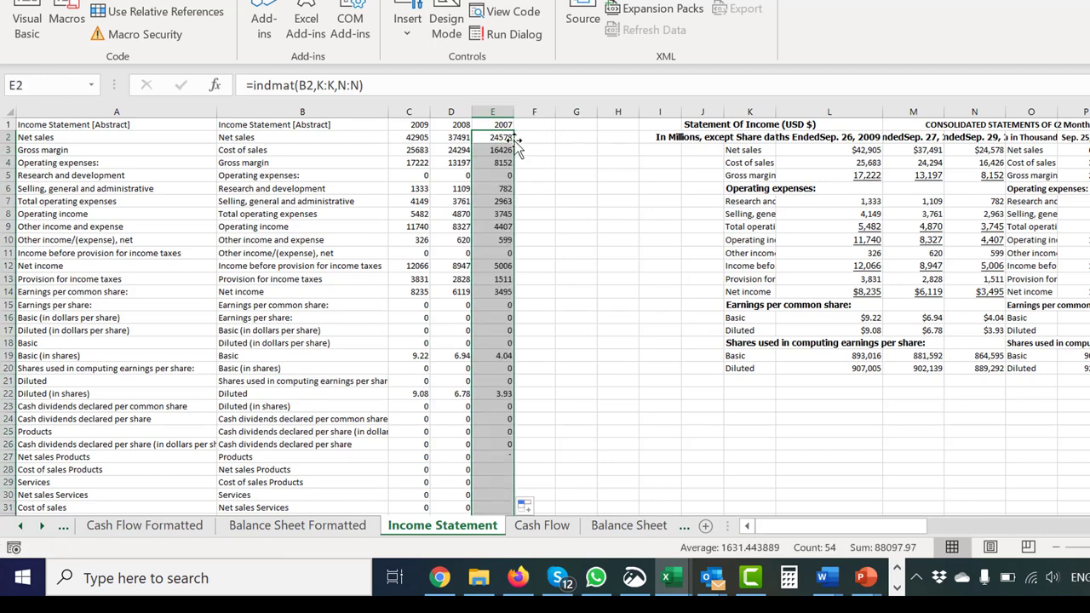
# Enter the year heading 2010 in F1, beside the 2007 heading
pyautogui.press('Up')
pyautogui.press('Right')
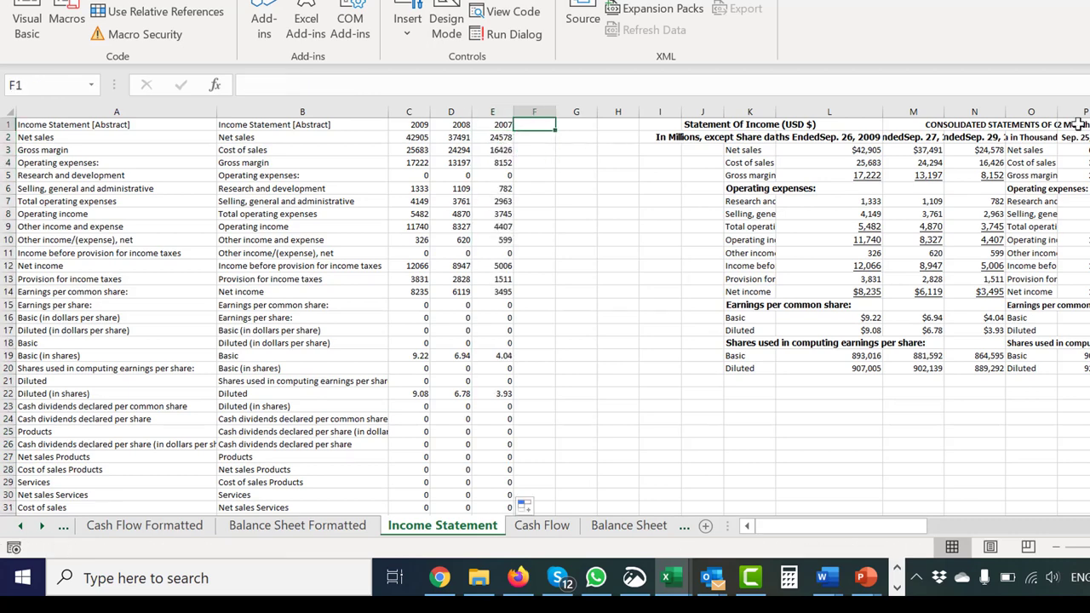
pyautogui.write('2010')
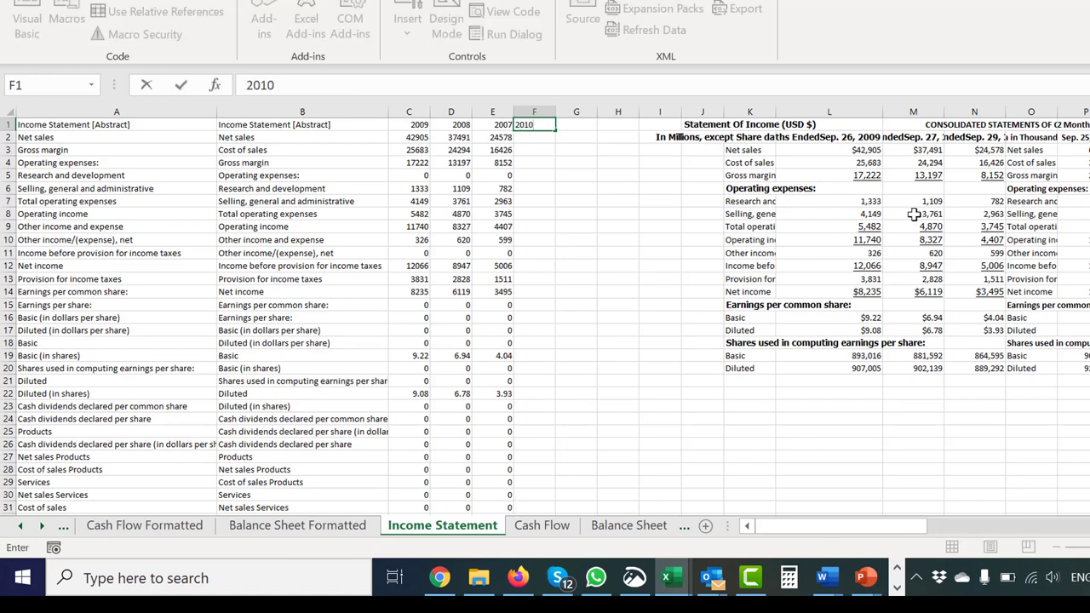
pyautogui.press('Return')
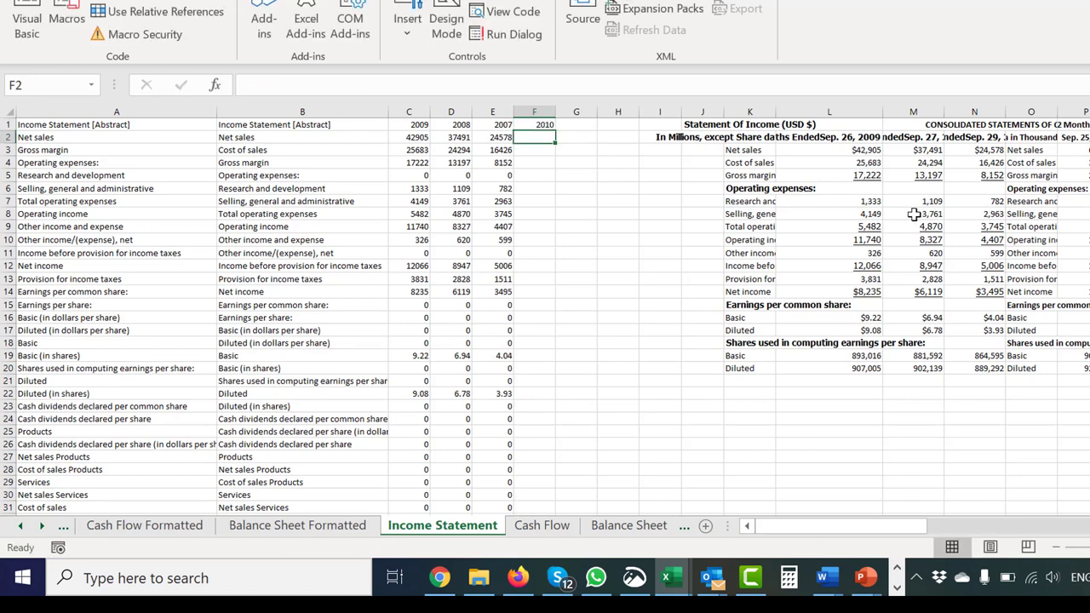
# Enter =indmat(B2,O:O,P:P) in F2 and fill it down the 2010 column
pyautogui.write('=in')
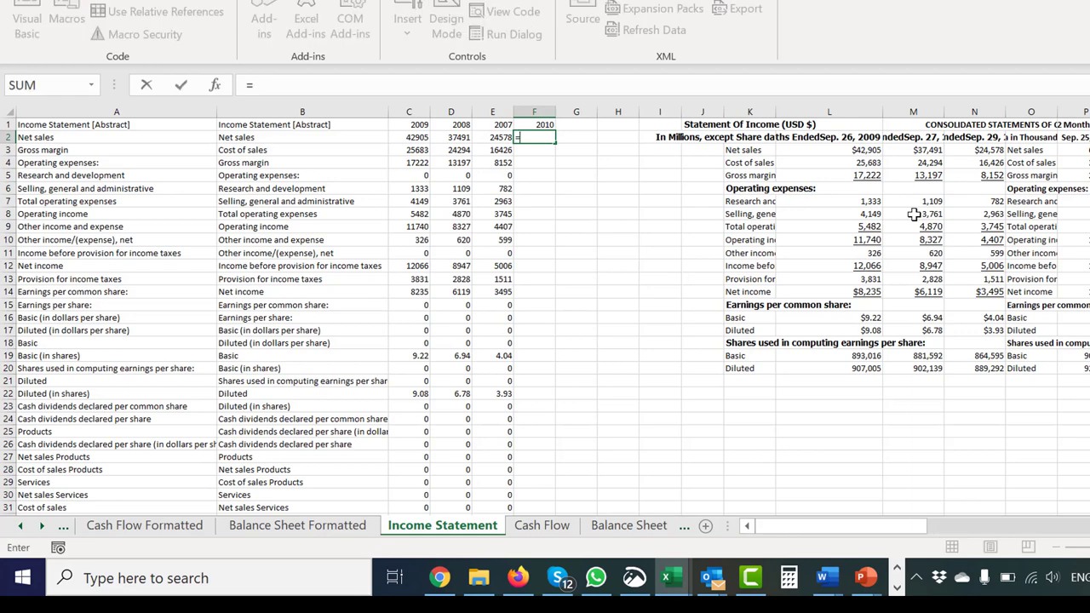
pyautogui.press('Down')
pyautogui.press('Down')
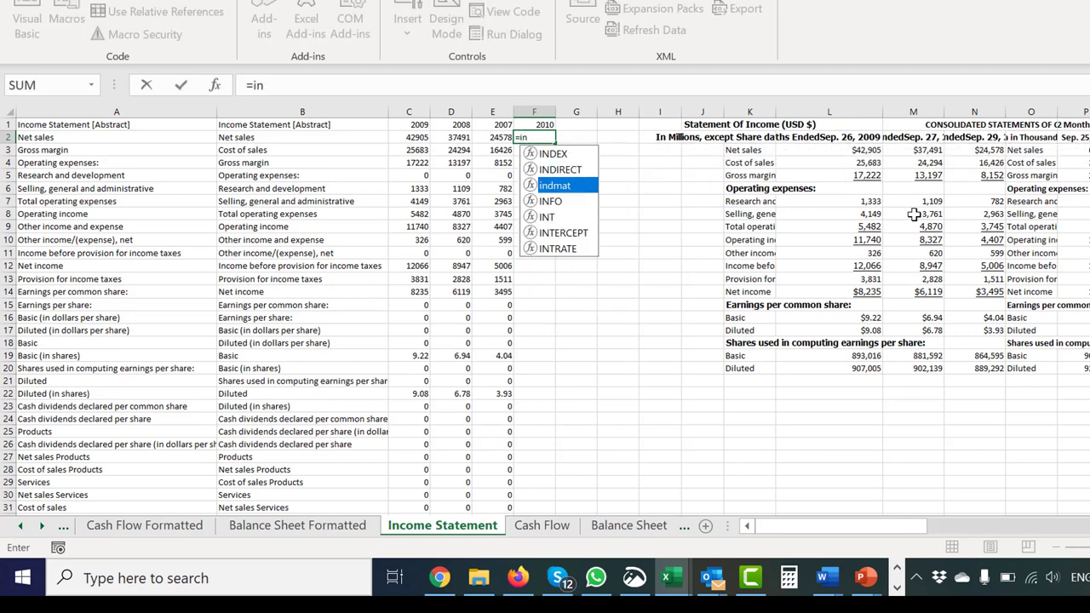
pyautogui.press('Tab')
pyautogui.press('Left')
pyautogui.press('Left')
pyautogui.press('Left')
pyautogui.press('Left')
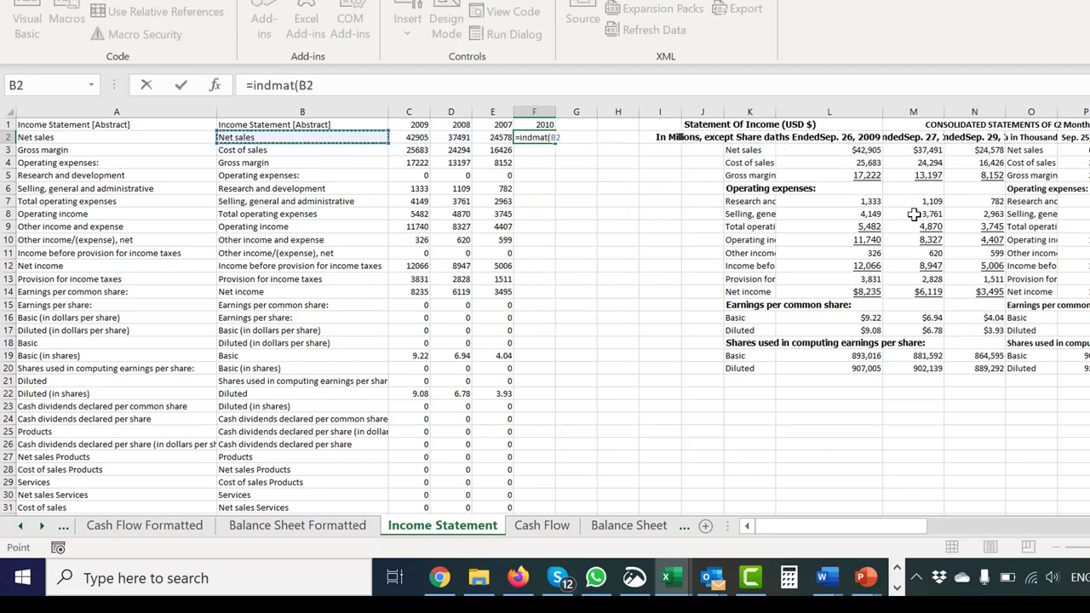
pyautogui.write(',')
pyautogui.press('Right')
pyautogui.press('Right')
pyautogui.press('Right')
pyautogui.press('Right')
pyautogui.press('Right')
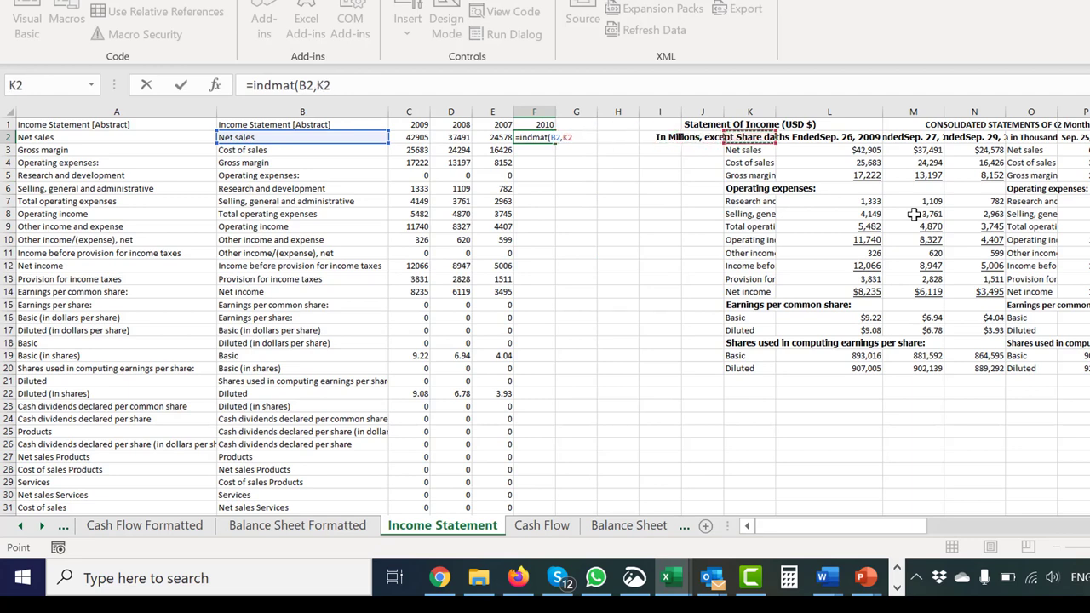
pyautogui.press('Right')
pyautogui.press('Right')
pyautogui.press('Right')
pyautogui.press('Right')
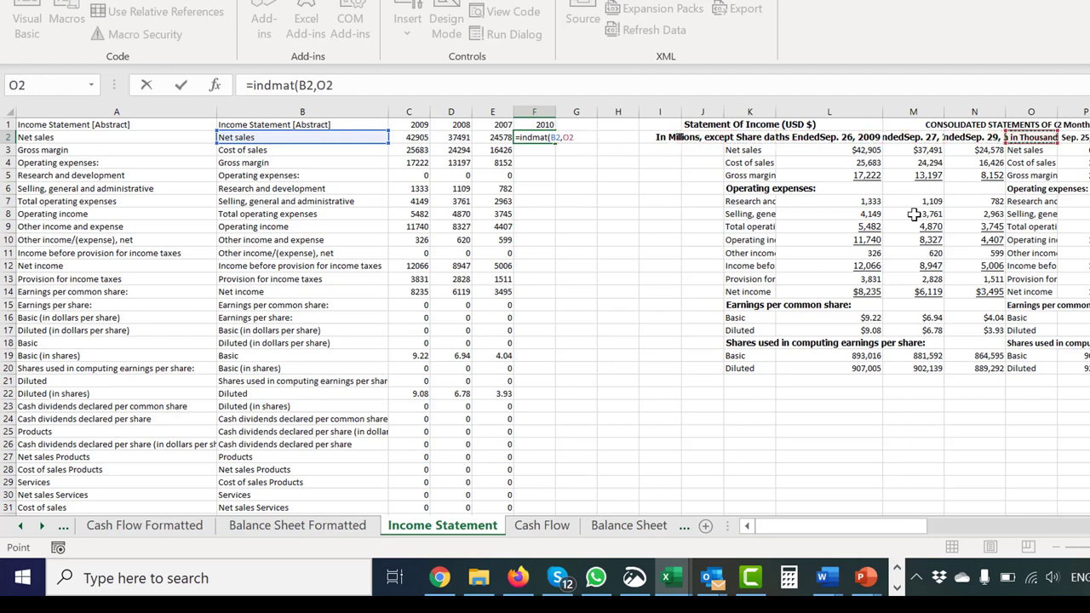
pyautogui.hotkey('ctrl', 'space')
pyautogui.write(',')
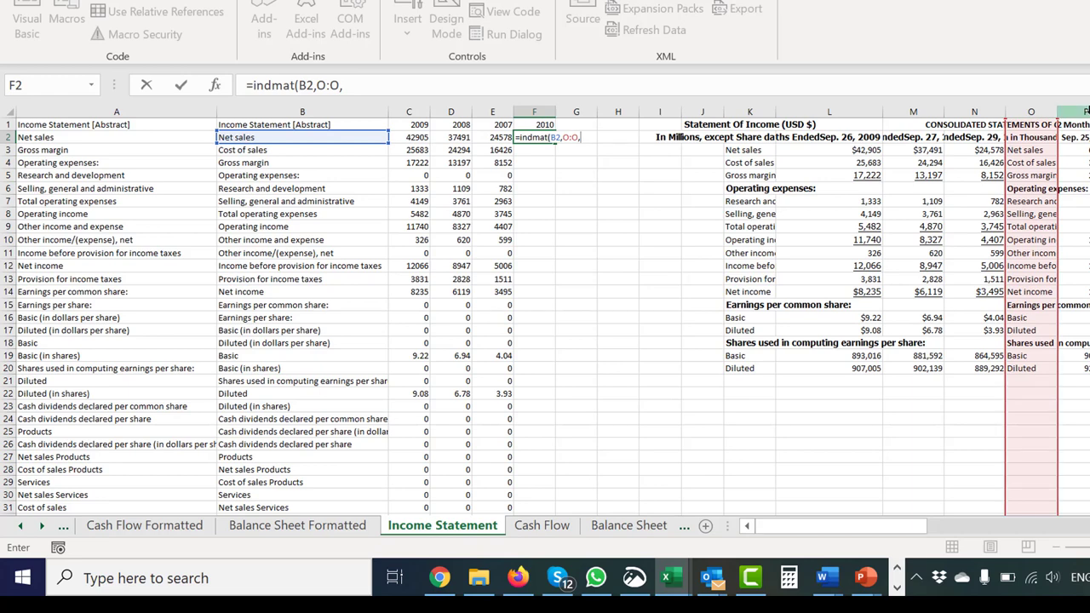
pyautogui.click(1086, 112)
pyautogui.press('Return')
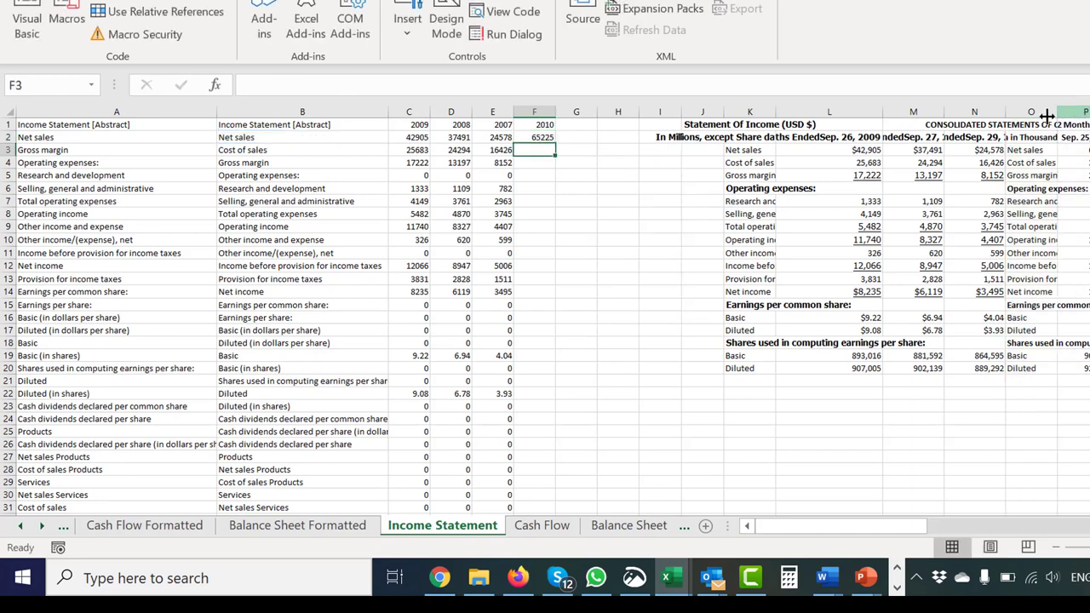
pyautogui.moveTo(549, 138); pyautogui.dragTo(553, 143)
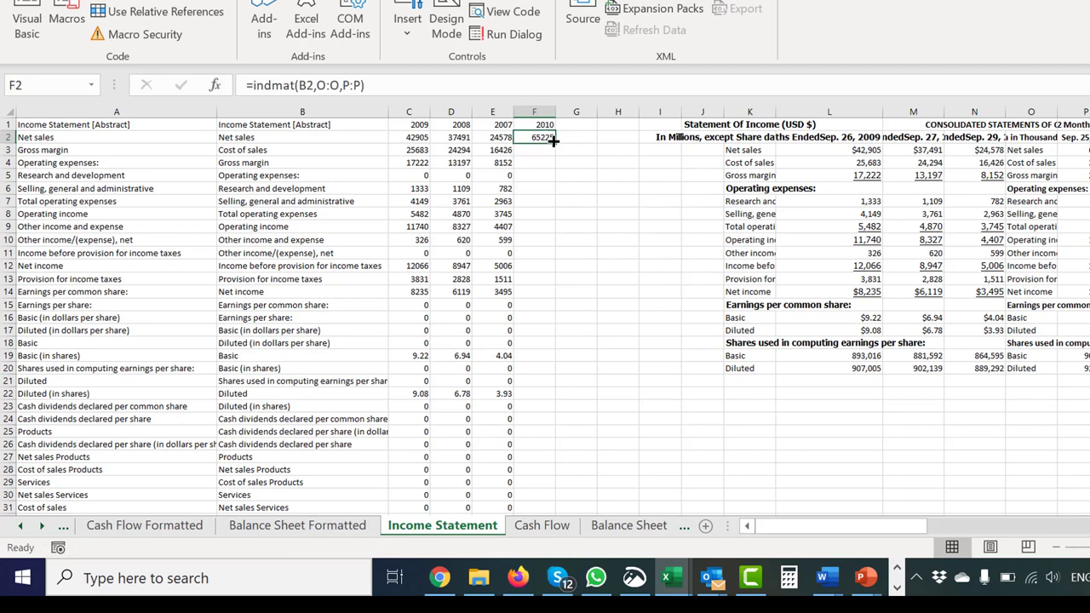
pyautogui.doubleClick(553, 143)
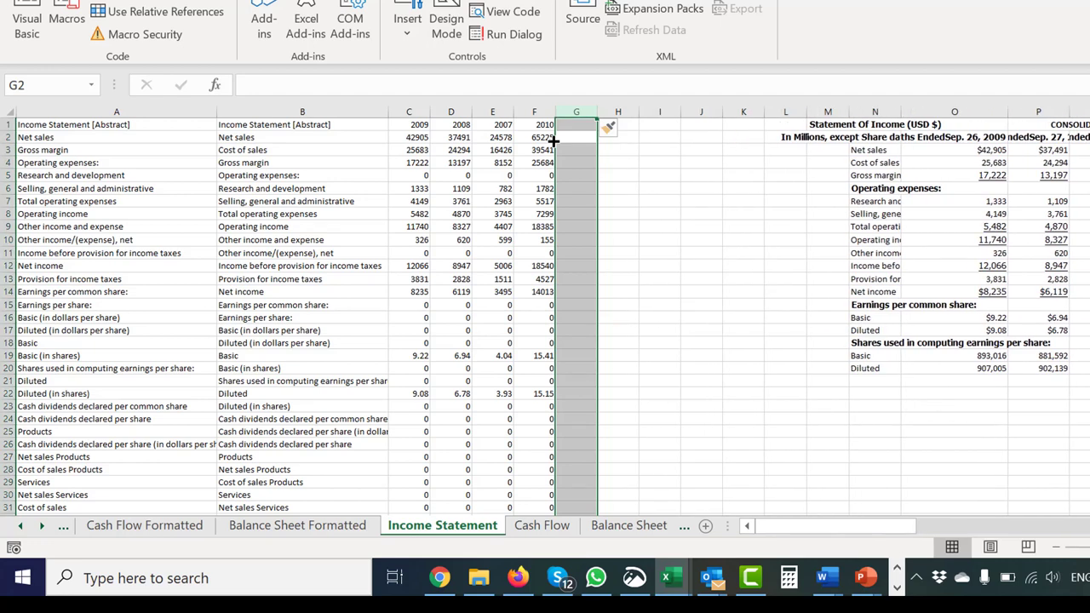
# View the Cash Flow sheet and move on to the Balance Sheet sheet
pyautogui.press('Up')
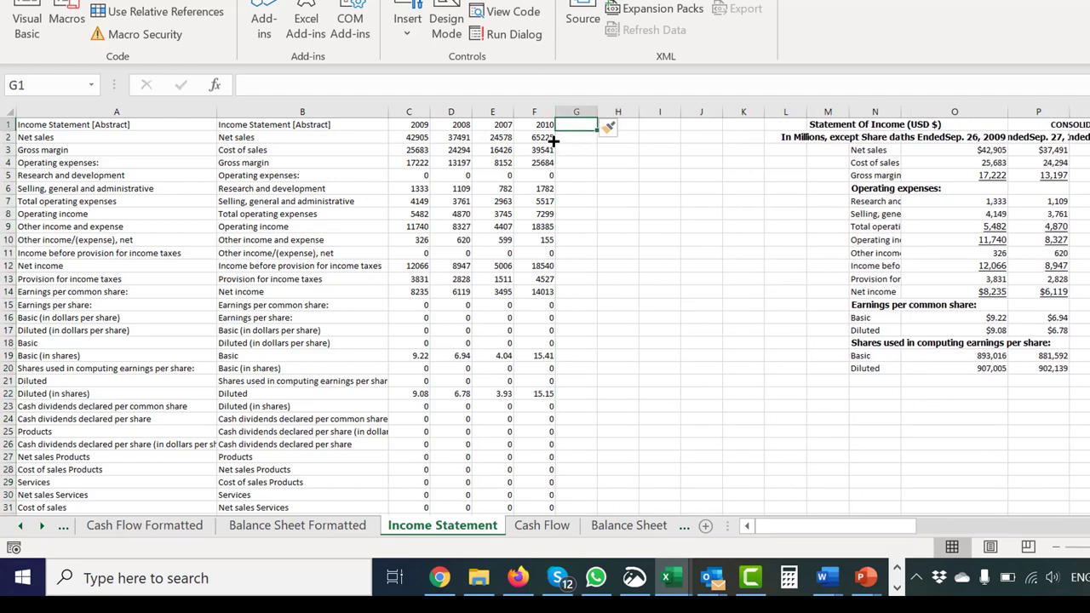
pyautogui.hotkey('ctrl', 'pagedown')
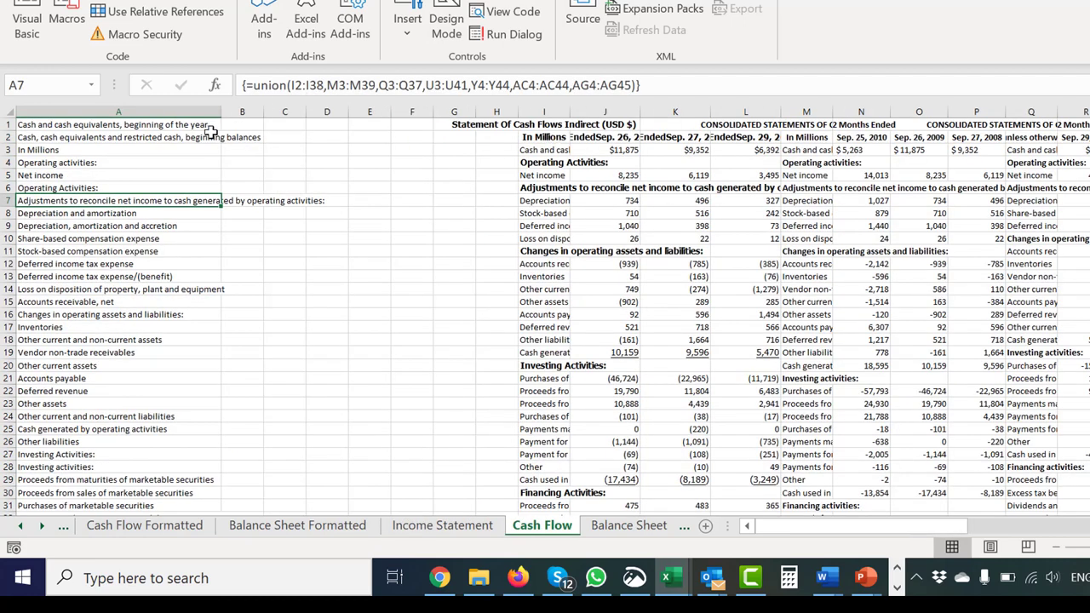
pyautogui.moveTo(228, 108); pyautogui.dragTo(281, 127)
pyautogui.hotkey('ctrl', 'pagedown')
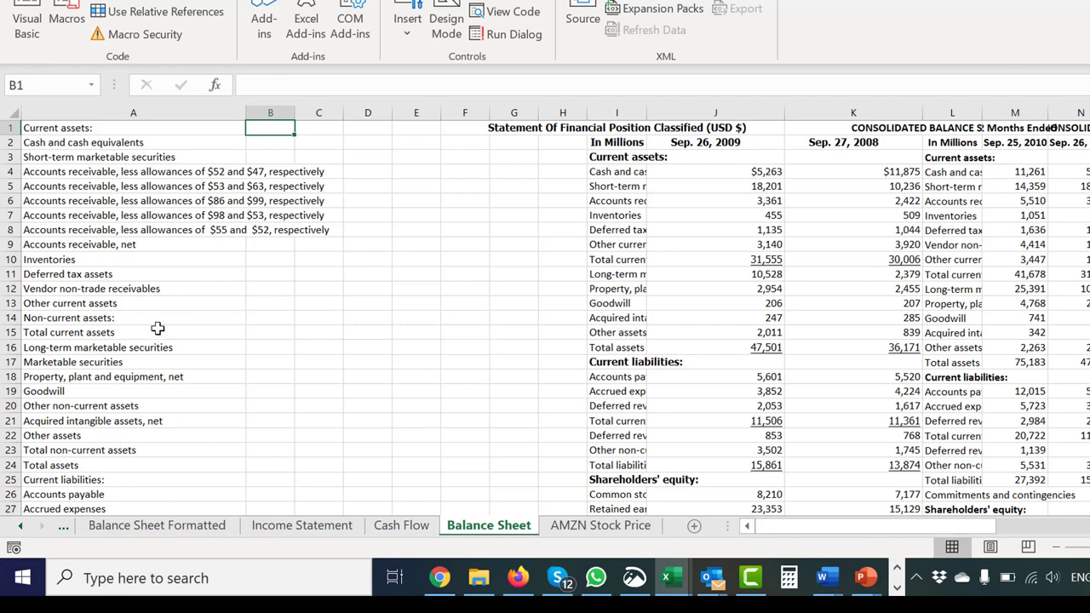
# Review the combined balance sheet line items in column A, from current assets through liabilities to shareholders' equity
pyautogui.press('Down')
pyautogui.press('Down')
pyautogui.press('Left')
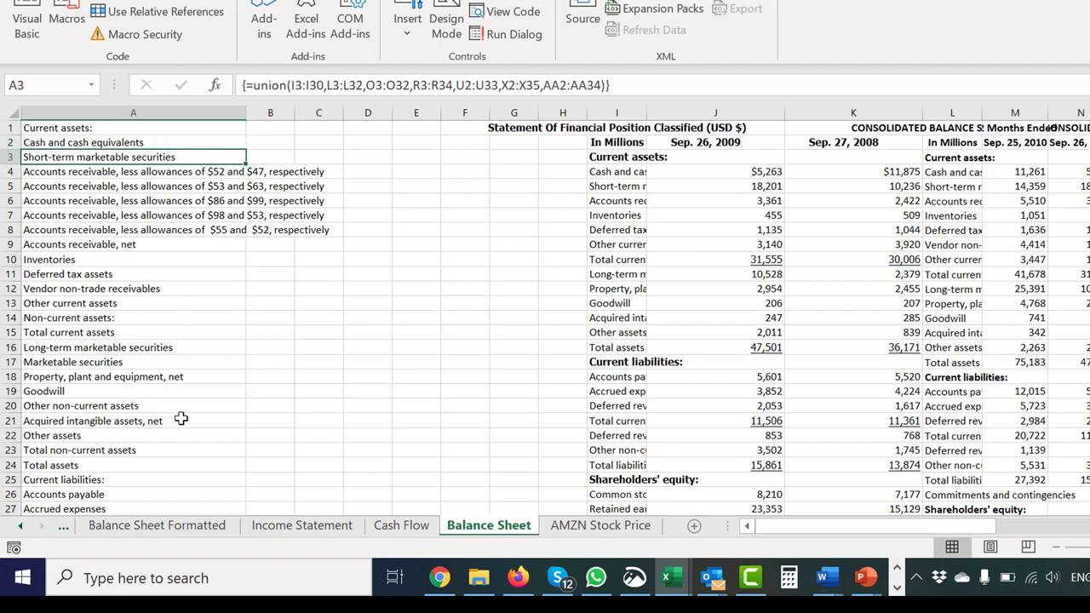
pyautogui.press('Down')
pyautogui.press('Down')
pyautogui.press('Down')
pyautogui.press('Down')
pyautogui.press('Down')
pyautogui.press('Down')
pyautogui.press('Down')
pyautogui.press('Down')
pyautogui.press('Down')
pyautogui.press('Down')
pyautogui.press('Down')
pyautogui.press('Down')
pyautogui.press('Down')
pyautogui.press('Down')
pyautogui.press('Down')
pyautogui.press('Up')
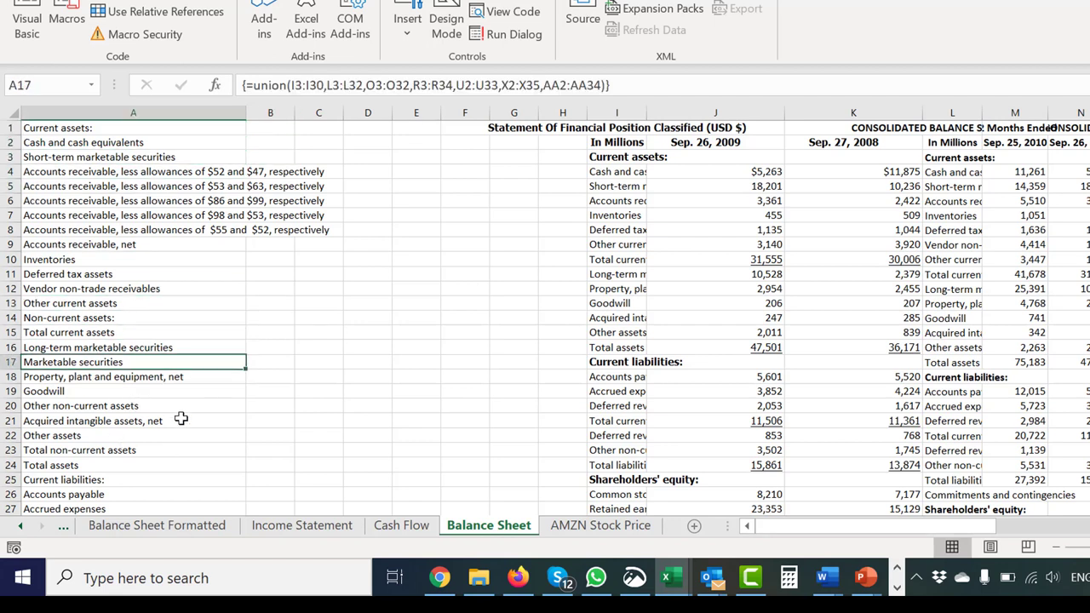
pyautogui.press('Up')
pyautogui.press('Down')
pyautogui.press('Down')
pyautogui.press('Down')
pyautogui.press('Down')
pyautogui.press('Down')
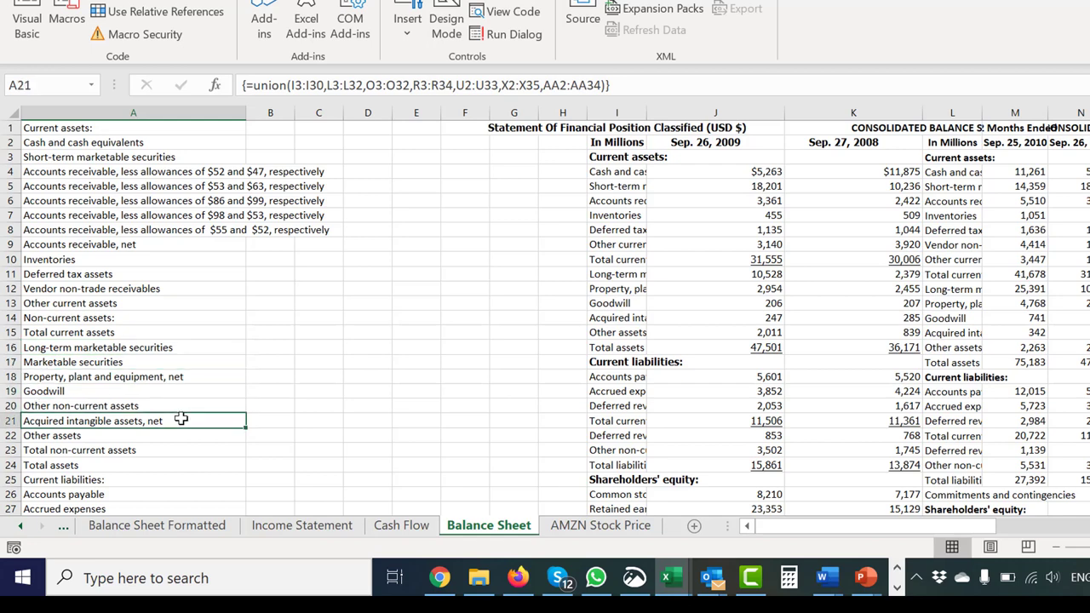
pyautogui.press('Down')
pyautogui.press('Down')
pyautogui.press('Down')
pyautogui.press('Down')
pyautogui.press('Down')
pyautogui.press('Down')
pyautogui.press('Down')
pyautogui.press('Down')
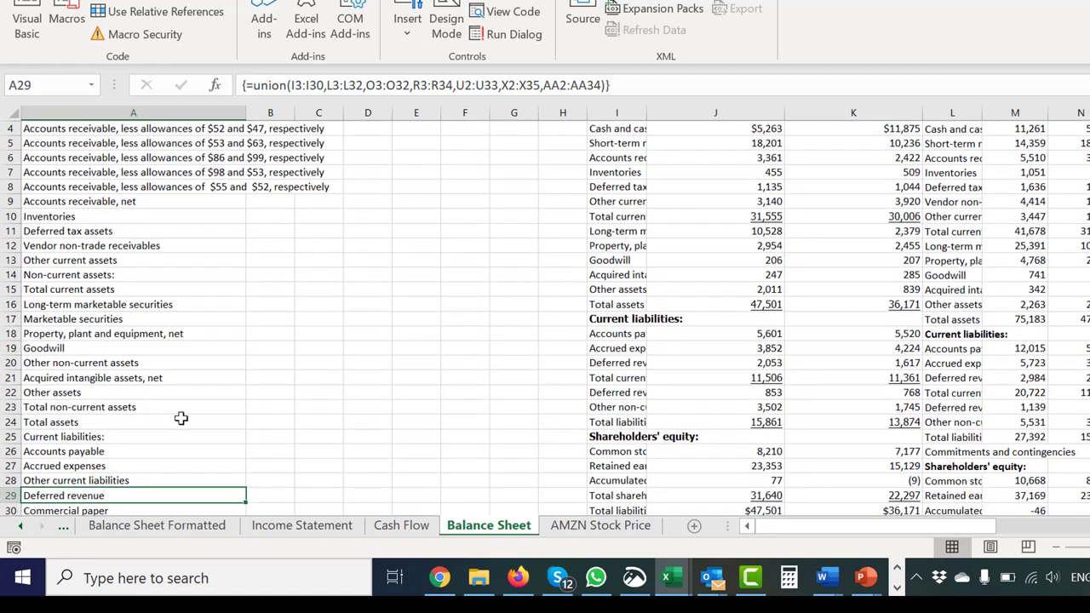
pyautogui.press('Down')
pyautogui.press('Down')
pyautogui.press('Up')
pyautogui.press('Up')
pyautogui.press('Up')
pyautogui.press('Up')
pyautogui.press('Up')
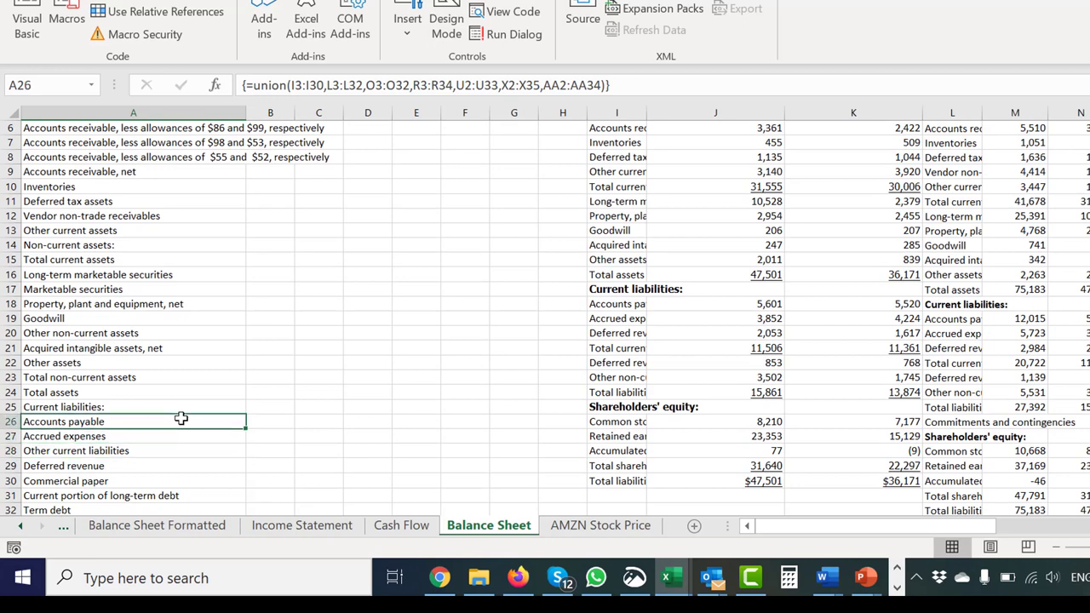
pyautogui.press('Up')
pyautogui.press('Up')
pyautogui.press('Up')
pyautogui.press('Up')
pyautogui.press('Down')
pyautogui.press('Down')
pyautogui.press('Down')
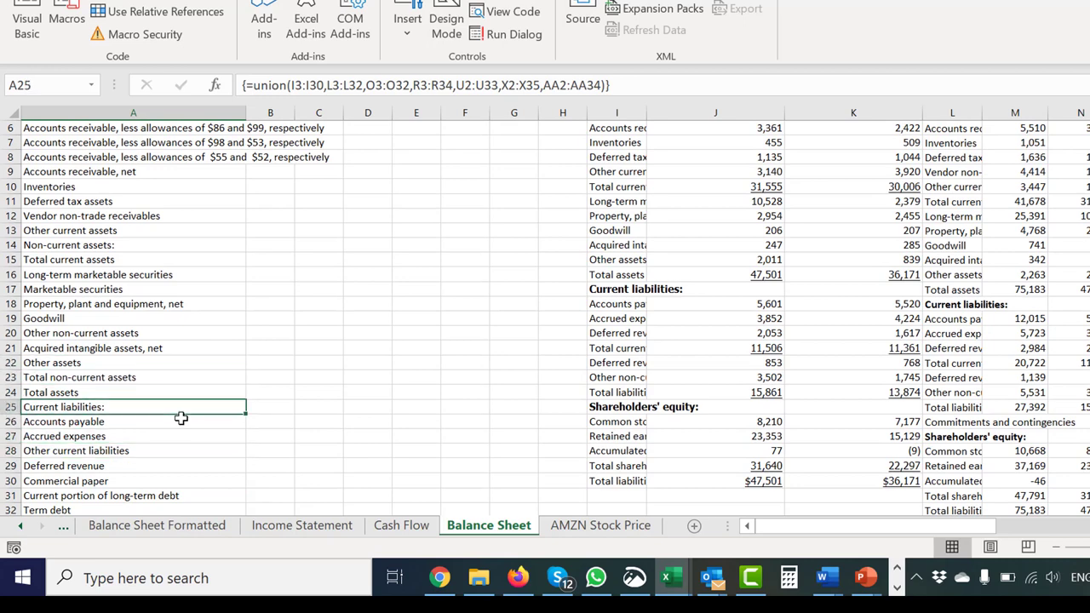
pyautogui.press('Down')
pyautogui.press('Down')
pyautogui.press('Down')
pyautogui.press('Down')
pyautogui.press('Down')
pyautogui.press('Down')
pyautogui.press('Down')
pyautogui.press('Down')
pyautogui.press('Down')
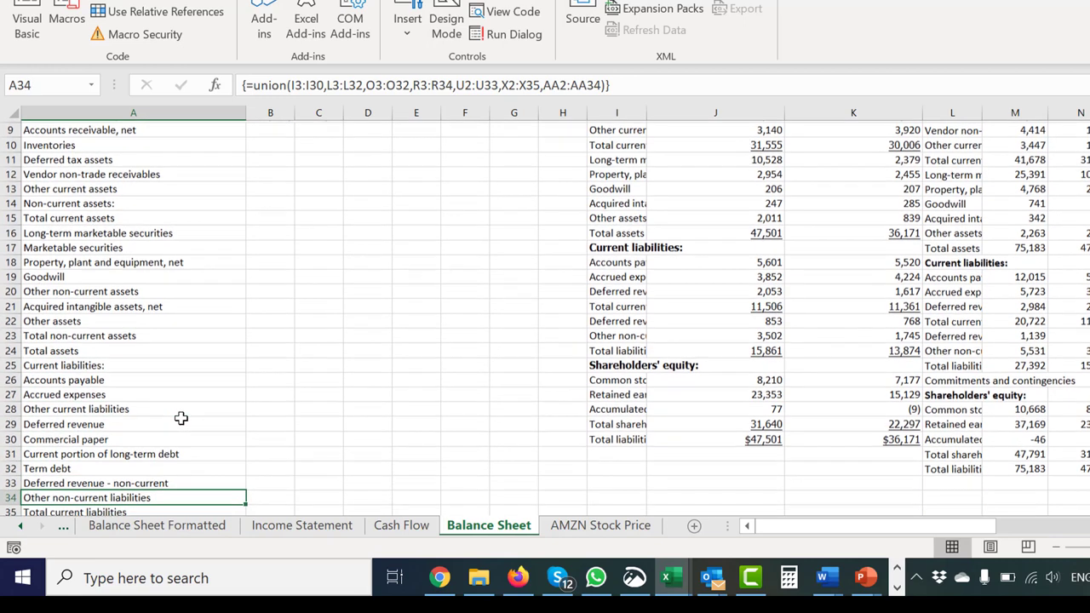
pyautogui.press('Down')
pyautogui.press('Down')
pyautogui.press('Down')
pyautogui.press('Down')
pyautogui.press('Down')
pyautogui.press('Down')
pyautogui.press('Down')
pyautogui.press('Down')
pyautogui.press('Down')
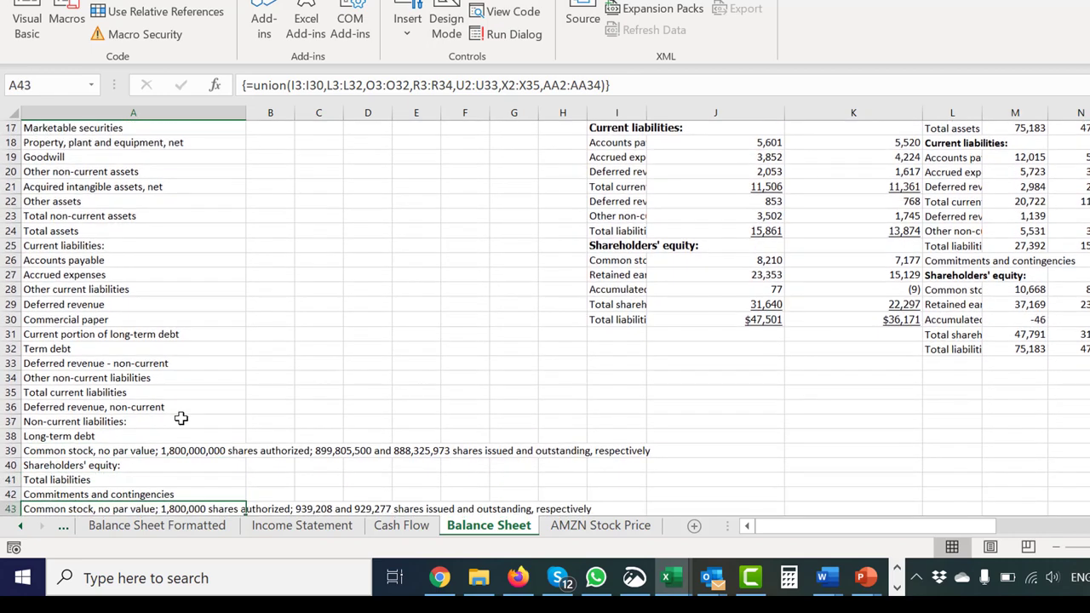
pyautogui.press('Down')
pyautogui.press('Down')
pyautogui.press('Down')
pyautogui.press('Down')
pyautogui.press('Down')
pyautogui.press('Up')
pyautogui.press('Up')
pyautogui.press('Up')
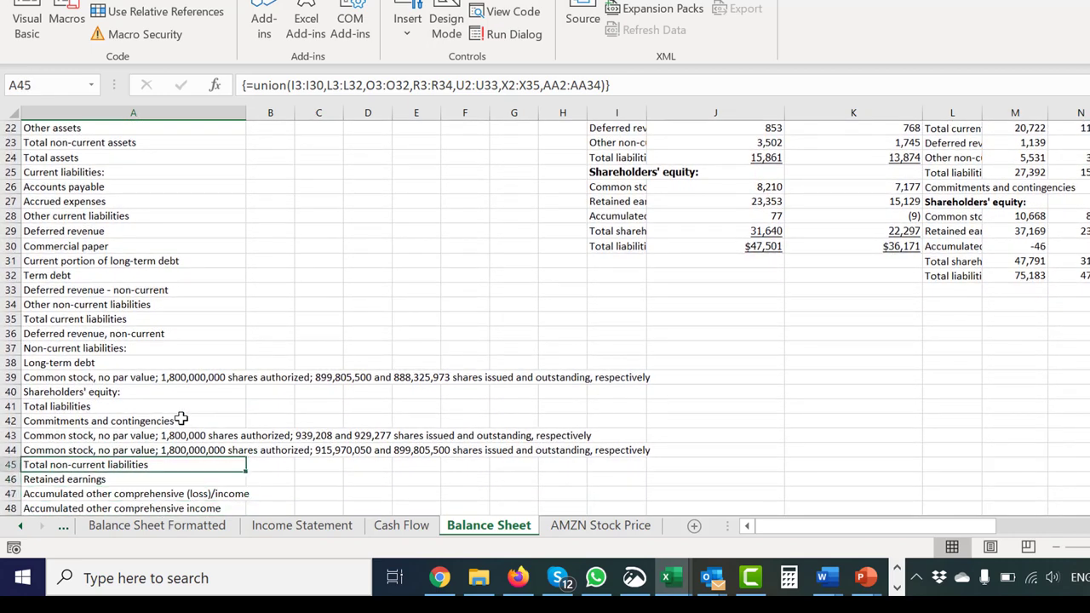
pyautogui.press('Up')
pyautogui.press('Up')
pyautogui.press('Up')
pyautogui.press('Up')
pyautogui.press('Up')
pyautogui.press('Up')
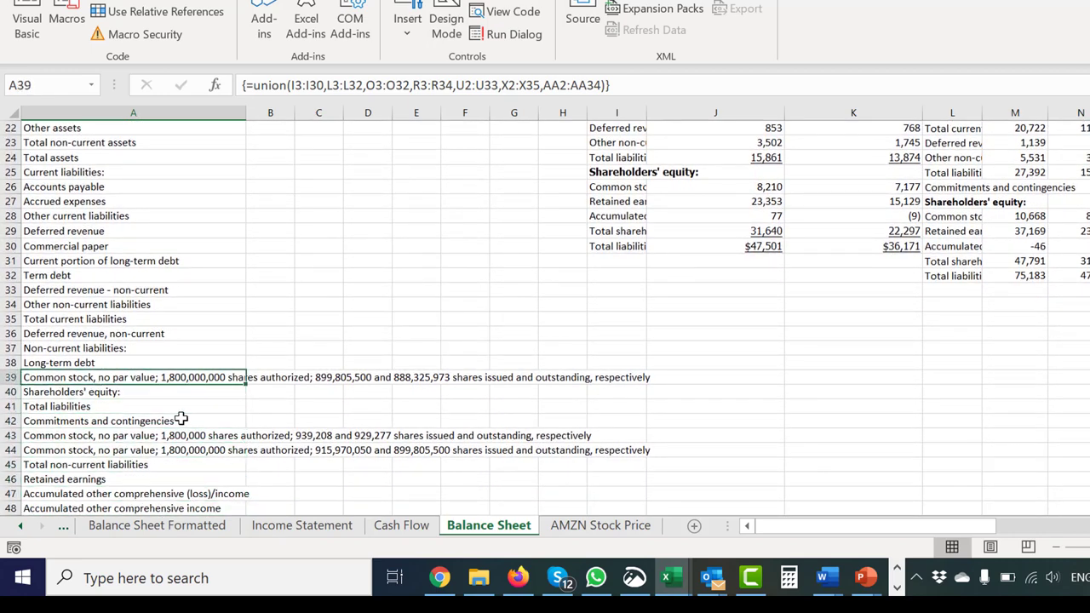
pyautogui.press('Down')
pyautogui.press('Down')
pyautogui.press('Down')
pyautogui.press('Down')
pyautogui.press('Down')
pyautogui.press('Down')
pyautogui.press('Down')
pyautogui.press('Down')
pyautogui.press('Down')
pyautogui.press('Down')
pyautogui.press('Down')
pyautogui.press('Down')
pyautogui.press('Down')
pyautogui.press('Down')
pyautogui.press('Down')
pyautogui.press('Down')
pyautogui.press('Down')
pyautogui.press('Down')
pyautogui.press('Down')
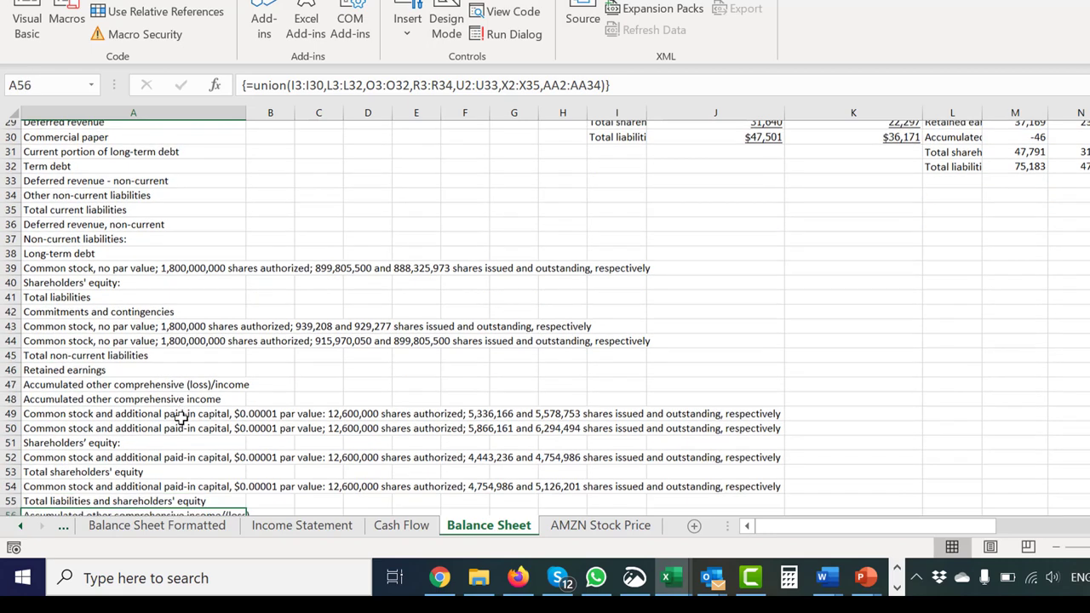
pyautogui.press('Down')
pyautogui.press('Down')
pyautogui.press('Down')
pyautogui.press('Up')
pyautogui.press('Up')
pyautogui.press('Up')
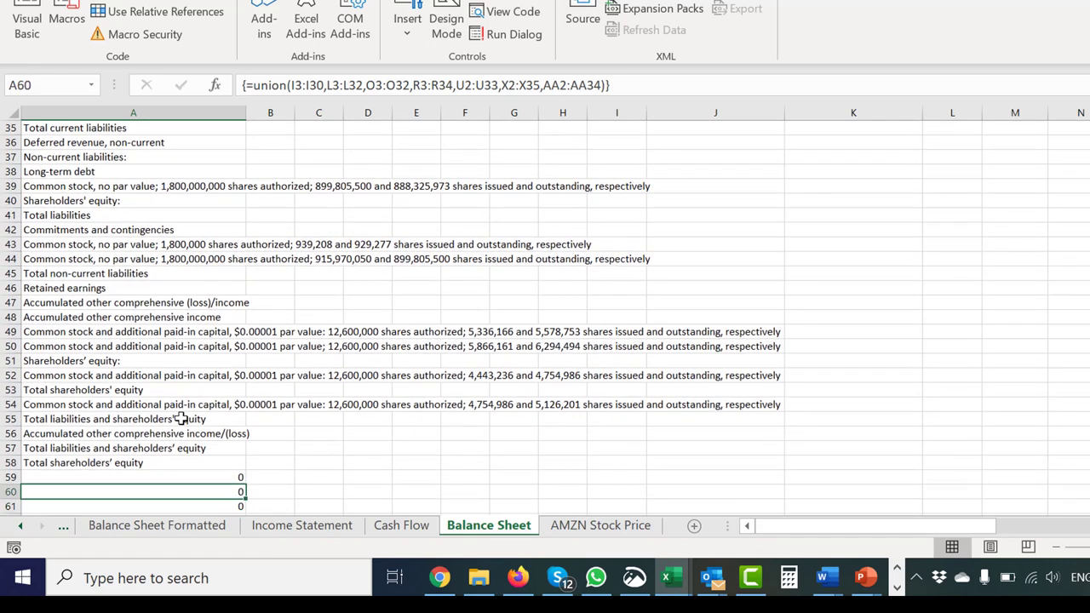
# Widen column A of the Balance Sheet sheet to a width of about 46.73
pyautogui.press('pageup')
pyautogui.press('pageup')
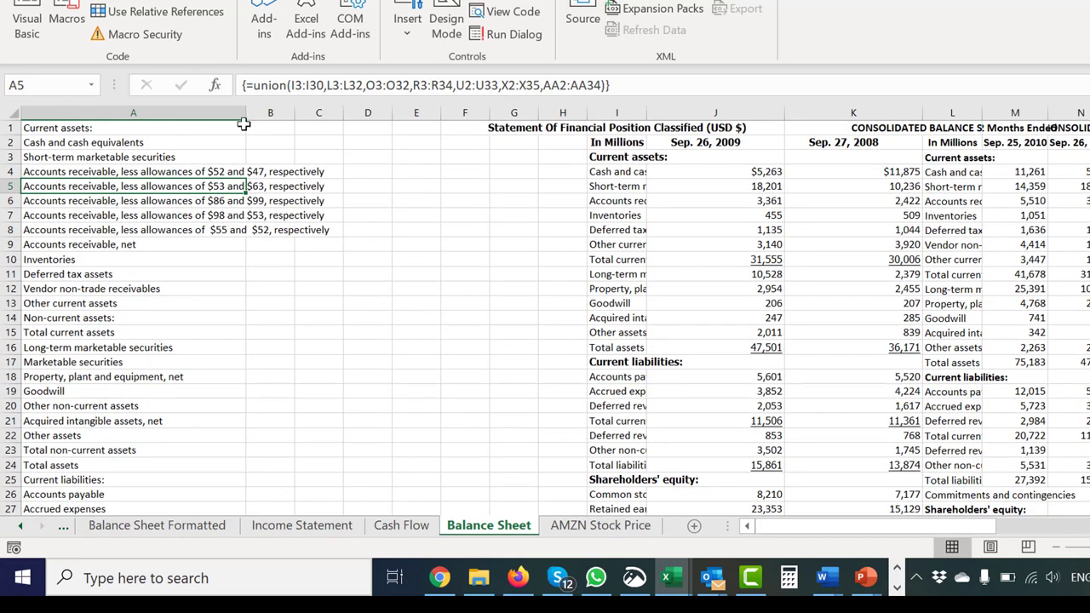
pyautogui.moveTo(243, 112); pyautogui.dragTo(284, 112)
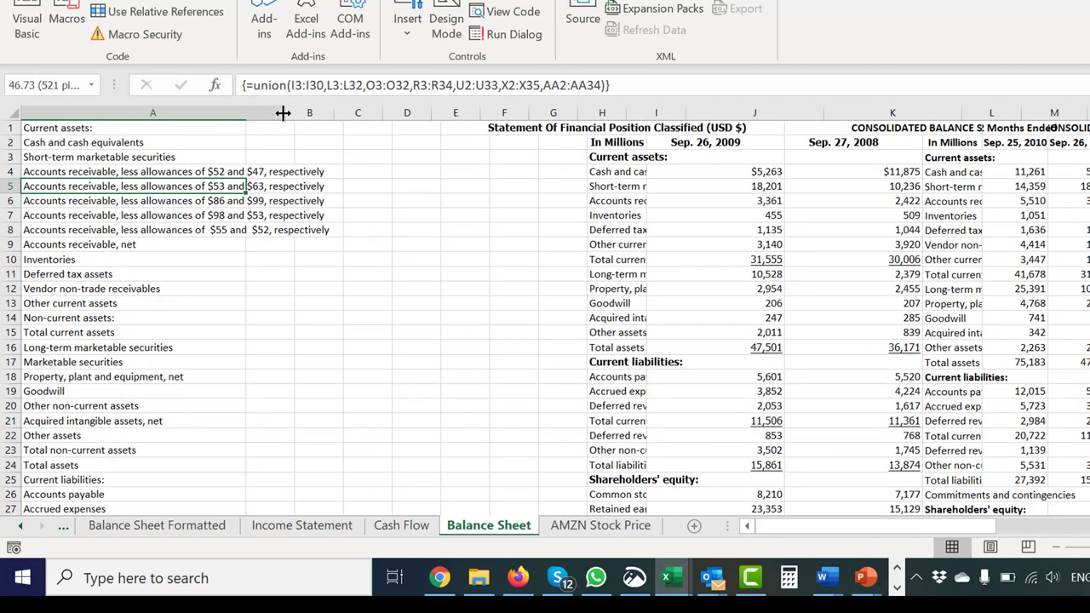
pyautogui.hotkey('ctrl', 'space')
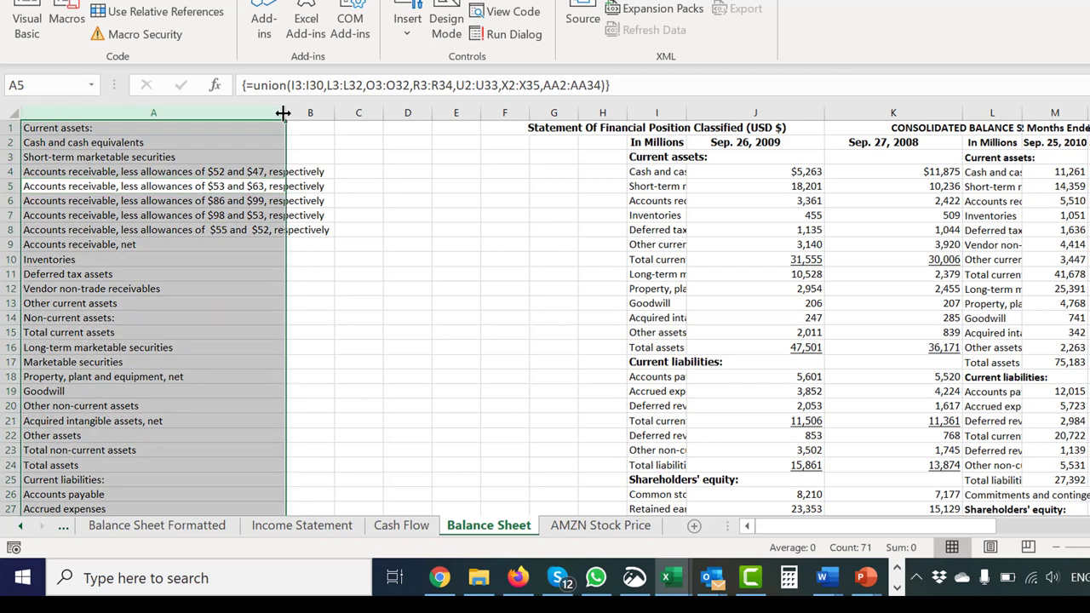
pyautogui.hotkey('ctrl', 'c')
pyautogui.press('Right')
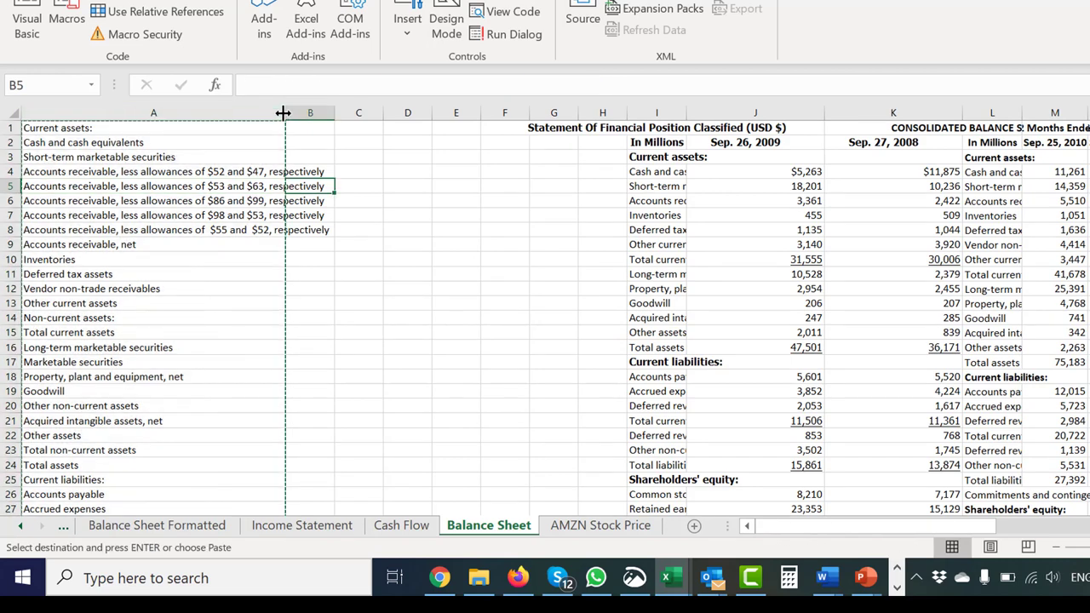
pyautogui.press('Up')
pyautogui.press('Up')
pyautogui.press('Up')
pyautogui.press('Up')
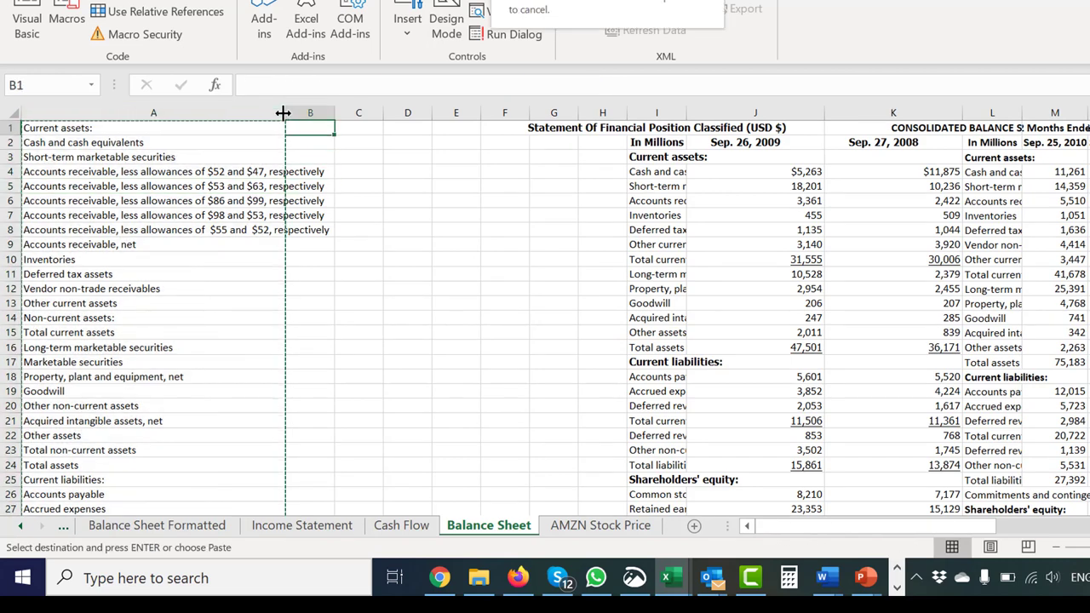
pyautogui.write('v')
pyautogui.press('Escape')
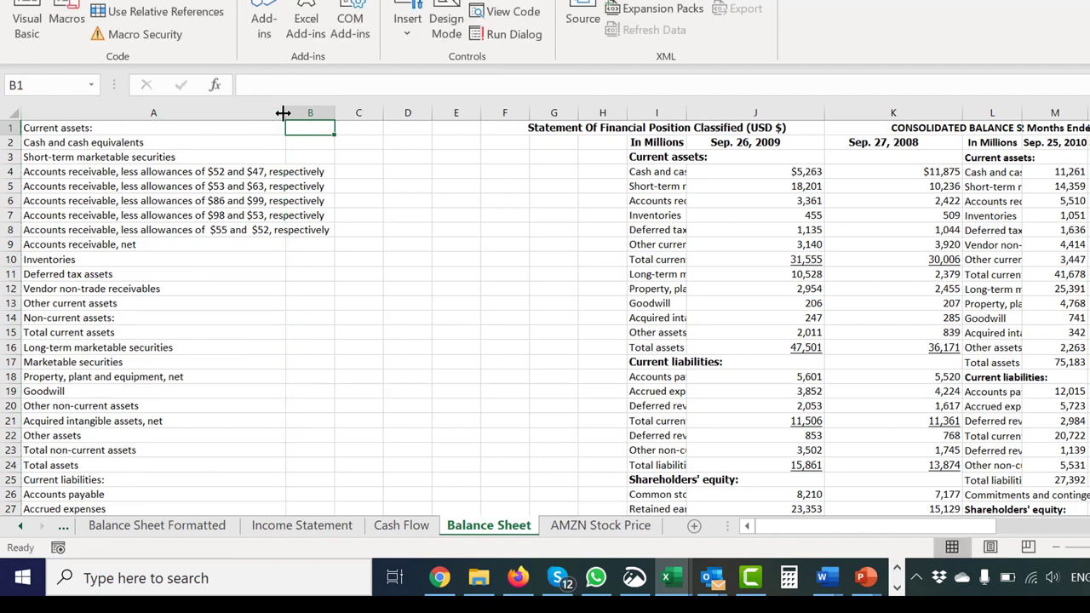
pyautogui.press('Left')
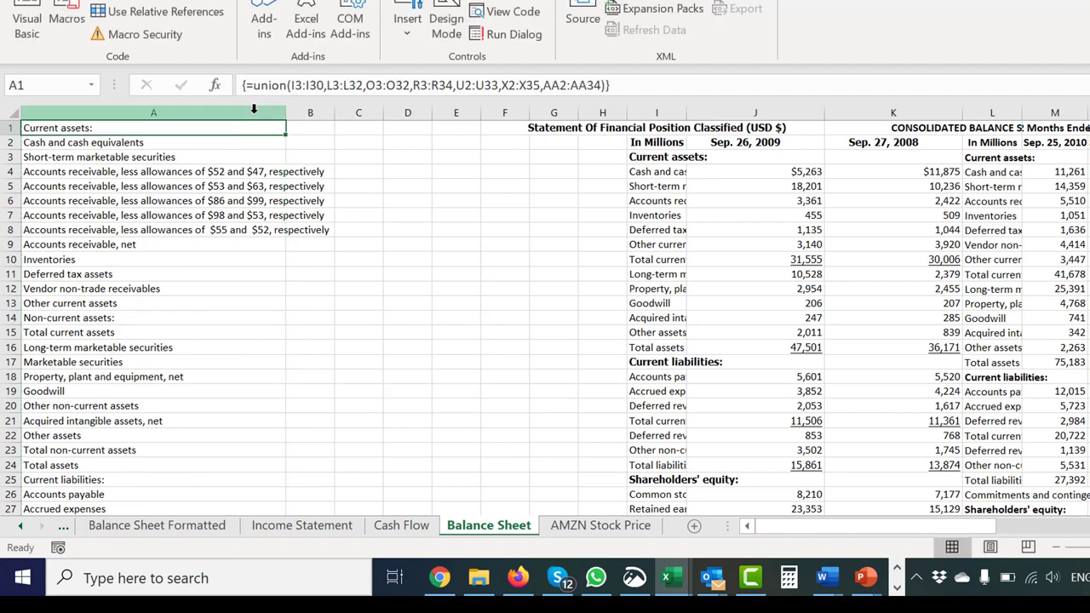
pyautogui.click(222, 271)
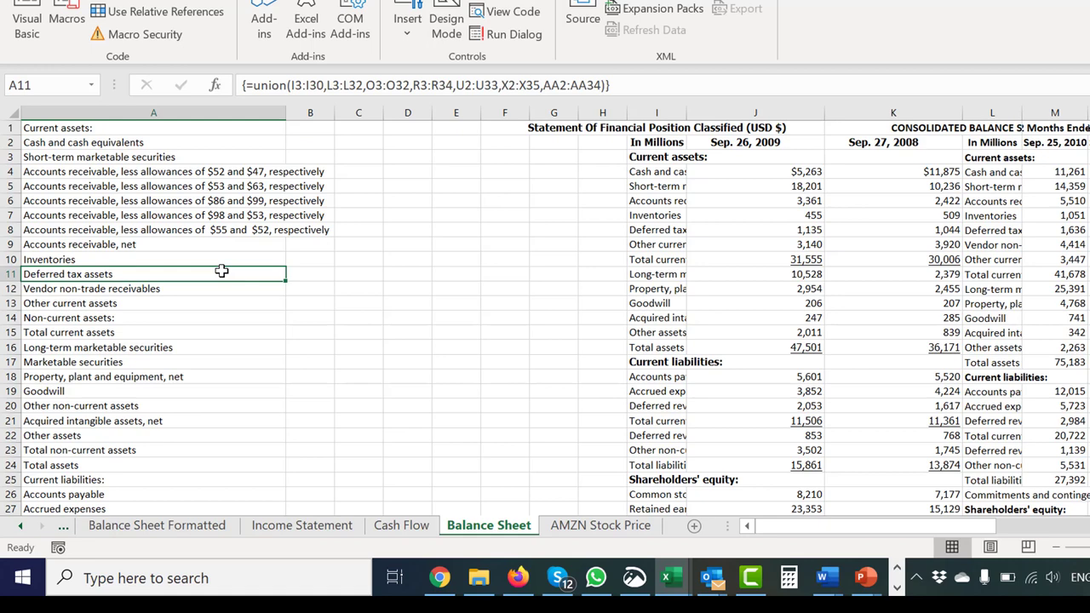
# Copy all of column A and paste it into column B as values only, starting at B1
pyautogui.click(168, 111)
pyautogui.hotkey('ctrl', 'c')
pyautogui.press('Right')
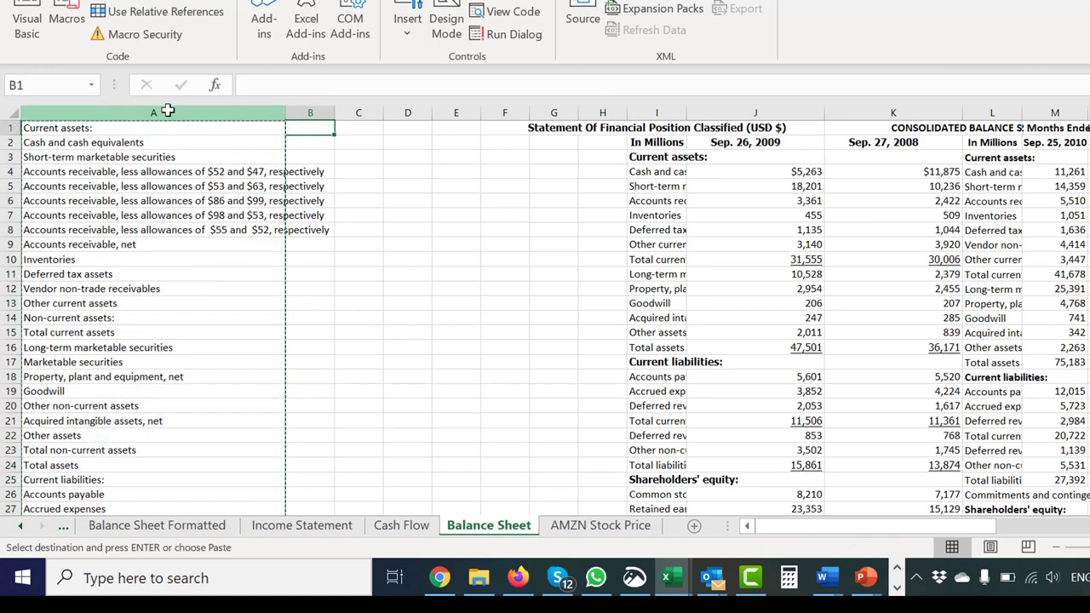
pyautogui.hotkey('alt', 'e')
pyautogui.press('s')
pyautogui.press('v')
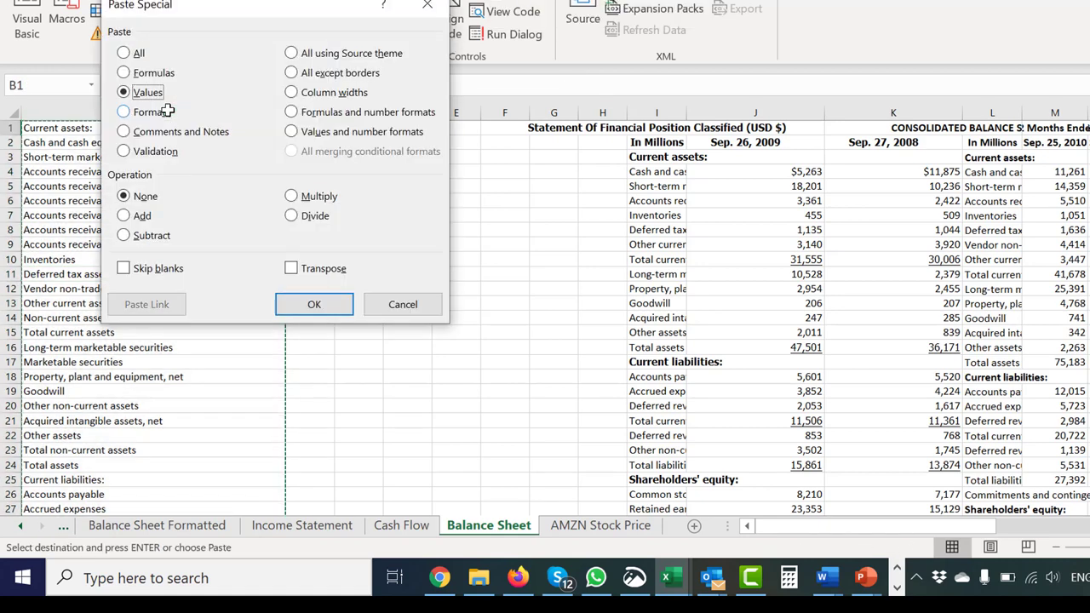
pyautogui.press('Return')
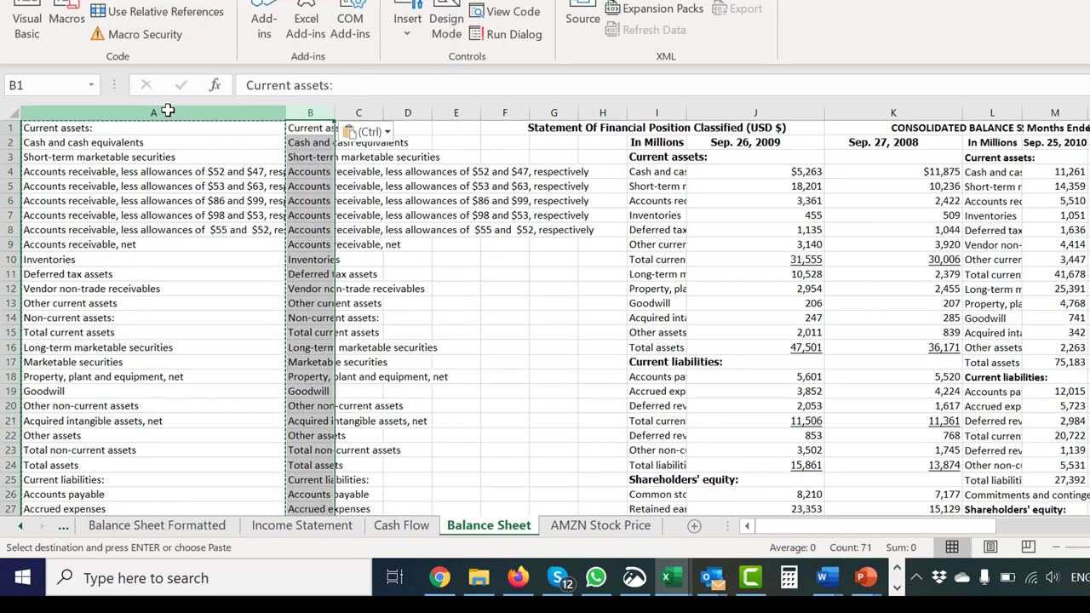
# Widen column B for the pasted line items and end the copy mode on column A
pyautogui.moveTo(335, 112); pyautogui.dragTo(464, 137)
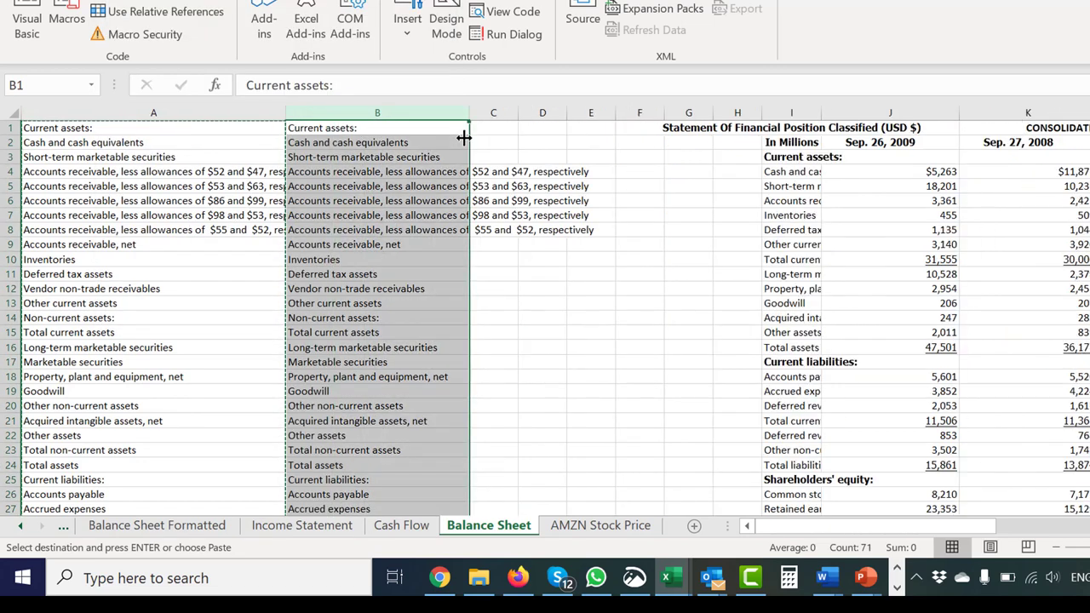
pyautogui.press('Left')
pyautogui.press('Escape')
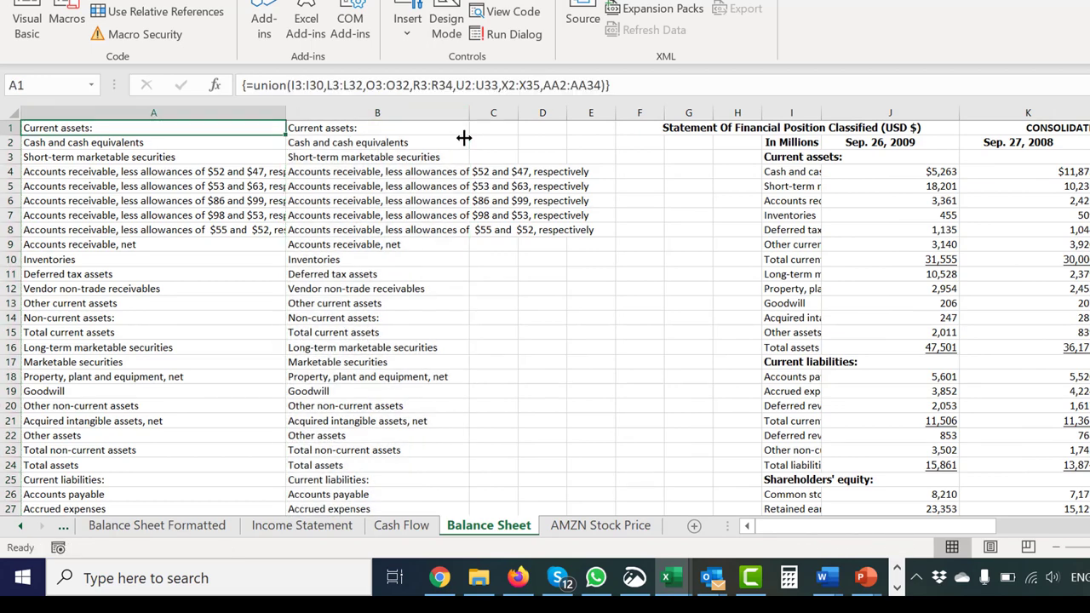
# Look through the pasted line items in column B, from current assets down to total current assets
pyautogui.press('Right')
pyautogui.press('Down')
pyautogui.press('Down')
pyautogui.press('Down')
pyautogui.press('Up')
pyautogui.press('Up')
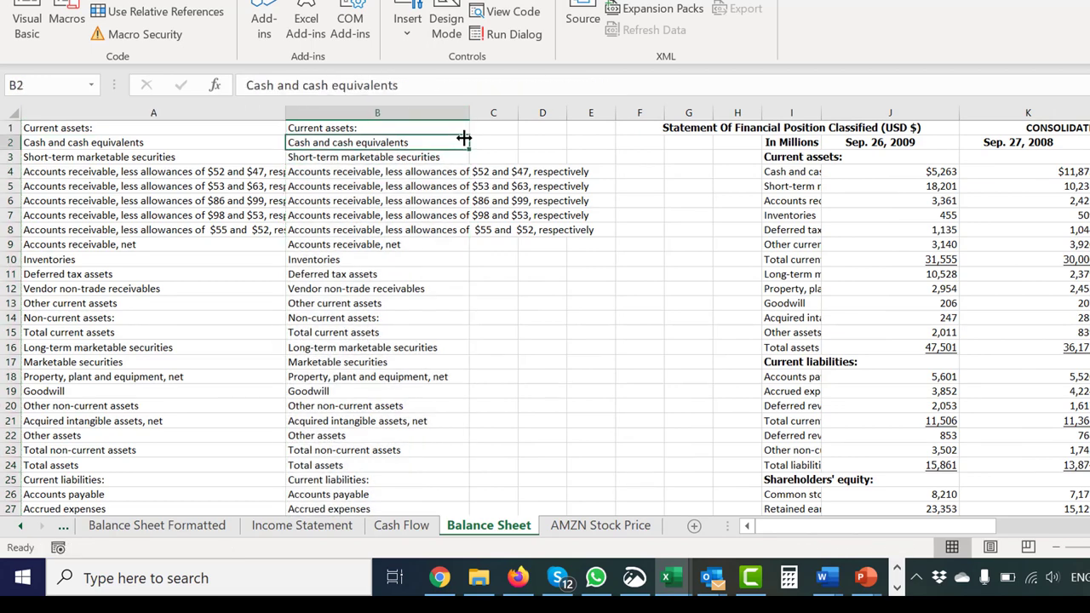
pyautogui.press('Down')
pyautogui.press('Down')
pyautogui.press('Down')
pyautogui.press('Down')
pyautogui.press('Down')
pyautogui.press('Down')
pyautogui.press('Down')
pyautogui.press('Down')
pyautogui.press('Down')
pyautogui.press('Down')
pyautogui.press('Down')
pyautogui.press('Down')
pyautogui.press('Down')
pyautogui.press('Down')
pyautogui.press('Down')
pyautogui.press('Down')
pyautogui.press('Down')
pyautogui.press('Down')
pyautogui.press('Down')
pyautogui.press('Down')
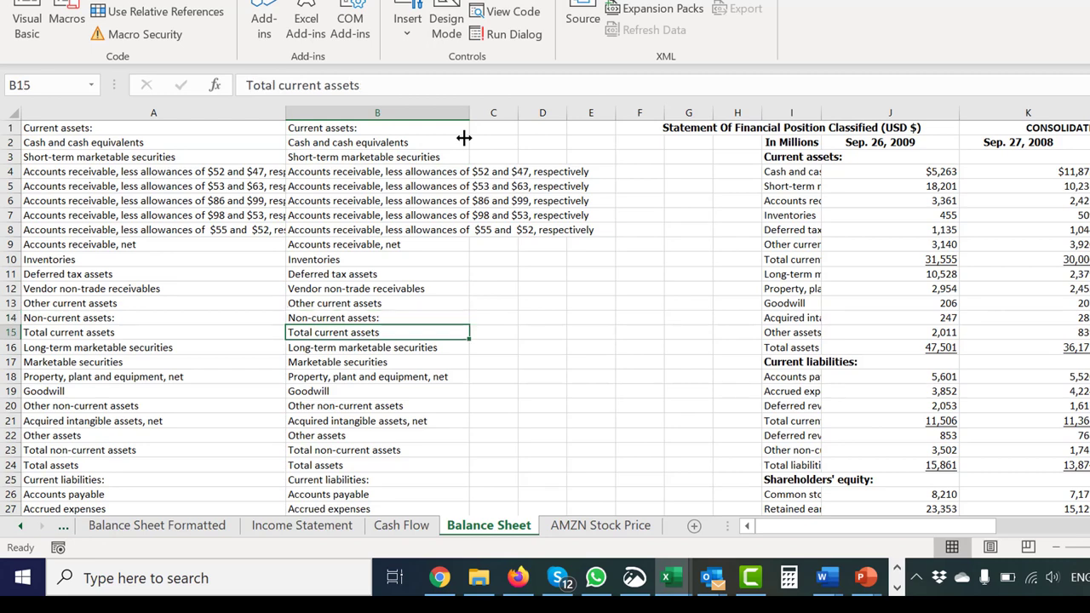
# Look through the remaining column B line items, from long-term assets down to the shareholders' equity lines
pyautogui.press('Down')
pyautogui.press('Down')
pyautogui.press('Down')
pyautogui.press('Down')
pyautogui.press('Down')
pyautogui.press('Down')
pyautogui.press('Down')
pyautogui.press('Down')
pyautogui.press('Down')
pyautogui.press('Down')
pyautogui.press('Down')
pyautogui.press('Down')
pyautogui.press('Down')
pyautogui.press('Down')
pyautogui.press('Down')
pyautogui.press('Down')
pyautogui.press('Down')
pyautogui.press('Down')
pyautogui.press('Down')
pyautogui.press('Down')
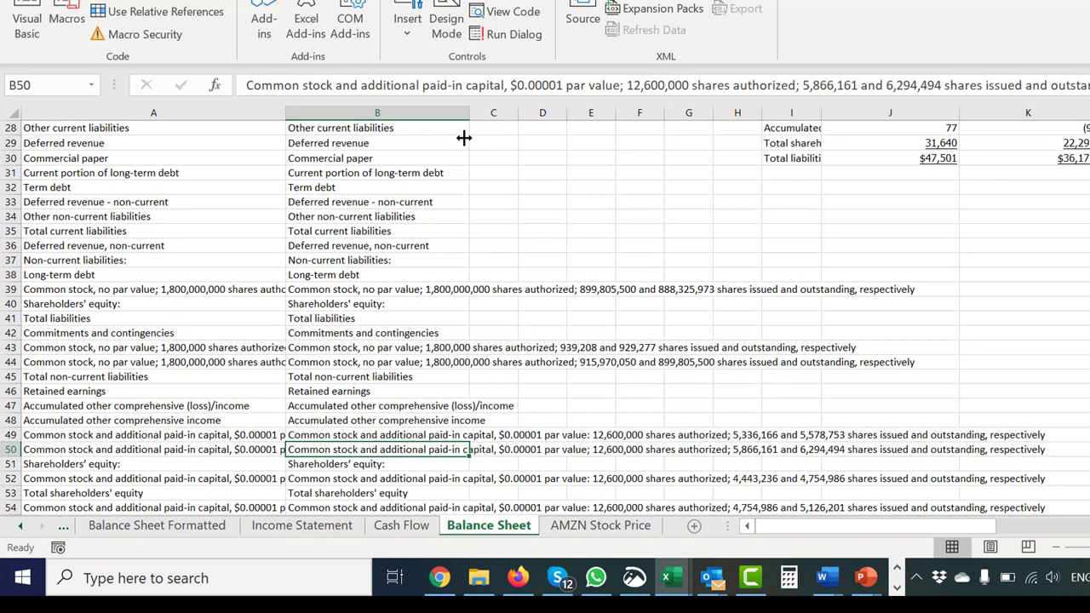
pyautogui.press('Down')
pyautogui.press('Down')
pyautogui.press('Down')
pyautogui.press('Down')
# Move the two common stock and additional paid-in capital items in B49:B50 up to B40, shifting the other column B items down
pyautogui.press('Up')
pyautogui.press('Up')
pyautogui.press('Up')
pyautogui.press('Up')
pyautogui.press('Up')
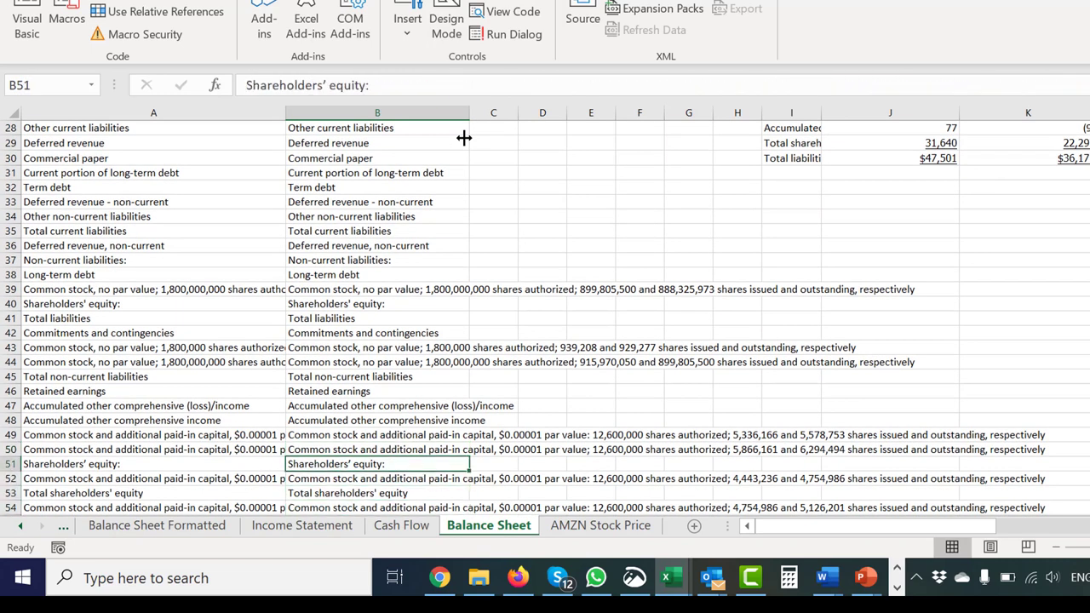
pyautogui.hotkey('shift', 'Down')
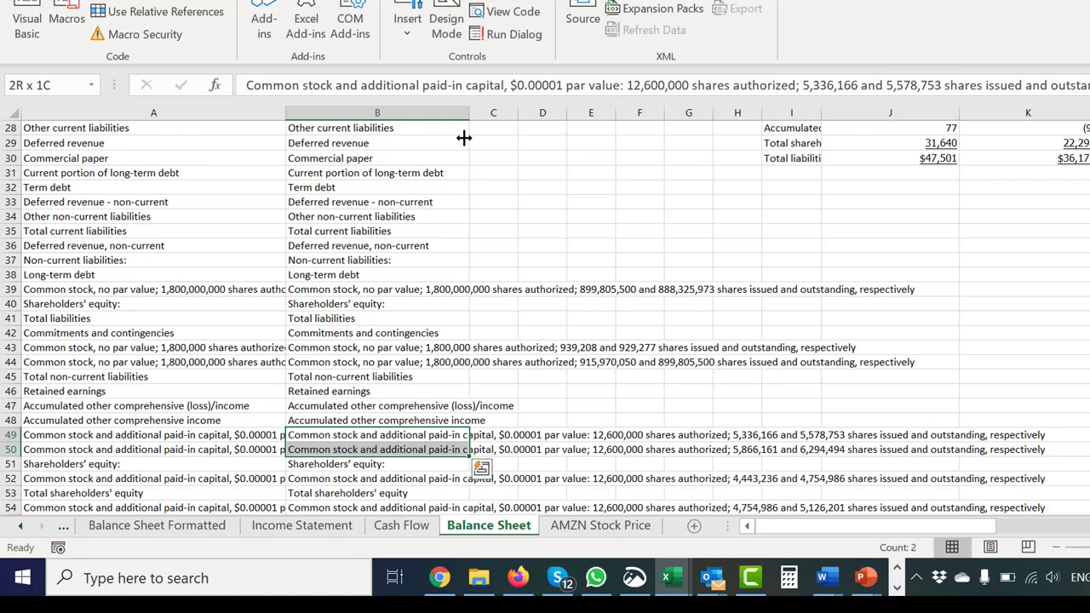
pyautogui.hotkey('ctrl', 'c')
pyautogui.press('Up')
pyautogui.press('Up')
pyautogui.press('Up')
pyautogui.press('Up')
pyautogui.press('Up')
pyautogui.press('Up')
pyautogui.press('Up')
pyautogui.press('Up')
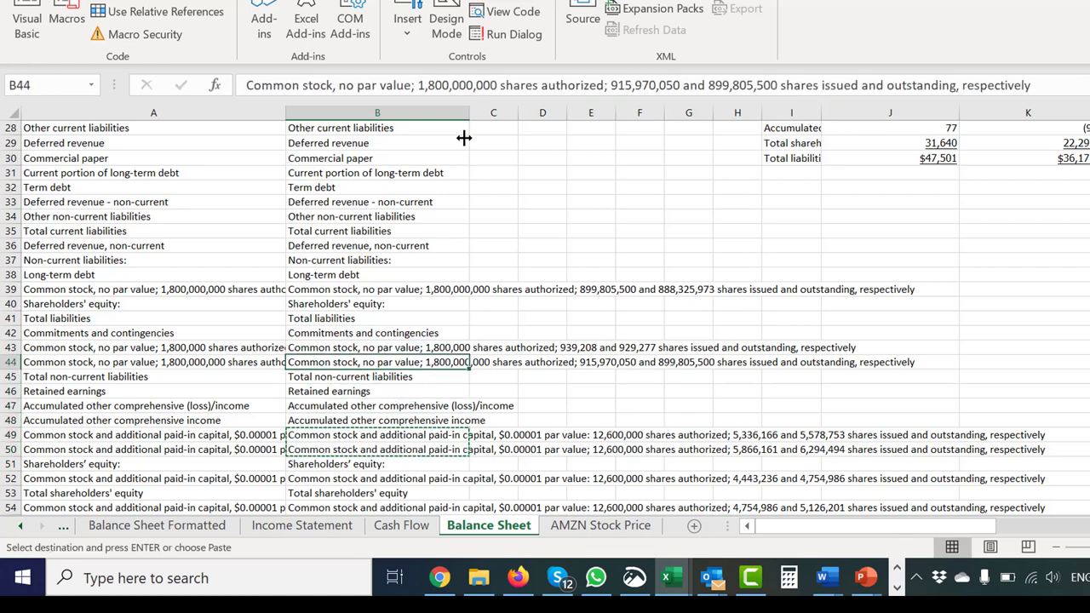
pyautogui.press('Up')
pyautogui.hotkey('shift', 'Down')
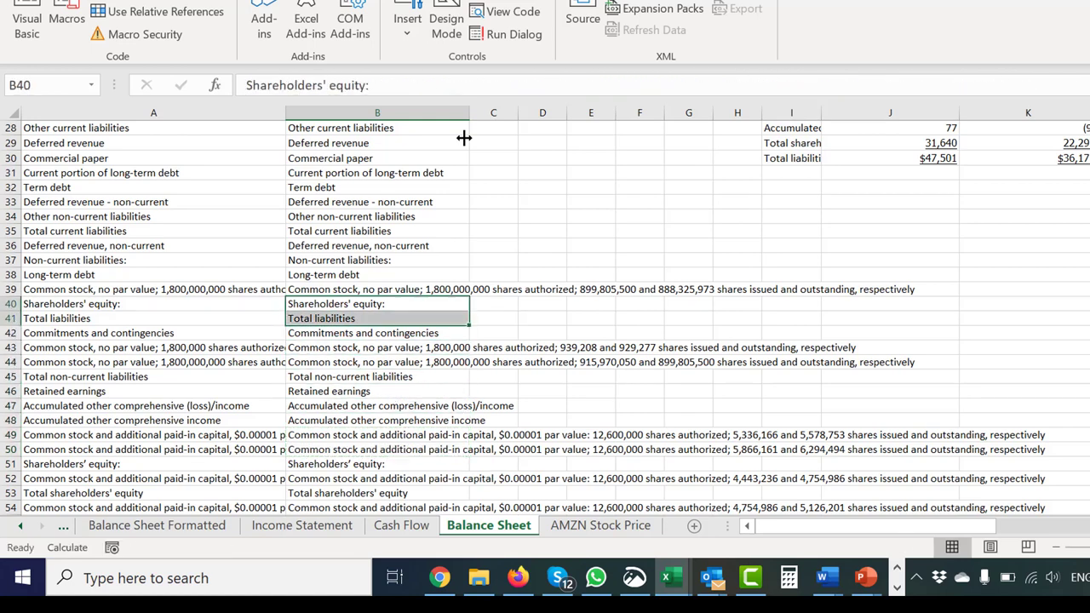
pyautogui.hotkey('ctrl', 'shift', '+')
# Move the two no-par common stock items in B45:B46 up to B42, ahead of Shareholders' equity
pyautogui.press('Down')
pyautogui.press('Down')
pyautogui.press('Down')
pyautogui.press('Down')
pyautogui.press('Down')
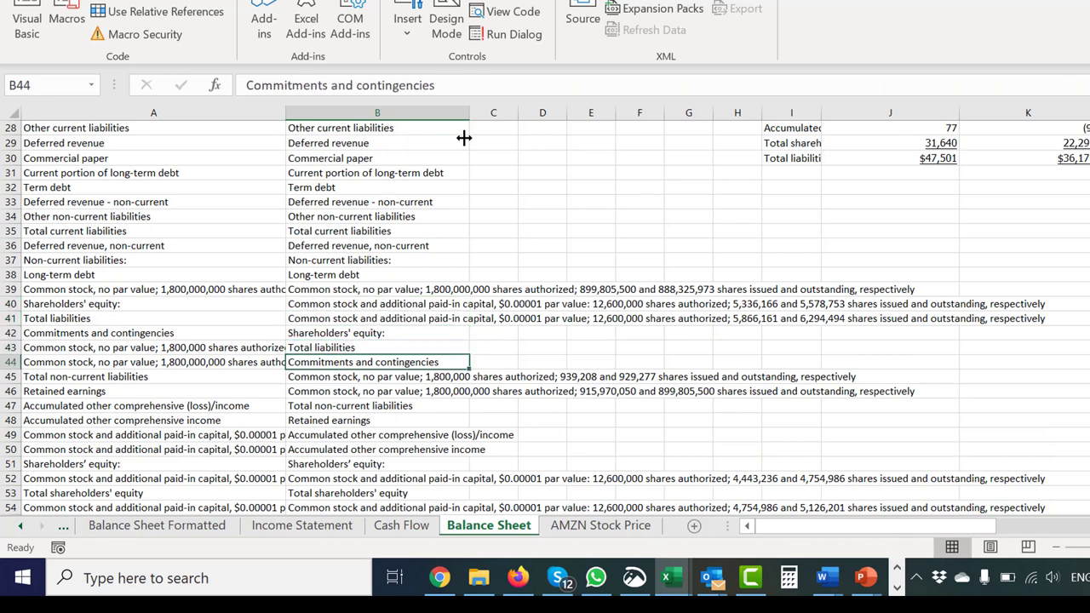
pyautogui.hotkey('shift', 'Down')
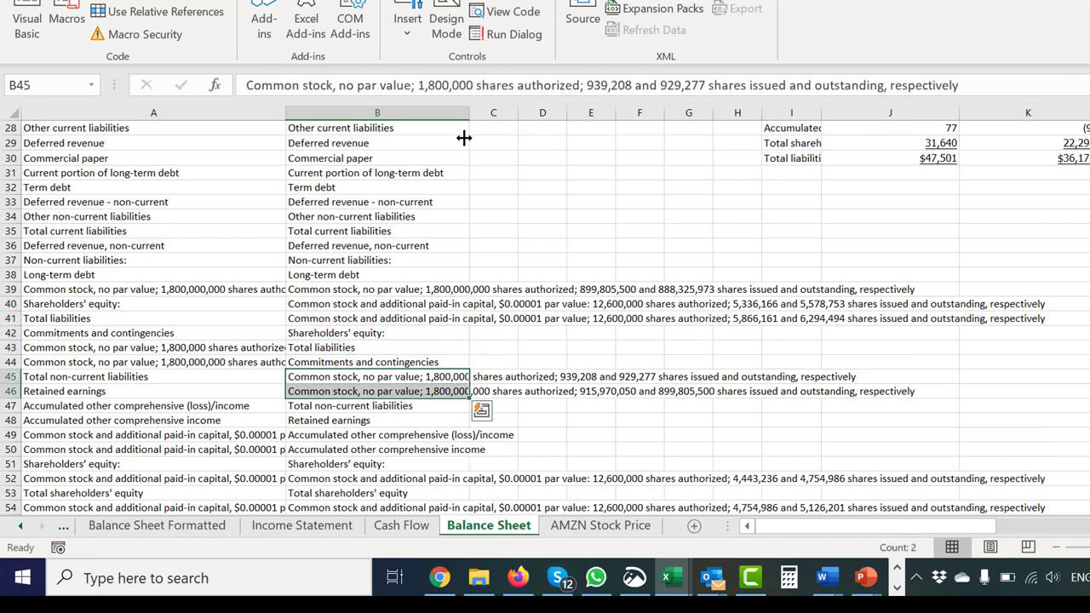
pyautogui.hotkey('ctrl', 'c')
pyautogui.press('Up')
pyautogui.press('Up')
pyautogui.press('Up')
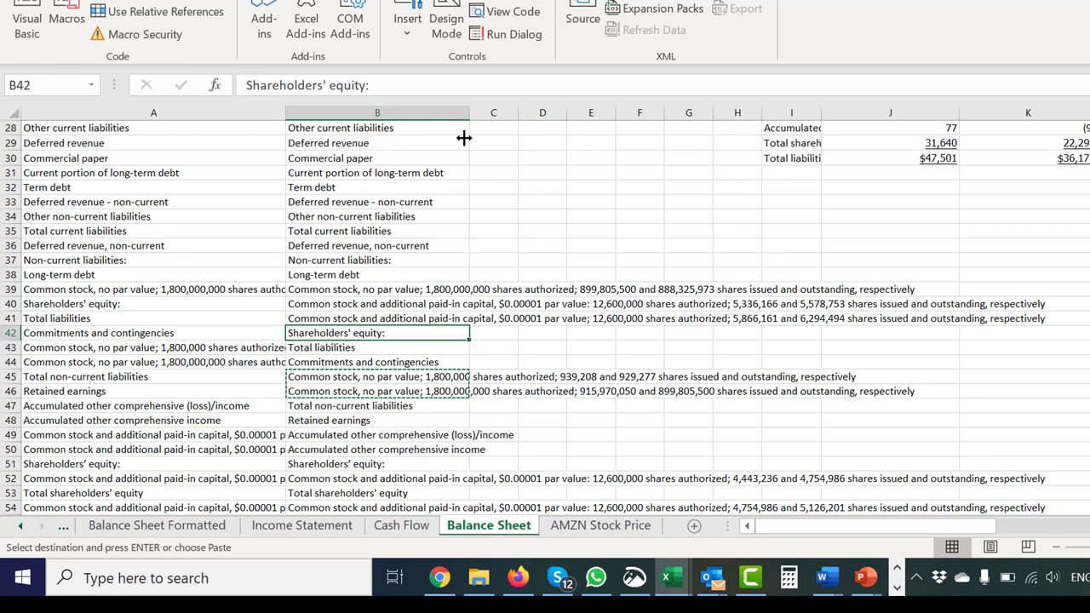
pyautogui.hotkey('ctrl', '+')
# Move the common stock and additional paid-in capital item in B52 up to B44, directly above Shareholders' equity
pyautogui.press('Down')
pyautogui.press('Down')
pyautogui.press('Down')
pyautogui.press('Down')
pyautogui.press('Down')
pyautogui.press('Down')
pyautogui.press('Down')
pyautogui.press('Down')
pyautogui.press('Down')
pyautogui.press('Down')
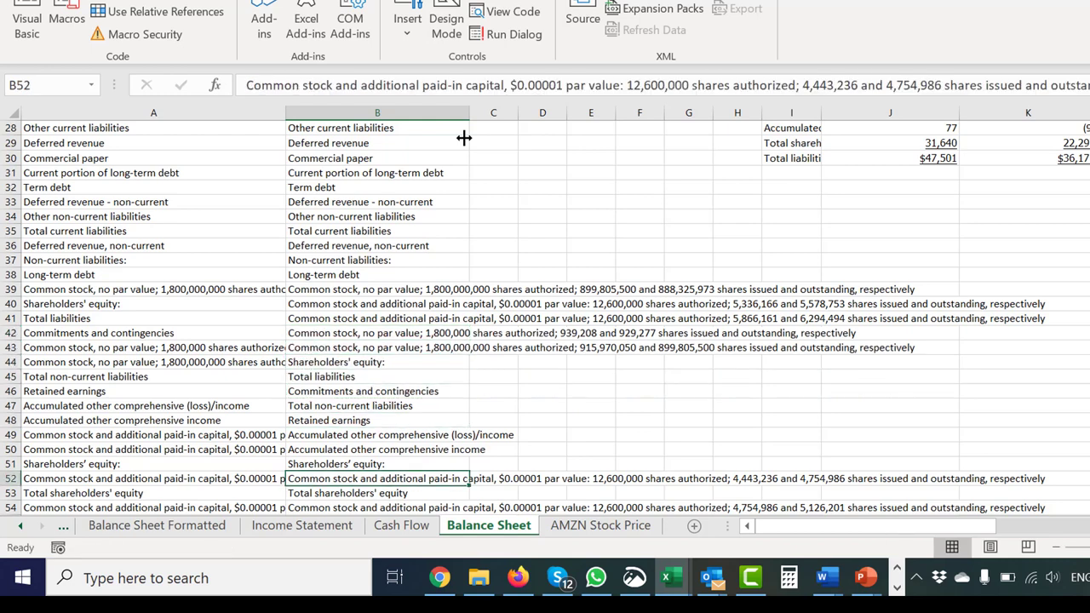
pyautogui.hotkey('ctrl', 'c')
pyautogui.press('Up')
pyautogui.press('Up')
pyautogui.press('Up')
pyautogui.press('Up')
pyautogui.press('Up')
pyautogui.press('Up')
pyautogui.press('Up')
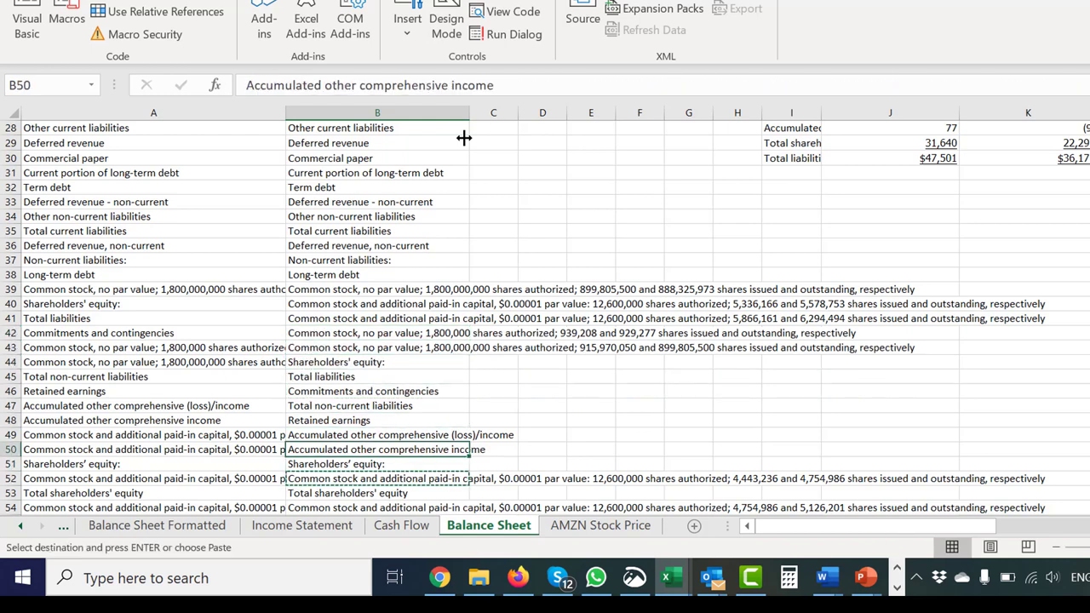
pyautogui.press('Up')
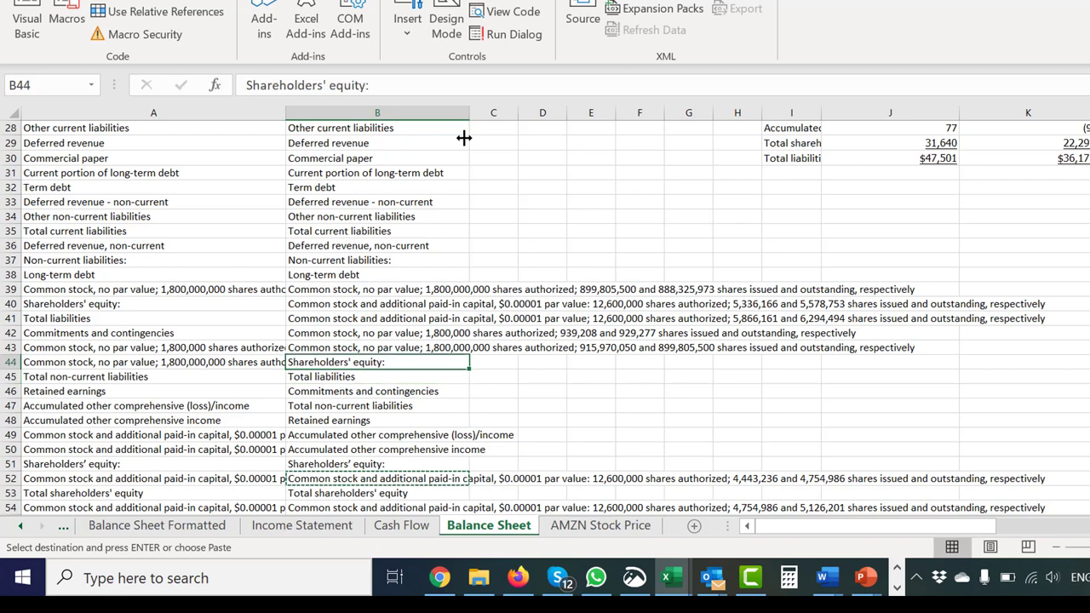
pyautogui.hotkey('ctrl', '+')
# Move the common stock and additional paid-in capital item in B54 up to B45, completing the common stock group
pyautogui.press('Down')
pyautogui.press('Down')
pyautogui.press('Down')
pyautogui.press('Down')
pyautogui.press('Down')
pyautogui.press('Down')
pyautogui.press('Down')
pyautogui.press('Down')
pyautogui.press('Down')
pyautogui.press('Down')
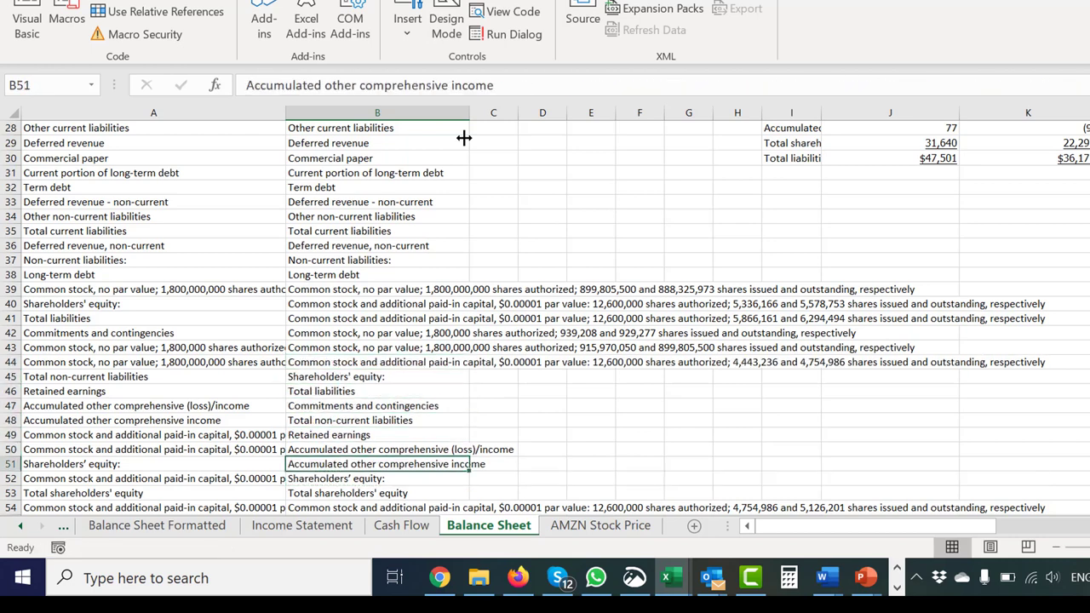
pyautogui.hotkey('ctrl', 'c')
pyautogui.press('Up')
pyautogui.press('Up')
pyautogui.press('Up')
pyautogui.press('Up')
pyautogui.press('Up')
pyautogui.press('Up')
pyautogui.press('Up')
pyautogui.press('Up')
pyautogui.press('Up')
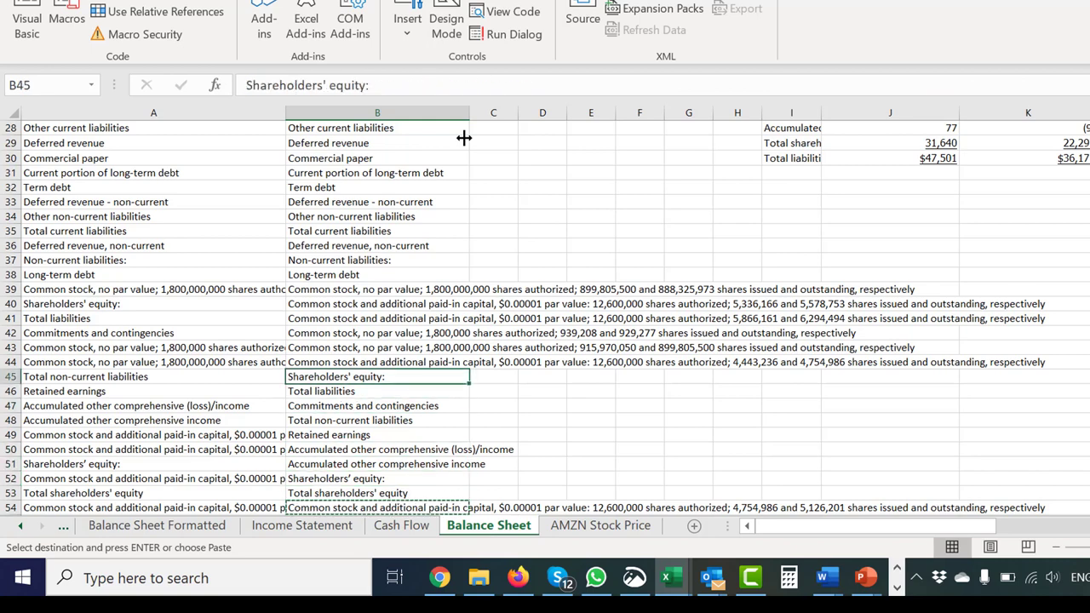
pyautogui.hotkey('ctrl', '+')
# Look through the column B items below the common stock group, down to the end of the list and back to Shareholders' equity
pyautogui.press('Down')
pyautogui.press('Down')
pyautogui.press('Down')
pyautogui.press('Down')
pyautogui.press('Down')
pyautogui.press('Down')
pyautogui.press('Down')
pyautogui.press('Down')
pyautogui.press('Down')
pyautogui.press('Down')
pyautogui.press('Down')
pyautogui.press('Down')
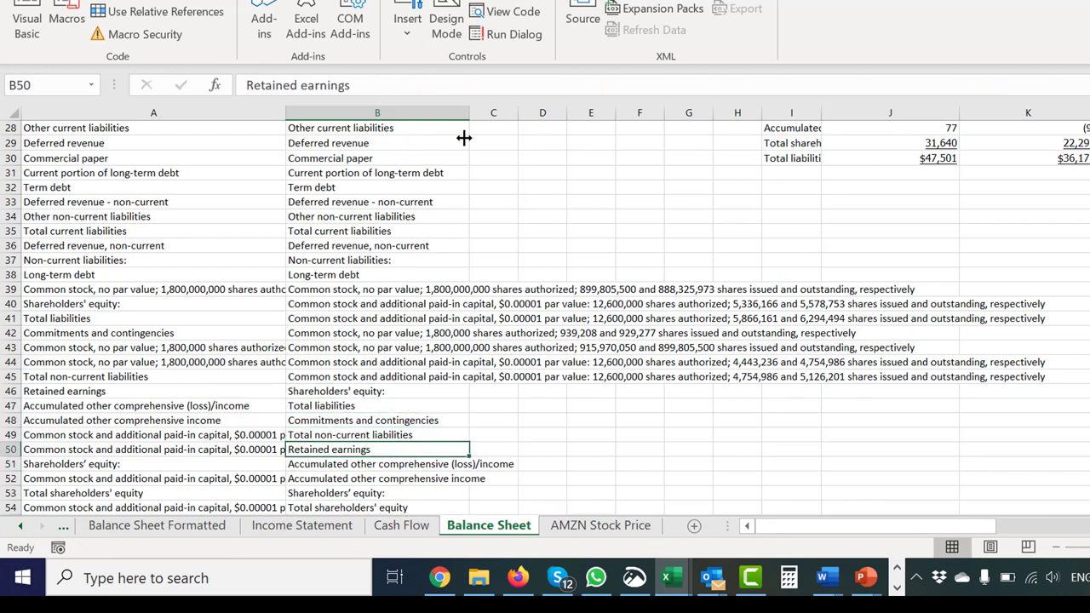
pyautogui.press('Down')
pyautogui.press('Down')
pyautogui.press('Down')
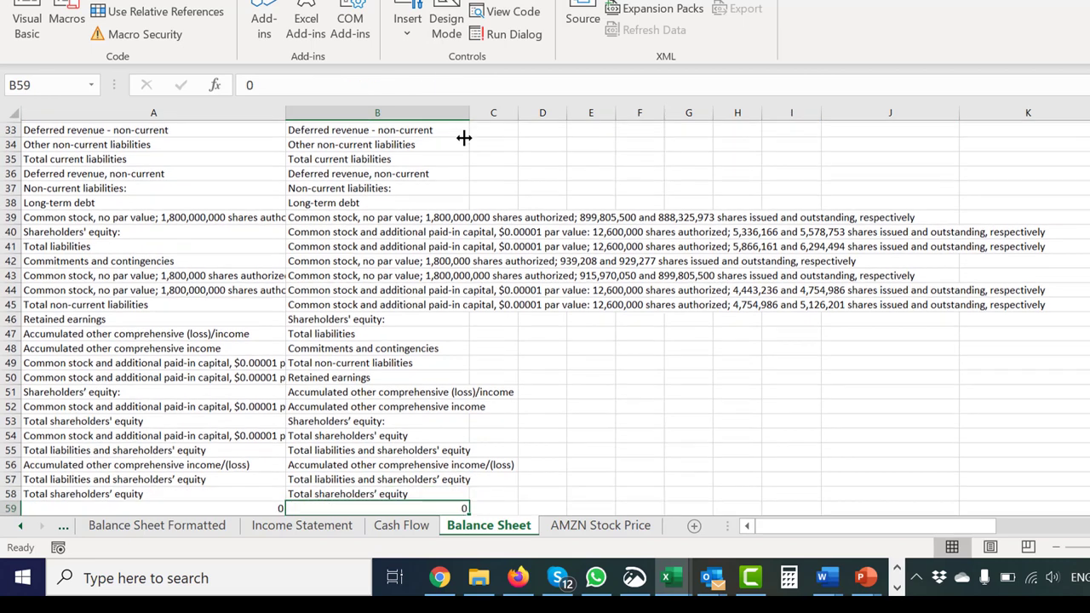
pyautogui.press('Up')
pyautogui.press('Up')
pyautogui.press('Up')
pyautogui.press('Up')
pyautogui.press('Up')
pyautogui.press('Up')
pyautogui.press('Up')
pyautogui.press('Up')
pyautogui.press('Up')
pyautogui.press('Up')
pyautogui.press('Up')
pyautogui.press('Up')
pyautogui.press('Up')
pyautogui.press('Up')
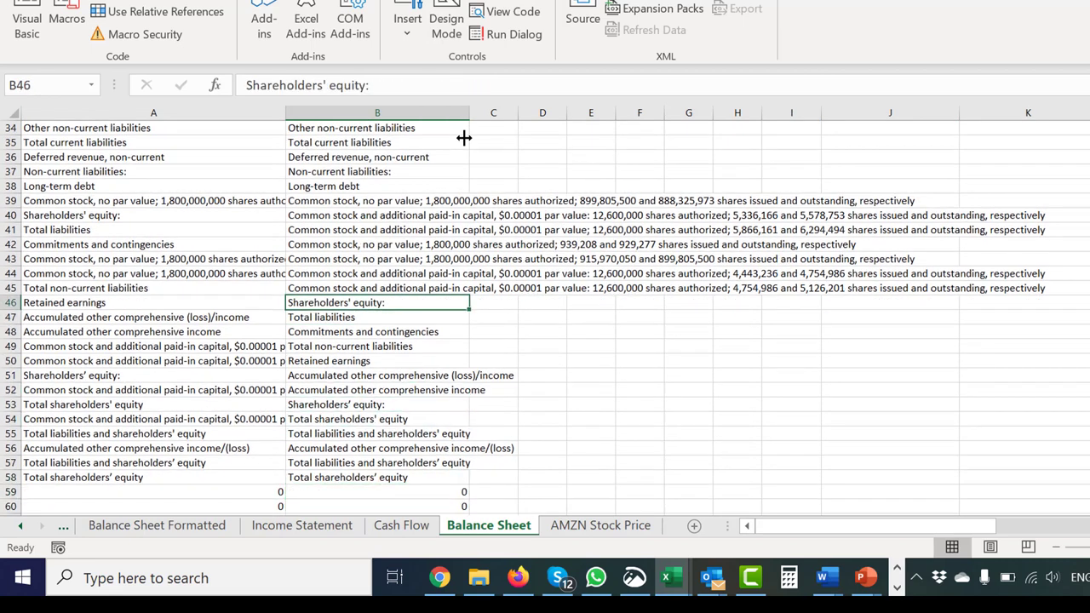
# Move Total liabilities from B47 up to B39, directly below Long-term debt and above the common stock group
pyautogui.press('Down')
pyautogui.hotkey('ctrl', 'c')
pyautogui.press('Up')
pyautogui.press('Up')
pyautogui.press('Up')
pyautogui.press('Up')
pyautogui.press('Up')
pyautogui.press('Up')
pyautogui.press('Up')
pyautogui.press('Up')
pyautogui.press('Up')
pyautogui.press('Up')
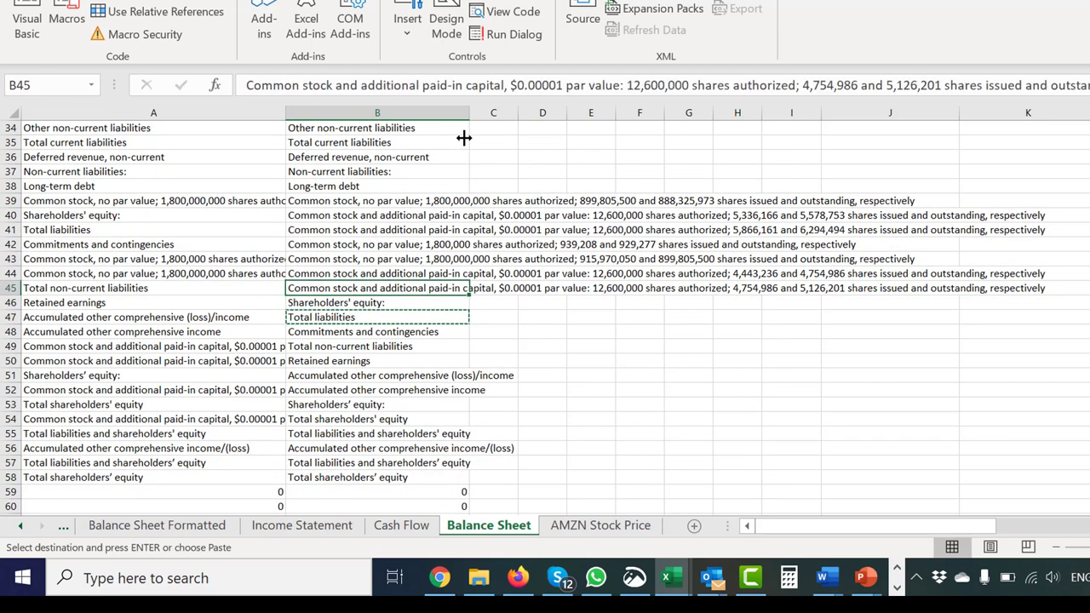
pyautogui.press('Down')
pyautogui.press('Down')
pyautogui.hotkey('ctrl', 'shift', '=')
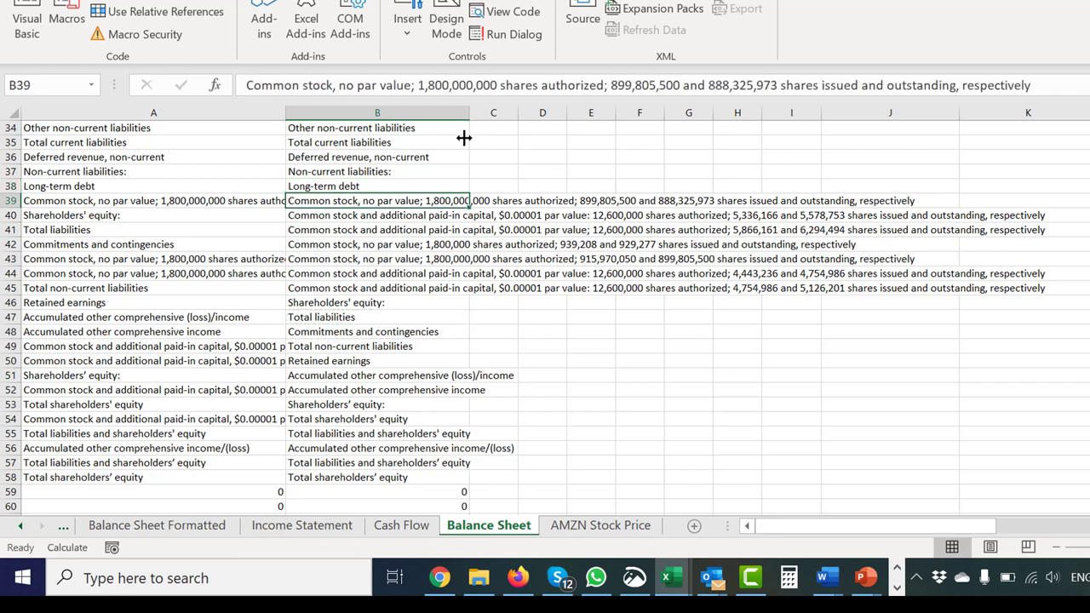
# Move Total non-current liabilities from B49 up to B40, directly below Total liabilities and above the common stock group
pyautogui.press('Down')
pyautogui.press('Down')
pyautogui.press('Down')
pyautogui.press('Down')
pyautogui.press('Down')
pyautogui.press('Down')
pyautogui.press('Down')
pyautogui.press('Down')
pyautogui.press('Down')
pyautogui.press('Down')
pyautogui.press('Down')
pyautogui.press('Down')
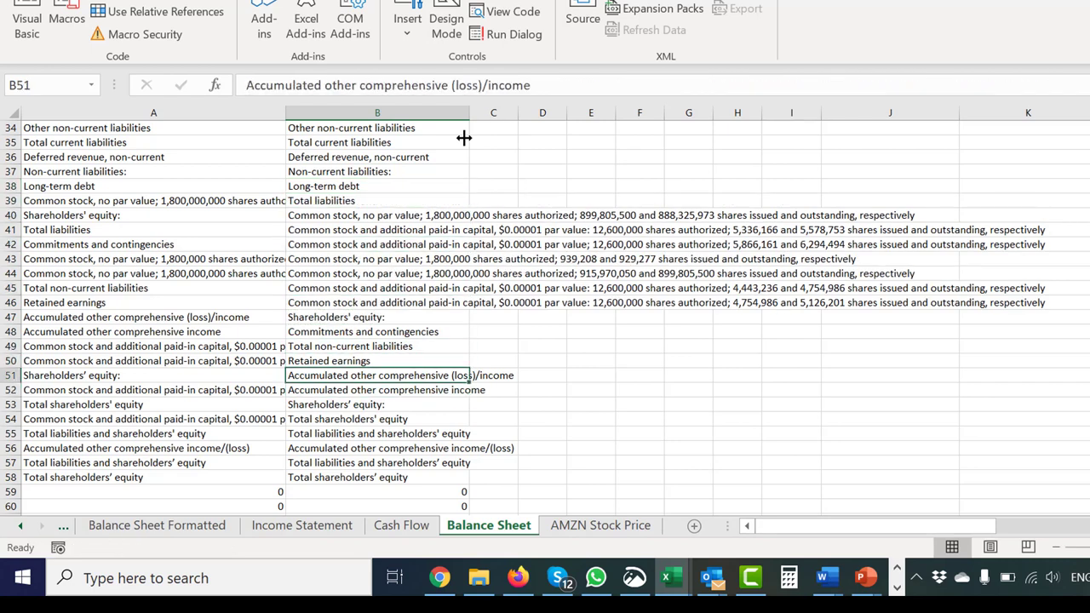
pyautogui.press('Up')
pyautogui.press('Up')
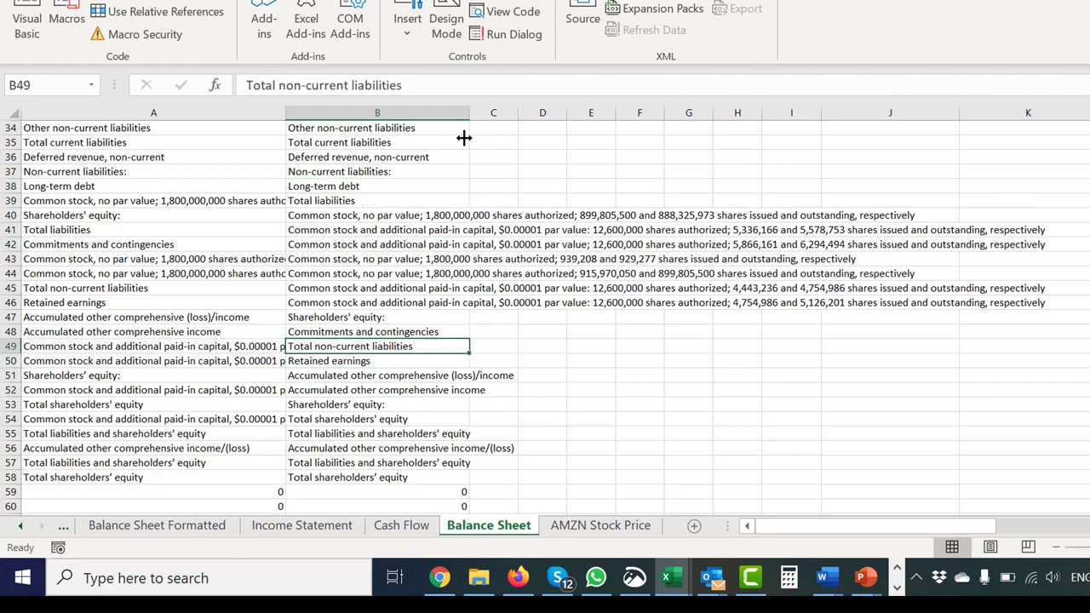
pyautogui.hotkey('ctrl', 'c')
pyautogui.press('Up')
pyautogui.press('Up')
pyautogui.press('Up')
pyautogui.press('Up')
pyautogui.press('Up')
pyautogui.press('Up')
pyautogui.press('Up')
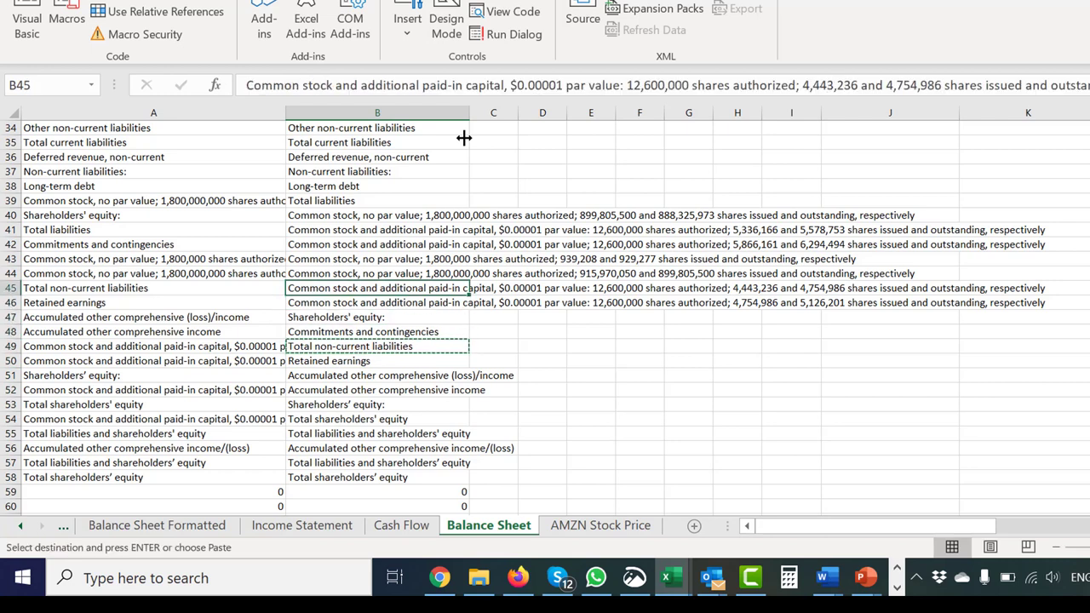
pyautogui.press('Up')
pyautogui.press('Up')
pyautogui.hotkey('ctrl', 'shift', '=')
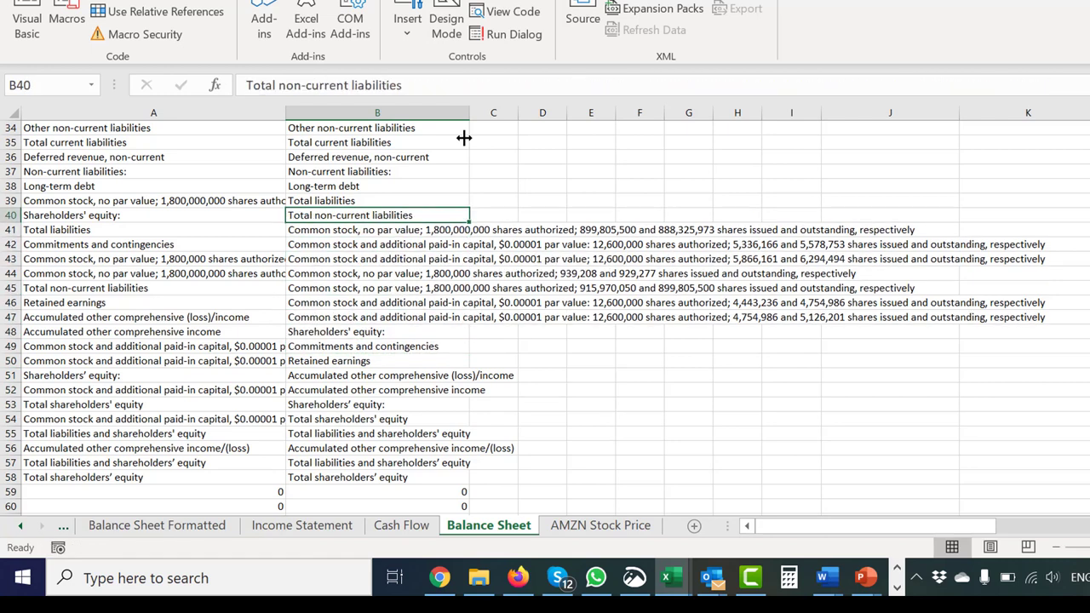
# Move Total liabilities and shareholders' equity from B55 down to B58, making it the last line item of the column B list
pyautogui.press('Down')
pyautogui.press('Down')
pyautogui.press('Down')
pyautogui.press('Down')
pyautogui.press('Down')
pyautogui.press('Down')
pyautogui.press('Down')
pyautogui.press('Down')
pyautogui.press('Down')
pyautogui.press('Down')
pyautogui.press('Down')
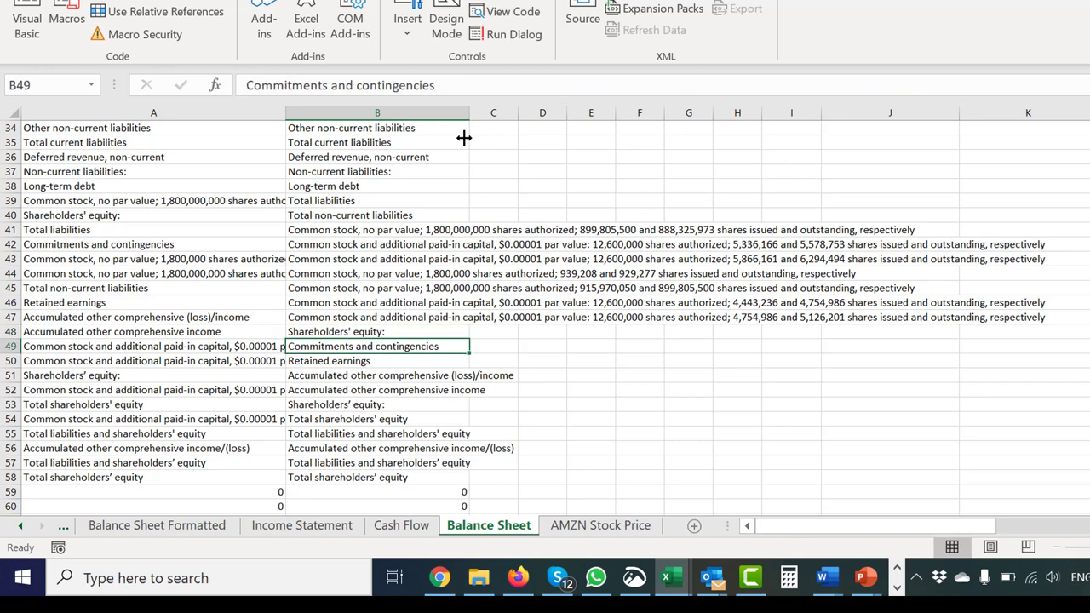
pyautogui.press('Down')
pyautogui.press('Down')
pyautogui.press('Down')
pyautogui.press('Down')
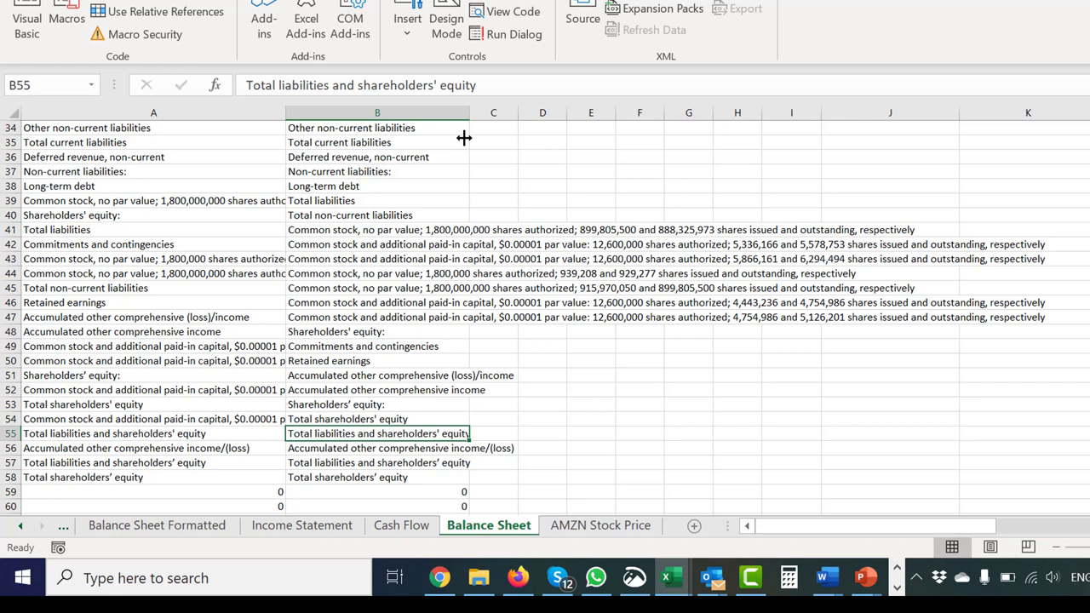
pyautogui.hotkey('ctrl', 'x')
pyautogui.press('Down')
pyautogui.press('Down')
pyautogui.press('Down')
pyautogui.press('Down')
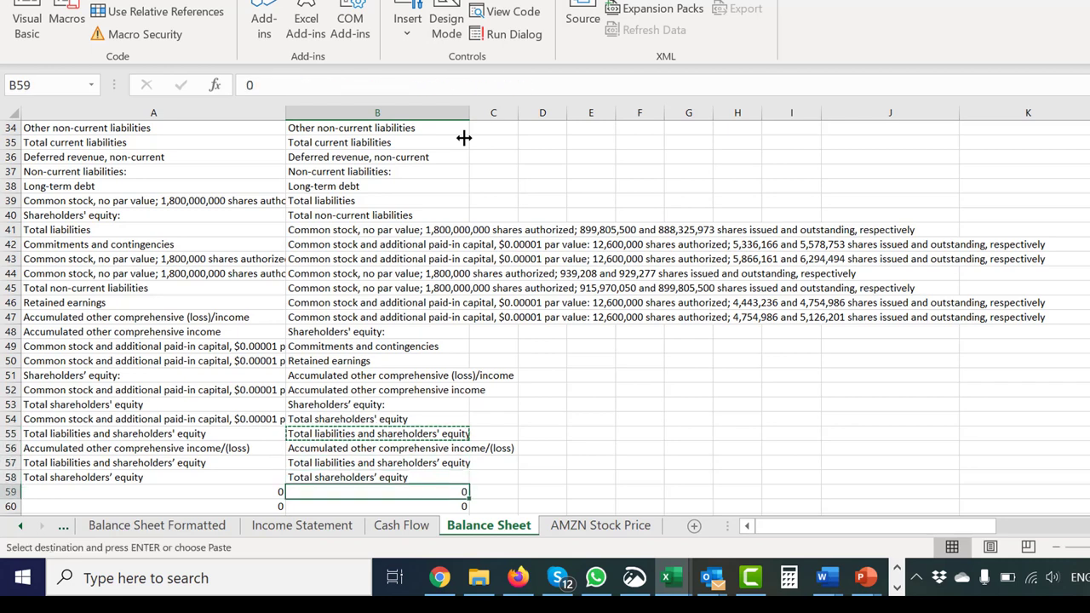
pyautogui.hotkey('ctrl', 'shift', '+')
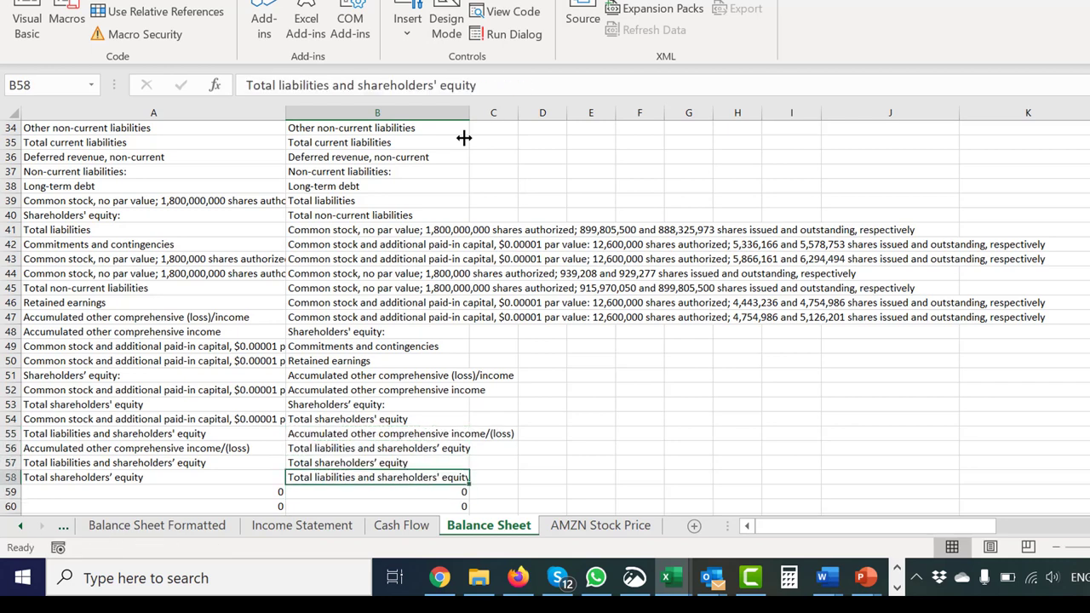
# Move Accumulated other comprehensive income/(loss) from B55 up to B53, directly below Accumulated other comprehensive income
pyautogui.press('Up')
pyautogui.press('Up')
pyautogui.press('Up')
pyautogui.press('Up')
pyautogui.press('Up')
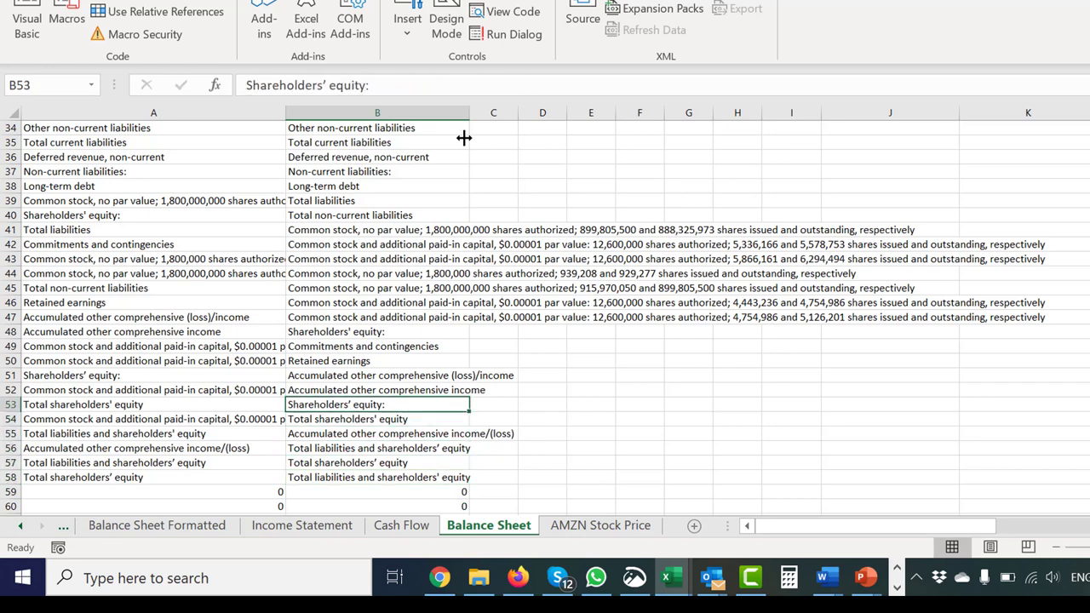
pyautogui.press('Down')
pyautogui.press('Down')
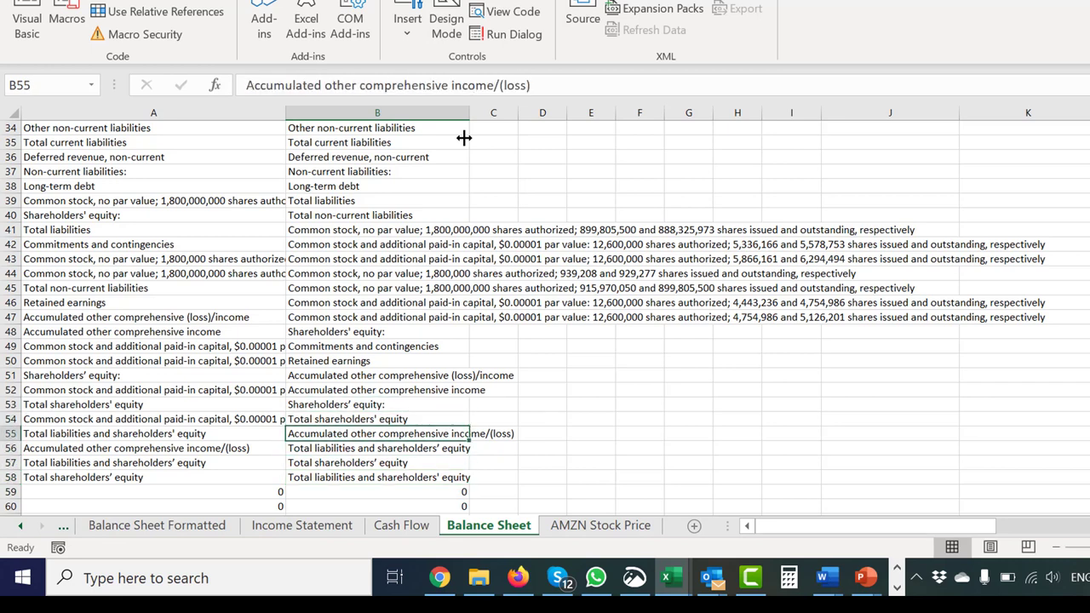
pyautogui.hotkey('ctrl', 'x')
pyautogui.press('Up')
pyautogui.press('Up')
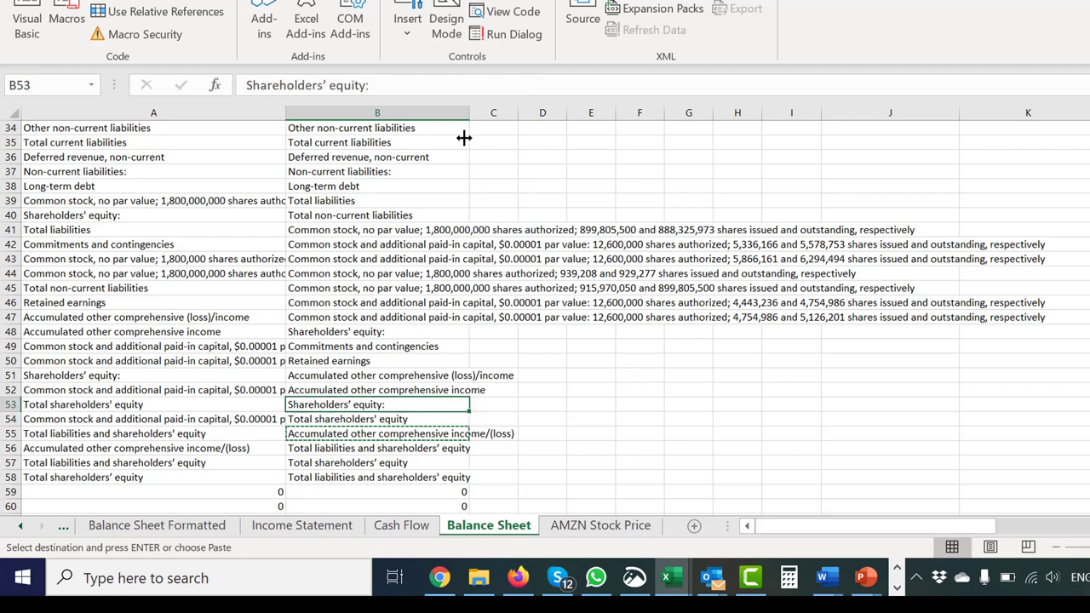
pyautogui.hotkey('ctrl', 'shift', '+')
# Swap B56 and B57 so that Total shareholders’ equity comes directly above Total liabilities and shareholders’ equity
pyautogui.press('Down')
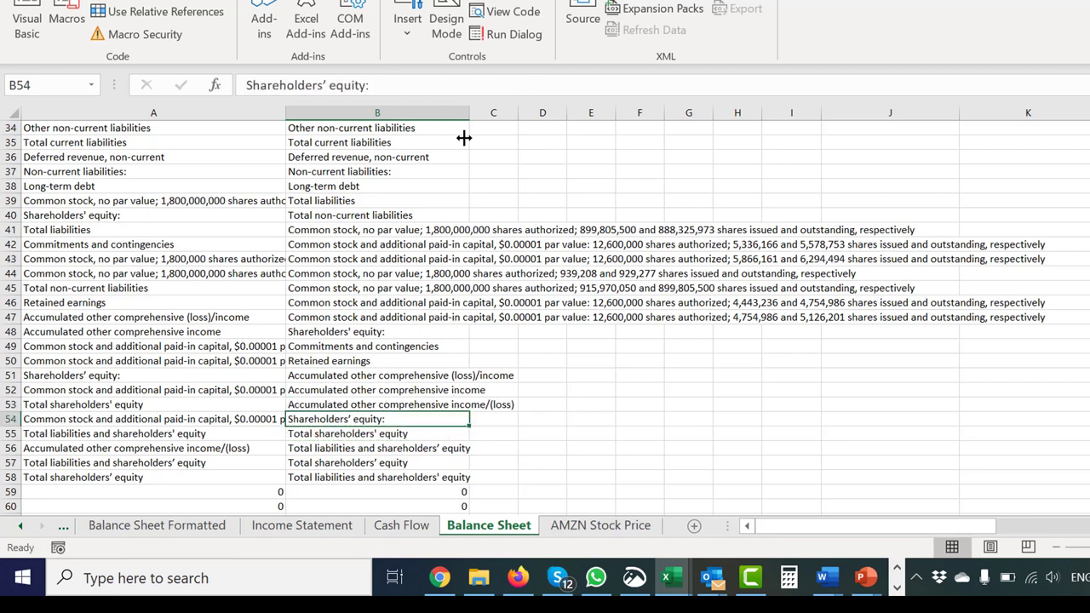
pyautogui.press('Down')
pyautogui.press('Down')
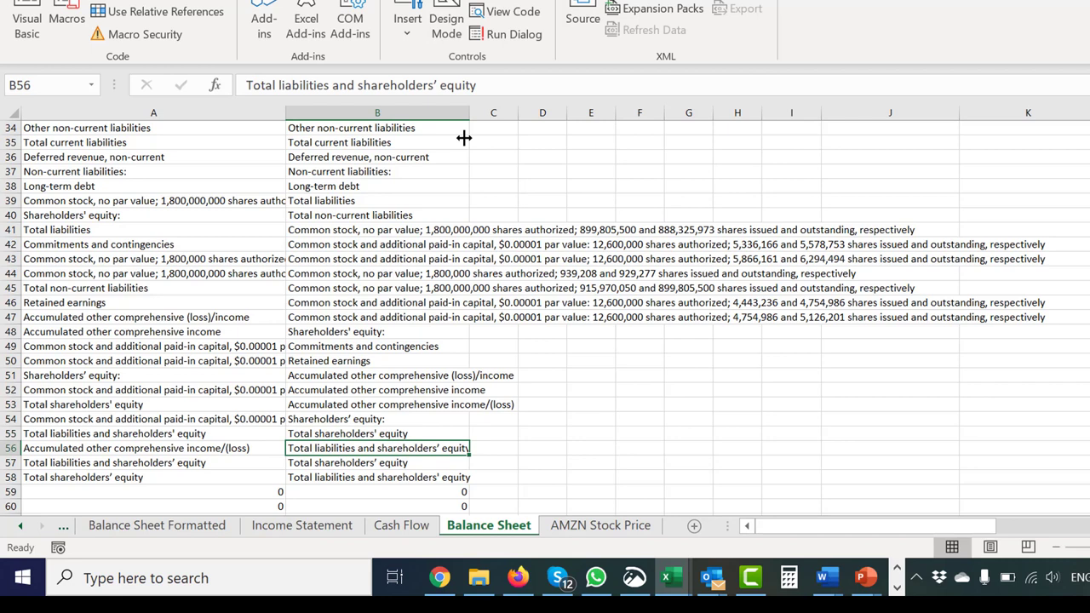
pyautogui.press('Down')
pyautogui.press('Up')
pyautogui.hotkey('shift', 'Down')
pyautogui.hotkey('ctrl', 'c')
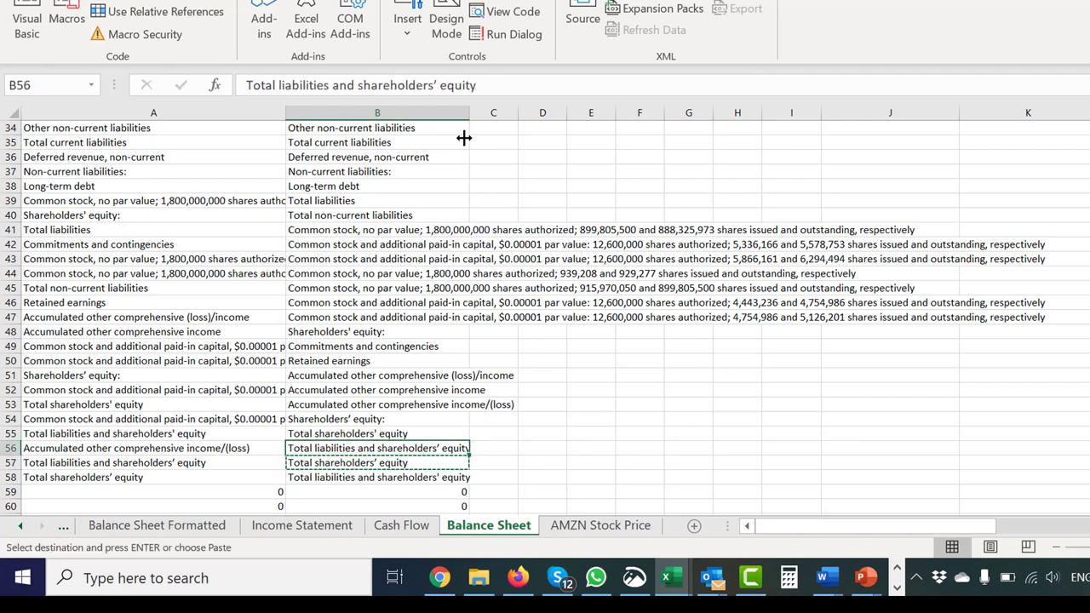
pyautogui.hotkey('ctrl', 'z')
pyautogui.press('Up')
pyautogui.press('Up')
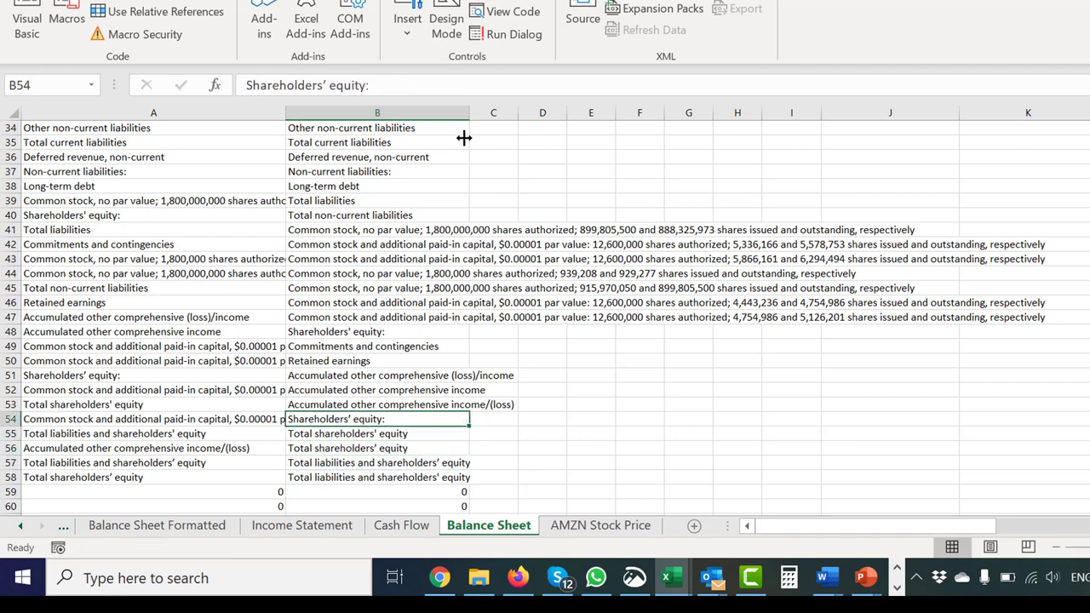
# Enter =indmat(B2,I:I,J:J) in C2 for Cash and cash equivalents and fill the formula down column C
pyautogui.press('pageup')
pyautogui.press('pageup')
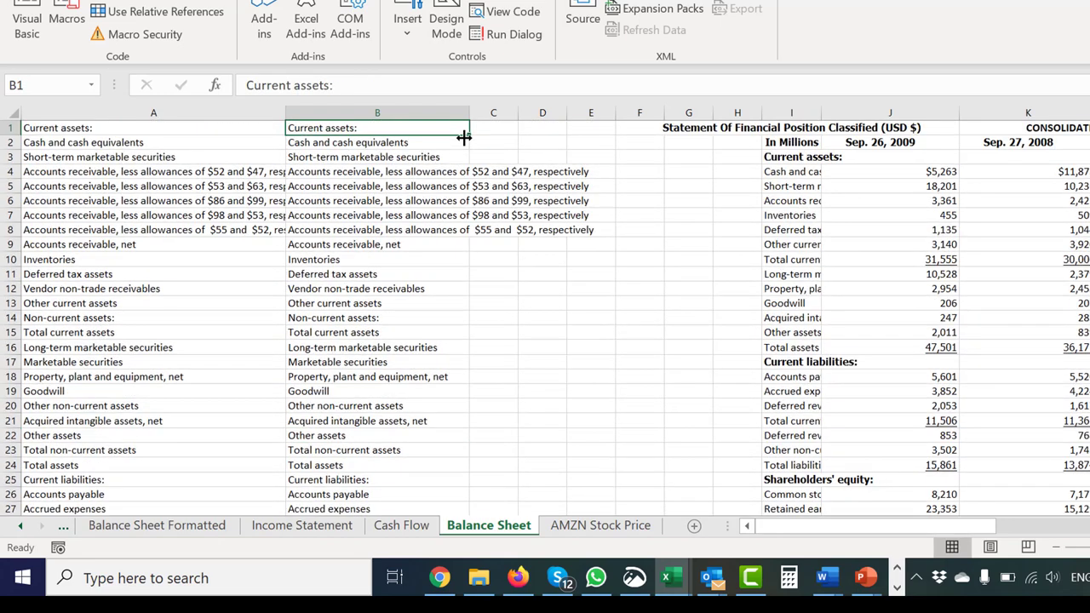
pyautogui.press('Right')
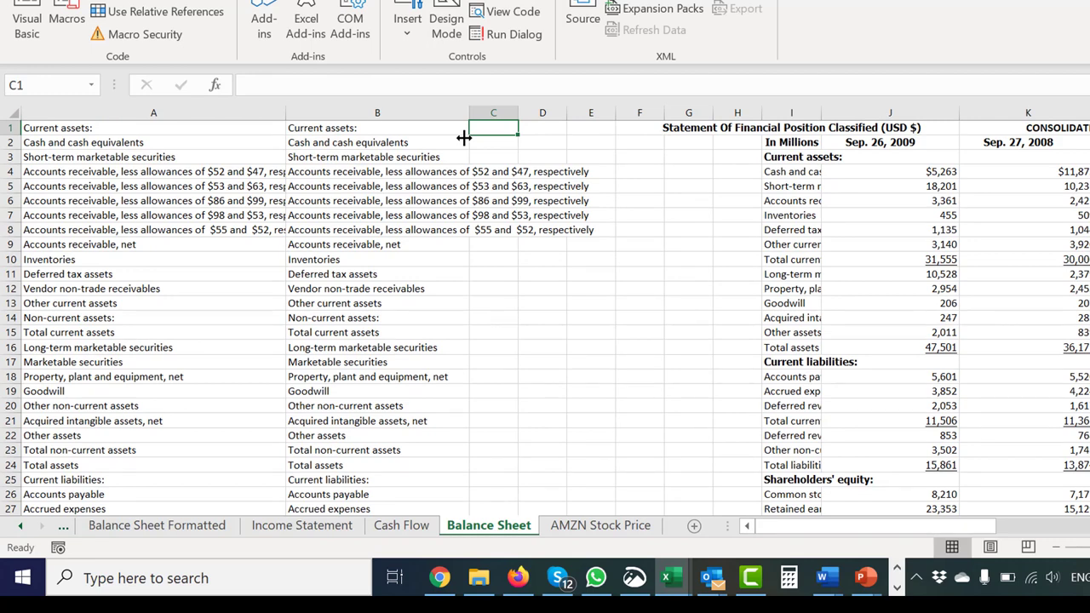
pyautogui.write('=')
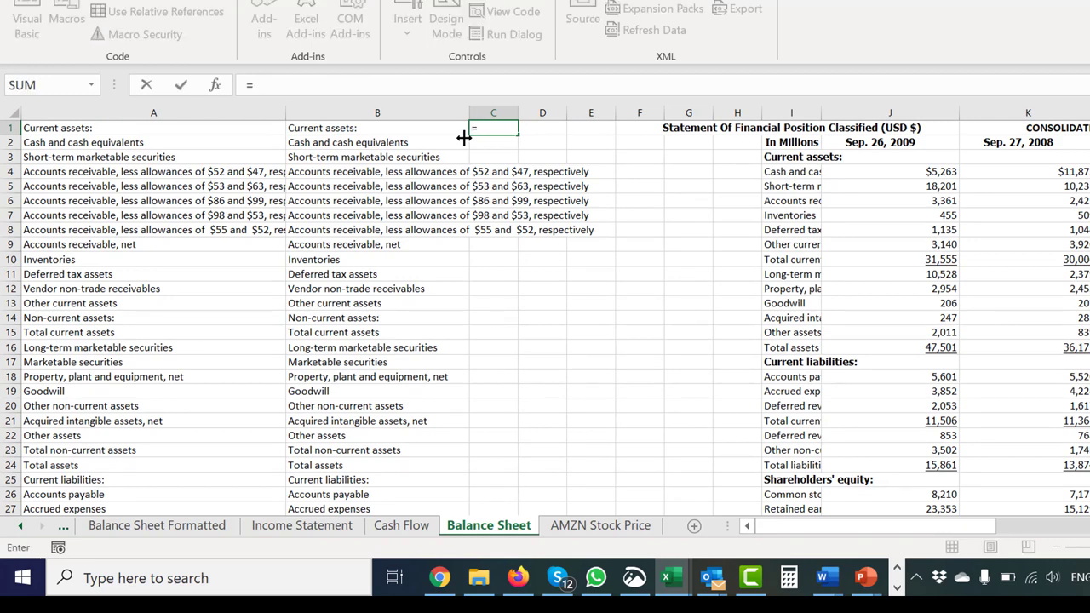
pyautogui.press('Escape')
pyautogui.press('Down')
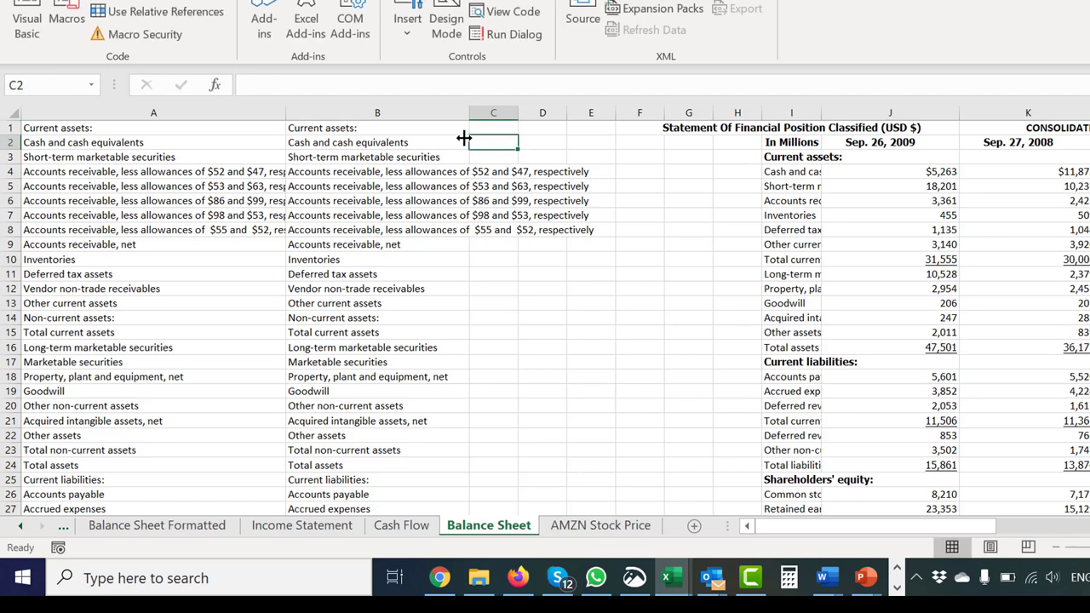
pyautogui.write('=in')
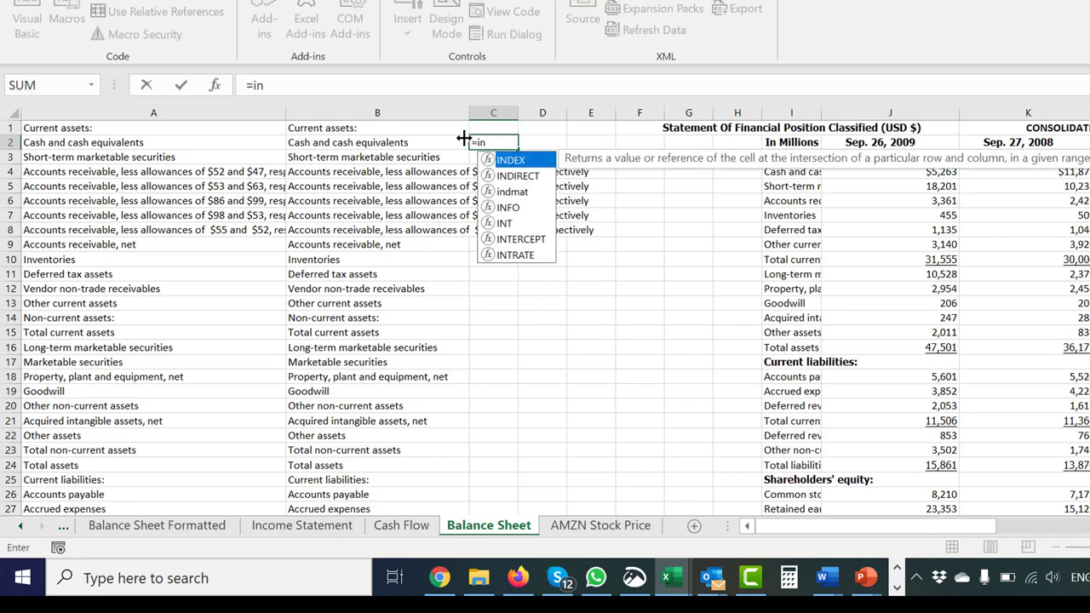
pyautogui.press('Down')
pyautogui.press('Down')
pyautogui.press('Tab')
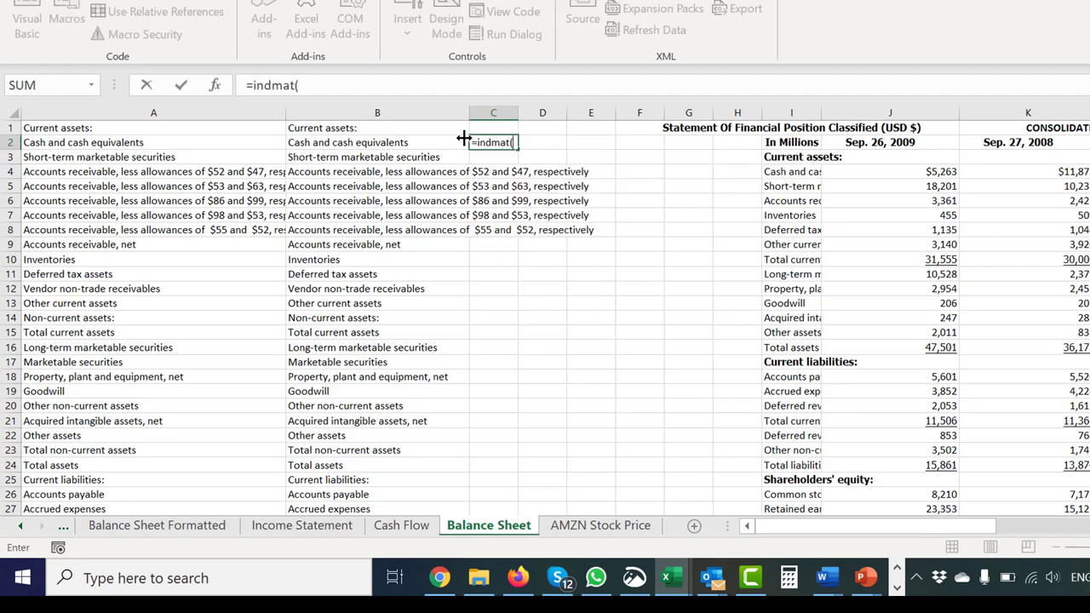
pyautogui.click(464, 138)
pyautogui.write(',')
pyautogui.press('Right')
pyautogui.press('Right')
pyautogui.press('Right')
pyautogui.press('Right')
pyautogui.press('Right')
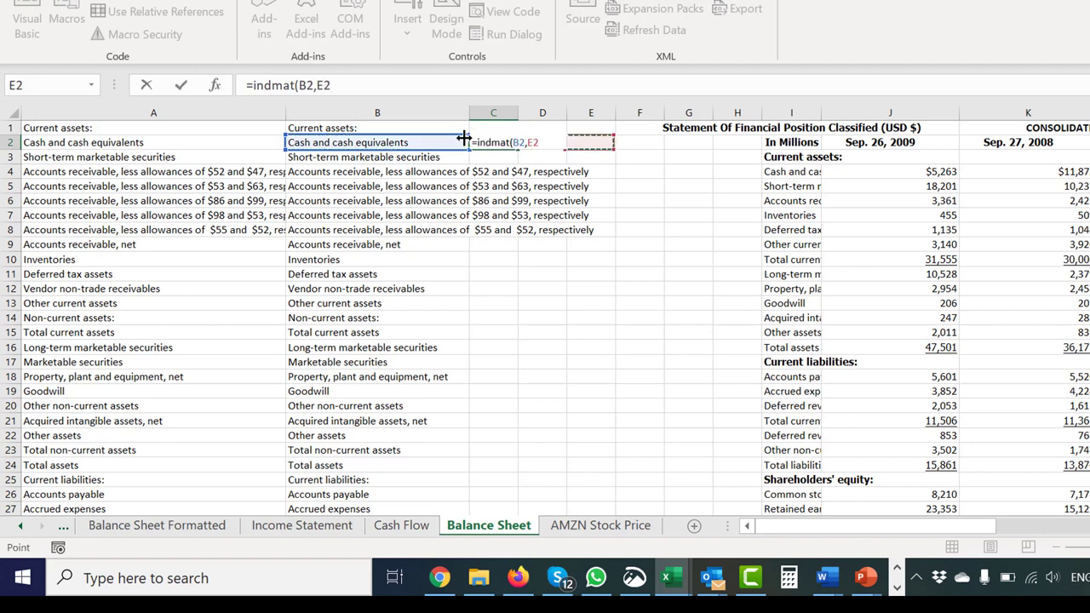
pyautogui.press('Right')
pyautogui.hotkey('ctrl', 'space')
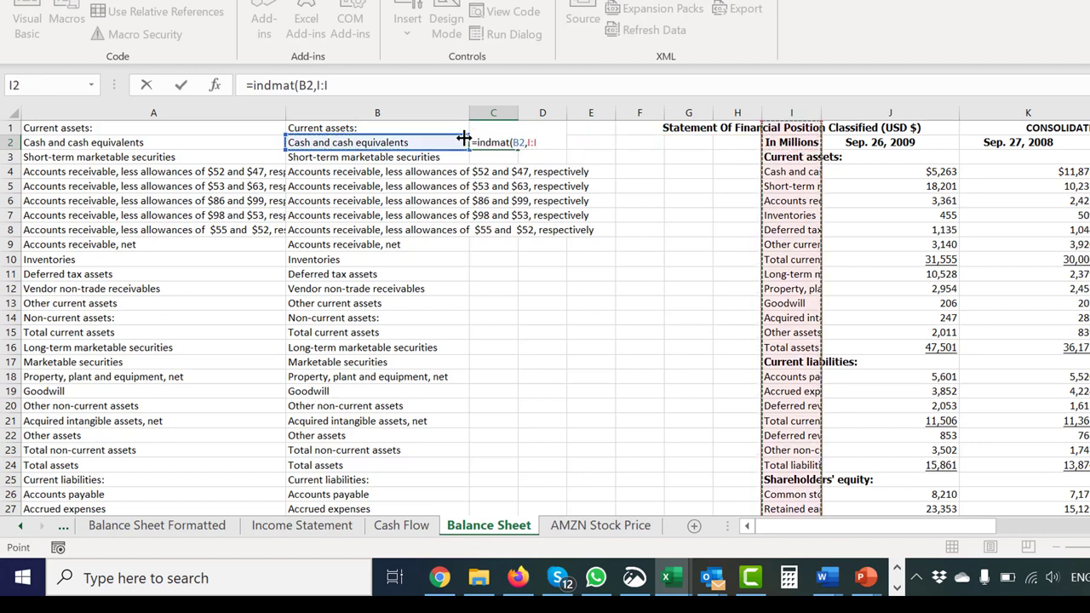
pyautogui.write(',')
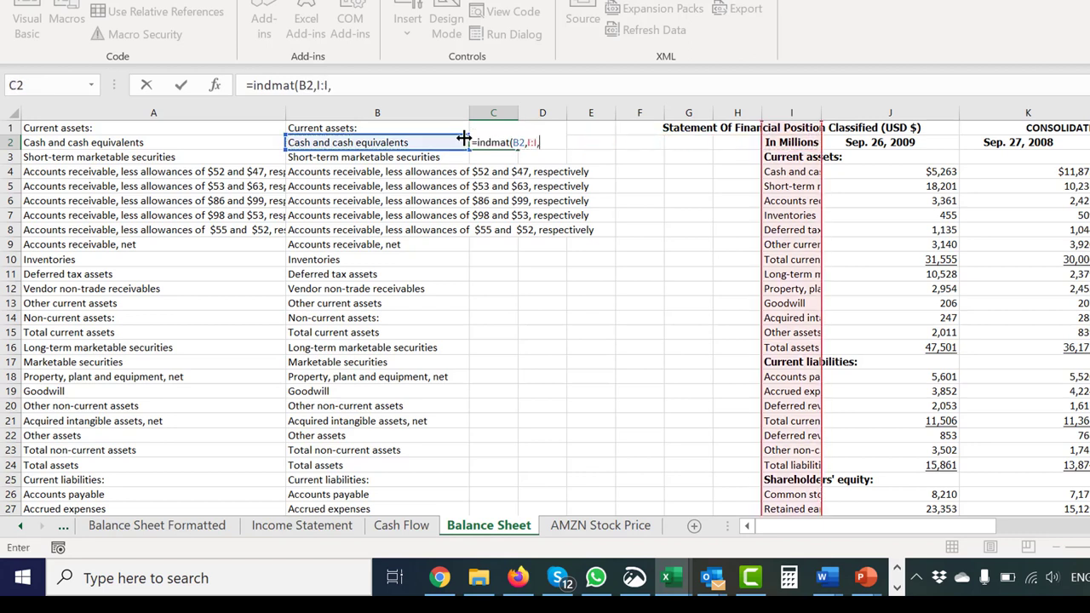
pyautogui.click(866, 104)
pyautogui.press('Return')
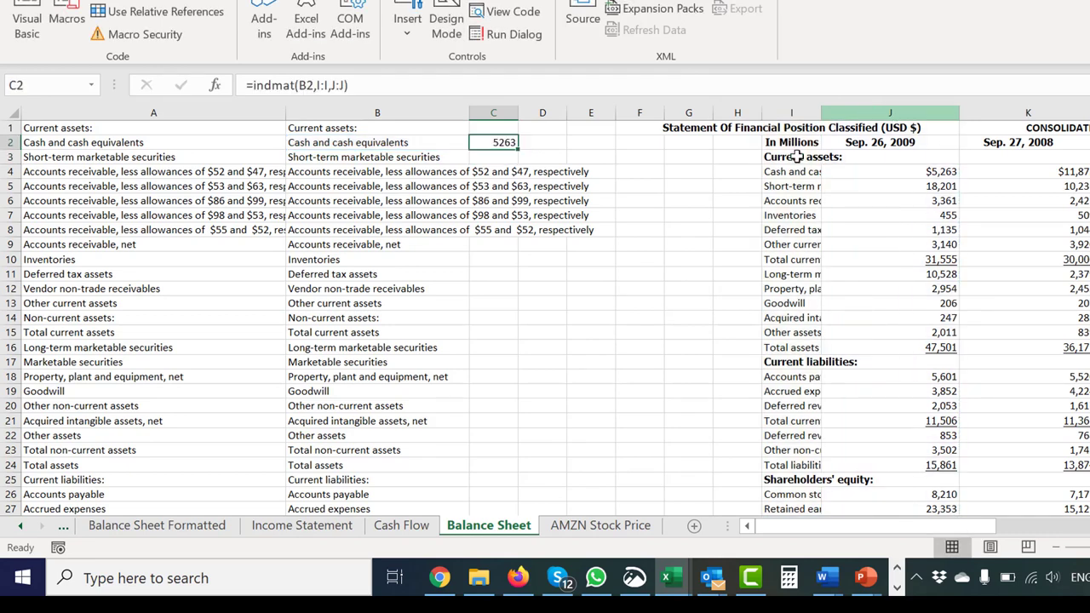
pyautogui.doubleClick(518, 149)
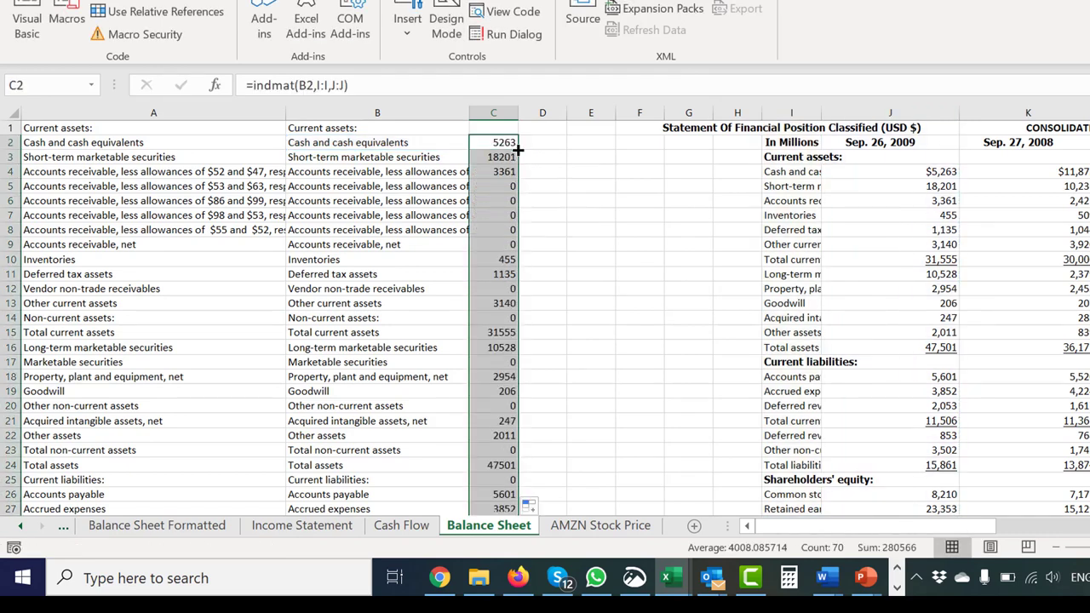
# Examine the indmat results in column C against the line items, down to the end of the list and back up to C1
pyautogui.press('Down')
pyautogui.press('Down')
pyautogui.press('Down')
pyautogui.press('Down')
pyautogui.press('Down')
pyautogui.press('Down')
pyautogui.press('Down')
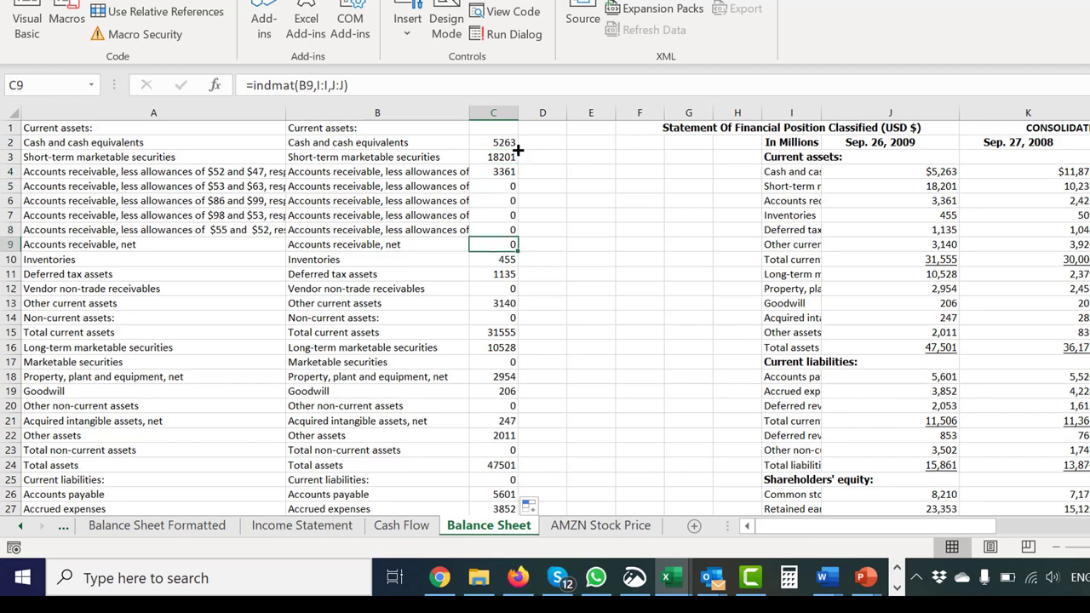
pyautogui.press('pagedown')
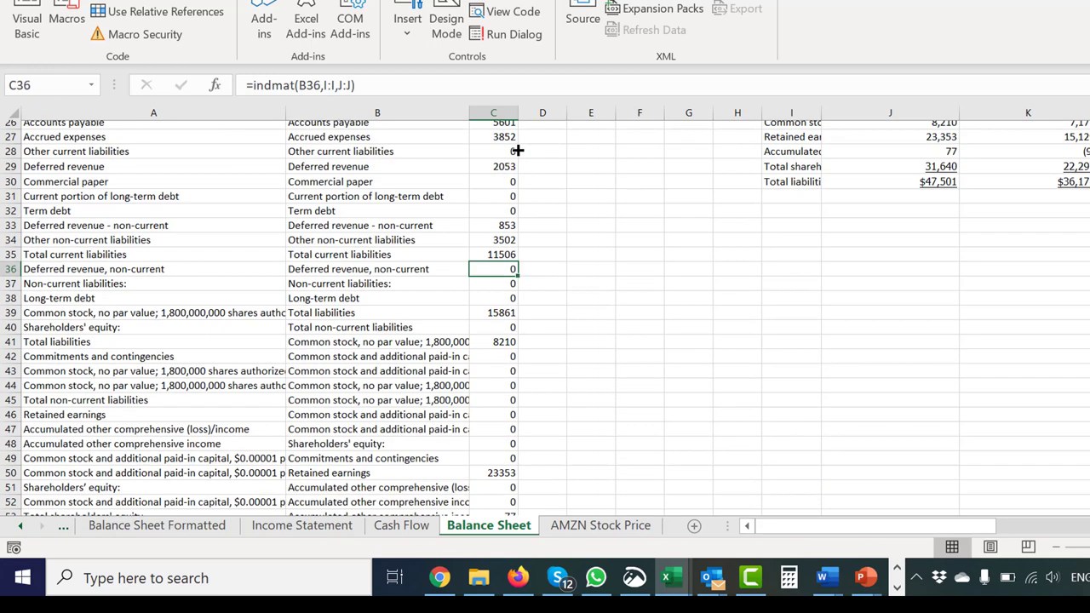
pyautogui.press('pagedown')
pyautogui.press('pageup')
pyautogui.press('pageup')
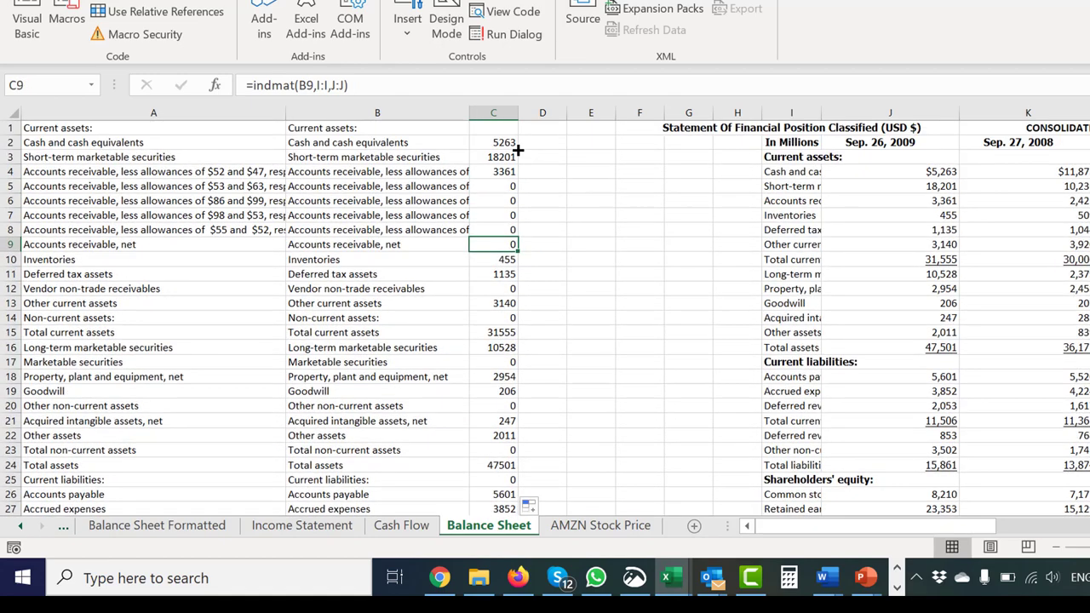
pyautogui.press('Up')
pyautogui.press('Up')
pyautogui.press('Up')
pyautogui.press('Up')
pyautogui.press('Up')
pyautogui.press('Up')
pyautogui.press('Up')
pyautogui.press('Up')
# Try an indmat formula in D2 with B2 as the lookup item and column K as the only range
pyautogui.press('Down')
pyautogui.press('Right')
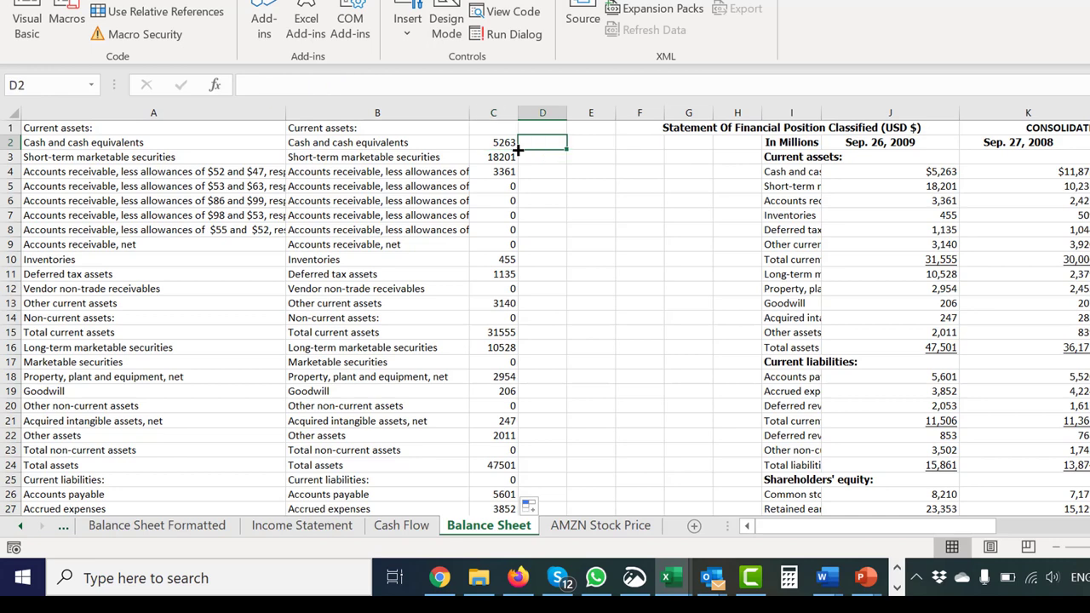
pyautogui.write('=in')
pyautogui.press('Down')
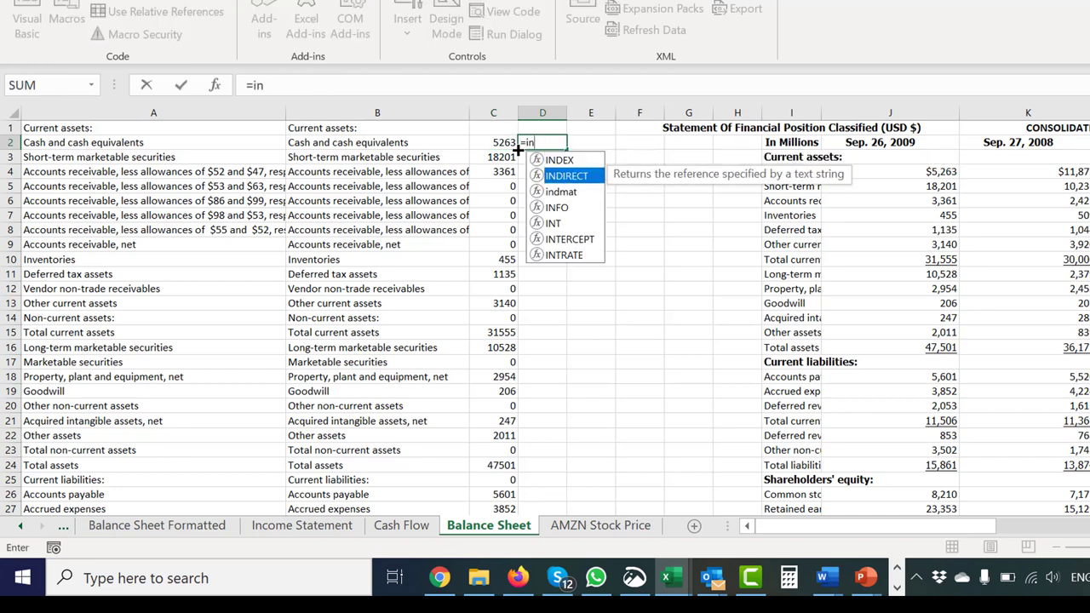
pyautogui.press('Down')
pyautogui.press('Escape')
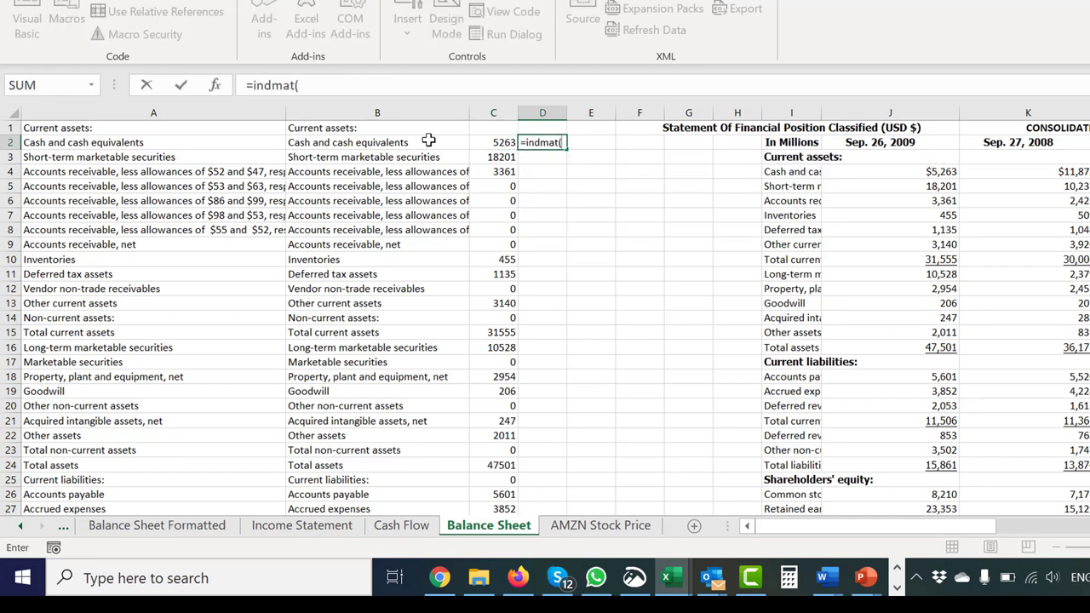
pyautogui.write('dmat(')
pyautogui.click(415, 143)
pyautogui.write(',')
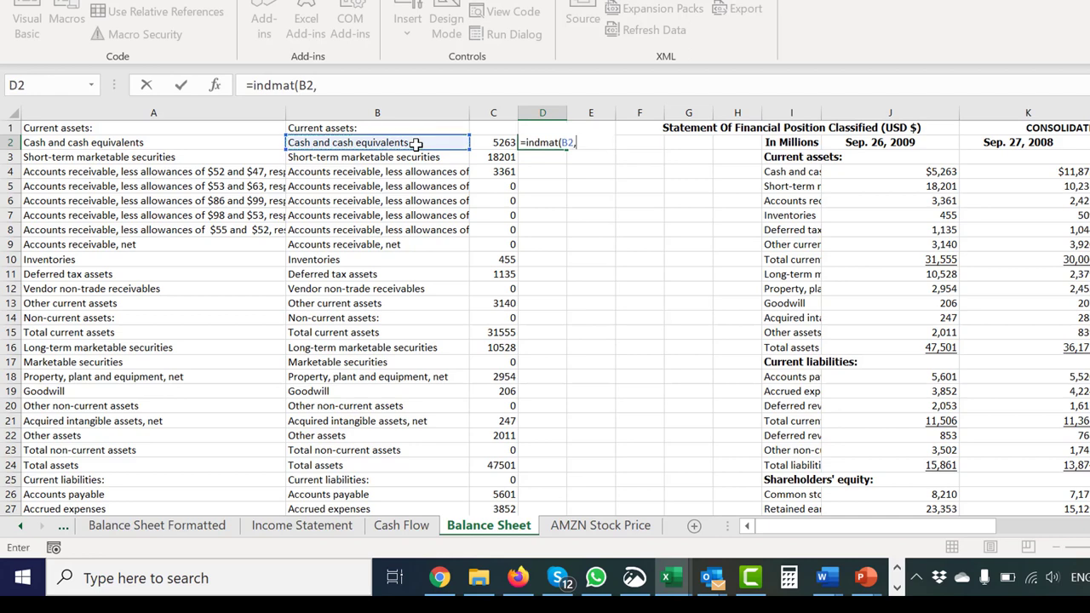
pyautogui.click(1034, 110)
pyautogui.press('Return')
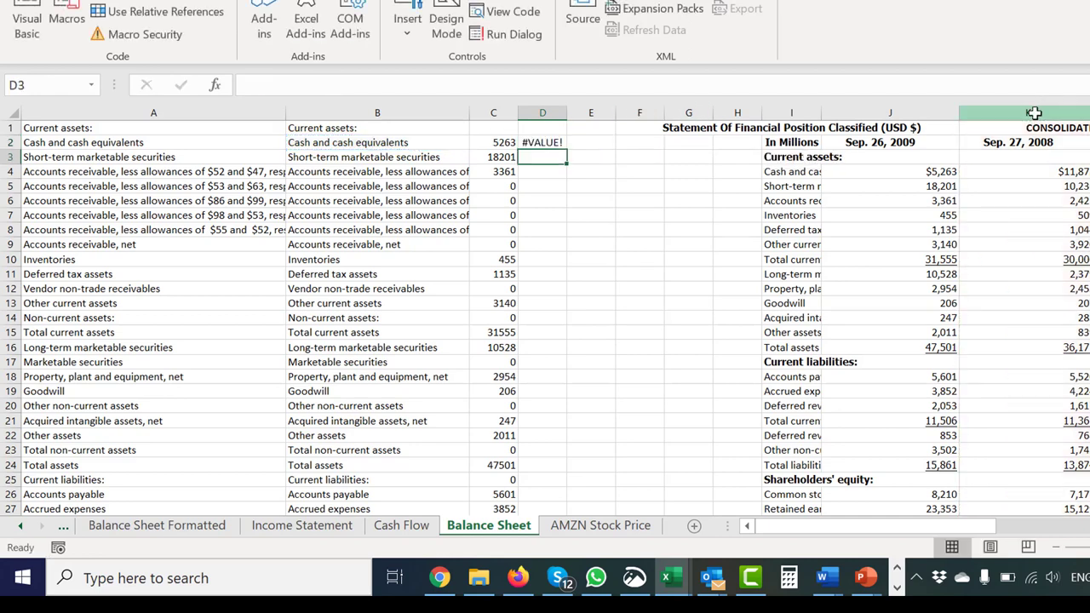
# Enter =indmat(B2,I:I,K:K) in D2 for Cash and cash equivalents and fill the formula down column D
pyautogui.press('Up')
pyautogui.press('F2')
pyautogui.press('Escape')
pyautogui.write('=in')
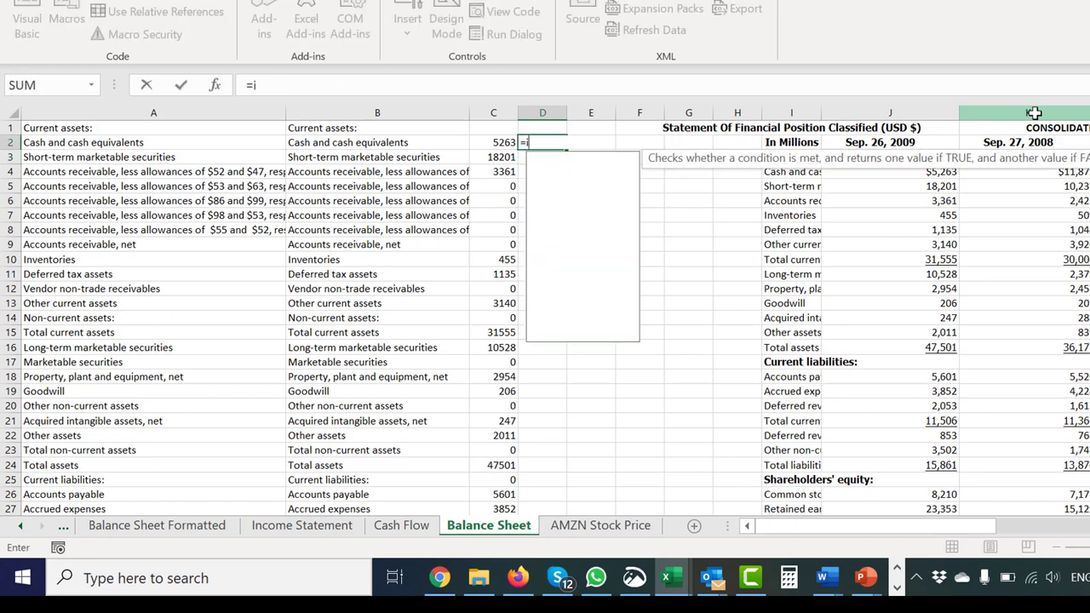
pyautogui.press('Down')
pyautogui.press('Down')
pyautogui.press('Tab')
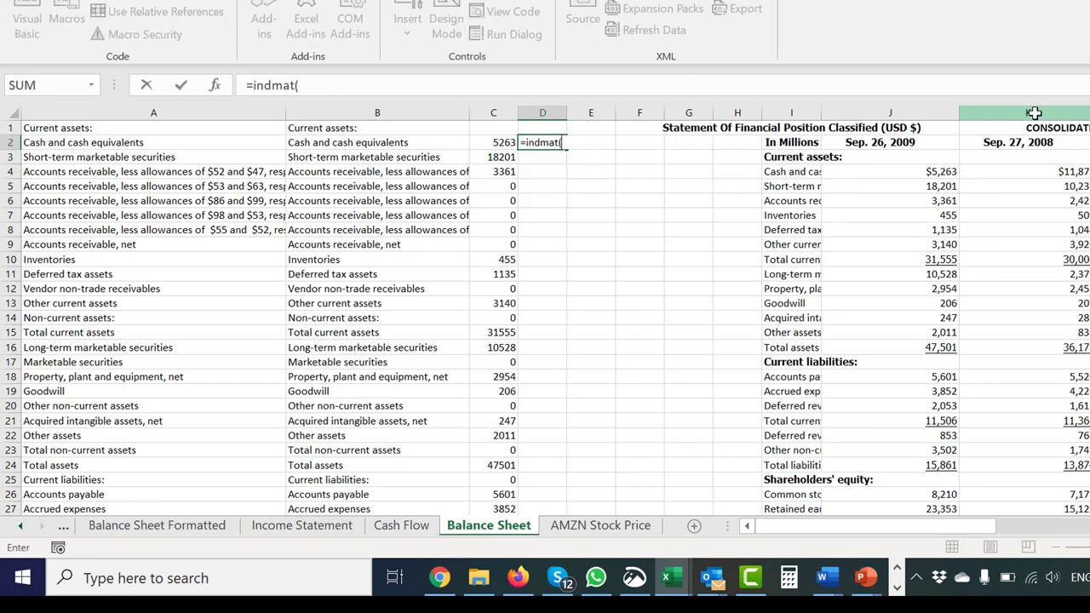
pyautogui.press('Left')
pyautogui.press('Left')
pyautogui.write(',')
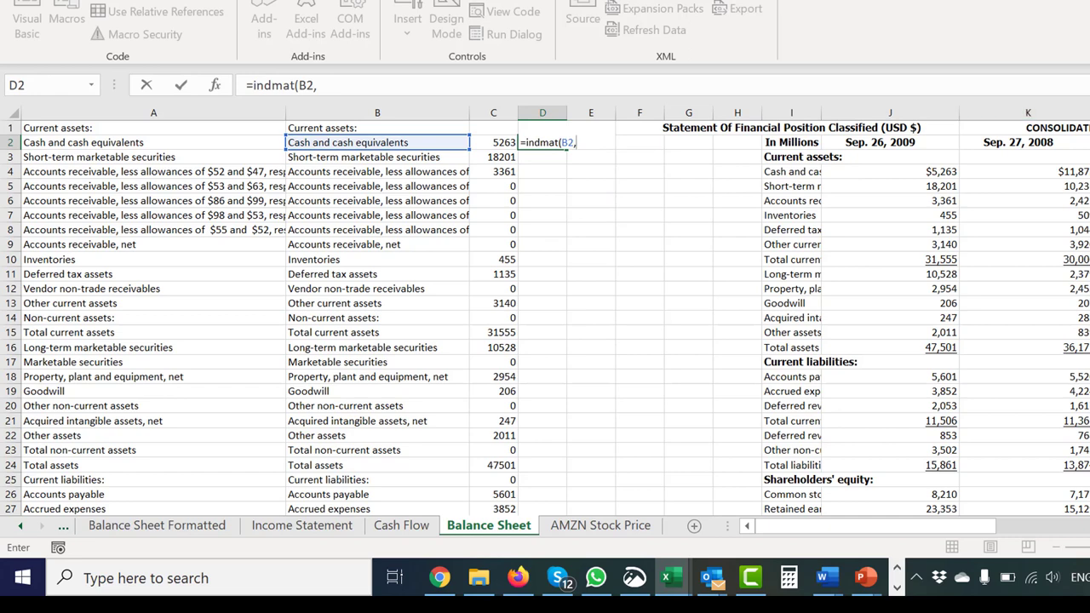
pyautogui.click(800, 106)
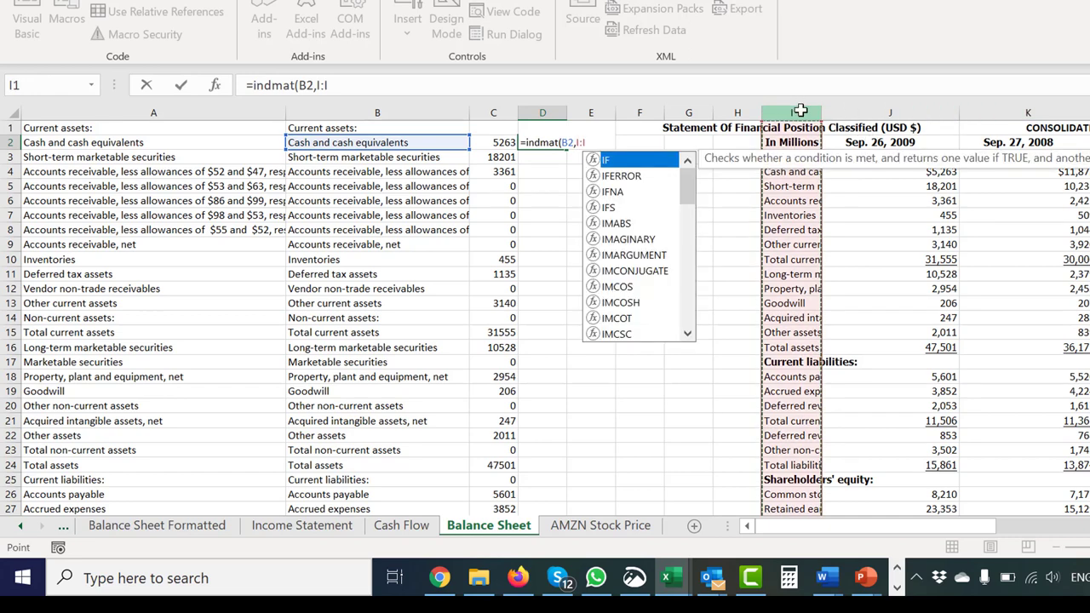
pyautogui.write(',')
pyautogui.click(1011, 111)
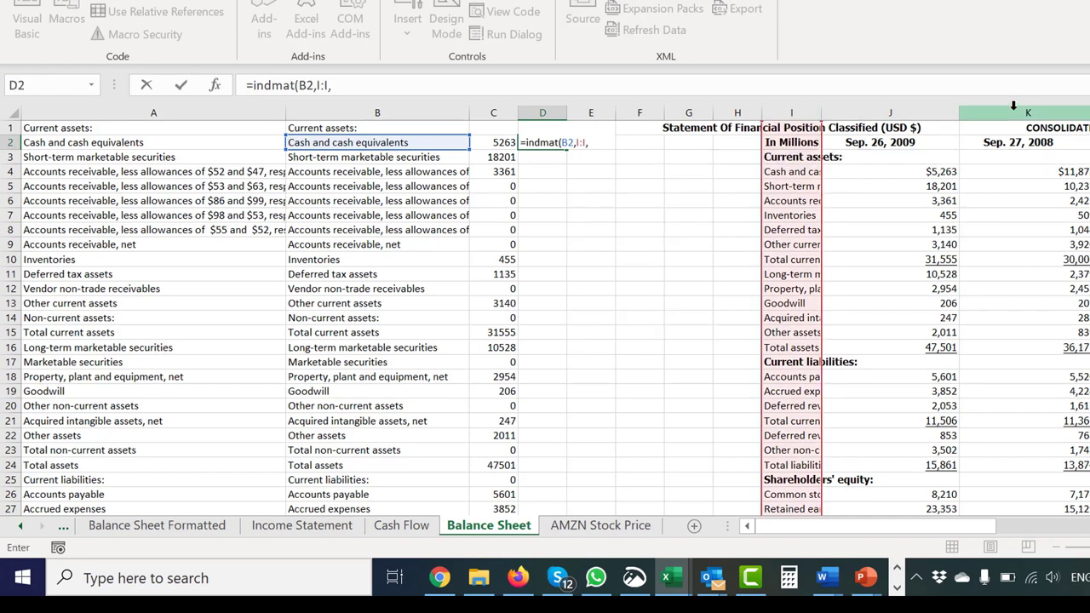
pyautogui.press('Return')
pyautogui.press('Up')
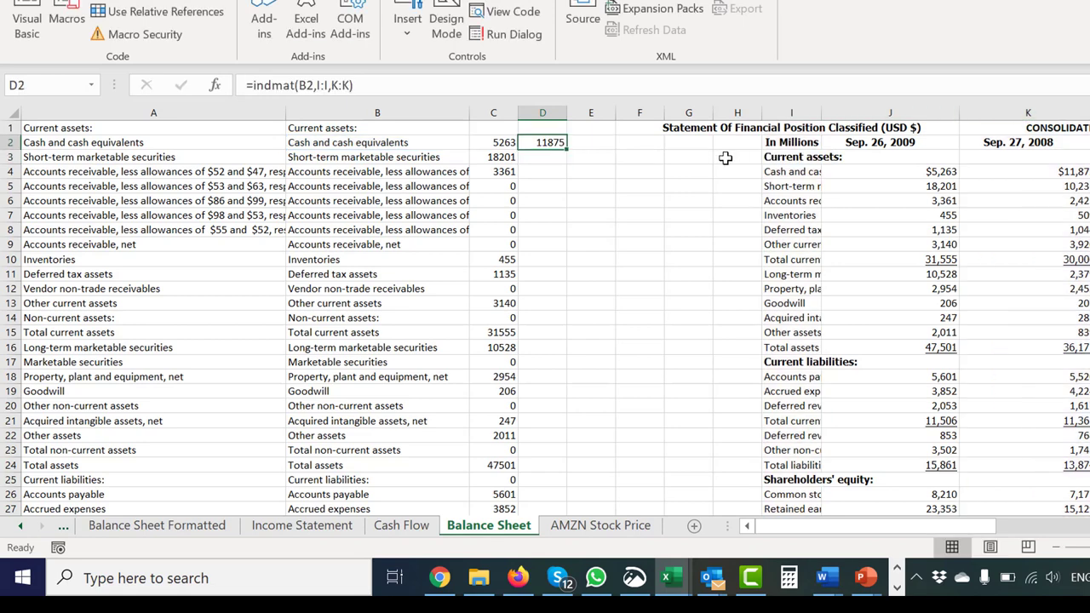
pyautogui.doubleClick(566, 148)
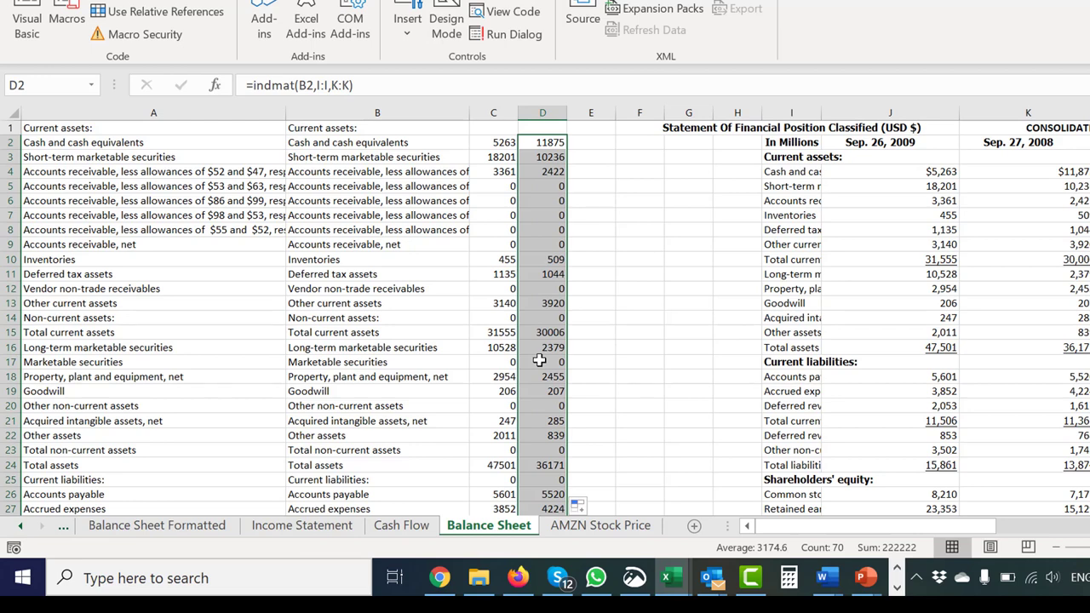
pyautogui.click(657, 422)
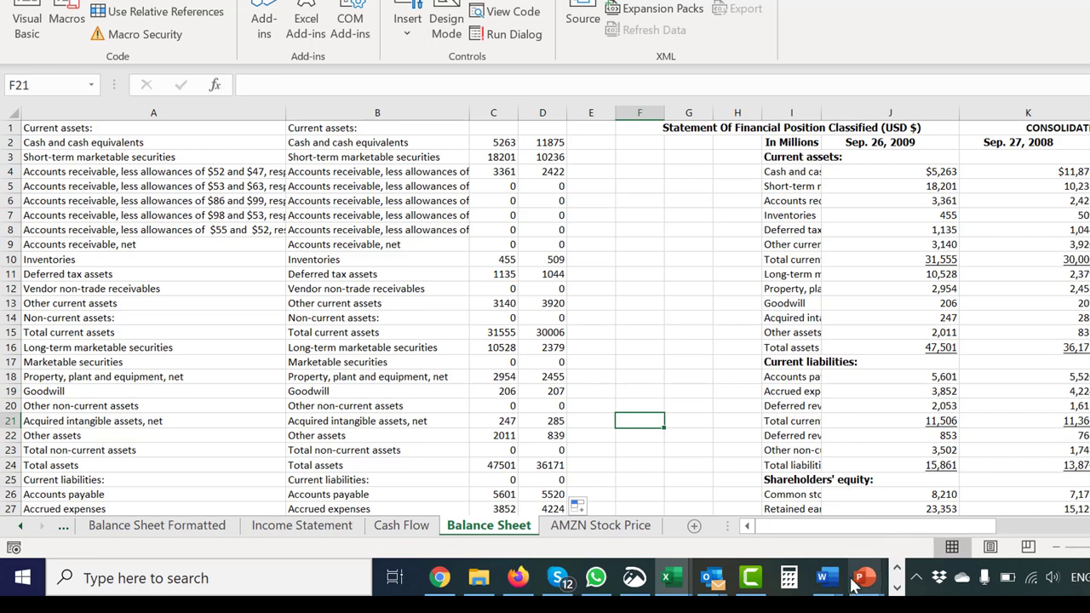
# Switch to the completed workbook's Income Statement sheet and examine the union formula and the indmat formulas across the Net sales row
pyautogui.moveTo(673, 591)
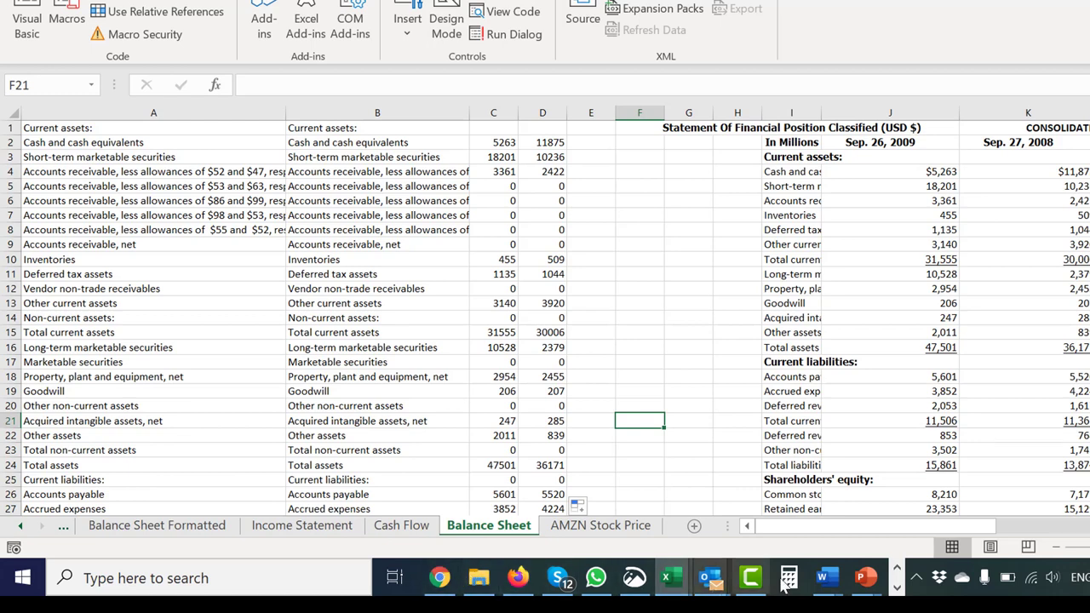
pyautogui.click(897, 587)
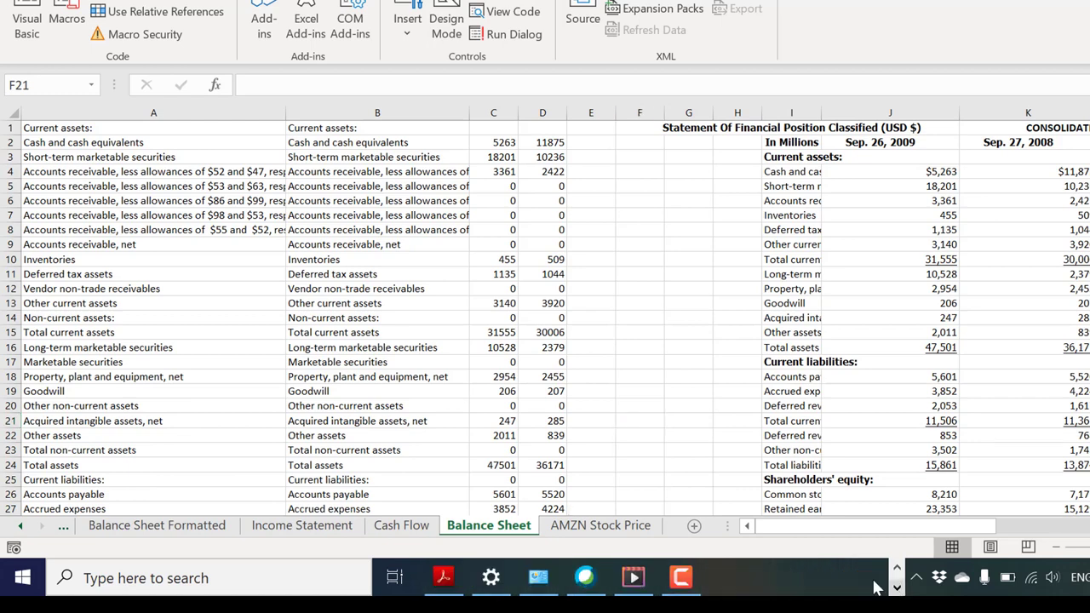
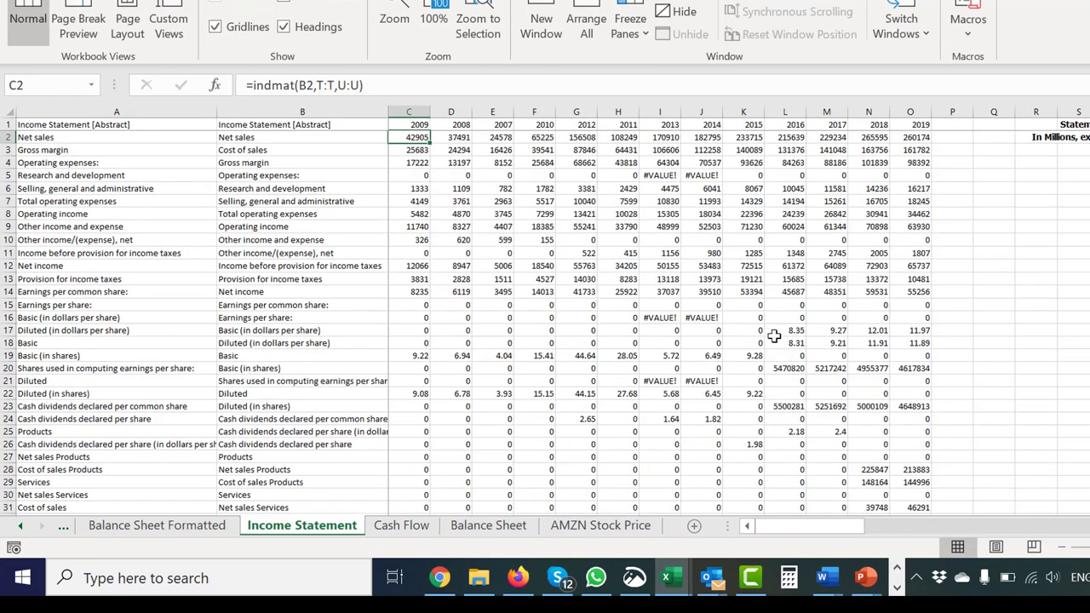
pyautogui.press('Left')
pyautogui.press('Left')
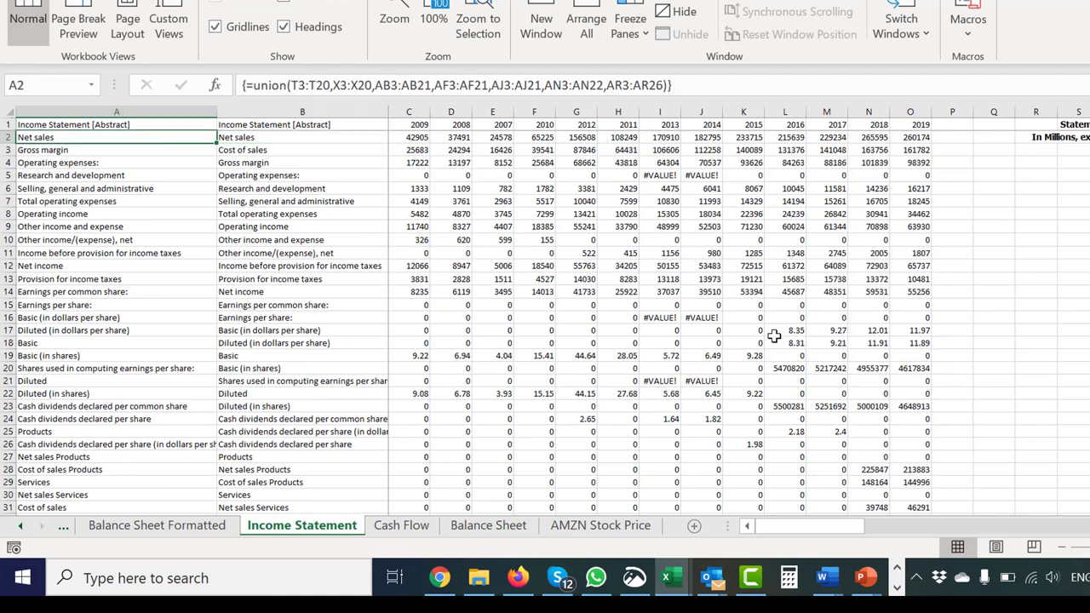
pyautogui.press('Up')
pyautogui.press('Right')
pyautogui.press('Right')
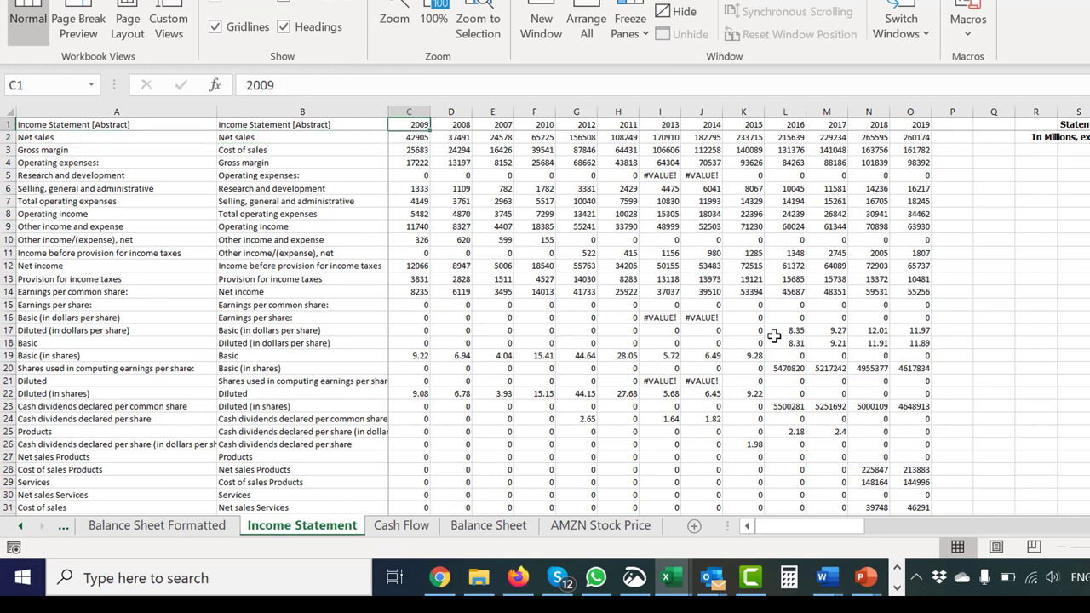
pyautogui.press('Right')
pyautogui.press('Down')
pyautogui.press('Left')
pyautogui.press('Right')
pyautogui.press('Right')
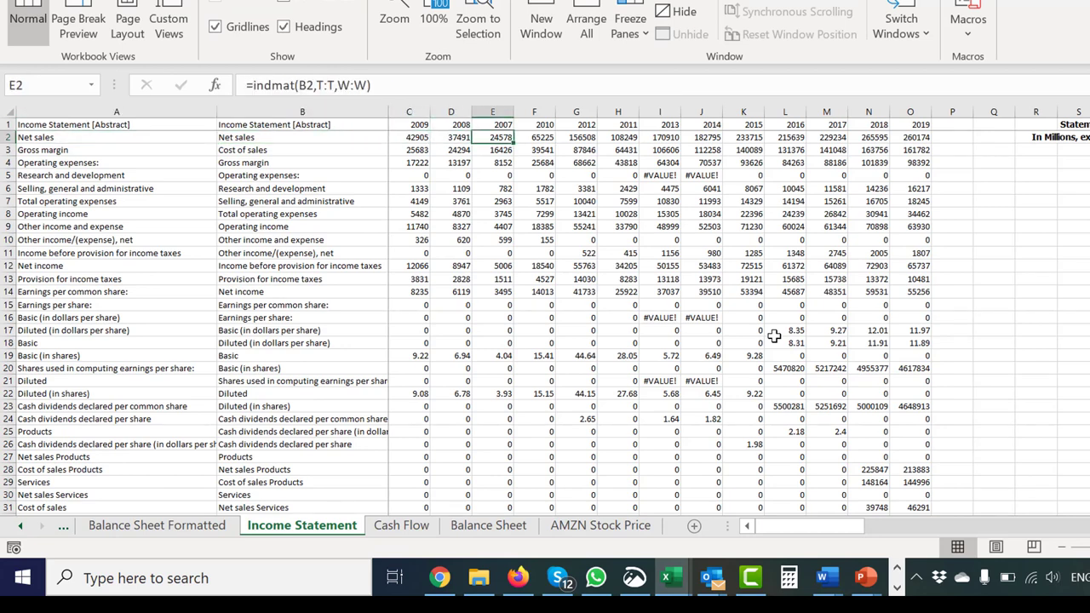
pyautogui.press('Right')
pyautogui.press('Right')
pyautogui.press('Right')
pyautogui.press('Right')
pyautogui.press('Right')
pyautogui.press('Right')
pyautogui.press('Left')
# Examine the Income Statement's indmat results down the 2014 column and across the Earnings per share row
pyautogui.press('Down')
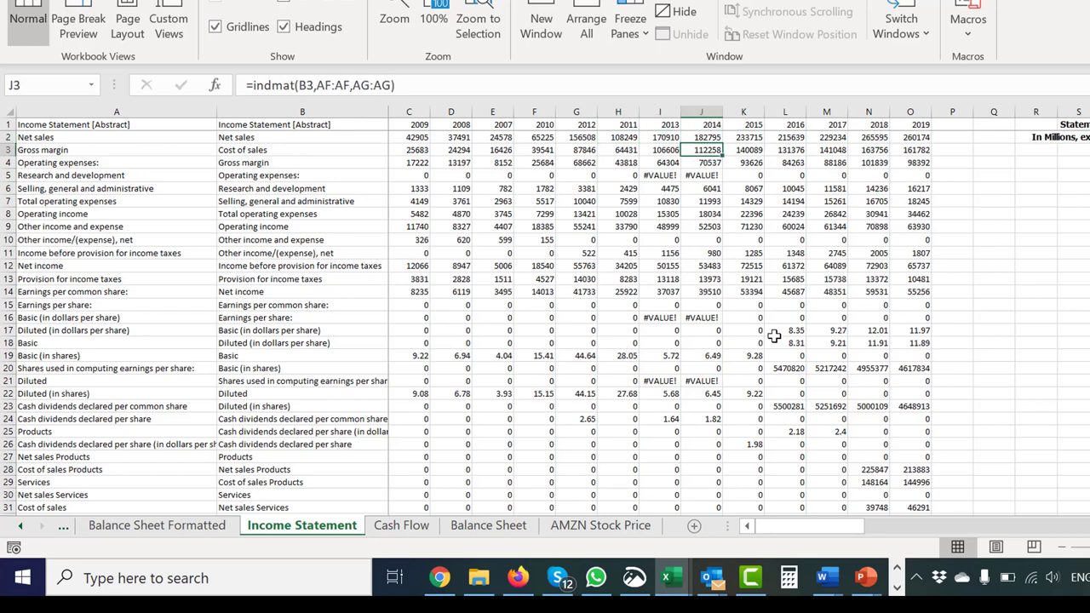
pyautogui.press('Down')
pyautogui.press('Down')
pyautogui.press('Down')
pyautogui.press('Down')
pyautogui.press('Down')
pyautogui.press('Down')
pyautogui.press('Down')
pyautogui.press('Down')
pyautogui.press('Down')
pyautogui.press('Down')
pyautogui.press('Down')
pyautogui.press('Down')
pyautogui.press('Down')
pyautogui.press('Left')
pyautogui.press('Left')
pyautogui.press('Left')
pyautogui.press('Left')
pyautogui.press('Left')
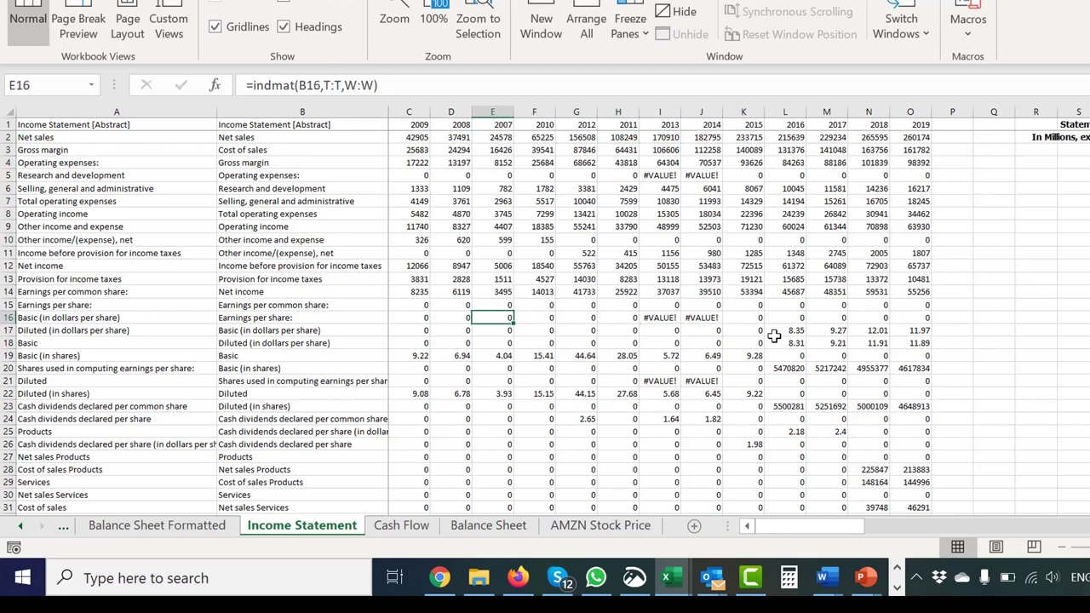
pyautogui.press('Left')
pyautogui.press('Left')
pyautogui.press('Right')
pyautogui.press('Right')
pyautogui.press('Right')
pyautogui.press('Right')
pyautogui.press('Right')
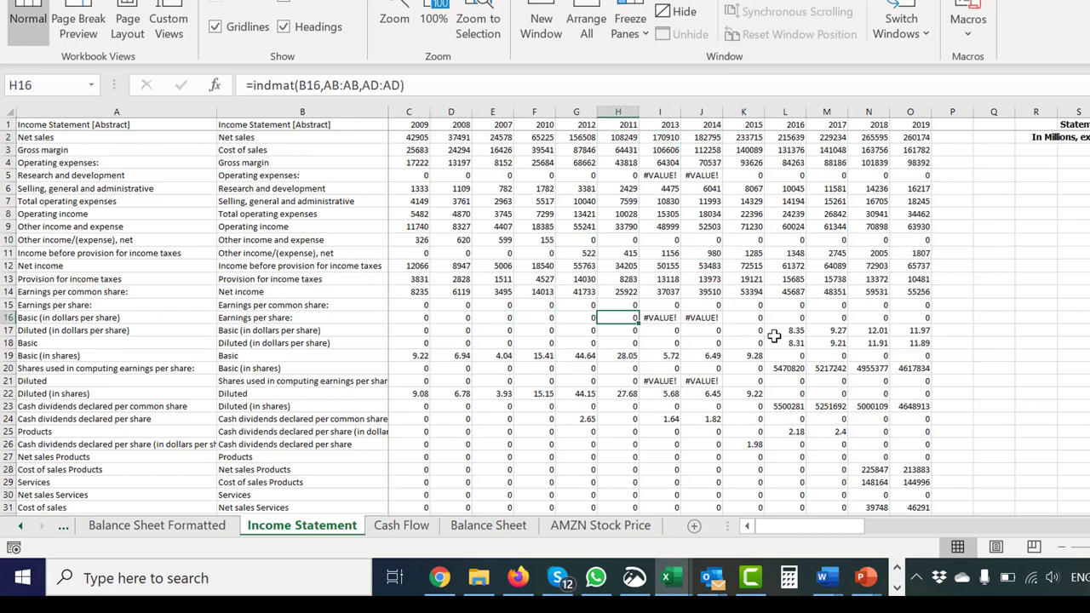
pyautogui.press('Right')
# Move through the Cash Flow sheet to the Balance Sheet and inspect the 2011 column from row 48 up to the first line items
pyautogui.hotkey('ctrl', 'pagedown')
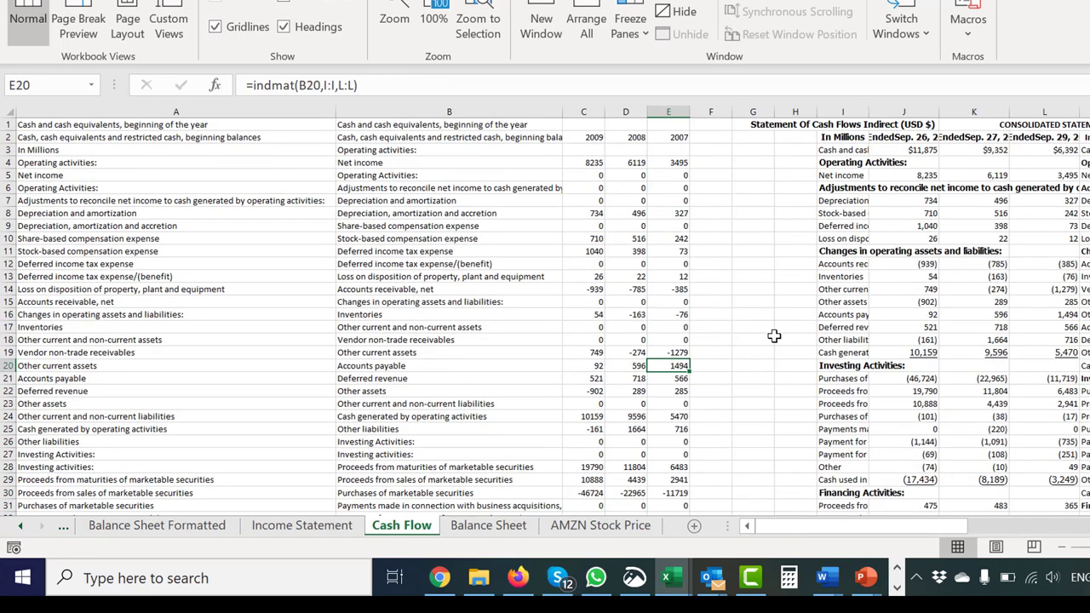
pyautogui.hotkey('ctrl', 'pagedown')
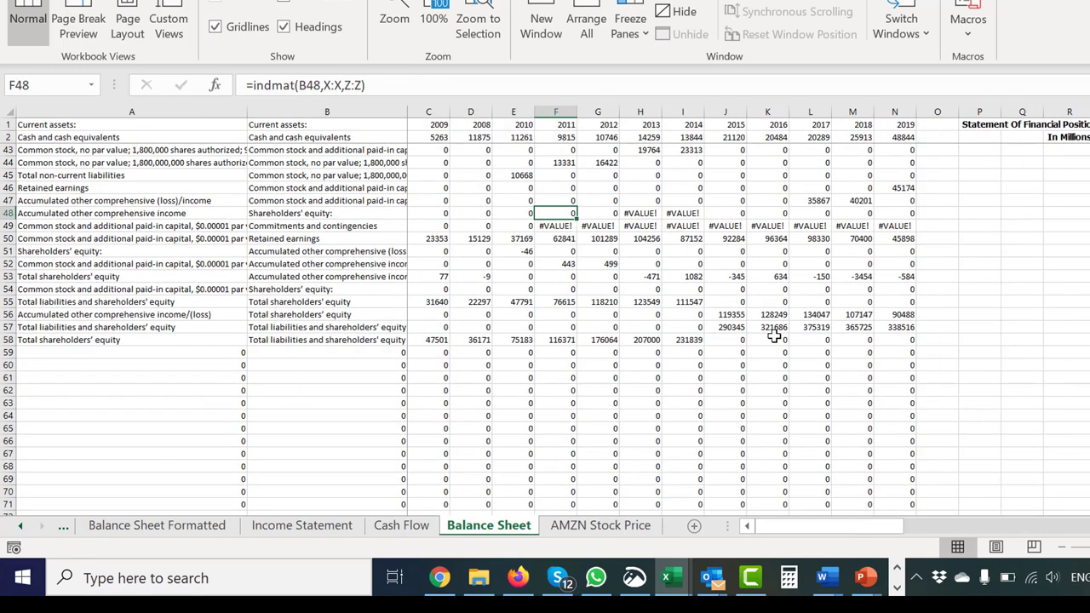
pyautogui.press('pageup')
pyautogui.press('Up')
pyautogui.press('Up')
pyautogui.press('Up')
pyautogui.press('Up')
pyautogui.press('Up')
pyautogui.press('Up')
pyautogui.press('Up')
pyautogui.press('Up')
pyautogui.press('Up')
pyautogui.press('Up')
pyautogui.press('Up')
pyautogui.press('Up')
pyautogui.press('Up')
pyautogui.press('Up')
pyautogui.press('Up')
pyautogui.press('Up')
pyautogui.press('Up')
pyautogui.press('Up')
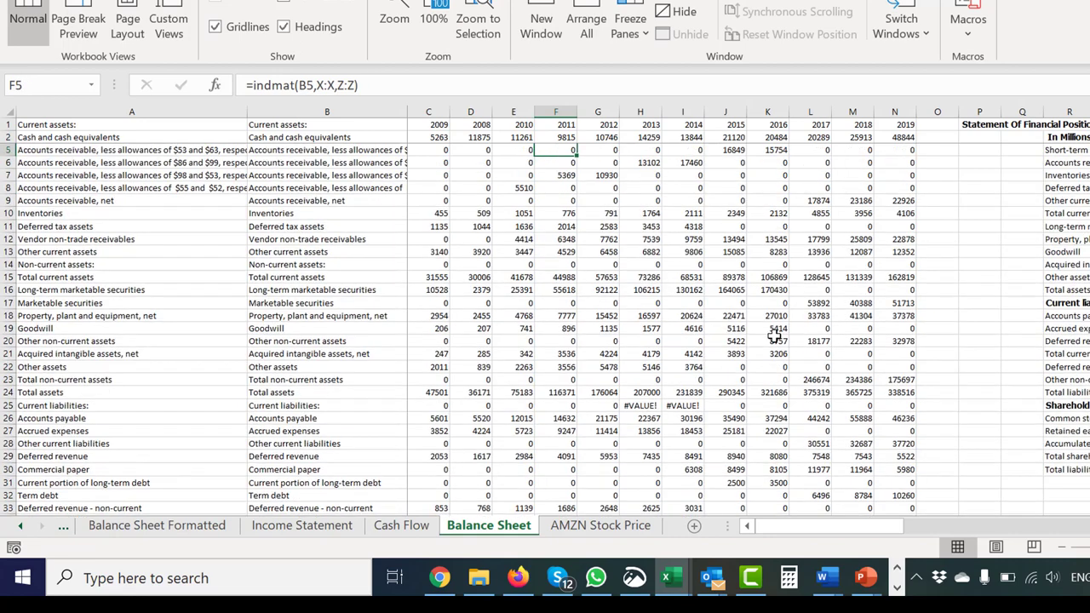
# Examine the Balance Sheet's separate accounts receivable lines in rows 4 to 8 across the year columns
pyautogui.press('Left')
pyautogui.press('Left')
pyautogui.press('Left')
pyautogui.press('Down')
pyautogui.press('Down')
pyautogui.press('Down')
pyautogui.press('Down')
pyautogui.press('Down')
pyautogui.press('Down')
pyautogui.press('Down')
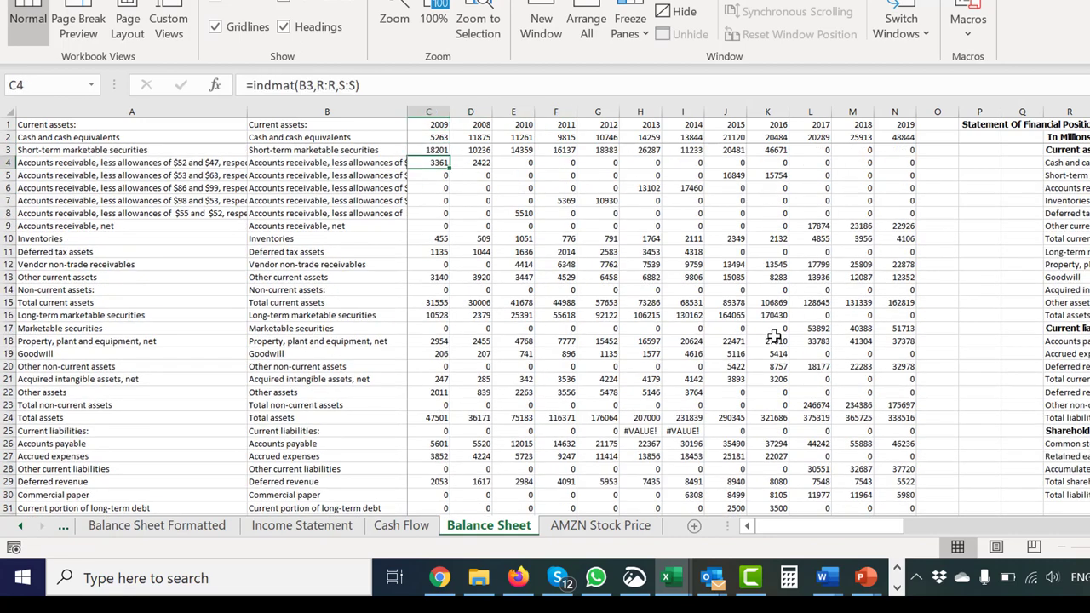
pyautogui.press('Right')
pyautogui.press('Right')
pyautogui.press('Right')
pyautogui.press('Right')
pyautogui.press('Right')
pyautogui.press('Right')
pyautogui.press('Right')
pyautogui.press('Right')
pyautogui.press('Right')
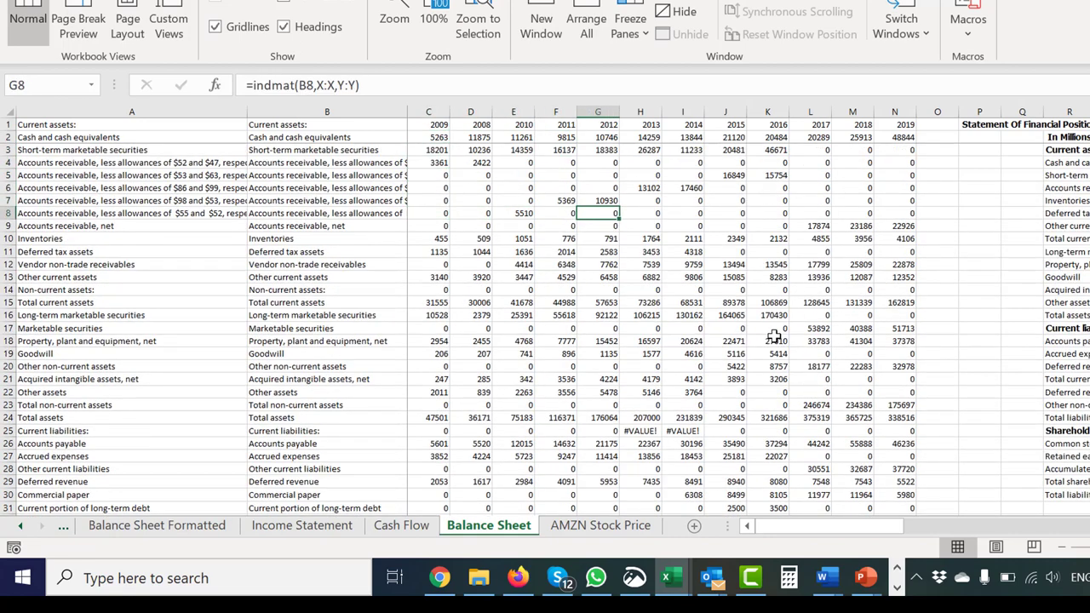
pyautogui.press('Down')
pyautogui.press('Left')
pyautogui.press('Left')
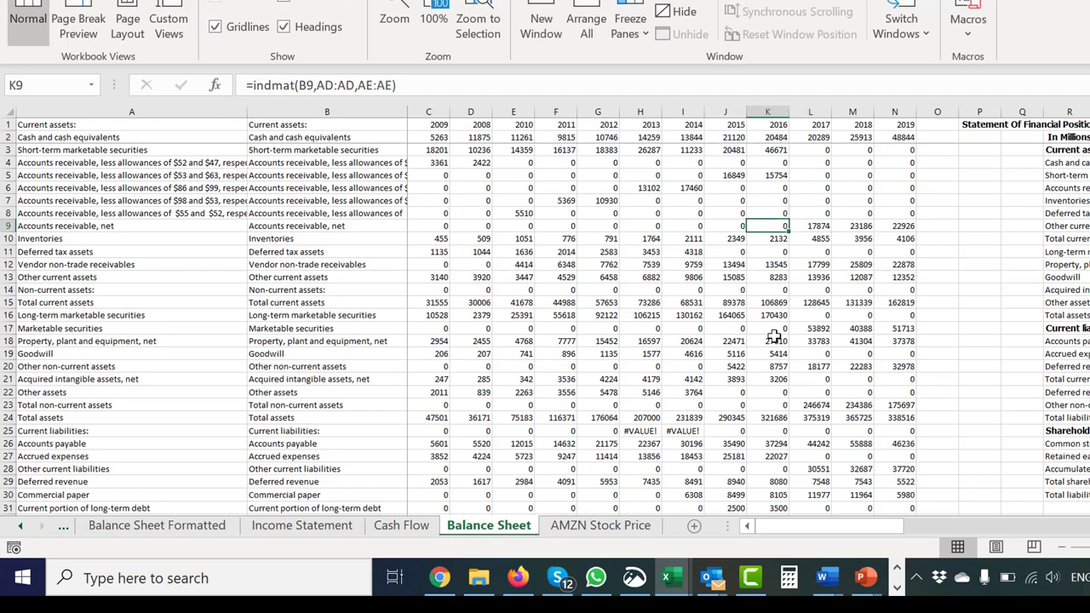
# Review the indmat formulas along the Accounts receivable, net row across the year columns and back to 2009
pyautogui.press('Home')
pyautogui.press('Right')
pyautogui.press('Right')
pyautogui.press('Right')
pyautogui.press('Right')
pyautogui.press('Right')
pyautogui.press('Right')
pyautogui.press('Right')
pyautogui.press('Right')
pyautogui.press('Right')
pyautogui.press('Right')
pyautogui.press('Right')
pyautogui.press('Right')
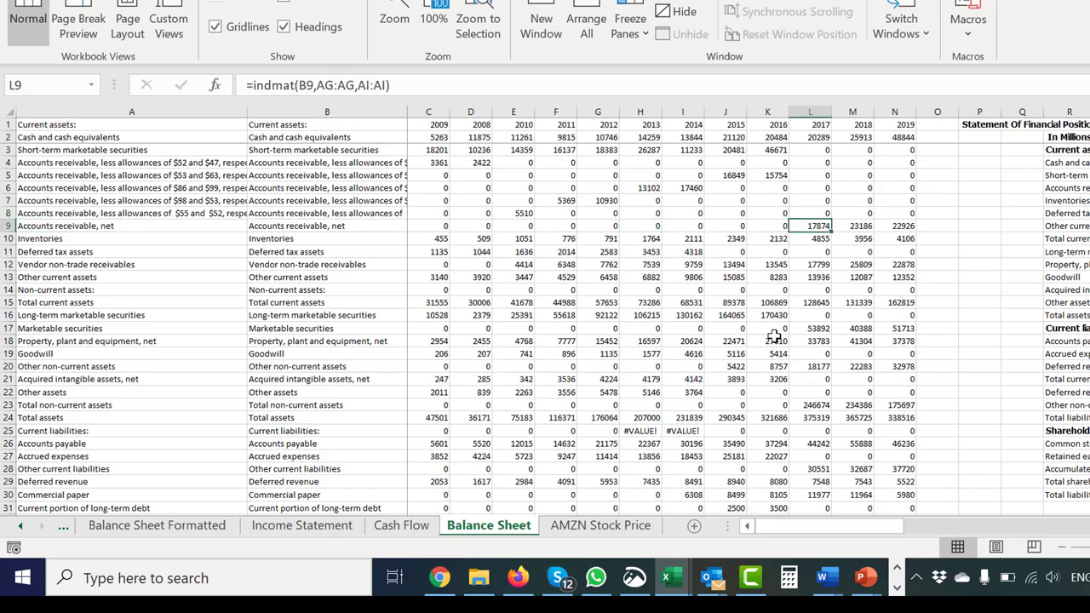
pyautogui.press('Left')
pyautogui.press('Left')
pyautogui.press('Left')
pyautogui.press('Left')
pyautogui.press('Left')
pyautogui.press('Left')
pyautogui.press('Left')
pyautogui.press('Left')
pyautogui.press('Left')
pyautogui.press('Left')
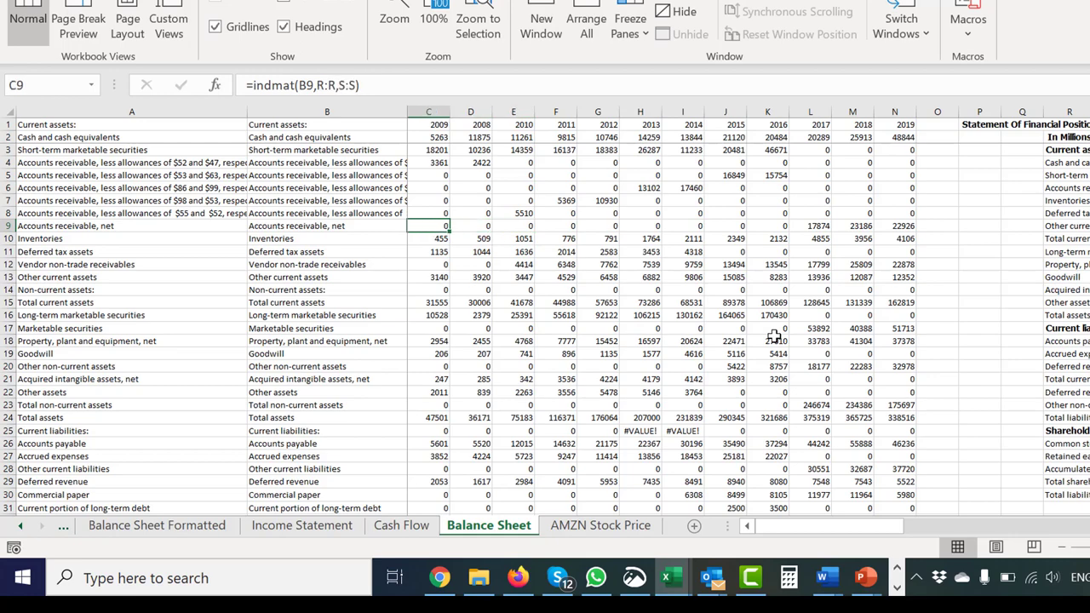
# Copy the Income Statement line items and their 2009 to 2019 year columns, range B1:O32
pyautogui.hotkey('ctrl', 'pageup')
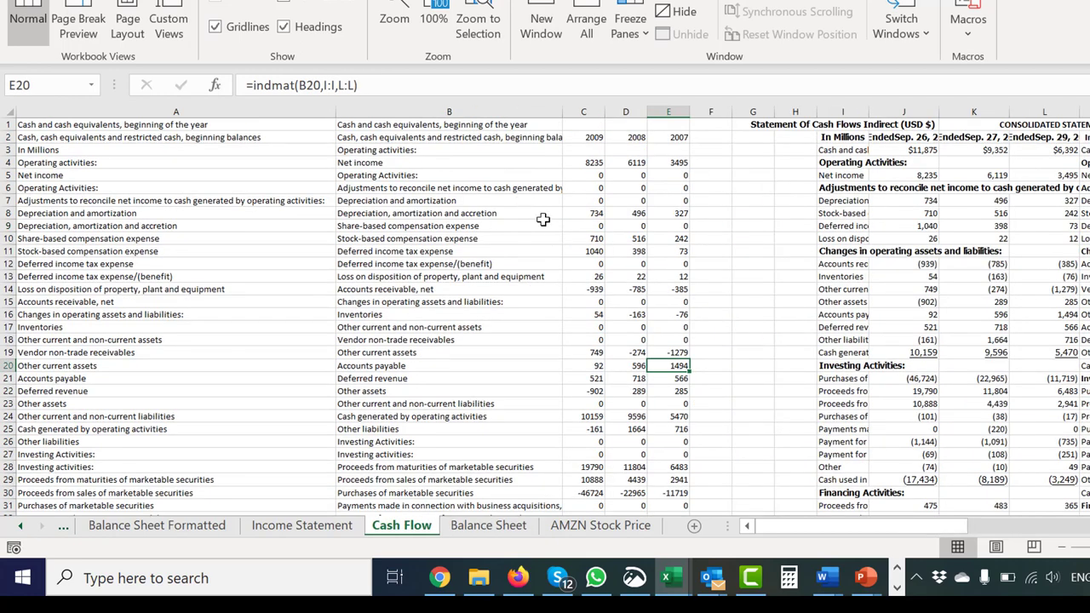
pyautogui.hotkey('ctrl', 'pageup')
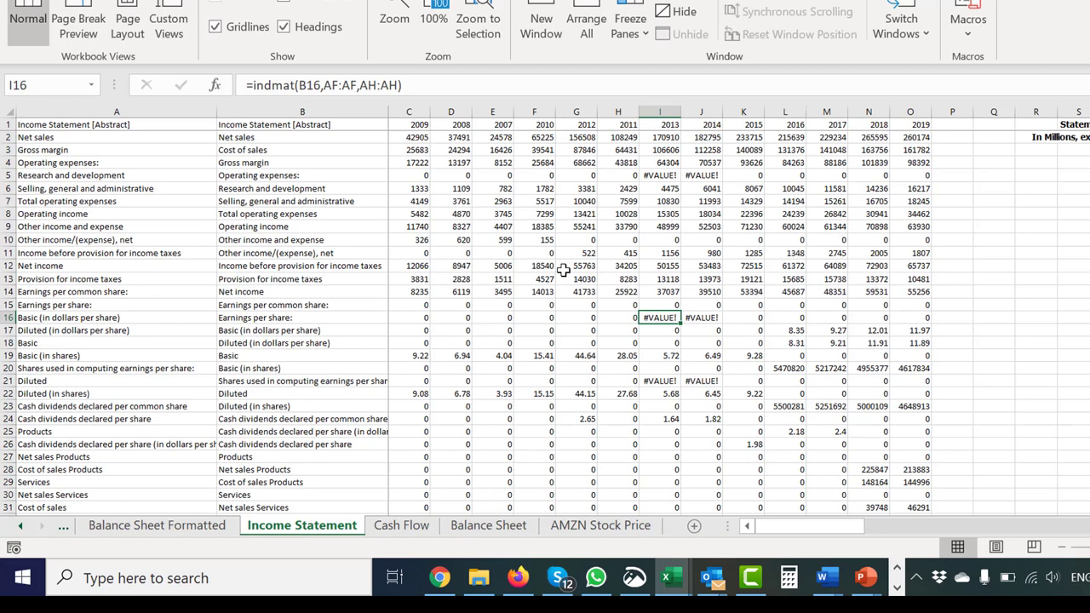
pyautogui.click(343, 203)
pyautogui.press('Left')
pyautogui.press('Right')
pyautogui.press('Up')
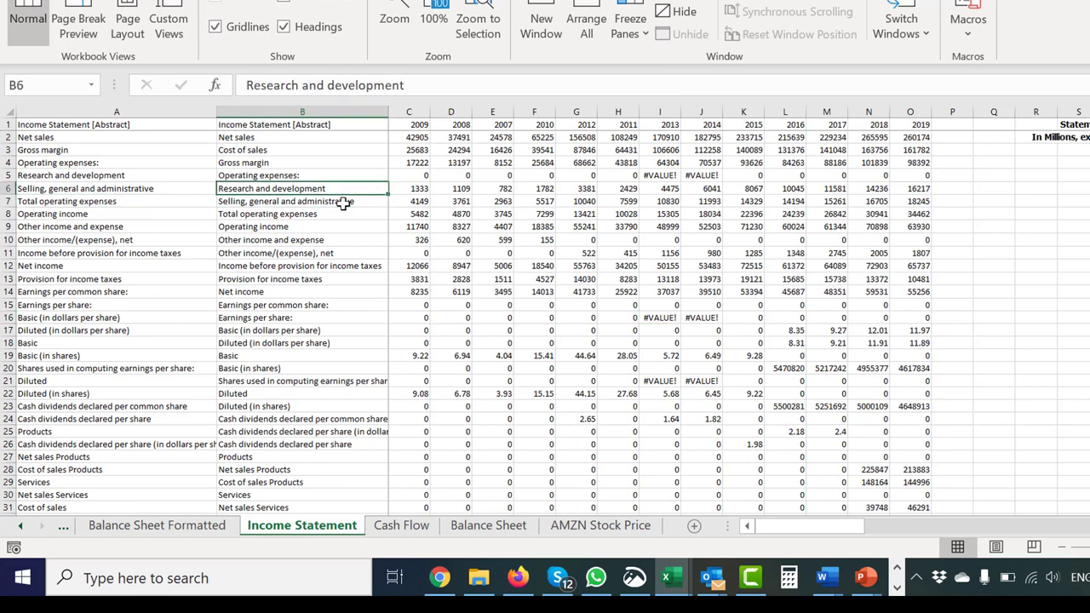
pyautogui.hotkey('ctrl', 'Up')
pyautogui.hotkey('ctrl', 'shift', 'Right')
pyautogui.hotkey('ctrl', 'shift', 'Down')
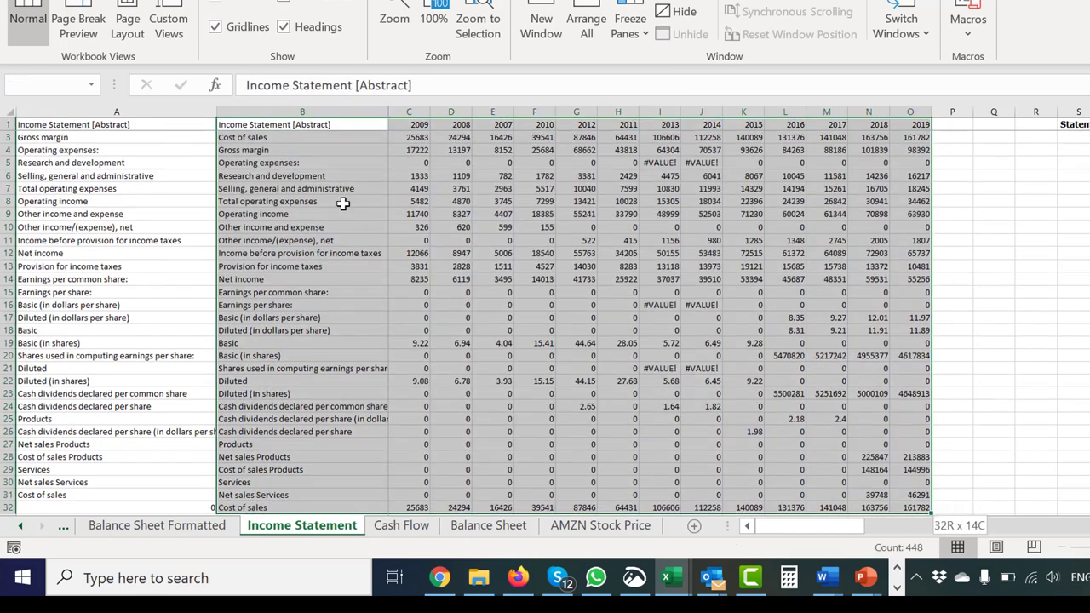
pyautogui.hotkey('ctrl', 'c')
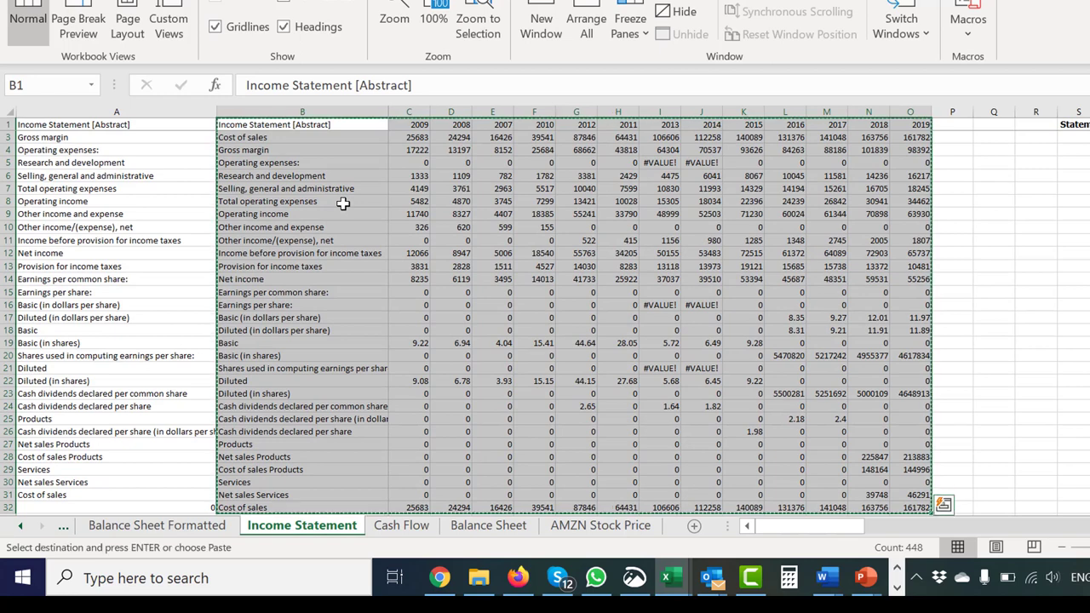
# Go to cell A1 of the Income Statement Formatted sheet as the paste destination
pyautogui.hotkey('ctrl', 'pageup')
pyautogui.hotkey('ctrl', 'pageup')
pyautogui.hotkey('ctrl', 'pageup')
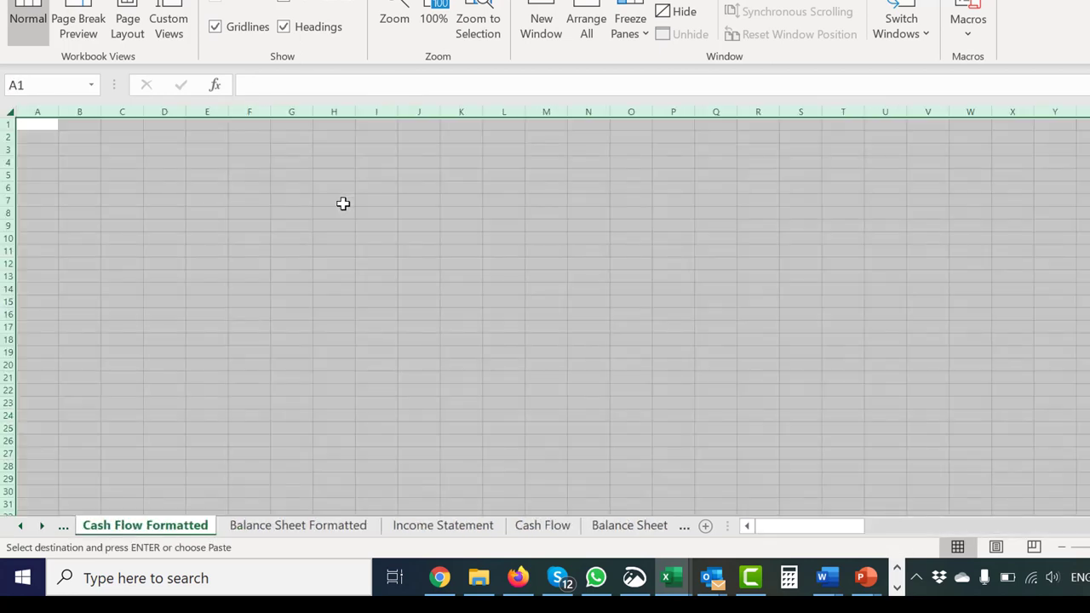
pyautogui.press('Home')
pyautogui.press('Up')
pyautogui.press('Up')
pyautogui.press('Up')
pyautogui.press('Up')
pyautogui.press('Up')
pyautogui.press('Up')
pyautogui.press('Up')
pyautogui.press('Up')
pyautogui.press('Up')
pyautogui.press('Up')
pyautogui.press('Up')
pyautogui.press('Up')
pyautogui.press('Up')
pyautogui.press('Up')
pyautogui.press('Up')
pyautogui.press('Up')
pyautogui.press('Up')
pyautogui.press('Up')
pyautogui.press('Up')
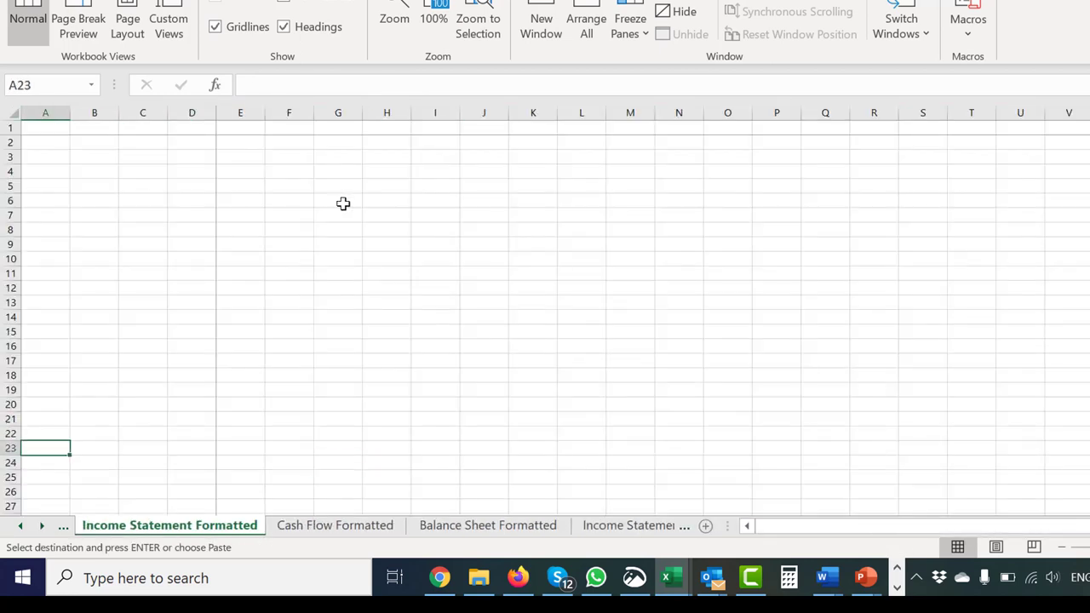
pyautogui.press('Up')
pyautogui.press('Up')
pyautogui.press('Up')
pyautogui.press('Up')
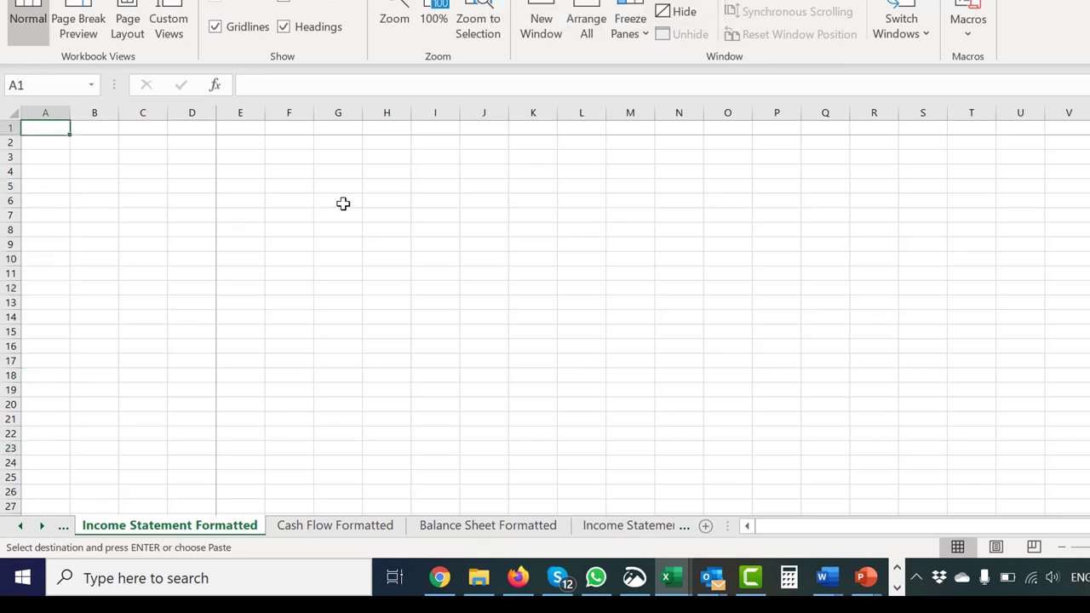
pyautogui.press('Escape')
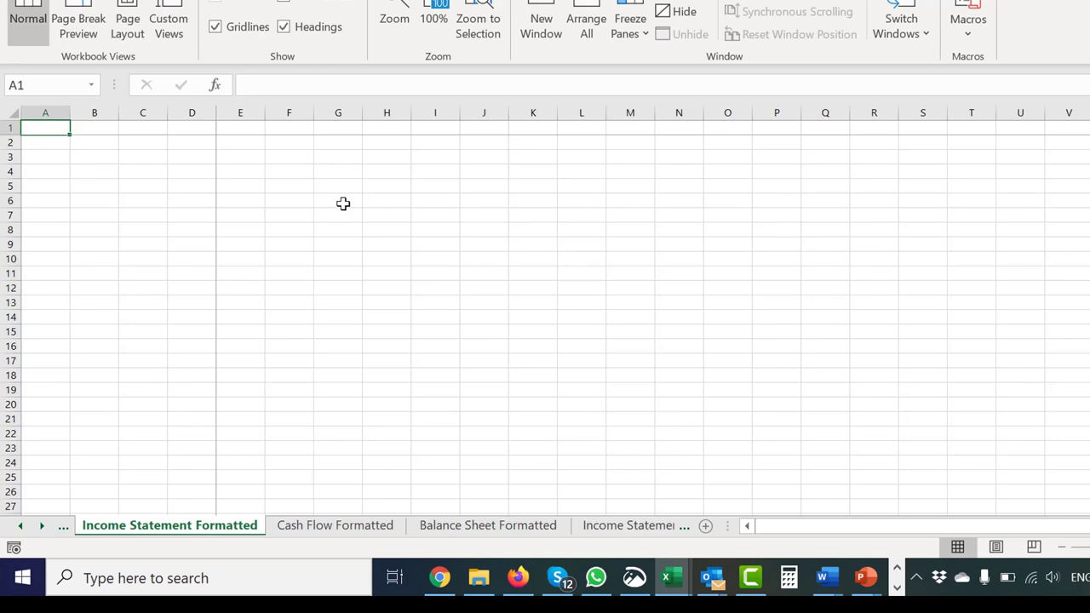
# Copy the range B1:O32 on the Income Statement sheet again
pyautogui.hotkey('ctrl', 'pagedown')
pyautogui.hotkey('ctrl', 'pagedown')
pyautogui.hotkey('ctrl', 'pagedown')
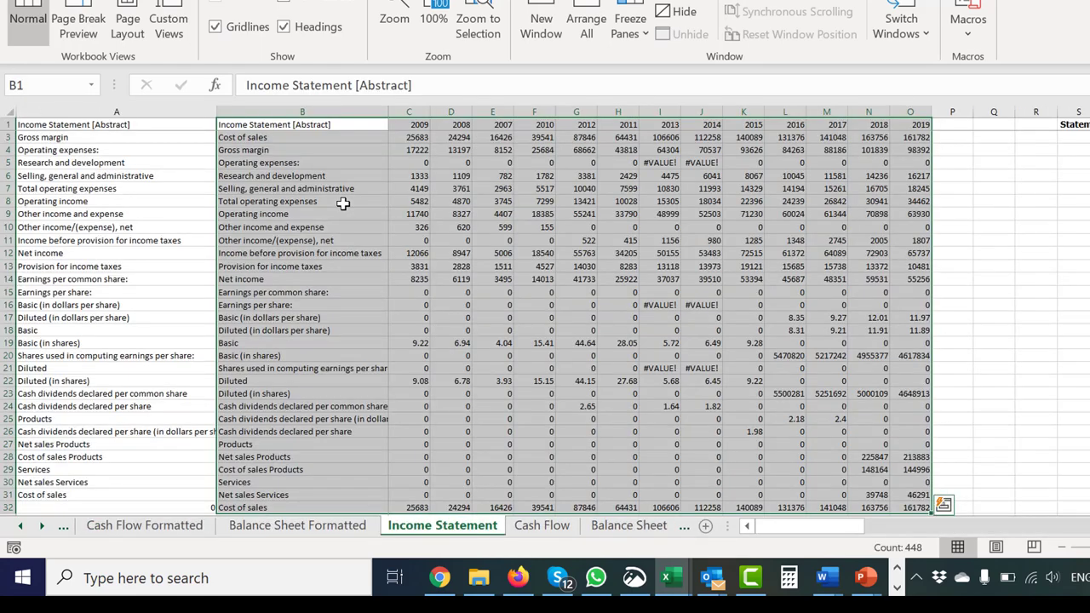
pyautogui.hotkey('ctrl', 'c')
# Paste the copied income statement as values at A1 of the Income Statement Formatted sheet
pyautogui.hotkey('ctrl', 'pageup')
pyautogui.hotkey('ctrl', 'pageup')
pyautogui.hotkey('ctrl', 'pageup')
pyautogui.hotkey('ctrl', 'pageup')
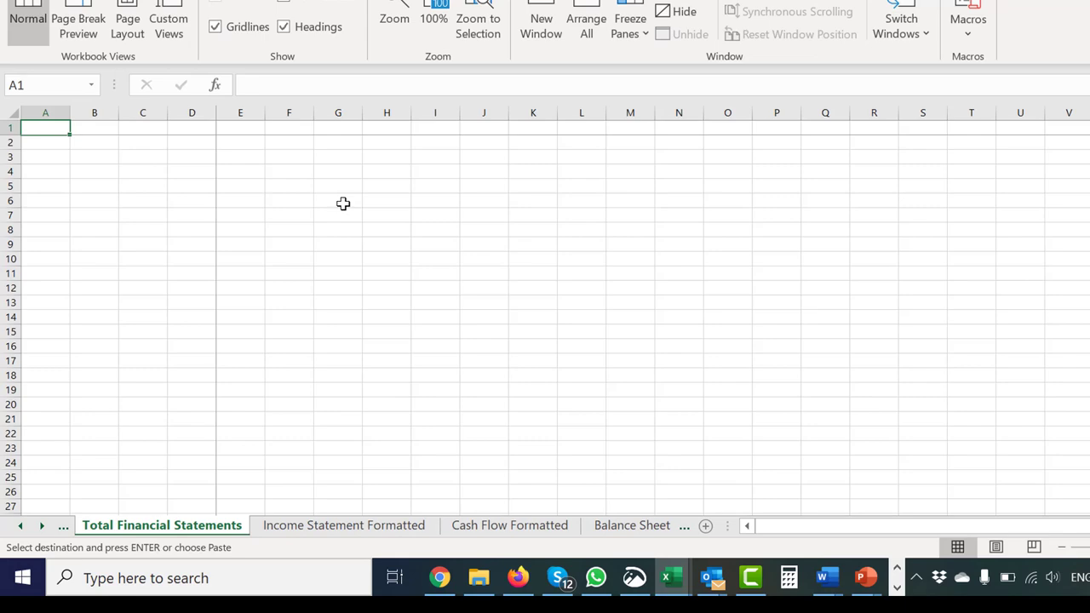
pyautogui.hotkey('ctrl', 'pagedown')
pyautogui.hotkey('ctrl', 'alt', 'v')
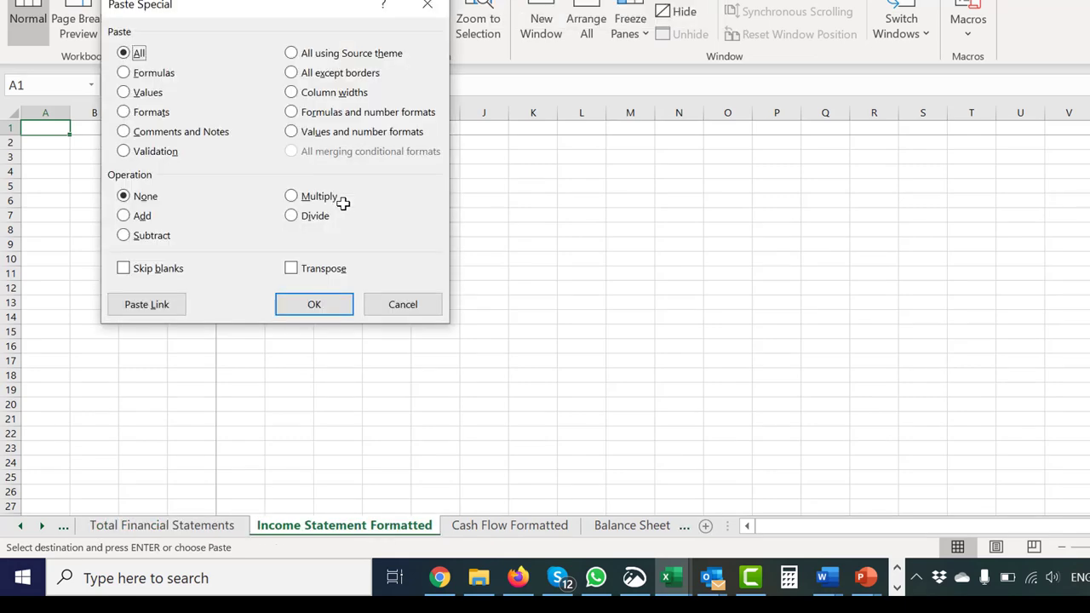
pyautogui.press('v')
pyautogui.press('Return')
pyautogui.press('Right')
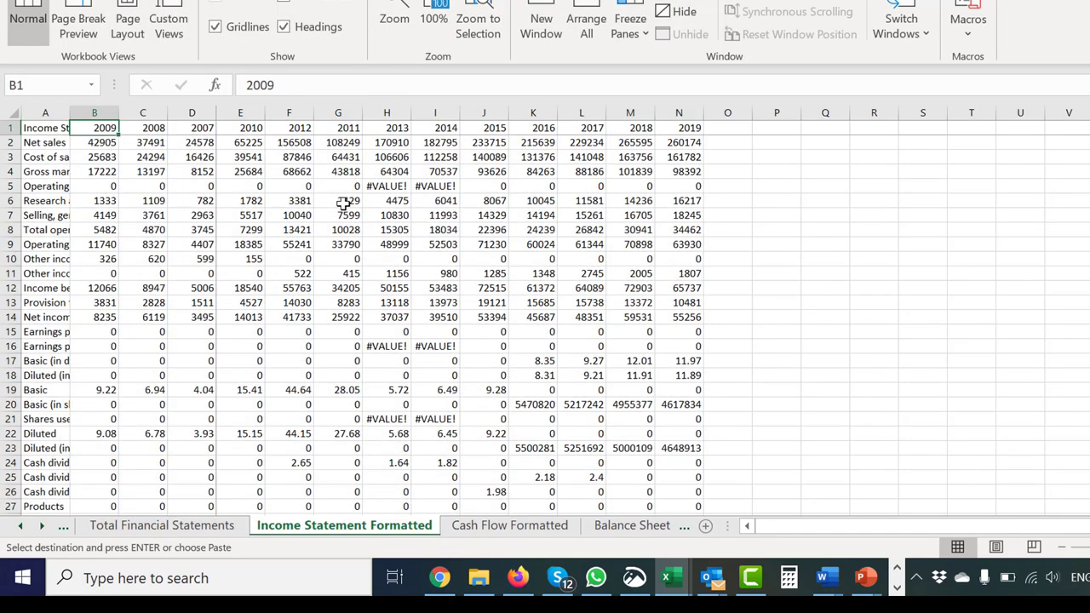
pyautogui.hotkey('ctrl', 'pagedown')
pyautogui.hotkey('ctrl', 'pagedown')
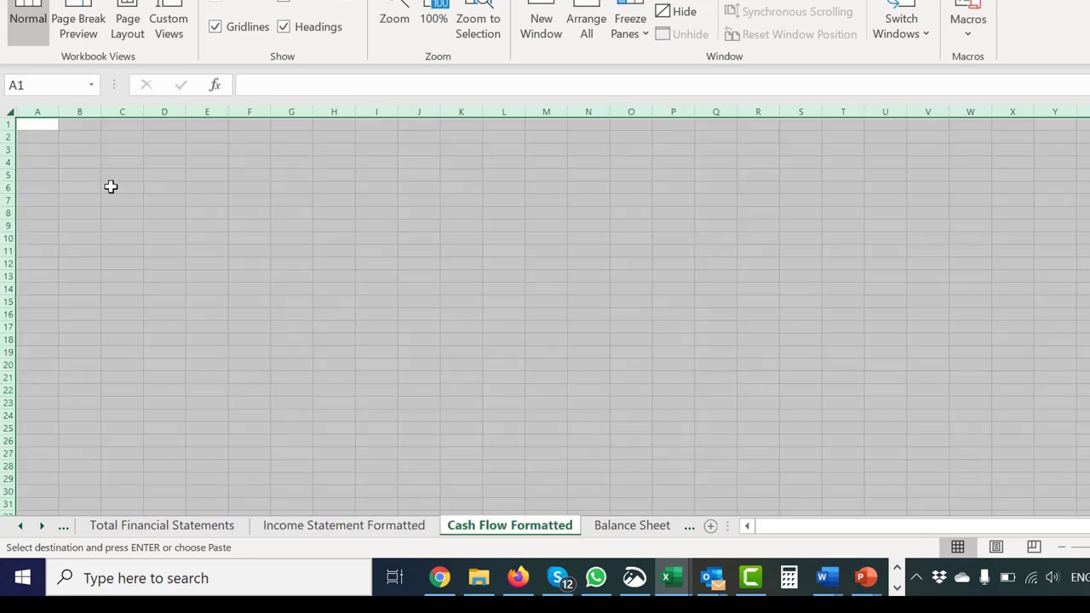
pyautogui.hotkey('ctrl', 'pagedown')
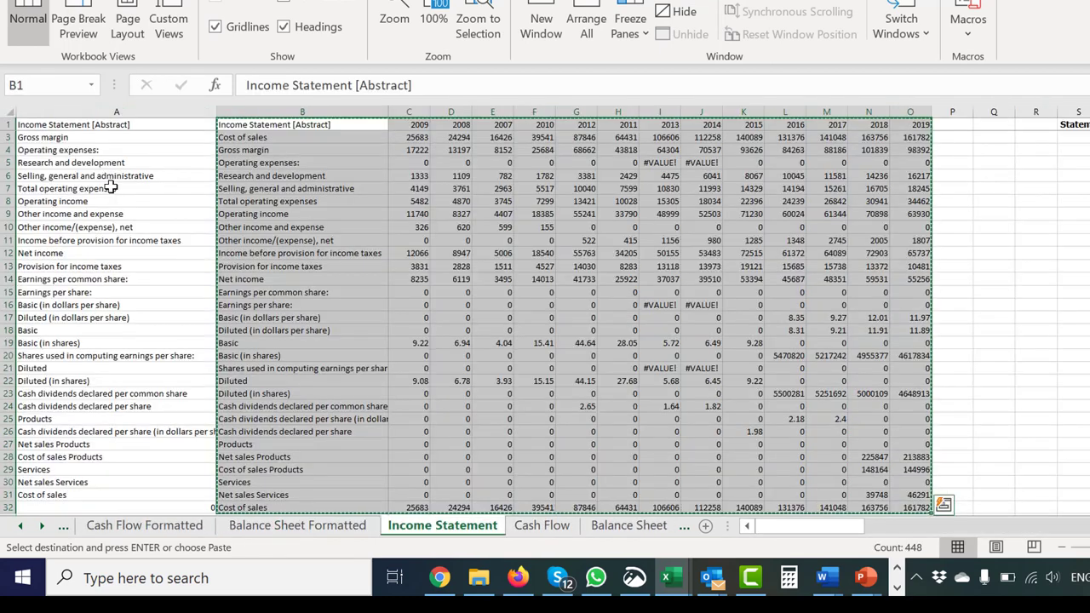
pyautogui.hotkey('ctrl', 'pageup')
pyautogui.hotkey('ctrl', 'pageup')
pyautogui.hotkey('ctrl', 'pageup')
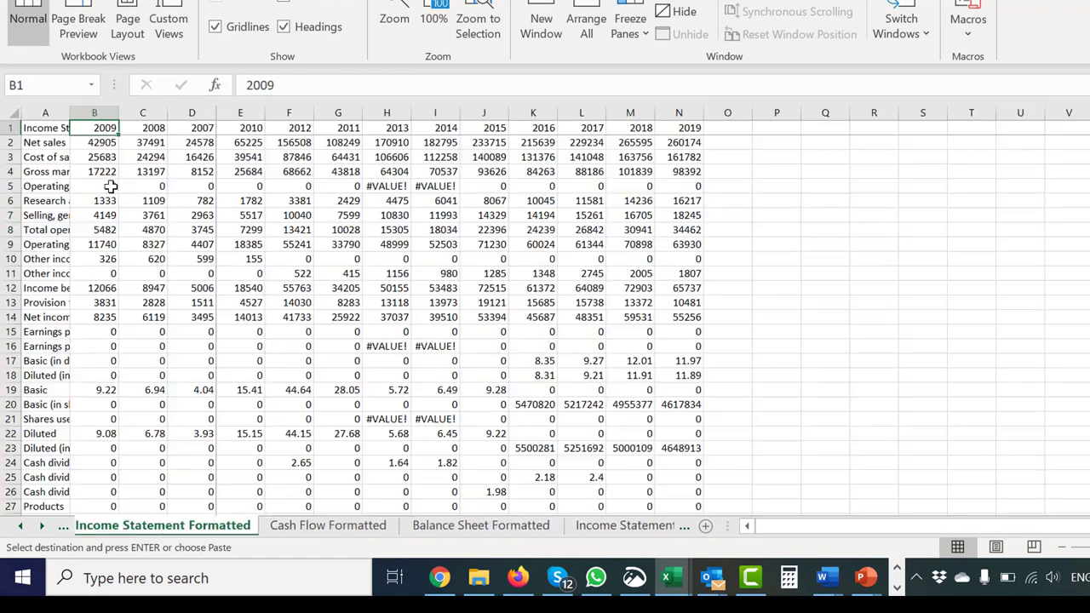
pyautogui.hotkey('ctrl', 'pageup')
pyautogui.hotkey('ctrl', 'pageup')
pyautogui.hotkey('ctrl', 'pagedown')
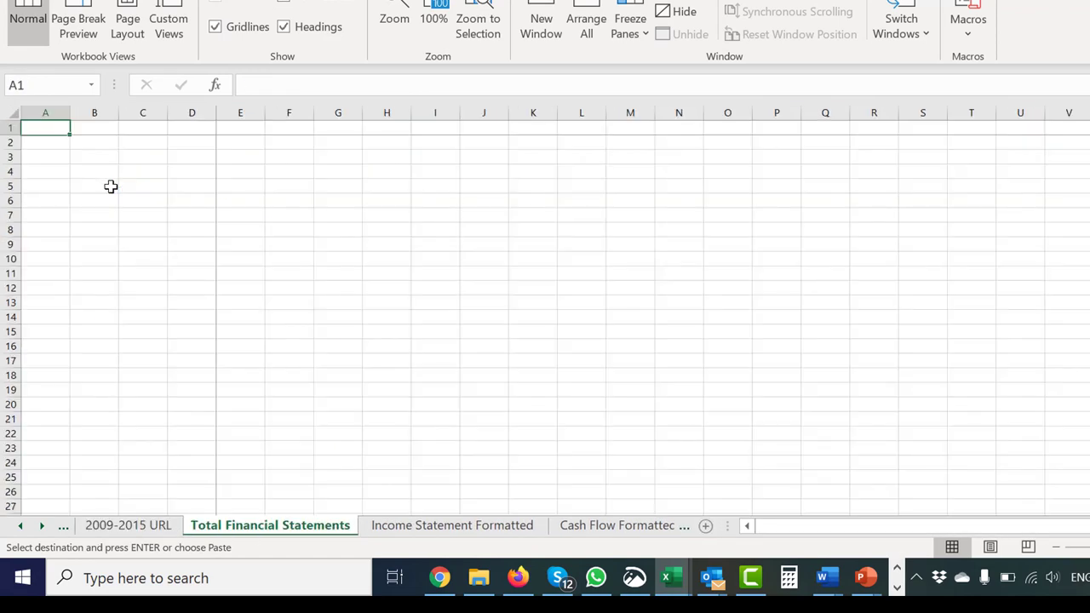
pyautogui.hotkey('ctrl', 'pagedown')
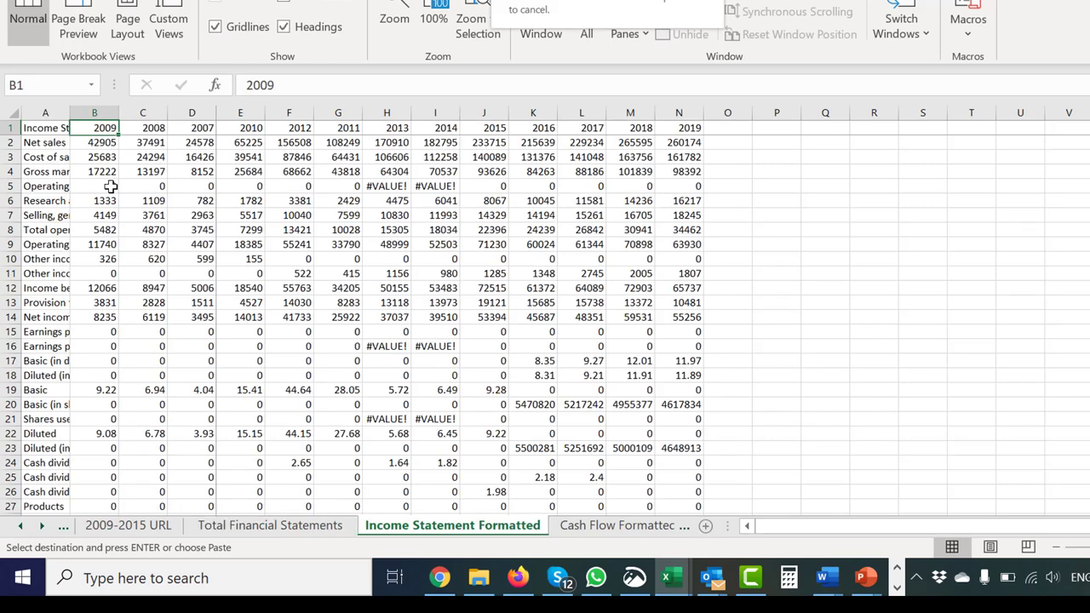
# Try to apply the copied column widths starting at B1 of the Income Statement Formatted sheet
pyautogui.hotkey('ctrl', 'alt', 'v')
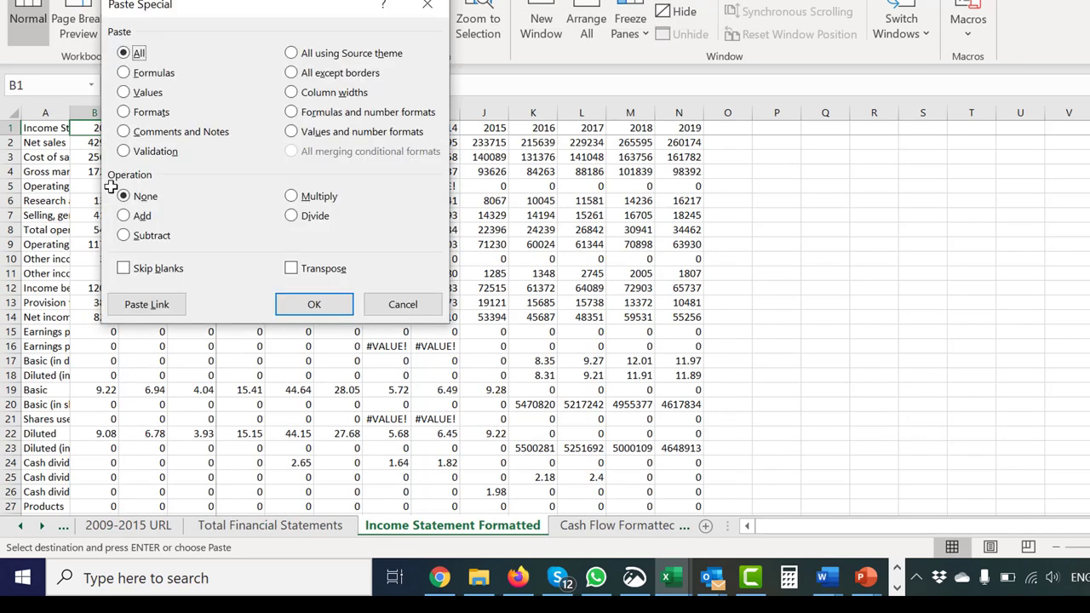
pyautogui.press('w')
pyautogui.press('Return')
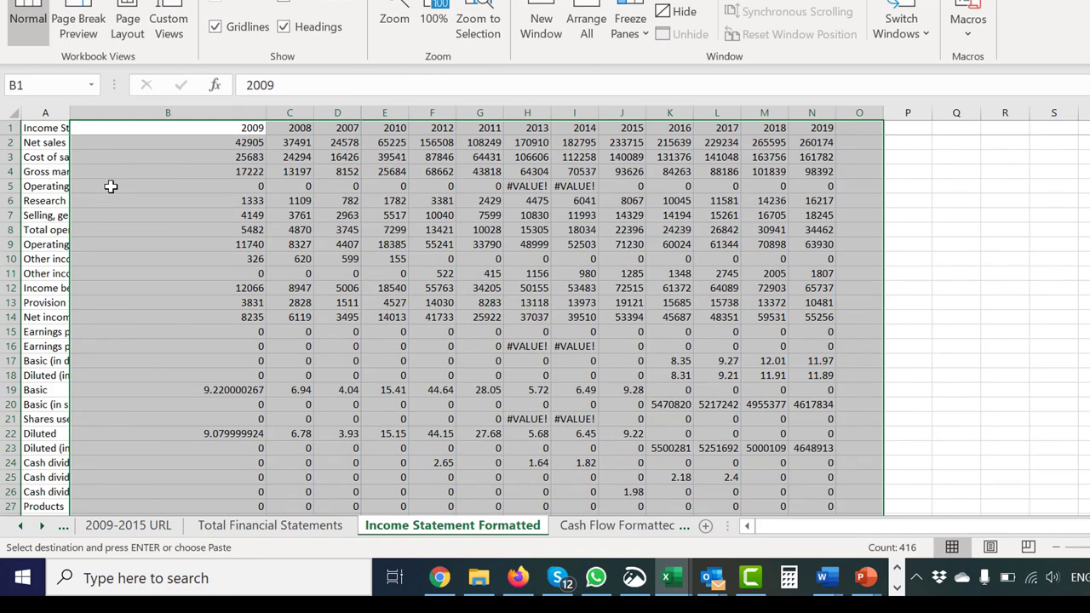
pyautogui.press('Escape')
pyautogui.hotkey('ctrl', 'Home')
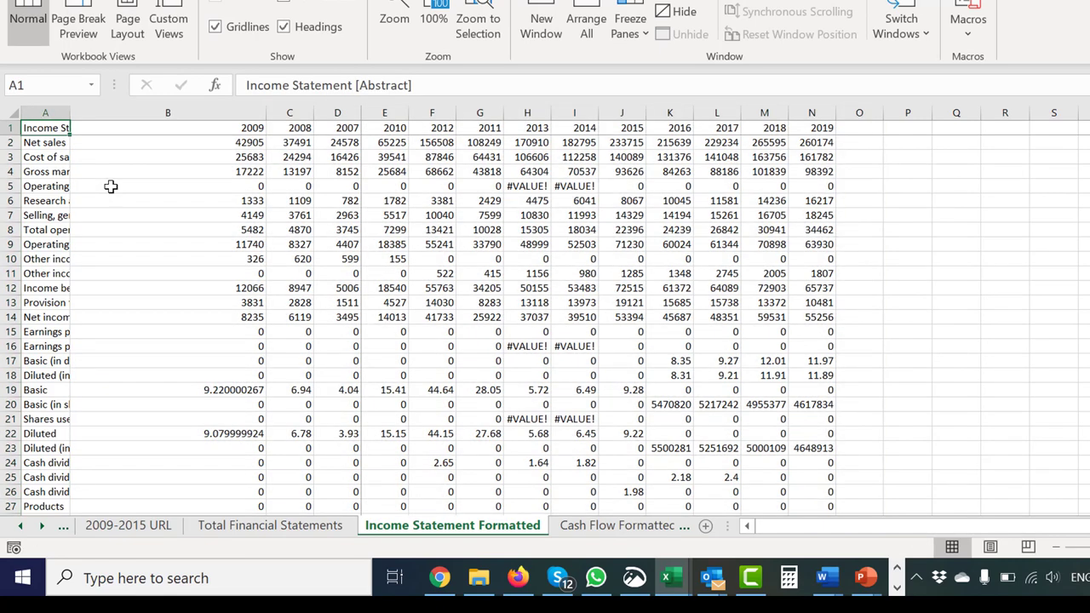
pyautogui.write('W')
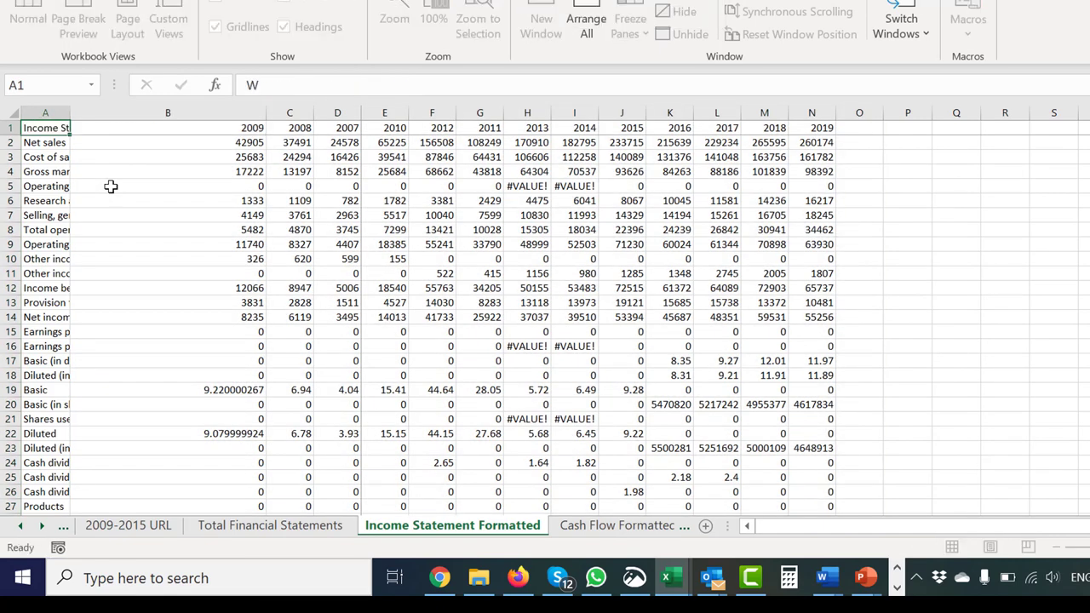
pyautogui.press('Escape')
# Return to the Income Statement sheet and copy its selected line items and year columns for their column widths
pyautogui.hotkey('ctrl', 'pagedown')
pyautogui.hotkey('ctrl', 'pagedown')
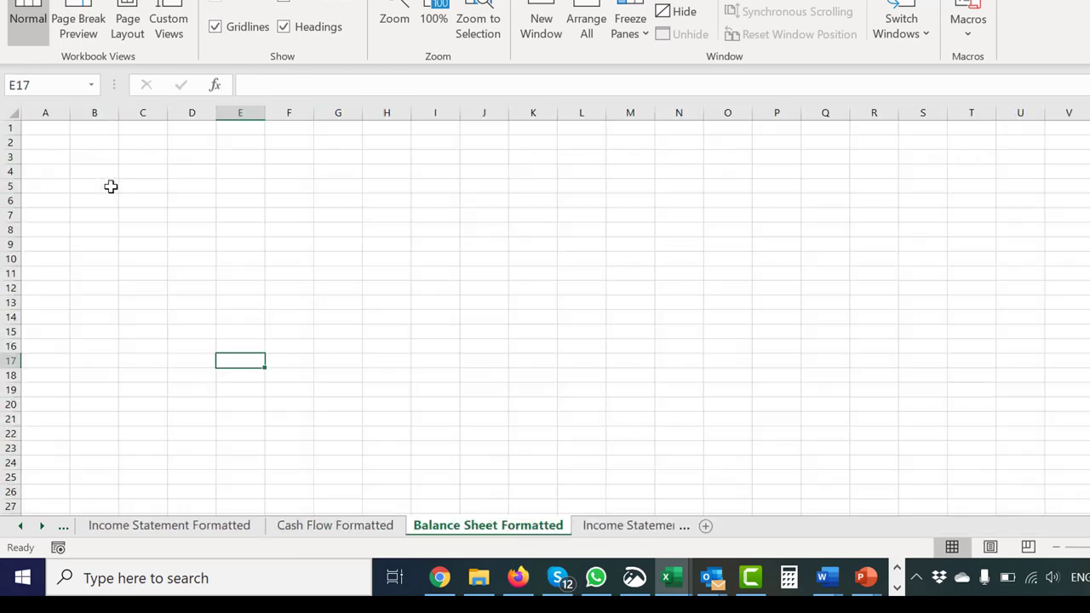
pyautogui.hotkey('ctrl', 'pagedown')
pyautogui.hotkey('ctrl', 'c')
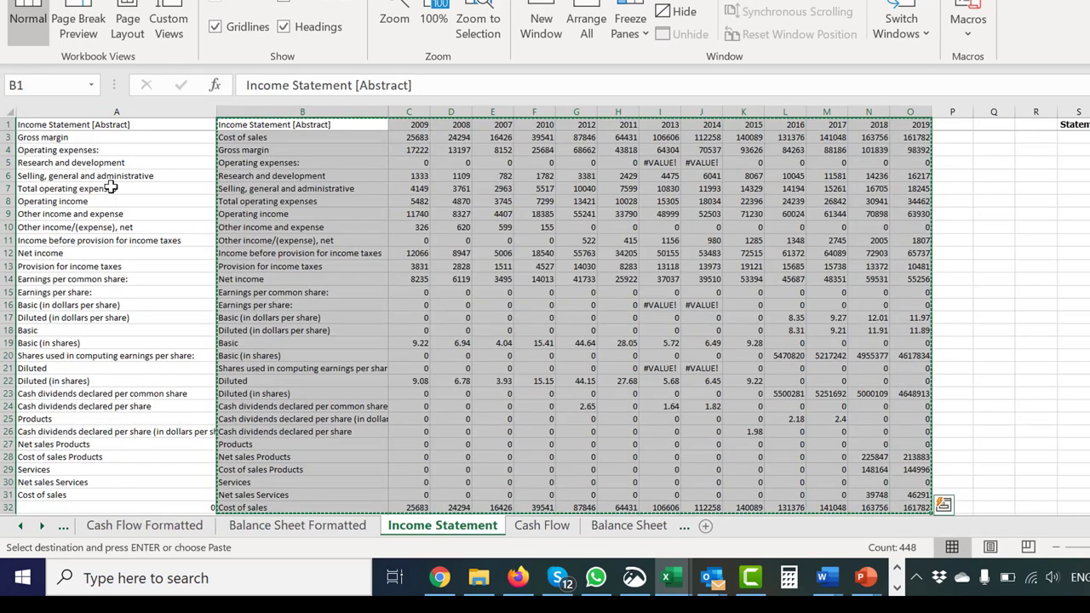
# Try to apply the copied column widths at G18 of the 2009-2015 URL sheet and undo the paste
pyautogui.hotkey('ctrl', 'pageup')
pyautogui.hotkey('ctrl', 'pageup')
pyautogui.hotkey('ctrl', 'pageup')
pyautogui.hotkey('ctrl', 'pageup')
pyautogui.hotkey('ctrl', 'pageup')
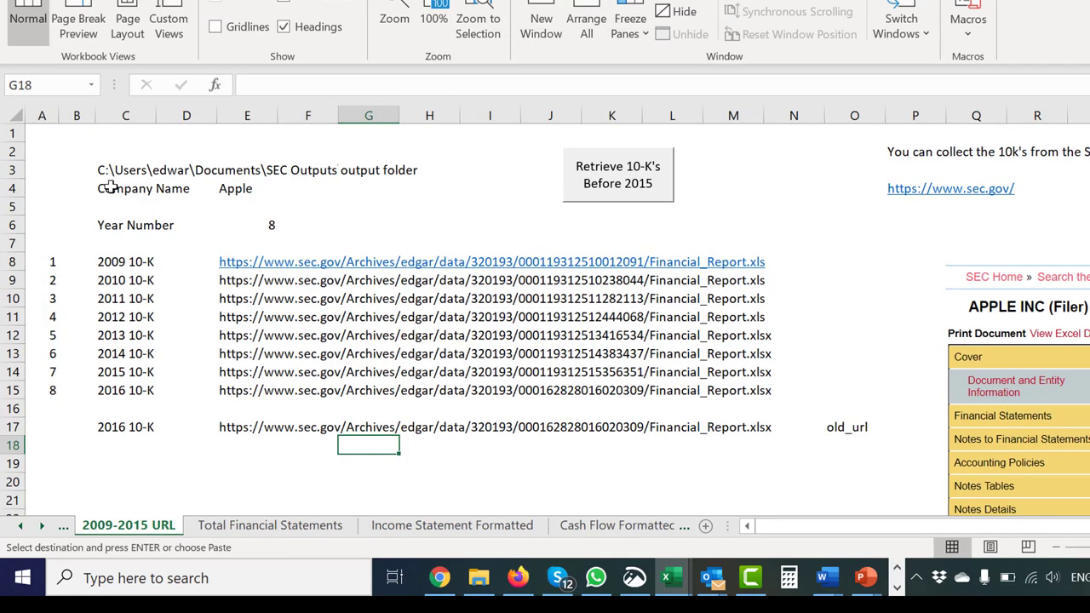
pyautogui.hotkey('ctrl', 'alt', 'v')
pyautogui.press('w')
pyautogui.press('Return')
pyautogui.press('Escape')
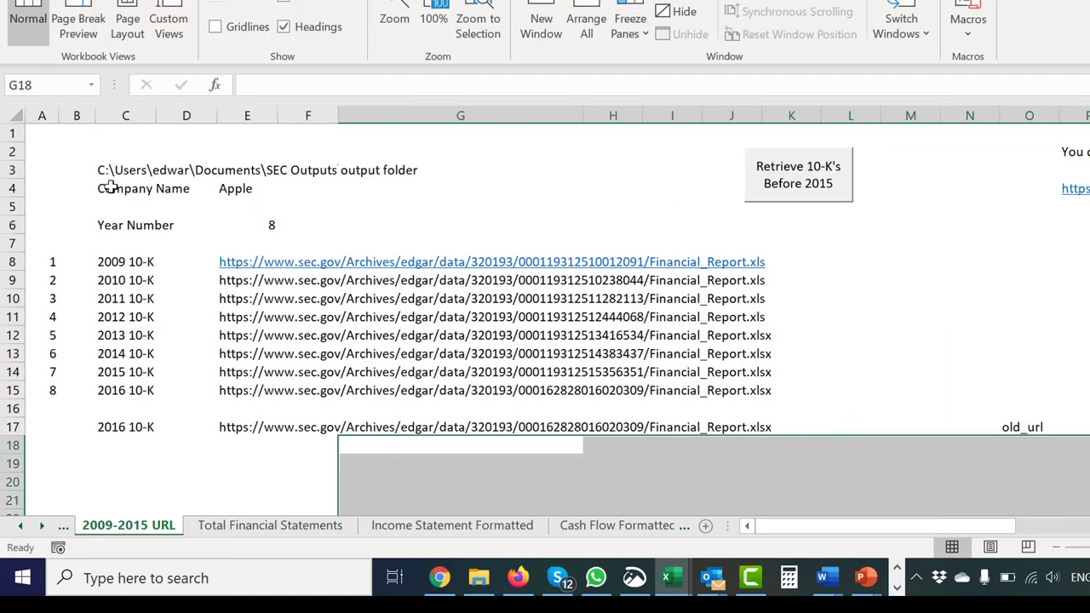
pyautogui.hotkey('ctrl', 'z')
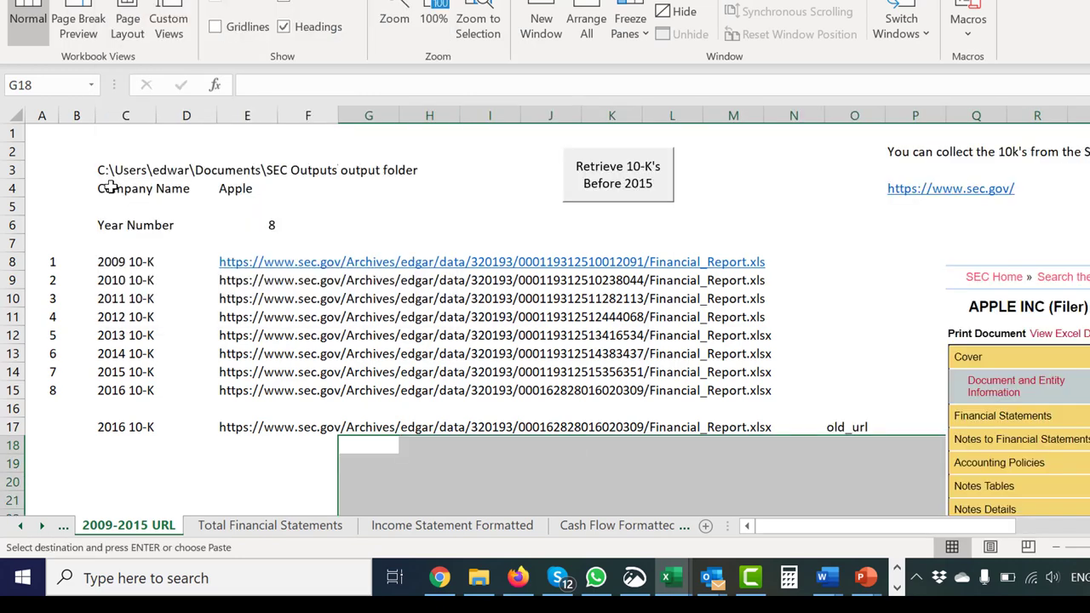
# Apply the copied column widths starting at A1 of the Income Statement Formatted sheet
pyautogui.hotkey('ctrl', 'pagedown')
pyautogui.hotkey('ctrl', 'pagedown')
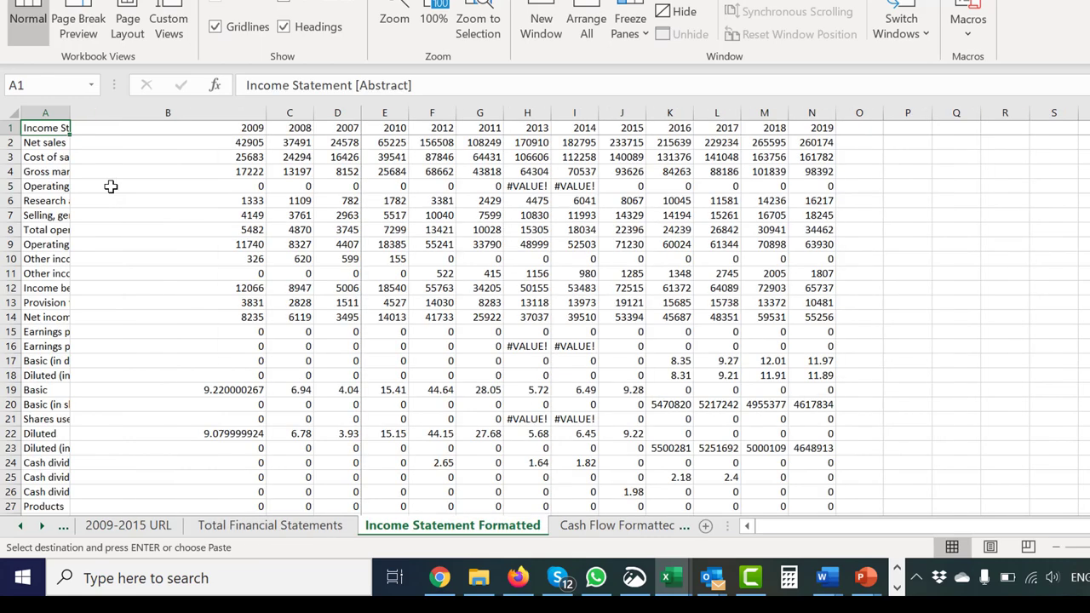
pyautogui.hotkey('ctrl', 'alt', 'v')
pyautogui.press('w')
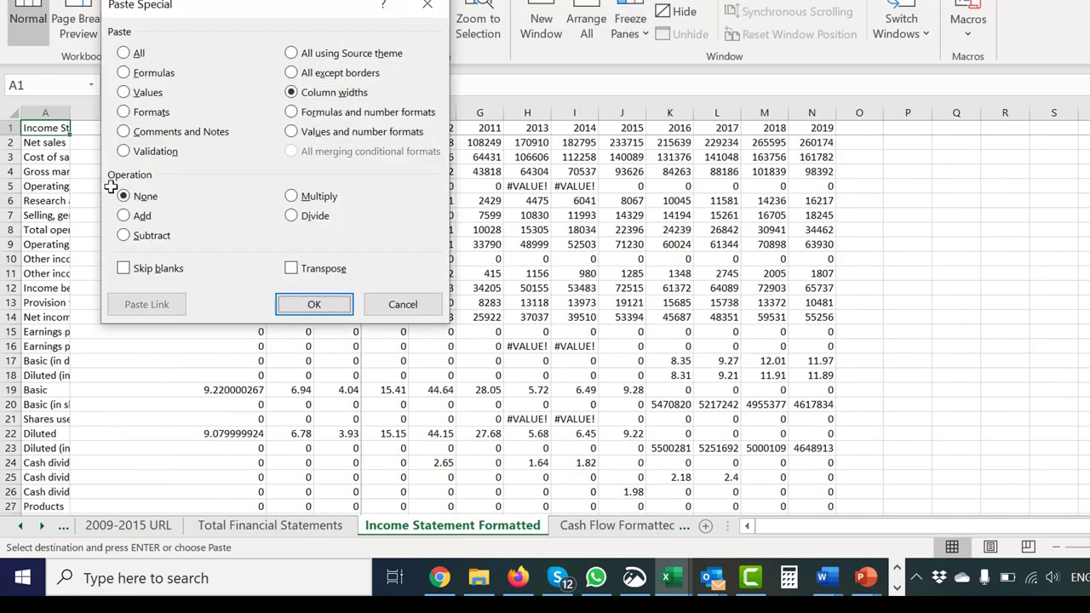
pyautogui.press('Return')
# Clear the year values in the Operating expenses heading row, B5:N5
pyautogui.press('Right')
pyautogui.press('Down')
pyautogui.press('Down')
pyautogui.press('Down')
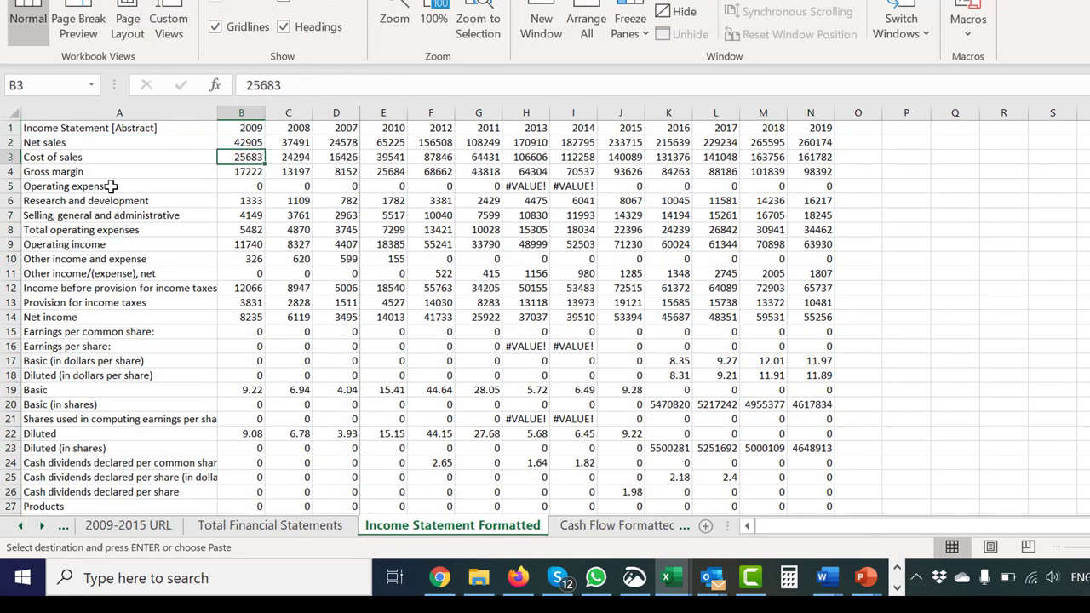
pyautogui.press('Down')
pyautogui.hotkey('ctrl', 'shift', 'Right')
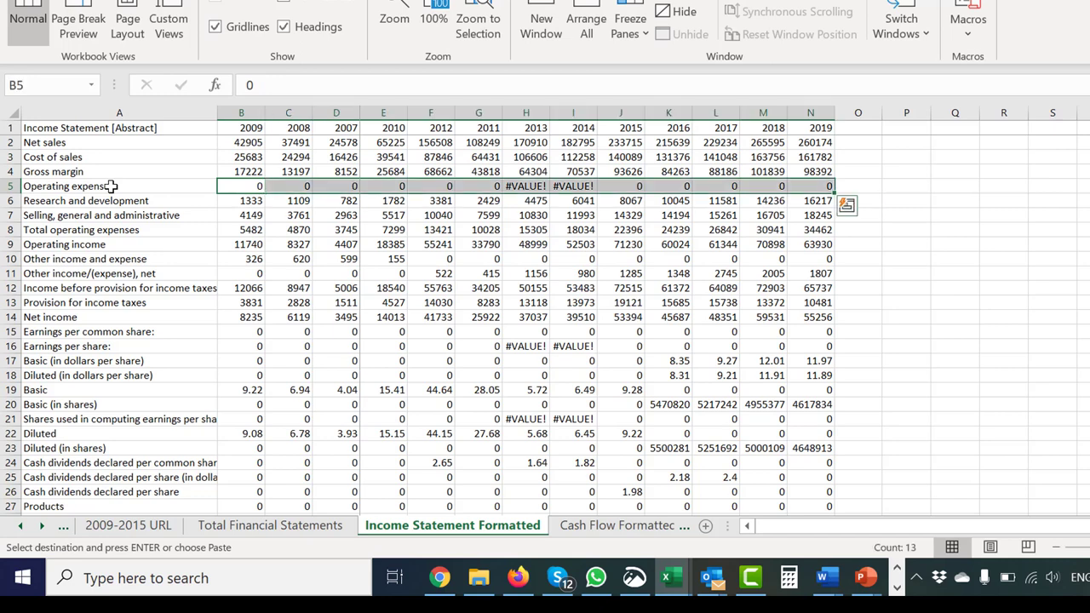
pyautogui.press('Delete')
# Apply the comma number style to all income statement figures in B2:N32
pyautogui.press('Home')
pyautogui.press('Up')
pyautogui.press('Up')
pyautogui.press('Up')
pyautogui.press('Up')
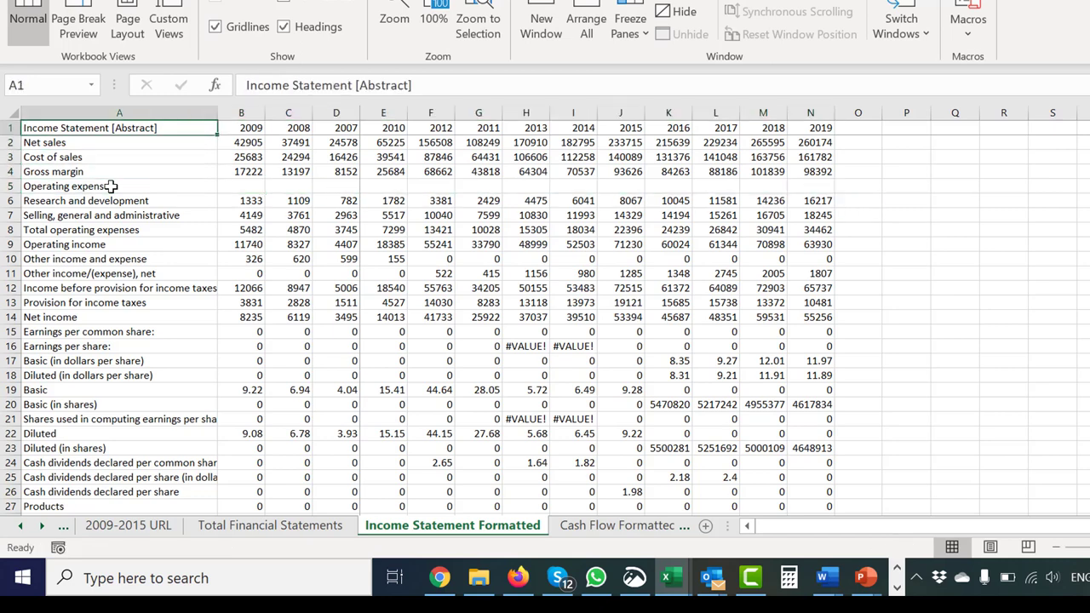
pyautogui.press('Down')
pyautogui.press('Right')
pyautogui.hotkey('ctrl', 'shift', 'Right')
pyautogui.hotkey('shift', 'Down')
pyautogui.hotkey('shift', 'Down')
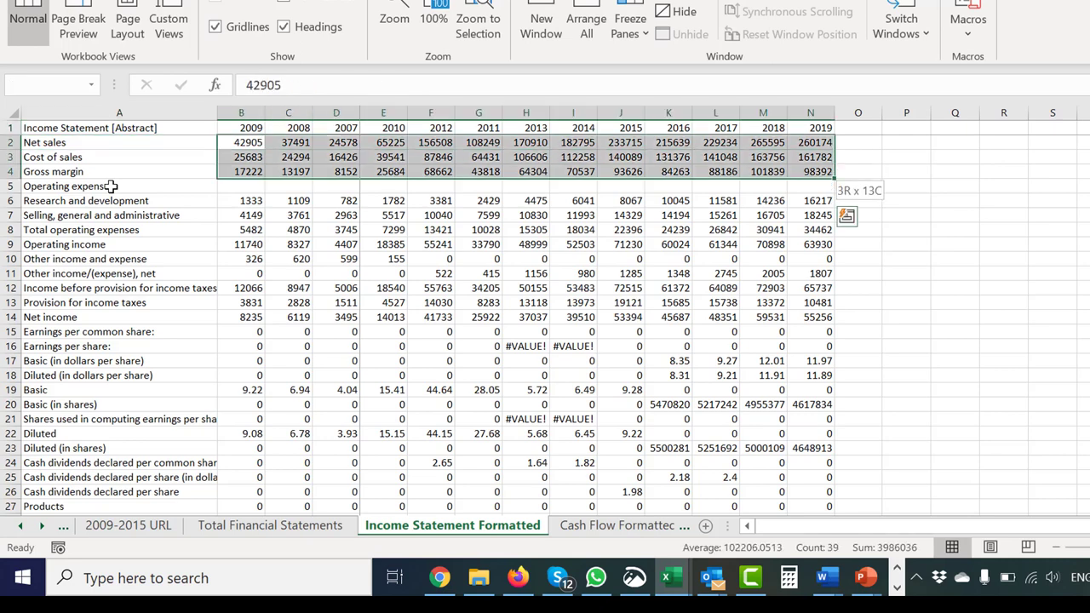
pyautogui.hotkey('ctrl', 'shift', 'Down')
pyautogui.hotkey('ctrl', 'shift', 'Down')
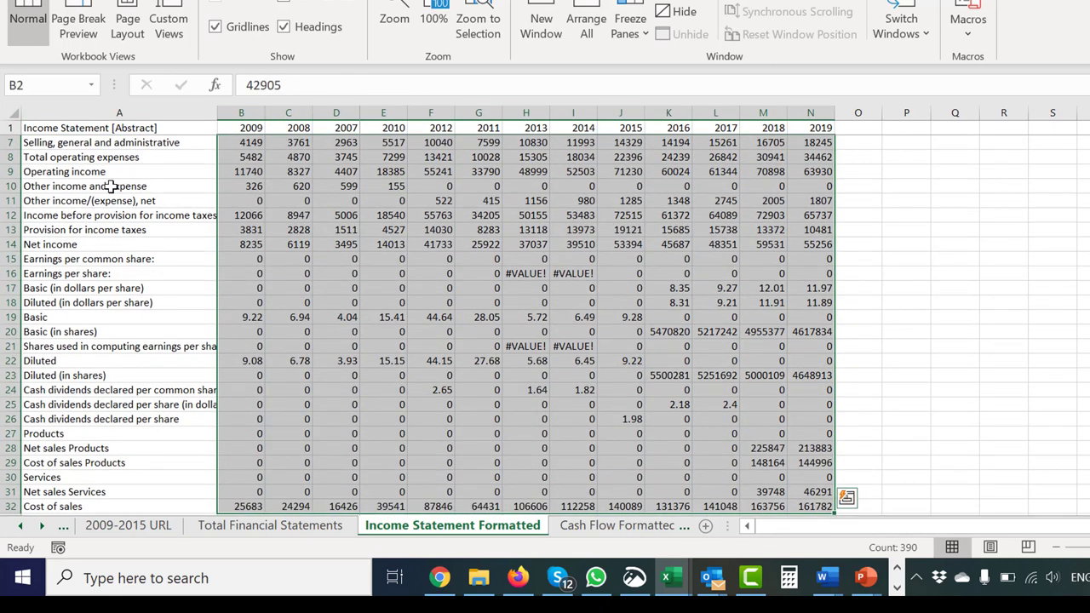
pyautogui.hotkey('alt', 'h')
pyautogui.press('k')
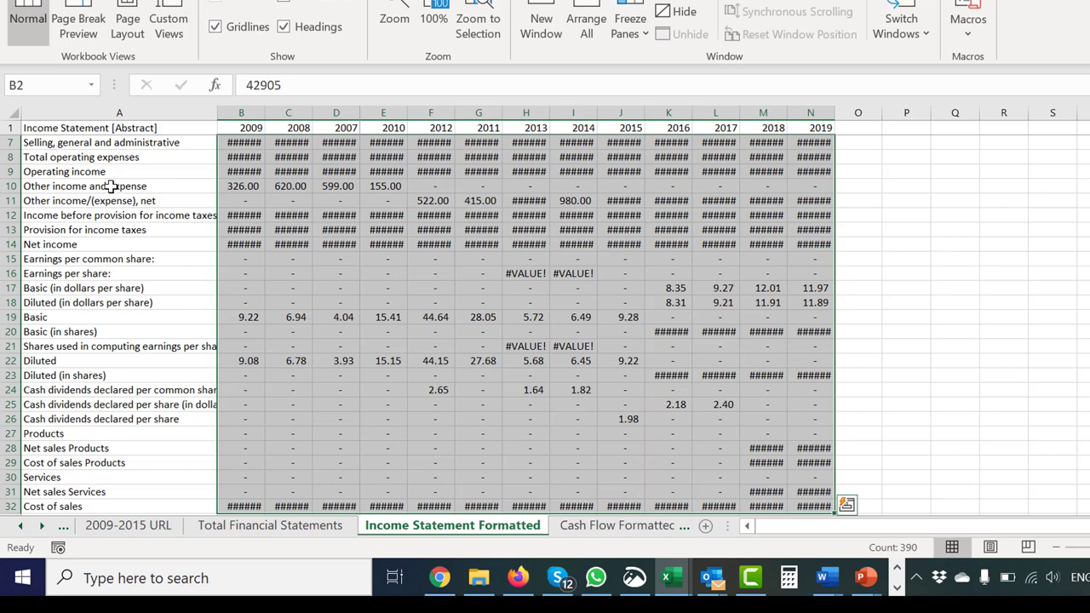
# Widen the year columns from column B onward so the comma-styled figures fit
pyautogui.moveTo(236, 110); pyautogui.dragTo(857, 117)
pyautogui.hotkey('ctrl', 'Home')
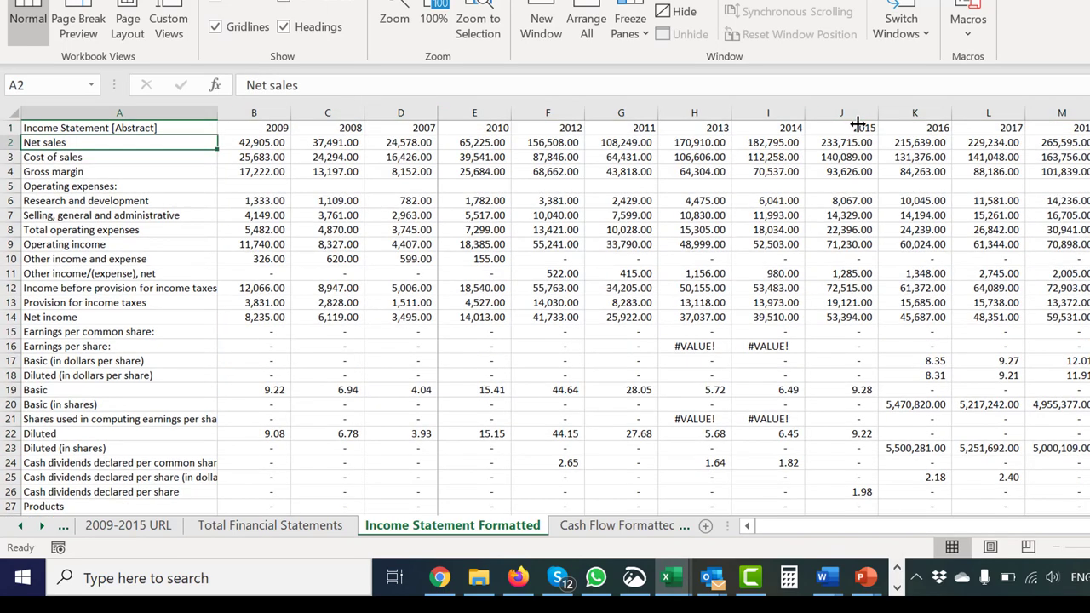
pyautogui.press('Down')
pyautogui.press('Up')
pyautogui.hotkey('ctrl', 'Down')
pyautogui.hotkey('ctrl', 'Home')
# Clear the year values in the Earnings per common share heading row, B15:N15
pyautogui.press('Down')
pyautogui.press('Down')
pyautogui.press('Down')
pyautogui.press('Down')
pyautogui.press('Down')
pyautogui.press('Down')
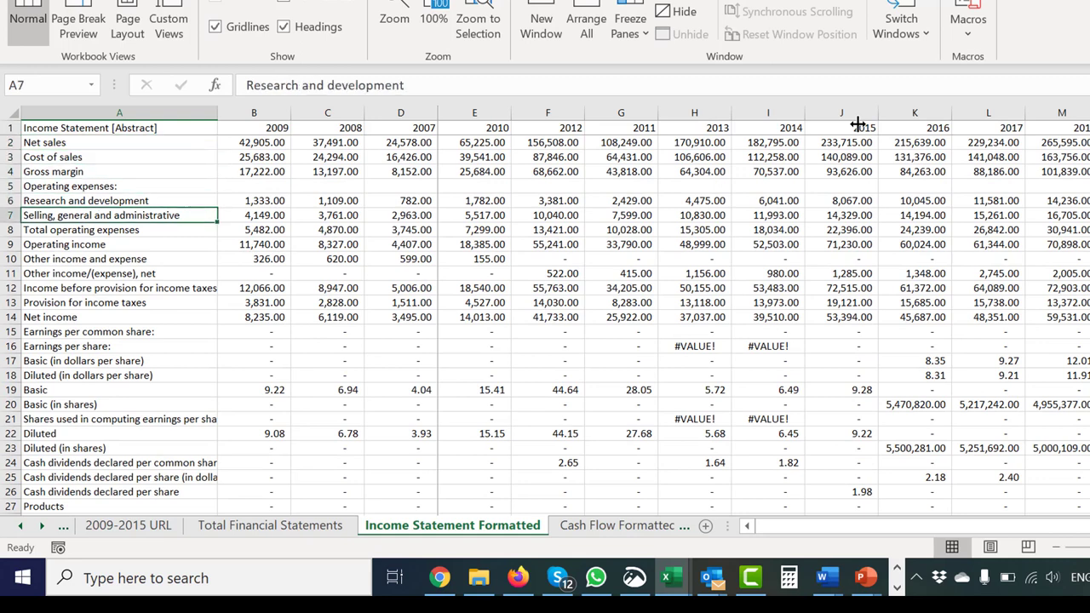
pyautogui.press('Down')
pyautogui.press('Down')
pyautogui.press('Down')
pyautogui.press('Down')
pyautogui.press('Down')
pyautogui.press('Down')
pyautogui.press('Down')
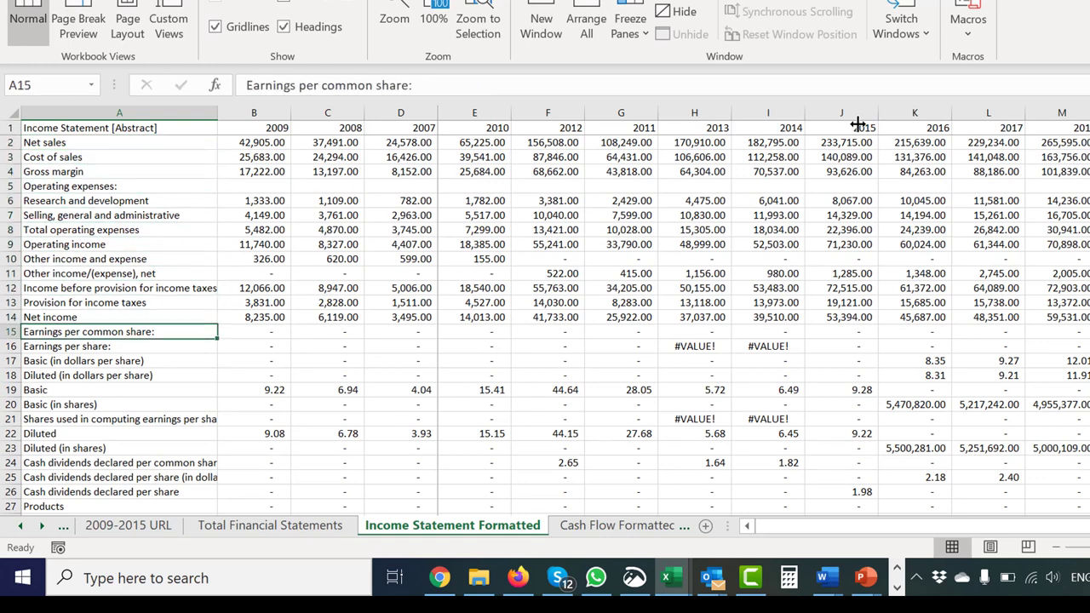
pyautogui.press('Right')
pyautogui.press('Right')
pyautogui.press('Left')
pyautogui.hotkey('ctrl', 'shift', 'Right')
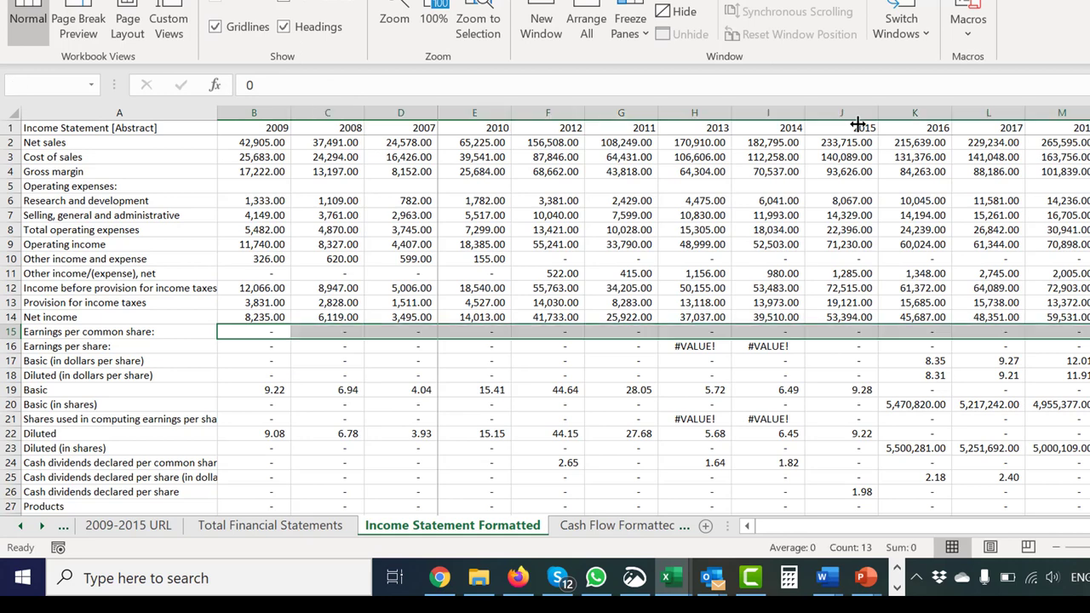
pyautogui.press('Down')
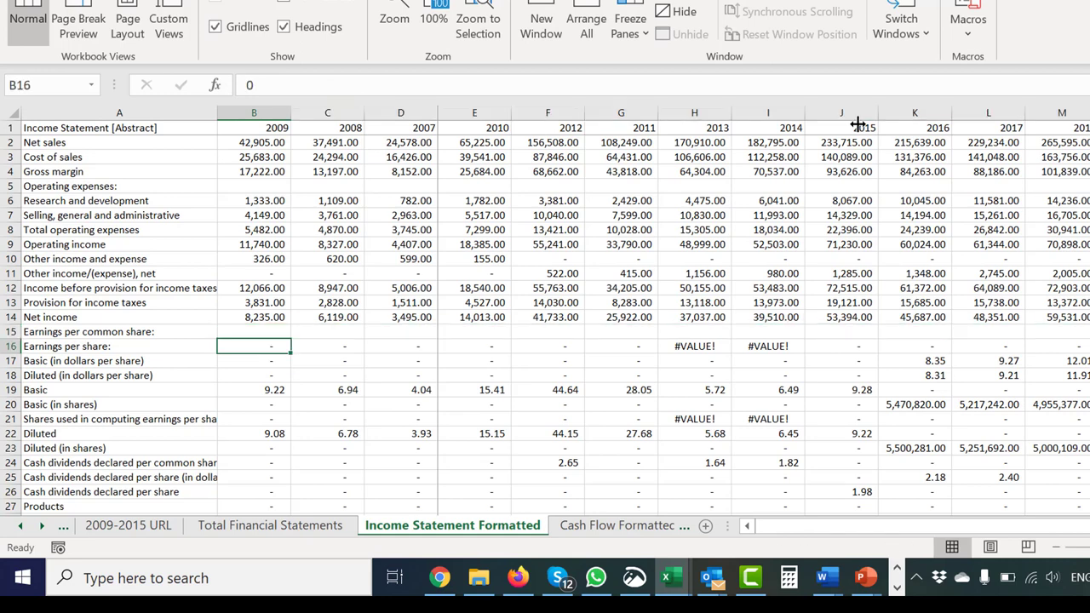
# Move the Basic values for 2009 through 2015 from B19:J19 into the Basic (in dollars per share) row, B17:J17
pyautogui.press('Down')
pyautogui.press('Up')
pyautogui.press('Left')
pyautogui.press('Right')
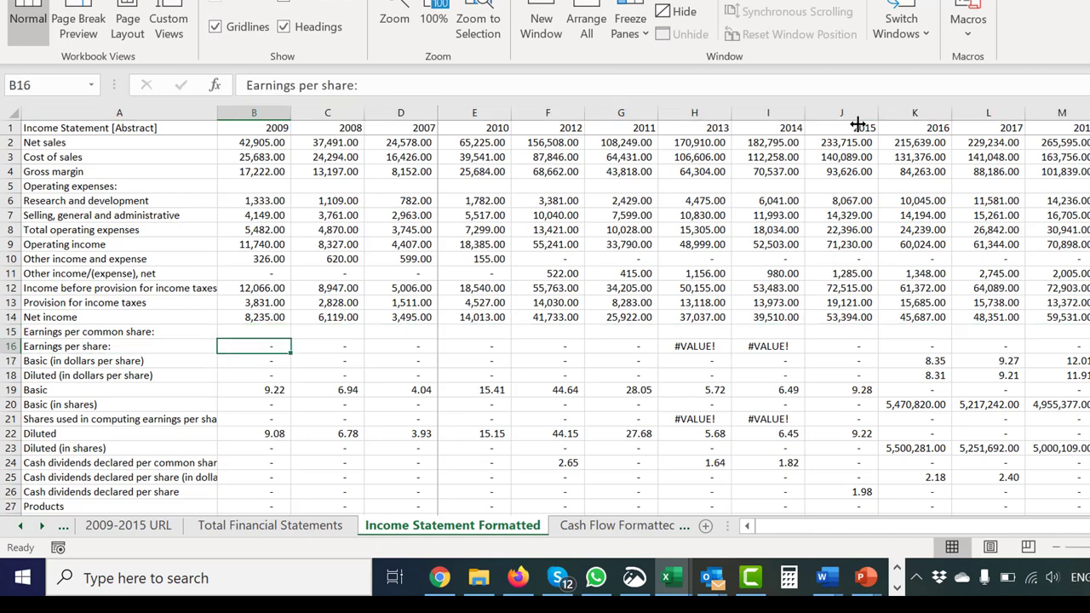
pyautogui.press('Down')
pyautogui.press('Down')
pyautogui.press('Down')
pyautogui.press('Down')
pyautogui.press('Left')
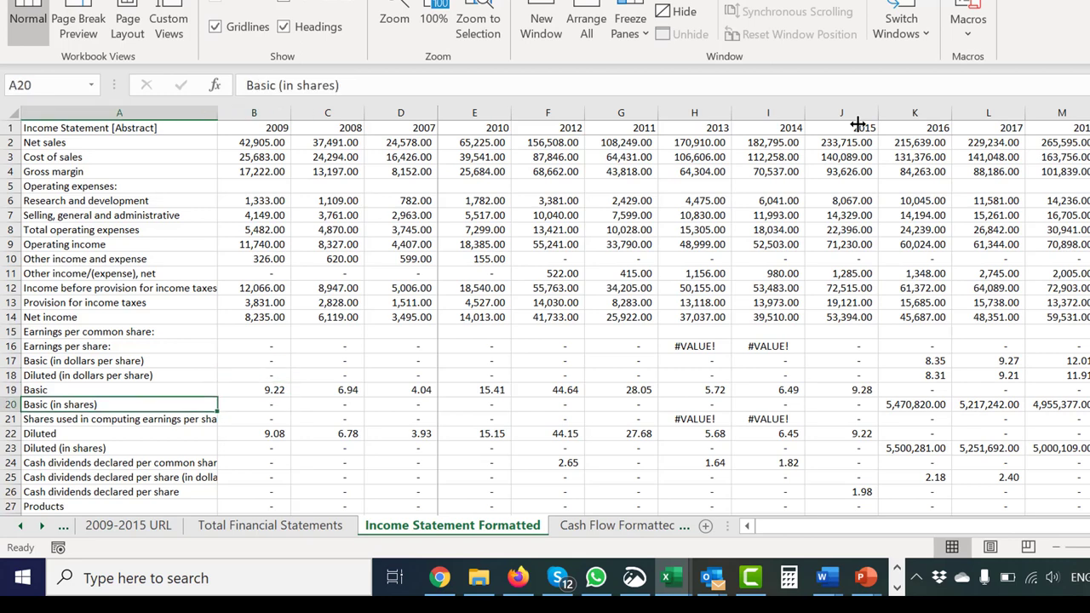
pyautogui.press('Up')
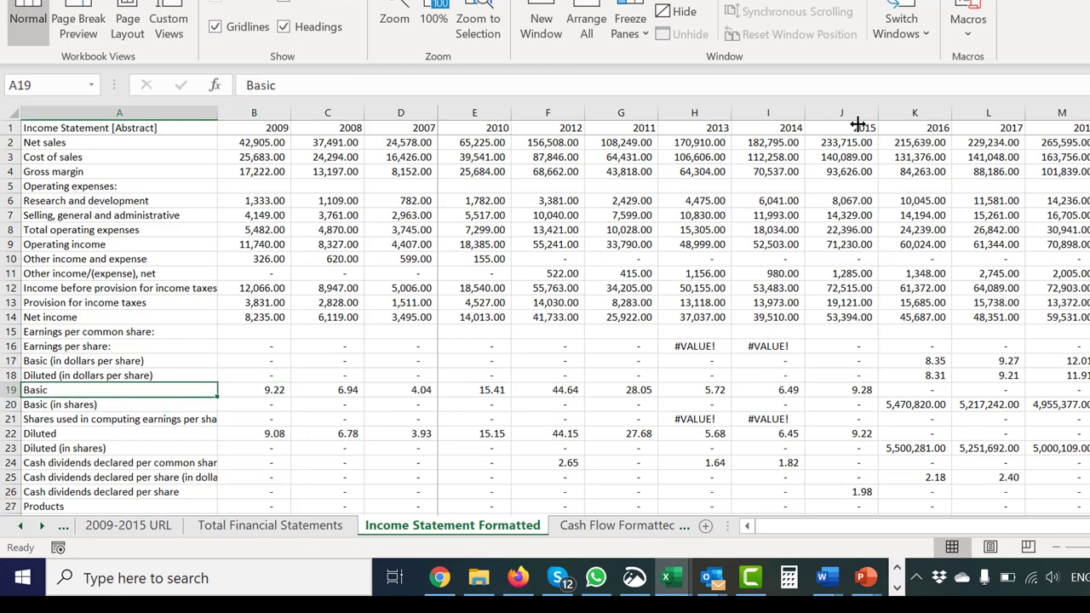
pyautogui.press('Right')
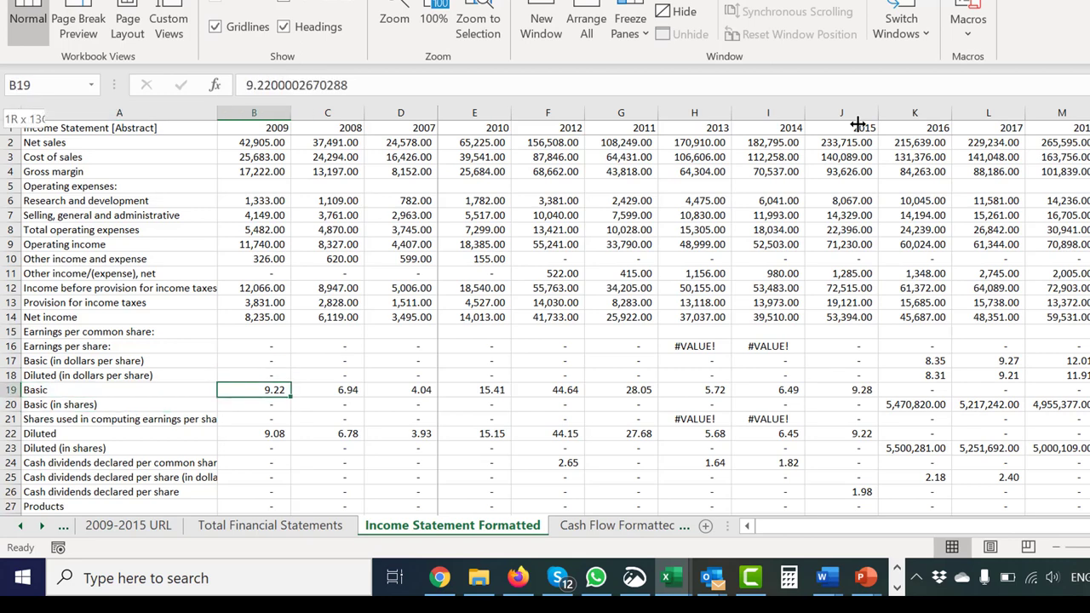
pyautogui.hotkey('shift', 'Right')
pyautogui.hotkey('shift', 'Right')
pyautogui.hotkey('shift', 'Right')
pyautogui.hotkey('shift', 'Right')
pyautogui.hotkey('shift', 'Right')
pyautogui.hotkey('shift', 'Right')
pyautogui.hotkey('shift', 'Right')
pyautogui.hotkey('shift', 'Right')
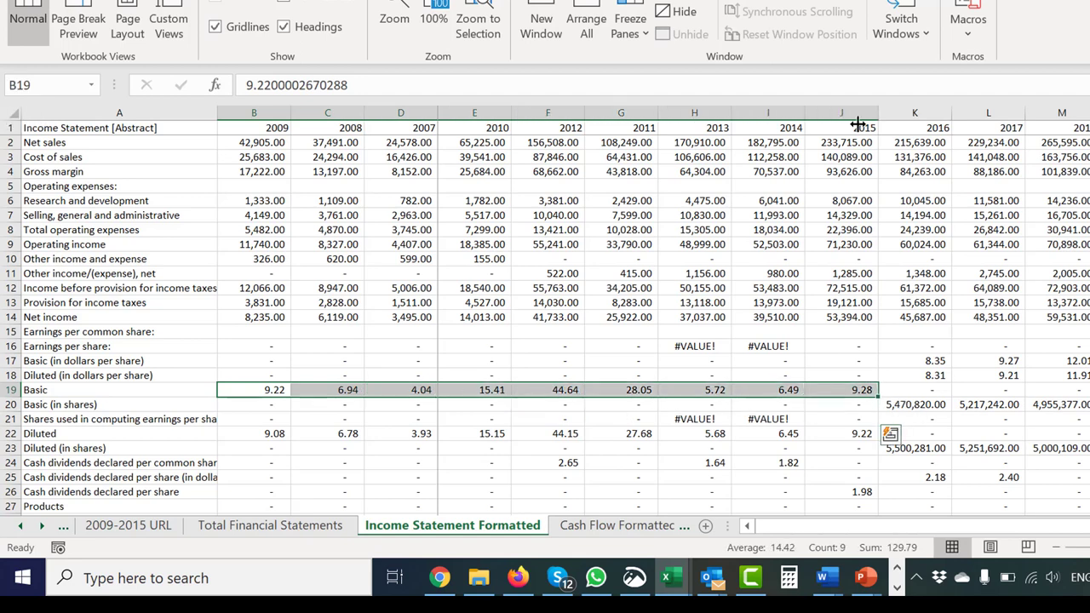
pyautogui.hotkey('ctrl', 'c')
pyautogui.press('Up')
pyautogui.press('Up')
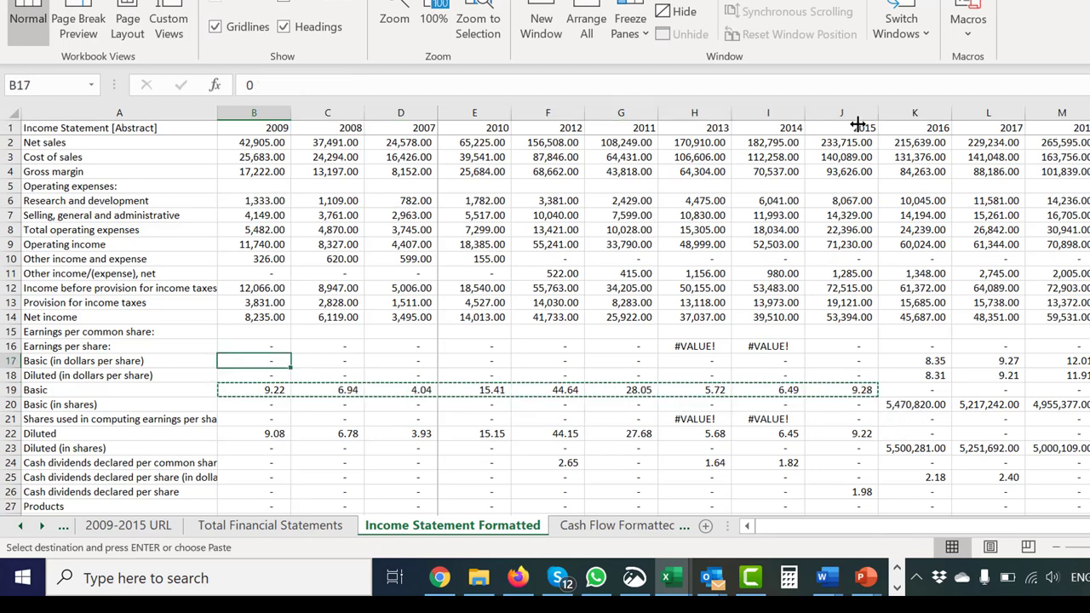
pyautogui.press('Return')
# Clear all year values in the Earnings per share heading row, from B16 across
pyautogui.press('Up')
pyautogui.press('Right')
pyautogui.press('Right')
pyautogui.press('Left')
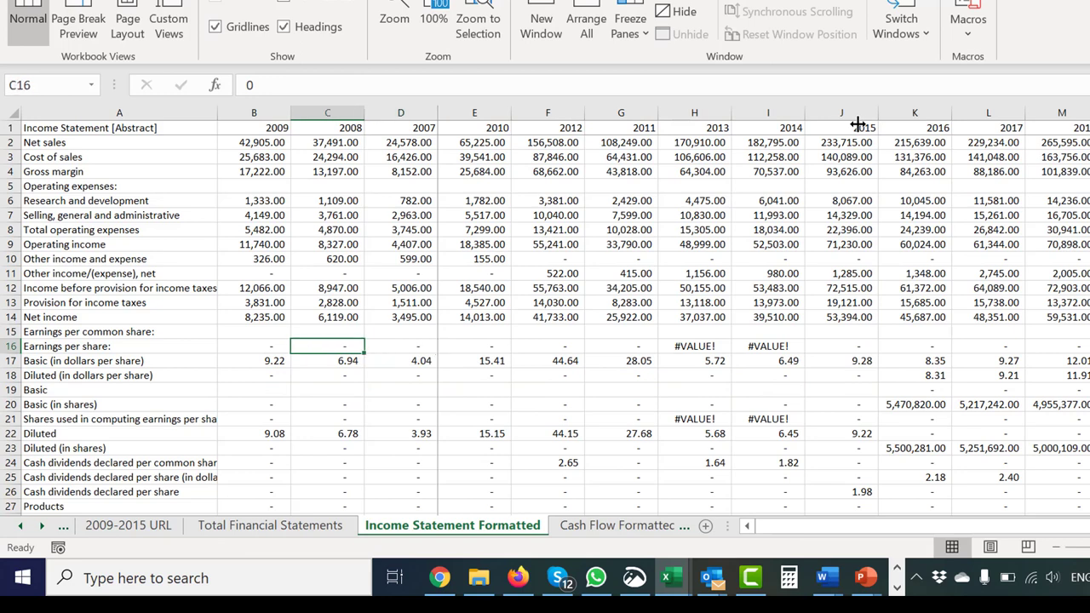
pyautogui.press('Left')
pyautogui.hotkey('ctrl', 'shift', 'Right')
pyautogui.press('Delete')
# Move the Diluted values in B22:J22 into the Diluted (in dollars per share) row, B18:J18
pyautogui.press('Down')
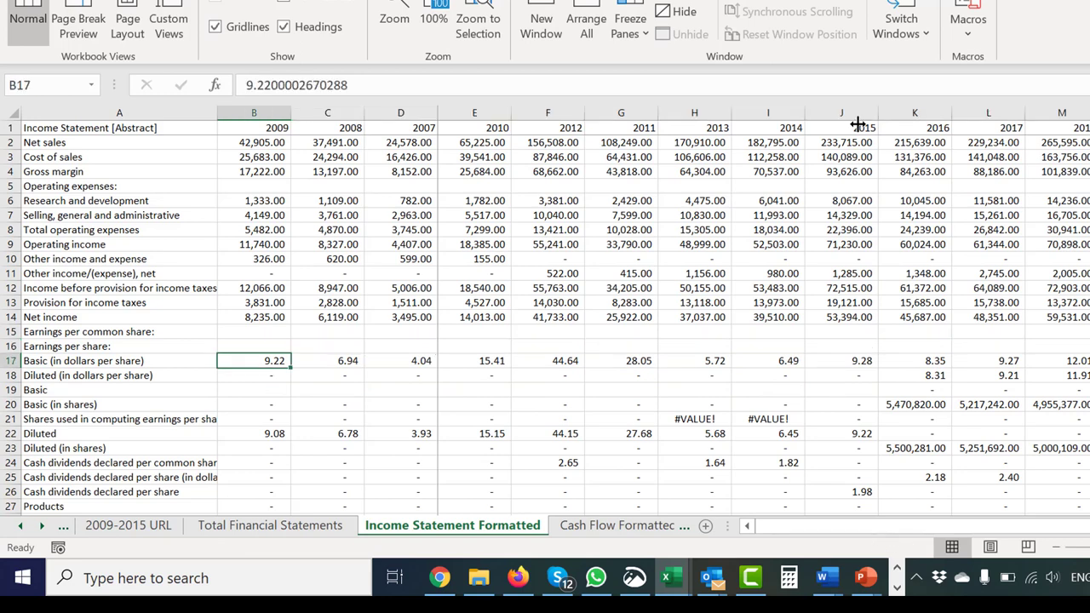
pyautogui.press('Down')
pyautogui.press('Down')
pyautogui.press('Down')
pyautogui.press('Down')
pyautogui.press('Down')
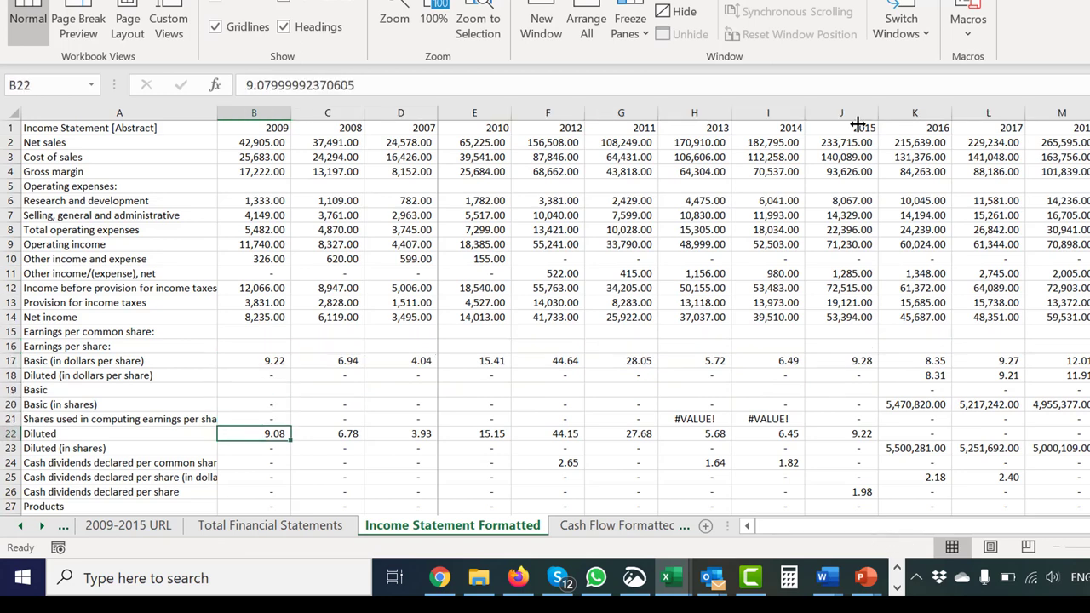
pyautogui.hotkey('shift', 'Right')
pyautogui.hotkey('shift', 'Right')
pyautogui.hotkey('shift', 'Right')
pyautogui.hotkey('shift', 'Right')
pyautogui.hotkey('shift', 'Right')
pyautogui.hotkey('shift', 'Right')
pyautogui.hotkey('shift', 'Right')
pyautogui.hotkey('shift', 'Right')
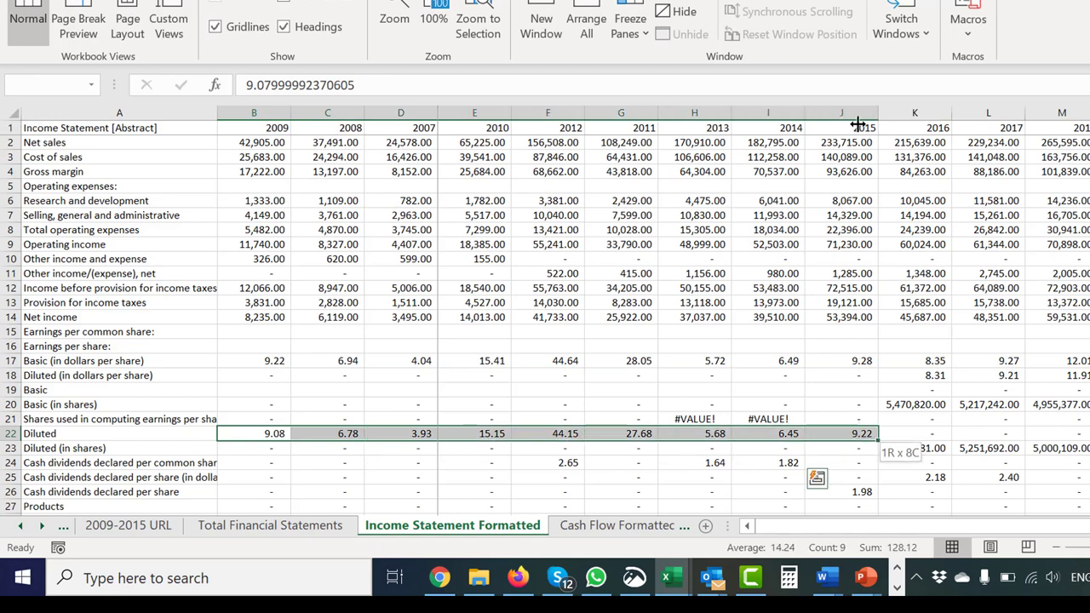
pyautogui.hotkey('ctrl', 'c')
pyautogui.press('Up')
pyautogui.press('Up')
pyautogui.press('Up')
pyautogui.press('Up')
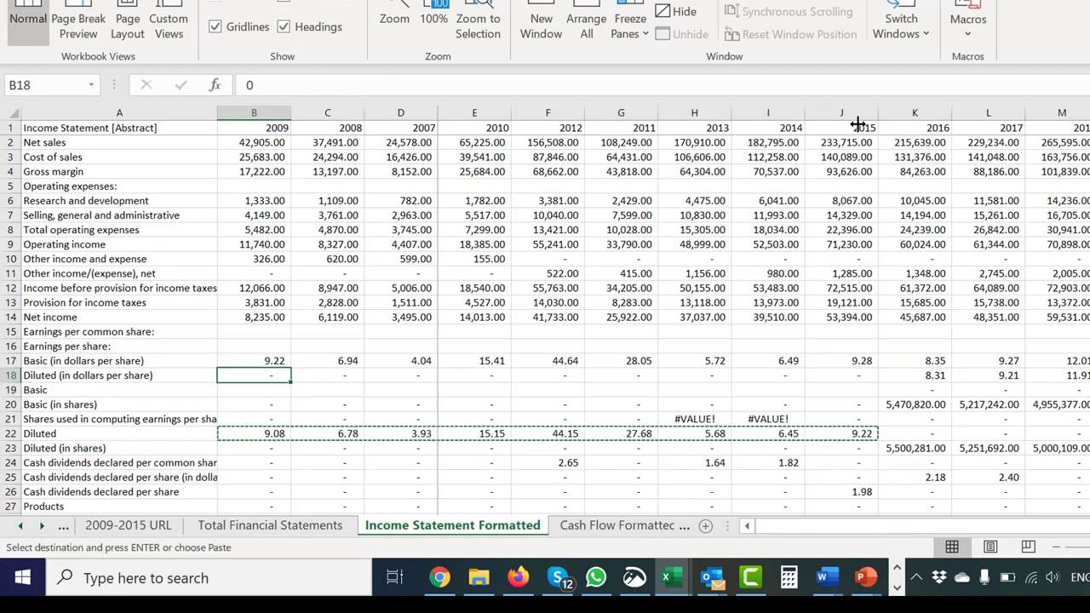
pyautogui.press('Up')
pyautogui.press('Down')
pyautogui.hotkey('ctrl', 'v')
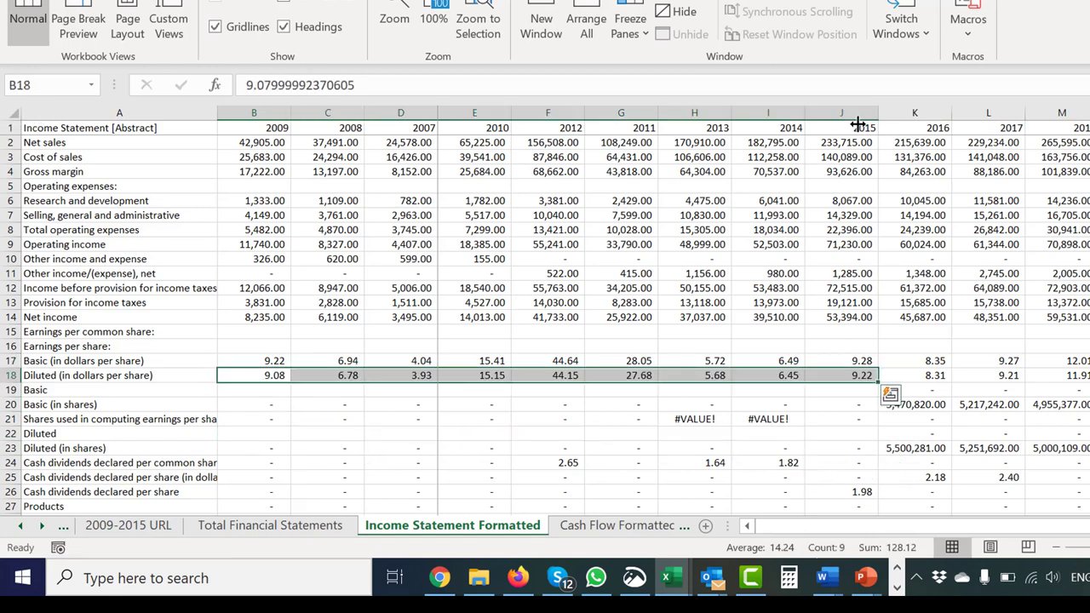
# Move the 2015 cash dividend from J26 into the Cash dividends declared per common share row, cell J24
pyautogui.press('Down')
pyautogui.press('Down')
pyautogui.press('Down')
pyautogui.press('Right')
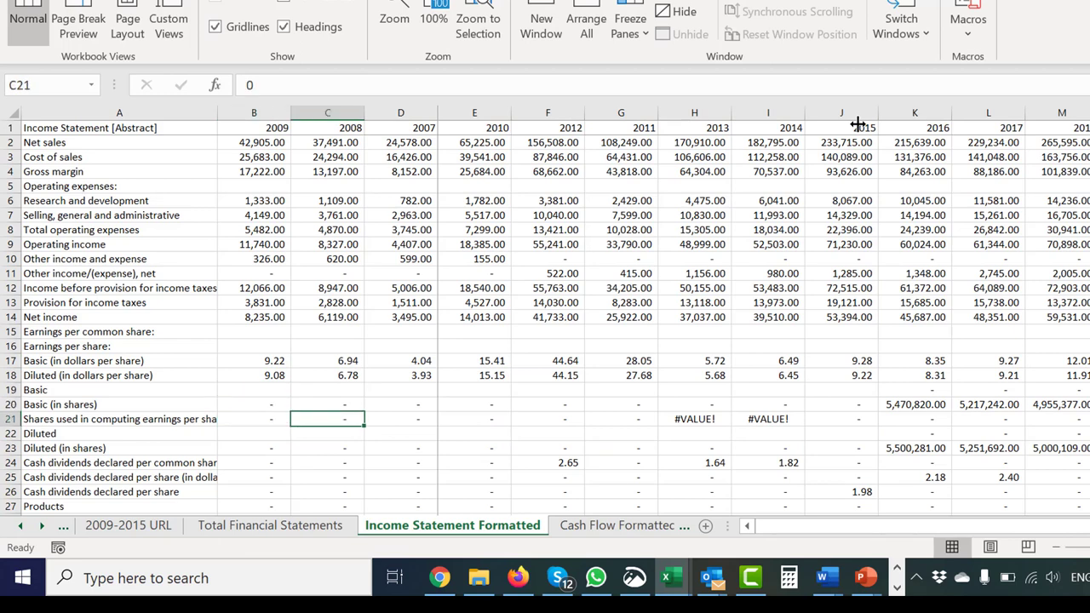
pyautogui.press('Down')
pyautogui.press('Down')
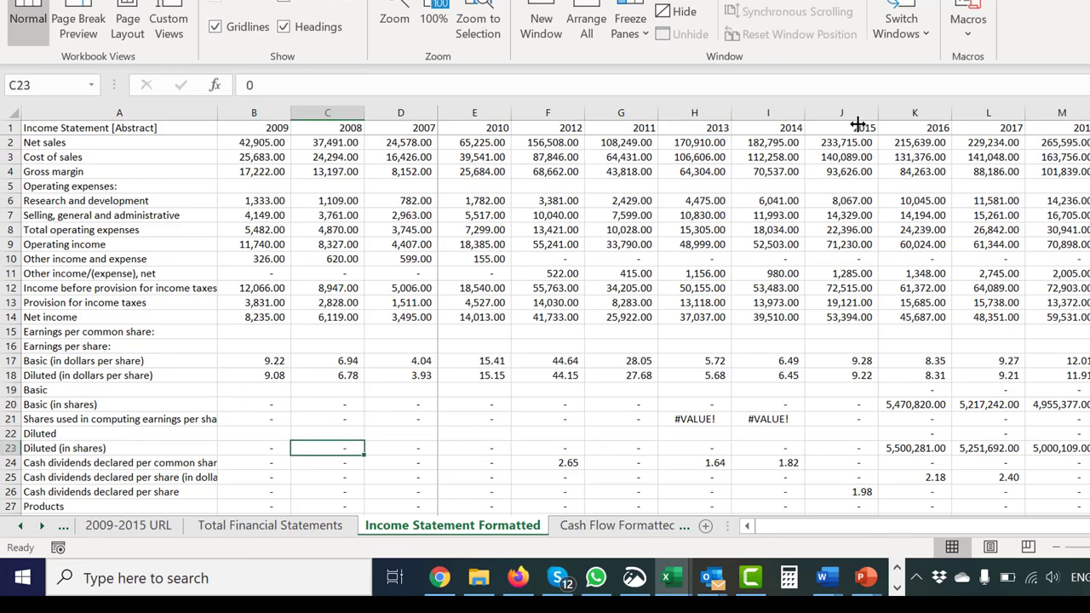
pyautogui.press('Down')
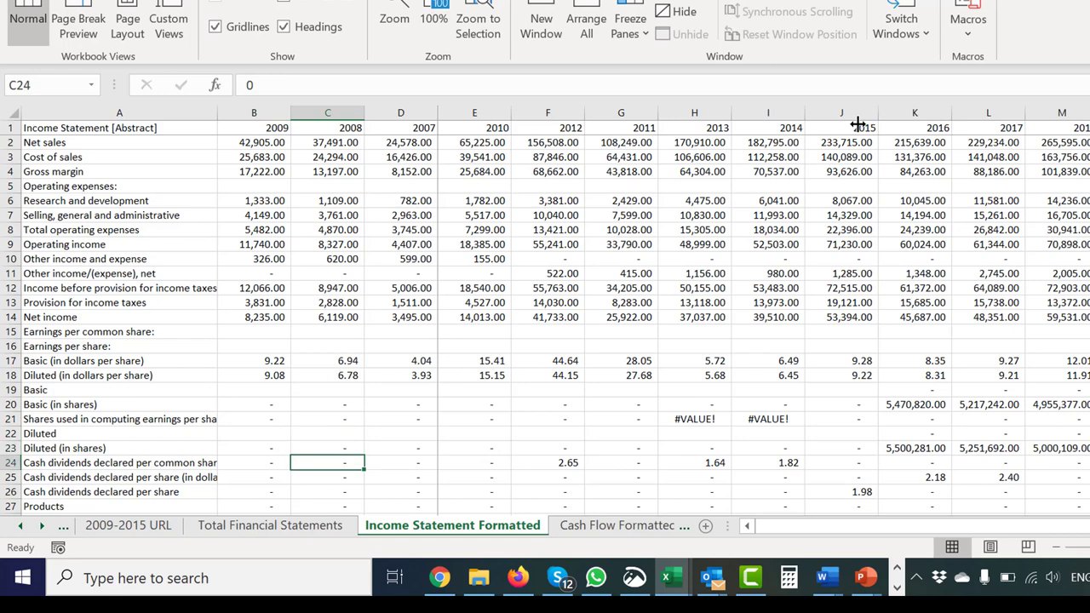
pyautogui.press('Right')
pyautogui.press('Right')
pyautogui.press('Right')
pyautogui.press('Right')
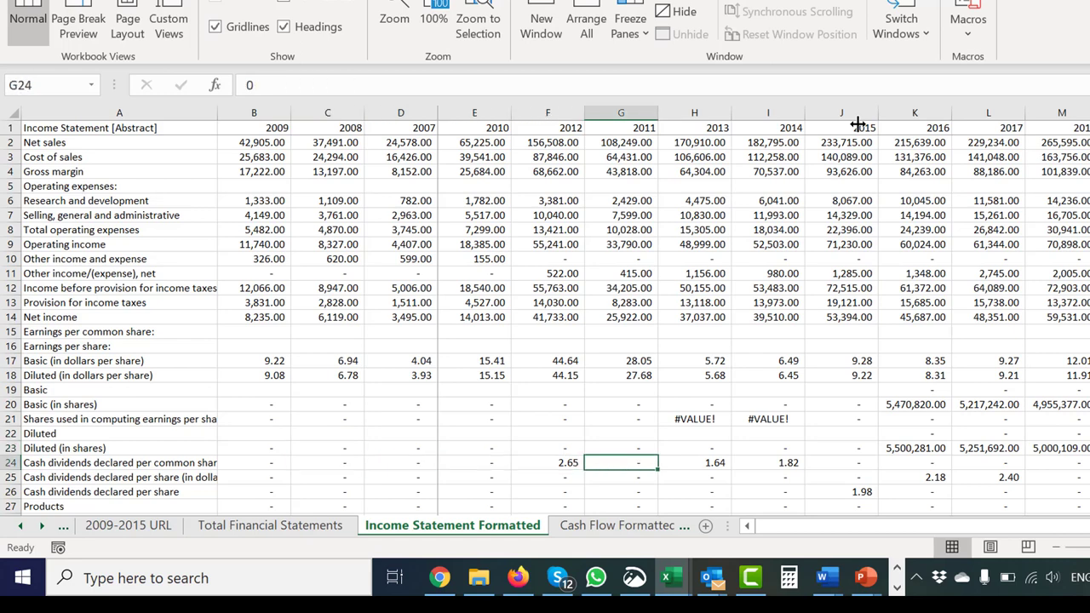
pyautogui.press('Left')
pyautogui.press('Down')
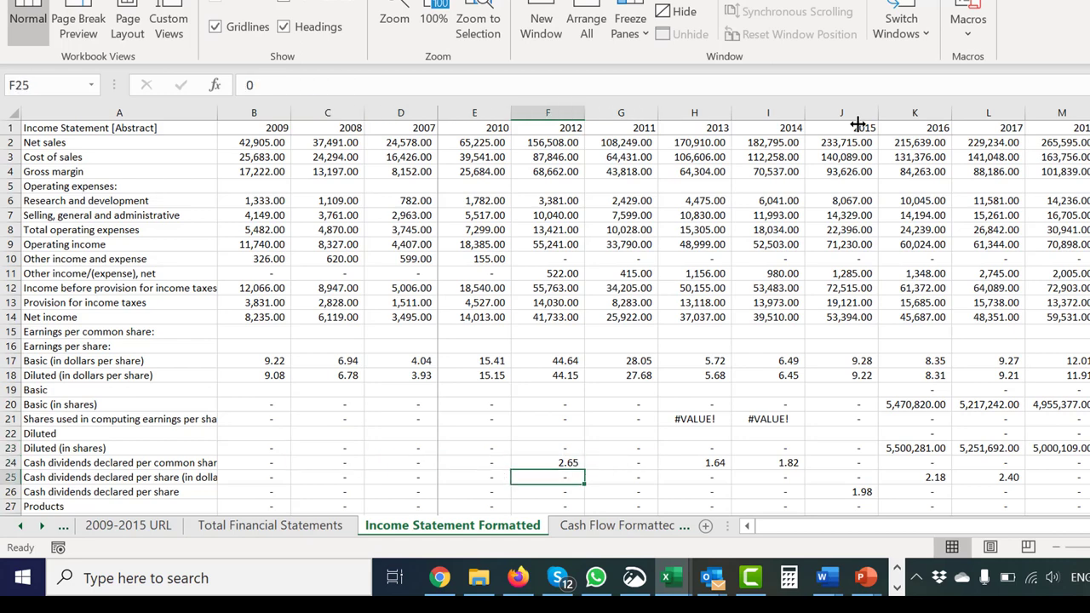
pyautogui.press('Right')
pyautogui.press('Right')
pyautogui.press('Right')
pyautogui.press('Down')
pyautogui.press('Right')
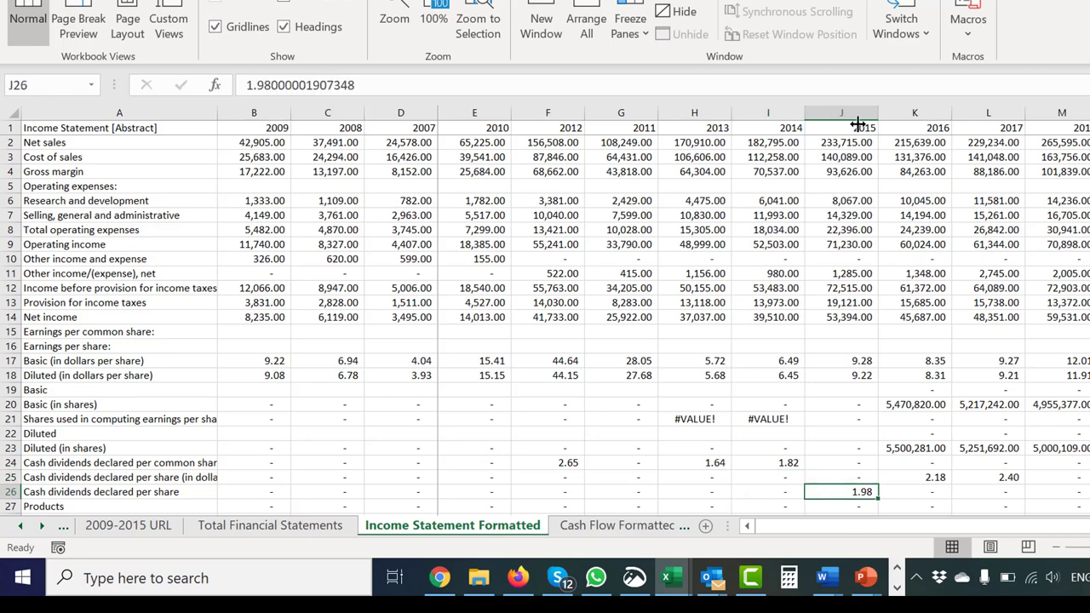
pyautogui.press('Up')
pyautogui.press('Up')
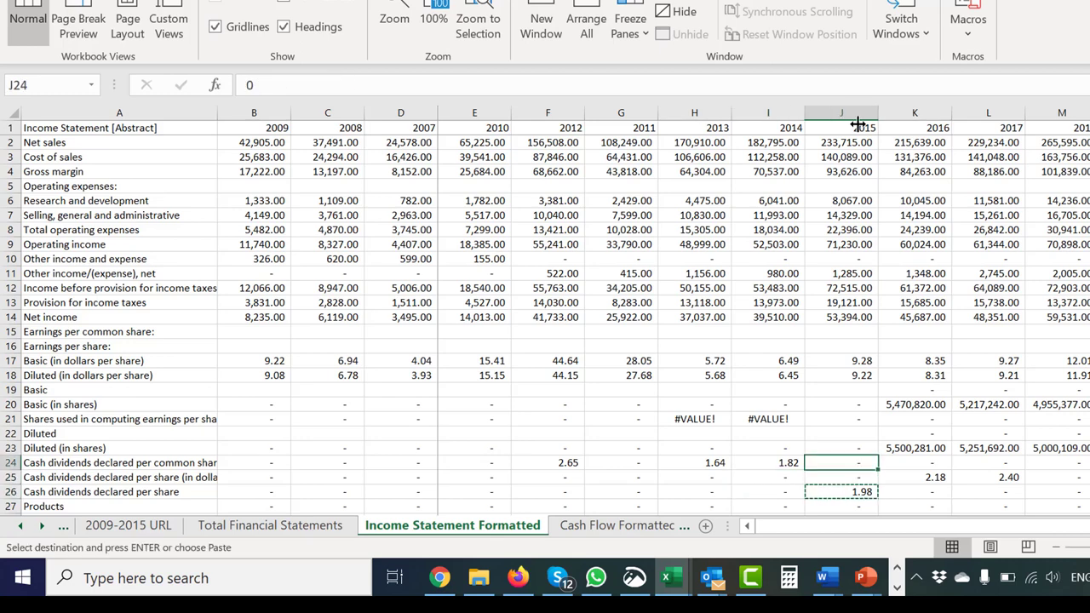
pyautogui.hotkey('ctrl', 'v')
# Move the 2016 and 2017 cash dividends from K25:L25 into the Cash dividends declared per common share row, K24:L24
pyautogui.press('Down')
pyautogui.press('Right')
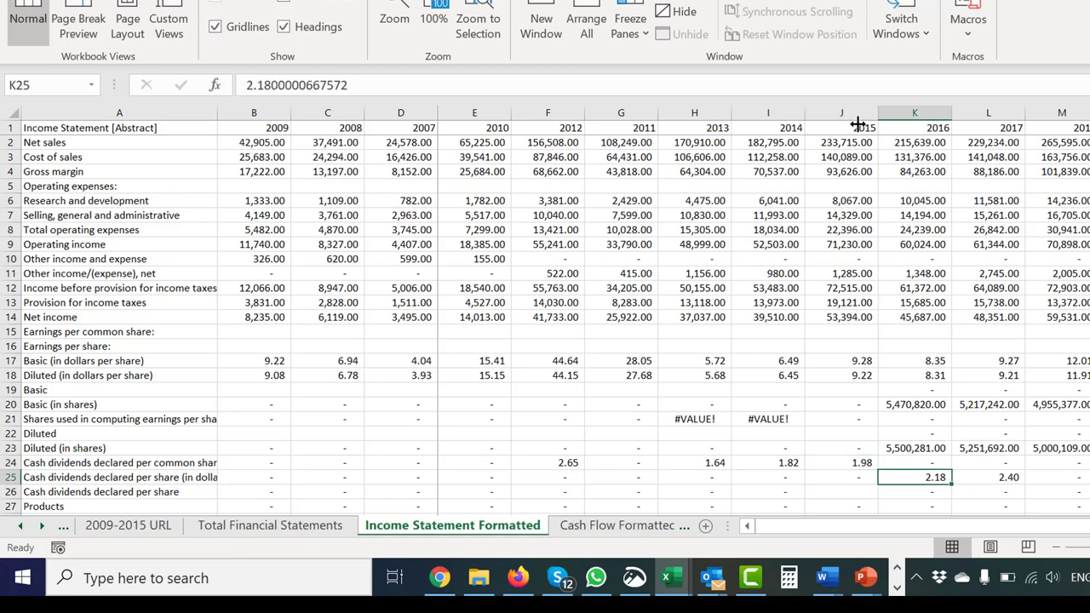
pyautogui.hotkey('shift', 'Right')
pyautogui.hotkey('ctrl', 'x')
pyautogui.press('Up')
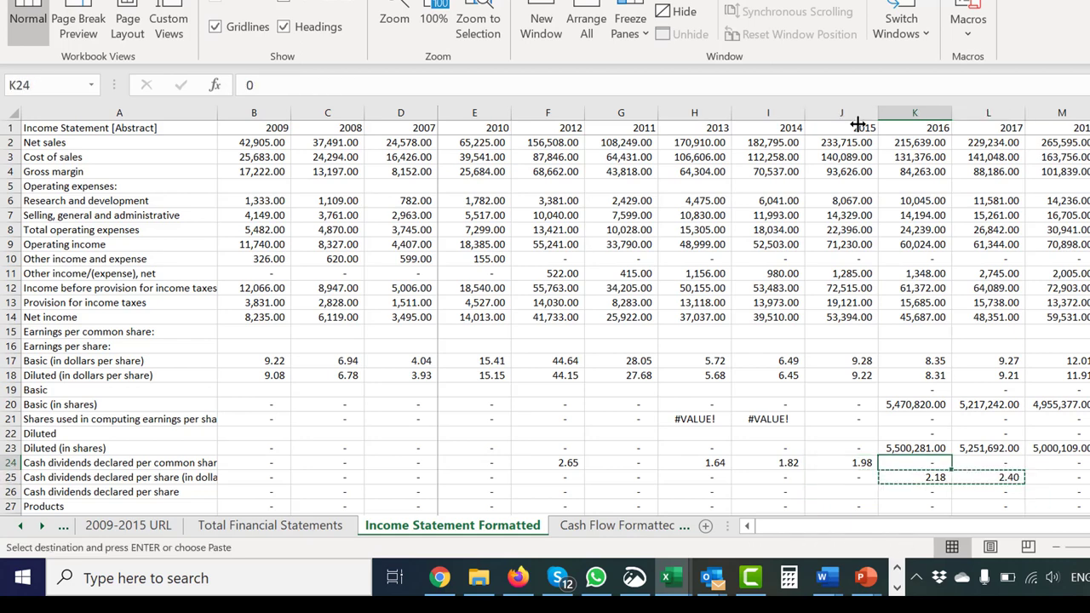
pyautogui.hotkey('ctrl', 'v')
# Look through the lower rows of the income statement, below the cash dividend rows, for values still needing consolidation
pyautogui.press('Down')
pyautogui.press('pagedown')
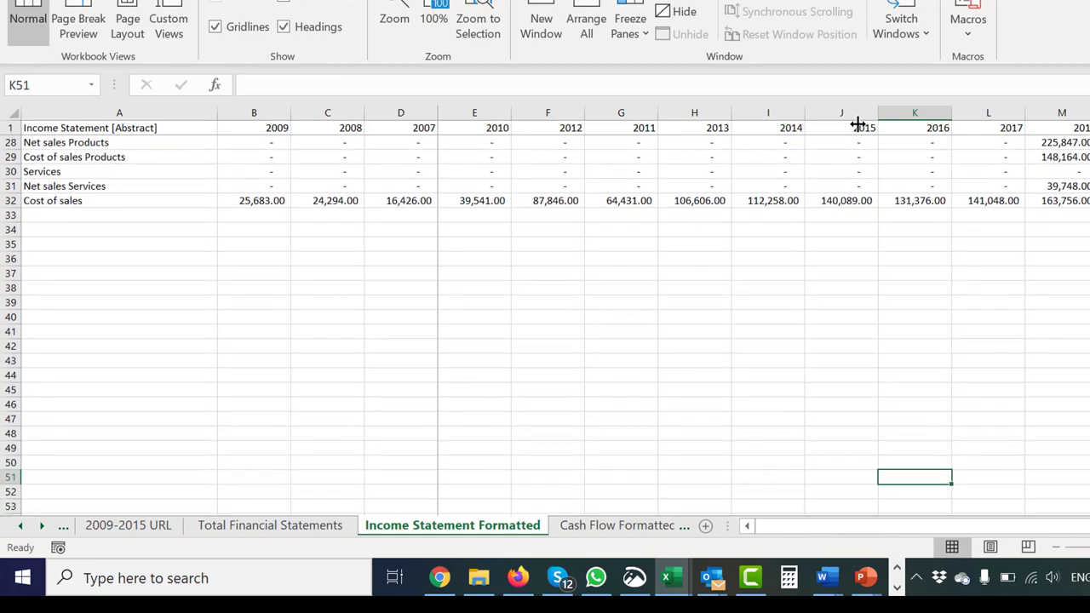
pyautogui.press('pageup')
pyautogui.press('Down')
pyautogui.press('Down')
pyautogui.press('Down')
pyautogui.press('Down')
pyautogui.press('Down')
pyautogui.press('Down')
pyautogui.press('Down')
pyautogui.press('Down')
pyautogui.press('Down')
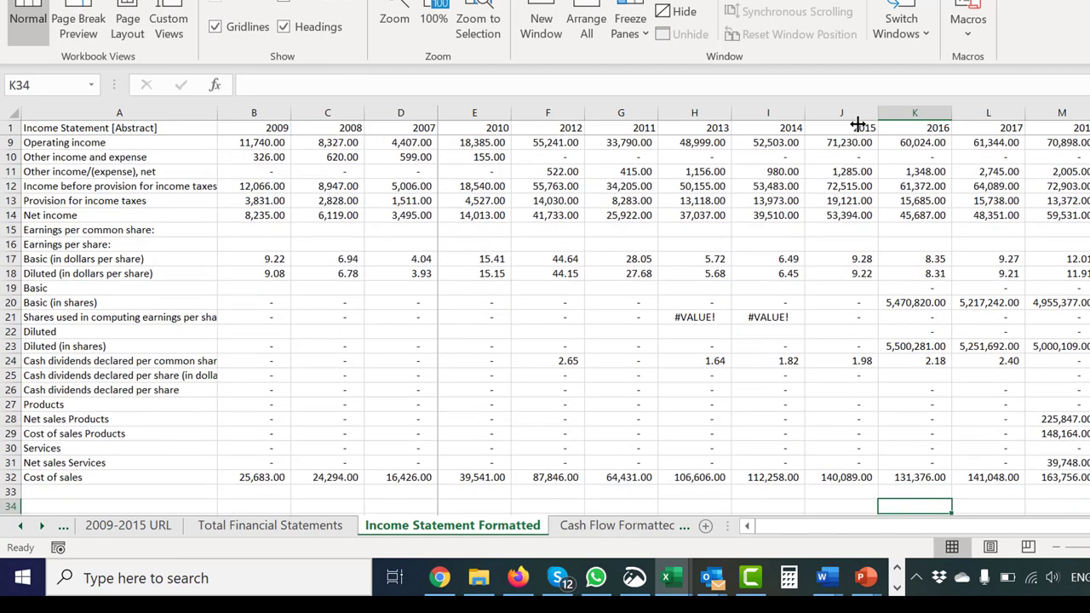
pyautogui.press('Up')
pyautogui.press('Up')
pyautogui.press('Up')
pyautogui.press('Up')
pyautogui.press('Up')
pyautogui.press('Up')
pyautogui.press('Up')
pyautogui.press('Up')
pyautogui.press('Up')
pyautogui.press('Up')
pyautogui.press('Left')
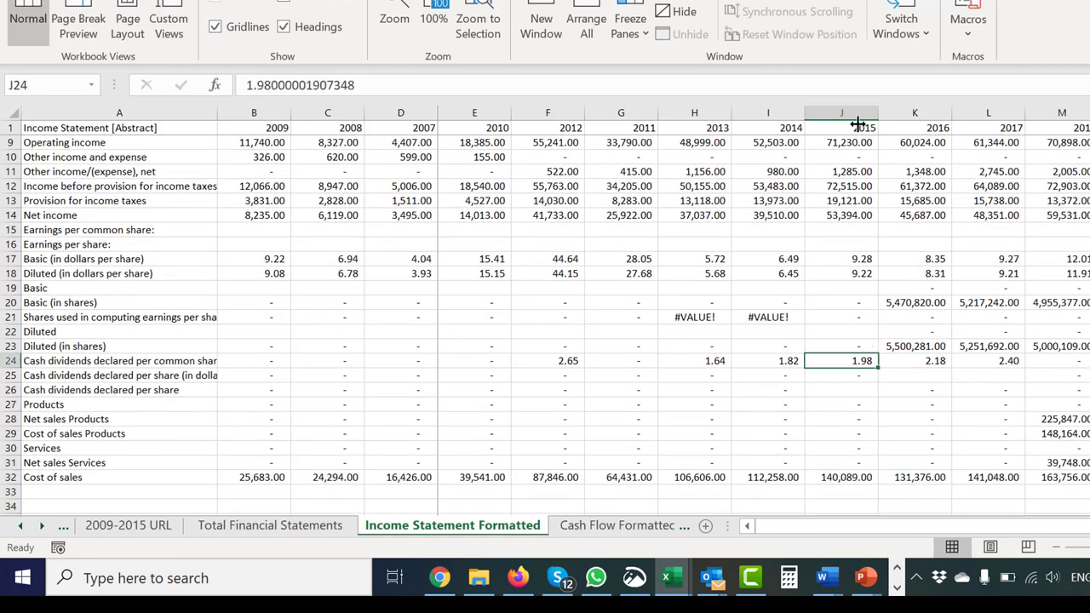
# Review the row labels in column A from Diluted to Cost of sales, and return to Shares used in computing earnings per share
pyautogui.press('Up')
pyautogui.press('Up')
pyautogui.press('Left')
pyautogui.press('Left')
pyautogui.press('Left')
pyautogui.press('Left')
pyautogui.press('Left')
pyautogui.press('Left')
pyautogui.press('Left')
pyautogui.press('Left')
pyautogui.press('Left')
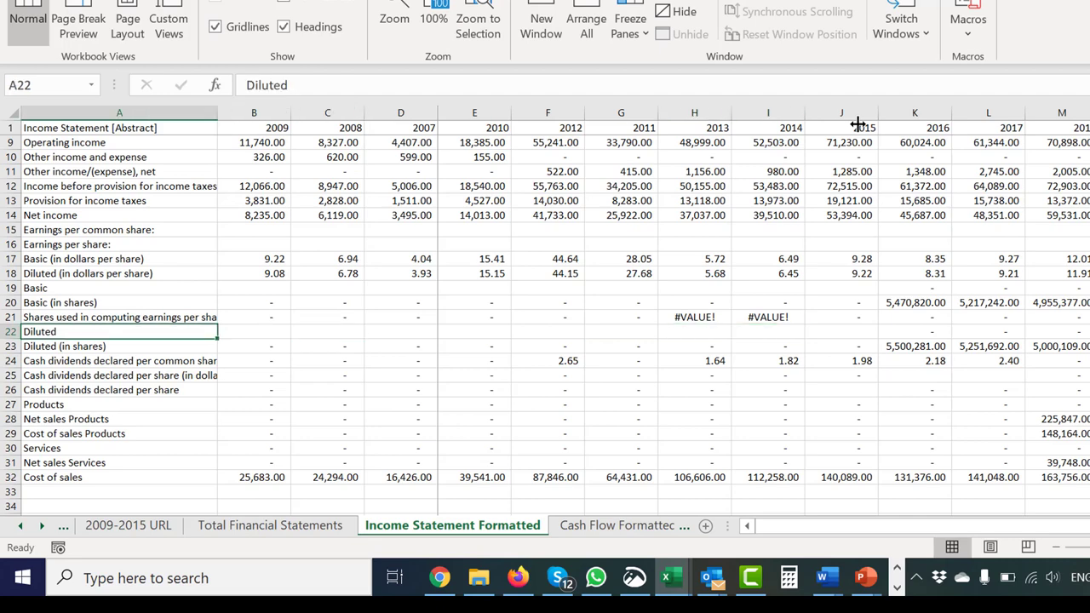
pyautogui.press('Down')
pyautogui.press('Down')
pyautogui.press('Down')
pyautogui.press('Down')
pyautogui.press('Down')
pyautogui.press('Down')
pyautogui.press('Down')
pyautogui.press('Down')
pyautogui.press('Down')
pyautogui.press('Down')
pyautogui.press('Down')
pyautogui.press('Down')
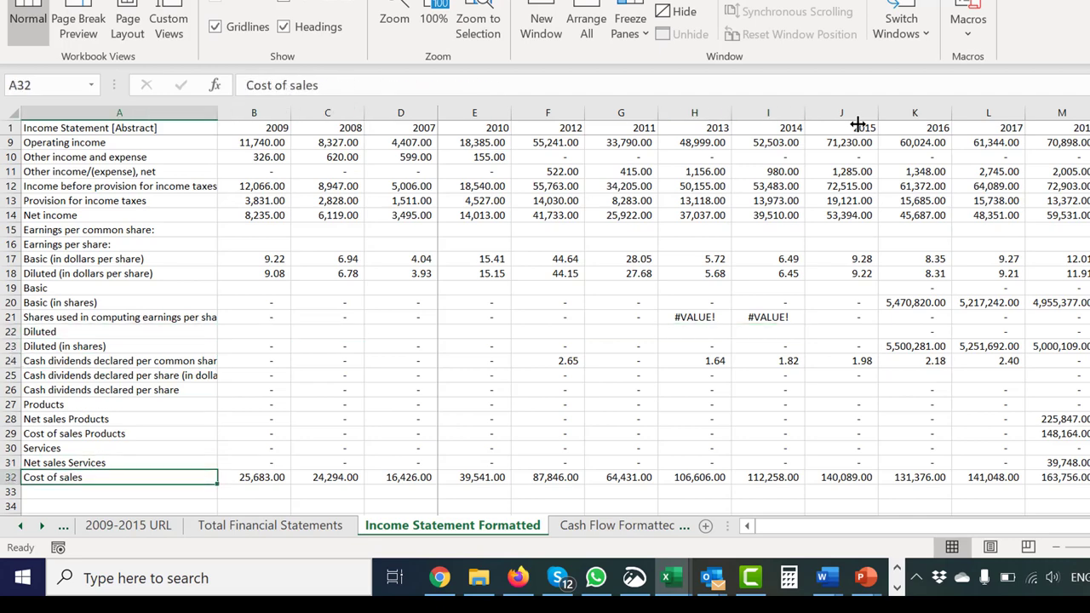
pyautogui.press('Down')
pyautogui.press('Up')
pyautogui.press('Up')
pyautogui.press('Up')
pyautogui.press('Up')
pyautogui.press('Up')
pyautogui.press('Up')
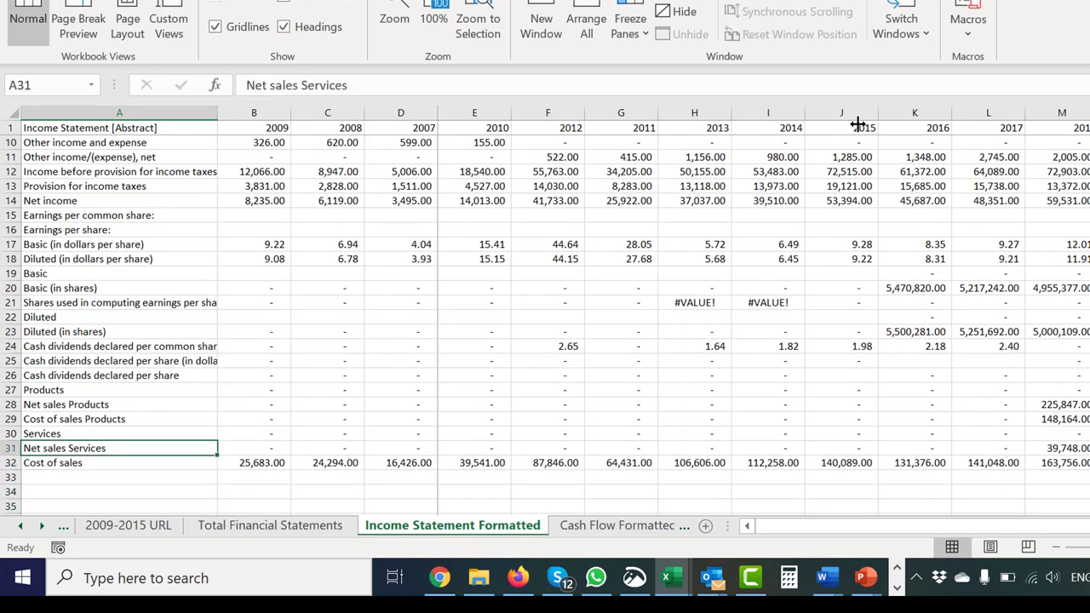
pyautogui.press('Up')
pyautogui.press('Up')
pyautogui.press('Up')
pyautogui.press('Up')
pyautogui.press('Up')
pyautogui.press('Up')
pyautogui.press('Up')
pyautogui.press('Up')
pyautogui.scroll(3, 858, 124)
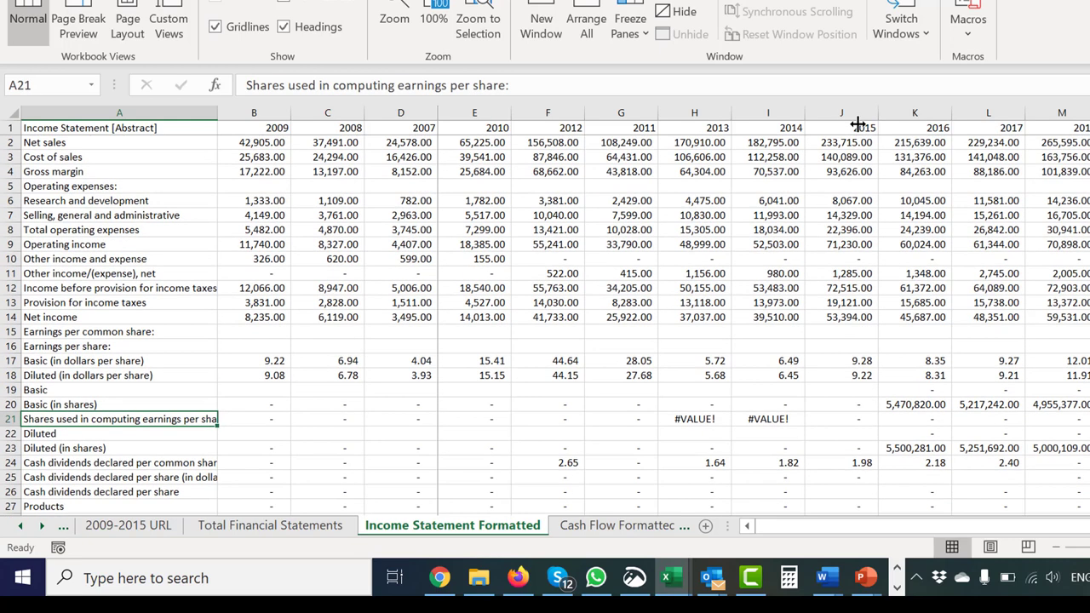
# Compare the Cost of sales row near the top of the statement with the product, service and Cost of sales rows at its end
pyautogui.press('Up')
pyautogui.press('Up')
pyautogui.press('Up')
pyautogui.press('Up')
pyautogui.press('Up')
pyautogui.press('Up')
pyautogui.press('Up')
pyautogui.press('Up')
pyautogui.press('Up')
pyautogui.press('Up')
pyautogui.press('Up')
pyautogui.press('Up')
pyautogui.press('Up')
pyautogui.press('Up')
pyautogui.press('Up')
pyautogui.press('Up')
pyautogui.press('Up')
pyautogui.press('Up')
pyautogui.press('Up')
pyautogui.press('Down')
pyautogui.press('Right')
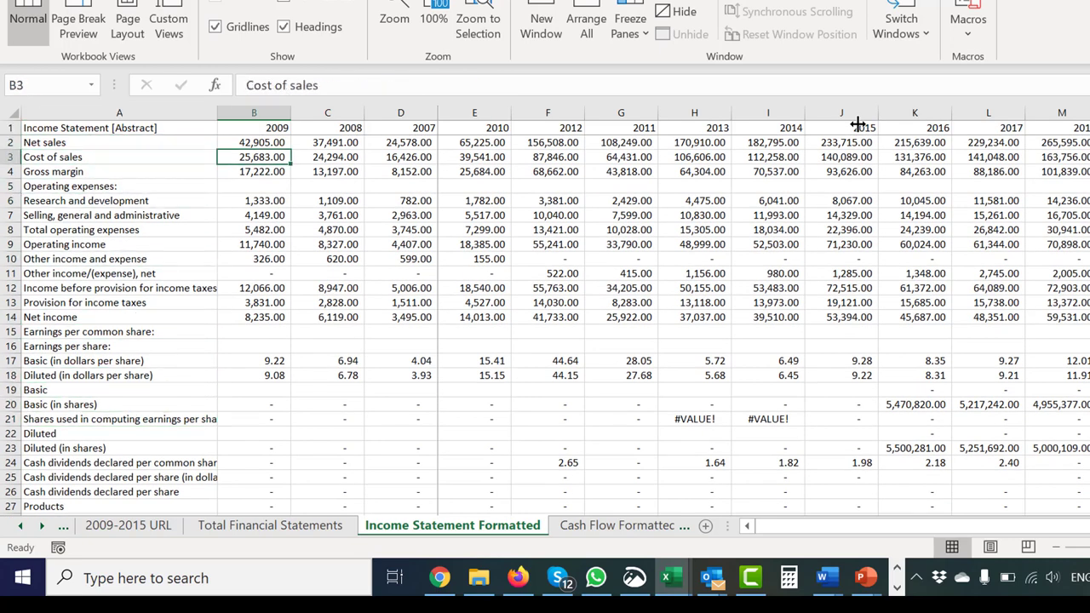
pyautogui.press('pagedown')
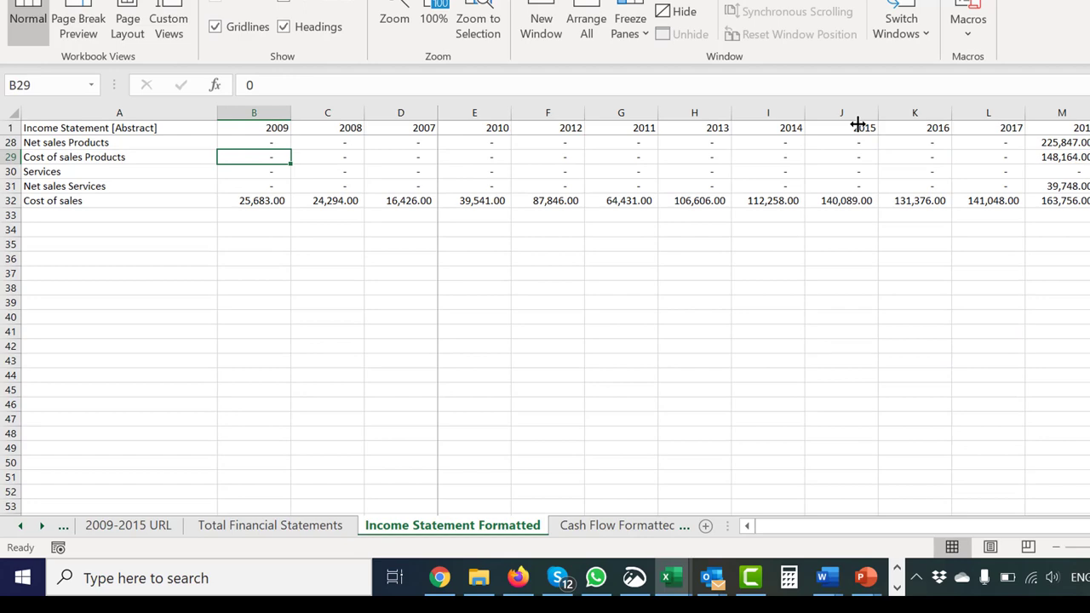
pyautogui.press('pageup')
pyautogui.press('Left')
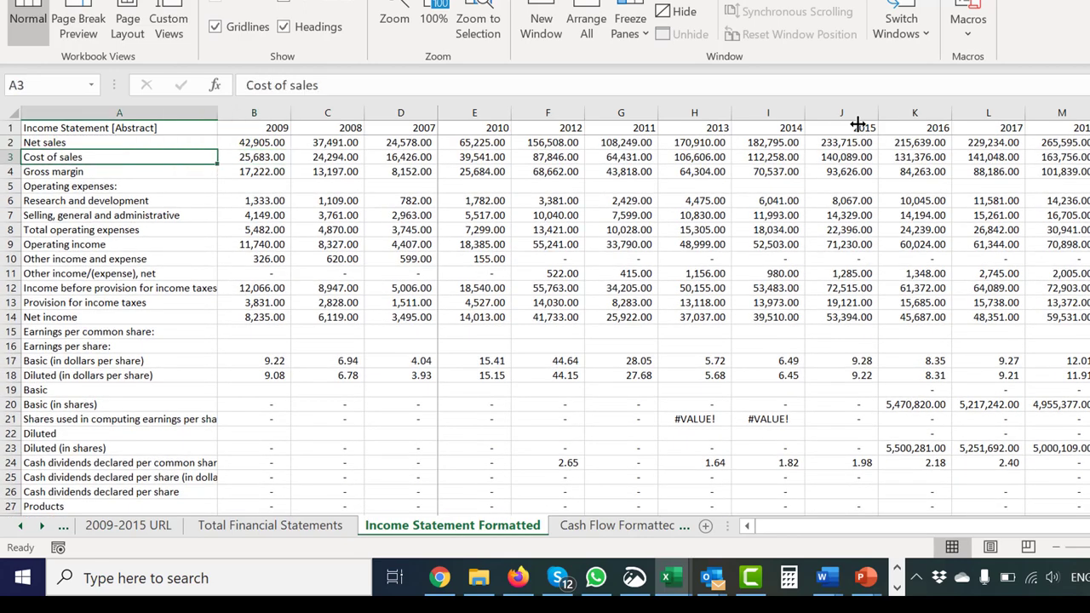
# Select all year columns from B1 down through row 27 and set up a custom sort oriented left to right
pyautogui.press('Up')
pyautogui.press('Right')
pyautogui.press('Up')
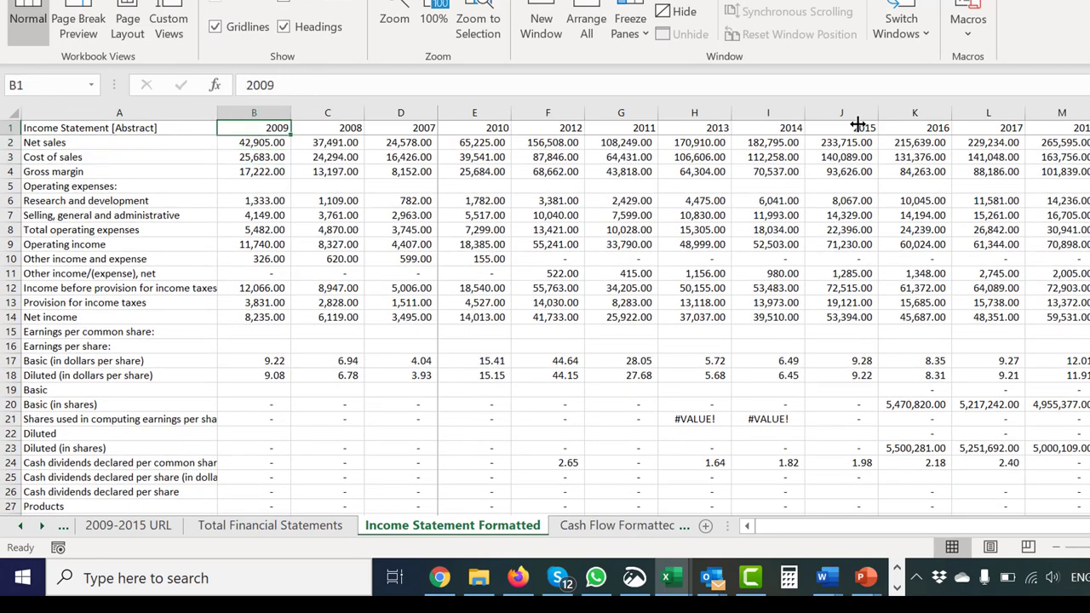
pyautogui.hotkey('ctrl', 'Down')
pyautogui.hotkey('ctrl', 'Home')
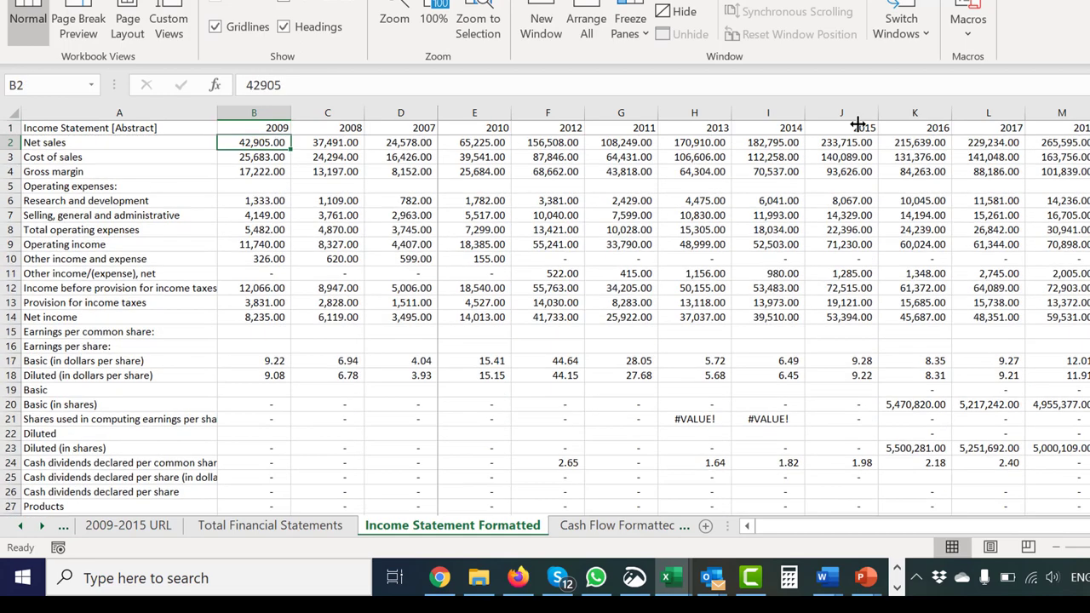
pyautogui.press('Up')
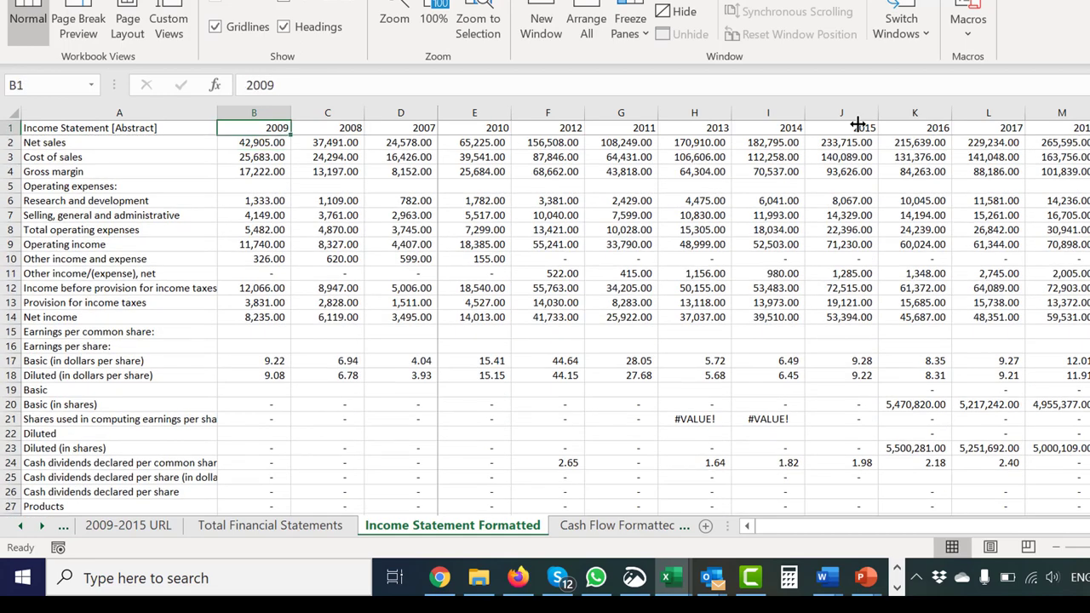
pyautogui.hotkey('ctrl', 'shift', 'Down')
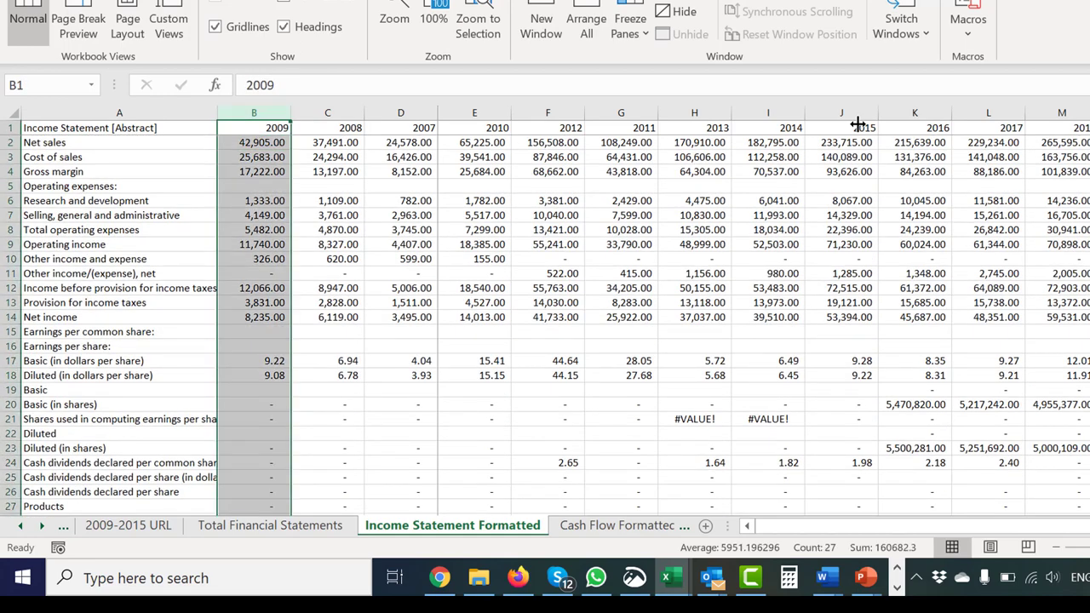
pyautogui.hotkey('ctrl', 'shift', 'Right')
pyautogui.hotkey('alt', 'd')
pyautogui.press('s')
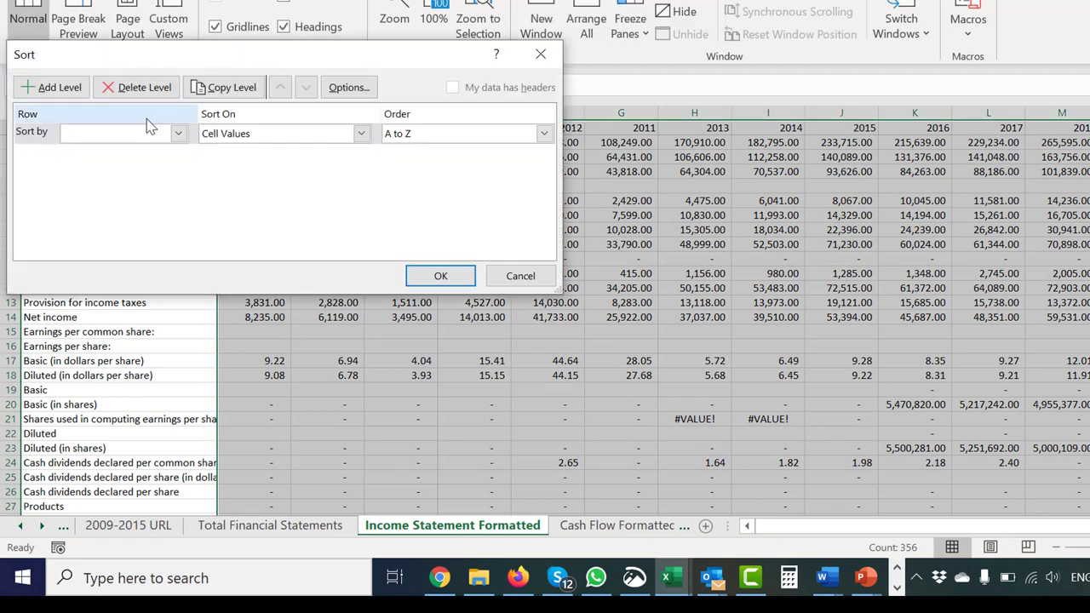
pyautogui.click(366, 92)
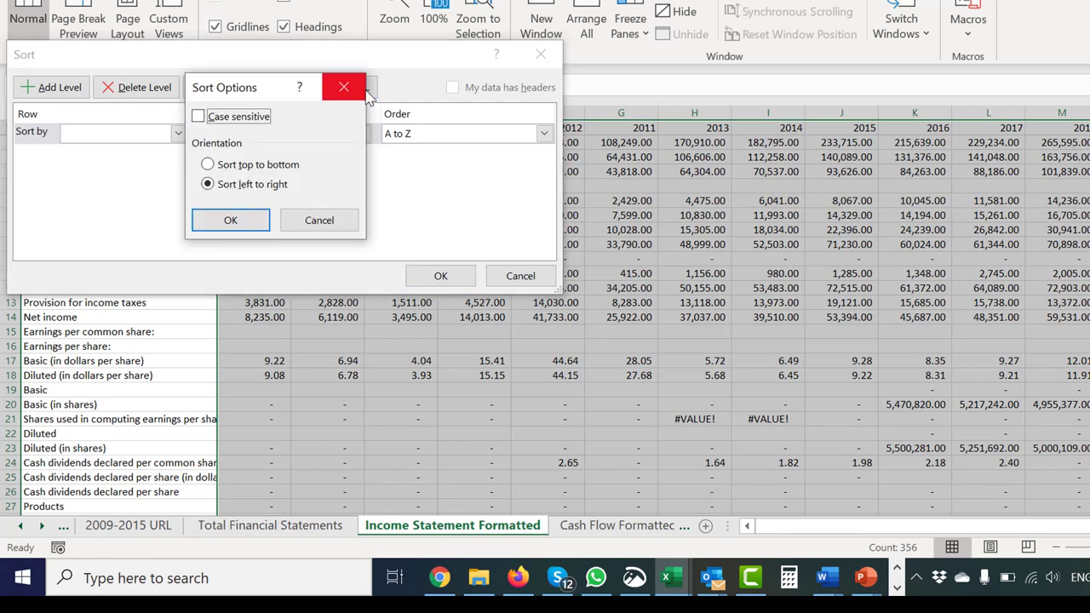
pyautogui.click(241, 188)
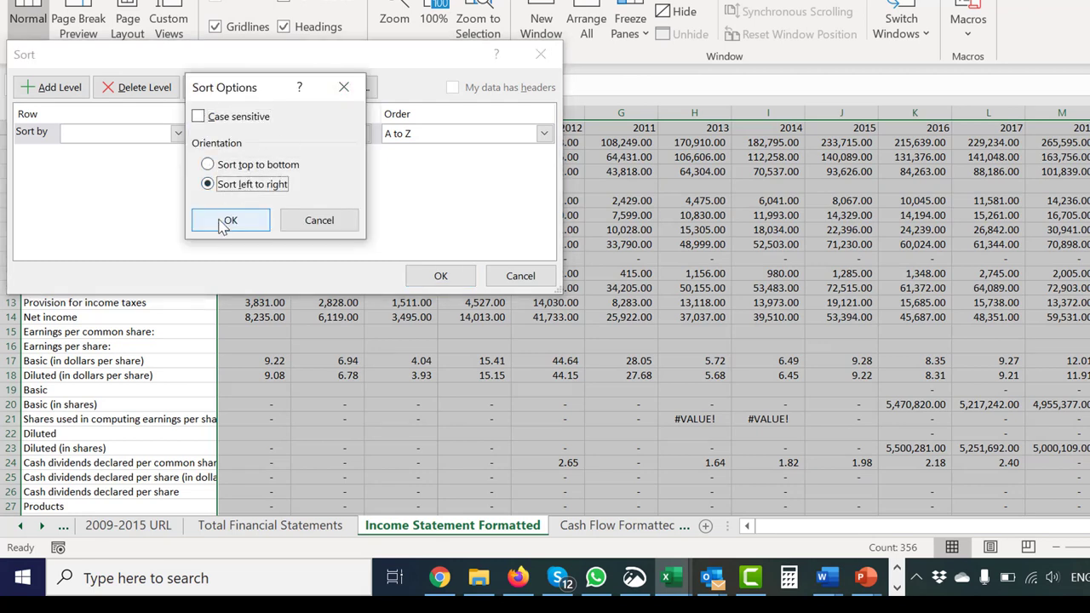
pyautogui.click(223, 224)
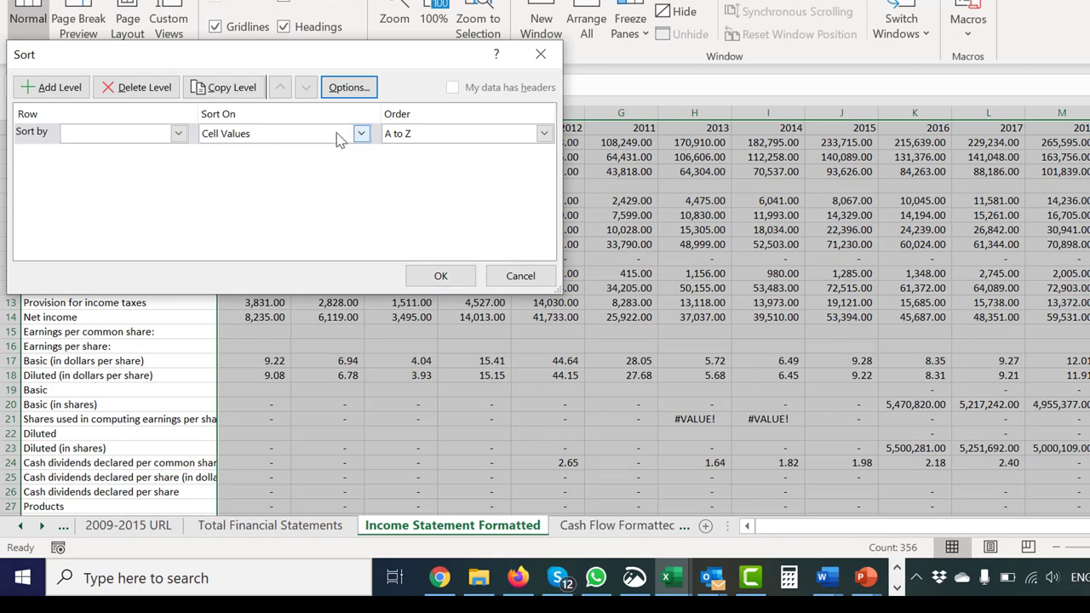
# Sort the selected year columns by the cell values of Row 1, in A to Z order
pyautogui.click(438, 276)
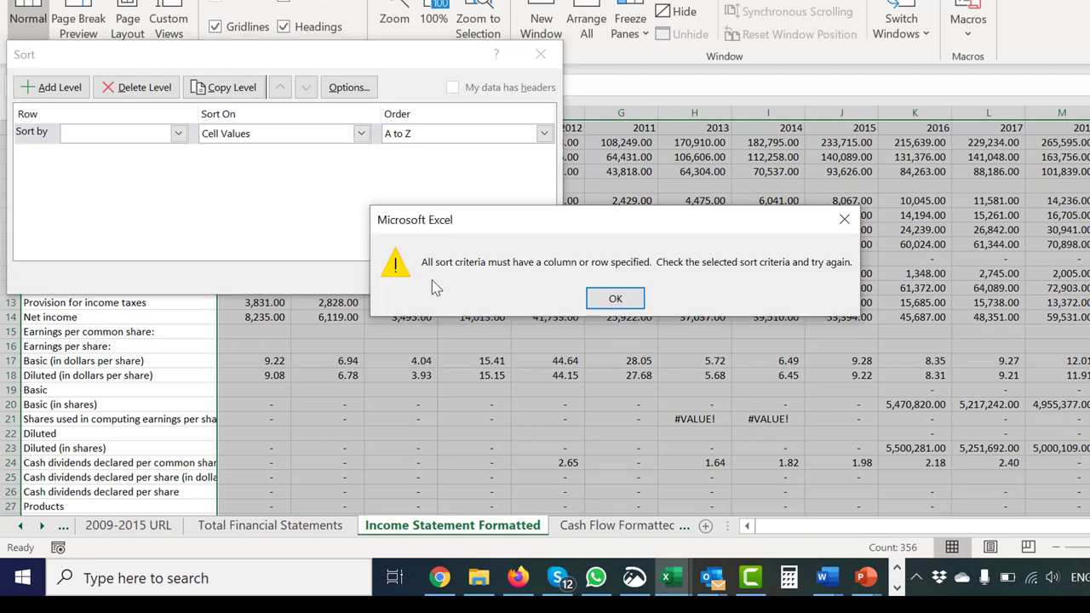
pyautogui.click(613, 298)
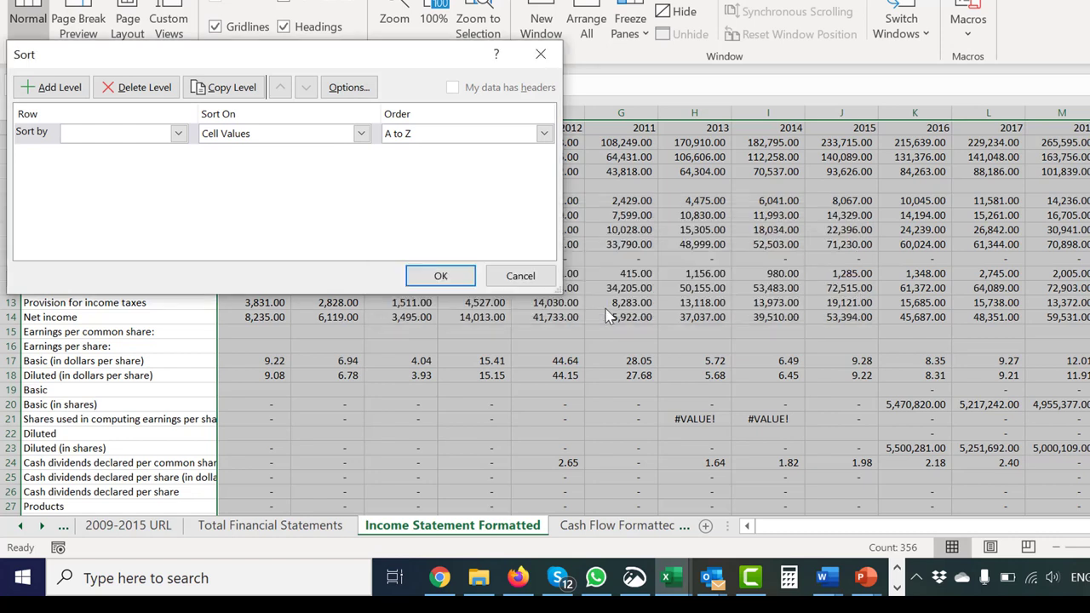
pyautogui.click(121, 136)
pyautogui.click(114, 153)
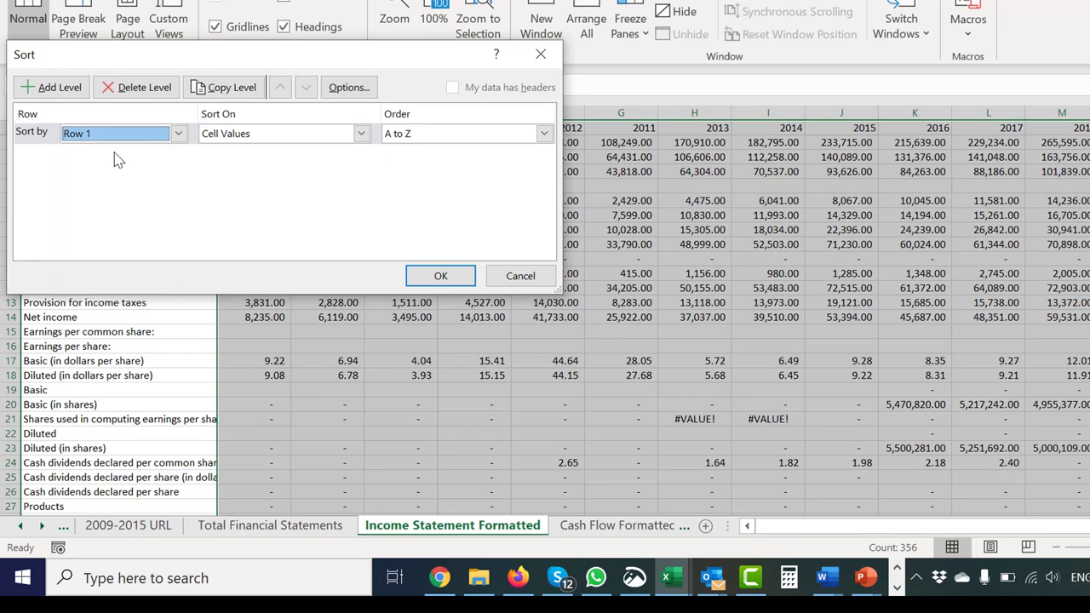
pyautogui.click(433, 276)
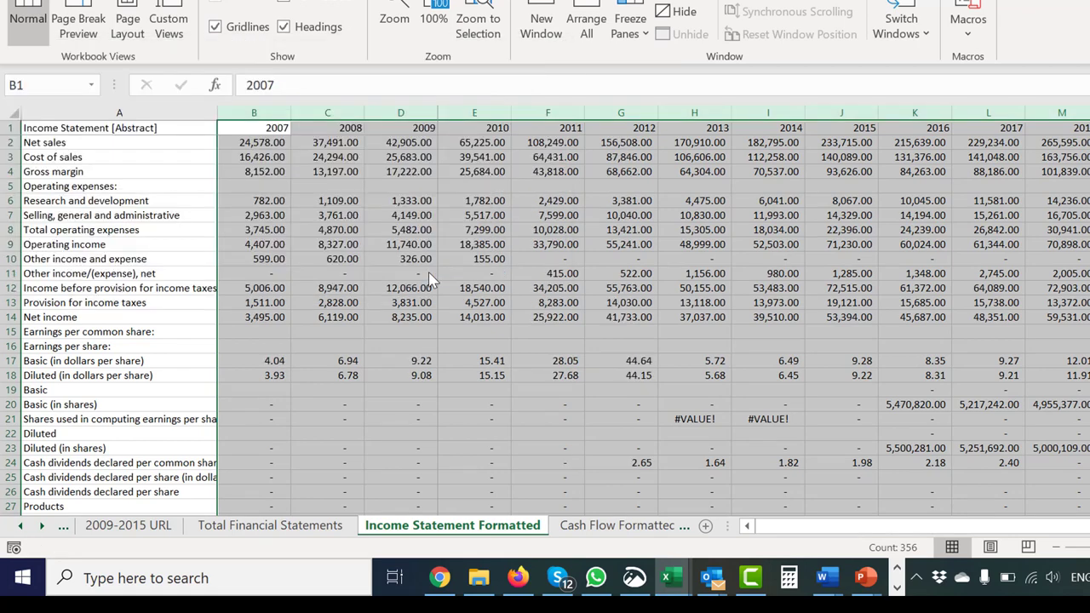
# Create a default column chart from the Net sales row and move it over the 2010 to 2015 columns
pyautogui.press('Right')
pyautogui.press('Right')
pyautogui.press('Left')
pyautogui.press('Left')
pyautogui.press('Left')
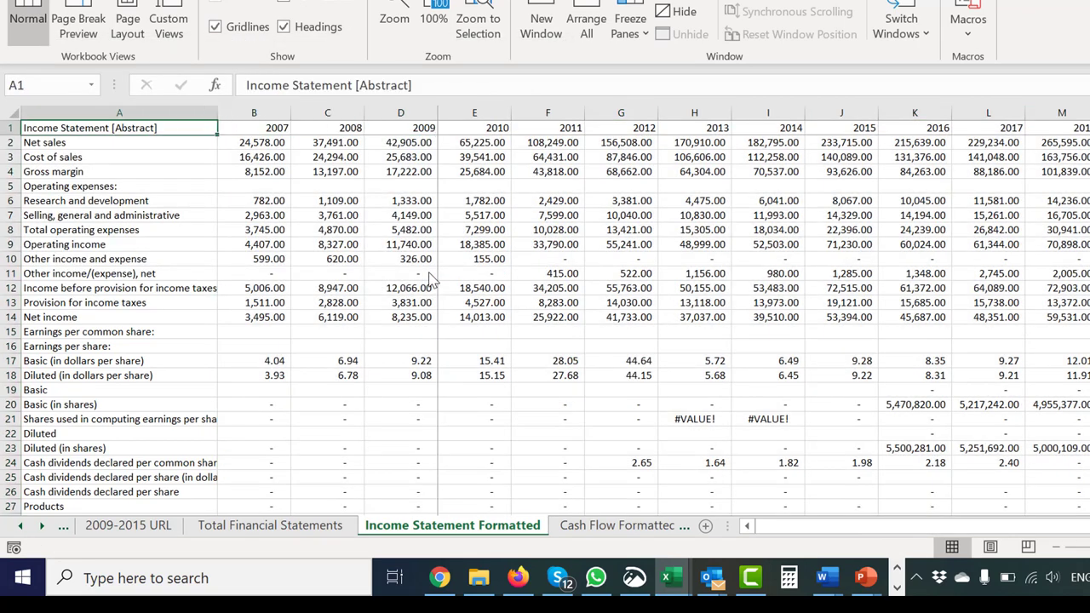
pyautogui.press('Down')
pyautogui.hotkey('ctrl', 'shift', 'Right')
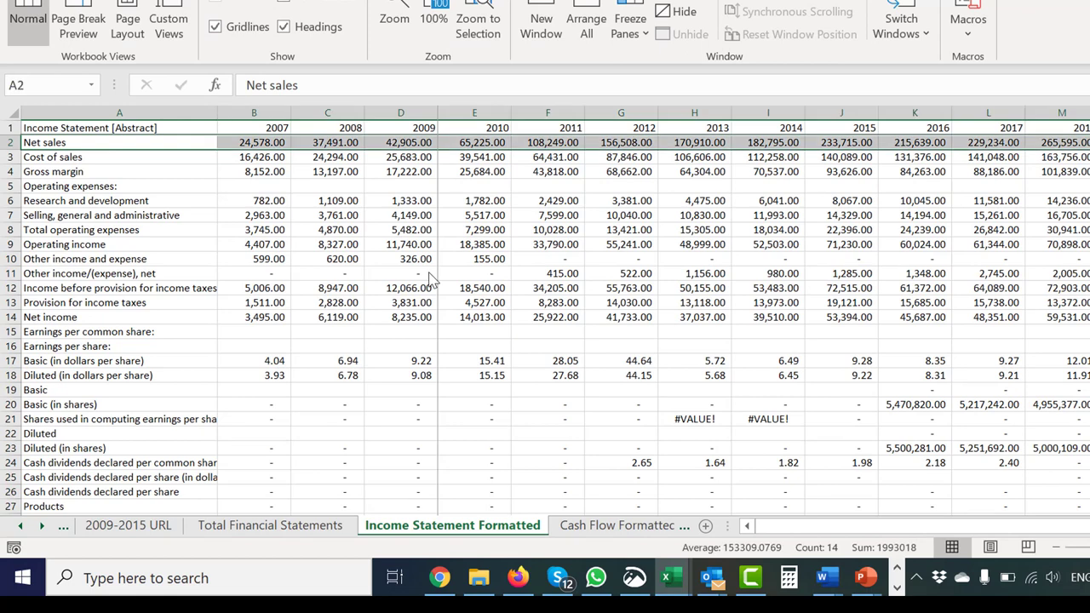
pyautogui.hotkey('alt', 'F1')
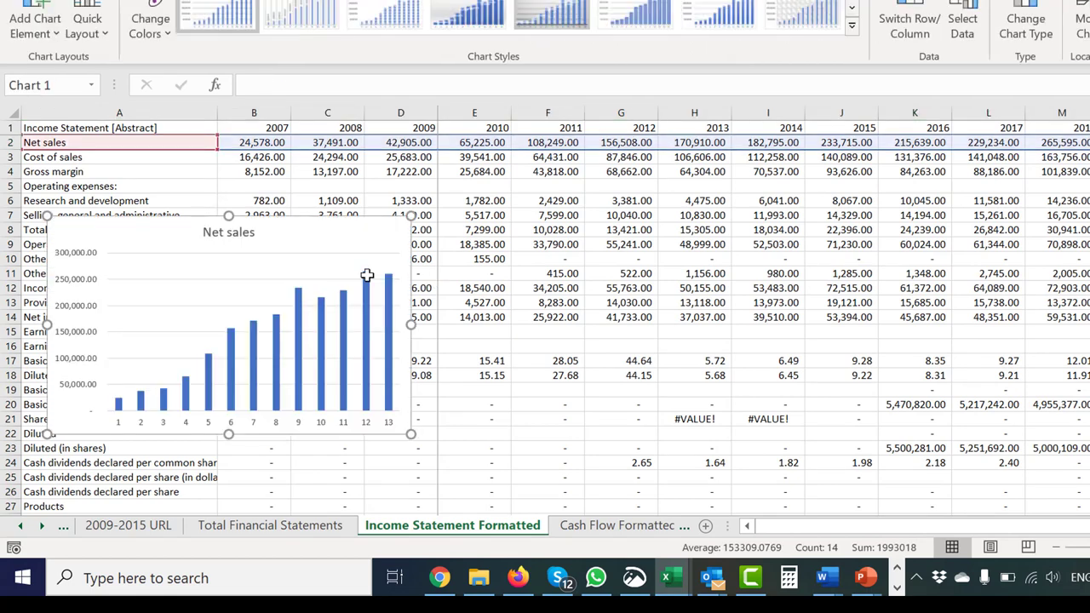
pyautogui.moveTo(310, 236); pyautogui.dragTo(770, 226)
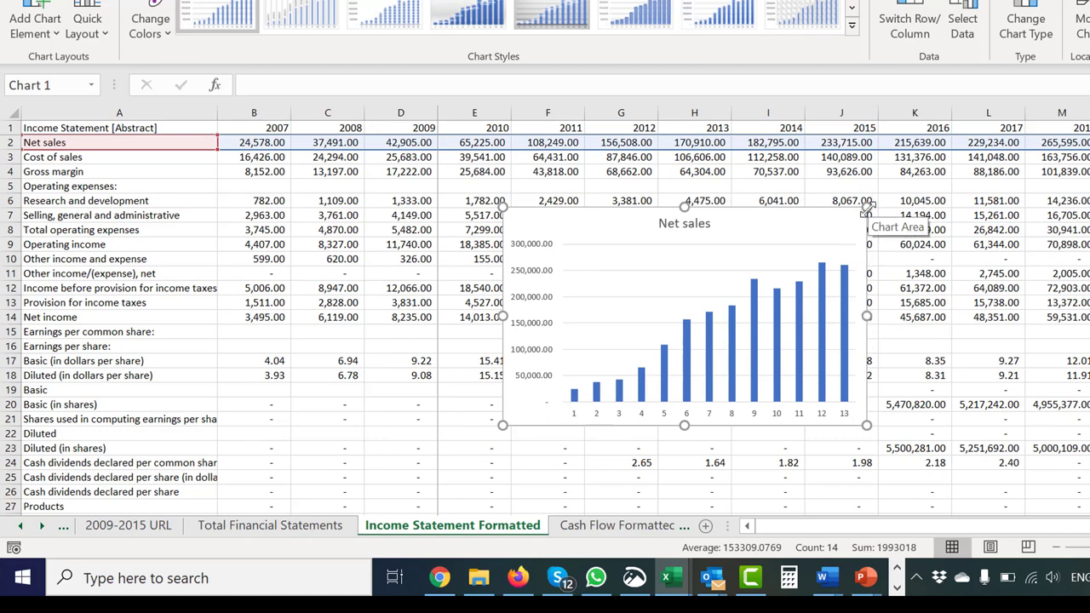
# Delete the Net sales chart from the income statement sheet
pyautogui.press('Escape')
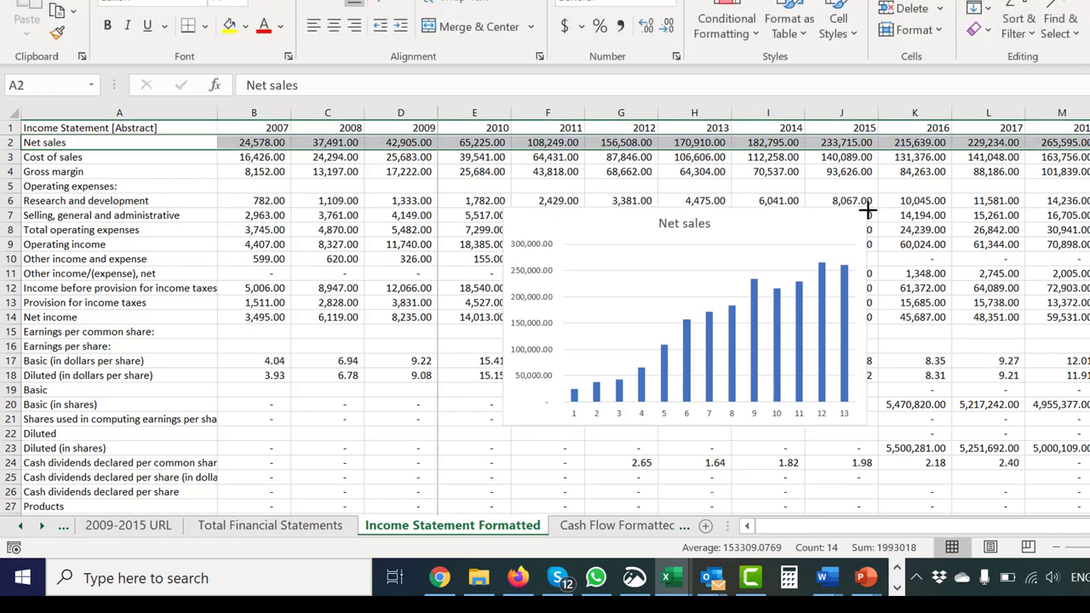
pyautogui.click(755, 215)
pyautogui.press('Delete')
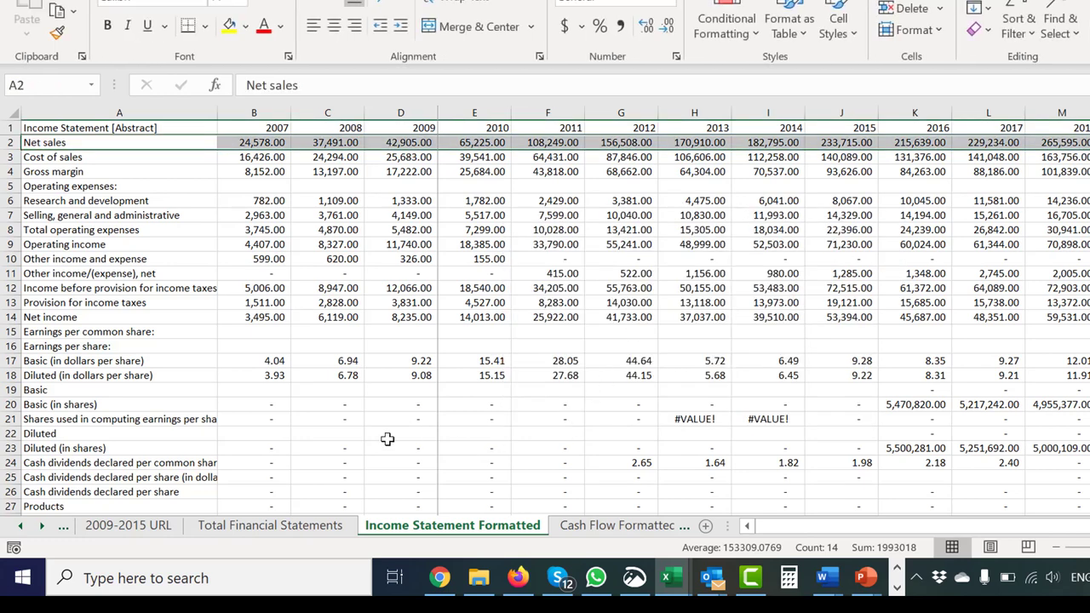
# Look over the 2009 column from the cash dividend rows up to the year heading and back down to Basic (in shares)
pyautogui.click(366, 463)
pyautogui.press('Down')
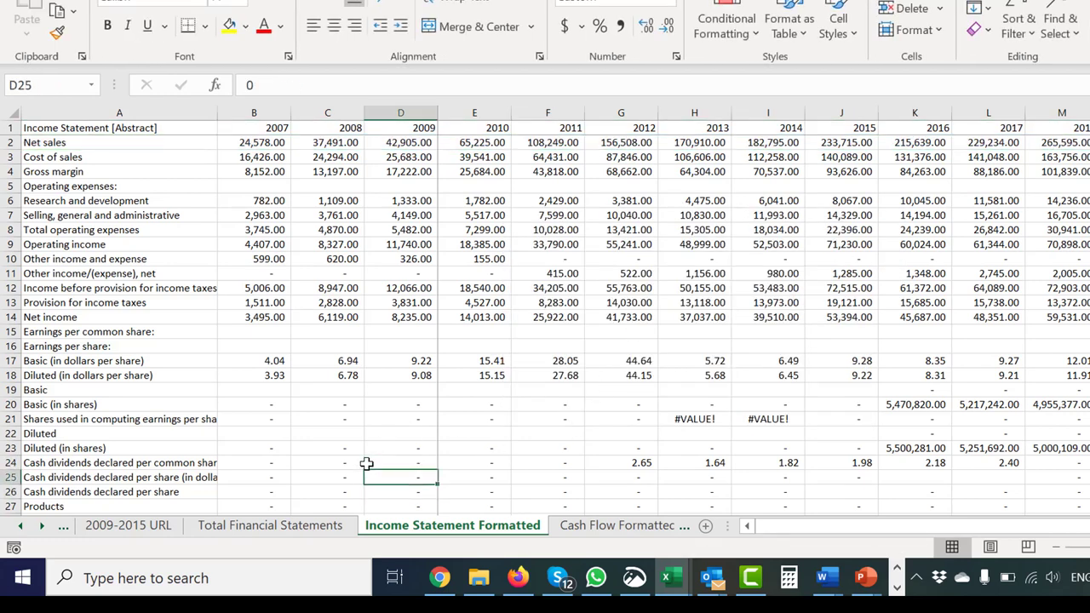
pyautogui.press('Up')
pyautogui.press('Up')
pyautogui.press('Up')
pyautogui.press('Up')
pyautogui.press('Up')
pyautogui.press('Up')
pyautogui.press('Up')
pyautogui.press('Up')
pyautogui.press('Up')
pyautogui.press('Up')
pyautogui.press('Up')
pyautogui.press('Up')
pyautogui.press('Up')
pyautogui.press('Up')
pyautogui.press('Up')
pyautogui.press('Up')
pyautogui.press('Up')
pyautogui.press('Up')
pyautogui.press('Up')
pyautogui.press('Up')
pyautogui.press('Up')
pyautogui.press('Down')
pyautogui.press('Down')
pyautogui.press('Down')
pyautogui.press('Down')
pyautogui.press('Down')
pyautogui.press('Down')
pyautogui.press('Down')
pyautogui.press('Down')
pyautogui.press('Down')
pyautogui.press('Down')
pyautogui.press('Down')
pyautogui.press('Down')
pyautogui.press('Down')
pyautogui.press('Down')
pyautogui.press('Down')
pyautogui.press('Down')
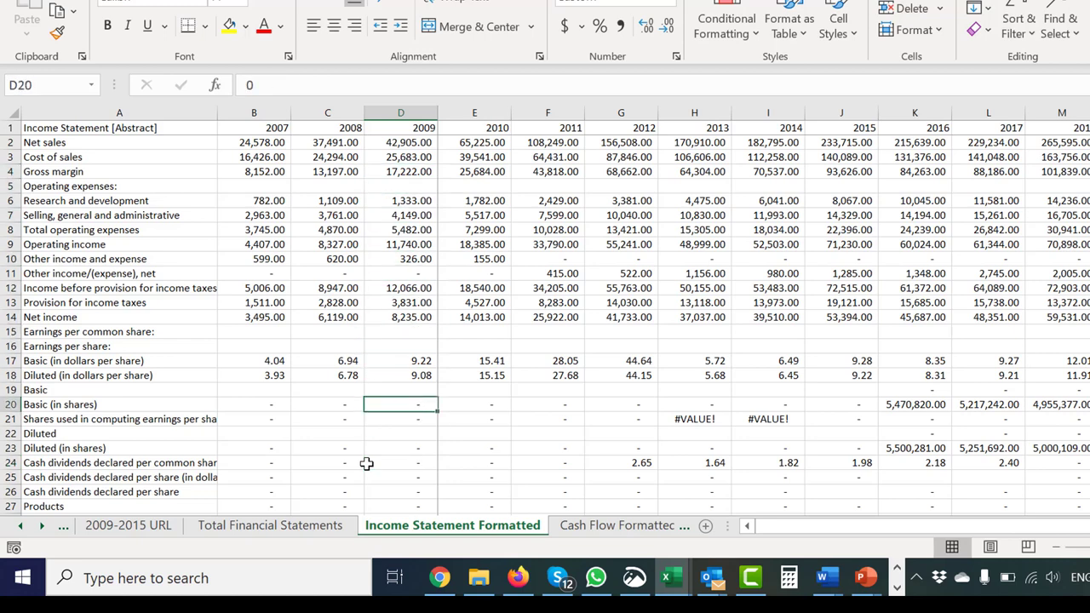
# Insert three blank rows between Net income and Earnings per common share, starting at row 15
pyautogui.press('Up')
pyautogui.press('Up')
pyautogui.press('Up')
pyautogui.press('Up')
pyautogui.press('Up')
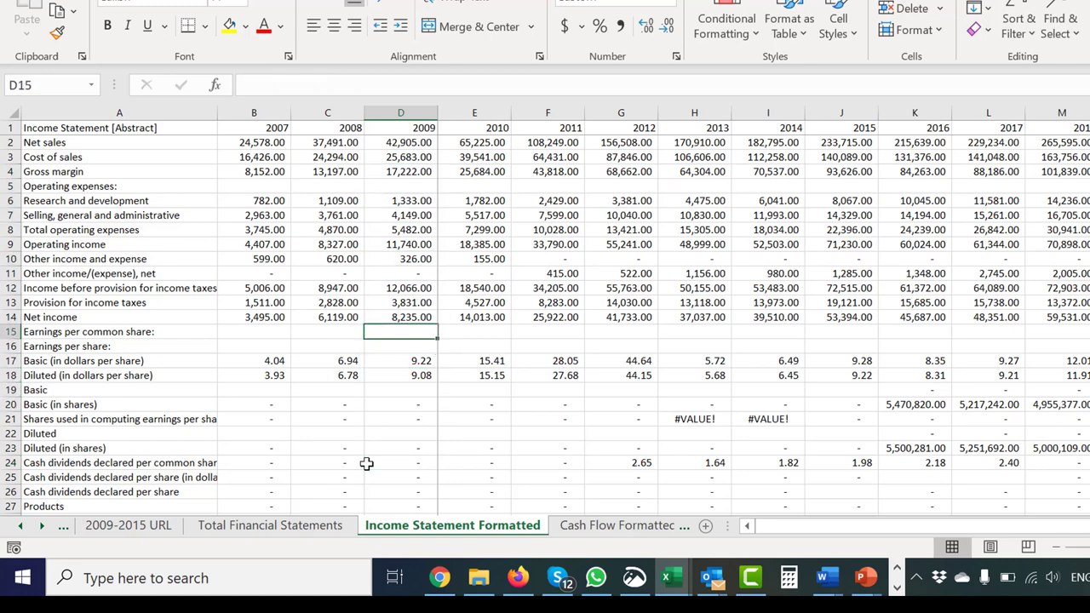
pyautogui.hotkey('shift', 'space')
pyautogui.hotkey('ctrl', 'shift', '+')
pyautogui.hotkey('ctrl', 'shift', '+')
pyautogui.hotkey('ctrl', 'shift', '+')
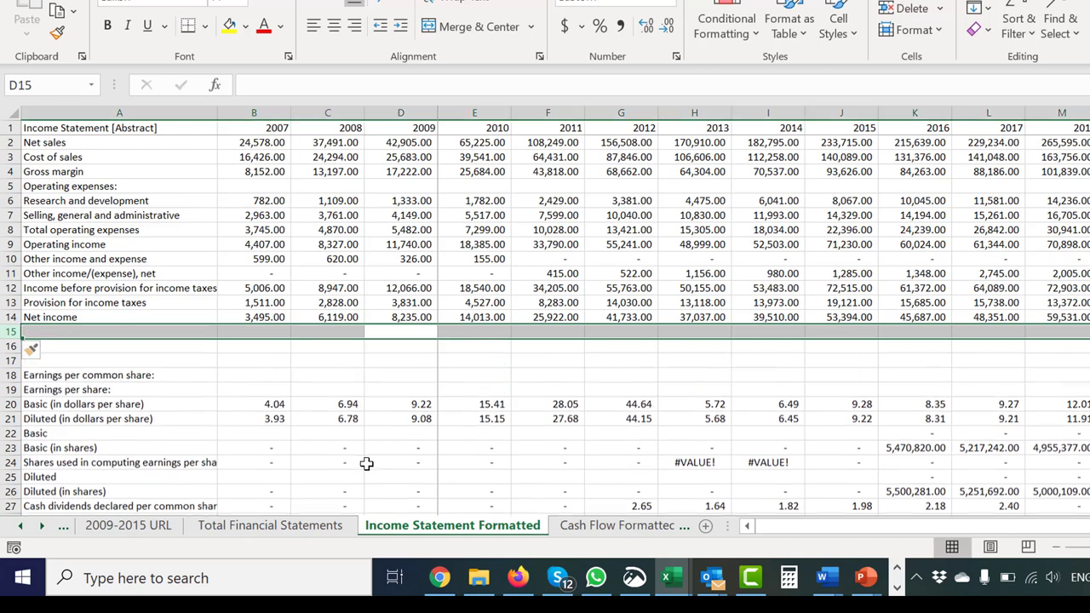
# Enter the label Gross Margin in cell A16
pyautogui.press('Down')
pyautogui.press('Left')
pyautogui.press('Left')
pyautogui.press('Left')
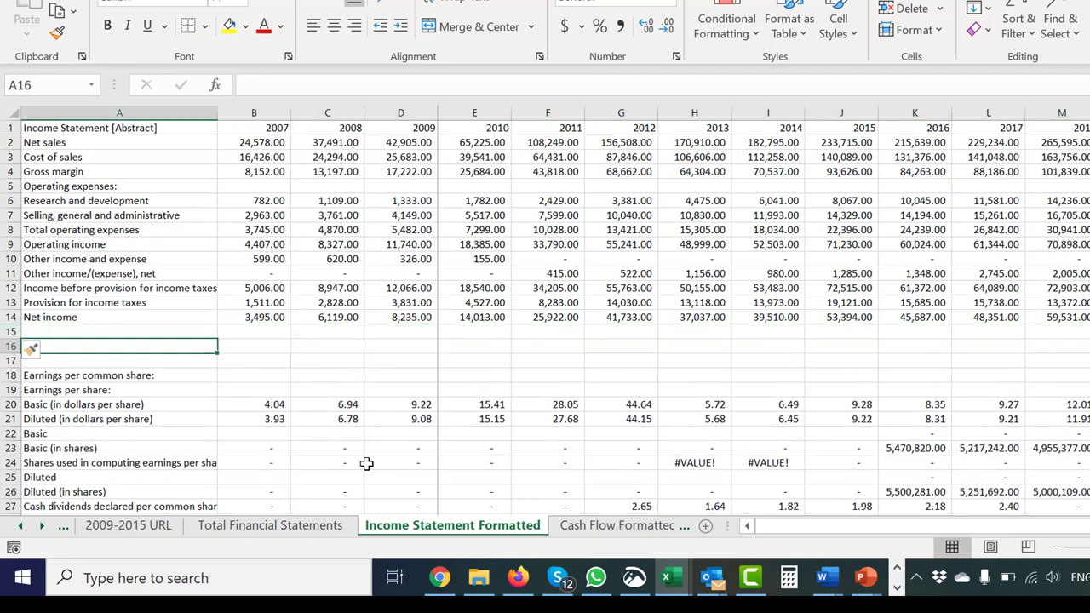
pyautogui.write('gROSS Margi')
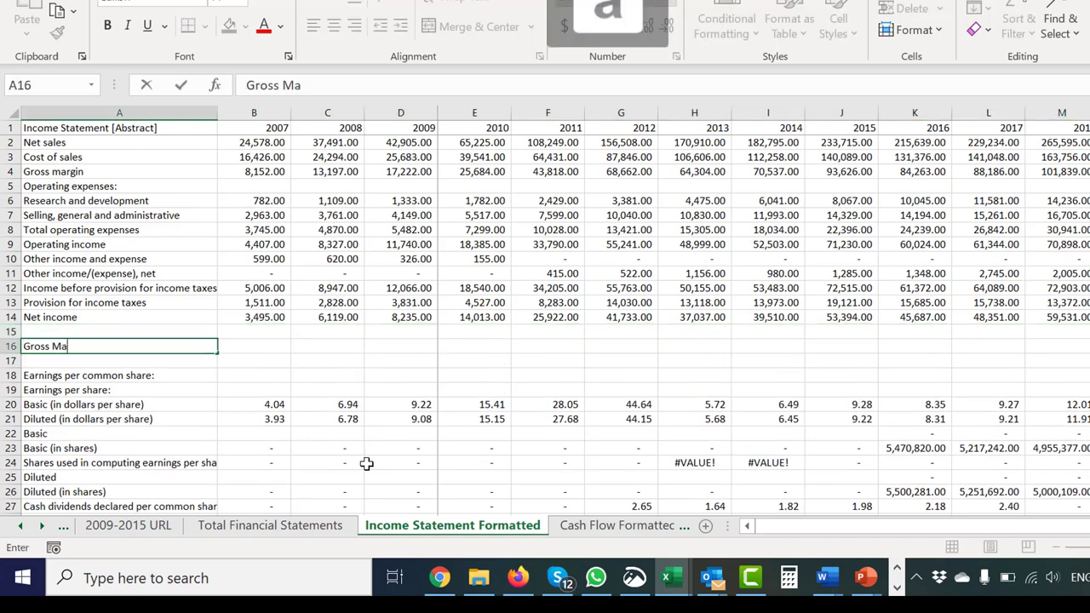
pyautogui.press('Return')
# Insert another blank row at row 17 and label it Sales Growth in cell A17
pyautogui.hotkey('shift', 'space')
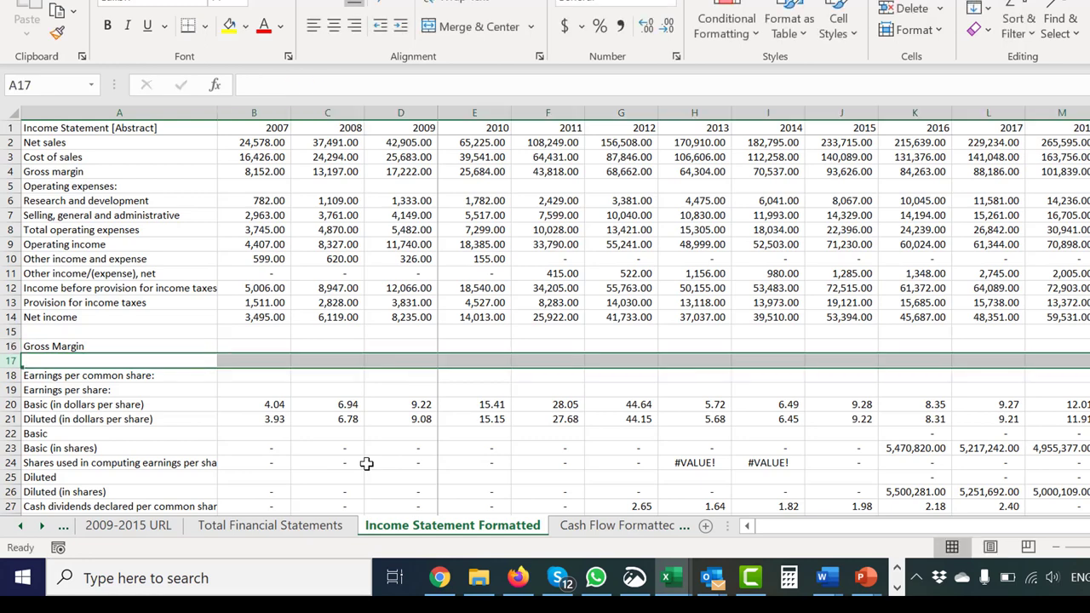
pyautogui.hotkey('ctrl', 'shift', '+')
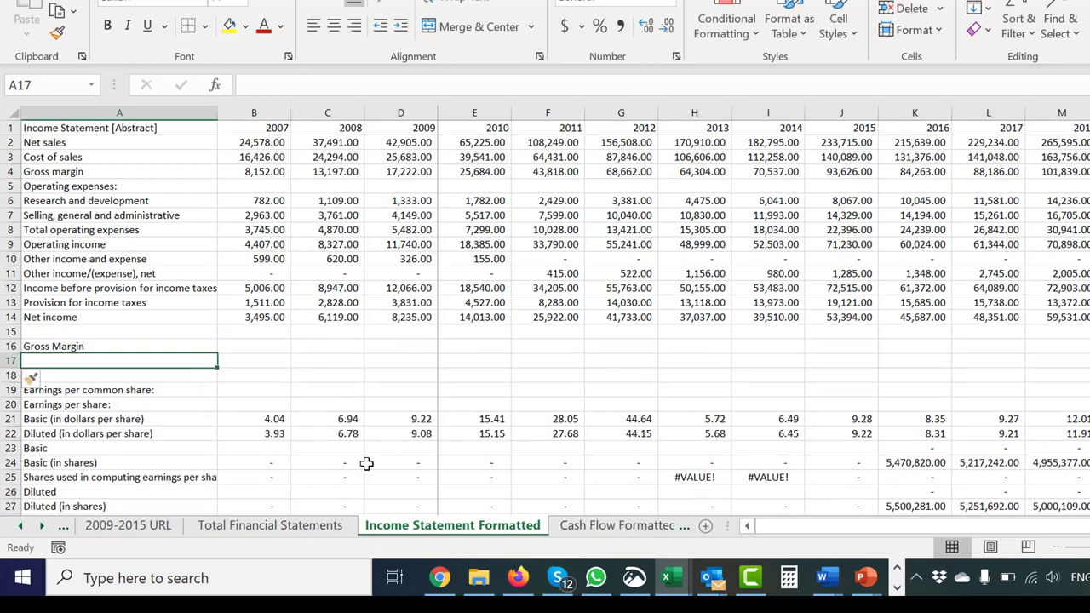
pyautogui.write('Sale')
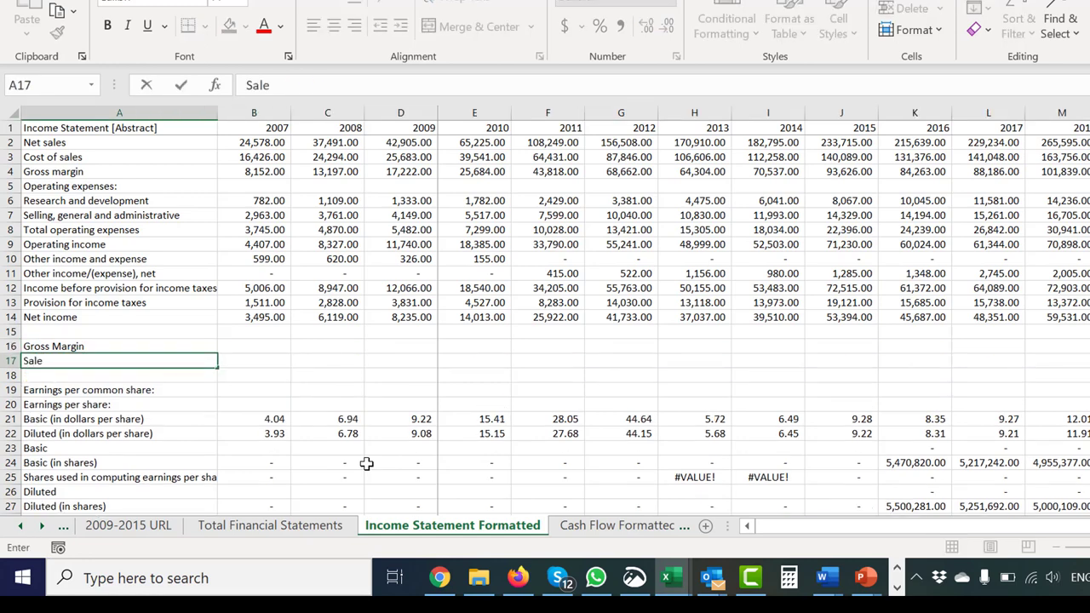
pyautogui.write('s Growth')
pyautogui.press('Return')
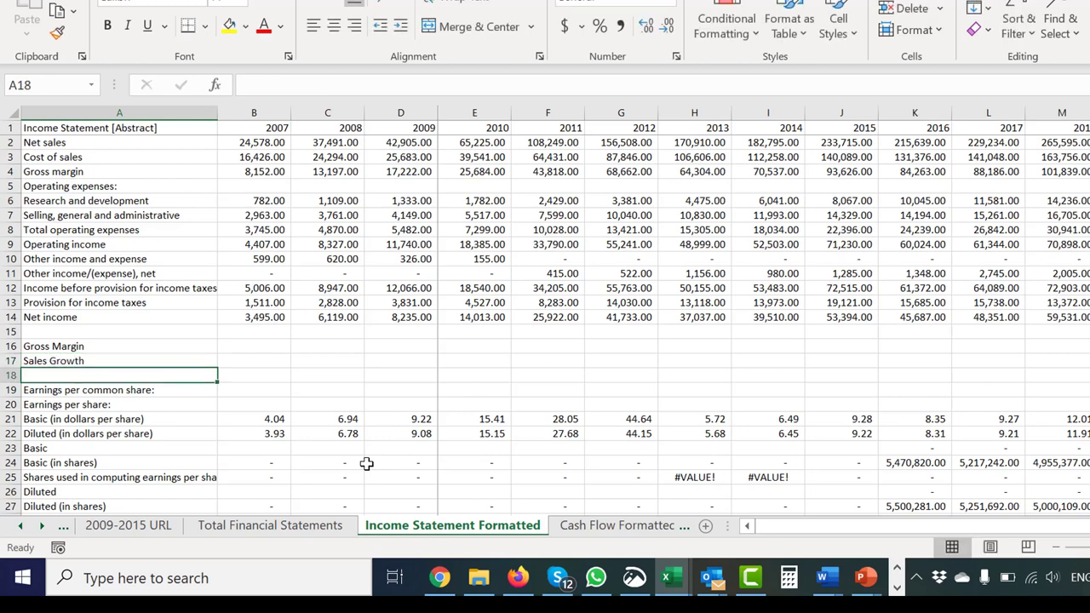
# Enter the formula =C3/C2 in the Gross Margin row for 2008 (cell C16)
pyautogui.press('Up')
pyautogui.press('Up')
pyautogui.press('Right')
pyautogui.press('Right')
pyautogui.write('=')
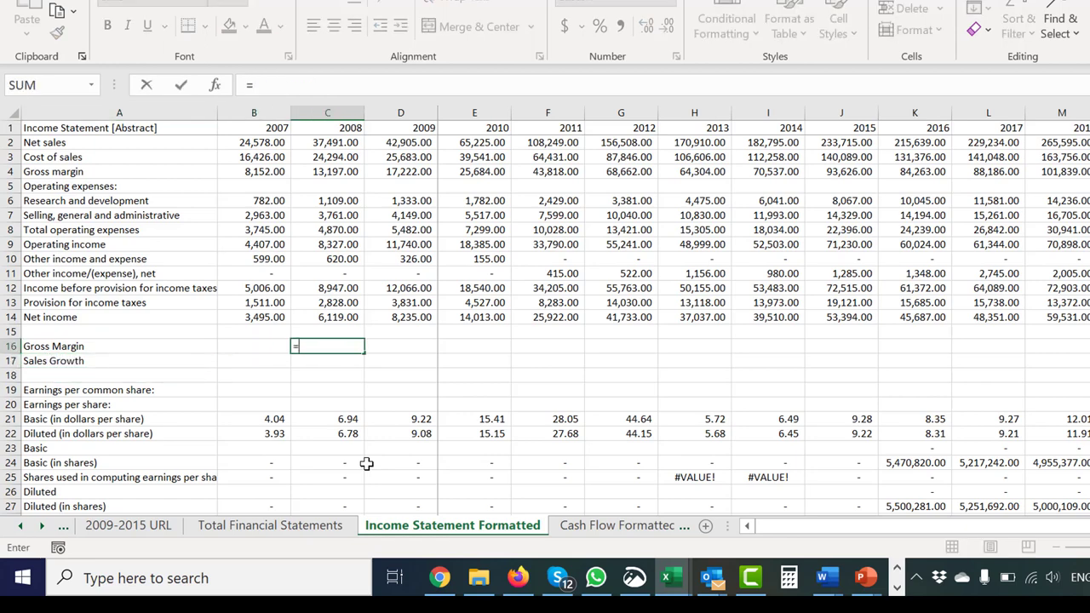
pyautogui.press('Up')
pyautogui.press('Up')
pyautogui.press('Up')
pyautogui.press('Up')
pyautogui.press('Up')
pyautogui.press('Up')
pyautogui.press('Up')
pyautogui.press('Up')
pyautogui.press('Up')
pyautogui.press('Up')
pyautogui.press('Up')
pyautogui.press('Up')
pyautogui.press('Up')
pyautogui.press('Up')
pyautogui.press('Down')
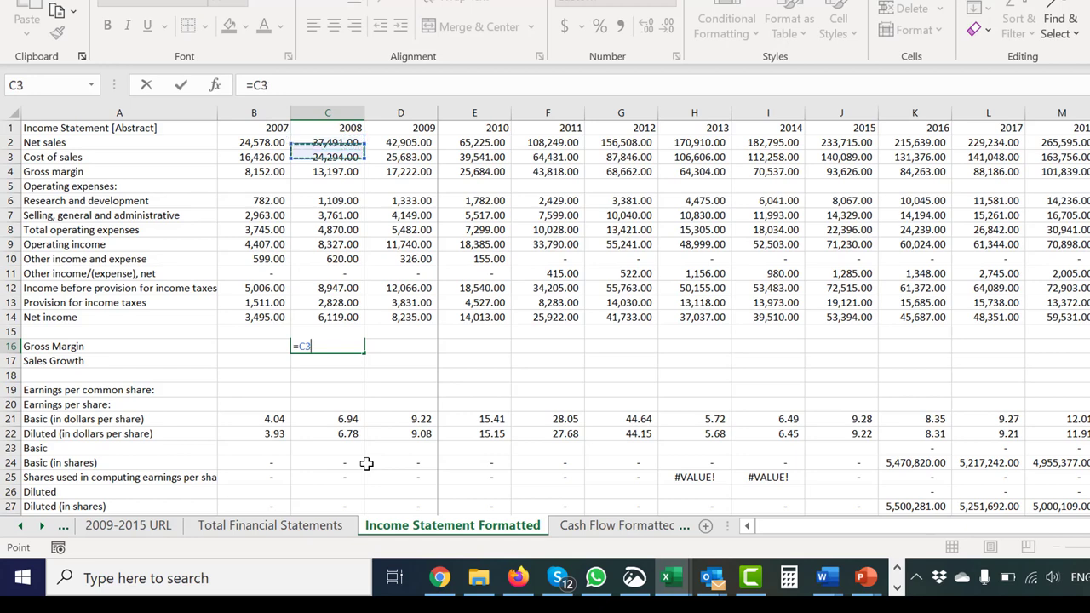
pyautogui.write('/')
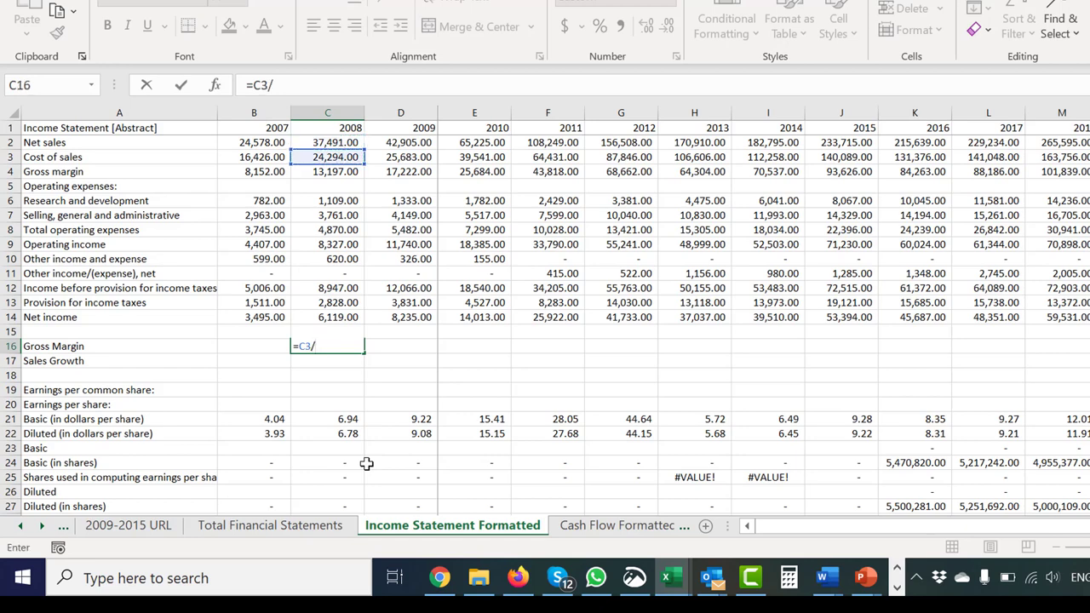
pyautogui.press('Up')
pyautogui.press('Up')
pyautogui.press('Up')
pyautogui.press('Up')
pyautogui.press('Up')
pyautogui.press('Up')
pyautogui.press('Up')
pyautogui.press('Up')
pyautogui.press('Up')
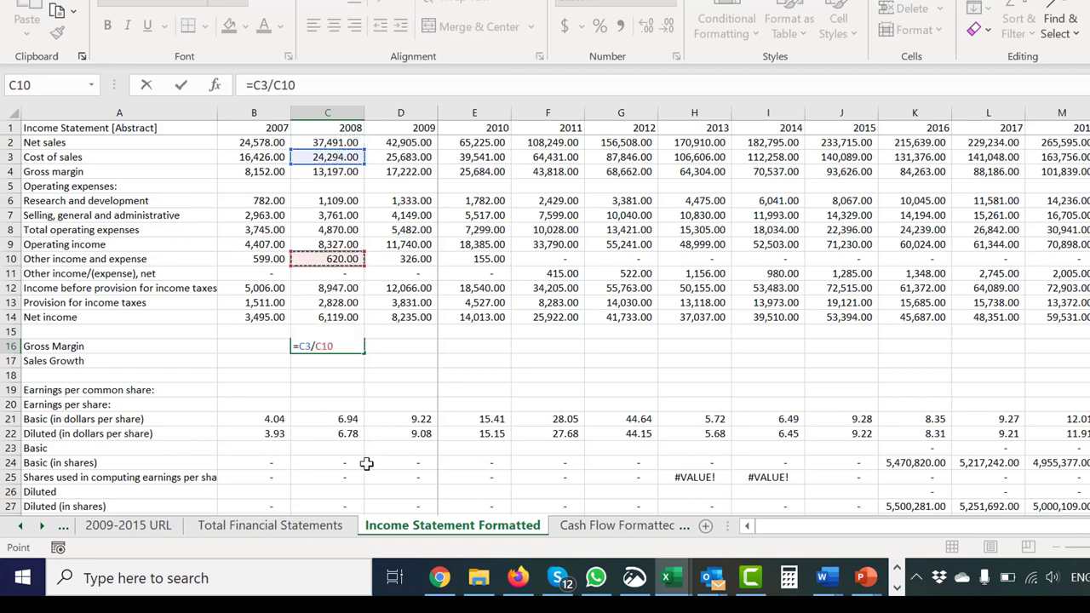
pyautogui.press('Up')
pyautogui.press('Up')
pyautogui.press('Up')
pyautogui.press('Up')
pyautogui.press('Up')
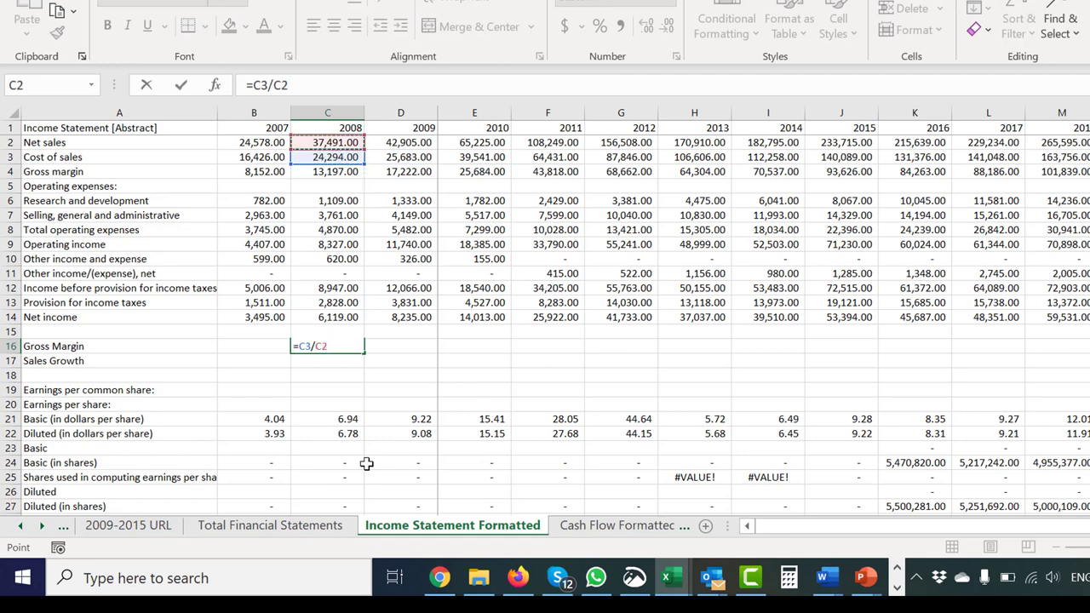
pyautogui.press('Return')
pyautogui.press('Up')
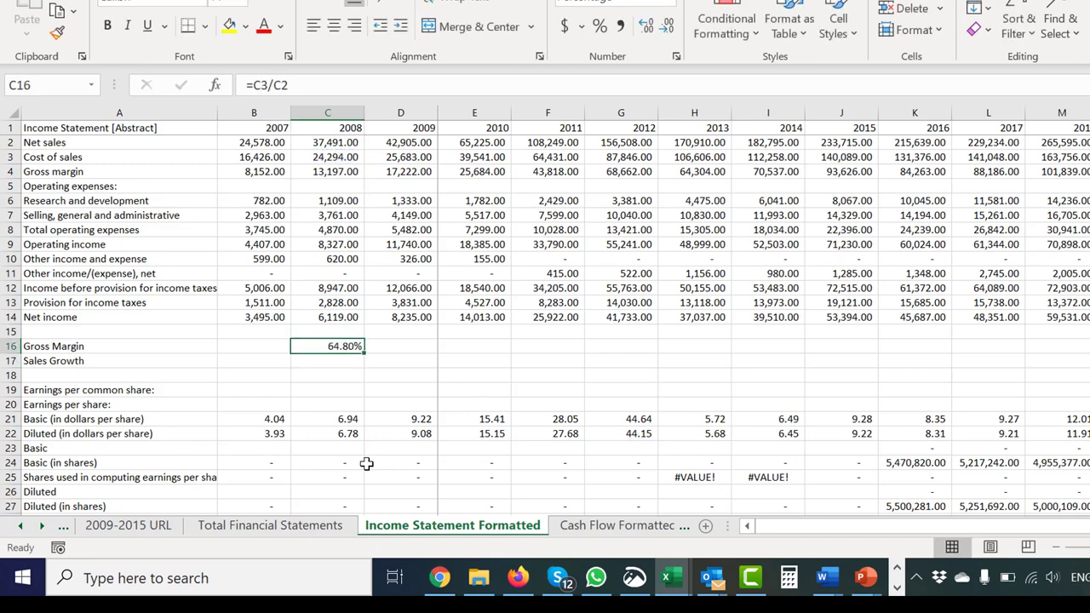
# Fill the 2008 Gross Margin formula across row 16 through the 2019 column
pyautogui.hotkey('shift', 'Right')
pyautogui.hotkey('shift', 'Right')
pyautogui.hotkey('shift', 'Right')
pyautogui.hotkey('shift', 'Right')
pyautogui.hotkey('shift', 'Right')
pyautogui.hotkey('shift', 'Right')
pyautogui.hotkey('shift', 'Right')
pyautogui.hotkey('shift', 'Right')
pyautogui.hotkey('shift', 'Right')
pyautogui.hotkey('shift', 'Right')
pyautogui.hotkey('shift', 'Right')
pyautogui.hotkey('ctrl', 'r')
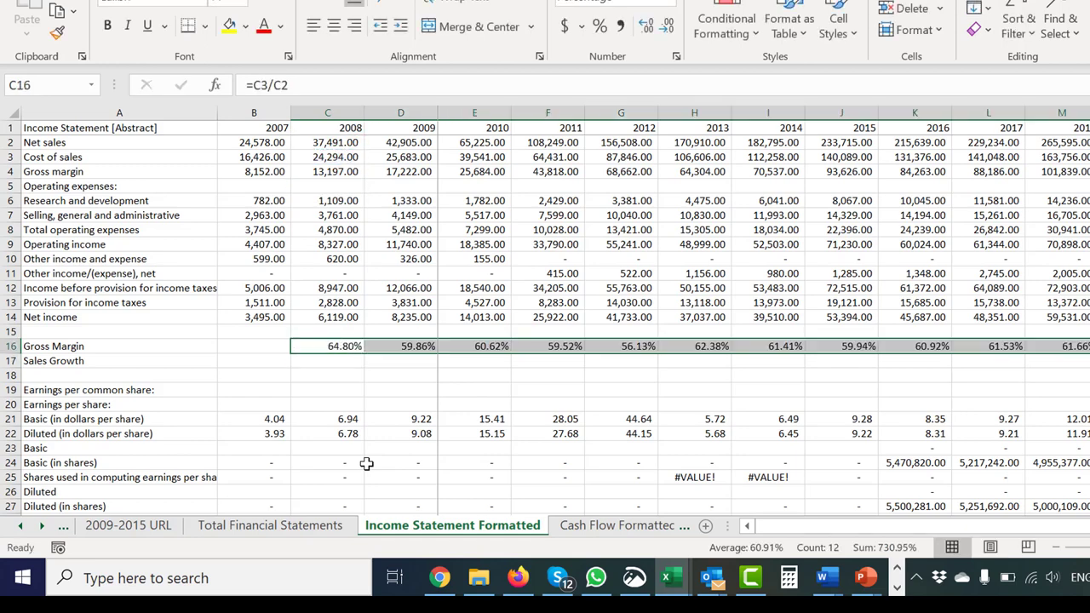
# Insert a default column chart of the Gross Margin values from 2008 onward and delete it again
pyautogui.press('Right')
pyautogui.press('Left')
pyautogui.hotkey('ctrl', 'shift', 'Right')
pyautogui.hotkey('alt', 'F1')
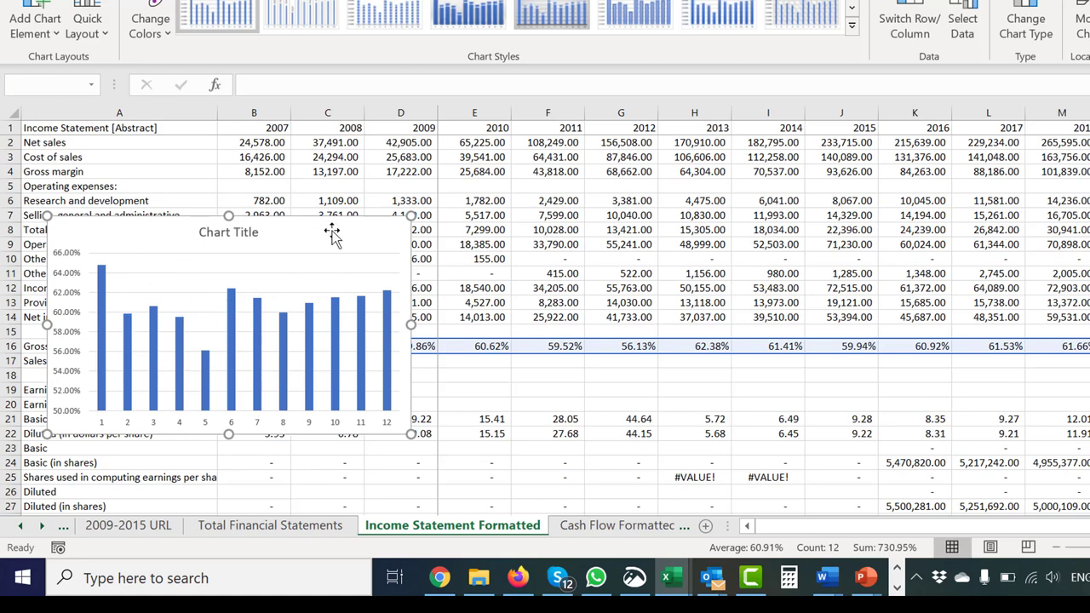
pyautogui.press('Delete')
# Copy the Gross Margin formula from C16 into the 2007 column at B16
pyautogui.press('Left')
pyautogui.press('Left')
pyautogui.press('Down')
pyautogui.press('Right')
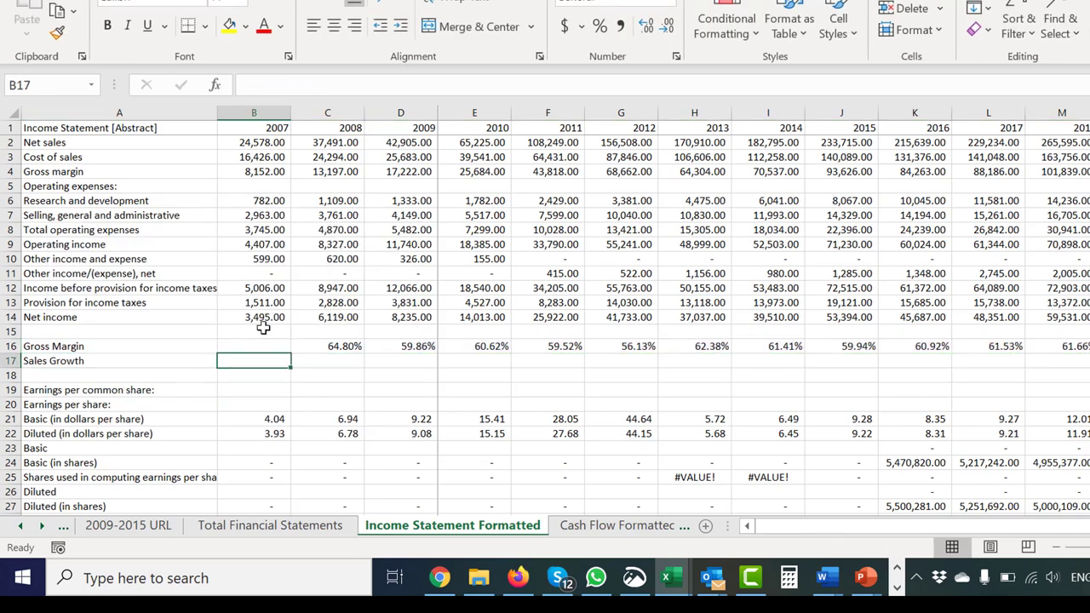
pyautogui.press('Right')
pyautogui.press('Up')
pyautogui.hotkey('ctrl', 'c')
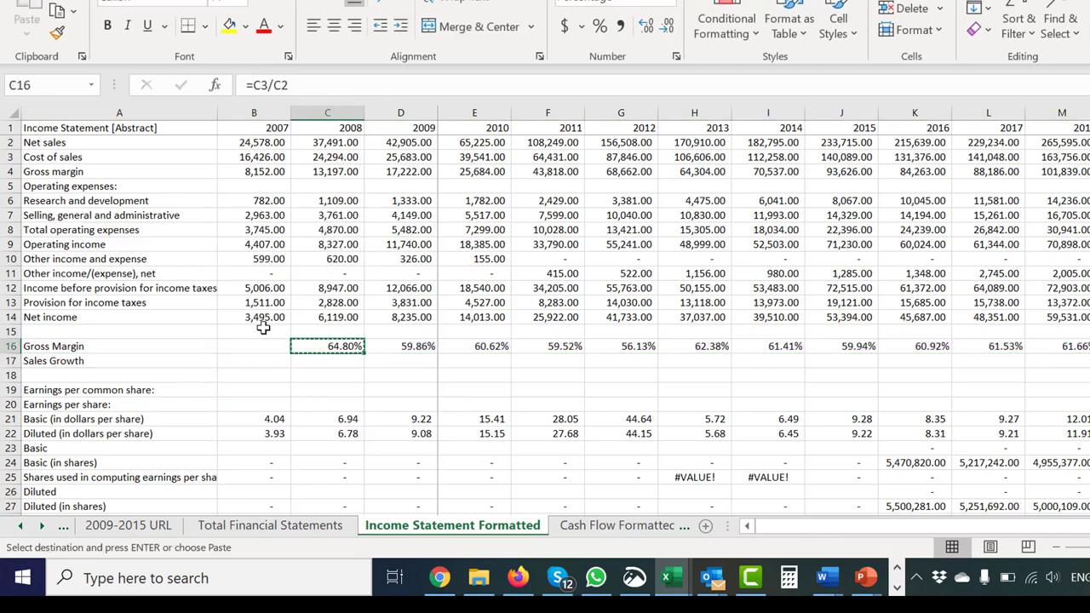
pyautogui.press('Left')
pyautogui.hotkey('ctrl', 'v')
# Enter the formula =C2/B2-1 in the Sales Growth row for 2008 (cell C17)
pyautogui.press('Down')
pyautogui.press('Right')
pyautogui.write('=')
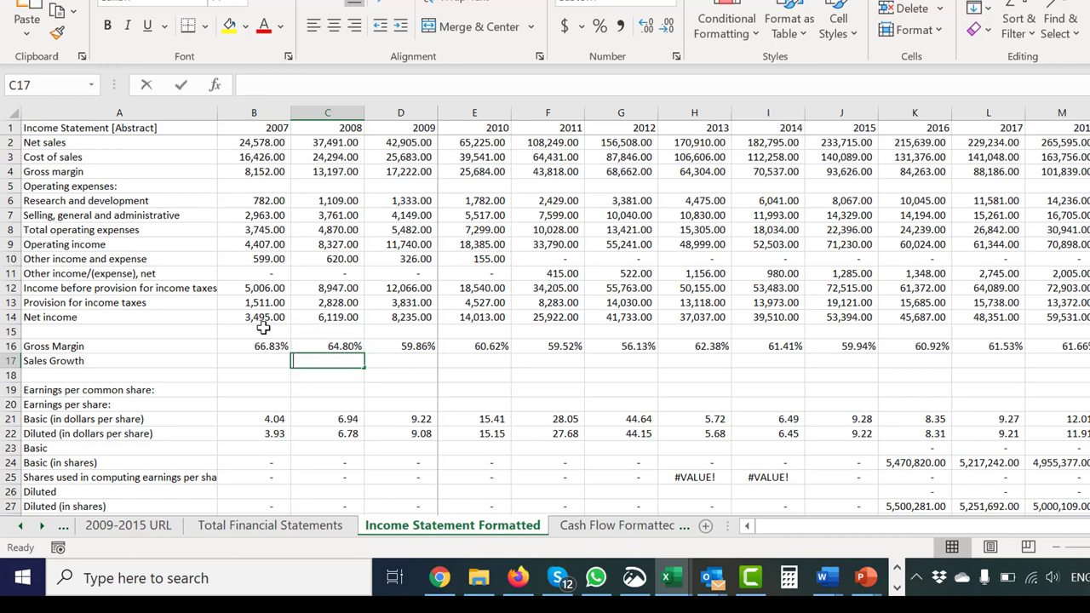
pyautogui.press('Up')
pyautogui.press('Up')
pyautogui.press('Up')
pyautogui.press('Up')
pyautogui.press('Up')
pyautogui.press('Up')
pyautogui.press('Up')
pyautogui.press('Up')
pyautogui.press('Up')
pyautogui.press('Up')
pyautogui.press('Up')
pyautogui.press('Up')
pyautogui.press('Up')
pyautogui.press('Up')
pyautogui.press('Up')
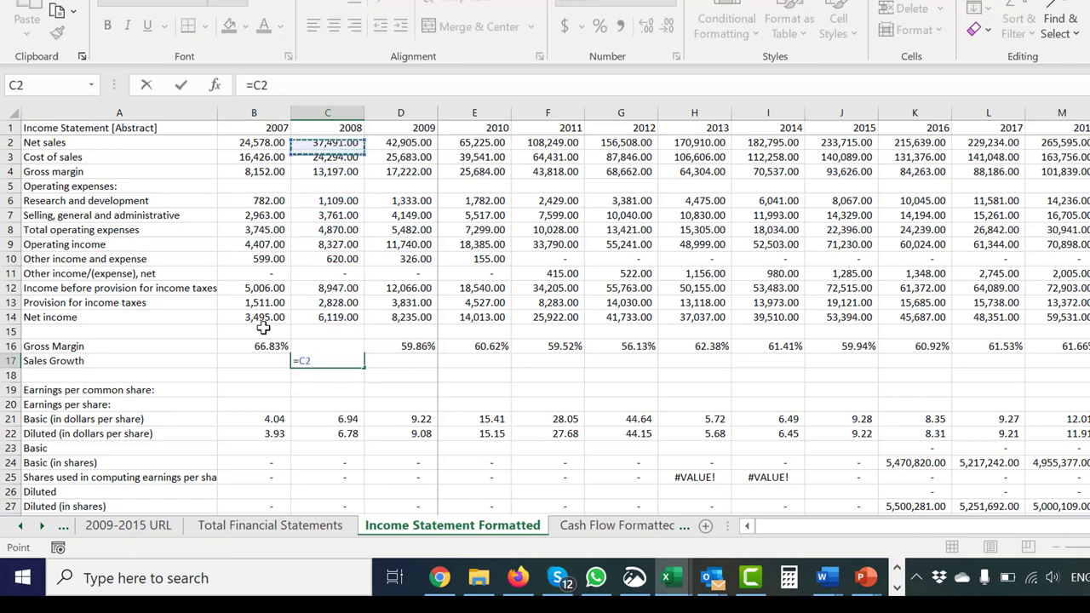
pyautogui.write('/')
pyautogui.press('Left')
pyautogui.press('Up')
pyautogui.press('Up')
pyautogui.press('Up')
pyautogui.press('Up')
pyautogui.press('Up')
pyautogui.press('Up')
pyautogui.press('Up')
pyautogui.press('Up')
pyautogui.press('Up')
pyautogui.press('Up')
pyautogui.press('Up')
pyautogui.press('Up')
pyautogui.press('Up')
pyautogui.press('Up')
pyautogui.press('Up')
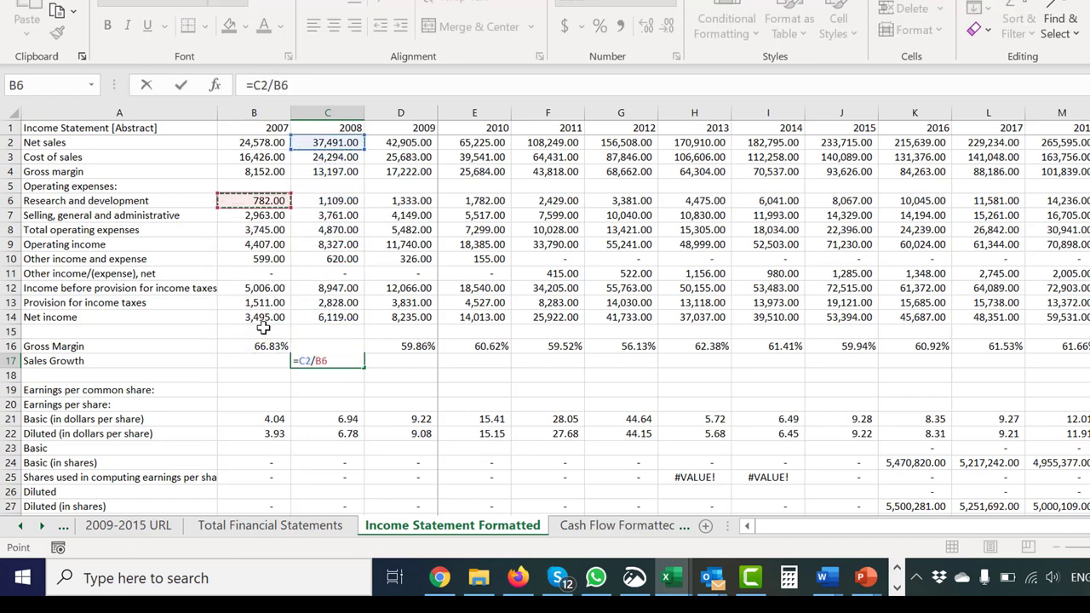
pyautogui.write('-1')
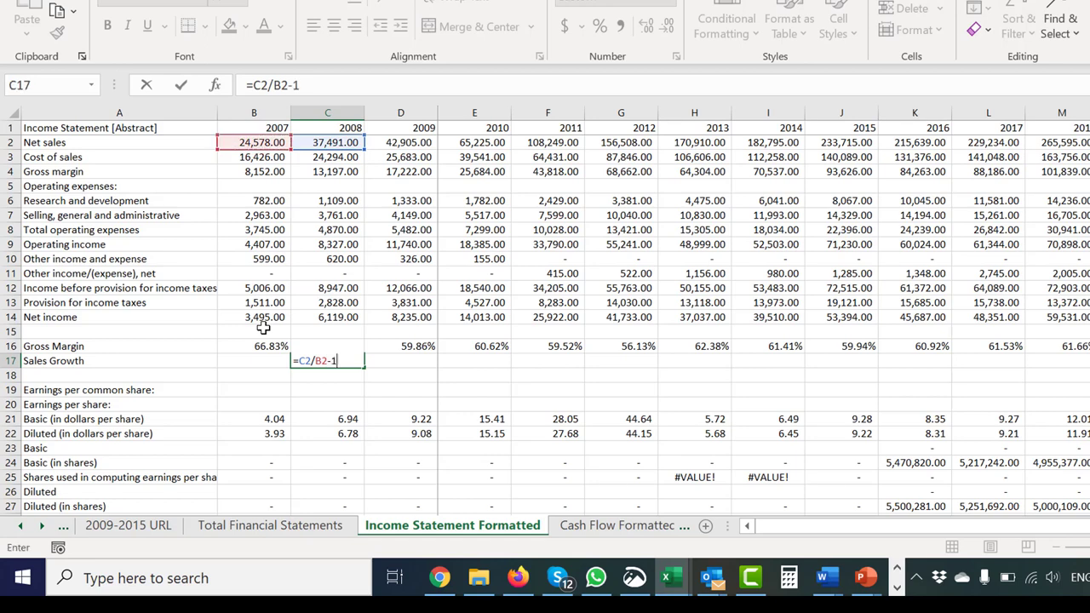
pyautogui.press('Return')
pyautogui.press('Up')
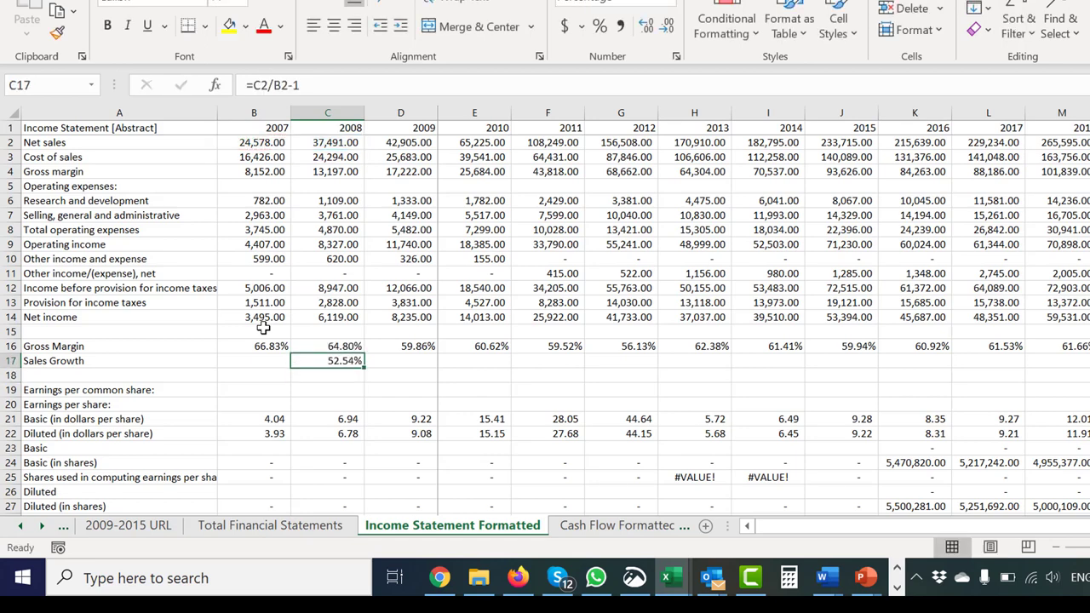
# Fill the 2008 Sales Growth formula across row 17 through the 2019 column
pyautogui.hotkey('ctrl', 'shift', 'Right')
pyautogui.hotkey('ctrl', 'r')
pyautogui.press('Right')
pyautogui.press('Left')
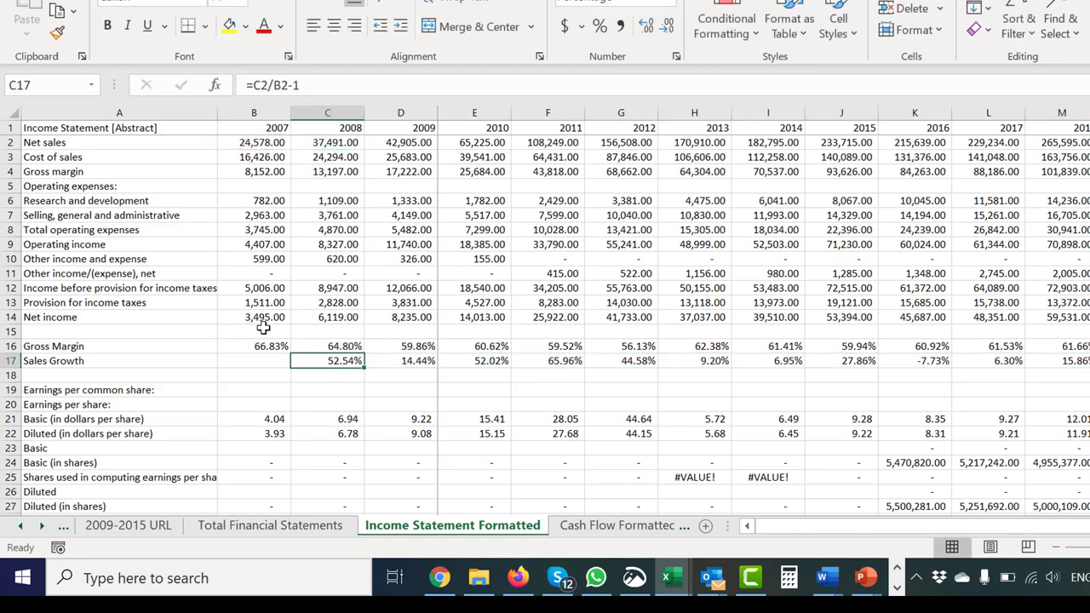
# Look over the Sales Growth percentages across all years and return to the row label
pyautogui.press('Right')
pyautogui.press('Right')
pyautogui.press('Right')
pyautogui.press('Right')
pyautogui.press('Right')
pyautogui.press('Right')
pyautogui.press('Right')
pyautogui.press('Right')
pyautogui.press('Right')
pyautogui.press('Right')
pyautogui.press('Right')
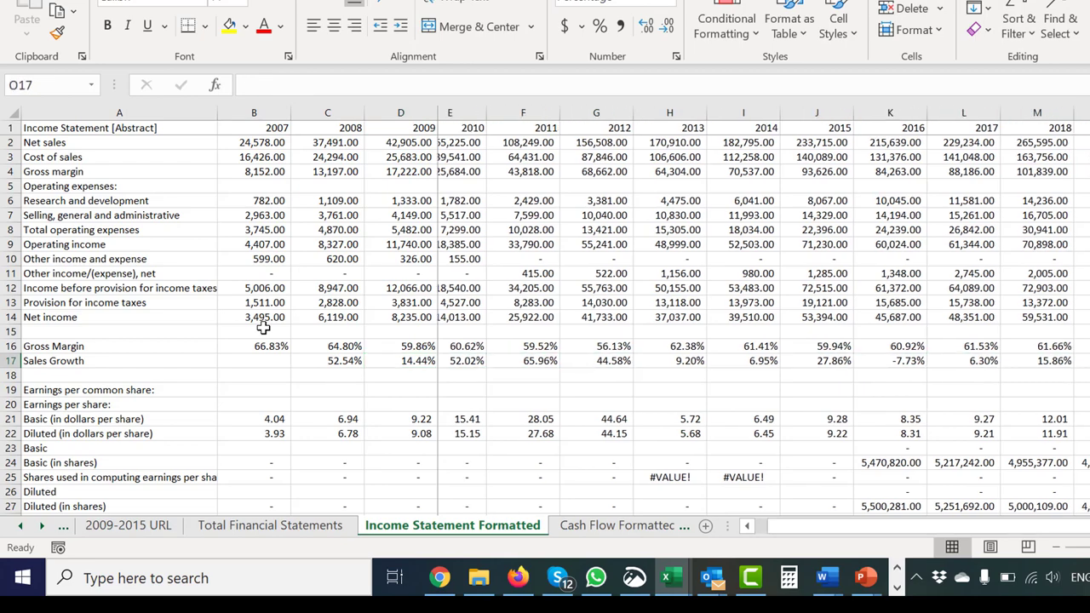
pyautogui.press('Left')
pyautogui.press('Left')
pyautogui.press('Left')
pyautogui.press('Left')
pyautogui.press('Left')
pyautogui.press('Left')
pyautogui.press('Left')
pyautogui.press('Left')
pyautogui.press('Left')
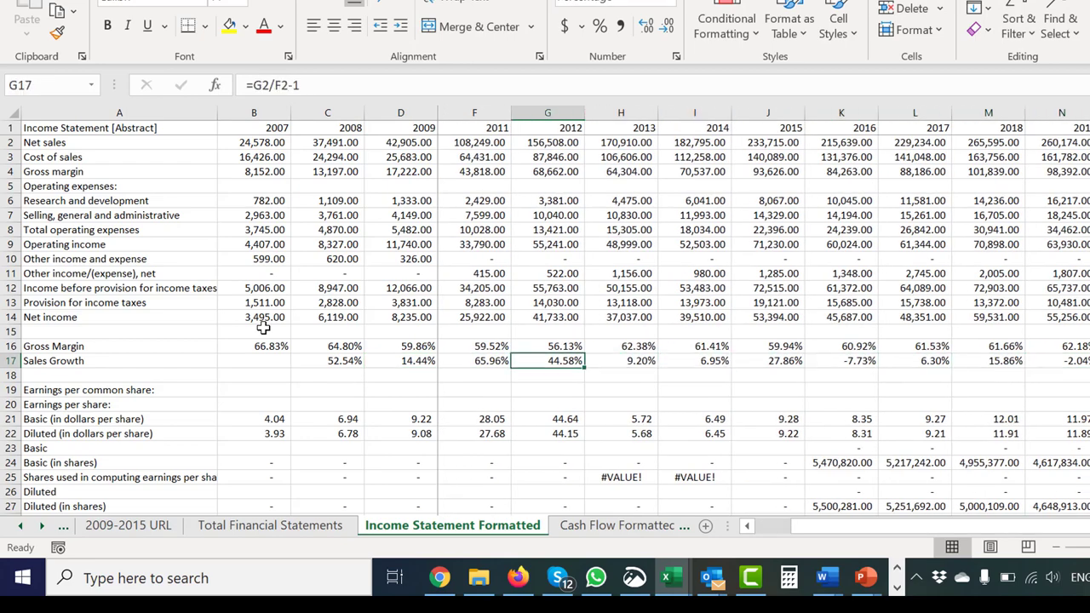
pyautogui.press('Left')
pyautogui.press('Left')
pyautogui.press('Left')
pyautogui.press('Left')
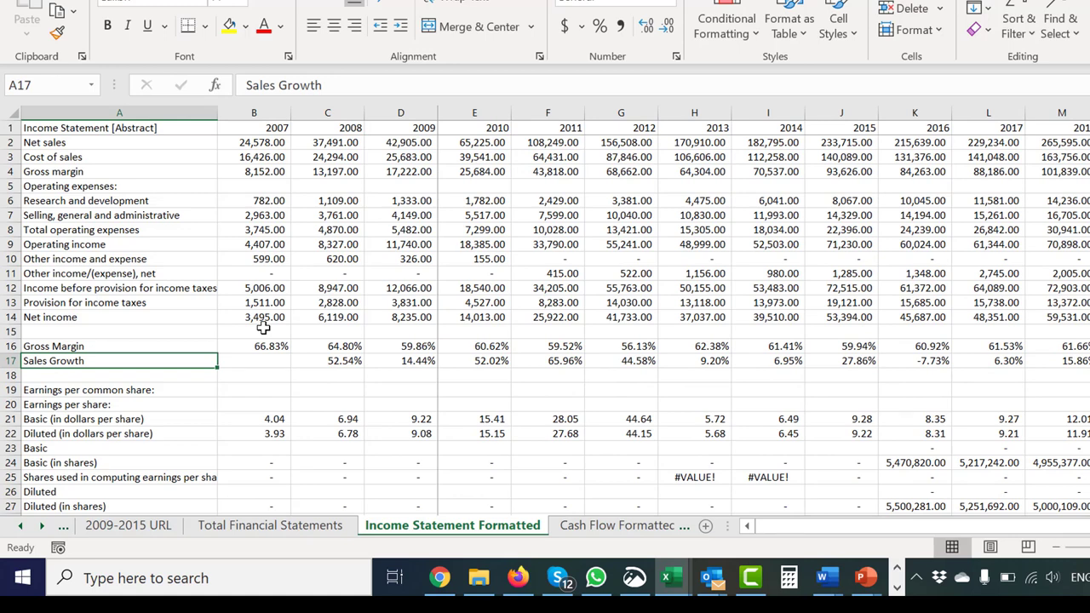
# Examine the rows from Net income down to Basic (in dollars per share), selecting the latter's values across all years
pyautogui.press('Up')
pyautogui.press('Up')
pyautogui.press('Up')
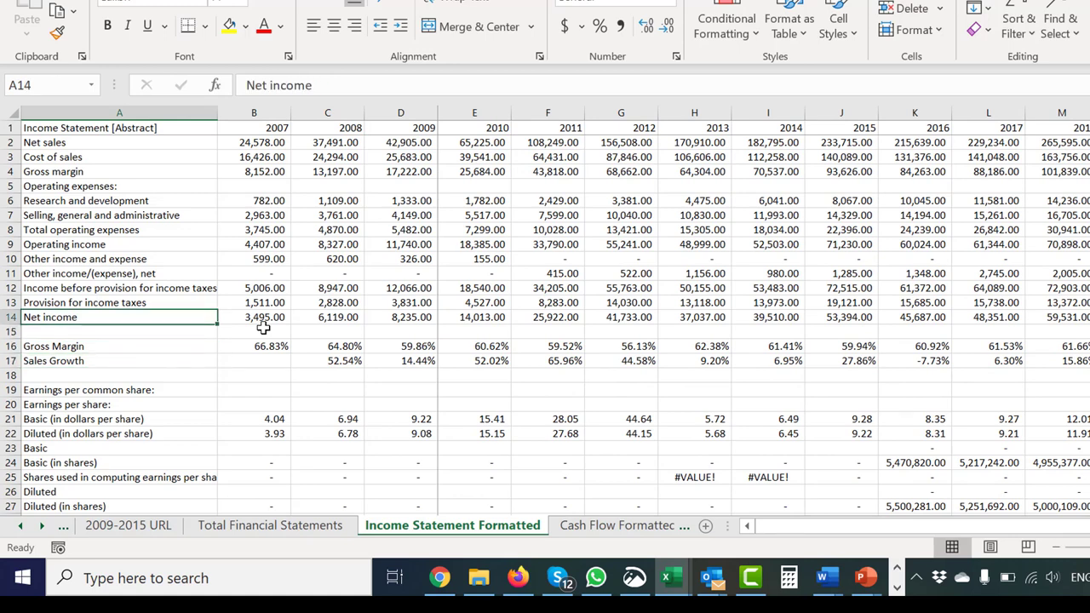
pyautogui.press('Down')
pyautogui.press('Down')
pyautogui.press('Down')
pyautogui.press('Down')
pyautogui.press('Down')
pyautogui.press('Down')
pyautogui.press('Down')
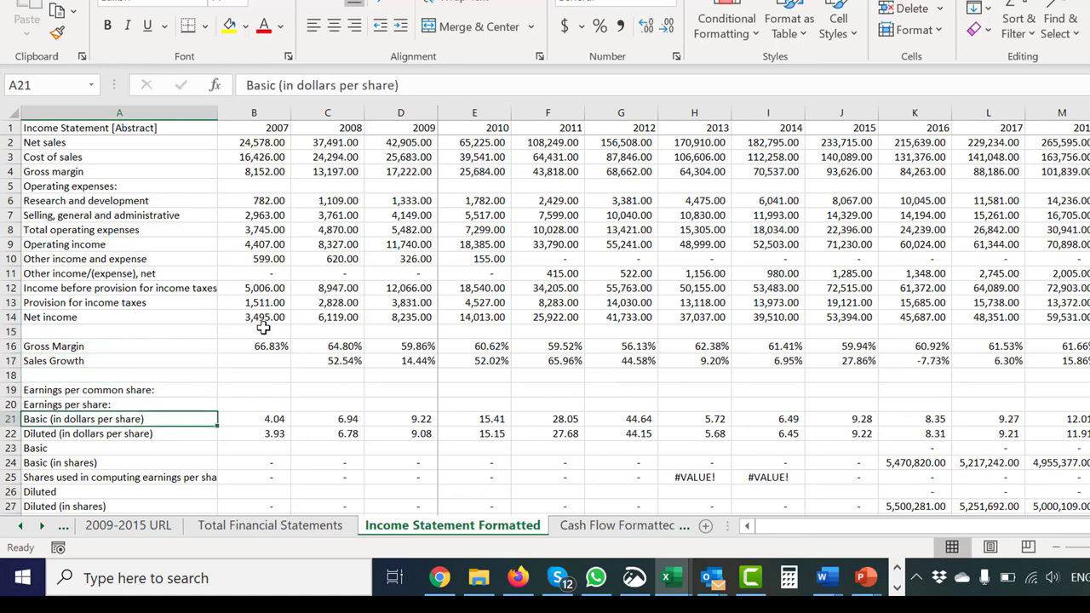
pyautogui.hotkey('ctrl', 'shift', 'Right')
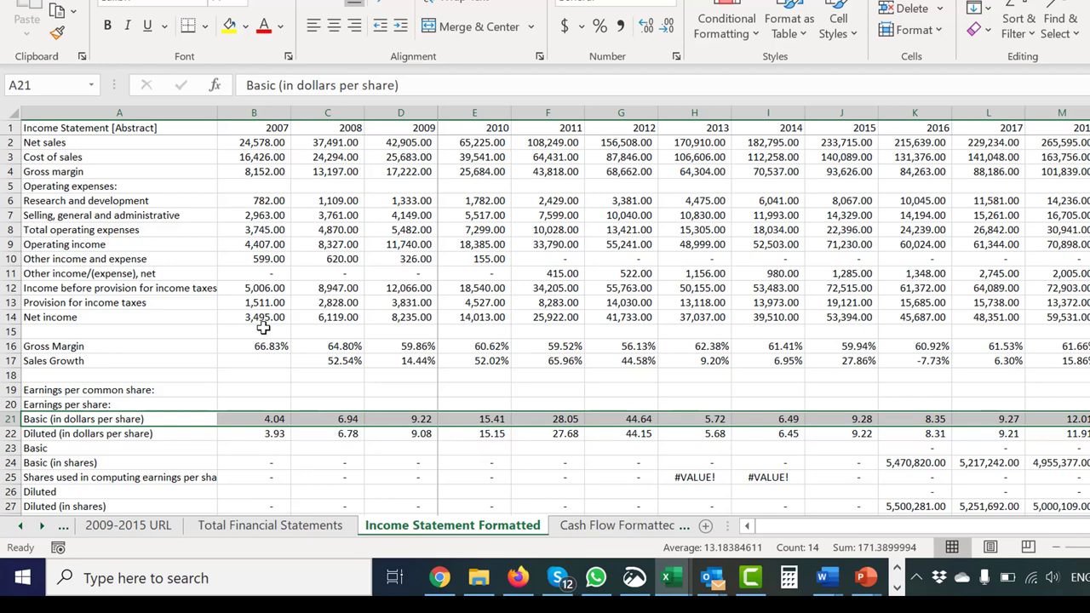
# Look back over the income statement line items from the earnings per share rows up to Operating income
pyautogui.press('Up')
pyautogui.press('Up')
pyautogui.press('Up')
pyautogui.press('Up')
pyautogui.press('Up')
pyautogui.press('Up')
pyautogui.press('Up')
pyautogui.press('Up')
pyautogui.press('Up')
pyautogui.press('Up')
pyautogui.press('Up')
pyautogui.press('Up')
pyautogui.press('Up')
pyautogui.press('Up')
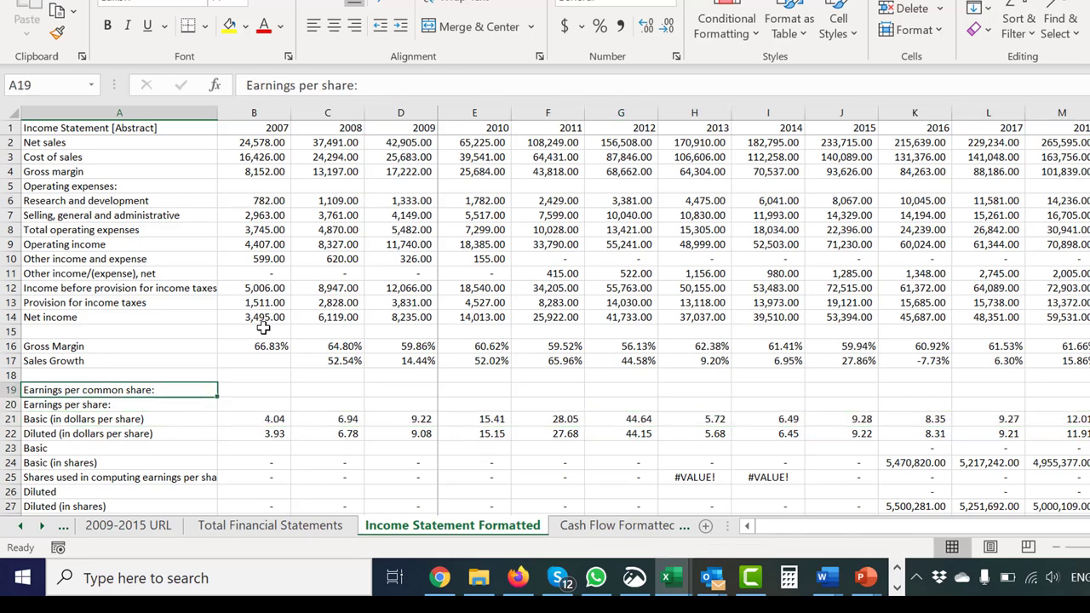
pyautogui.press('Up')
pyautogui.press('Up')
pyautogui.press('Down')
pyautogui.press('Down')
pyautogui.press('Down')
pyautogui.press('Down')
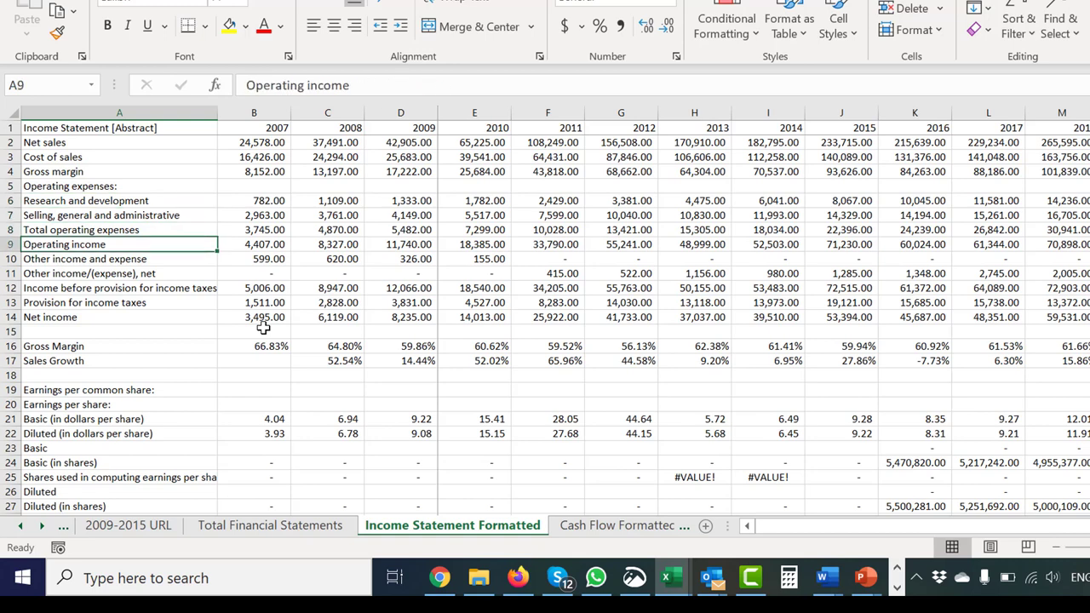
# Chart the Operating income row across all years and delete the chart
pyautogui.hotkey('ctrl', 'shift', 'Right')
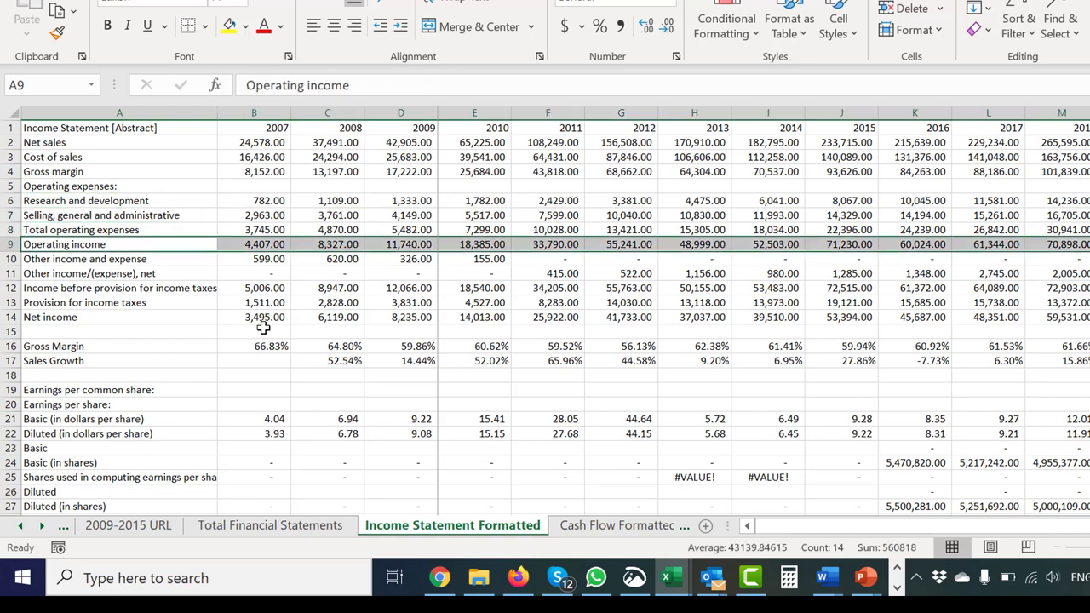
pyautogui.hotkey('alt', 'F1')
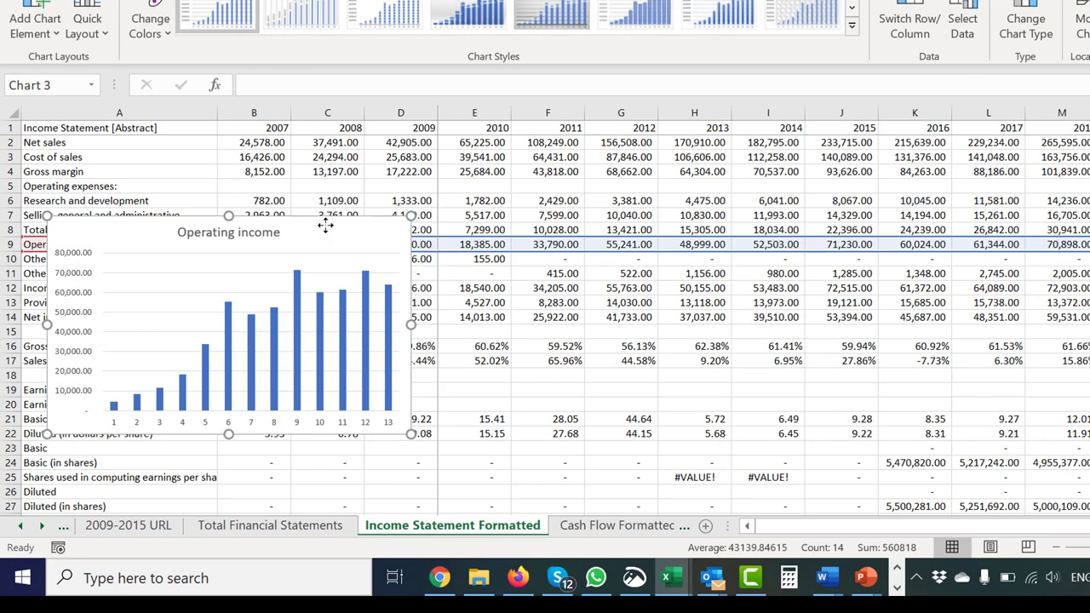
pyautogui.press('Delete')
pyautogui.click(445, 408)
pyautogui.press('Left')
pyautogui.press('Left')
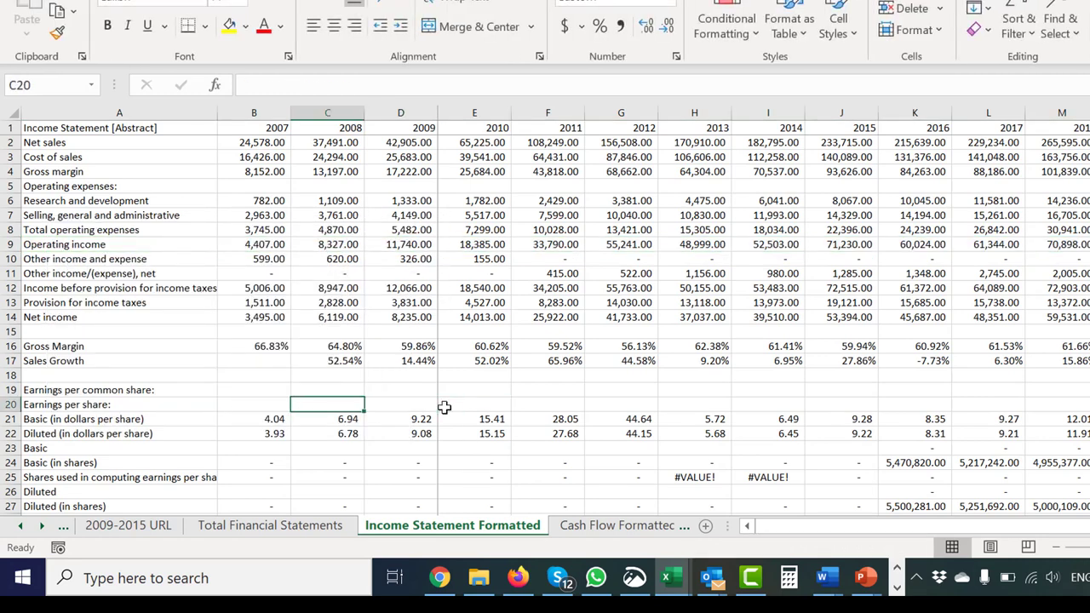
pyautogui.press('Left')
pyautogui.press('Left')
# Look over the Cash Flow Formatted and Balance Sheet Formatted sheets and go on to the Balance Sheet source sheet
pyautogui.hotkey('ctrl', 'pagedown')
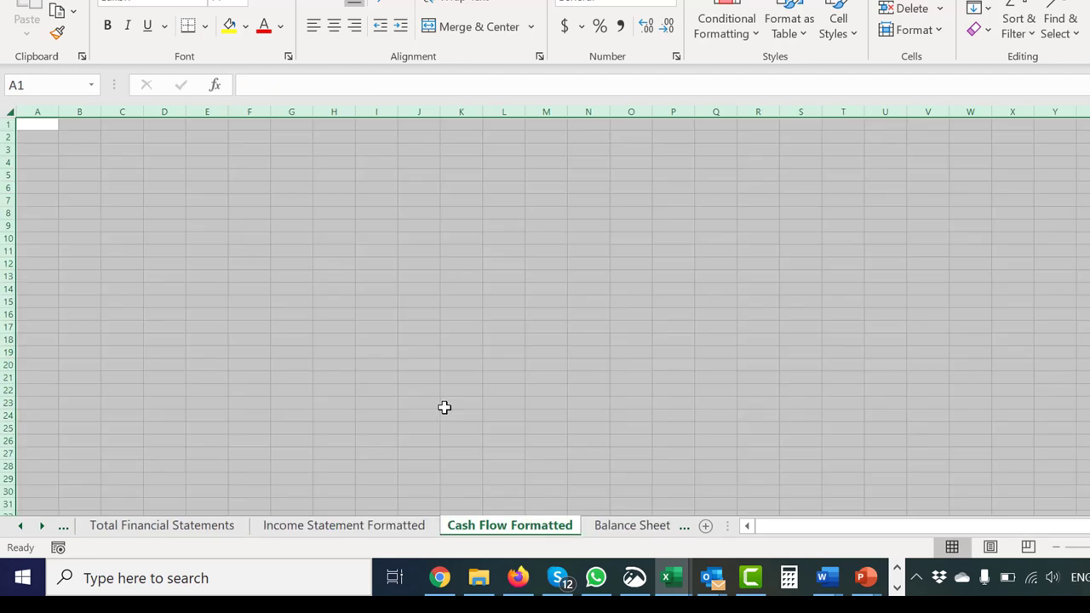
pyautogui.hotkey('ctrl', 'pagedown')
pyautogui.press('Left')
pyautogui.press('Left')
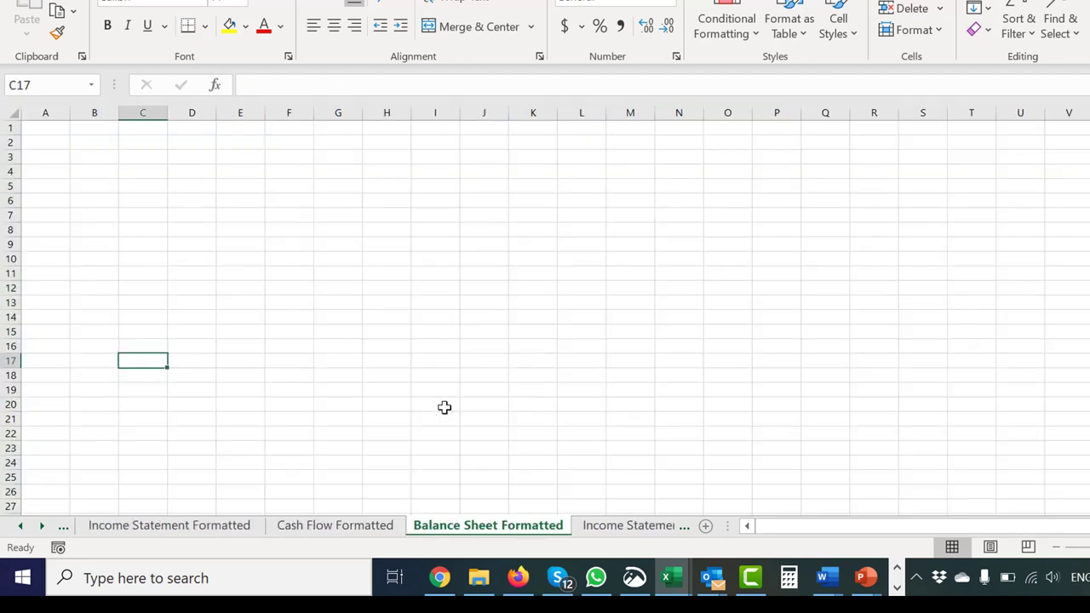
pyautogui.press('Left')
pyautogui.hotkey('ctrl', 'pagedown')
pyautogui.hotkey('ctrl', 'pageup')
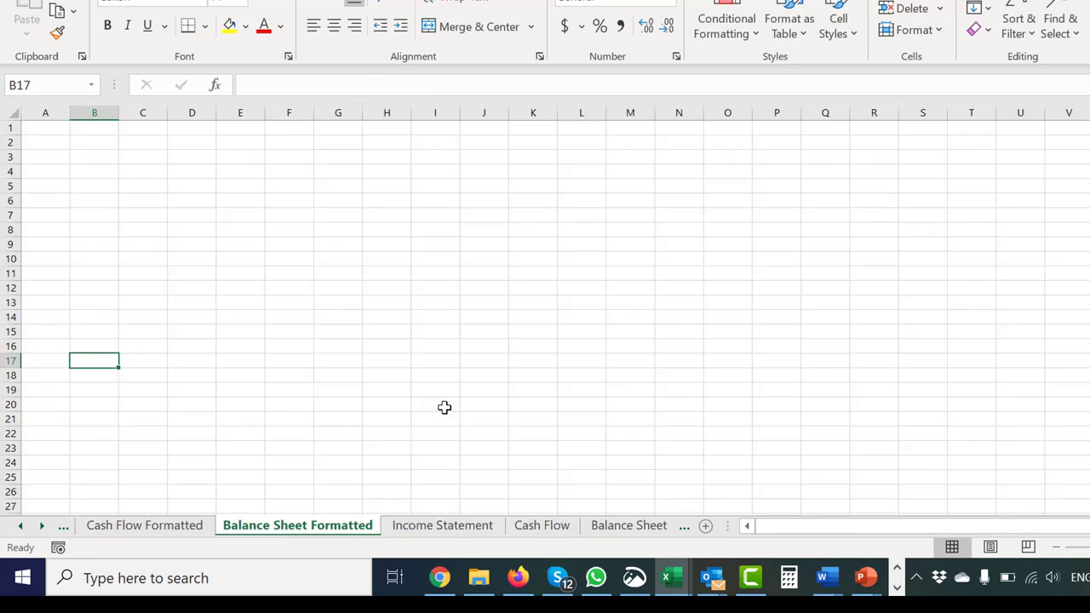
pyautogui.hotkey('ctrl', 'pagedown')
pyautogui.hotkey('ctrl', 'pagedown')
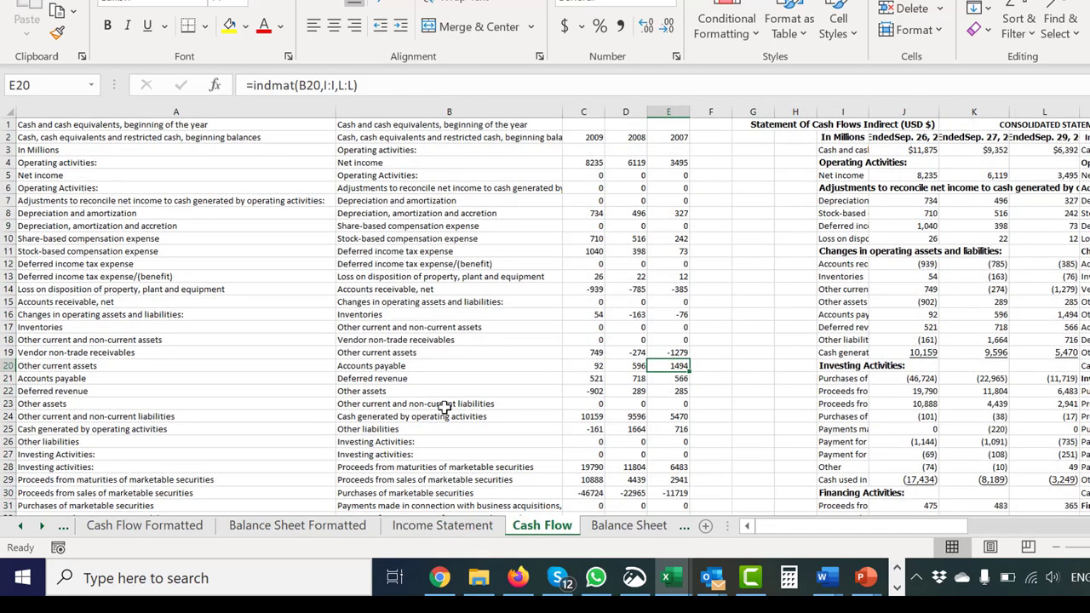
pyautogui.hotkey('ctrl', 'pagedown')
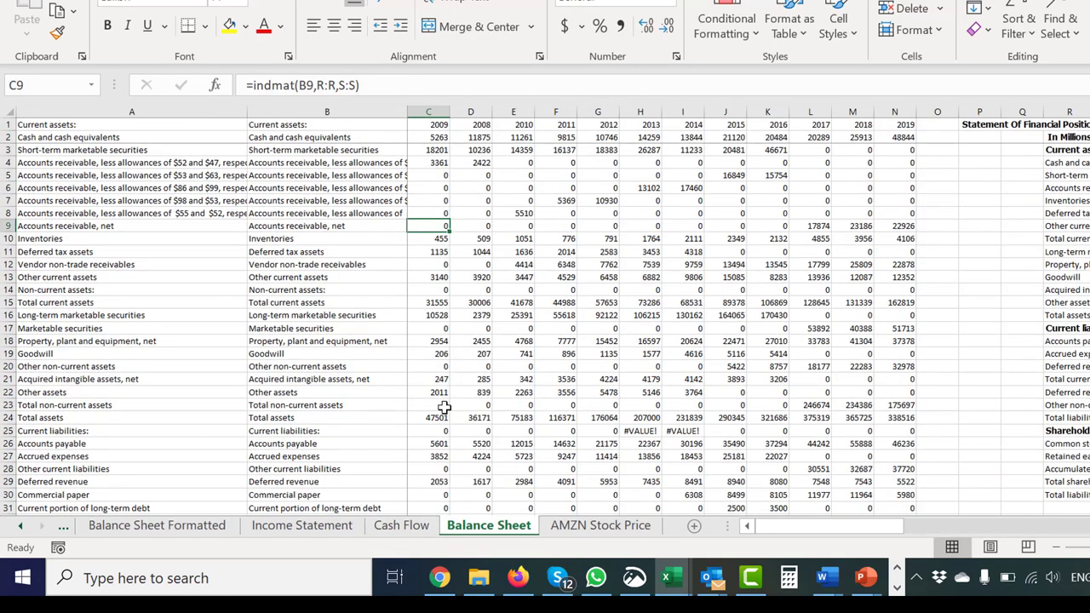
# Copy the balance sheet labels and yearly figures from B1 to N58, ending at Total liabilities and shareholders' equity
pyautogui.press('Left')
pyautogui.press('Left')
pyautogui.press('Up')
pyautogui.press('Up')
pyautogui.press('Up')
pyautogui.press('Up')
pyautogui.press('Up')
pyautogui.press('Up')
pyautogui.press('Up')
pyautogui.press('Up')
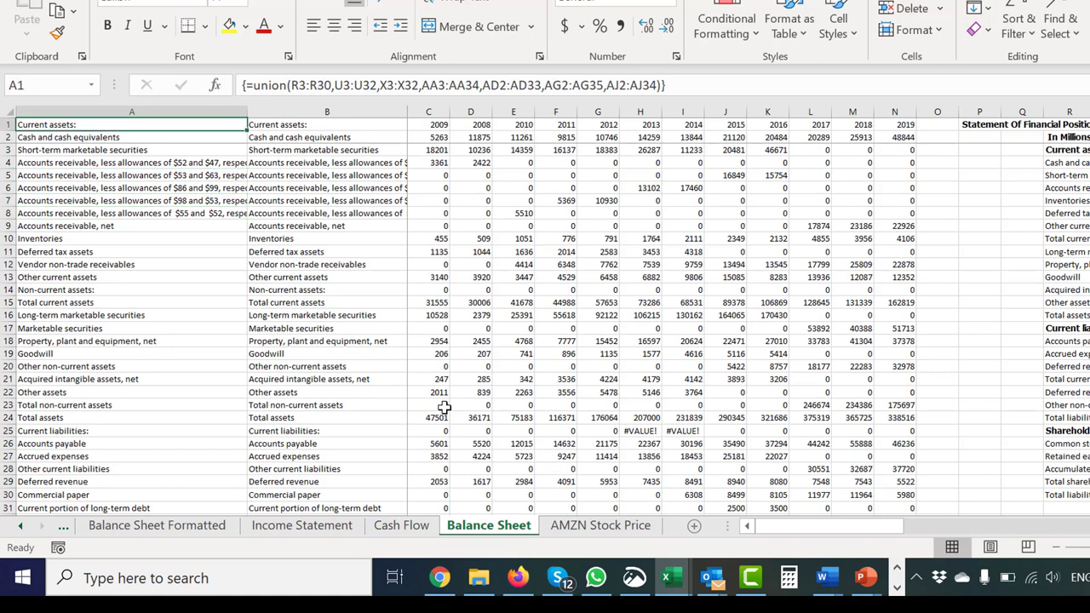
pyautogui.press('Right')
pyautogui.hotkey('shift', 'Right')
pyautogui.hotkey('shift', 'Right')
pyautogui.hotkey('shift', 'Right')
pyautogui.hotkey('shift', 'Right')
pyautogui.hotkey('shift', 'Right')
pyautogui.hotkey('shift', 'Right')
pyautogui.hotkey('shift', 'Right')
pyautogui.hotkey('shift', 'Right')
pyautogui.hotkey('shift', 'Right')
pyautogui.hotkey('shift', 'Right')
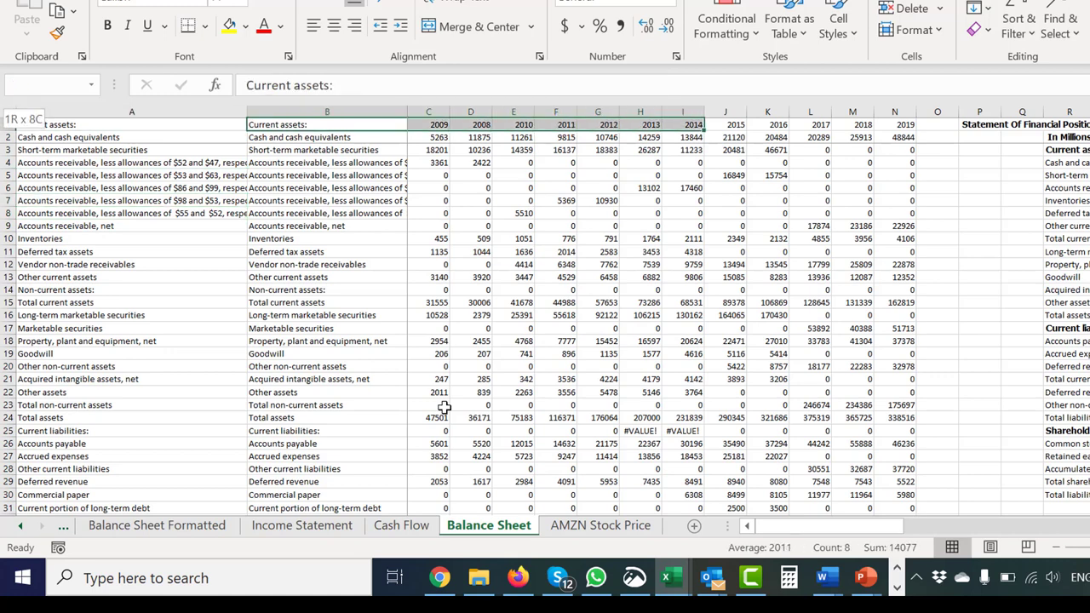
pyautogui.hotkey('shift', 'Right')
pyautogui.hotkey('shift', 'Right')
pyautogui.hotkey('ctrl', 'shift', 'Down')
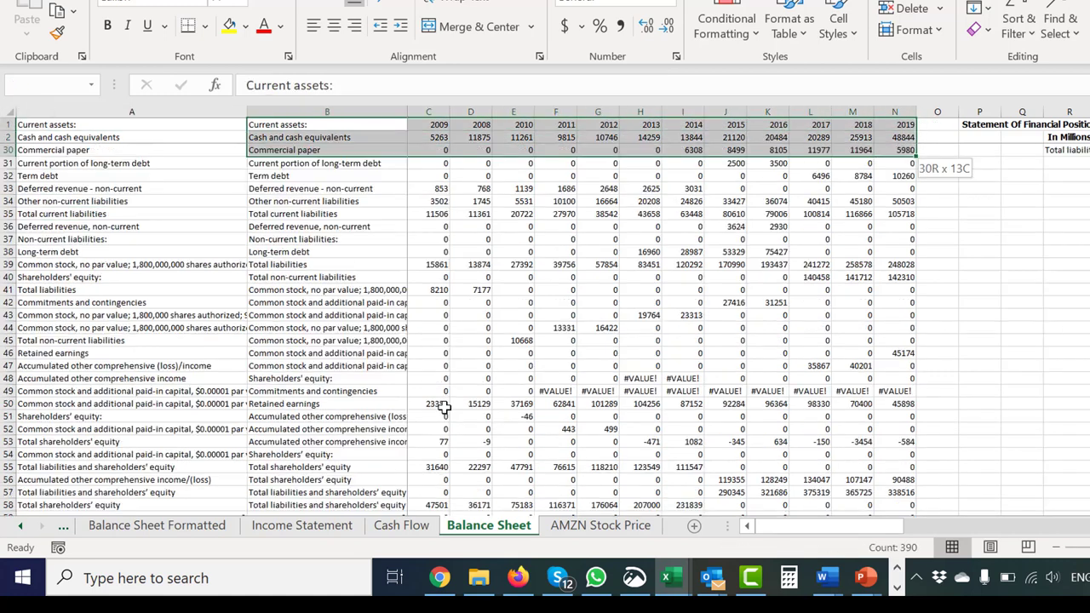
pyautogui.scroll(-5, 443, 407)
pyautogui.scroll(-5, 444, 407)
pyautogui.hotkey('shift', 'Up')
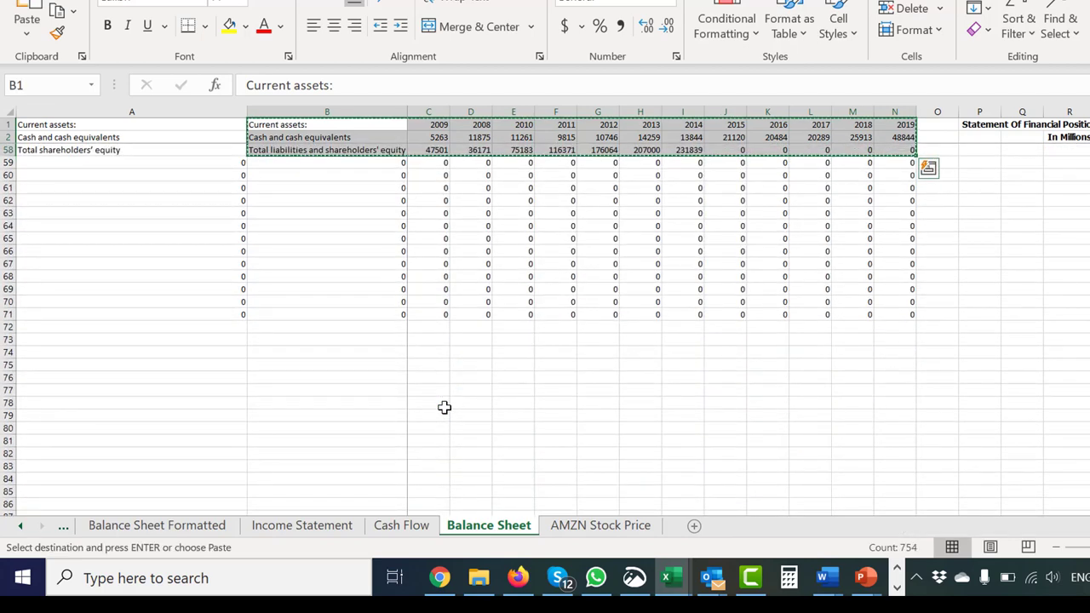
# Paste the copied balance sheet as values only into the Balance Sheet Formatted sheet, starting at A1
pyautogui.hotkey('ctrl', 'pageup')
pyautogui.hotkey('ctrl', 'pageup')
pyautogui.hotkey('ctrl', 'pageup')
pyautogui.hotkey('ctrl', 'pageup')
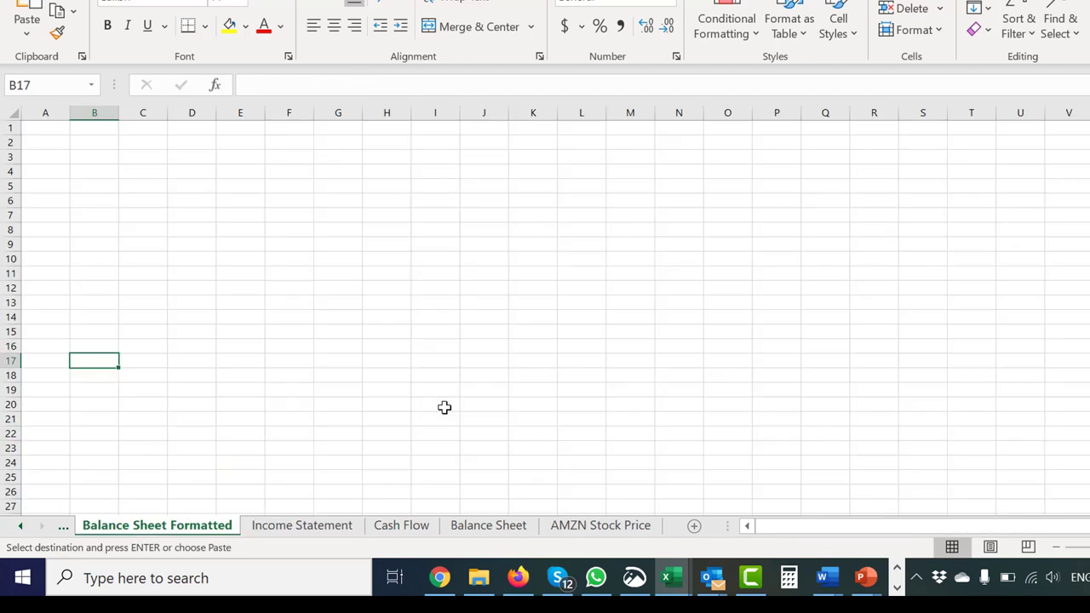
pyautogui.hotkey('ctrl', 'pagedown')
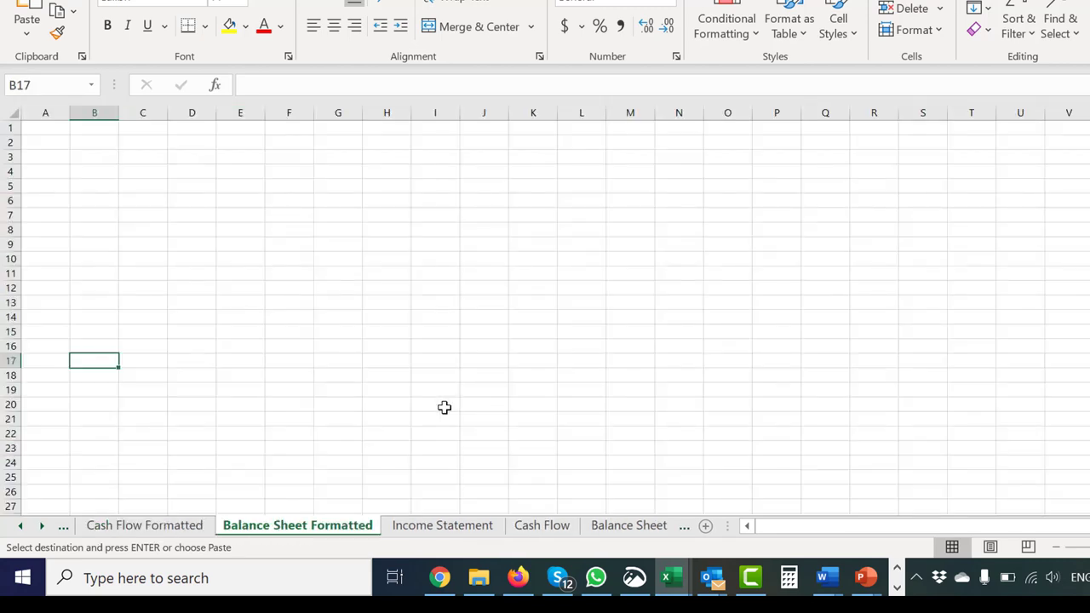
pyautogui.press('Up')
pyautogui.press('Up')
pyautogui.press('Up')
pyautogui.press('Up')
pyautogui.press('Up')
pyautogui.press('Up')
pyautogui.press('Up')
pyautogui.press('Up')
pyautogui.press('Up')
pyautogui.press('Up')
pyautogui.press('Up')
pyautogui.press('Up')
pyautogui.press('Up')
pyautogui.press('Up')
pyautogui.press('Up')
pyautogui.press('Up')
pyautogui.press('Left')
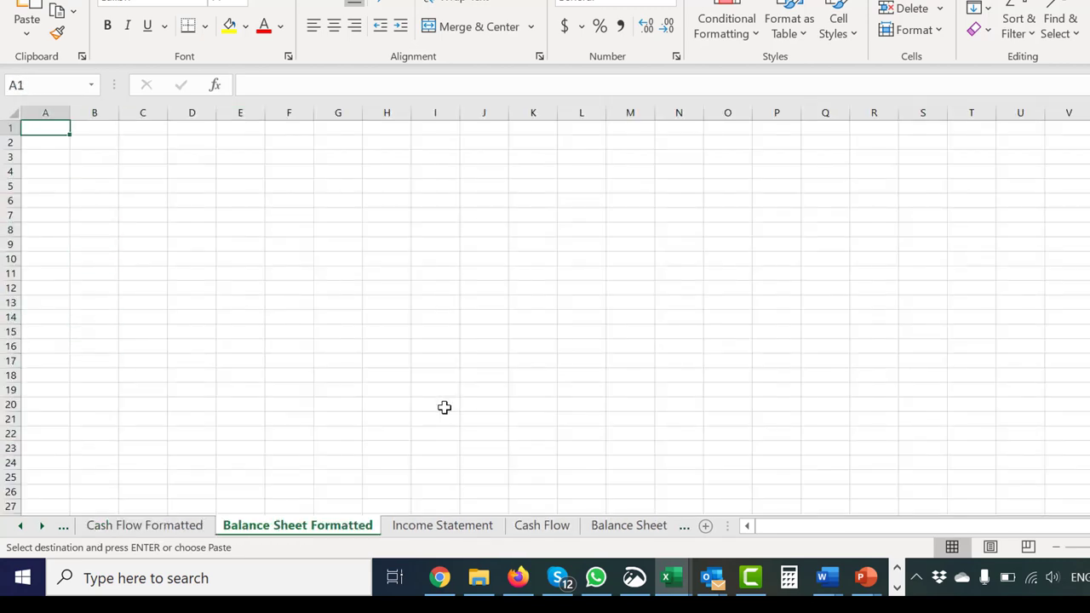
pyautogui.hotkey('alt', 'e')
pyautogui.press('s')
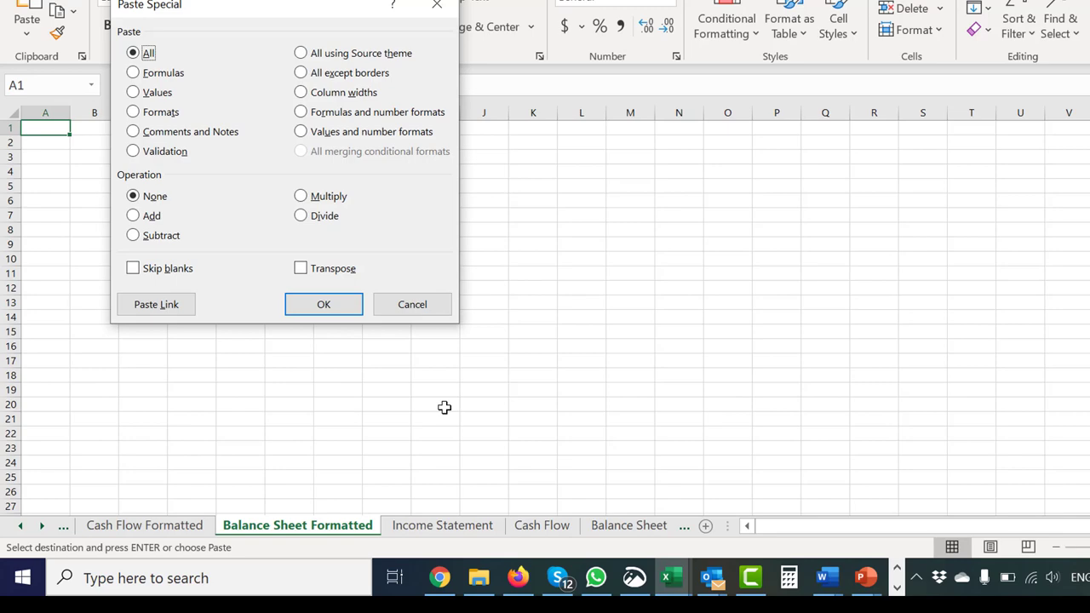
pyautogui.press('v')
pyautogui.press('Return')
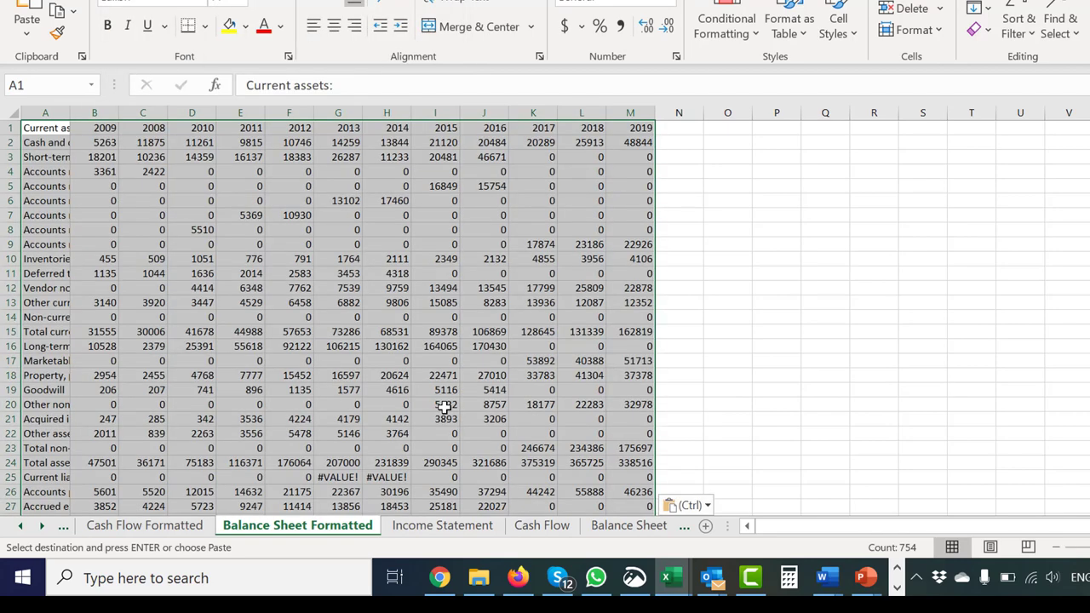
# Apply the source range's column widths and formats to the pasted balance sheet
pyautogui.hotkey('alt', 'e')
pyautogui.press('s')
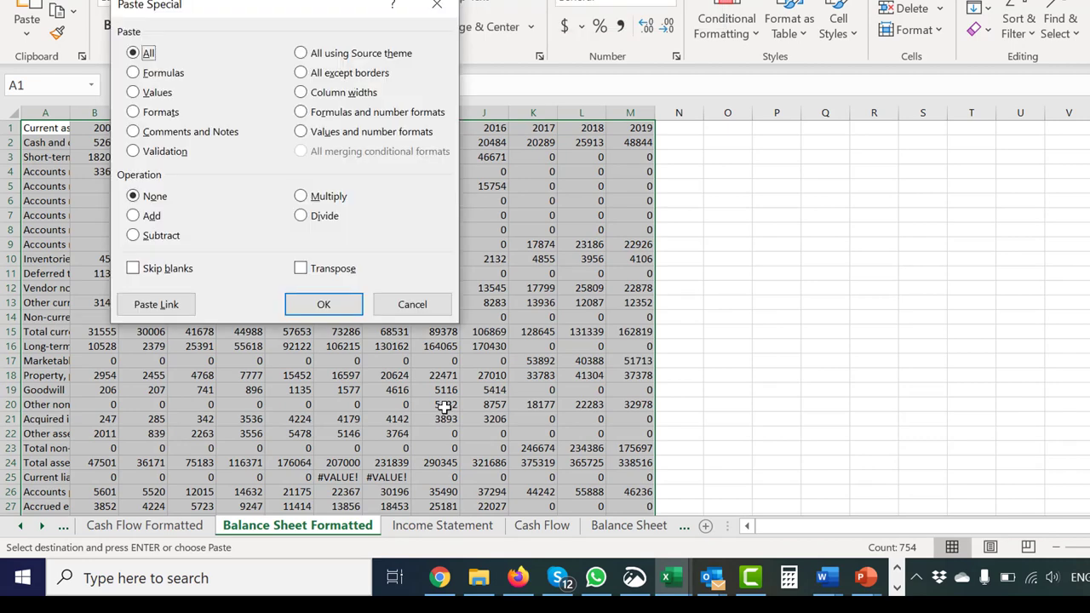
pyautogui.press('w')
pyautogui.press('Return')
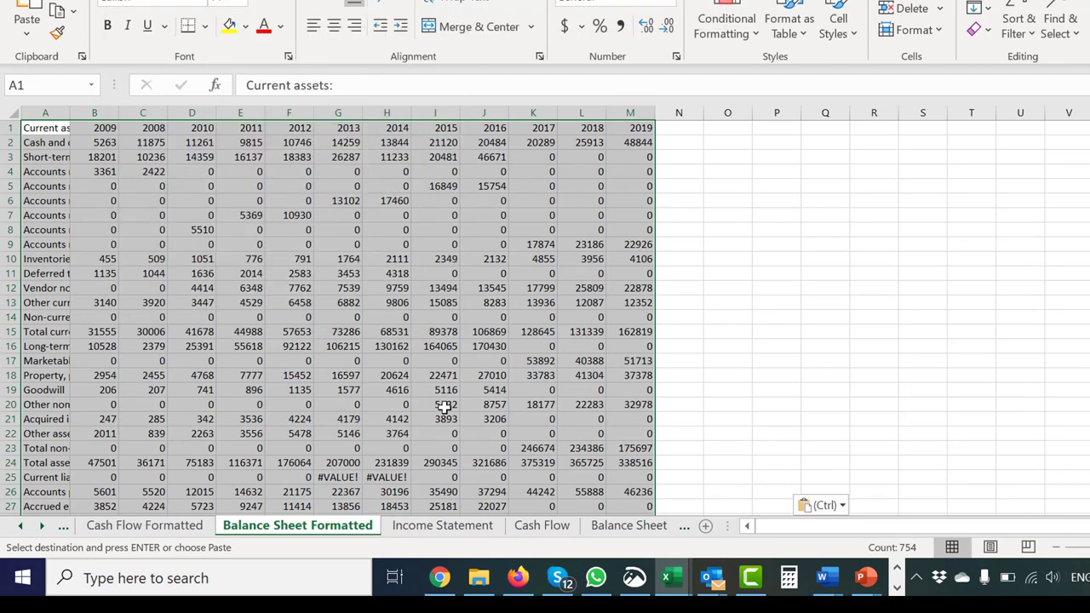
pyautogui.hotkey('alt', 'e')
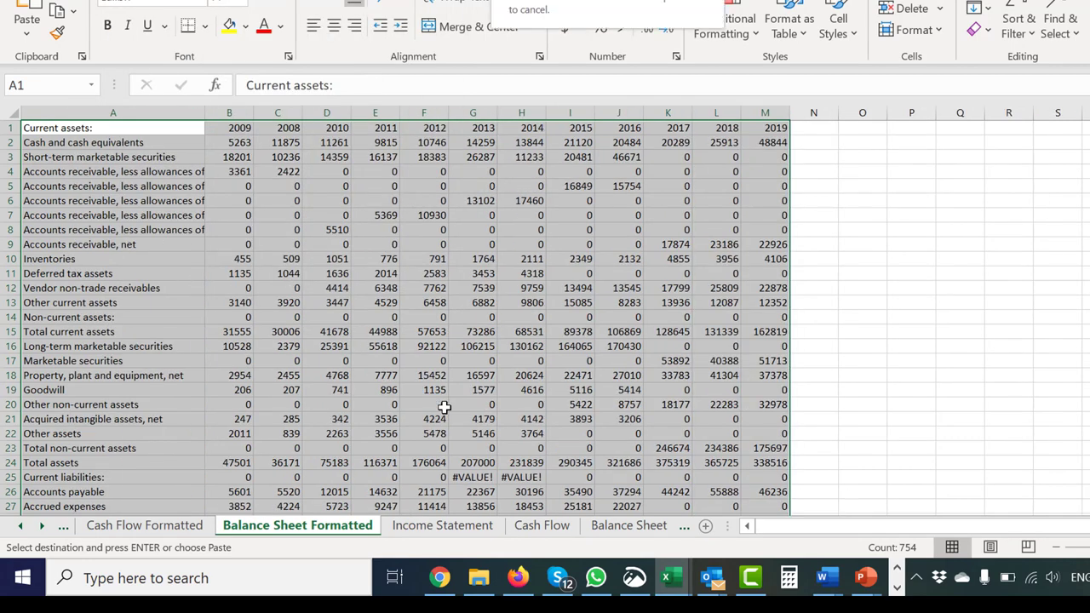
pyautogui.press('s')
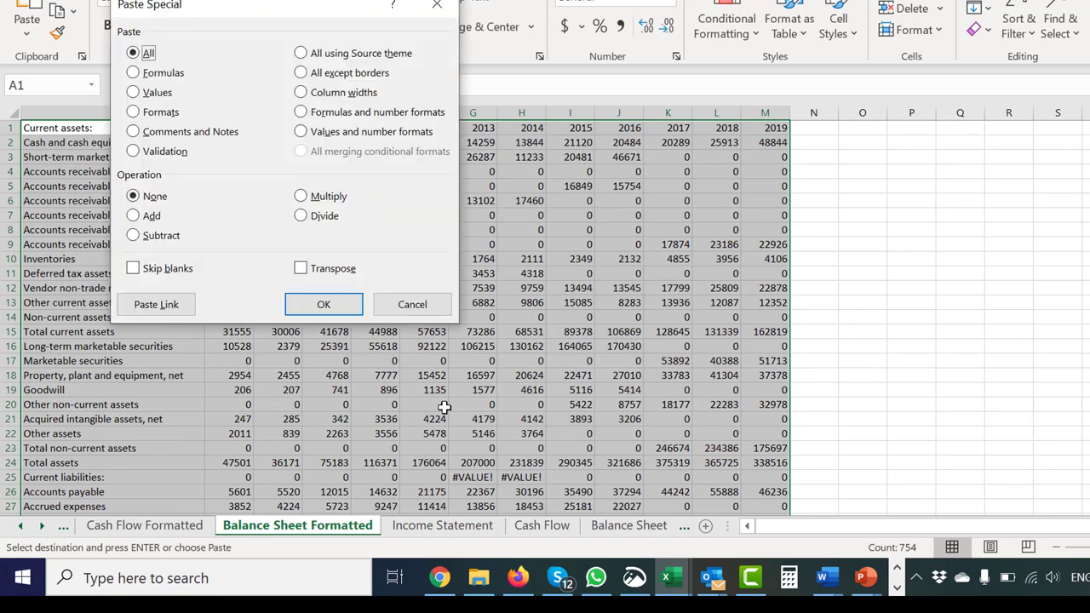
pyautogui.press('t')
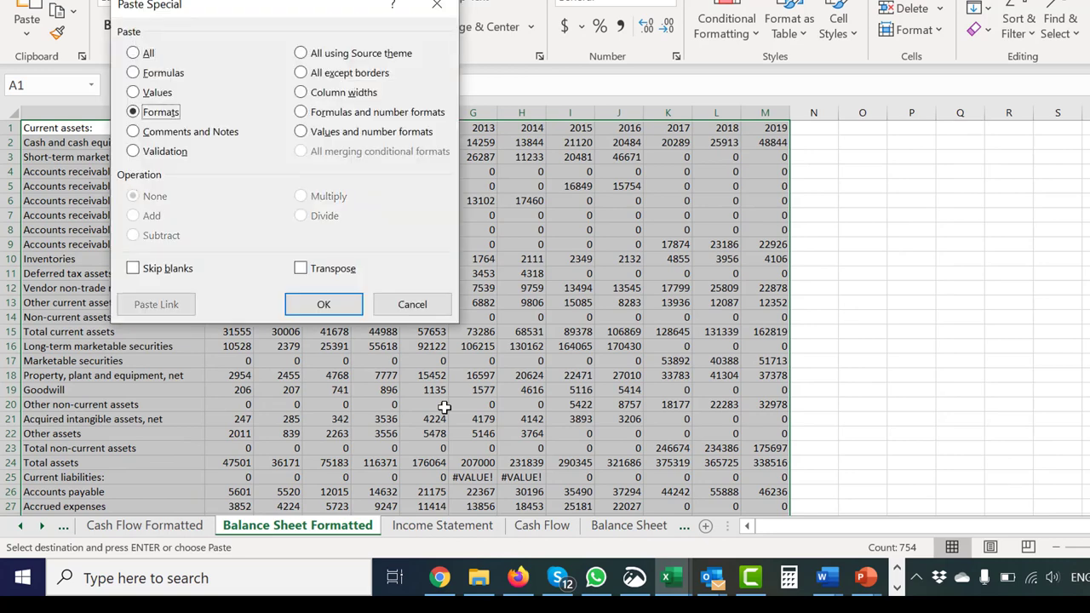
pyautogui.press('Return')
# Format the balance sheet figures in B2:M58 with comma separators, two decimals and dashes for zeros
pyautogui.press('Right')
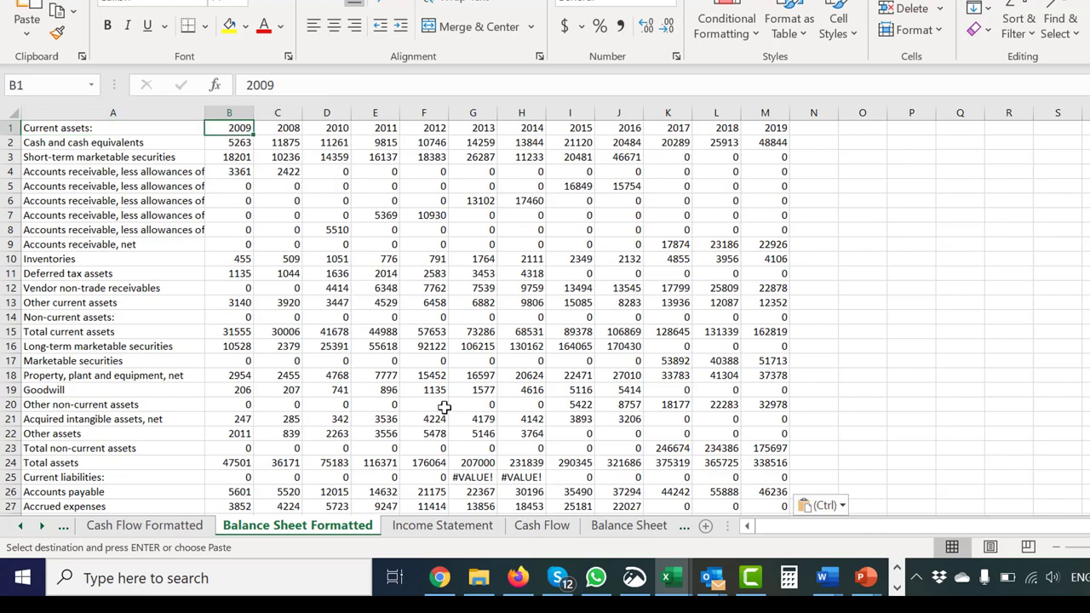
pyautogui.press('Down')
pyautogui.hotkey('ctrl', 'shift', 'Right')
pyautogui.hotkey('ctrl', 'shift', 'Down')
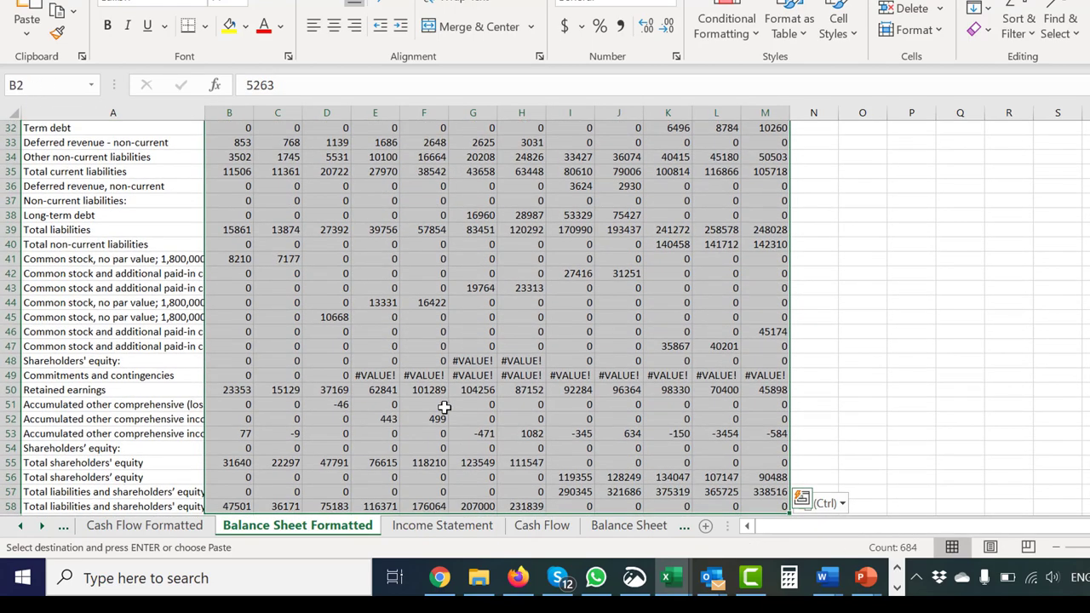
pyautogui.press('Return')
pyautogui.press('Down')
pyautogui.press('Down')
pyautogui.press('Down')
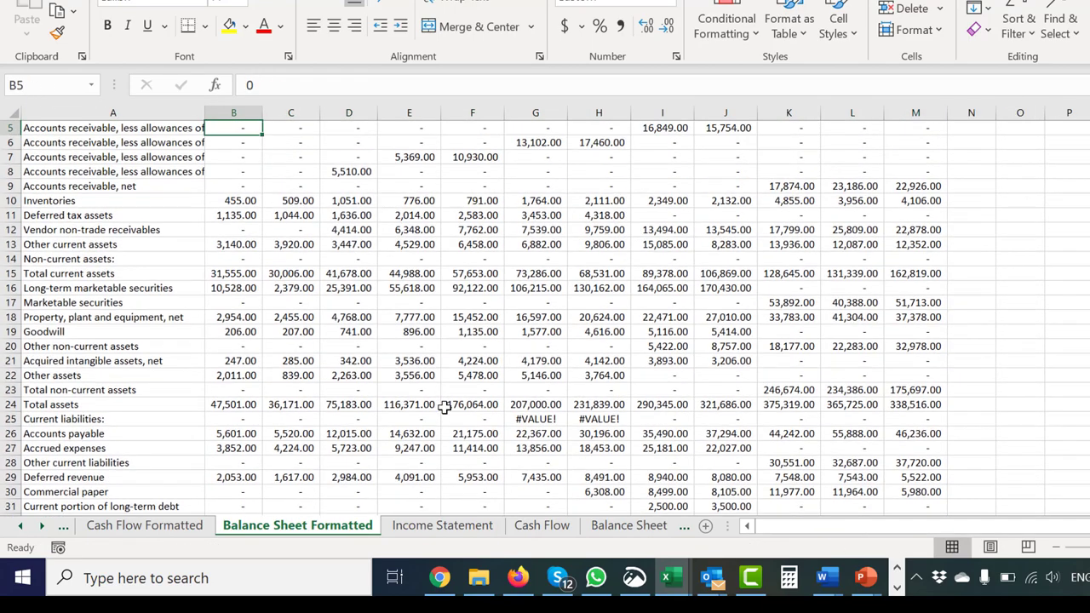
# Widen column A to fit more of the labels and select the 2009 Accounts receivable, net cell
pyautogui.press('Up')
pyautogui.press('Up')
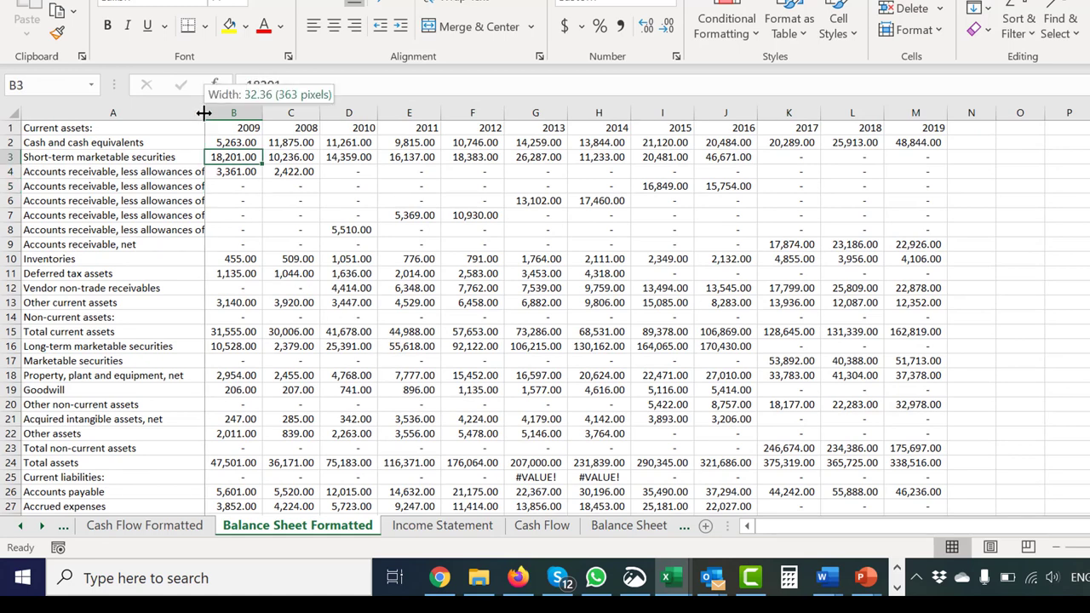
pyautogui.moveTo(205, 113); pyautogui.dragTo(237, 122)
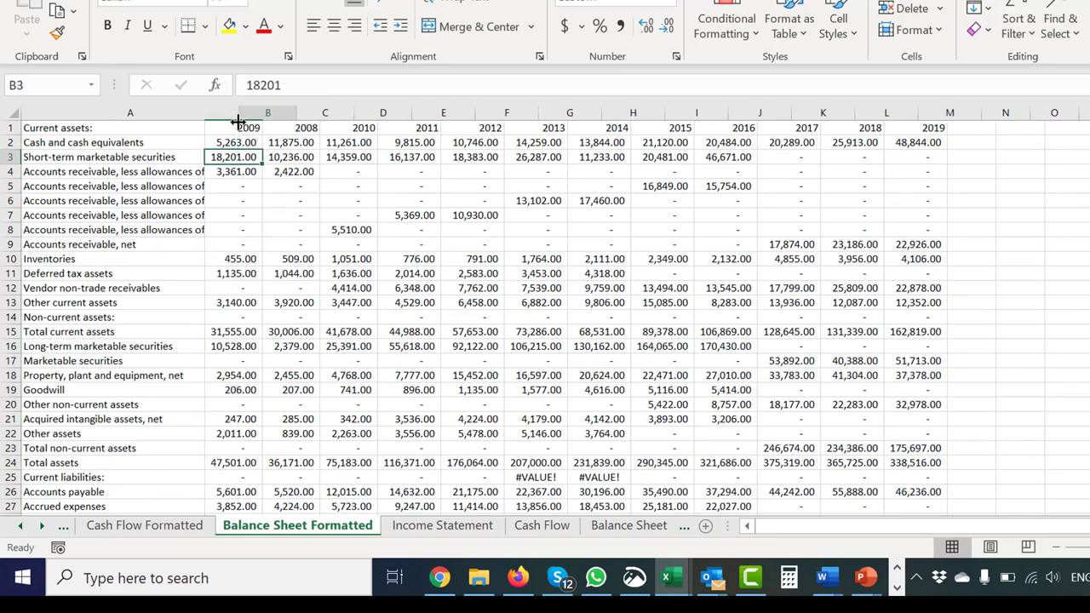
pyautogui.click(254, 240)
pyautogui.press('Right')
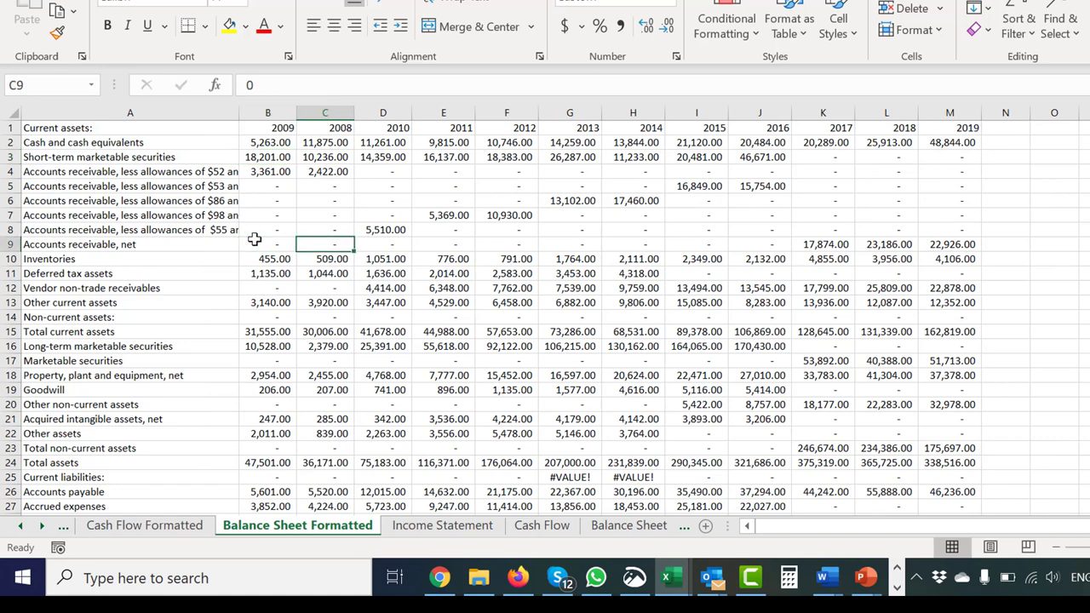
pyautogui.press('Left')
pyautogui.write('=sum(')
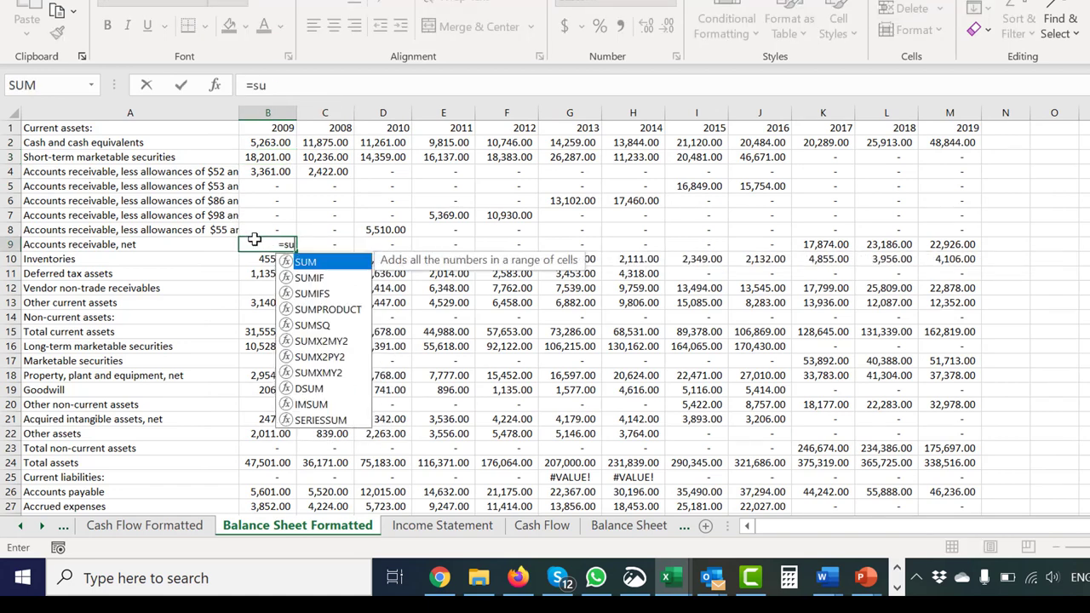
pyautogui.press('Up')
pyautogui.hotkey('shift', 'Up')
pyautogui.hotkey('shift', 'Up')
pyautogui.hotkey('shift', 'Up')
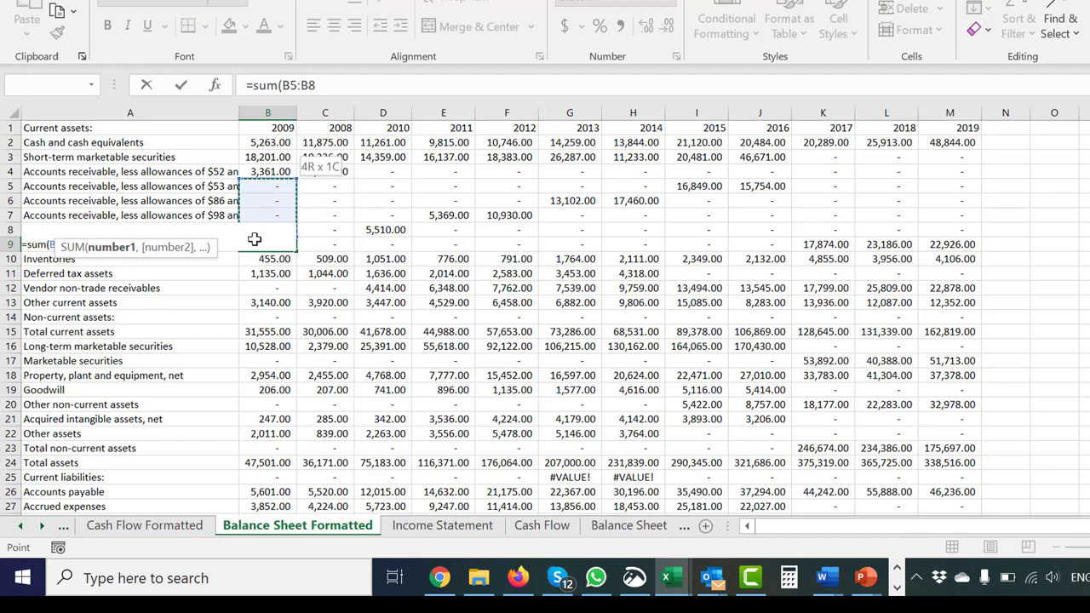
pyautogui.press('Escape')
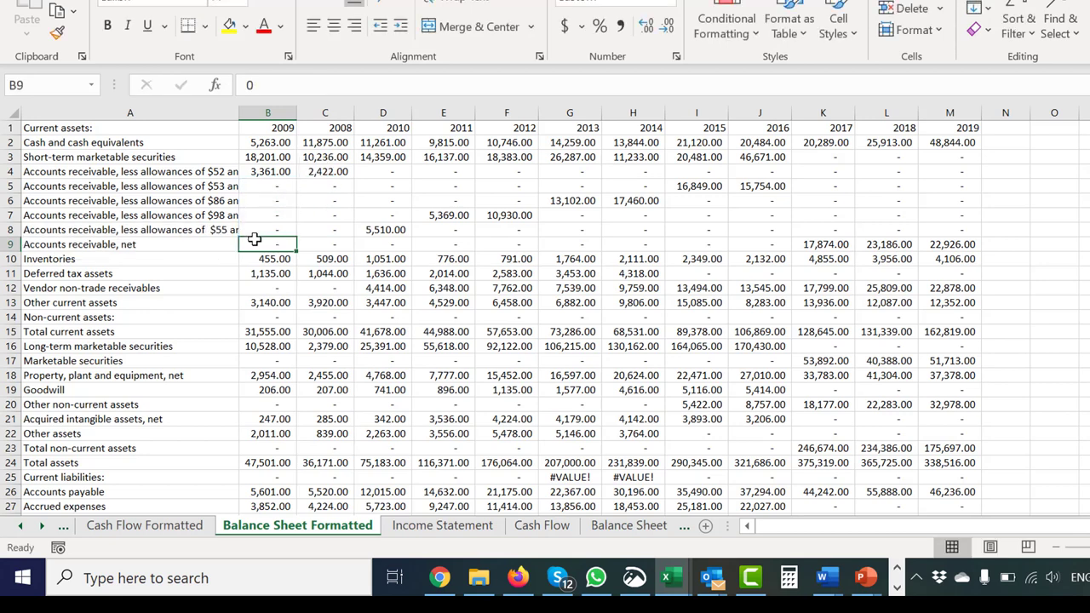
# Enter =SUM(B4:B8) for 2009 Accounts receivable, net to combine the separate accounts receivable rows
pyautogui.write('=sum(')
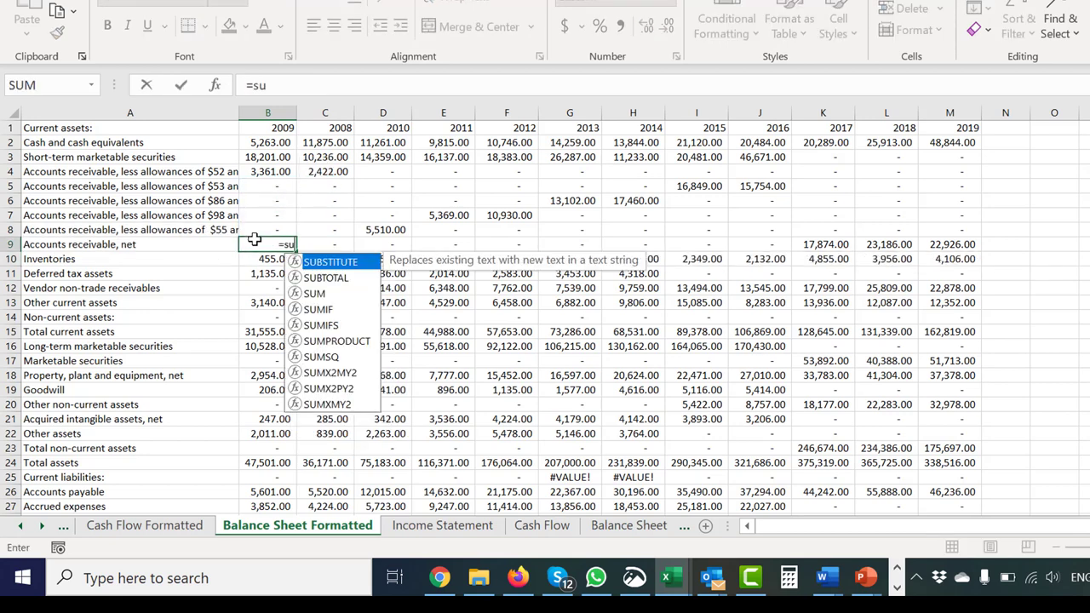
pyautogui.press('Up')
pyautogui.hotkey('shift', 'Up')
pyautogui.hotkey('shift', 'Up')
pyautogui.hotkey('shift', 'Up')
pyautogui.hotkey('shift', 'Up')
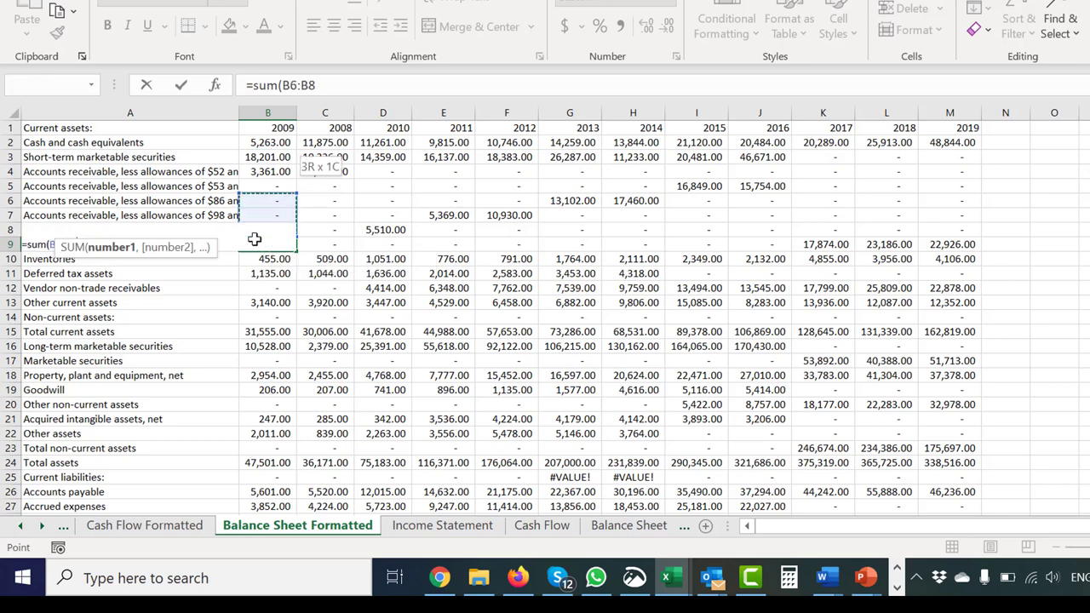
pyautogui.press('Return')
pyautogui.press('Up')
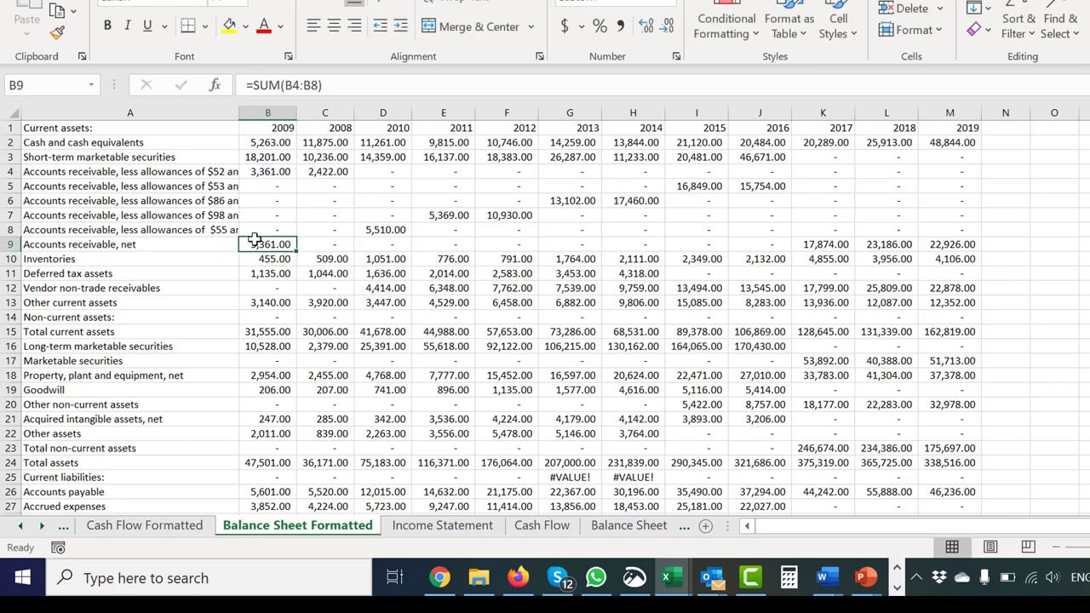
# Fill the Accounts receivable, net sum formula across row 9 through the 2016 column
pyautogui.hotkey('shift', 'Right')
pyautogui.hotkey('shift', 'Right')
pyautogui.hotkey('shift', 'Right')
pyautogui.hotkey('shift', 'Right')
pyautogui.hotkey('shift', 'Right')
pyautogui.hotkey('shift', 'Right')
pyautogui.hotkey('shift', 'Right')
pyautogui.hotkey('shift', 'Right')
pyautogui.hotkey('ctrl', 'r')
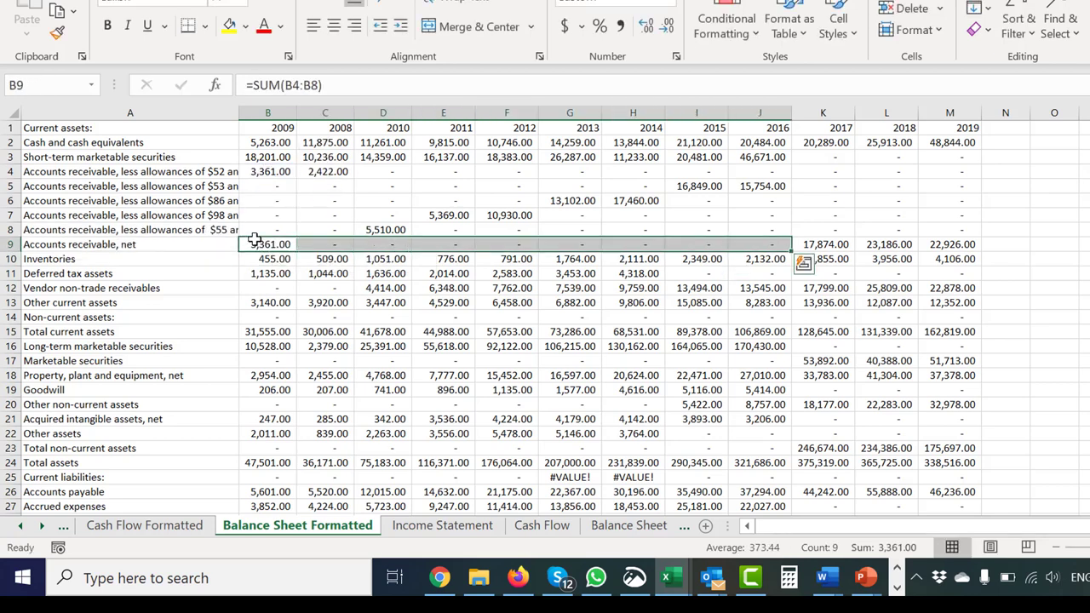
# Fill the Accounts receivable, net sum formula across row 9 from the 2009 column through the 2019 column
pyautogui.press('Up')
pyautogui.press('Up')
pyautogui.press('Down')
pyautogui.press('Down')
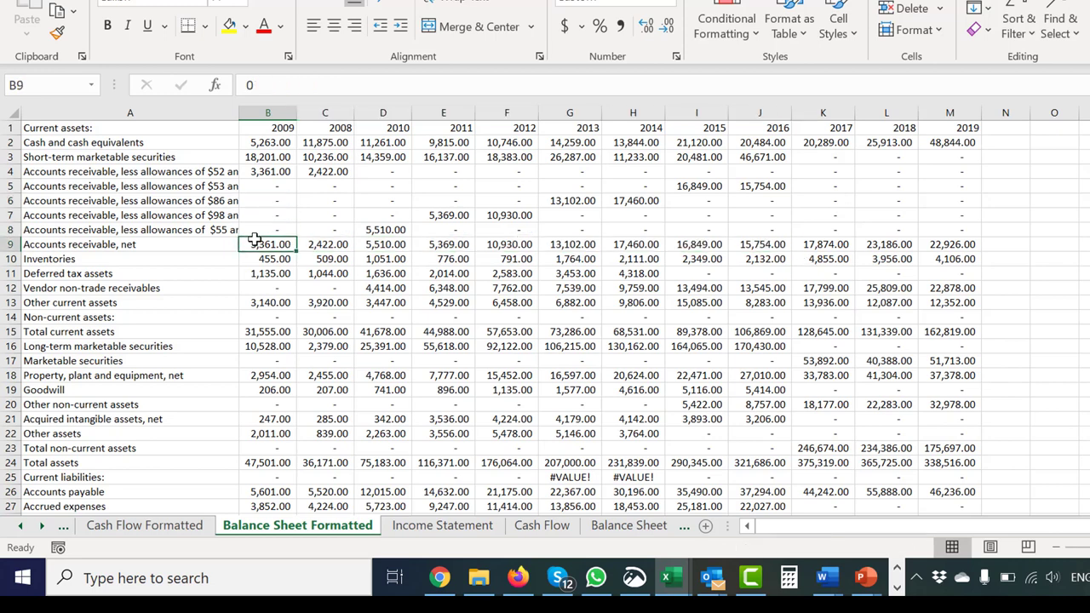
pyautogui.hotkey('ctrl', 'shift', 'Right')
pyautogui.hotkey('ctrl', 'r')
# Convert the Accounts receivable, net formulas in B9:M9 to fixed values
pyautogui.hotkey('ctrl', 'c')
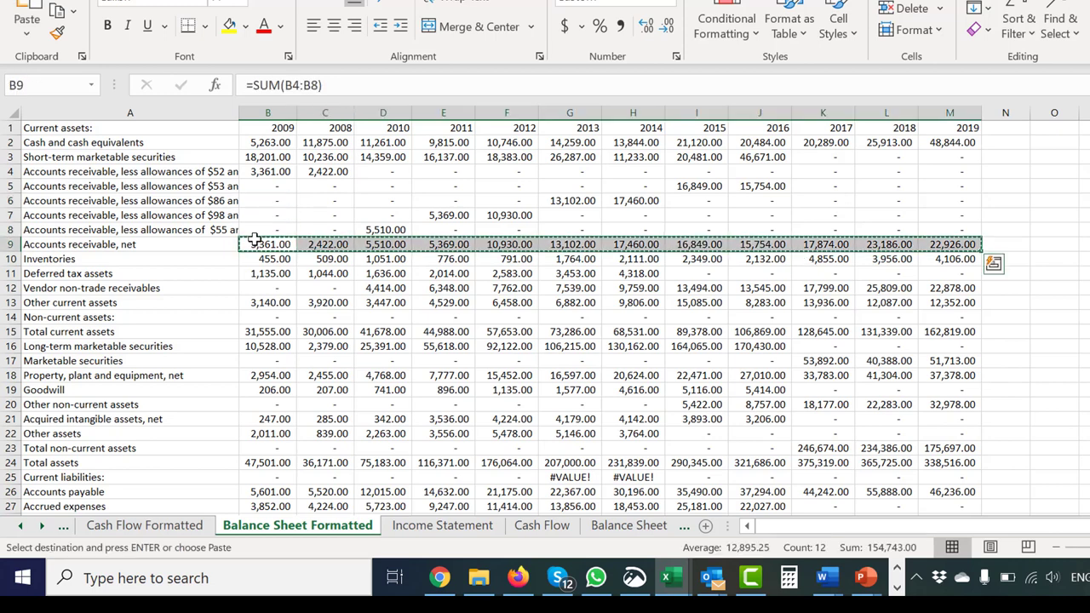
pyautogui.hotkey('ctrl', 'alt', 'v')
pyautogui.press('v')
pyautogui.press('Return')
# Delete rows 4 to 8 containing the separate accounts receivable lines with allowances
pyautogui.press('Up')
pyautogui.press('Up')
pyautogui.press('Up')
pyautogui.press('Up')
pyautogui.press('Up')
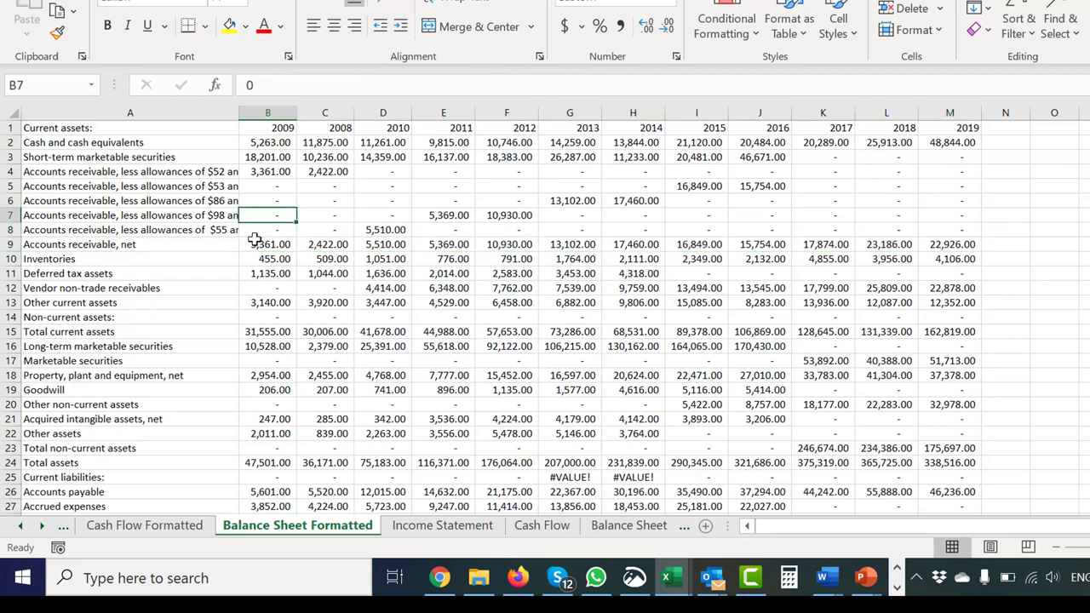
pyautogui.hotkey('shift', 'space')
pyautogui.hotkey('shift', 'Down')
pyautogui.hotkey('shift', 'Down')
pyautogui.hotkey('shift', 'Down')
pyautogui.hotkey('shift', 'Down')
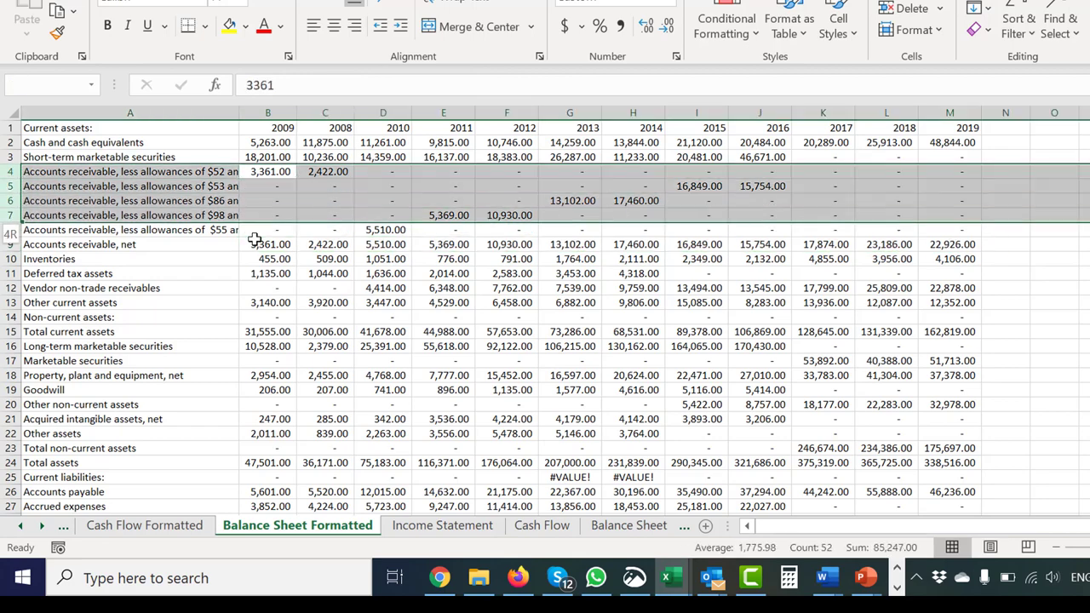
pyautogui.hotkey('ctrl', '-')
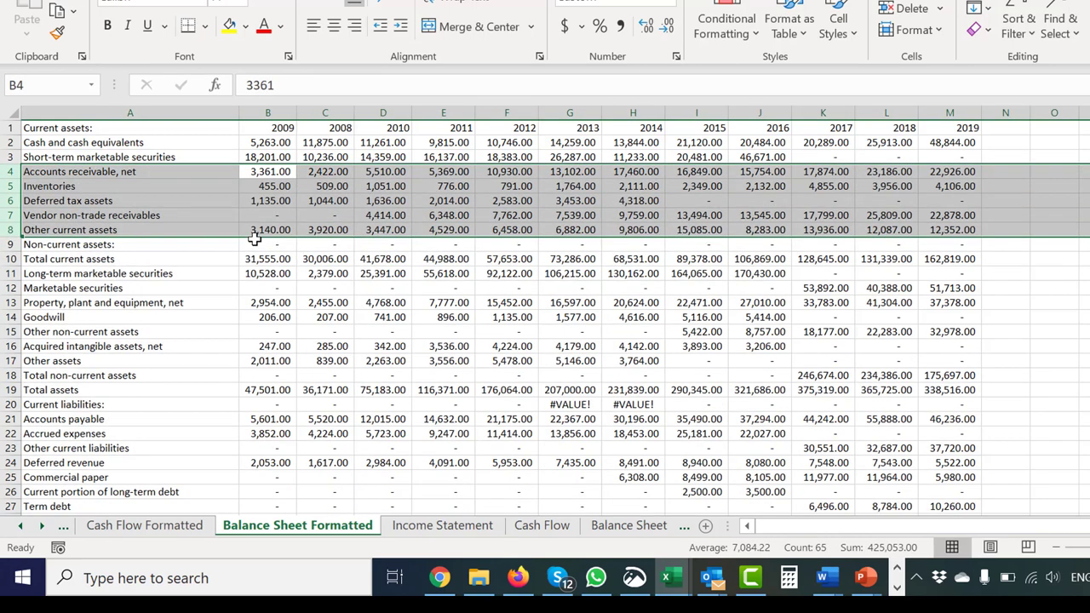
pyautogui.press('Down')
pyautogui.press('Down')
pyautogui.press('Down')
pyautogui.press('Left')
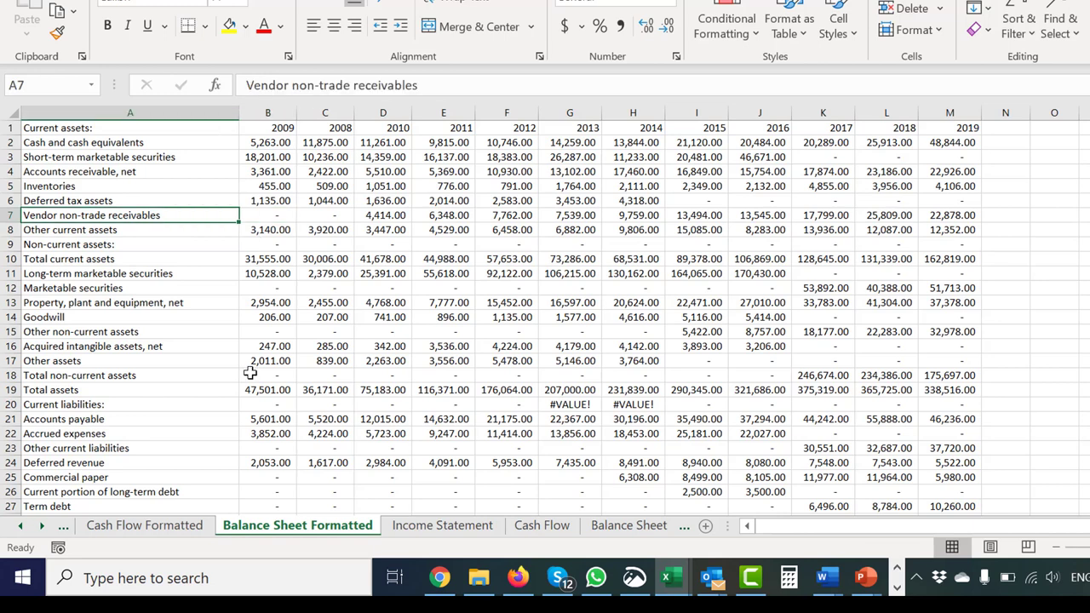
pyautogui.click(520, 578)
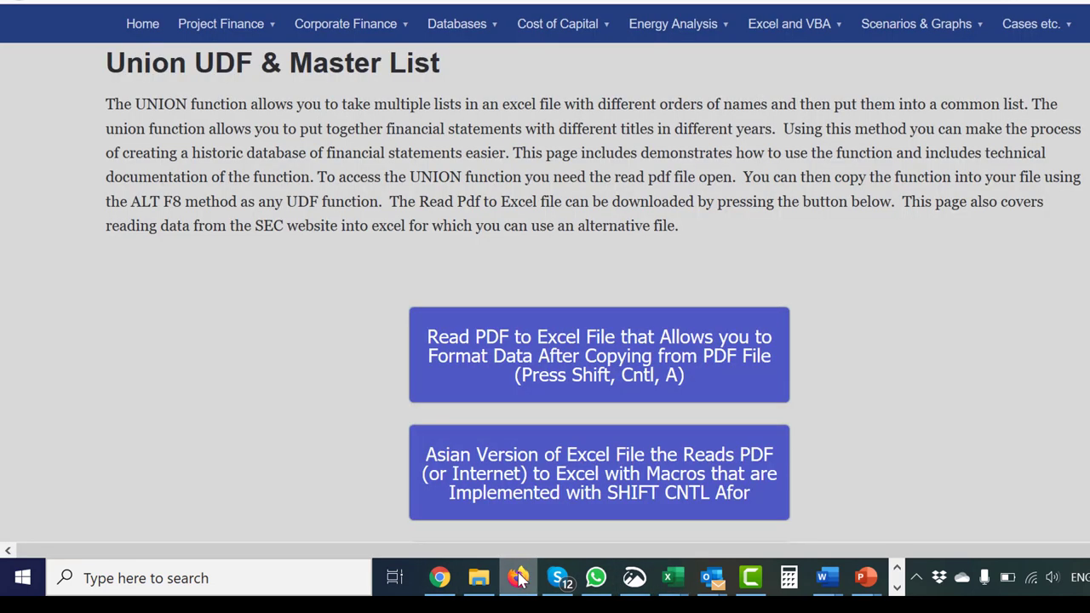
pyautogui.click(896, 587)
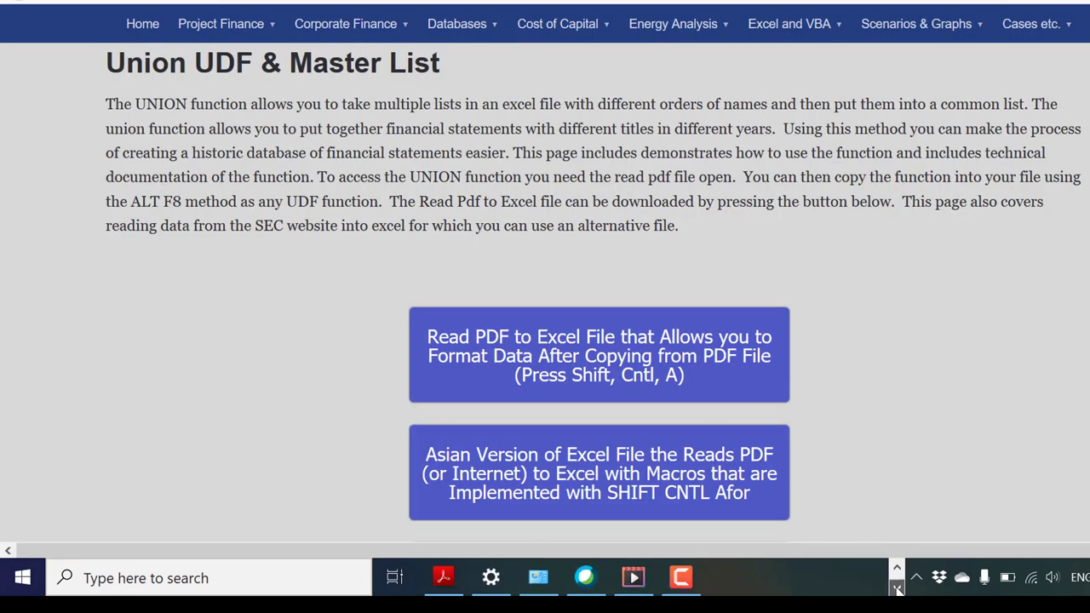
pyautogui.click(685, 579)
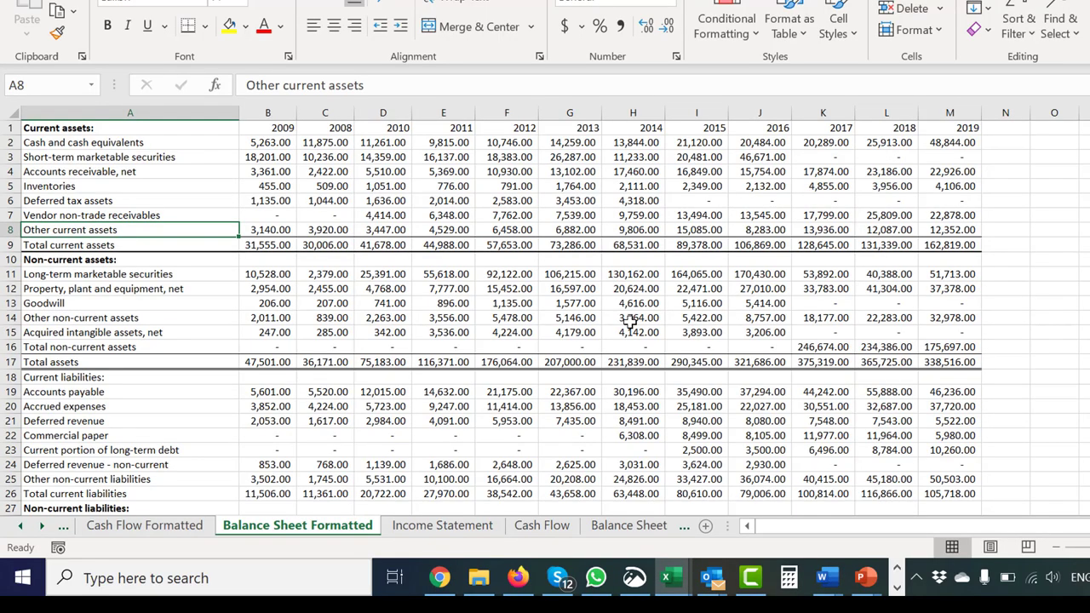
# Review the restructured balance sheet rows from current assets down to total liabilities and shareholders' equity
pyautogui.press('Up')
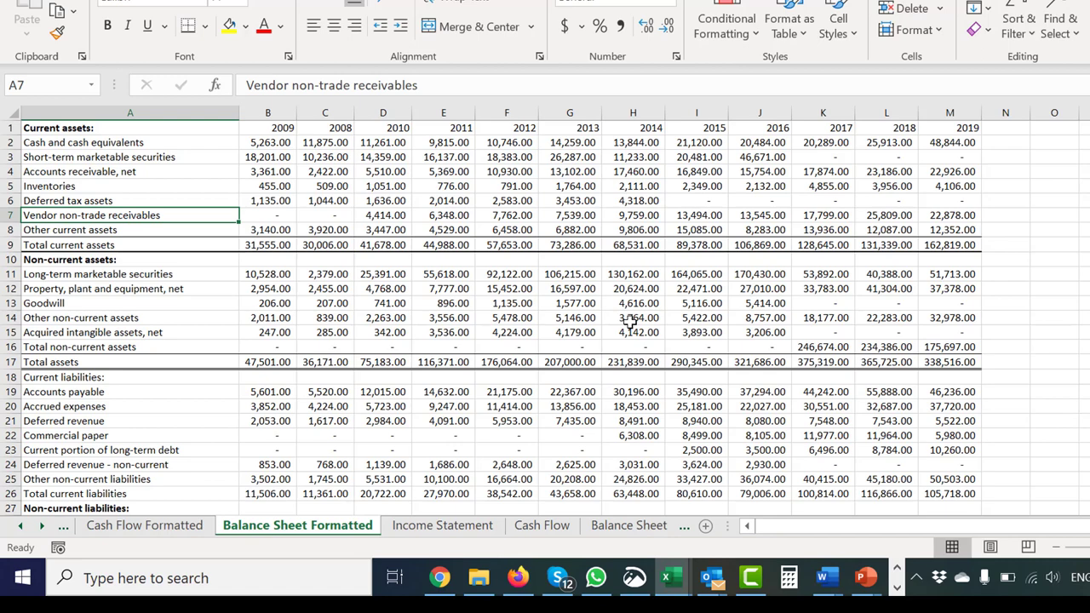
pyautogui.press('Down')
pyautogui.press('Down')
pyautogui.press('Down')
pyautogui.press('Down')
pyautogui.press('Down')
pyautogui.press('Down')
pyautogui.press('Down')
pyautogui.press('Down')
pyautogui.press('Down')
pyautogui.press('Down')
pyautogui.press('Down')
pyautogui.press('Down')
pyautogui.press('Down')
pyautogui.press('Down')
pyautogui.press('Down')
pyautogui.press('Down')
pyautogui.press('Down')
pyautogui.press('Down')
pyautogui.press('Down')
pyautogui.press('Down')
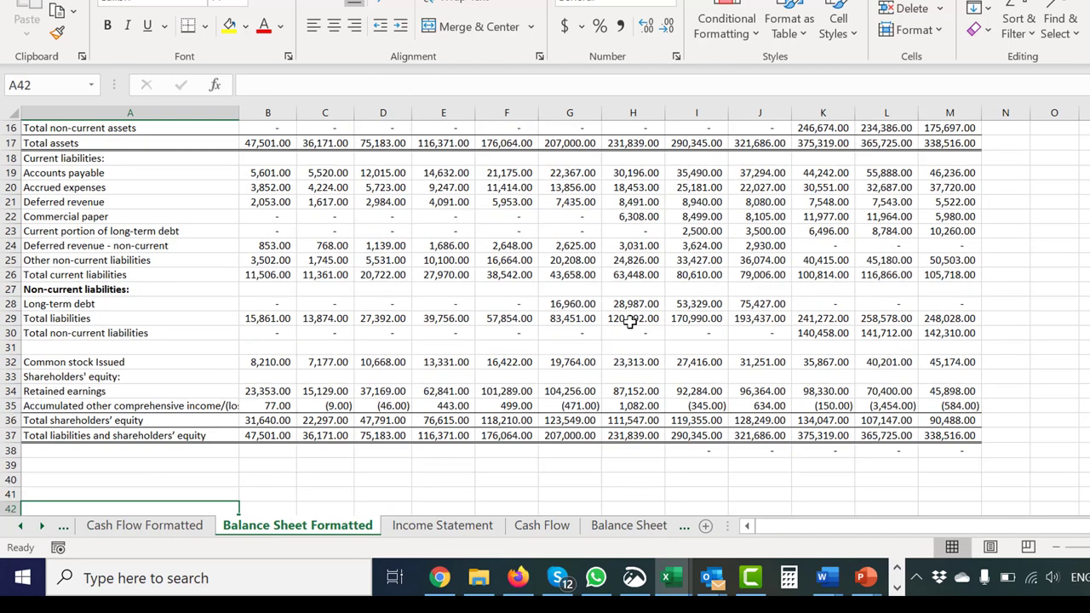
pyautogui.press('Up')
pyautogui.press('Up')
pyautogui.press('Up')
pyautogui.press('Up')
pyautogui.press('Up')
pyautogui.press('Up')
pyautogui.press('Up')
pyautogui.press('Up')
pyautogui.press('Up')
pyautogui.press('Up')
pyautogui.press('Up')
pyautogui.press('Up')
pyautogui.press('Up')
pyautogui.press('Up')
pyautogui.press('Up')
pyautogui.press('Up')
pyautogui.press('Up')
pyautogui.press('Up')
pyautogui.press('Up')
pyautogui.press('Up')
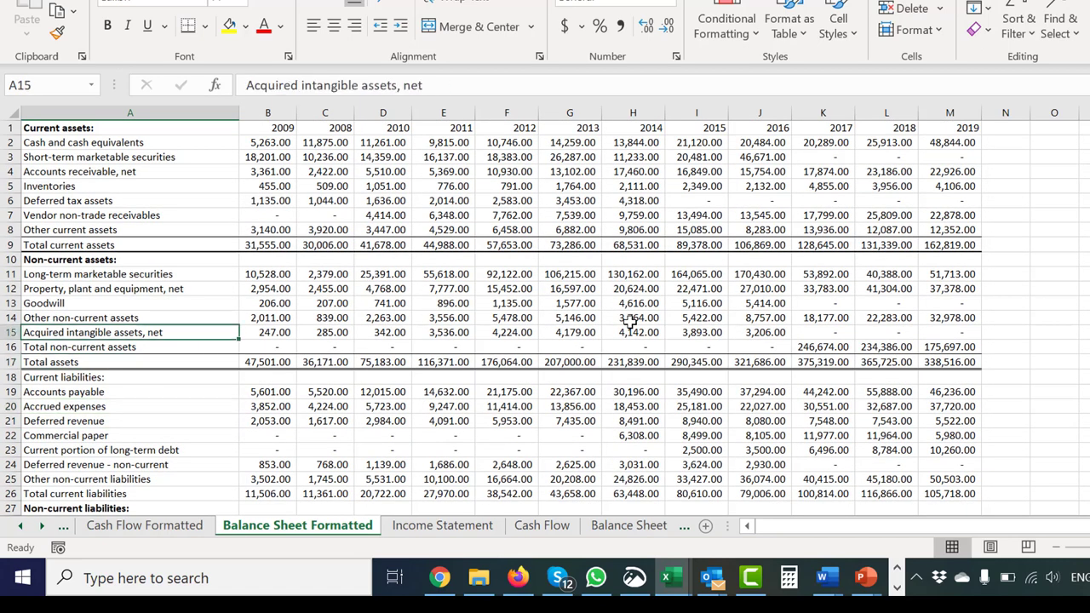
pyautogui.press('Up')
pyautogui.press('Up')
pyautogui.press('Up')
pyautogui.press('Up')
pyautogui.press('Up')
pyautogui.press('Up')
pyautogui.press('Up')
pyautogui.press('Up')
pyautogui.press('Up')
pyautogui.press('Up')
pyautogui.press('Up')
pyautogui.press('Up')
pyautogui.press('Up')
pyautogui.press('Up')
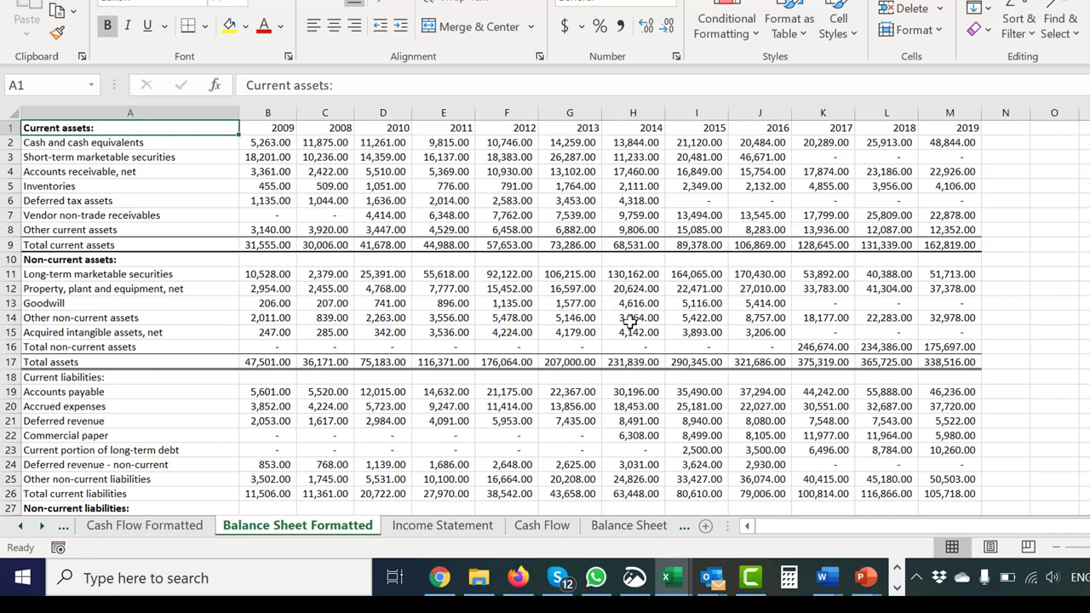
# Sort columns B to M left to right by the years in row 1, in ascending order
pyautogui.press('Right')
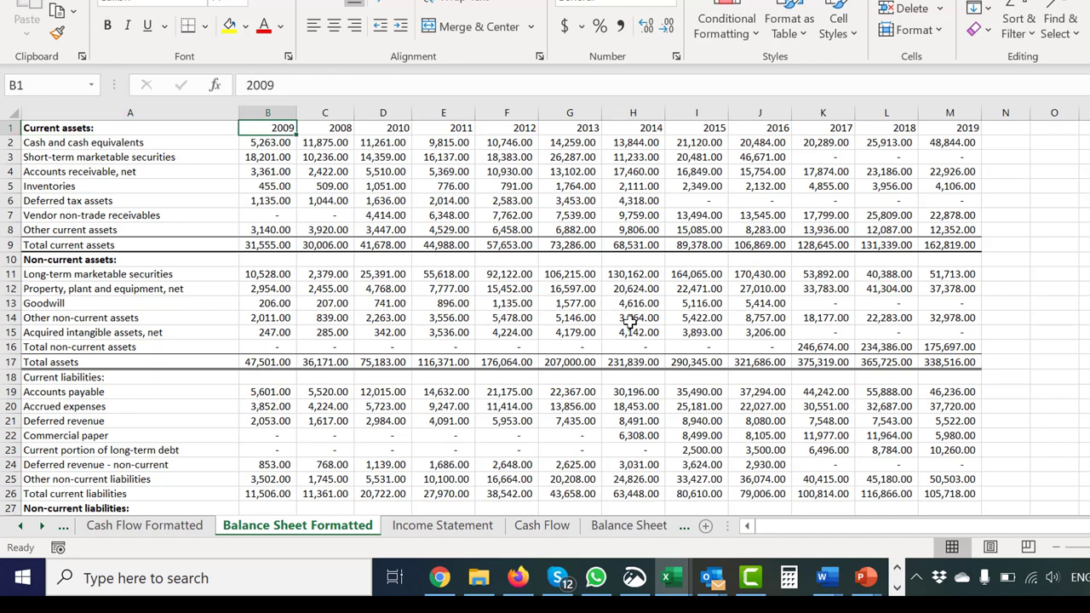
pyautogui.hotkey('ctrl', 'space')
pyautogui.hotkey('ctrl', 'shift', 'Right')
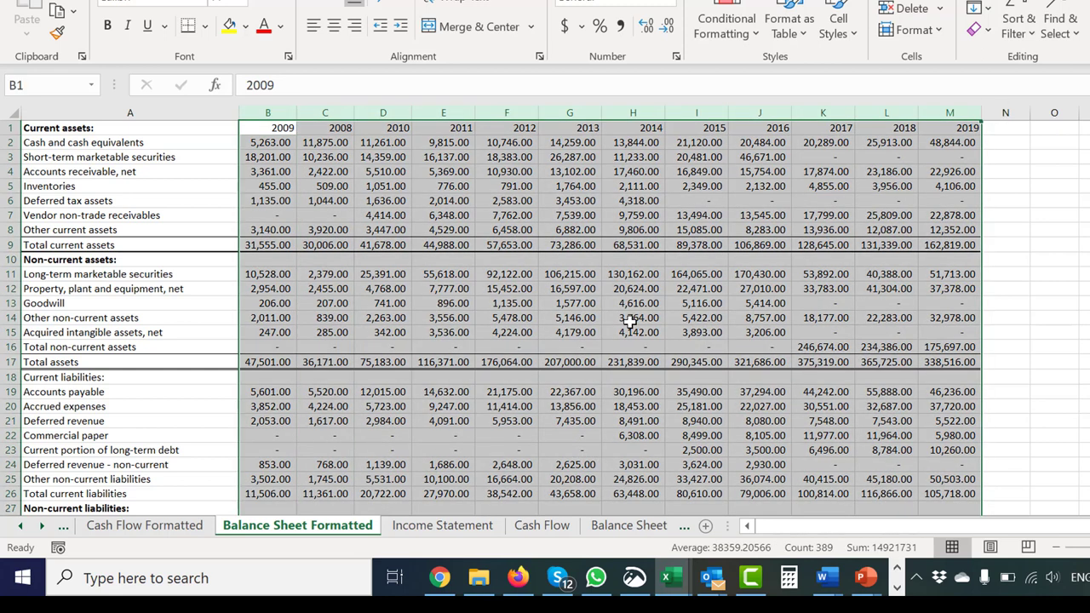
pyautogui.hotkey('alt', 'd')
pyautogui.press('s')
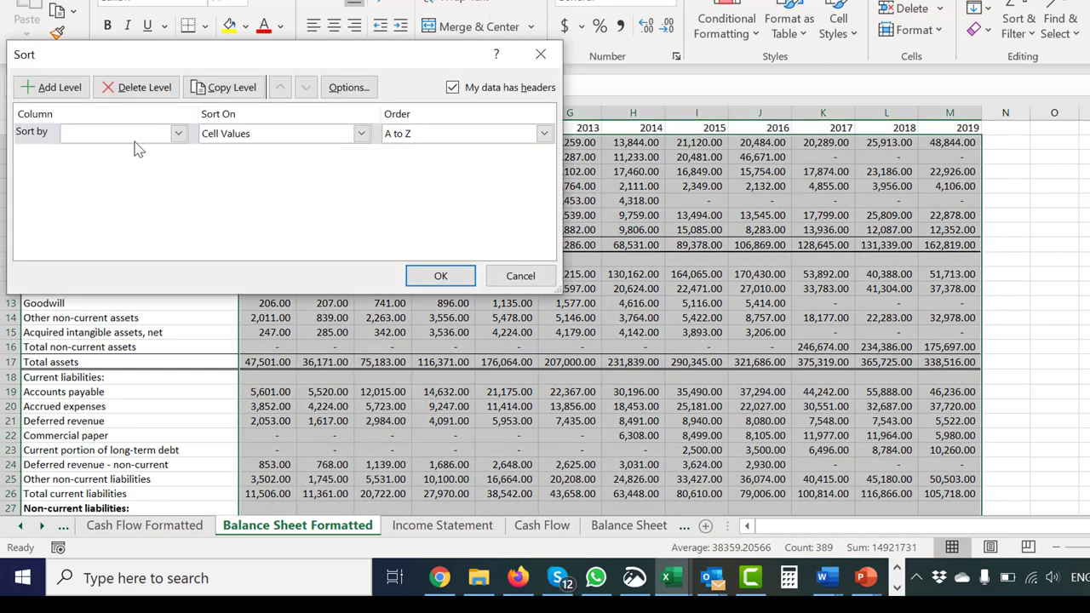
pyautogui.click(351, 95)
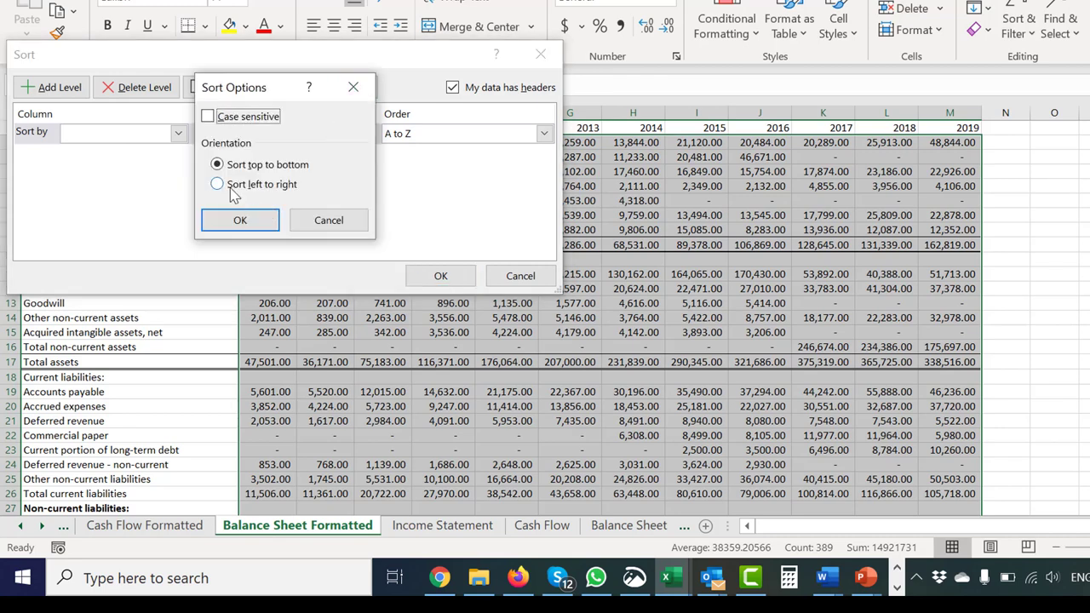
pyautogui.click(231, 189)
pyautogui.click(239, 219)
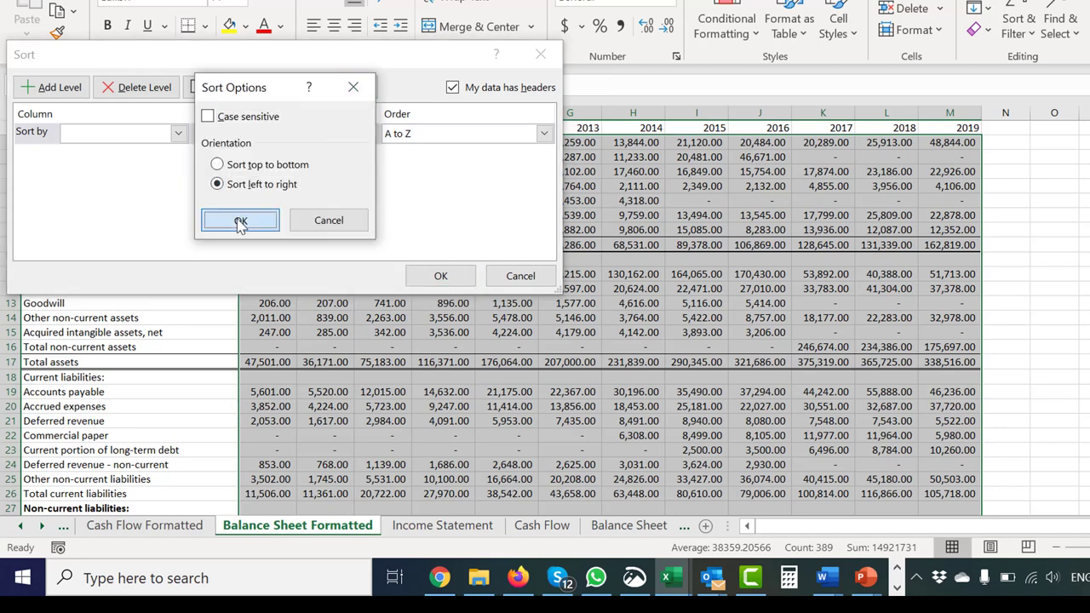
pyautogui.click(178, 134)
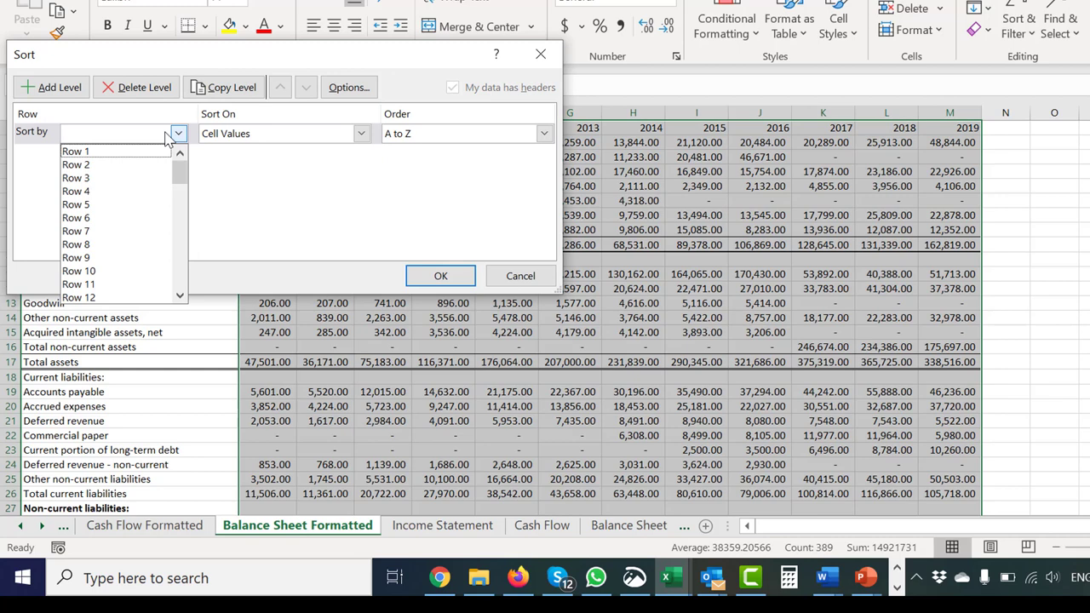
pyautogui.click(142, 159)
pyautogui.click(437, 275)
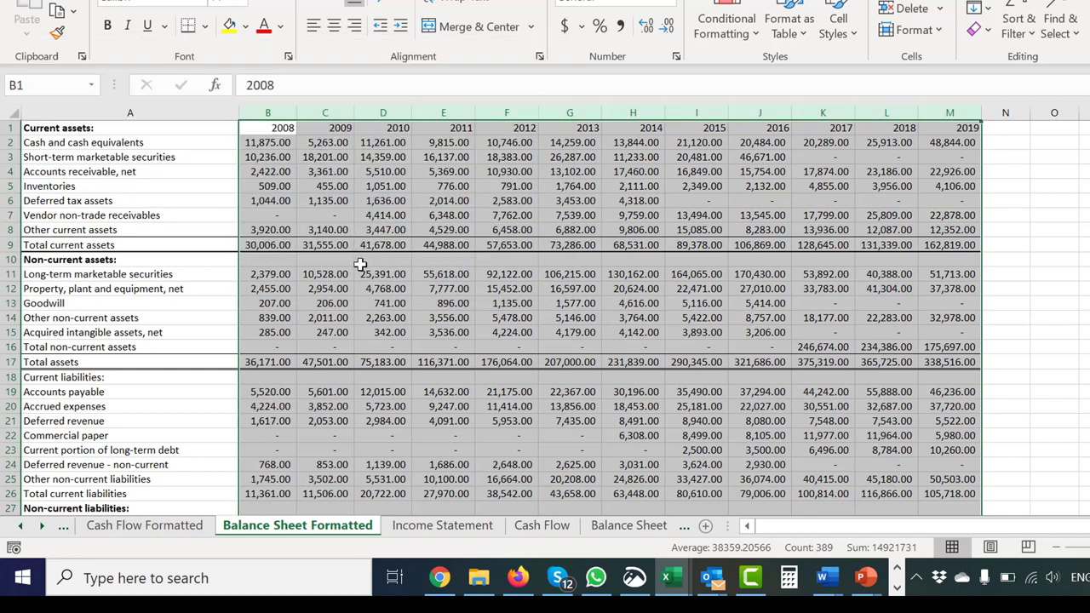
# Enter the label "Total Cash and Investments" in A40 below the balance sheet
pyautogui.hotkey('ctrl', 'Home')
pyautogui.press('Right')
pyautogui.press('Down')
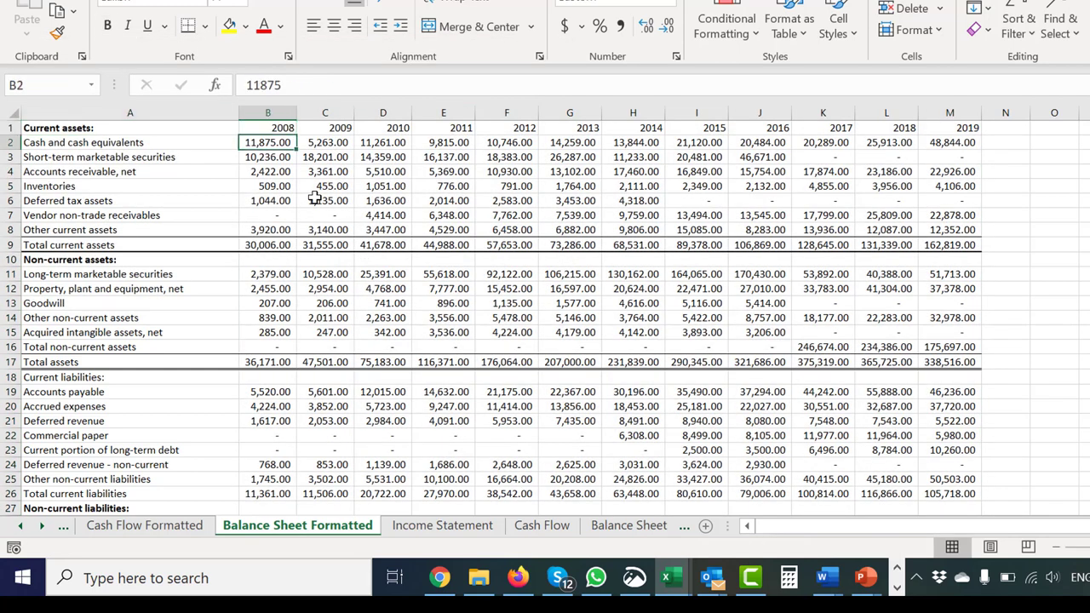
pyautogui.press('Down')
pyautogui.press('Down')
pyautogui.press('Down')
pyautogui.press('Down')
pyautogui.press('Down')
pyautogui.press('Down')
pyautogui.press('Down')
pyautogui.press('Down')
pyautogui.press('Down')
pyautogui.press('Down')
pyautogui.press('Down')
pyautogui.press('Down')
pyautogui.press('Down')
pyautogui.press('Down')
pyautogui.press('Down')
pyautogui.press('Down')
pyautogui.press('Down')
pyautogui.press('Down')
pyautogui.press('Down')
pyautogui.press('Down')
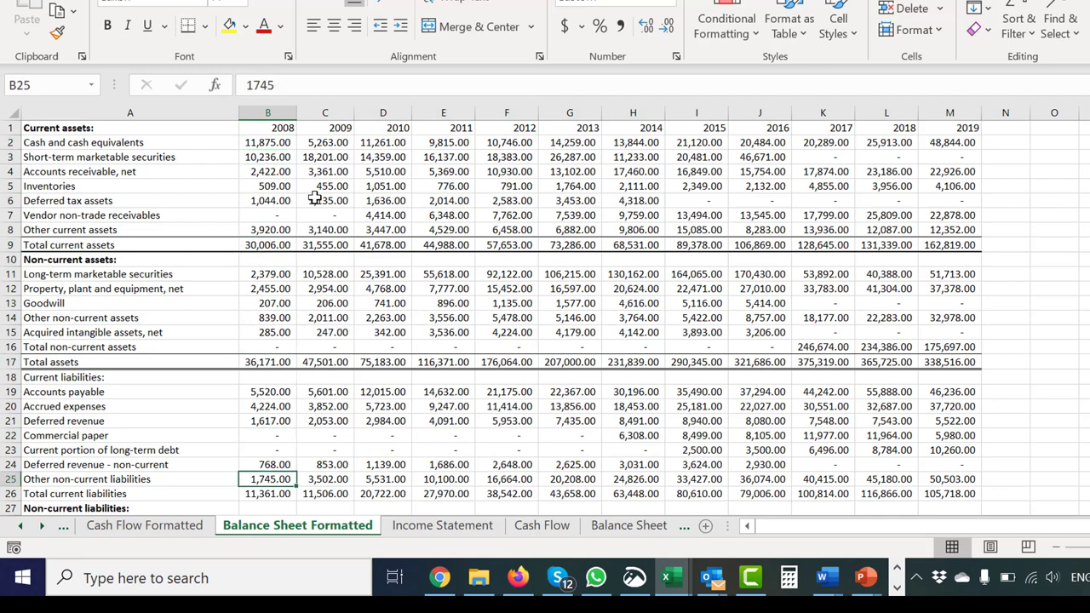
pyautogui.press('Down')
pyautogui.press('Left')
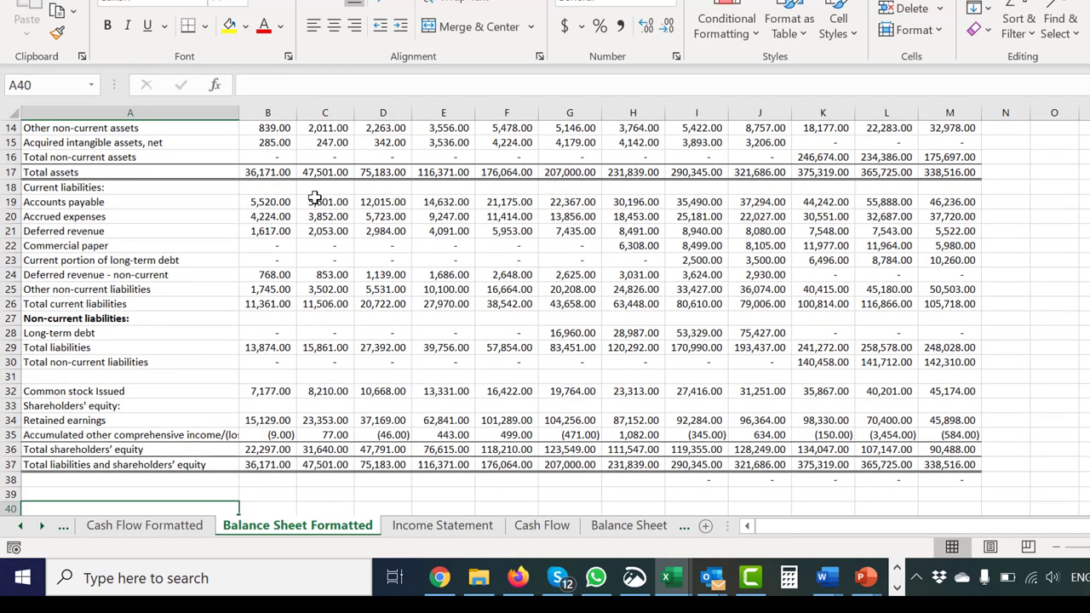
pyautogui.write('Total Ca')
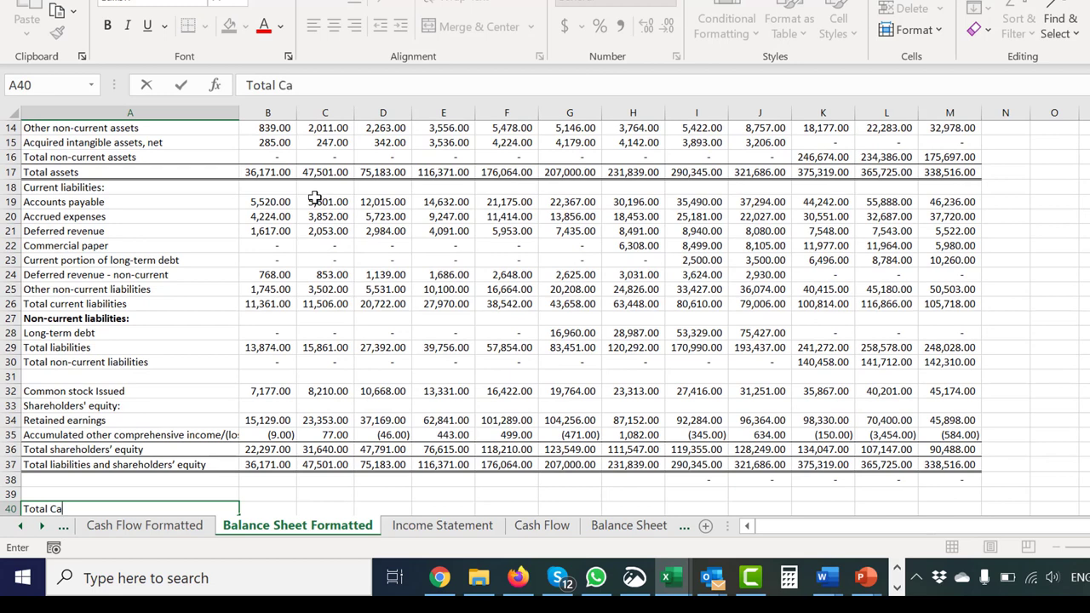
pyautogui.write('sh and Inves')
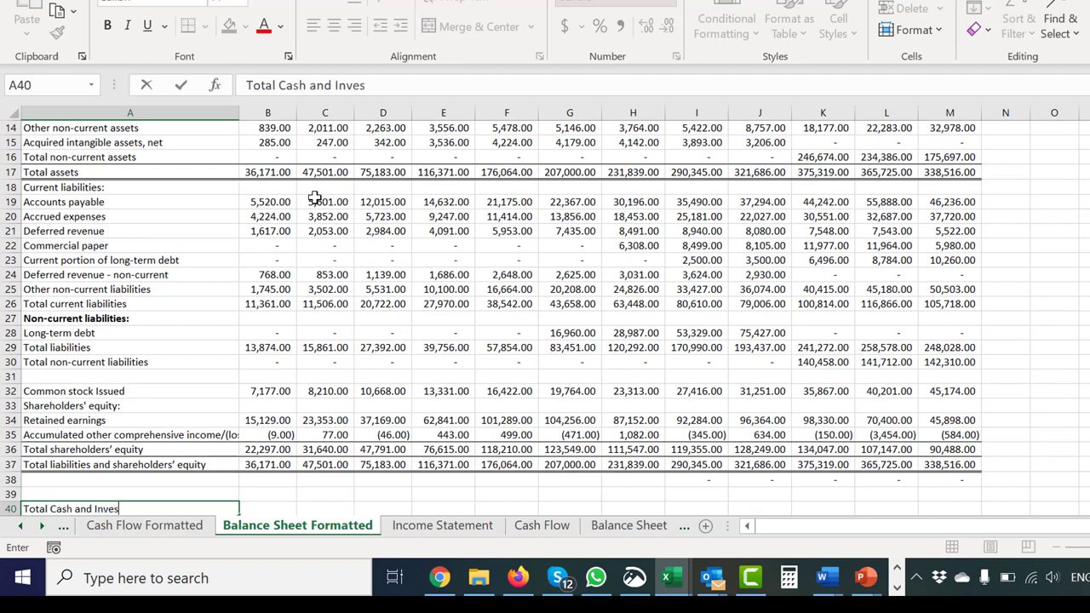
pyautogui.write('tments')
pyautogui.press('Tab')
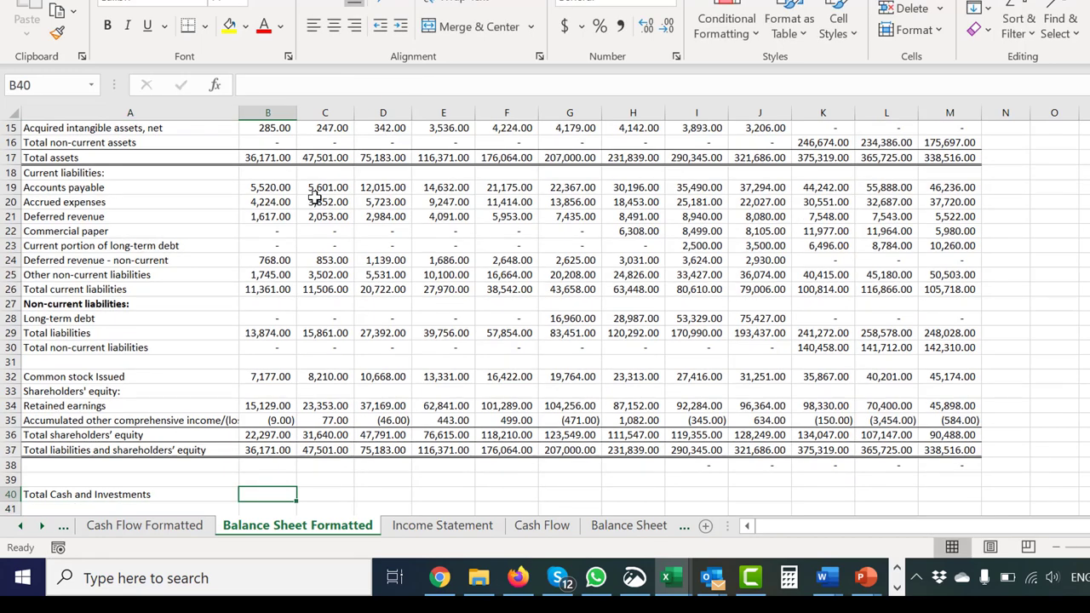
# Enter =B2+B3+B11 in B40 to add 2008 cash, short-term marketable securities and long-term marketable securities
pyautogui.write('=')
pyautogui.press('pageup')
pyautogui.press('Up')
pyautogui.press('Up')
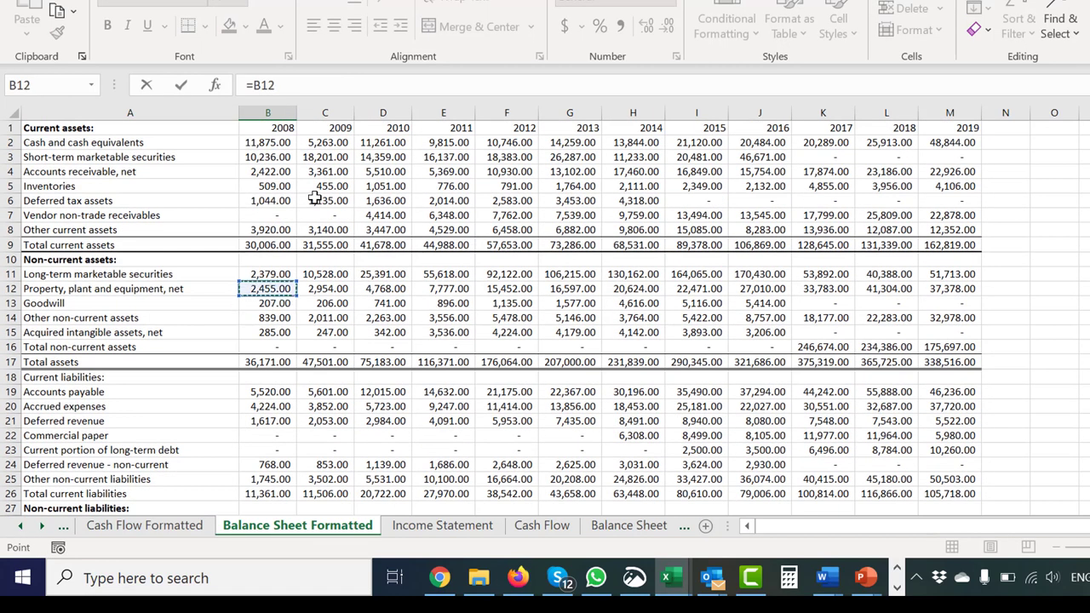
pyautogui.press('Up')
pyautogui.press('Up')
pyautogui.press('Up')
pyautogui.press('Up')
pyautogui.press('Up')
pyautogui.press('Up')
pyautogui.press('Up')
pyautogui.press('Up')
pyautogui.press('Up')
pyautogui.press('Up')
pyautogui.press('Up')
pyautogui.press('Down')
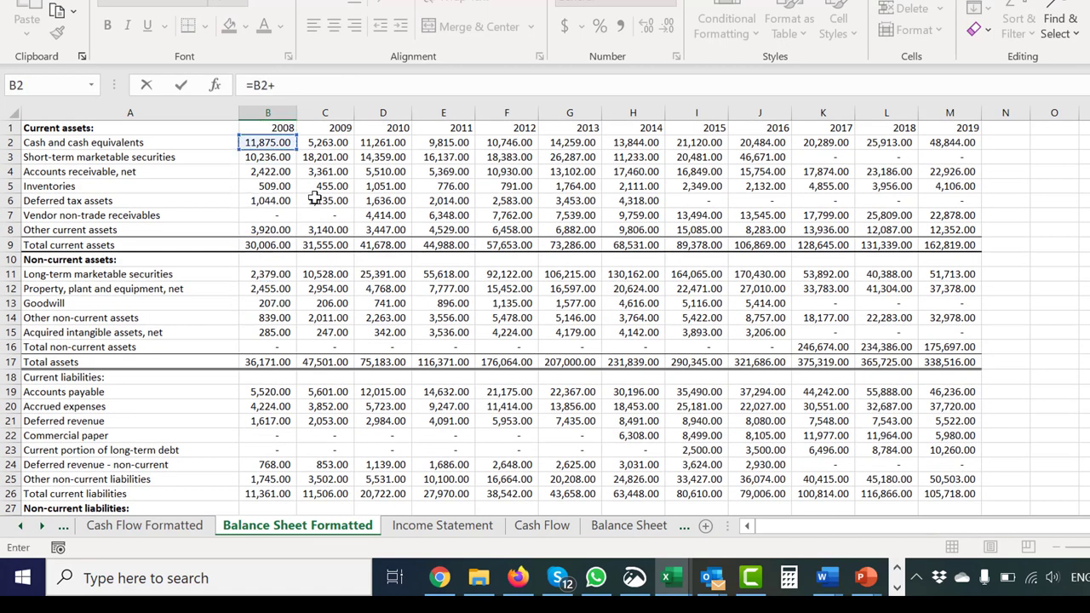
pyautogui.write('+')
pyautogui.click(263, 157)
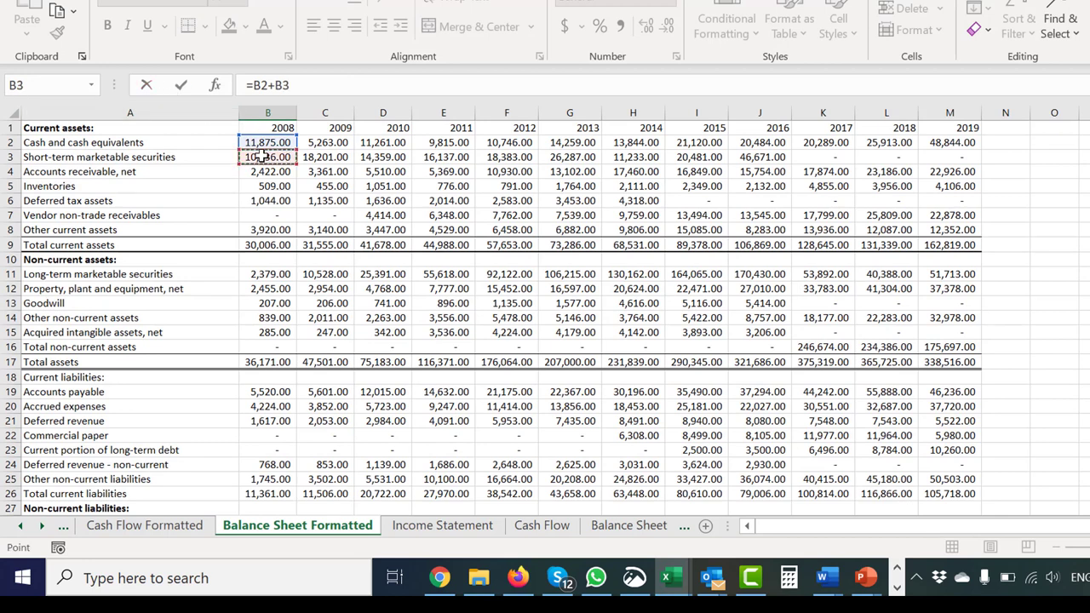
pyautogui.write('+')
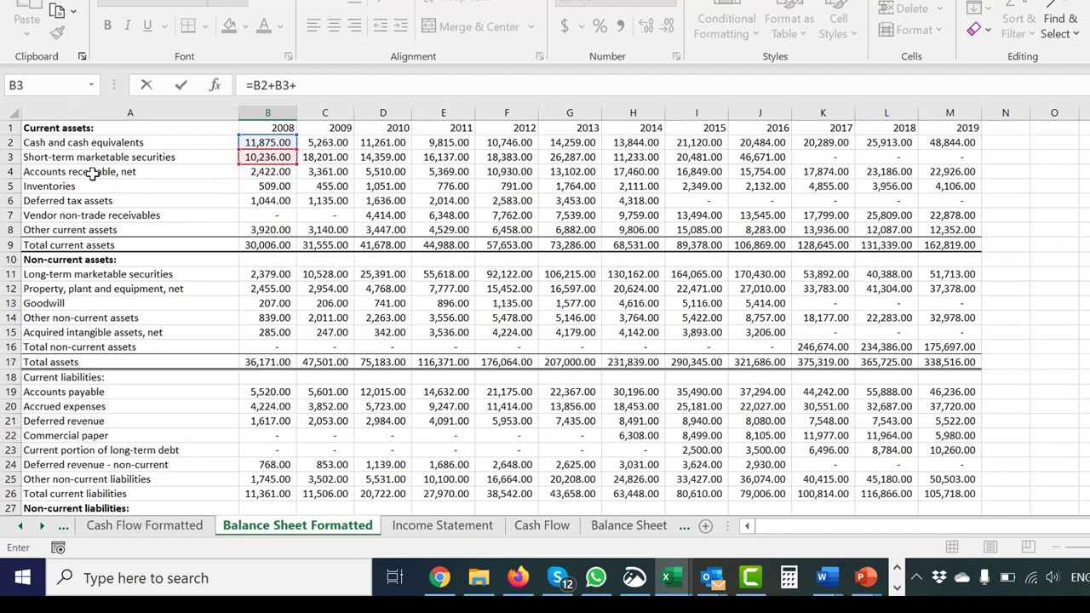
pyautogui.click(266, 275)
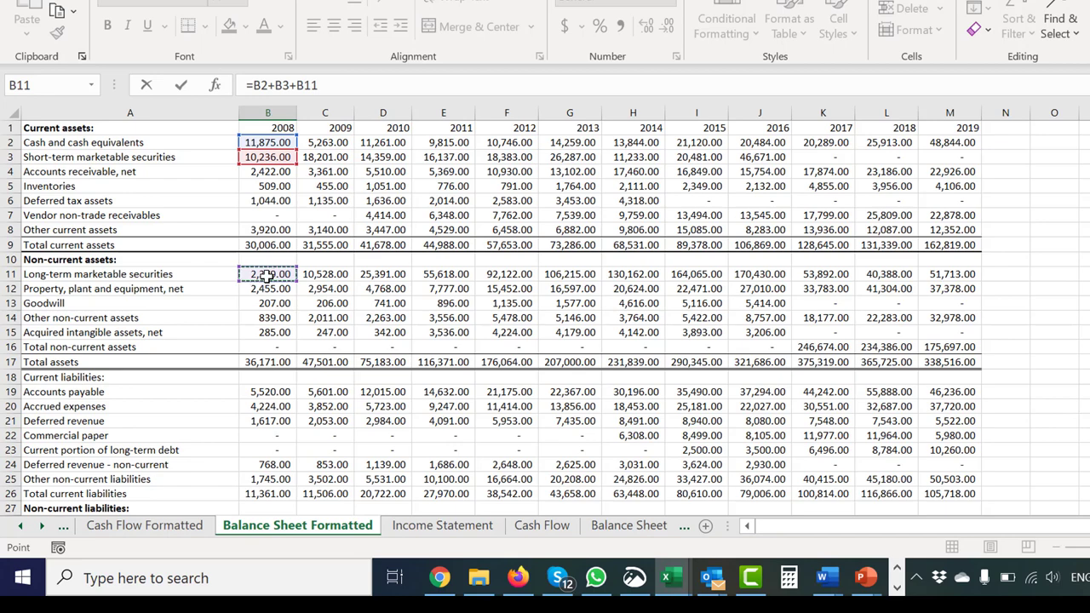
pyautogui.hotkey('ctrl', 'Return')
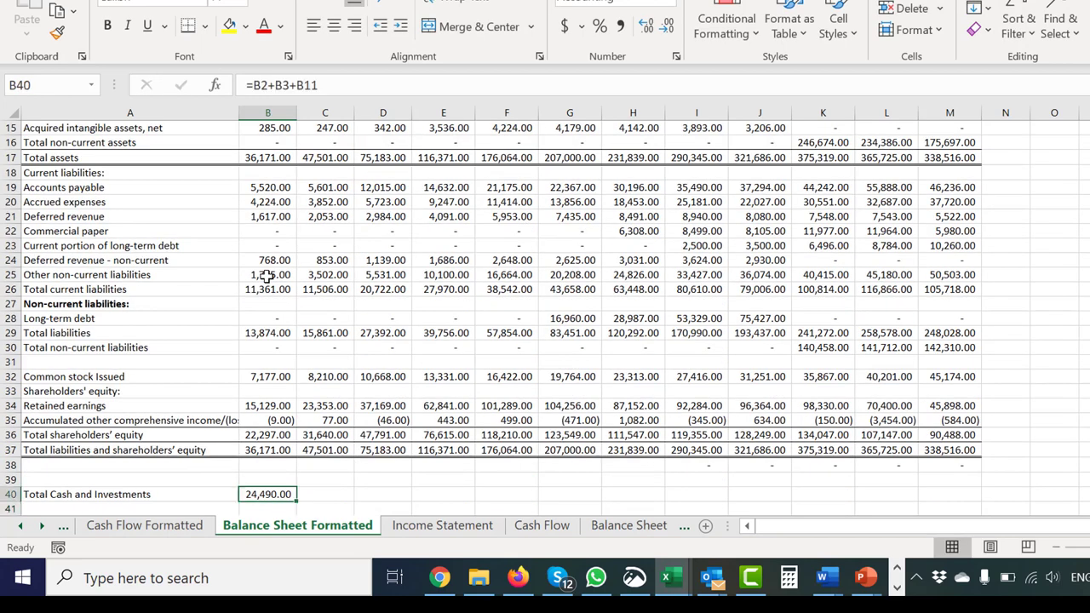
# Fill the Total Cash and Investments formula across row 40 from column B through column I
pyautogui.hotkey('shift', 'Right')
pyautogui.hotkey('shift', 'Right')
pyautogui.hotkey('shift', 'Right')
pyautogui.hotkey('shift', 'Right')
pyautogui.hotkey('shift', 'Right')
pyautogui.hotkey('shift', 'Right')
pyautogui.hotkey('shift', 'Right')
pyautogui.hotkey('ctrl', 'r')
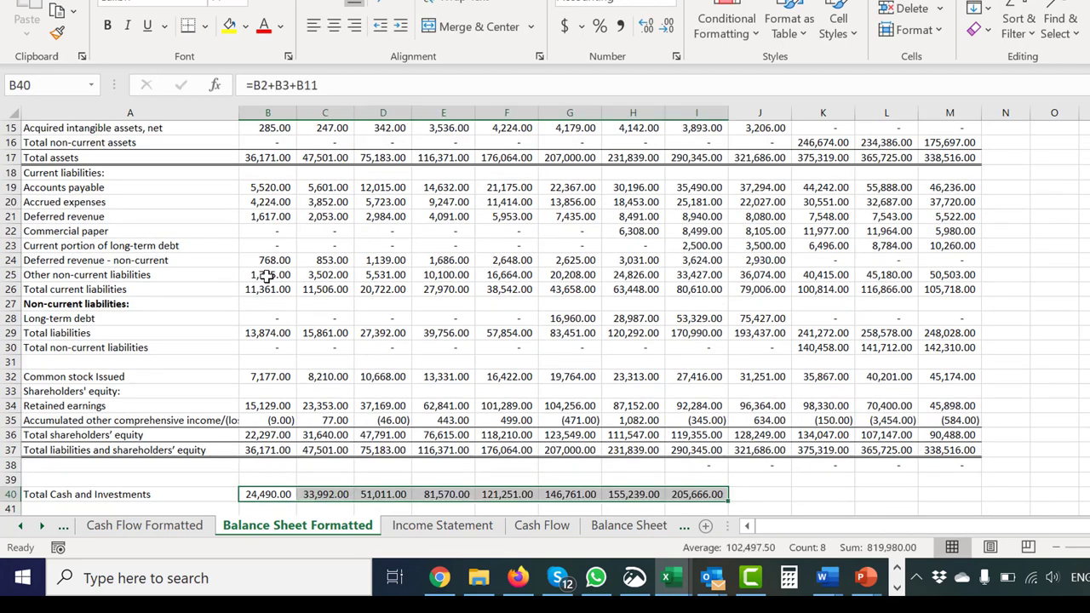
pyautogui.press('Right')
pyautogui.press('Right')
pyautogui.press('Right')
pyautogui.press('Right')
pyautogui.press('Right')
pyautogui.press('Right')
pyautogui.press('Right')
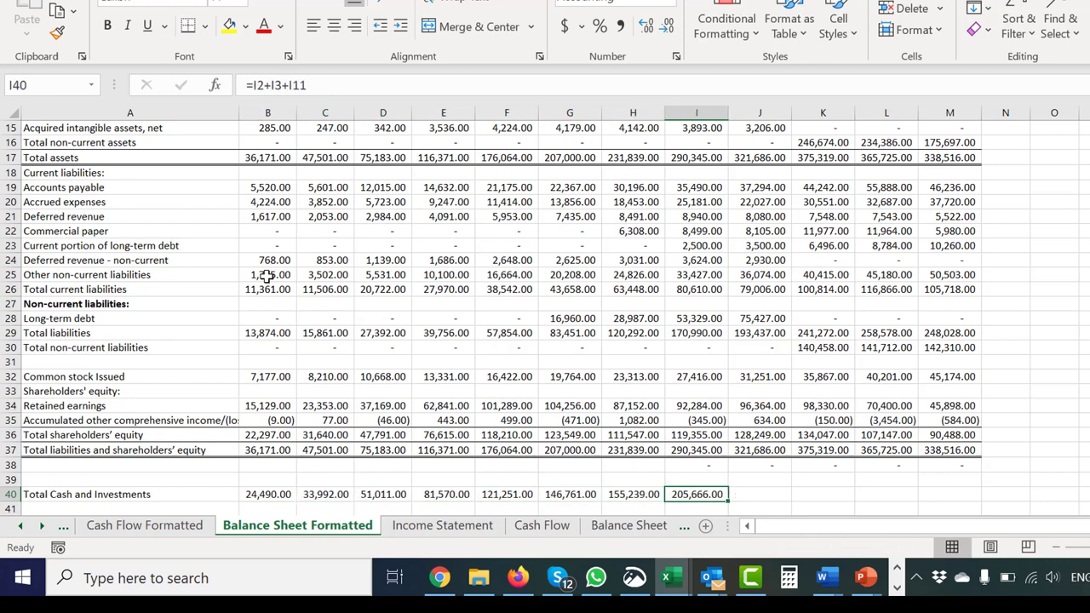
# Clear the leftover check values in I38:M38 below the balance sheet totals
pyautogui.press('Up')
pyautogui.press('Up')
pyautogui.hotkey('shift', 'Right')
pyautogui.hotkey('shift', 'Right')
pyautogui.hotkey('shift', 'Right')
pyautogui.hotkey('shift', 'Right')
pyautogui.press('Delete')
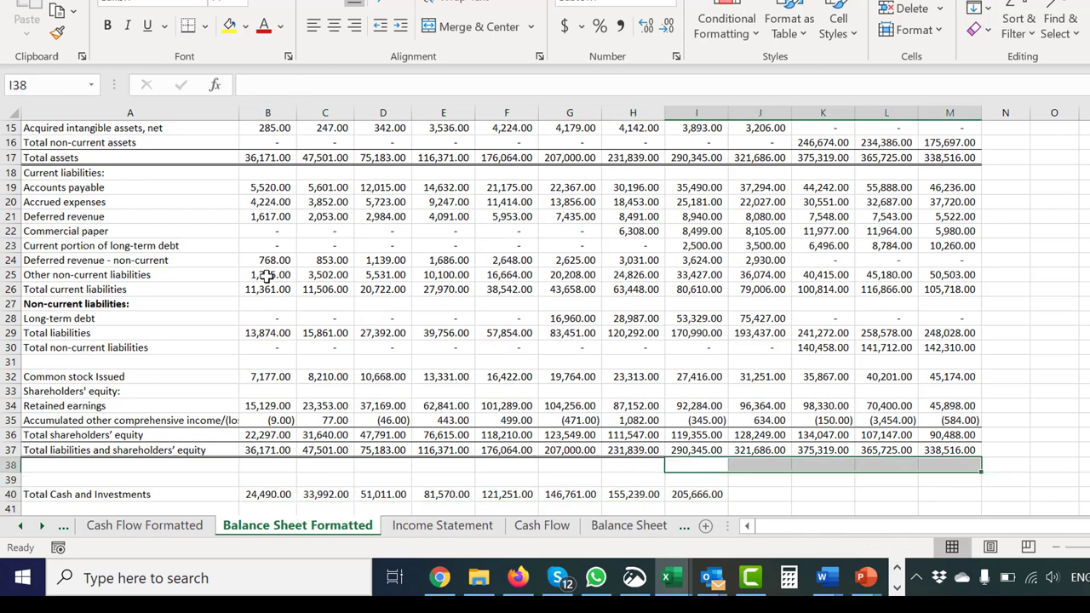
# Fill the Total Cash and Investments formula from I40 across to M40
pyautogui.press('Down')
pyautogui.press('Down')
pyautogui.hotkey('shift', 'Right')
pyautogui.hotkey('shift', 'Right')
pyautogui.hotkey('shift', 'Right')
pyautogui.hotkey('shift', 'Right')
pyautogui.hotkey('ctrl', 'r')
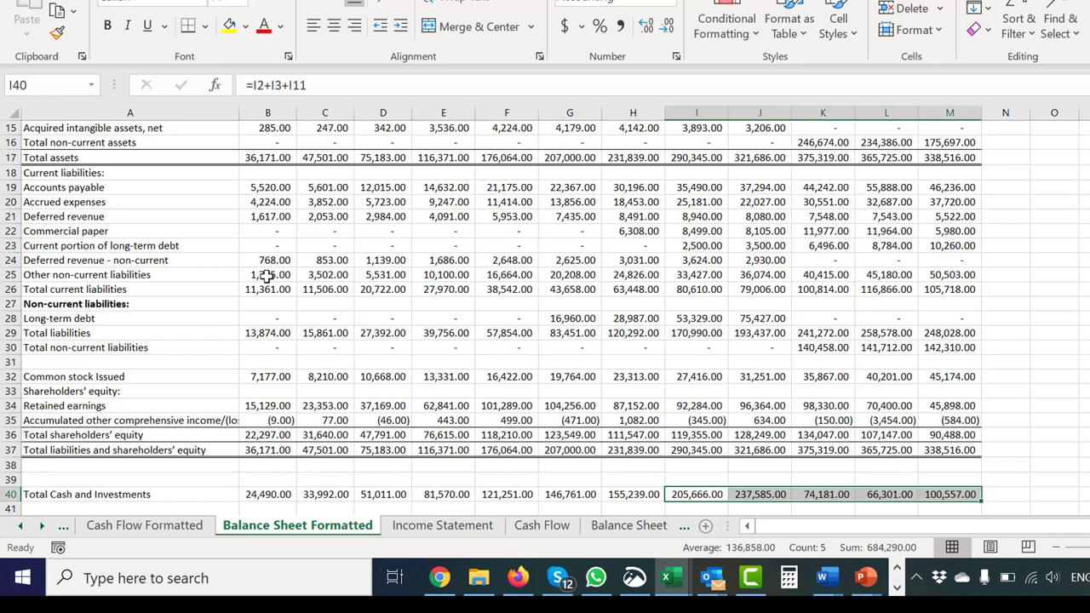
# Insert a default column chart of the Total Cash and Investments row A40:M40, and delete it again
pyautogui.press('Left')
pyautogui.press('Left')
pyautogui.press('Left')
pyautogui.press('Left')
pyautogui.press('Left')
pyautogui.press('Left')
pyautogui.press('Left')
pyautogui.press('Left')
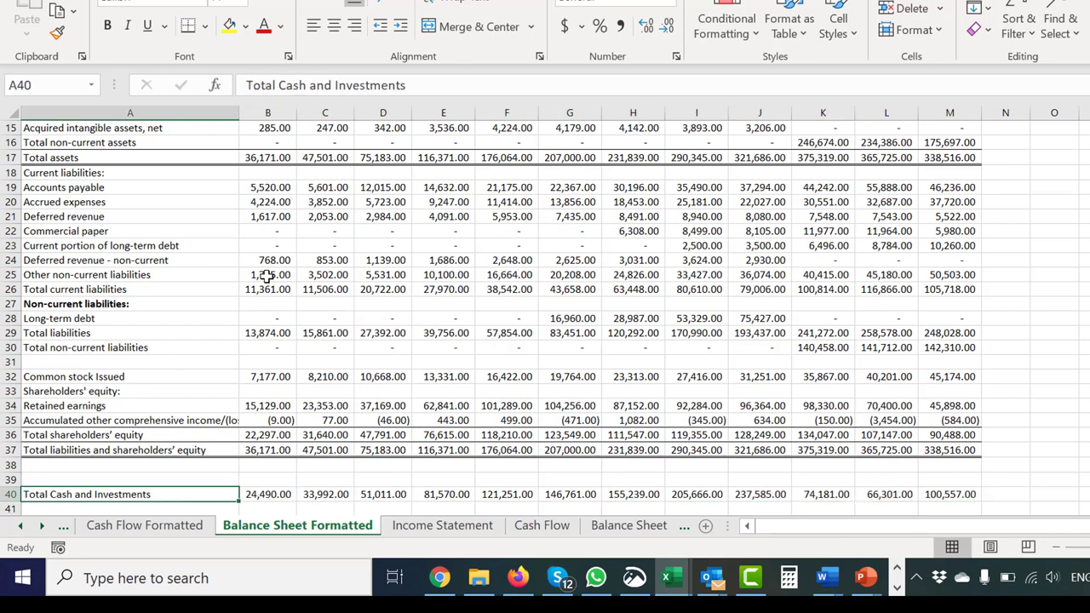
pyautogui.hotkey('ctrl', 'shift', 'Right')
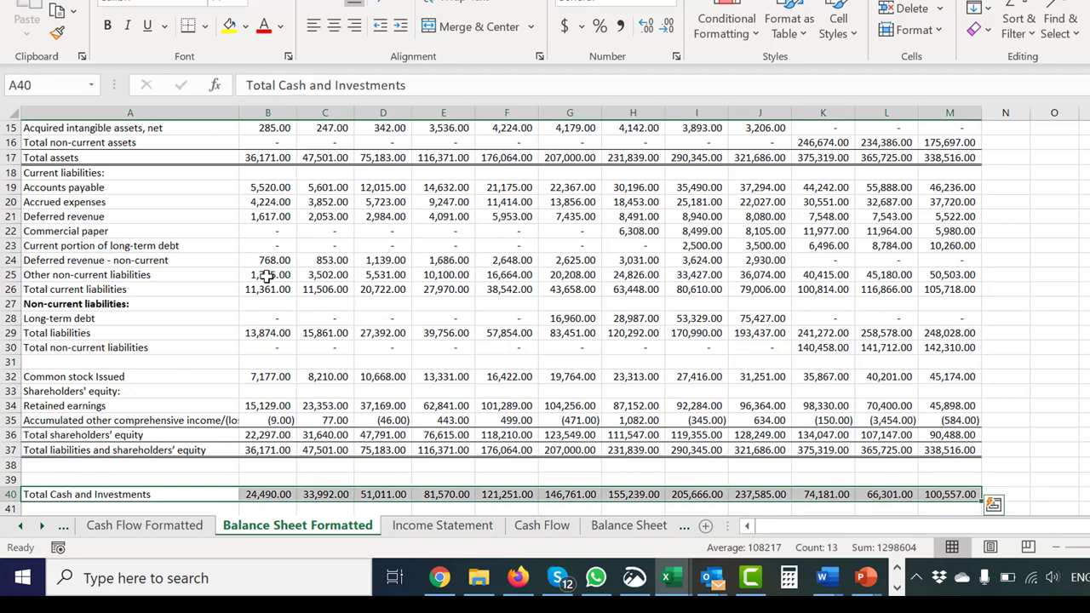
pyautogui.hotkey('alt', 'F1')
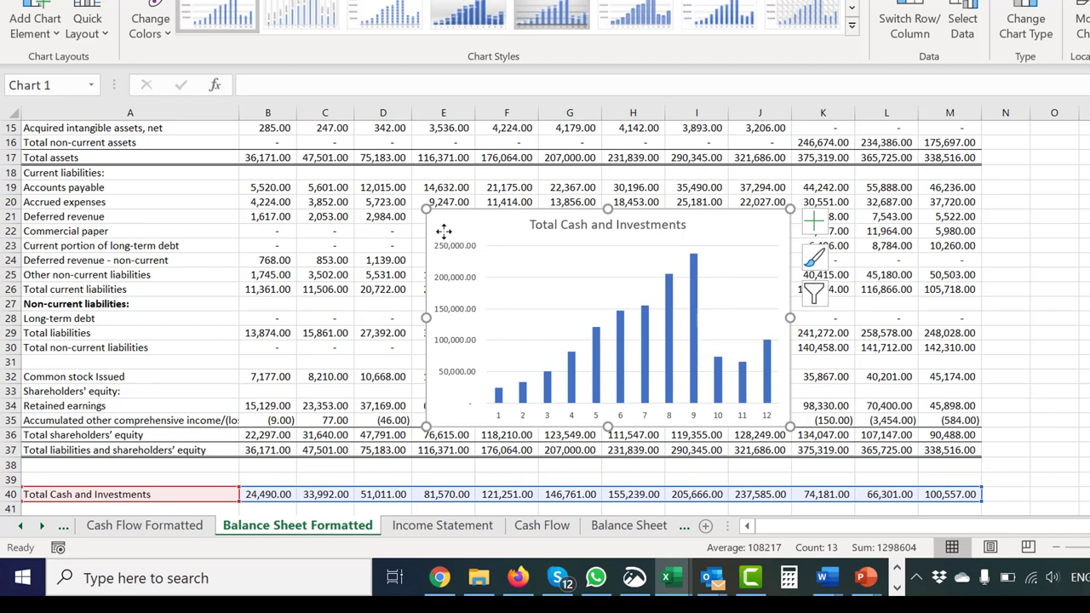
pyautogui.press('Delete')
# Enter =B1 in B39 to link the first year heading above the Total Cash and Investments row
pyautogui.click(262, 479)
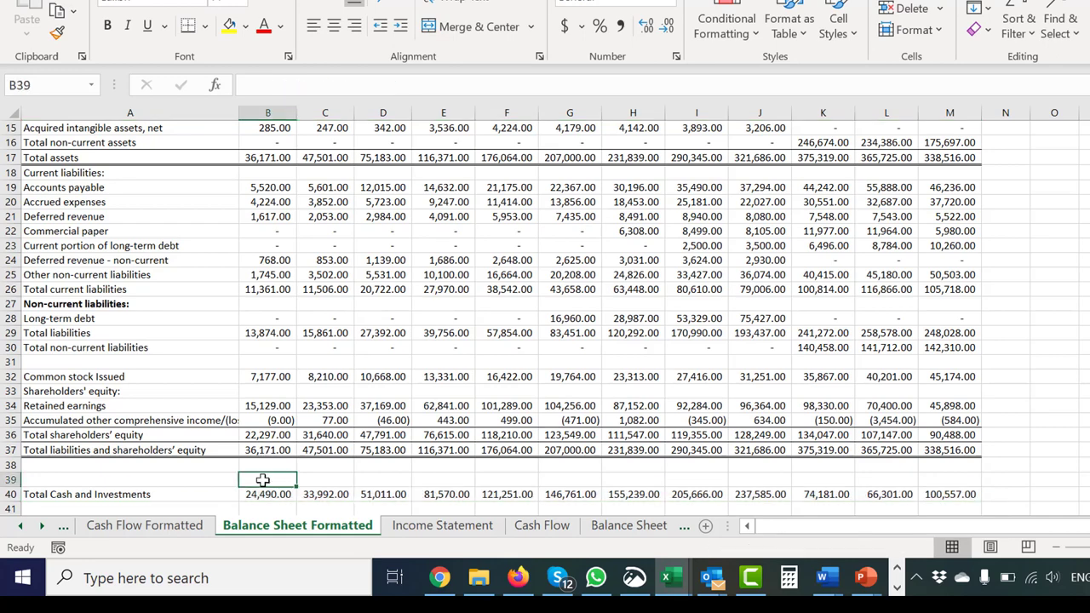
pyautogui.write('=')
pyautogui.press('Up')
pyautogui.press('Up')
pyautogui.press('Up')
pyautogui.press('Up')
pyautogui.press('Up')
pyautogui.press('Up')
pyautogui.press('Up')
pyautogui.press('Up')
pyautogui.press('Up')
pyautogui.press('Up')
pyautogui.press('Up')
pyautogui.press('Up')
pyautogui.press('Up')
pyautogui.press('Up')
pyautogui.press('Up')
pyautogui.press('Up')
pyautogui.press('Up')
pyautogui.press('Up')
pyautogui.press('Up')
pyautogui.press('Up')
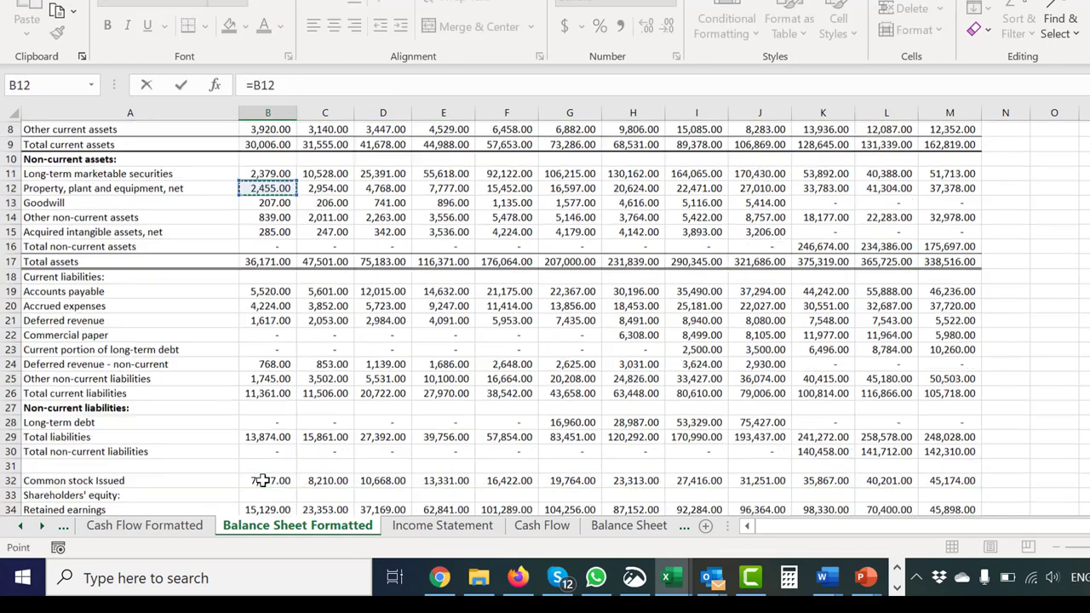
pyautogui.scroll(3, 262, 479)
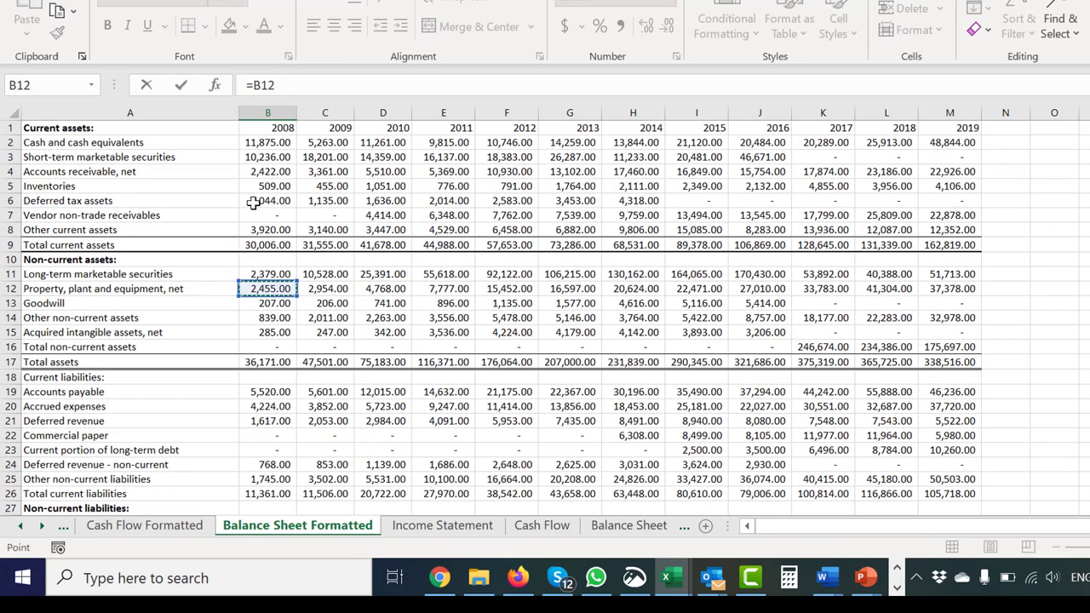
pyautogui.click(267, 127)
pyautogui.press('Return')
pyautogui.press('Up')
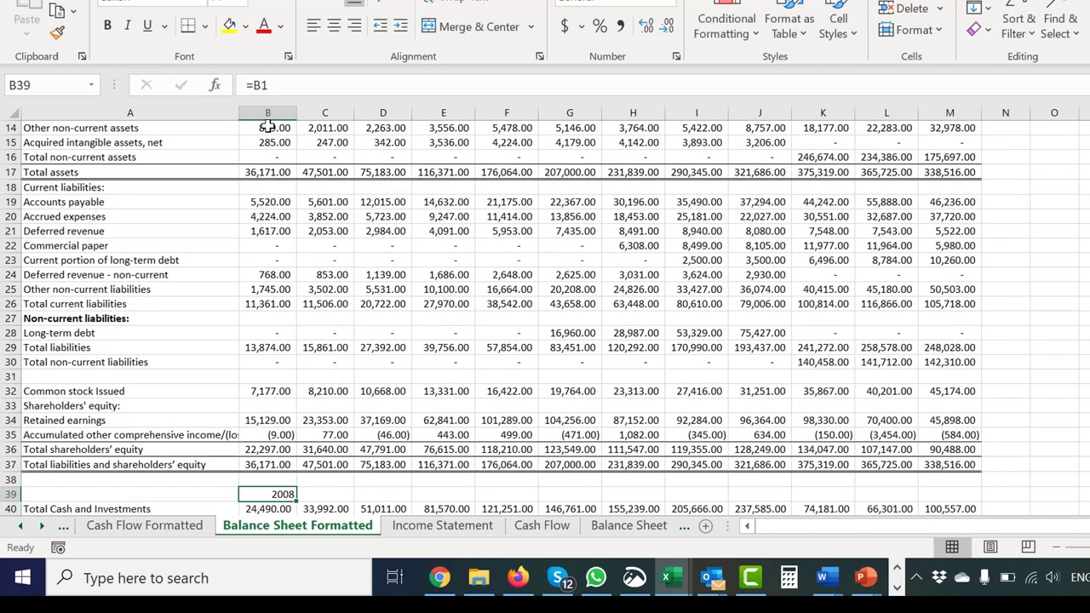
# Fill the year heading formula across row 39 from column B through column M
pyautogui.hotkey('shift', 'Right')
pyautogui.hotkey('shift', 'Right')
pyautogui.hotkey('shift', 'Right')
pyautogui.hotkey('shift', 'Right')
pyautogui.hotkey('shift', 'Right')
pyautogui.hotkey('shift', 'Right')
pyautogui.hotkey('shift', 'Right')
pyautogui.hotkey('shift', 'Right')
pyautogui.hotkey('shift', 'Right')
pyautogui.hotkey('shift', 'Right')
pyautogui.hotkey('shift', 'Right')
pyautogui.hotkey('ctrl', 'r')
pyautogui.press('Down')
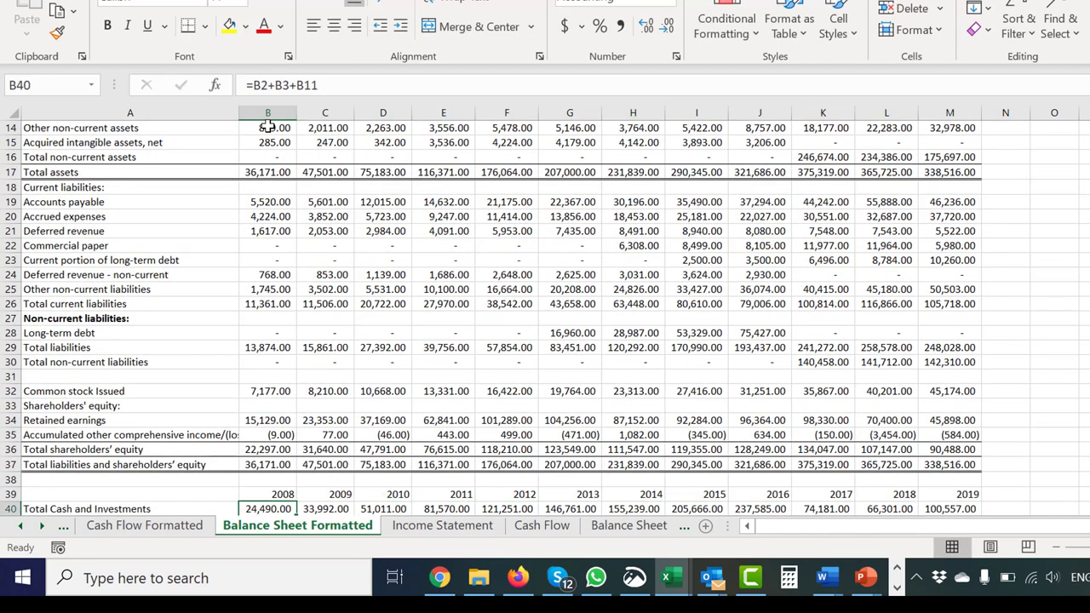
pyautogui.press('Down')
pyautogui.press('Down')
pyautogui.press('Down')
pyautogui.press('Up')
pyautogui.press('Up')
pyautogui.press('Up')
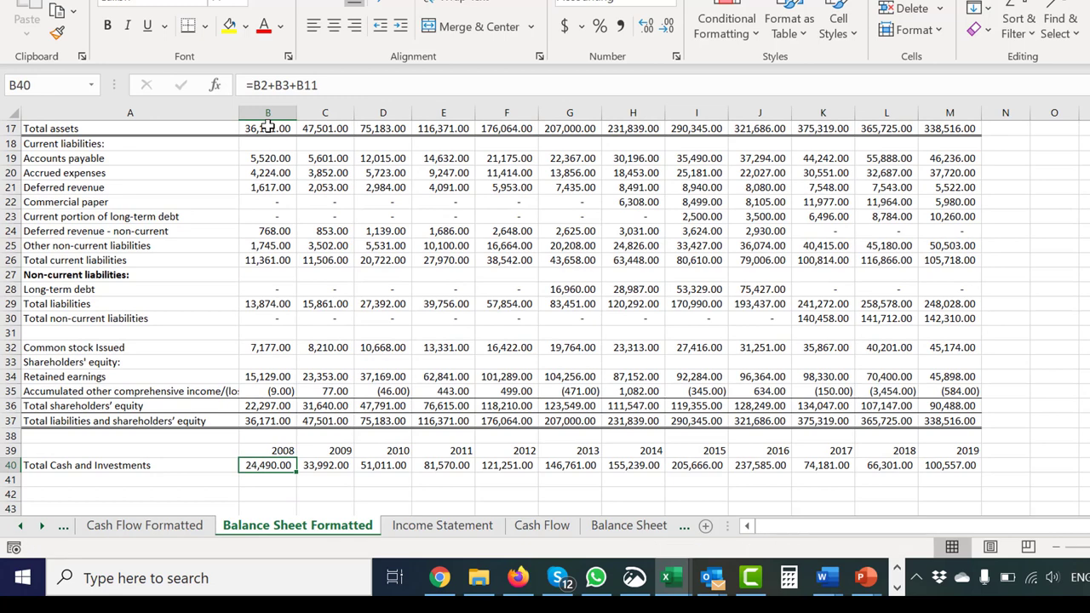
pyautogui.click(265, 177)
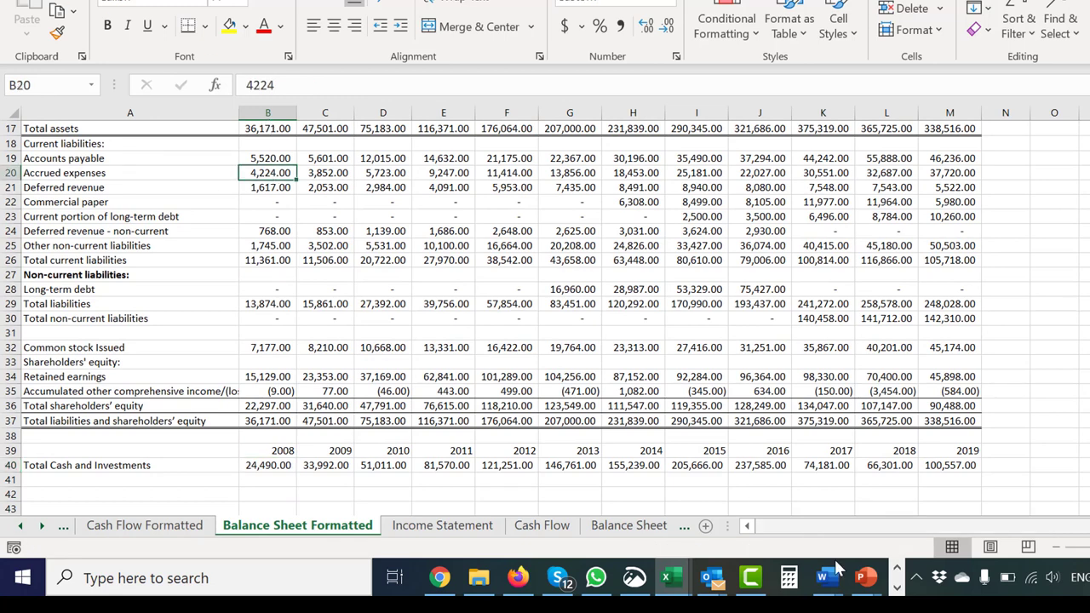
# Switch to the open PowerPoint course presentation and browse its slides from slide 5 onward through the Amazon valuation example
pyautogui.moveTo(860, 584)
pyautogui.click(758, 528)
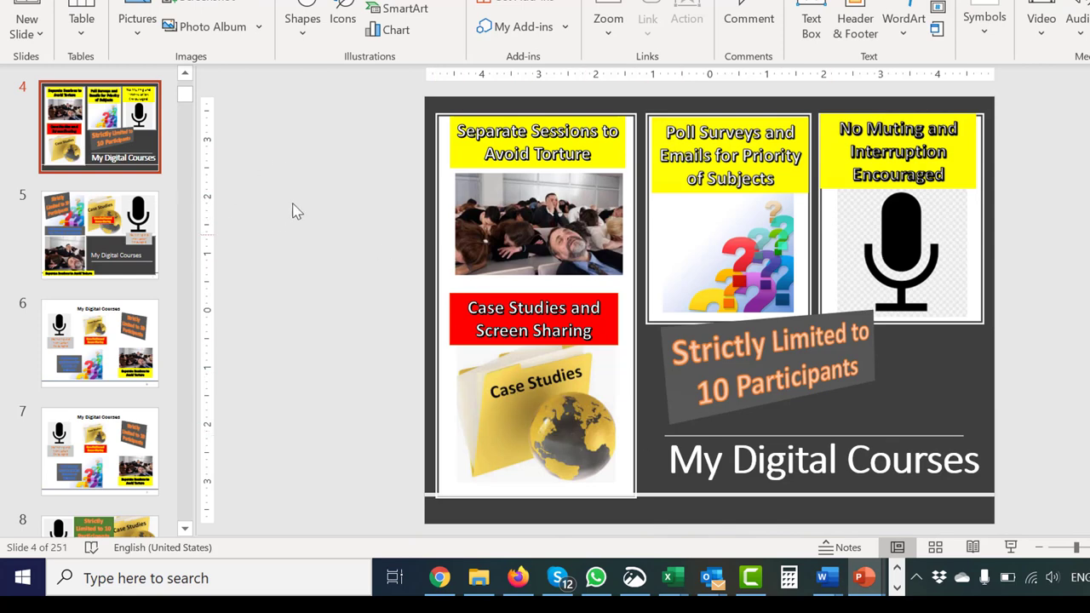
pyautogui.click(49, 223)
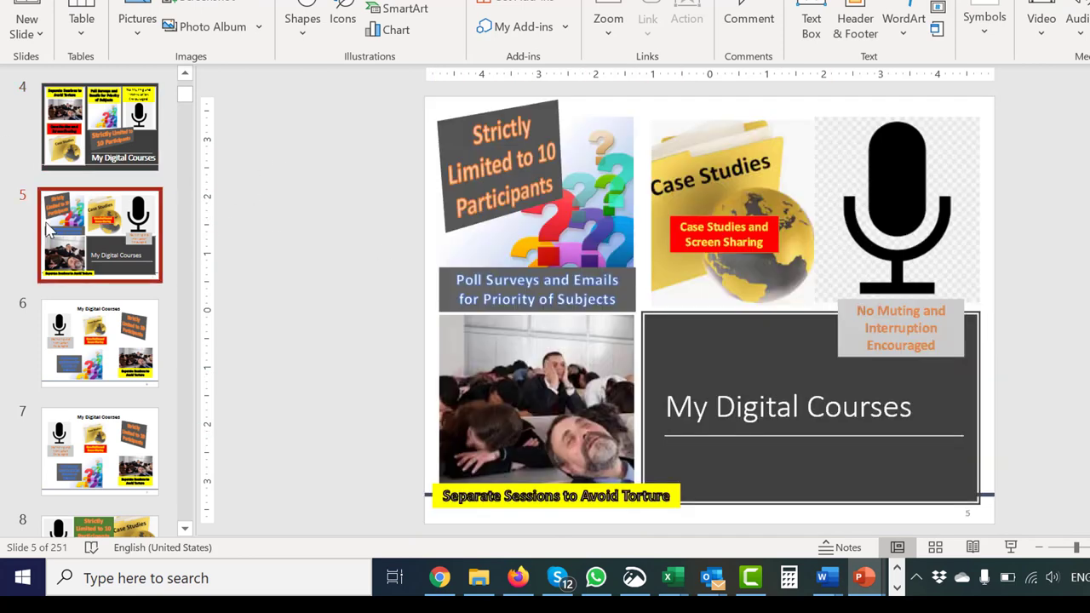
pyautogui.press('Down')
pyautogui.press('Down')
pyautogui.press('Down')
pyautogui.press('Down')
pyautogui.press('Down')
pyautogui.press('Down')
pyautogui.press('Down')
pyautogui.press('Down')
pyautogui.press('Down')
pyautogui.press('Down')
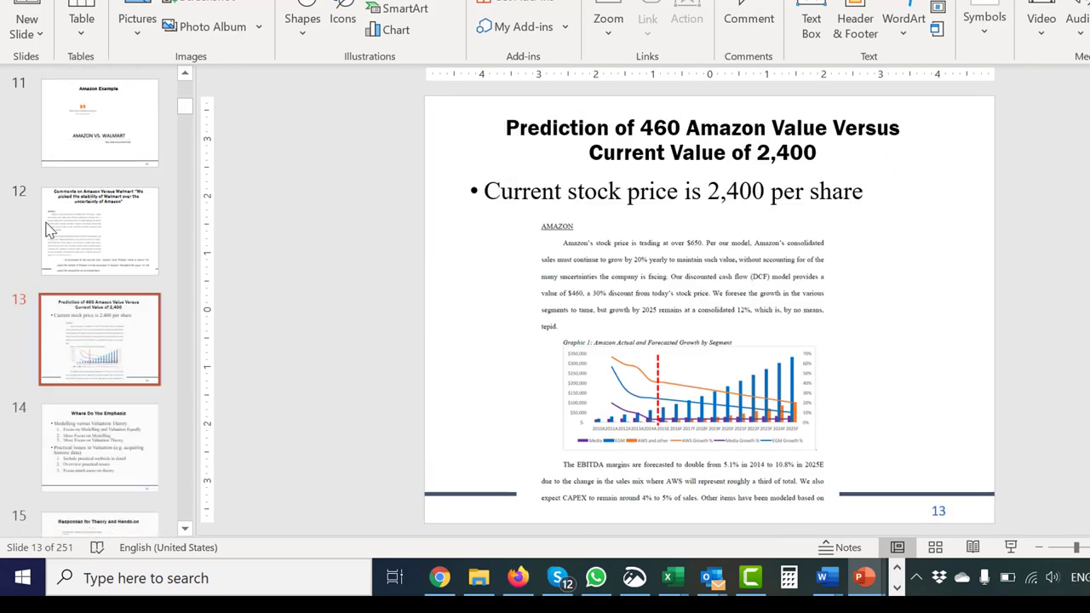